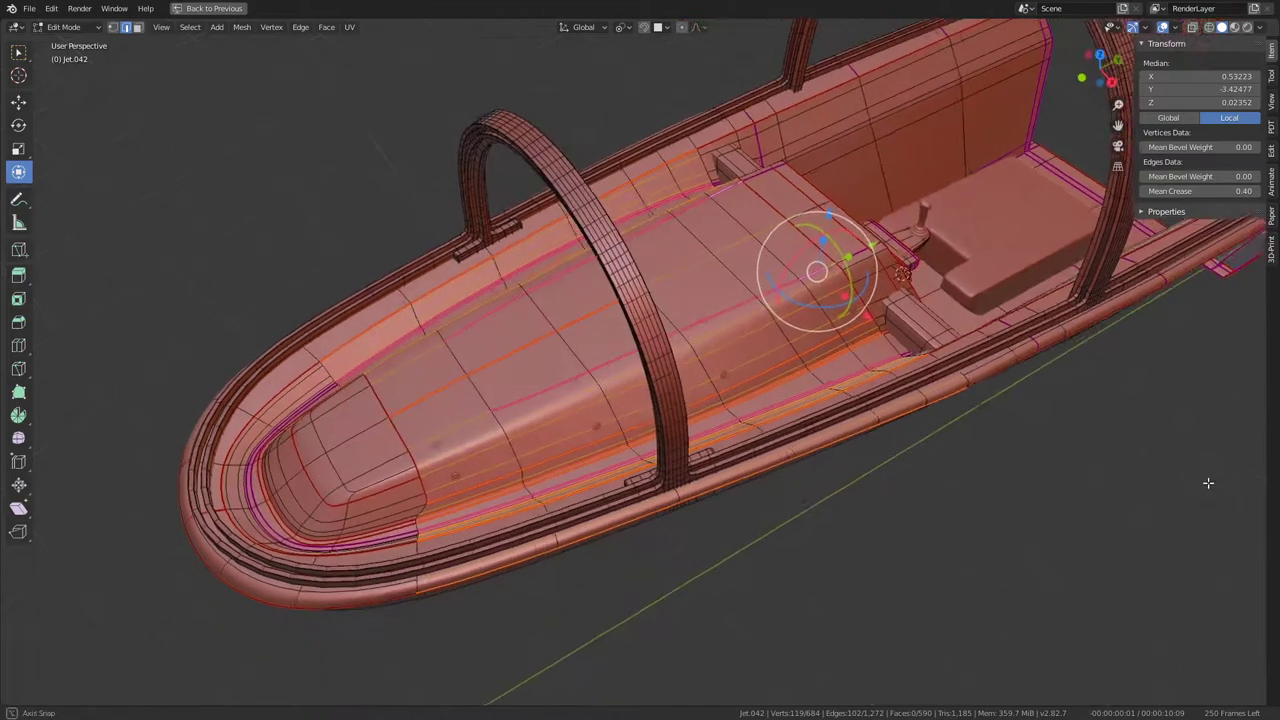
Step: Collapse the selected creased loops with Merge Vertices > Collapse, then undo that collapse
key("q")
left_click(866, 396)
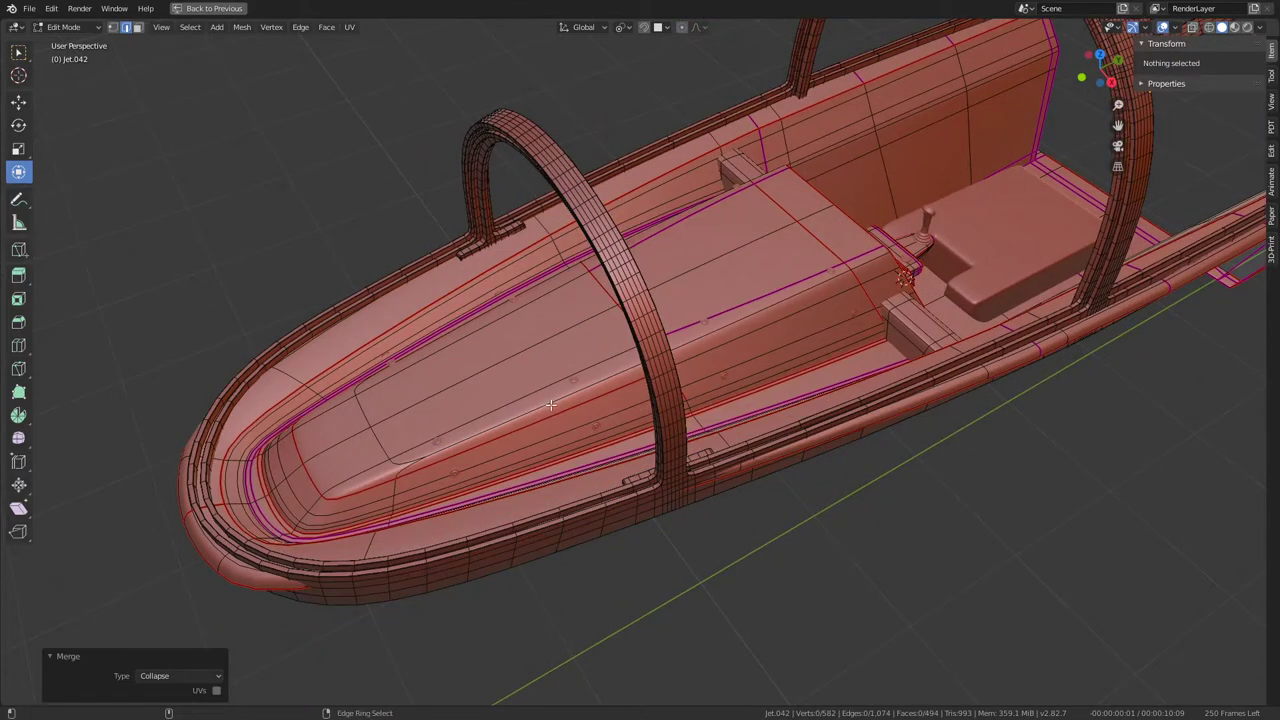
mouse_move(550, 405)
middle_mouse_down()
mouse_move(753, 339)
mouse_move(556, 394)
middle_mouse_up()
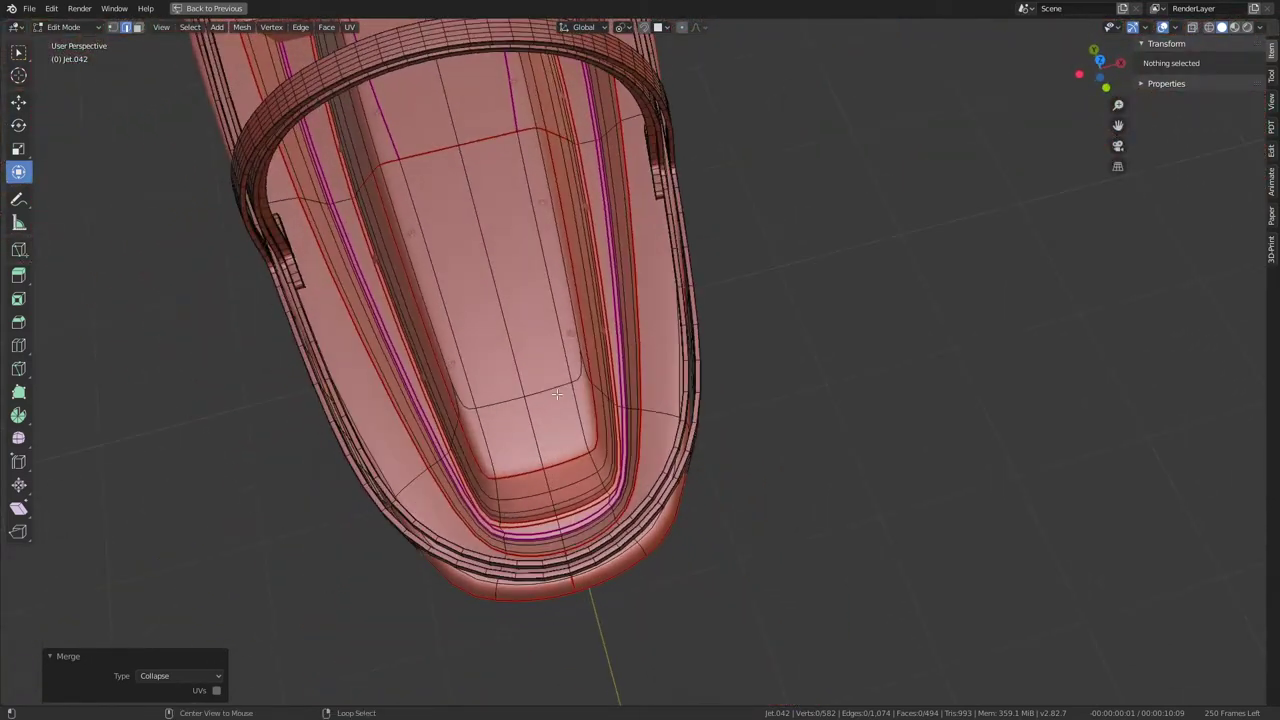
left_click(556, 394, "alt")
scroll(707, 494, "up", 4, "shift")
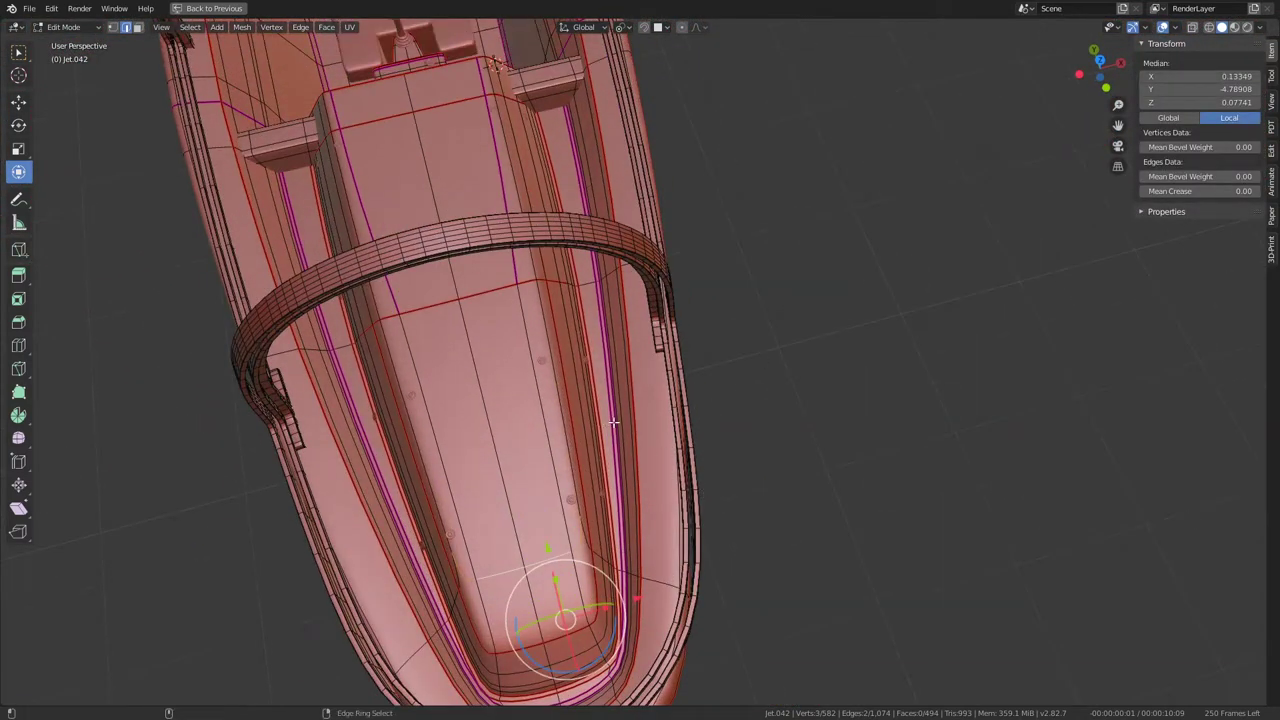
key("ctrl+z")
key("ctrl+z")
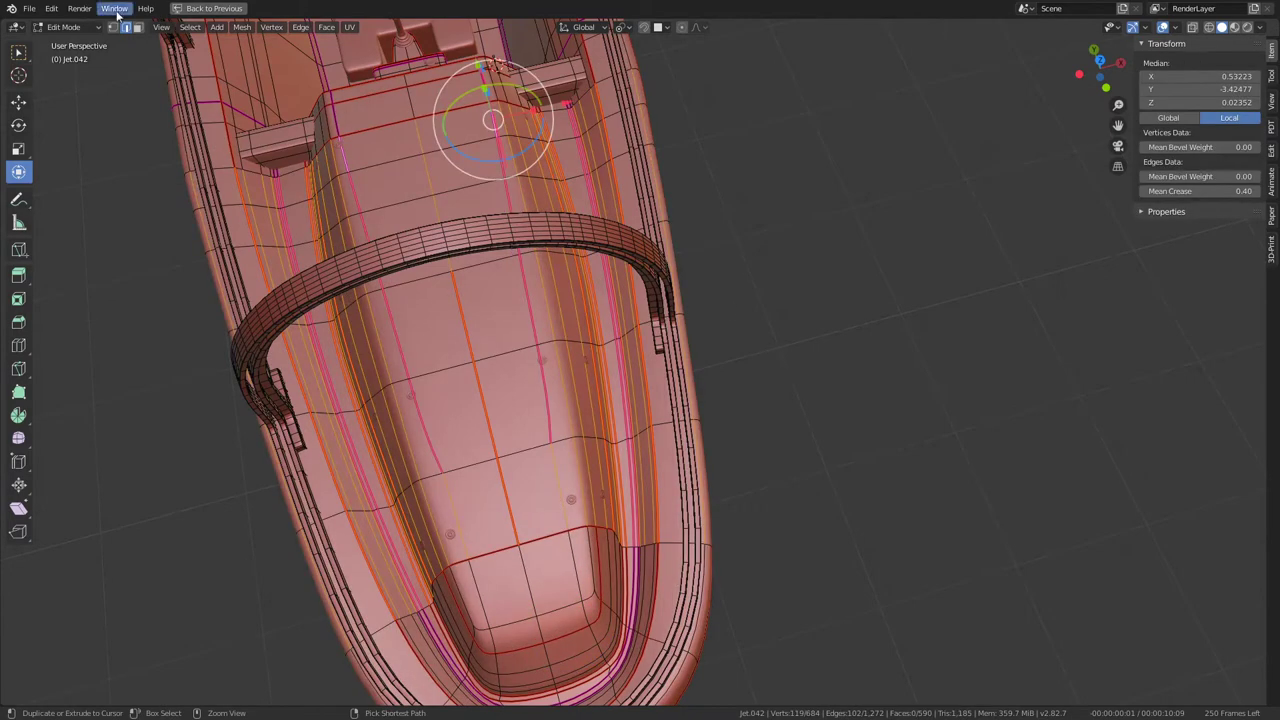
left_click(36, 12)
Step: Collapse the creased tub loops again, cutting the mesh to 494 faces
middle_click_drag(480, 330, 689, 336)
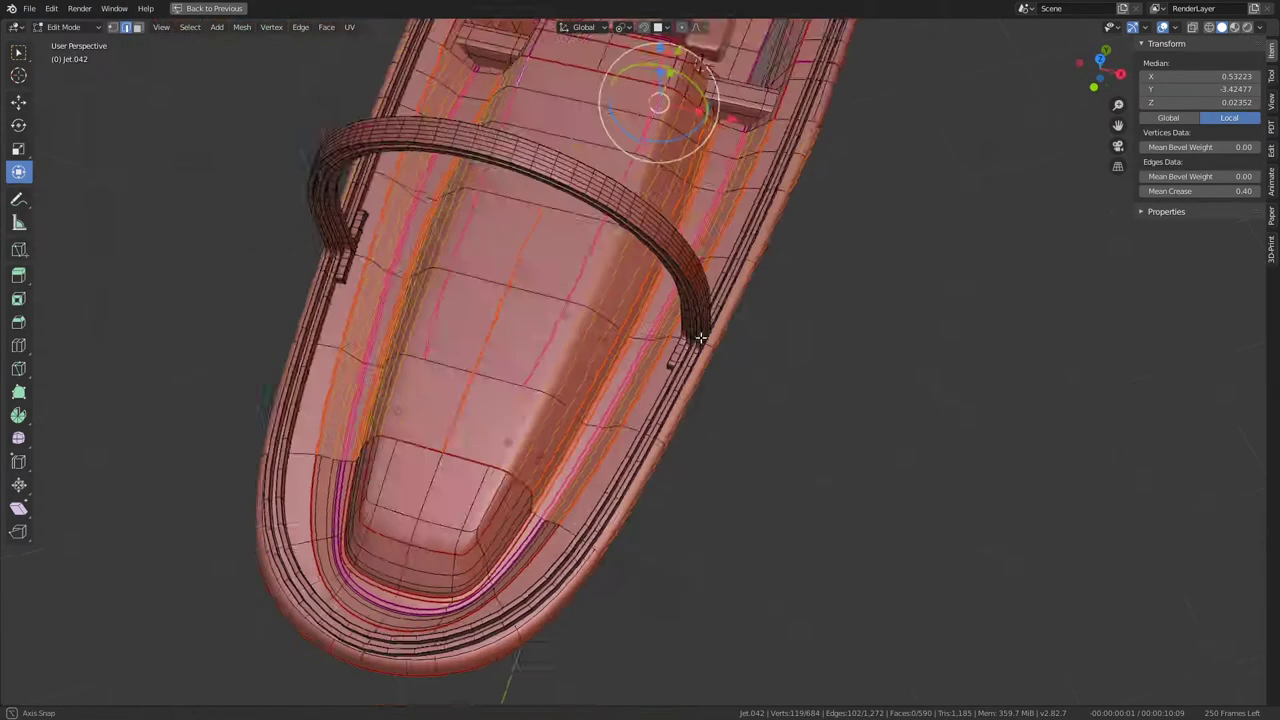
key("q")
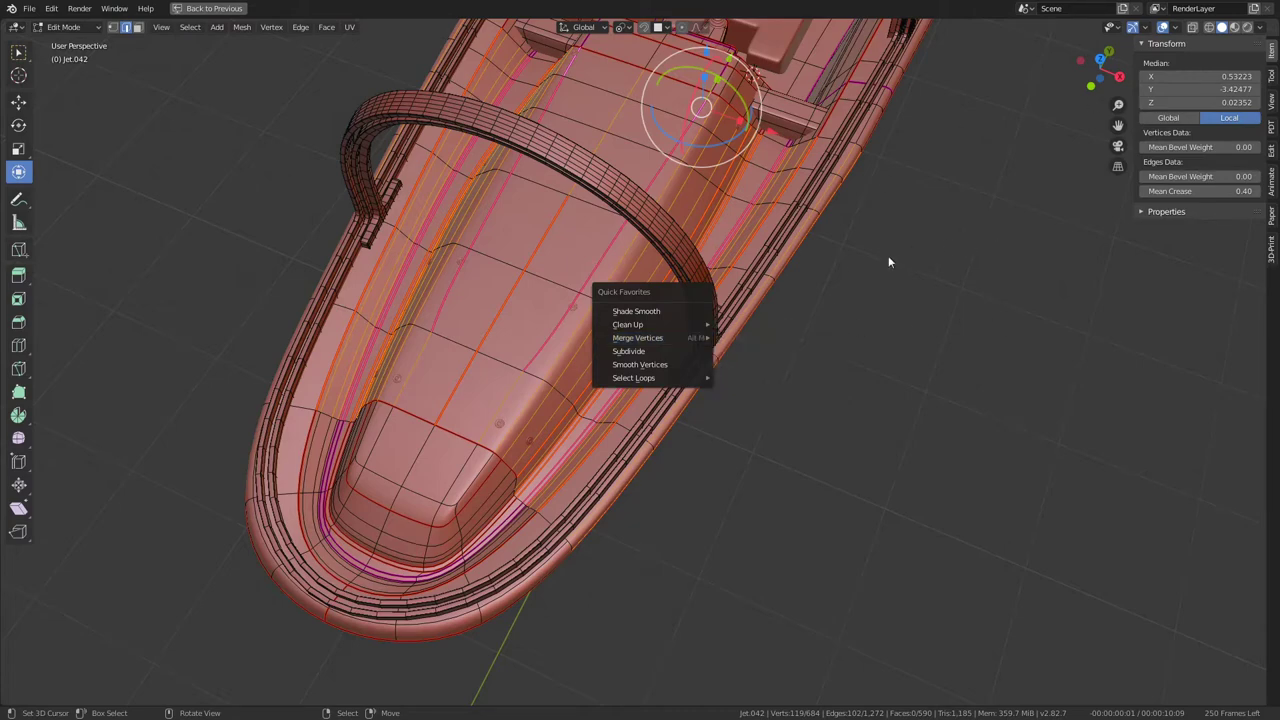
middle_click_drag(889, 262, 898, 330)
key("q")
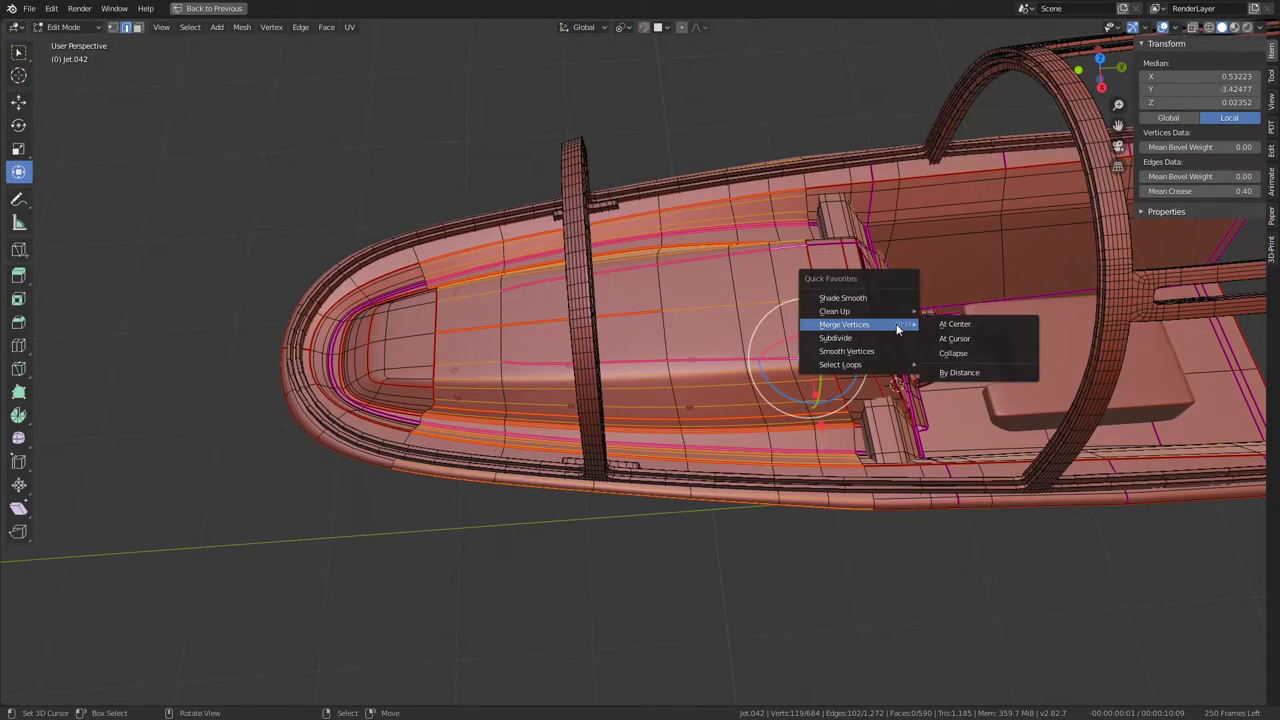
left_click(983, 355)
middle_click_drag(651, 263, 620, 252)
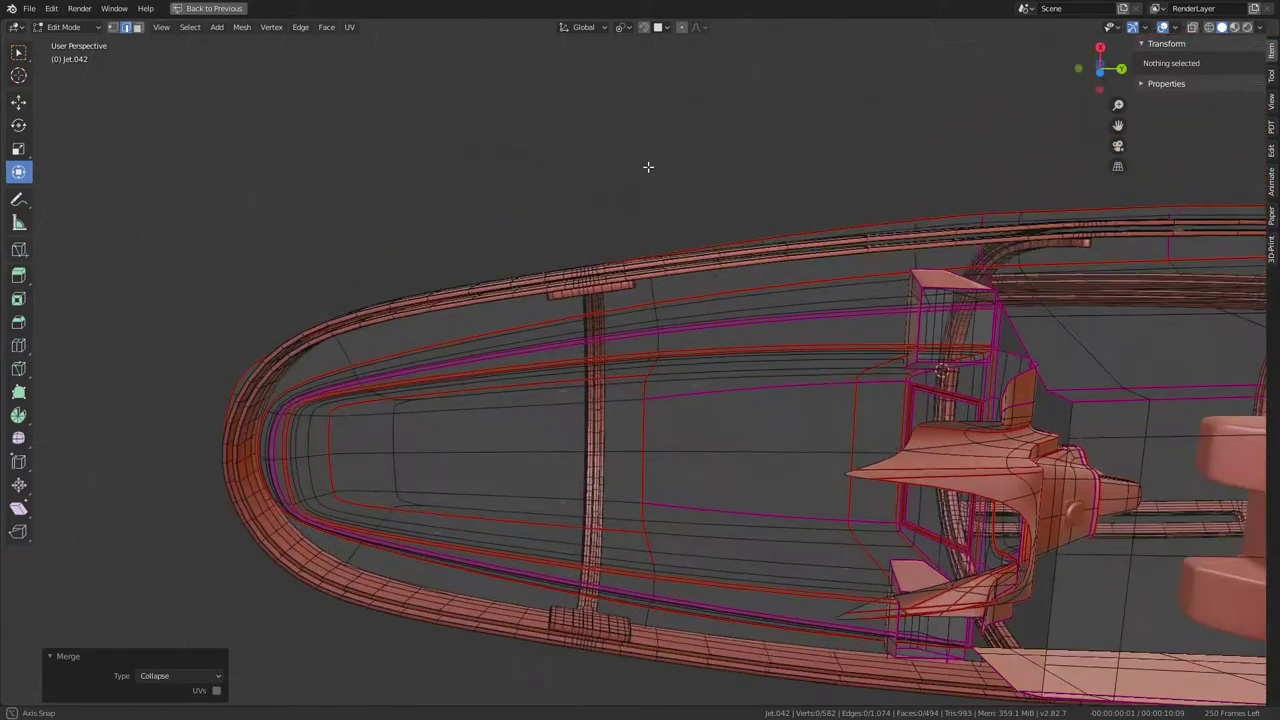
left_click(610, 300, "alt")
mouse_move(610, 300)
middle_mouse_down()
mouse_move(740, 376)
mouse_move(548, 296)
mouse_move(523, 157)
mouse_move(707, 320)
mouse_move(640, 367)
mouse_move(639, 436)
mouse_move(335, 336)
middle_mouse_up()
key("q")
key("Tab")
key("KP_0")
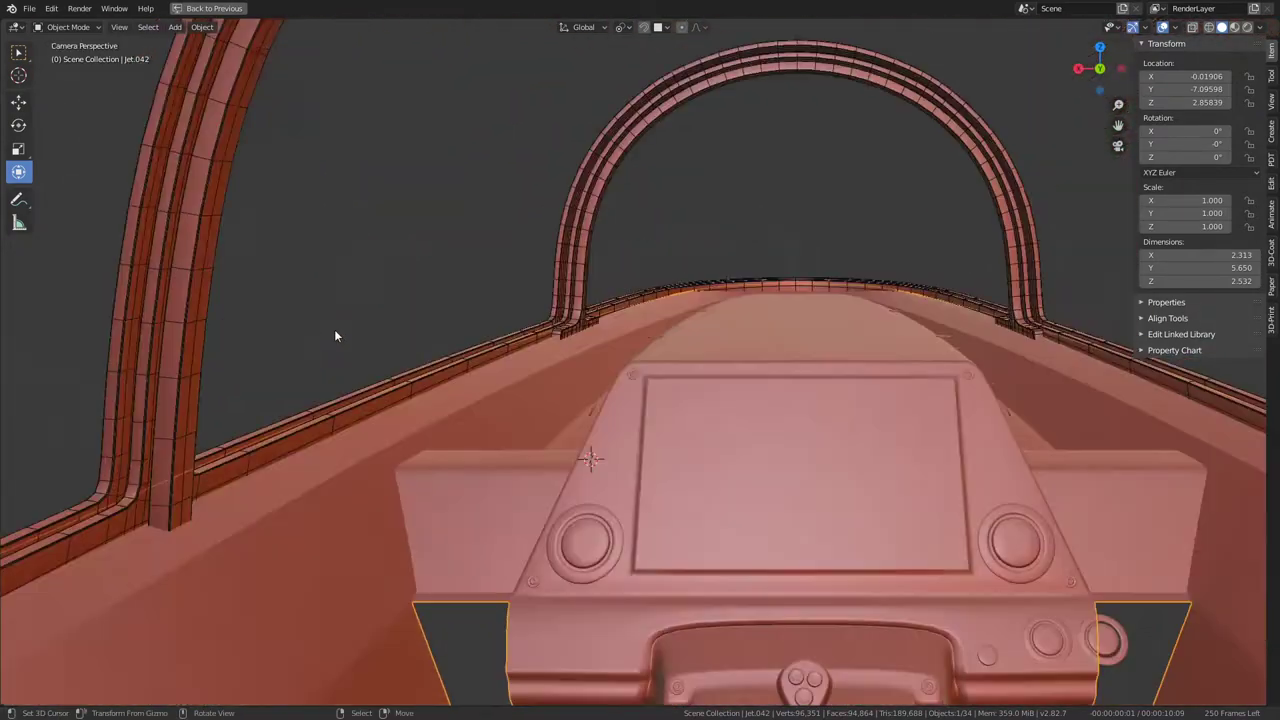
scroll(630, 301, "up", 3)
scroll(630, 301, "down", 3)
mouse_move(620, 330)
middle_mouse_down()
mouse_move(774, 366)
mouse_move(700, 297)
mouse_move(746, 309)
mouse_move(753, 290)
mouse_move(891, 220)
mouse_move(723, 391)
mouse_move(630, 449)
mouse_move(826, 380)
mouse_move(786, 434)
mouse_move(717, 306)
middle_mouse_up()
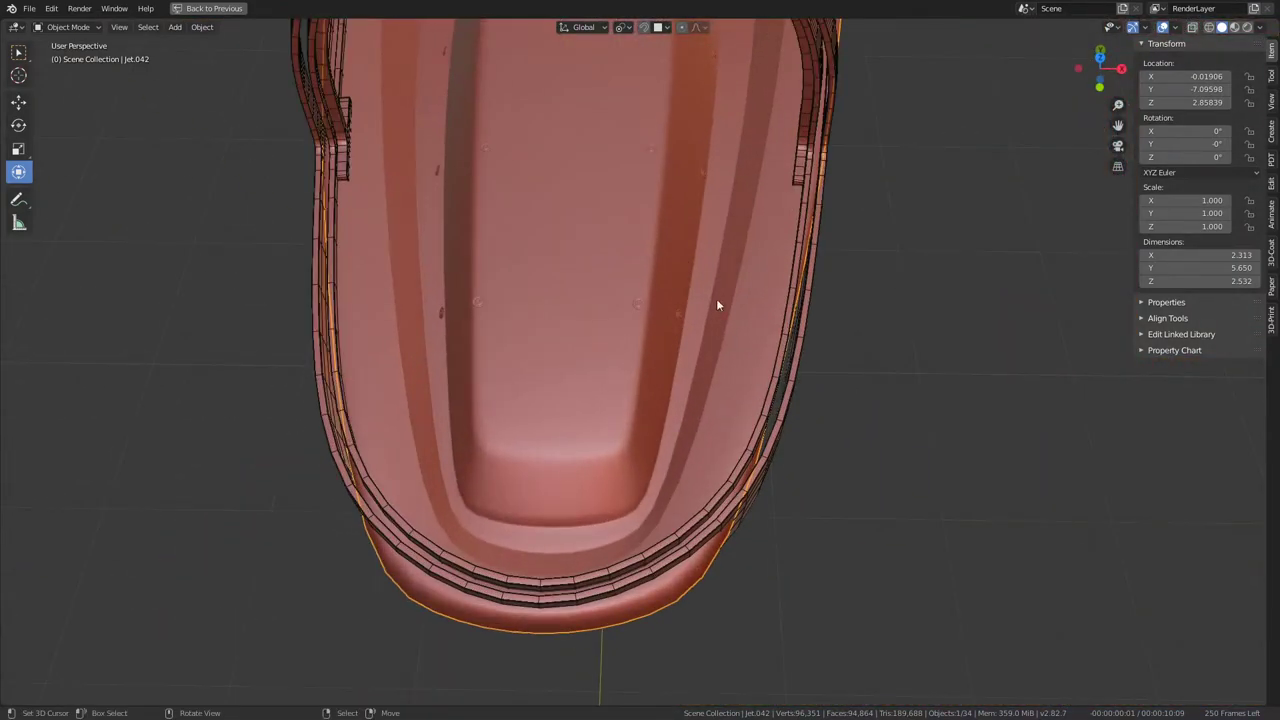
key("Tab")
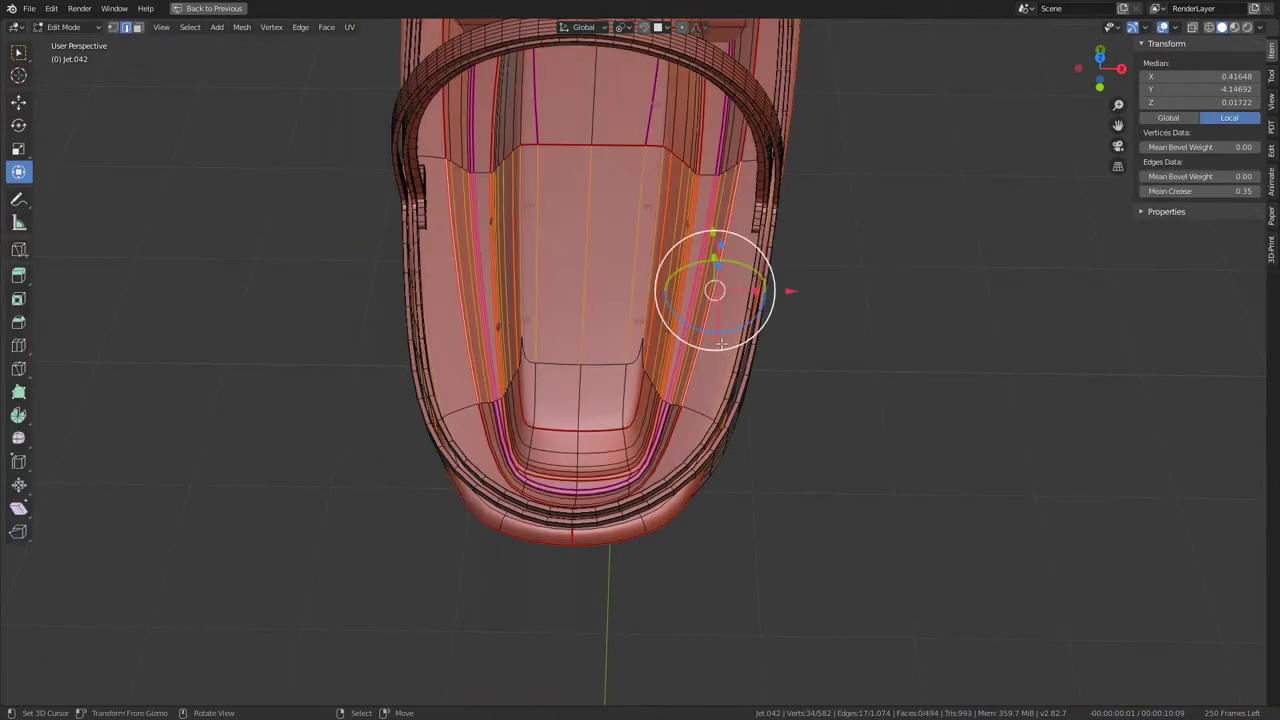
Step: Subdivide the tub edge ring to add a cross loop and slide the new row along X
key("q")
key("Escape")
mouse_move(809, 140)
middle_mouse_down()
mouse_move(606, 360)
mouse_move(706, 365)
mouse_move(911, 263)
mouse_move(711, 303)
mouse_move(749, 294)
mouse_move(700, 343)
mouse_move(860, 289)
mouse_move(837, 289)
mouse_move(823, 234)
mouse_move(777, 385)
mouse_move(653, 386)
mouse_move(677, 391)
mouse_move(723, 300)
mouse_move(686, 400)
mouse_move(665, 330)
mouse_move(780, 423)
middle_mouse_up()
key("q")
left_click(805, 305)
key("ctrl+KP_Subtract")
key("g")
key("x")
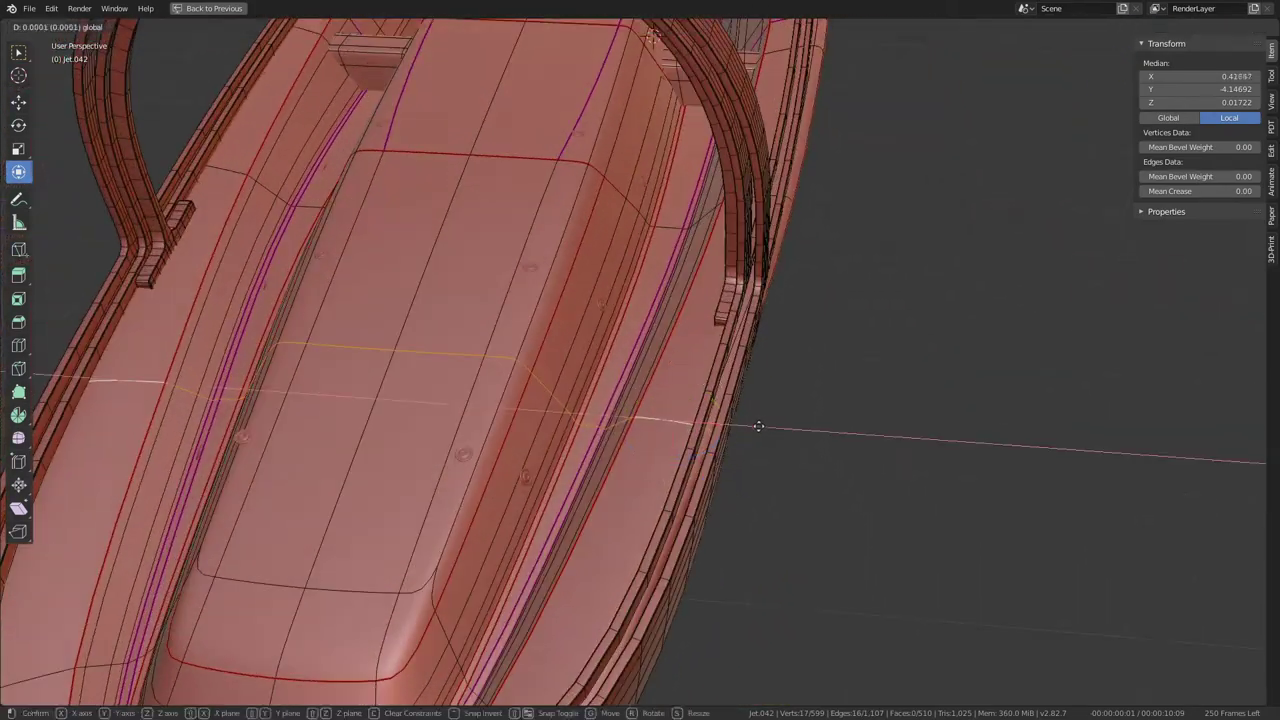
left_click(801, 434)
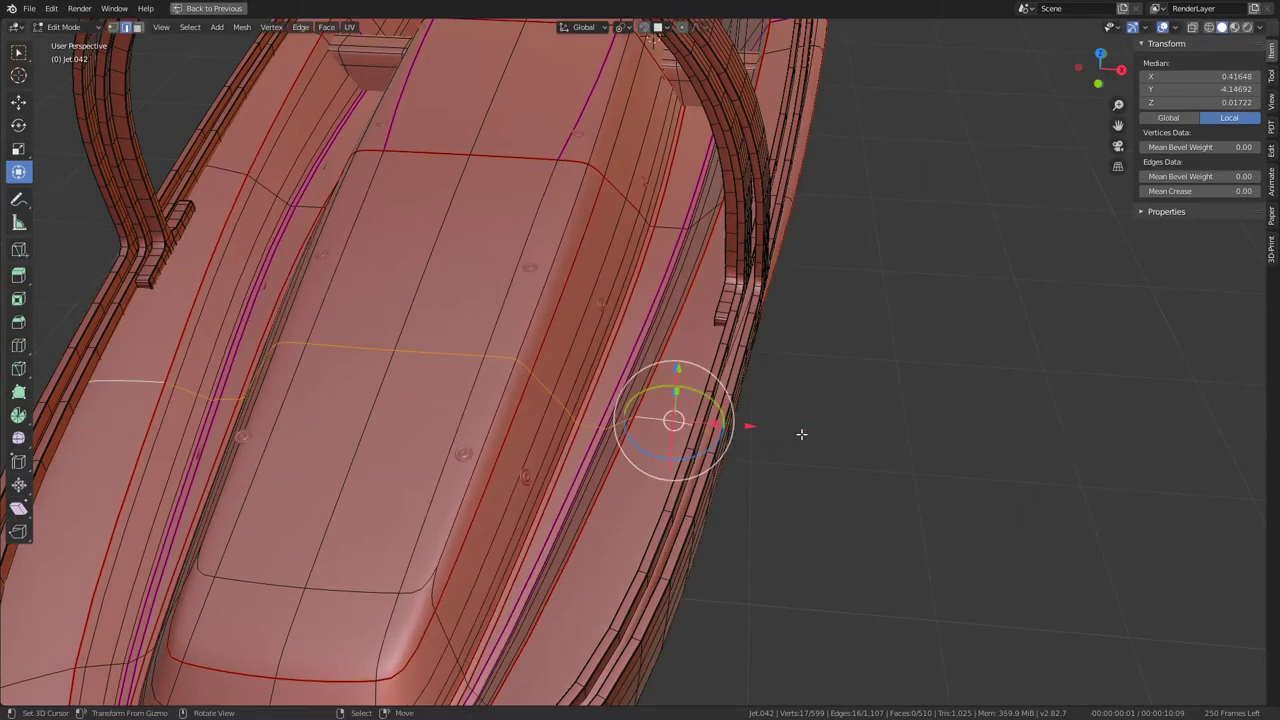
Step: Change the transform pivot and push the rim-end vertices 0.088 along X in top view
middle_click_drag(618, 410, 655, 429)
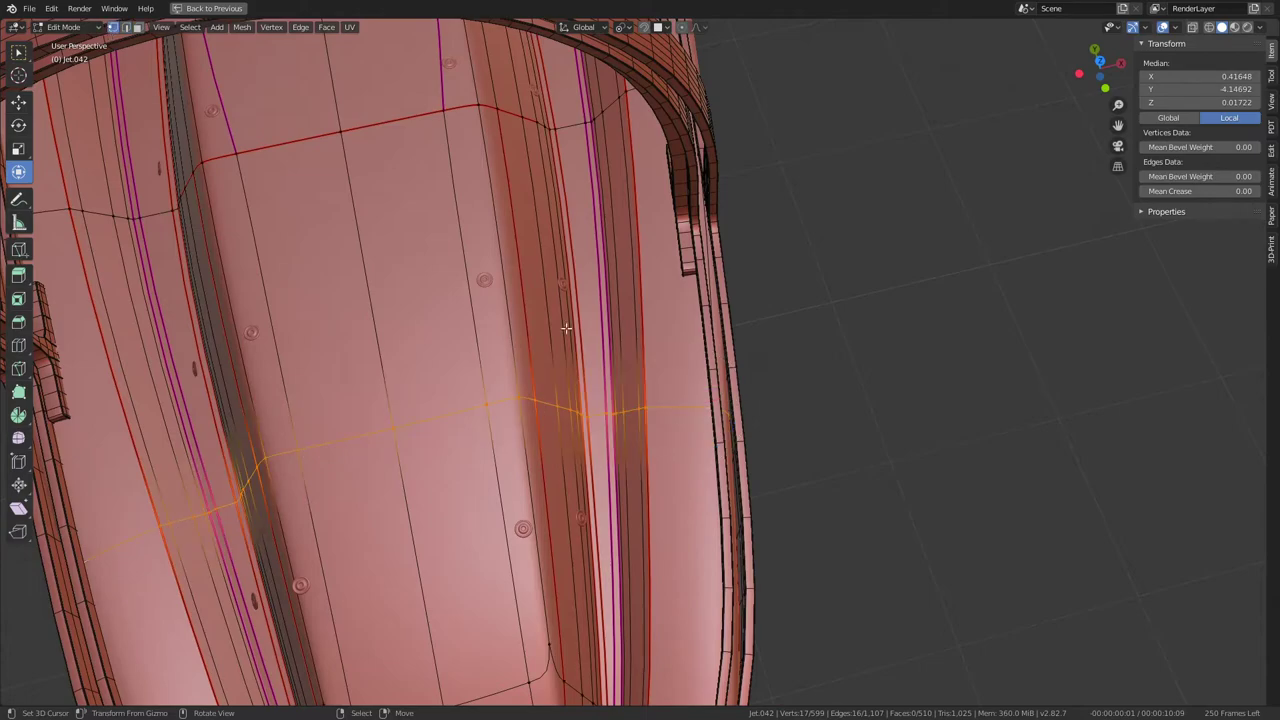
left_click_drag(628, 445, 554, 335)
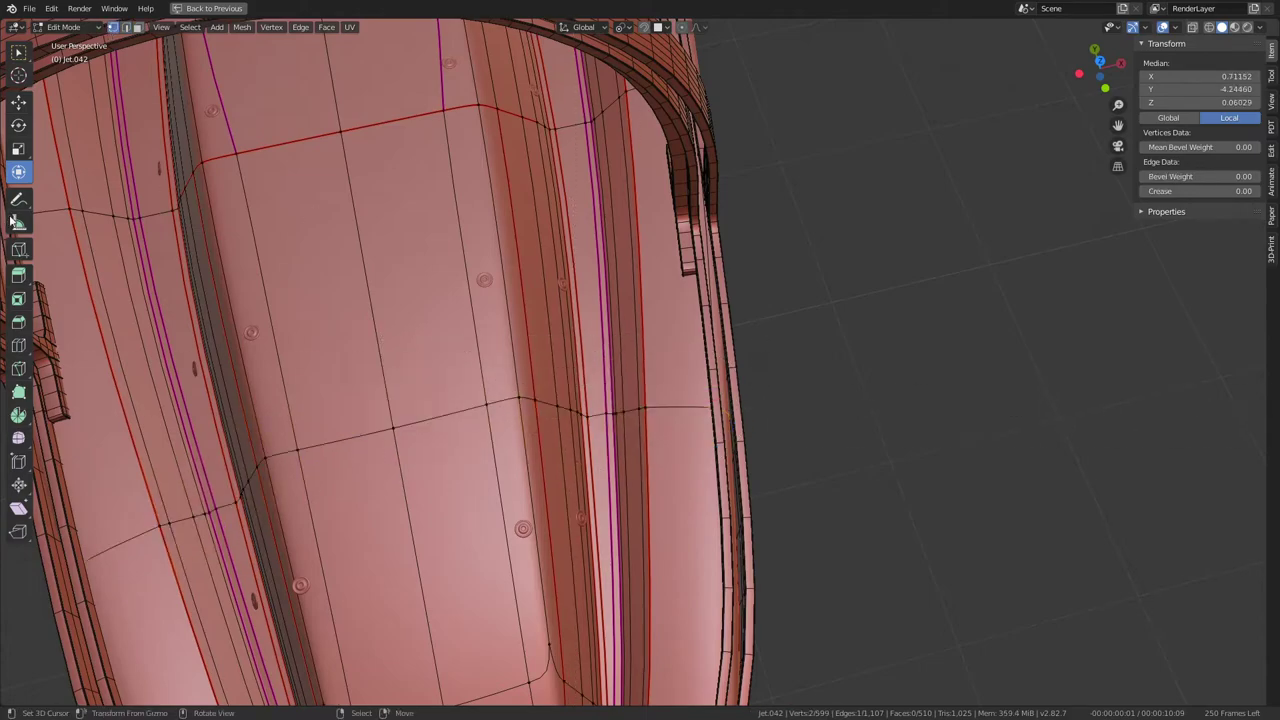
scroll(794, 334, "down", 5)
mouse_move(794, 334)
middle_mouse_down()
mouse_move(777, 289)
mouse_move(786, 211)
mouse_move(790, 231)
middle_mouse_up()
left_click(633, 30)
left_click(643, 80)
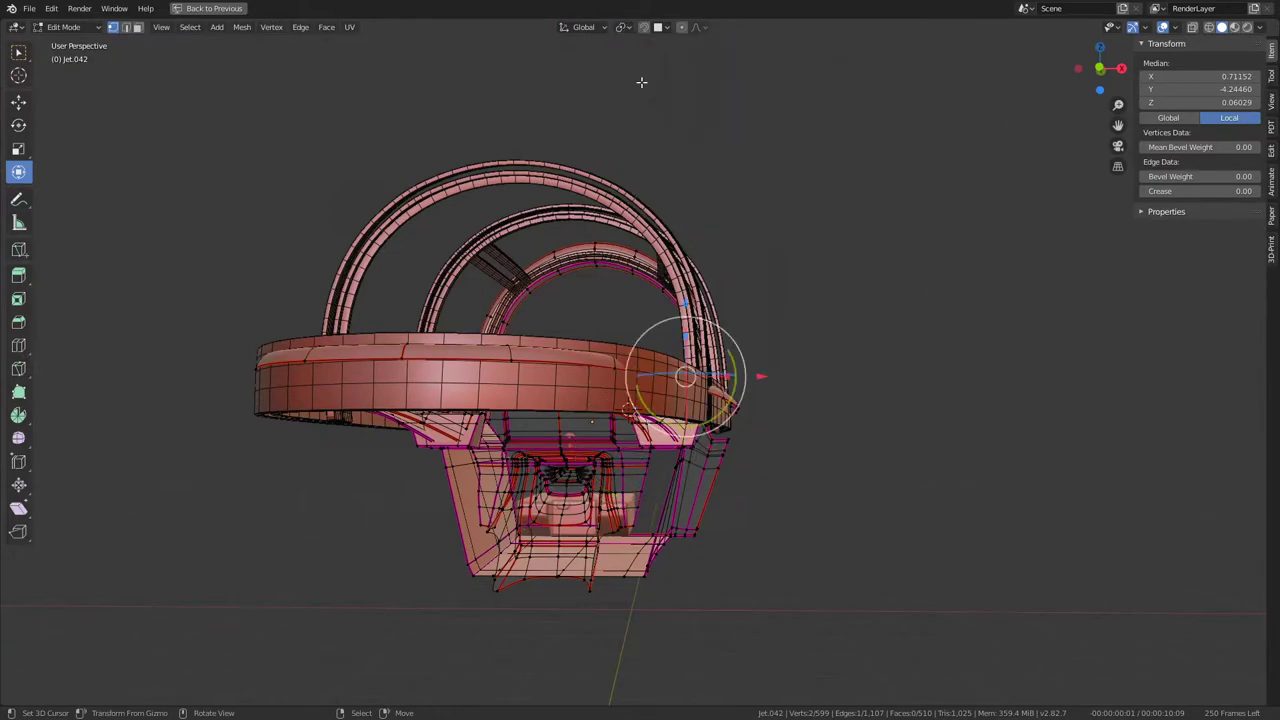
mouse_move(643, 80)
middle_mouse_down()
mouse_move(700, 380)
mouse_move(864, 399)
middle_mouse_up()
scroll(763, 385, "up", 5)
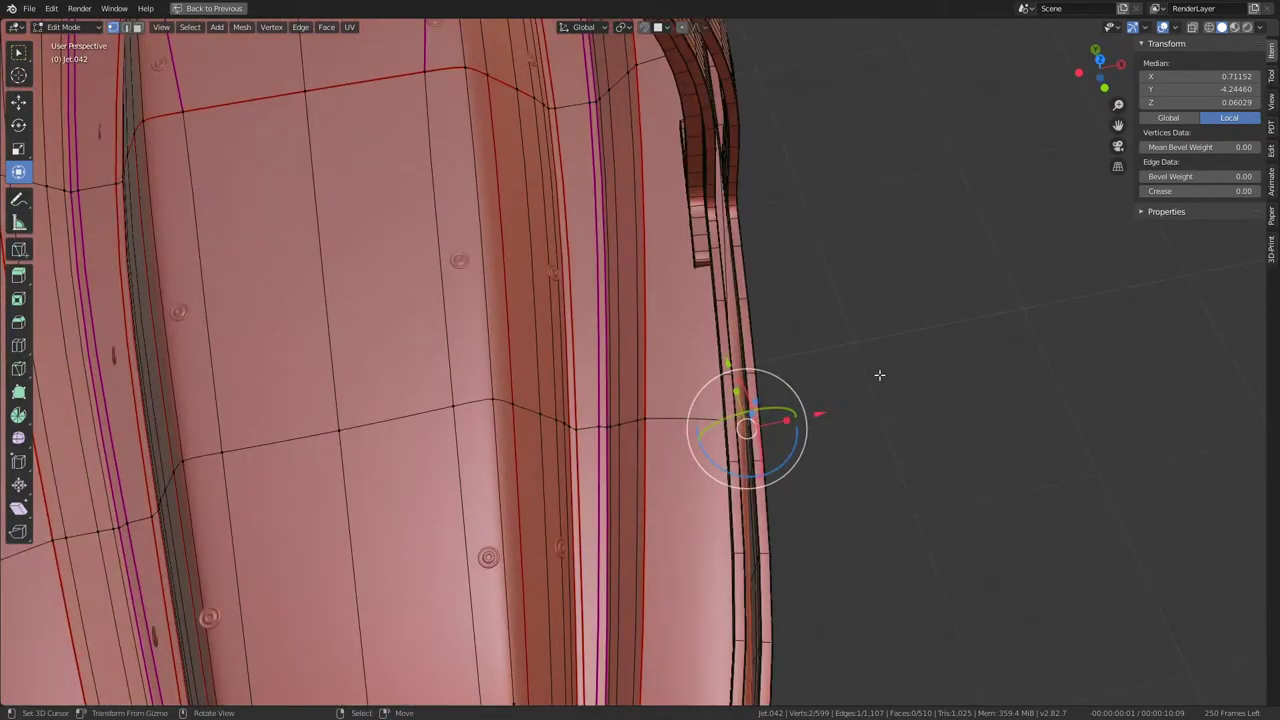
key("KP_7")
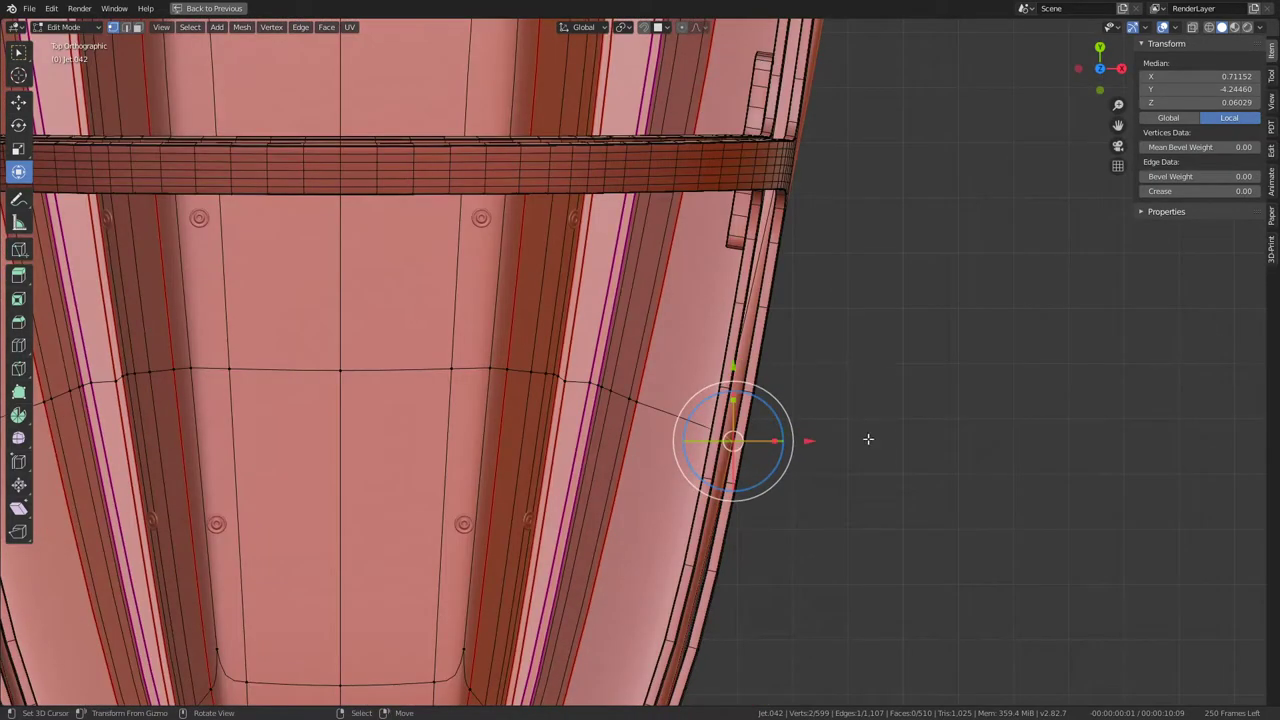
key("g")
key("x")
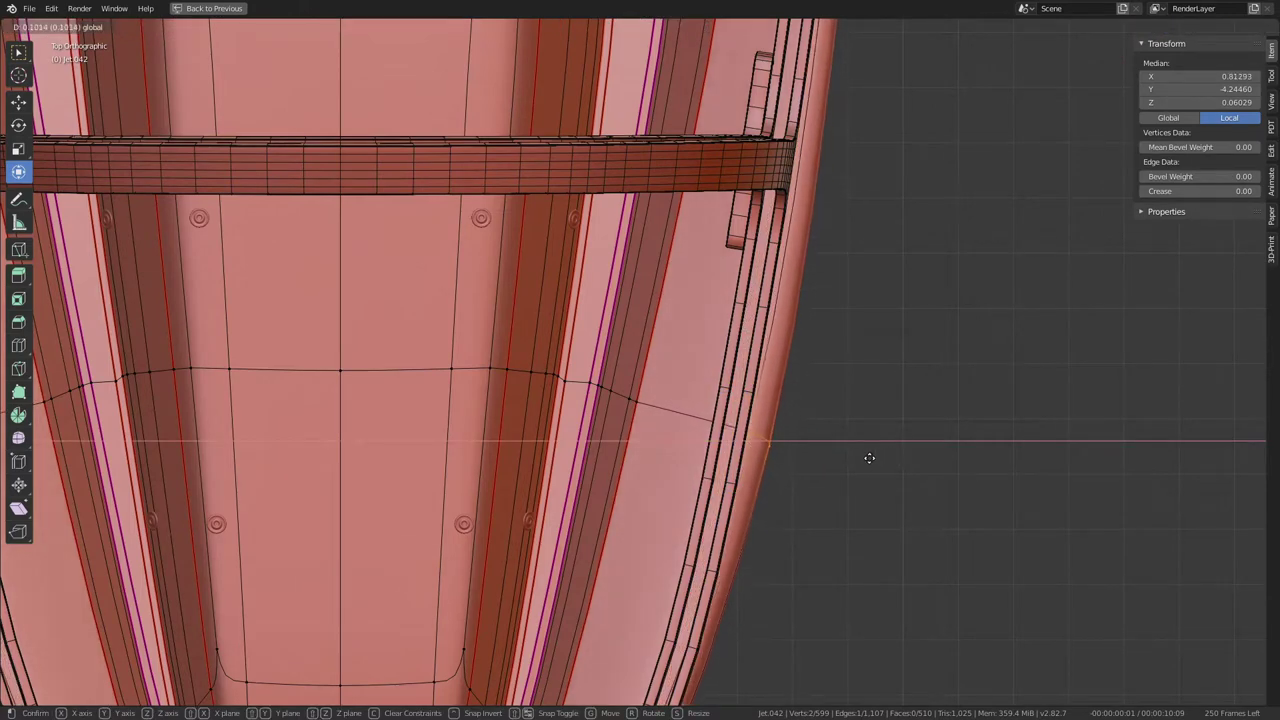
left_click(860, 457)
Step: Select the edge ring across the seat and the creased ring along the tub side
scroll(851, 457, "down", 2)
scroll(848, 500, "down", 2)
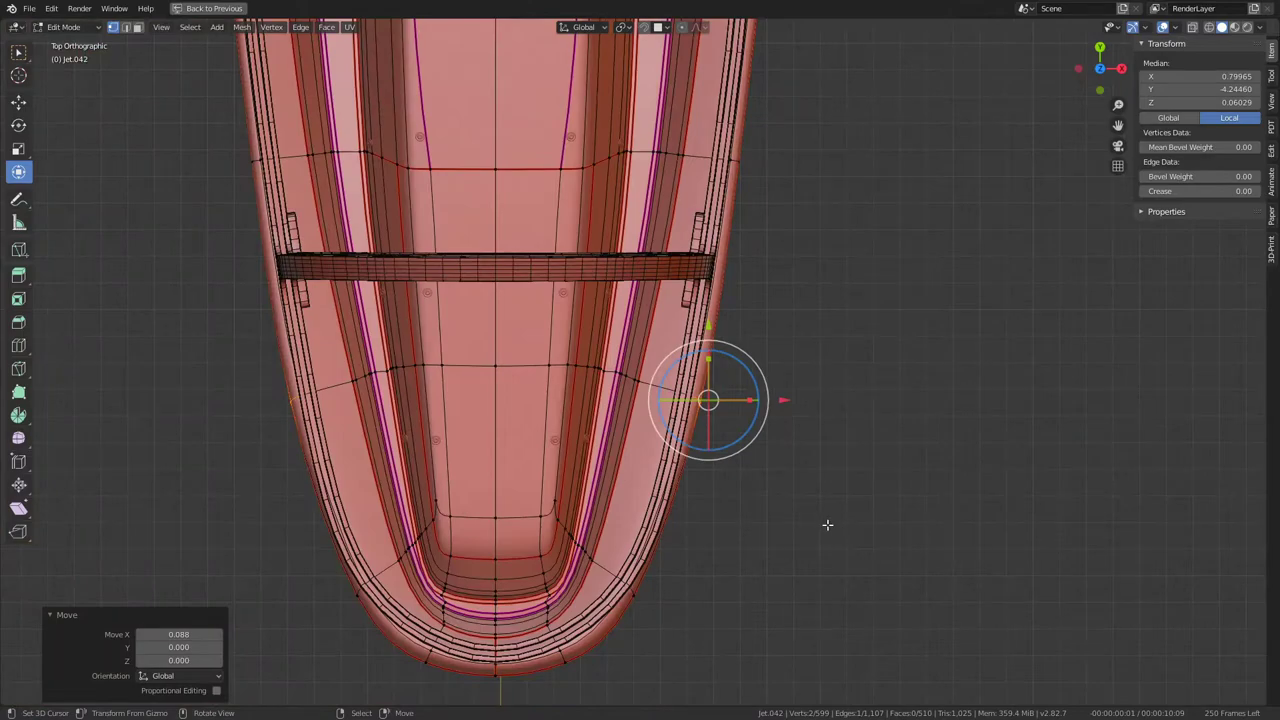
scroll(828, 525, "down", 2)
mouse_move(829, 526)
middle_mouse_down()
mouse_move(758, 302)
mouse_move(837, 409)
middle_mouse_up()
scroll(837, 409, "up", 3)
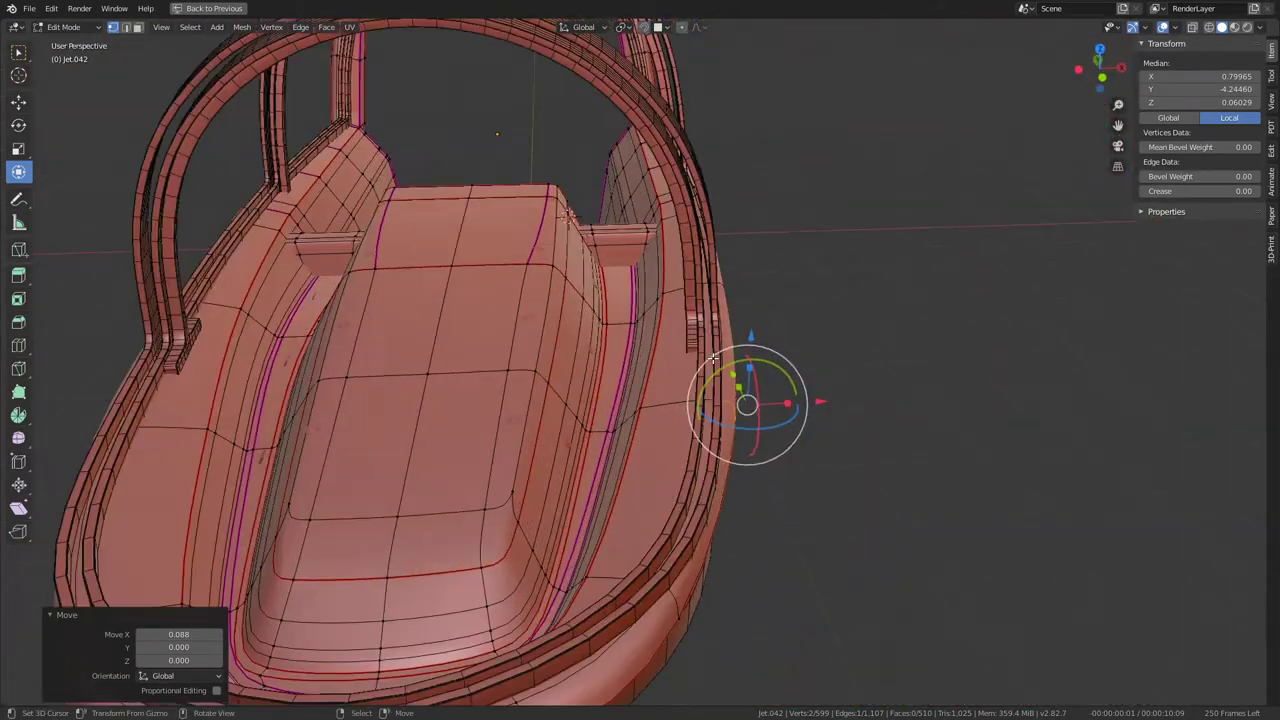
middle_click_drag(735, 465, 722, 430)
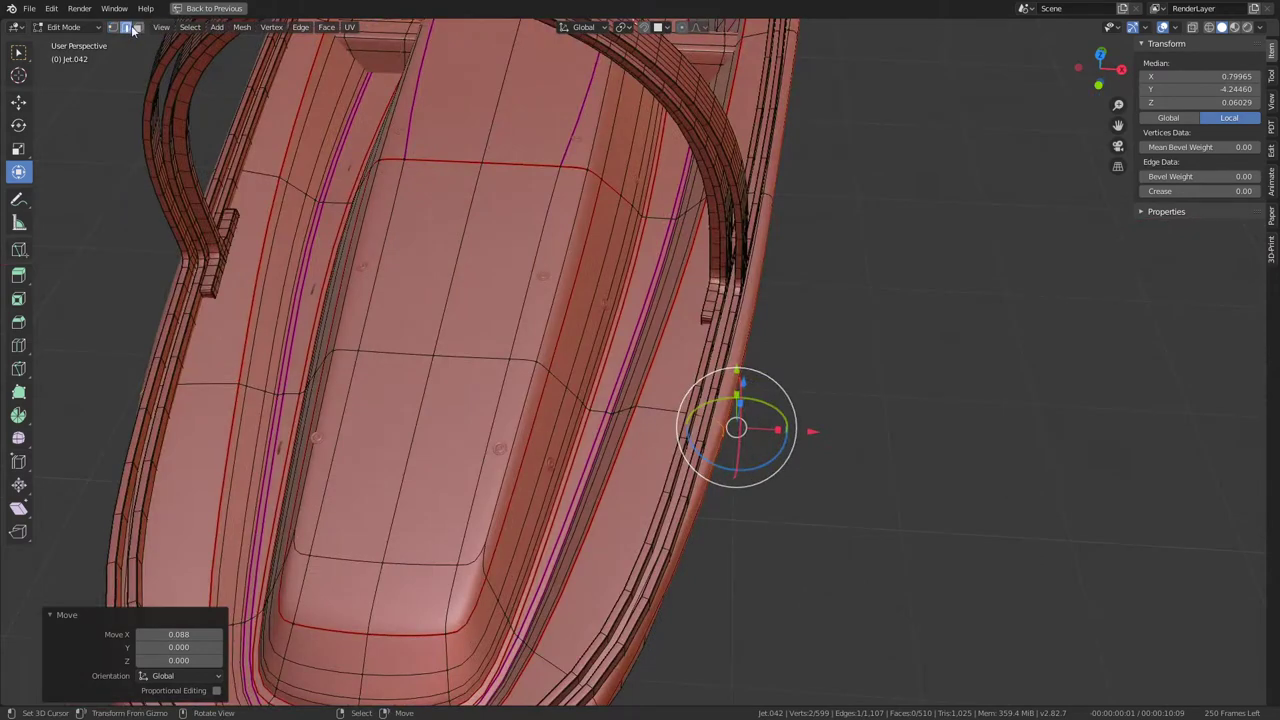
left_click(501, 418, "ctrl+alt")
left_click(724, 332)
middle_click_drag(724, 332, 615, 456)
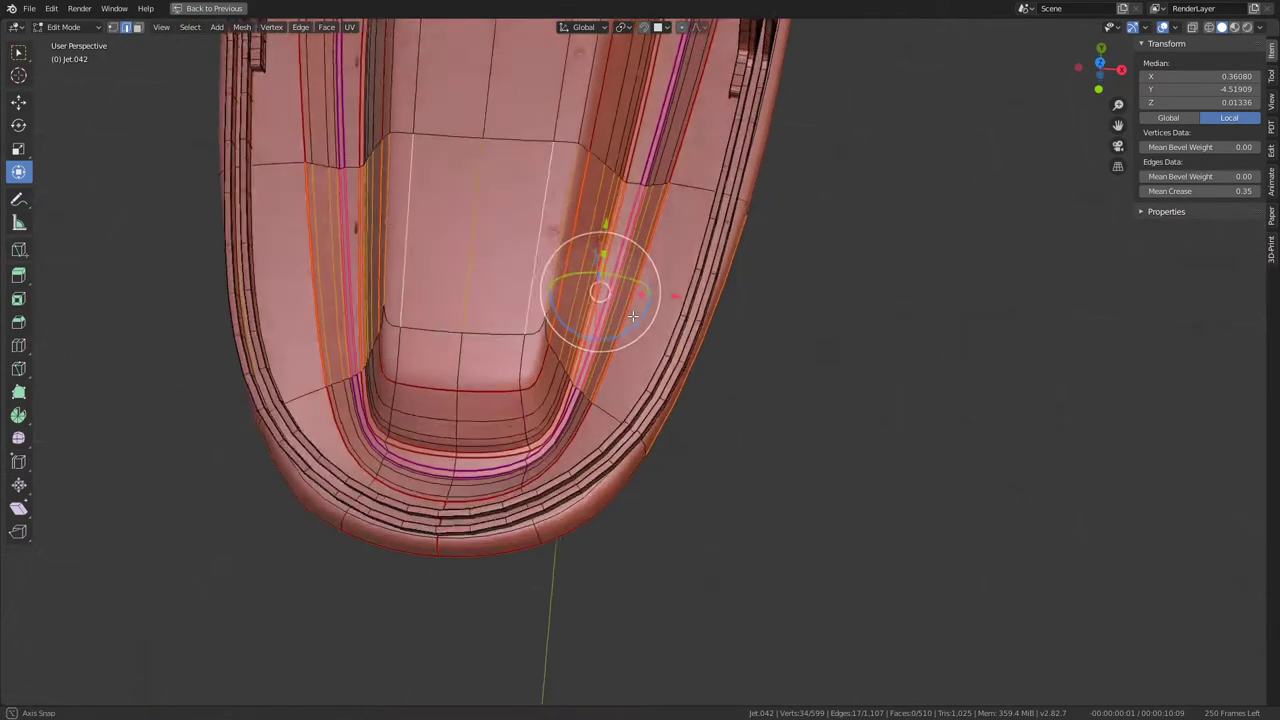
Step: Shift the selected edges right along X, then undo a trial subdivision of the side ring
key("KP_7")
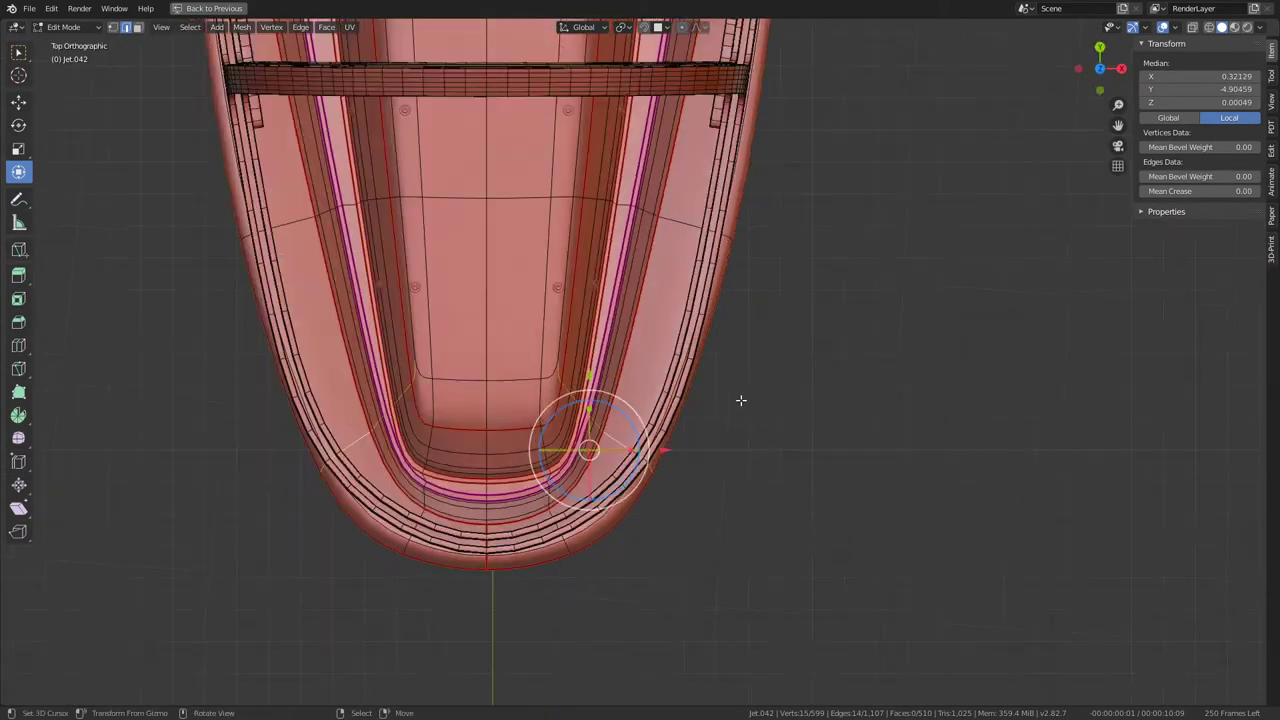
scroll(724, 385, "up", 4)
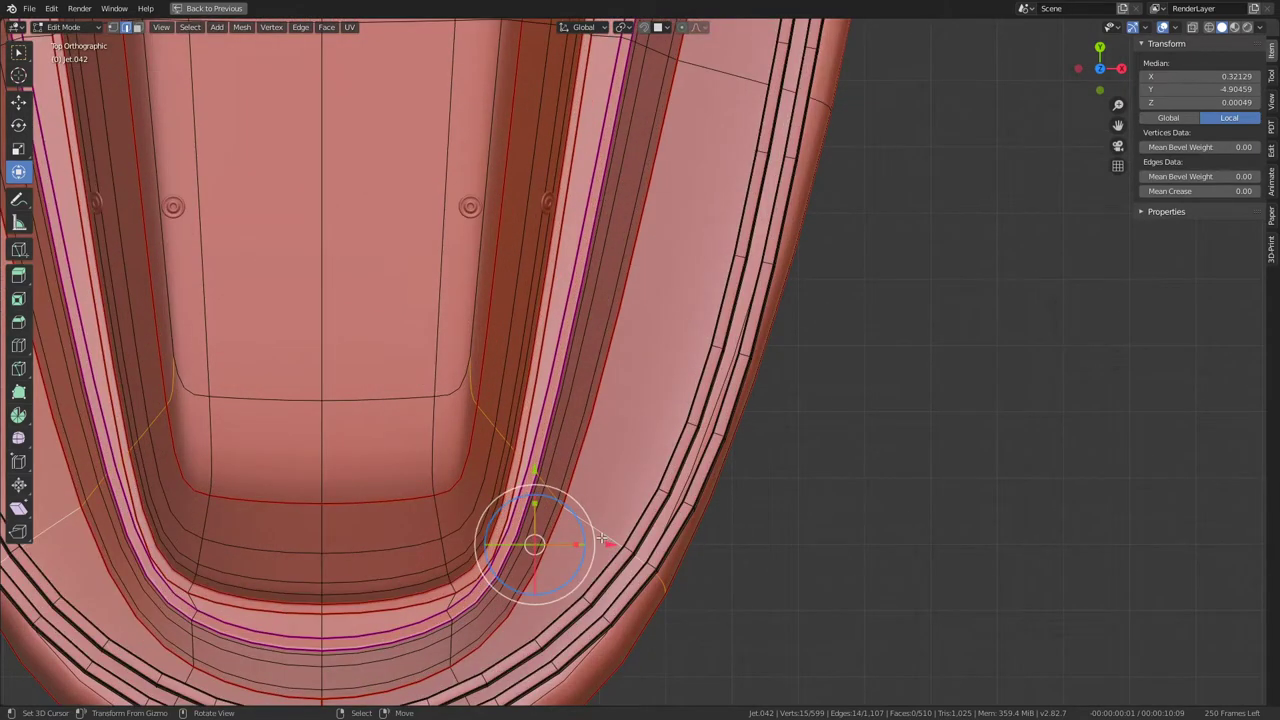
left_click_drag(602, 540, 640, 546)
left_click(772, 330, "ctrl+alt")
left_click(885, 289)
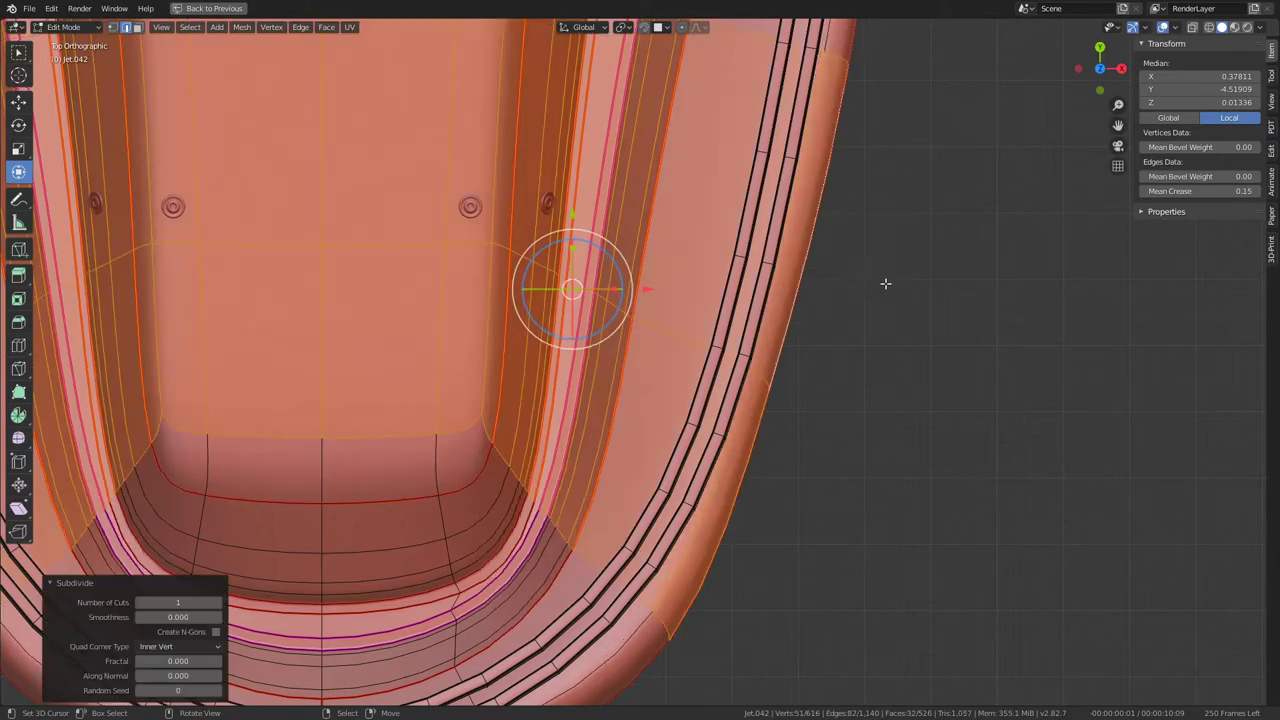
scroll(660, 307, "down", 2)
key("ctrl+z")
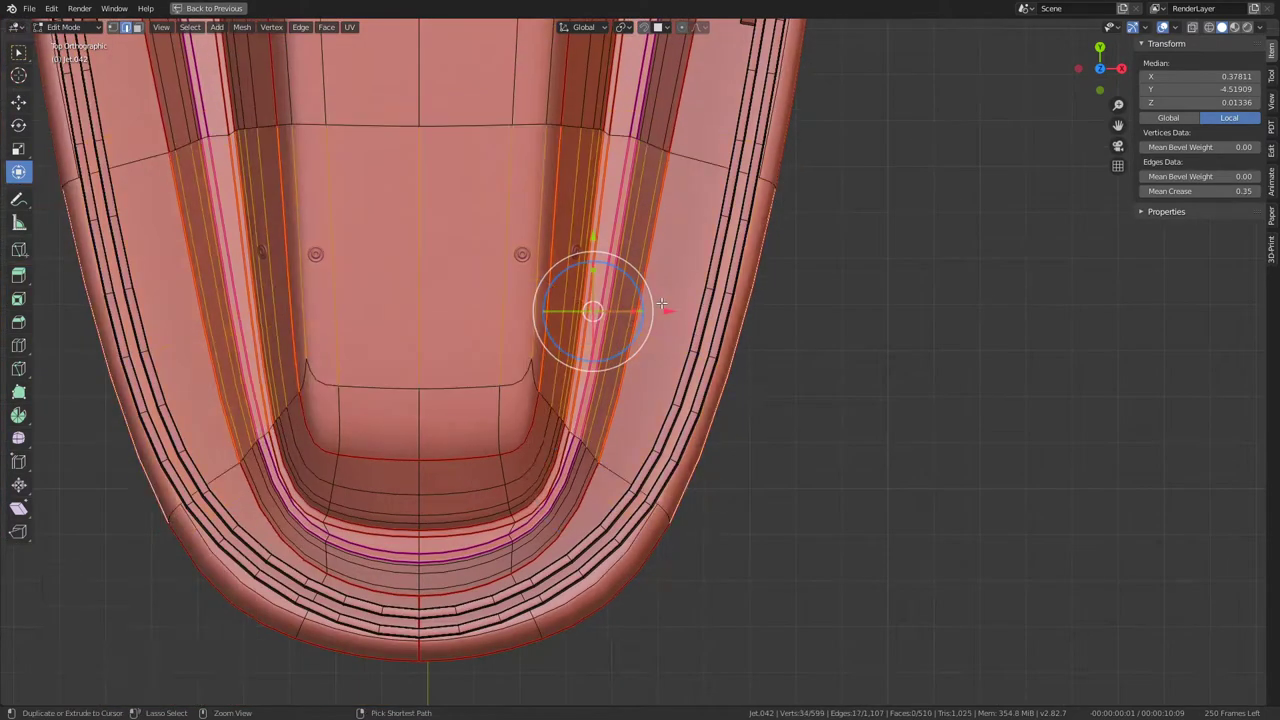
key("ctrl+z")
key("ctrl+z")
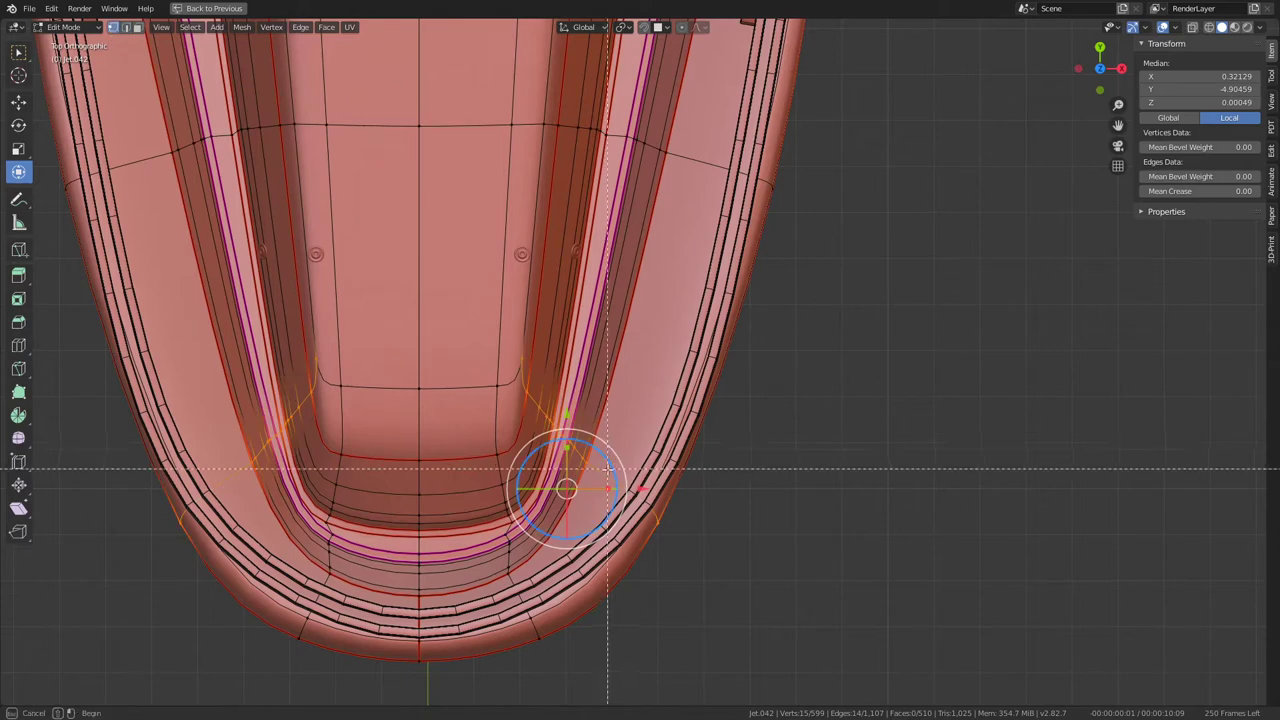
Step: Reposition the single rim edge at the tub's rounded end
middle_click_drag(608, 468, 455, 282)
scroll(761, 475, "up", 3)
key("g")
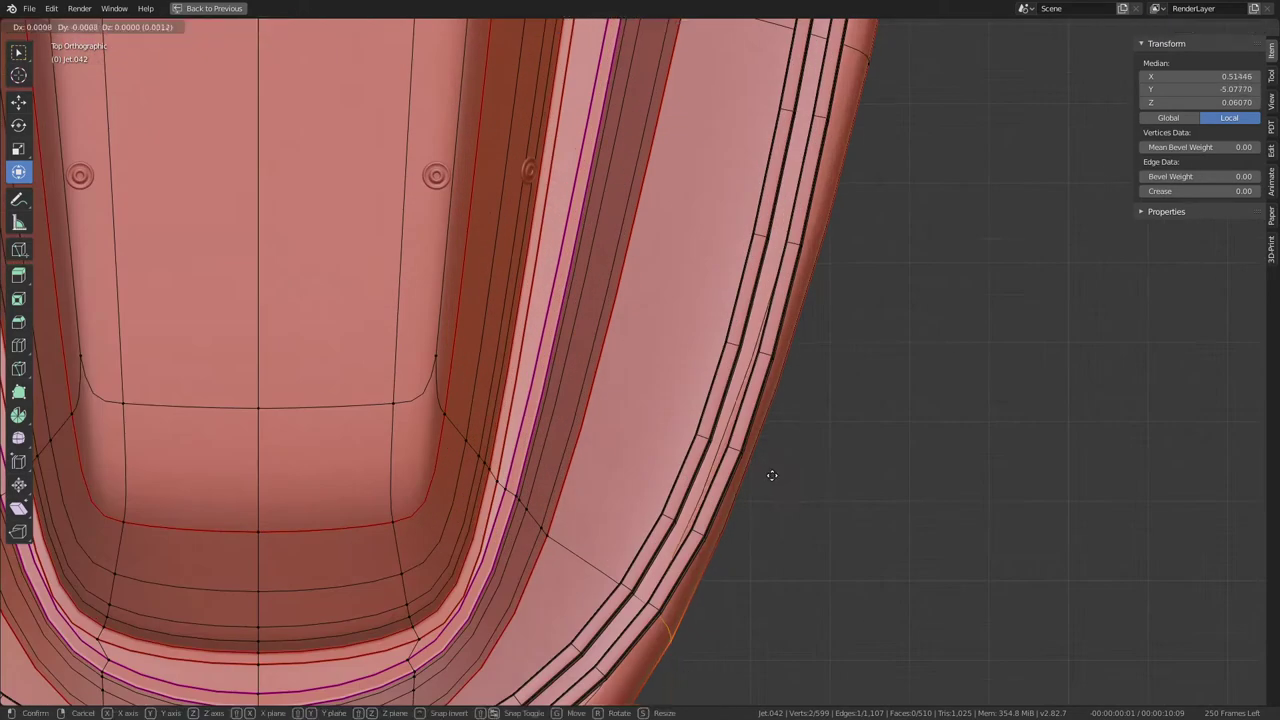
left_click(790, 479)
scroll(689, 370, "down", 3)
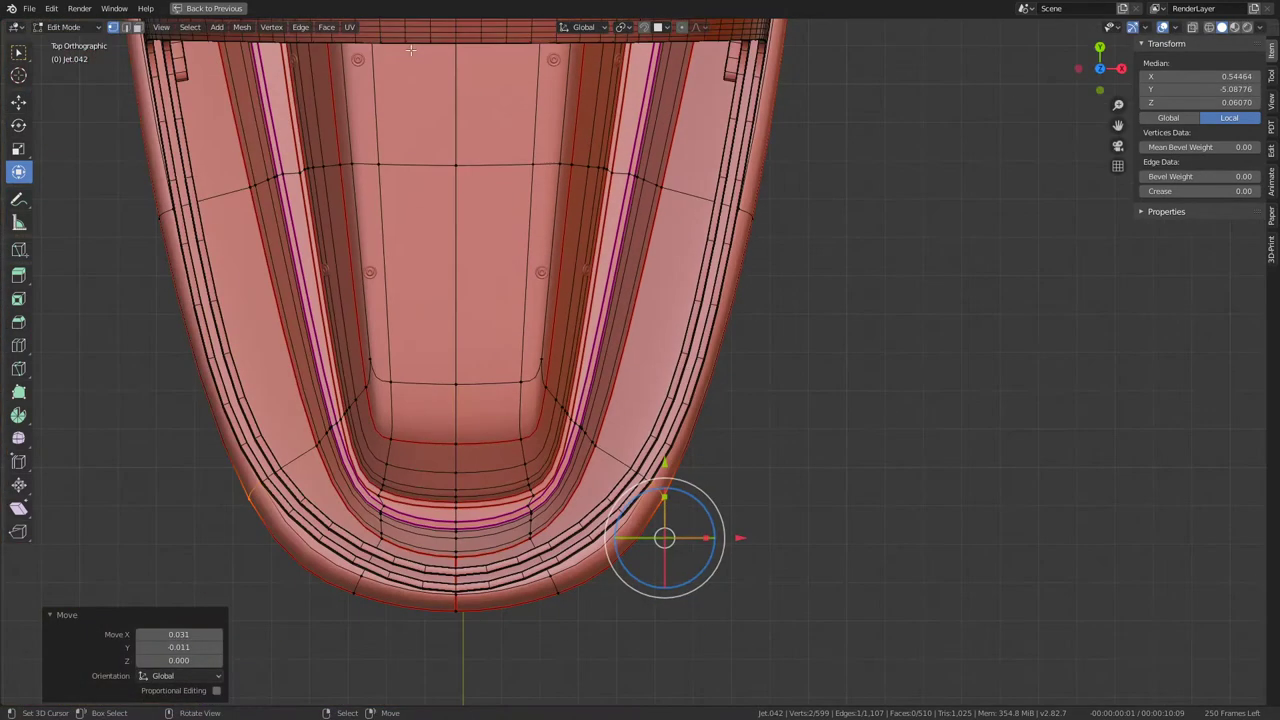
Step: Subdivide the side edge ring with one cut and shift the new loop's end along X
left_click(517, 310, "ctrl+alt")
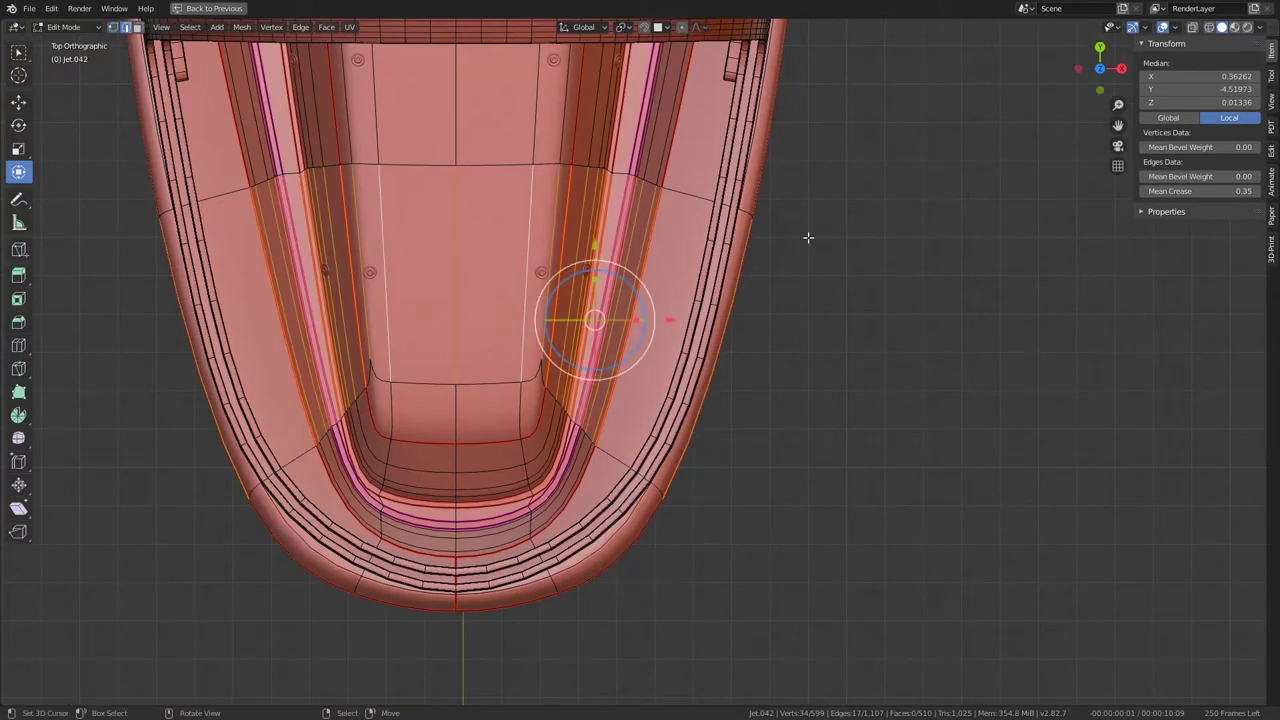
right_click(808, 234)
left_click(808, 237)
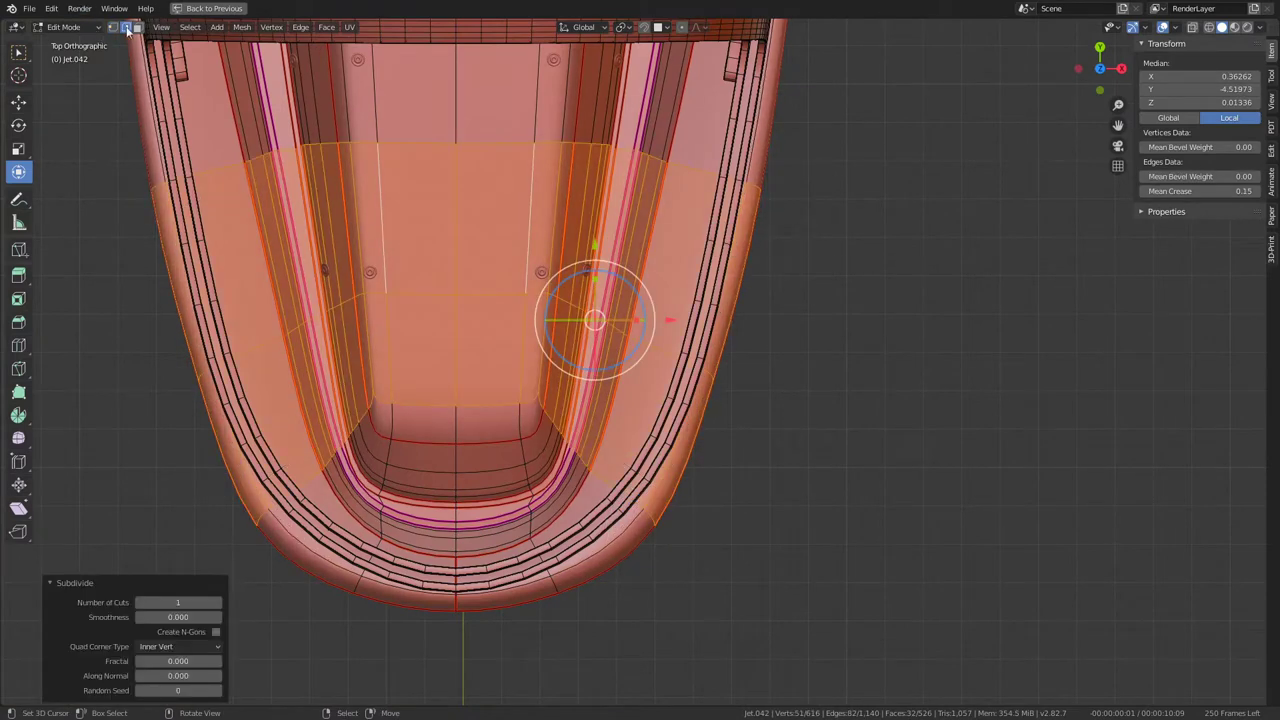
middle_click_drag(648, 355, 457, 242)
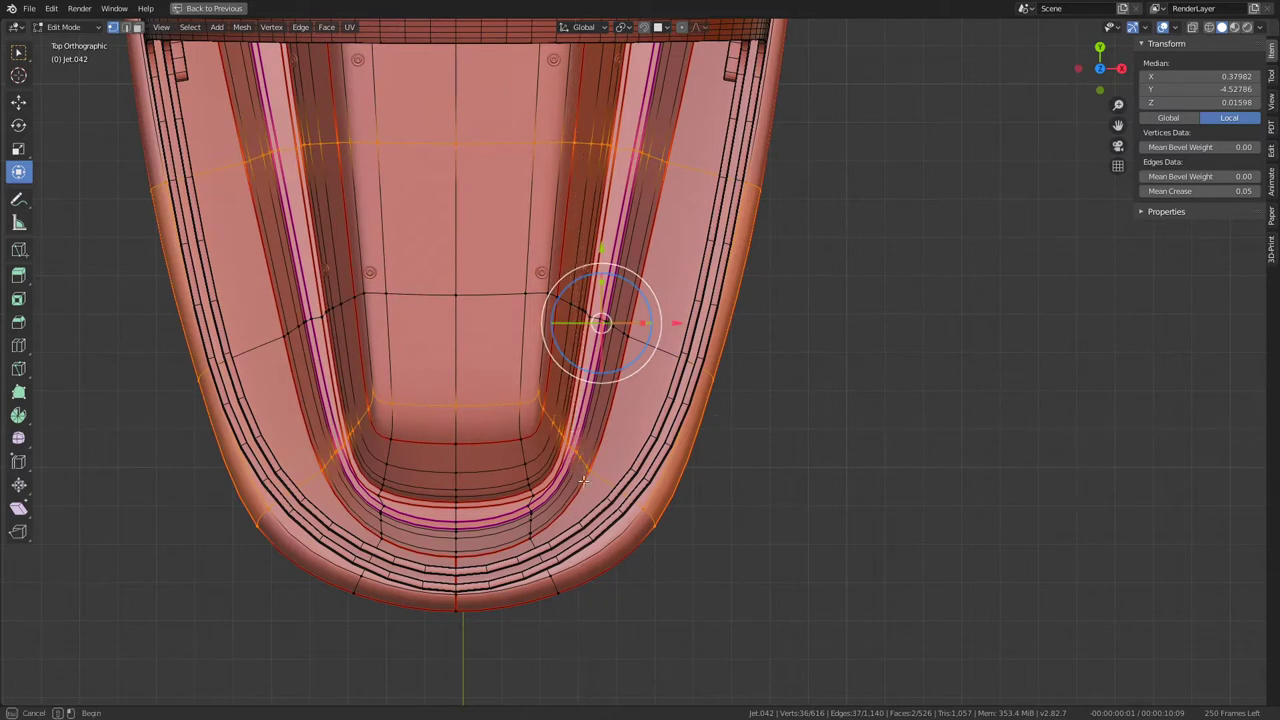
middle_click_drag(583, 480, 553, 323)
left_click(668, 343, "alt")
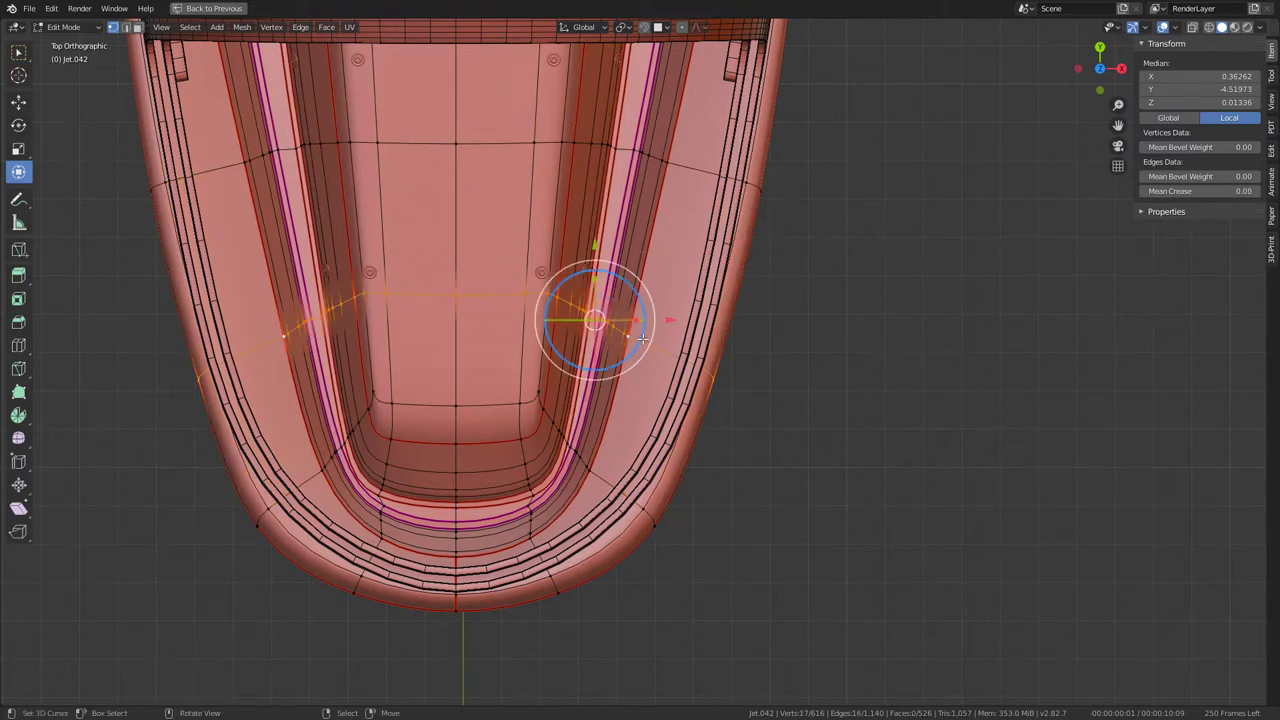
middle_click_drag(488, 246, 230, 250)
key("g")
key("x")
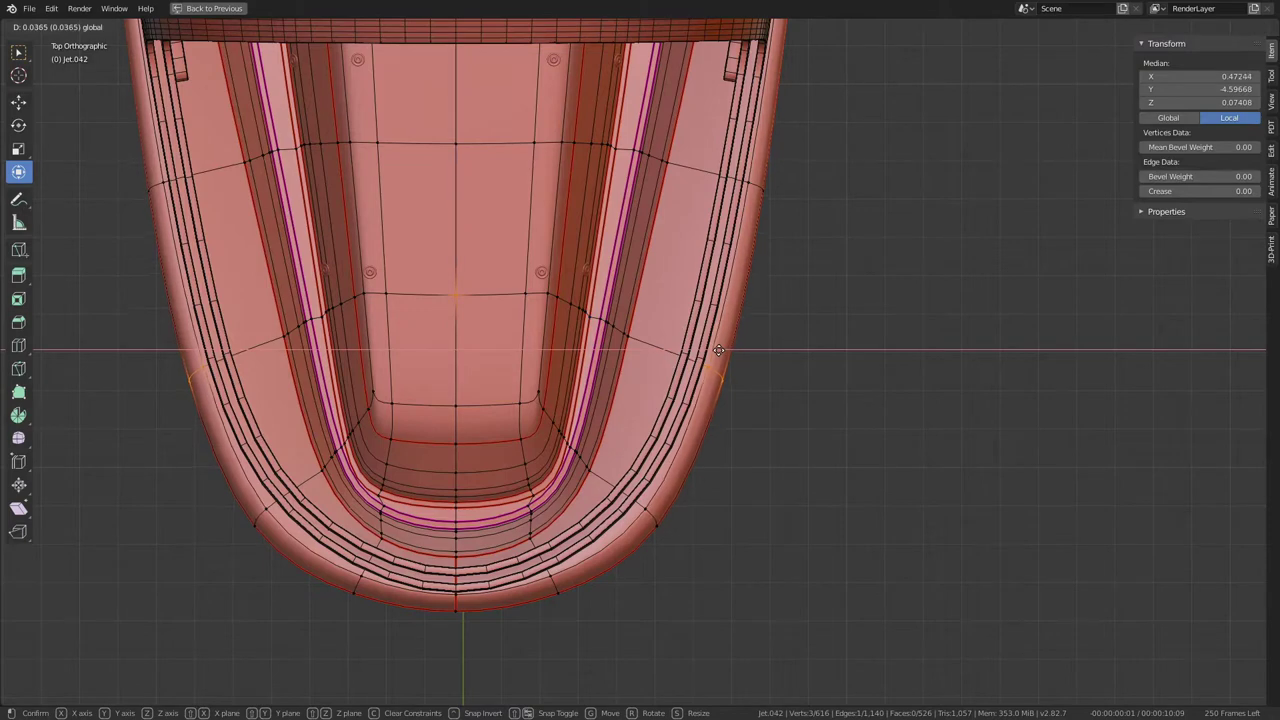
left_click(718, 350)
Step: Move two vertices of the rim's cross loop to a new position
left_click(654, 523, "alt")
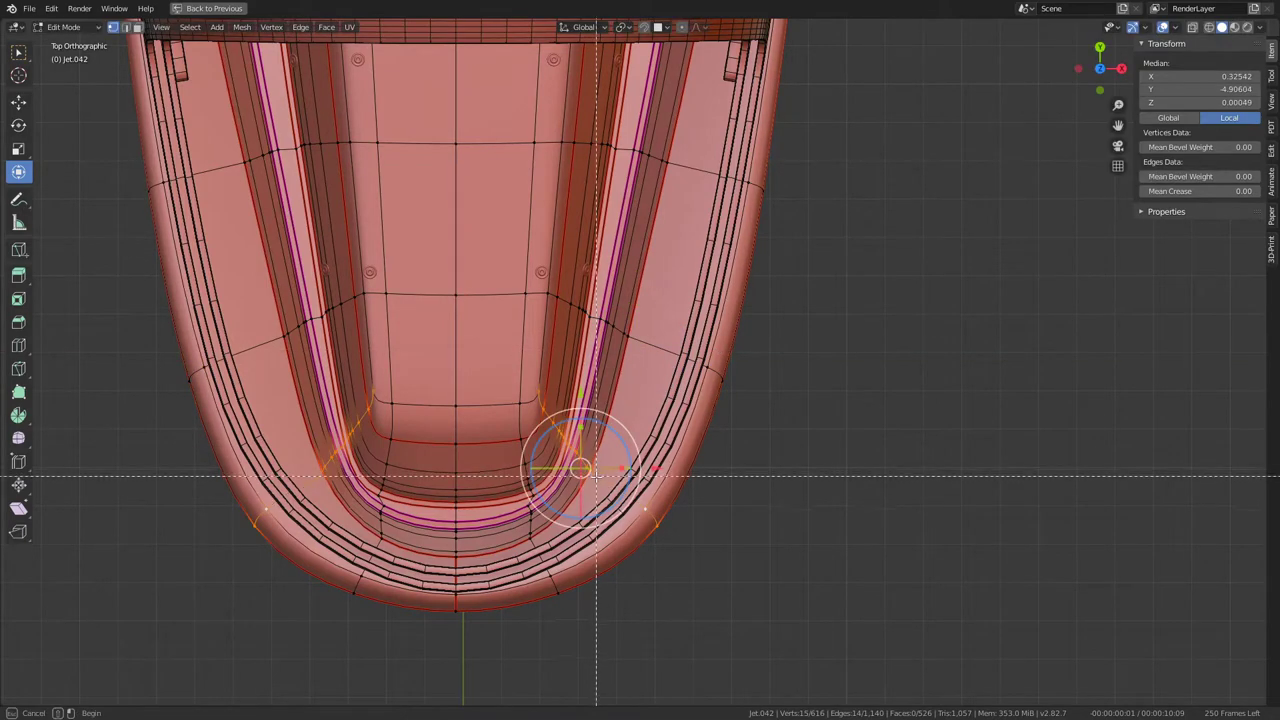
left_click_drag(597, 477, 690, 545)
scroll(760, 400, "up", 2)
scroll(806, 448, "up", 2)
key("g")
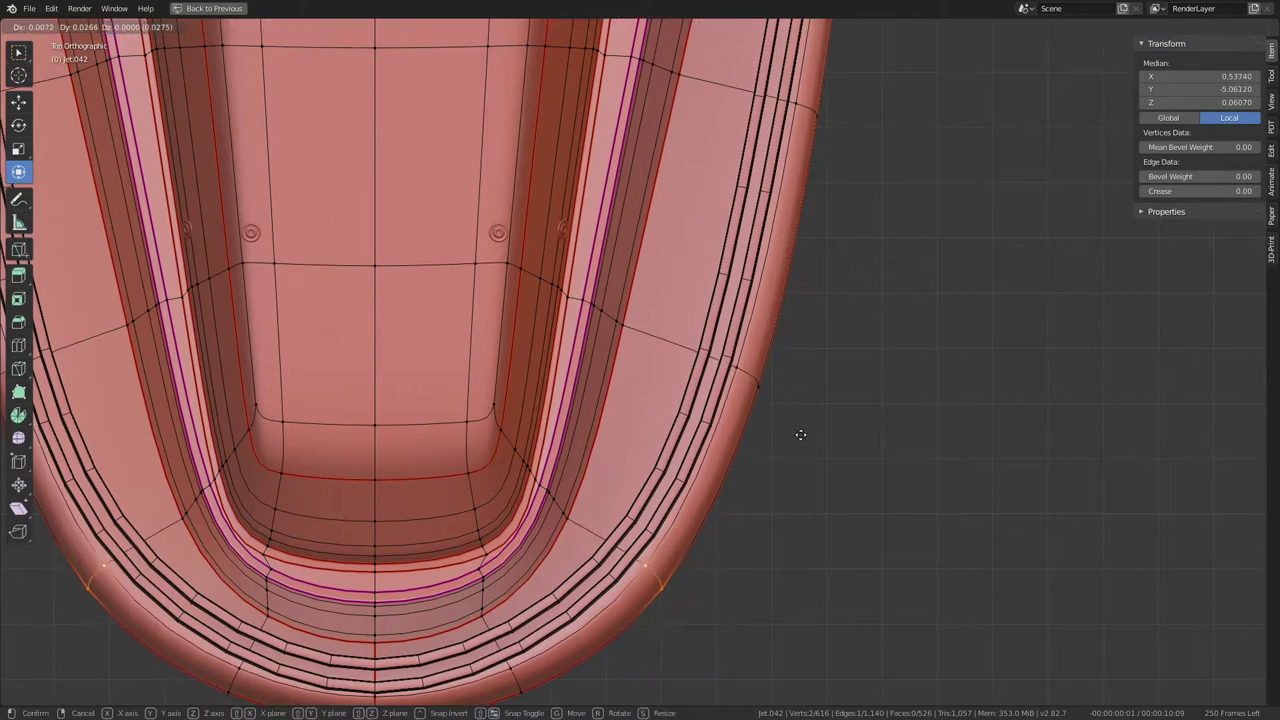
left_click(801, 430)
scroll(709, 377, "up", 2, "shift")
scroll(709, 330, "up", 3, "shift")
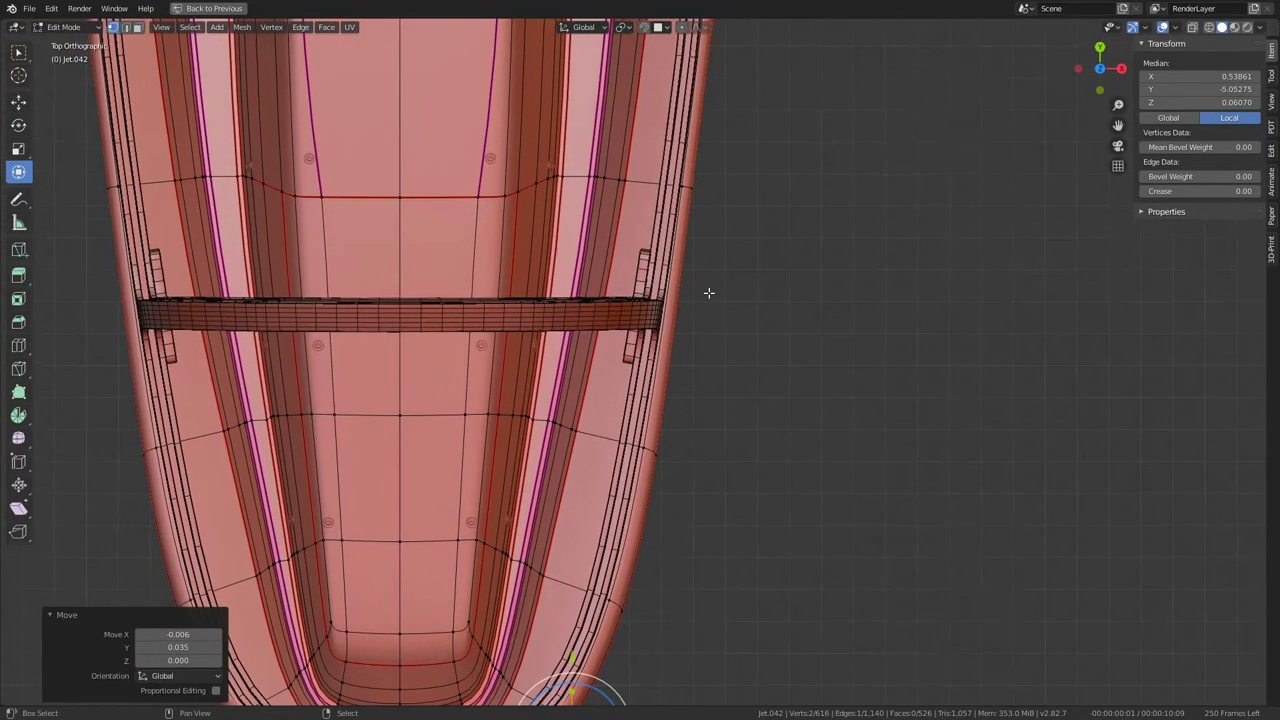
scroll(700, 380, "up", 1, "shift")
Step: Move the cross loop's two end vertices 0.025 along X and return to Object Mode
left_click(625, 204, "alt")
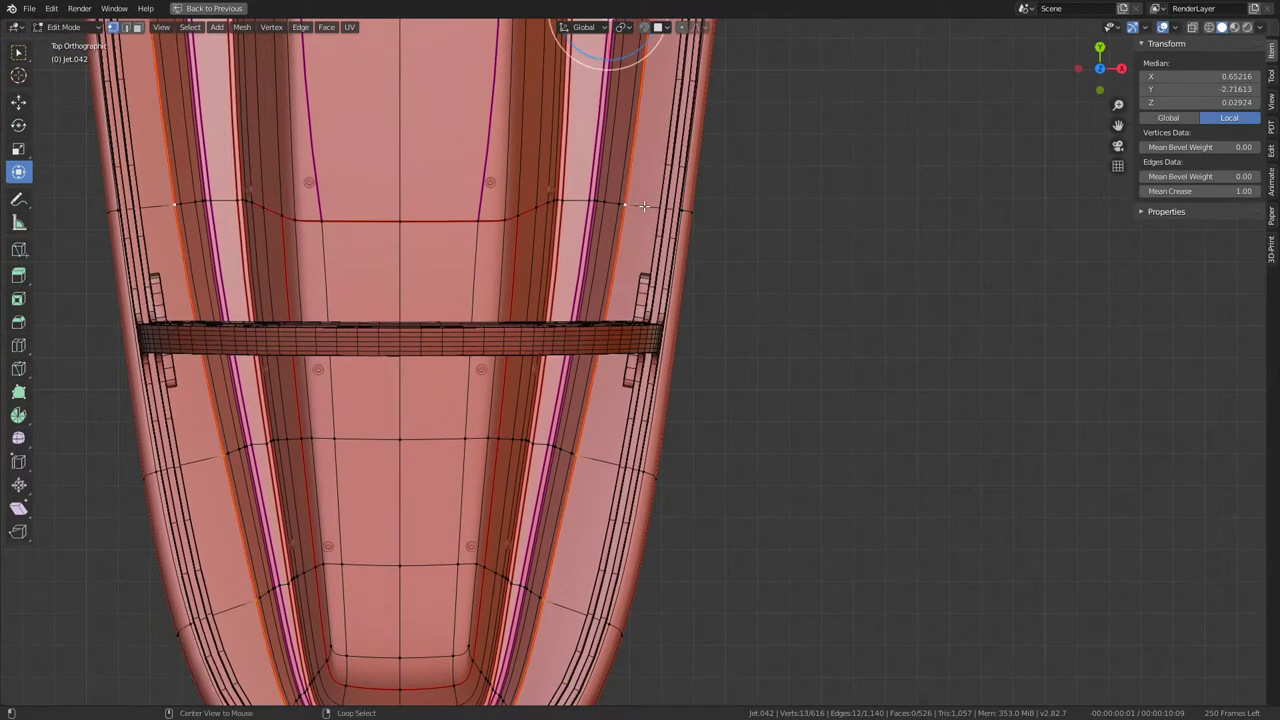
left_click(641, 209, "alt")
left_click_drag(630, 222, 255, 190, "ctrl")
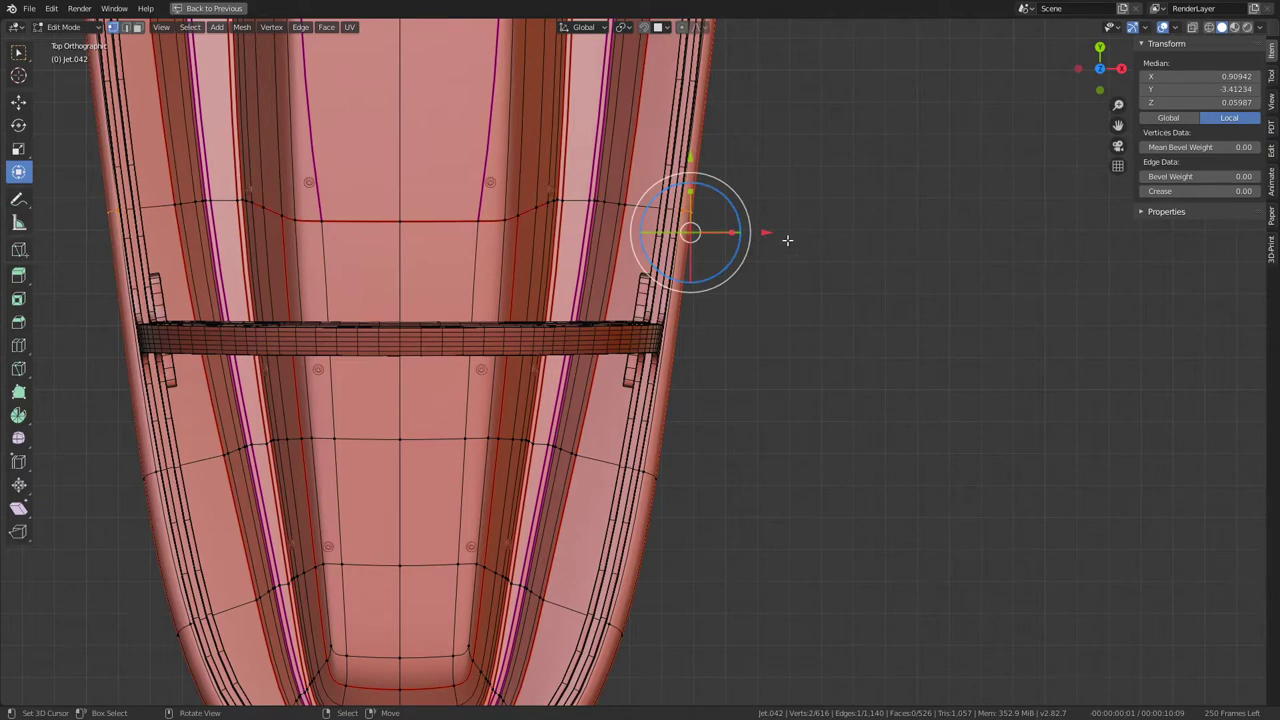
key("g")
key("x")
left_click(779, 236)
scroll(749, 329, "up", 3, "shift")
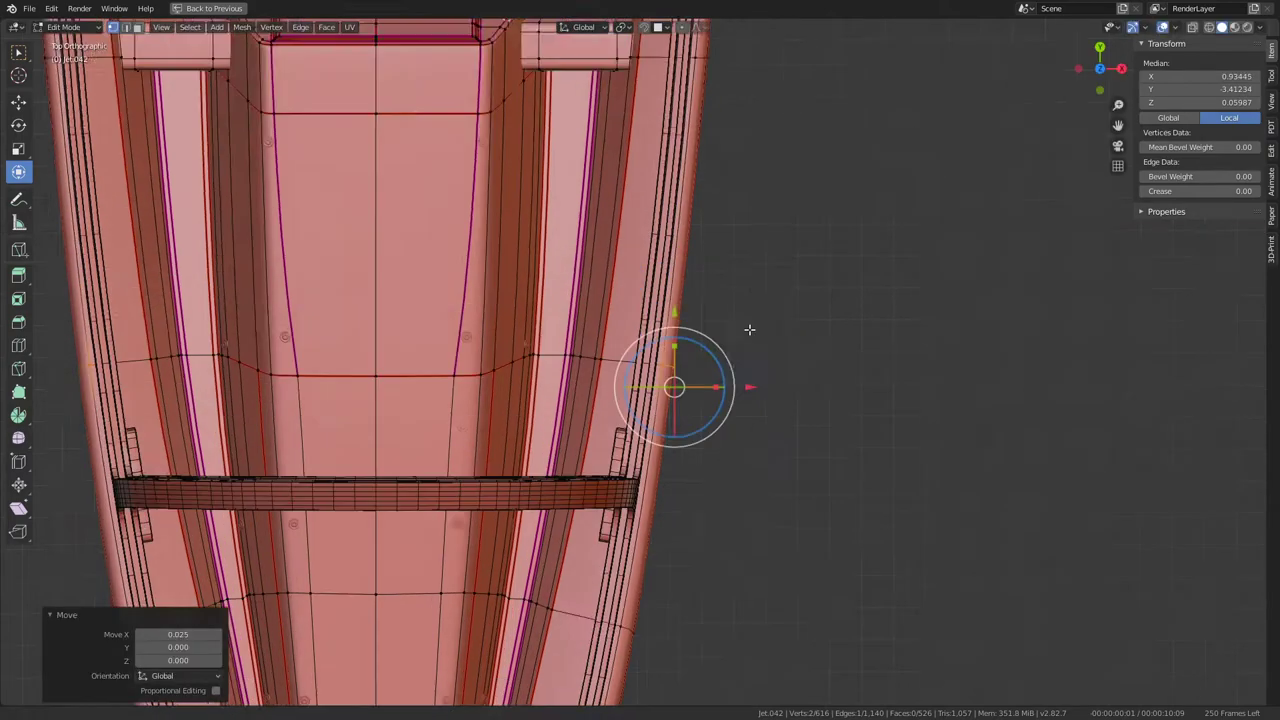
scroll(737, 306, "up", 3, "shift")
middle_click_drag(726, 317, 628, 297)
scroll(628, 297, "down", 5)
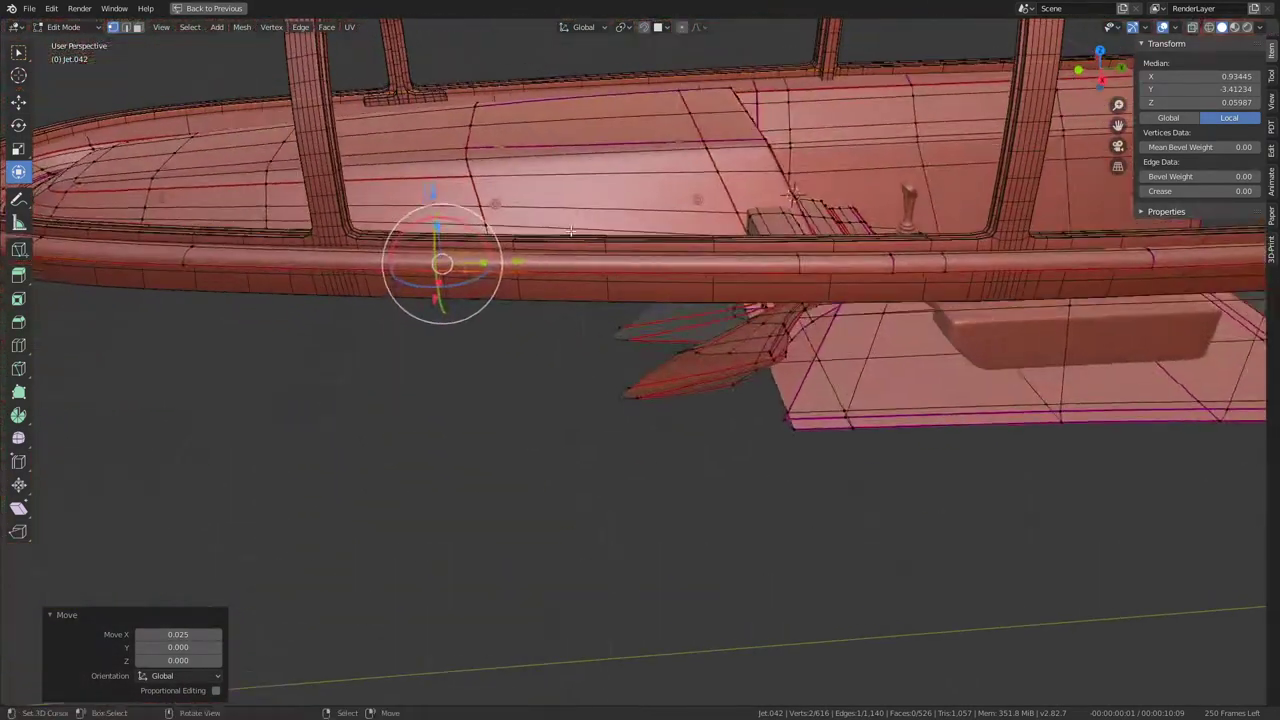
key("Tab")
mouse_move(553, 215)
middle_mouse_down()
mouse_move(592, 167)
mouse_move(663, 159)
mouse_move(720, 188)
mouse_move(679, 216)
middle_mouse_up()
scroll(720, 188, "up", 2)
scroll(738, 238, "up", 2)
scroll(740, 245, "down", 4)
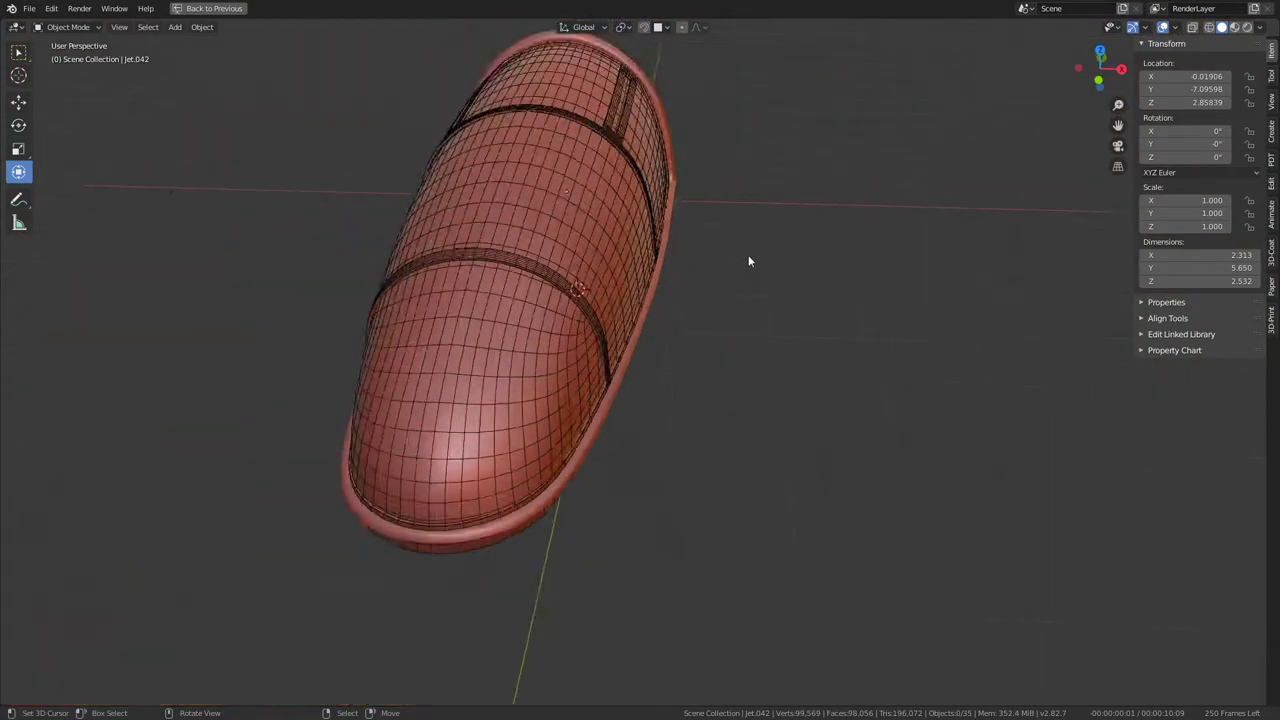
mouse_move(748, 258)
middle_mouse_down()
mouse_move(434, 214)
mouse_move(445, 220)
middle_mouse_up()
key("KP_0")
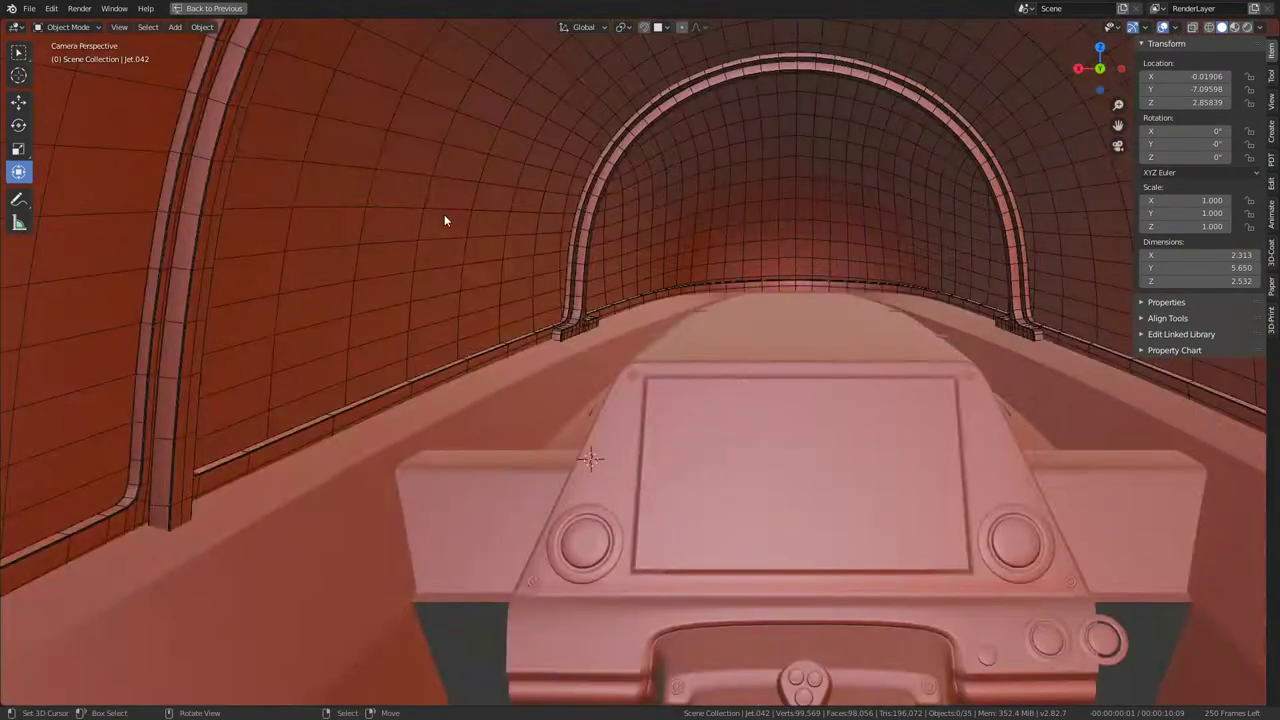
scroll(620, 235, "up", 2)
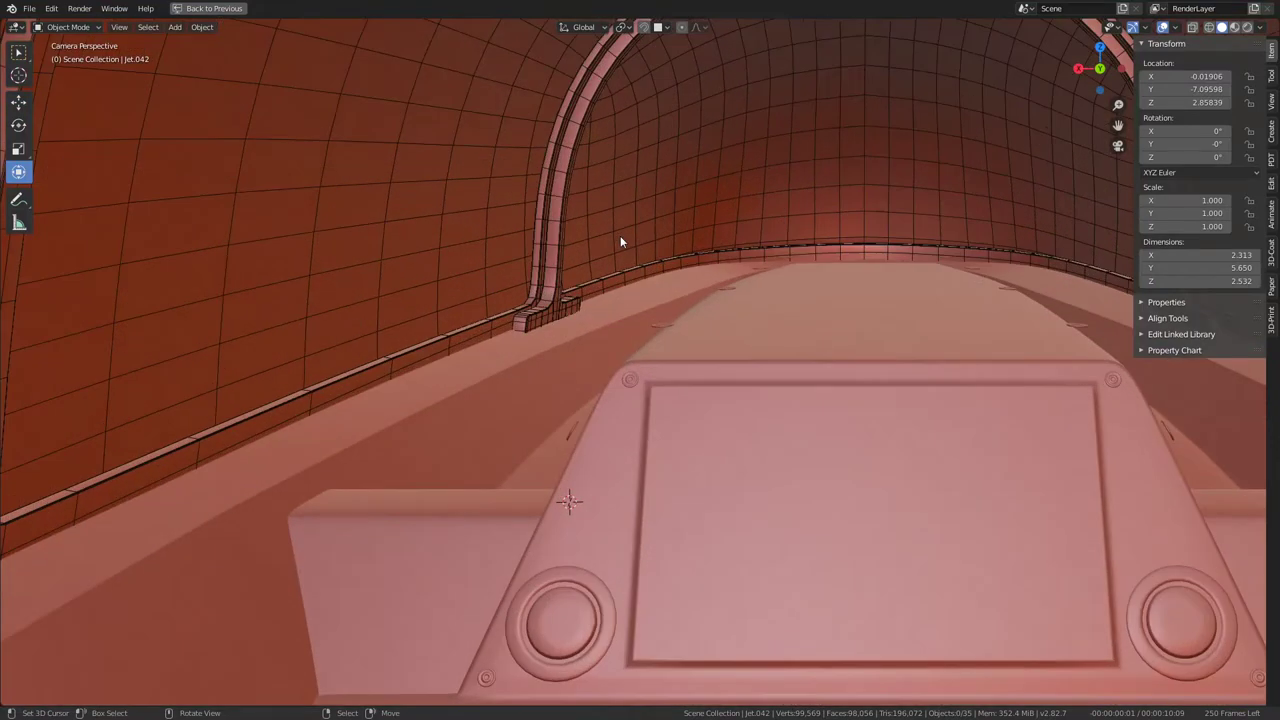
scroll(620, 240, "down", 2)
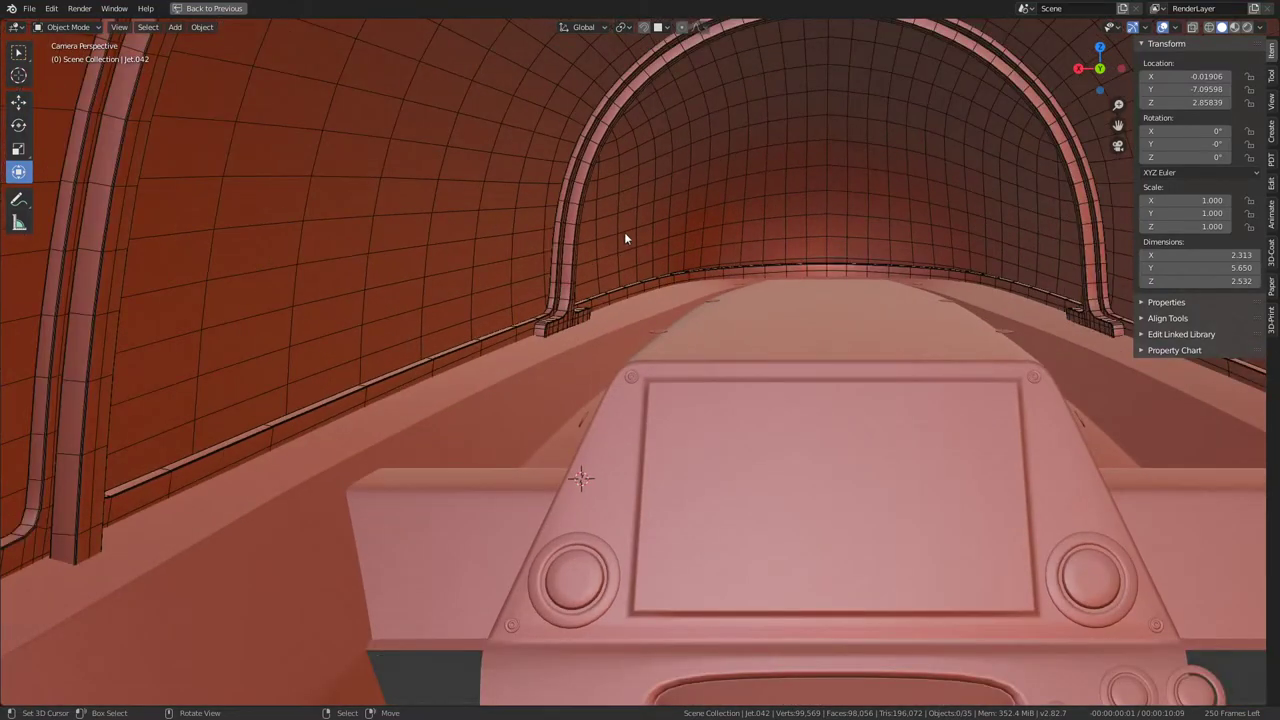
scroll(754, 206, "up", 2)
scroll(531, 521, "up", 2)
scroll(531, 521, "up", 2)
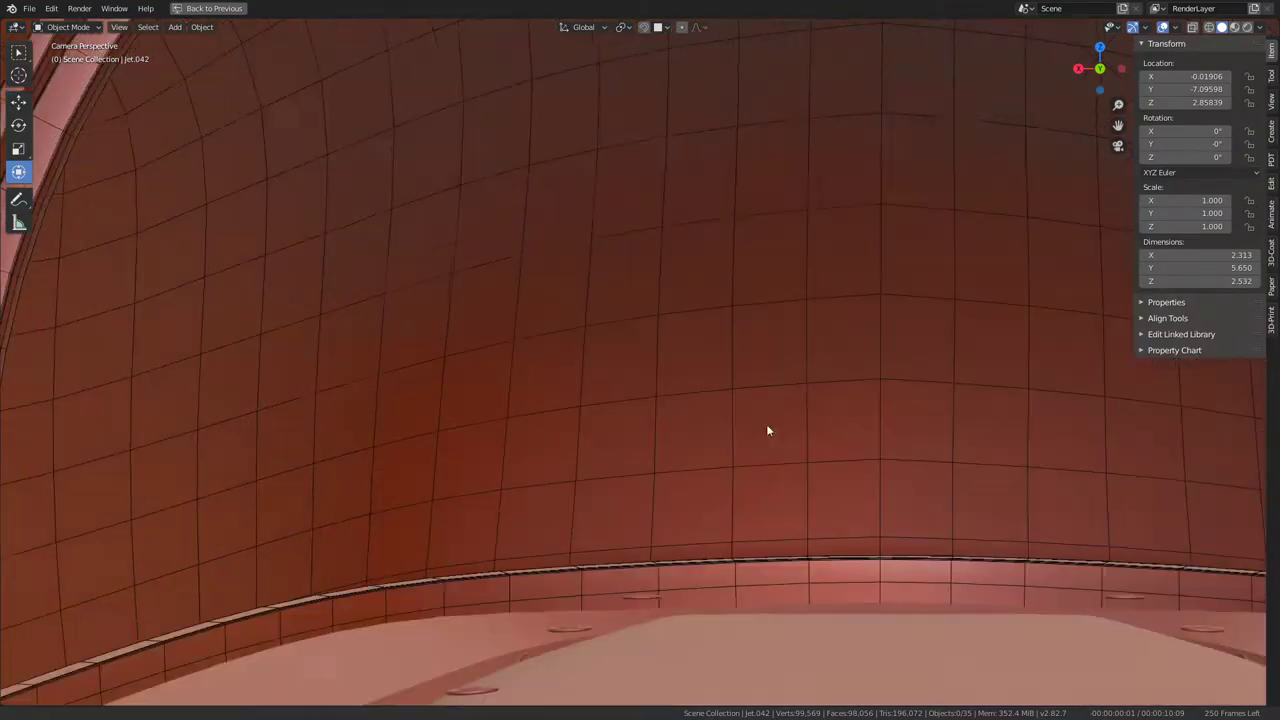
scroll(650, 394, "down", 3)
scroll(655, 405, "down", 2)
key("KP_0")
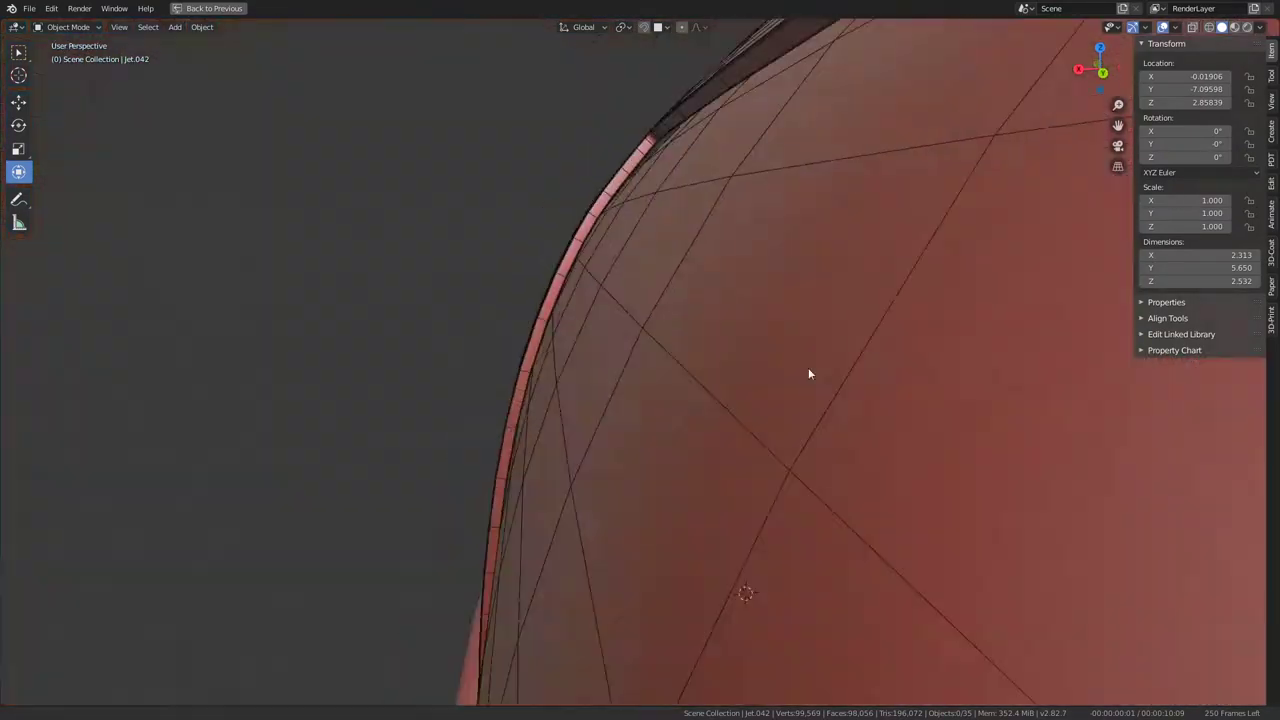
scroll(808, 373, "down", 3)
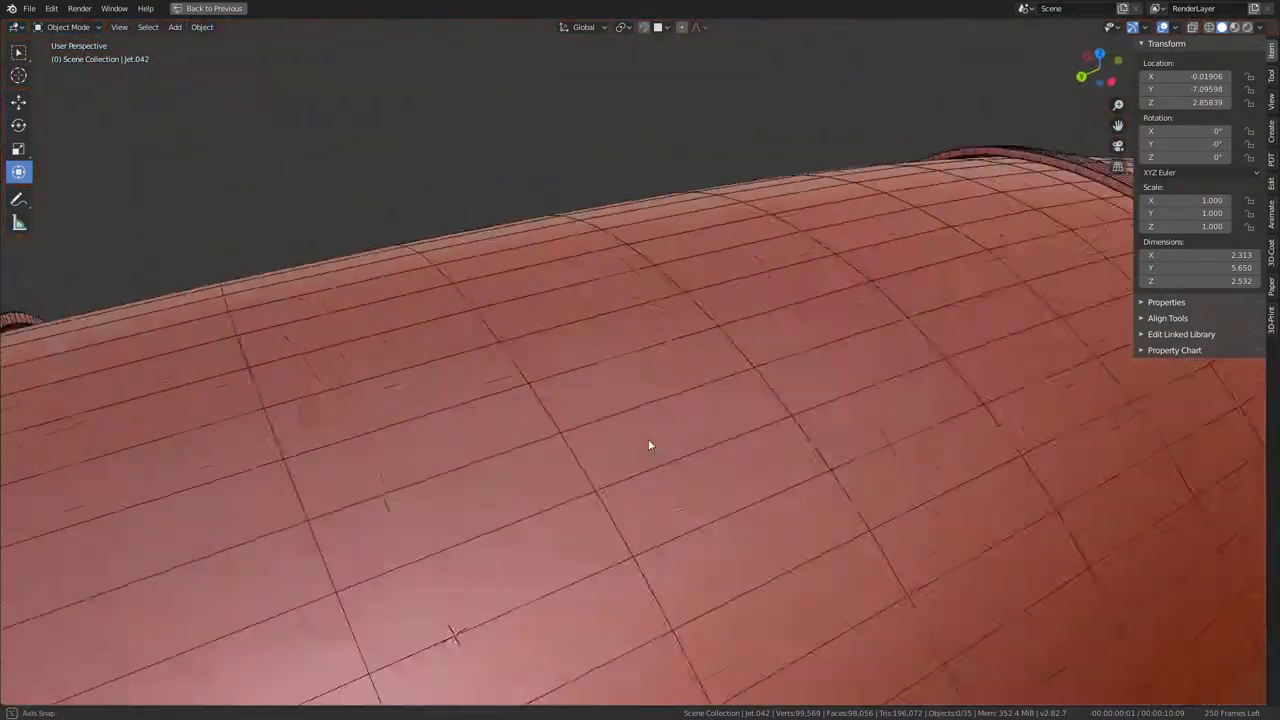
scroll(651, 443, "down", 3)
left_click(861, 336)
mouse_move(861, 336)
middle_mouse_down()
mouse_move(970, 365)
mouse_move(789, 374)
mouse_move(841, 161)
mouse_move(823, 422)
mouse_move(770, 447)
mouse_move(800, 400)
mouse_move(836, 263)
mouse_move(736, 374)
mouse_move(600, 340)
mouse_move(643, 343)
mouse_move(642, 368)
middle_mouse_up()
left_click(770, 447)
Step: In Edit Mode, vertex-slide one vertex along the tub's inner wall with Shift+V
key("Tab")
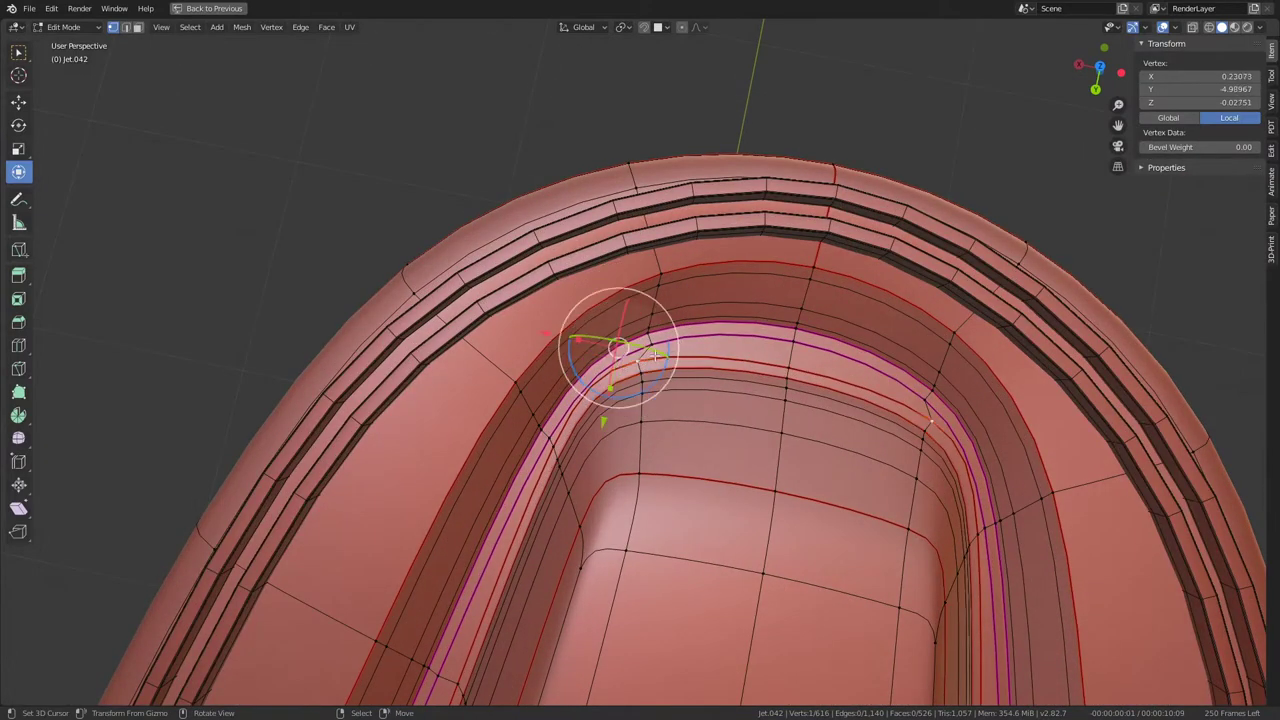
key("shift+v")
left_click(643, 343)
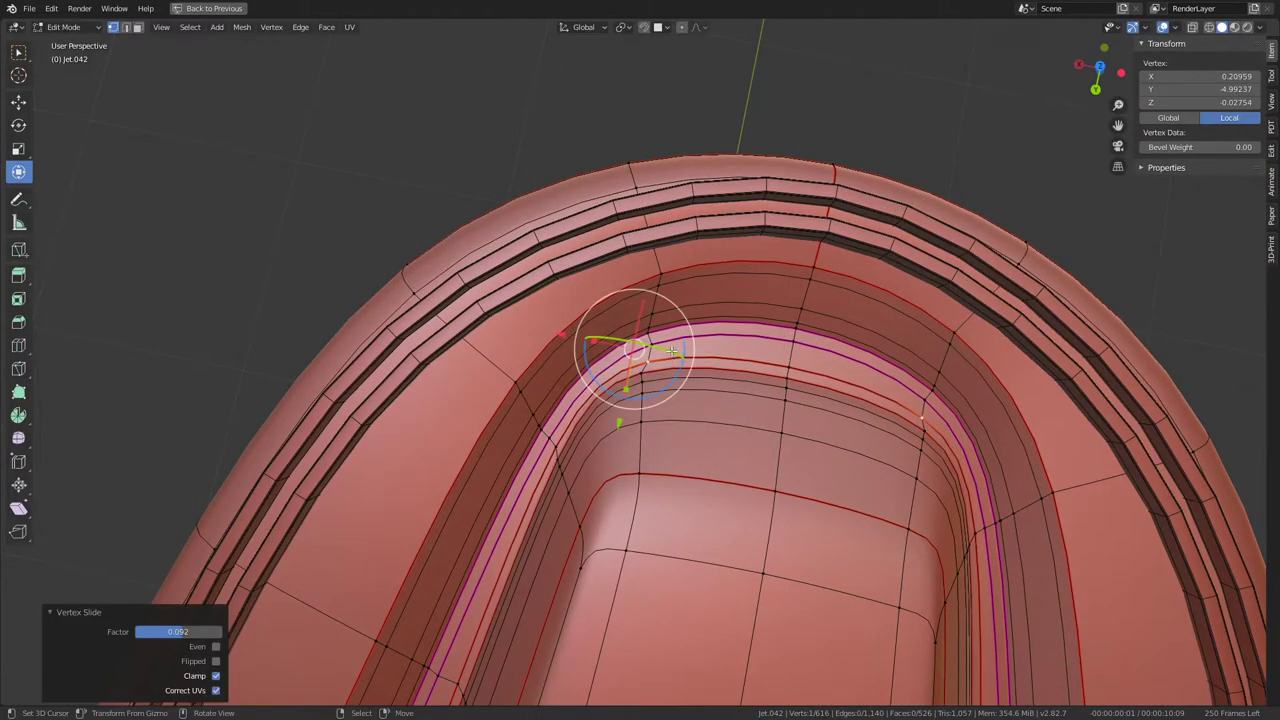
Step: Select an edge's two vertices and edge-slide it along the inner wall
left_click(629, 343)
left_click(657, 355, "shift")
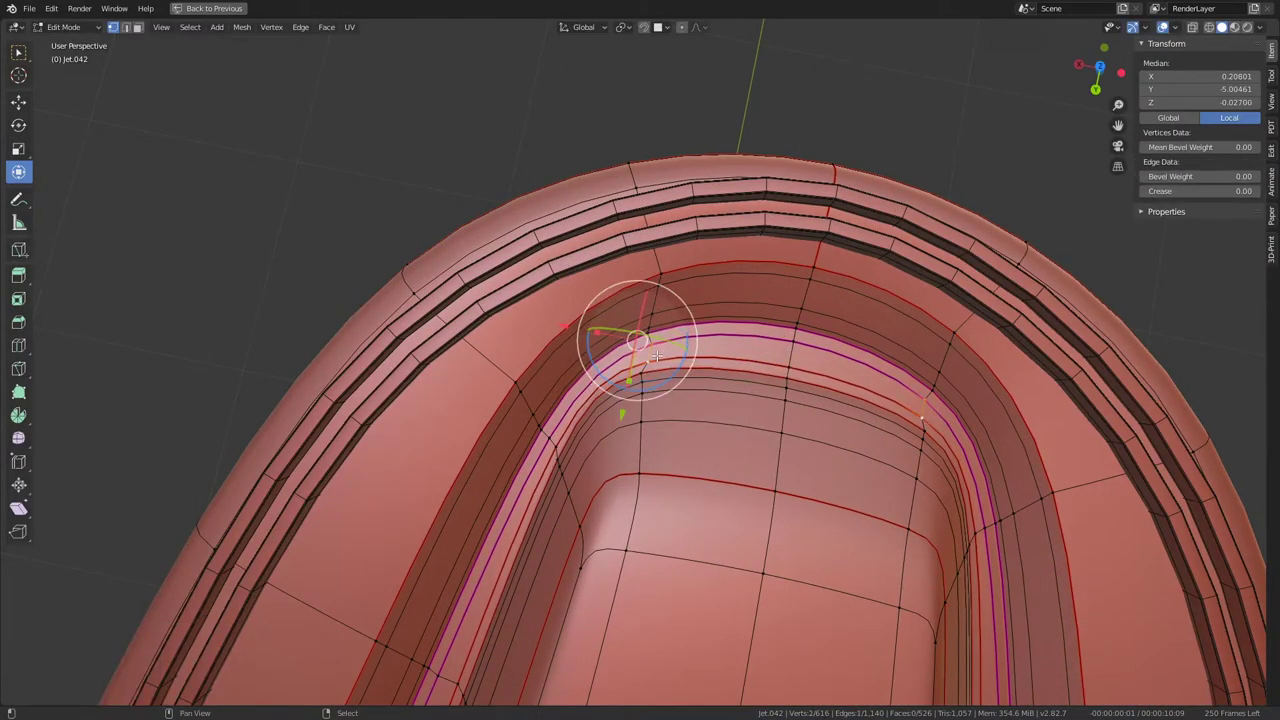
key("g")
key("g")
left_click(728, 325)
middle_click_drag(728, 325, 692, 274)
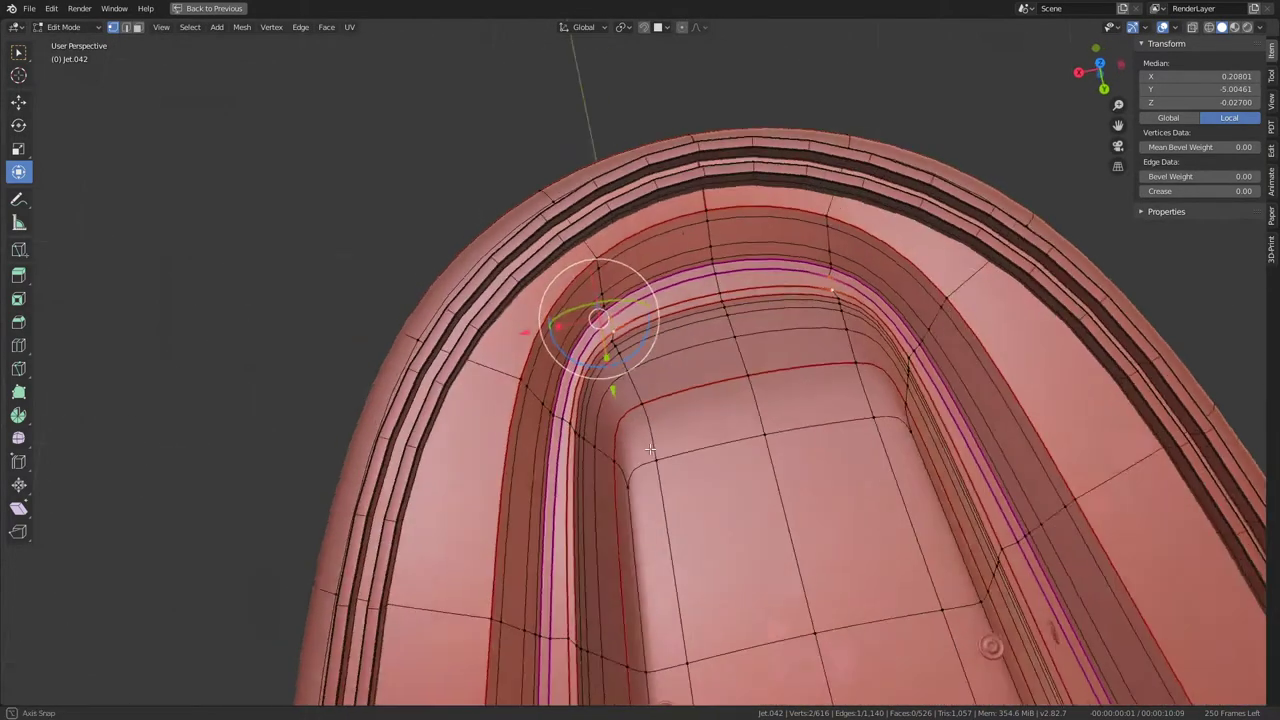
mouse_move(675, 250)
middle_mouse_down()
mouse_move(873, 448)
mouse_move(775, 355)
middle_mouse_up()
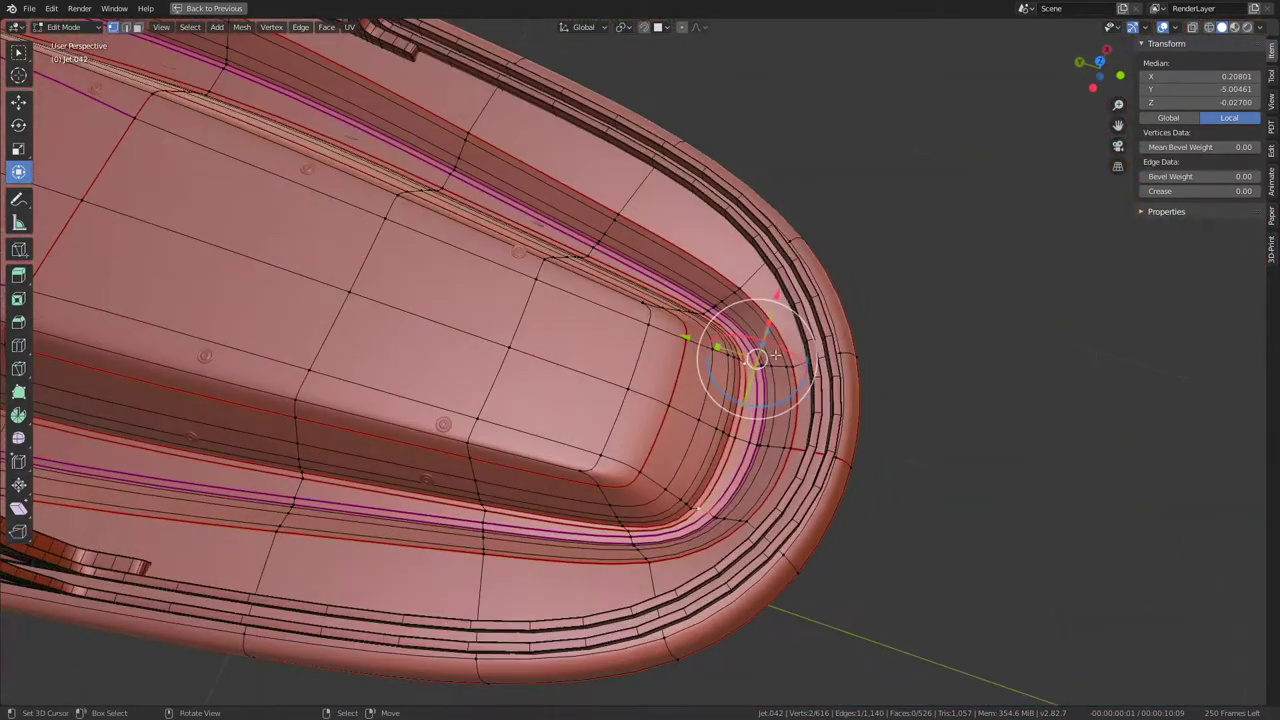
Step: Select the shortest edge path along the inner rim curve at the rounded end
left_click(801, 364)
left_click(786, 467, "ctrl")
scroll(822, 410, "up", 2)
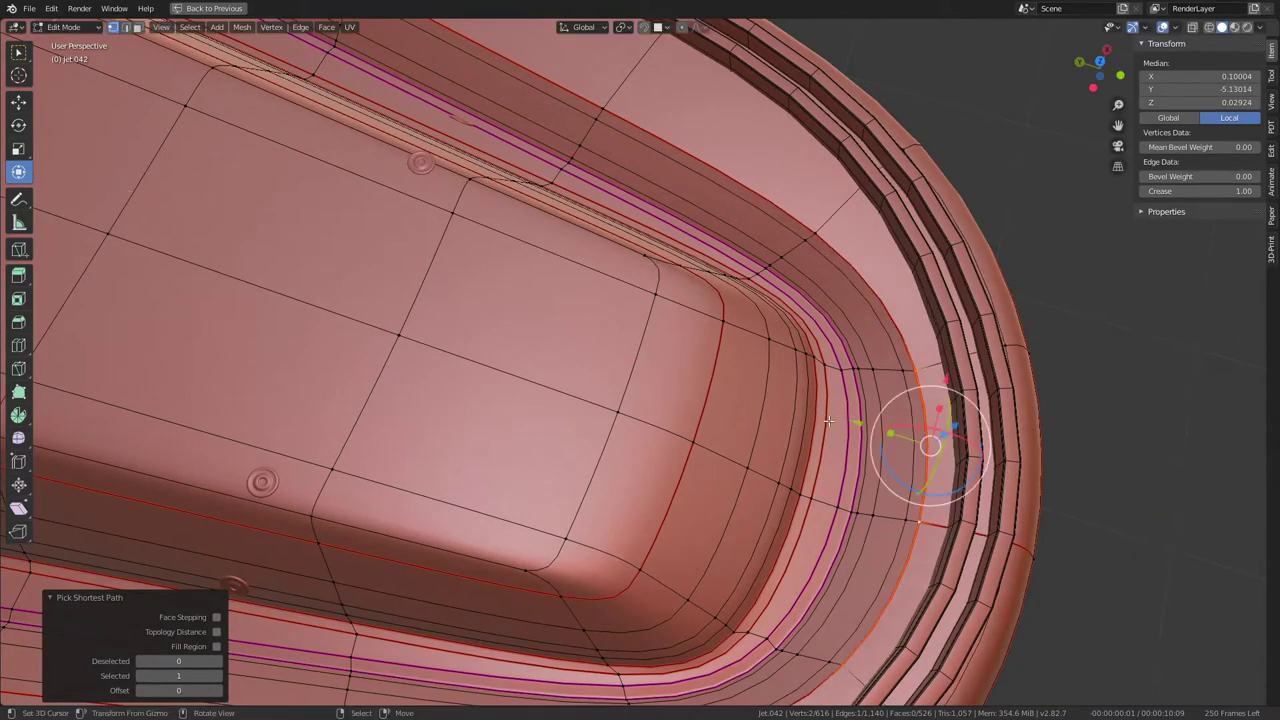
middle_click_drag(642, 335, 628, 348)
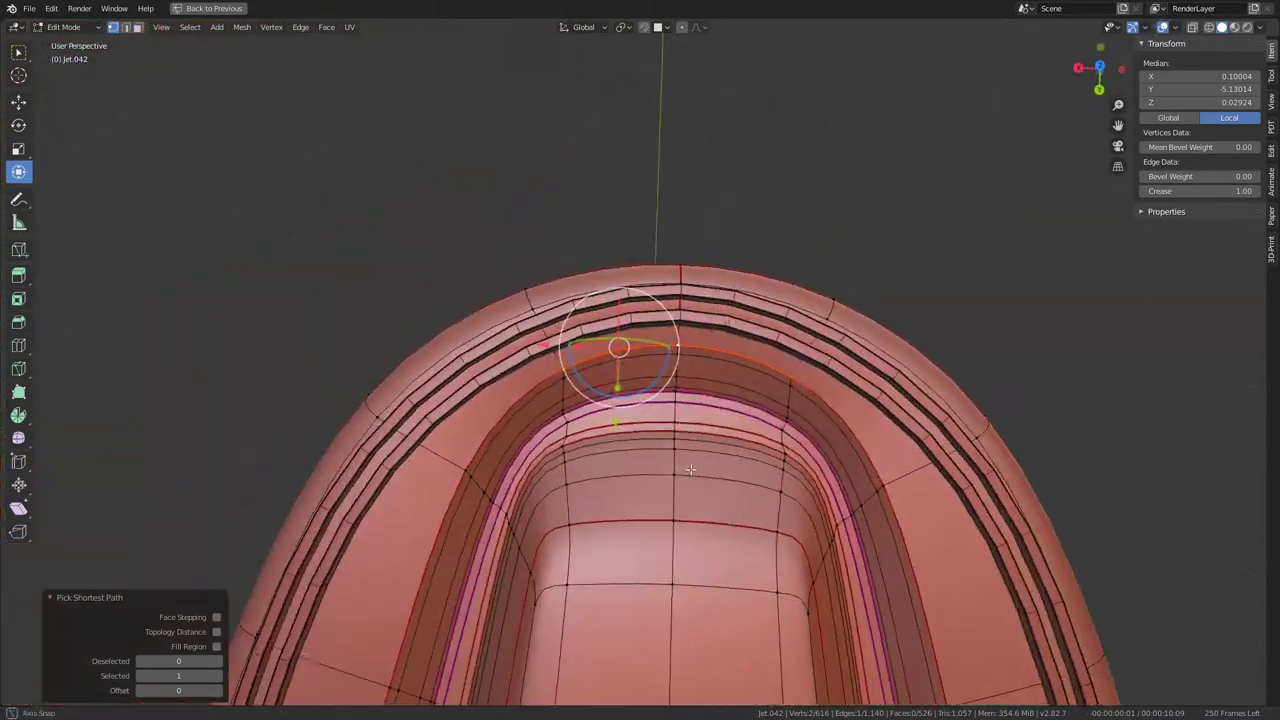
Step: In face select mode, select the face band at the rounded end and move it 0.071 along Y
left_click(139, 31)
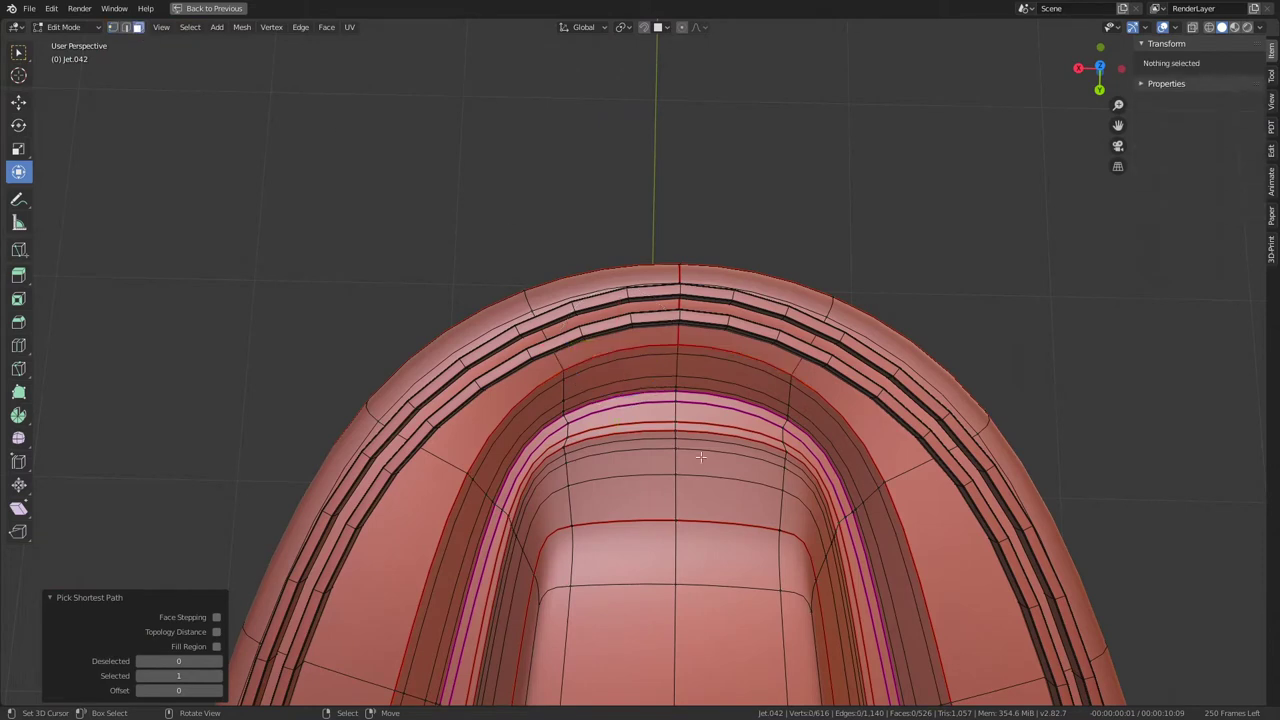
left_click(611, 425)
left_click(628, 502)
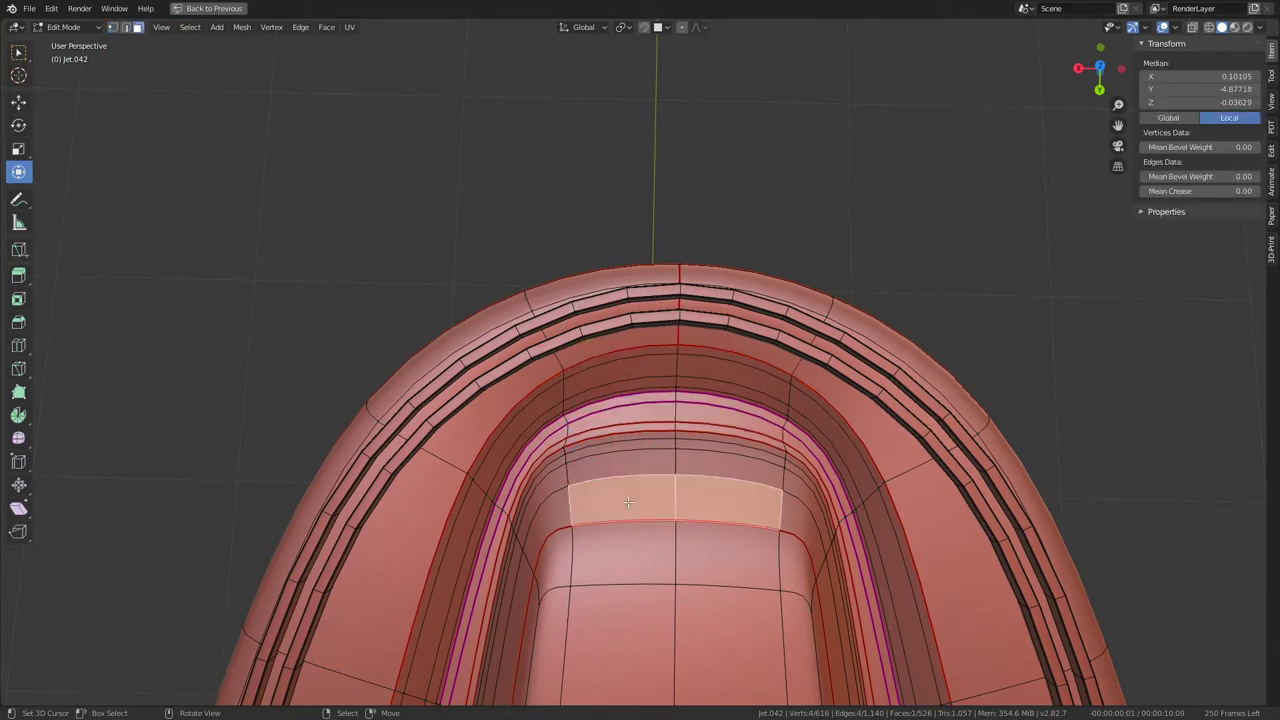
left_click(647, 350, "alt")
left_click(649, 575, "ctrl")
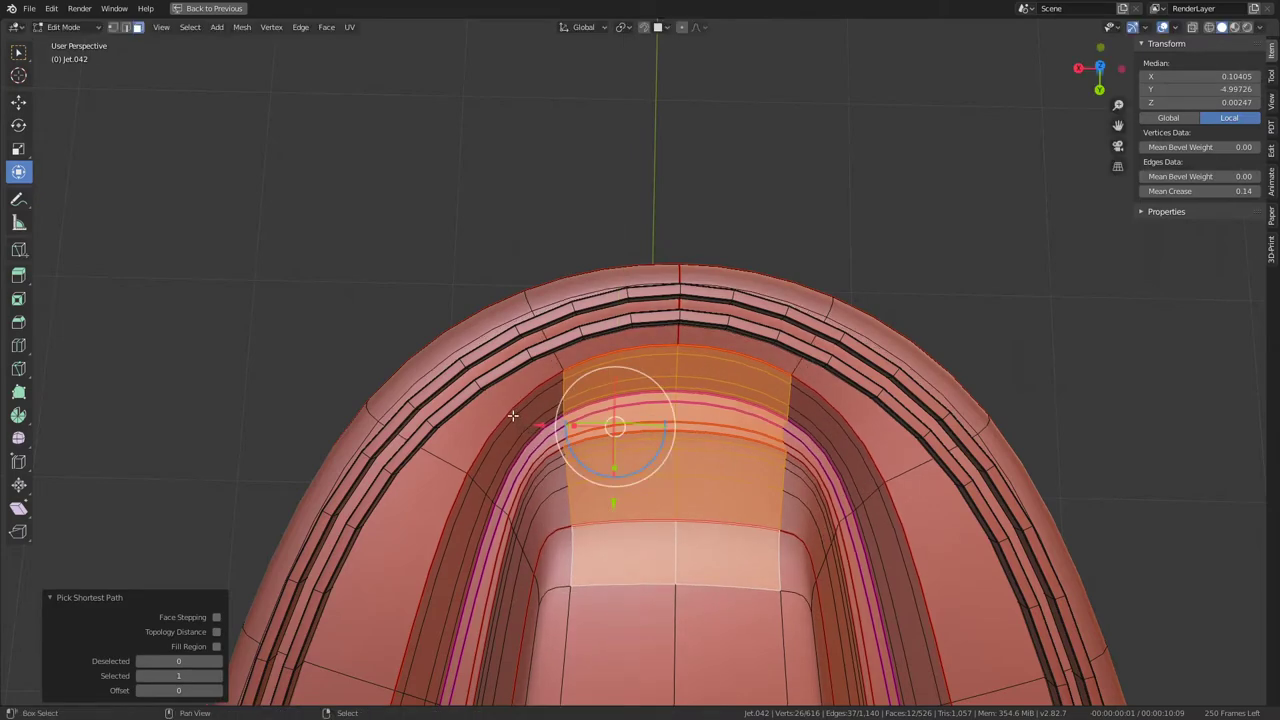
left_click(566, 585, "ctrl+shift")
key("g")
key("y")
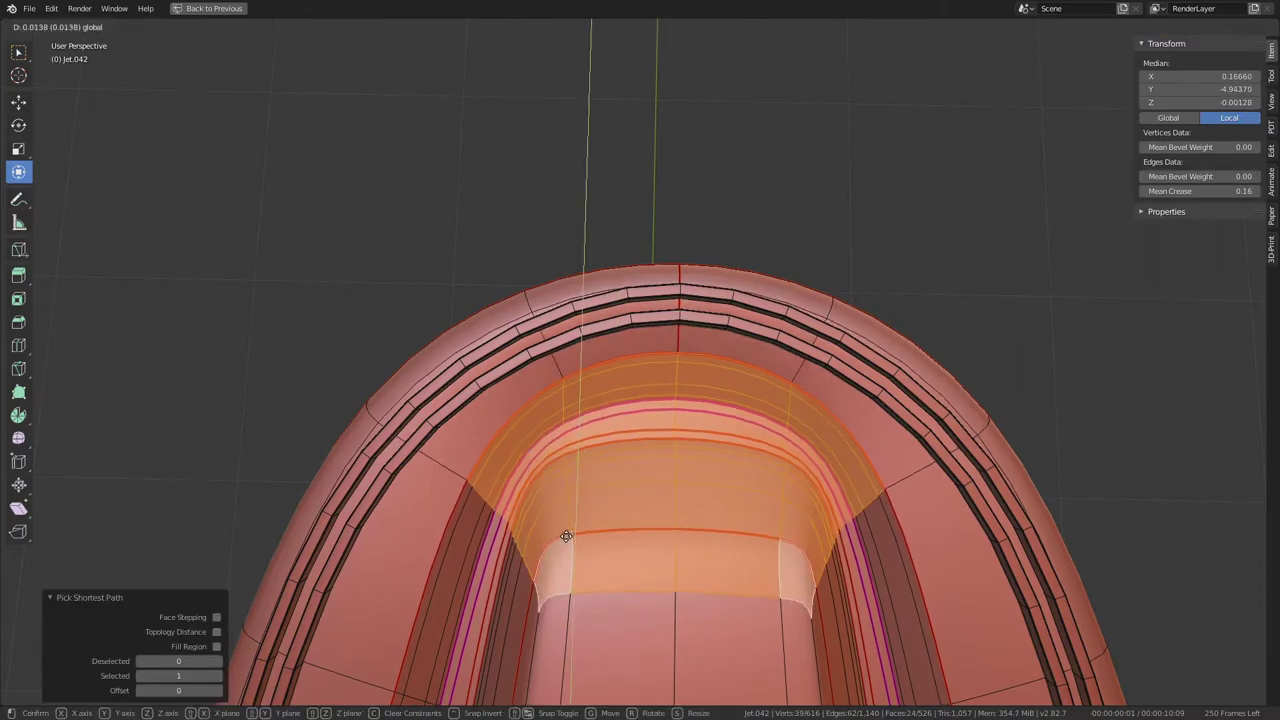
left_click(542, 572)
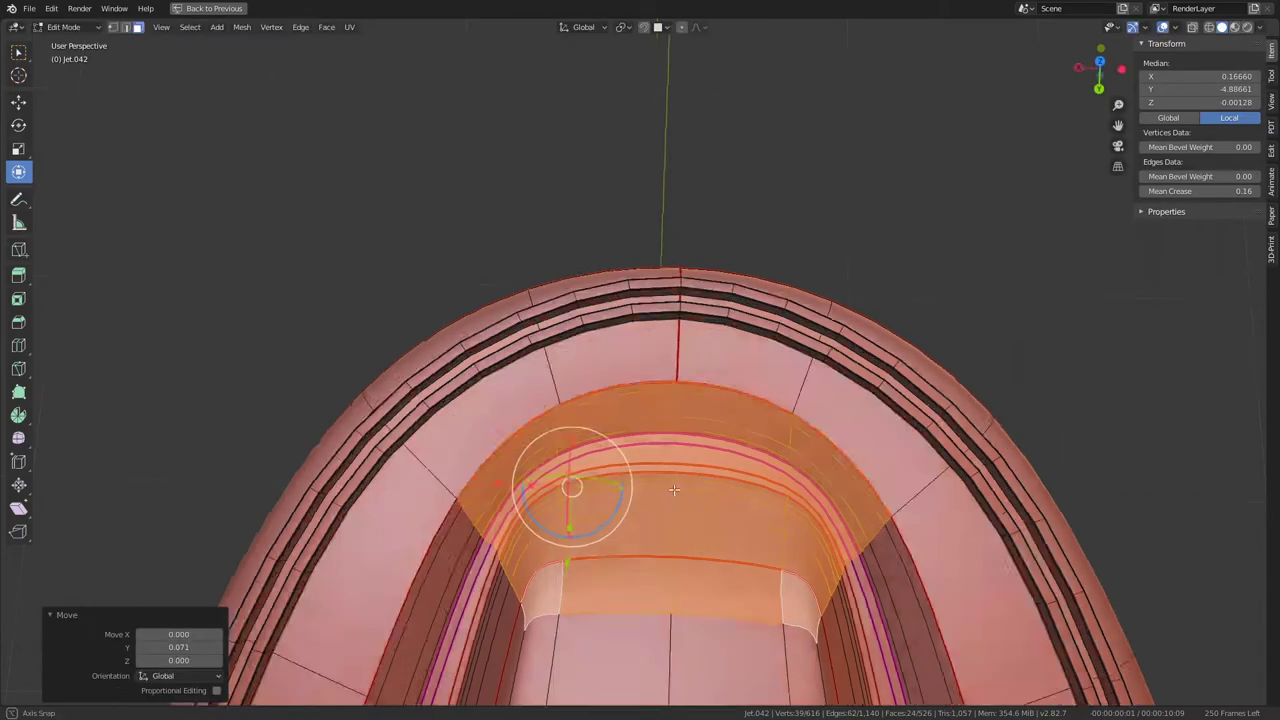
Step: Check the tub through the scene camera and finish in Object Mode
mouse_move(542, 572)
middle_mouse_down()
mouse_move(721, 459)
mouse_move(600, 344)
mouse_move(660, 335)
mouse_move(594, 337)
mouse_move(545, 296)
mouse_move(558, 283)
mouse_move(678, 300)
middle_mouse_up()
key("Tab")
scroll(670, 334, "down", 5)
key("KP_0")
key("Tab")
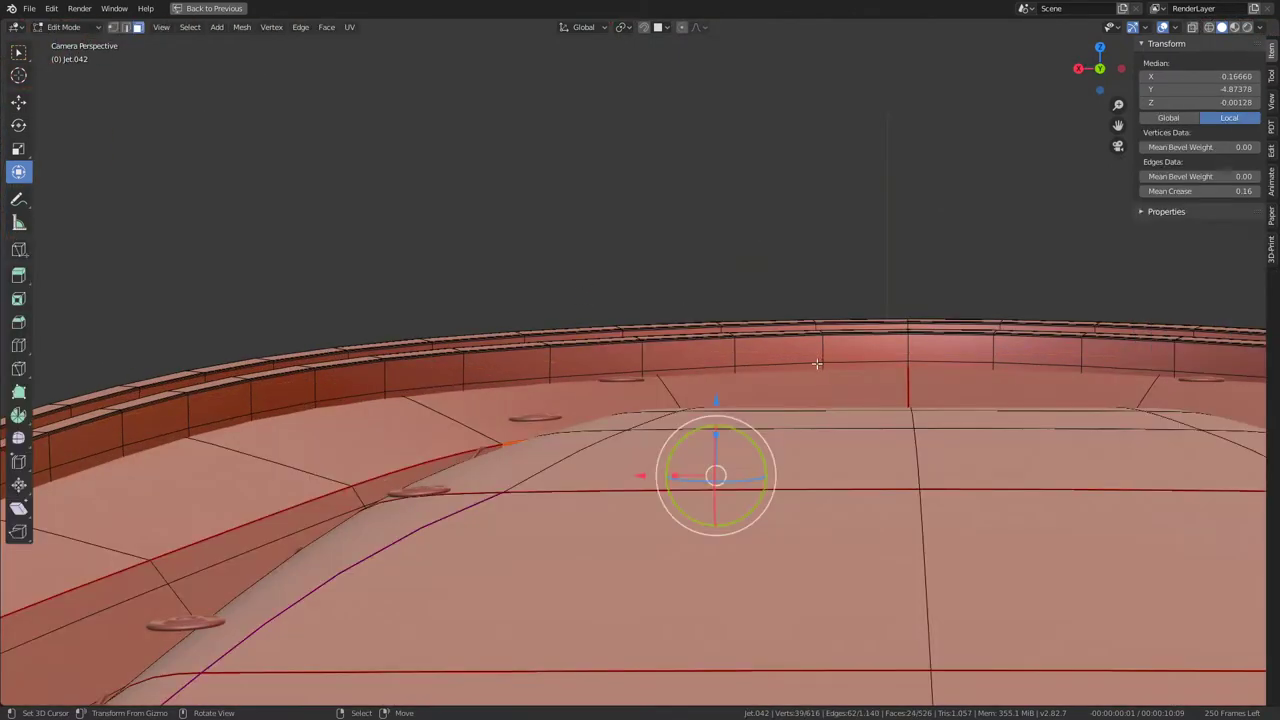
scroll(690, 329, "down", 2)
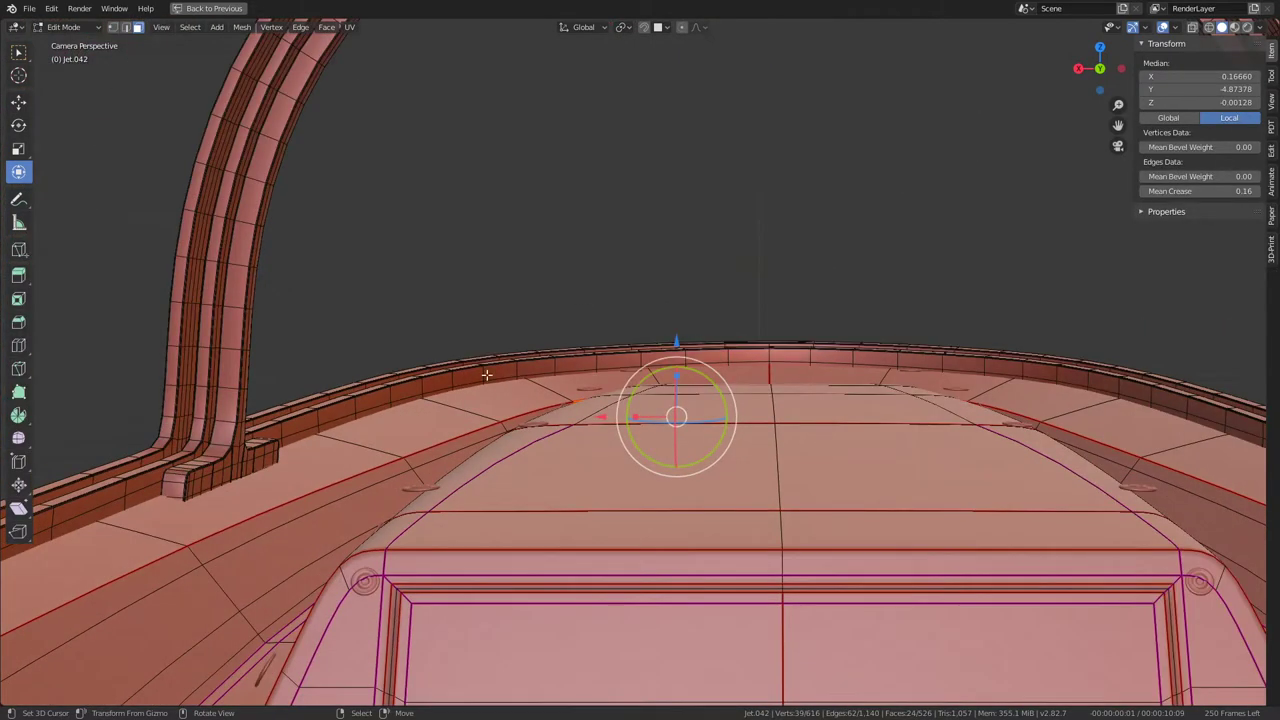
key("Tab")
scroll(525, 375, "down", 3)
mouse_move(546, 368)
middle_mouse_down()
mouse_move(609, 357)
mouse_move(630, 410)
mouse_move(629, 480)
mouse_move(585, 467)
middle_mouse_up()
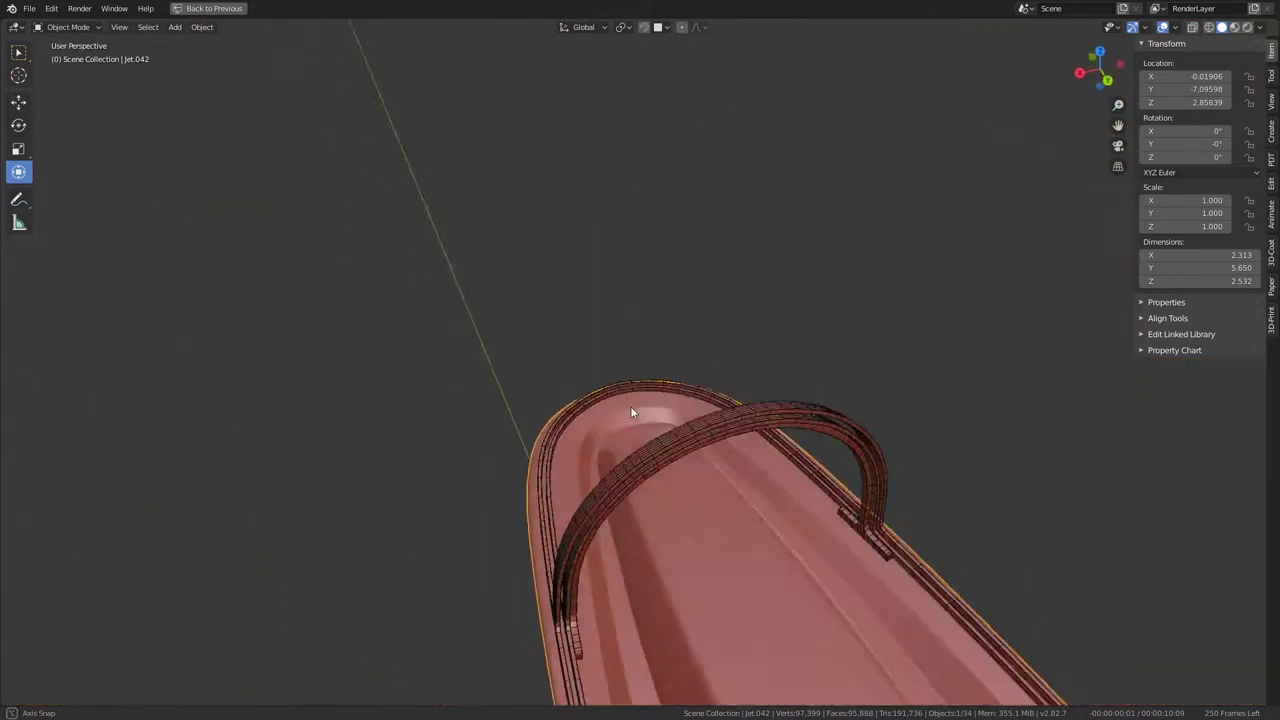
Step: Select the face band at the console-tub junction and move it, checking through the camera
key("Tab")
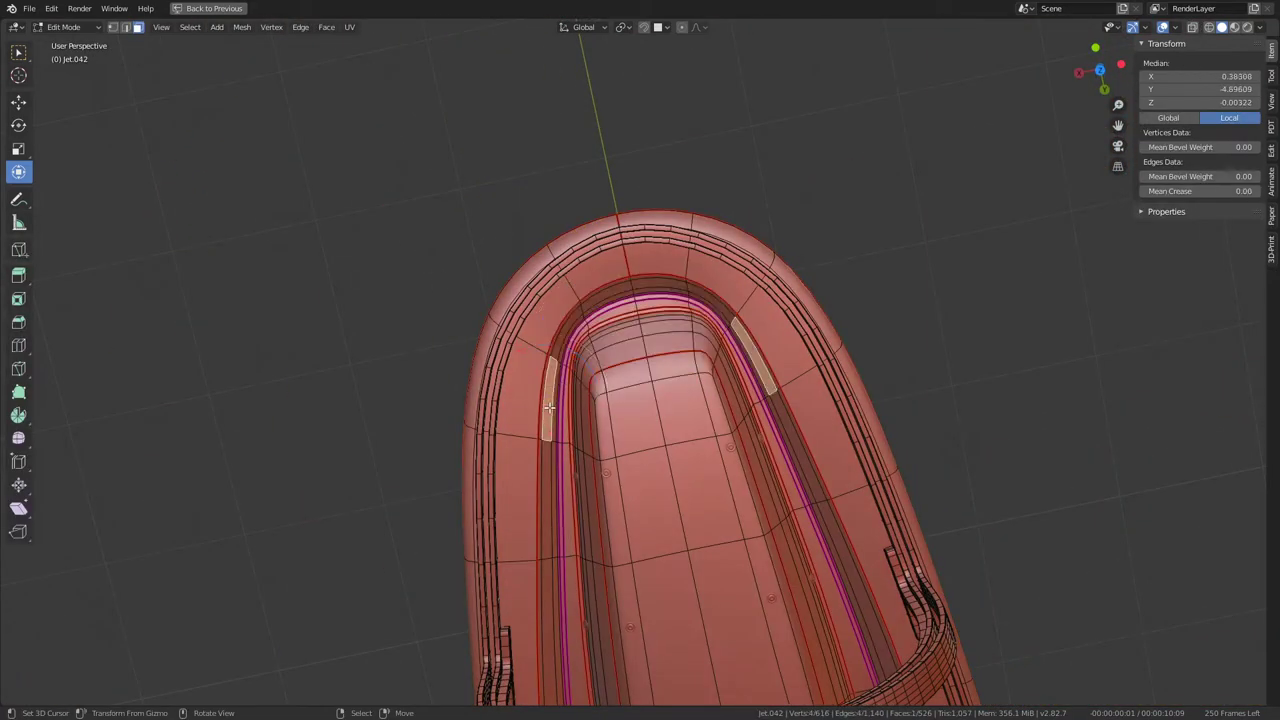
left_click(555, 408, "alt")
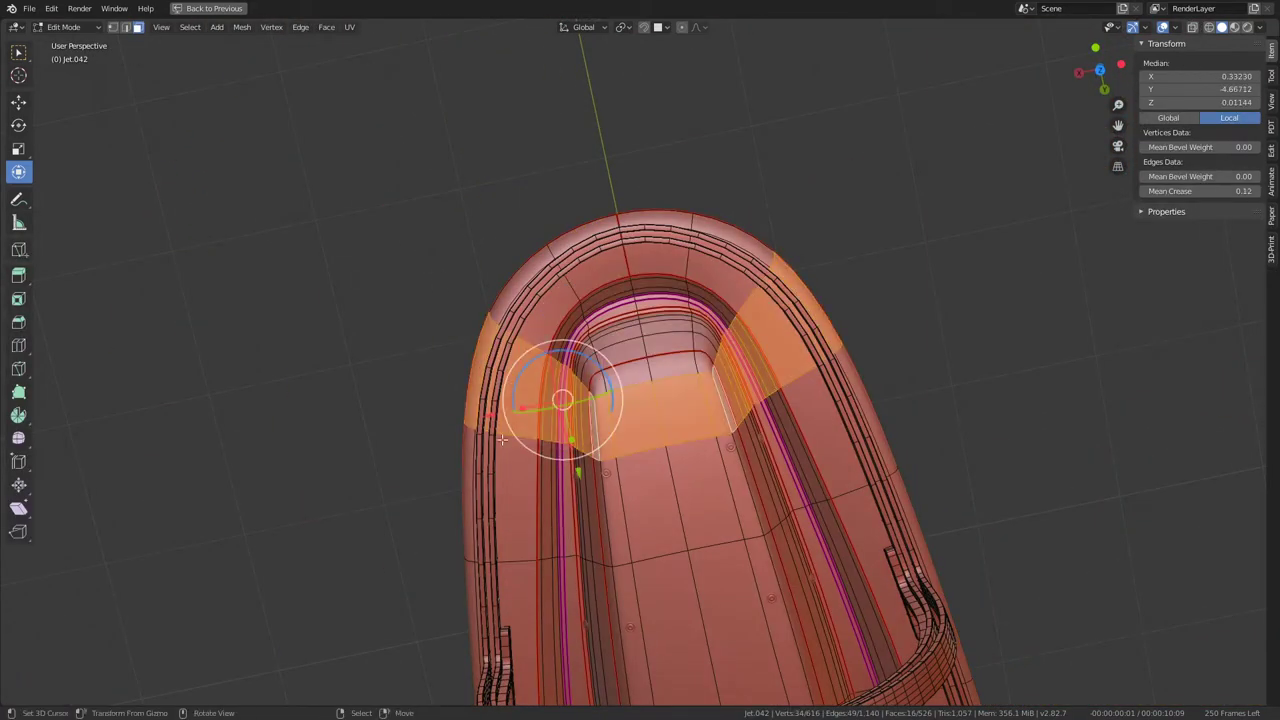
left_click_drag(393, 243, 395, 244)
scroll(562, 397, "up", 3)
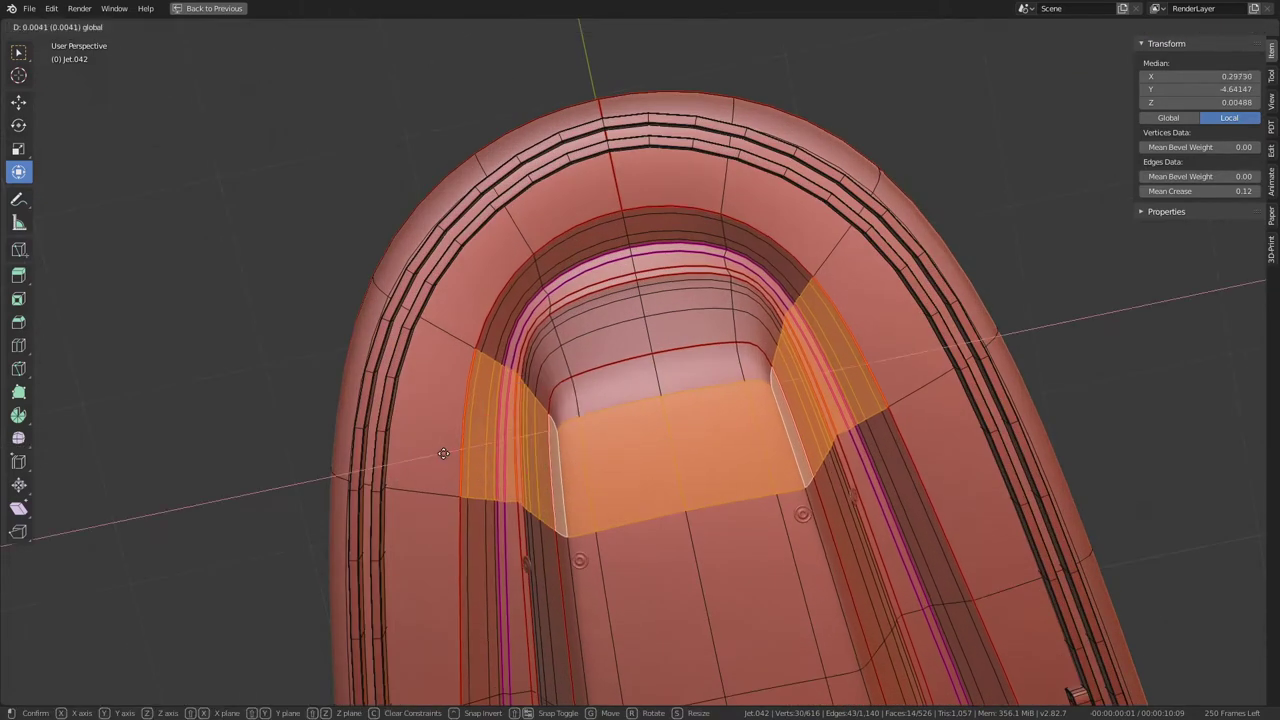
key("KP_0")
scroll(436, 346, "up", 2)
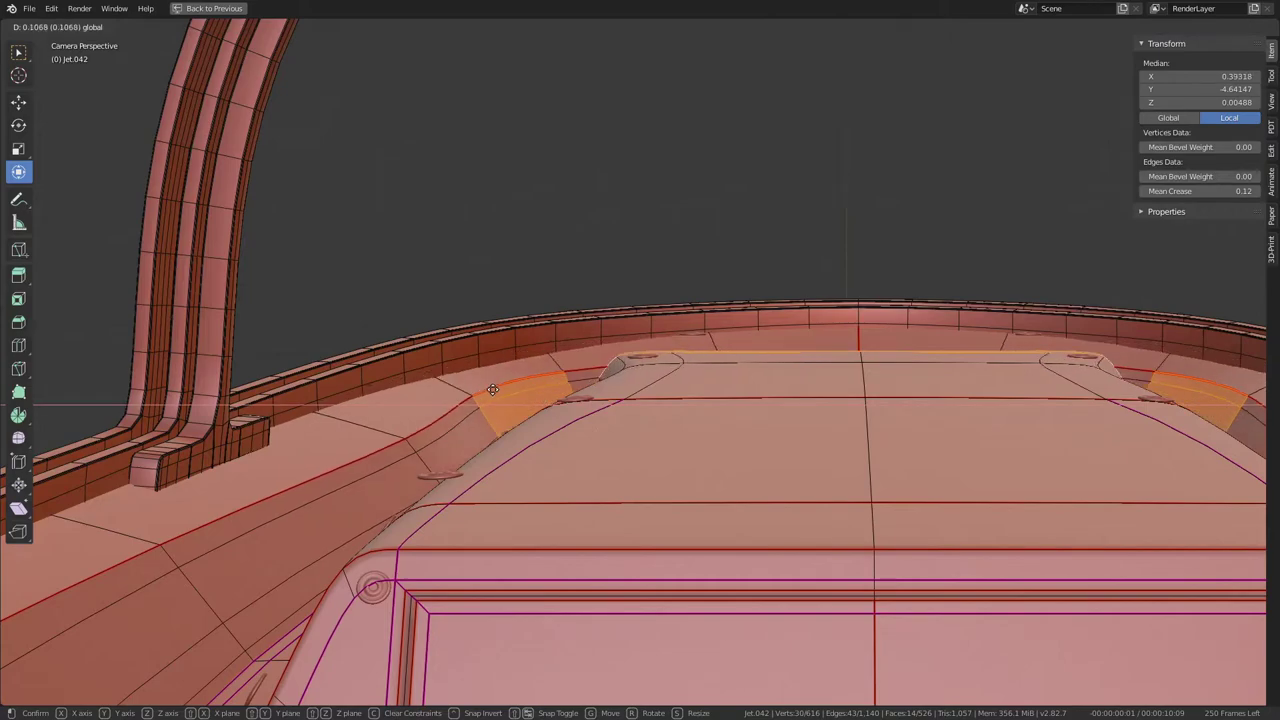
left_click(523, 394)
middle_click_drag(523, 394, 640, 432)
scroll(642, 434, "up", 2)
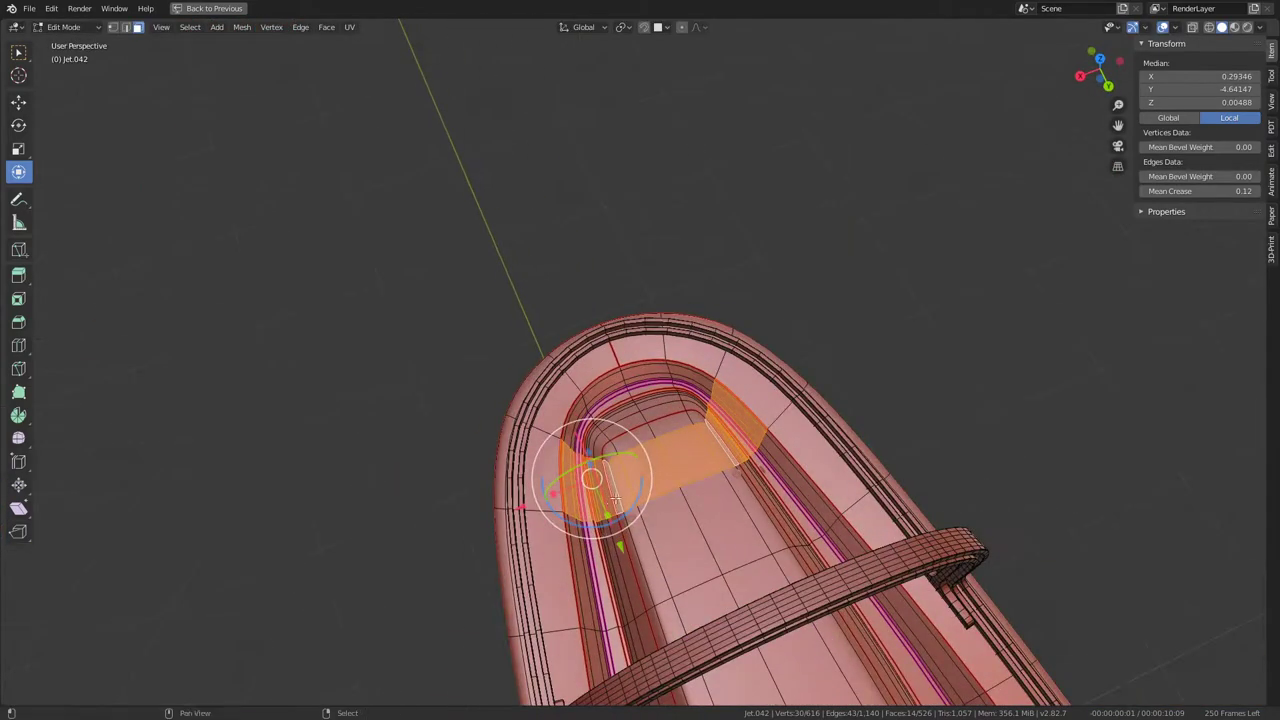
middle_click_drag(616, 498, 650, 400)
scroll(660, 380, "up", 2)
Step: Box-deselect the console-side faces, scale the remaining junction faces, and return to Object Mode
key("b")
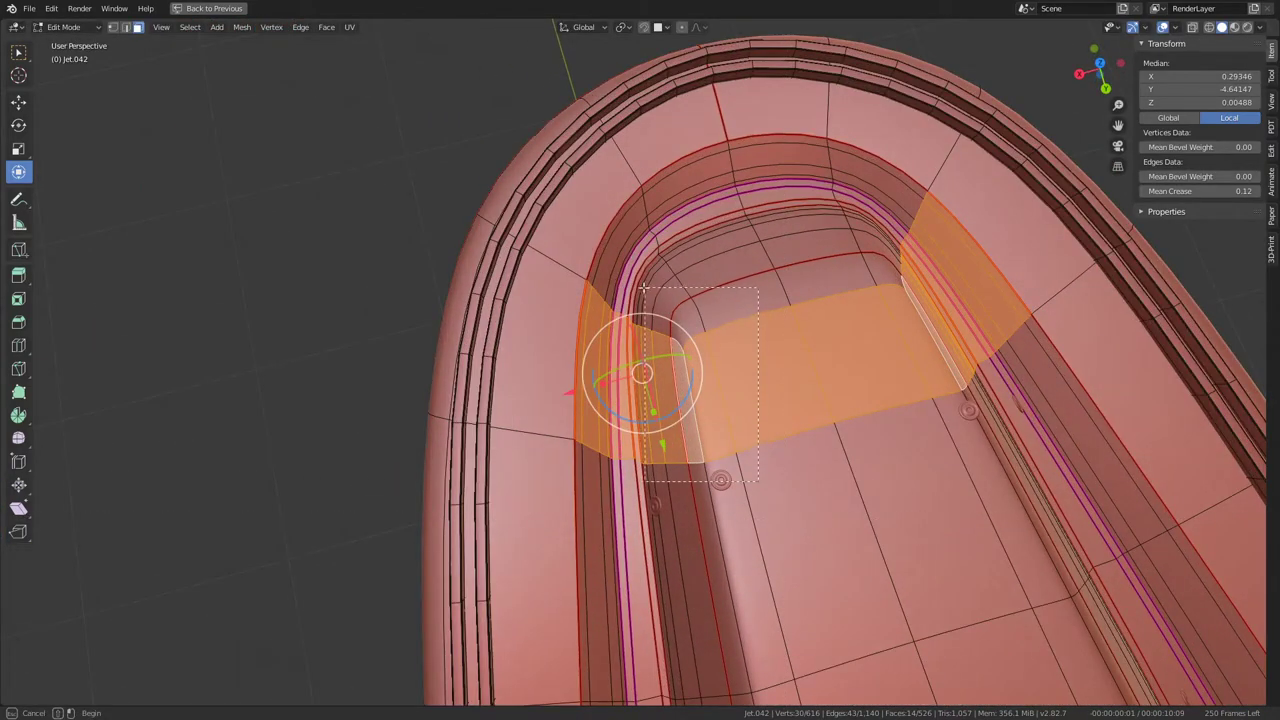
mouse_move(625, 287)
middle_mouse_down()
mouse_move(640, 330)
mouse_move(697, 280)
mouse_move(702, 307)
middle_mouse_up()
key("KP_0")
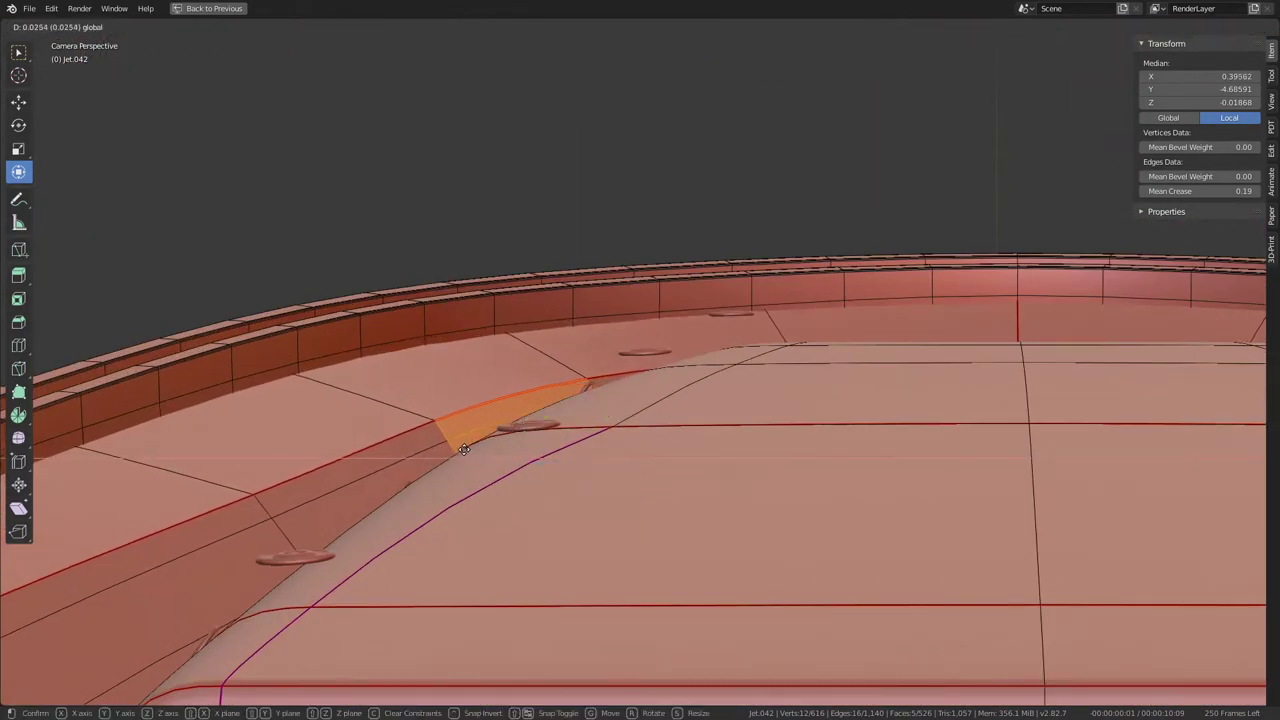
left_click(465, 449)
key("Tab")
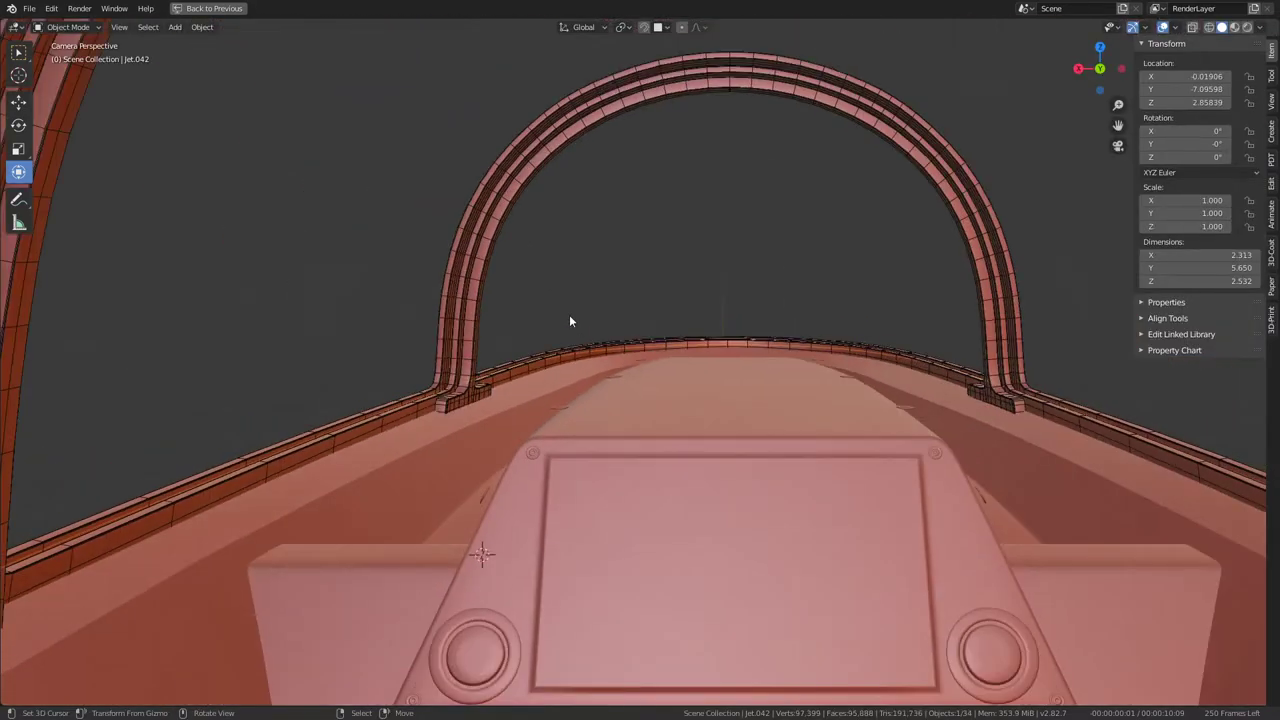
Step: Select a thin vertical face strip on the tub's side wall and move it 0.026 along X
key("Tab")
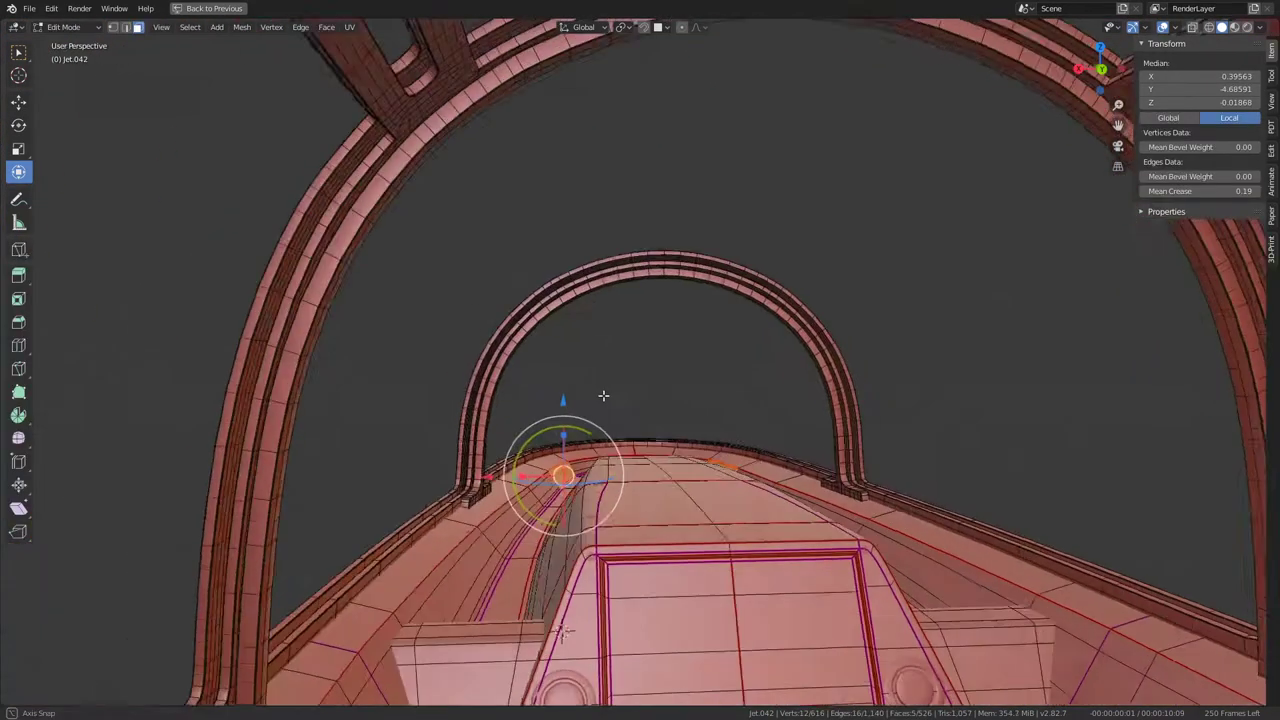
mouse_move(572, 320)
middle_mouse_down()
mouse_move(624, 472)
mouse_move(560, 400)
middle_mouse_up()
scroll(540, 380, "up", 4)
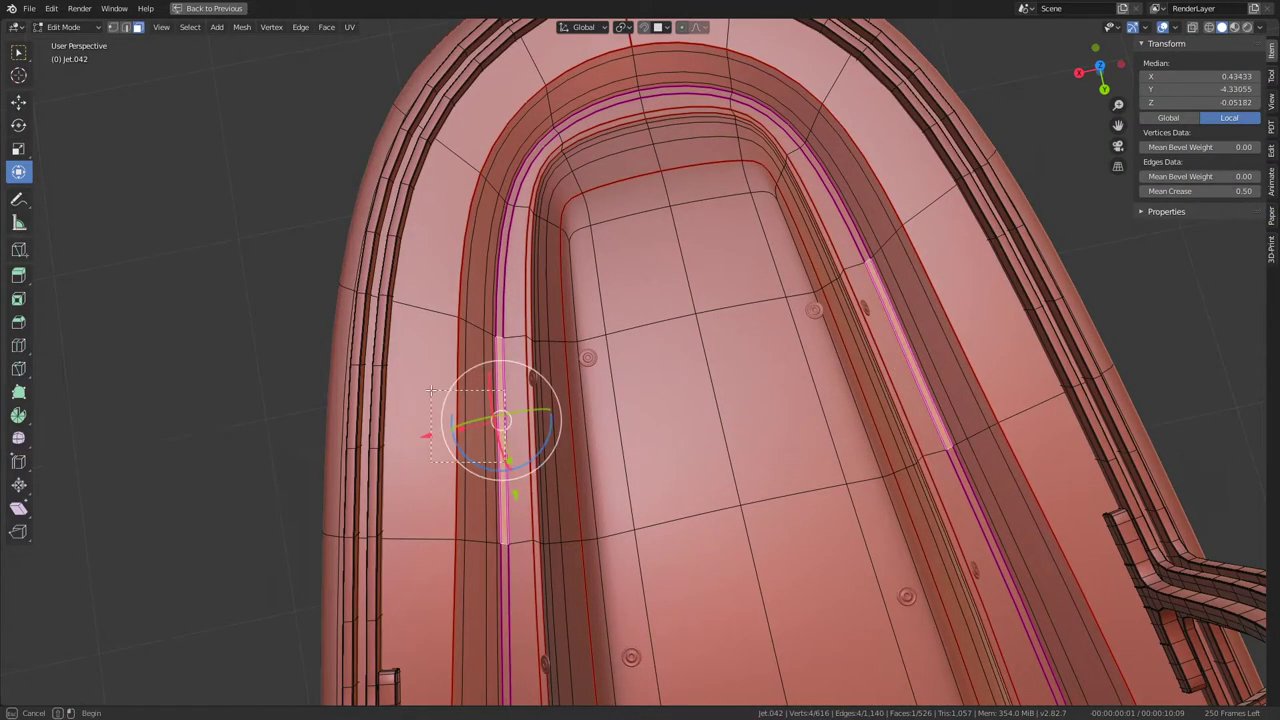
left_click_drag(430, 390, 443, 411)
left_click(468, 414)
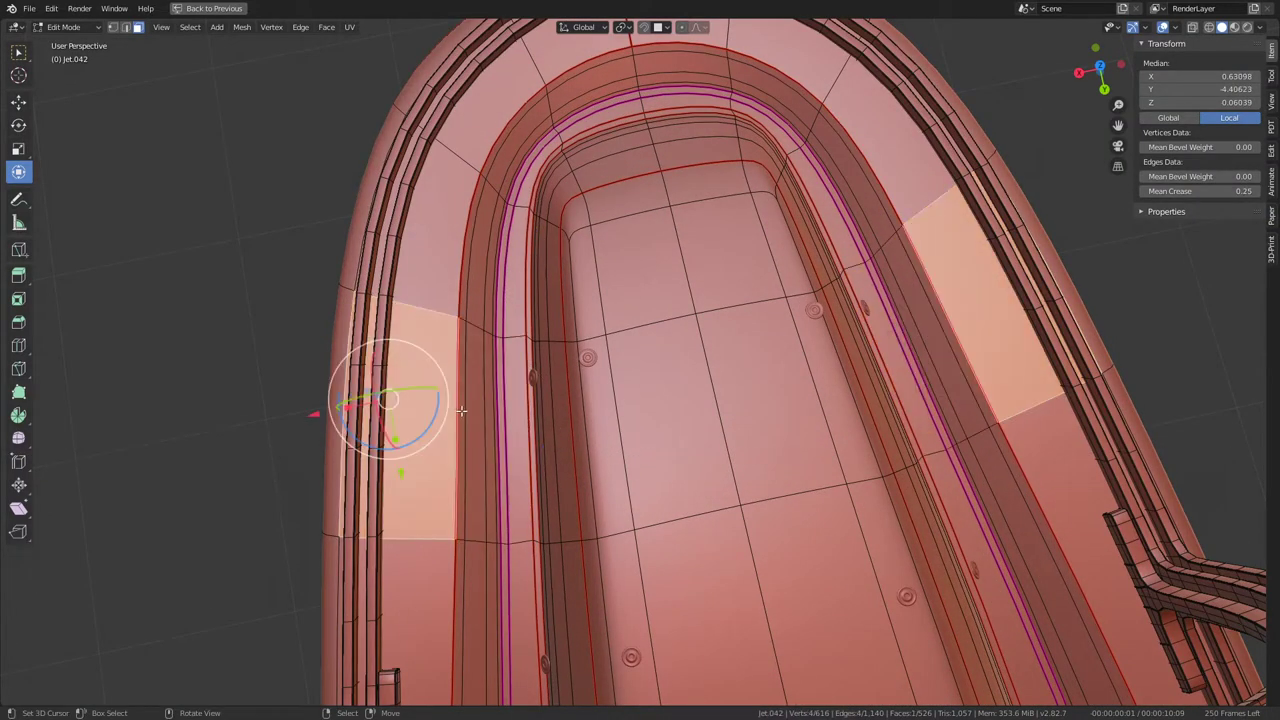
left_click(499, 437, "ctrl")
left_click_drag(440, 416, 427, 421)
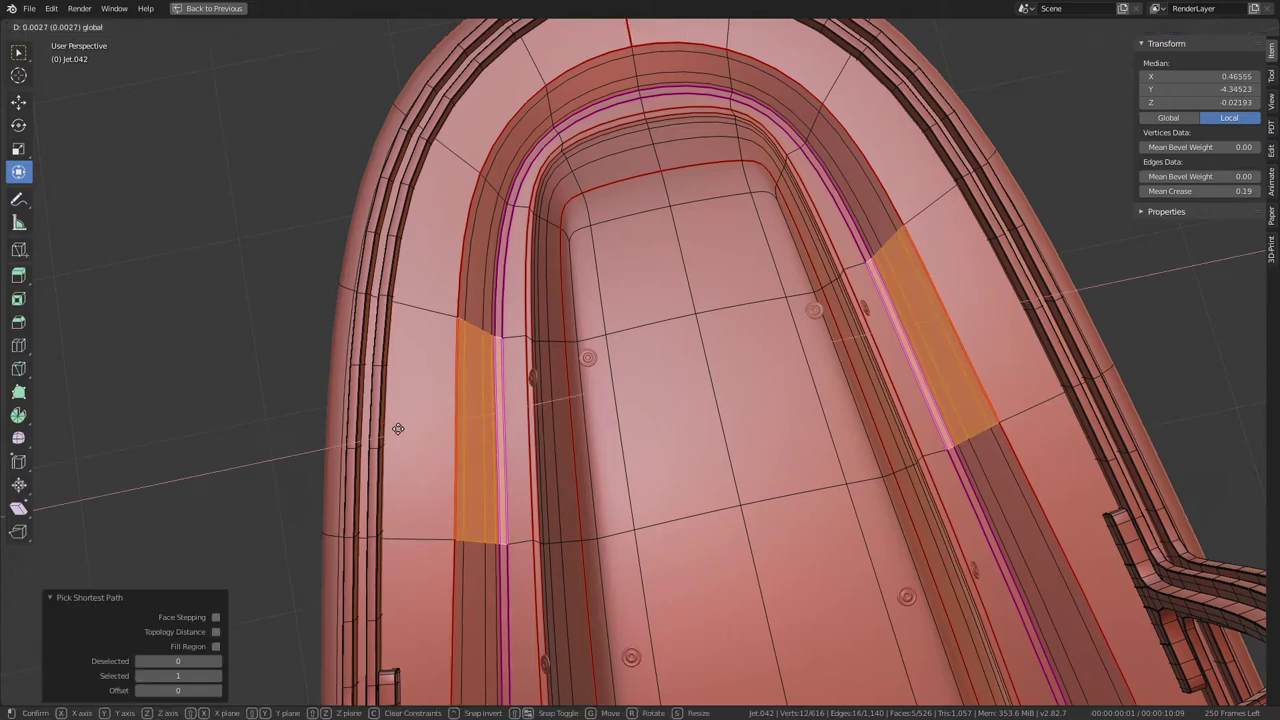
key("KP_Decimal")
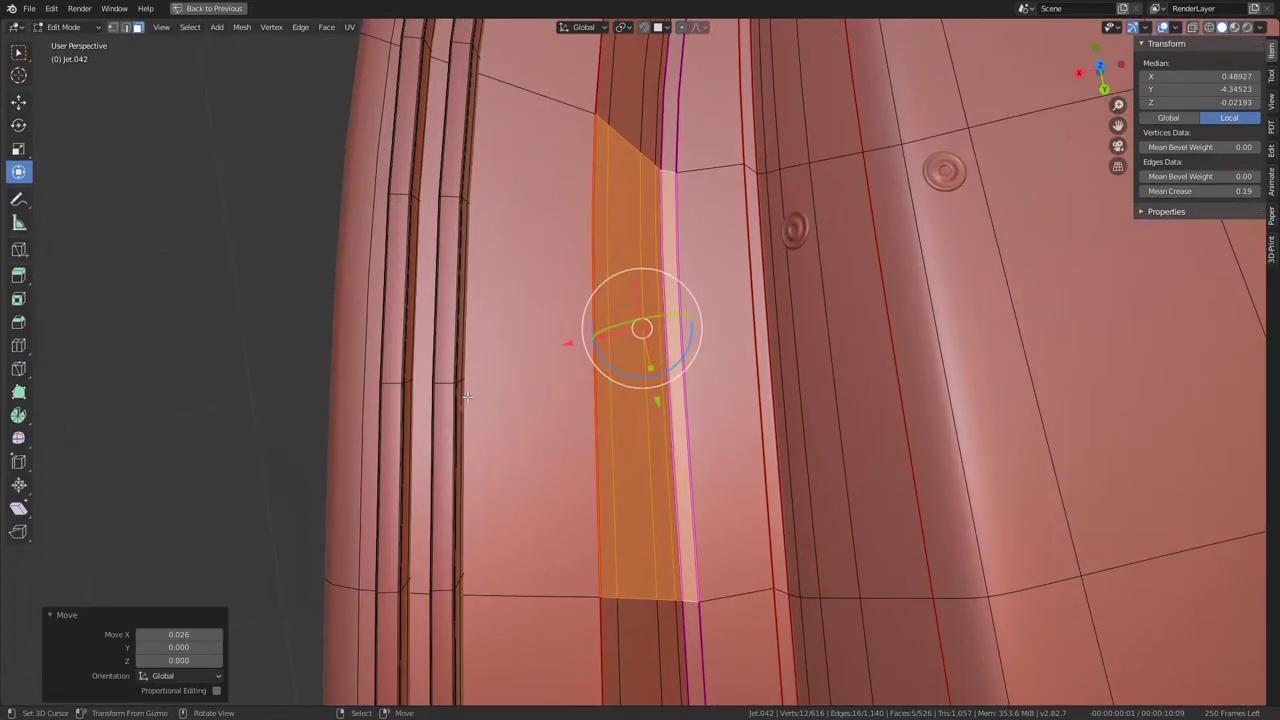
Step: Return to Object Mode and view the cockpit through the scene camera
key("Tab")
scroll(733, 386, "down", 5)
mouse_move(733, 386)
middle_mouse_down()
mouse_move(680, 346)
mouse_move(432, 274)
mouse_move(647, 304)
middle_mouse_up()
scroll(565, 309, "down", 5)
scroll(491, 283, "up", 5)
key("KP_0")
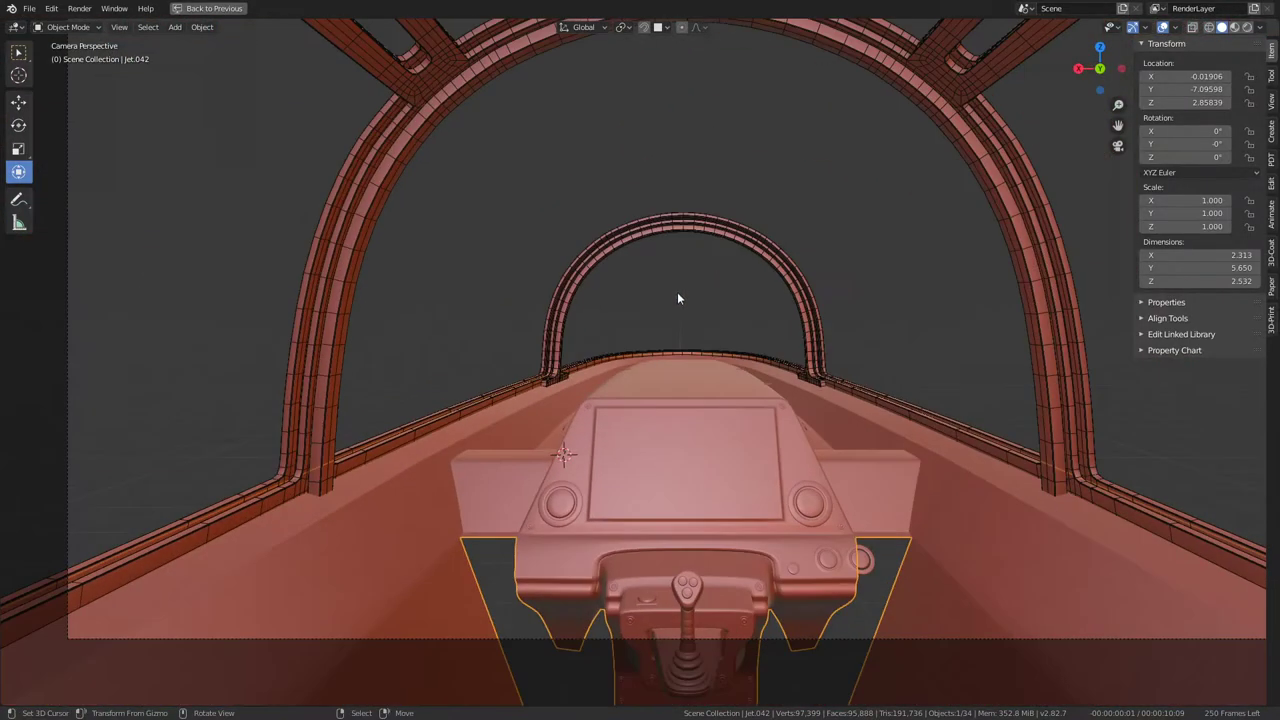
Step: Bring the canopy back over the hull and restore the full Shading workspace layout
scroll(677, 292, "down", 2)
middle_click_drag(626, 313, 694, 219, "shift")
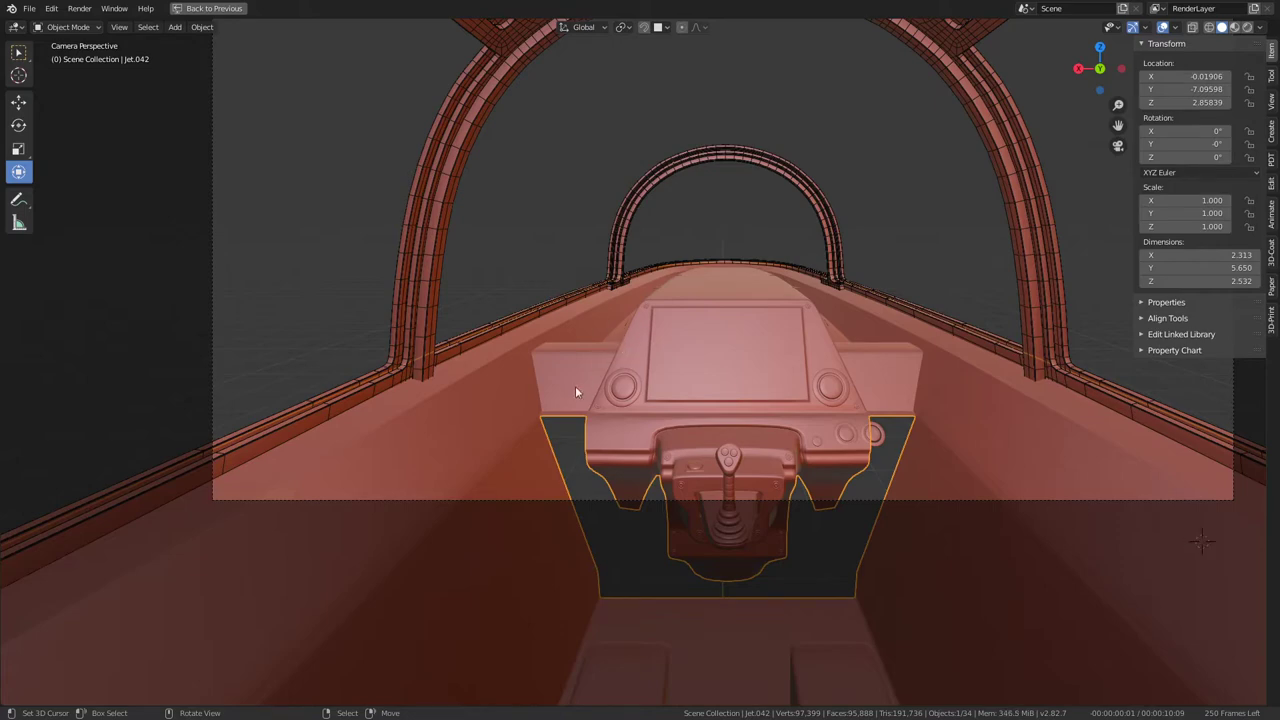
mouse_move(575, 392)
middle_mouse_down()
mouse_move(717, 346)
mouse_move(877, 400)
mouse_move(643, 317)
mouse_move(722, 392)
mouse_move(872, 259)
mouse_move(789, 326)
mouse_move(530, 339)
mouse_move(622, 355)
middle_mouse_up()
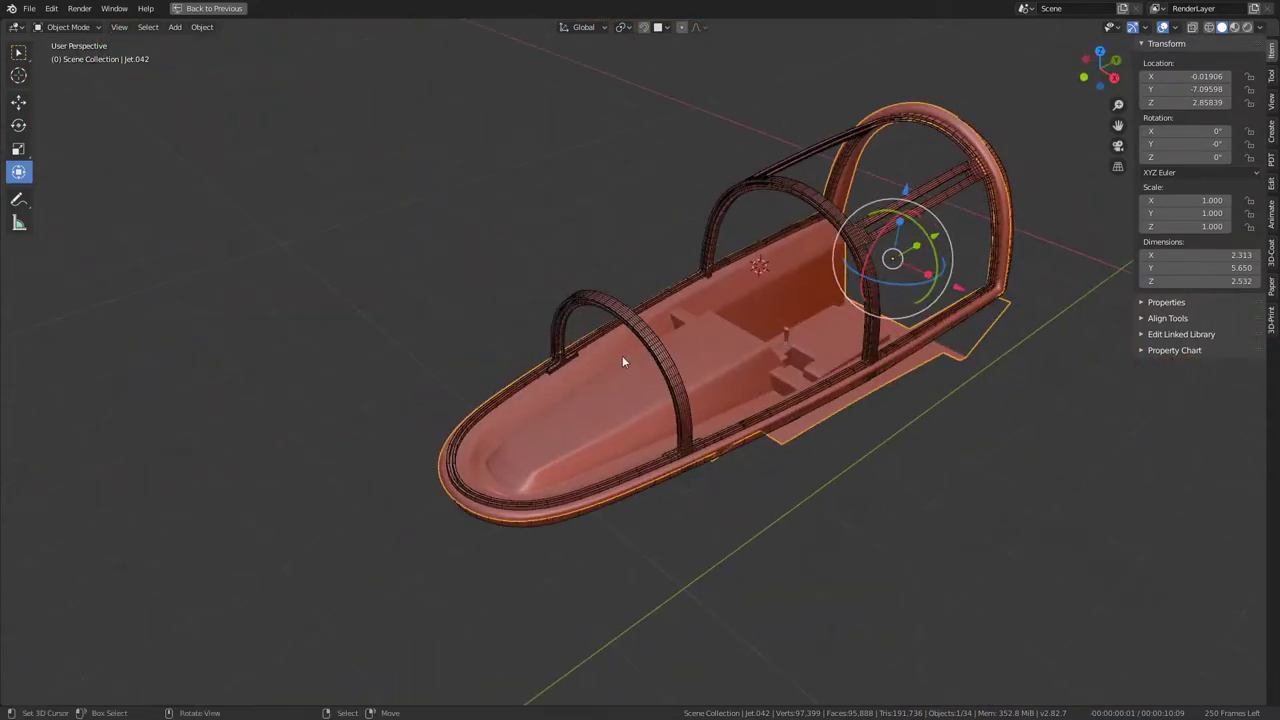
key("ctrl+z")
key("ctrl+space")
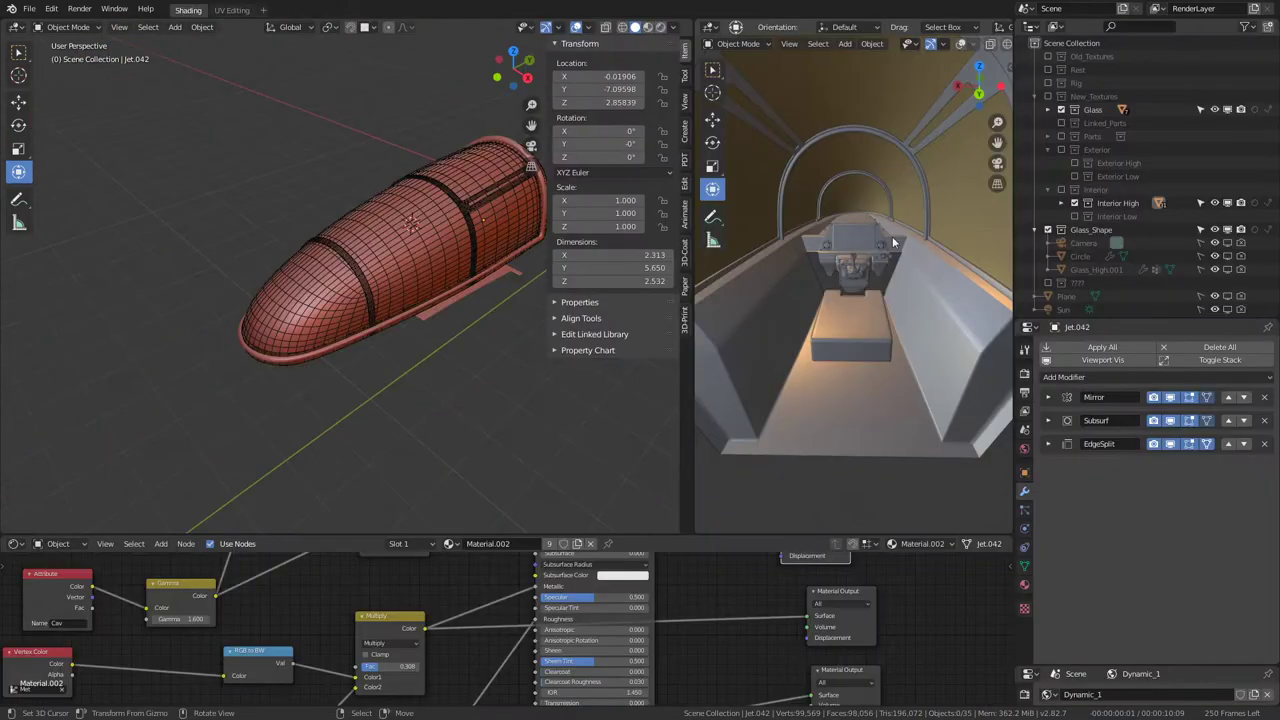
Step: Orbit and zoom the rendered preview from the canopy exterior into the cockpit
mouse_move(892, 236)
middle_mouse_down()
mouse_move(950, 254)
mouse_move(1005, 30)
middle_mouse_up()
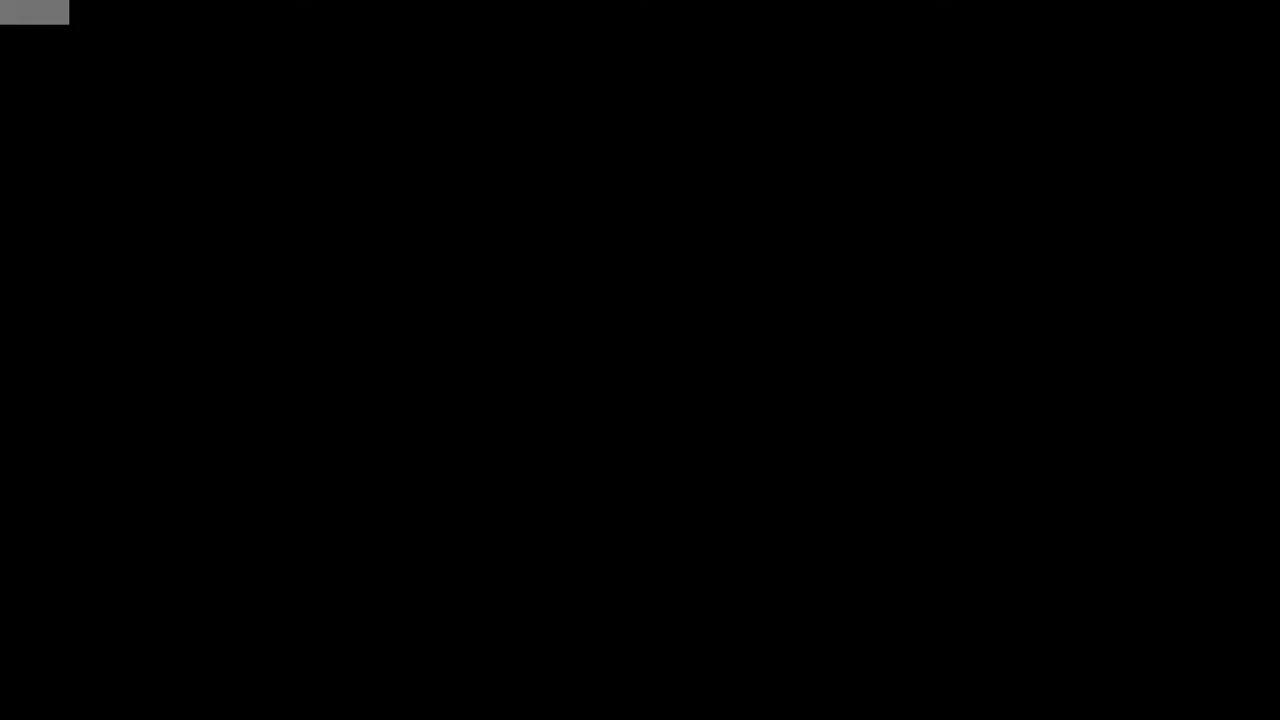
scroll(954, 250, "up", 5)
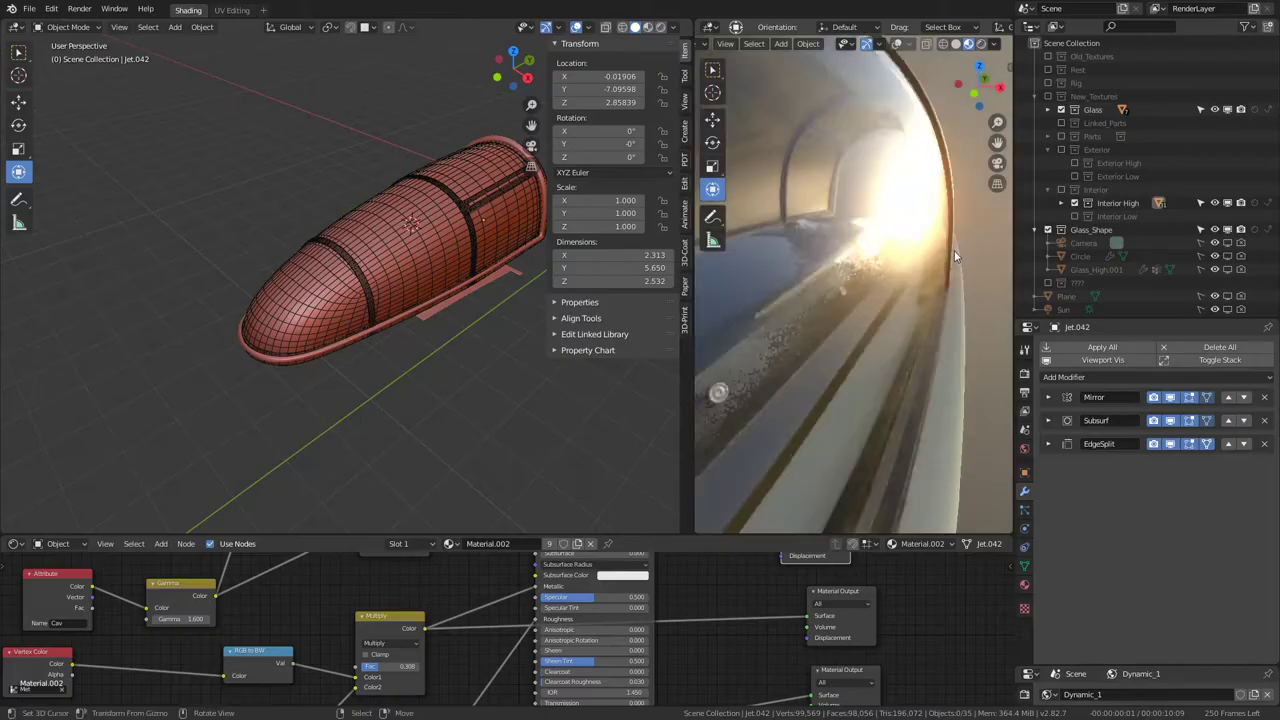
mouse_move(954, 250)
middle_mouse_down()
mouse_move(1000, 267)
mouse_move(905, 231)
mouse_move(961, 261)
mouse_move(895, 269)
mouse_move(841, 305)
mouse_move(836, 356)
mouse_move(788, 272)
mouse_move(900, 260)
middle_mouse_up()
scroll(958, 252, "down", 3)
scroll(918, 265, "down", 3)
scroll(930, 277, "down", 2)
scroll(942, 269, "up", 4)
scroll(895, 269, "down", 4)
scroll(788, 272, "up", 5)
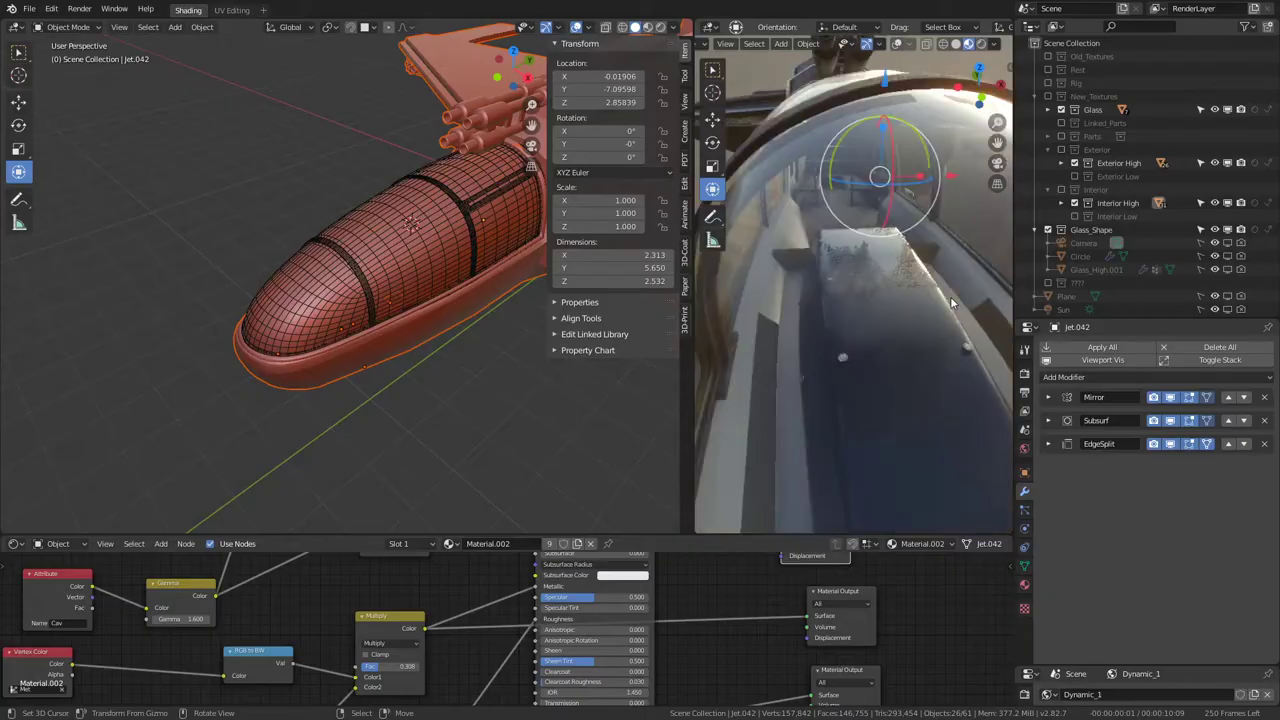
middle_click_drag(945, 290, 866, 297)
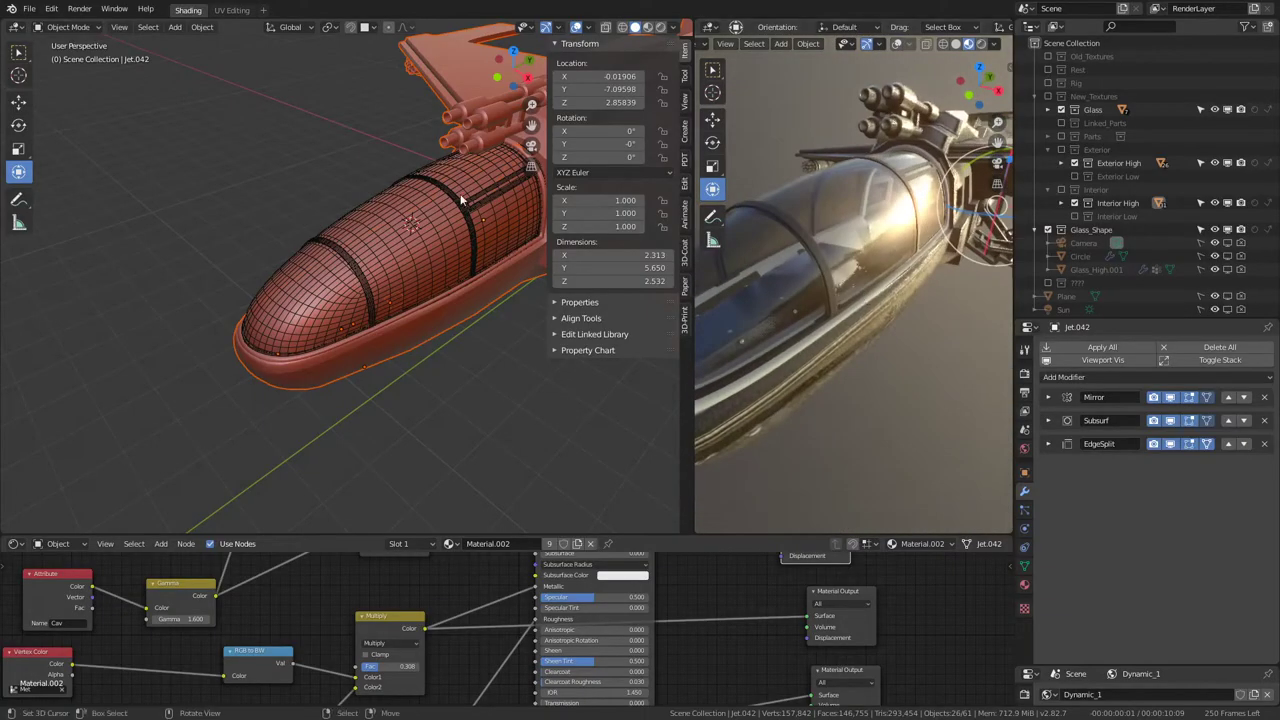
Step: Hide the Glass_High canopy and select the Circle.038 rivet inside the tub
left_click(406, 231)
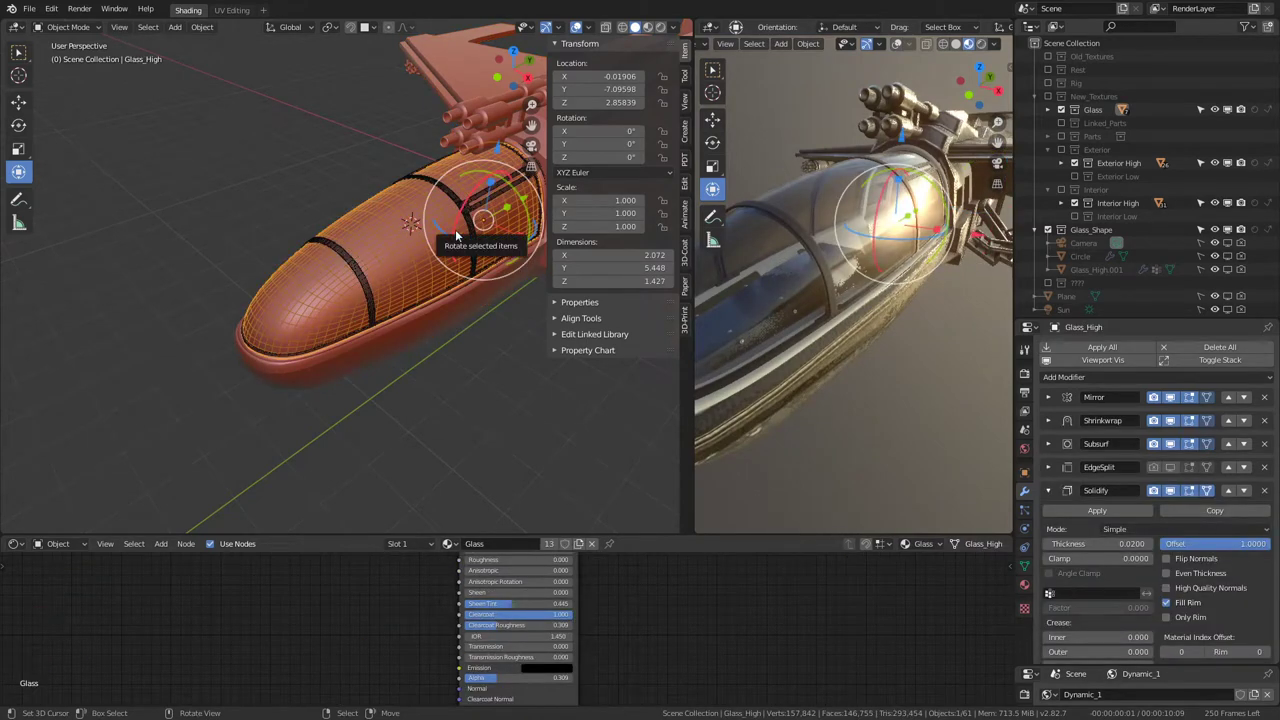
key("h")
middle_click_drag(440, 286, 426, 254)
scroll(400, 220, "up", 3)
mouse_move(372, 192)
middle_mouse_down()
mouse_move(353, 356)
mouse_move(359, 328)
mouse_move(293, 291)
mouse_move(280, 181)
middle_mouse_up()
left_click(362, 332)
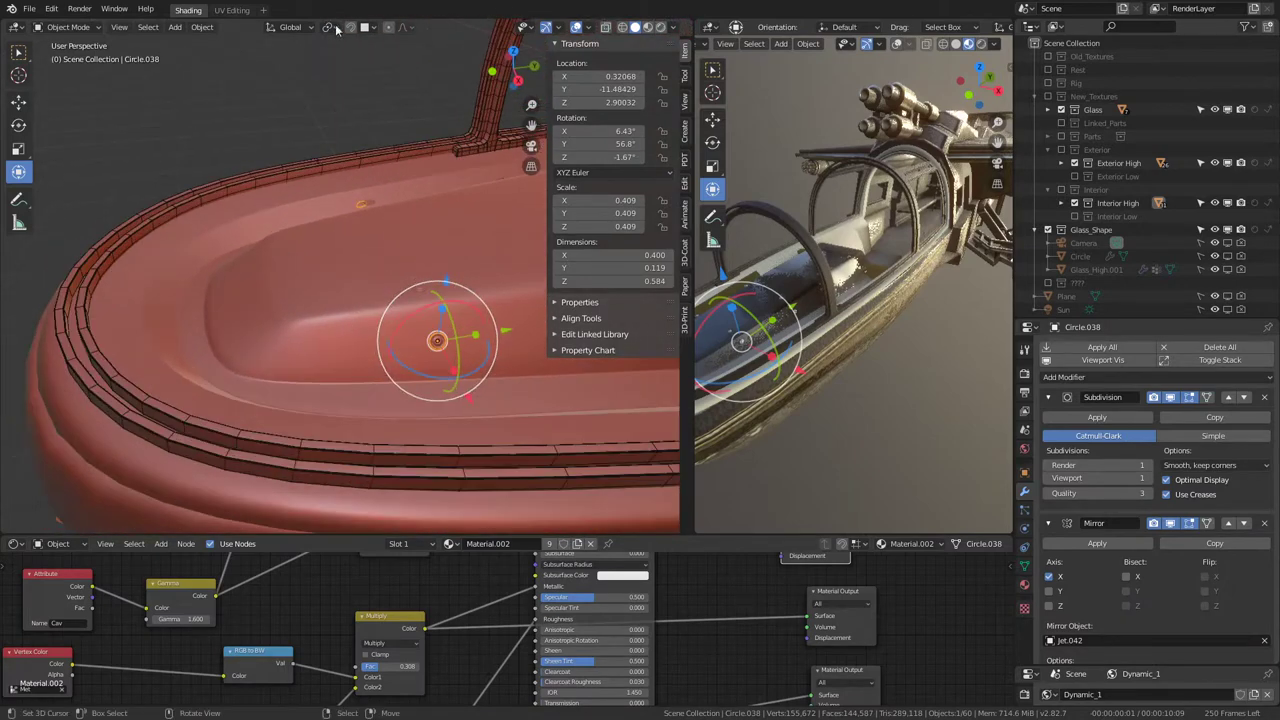
Step: Move the Circle.013 and Circle.014 rivets to new spots on the tub's inner wall
left_click(322, 345)
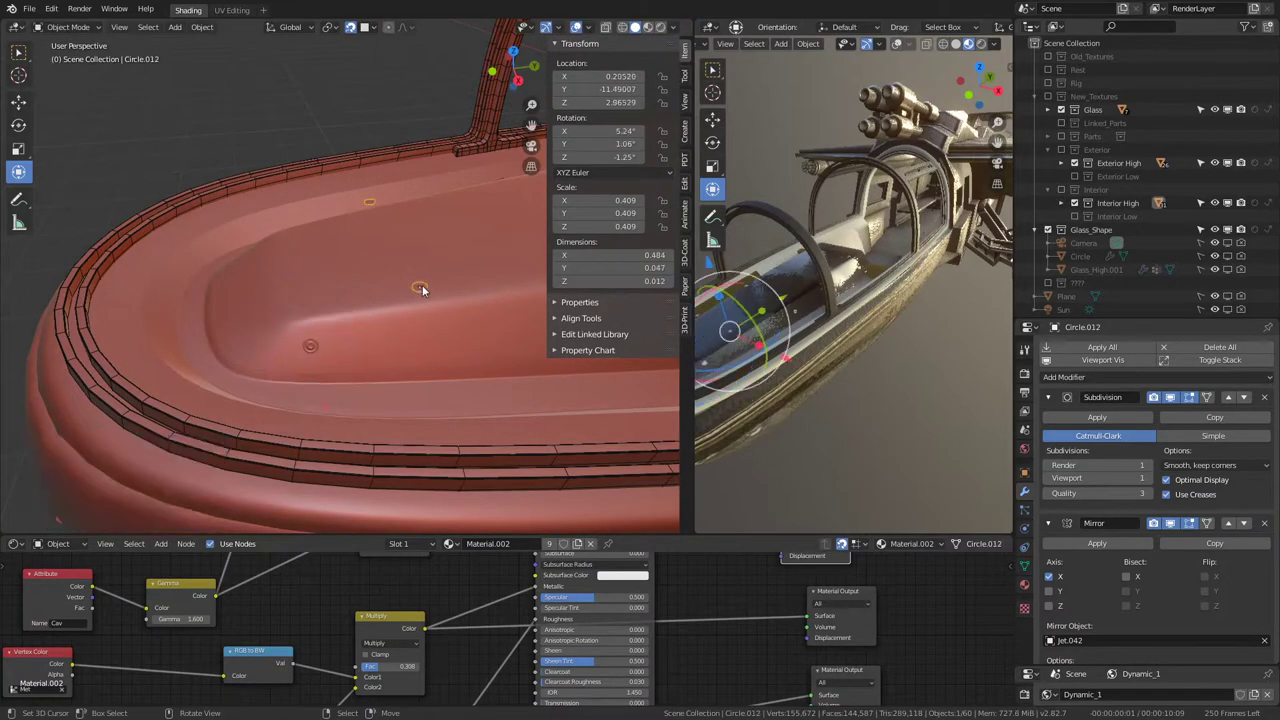
mouse_move(422, 285)
middle_mouse_down()
mouse_move(320, 314)
mouse_move(122, 229)
mouse_move(286, 267)
mouse_move(224, 289)
mouse_move(272, 214)
middle_mouse_up()
left_click(311, 284)
left_click(224, 289)
left_click(242, 252)
key("g")
left_click(263, 212)
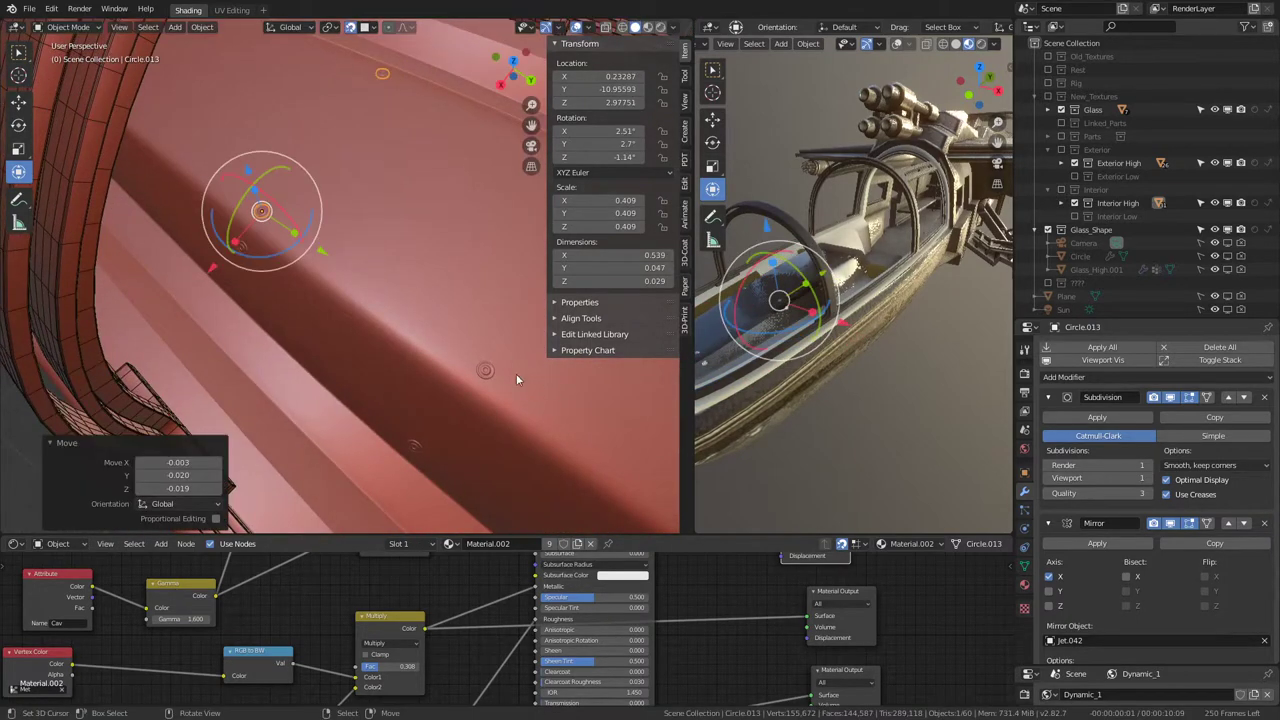
left_click(485, 371)
key("g")
left_click(467, 355)
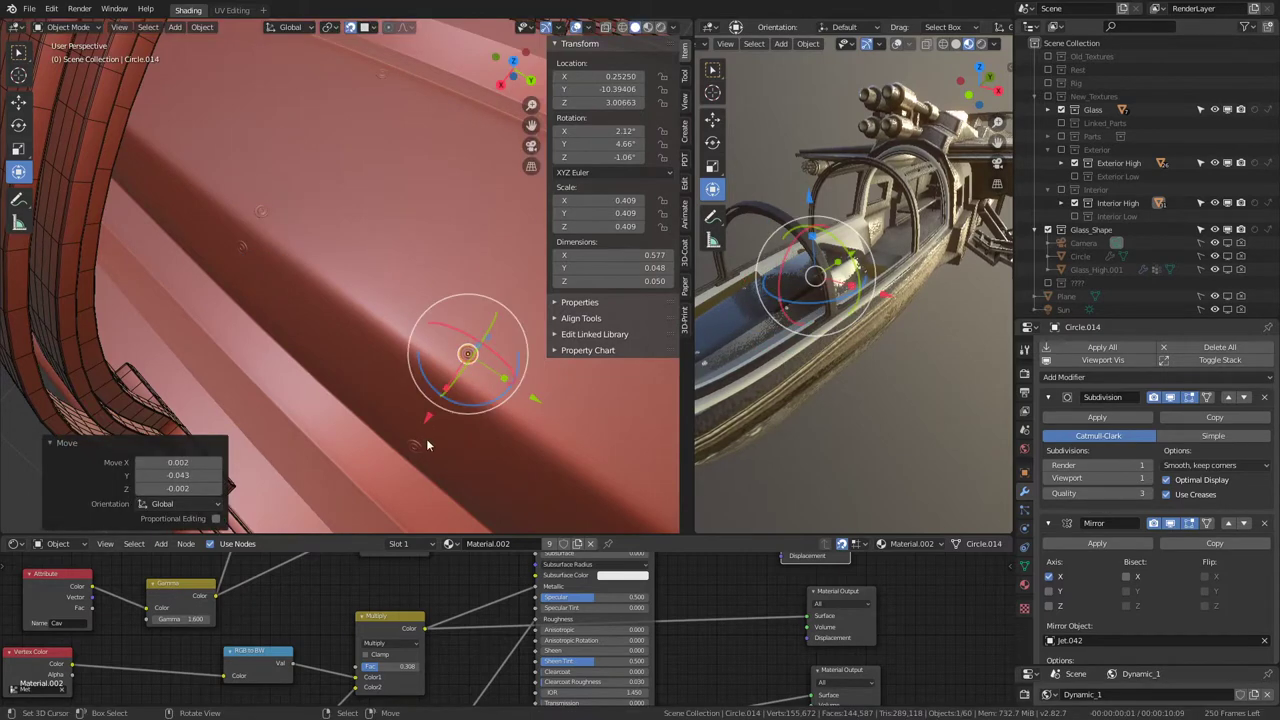
Step: Reposition the Circle.036, Circle.011 and Circle.035 rivets on the console side wall
left_click(426, 438)
middle_click_drag(414, 449, 414, 399)
key("g")
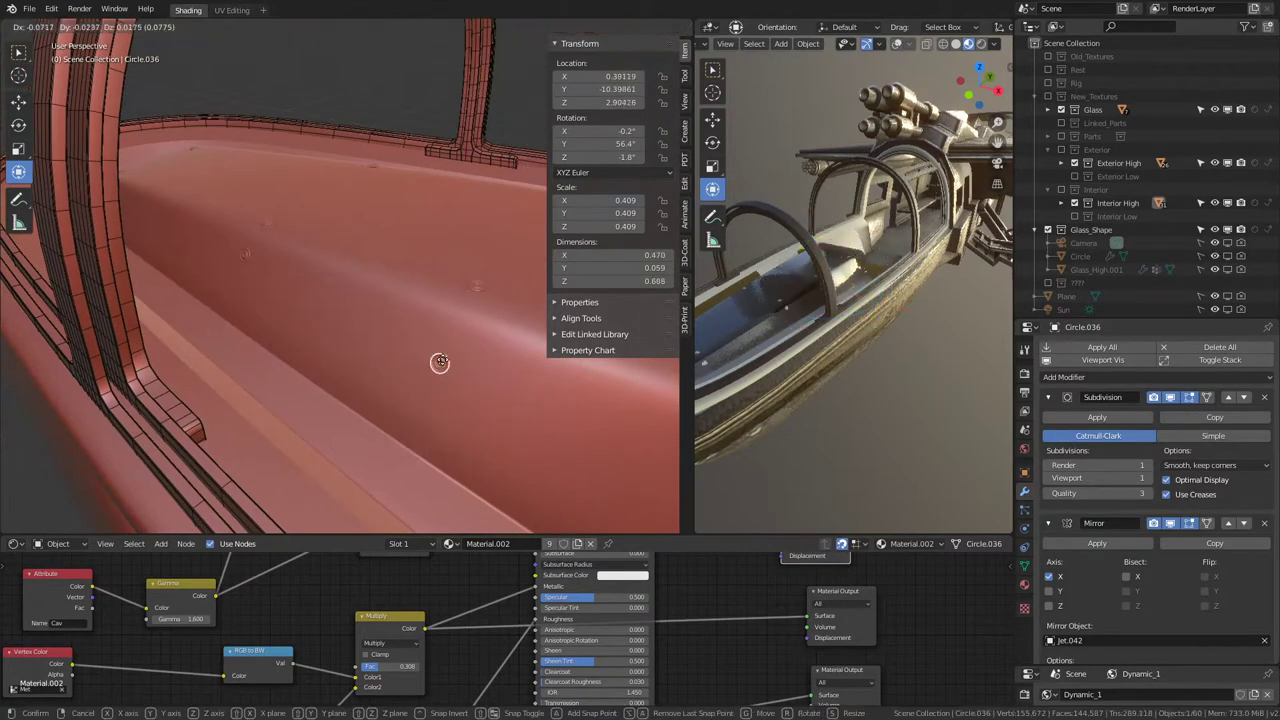
left_click(447, 356)
middle_click_drag(447, 356, 317, 304)
left_click(294, 348)
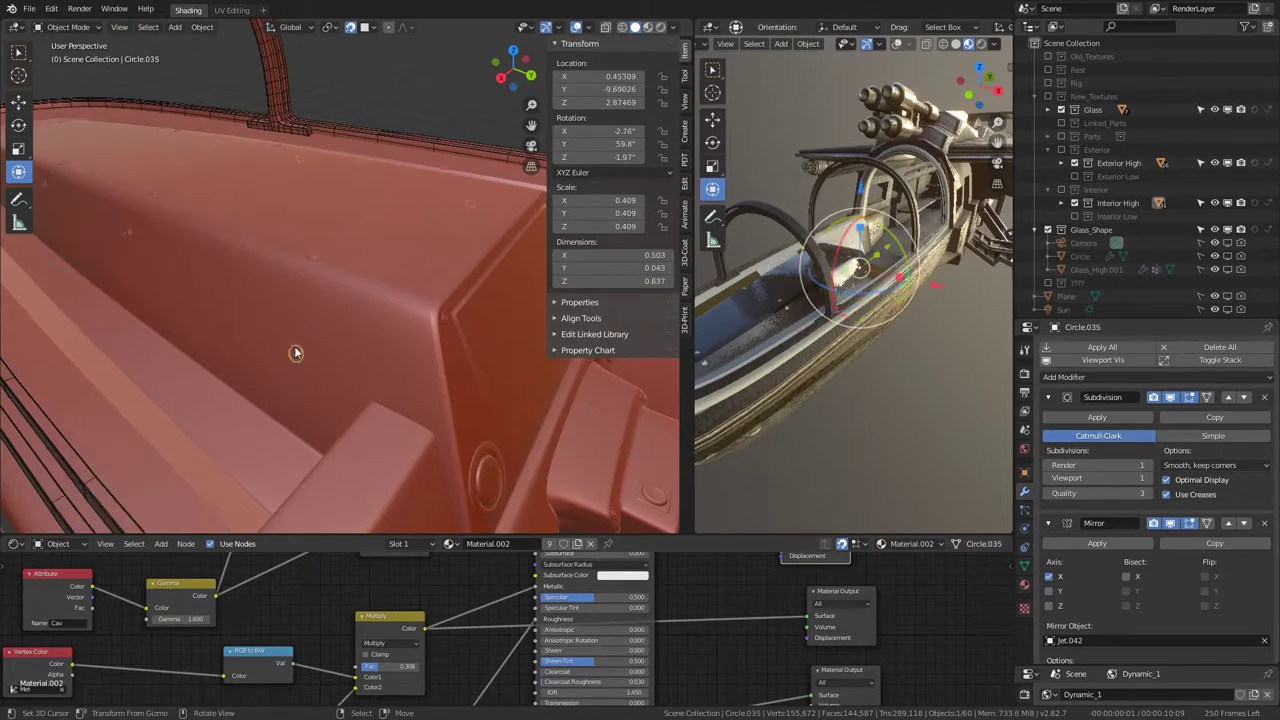
left_click(310, 245)
middle_click_drag(310, 245, 356, 283)
key("g")
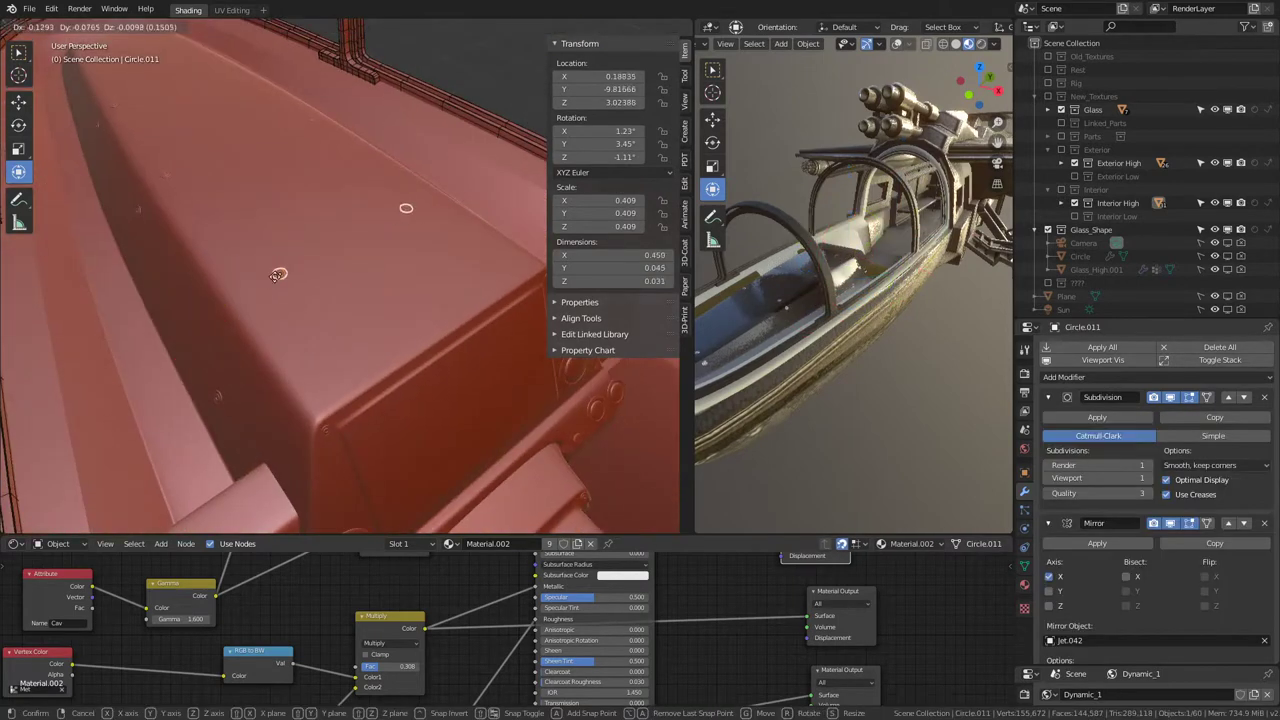
left_click(252, 290)
left_click(357, 203)
middle_click_drag(294, 320, 450, 266)
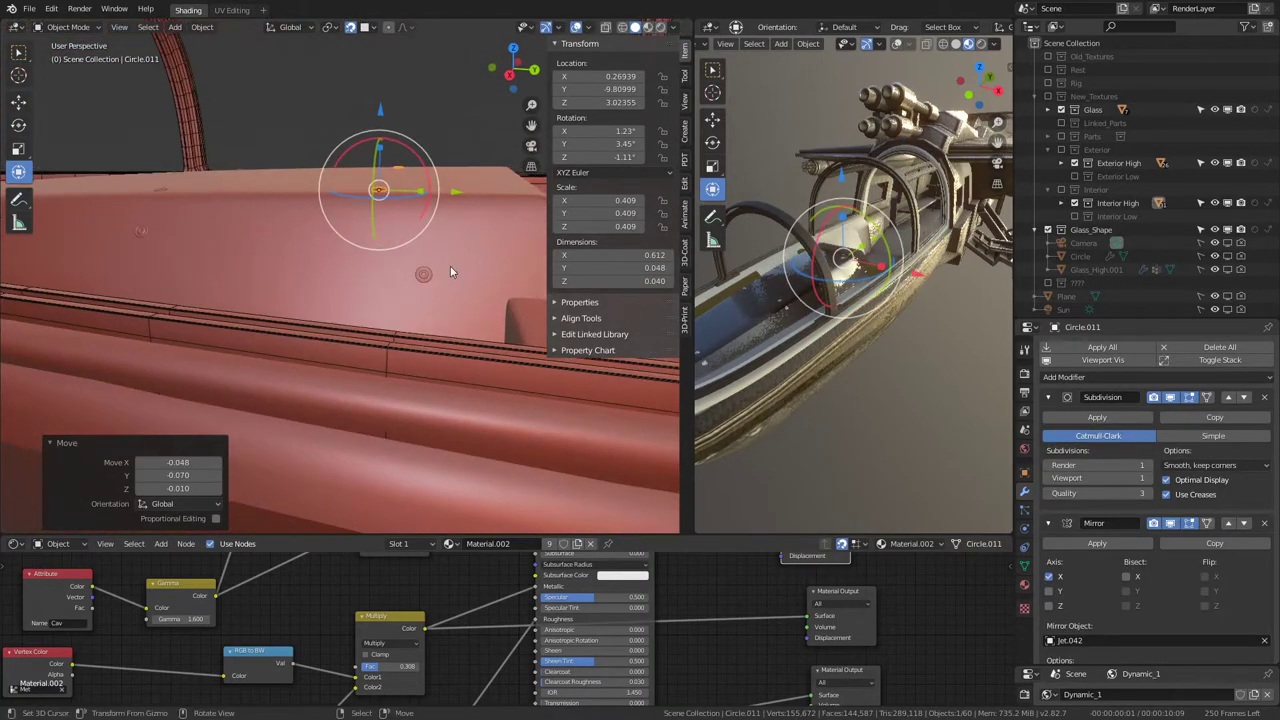
key("g")
left_click(381, 249)
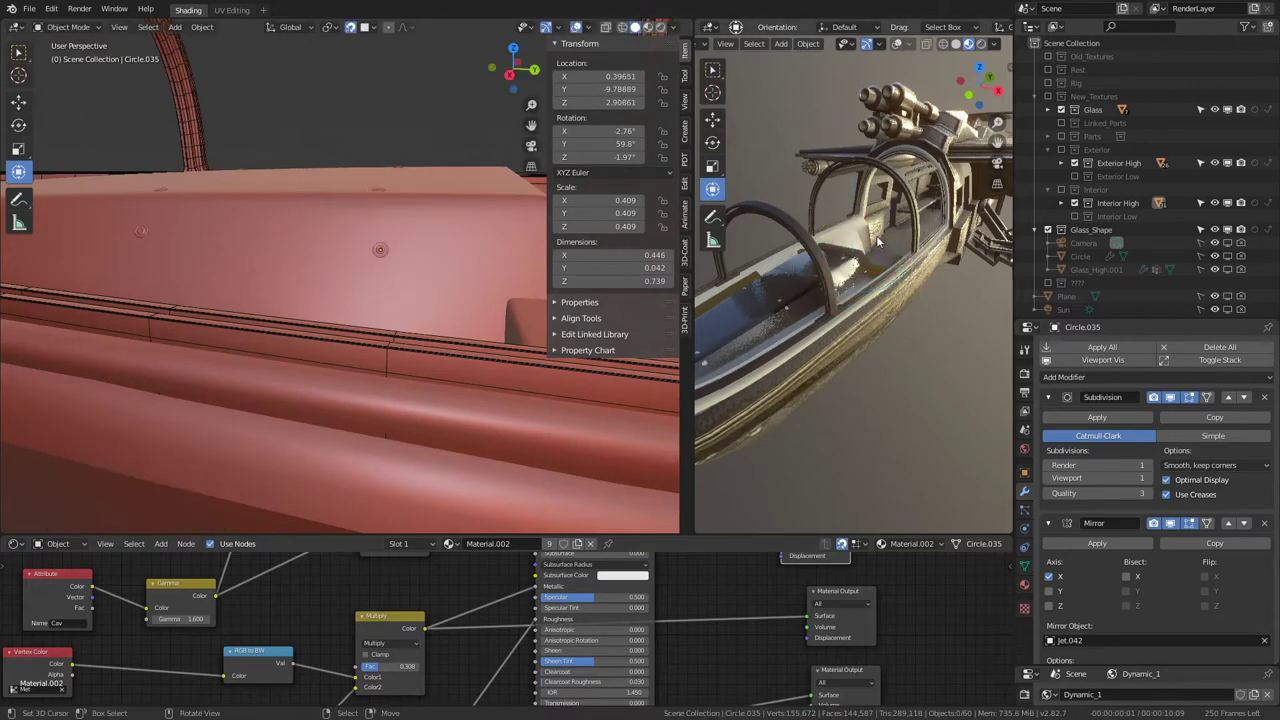
mouse_move(850, 280)
middle_mouse_down()
mouse_move(995, 320)
mouse_move(831, 218)
mouse_move(827, 286)
mouse_move(863, 253)
mouse_move(889, 191)
mouse_move(881, 180)
mouse_move(938, 230)
mouse_move(813, 231)
mouse_move(810, 189)
mouse_move(822, 188)
mouse_move(828, 202)
mouse_move(800, 205)
middle_mouse_up()
Step: Orbit both viewports around the hull and bring the render view near the yellow dashboard
scroll(472, 216, "down", 4)
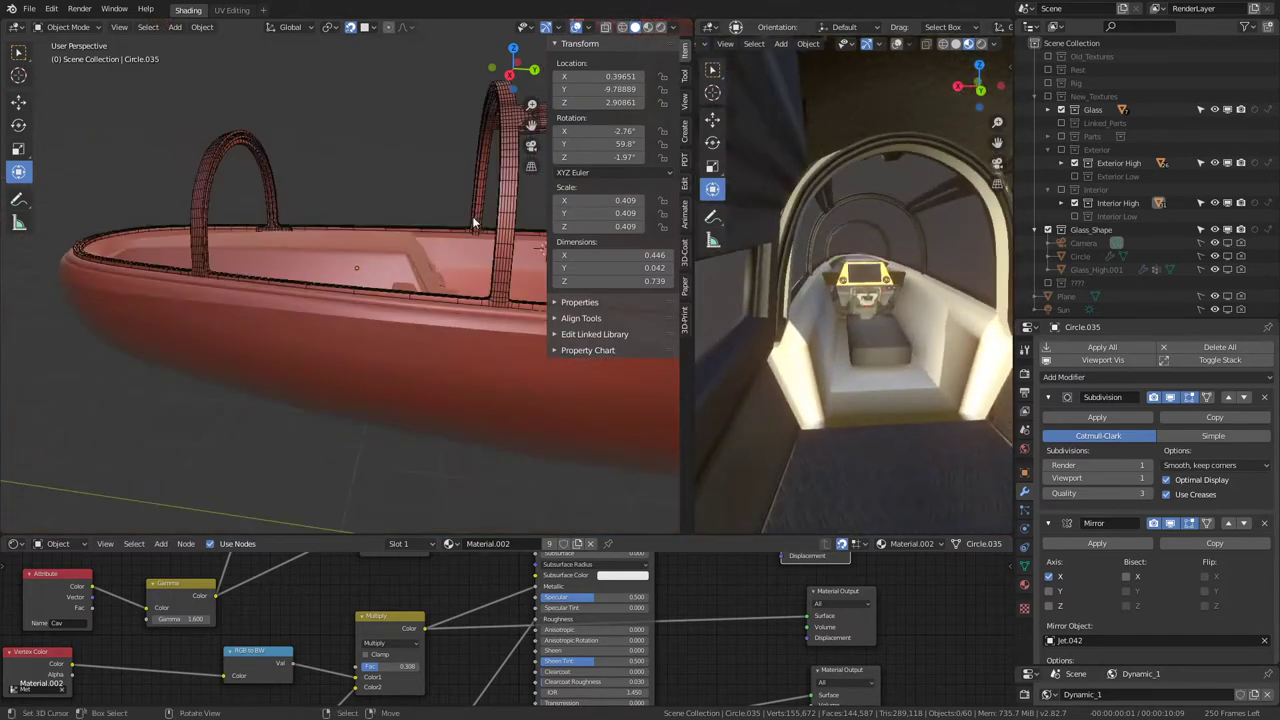
middle_click_drag(472, 216, 418, 245)
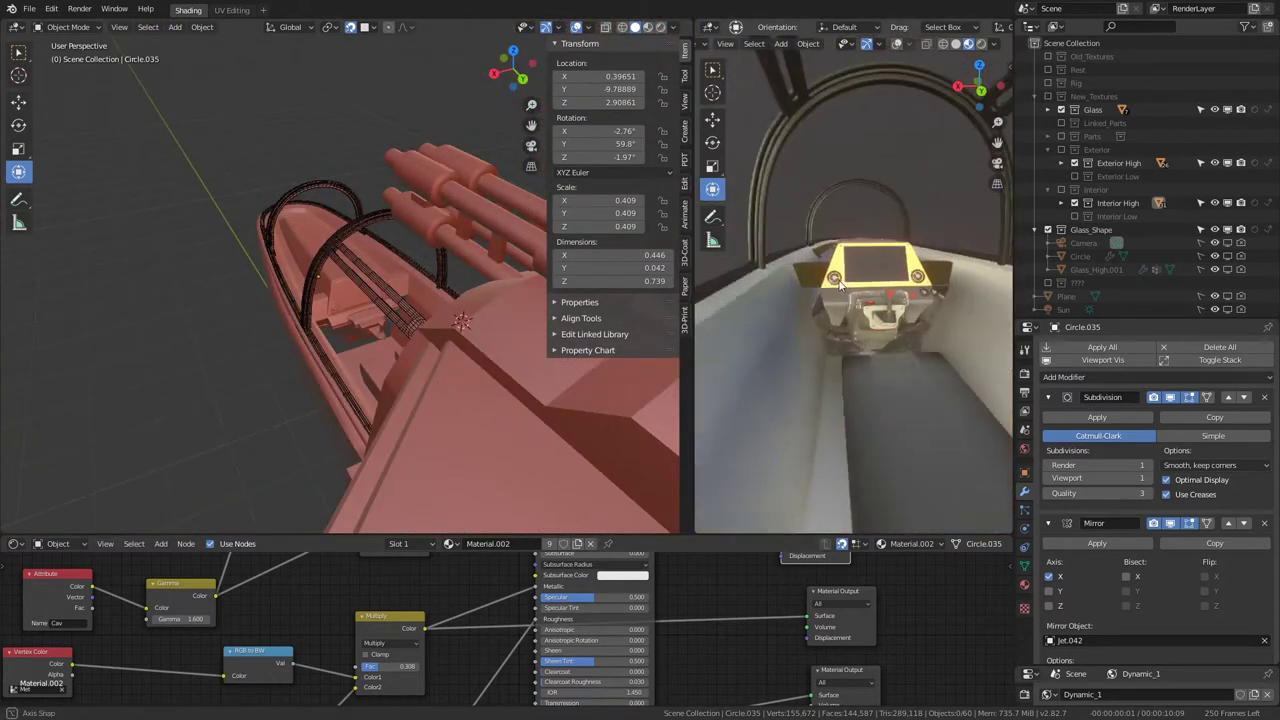
middle_click_drag(606, 293, 232, 265)
middle_click_drag(760, 240, 900, 260)
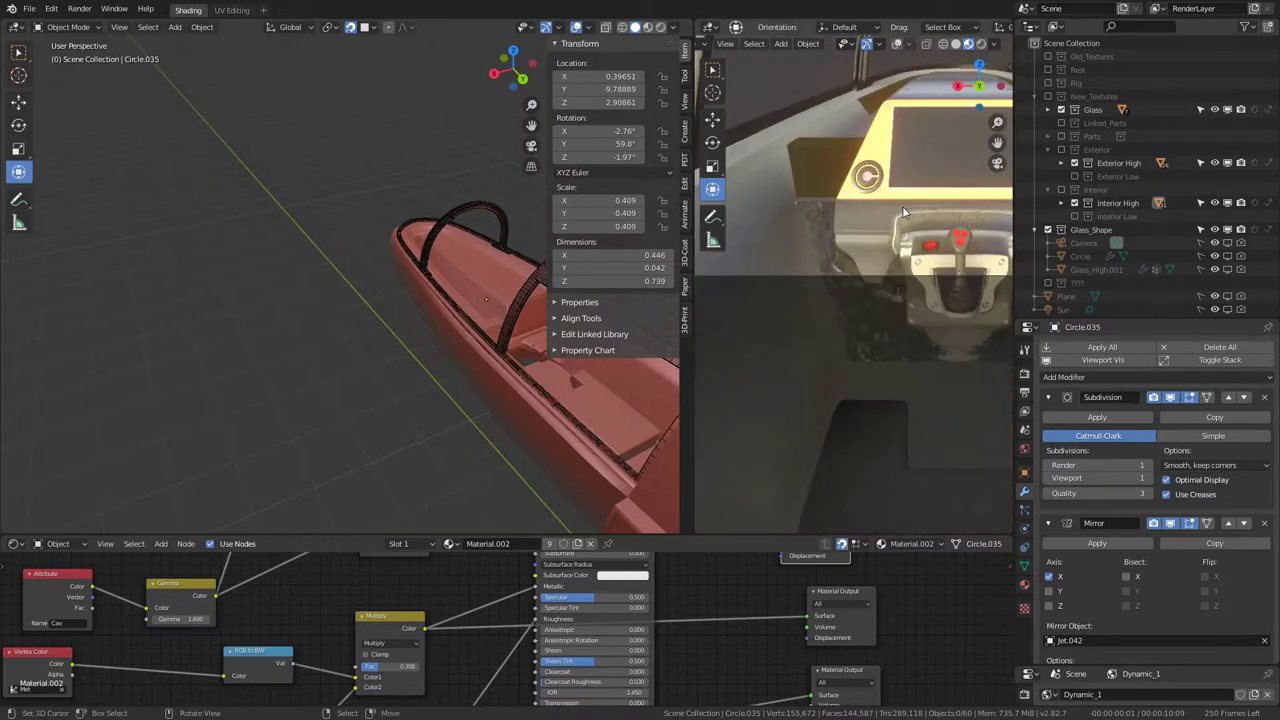
scroll(900, 260, "down", 2)
scroll(930, 265, "up", 3)
scroll(930, 265, "down", 2)
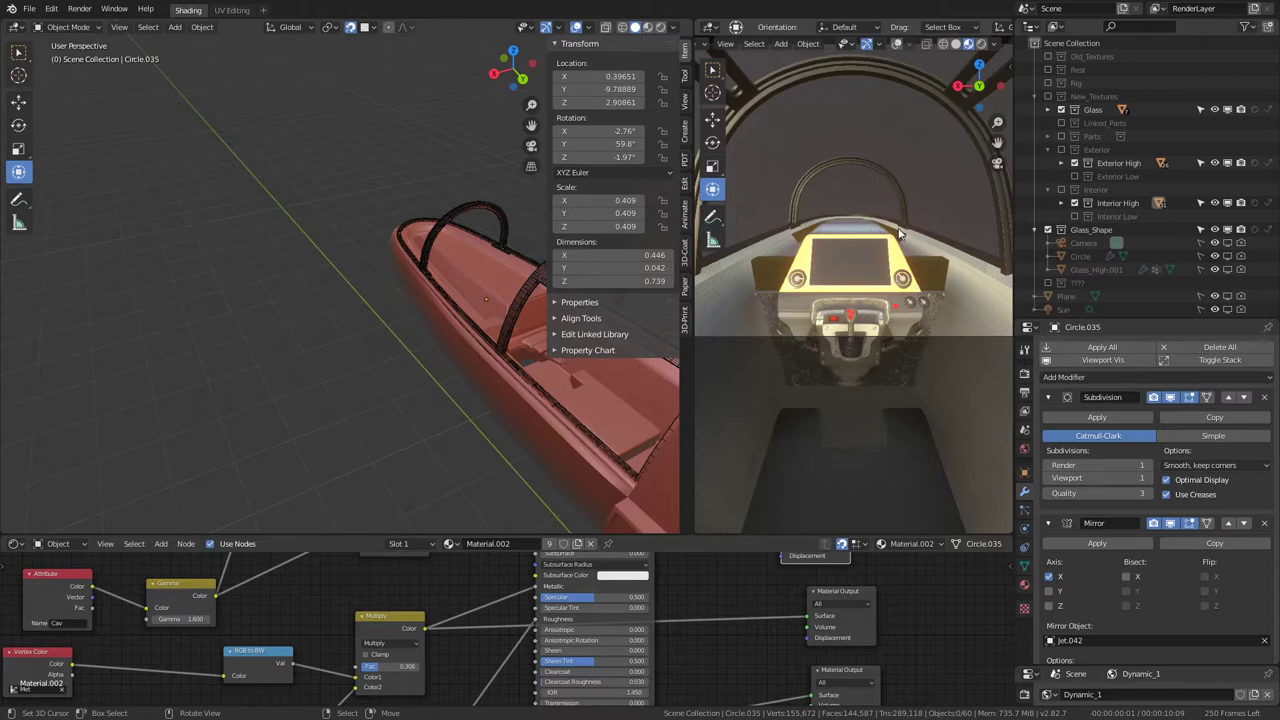
key("ctrl+z")
scroll(897, 229, "up", 2)
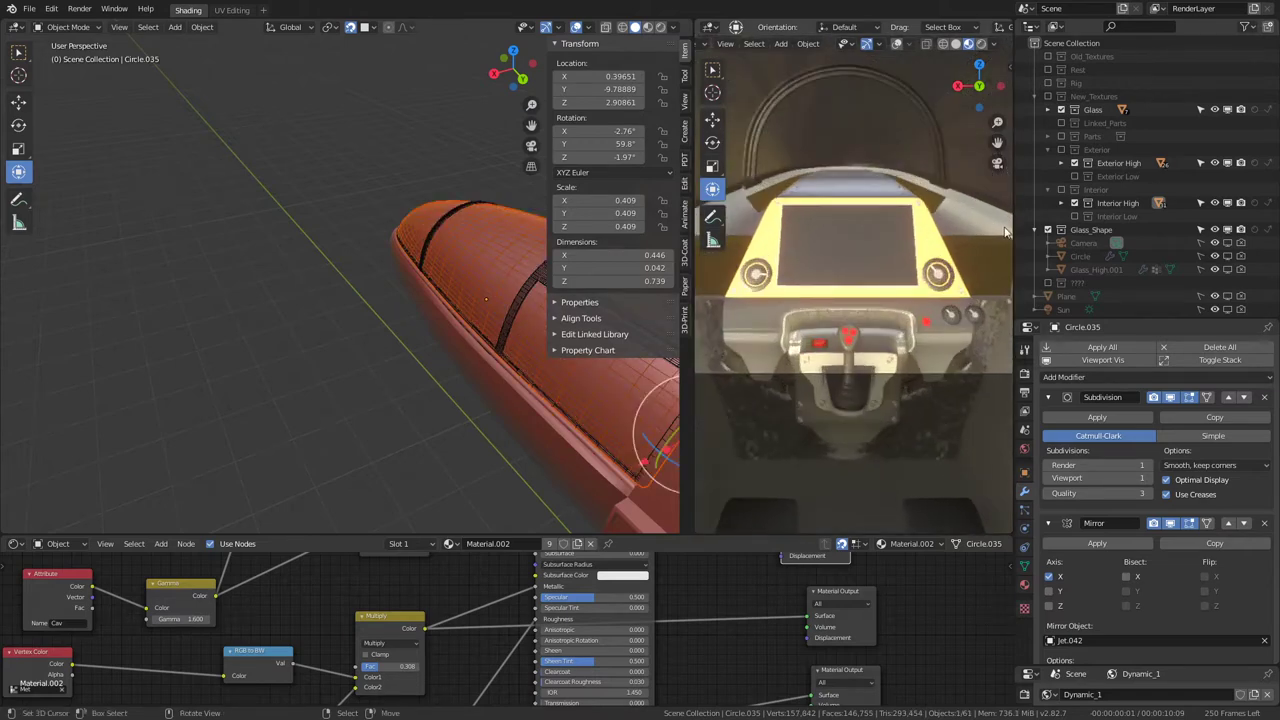
middle_click_drag(1008, 230, 980, 240)
Step: Widen the rendered viewport, view the dashboard from inside the cockpit, and select Jet.049
left_click_drag(1018, 240, 1146, 240)
scroll(865, 248, "down", 4)
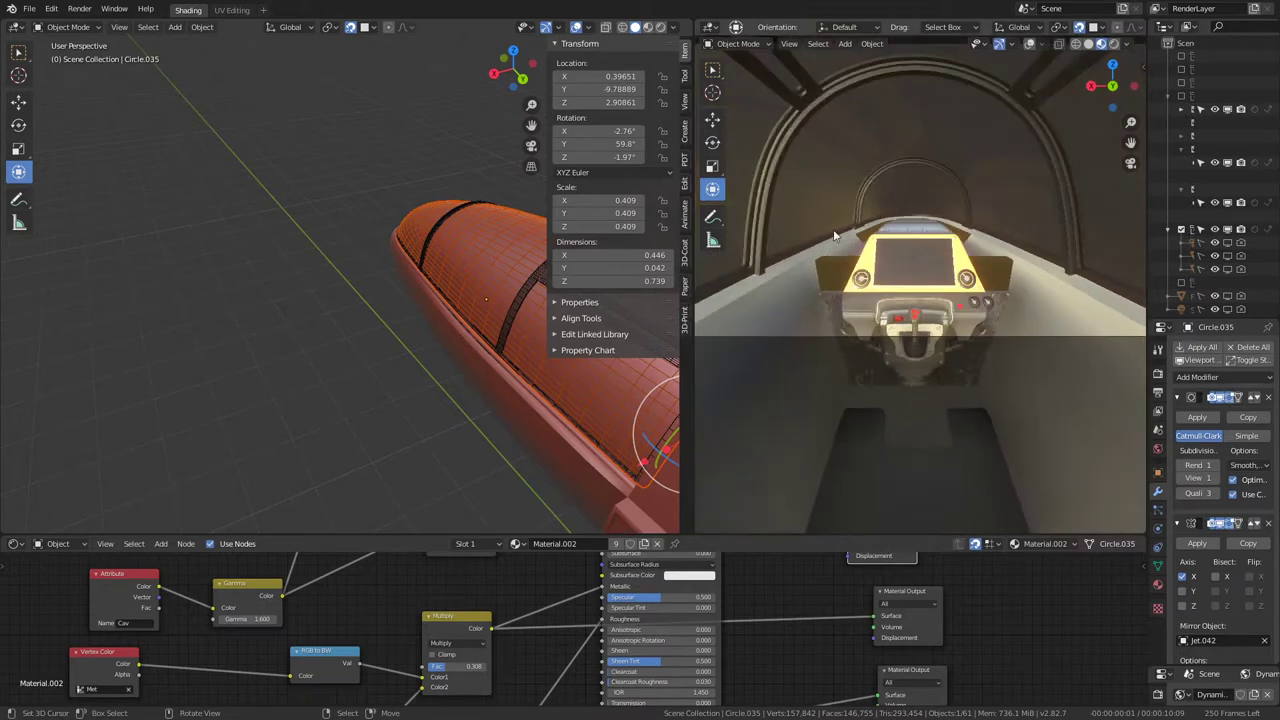
mouse_move(865, 250)
middle_mouse_down()
mouse_move(864, 270)
mouse_move(918, 217)
middle_mouse_up()
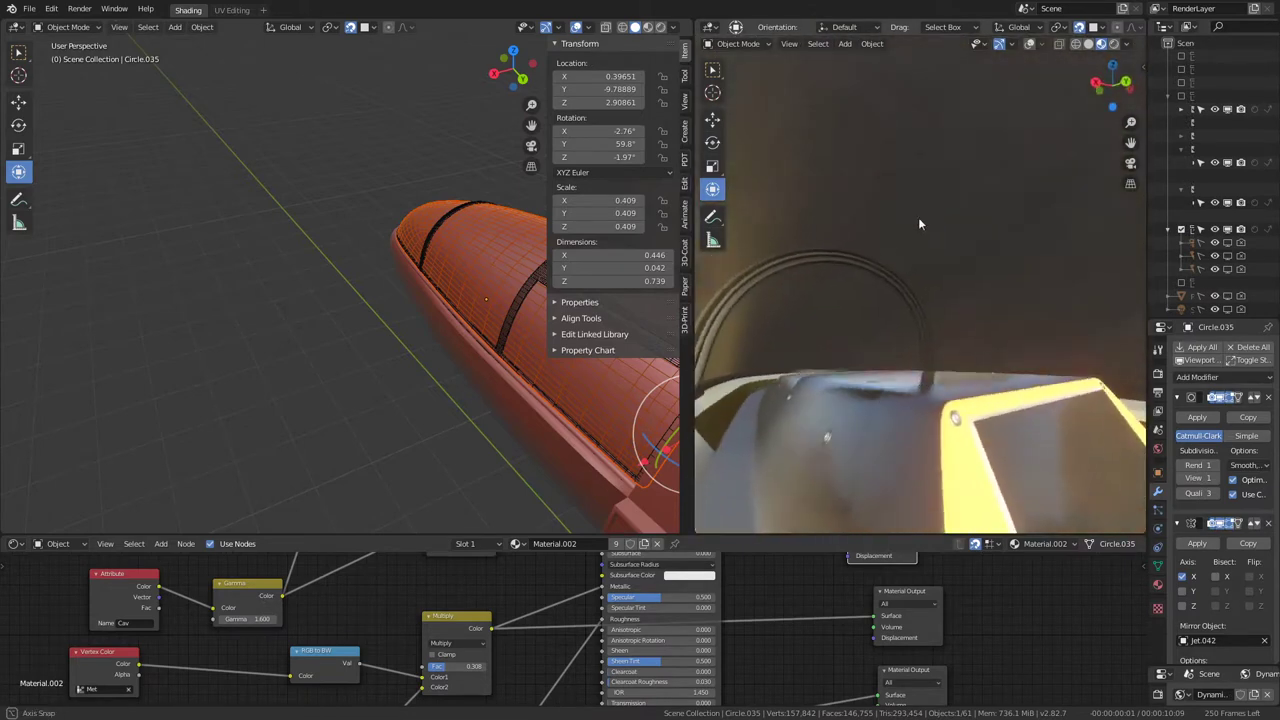
scroll(912, 212, "up", 3)
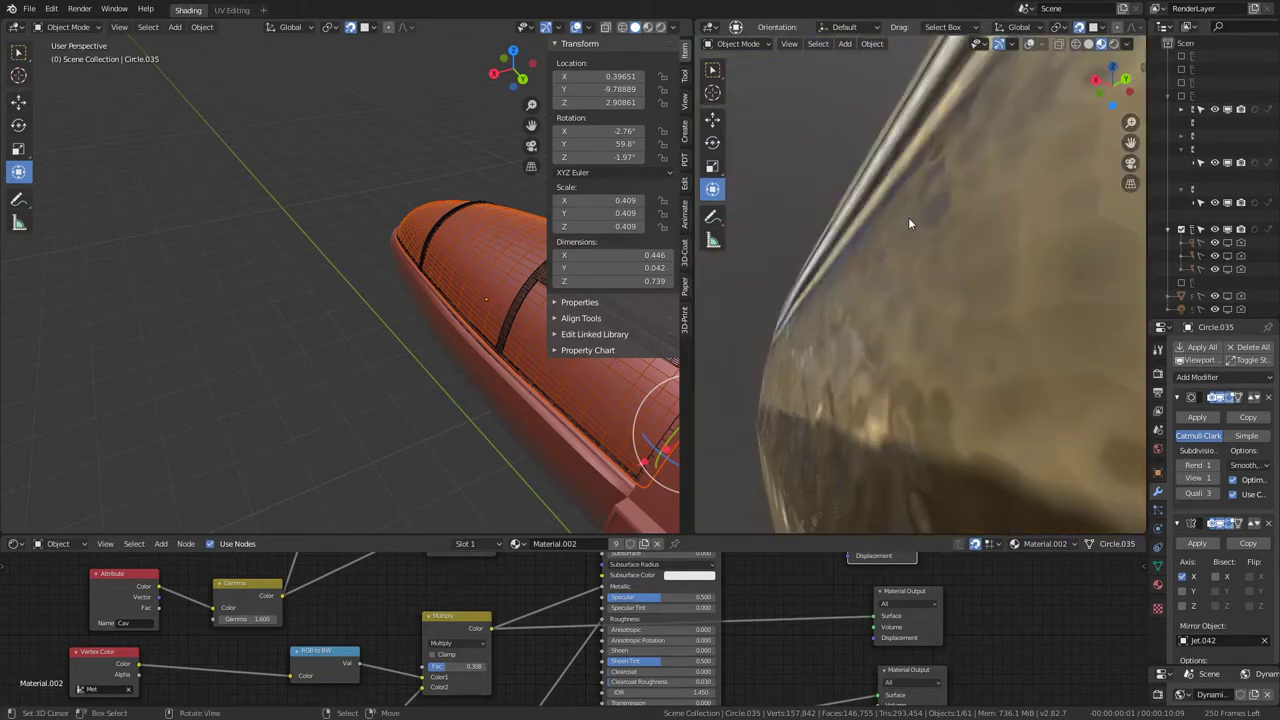
scroll(908, 217, "up", 3)
mouse_move(908, 217)
middle_mouse_down()
mouse_move(888, 262)
mouse_move(849, 296)
mouse_move(926, 220)
middle_mouse_up()
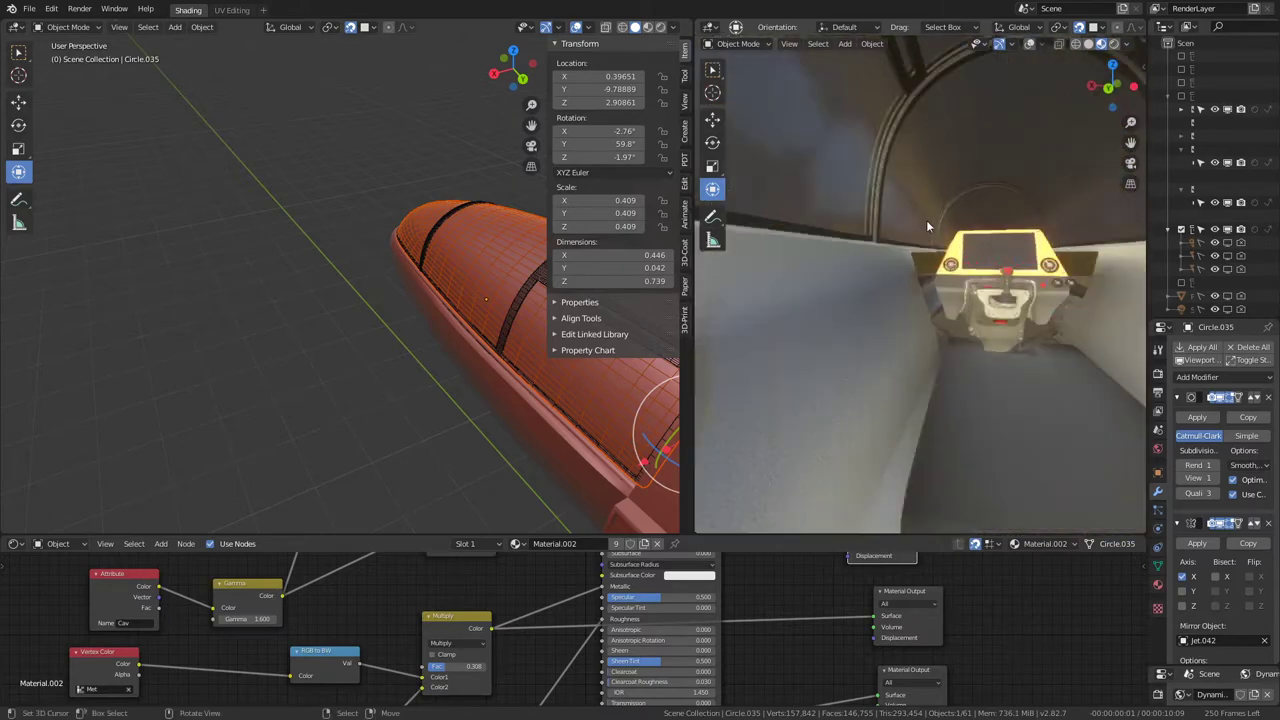
scroll(926, 220, "down", 4)
scroll(473, 254, "down", 3)
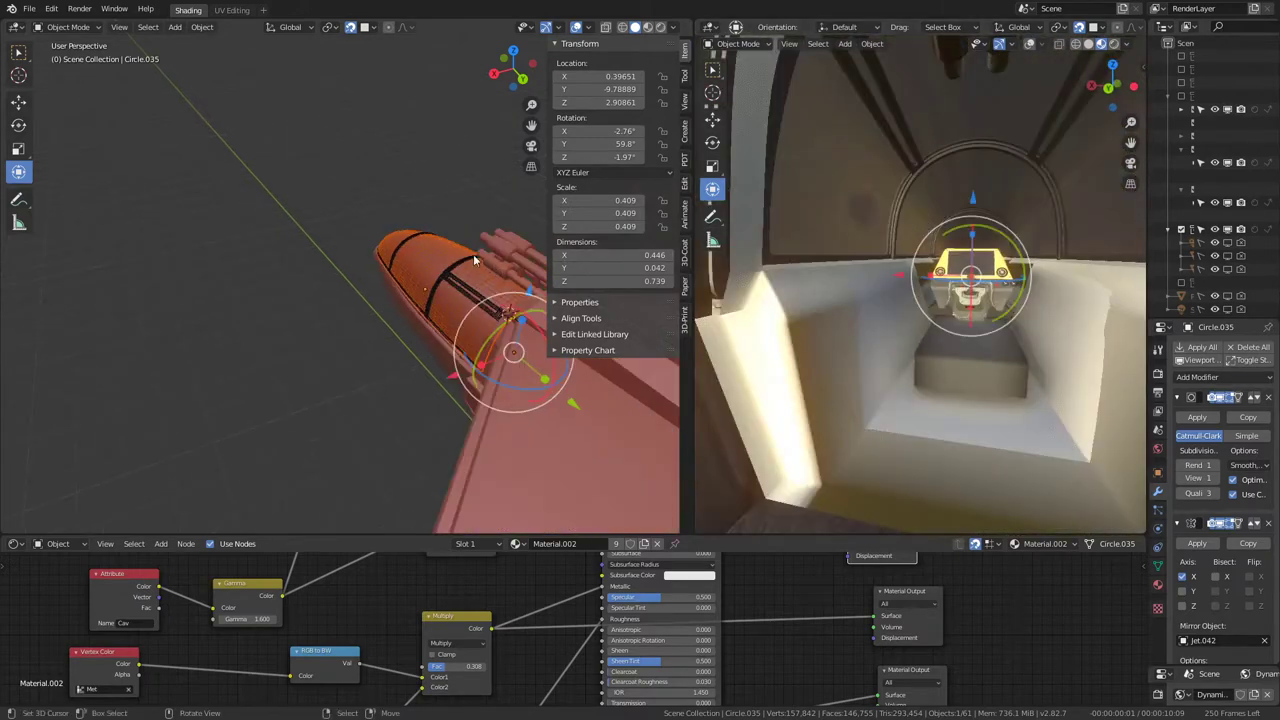
left_click(420, 285)
mouse_move(509, 429)
middle_mouse_down()
mouse_move(370, 357)
mouse_move(236, 370)
middle_mouse_up()
scroll(370, 357, "up", 4)
Step: Enter Edit Mode on Jet.042 and select the face loop across the console by the seat
left_click(424, 335)
key("Tab")
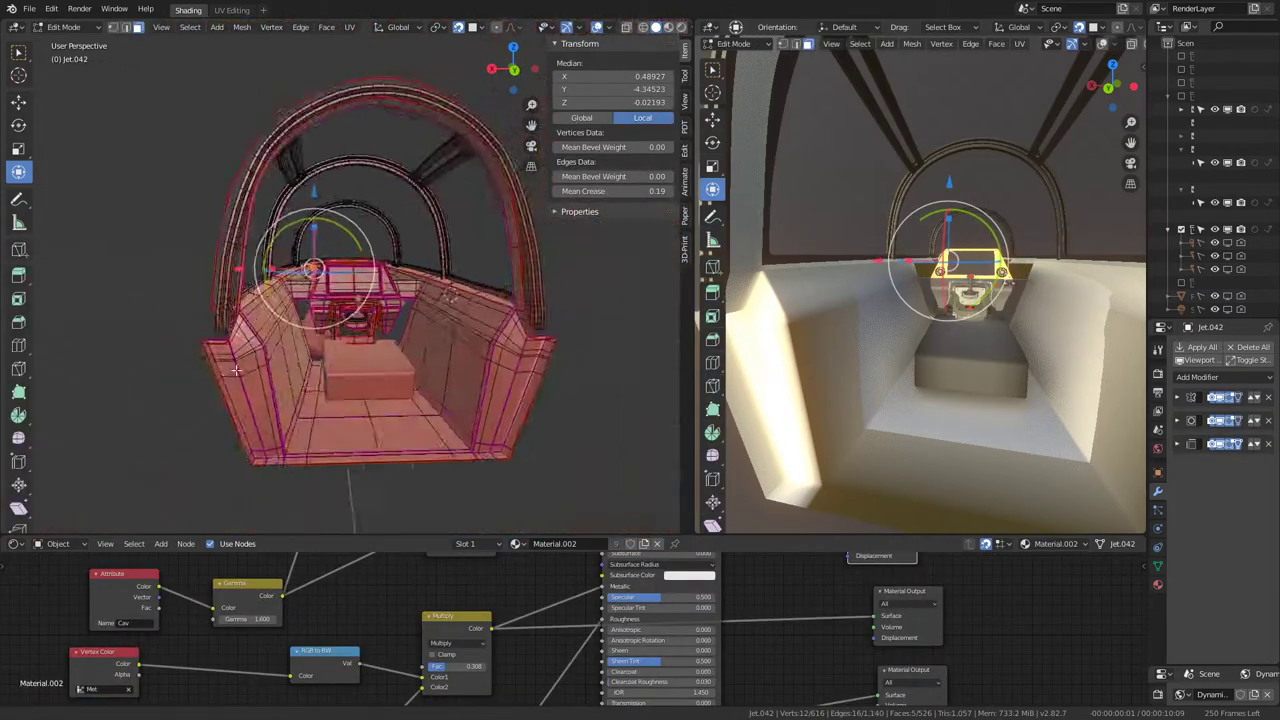
scroll(236, 370, "up", 3)
scroll(300, 320, "up", 3)
scroll(340, 290, "up", 3)
scroll(379, 260, "up", 2)
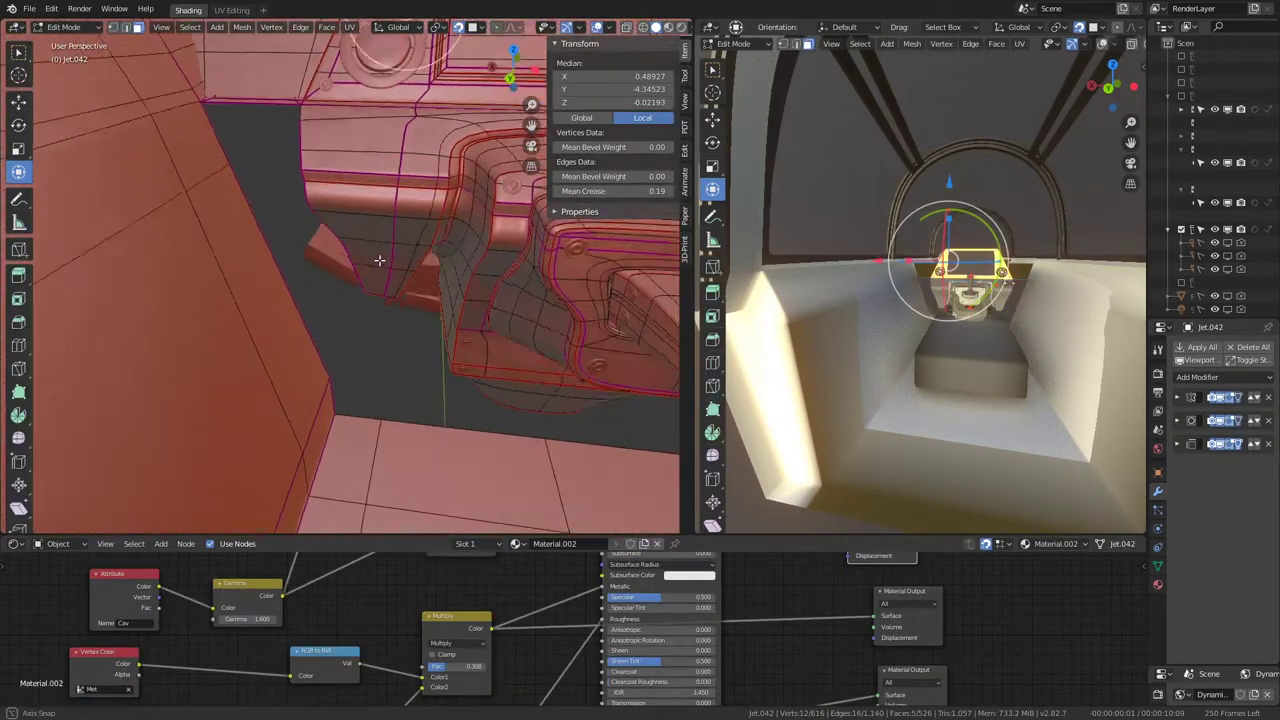
mouse_move(379, 260)
middle_mouse_down()
mouse_move(310, 261)
mouse_move(325, 288)
mouse_move(420, 284)
middle_mouse_up()
scroll(310, 261, "up", 3)
left_click(418, 283, "alt")
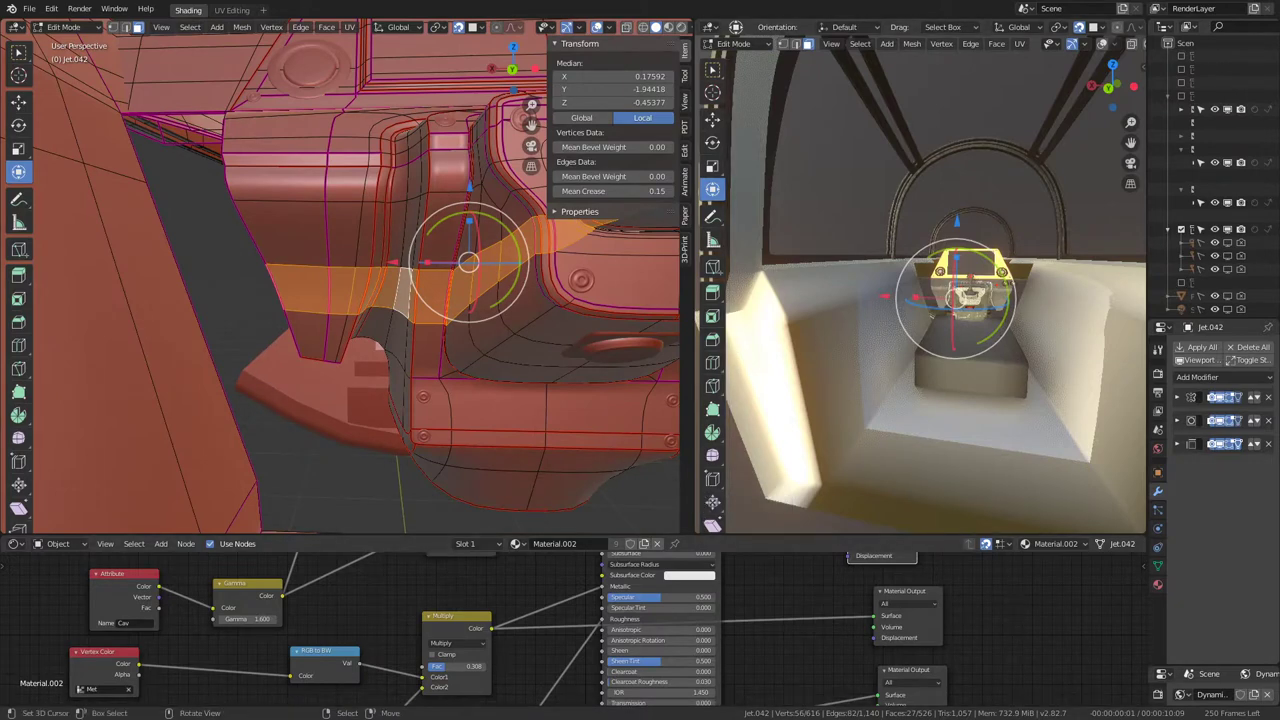
mouse_move(420, 284)
middle_mouse_down()
mouse_move(222, 300)
mouse_move(722, 345)
middle_mouse_up()
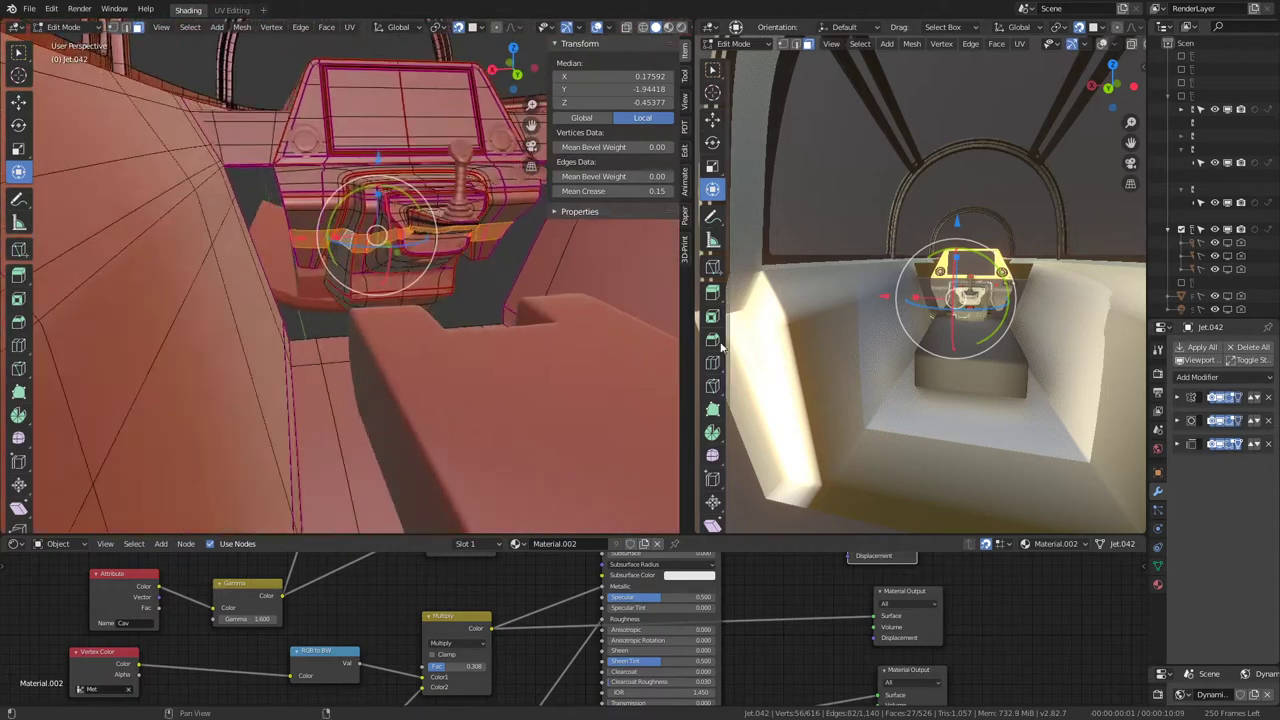
middle_click_drag(284, 320, 365, 435)
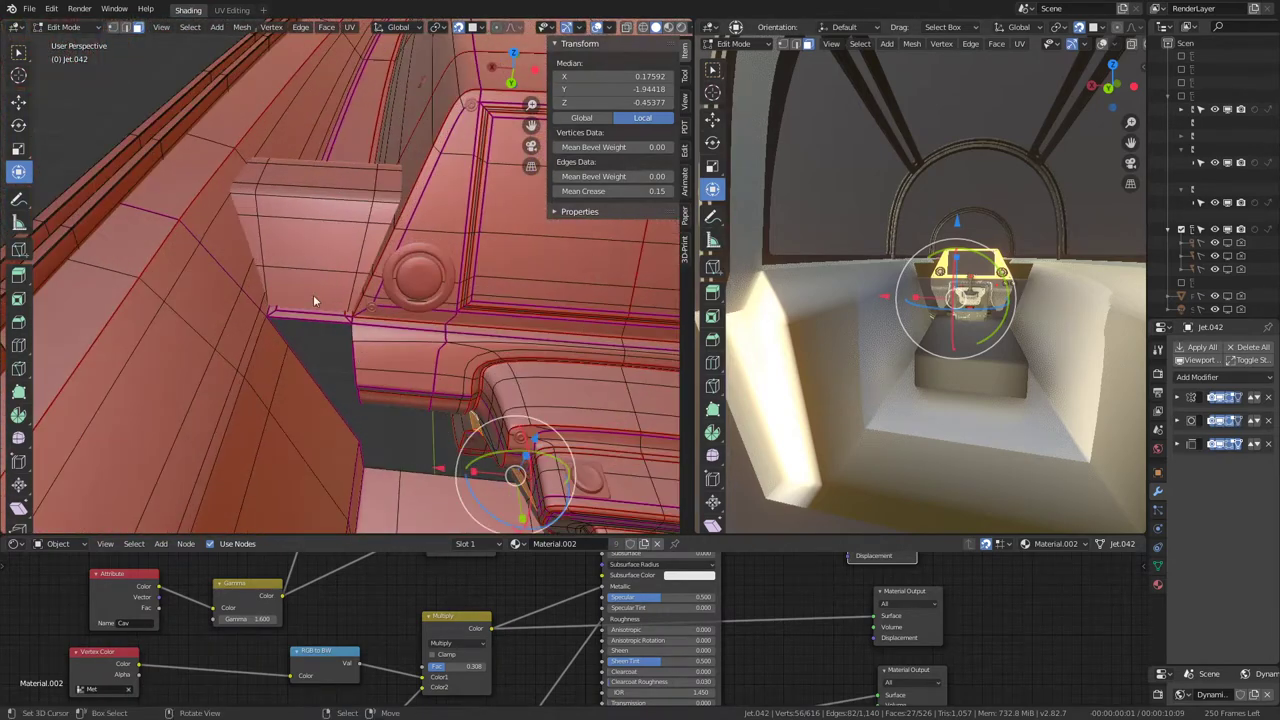
Step: Toggle between Object and Edit Mode to preview the smoothed cockpit shape
key("Tab")
mouse_move(313, 294)
middle_mouse_down()
mouse_move(197, 264)
mouse_move(234, 346)
mouse_move(223, 391)
mouse_move(311, 276)
mouse_move(454, 172)
mouse_move(334, 297)
mouse_move(348, 297)
mouse_move(349, 377)
mouse_move(400, 349)
mouse_move(341, 379)
middle_mouse_up()
key("Tab")
scroll(295, 306, "down", 3)
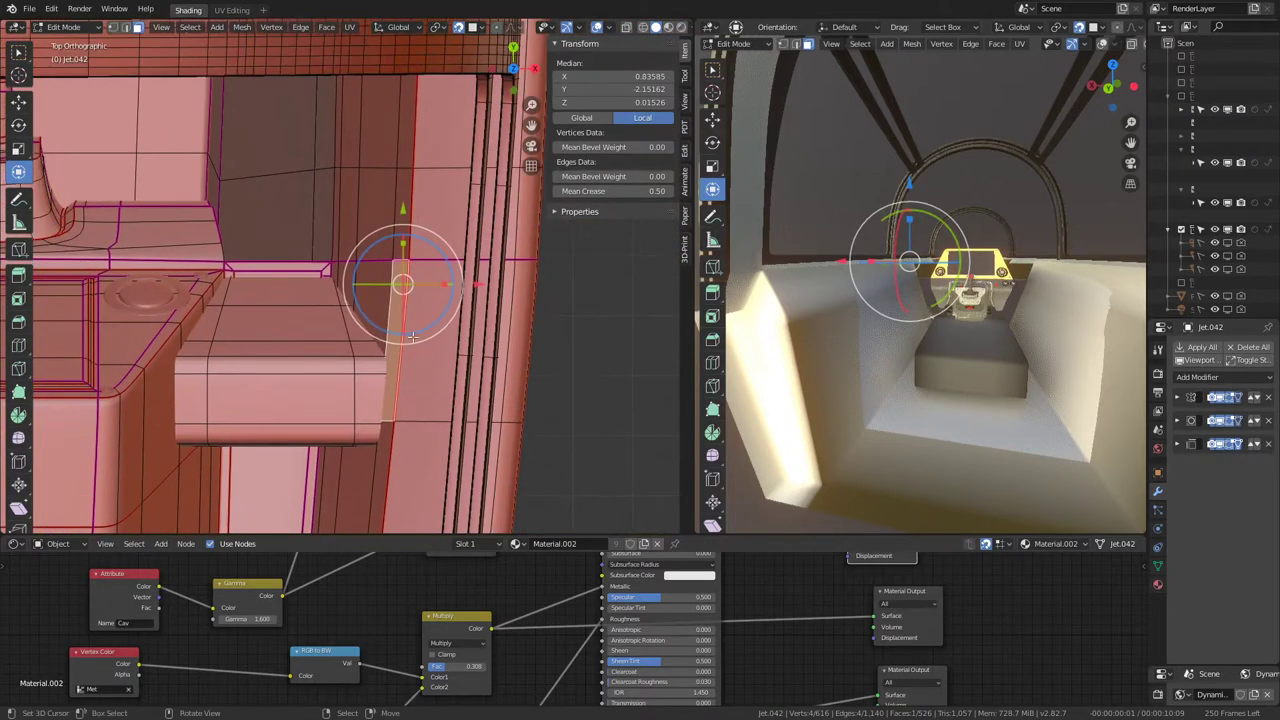
key("Tab")
scroll(430, 253, "down", 3)
mouse_move(430, 253)
middle_mouse_down()
mouse_move(286, 287)
mouse_move(502, 190)
middle_mouse_up()
key("Tab")
scroll(348, 265, "up", 3)
middle_click_drag(326, 256, 375, 301)
Step: Select the linked block beside the console and hide it to expose the tub wall
left_click(375, 301)
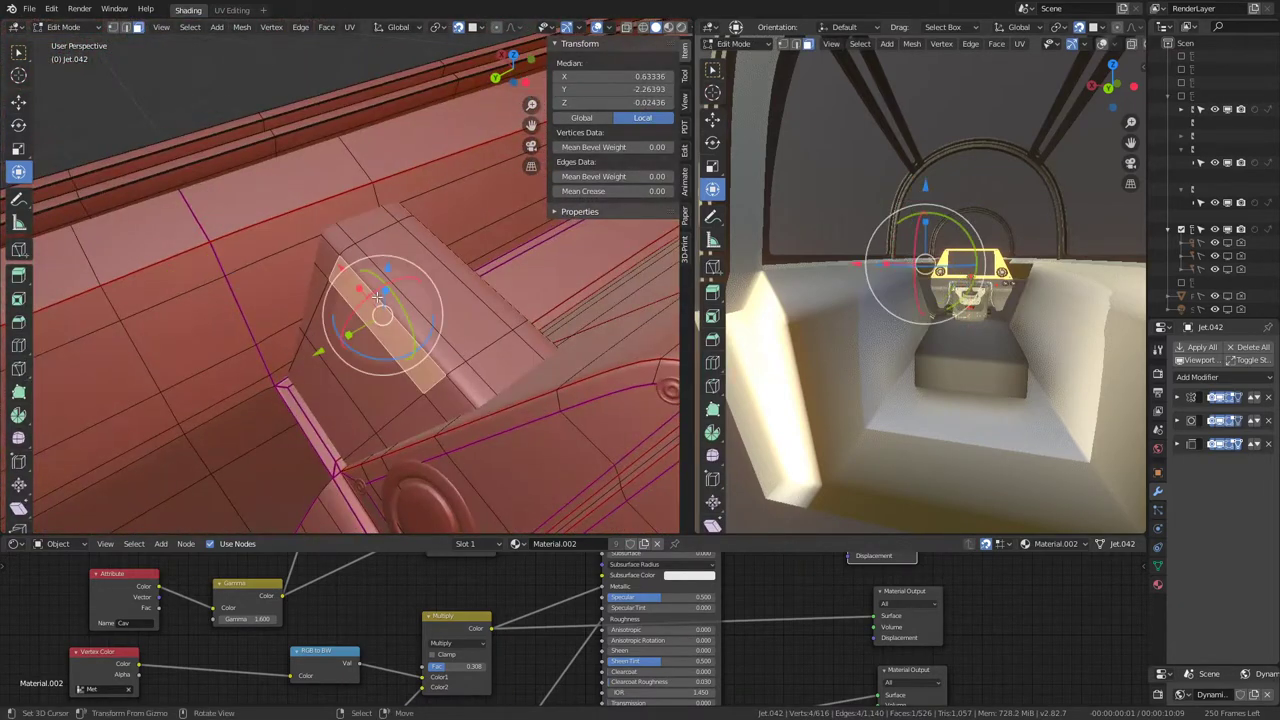
key("ctrl+l")
key("h")
mouse_move(500, 282)
middle_mouse_down()
mouse_move(234, 320)
mouse_move(229, 306)
mouse_move(183, 338)
mouse_move(503, 90)
middle_mouse_up()
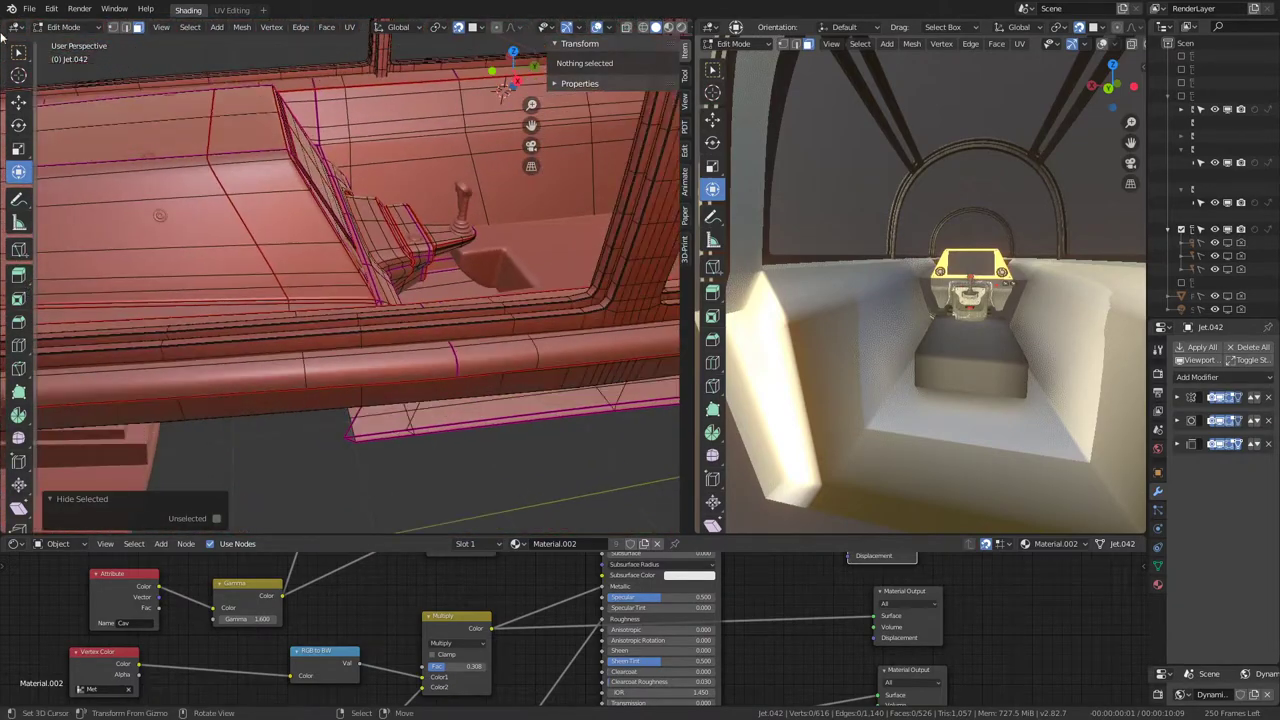
Step: Unhide the block and slide the rim edge loop at the console junction toward the corner
key("alt+h")
key("KP_Decimal")
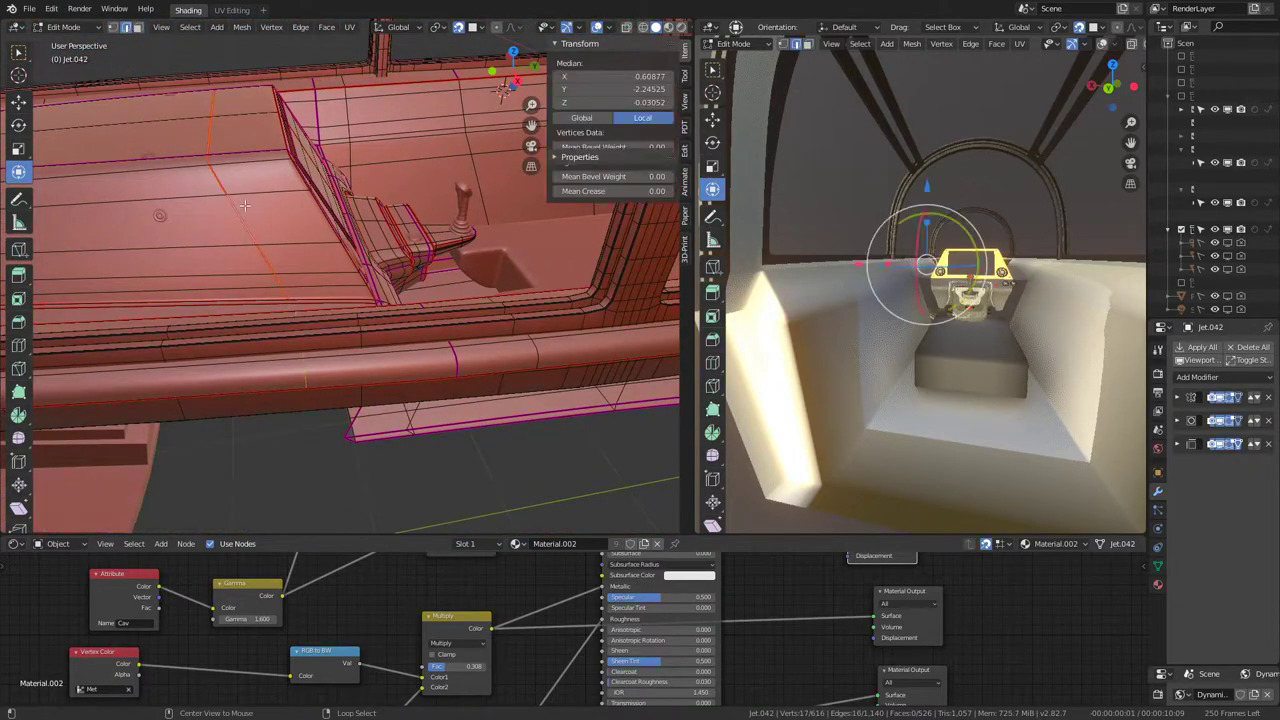
key("r")
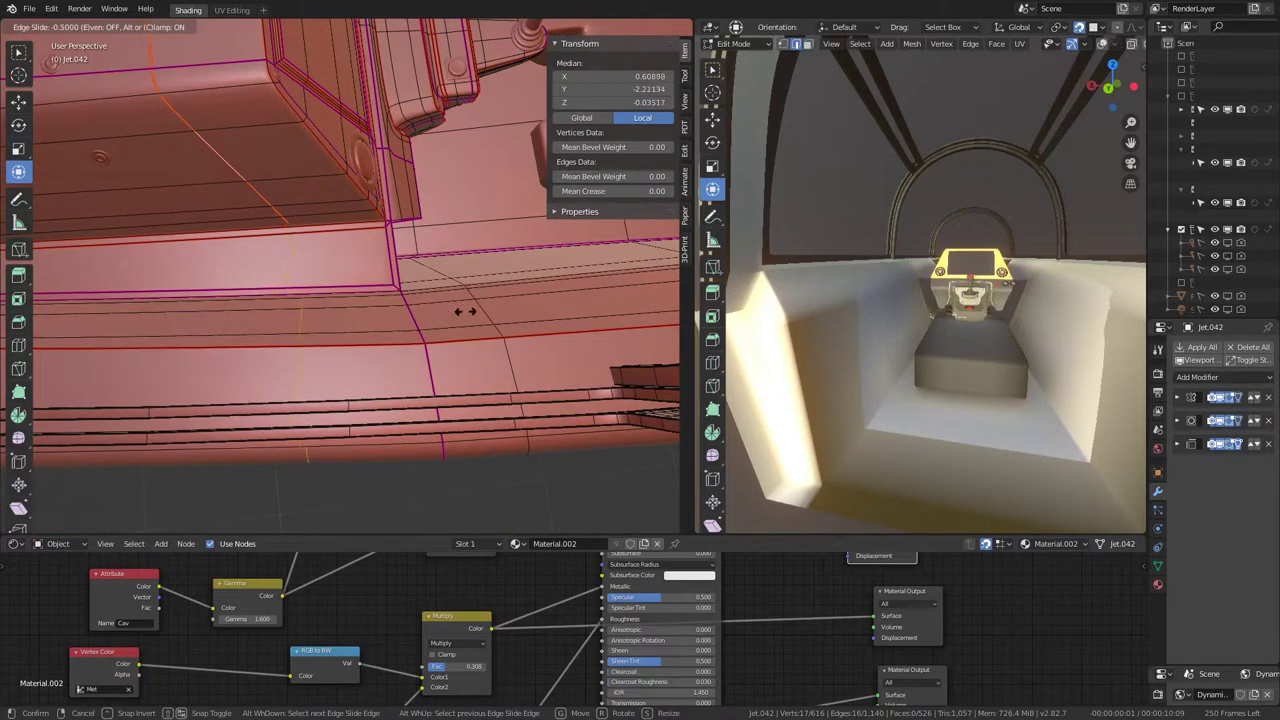
left_click(597, 296)
middle_click_drag(496, 284, 478, 257)
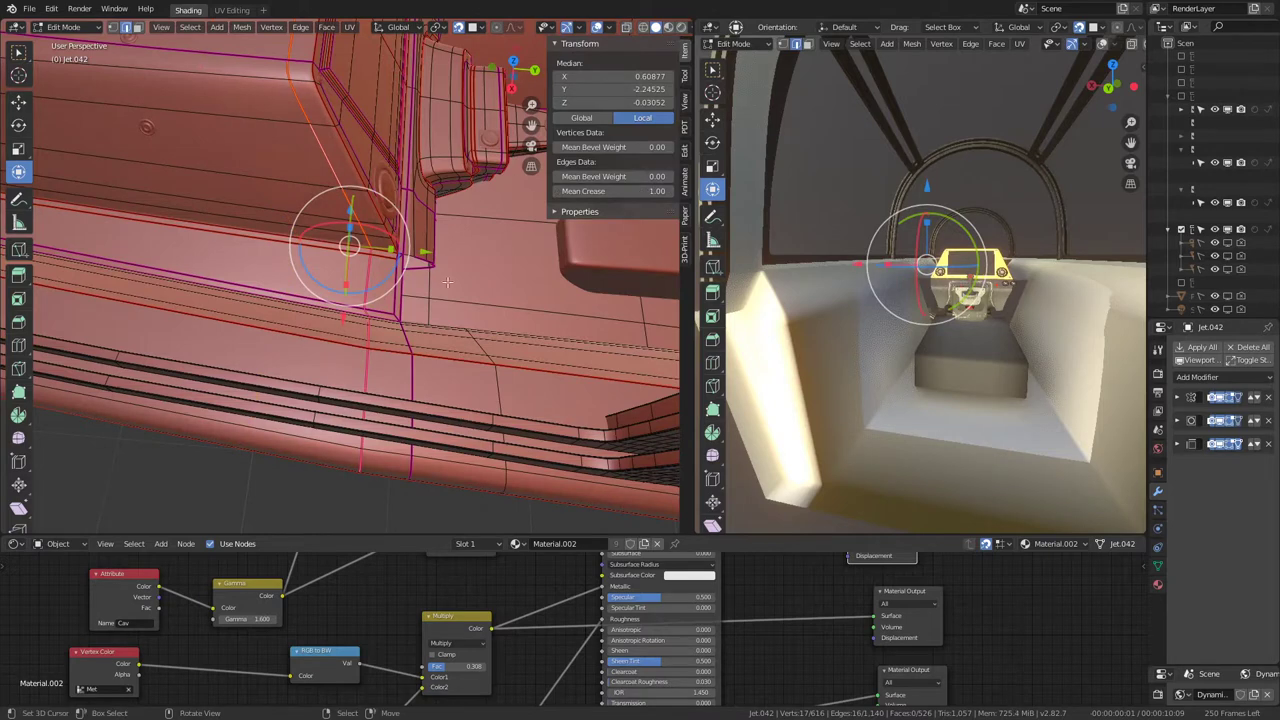
key("g")
key("g")
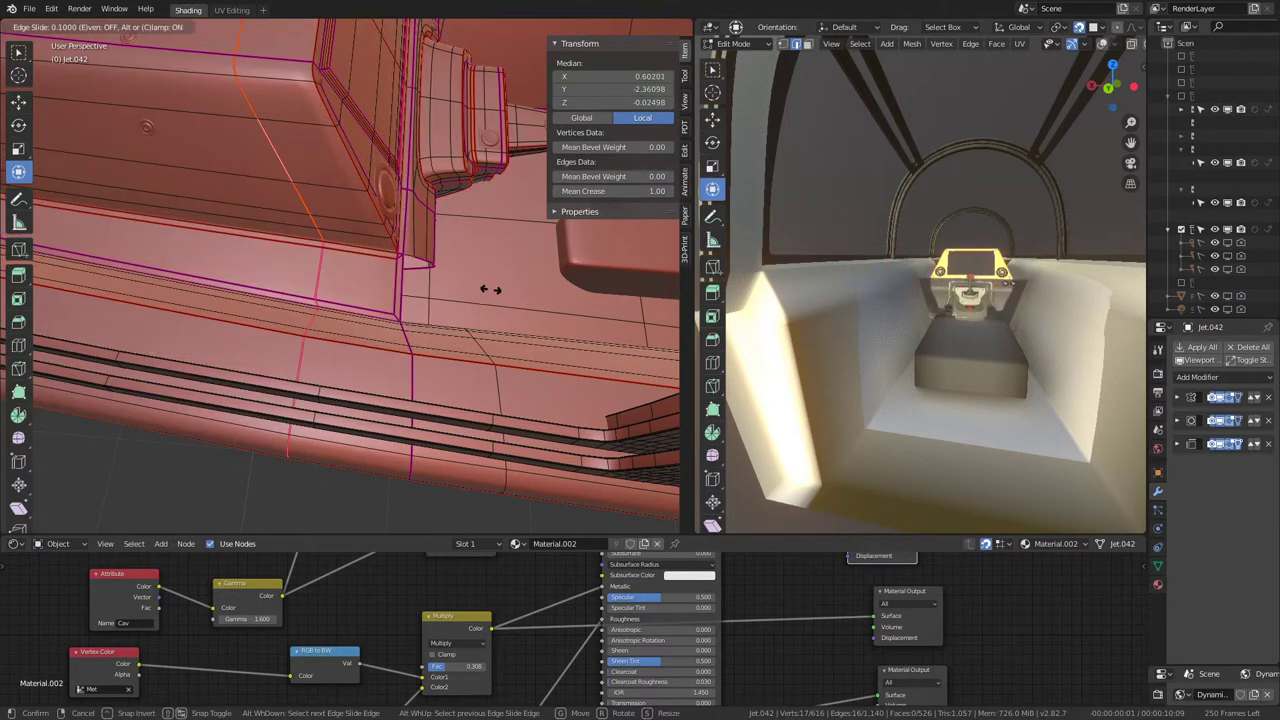
key("Escape")
Step: Slide two more rim edge loops toward the corner and preview the smoothed rim
mouse_move(497, 290)
middle_mouse_down()
mouse_move(430, 270)
mouse_move(500, 118)
middle_mouse_up()
key("g")
key("g")
left_click(390, 284)
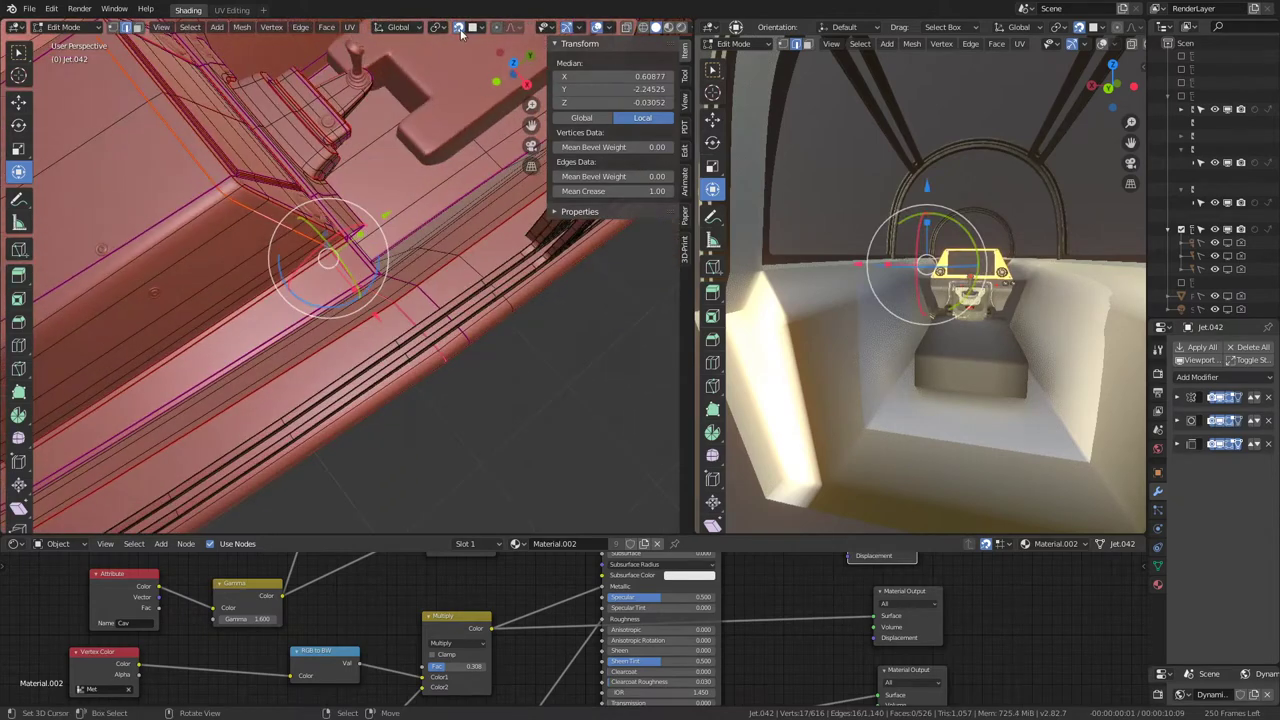
middle_click_drag(470, 300, 490, 467)
key("g")
key("g")
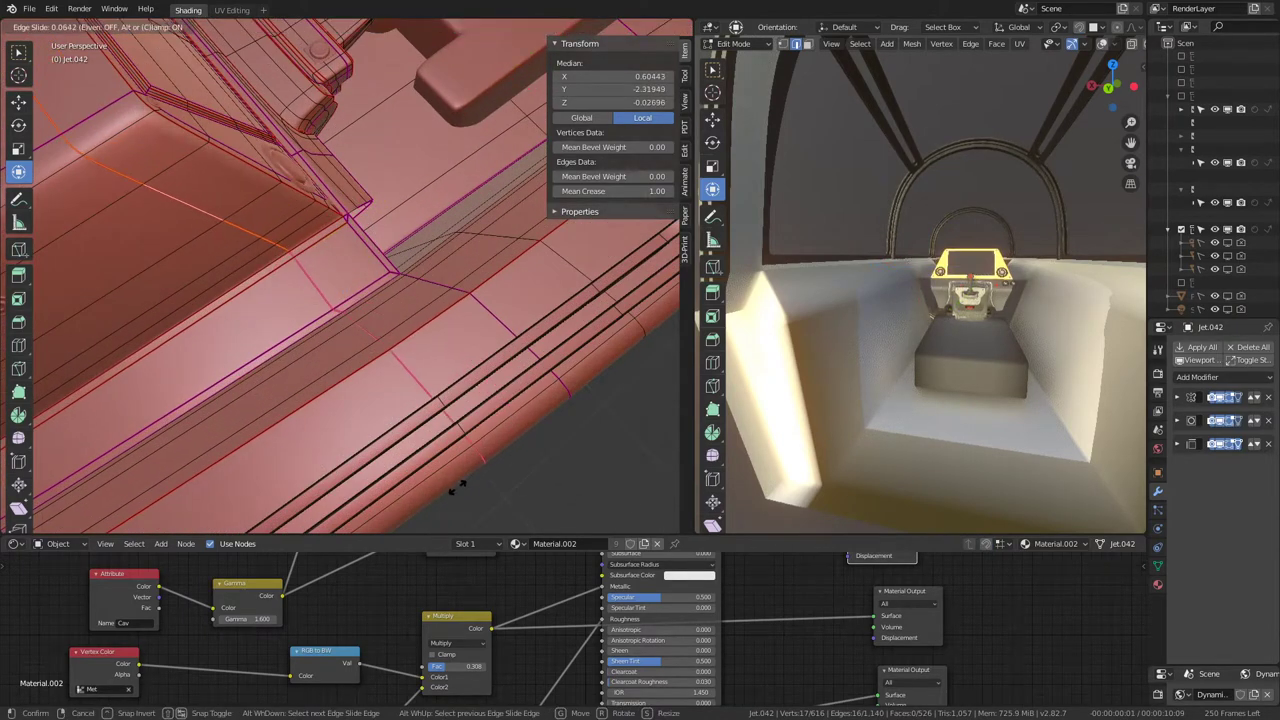
left_click(457, 487)
key("Tab")
mouse_move(378, 295)
middle_mouse_down()
mouse_move(178, 222)
mouse_move(332, 245)
mouse_move(311, 241)
mouse_move(380, 230)
mouse_move(424, 204)
mouse_move(361, 251)
middle_mouse_up()
key("Tab")
scroll(410, 215, "up", 4)
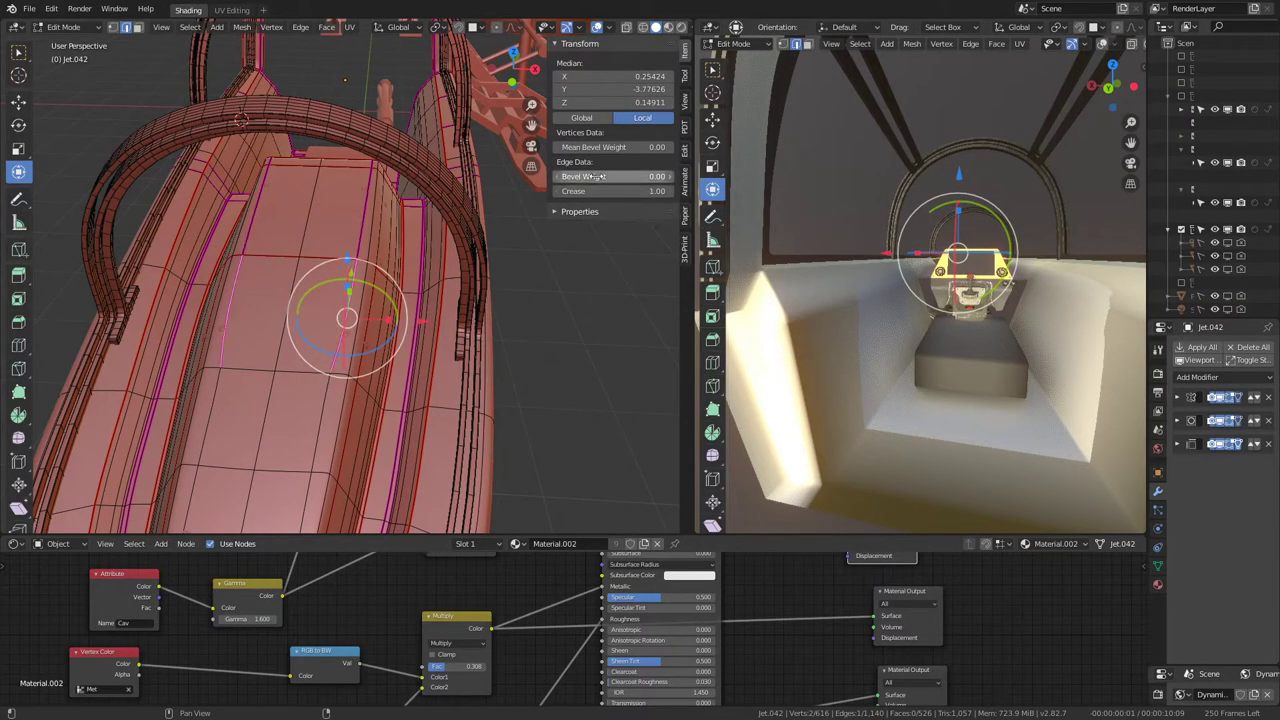
Step: Move the console-floor junction vertices 0.122 along Y and -0.103 along X, then preview
key("Tab")
mouse_move(463, 308)
middle_mouse_down()
mouse_move(274, 317)
mouse_move(214, 256)
mouse_move(220, 240)
mouse_move(343, 270)
mouse_move(313, 261)
mouse_move(360, 232)
mouse_move(466, 287)
mouse_move(289, 266)
mouse_move(309, 233)
mouse_move(212, 398)
mouse_move(369, 406)
mouse_move(354, 439)
mouse_move(332, 347)
mouse_move(389, 345)
middle_mouse_up()
key("Tab")
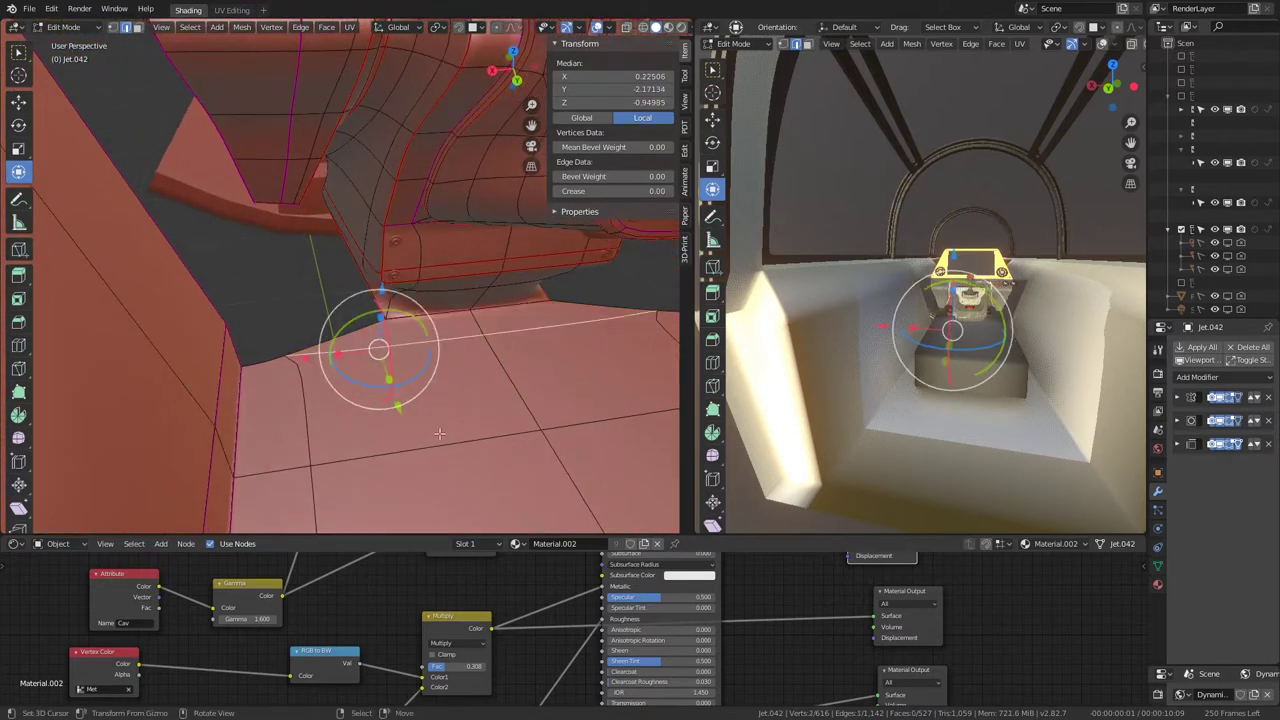
left_click_drag(400, 413, 412, 460)
middle_click_drag(412, 460, 323, 414)
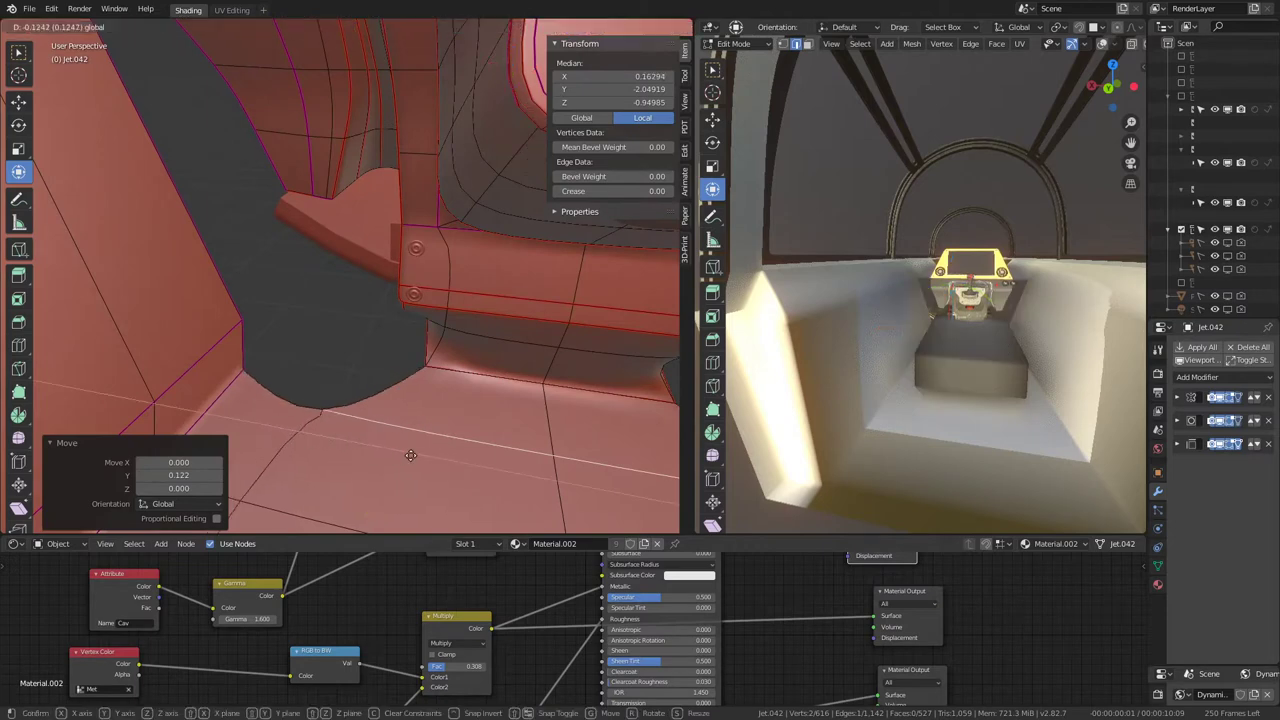
left_click(392, 456)
mouse_move(392, 456)
middle_mouse_down()
mouse_move(357, 354)
mouse_move(380, 329)
mouse_move(374, 385)
mouse_move(378, 334)
mouse_move(319, 317)
mouse_move(329, 294)
mouse_move(348, 348)
mouse_move(380, 300)
mouse_move(420, 290)
middle_mouse_up()
key("Tab")
scroll(348, 342, "down", 5)
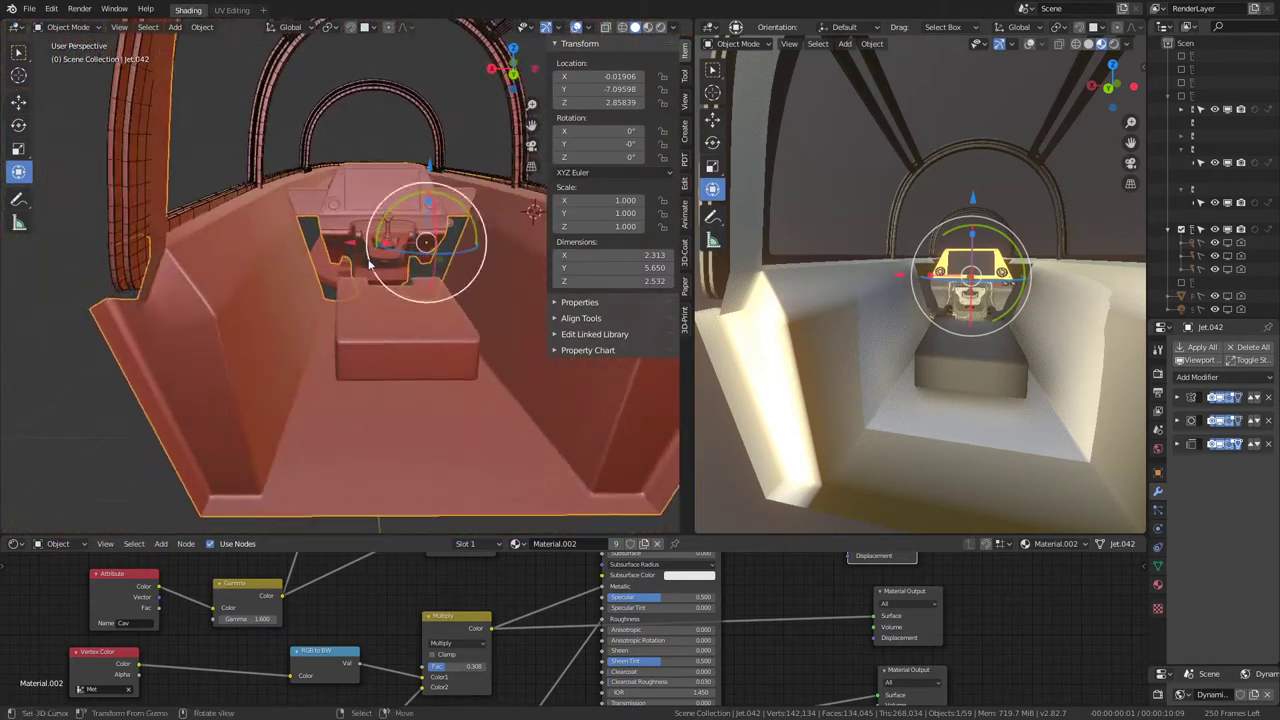
mouse_move(940, 260)
middle_mouse_down()
mouse_move(976, 202)
mouse_move(908, 254)
mouse_move(788, 268)
mouse_move(925, 293)
mouse_move(888, 250)
mouse_move(873, 262)
mouse_move(1090, 277)
mouse_move(1091, 234)
middle_mouse_up()
Step: Back in Edit Mode, slide an edge loop and a single edge on the tub's side panel
key("Tab")
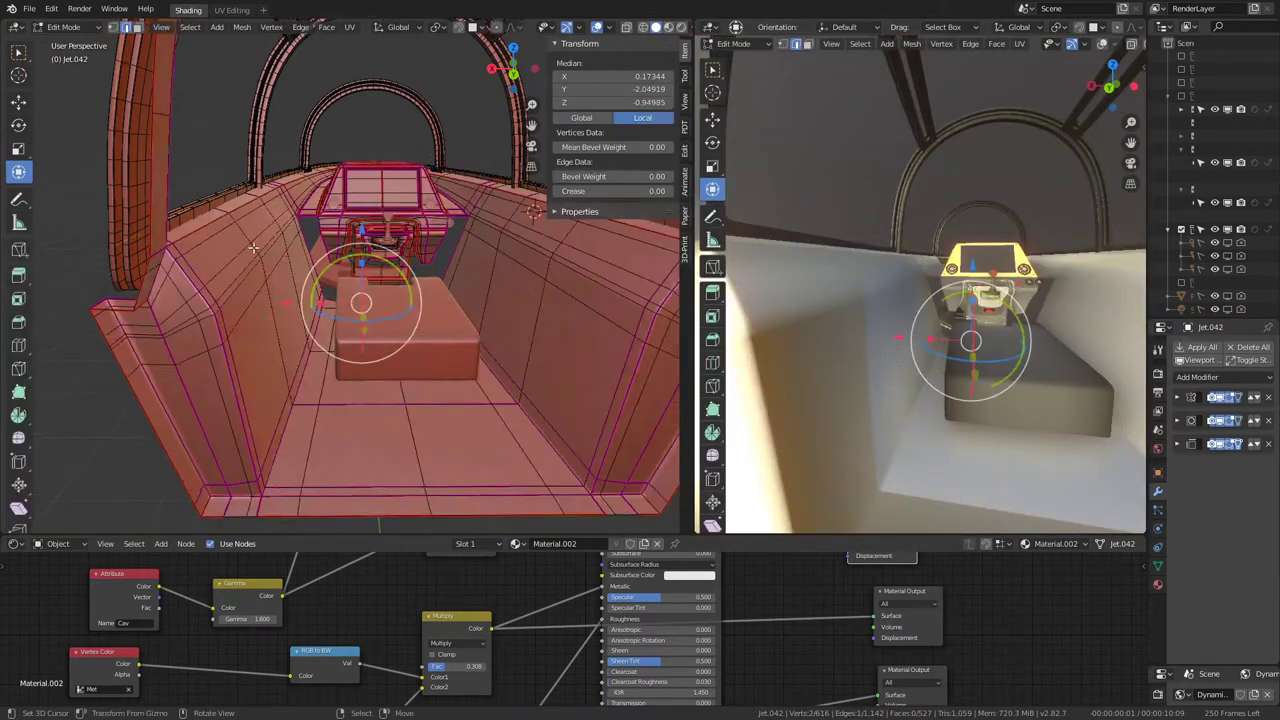
middle_click_drag(642, 307, 263, 280)
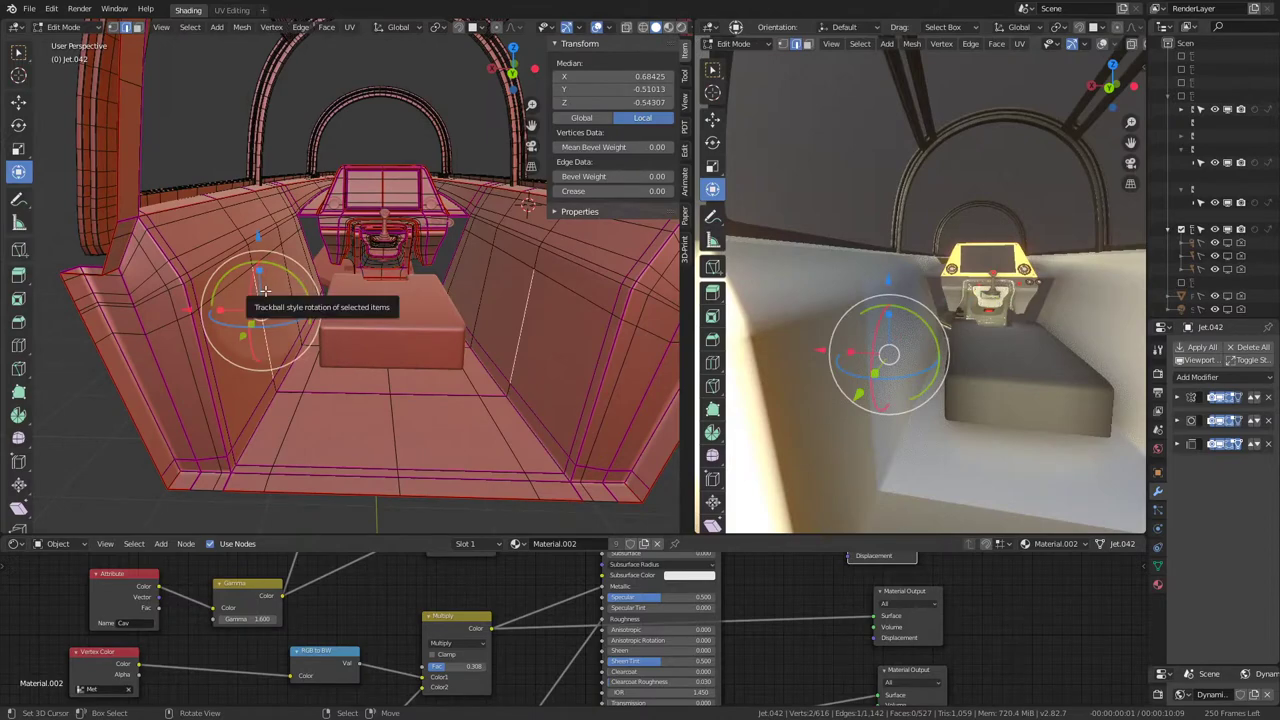
mouse_move(984, 300)
middle_mouse_down()
mouse_move(958, 308)
mouse_move(980, 288)
mouse_move(930, 254)
mouse_move(300, 280)
mouse_move(248, 264)
mouse_move(323, 349)
mouse_move(325, 310)
mouse_move(345, 290)
middle_mouse_up()
left_click(288, 336, "alt")
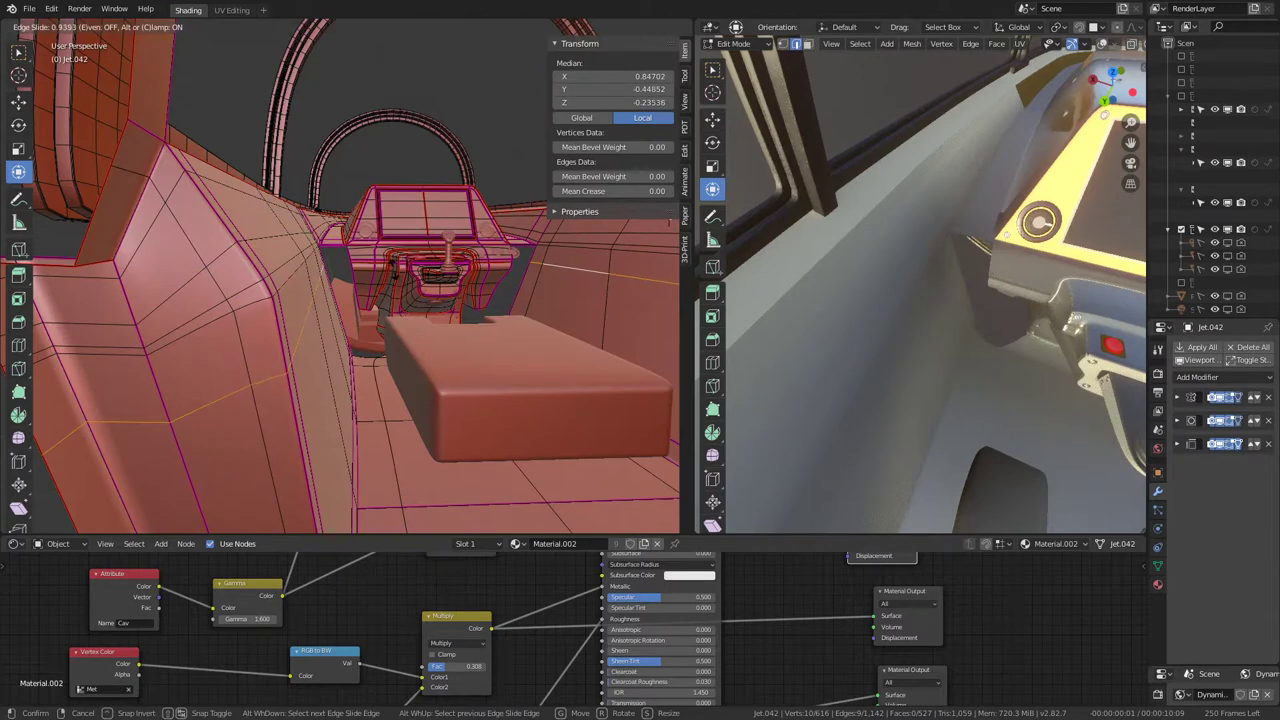
left_click(369, 375)
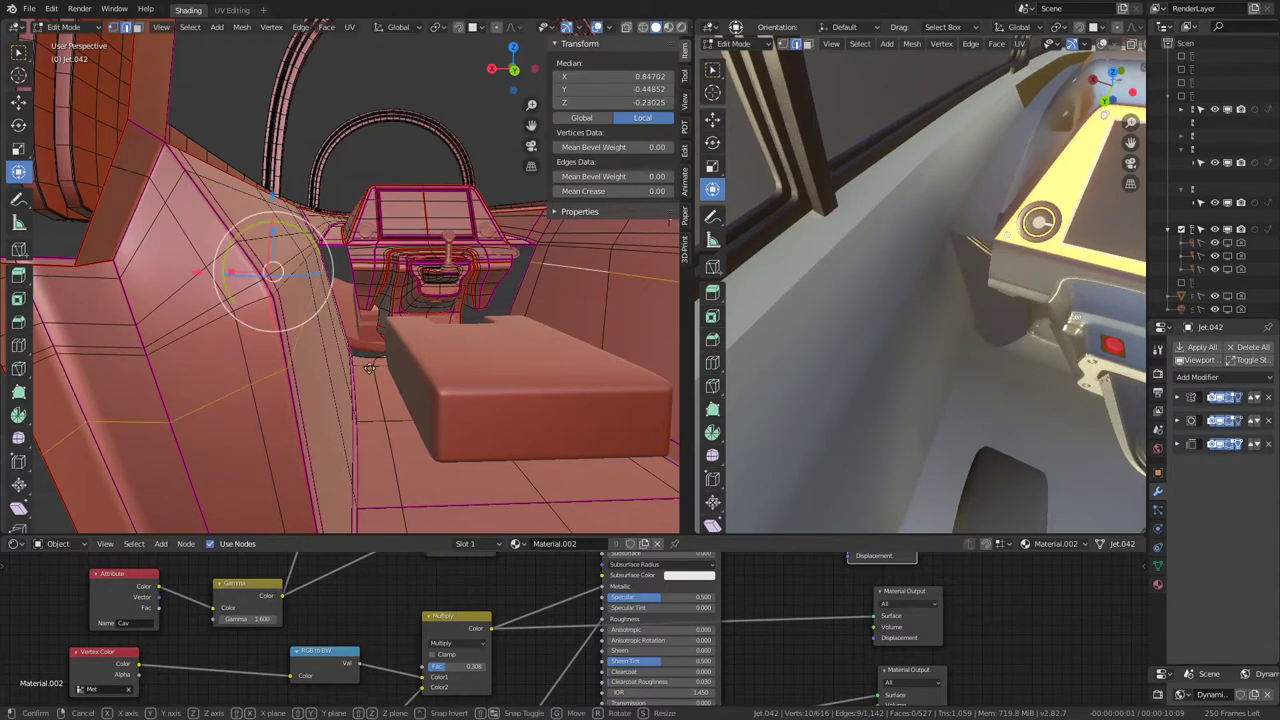
left_click(369, 368)
left_click(202, 340)
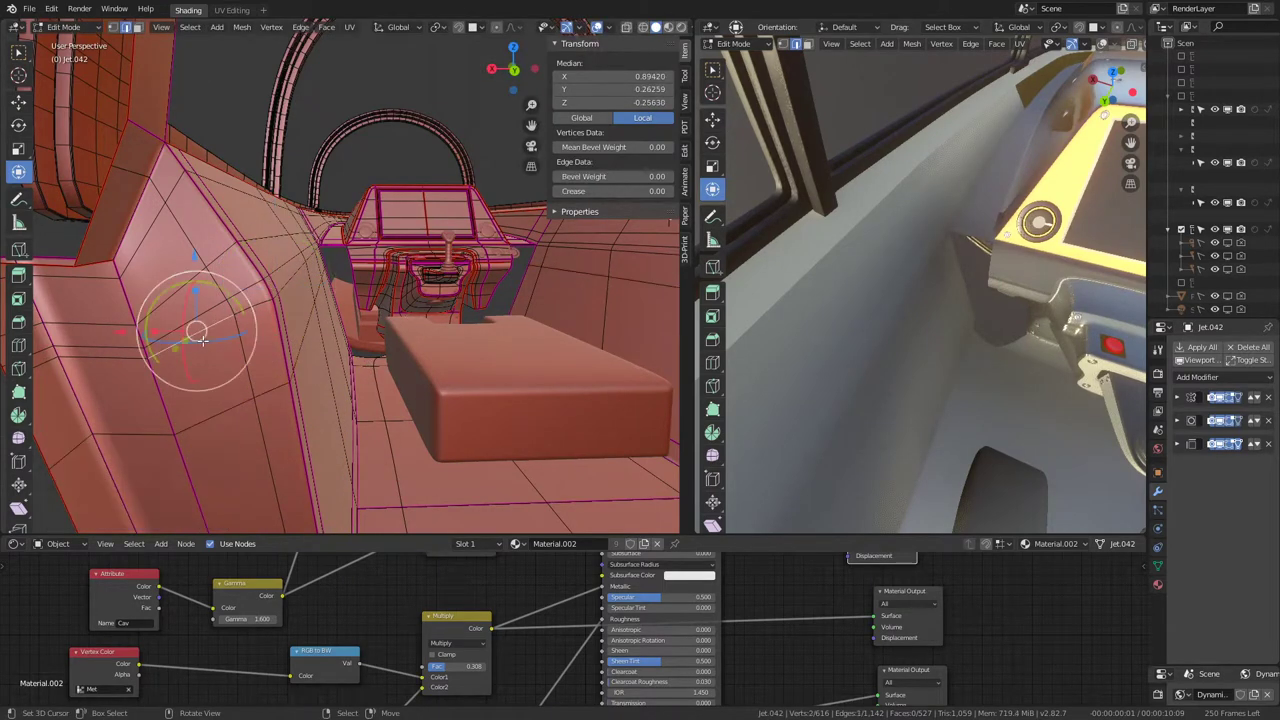
left_click(286, 357)
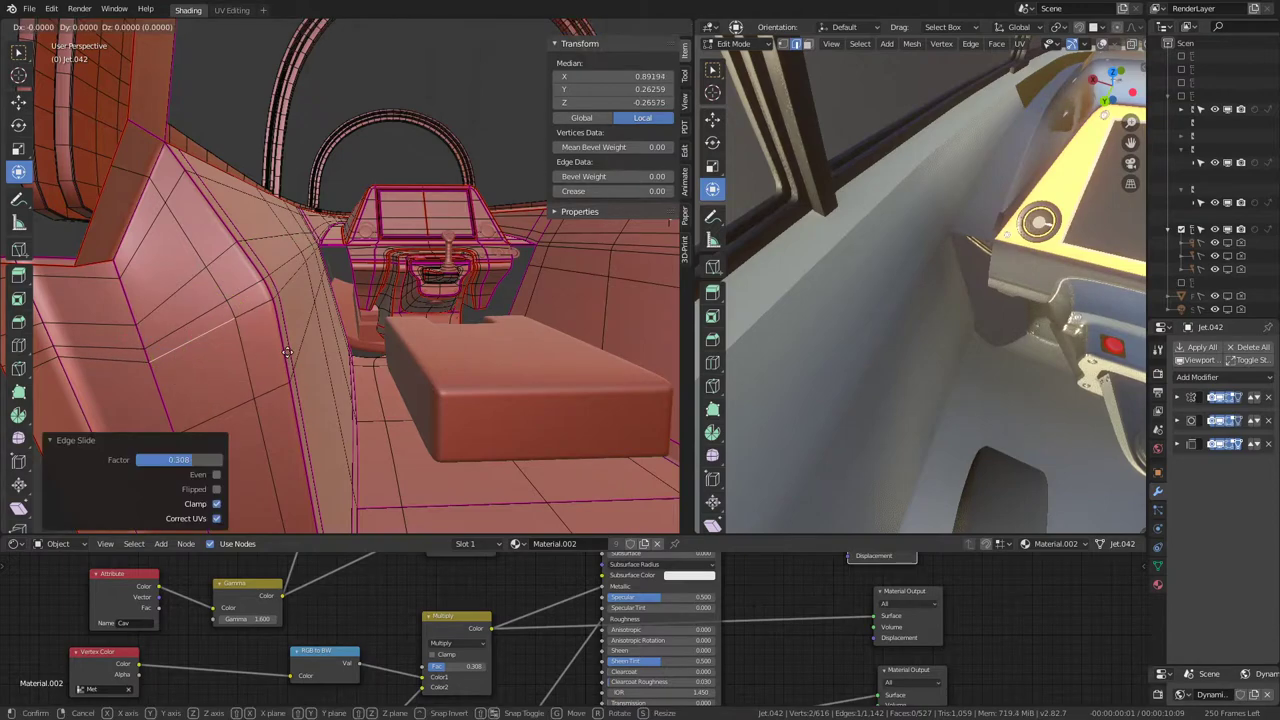
left_click(286, 357)
Step: Alt-click edge loops at the console-to-tub junction until the right one is selected
mouse_move(286, 357)
middle_mouse_down()
mouse_move(346, 363)
mouse_move(346, 256)
middle_mouse_up()
left_click(346, 300, "alt")
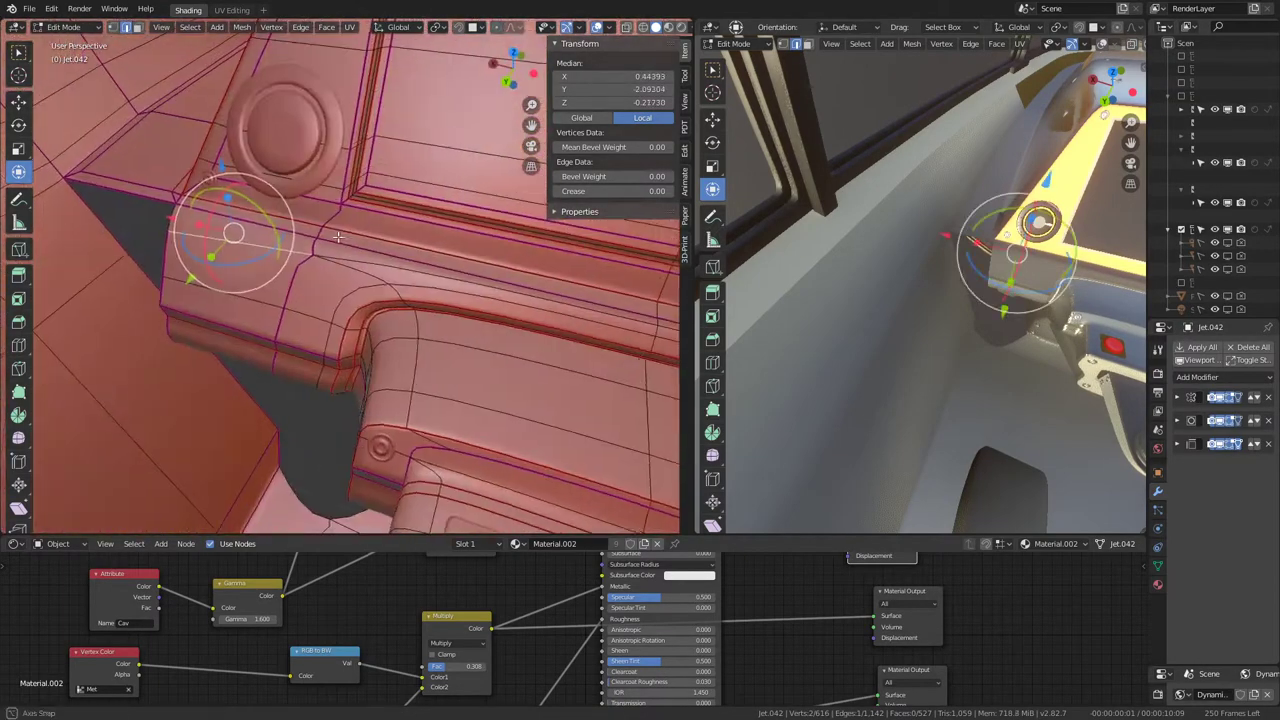
left_click(346, 256, "alt")
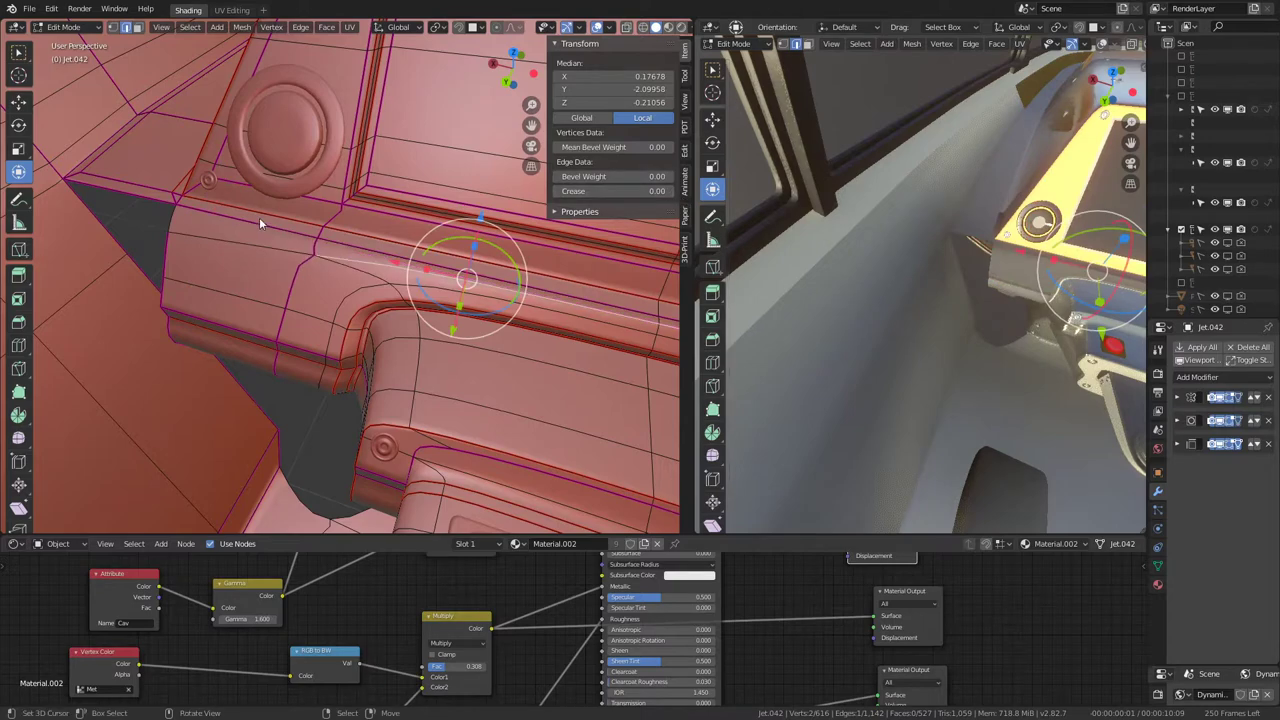
middle_click_drag(259, 222, 286, 206)
Step: Maximize the 3D viewport and preview the smoothed console junction in Object Mode
key("ctrl+space")
middle_click_drag(600, 360, 651, 388)
key("q")
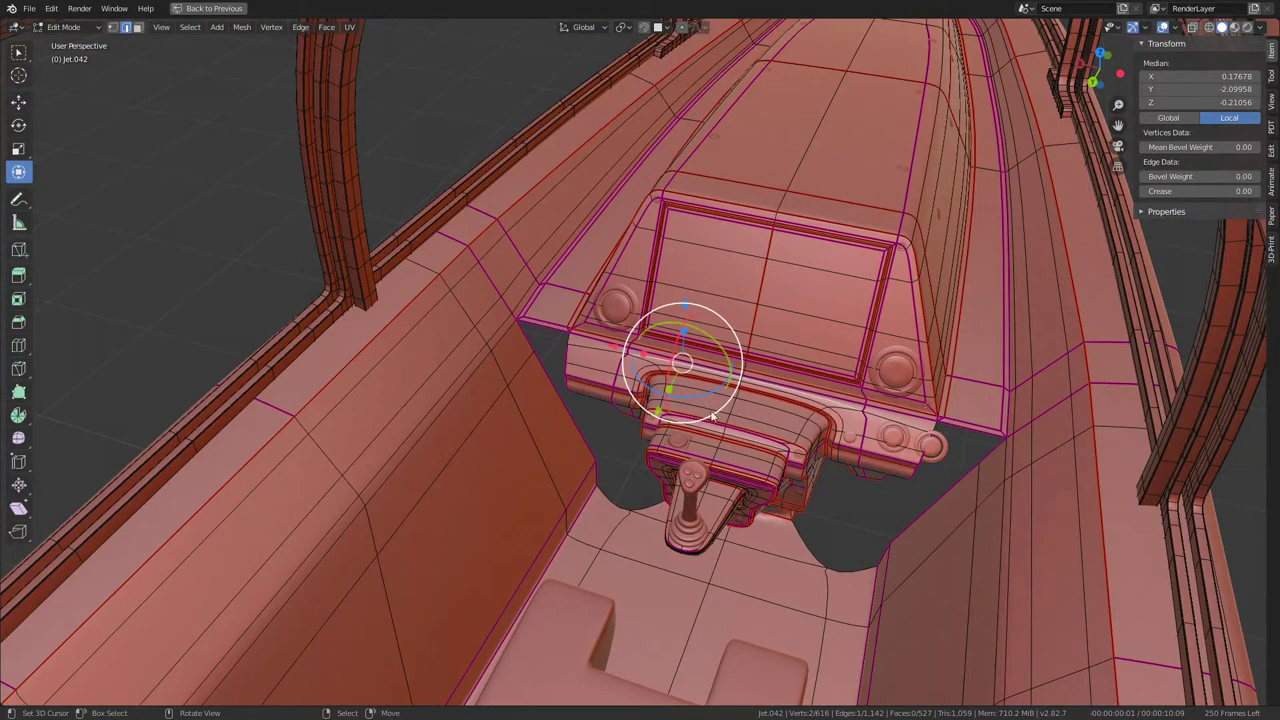
key("Tab")
middle_click_drag(713, 415, 712, 272)
scroll(651, 216, "up", 3)
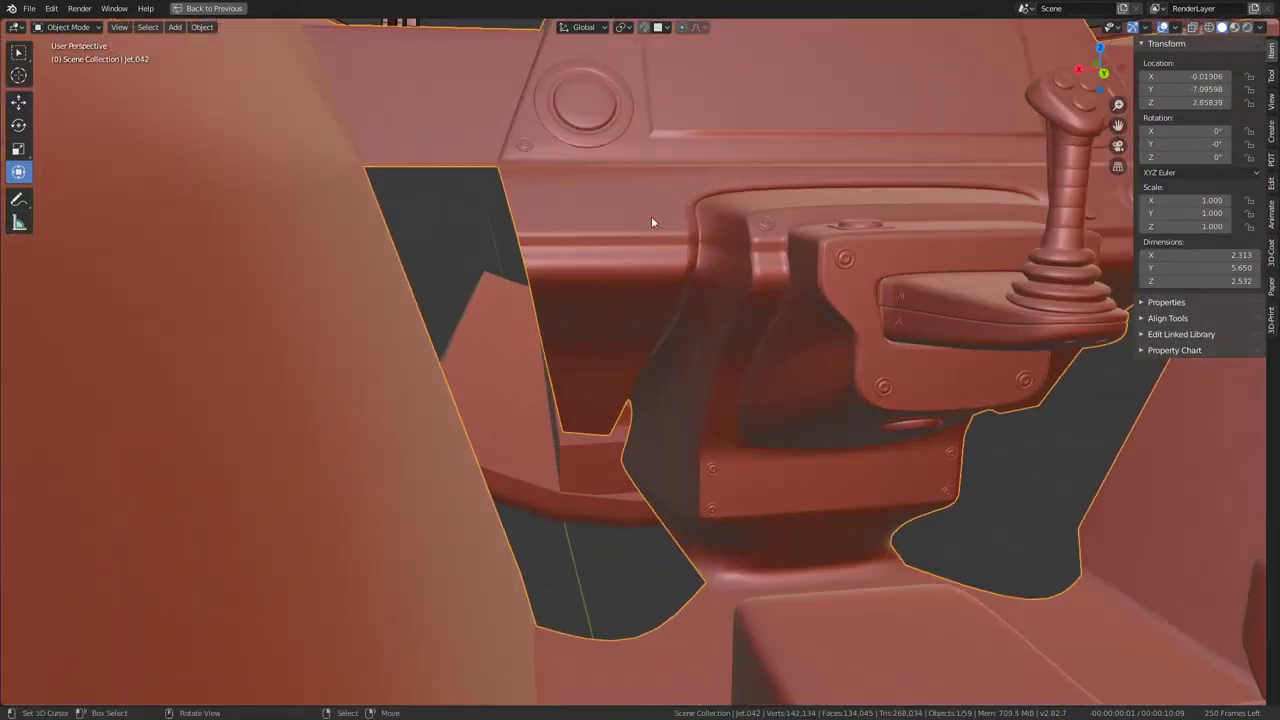
mouse_move(651, 222)
middle_mouse_down()
mouse_move(623, 283)
mouse_move(646, 217)
mouse_move(712, 295)
middle_mouse_up()
Step: Toggle between Edit and Object Mode again, zooming out to a front view of the cockpit
key("Tab")
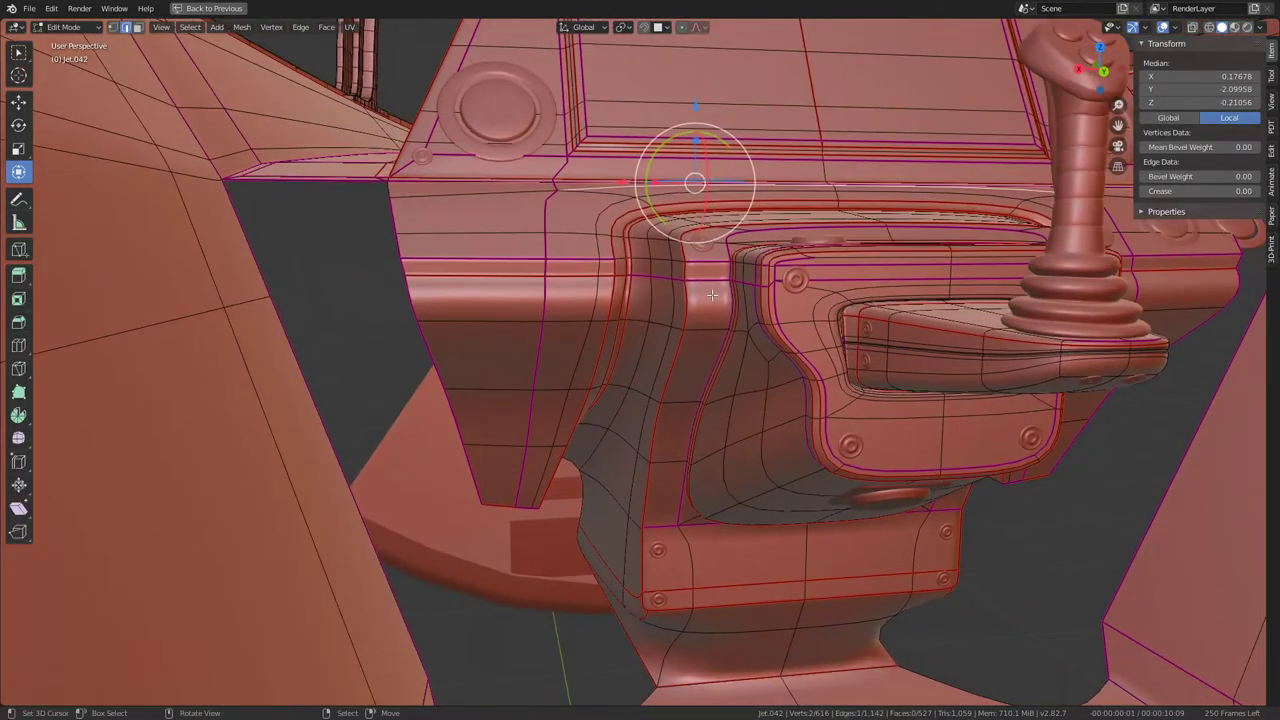
scroll(712, 295, "down", 3)
key("Tab")
scroll(690, 302, "down", 2)
scroll(687, 309, "down", 2)
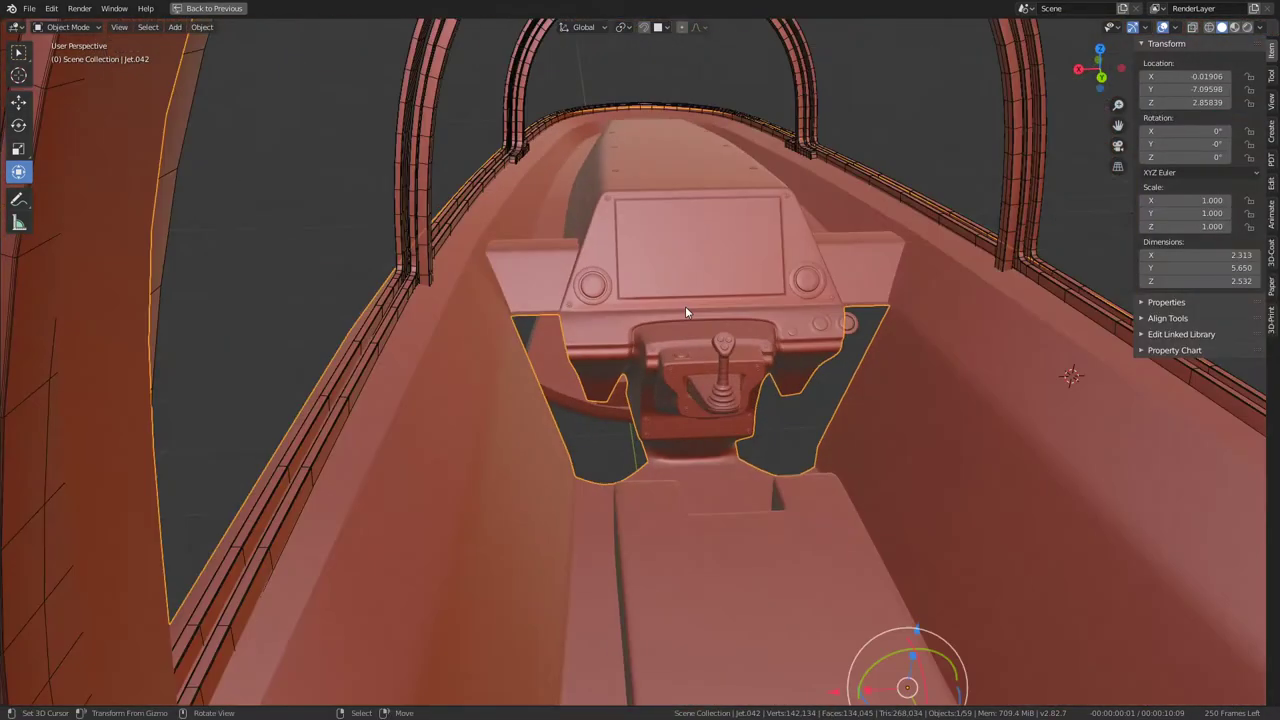
scroll(685, 313, "down", 5)
middle_click_drag(635, 289, 652, 258)
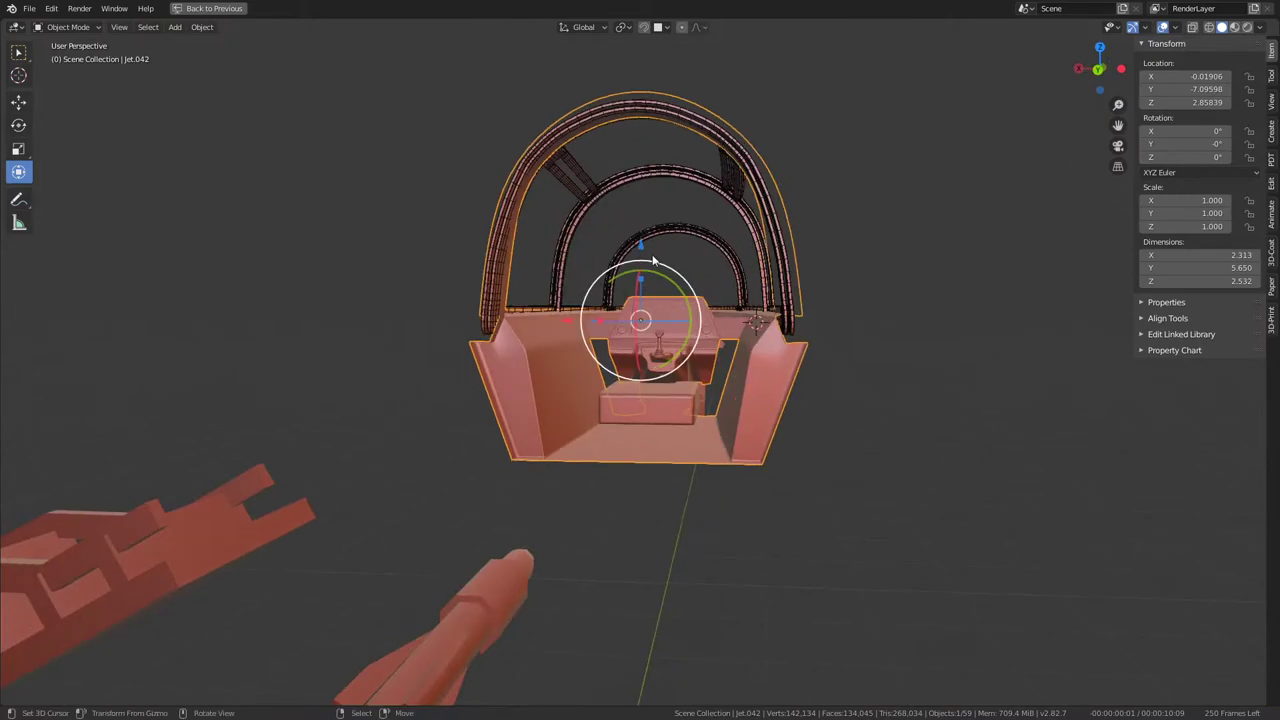
scroll(652, 258, "up", 5)
Step: Return to Edit Mode and get a close side view of the console
key("Tab")
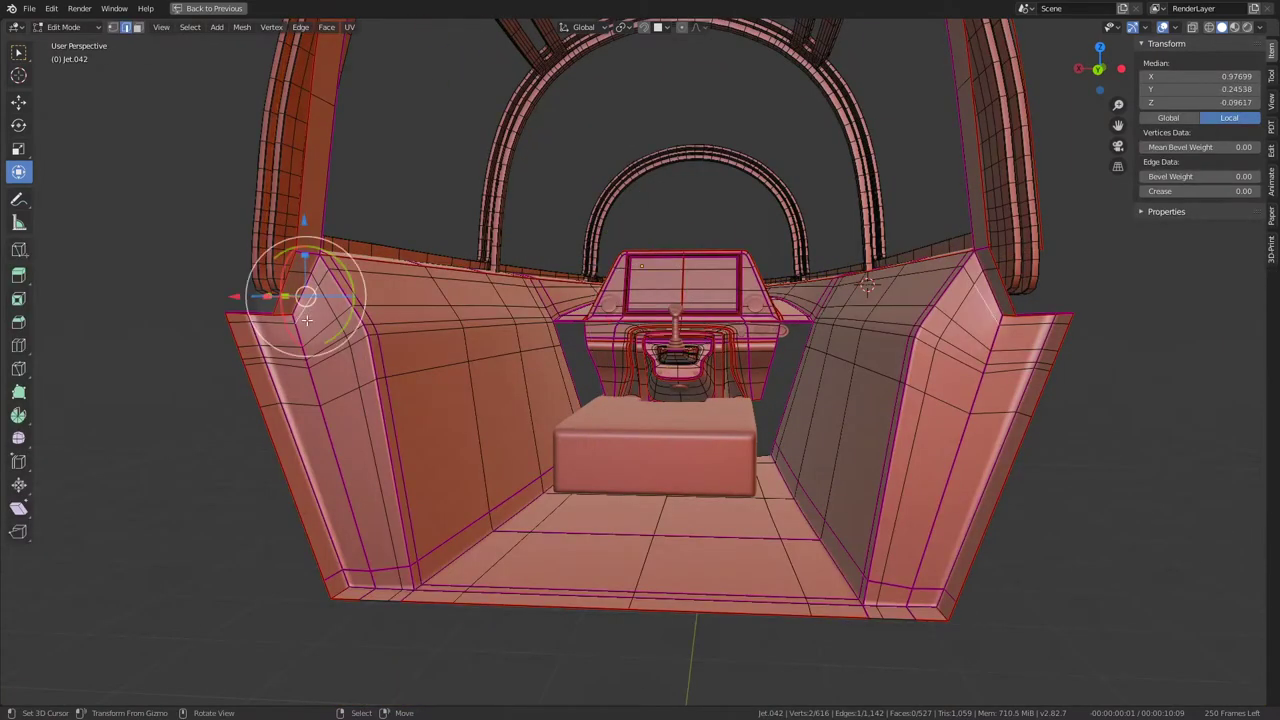
middle_click_drag(357, 323, 367, 310)
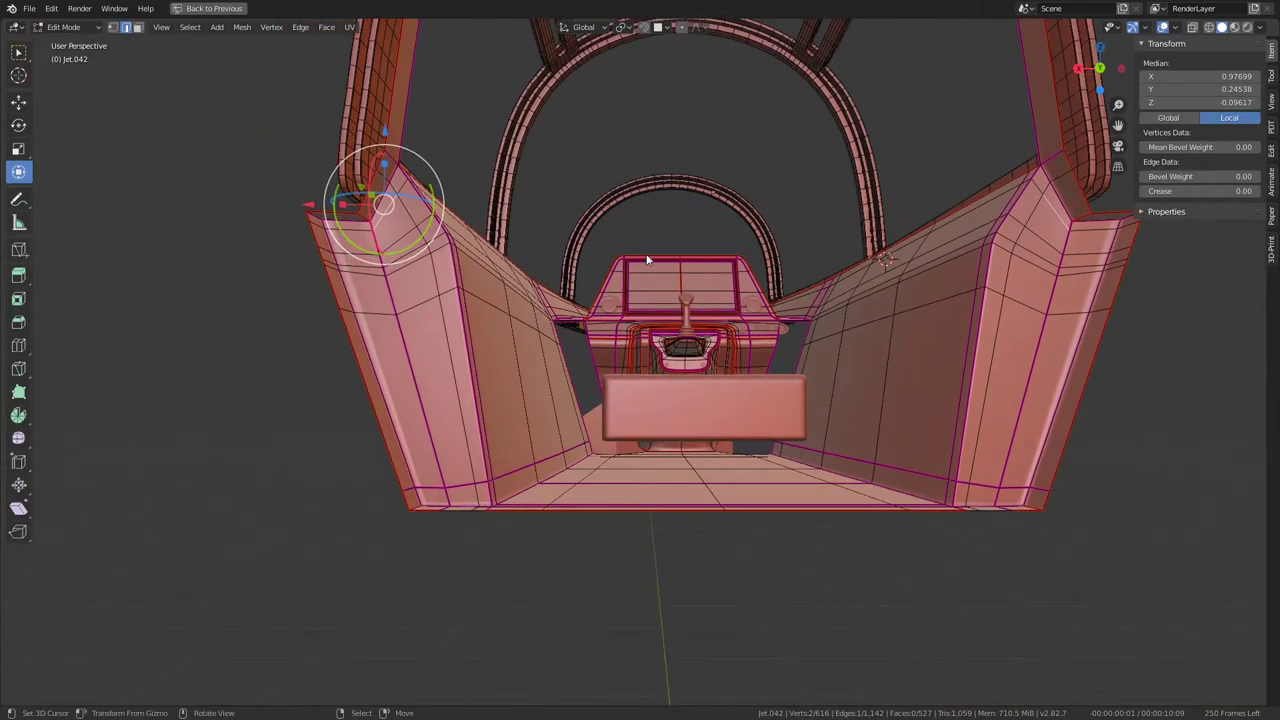
scroll(646, 257, "up", 5)
middle_click_drag(646, 257, 646, 351)
scroll(632, 537, "up", 2)
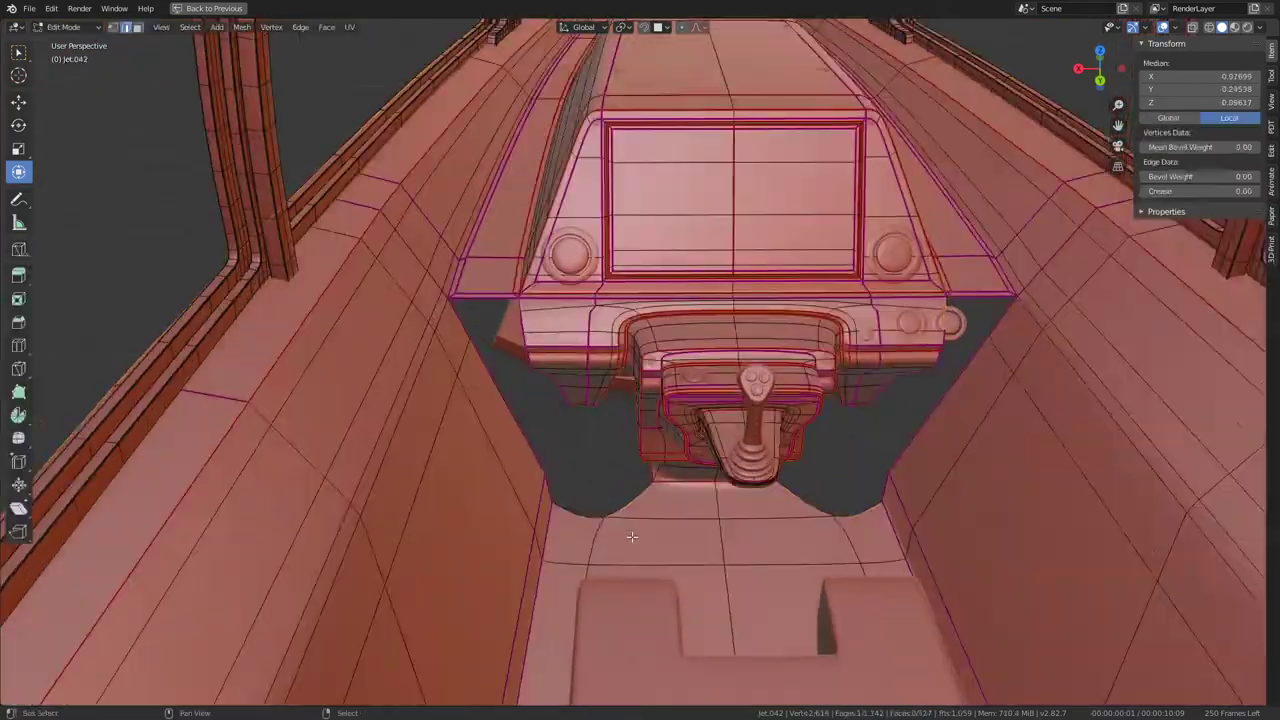
scroll(632, 537, "up", 3)
mouse_move(632, 403)
middle_mouse_down()
mouse_move(257, 271)
mouse_move(249, 334)
mouse_move(304, 367)
mouse_move(491, 322)
middle_mouse_up()
Step: Select short edge loops at the console junction, trying and cancelling a slide
left_click(623, 398, "alt+shift")
mouse_move(623, 398)
middle_mouse_down()
mouse_move(643, 343)
mouse_move(400, 371)
mouse_move(1220, 237)
middle_mouse_up()
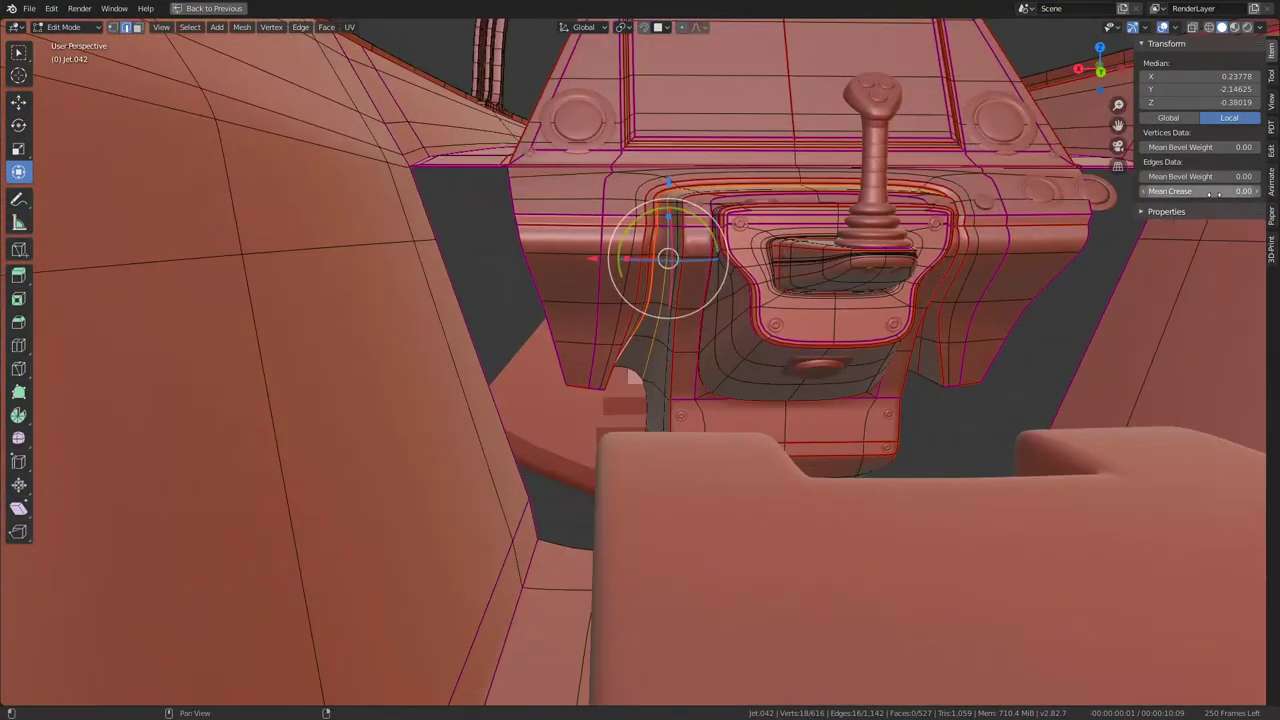
mouse_move(1098, 249)
middle_mouse_down()
mouse_move(786, 305)
mouse_move(747, 293)
mouse_move(660, 346)
mouse_move(652, 304)
mouse_move(679, 369)
middle_mouse_up()
left_click(679, 369, "alt")
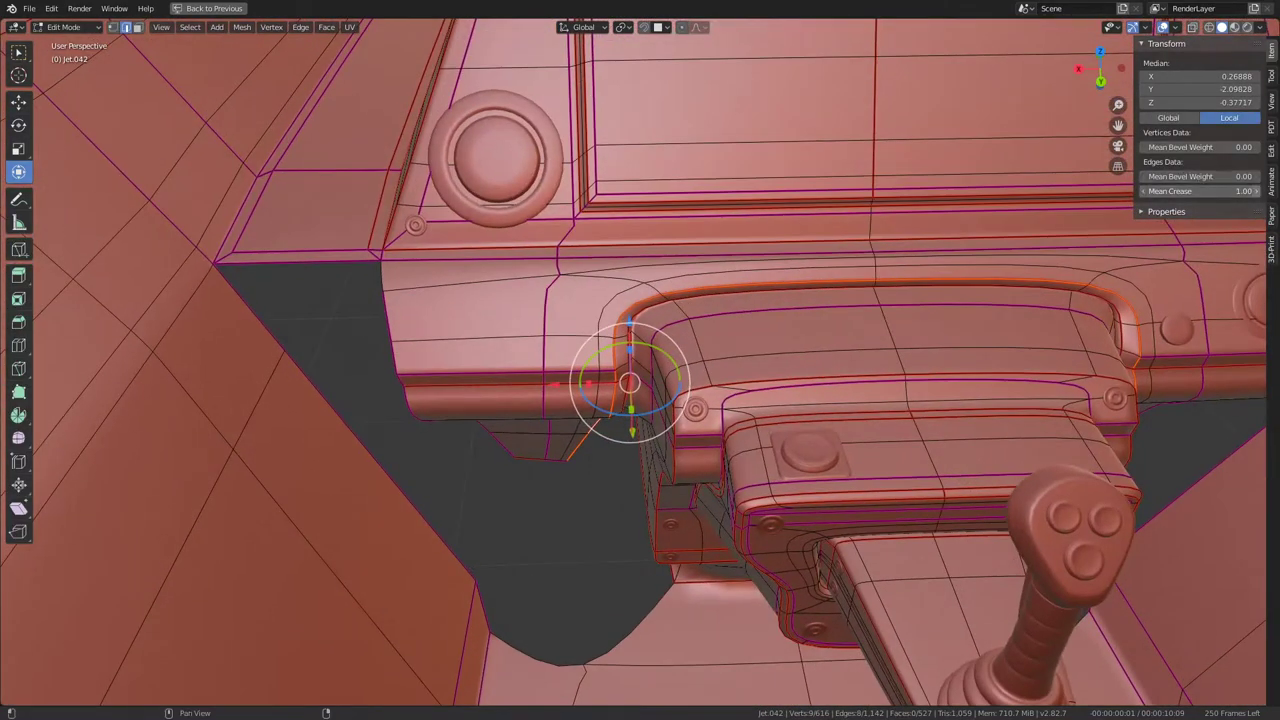
mouse_move(801, 298)
middle_mouse_down()
mouse_move(623, 343)
mouse_move(609, 286)
mouse_move(624, 310)
mouse_move(600, 345)
mouse_move(614, 366)
middle_mouse_up()
scroll(662, 376, "up", 3)
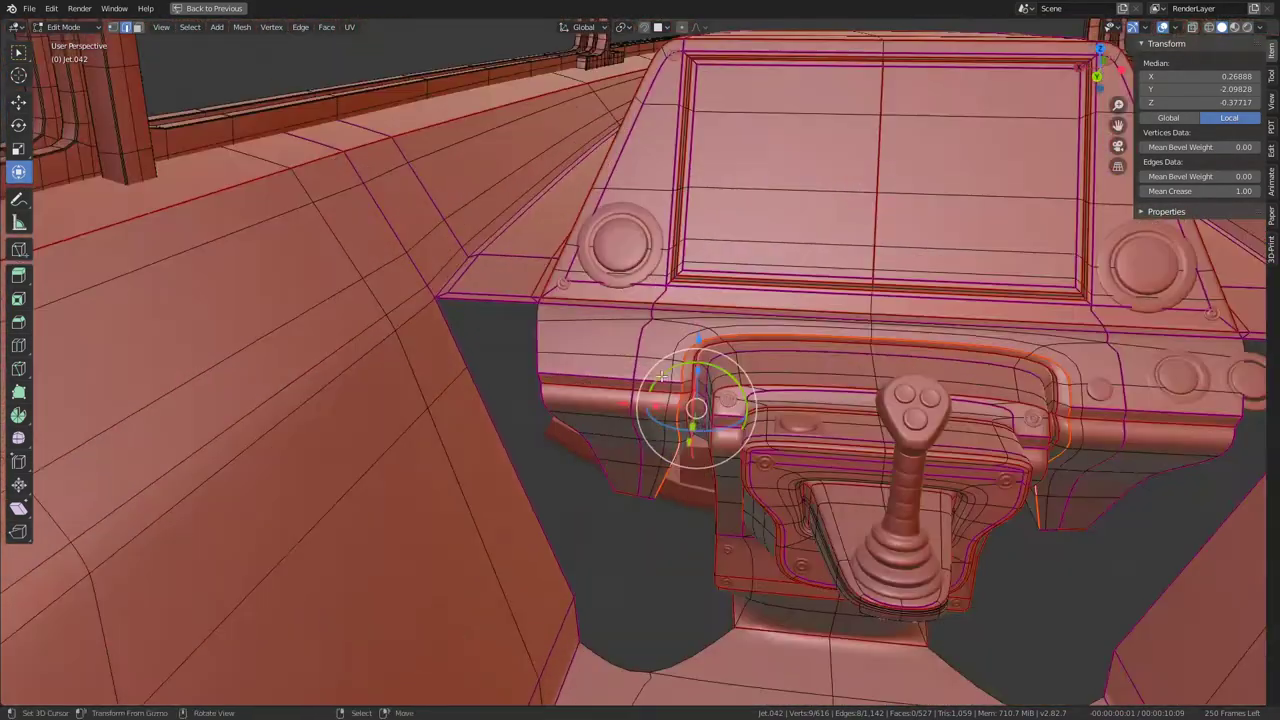
scroll(643, 335, "up", 2)
key("g")
key("g")
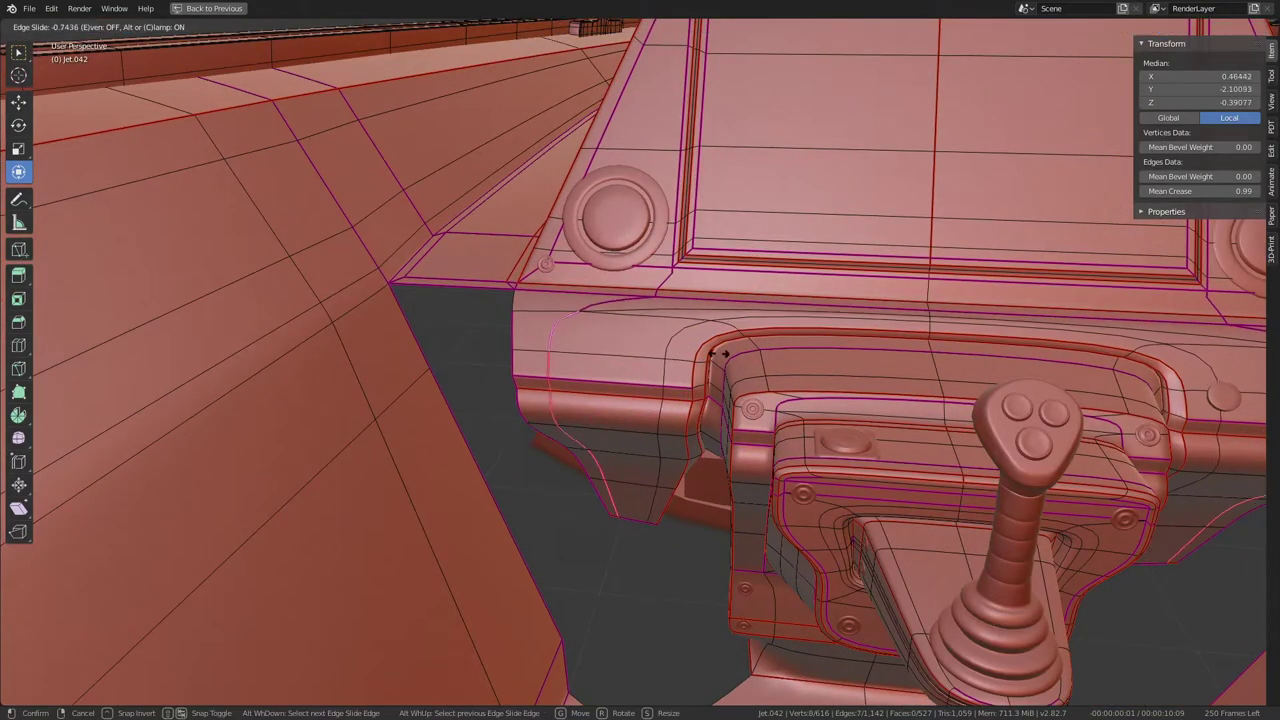
right_click(718, 351)
middle_click_drag(718, 351, 795, 323)
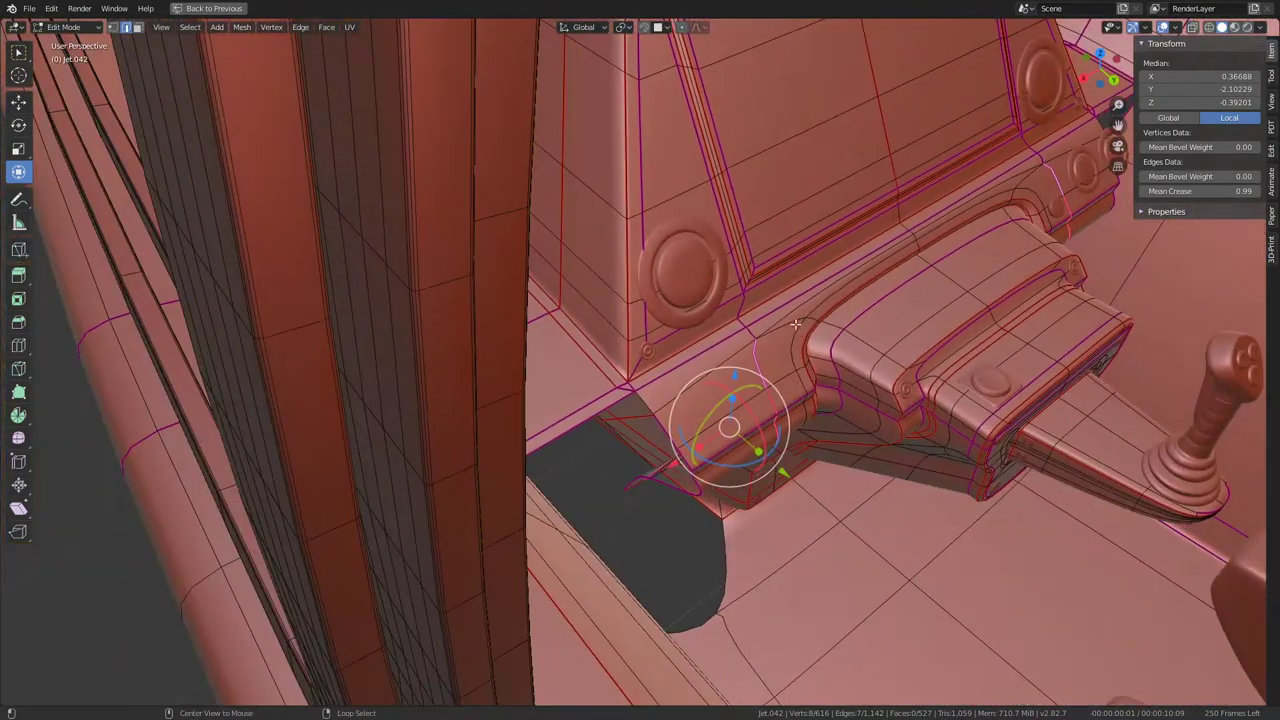
Step: Flatten the selected junction edges to zero height by scaling them along Z
key("s")
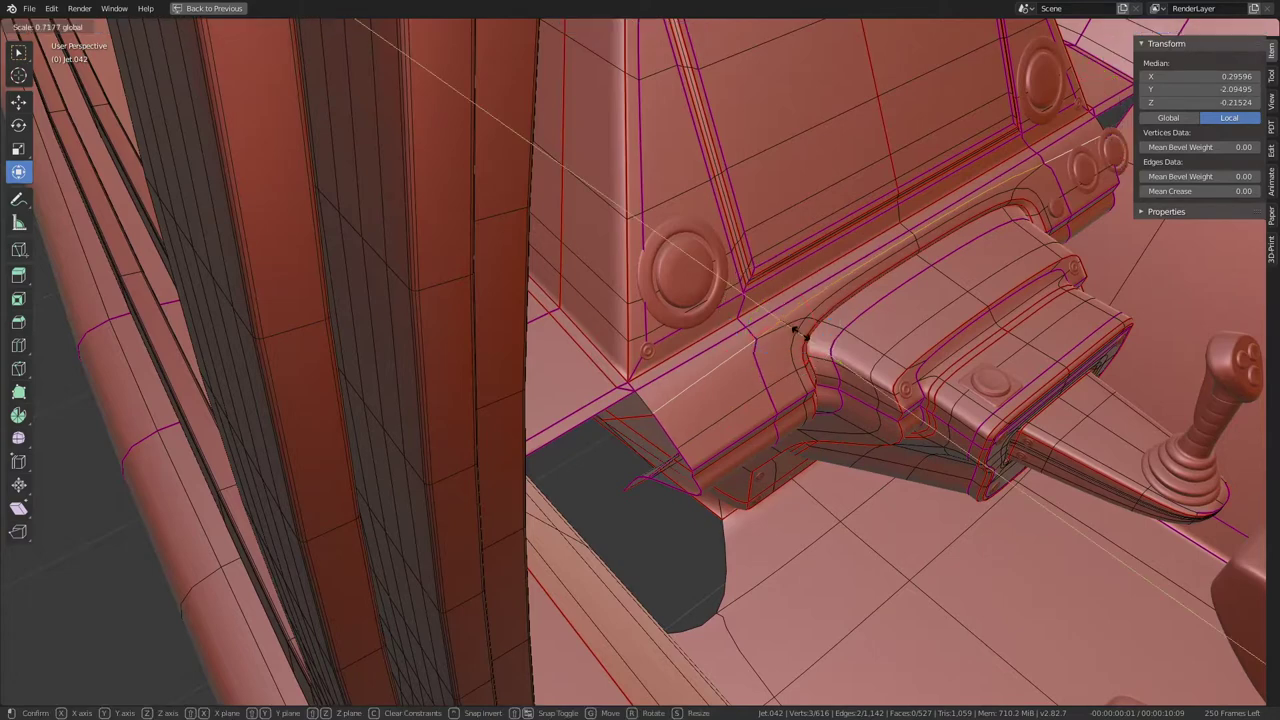
key("Return")
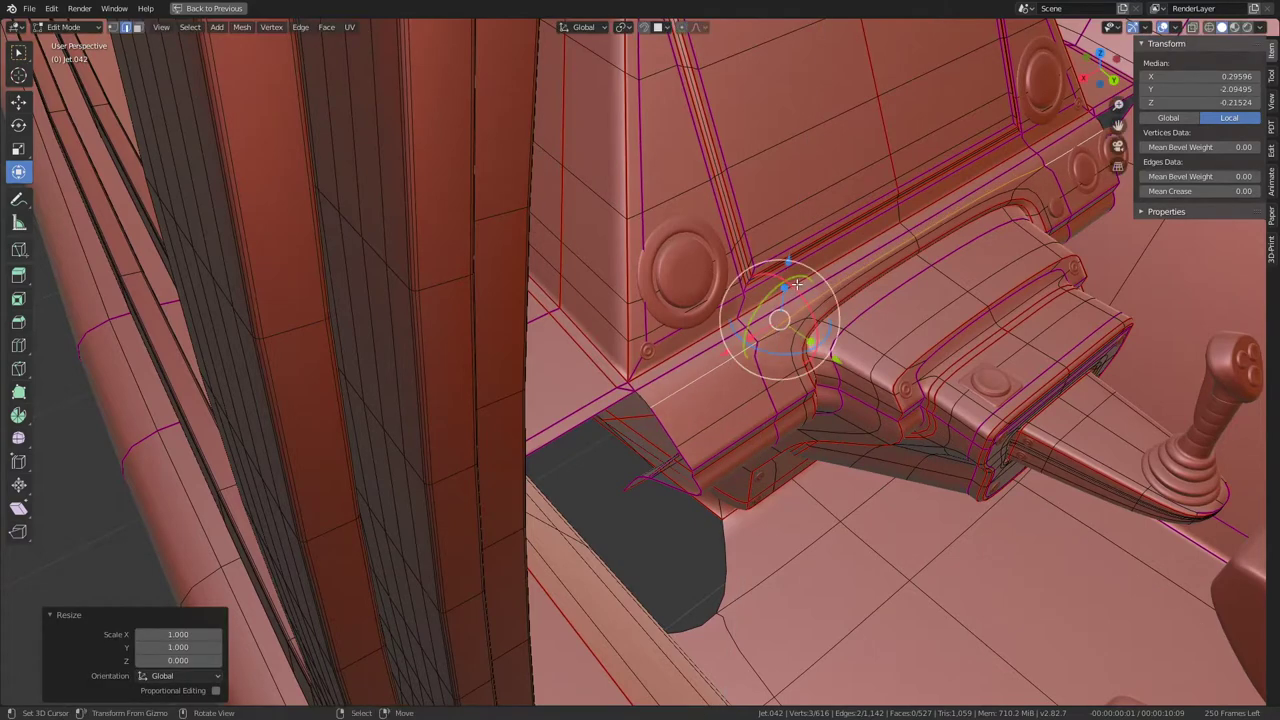
middle_click_drag(797, 285, 815, 230)
scroll(834, 173, "up", 3)
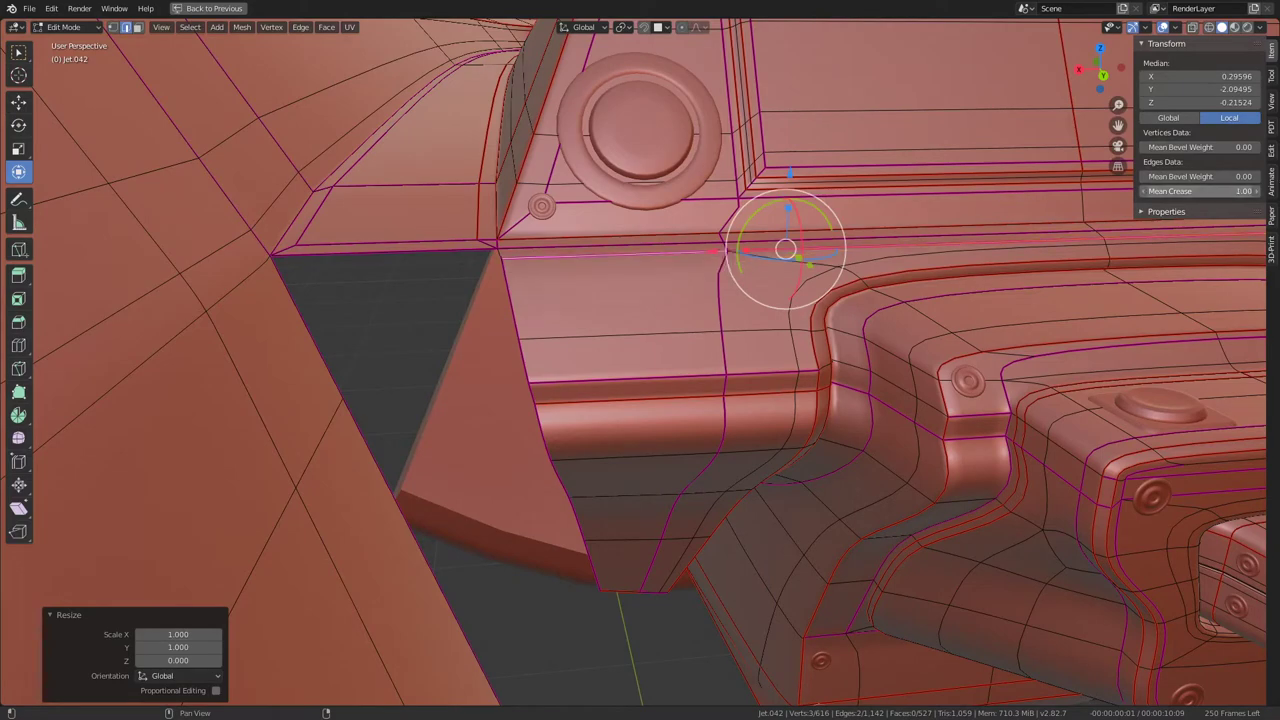
scroll(785, 249, "up", 1)
mouse_move(826, 217)
middle_mouse_down()
mouse_move(800, 323)
mouse_move(886, 266)
middle_mouse_up()
scroll(886, 266, "up", 5)
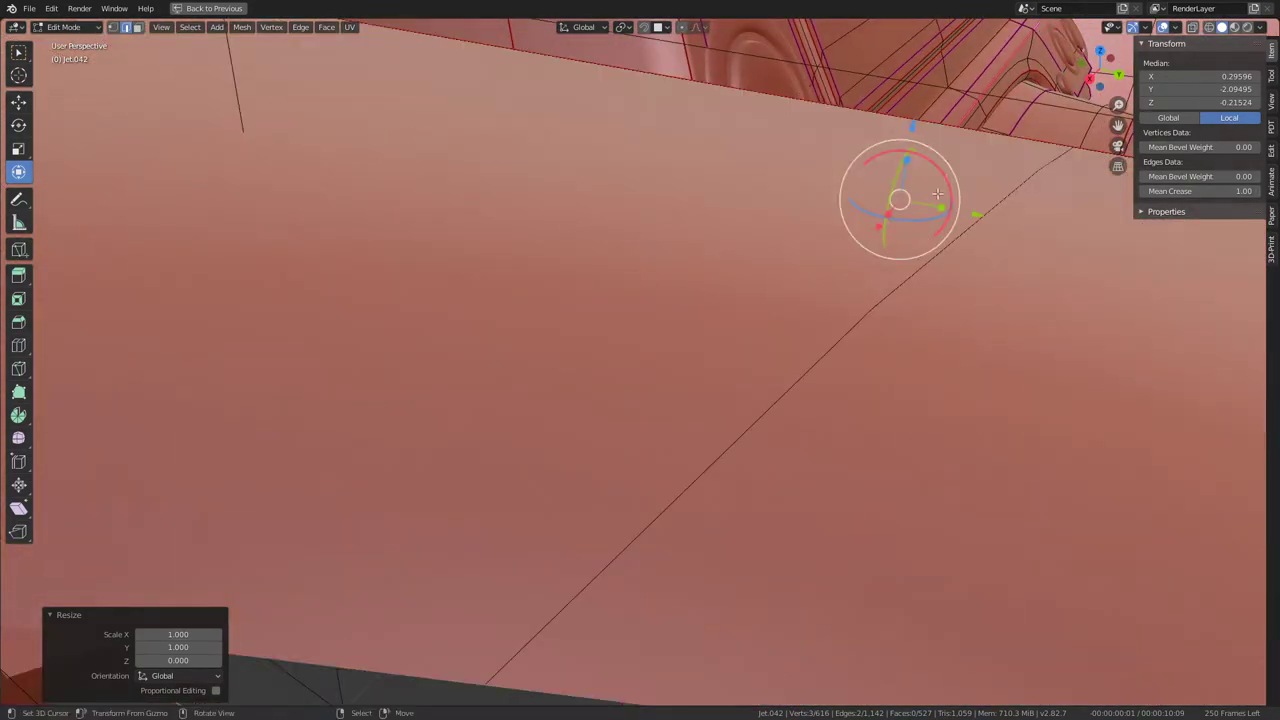
scroll(949, 138, "down", 5)
Step: Subdivide an edge ring around the console base to add a new loop
middle_click_drag(930, 146, 713, 239)
mouse_move(628, 322)
middle_mouse_down()
mouse_move(776, 289)
mouse_move(752, 251)
mouse_move(836, 350)
mouse_move(758, 322)
middle_mouse_up()
scroll(776, 289, "up", 3)
scroll(776, 289, "down", 4)
scroll(760, 270, "up", 3)
scroll(836, 350, "up", 2)
left_click(740, 445, "ctrl+alt")
scroll(760, 440, "up", 3)
mouse_move(740, 445)
middle_mouse_down()
mouse_move(760, 440)
mouse_move(669, 249)
mouse_move(856, 387)
mouse_move(803, 403)
mouse_move(776, 436)
mouse_move(778, 388)
mouse_move(758, 364)
mouse_move(695, 327)
mouse_move(673, 332)
mouse_move(697, 350)
middle_mouse_up()
right_click(843, 387)
left_click(843, 380)
Step: Preview the result, then subdivide another edge ring on the lower console
key("Tab")
key("Tab")
scroll(695, 327, "up", 1)
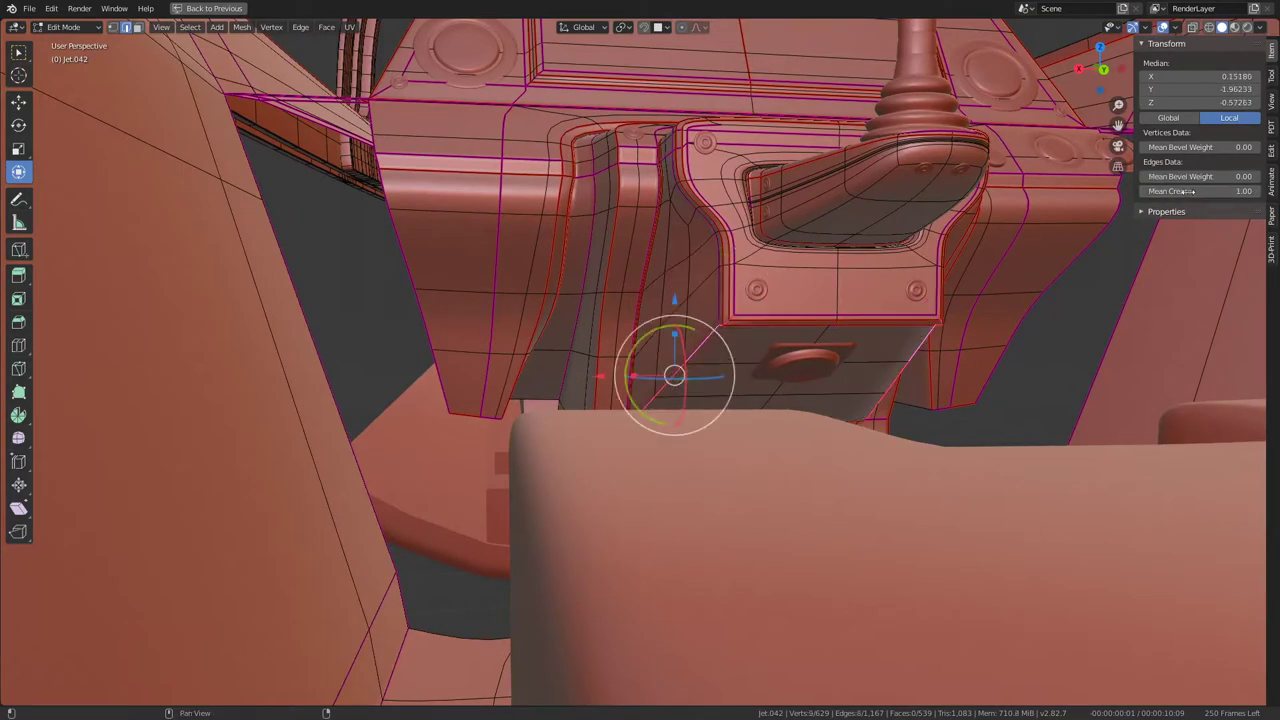
mouse_move(690, 300)
middle_mouse_down()
mouse_move(666, 280)
mouse_move(600, 286)
mouse_move(686, 277)
mouse_move(704, 350)
middle_mouse_up()
scroll(670, 292, "up", 3)
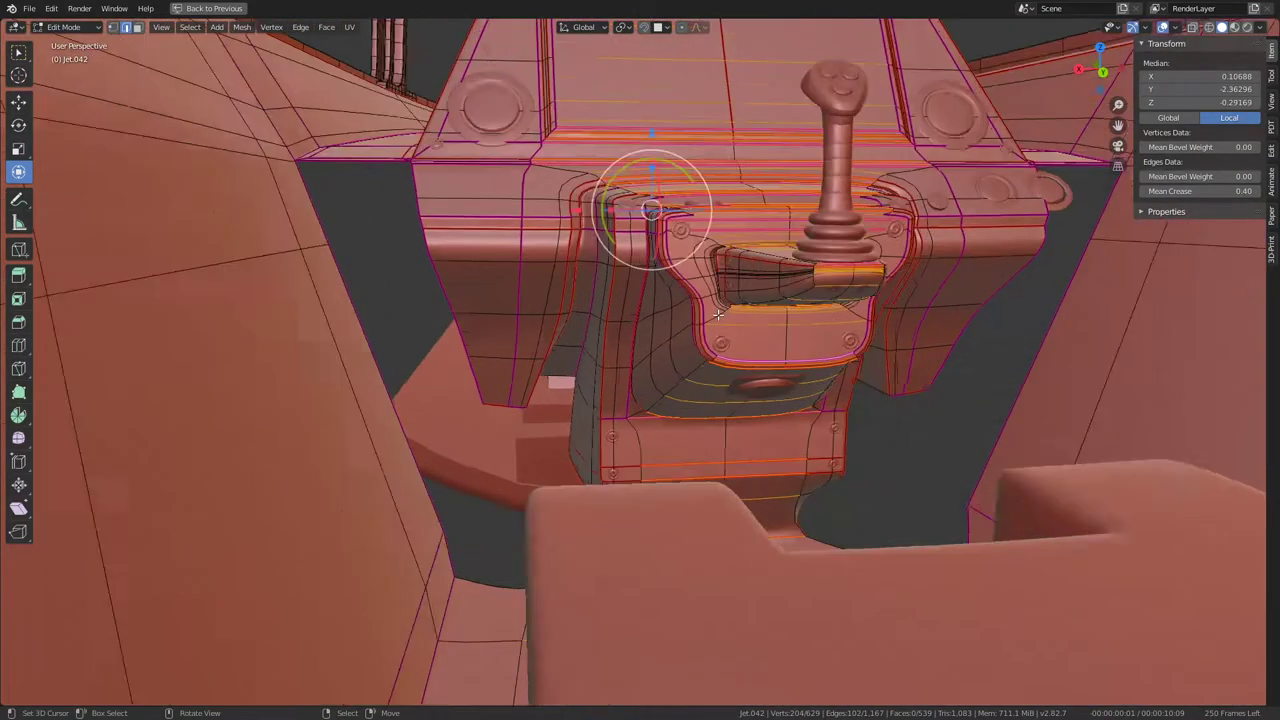
left_click(769, 323, "ctrl+alt")
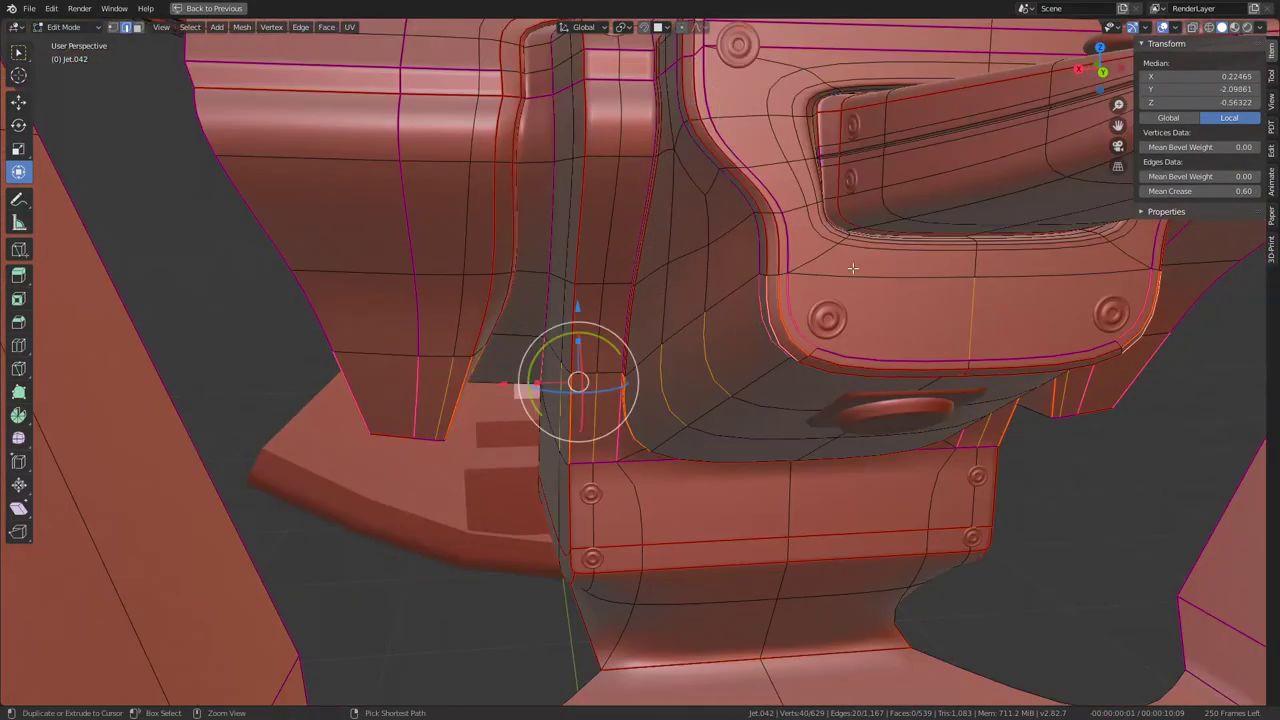
mouse_move(852, 268)
middle_mouse_down()
mouse_move(803, 242)
mouse_move(670, 271)
middle_mouse_up()
left_click(783, 242)
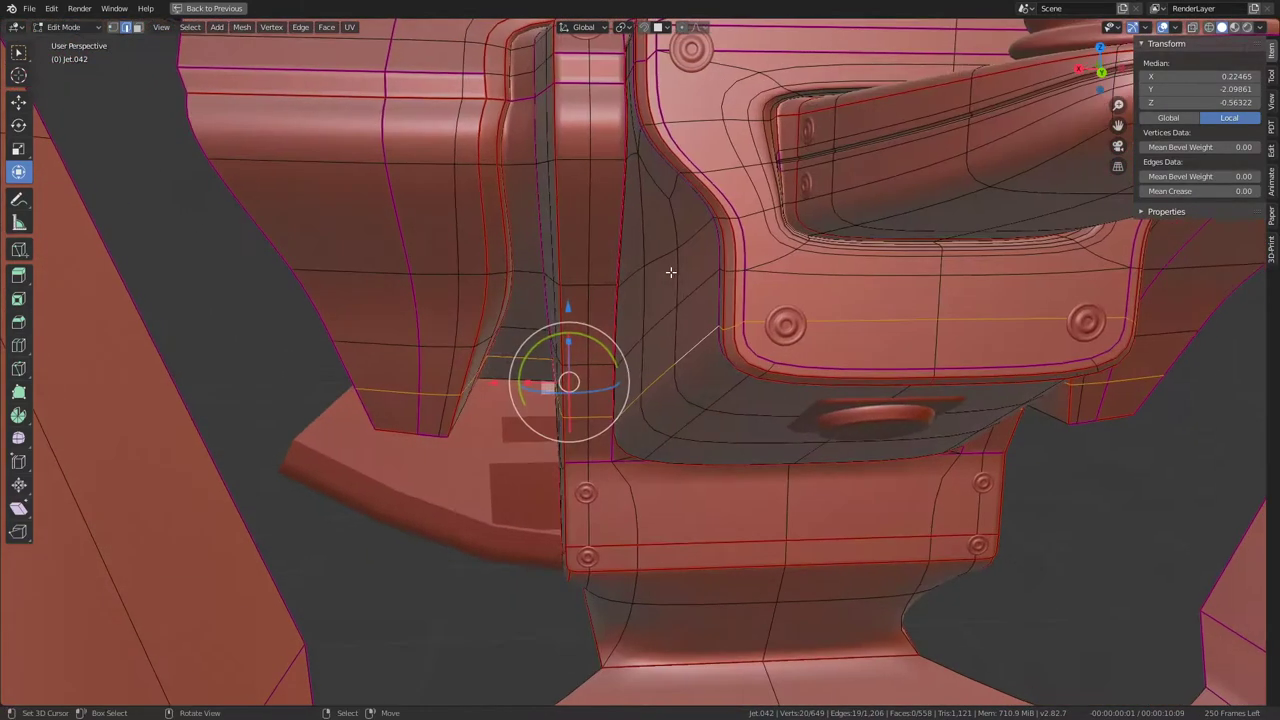
Step: Edge-slide the new loops into place on the lower console and preview the smoothing
key("g")
key("g")
left_click(660, 343)
key("g")
key("g")
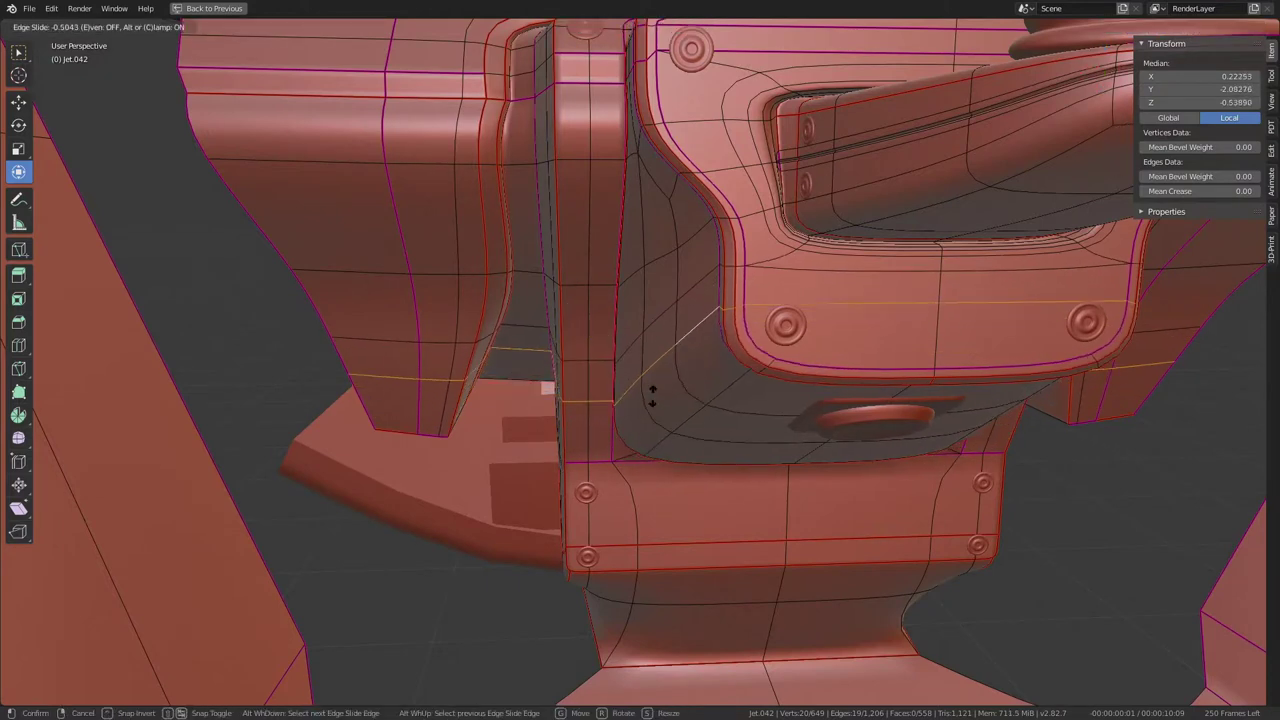
right_click(651, 396)
key("g")
key("g")
left_click(654, 470)
key("g")
key("g")
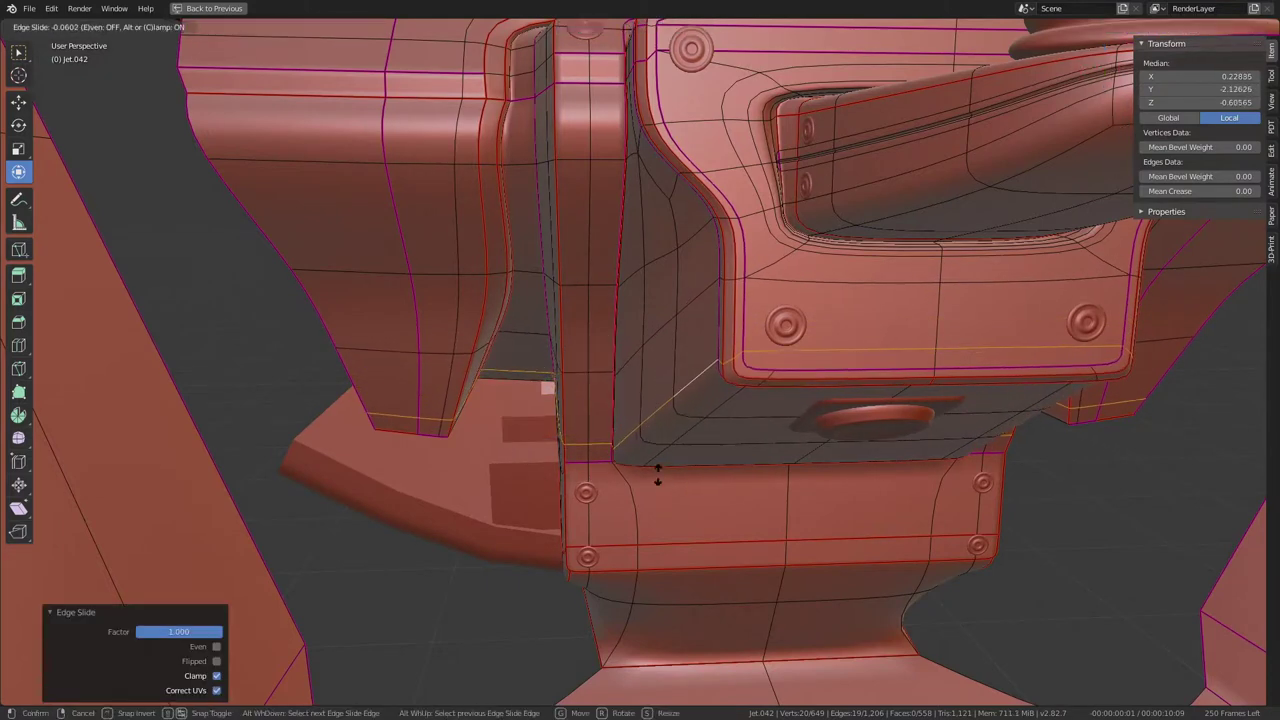
left_click(657, 468)
key("Tab")
mouse_move(657, 278)
middle_mouse_down()
mouse_move(614, 280)
mouse_move(609, 354)
mouse_move(790, 307)
middle_mouse_up()
key("Tab")
scroll(609, 354, "up", 3)
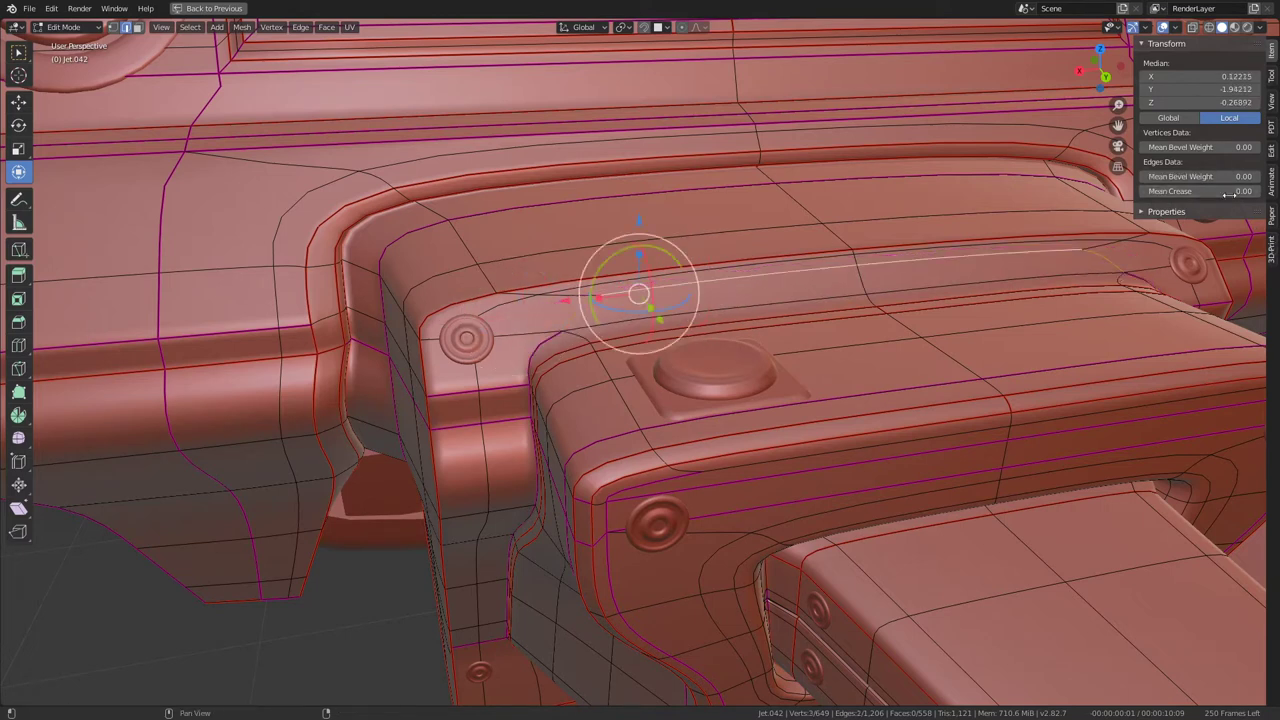
Step: Edge-slide the loop across the joystick housing top by about -0.0243
key("g")
key("g")
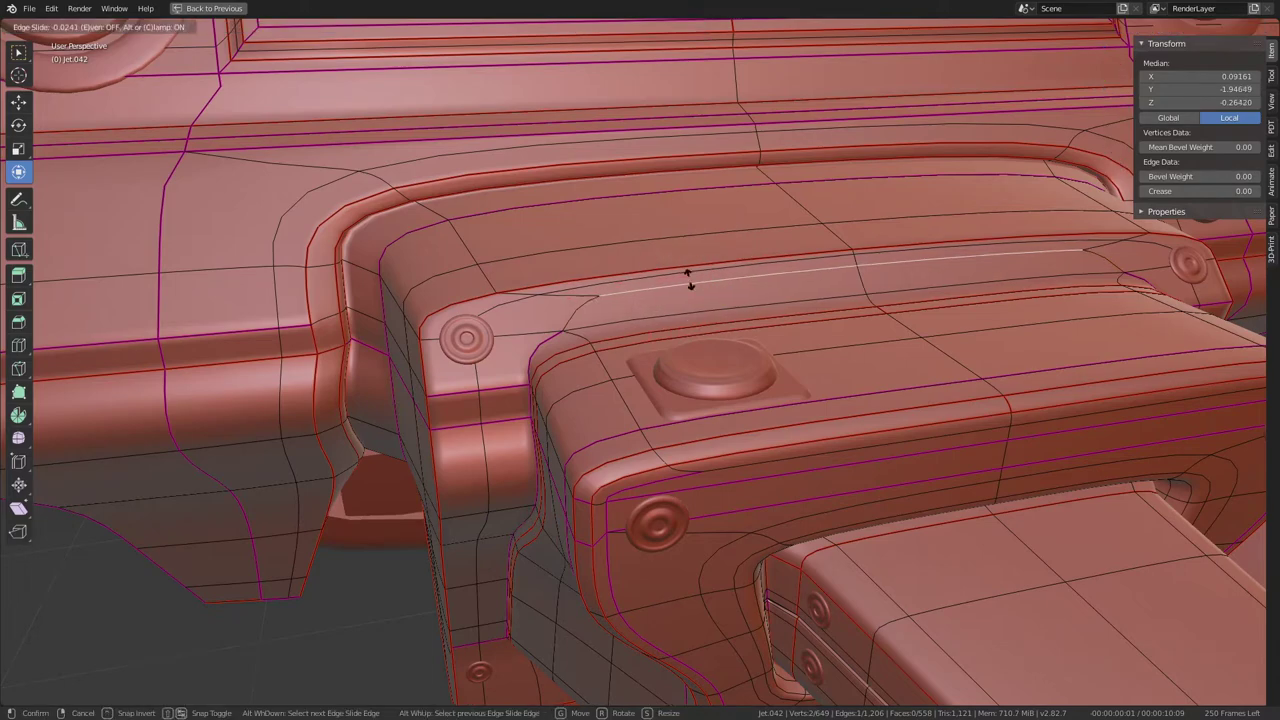
left_click(686, 288)
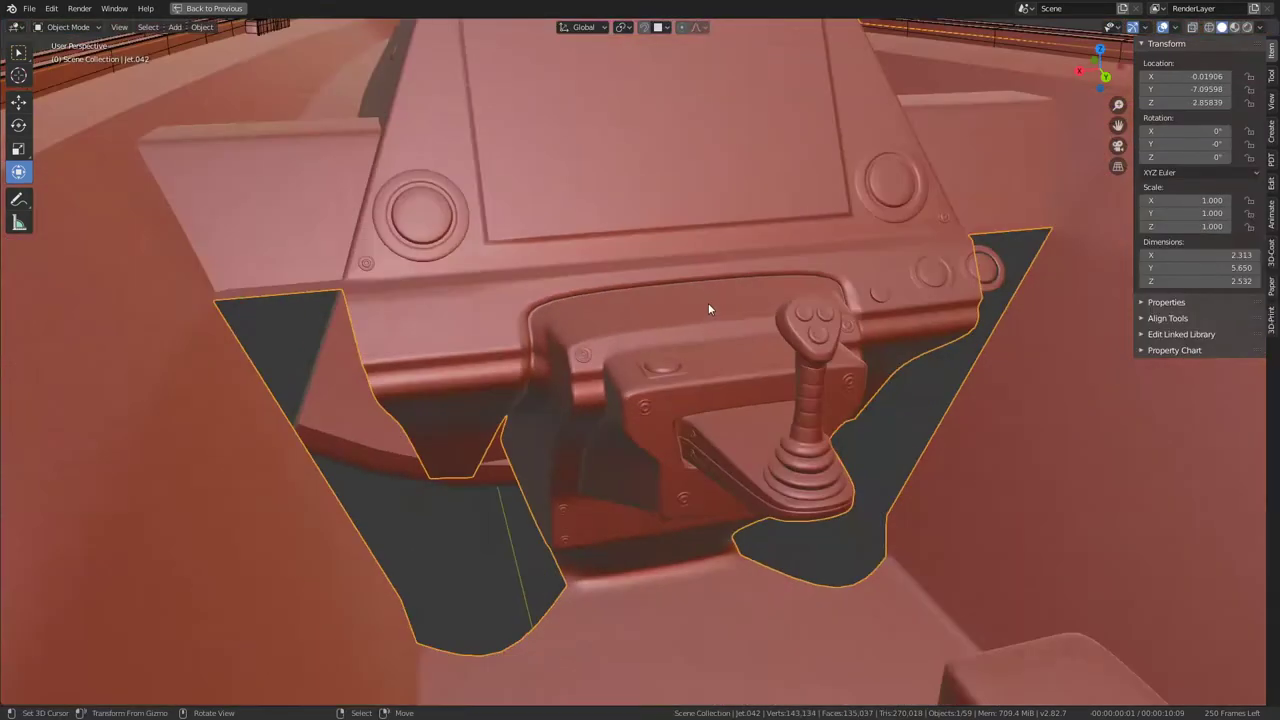
mouse_move(708, 302)
middle_mouse_down()
mouse_move(559, 317)
mouse_move(623, 384)
mouse_move(700, 299)
mouse_move(623, 306)
mouse_move(617, 274)
mouse_move(689, 351)
mouse_move(745, 317)
mouse_move(703, 277)
mouse_move(677, 417)
mouse_move(883, 428)
mouse_move(631, 471)
mouse_move(484, 414)
mouse_move(540, 429)
mouse_move(569, 466)
mouse_move(511, 497)
mouse_move(482, 604)
middle_mouse_up()
key("Tab")
Step: Fill a face between two junction edges and subdivide it
left_click(576, 274, "shift")
key("f")
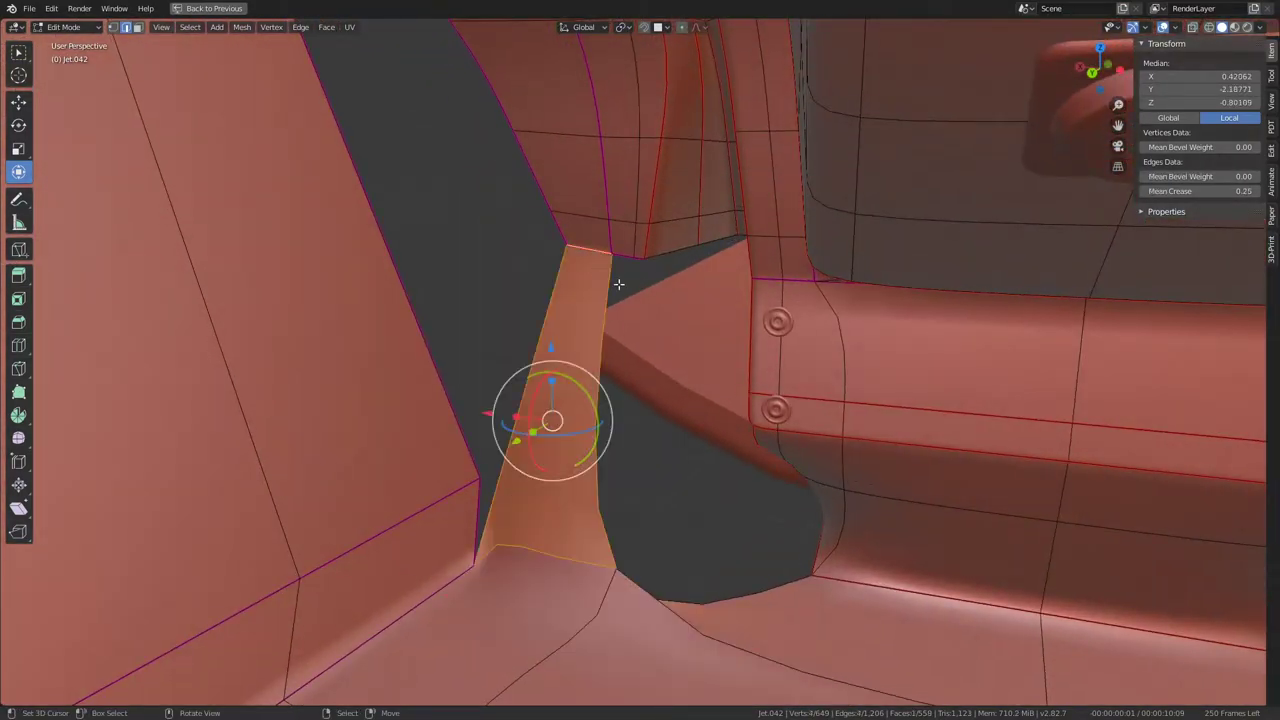
middle_click_drag(614, 286, 611, 320)
key("q")
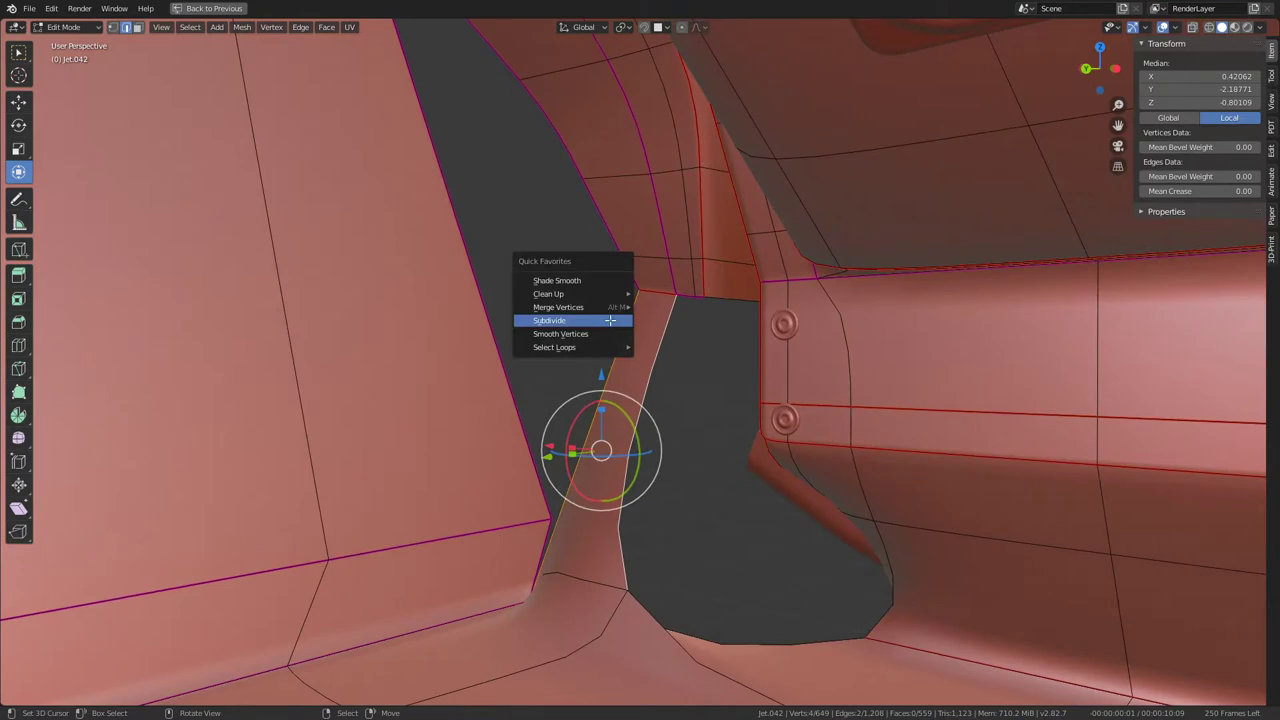
left_click(610, 320)
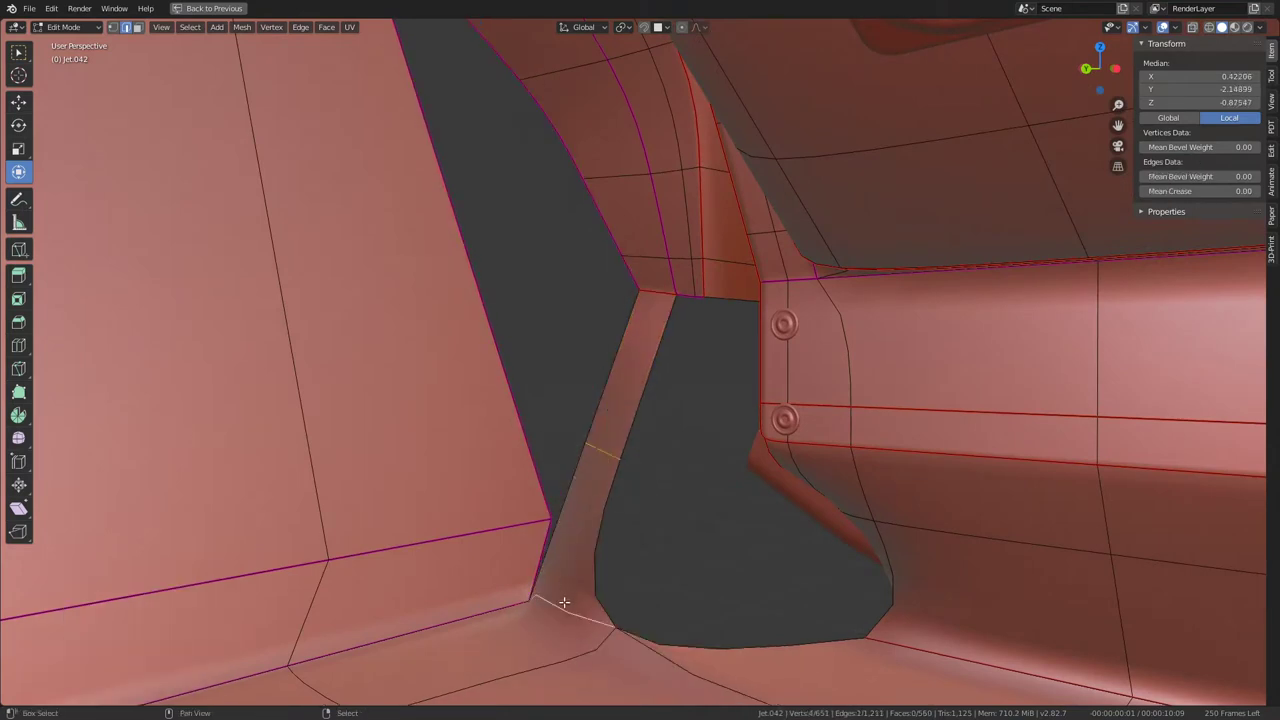
Step: With pivot on Active Element, flatten the junction vertices along Z and move them -0.08 along Y
key("s")
key("z")
left_click(501, 324)
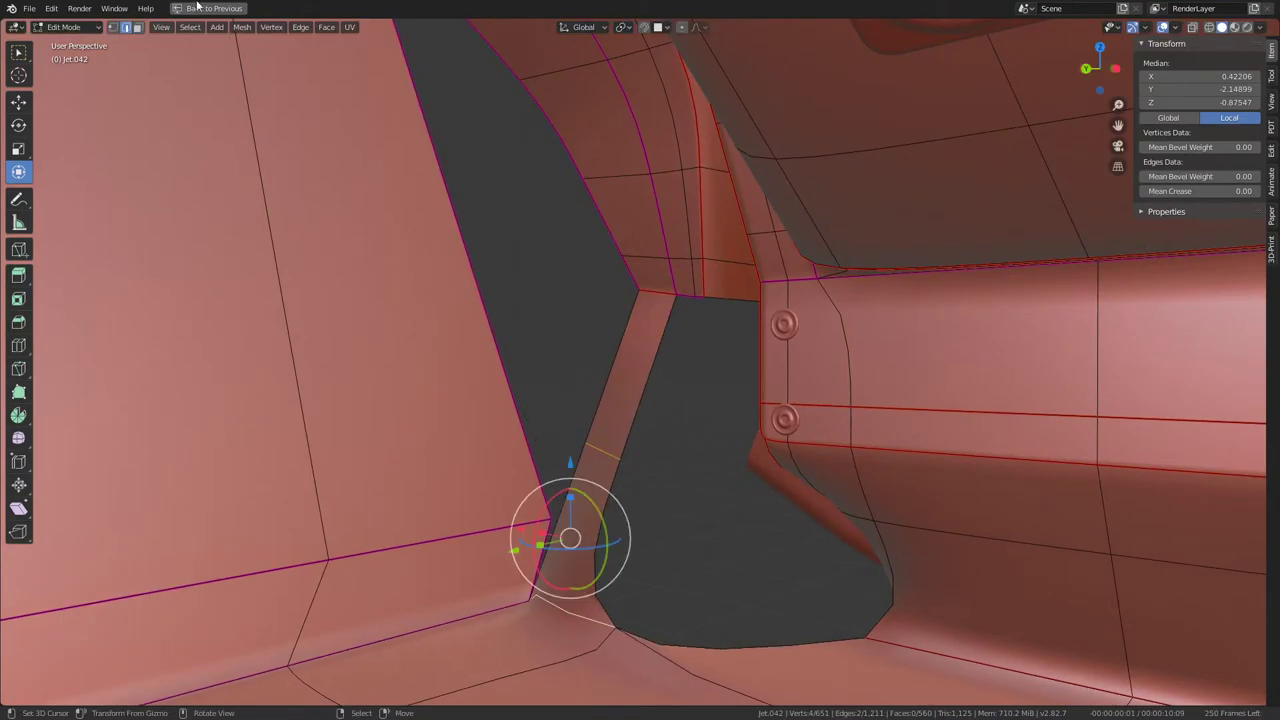
left_click(624, 28)
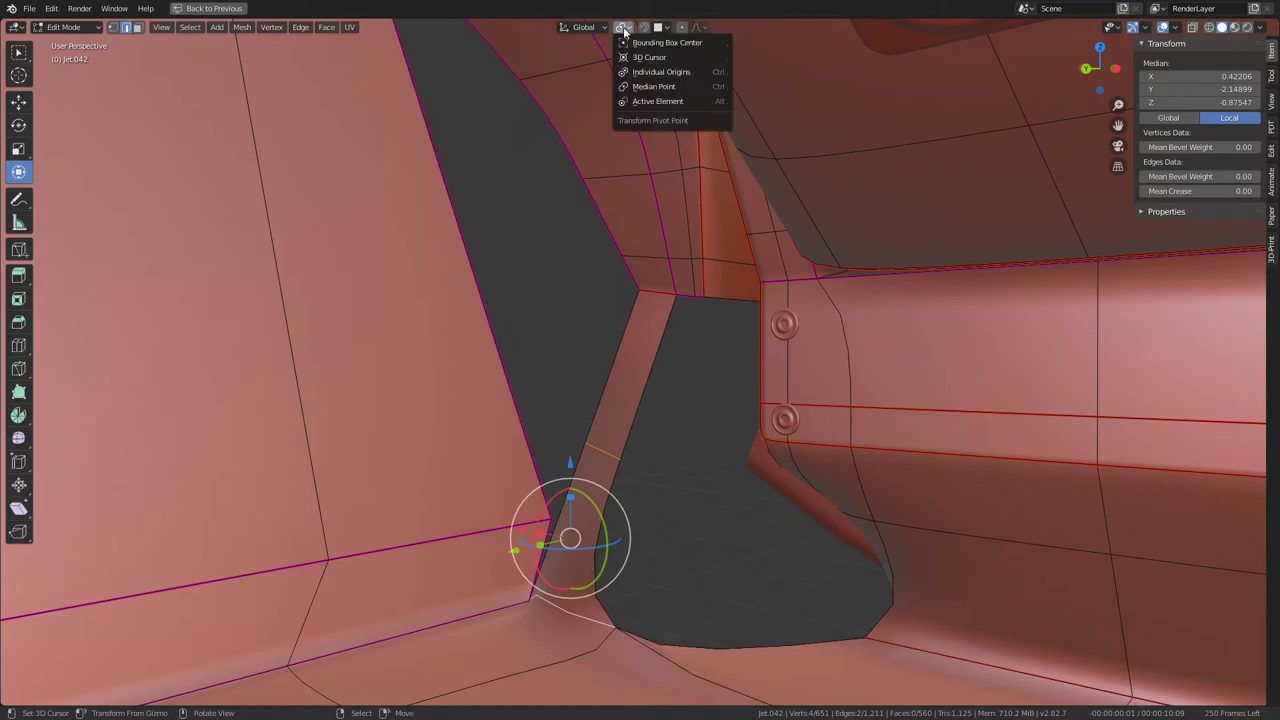
left_click(636, 104)
type("sz0")
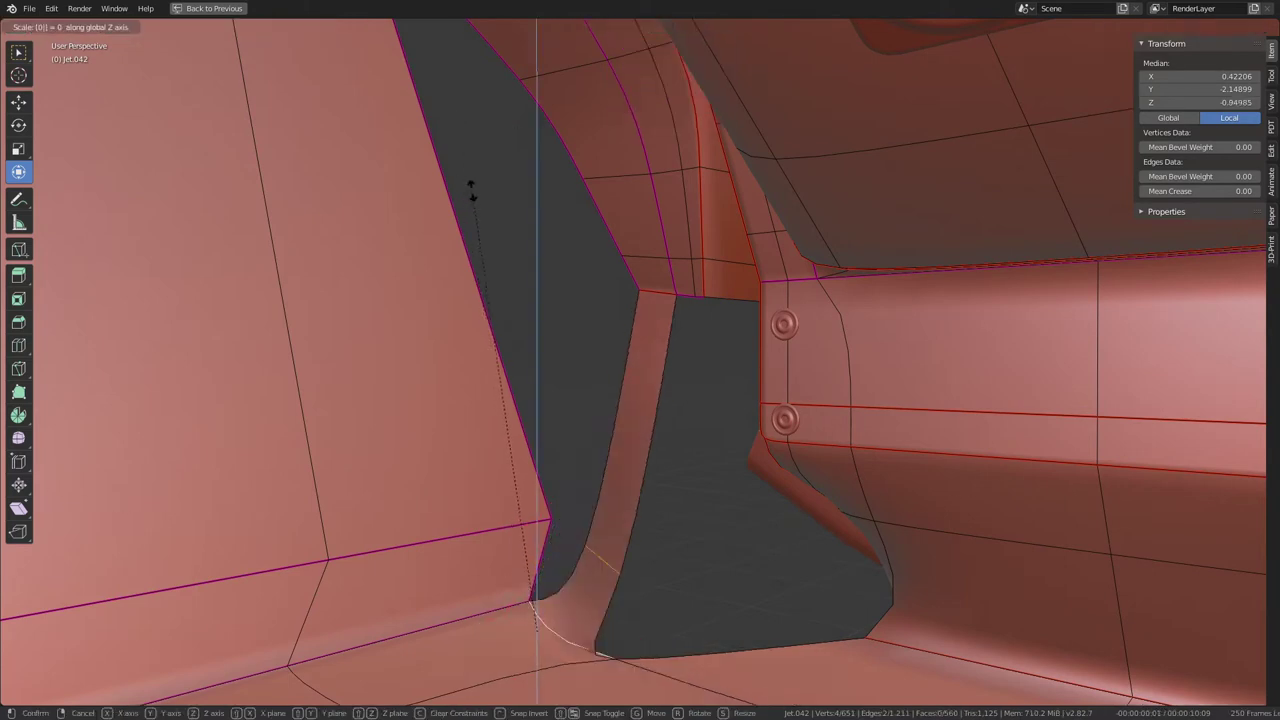
left_click(471, 190)
left_click_drag(548, 632, 560, 624)
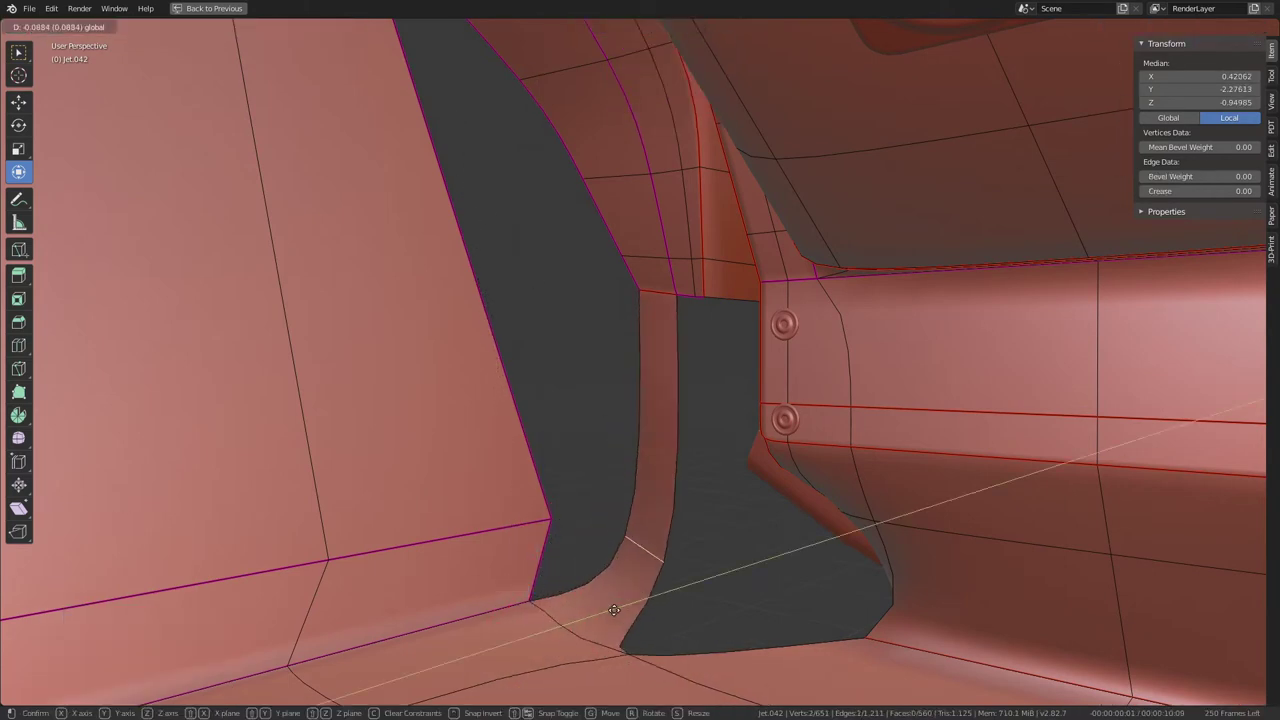
mouse_move(560, 624)
middle_mouse_down()
mouse_move(640, 395)
mouse_move(706, 408)
mouse_move(743, 449)
middle_mouse_up()
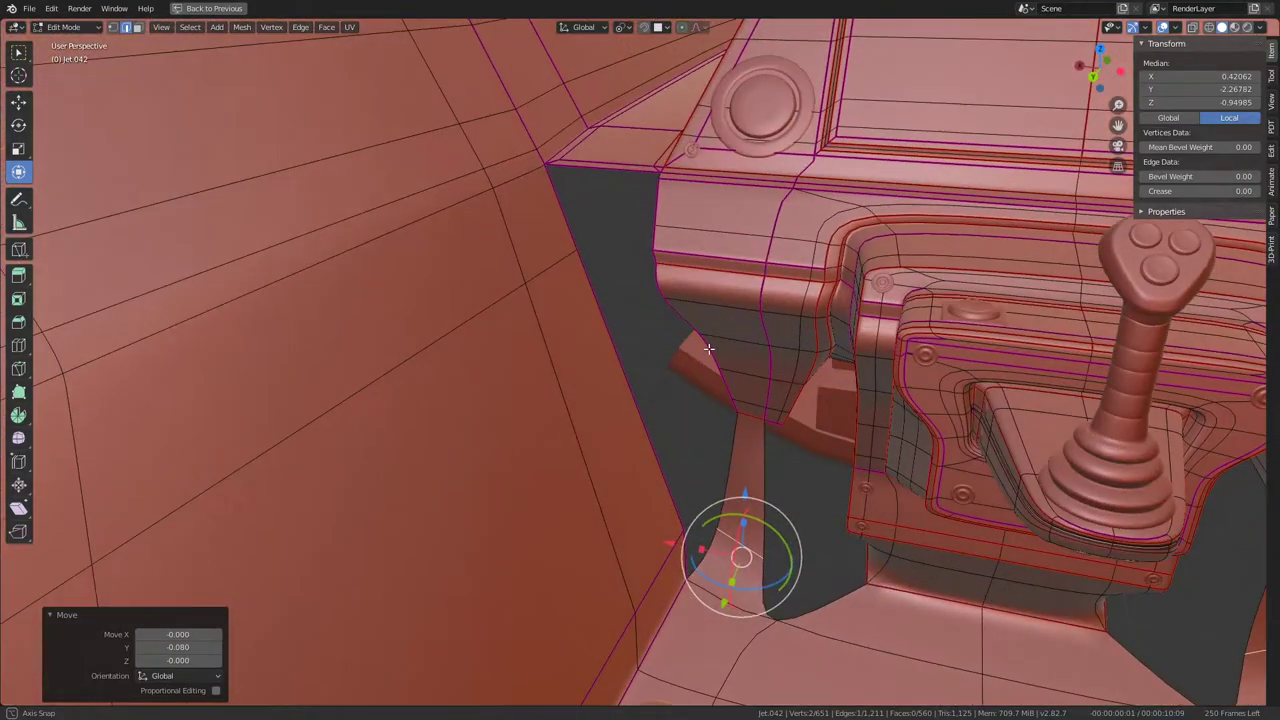
Step: Extrude a strip from the console's lower edge and move part of it along Y
key("e")
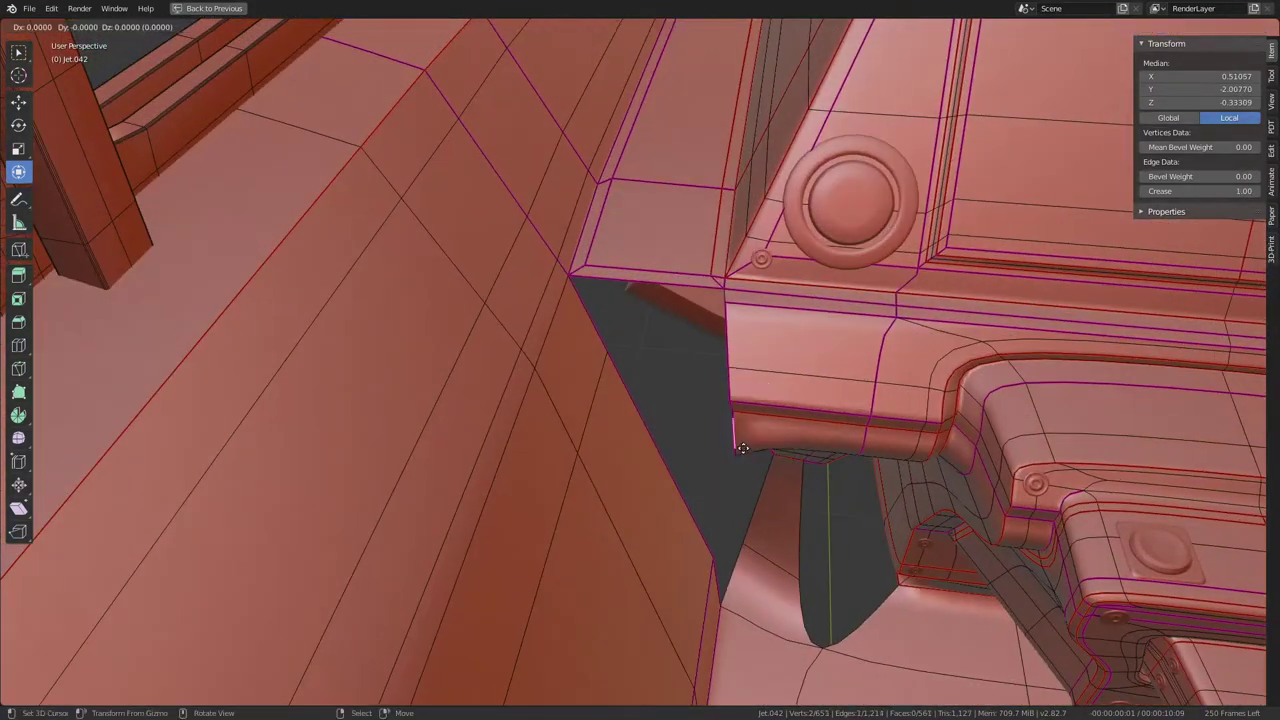
right_click(735, 440)
key("g")
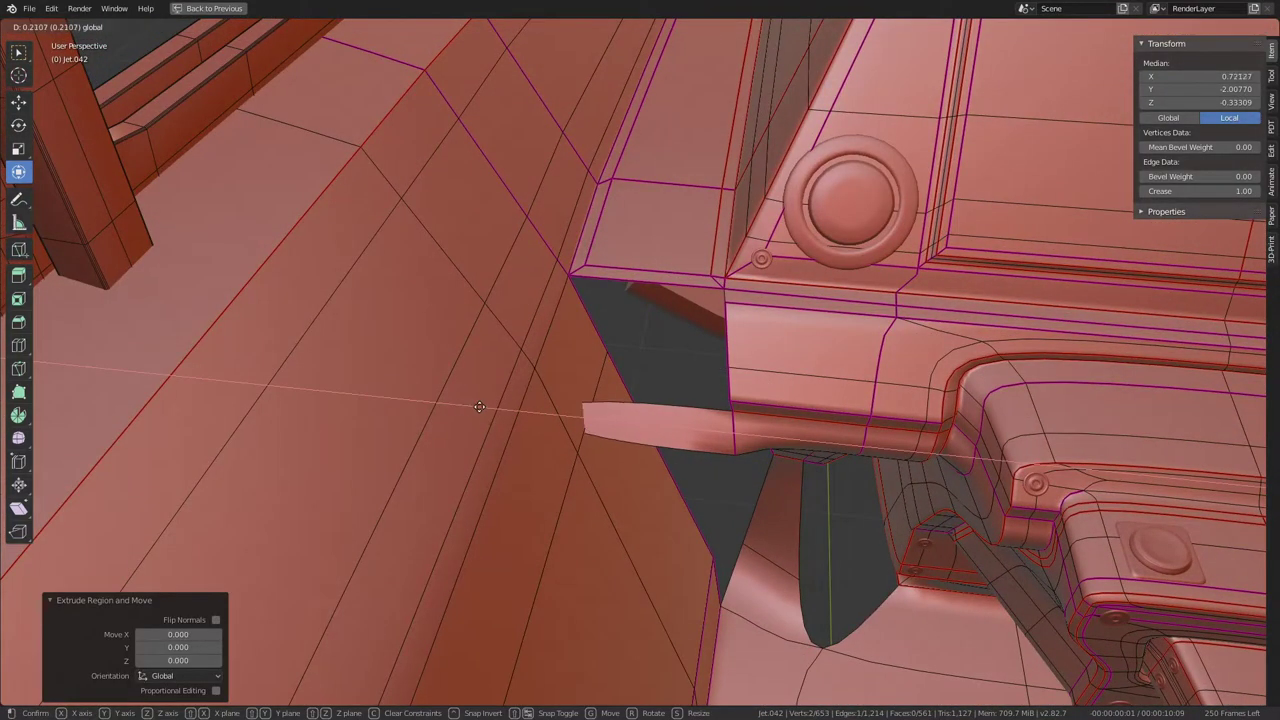
left_click(480, 407)
mouse_move(649, 278)
middle_mouse_down()
mouse_move(540, 365)
mouse_move(493, 323)
middle_mouse_up()
left_click(538, 352)
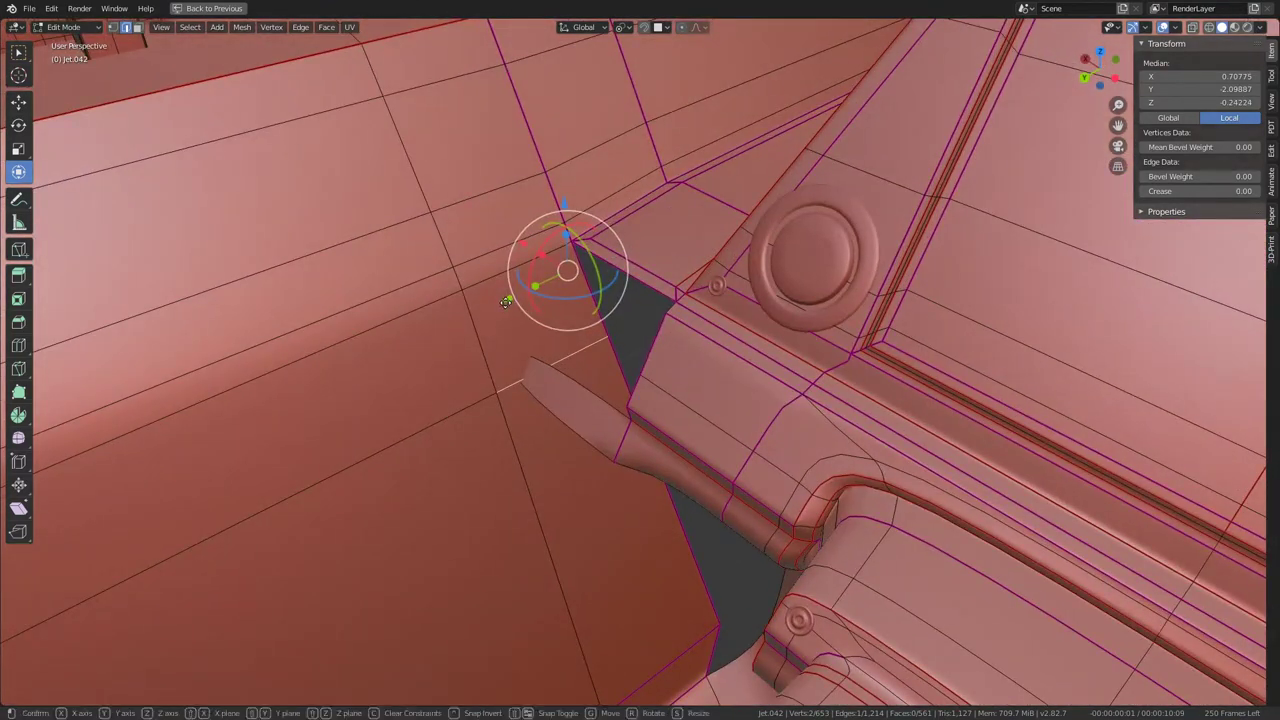
key("g")
key("y")
left_click(349, 356)
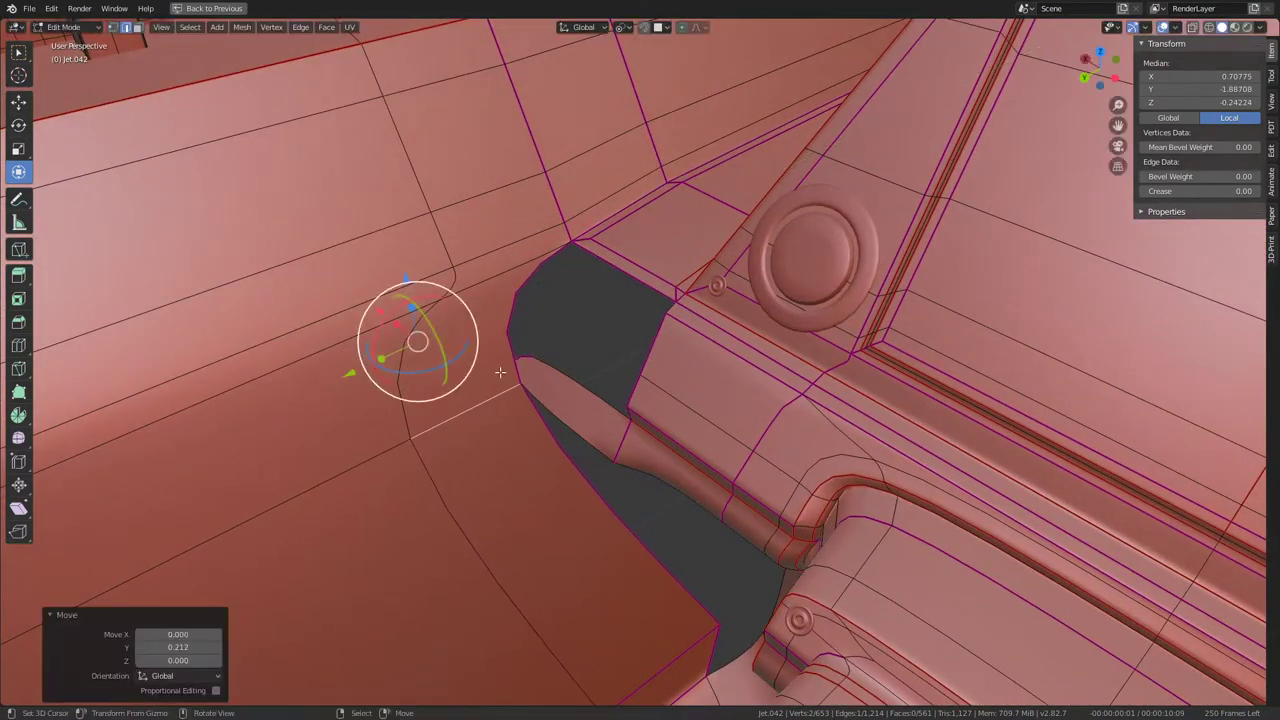
Step: Edge-slide the strip's edge into position
mouse_move(349, 356)
middle_mouse_down()
mouse_move(566, 293)
mouse_move(575, 309)
mouse_move(605, 270)
middle_mouse_up()
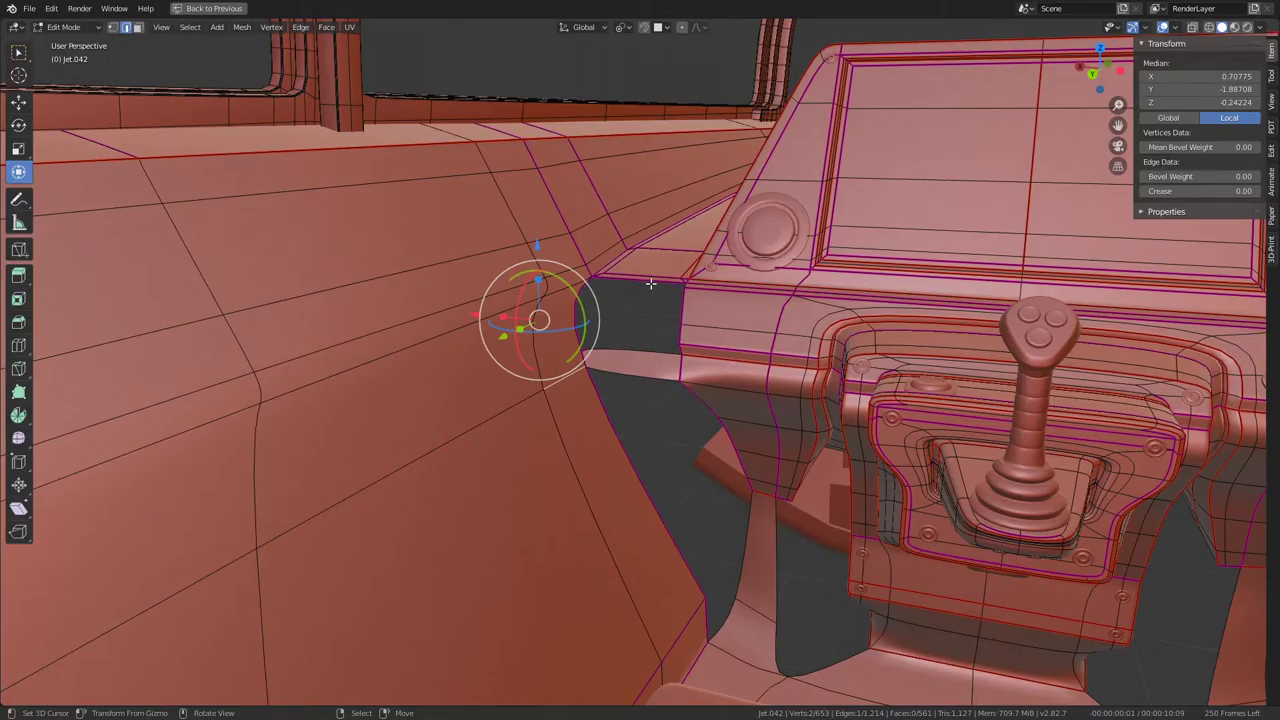
scroll(650, 284, "down", 5)
middle_click_drag(650, 284, 706, 294)
scroll(650, 320, "up", 4)
scroll(607, 366, "up", 2)
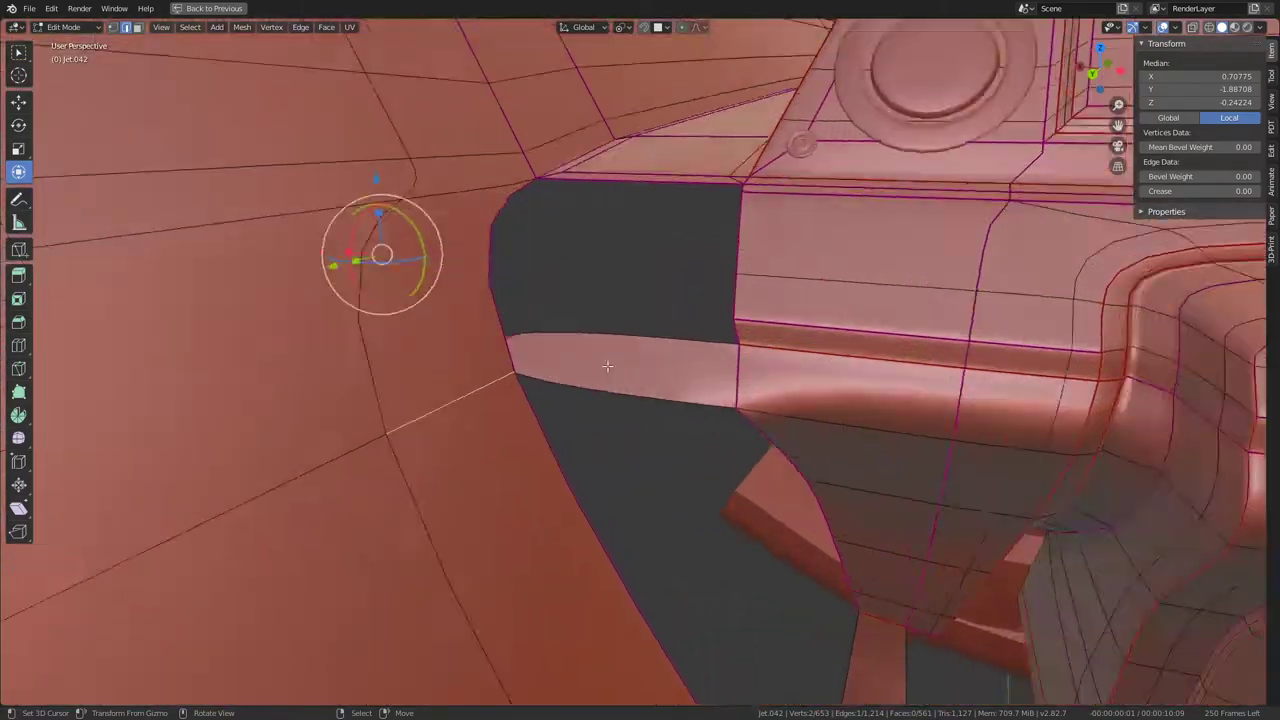
middle_click_drag(607, 366, 853, 350)
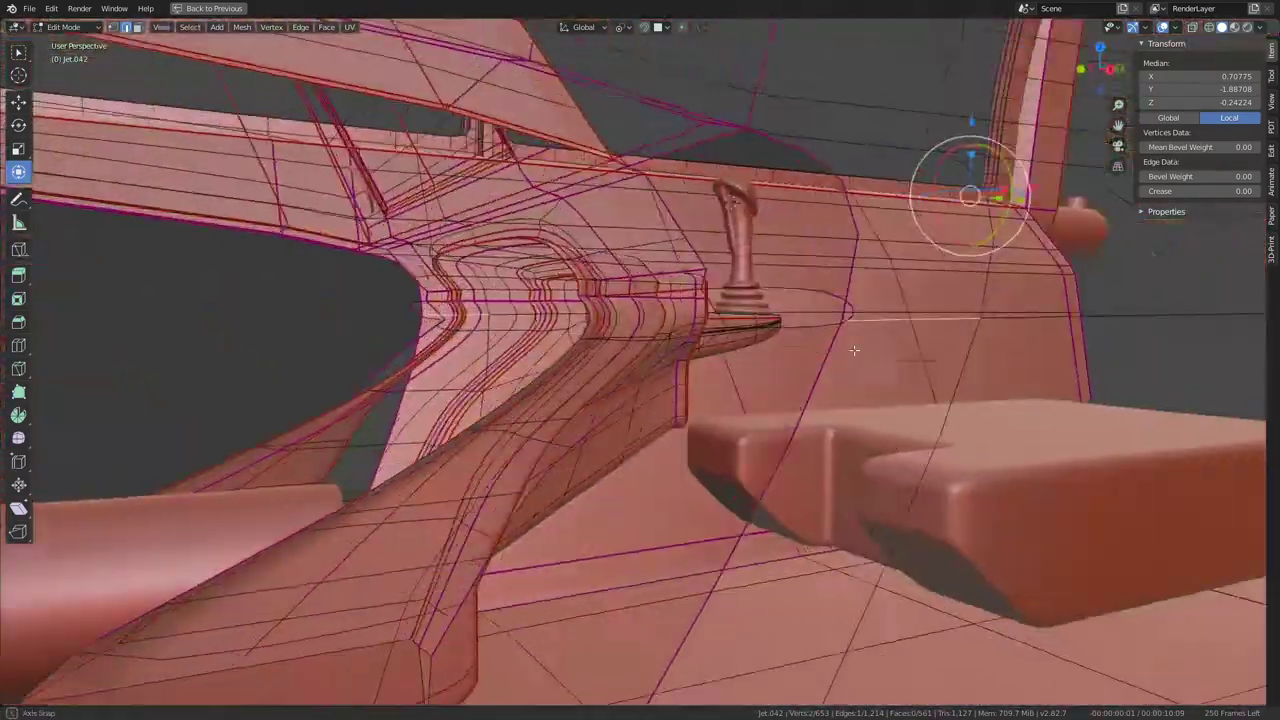
middle_click_drag(853, 350, 674, 332)
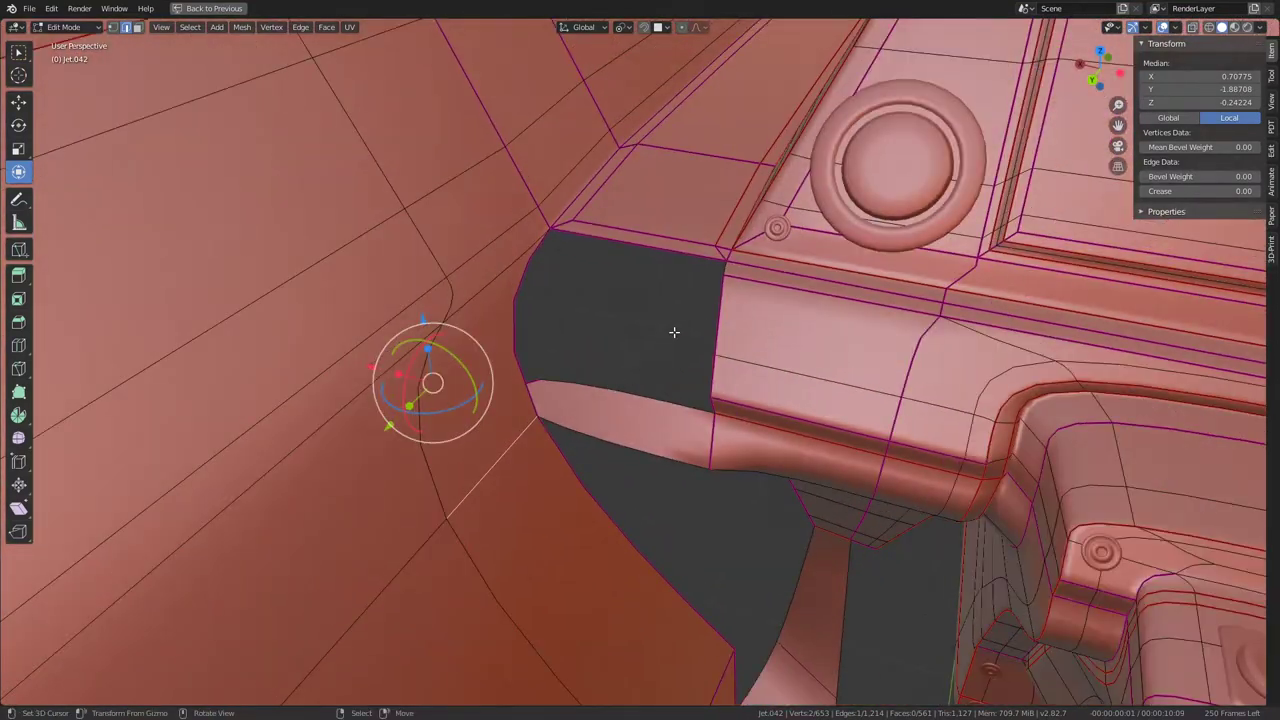
mouse_move(548, 307)
middle_mouse_down()
mouse_move(563, 280)
mouse_move(530, 346)
middle_mouse_up()
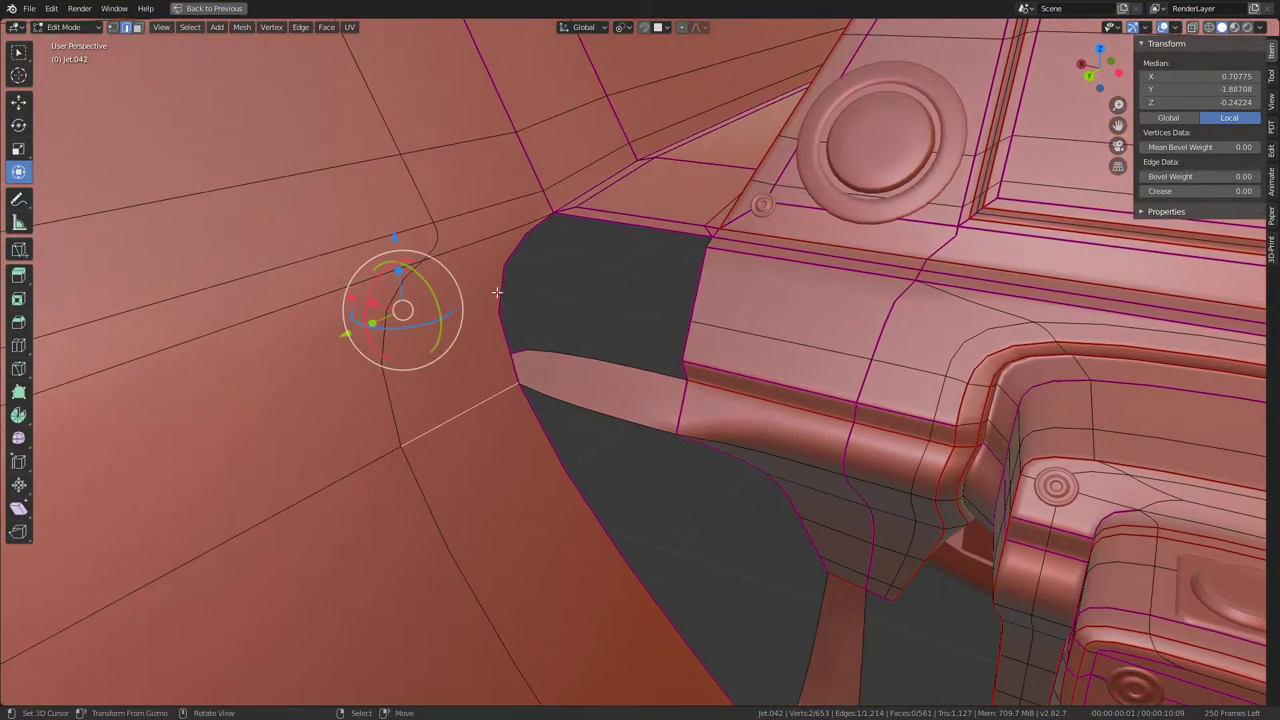
left_click(530, 348)
key("g")
key("g")
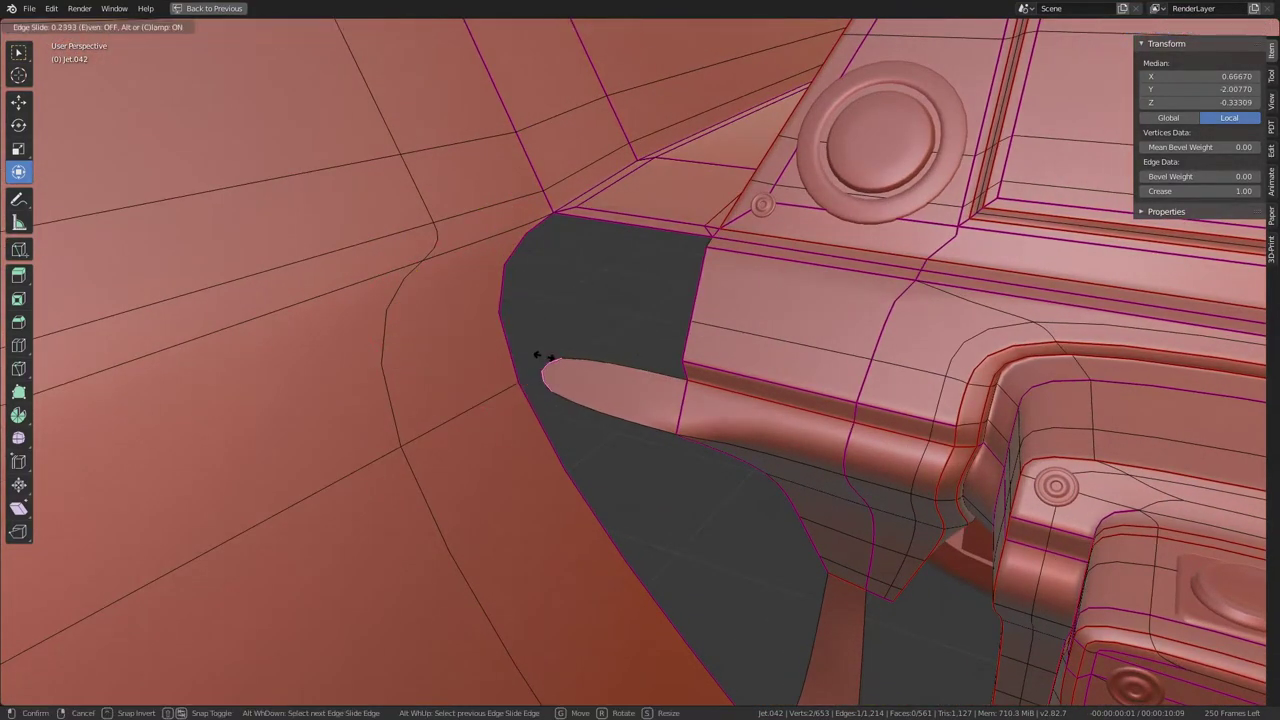
left_click(533, 353)
Step: Give the strip's horizontal edge loop a mean crease of 1.00 and preview the shape
middle_click_drag(533, 353, 450, 345)
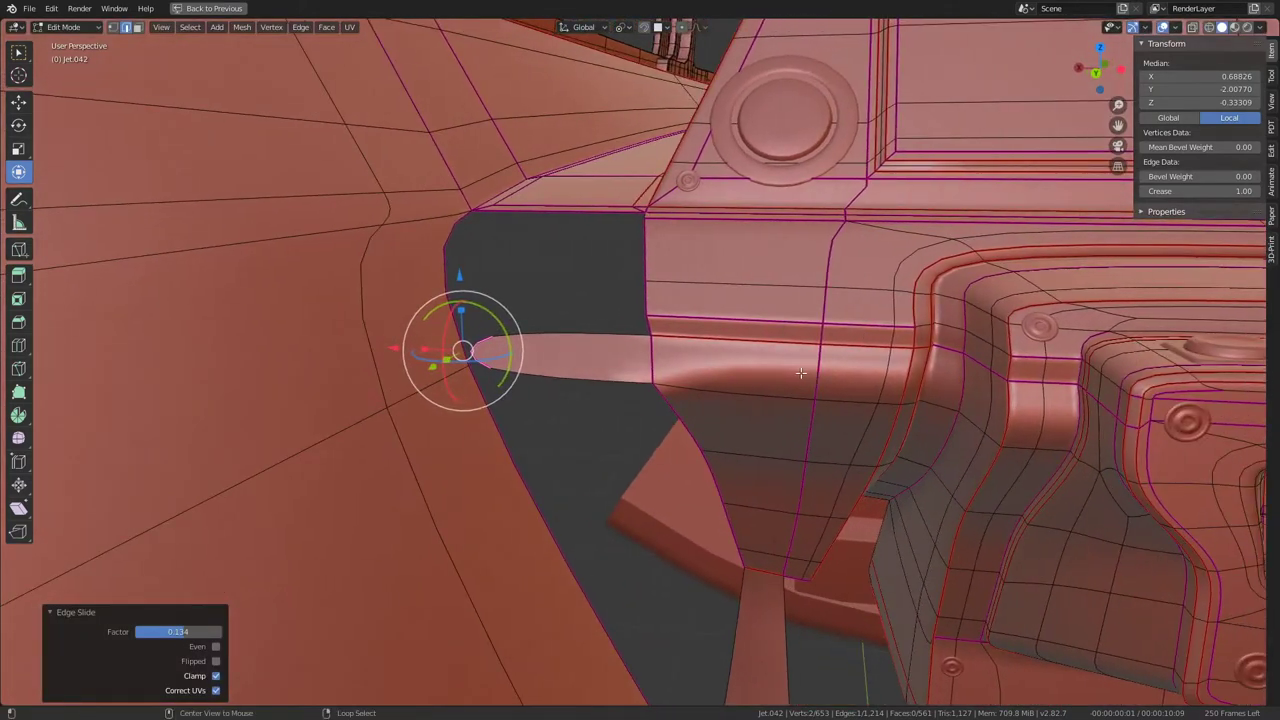
left_click(800, 380, "alt")
left_click(775, 382, "alt")
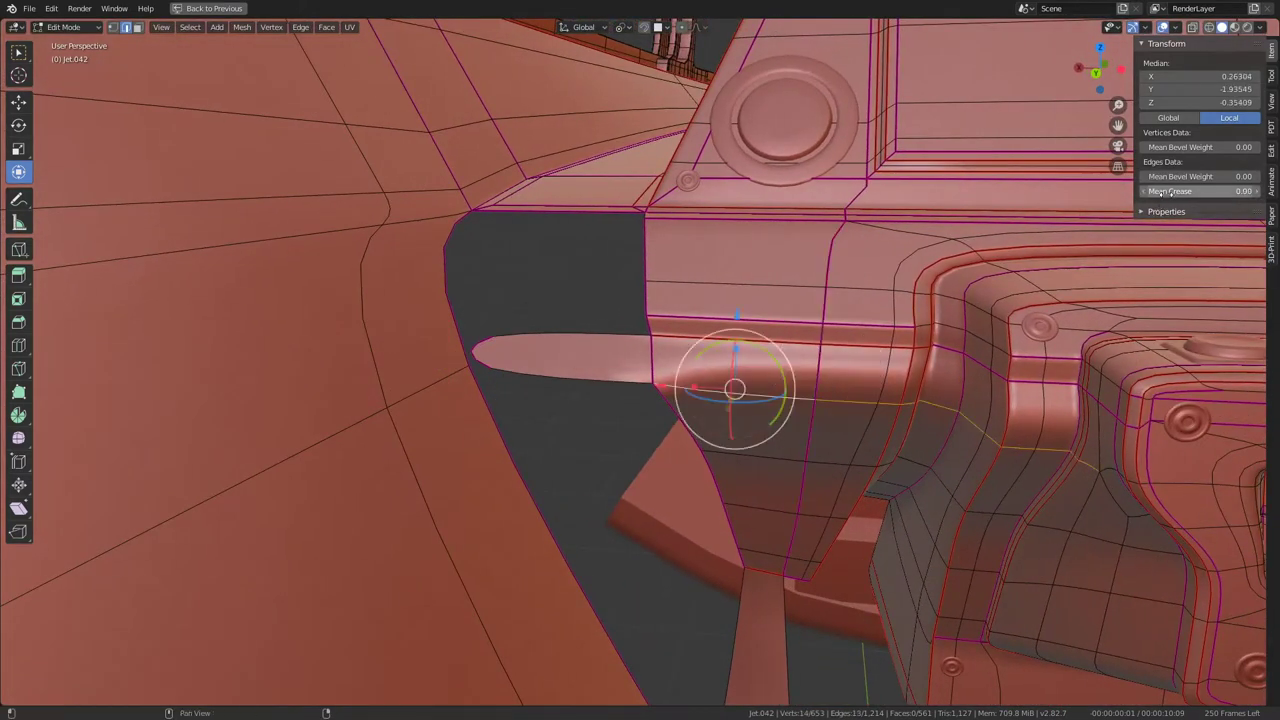
left_click_drag(1170, 191, 1250, 191)
key("Tab")
mouse_move(698, 282)
middle_mouse_down()
mouse_move(703, 331)
mouse_move(692, 234)
middle_mouse_up()
key("Tab")
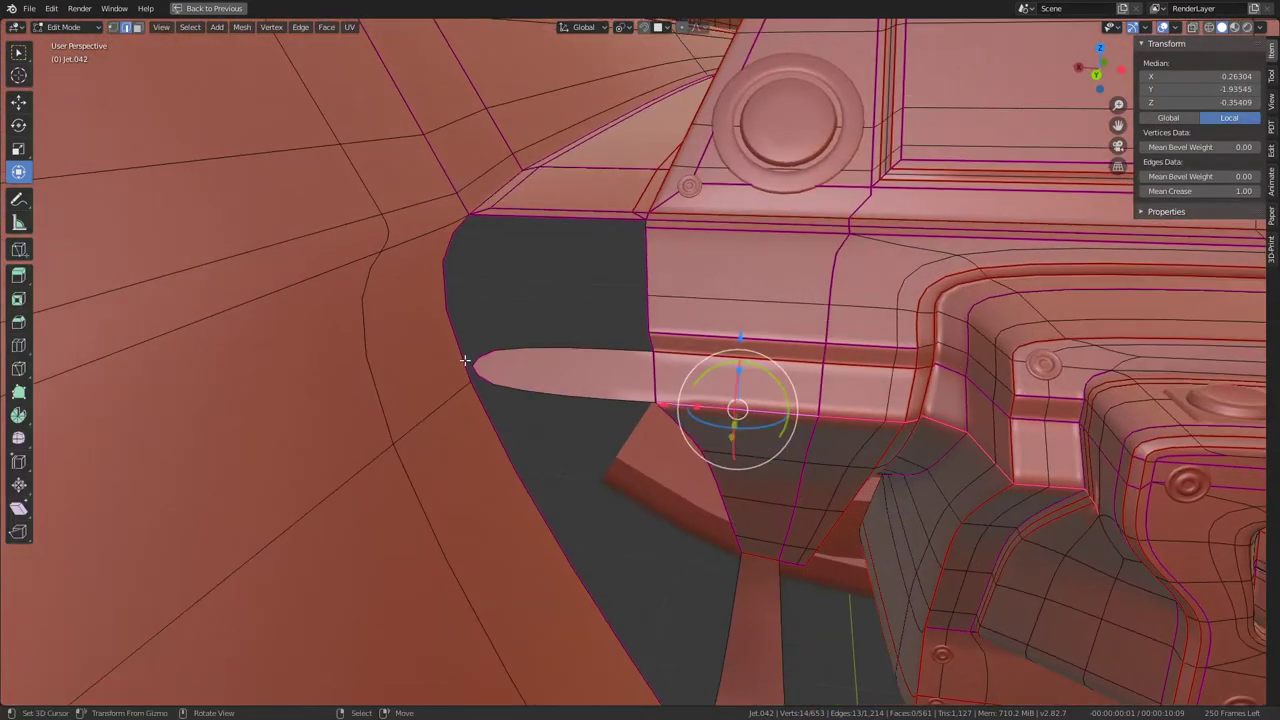
Step: Subdivide the tub-side edge loop once, undoing an extra repeated subdivision
left_click(482, 366, "alt")
right_click(639, 287)
left_click(639, 287)
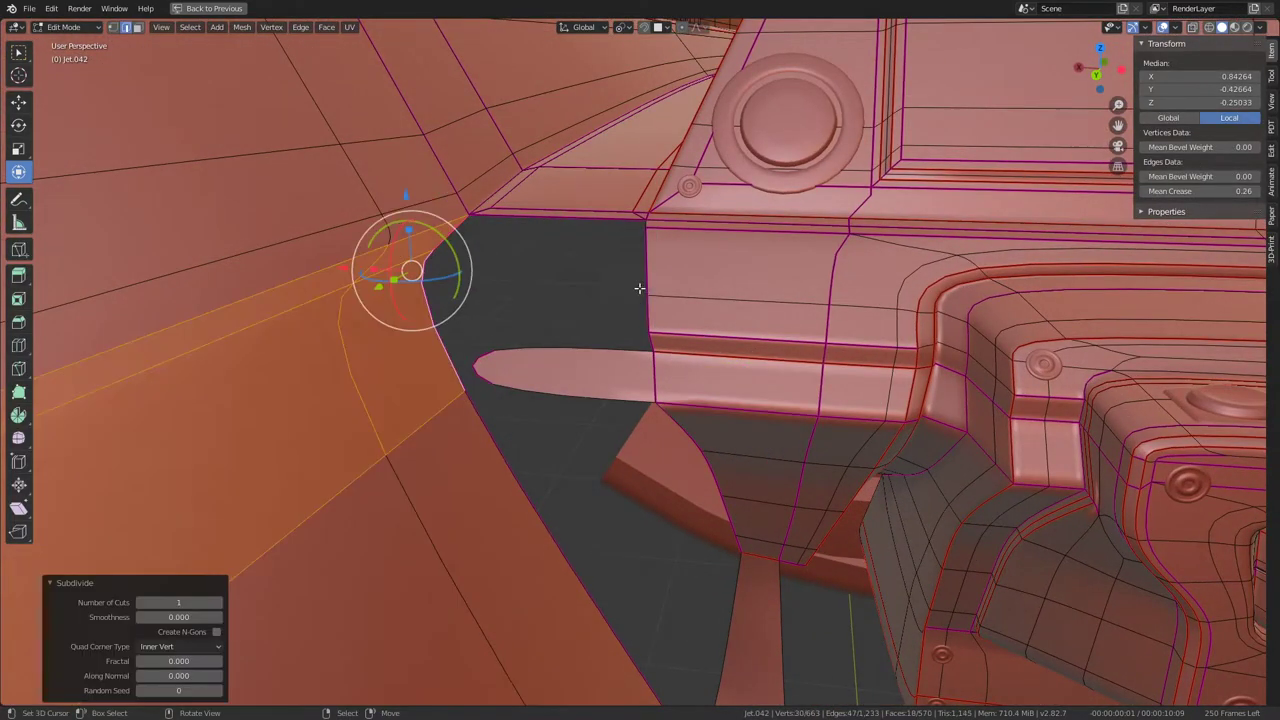
key("shift+r")
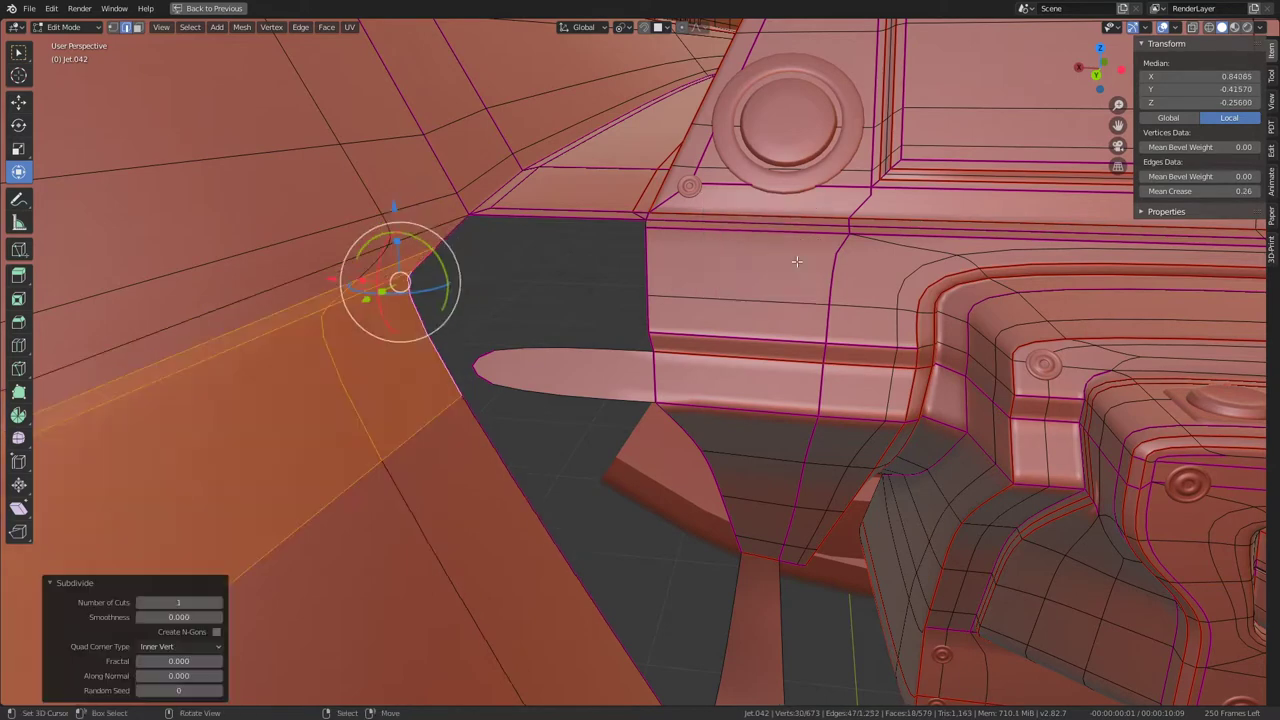
key("ctrl+z")
key("ctrl+z")
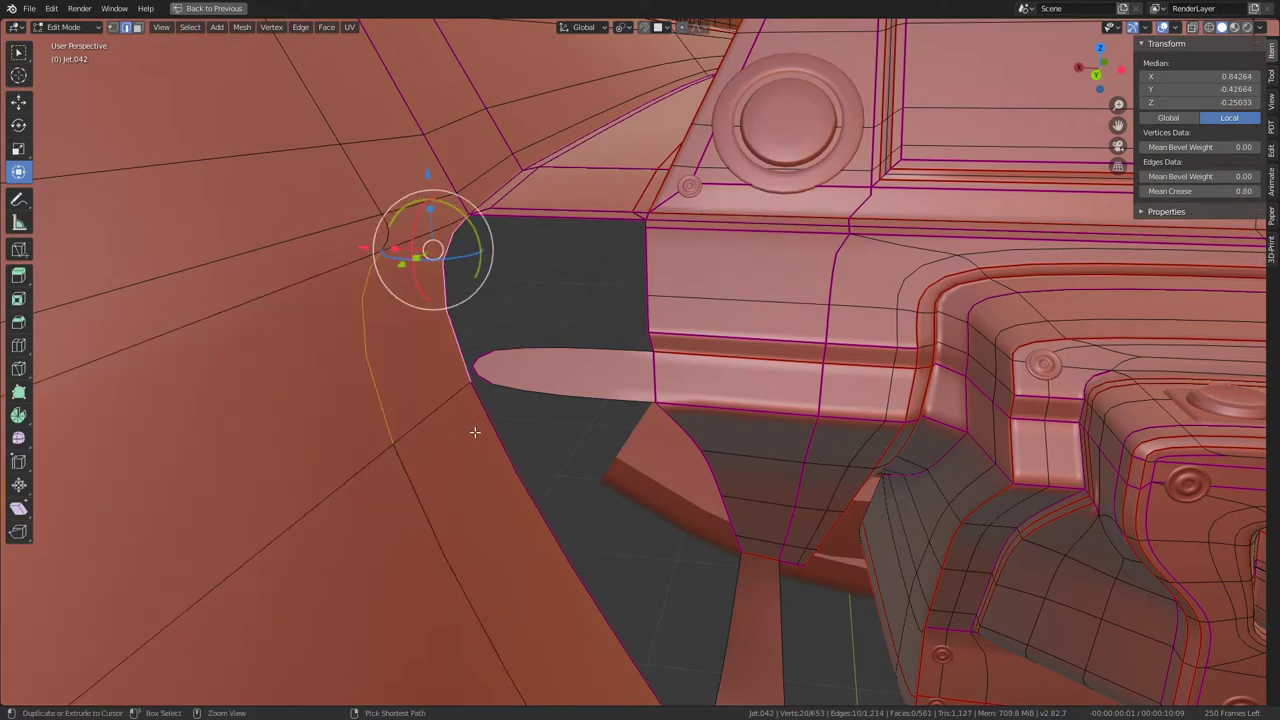
right_click(654, 263)
left_click(650, 262)
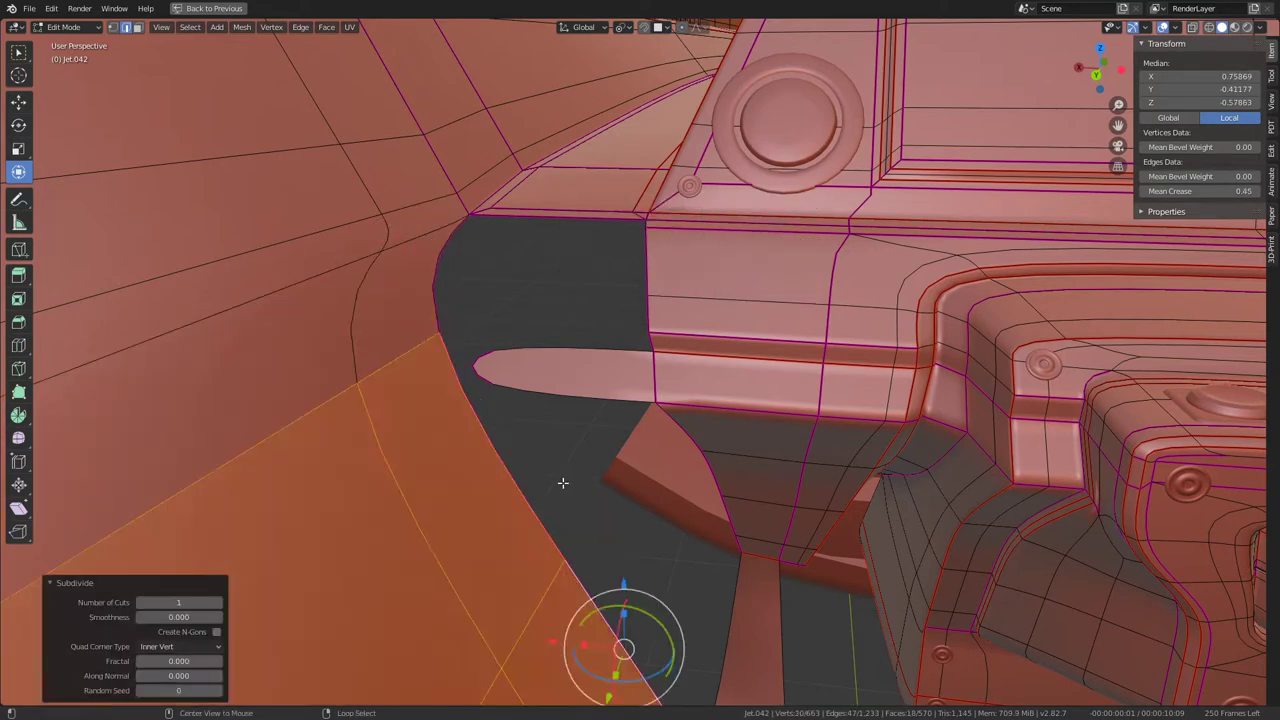
left_click(559, 594, "alt")
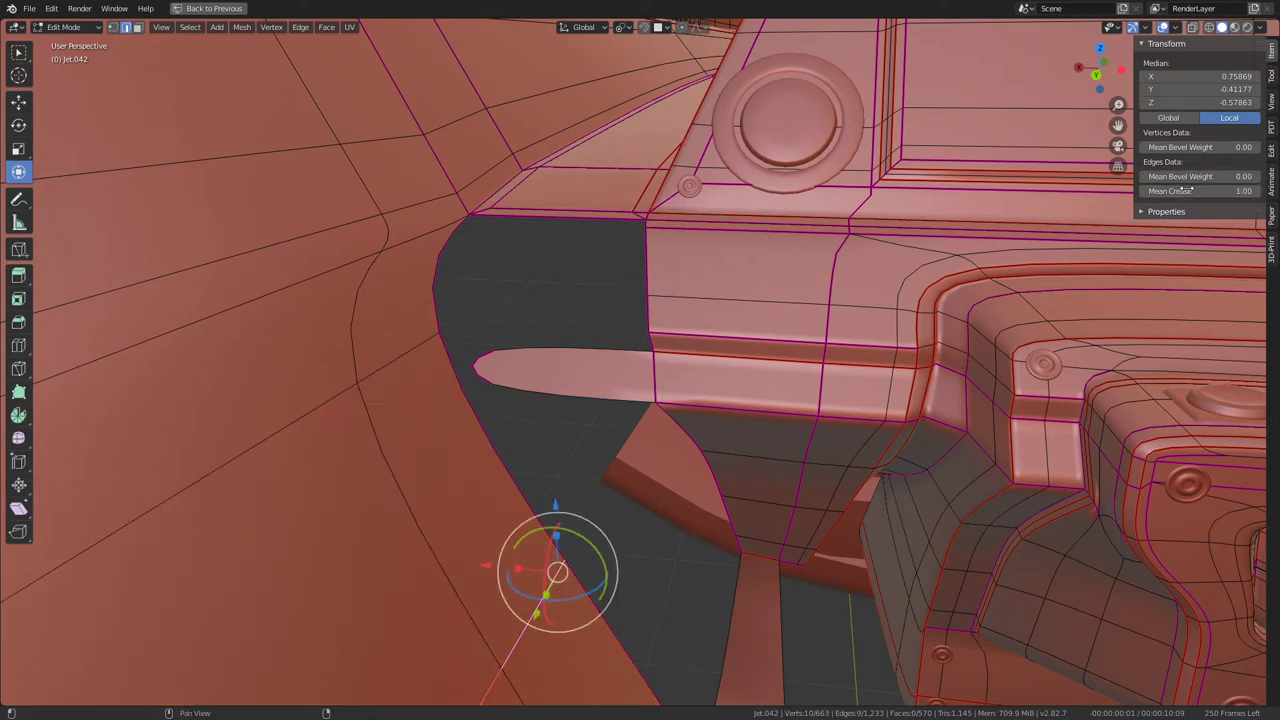
Step: Edge-slide Jet.042's tub-wall loop further along the wall
key("ctrl+r")
key("Escape")
scroll(640, 360, "down", 5)
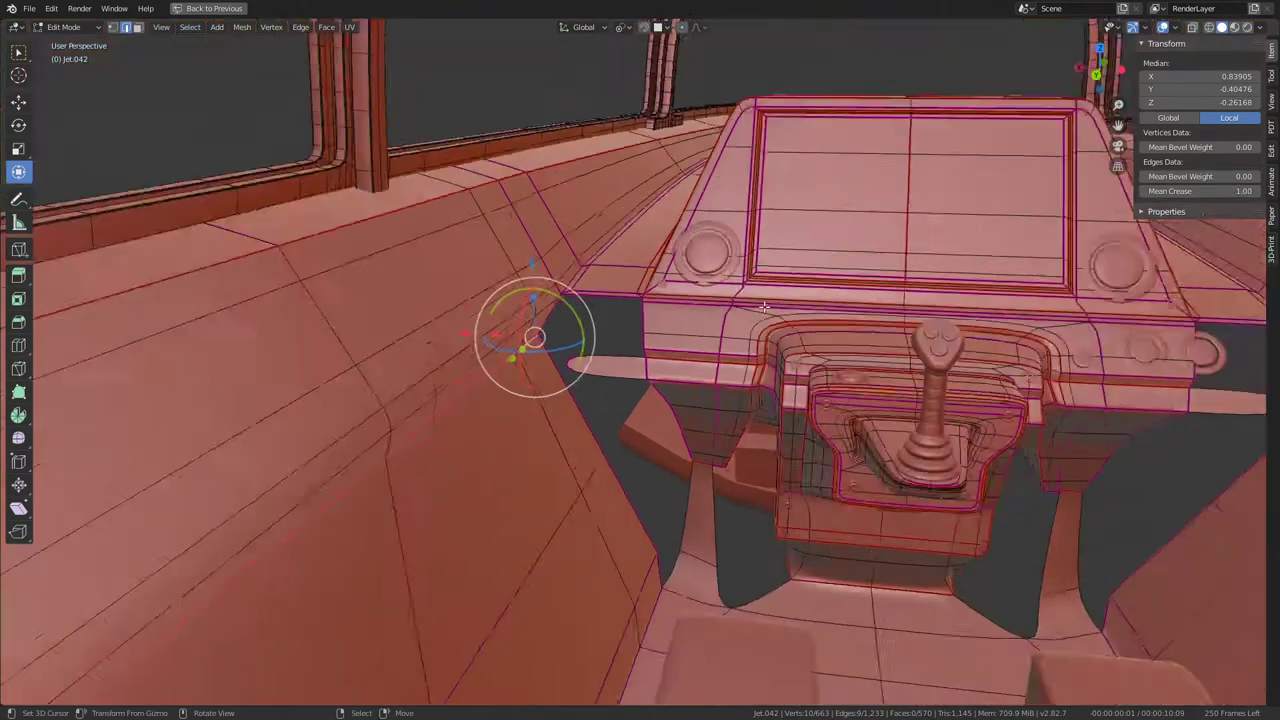
middle_click_drag(640, 360, 735, 242)
key("Tab")
scroll(741, 239, "up", 5)
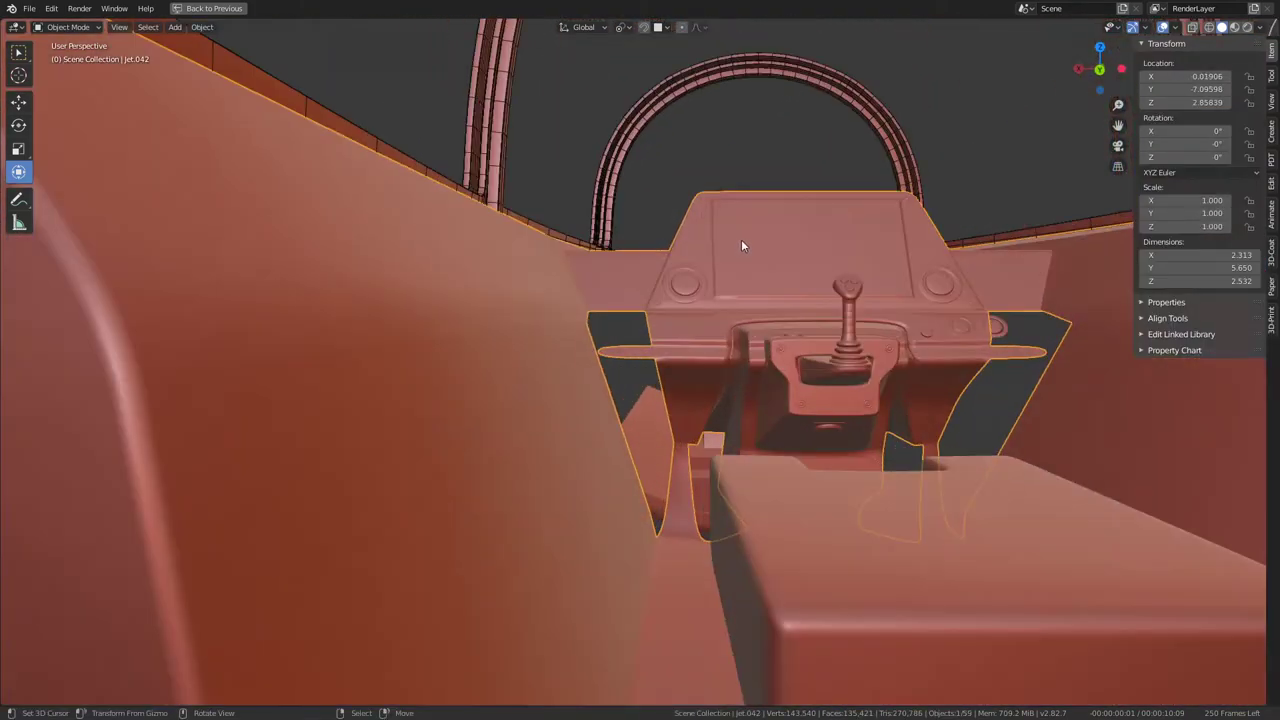
key("Tab")
key("g")
key("g")
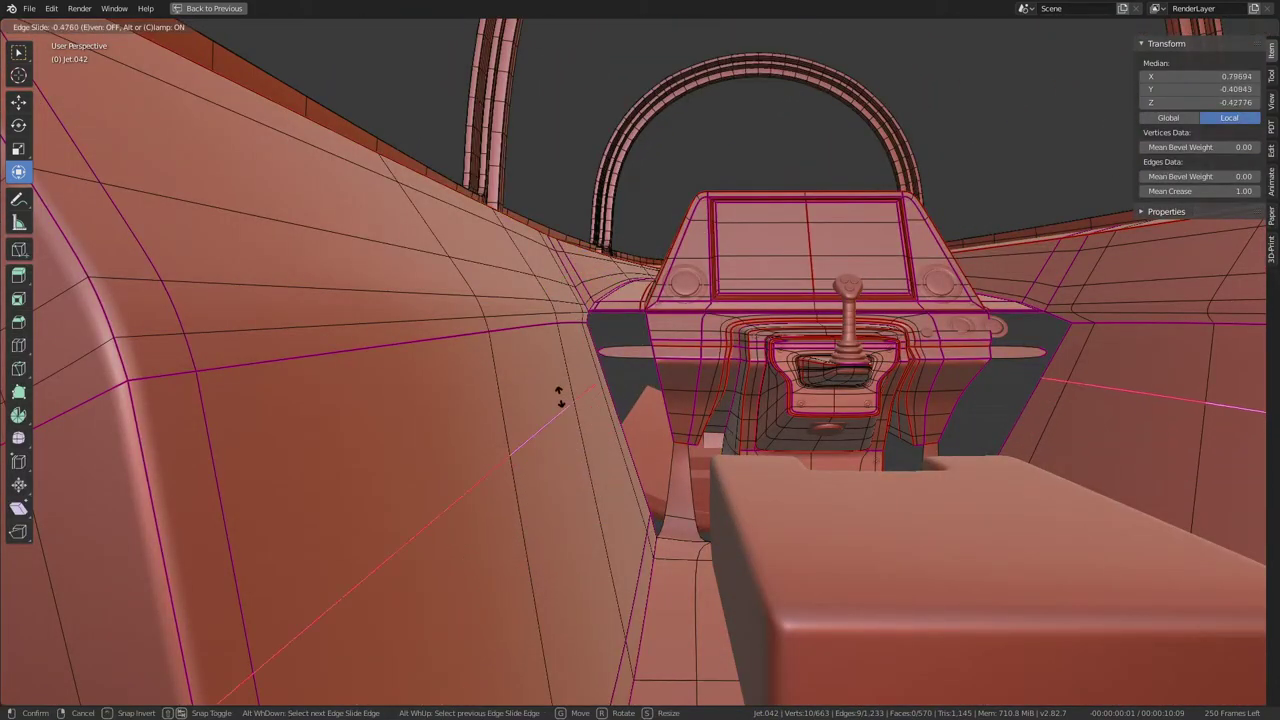
left_click(540, 375)
Step: Select the two edges bordering the gap above the console strip and fill a face between them
scroll(529, 375, "up", 3)
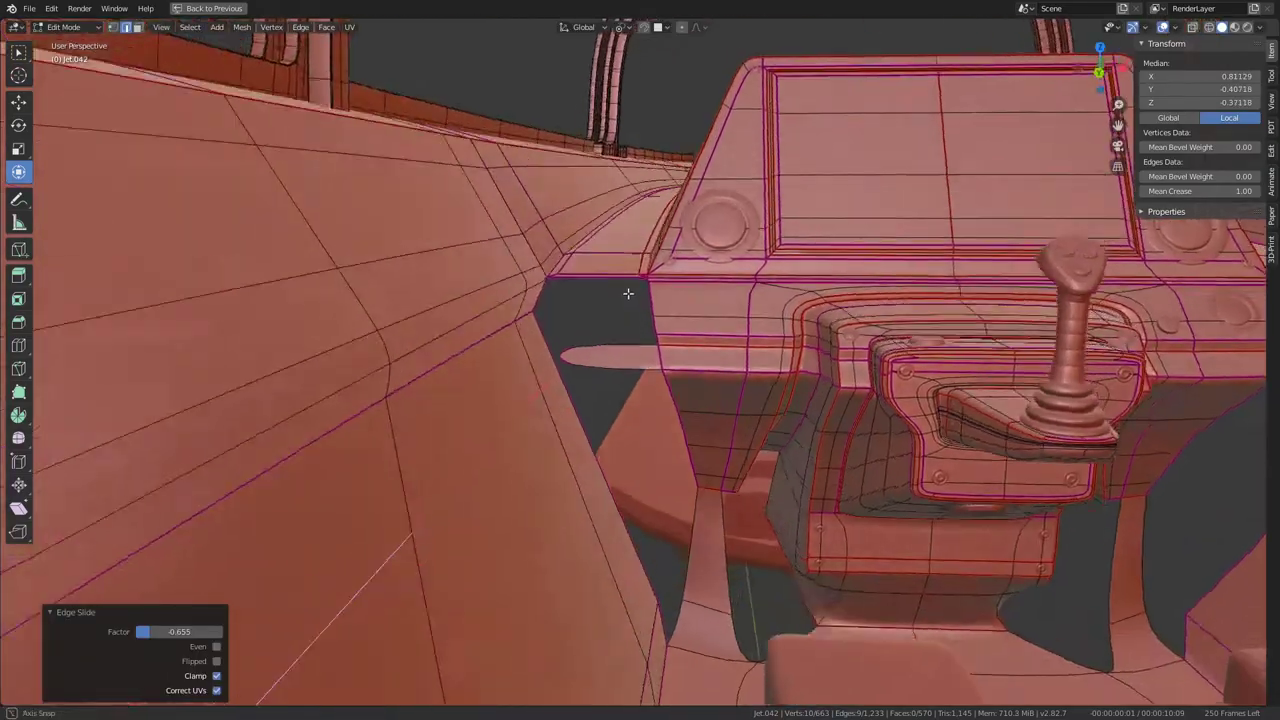
scroll(529, 350, "up", 3)
scroll(529, 324, "up", 3)
mouse_move(529, 324)
middle_mouse_down()
mouse_move(484, 437)
mouse_move(686, 371)
mouse_move(623, 389)
mouse_move(597, 374)
mouse_move(609, 326)
mouse_move(594, 357)
mouse_move(643, 357)
middle_mouse_up()
scroll(685, 368, "up", 5)
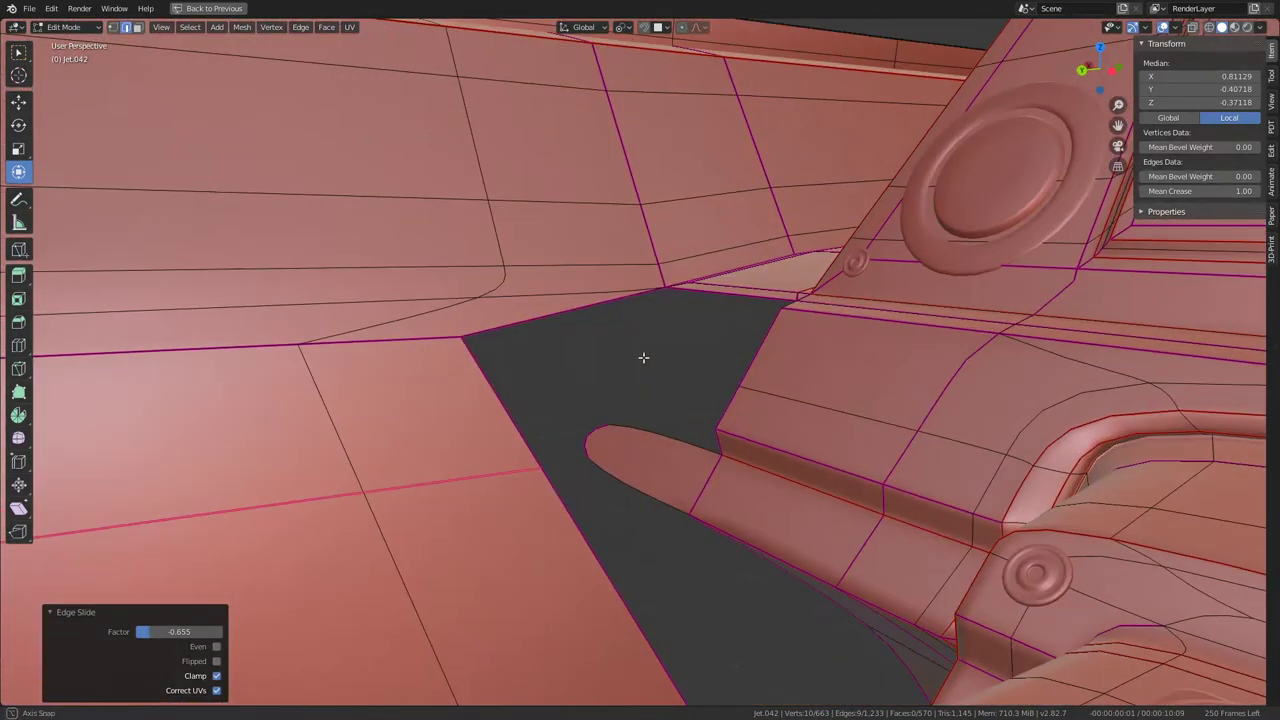
left_click(600, 443)
middle_click_drag(600, 443, 620, 437)
left_click(548, 405, "shift")
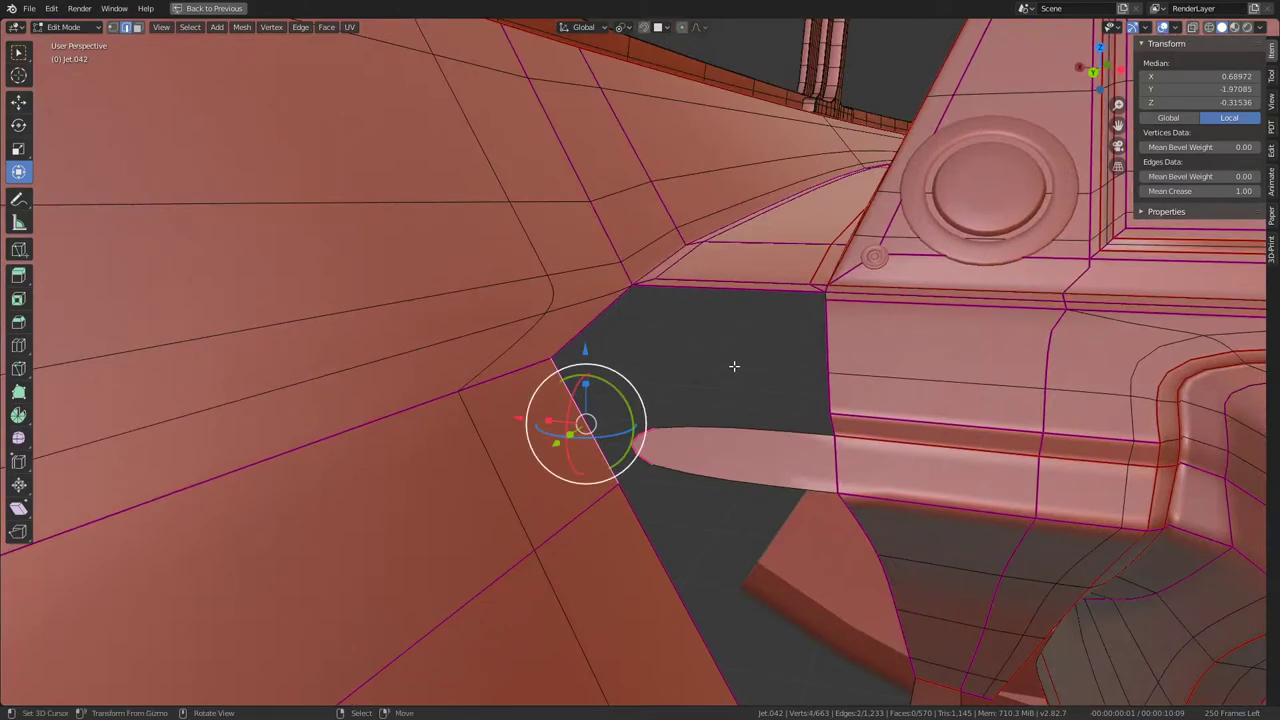
mouse_move(734, 366)
middle_mouse_down()
mouse_move(567, 425)
mouse_move(689, 354)
mouse_move(704, 319)
middle_mouse_up()
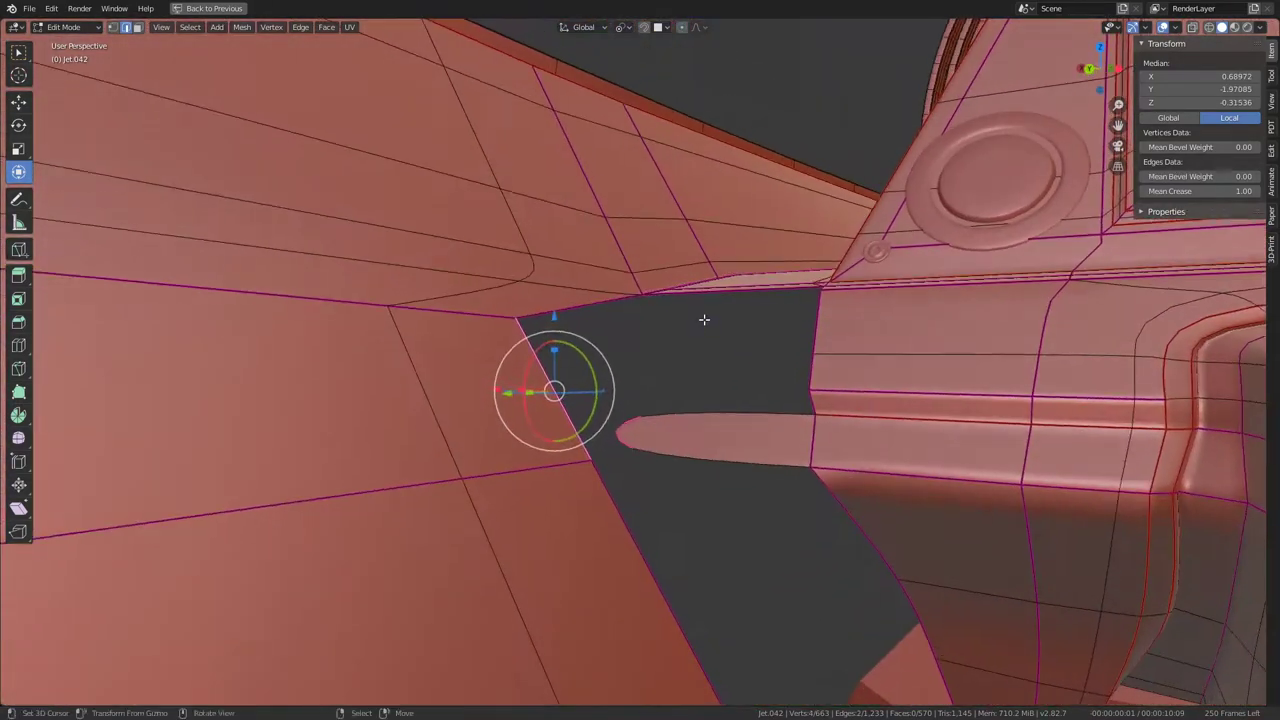
mouse_move(638, 430)
middle_mouse_down()
mouse_move(570, 464)
mouse_move(638, 381)
mouse_move(690, 376)
mouse_move(580, 403)
middle_mouse_up()
key("f")
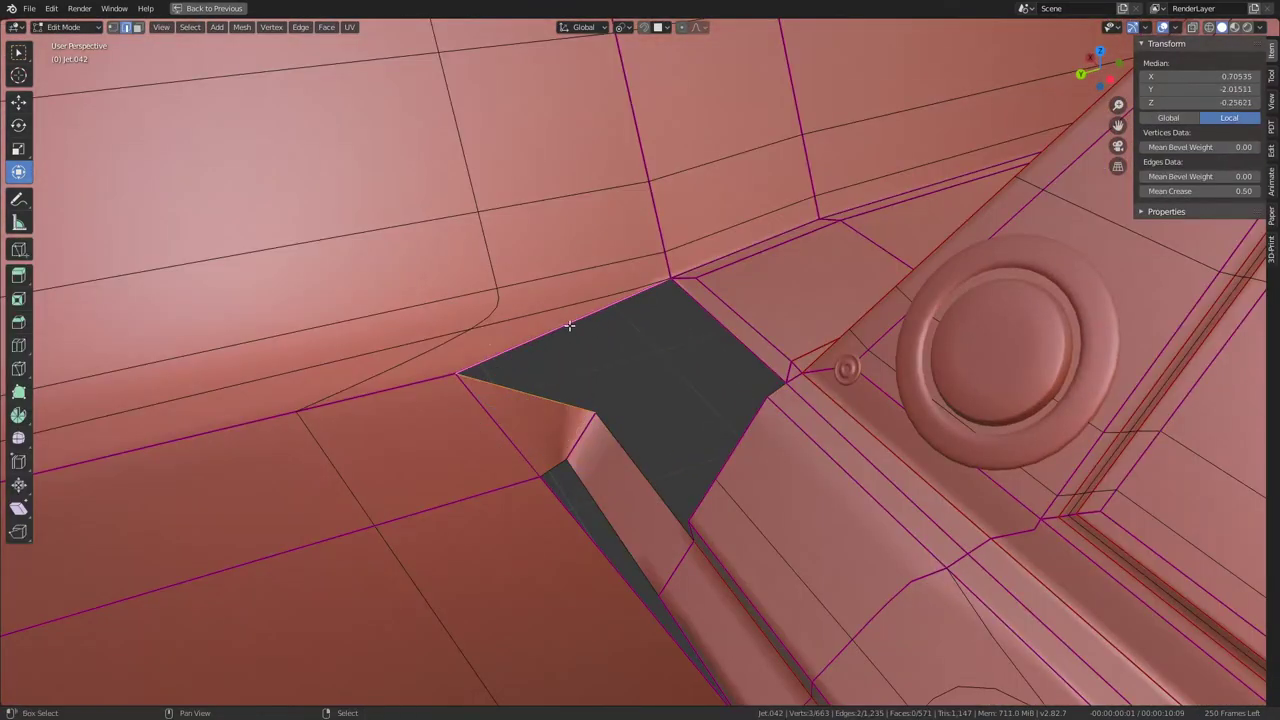
Step: Slide a single tub edge next to the console gap along the wall
mouse_move(568, 325)
middle_mouse_down()
mouse_move(667, 307)
mouse_move(777, 338)
mouse_move(782, 368)
middle_mouse_up()
key("Tab")
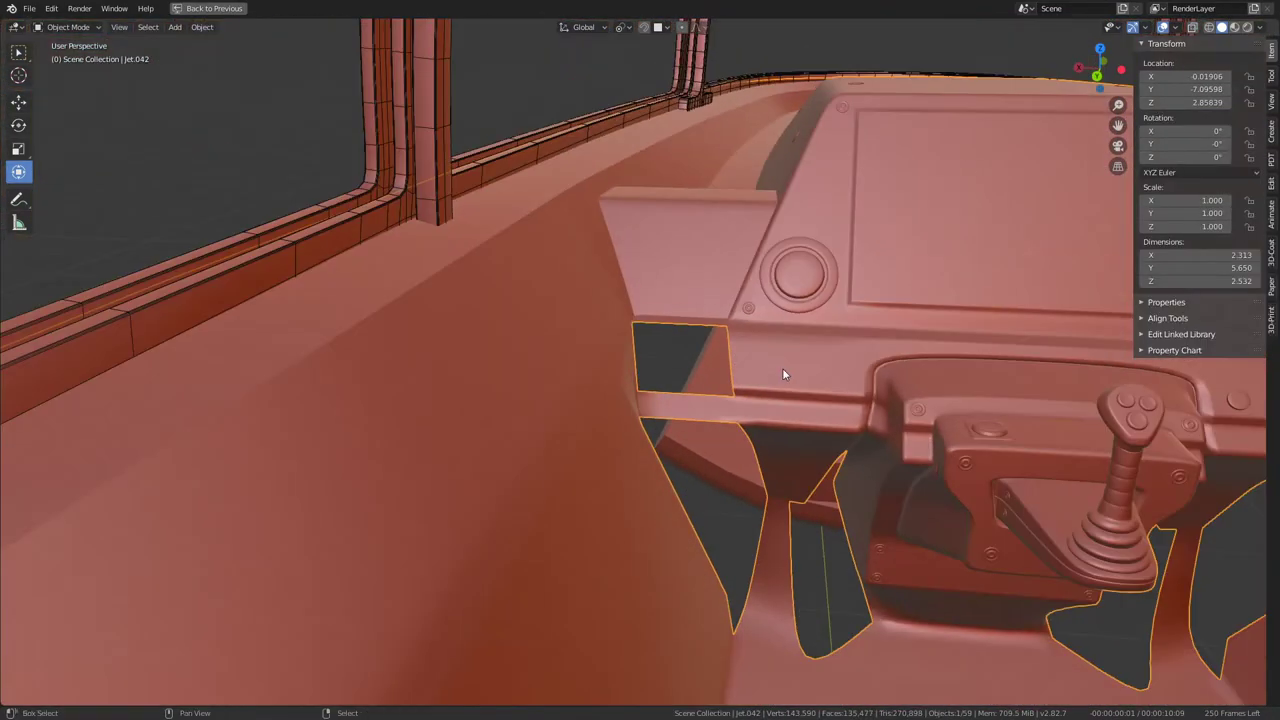
scroll(784, 374, "up", 3)
key("Tab")
middle_click_drag(692, 347, 440, 297)
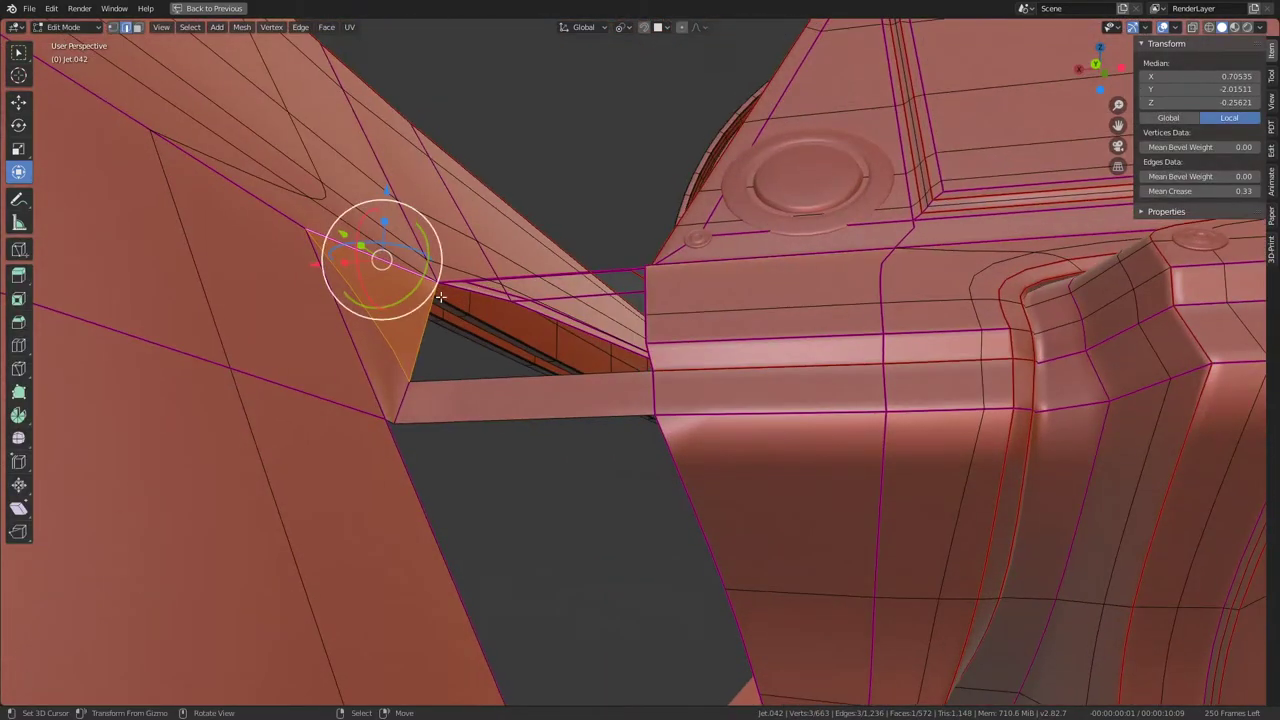
mouse_move(499, 389)
middle_mouse_down()
mouse_move(560, 340)
mouse_move(530, 345)
mouse_move(448, 300)
mouse_move(477, 348)
middle_mouse_up()
left_click(529, 346)
scroll(529, 346, "up", 2)
key("g")
key("g")
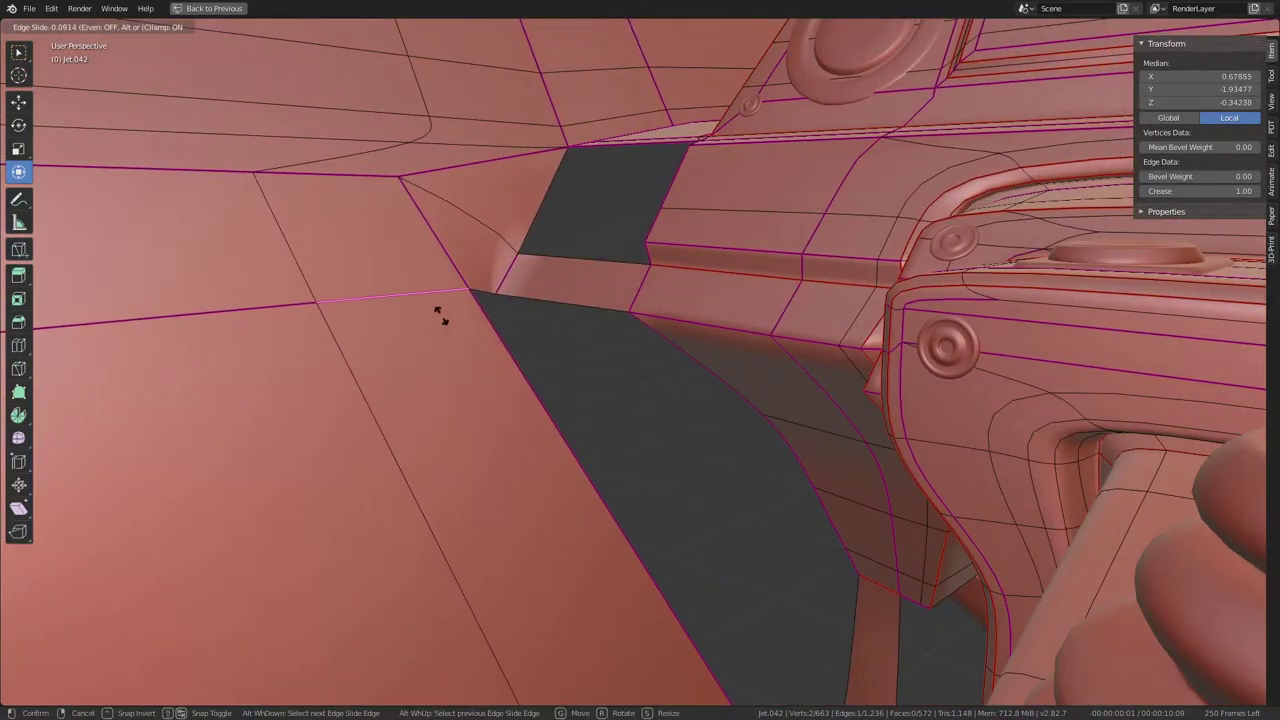
left_click(449, 333)
Step: Nudge that tub edge along the Y axis
mouse_move(478, 311)
middle_mouse_down()
mouse_move(485, 262)
mouse_move(527, 403)
mouse_move(473, 465)
middle_mouse_up()
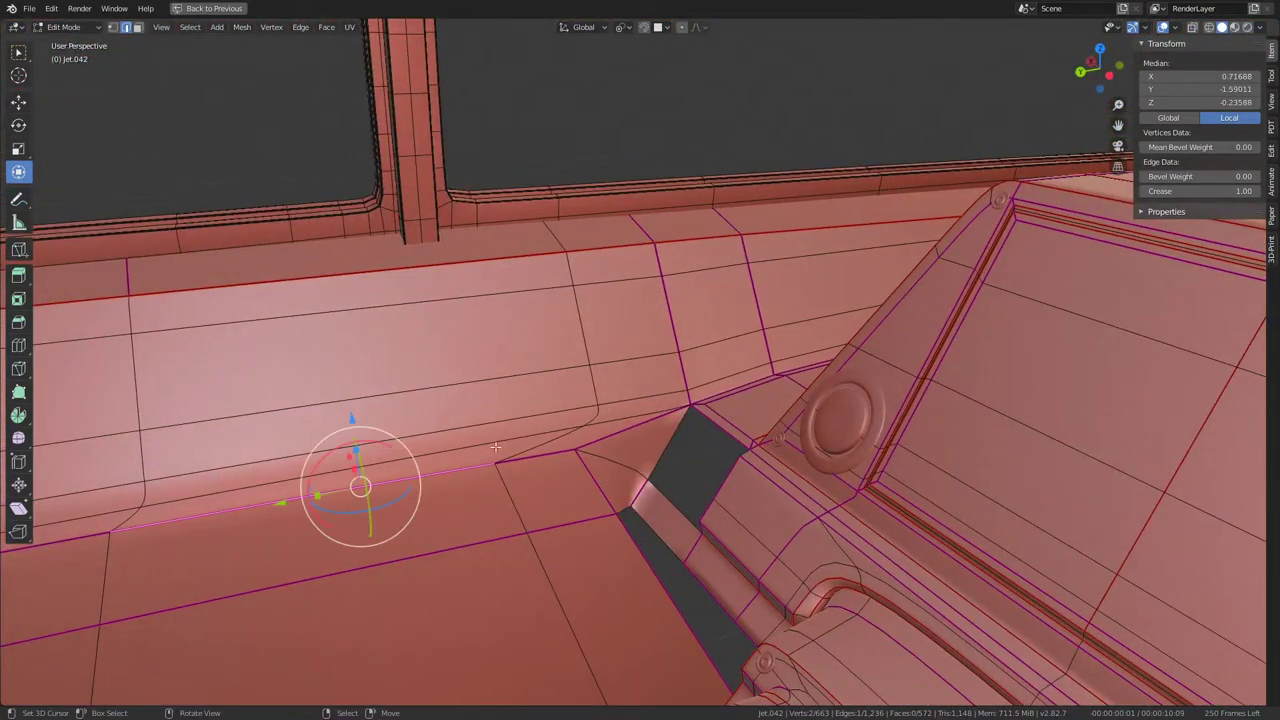
key("g")
key("y")
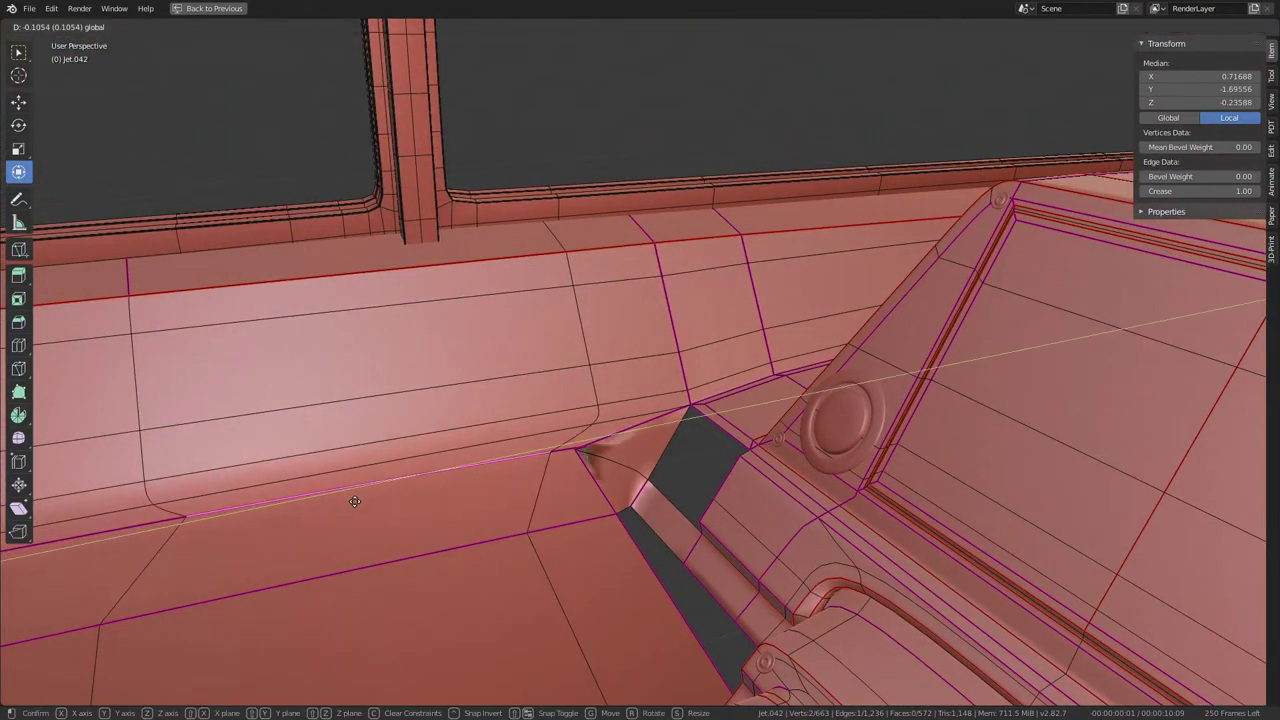
left_click(355, 501)
Step: Vertex-slide the two junction vertices along their edges toward the console
mouse_move(355, 501)
middle_mouse_down()
mouse_move(581, 439)
mouse_move(606, 382)
middle_mouse_up()
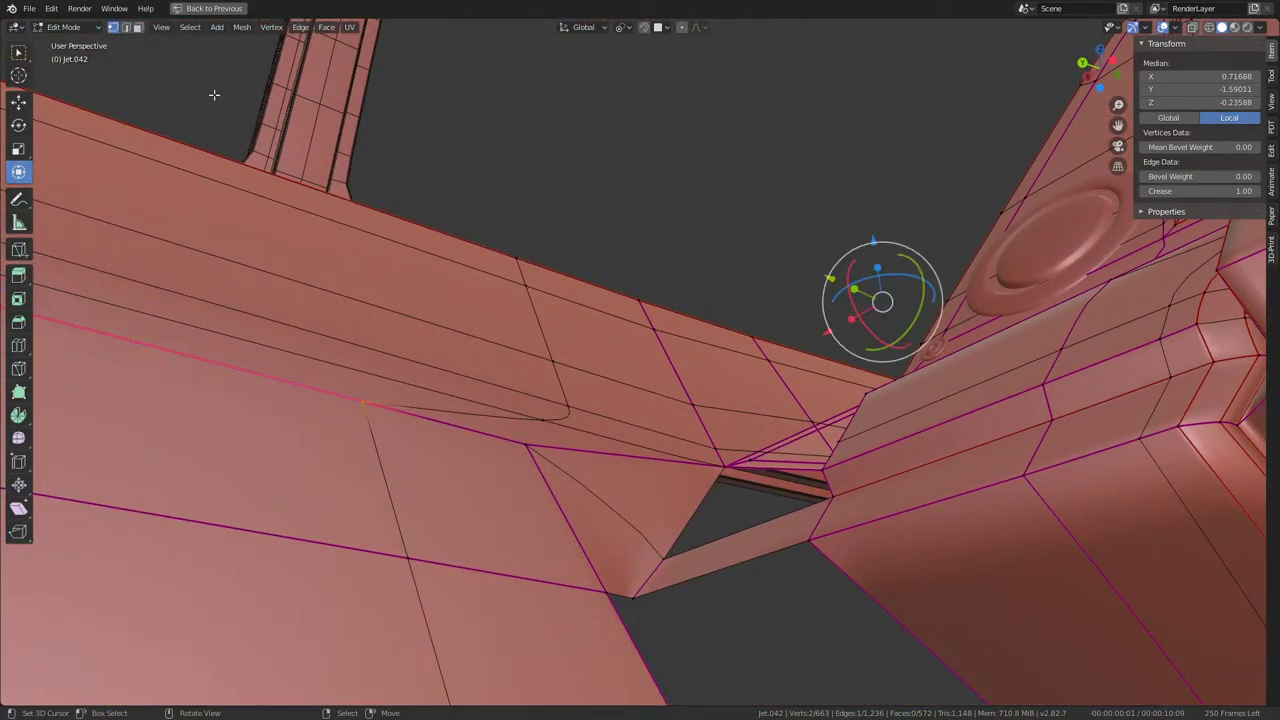
left_click(530, 452)
key("shift+v")
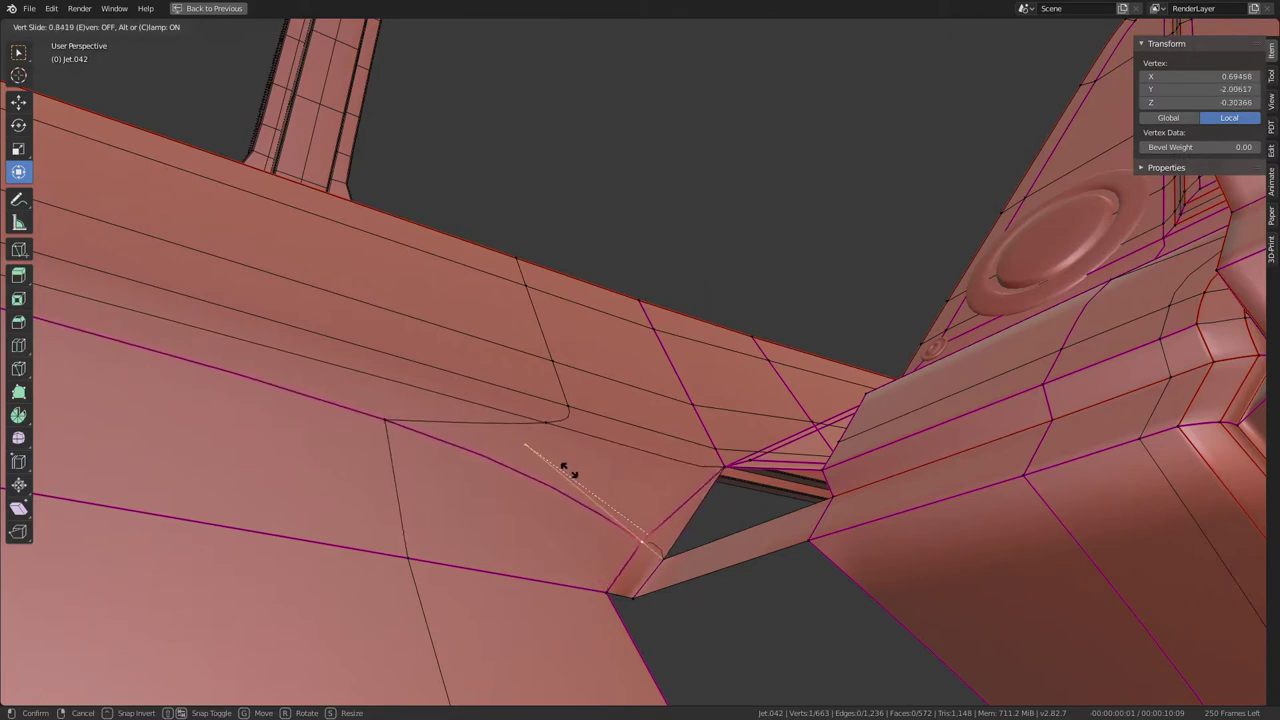
left_click(573, 475)
left_click(402, 428)
key("shift+v")
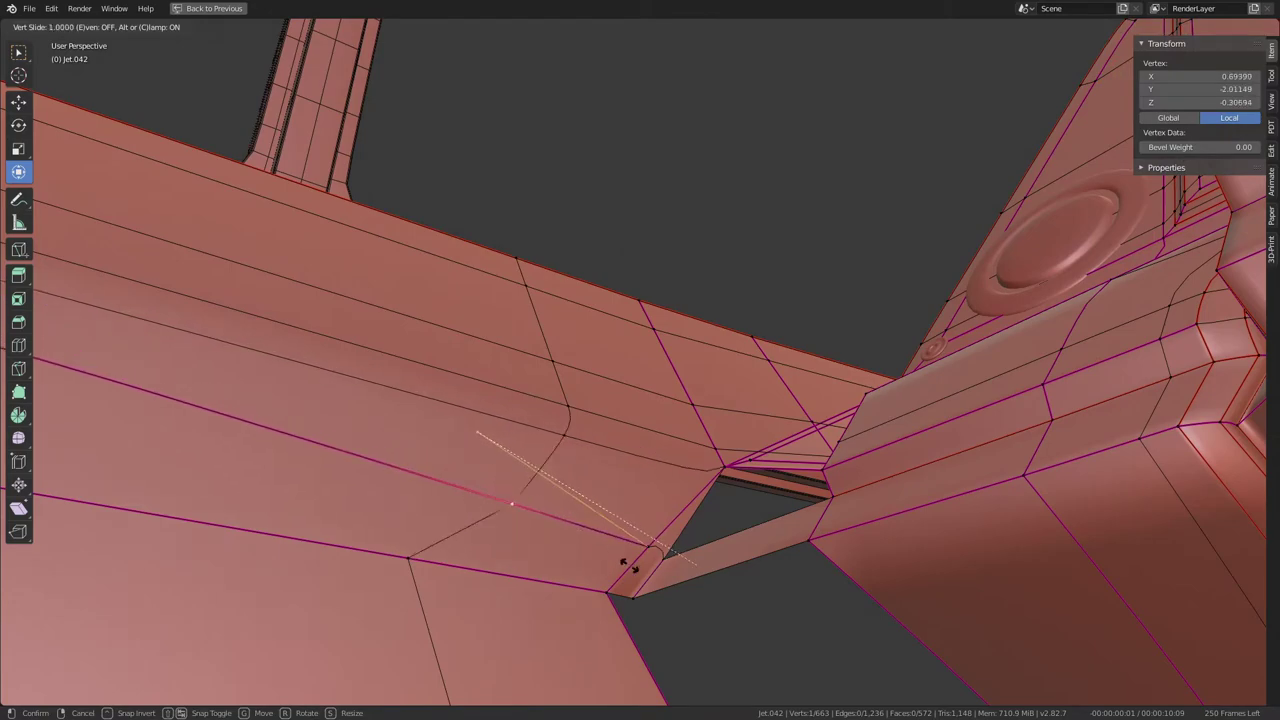
left_click(519, 500)
mouse_move(564, 464)
middle_mouse_down()
mouse_move(539, 362)
mouse_move(660, 417)
mouse_move(651, 309)
mouse_move(637, 347)
mouse_move(586, 374)
mouse_move(463, 398)
mouse_move(586, 371)
mouse_move(506, 366)
mouse_move(563, 357)
mouse_move(656, 430)
middle_mouse_up()
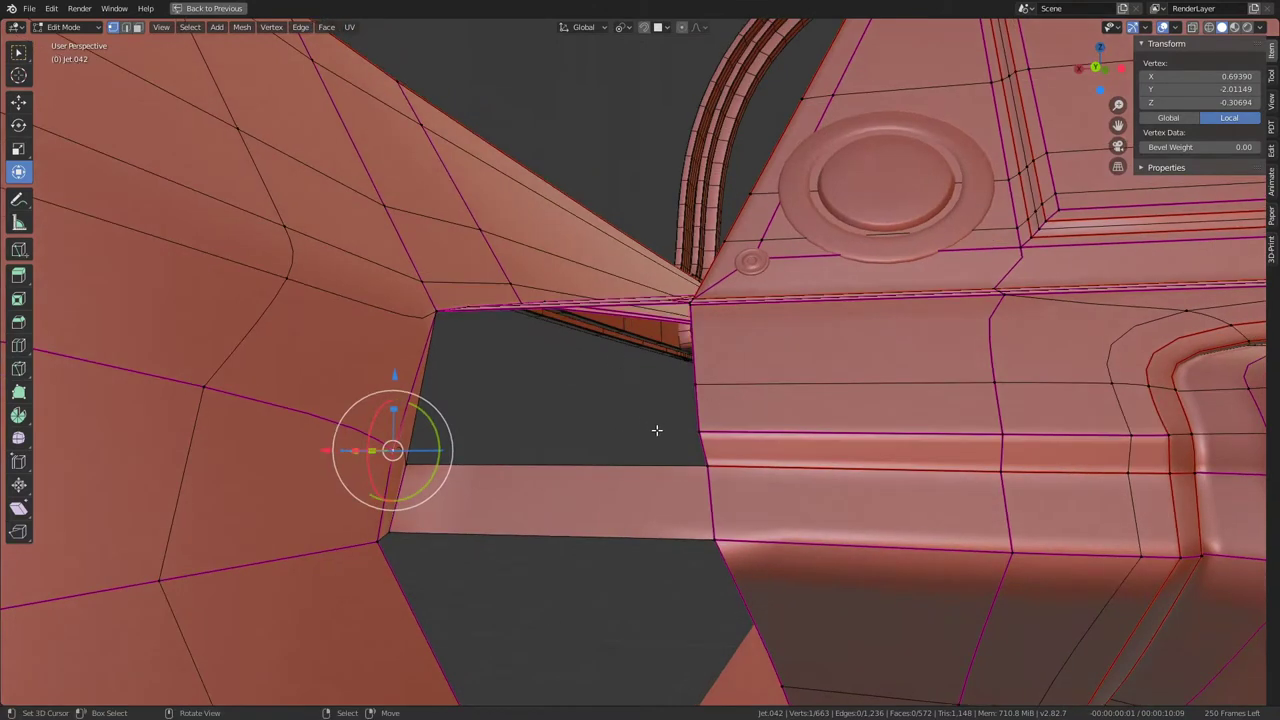
Step: Fill the console-base gap with successive new faces starting from its corner vertex
left_click(706, 466)
key("f")
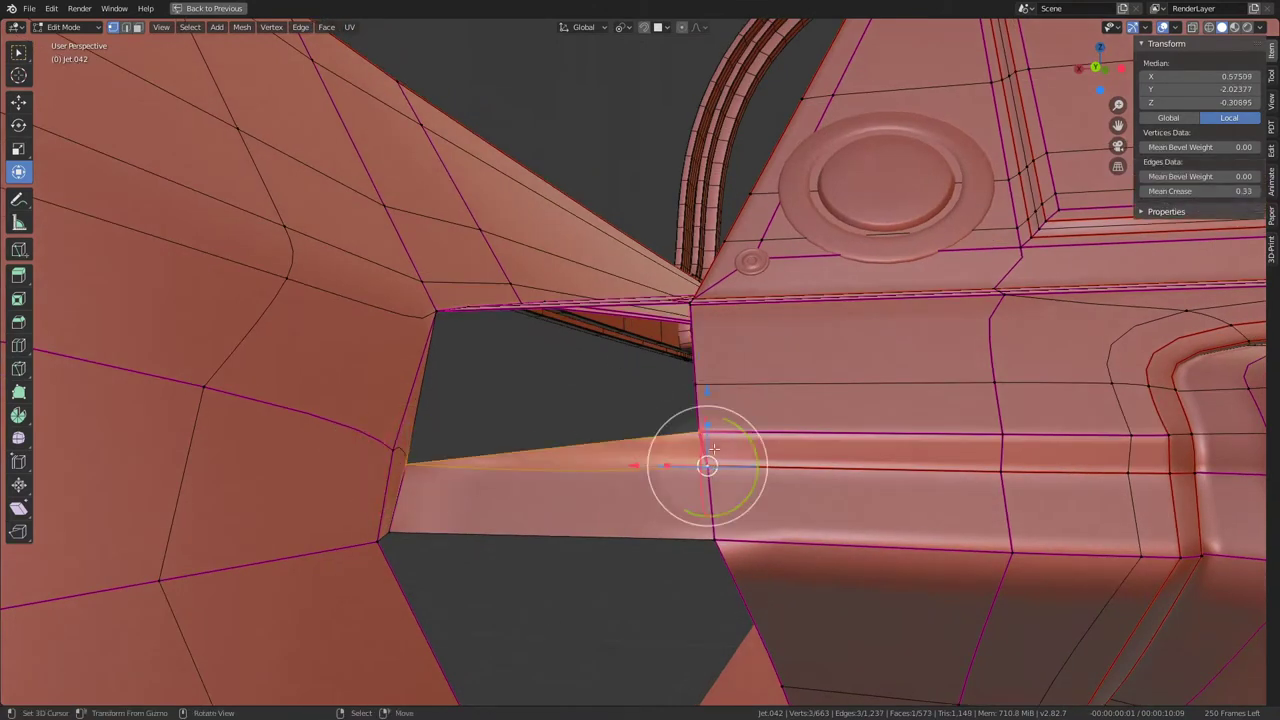
key("f")
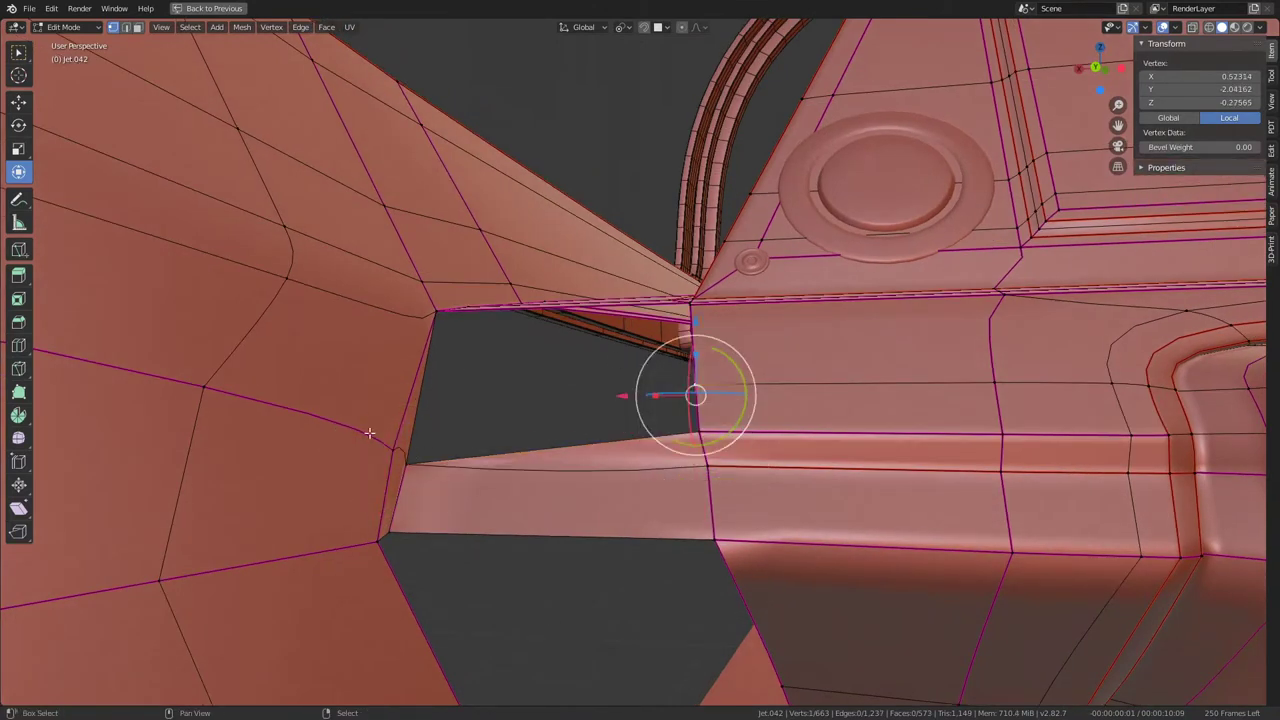
middle_click_drag(696, 326, 450, 488)
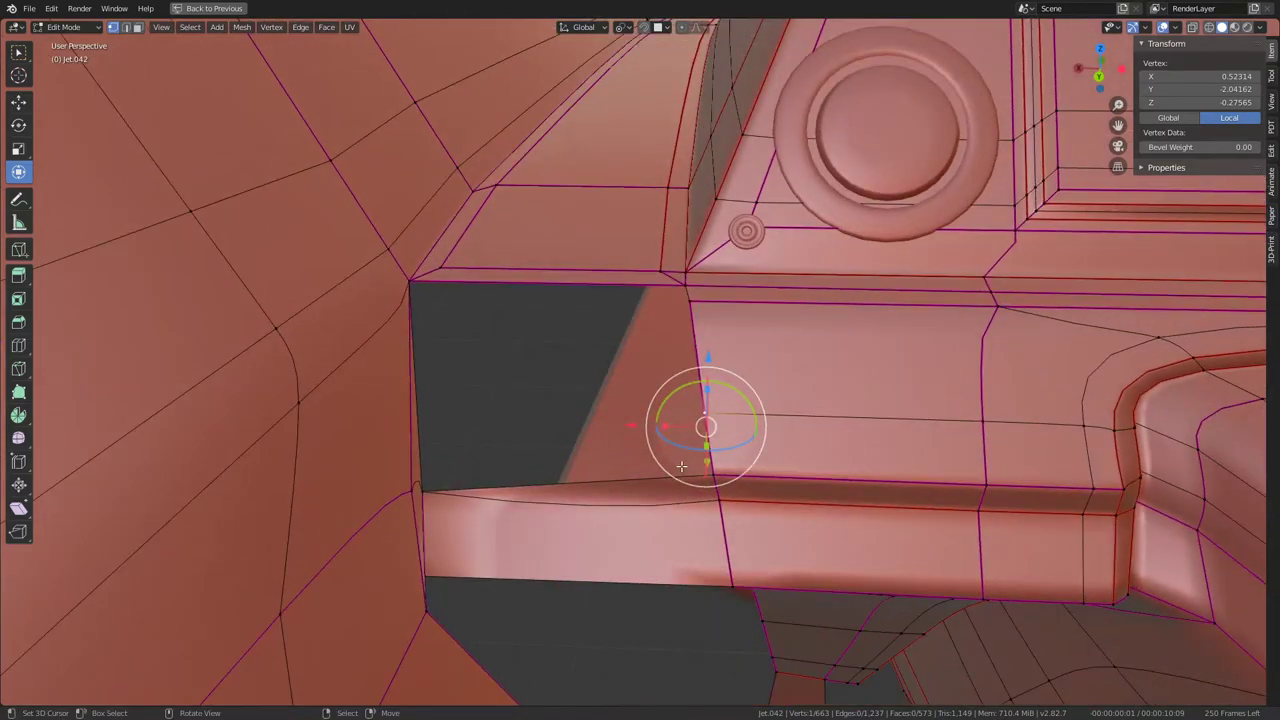
key("f")
mouse_move(736, 466)
middle_mouse_down()
mouse_move(742, 380)
mouse_move(741, 464)
middle_mouse_up()
key("Tab")
key("Tab")
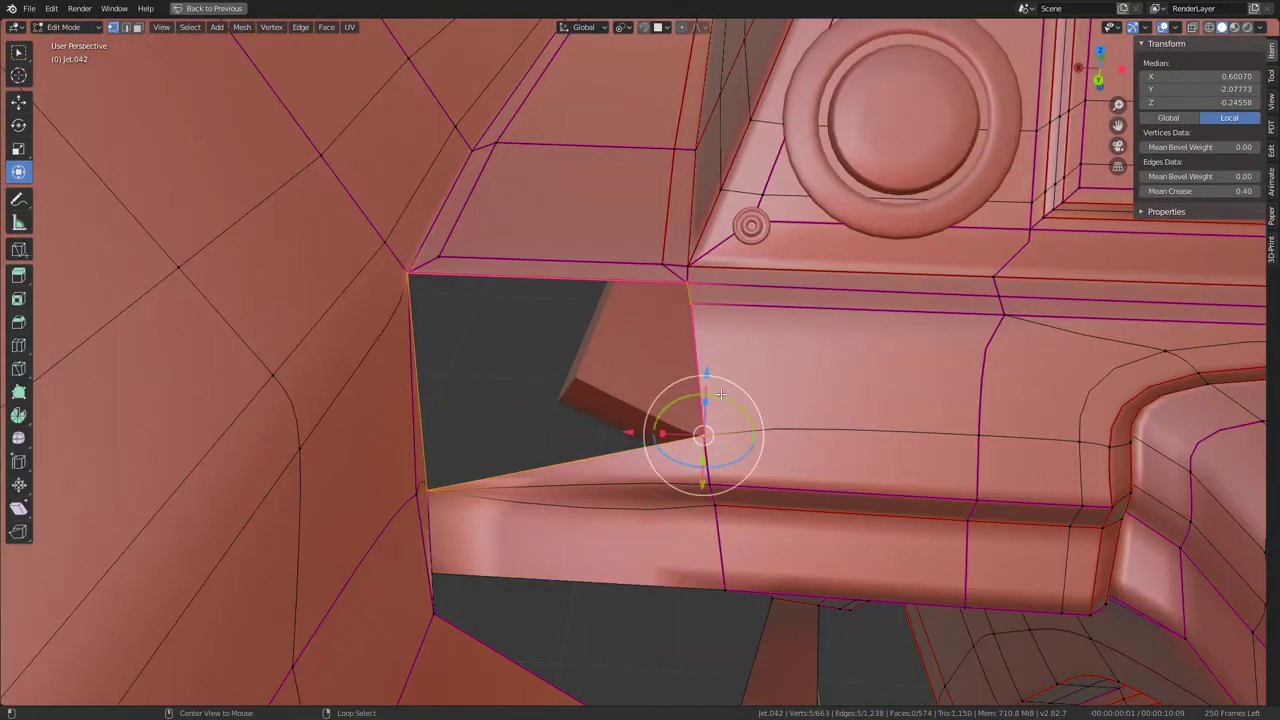
Step: Select the remaining dark gap's corner vertices and close it with a face
left_click(410, 271, "shift")
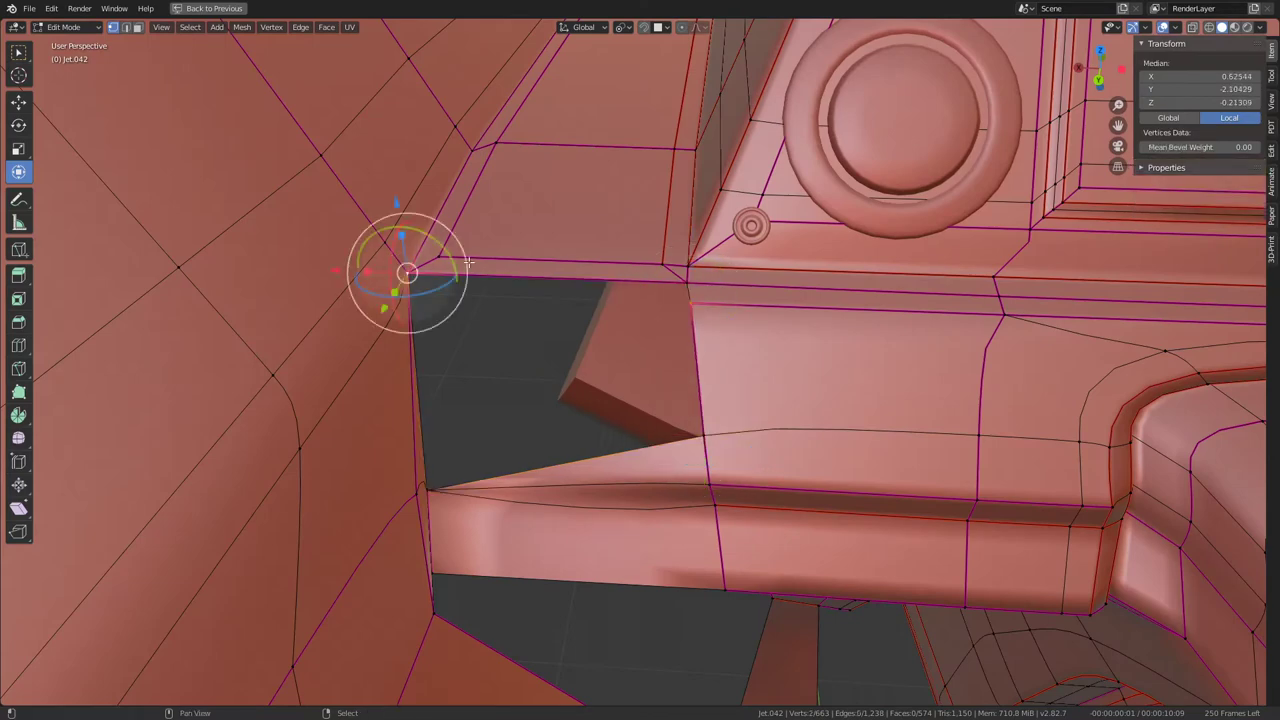
left_click(686, 270, "shift")
left_click(692, 305, "shift")
key("f")
key("Tab")
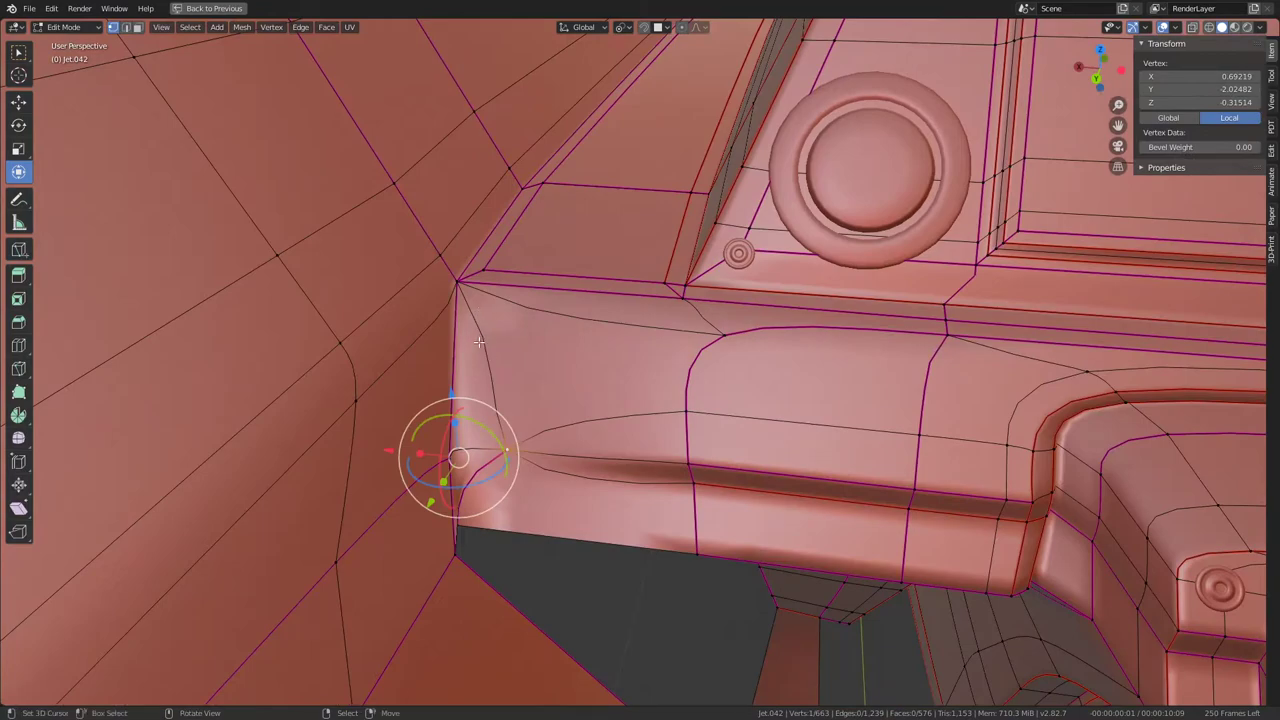
Step: Crease the console-to-tub seam edge fully to 1.00
left_click(479, 342, "shift")
key("shift+e")
type("1")
key("Return")
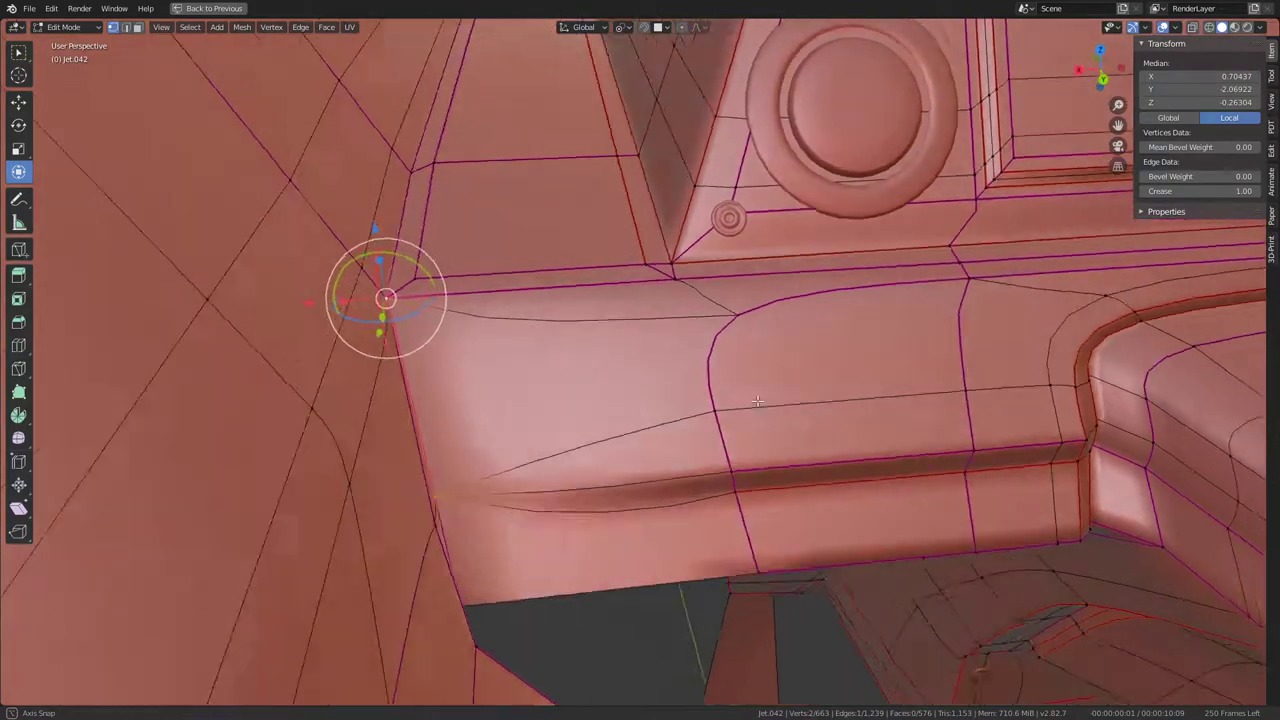
middle_click_drag(728, 384, 928, 475)
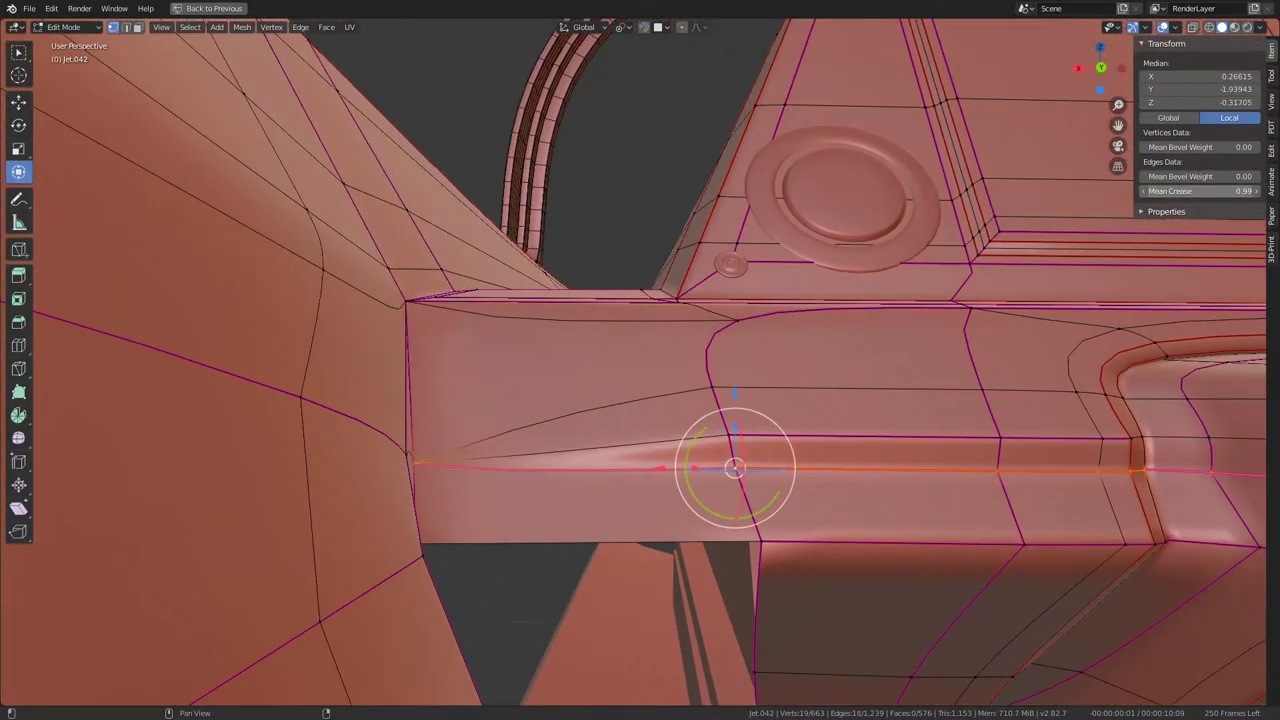
Step: Select the edge loop above and preview the smoothed console junction in Object Mode
left_click(1009, 433, "alt")
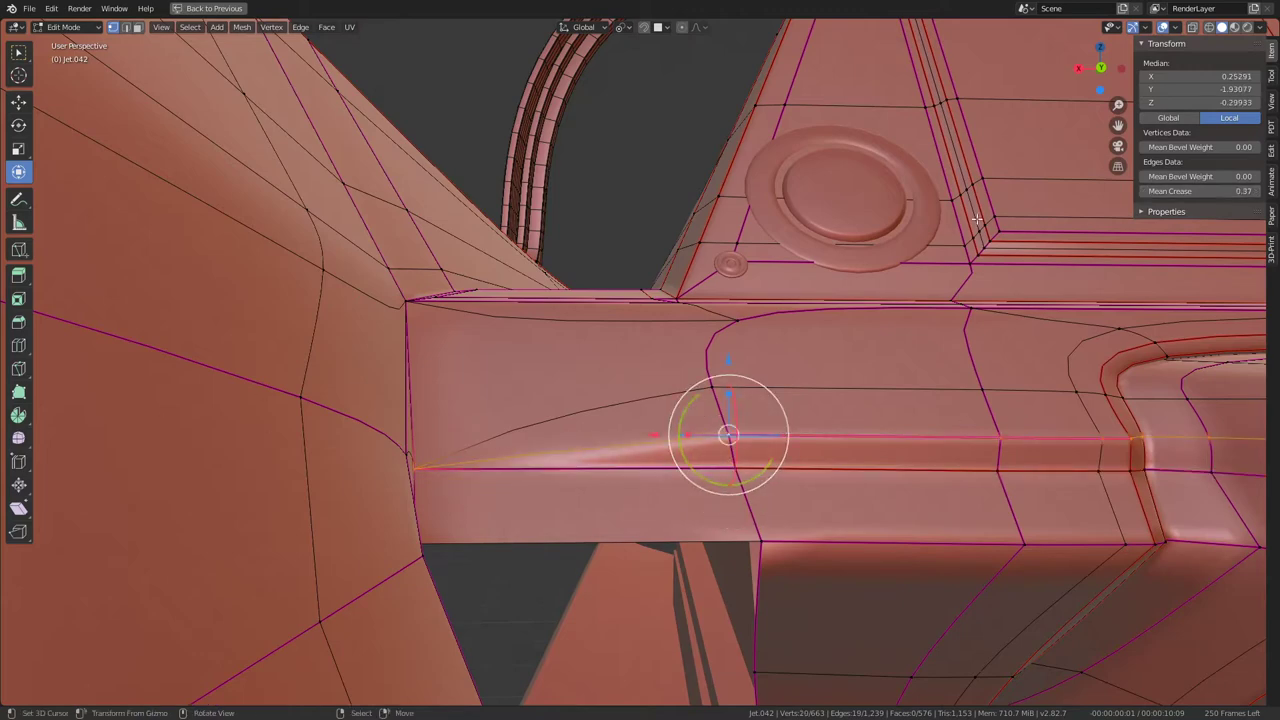
key("Tab")
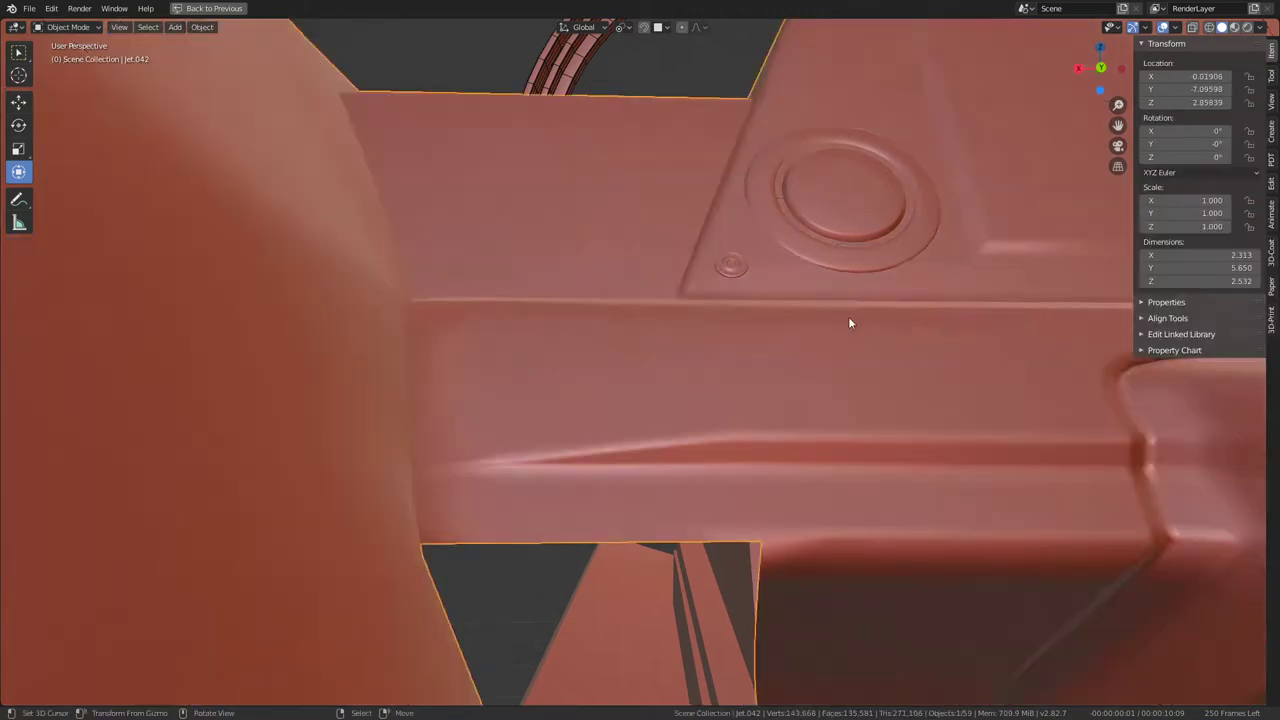
scroll(766, 315, "down", 6)
middle_click_drag(735, 342, 698, 365)
key("Tab")
scroll(698, 365, "up", 6)
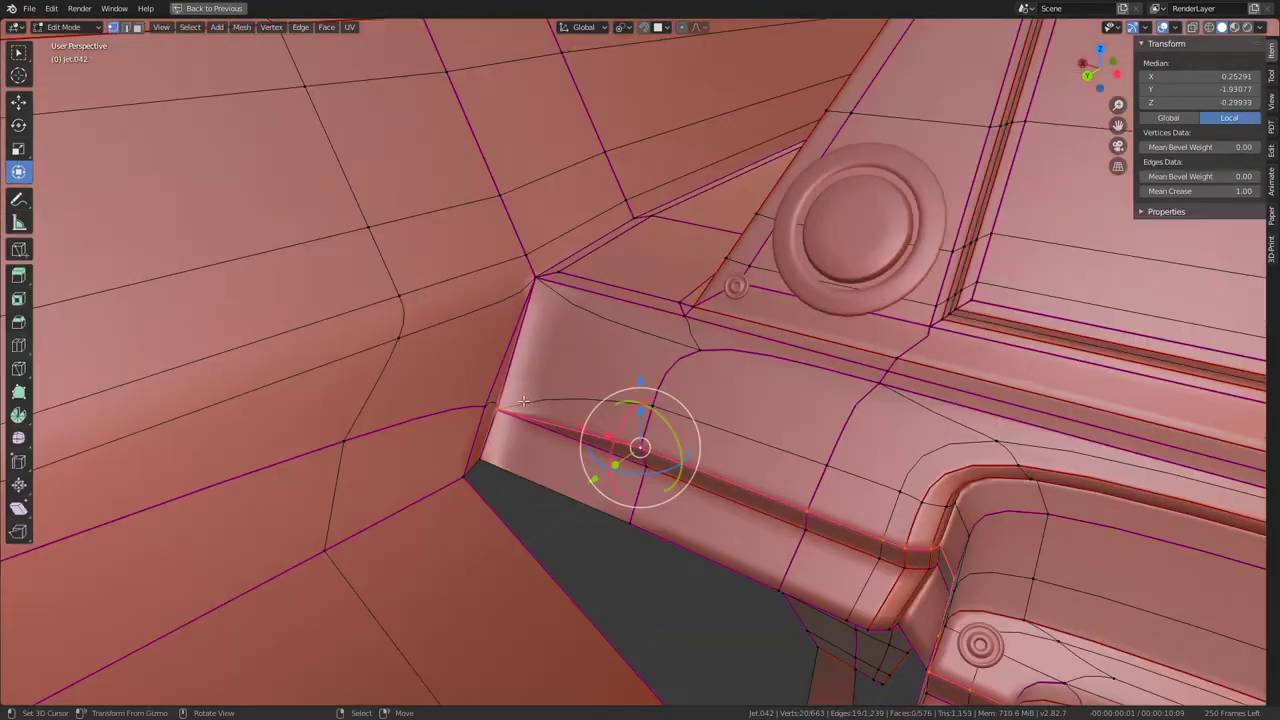
Step: Select the dashboard's upper and horizontal edge loops and display their position and crease values
middle_click_drag(640, 430, 700, 460)
left_click(523, 409)
middle_click_drag(700, 400, 1000, 330)
scroll(1201, 288, "down", 1, "ctrl")
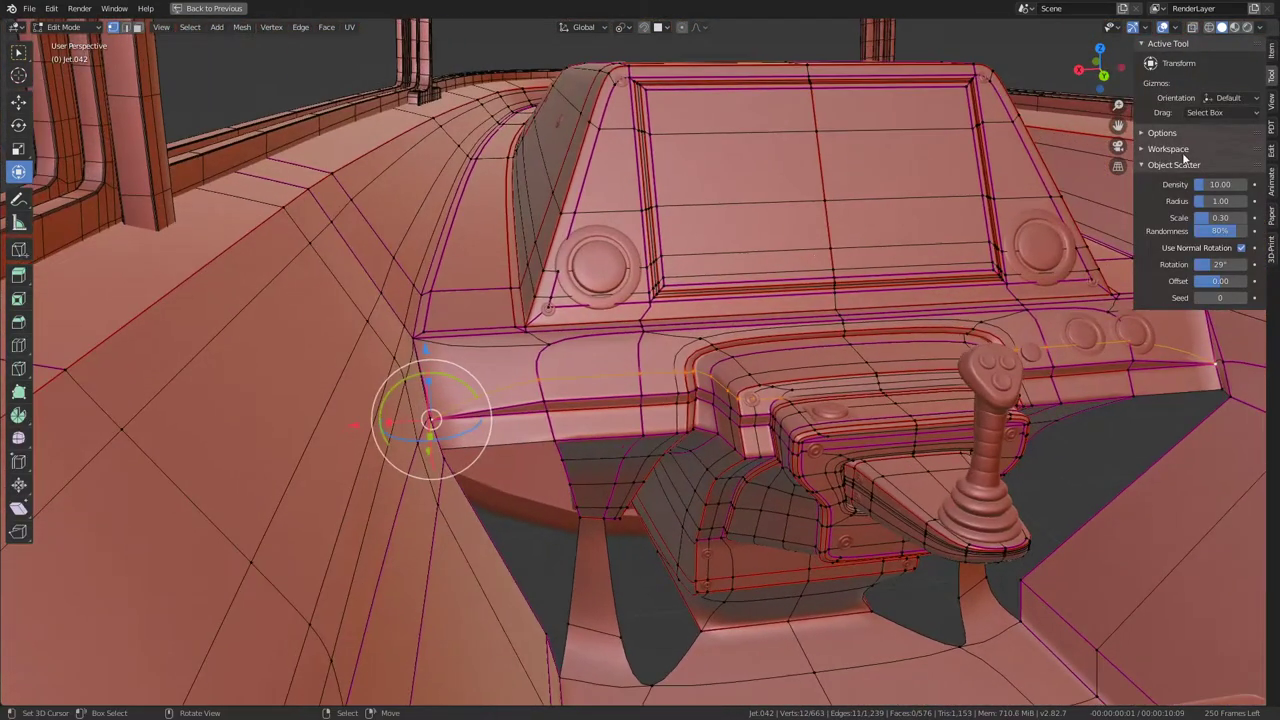
scroll(729, 353, "up", 2)
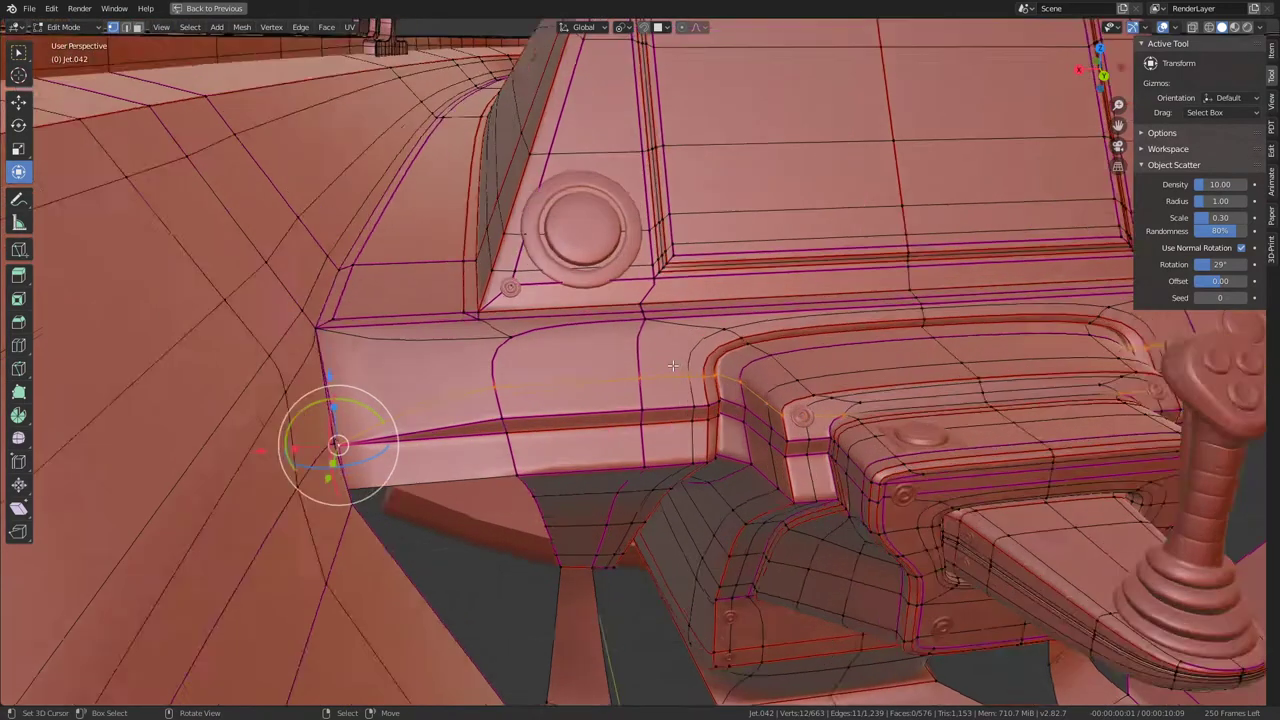
scroll(729, 353, "up", 2)
left_click(450, 318, "alt")
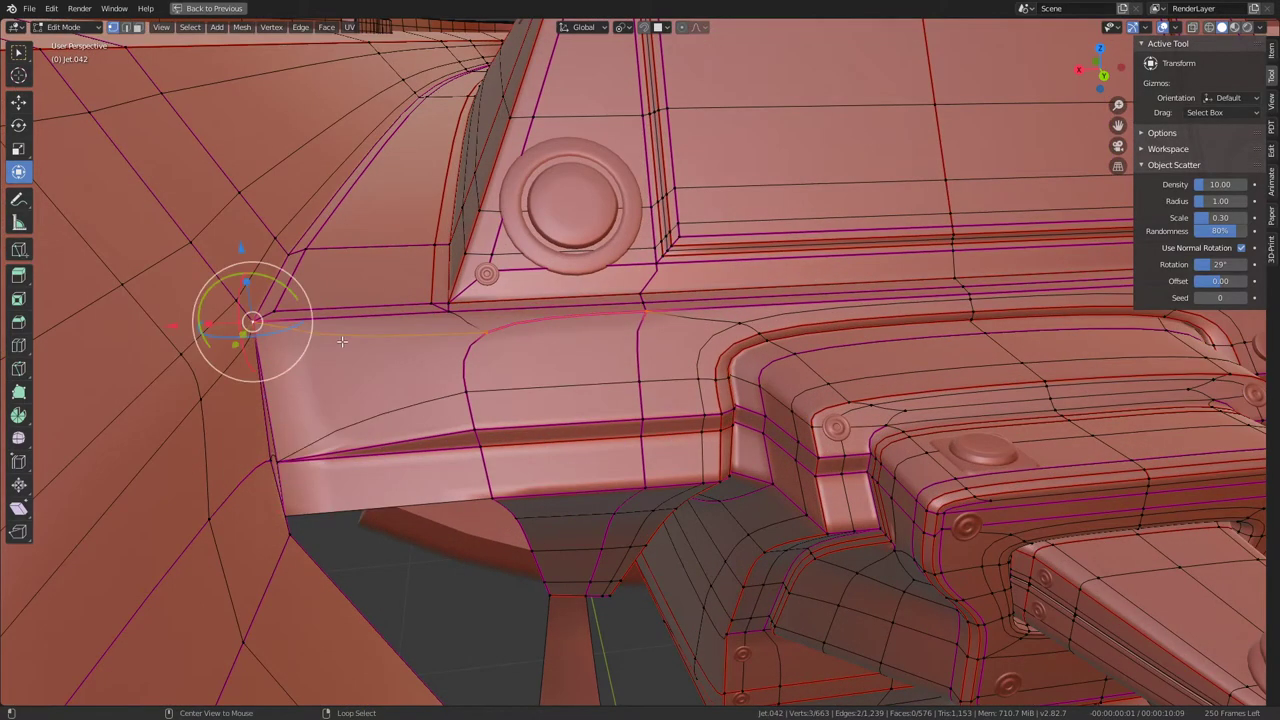
left_click(1266, 56)
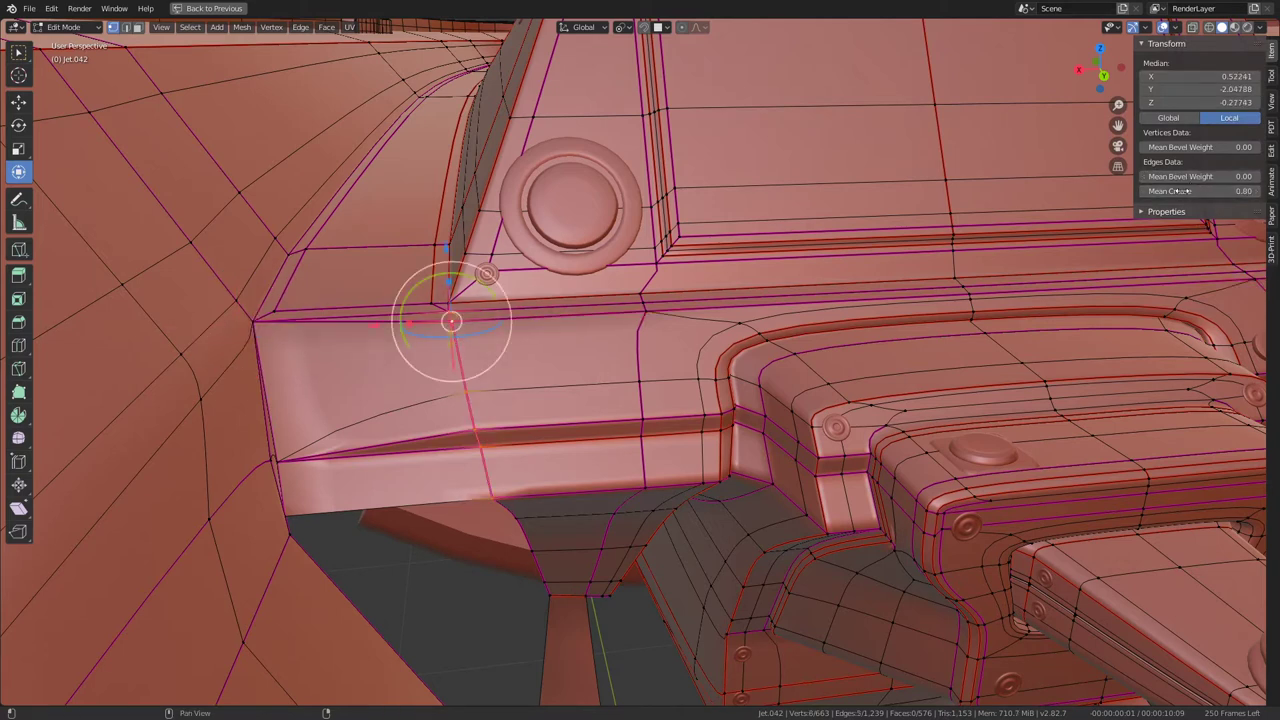
left_click(369, 416, "alt")
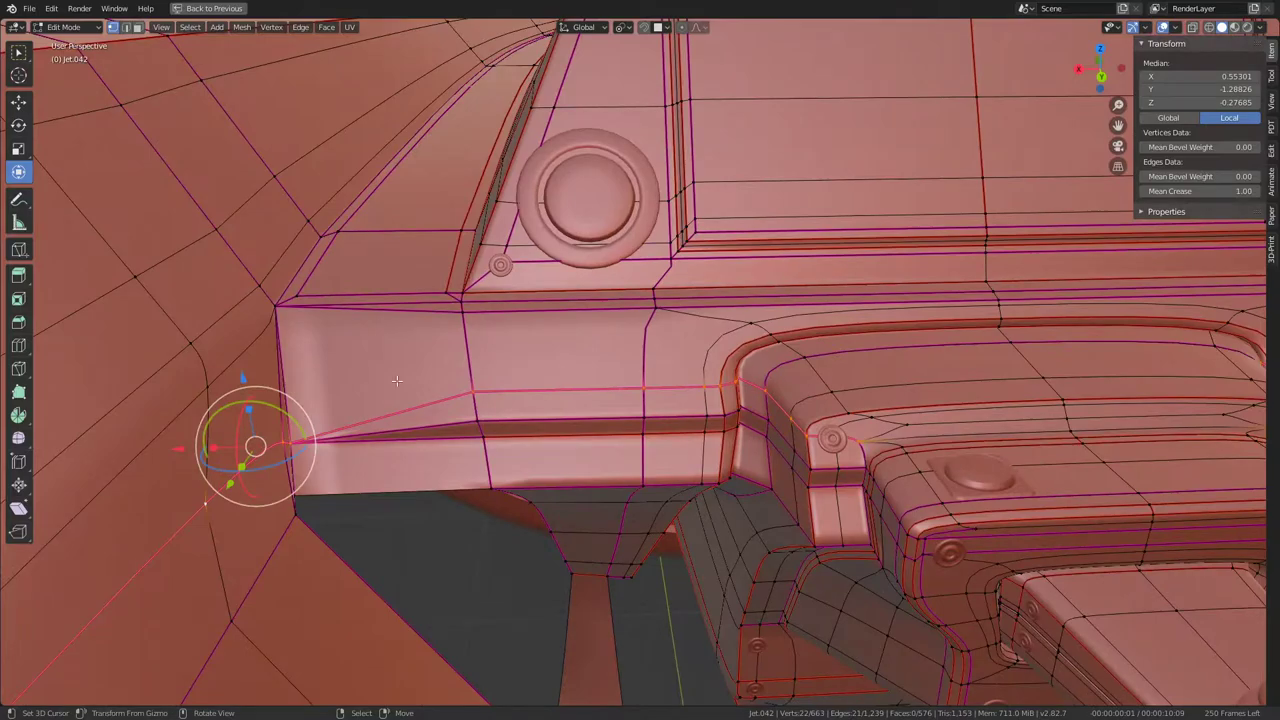
Step: Slide the console-to-tub junction vertex along its edge
mouse_move(397, 380)
middle_mouse_down()
mouse_move(453, 458)
mouse_move(529, 466)
mouse_move(529, 395)
mouse_move(500, 286)
mouse_move(400, 266)
mouse_move(357, 290)
mouse_move(561, 319)
mouse_move(393, 376)
mouse_move(573, 342)
mouse_move(598, 386)
mouse_move(557, 366)
mouse_move(608, 366)
mouse_move(565, 320)
mouse_move(572, 272)
middle_mouse_up()
key("Tab")
key("Tab")
left_click(608, 366)
key("g")
key("g")
left_click(552, 366)
Step: Select the edge ring across the tub side and subdivide it from Quick Favorites
middle_click_drag(539, 313, 610, 270)
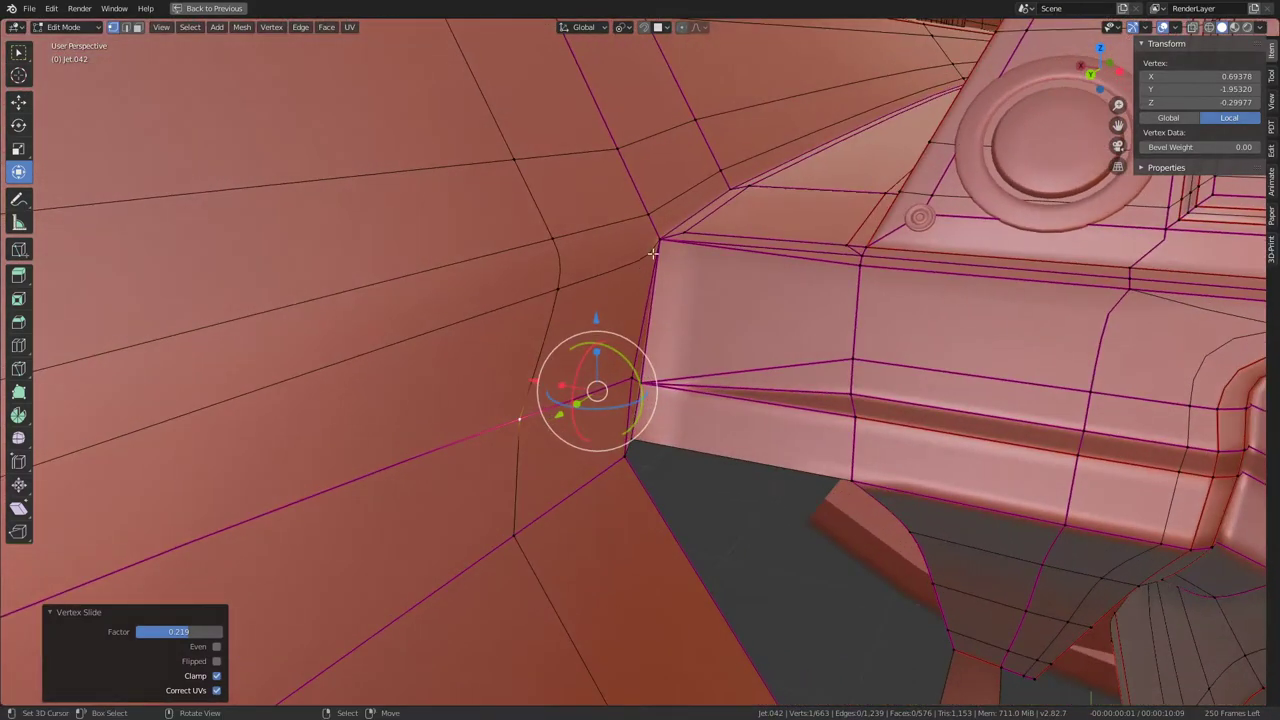
left_click(662, 236)
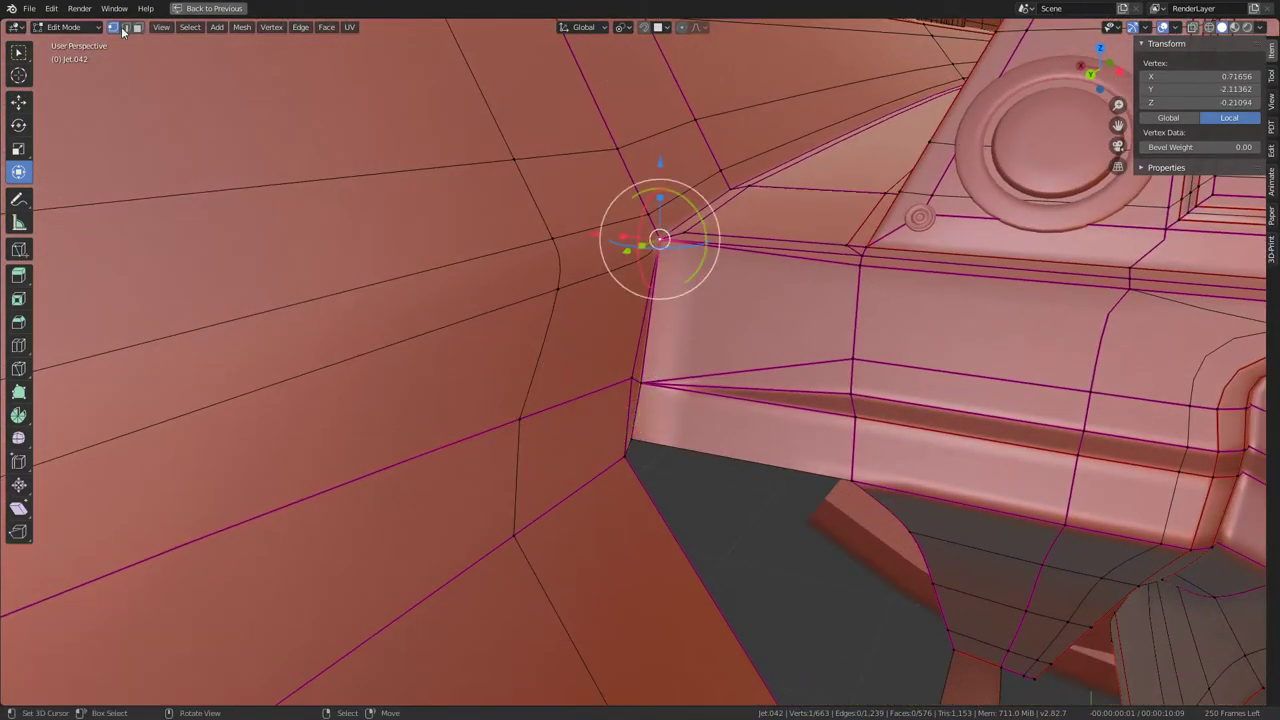
left_click(123, 30)
left_click(643, 270, "ctrl+alt")
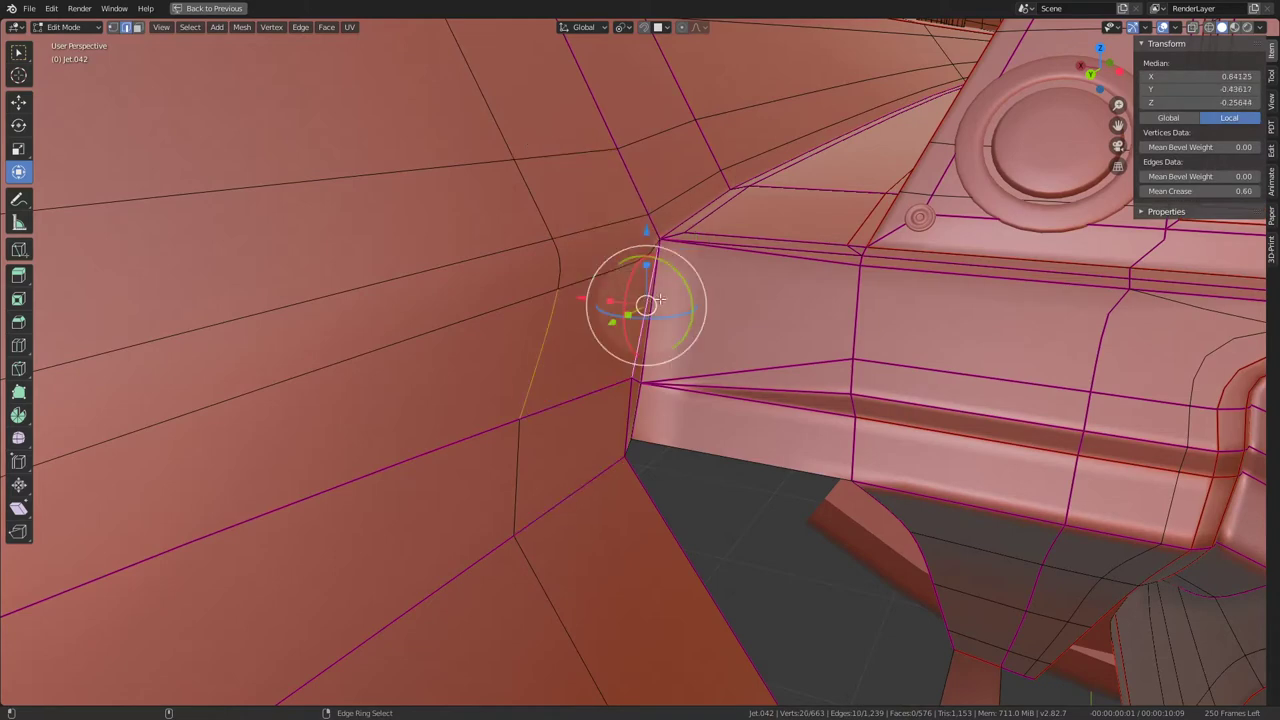
mouse_move(717, 293)
middle_mouse_down()
mouse_move(826, 294)
mouse_move(765, 310)
middle_mouse_up()
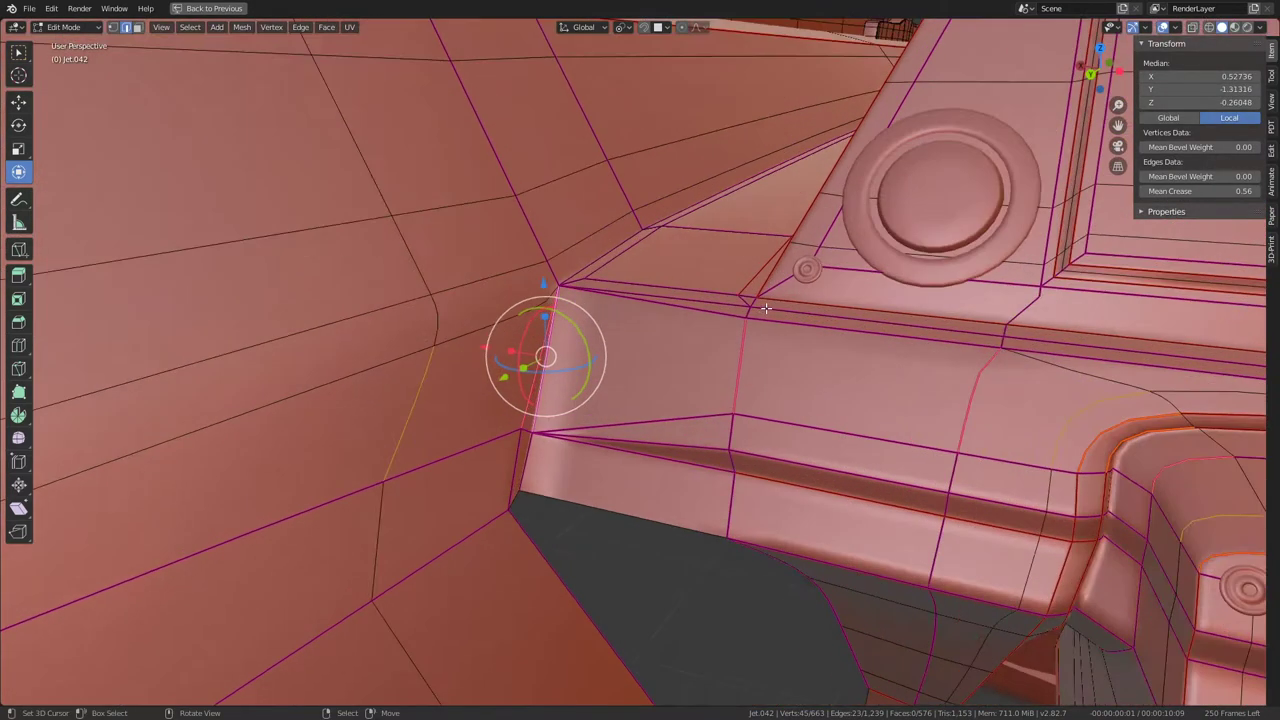
key("q")
left_click(767, 314)
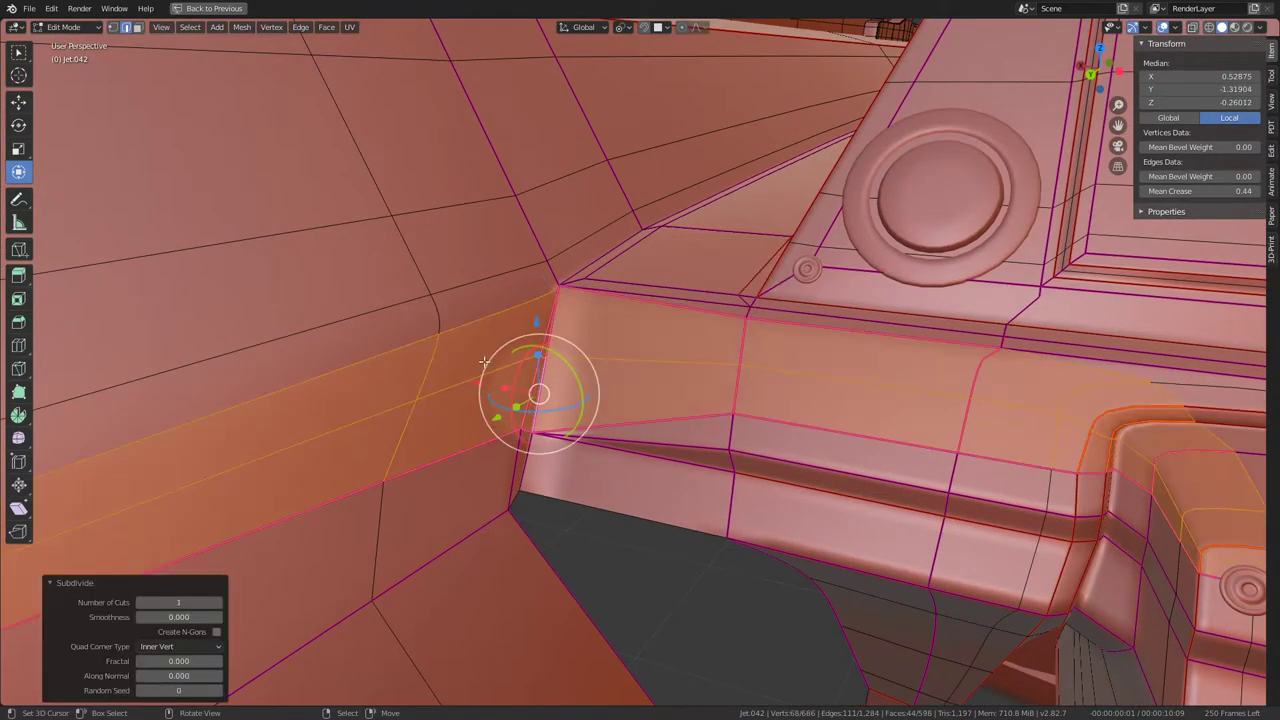
mouse_move(484, 360)
middle_mouse_down()
mouse_move(623, 343)
mouse_move(698, 362)
mouse_move(600, 345)
mouse_move(461, 372)
mouse_move(572, 369)
middle_mouse_up()
Step: Inspect the new cut, then undo back to before the subdivision
key("Tab")
key("Tab")
left_click(520, 360, "ctrl")
key("Tab")
mouse_move(710, 327)
middle_mouse_down()
mouse_move(866, 323)
mouse_move(851, 323)
middle_mouse_up()
key("Tab")
key("Tab")
key("ctrl+u")
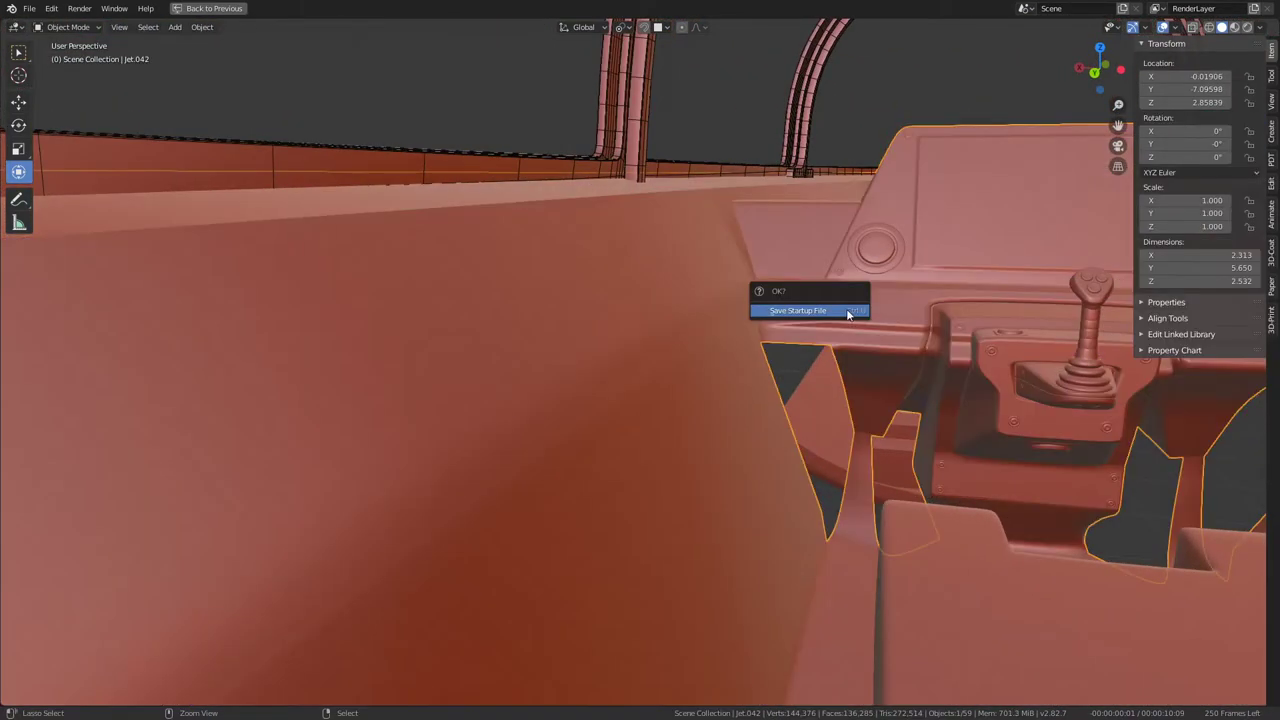
key("Tab")
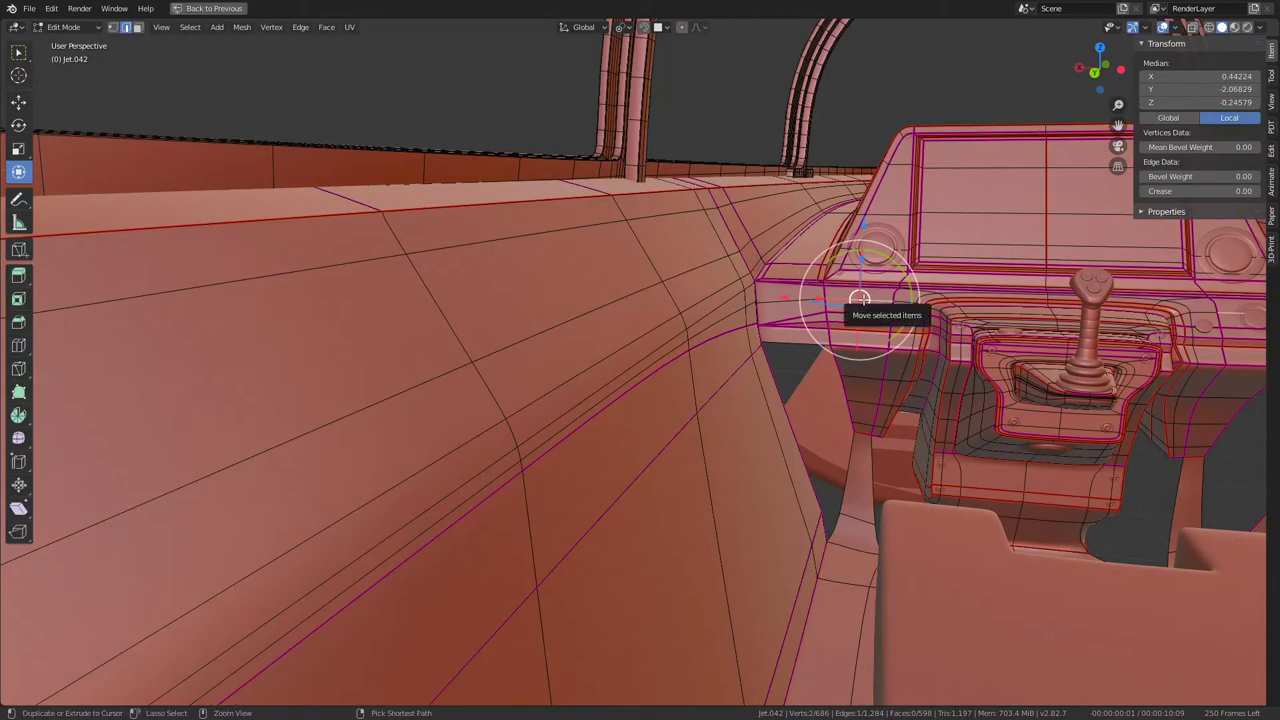
left_click(860, 298, "alt")
key("ctrl+z")
key("ctrl+z")
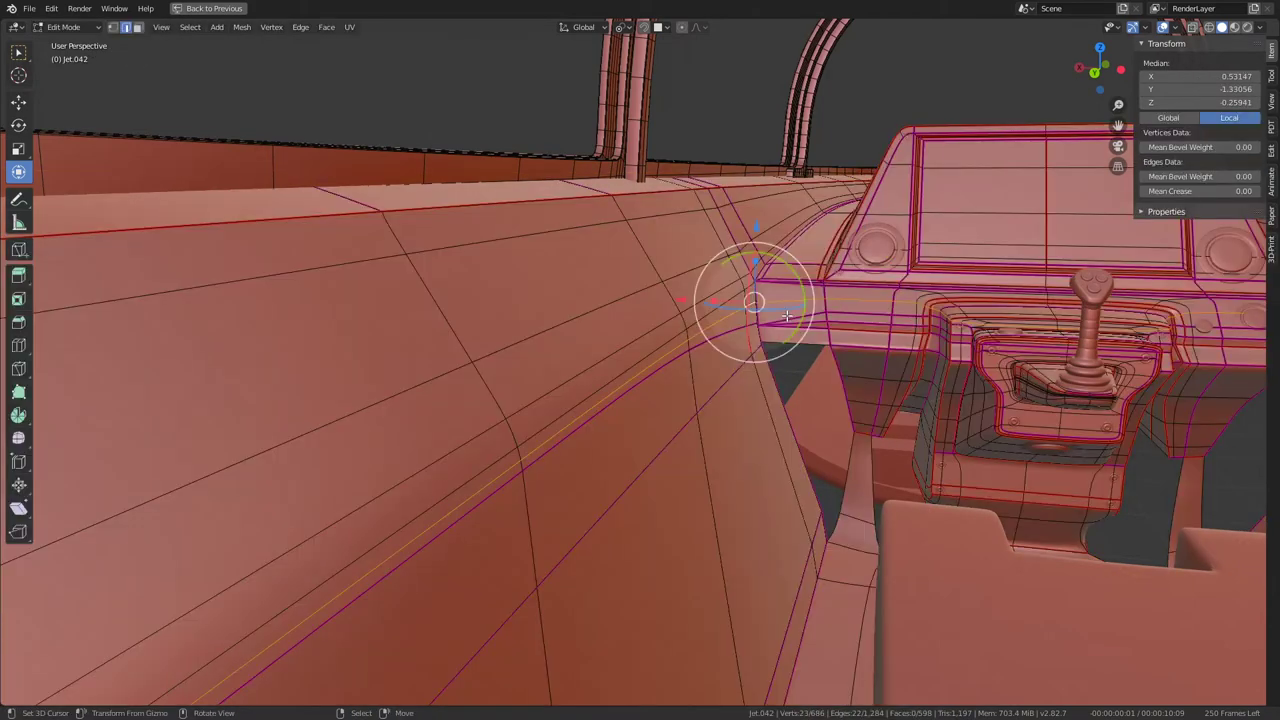
key("ctrl+z")
key("ctrl+z")
scroll(810, 302, "down", 3)
scroll(812, 302, "down", 3)
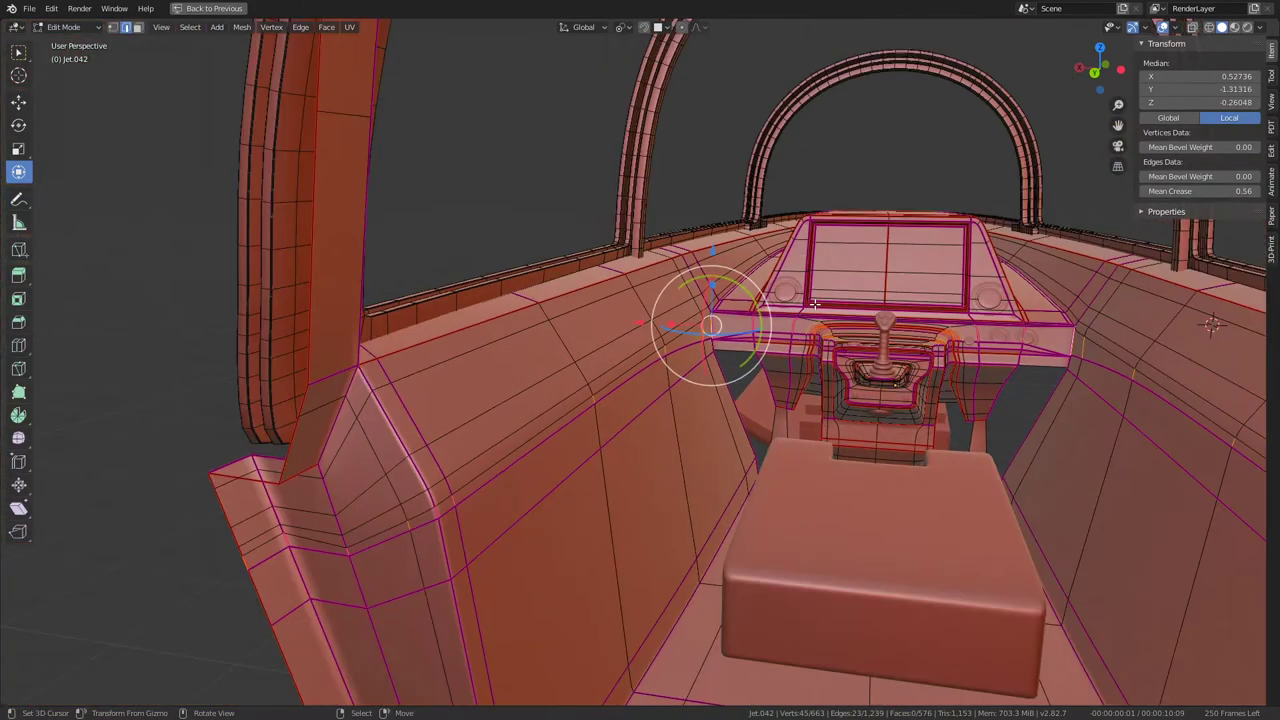
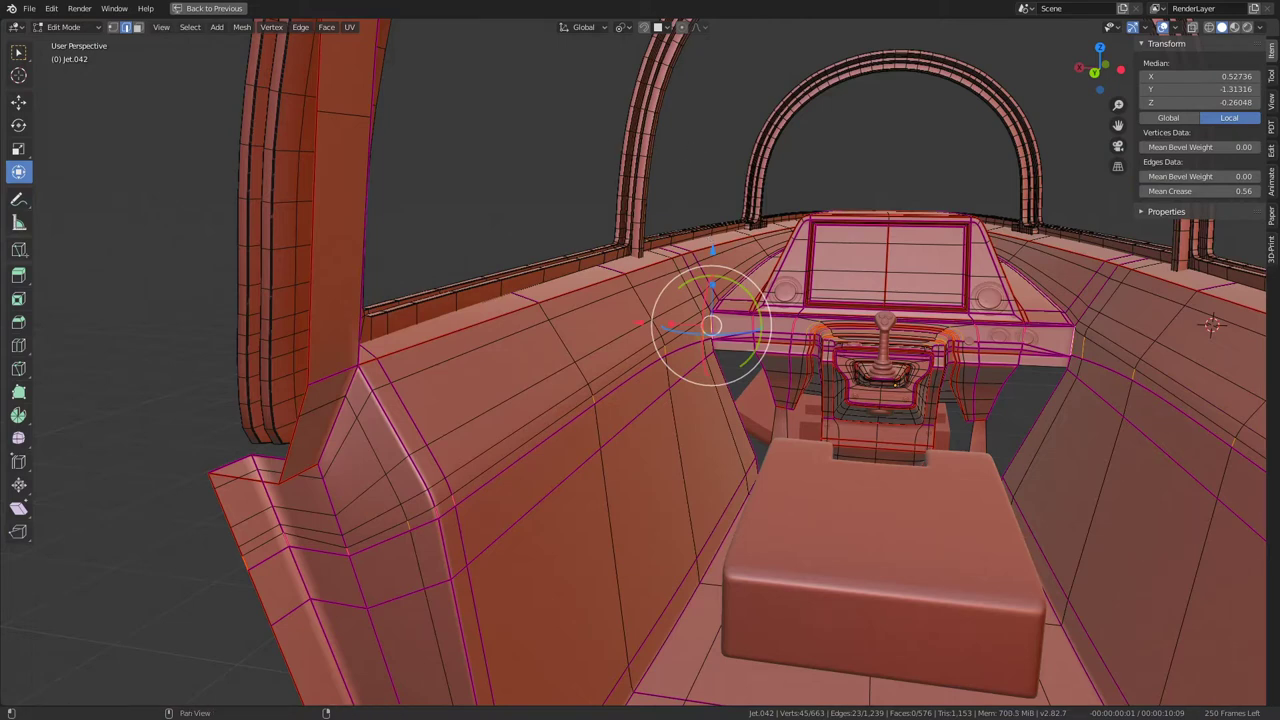
Step: Select the edge loop along the cockpit side wall, plus one more wall edge
scroll(754, 418, "up", 5)
scroll(754, 418, "up", 3)
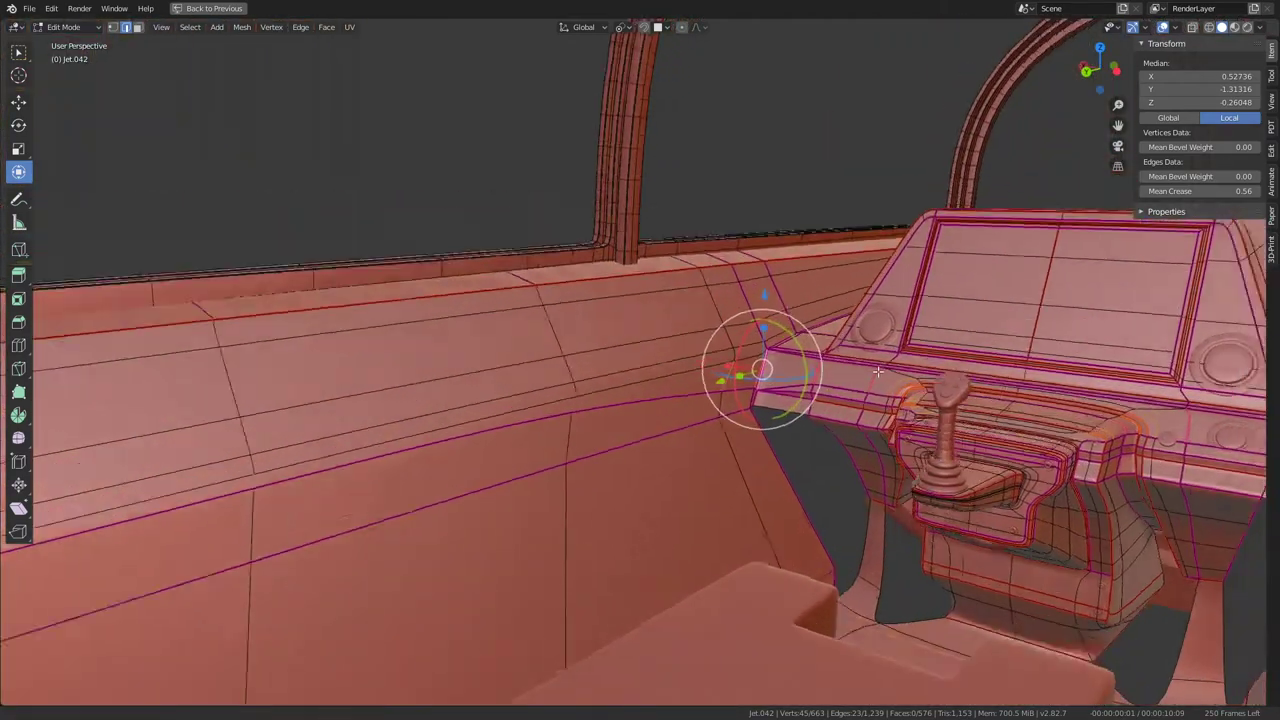
key("Tab")
key("Tab")
mouse_move(754, 418)
middle_mouse_down()
mouse_move(643, 514)
mouse_move(728, 486)
mouse_move(710, 503)
middle_mouse_up()
left_click(697, 469, "alt")
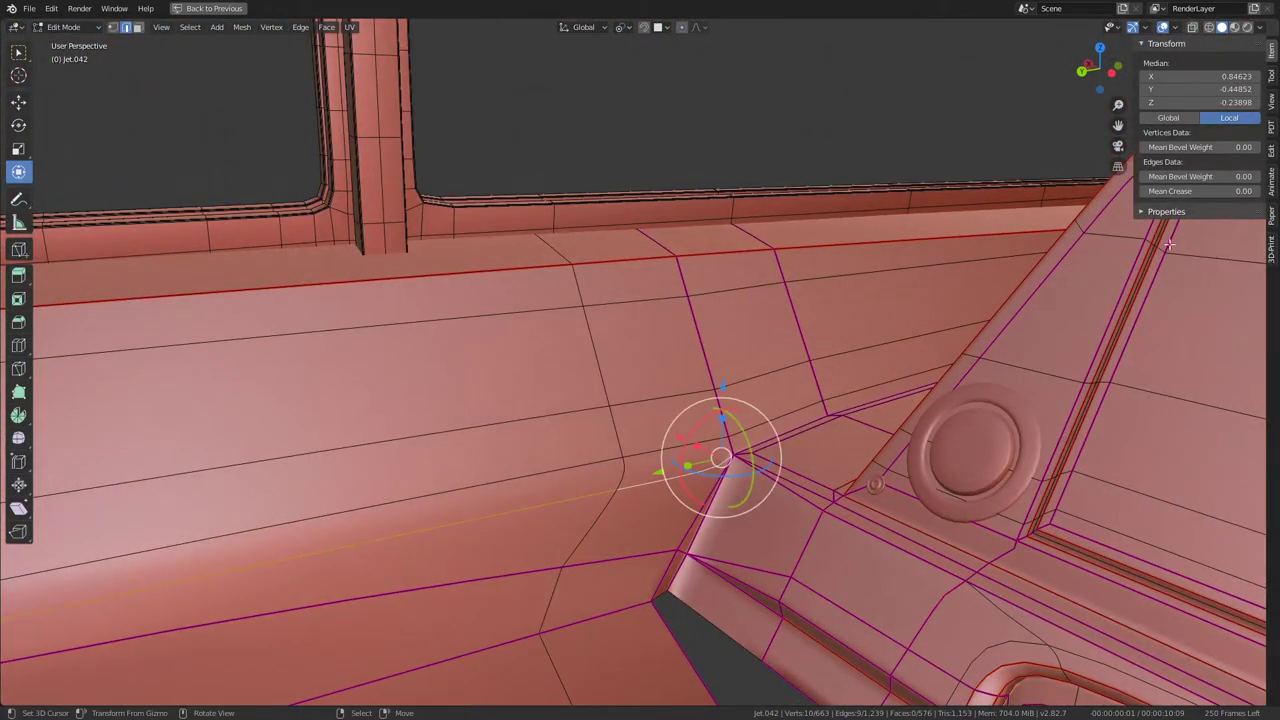
middle_click_drag(978, 216, 597, 433)
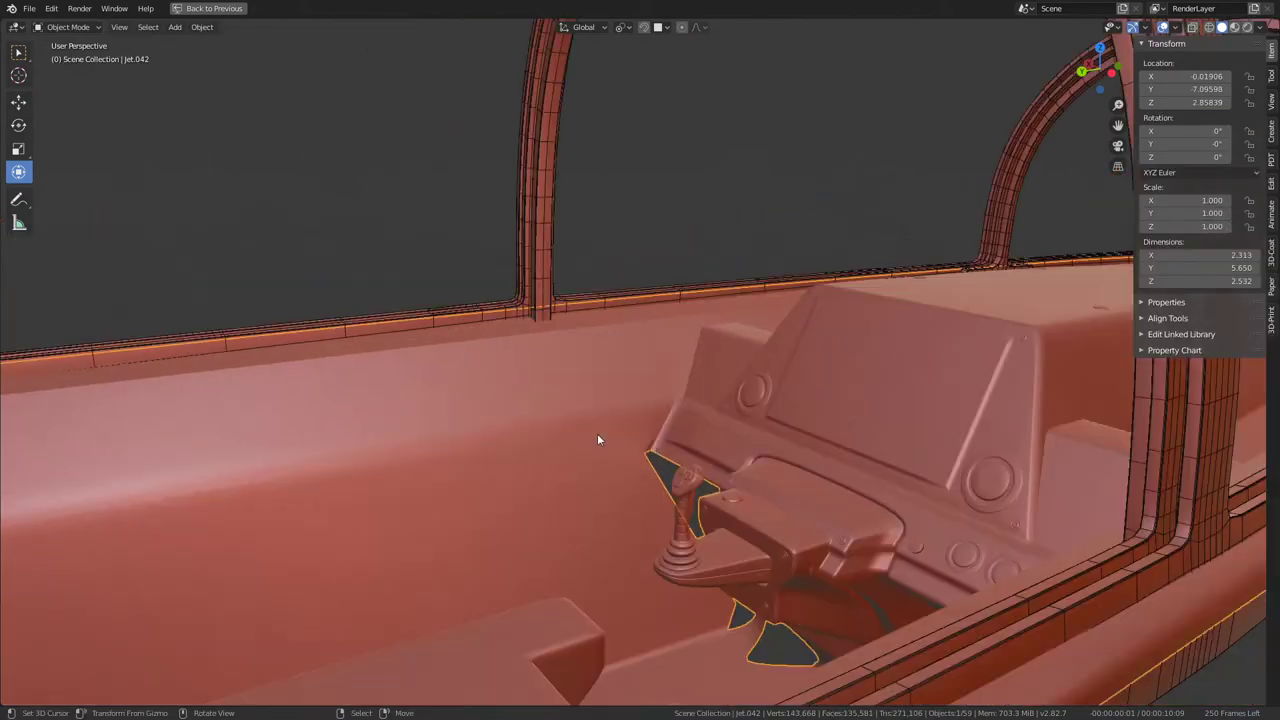
scroll(597, 433, "up", 5)
mouse_move(768, 386)
middle_mouse_down()
mouse_move(600, 400)
mouse_move(478, 432)
mouse_move(600, 420)
middle_mouse_up()
scroll(681, 381, "up", 4)
left_click(681, 381, "shift")
middle_click_drag(681, 381, 676, 302)
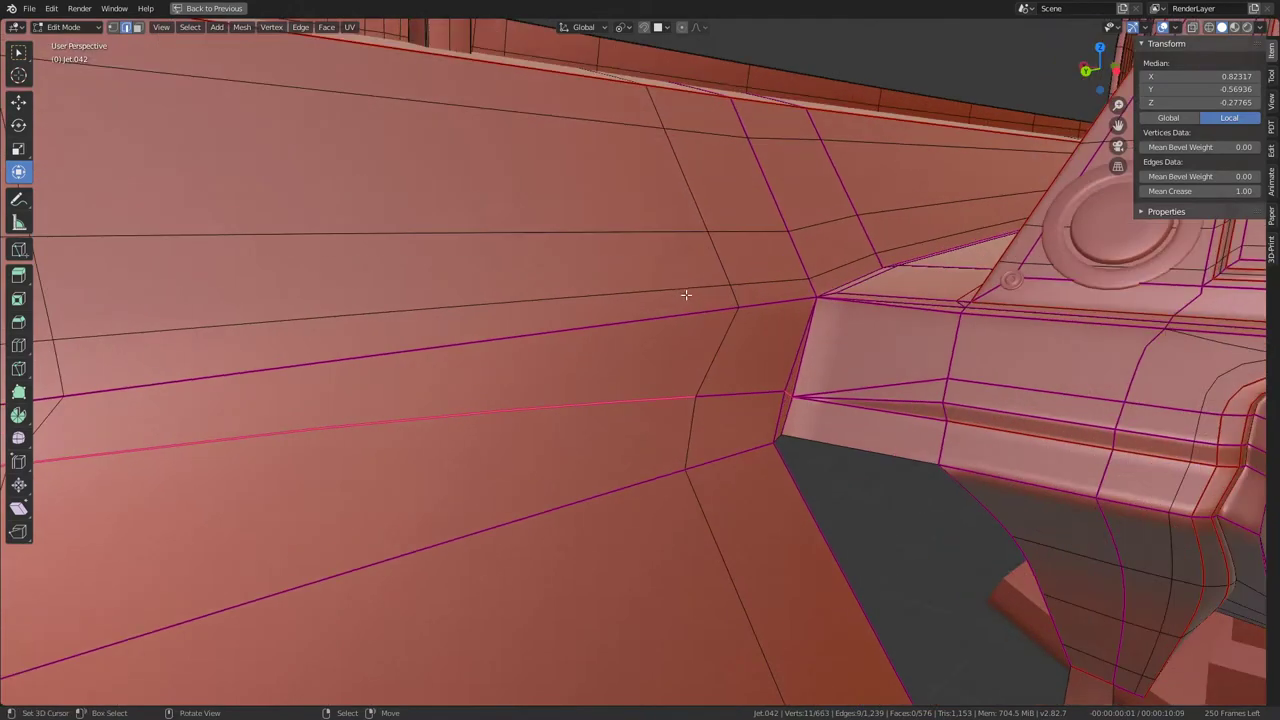
Step: Edge-slide the wall loop down onto the console's lower edge, redoing the slide to fine-tune it
key("g")
key("g")
left_click(783, 395)
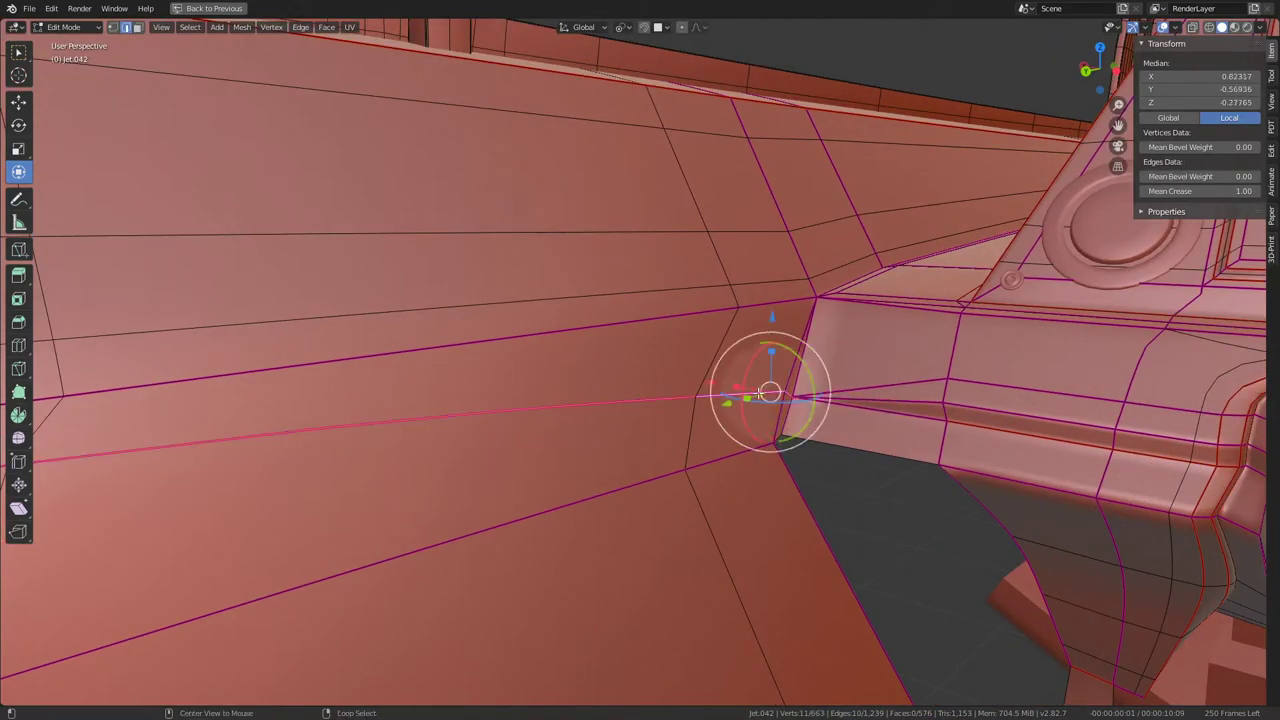
key("g")
key("g")
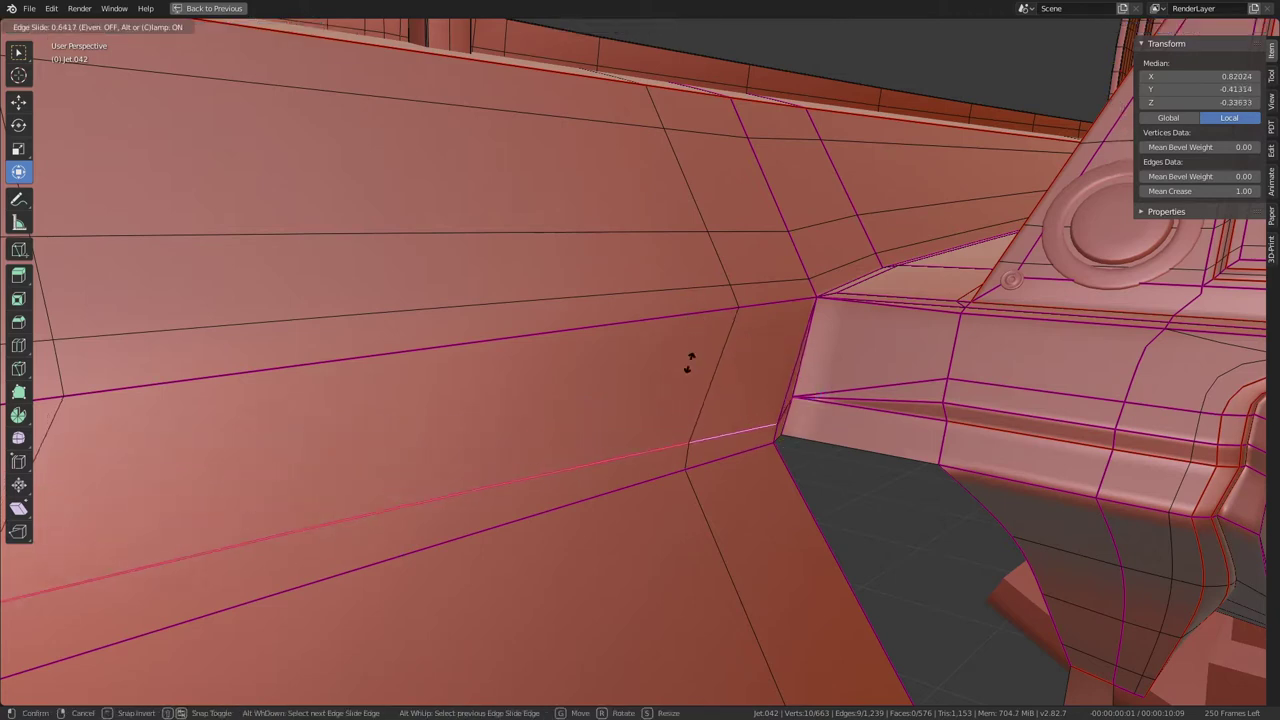
right_click(686, 423)
key("g")
key("g")
left_click(746, 397)
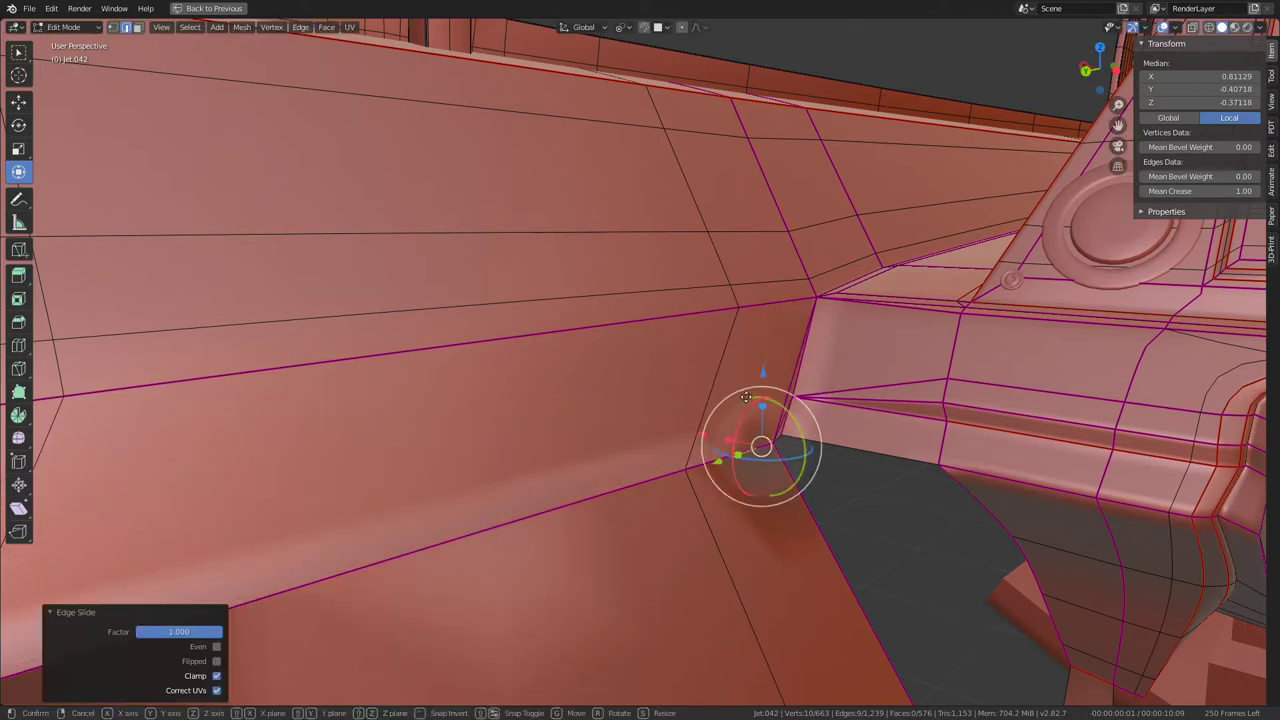
key("g")
key("g")
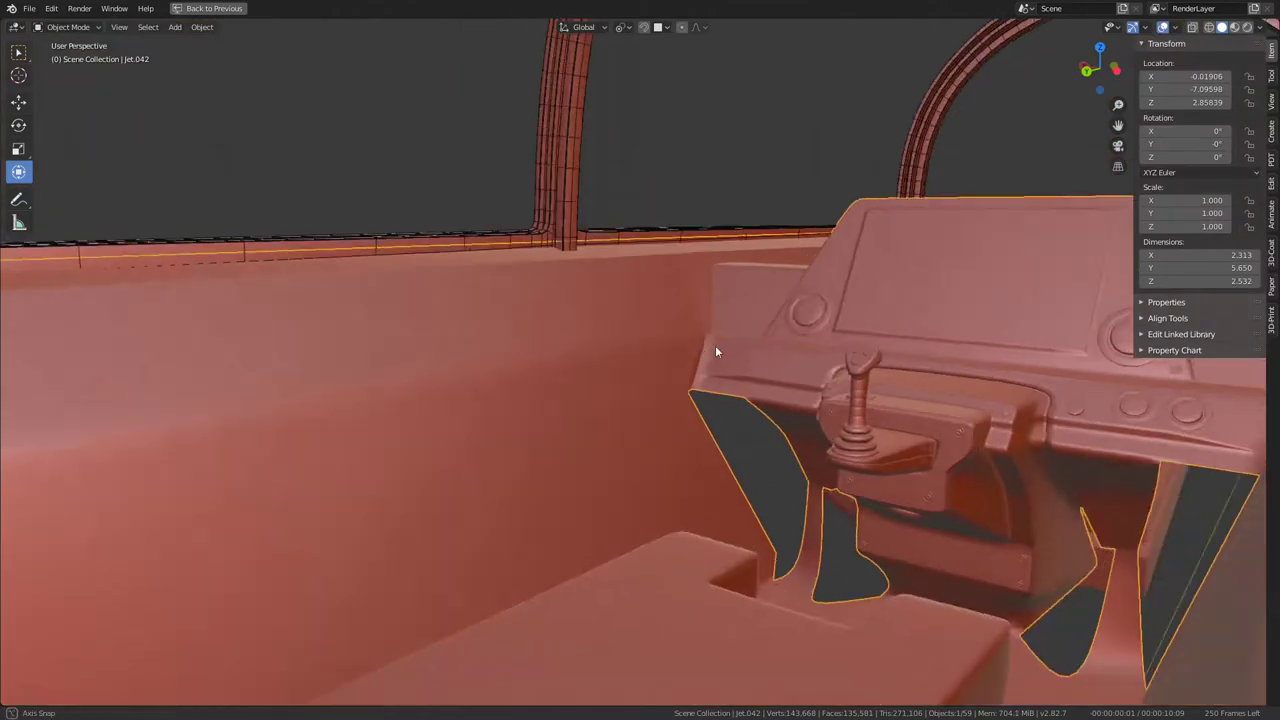
mouse_move(715, 345)
middle_mouse_down()
mouse_move(759, 355)
mouse_move(697, 374)
middle_mouse_up()
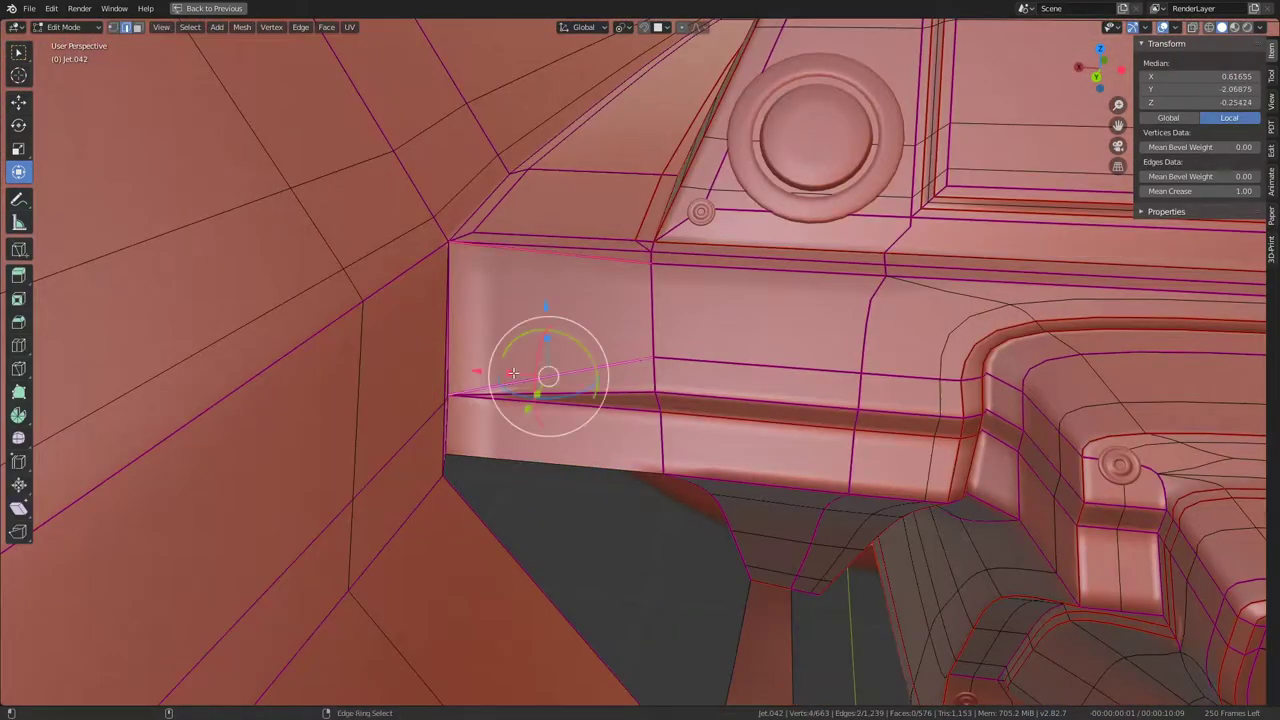
Step: Finish the knife cut across the console's front bar
middle_click_drag(513, 373, 580, 377)
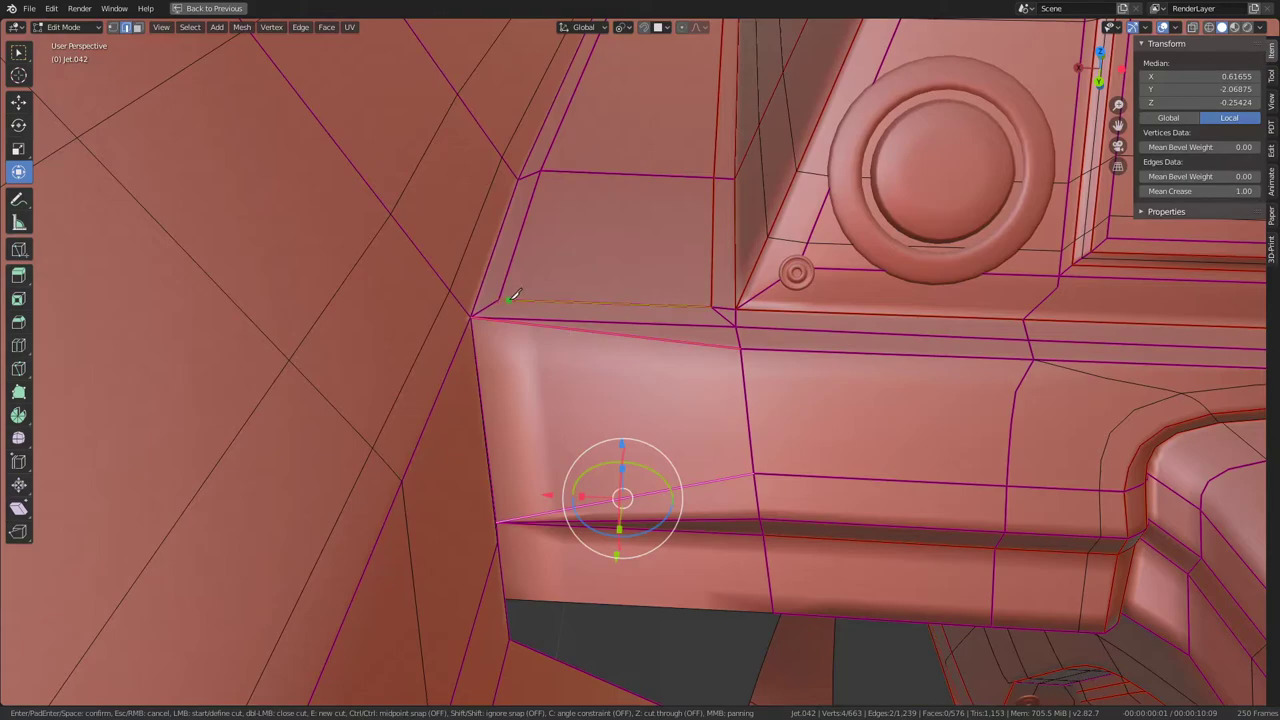
mouse_move(504, 297)
middle_mouse_down()
mouse_move(614, 306)
mouse_move(625, 331)
mouse_move(600, 300)
mouse_move(609, 230)
mouse_move(584, 258)
mouse_move(591, 338)
middle_mouse_up()
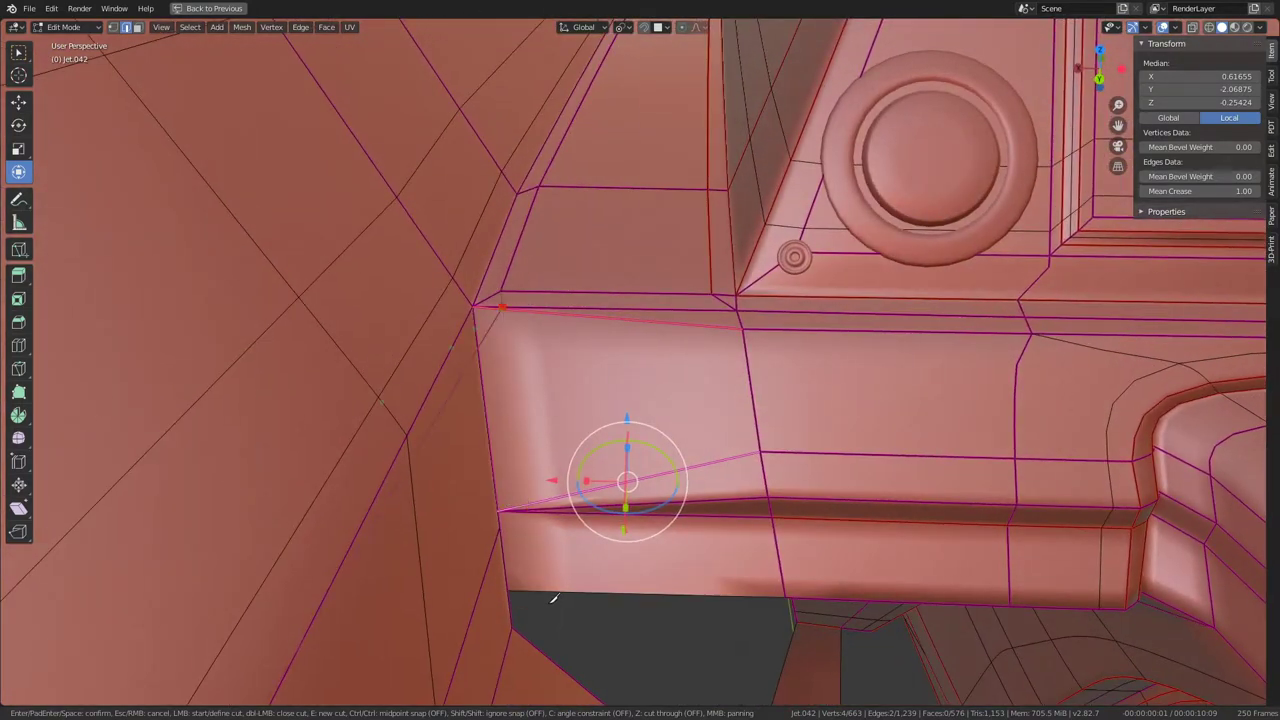
key("Return")
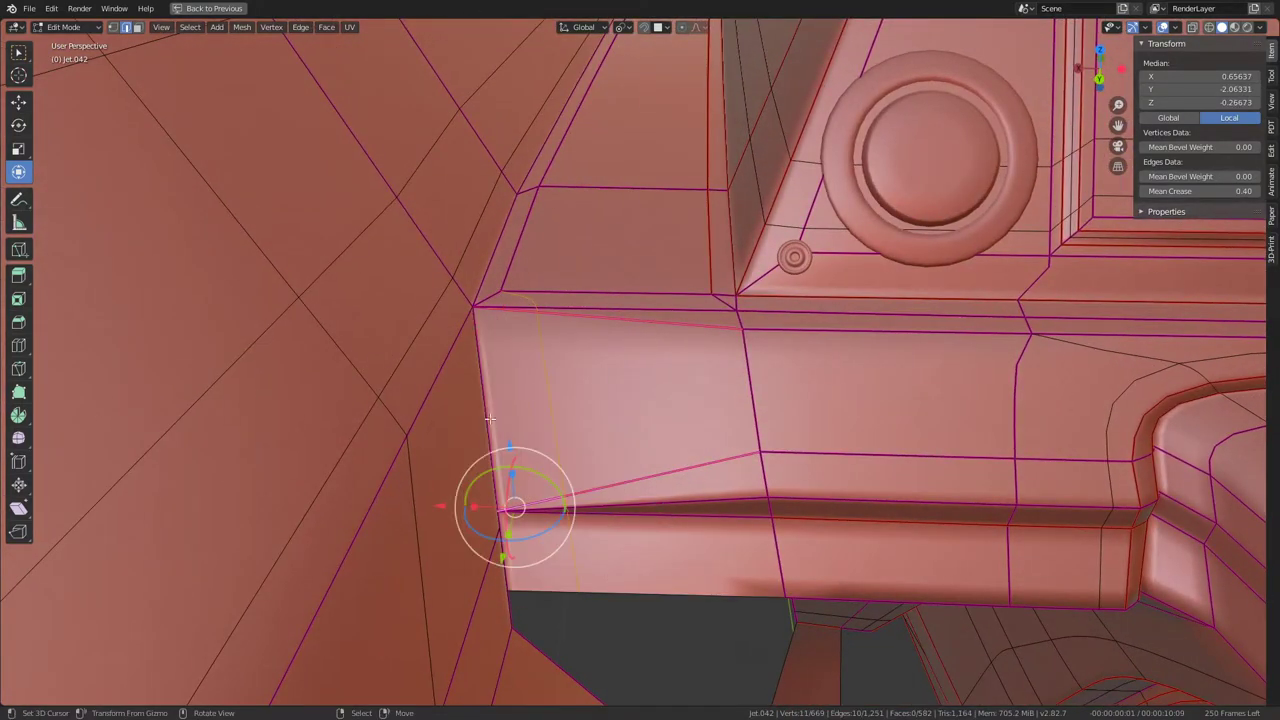
Step: Slide an edge on the bar's front face into place near its corner
middle_click_drag(490, 419, 679, 405)
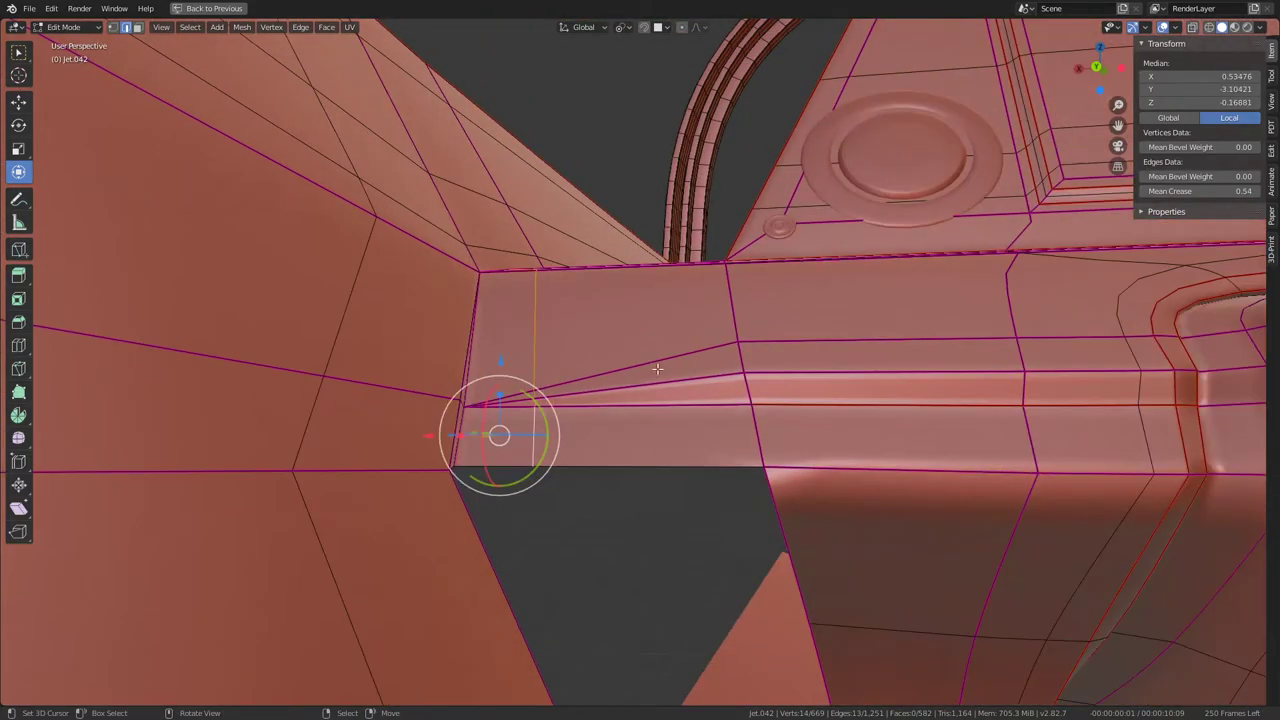
middle_click_drag(474, 488, 643, 423)
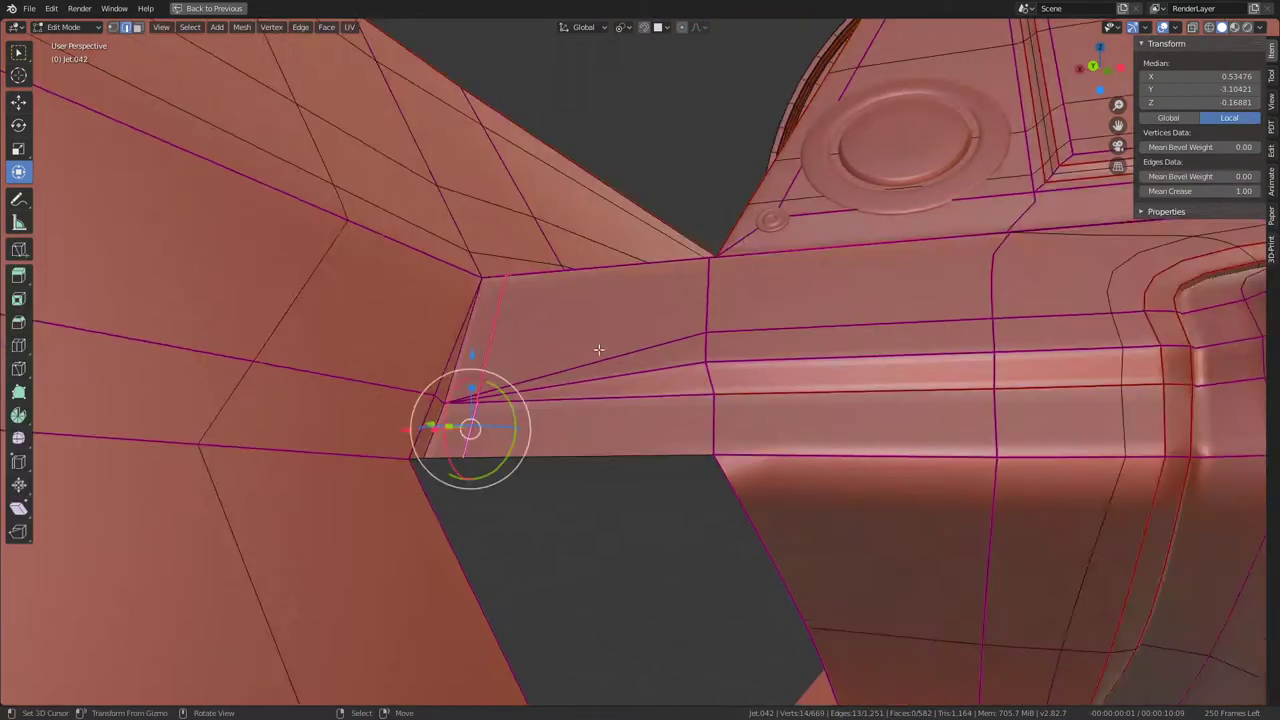
middle_click_drag(600, 351, 599, 379)
mouse_move(527, 352)
middle_mouse_down()
mouse_move(519, 273)
mouse_move(604, 383)
mouse_move(649, 395)
middle_mouse_up()
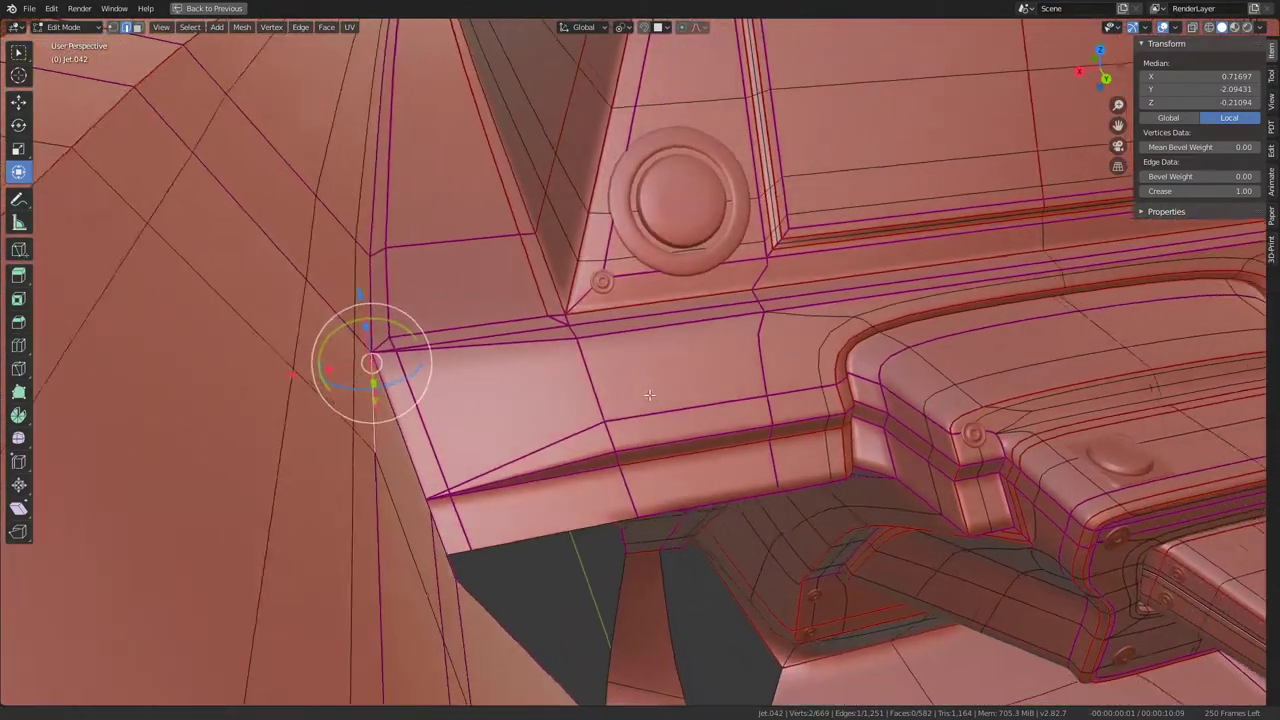
left_click(649, 395)
key("g")
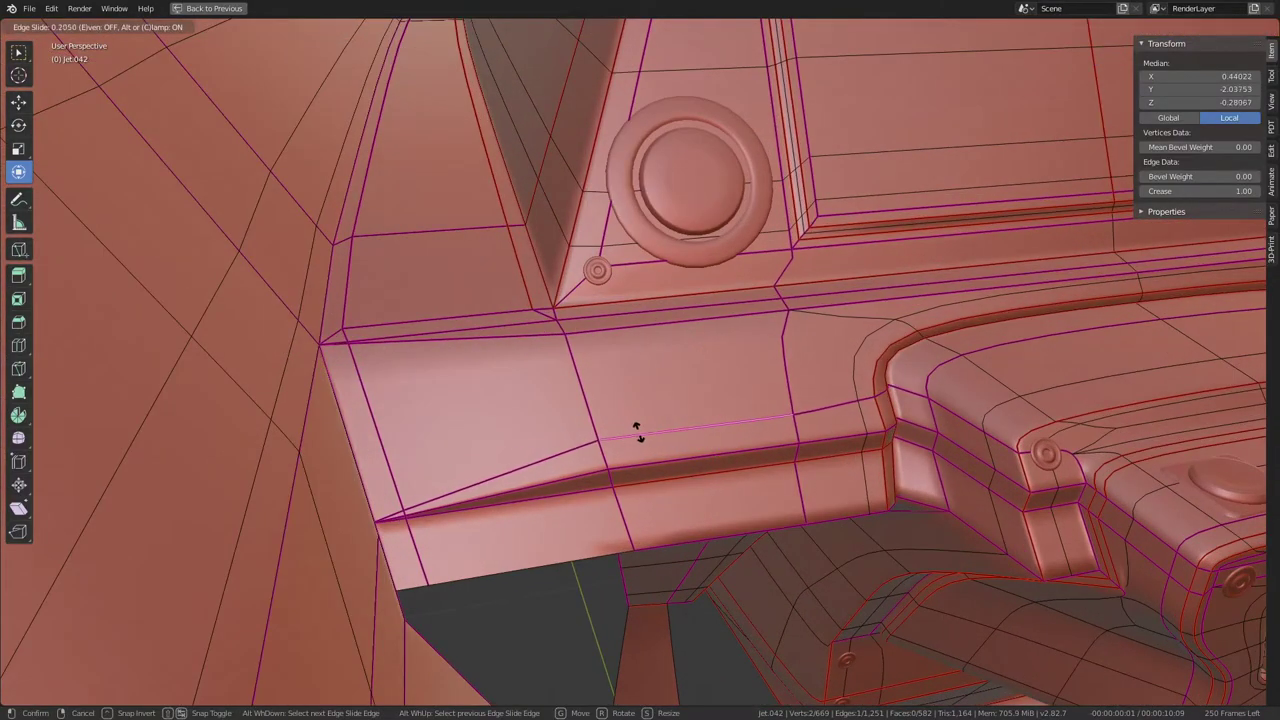
left_click(637, 432)
mouse_move(637, 432)
middle_mouse_down()
mouse_move(619, 353)
mouse_move(549, 397)
mouse_move(711, 366)
mouse_move(625, 313)
mouse_move(691, 411)
mouse_move(716, 565)
middle_mouse_up()
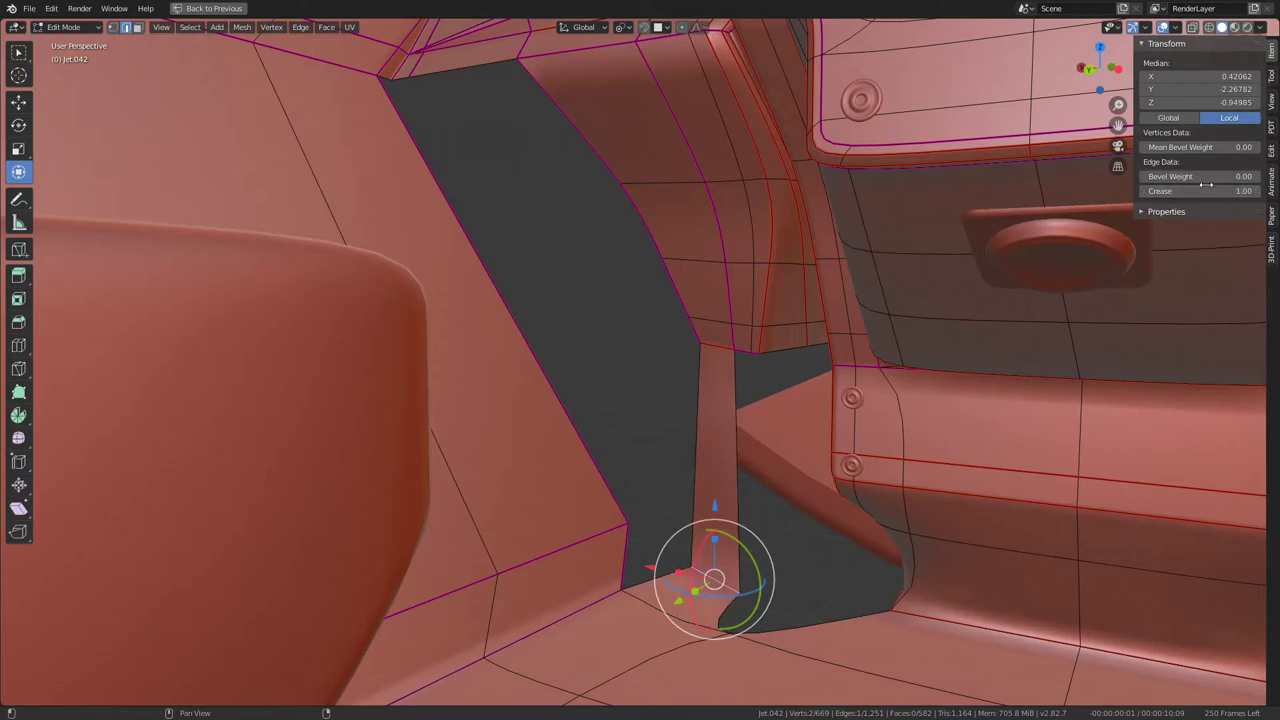
Step: Push the selected console part back 0.3 along Y and flatten it to zero on Y
mouse_move(1000, 300)
middle_mouse_down()
mouse_move(856, 395)
mouse_move(901, 410)
mouse_move(869, 374)
mouse_move(846, 383)
mouse_move(820, 334)
mouse_move(866, 370)
mouse_move(800, 406)
mouse_move(718, 337)
mouse_move(866, 363)
mouse_move(808, 440)
mouse_move(770, 330)
mouse_move(824, 375)
middle_mouse_up()
left_click_drag(884, 416, 723, 253)
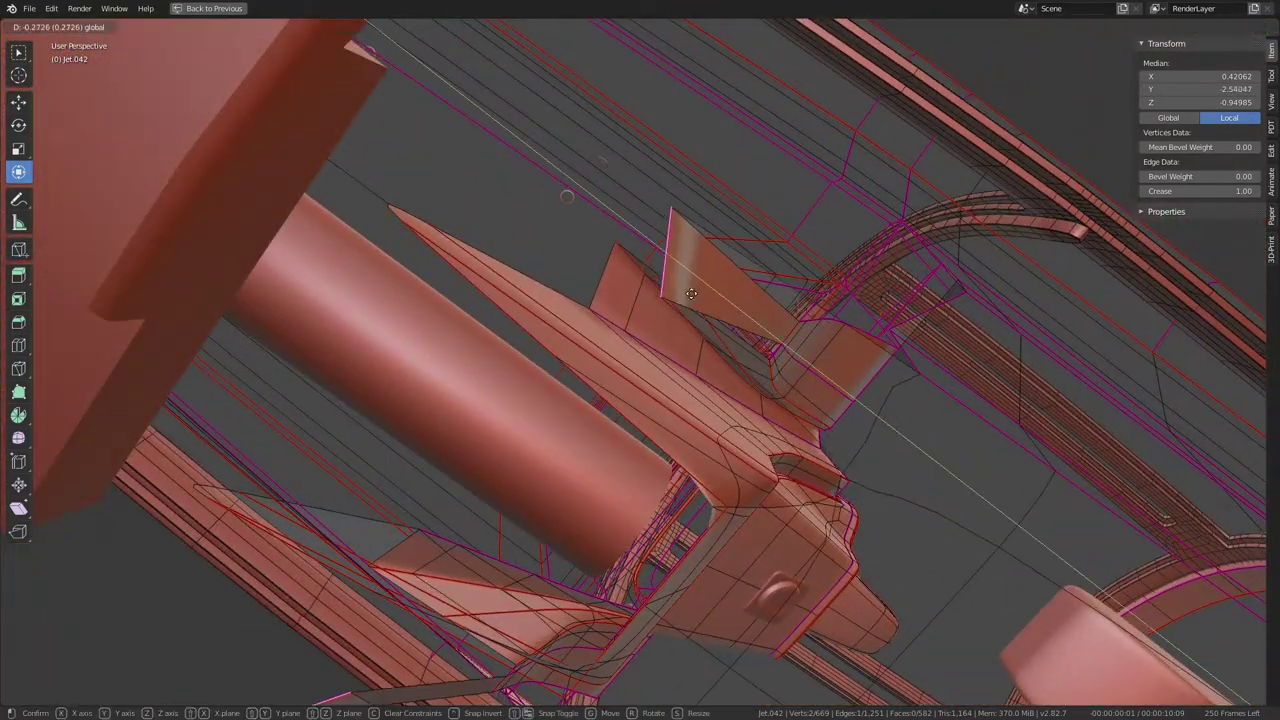
mouse_move(723, 253)
middle_mouse_down()
mouse_move(657, 405)
mouse_move(735, 441)
middle_mouse_up()
key("s")
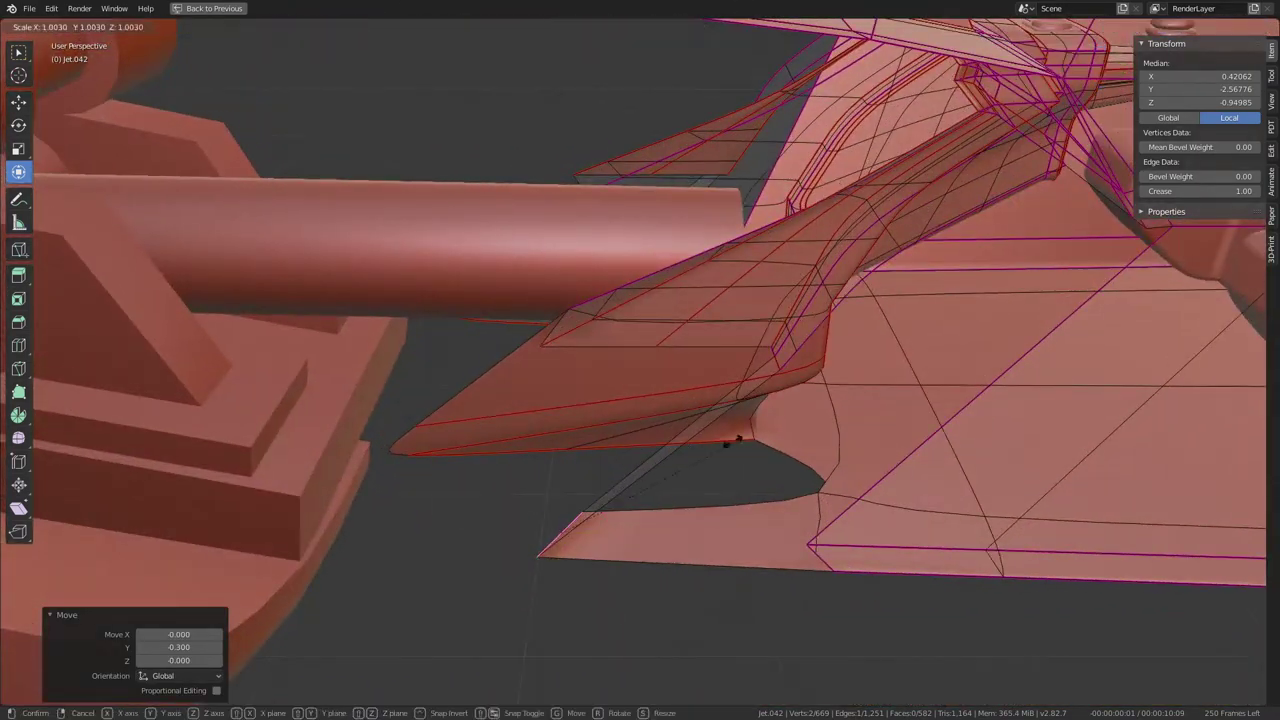
type("0")
key("Return")
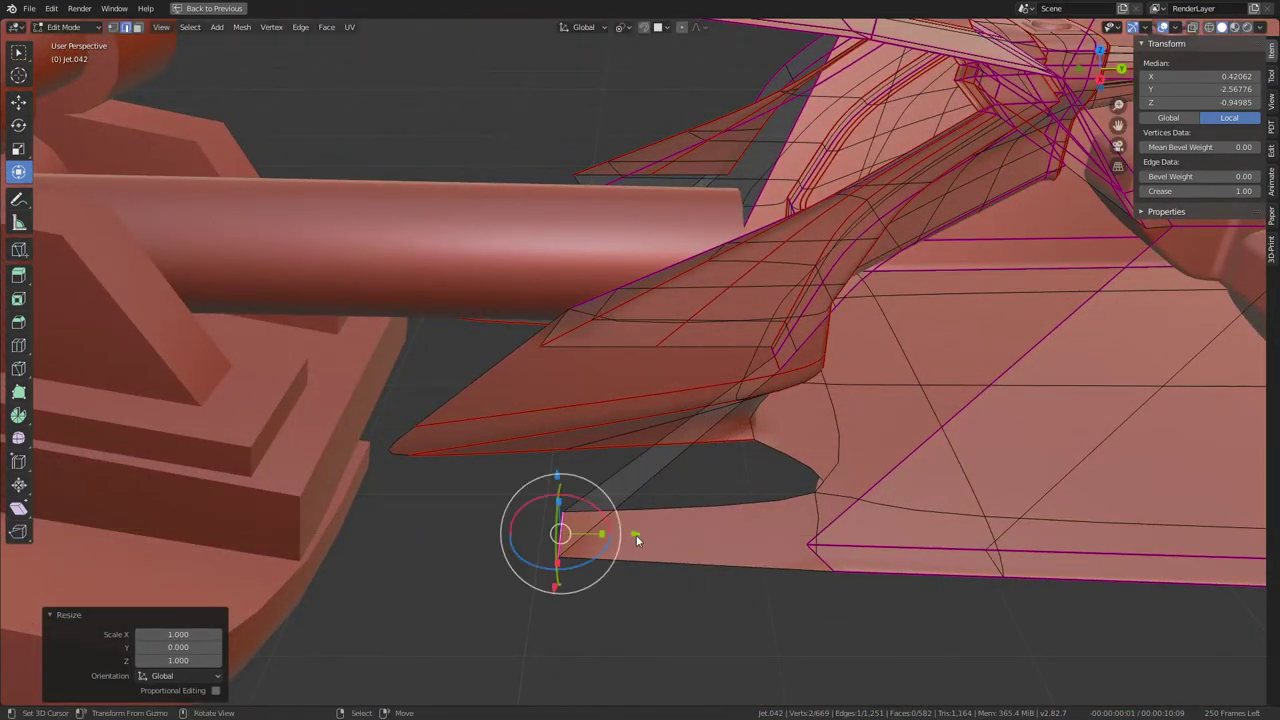
left_click_drag(636, 535, 614, 537)
mouse_move(614, 537)
middle_mouse_down()
mouse_move(532, 492)
mouse_move(538, 466)
middle_mouse_up()
Step: Fill a new face across the open gap at the console base
left_click(658, 474)
mouse_move(658, 474)
middle_mouse_down()
mouse_move(660, 507)
mouse_move(552, 519)
middle_mouse_up()
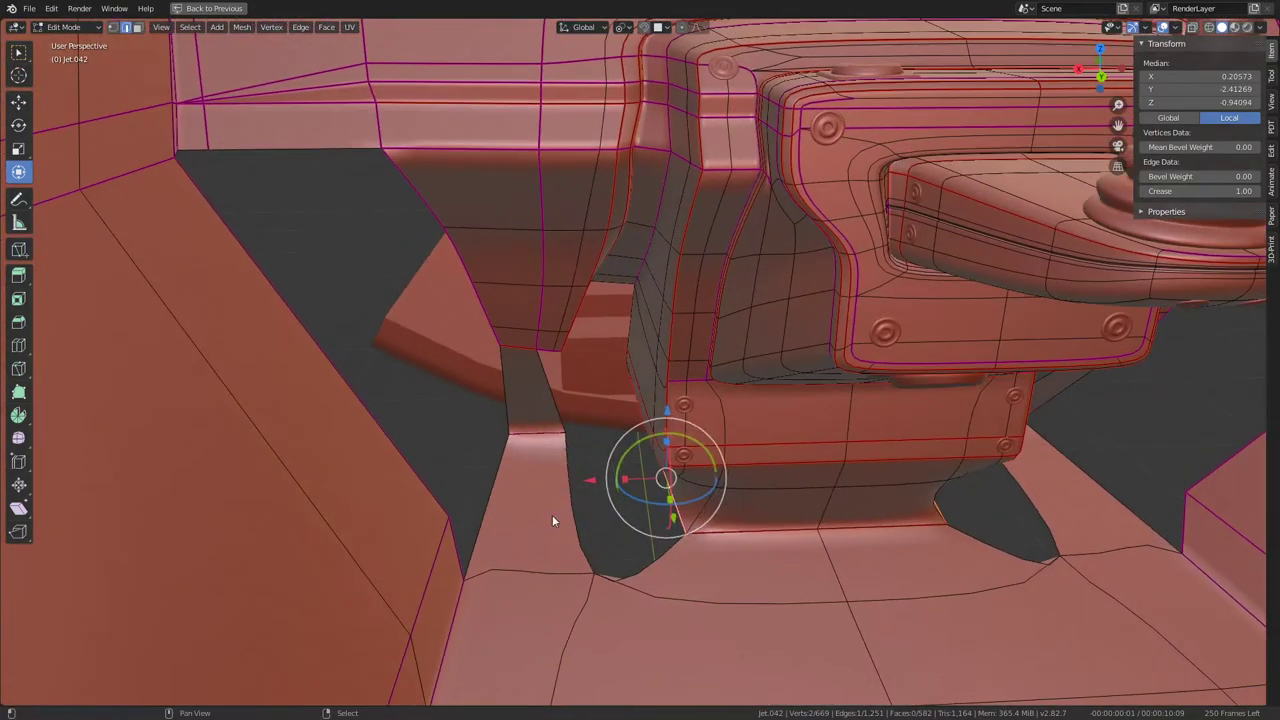
key("f")
mouse_move(666, 491)
middle_mouse_down()
mouse_move(662, 464)
mouse_move(619, 438)
middle_mouse_up()
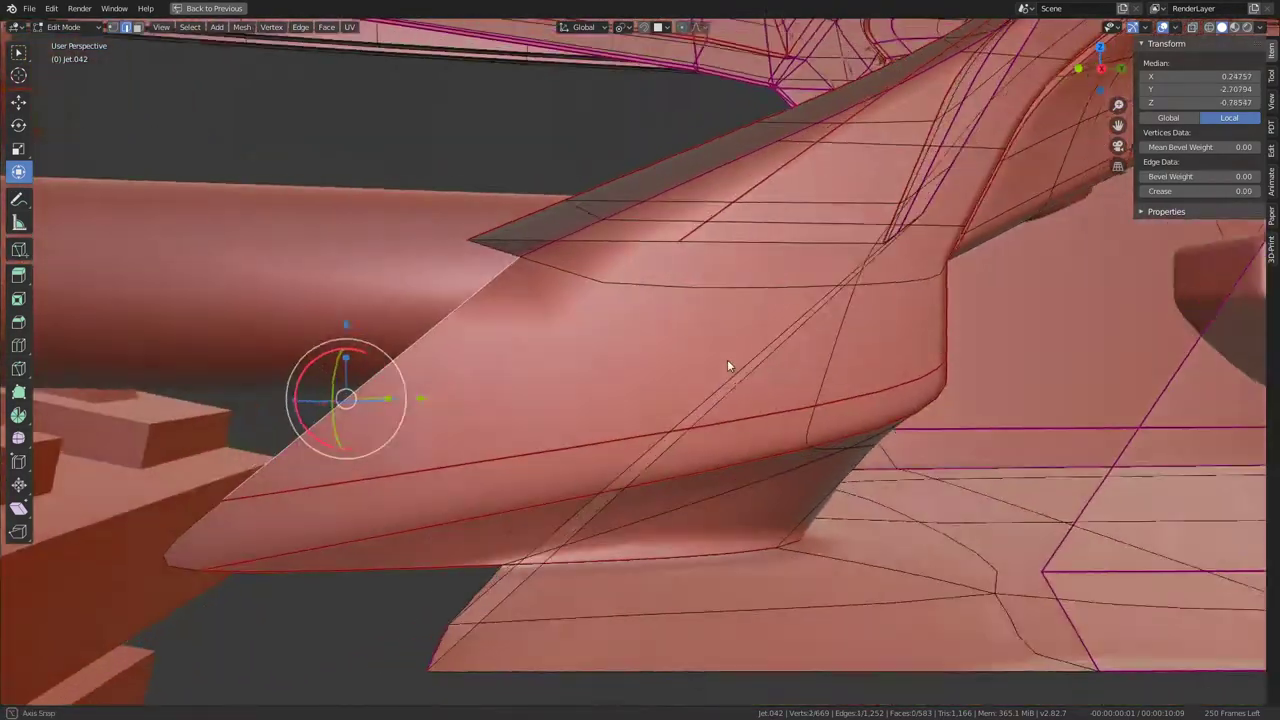
Step: Pull the vertex tip back 0.275 along Y, raise it slightly in Z, then nudge Y
mouse_move(728, 363)
middle_mouse_down()
mouse_move(749, 346)
mouse_move(428, 466)
mouse_move(308, 474)
middle_mouse_up()
key("g")
key("y")
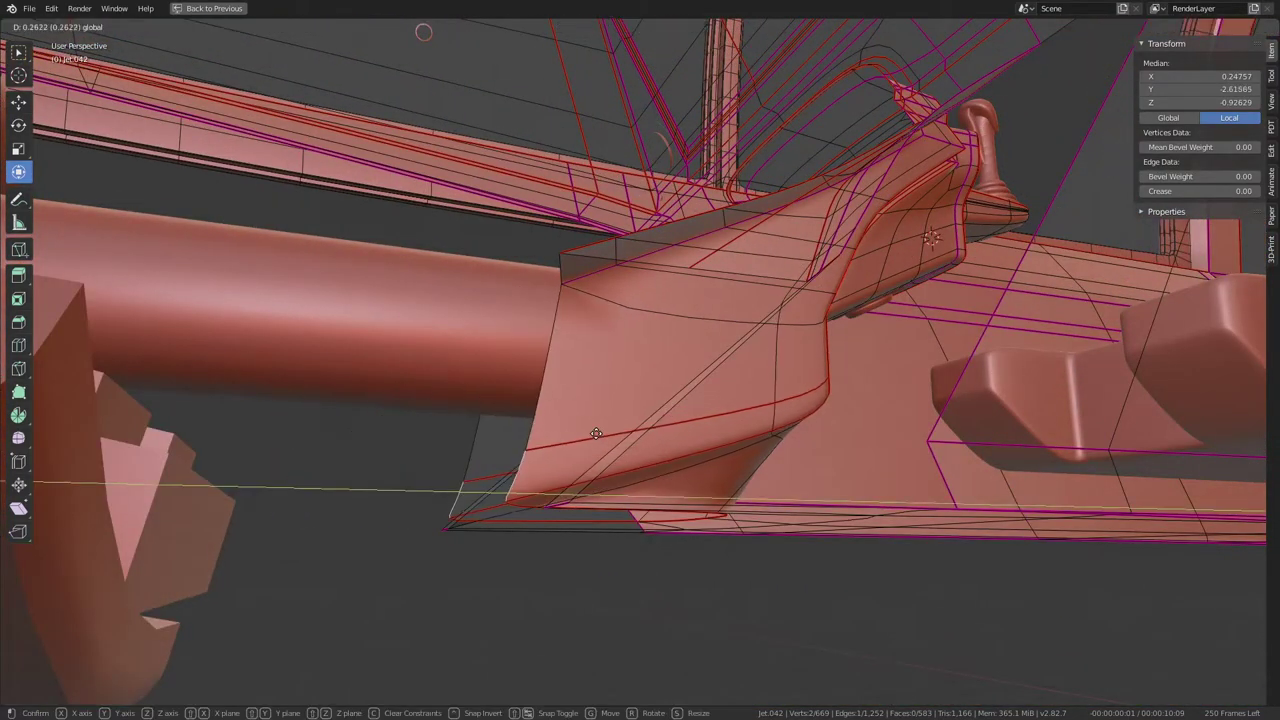
left_click(609, 431)
key("g")
key("z")
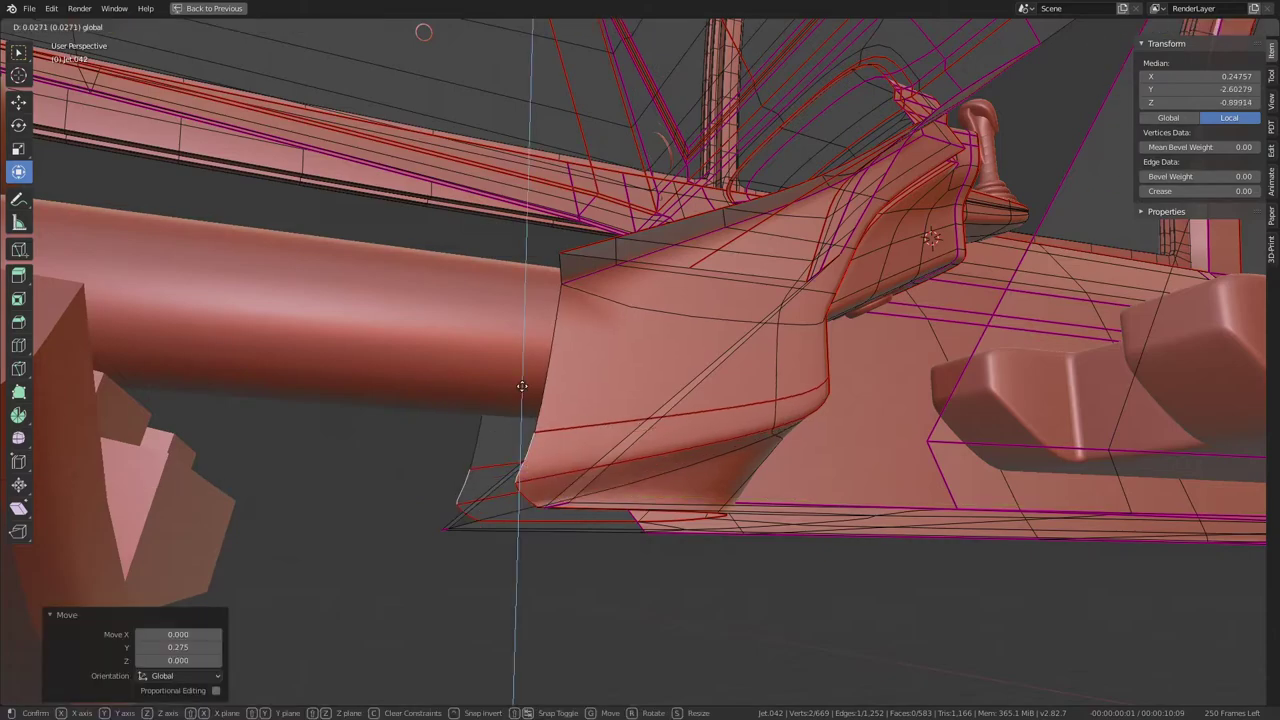
left_click(524, 388)
key("g")
key("y")
left_click(611, 462)
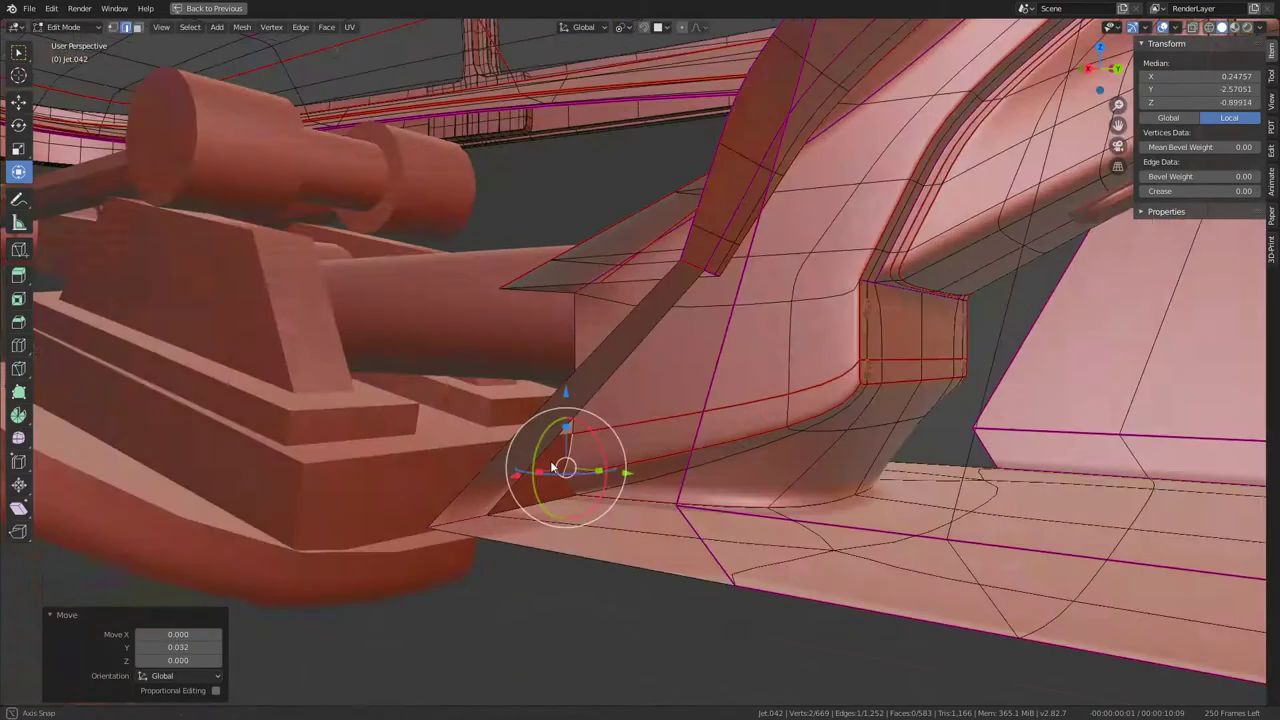
Step: Subdivide the console support pillar's edges and slide the new edge down near its base
middle_click_drag(611, 462, 500, 463)
left_click(616, 374)
right_click(616, 374)
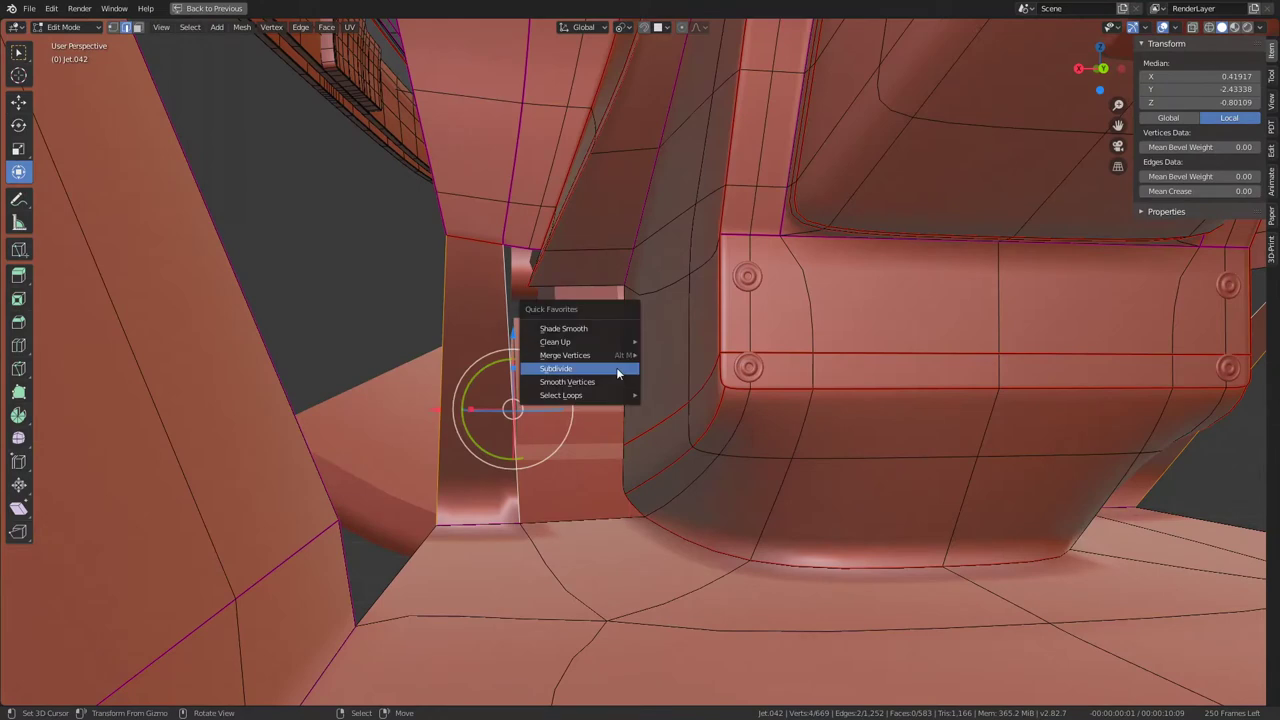
left_click(616, 367)
left_click(486, 418, "alt")
key("g")
key("g")
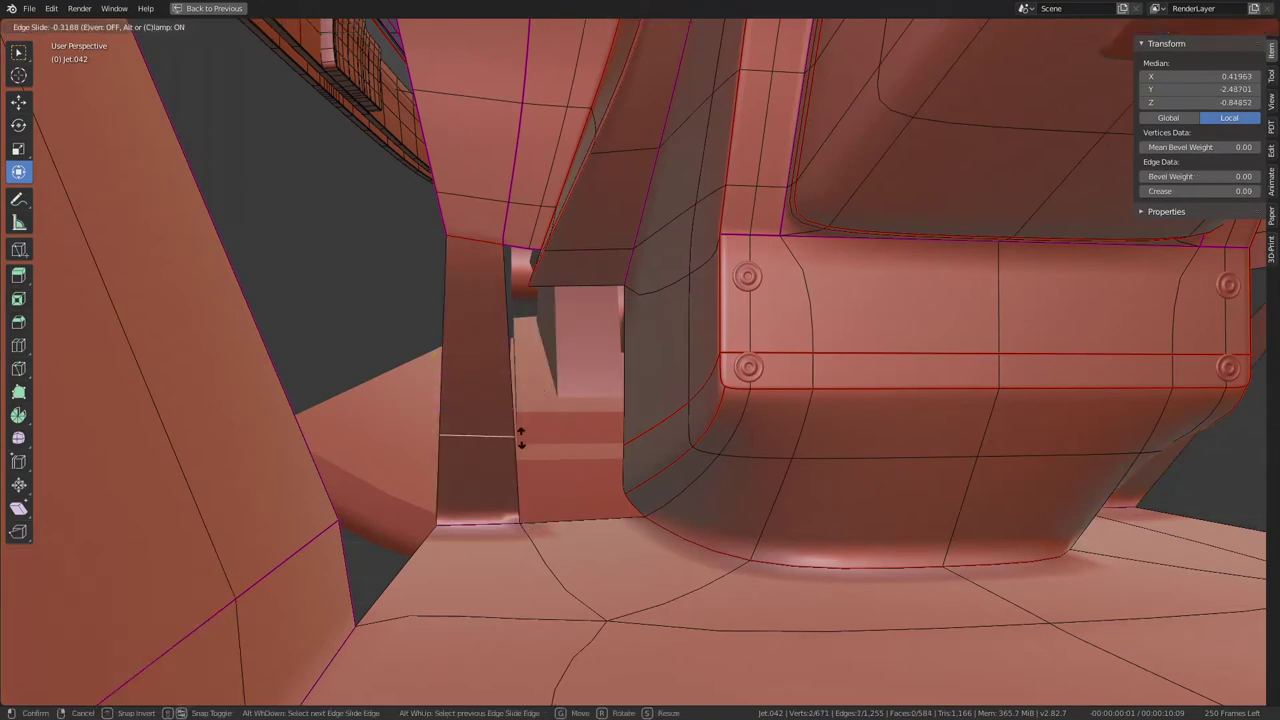
left_click(518, 481)
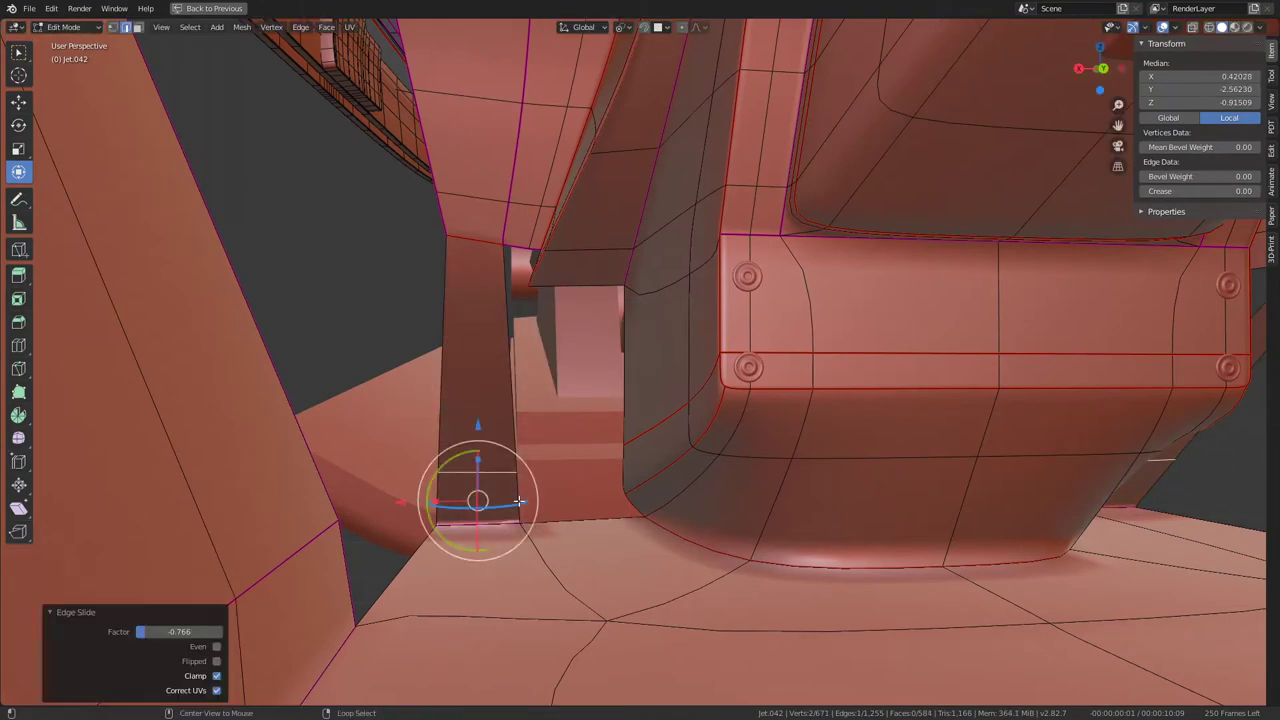
Step: Select the bottom edge loop, cancel a stray move, and return to Object Mode
left_click(578, 498, "alt")
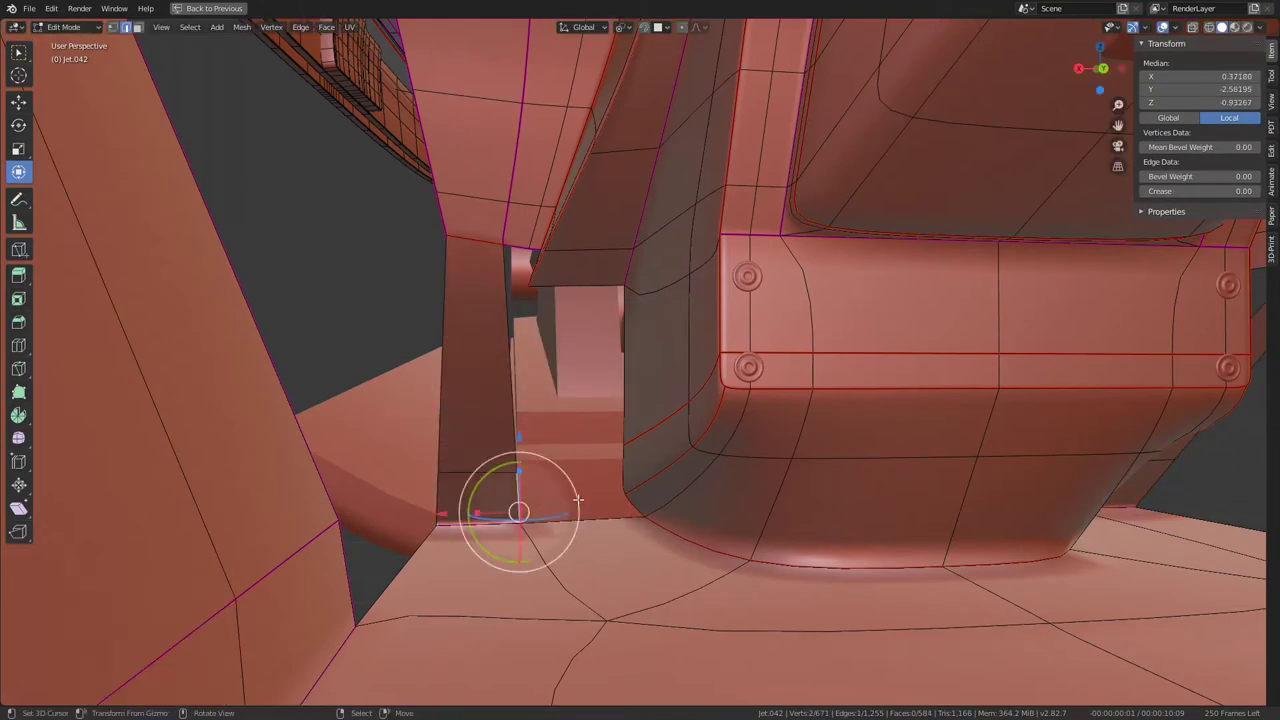
right_click(632, 503)
middle_click_drag(629, 456, 633, 362)
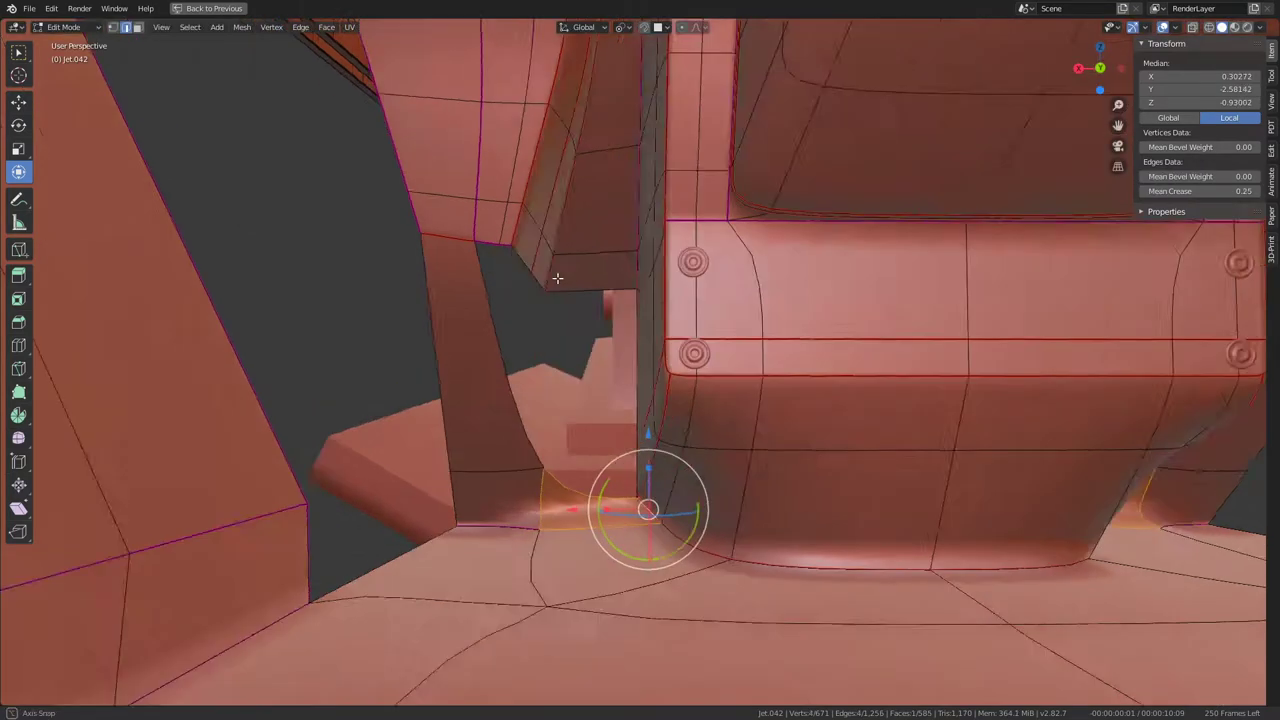
key("Tab")
Step: Return to Edit Mode on the cockpit mesh and orbit to face the console
scroll(640, 378, "down", 5)
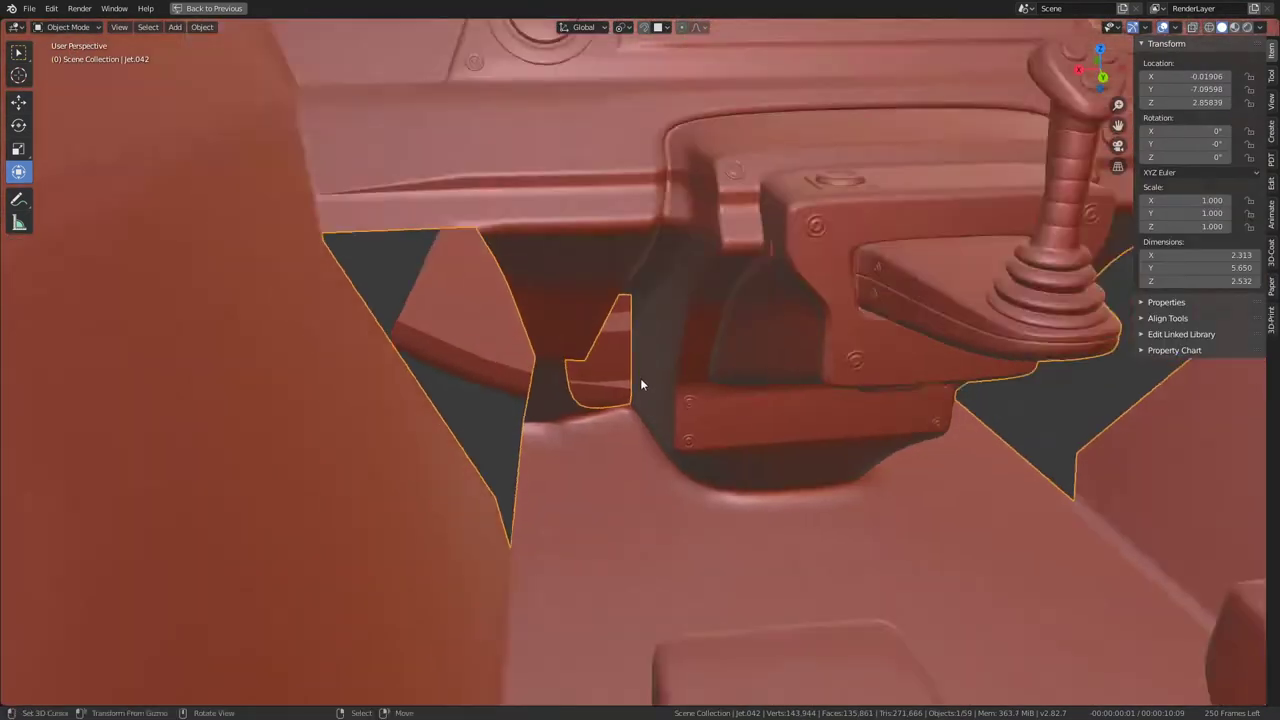
scroll(641, 379, "down", 5)
mouse_move(641, 379)
middle_mouse_down()
mouse_move(616, 385)
mouse_move(742, 363)
mouse_move(692, 320)
mouse_move(606, 348)
mouse_move(603, 320)
mouse_move(577, 329)
middle_mouse_up()
key("Tab")
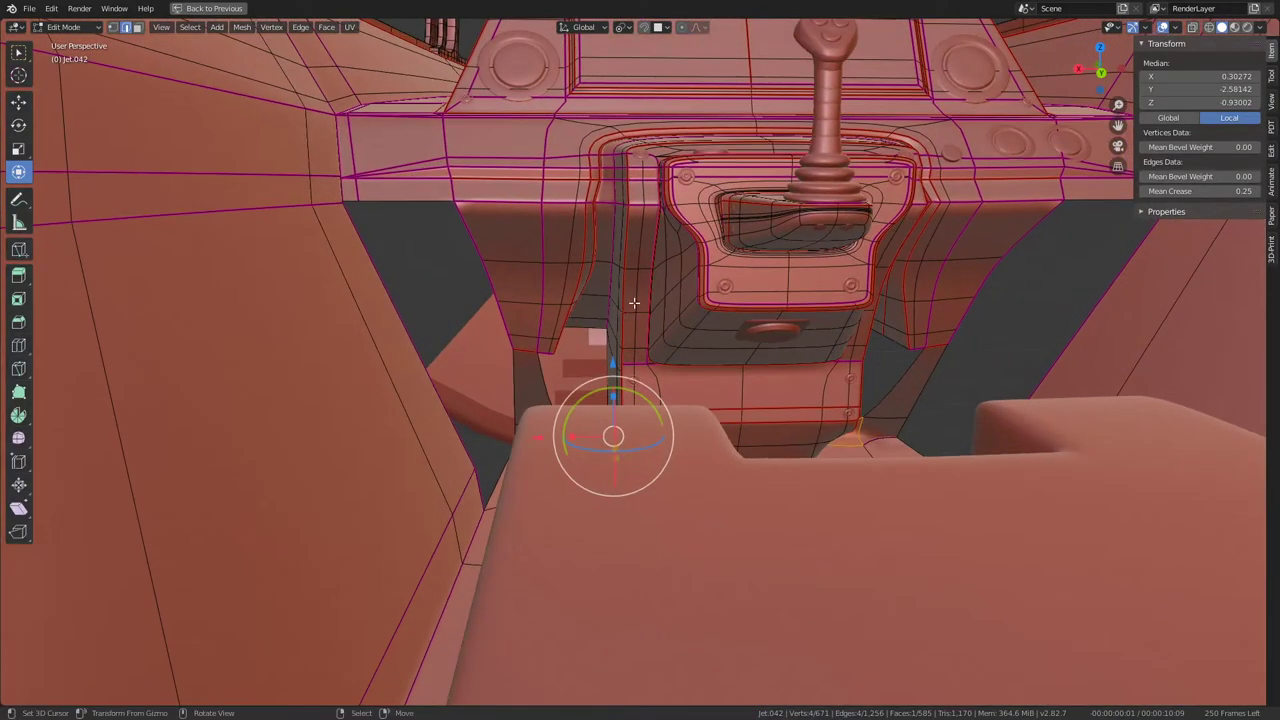
mouse_move(634, 301)
middle_mouse_down()
mouse_move(433, 302)
mouse_move(461, 286)
middle_mouse_up()
scroll(669, 297, "up", 3)
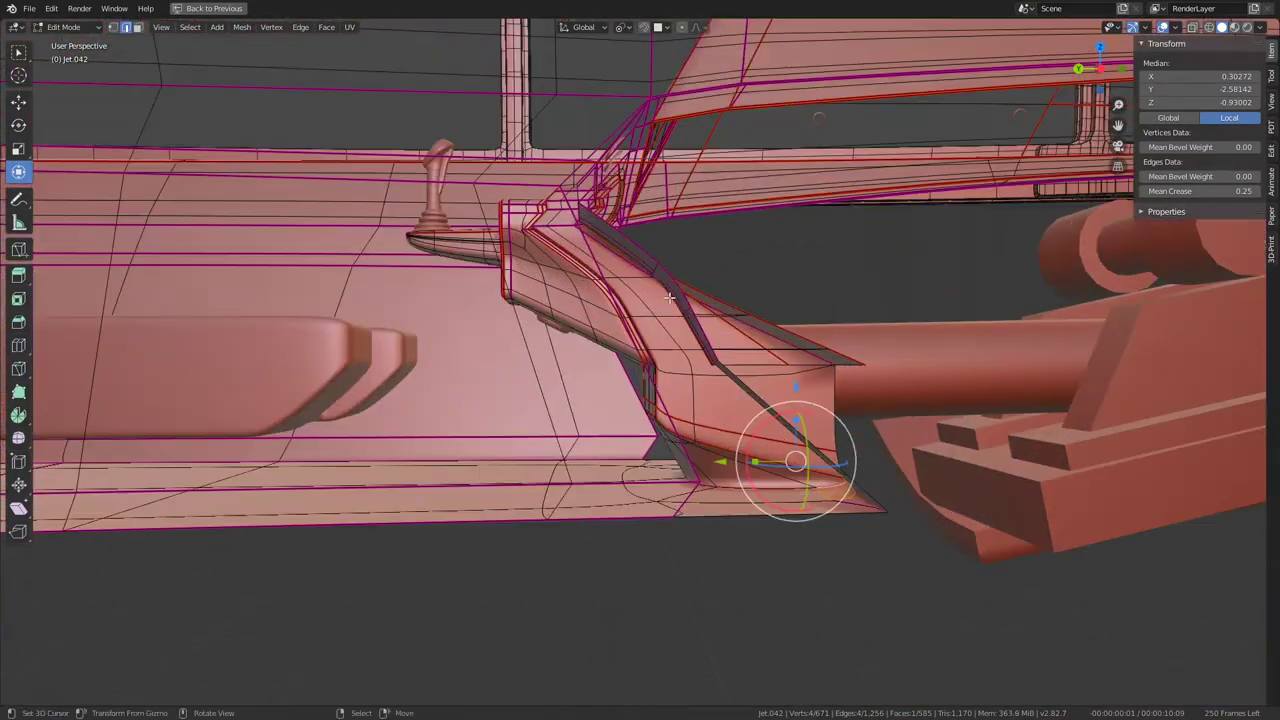
middle_click_drag(663, 342, 606, 286)
Step: Switch to face select and select the band of faces around the console
left_click(504, 228)
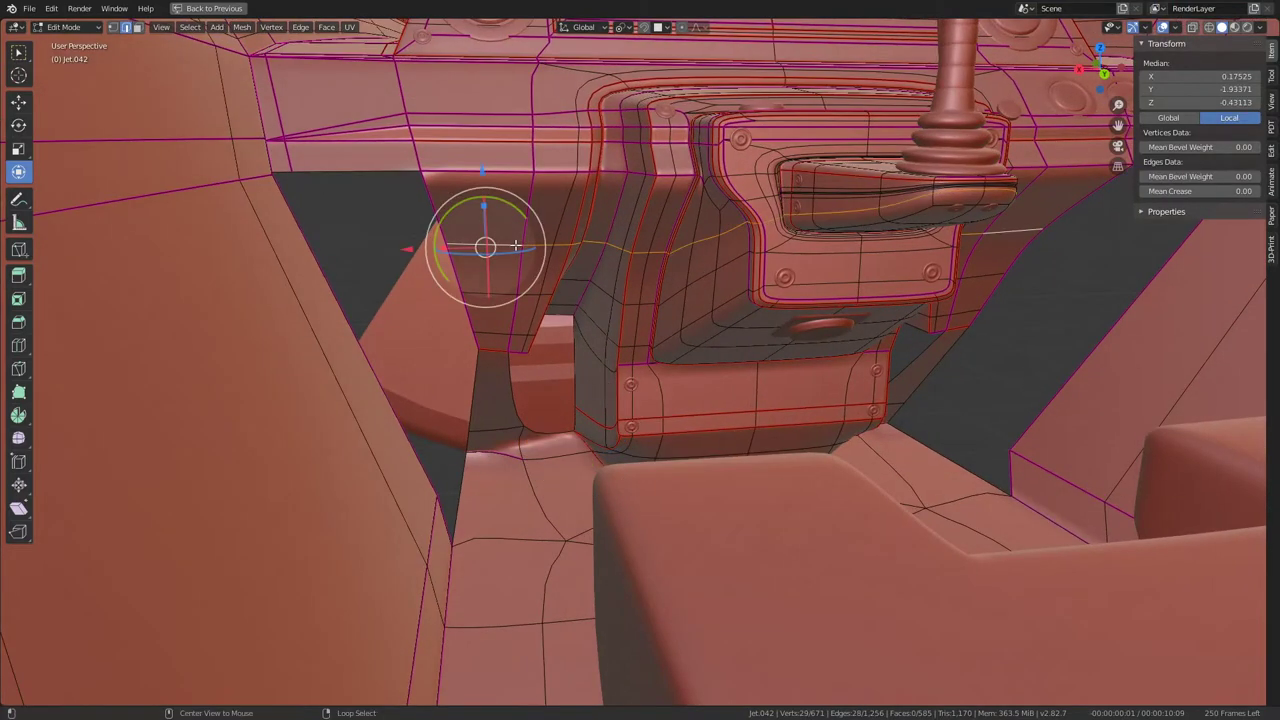
key("3")
left_click(548, 290, "alt")
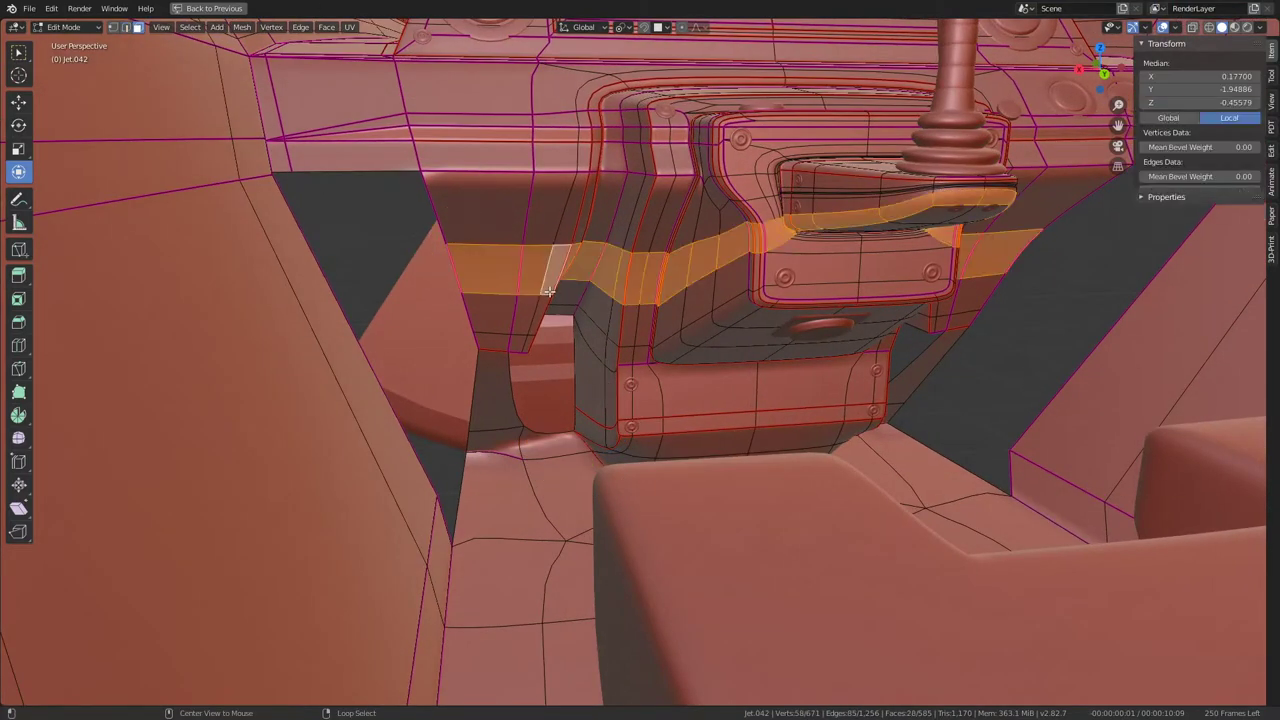
middle_click_drag(655, 278, 679, 296)
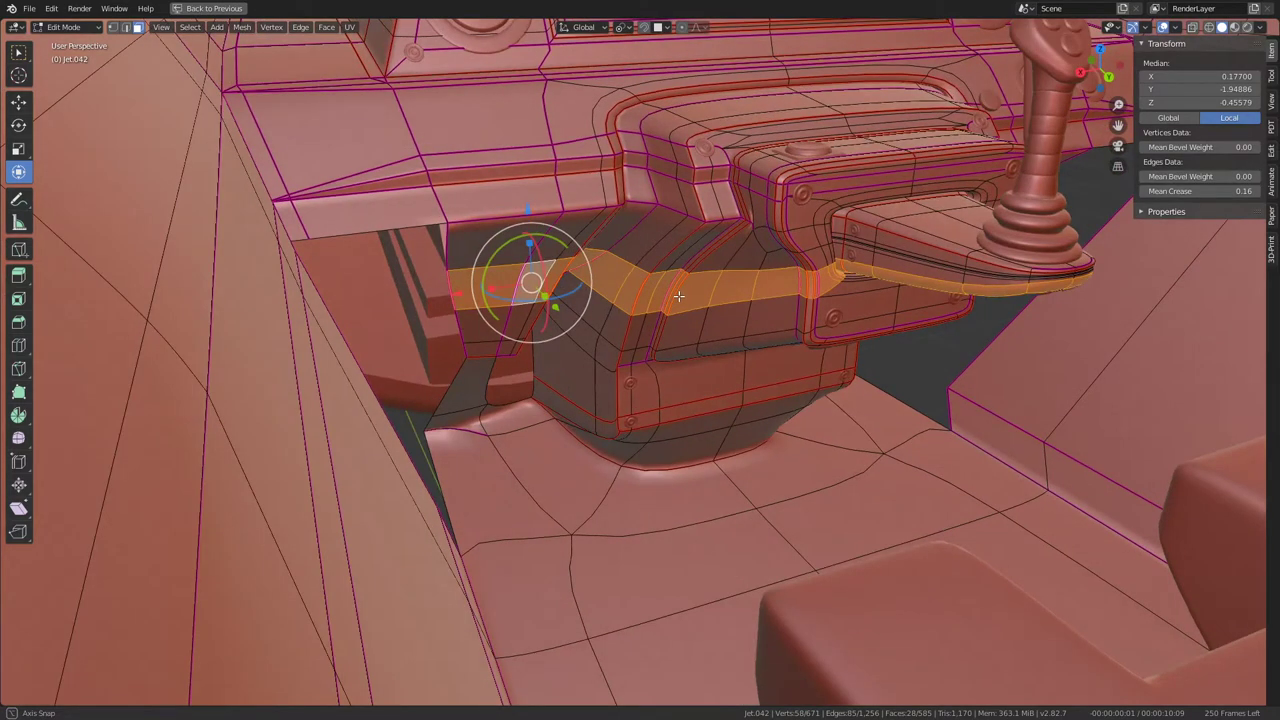
middle_click_drag(679, 295, 552, 290)
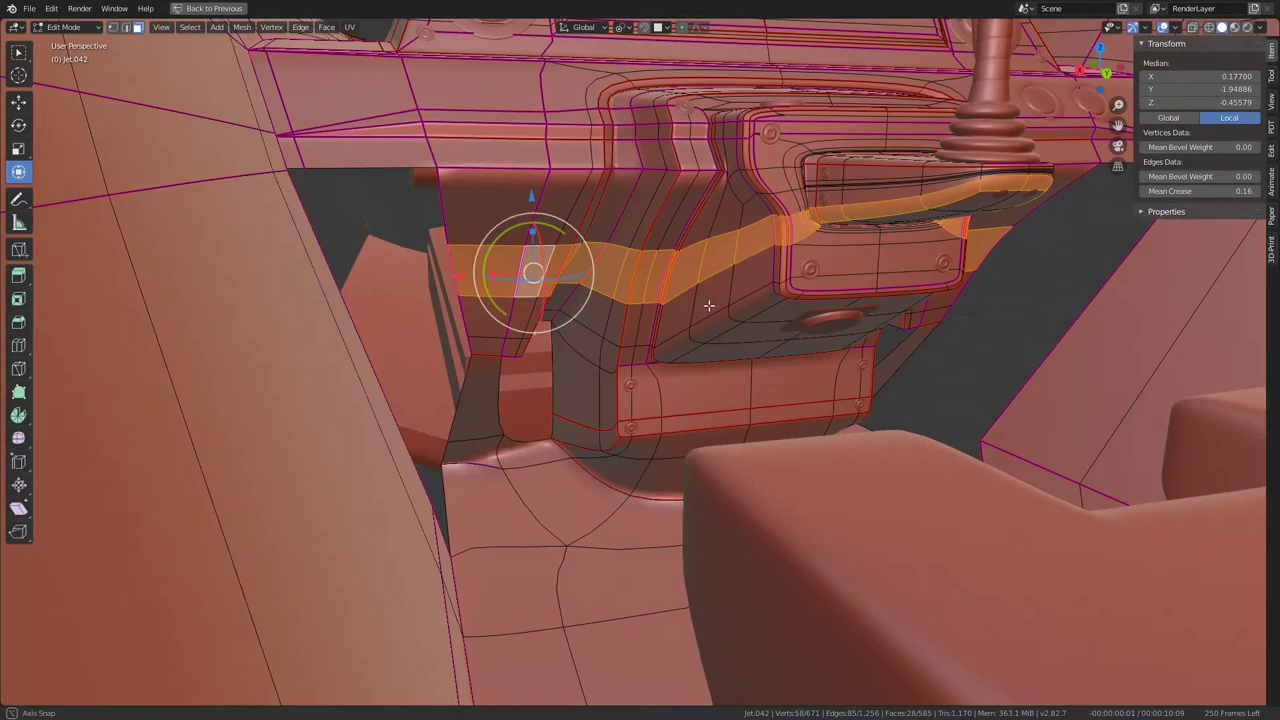
Step: Select the lower face loop around the drawer and check it in the smoothed preview
left_click(512, 328, "alt")
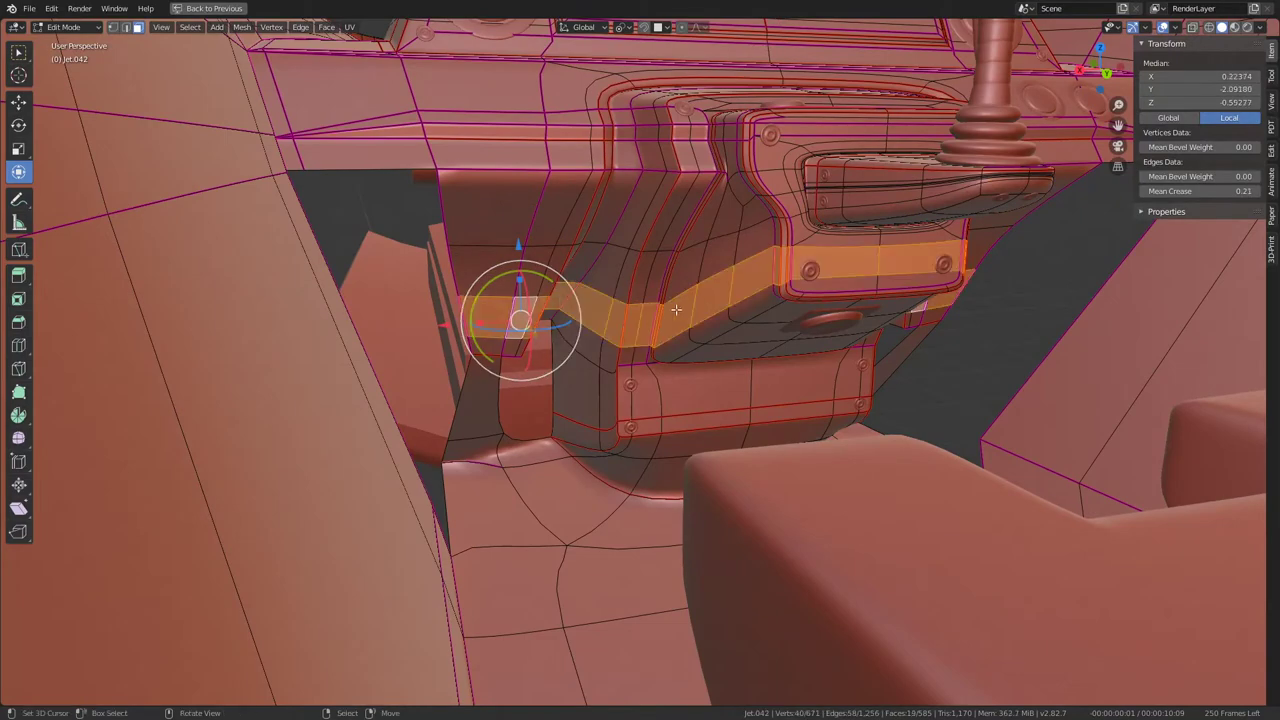
mouse_move(659, 312)
middle_mouse_down()
mouse_move(633, 355)
mouse_move(646, 402)
mouse_move(651, 334)
mouse_move(590, 456)
middle_mouse_up()
scroll(633, 355, "down", 2)
key("Tab")
scroll(640, 380, "down", 4)
scroll(646, 402, "up", 3)
key("Tab")
scroll(640, 340, "up", 3)
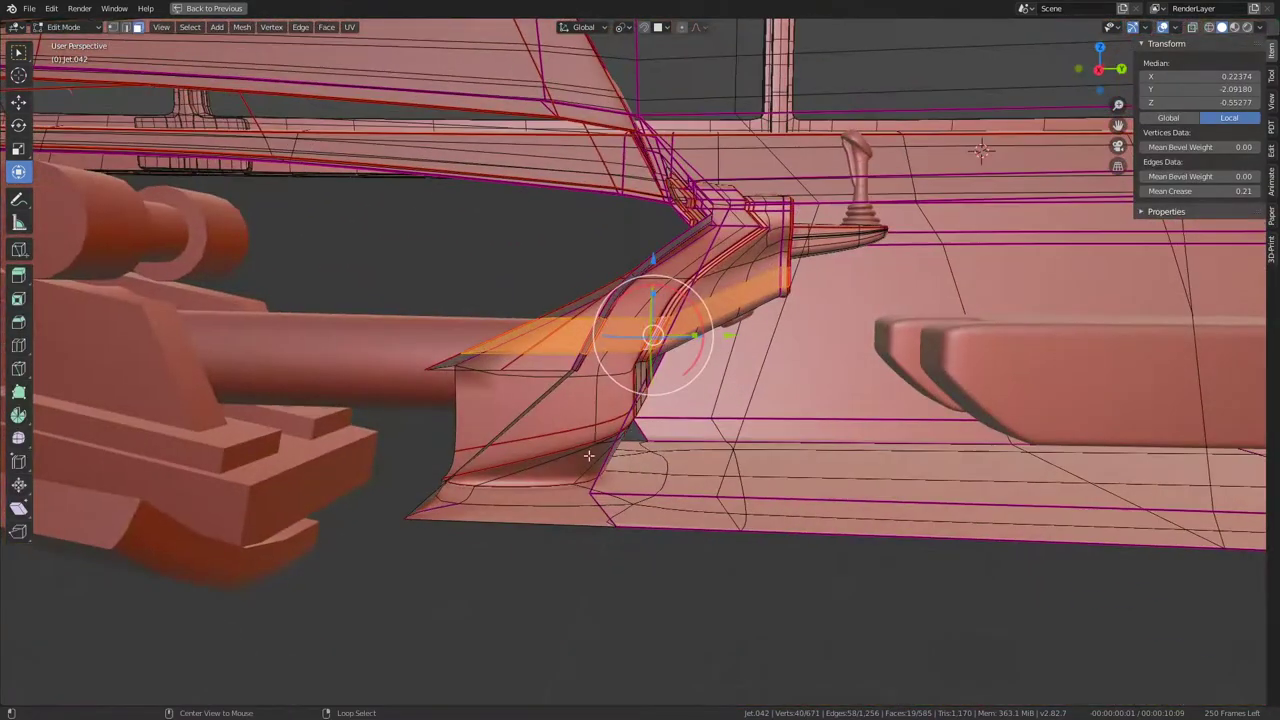
Step: Select the small face loop under the console and delete its faces
left_click(545, 470, "alt")
middle_click_drag(815, 442, 820, 390)
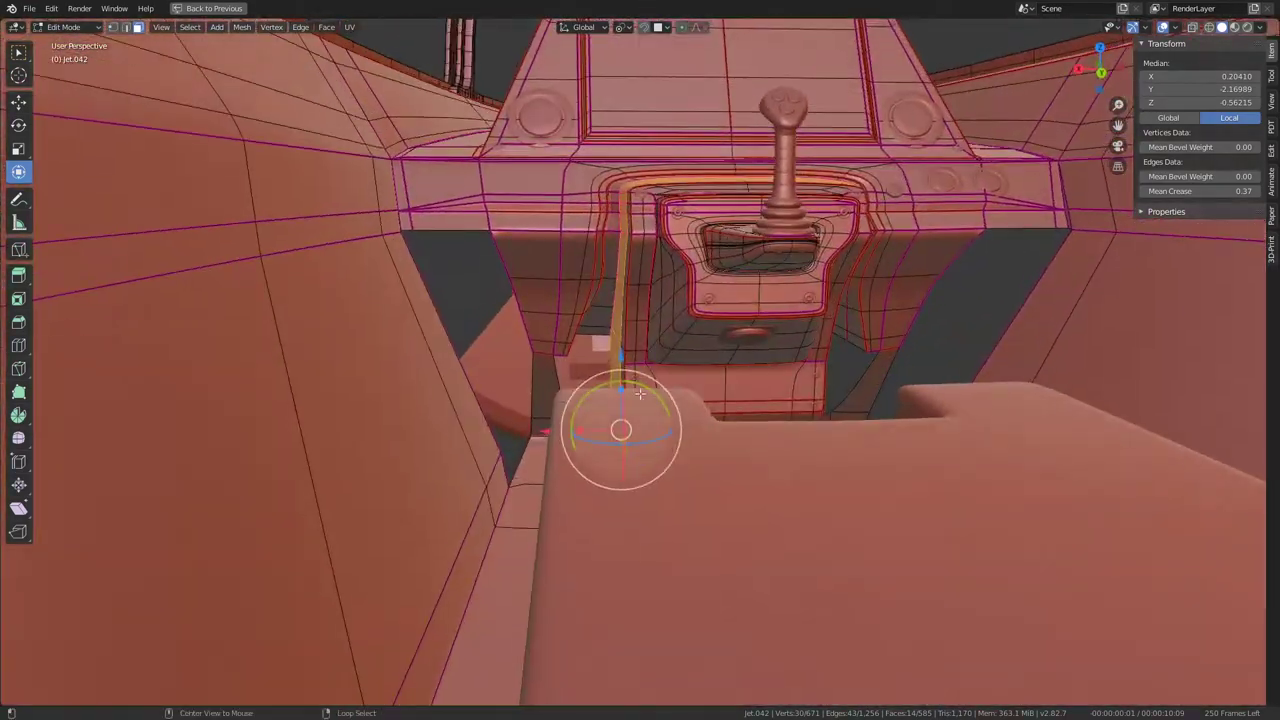
left_click(840, 395, "alt")
key("x")
left_click(872, 360)
Step: Delete a face loop under the console
middle_click_drag(646, 400, 667, 474)
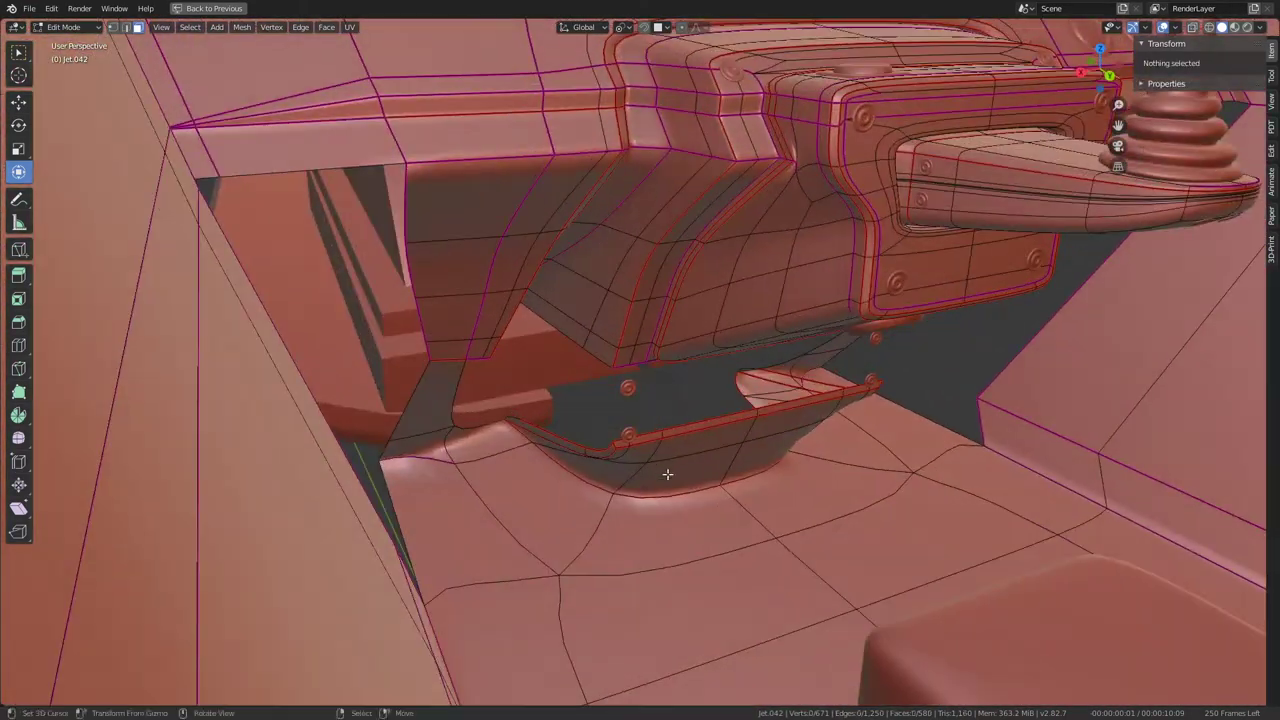
left_click(458, 380, "alt")
left_click(470, 381)
middle_click_drag(470, 381, 700, 402)
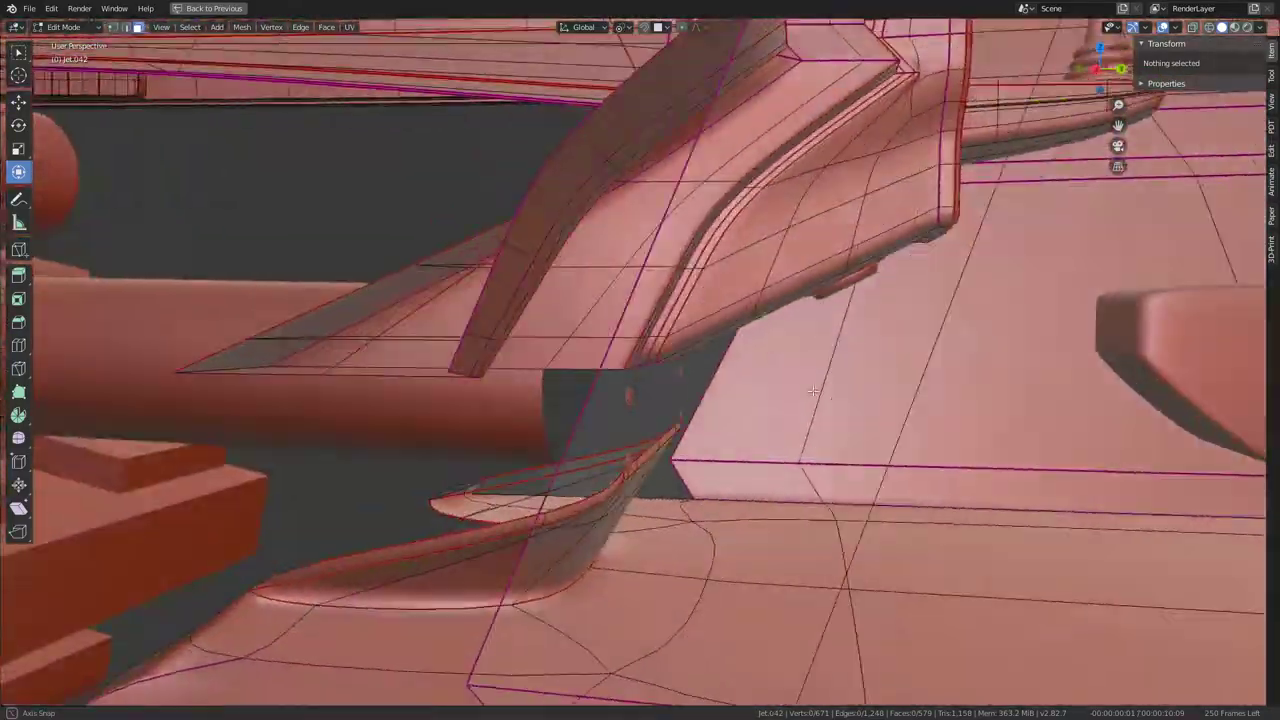
Step: Select connecting shortest-path face strips across the console underside
mouse_move(813, 392)
middle_mouse_down()
mouse_move(505, 333)
mouse_move(602, 223)
middle_mouse_up()
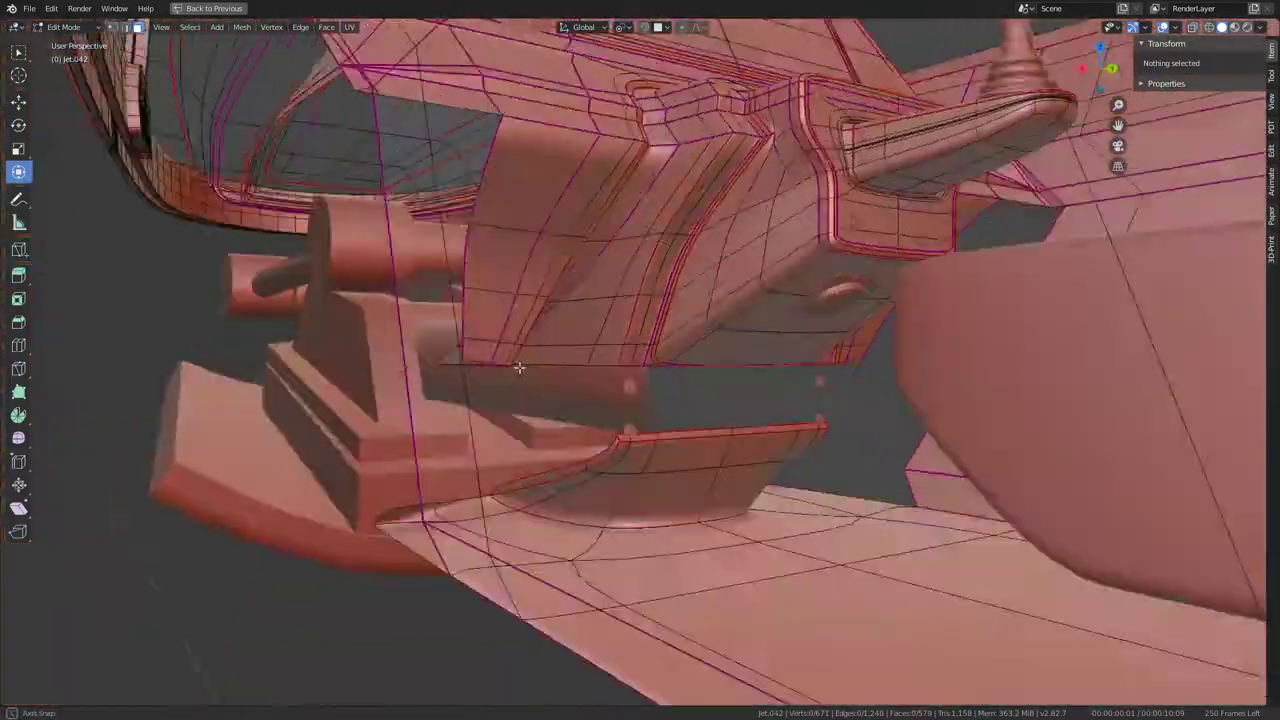
mouse_move(300, 100)
middle_mouse_down()
mouse_move(677, 263)
mouse_move(612, 274)
middle_mouse_up()
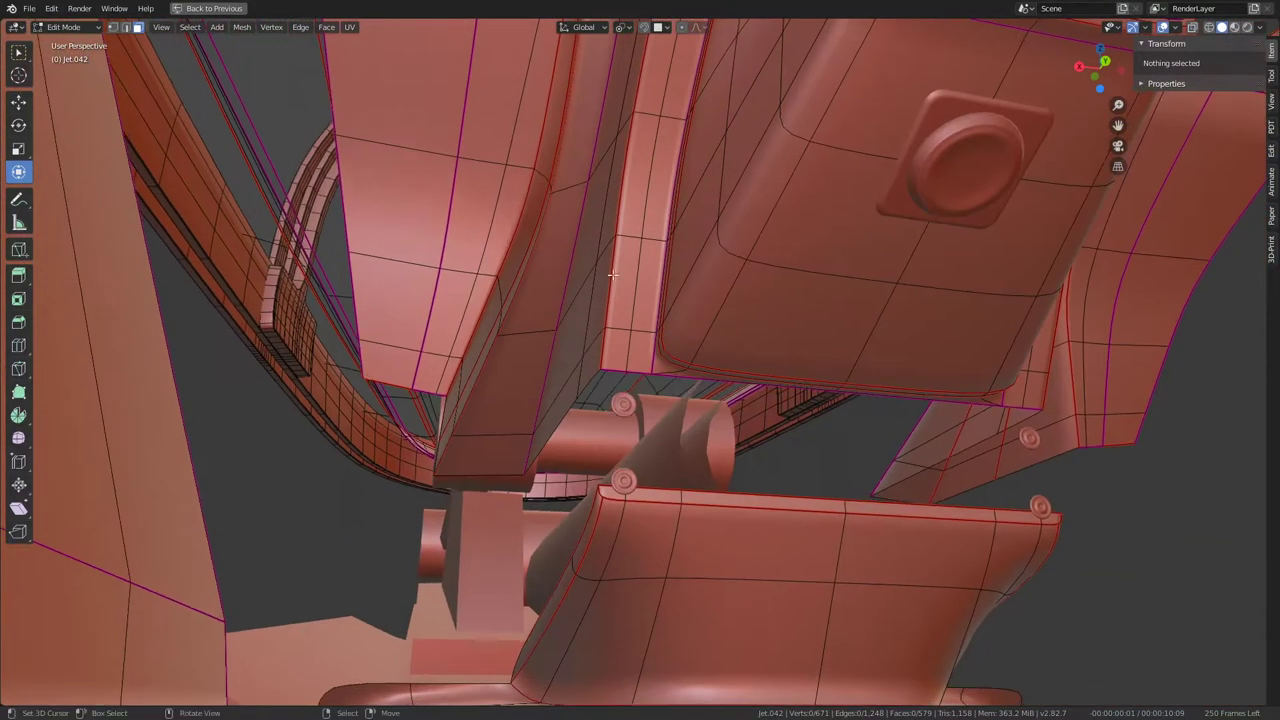
left_click(502, 460)
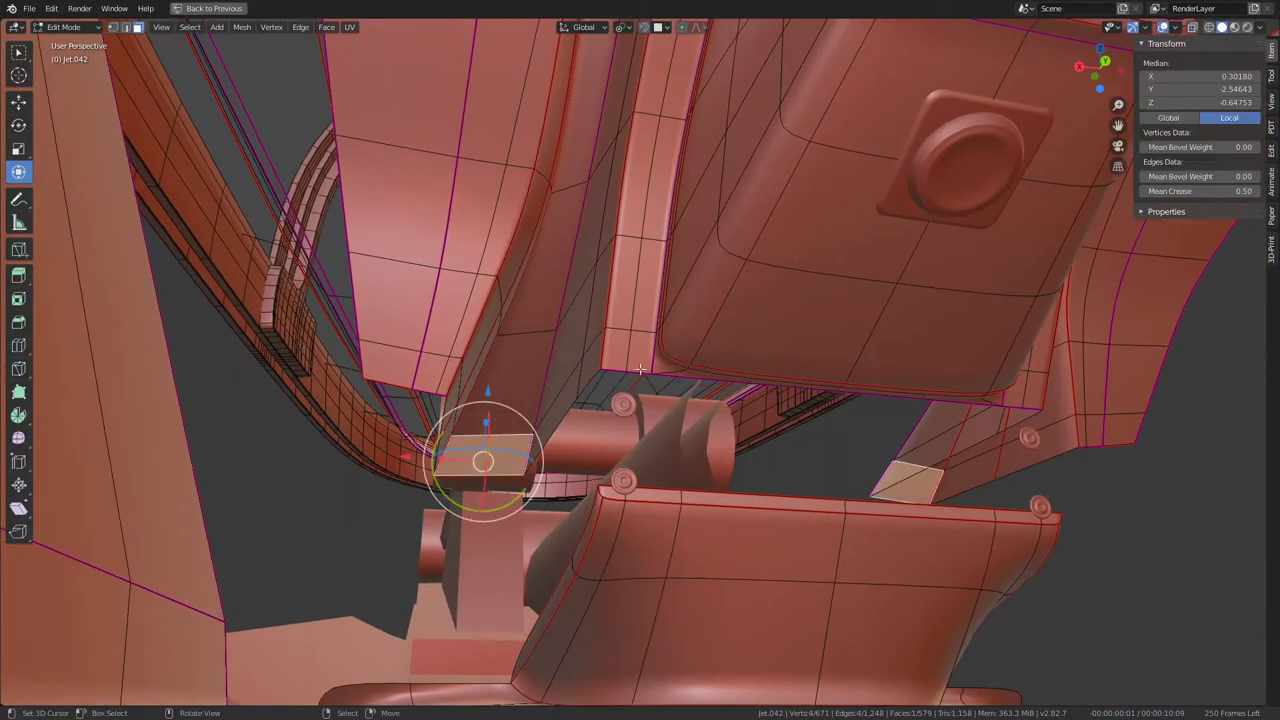
left_click(396, 354, "ctrl")
left_click(396, 354)
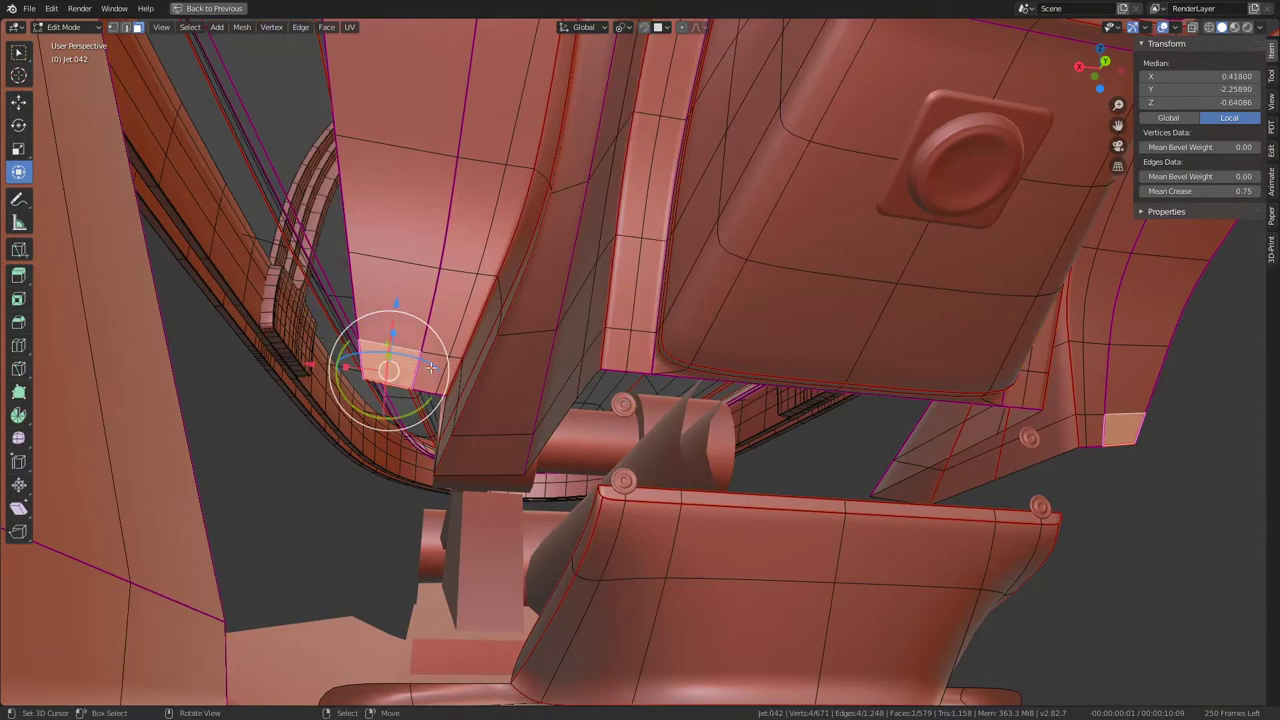
left_click(650, 345, "ctrl")
left_click(638, 345)
left_click(483, 458, "ctrl")
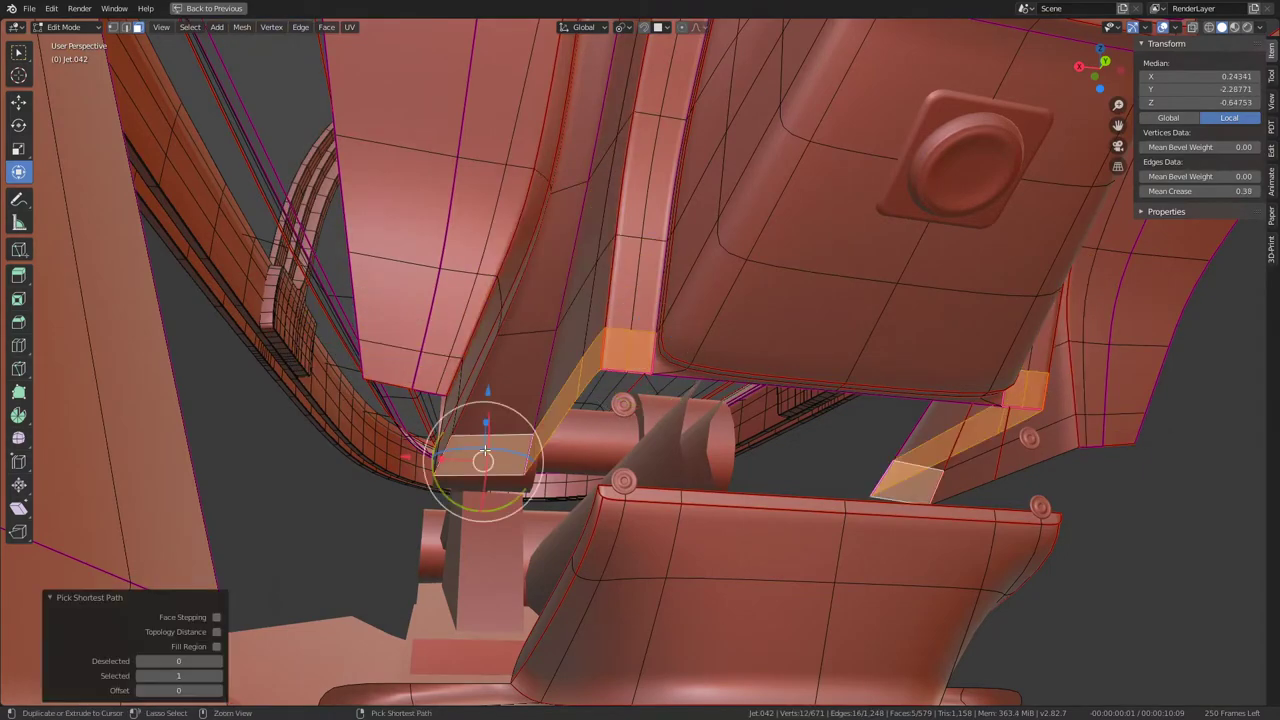
mouse_move(406, 362)
middle_mouse_down()
mouse_move(708, 372)
mouse_move(697, 344)
middle_mouse_up()
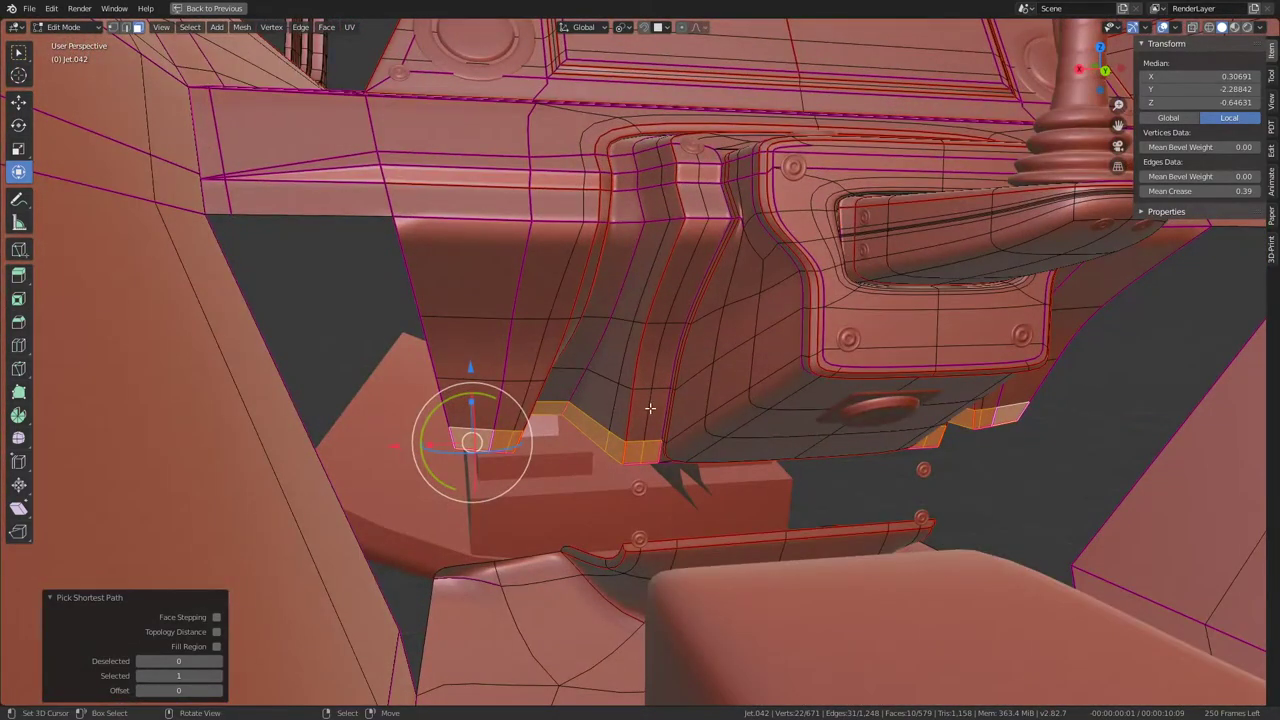
Step: Extend the selection to a larger block with box select and delete those faces
left_click(650, 408, "shift")
left_click(500, 420, "ctrl")
left_click(470, 410, "shift")
left_click(490, 342, "shift")
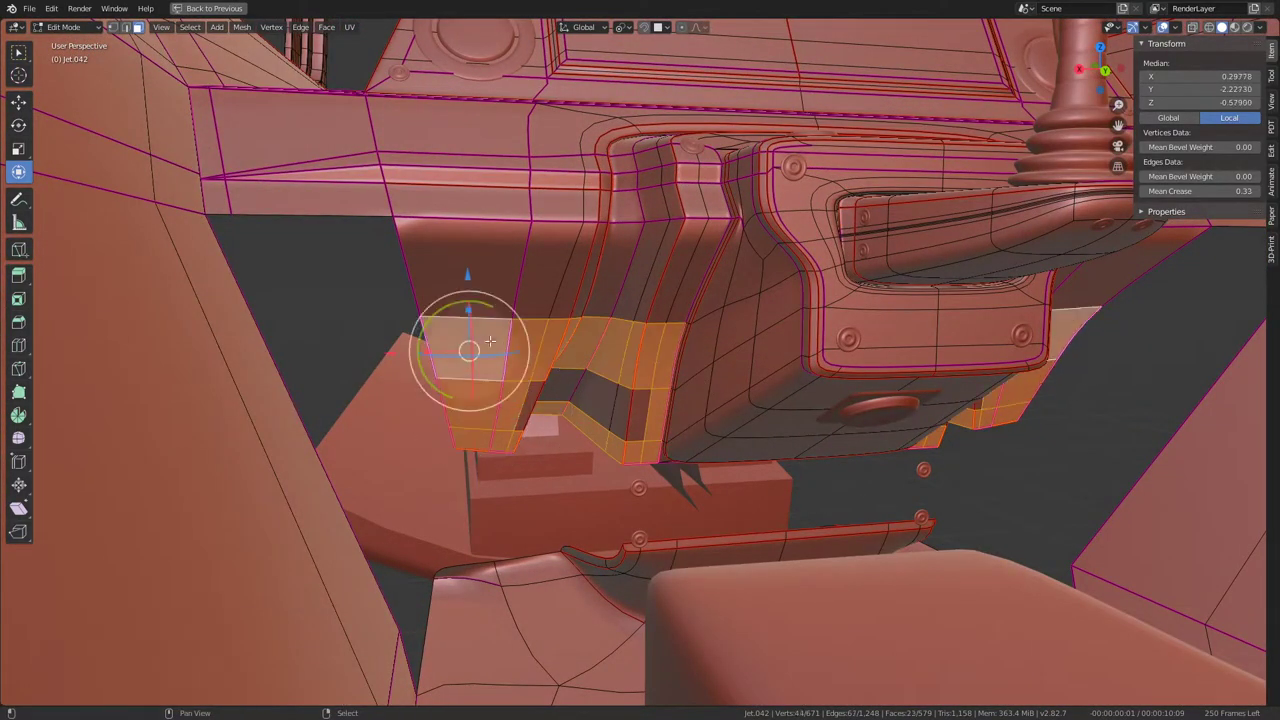
middle_click_drag(490, 342, 643, 403)
key("b")
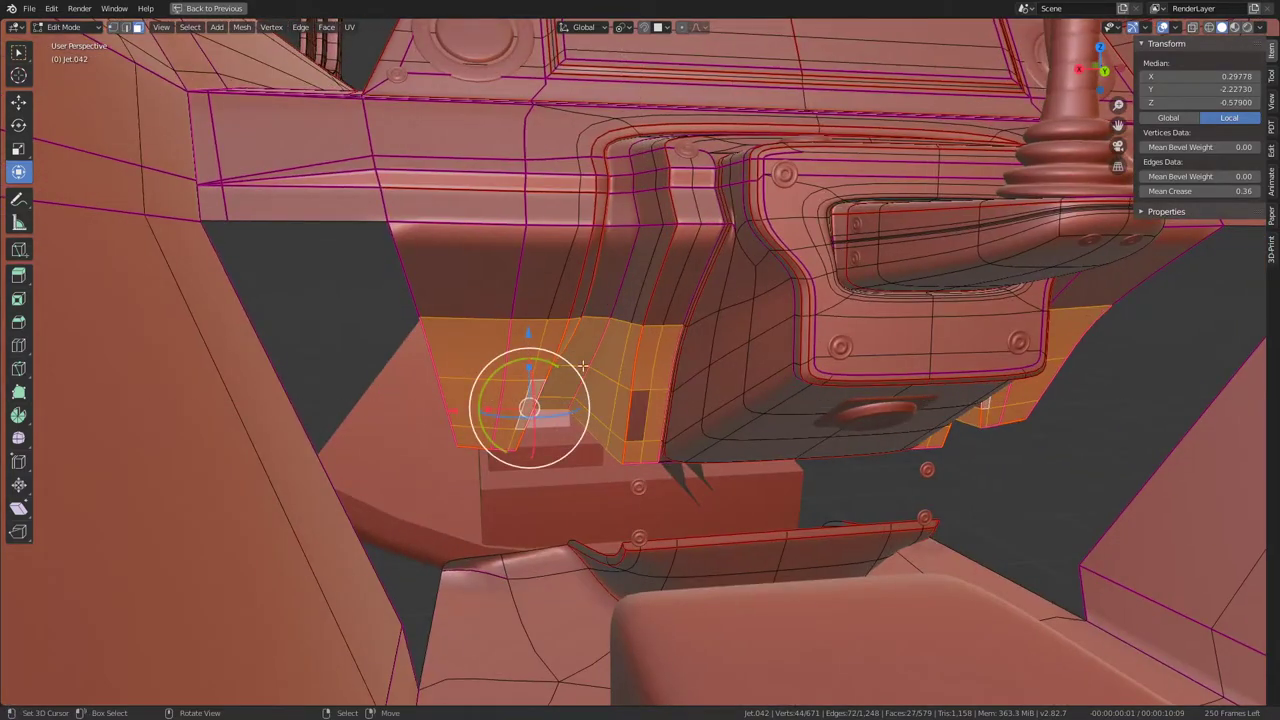
middle_click_drag(582, 368, 643, 416)
key("b")
key("x")
left_click(776, 320)
Step: Loop-select the console's lower lip, grow the selection, and dissolve its vertices
mouse_move(776, 320)
middle_mouse_down()
mouse_move(785, 256)
mouse_move(440, 76)
middle_mouse_up()
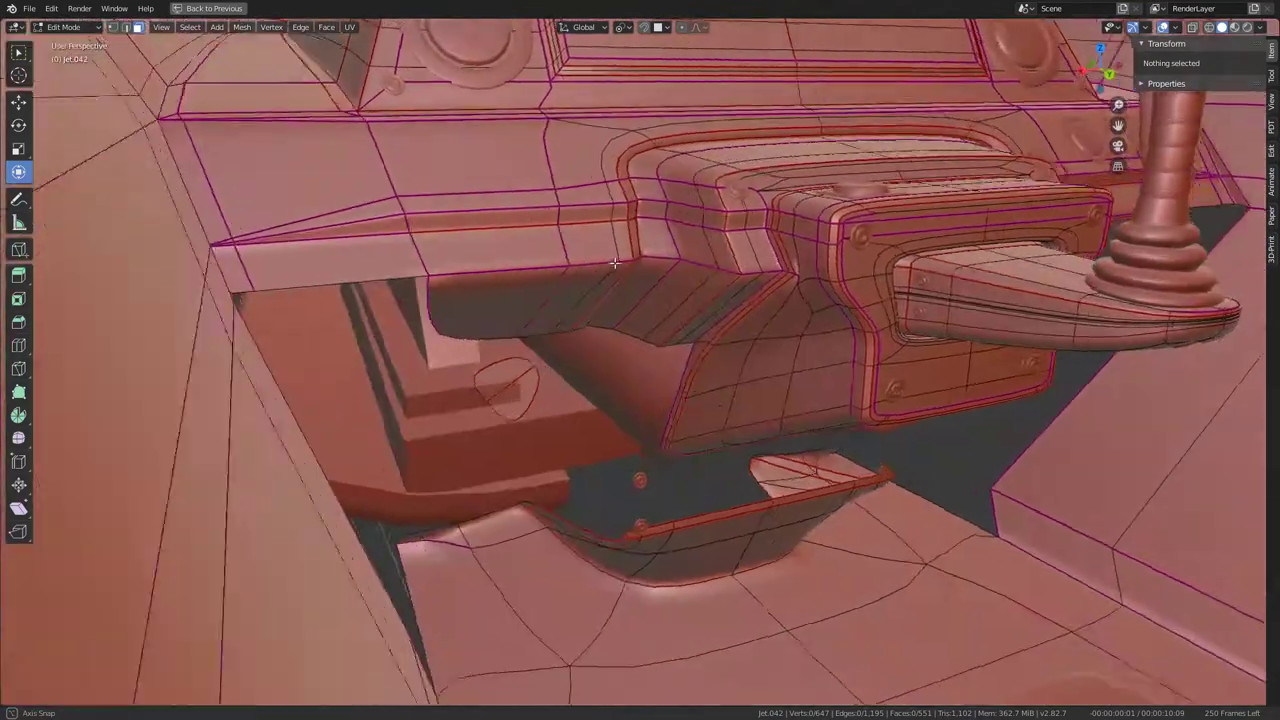
mouse_move(714, 146)
middle_mouse_down()
mouse_move(602, 260)
mouse_move(630, 400)
middle_mouse_up()
left_click(660, 548, "alt")
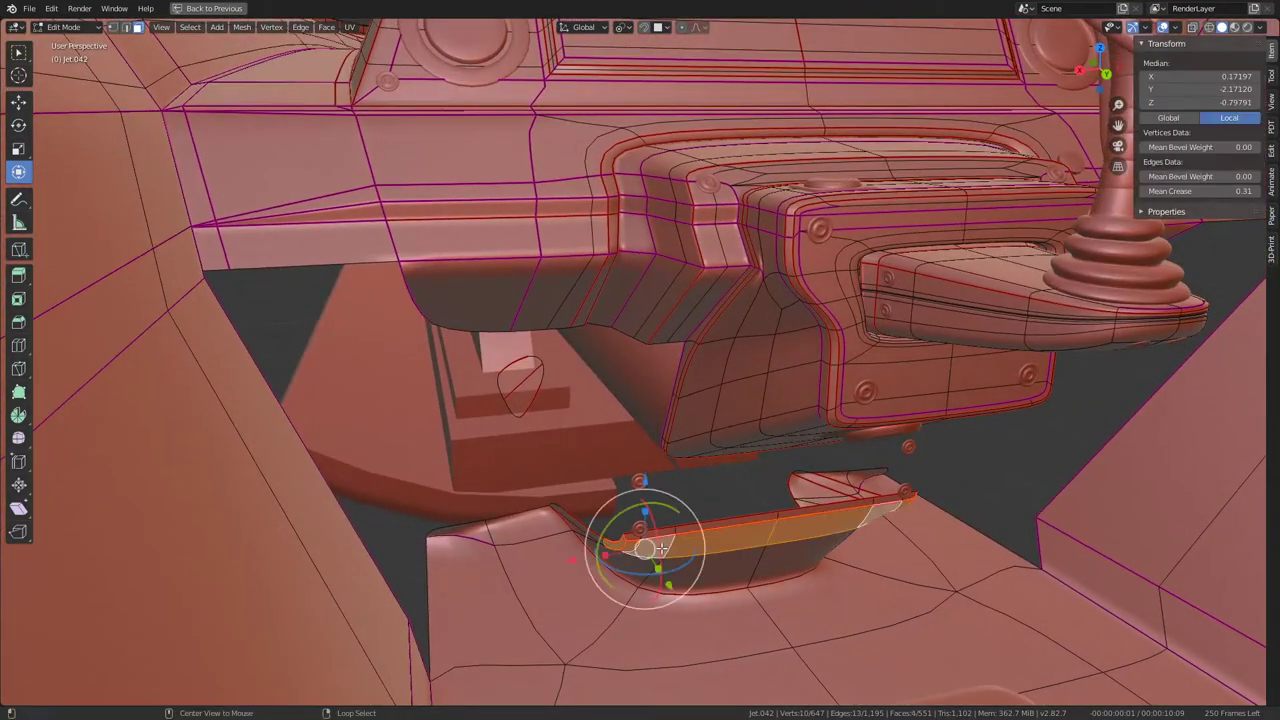
key("ctrl+KP_Add")
key("ctrl+KP_Add")
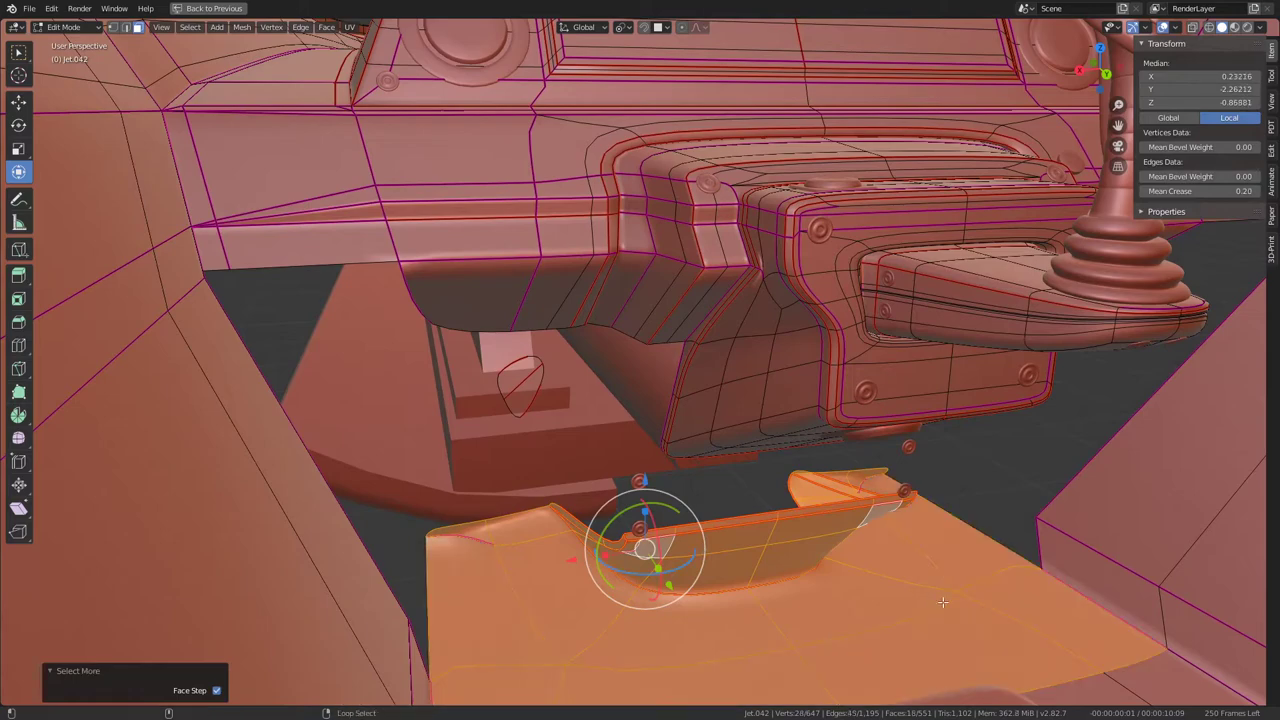
key("ctrl+KP_Subtract")
key("x")
left_click(942, 601)
mouse_move(942, 601)
middle_mouse_down()
mouse_move(758, 496)
mouse_move(674, 565)
middle_mouse_up()
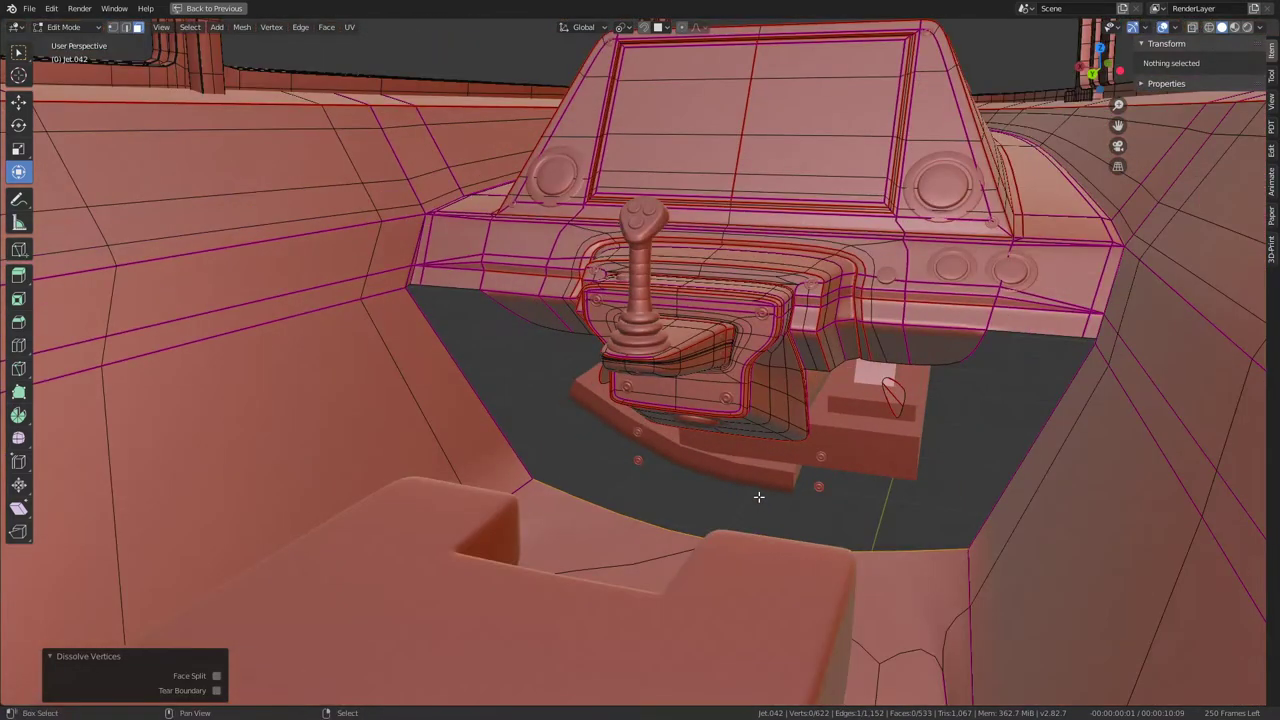
left_click(482, 534)
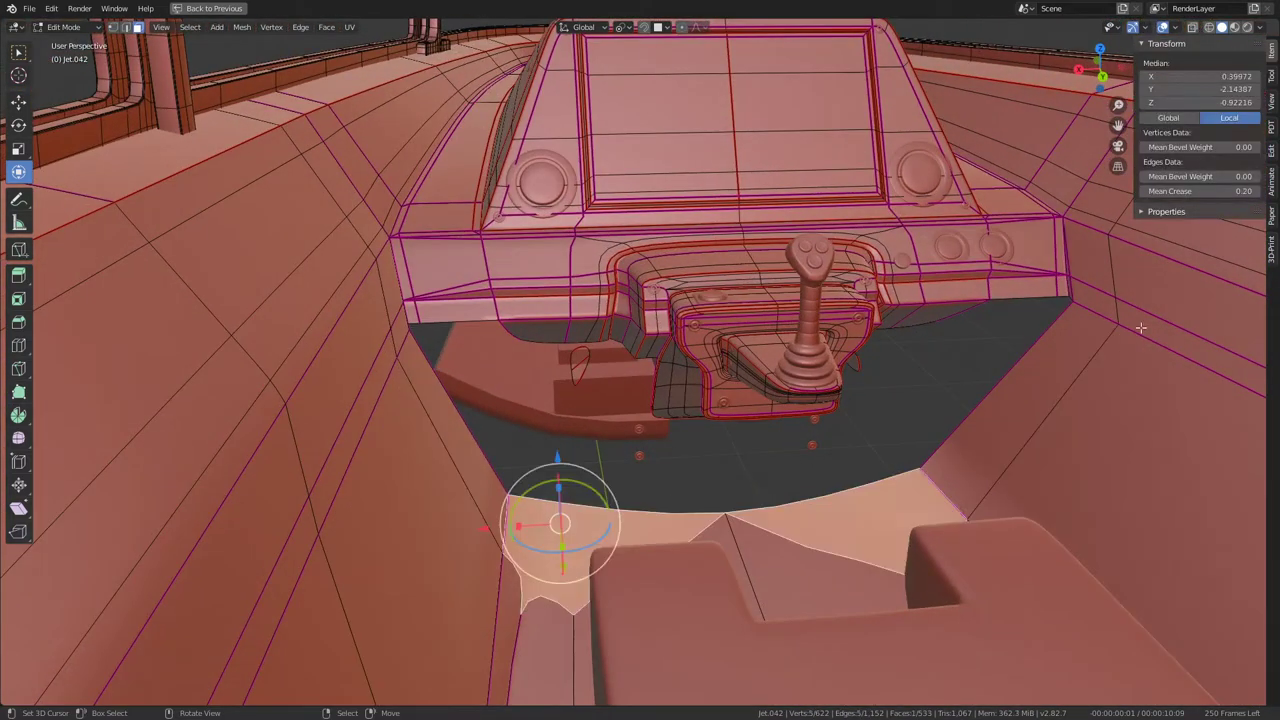
Step: Fully crease the selected floor edge and dissolve the selected vertices
left_click_drag(1200, 191, 1250, 191)
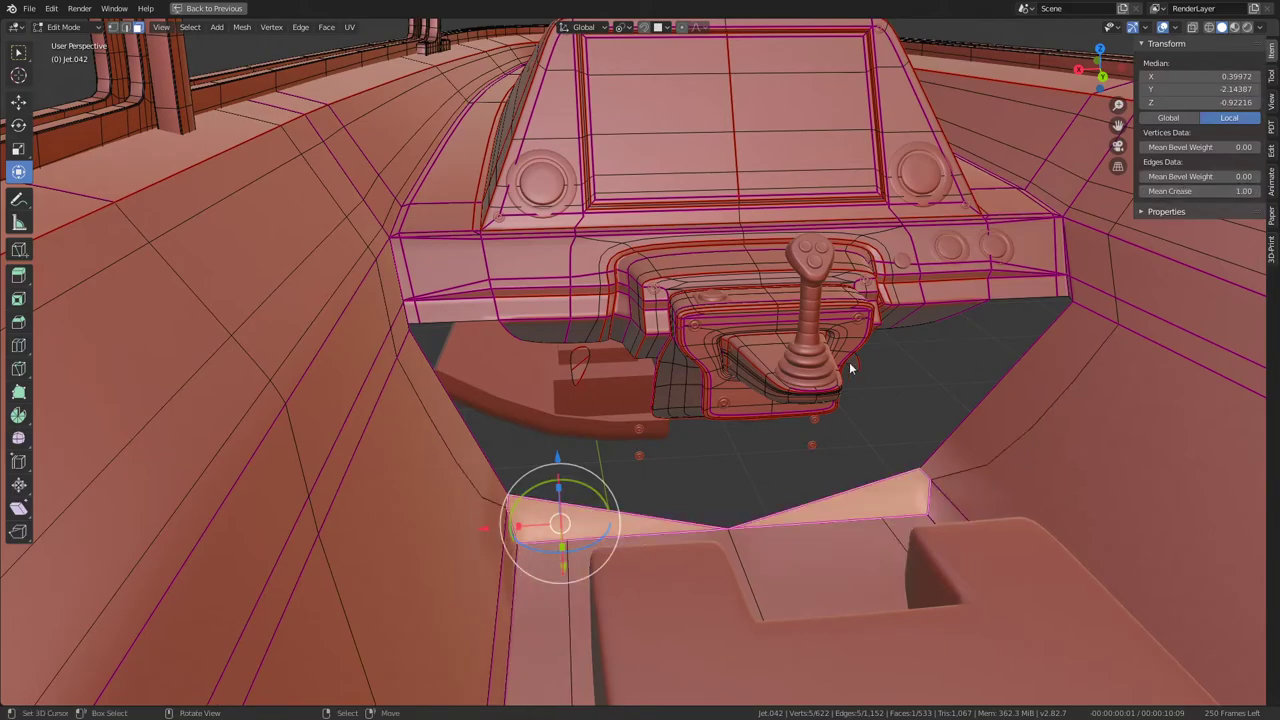
middle_click_drag(850, 368, 722, 290)
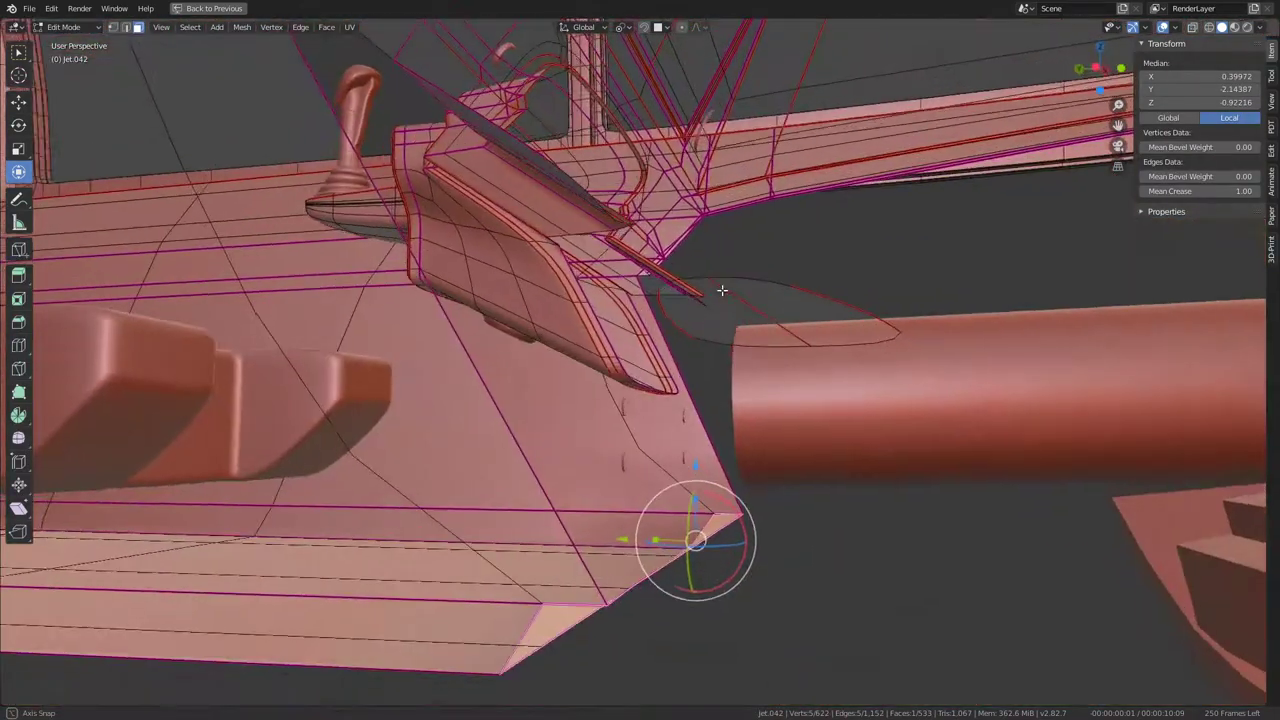
mouse_move(722, 290)
middle_mouse_down()
mouse_move(928, 323)
mouse_move(588, 363)
mouse_move(580, 337)
mouse_move(588, 371)
mouse_move(680, 332)
middle_mouse_up()
key("x")
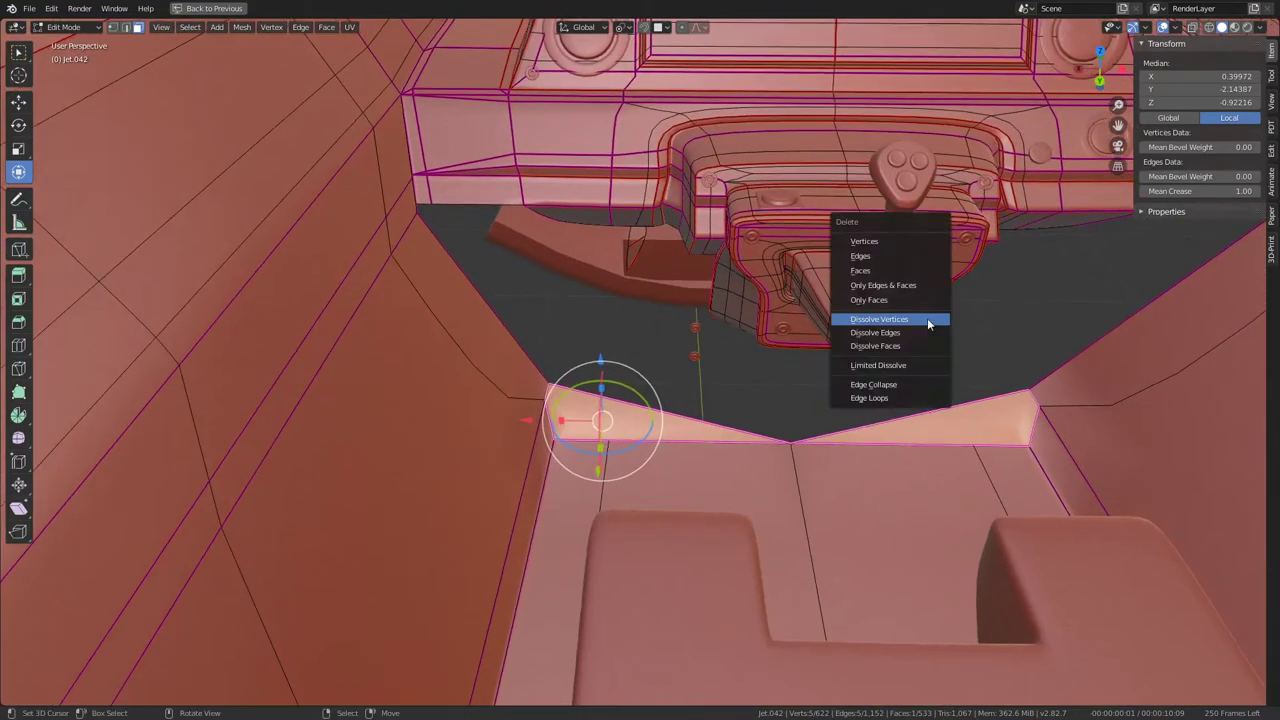
left_click(928, 323)
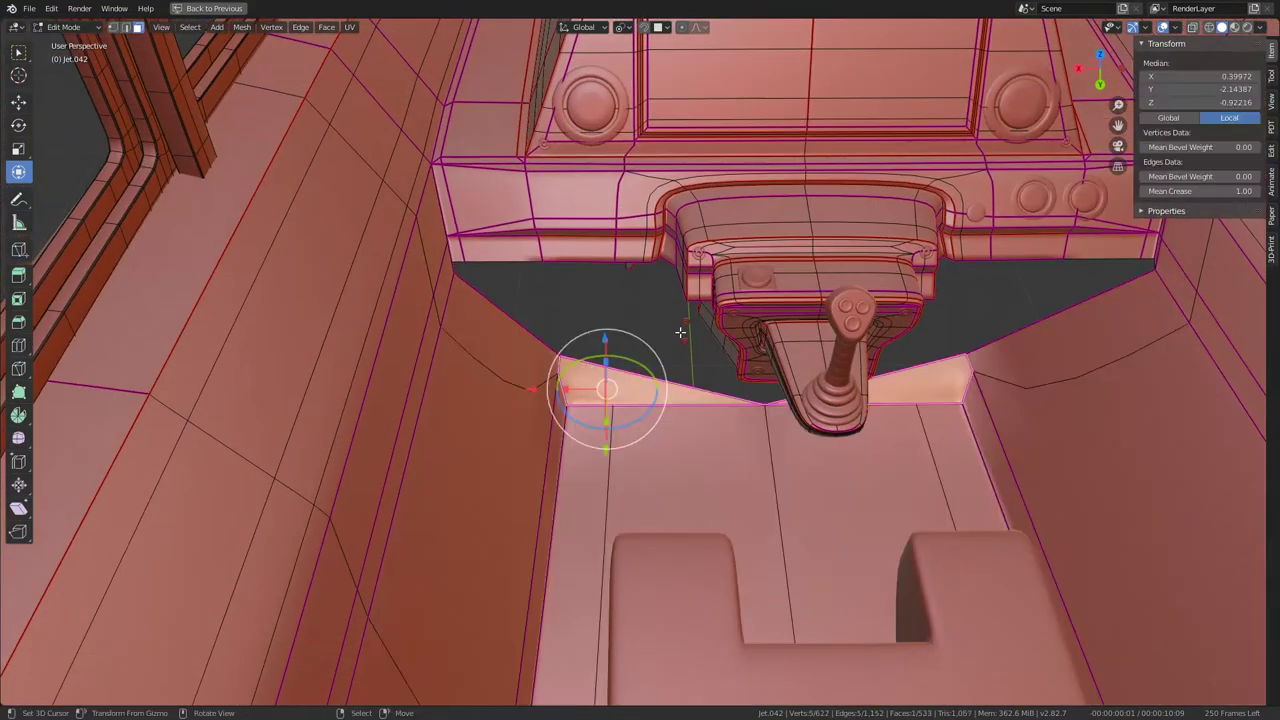
Step: Delete the selected face and then the side face beside the console
key("x")
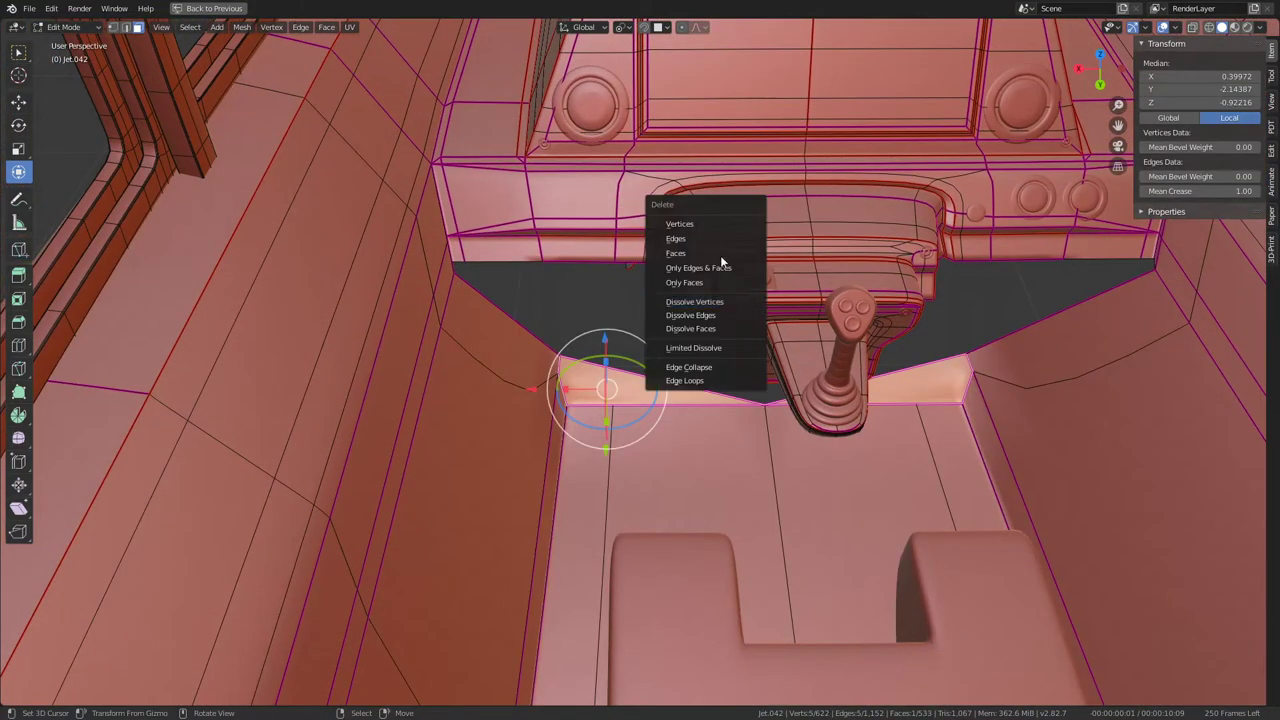
left_click(718, 253)
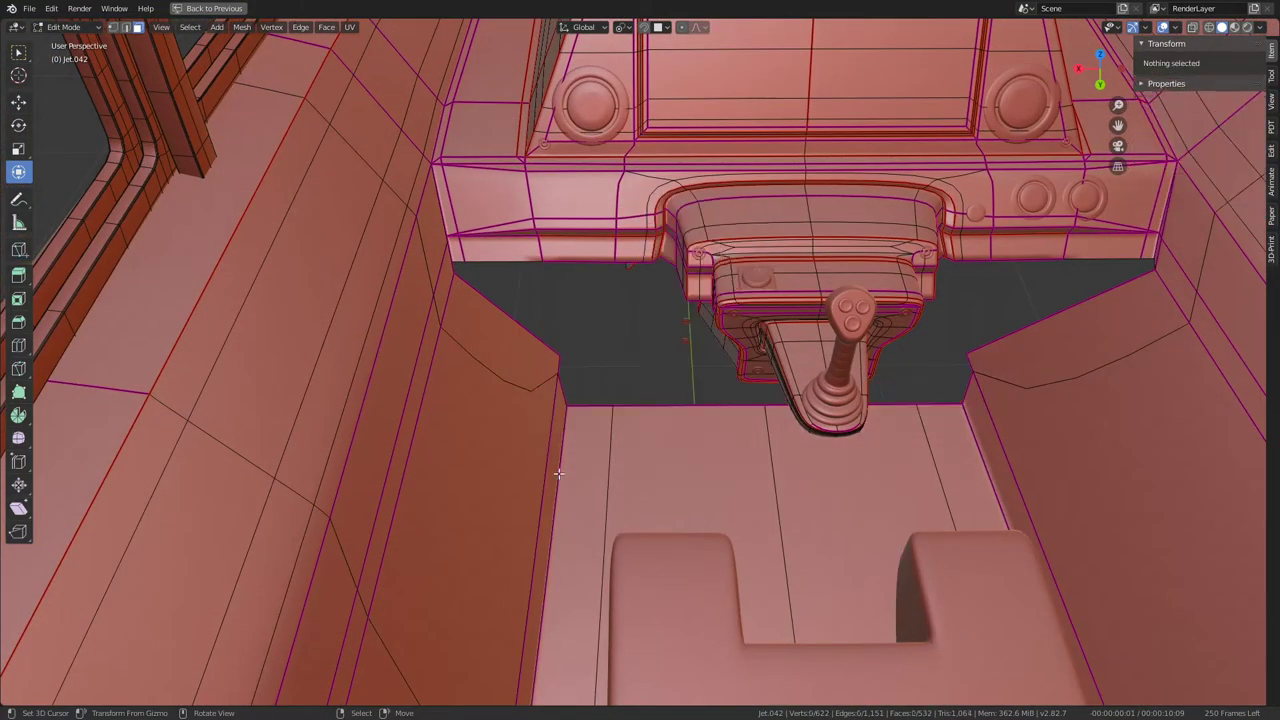
middle_click_drag(720, 256, 523, 380)
scroll(547, 422, "up", 3)
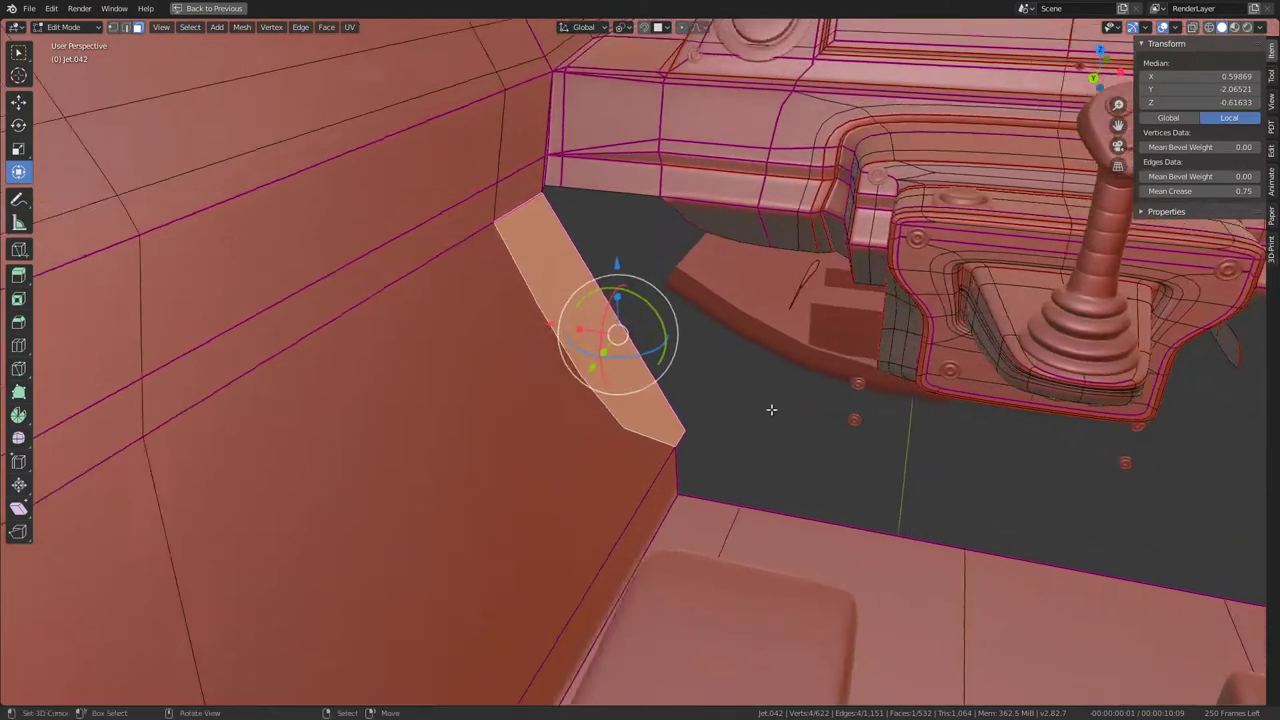
mouse_move(771, 409)
middle_mouse_down()
mouse_move(663, 360)
mouse_move(675, 356)
mouse_move(681, 473)
mouse_move(620, 409)
middle_mouse_up()
key("x")
left_click(681, 473)
Step: Delete two more stray faces beside the console base
left_click(620, 409)
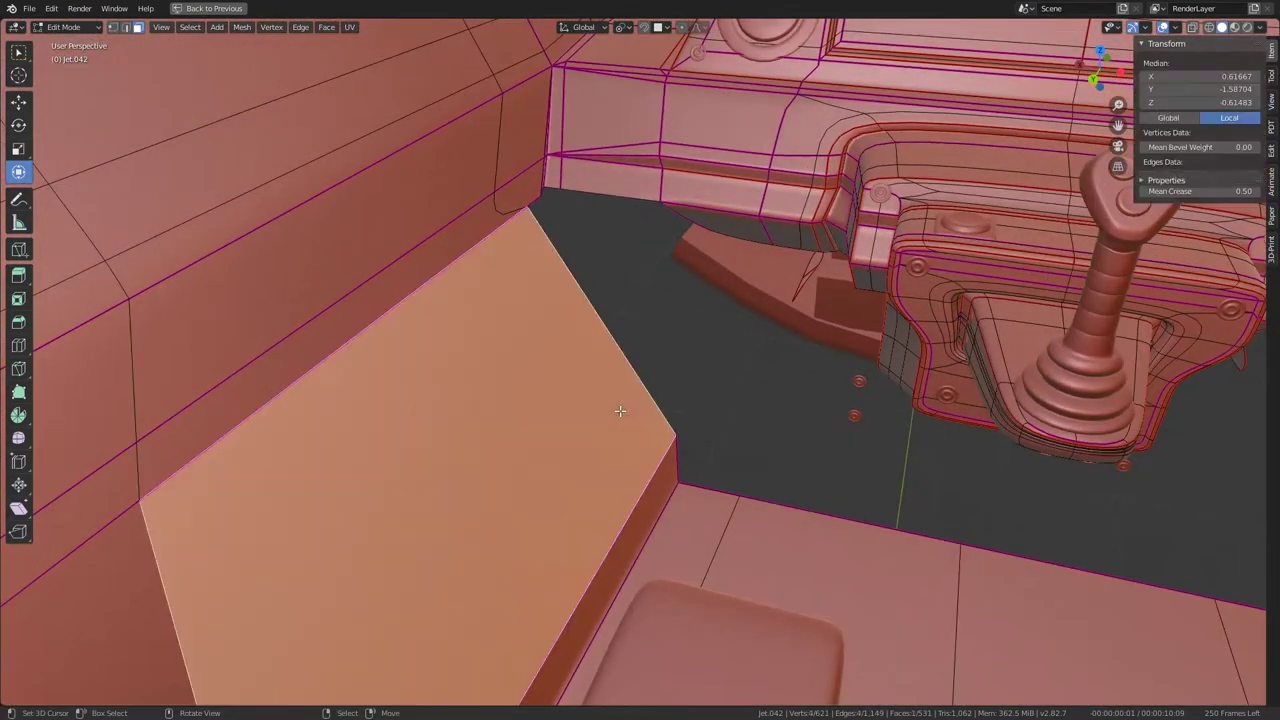
key("x")
left_click(640, 432)
left_click(666, 457)
key("x")
left_click(669, 462)
mouse_move(669, 462)
middle_mouse_down()
mouse_move(683, 426)
mouse_move(634, 371)
mouse_move(617, 420)
mouse_move(702, 371)
mouse_move(634, 363)
mouse_move(600, 337)
mouse_move(531, 363)
mouse_move(581, 486)
mouse_move(600, 388)
mouse_move(575, 251)
middle_mouse_up()
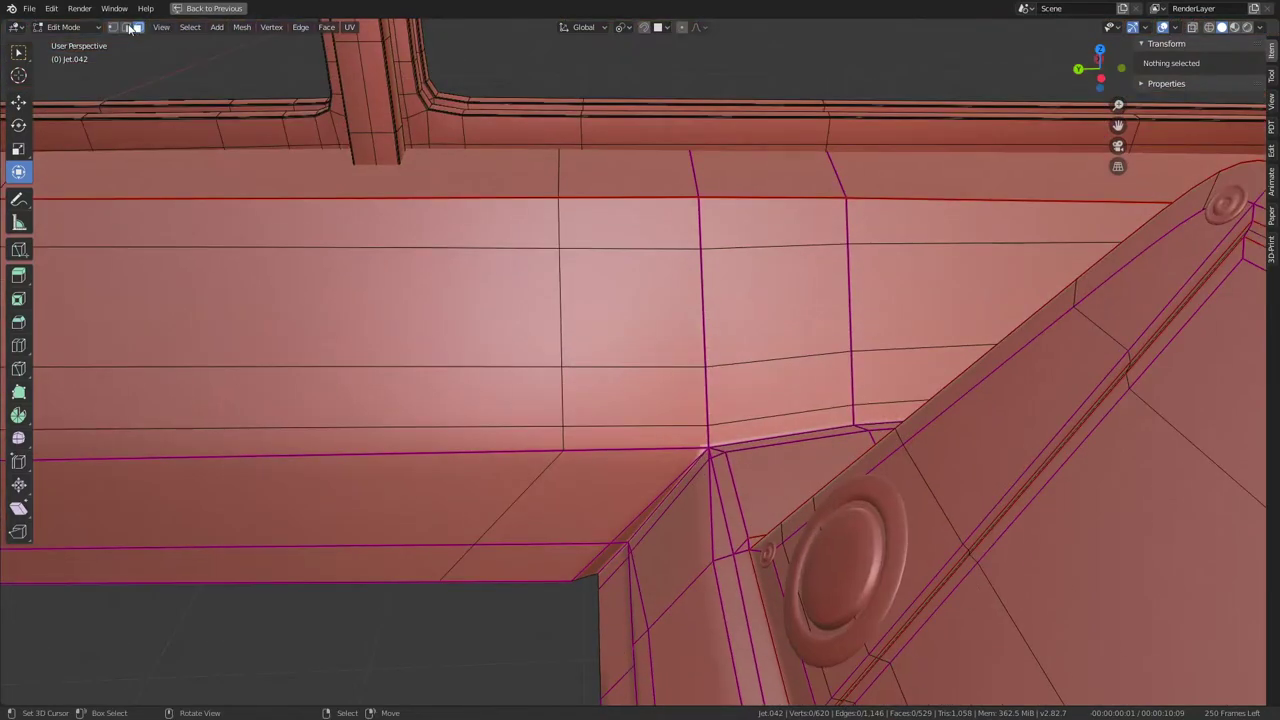
Step: Slide the edge ring across the wall panel down toward the floor
left_click(690, 425, "ctrl+alt")
middle_click_drag(690, 425, 693, 386)
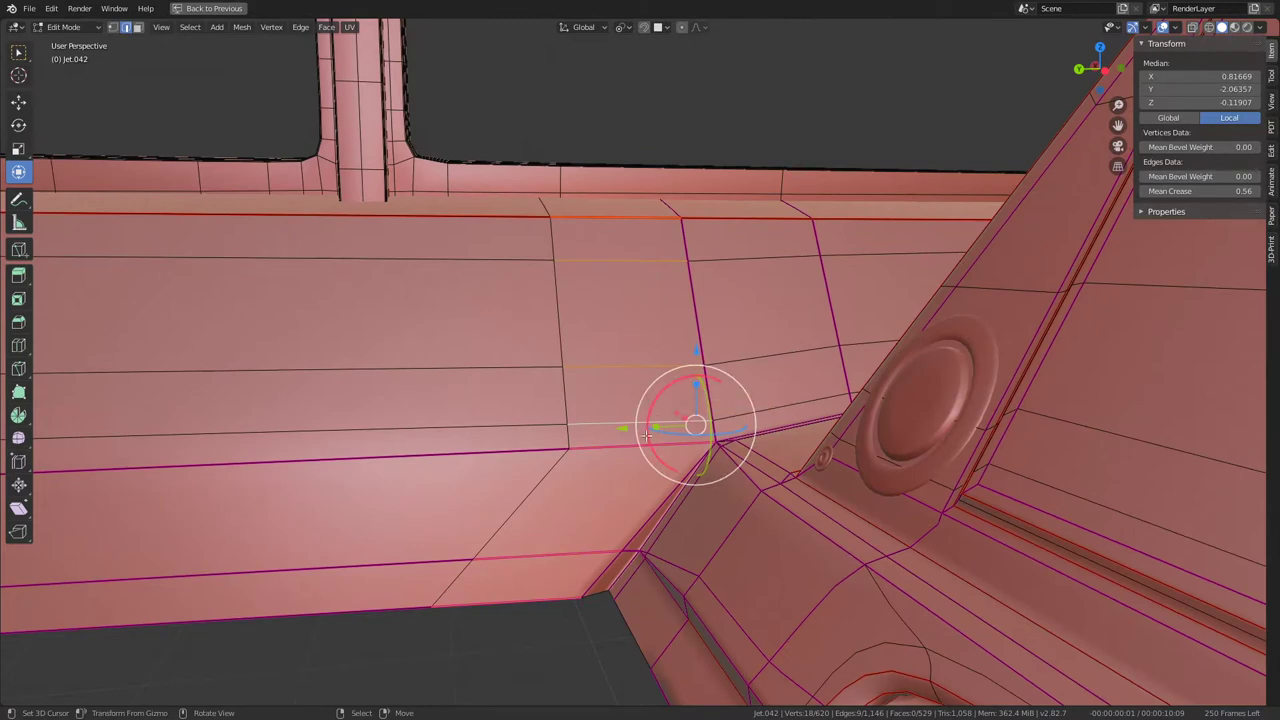
middle_click_drag(668, 558, 617, 428)
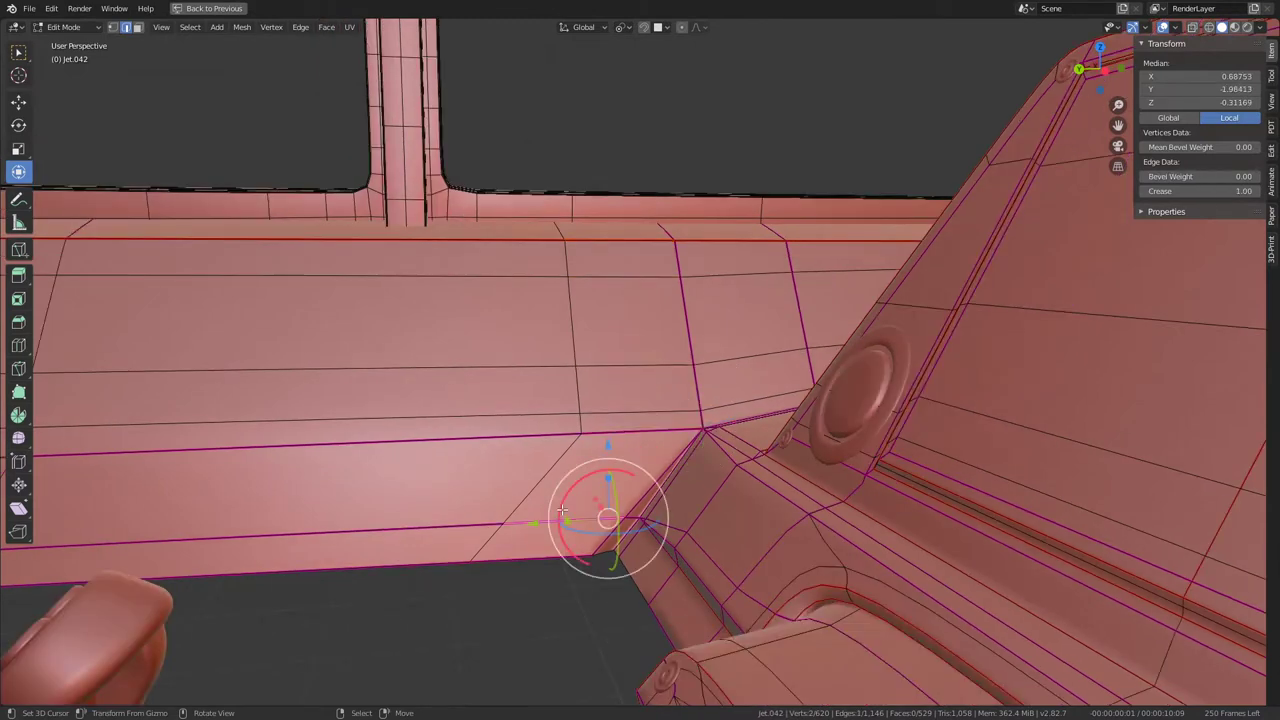
left_click_drag(563, 511, 529, 545)
key("b")
Step: Subdivide the higher edge ring on the wall to add an extra loop
left_click_drag(570, 500, 600, 470)
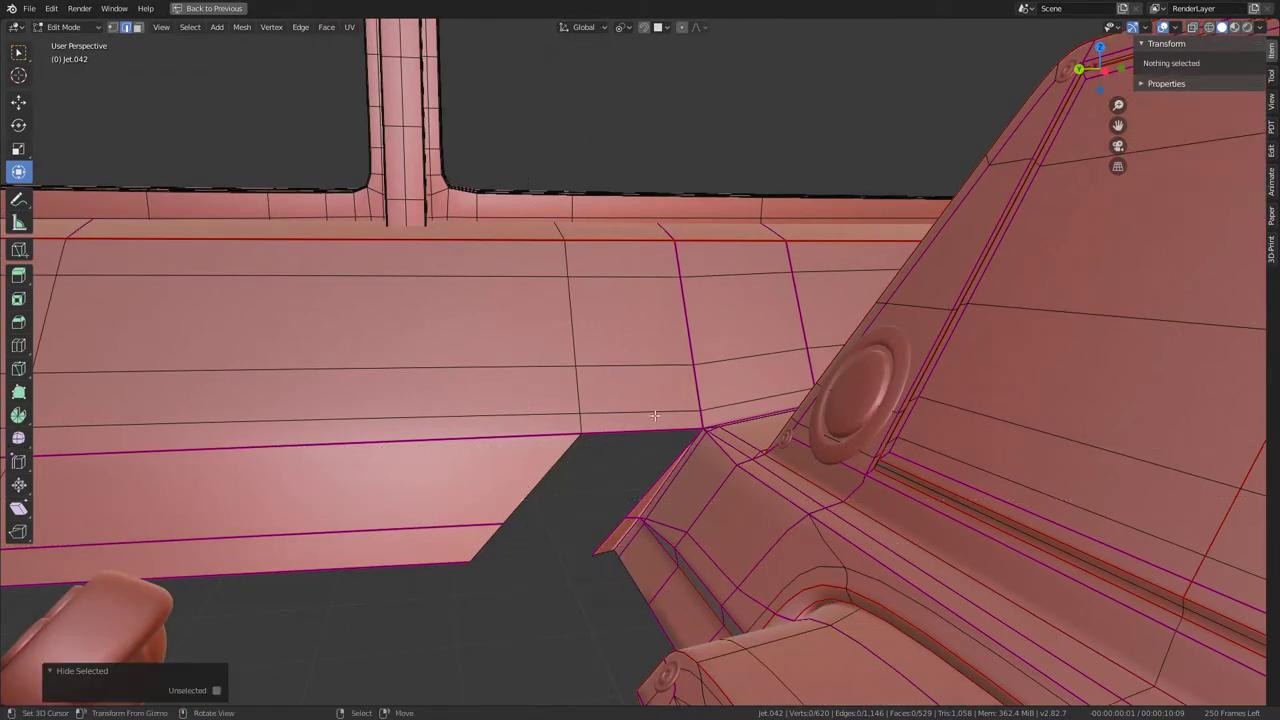
left_click(656, 413, "ctrl+alt")
right_click(835, 303)
left_click(835, 303)
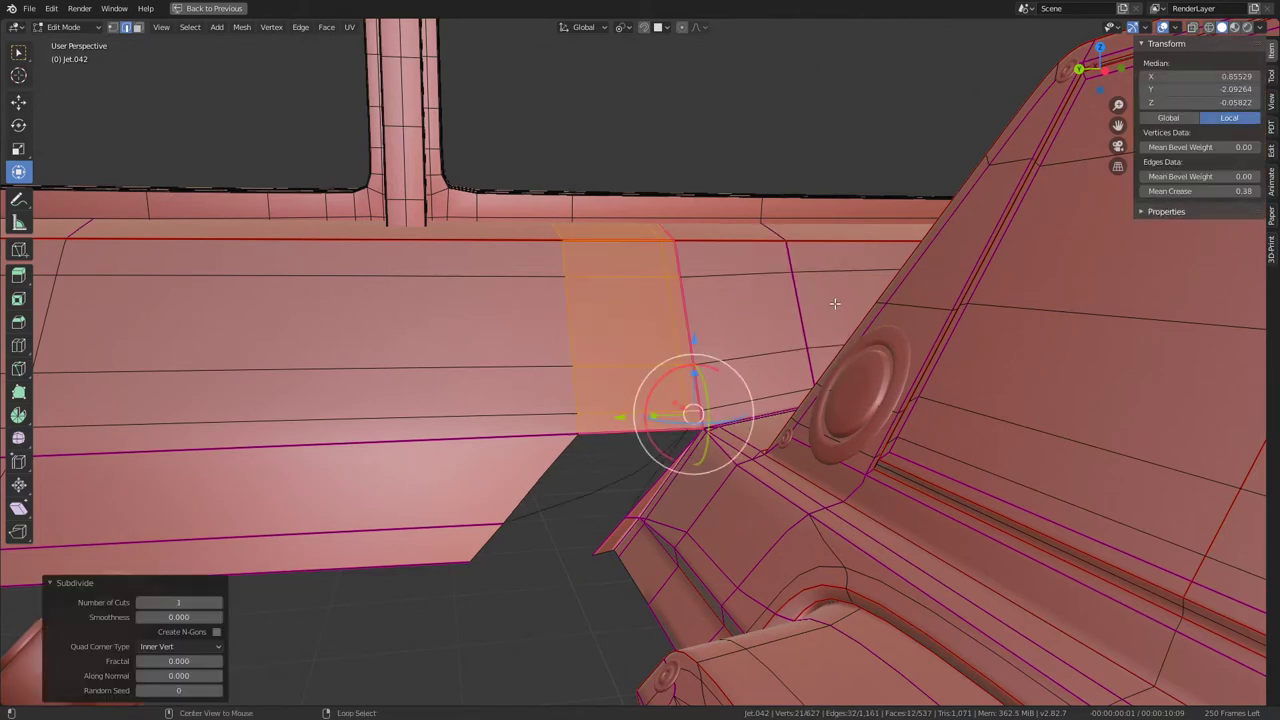
Step: Reveal the hidden geometry and select faces by the console corner
key("alt+h")
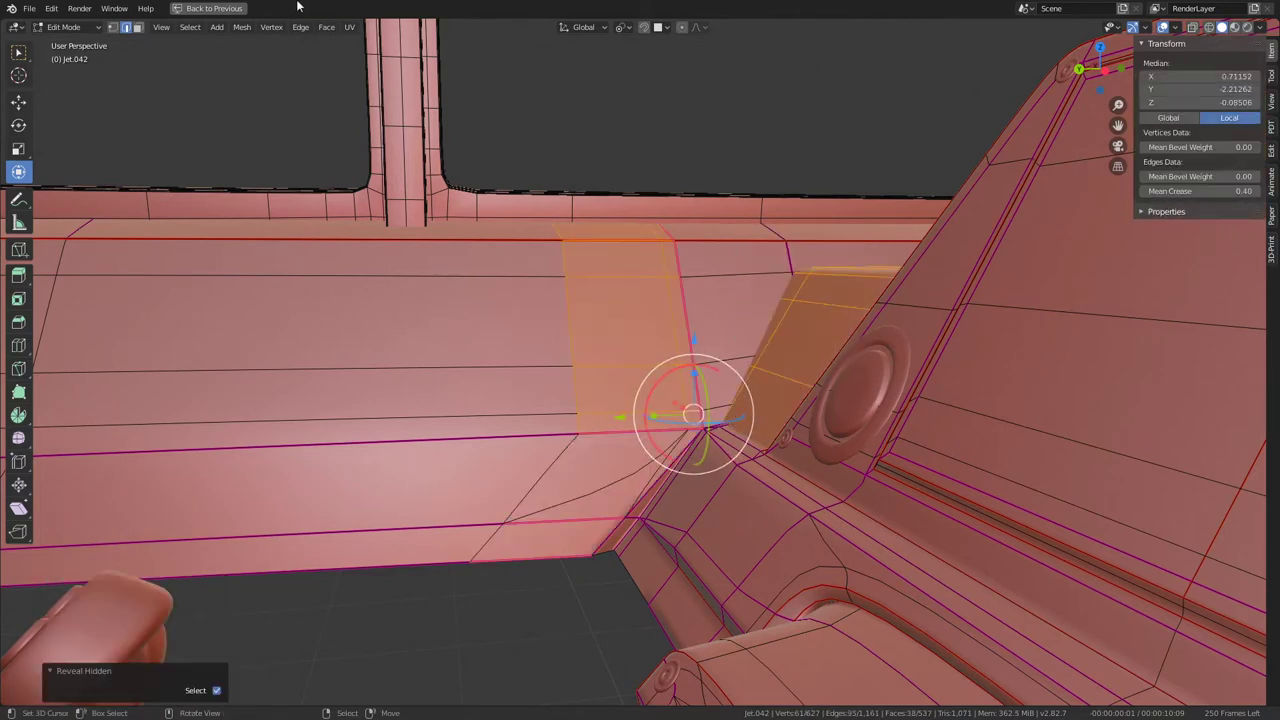
left_click(135, 27)
scroll(579, 412, "up", 1)
left_click(734, 466)
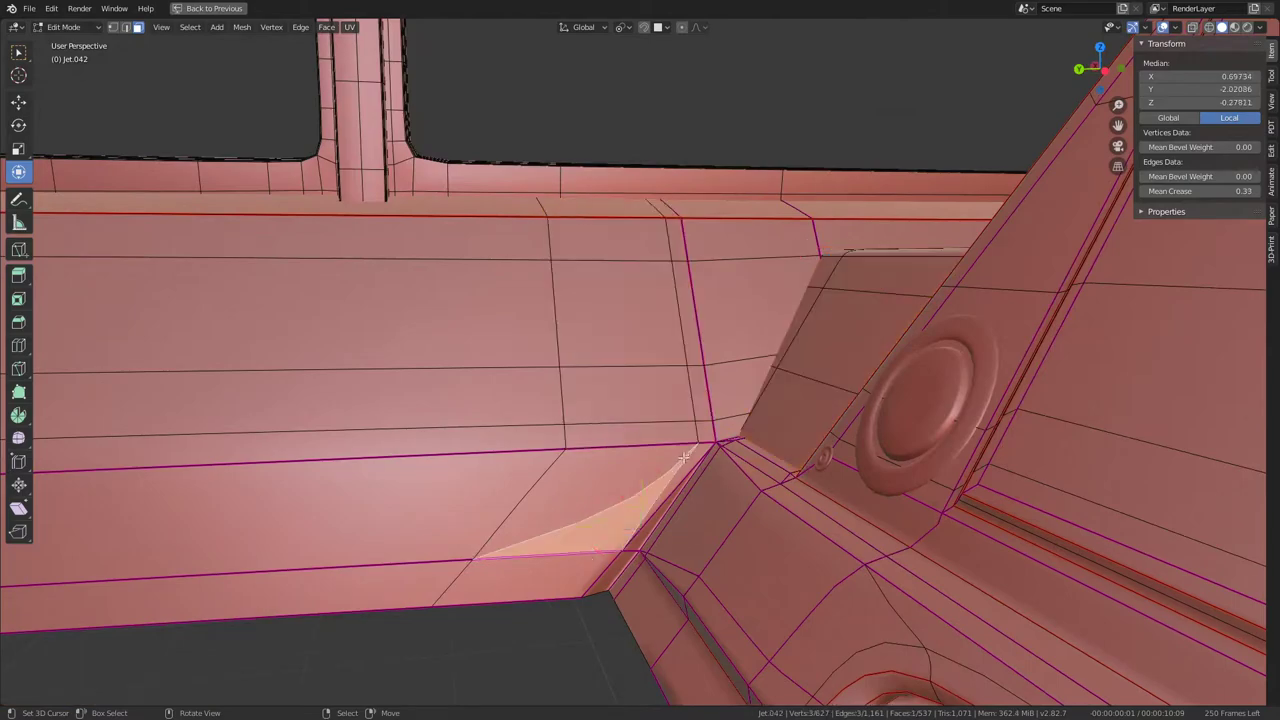
left_click(640, 505, "shift")
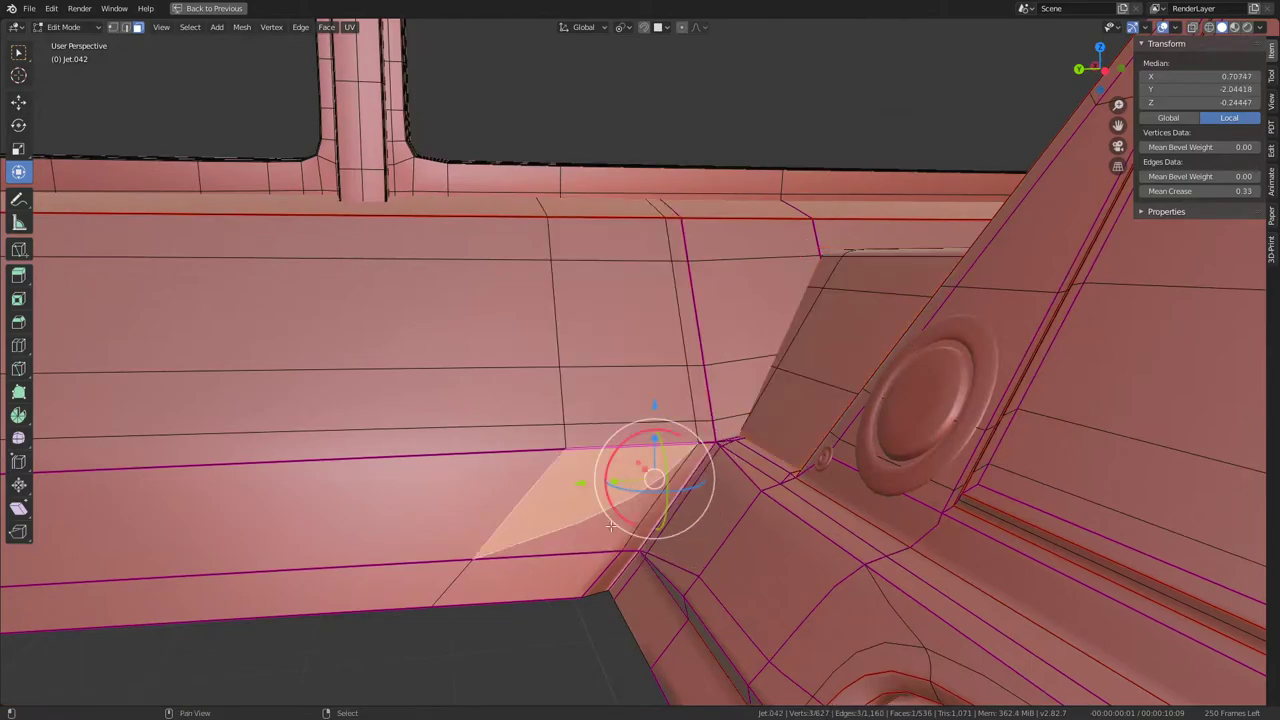
Step: Delete the two small circle objects on the floor under the console
key("Tab")
mouse_move(560, 436)
middle_mouse_down()
mouse_move(713, 443)
mouse_move(716, 481)
mouse_move(643, 486)
mouse_move(643, 370)
mouse_move(628, 324)
mouse_move(538, 295)
mouse_move(638, 487)
mouse_move(636, 314)
mouse_move(713, 439)
mouse_move(427, 441)
mouse_move(705, 441)
middle_mouse_up()
key("Tab")
key("Tab")
key("Tab")
key("Tab")
key("Tab")
right_click(427, 441)
key("Tab")
left_click(702, 524)
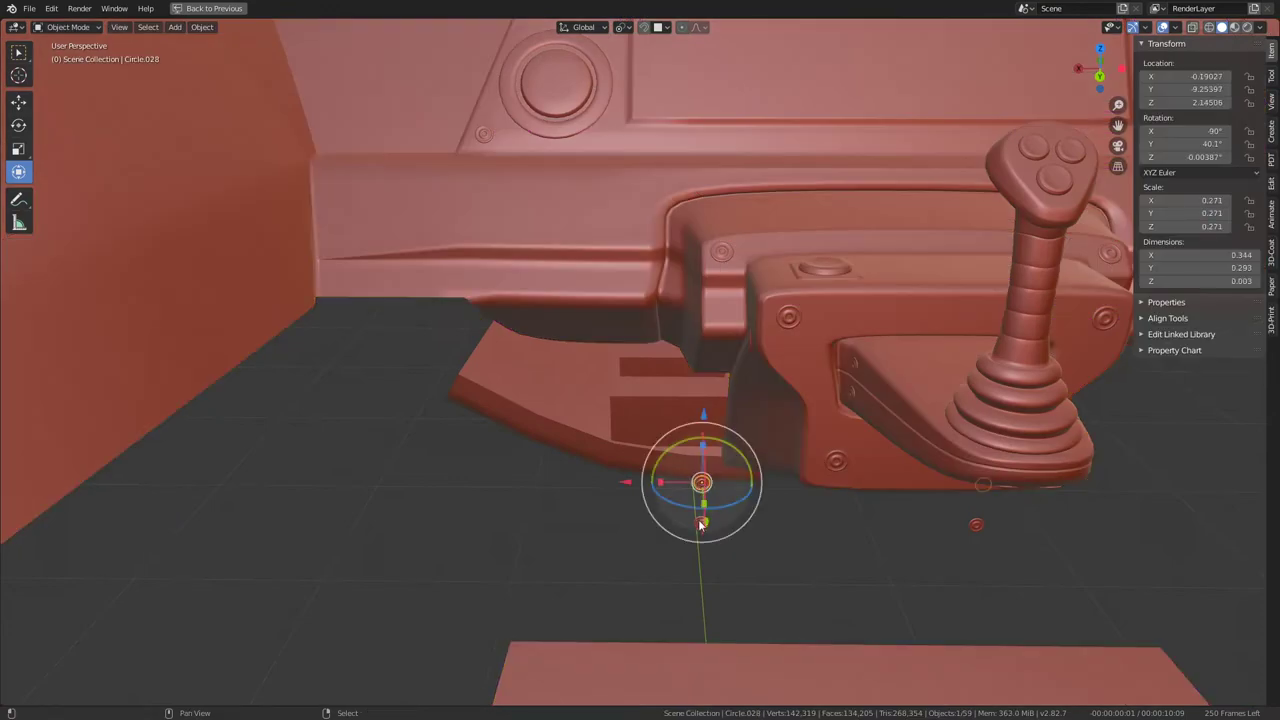
key("Delete")
mouse_move(663, 487)
middle_mouse_down()
mouse_move(756, 411)
mouse_move(657, 446)
mouse_move(620, 413)
mouse_move(543, 477)
mouse_move(557, 443)
mouse_move(710, 445)
mouse_move(450, 390)
middle_mouse_up()
left_click(640, 430)
key("Tab")
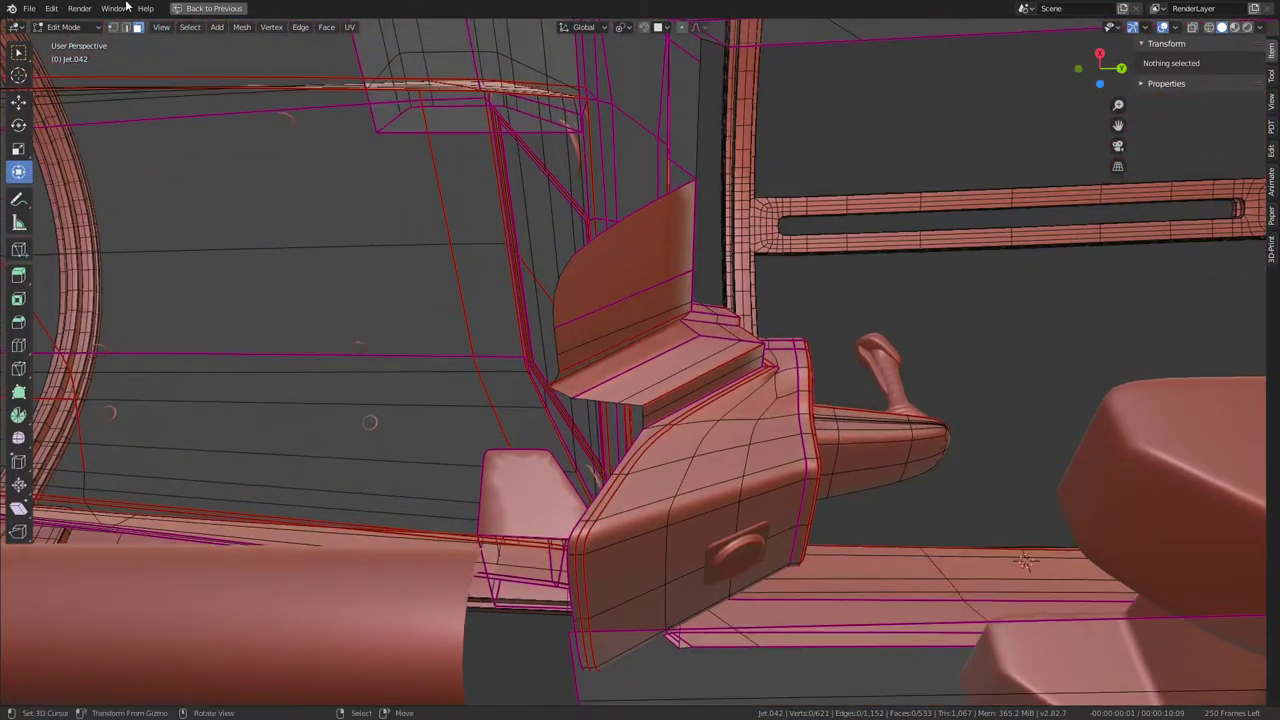
Step: Flatten two edge paths on the console side panel to zero along Y
left_click(550, 281)
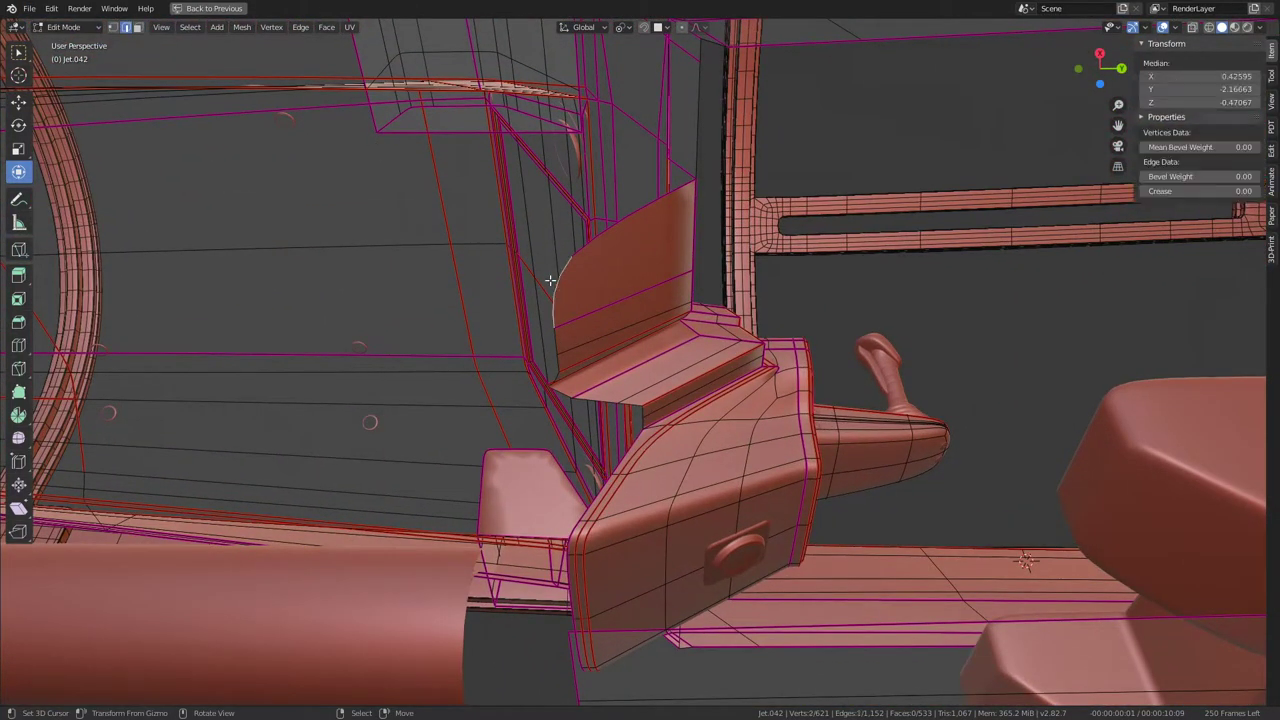
left_click(641, 412, "ctrl")
key("s")
key("y")
key("0")
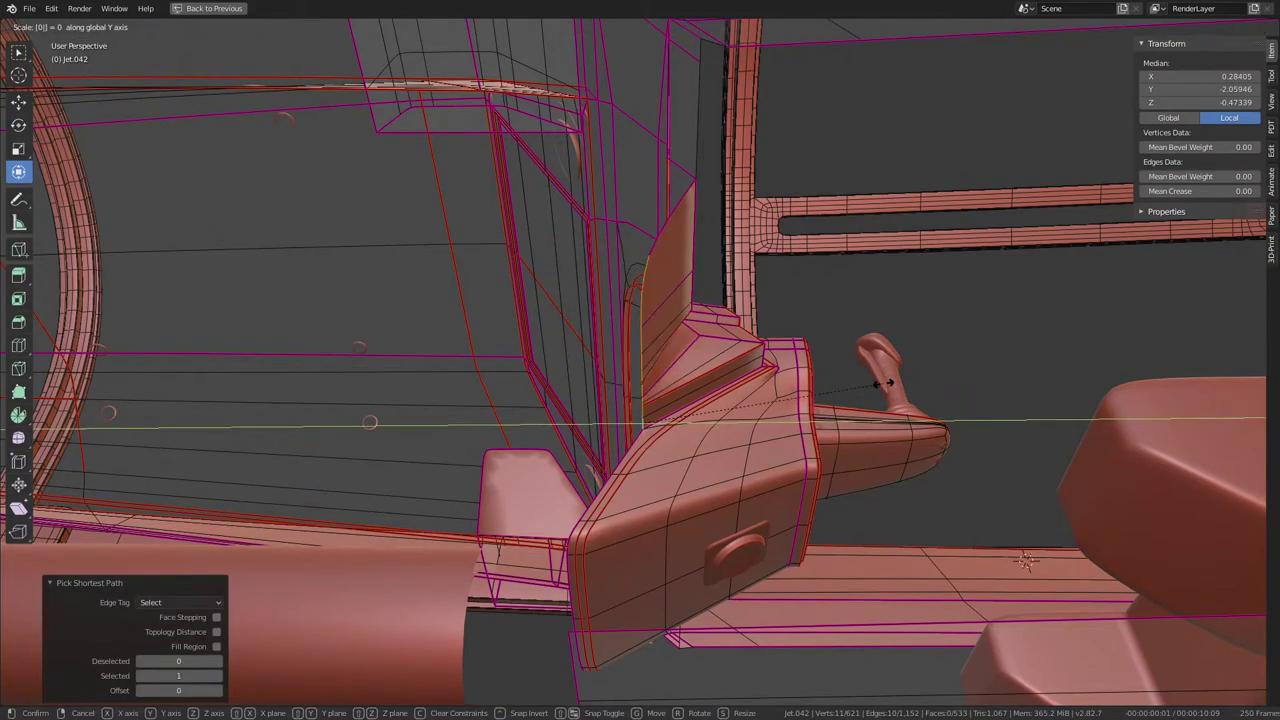
key("Return")
mouse_move(885, 383)
middle_mouse_down()
mouse_move(695, 525)
mouse_move(711, 400)
mouse_move(740, 363)
mouse_move(840, 366)
mouse_move(670, 381)
mouse_move(608, 403)
mouse_move(634, 441)
middle_mouse_up()
left_click(571, 174, "ctrl")
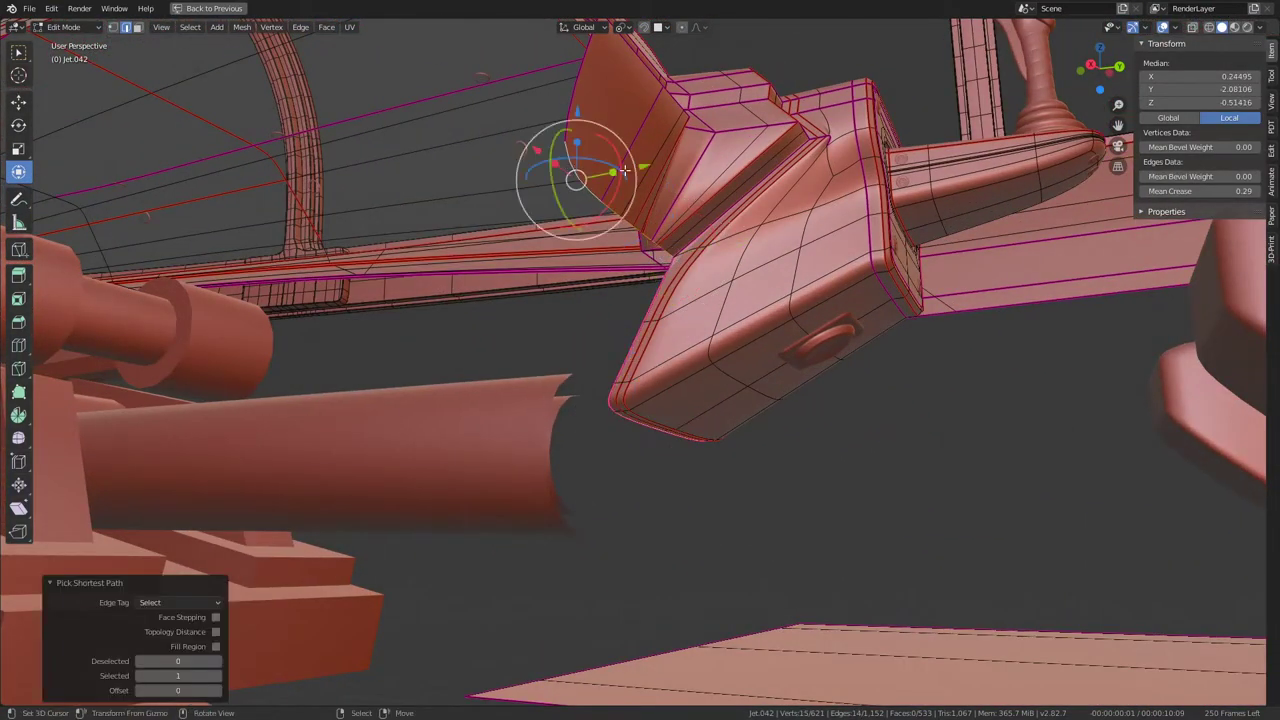
middle_click_drag(571, 176, 626, 172)
type("sy")
type("0")
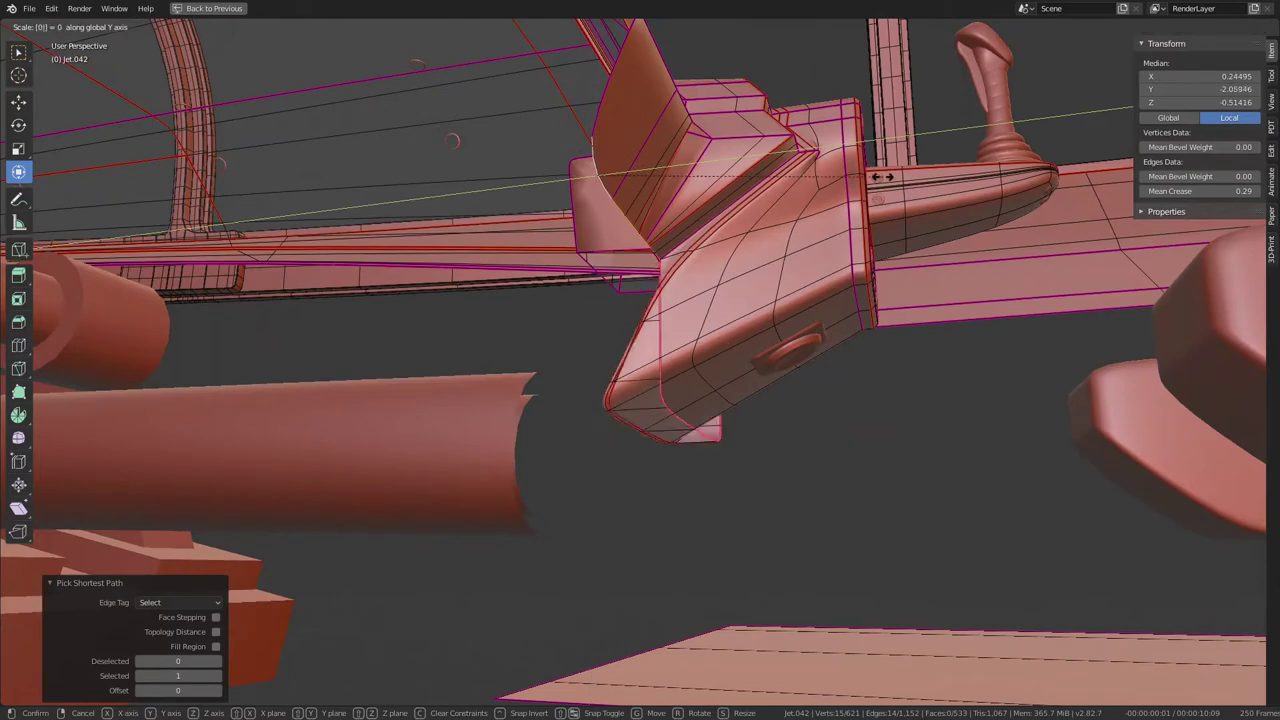
key("Return")
middle_click_drag(882, 177, 757, 271)
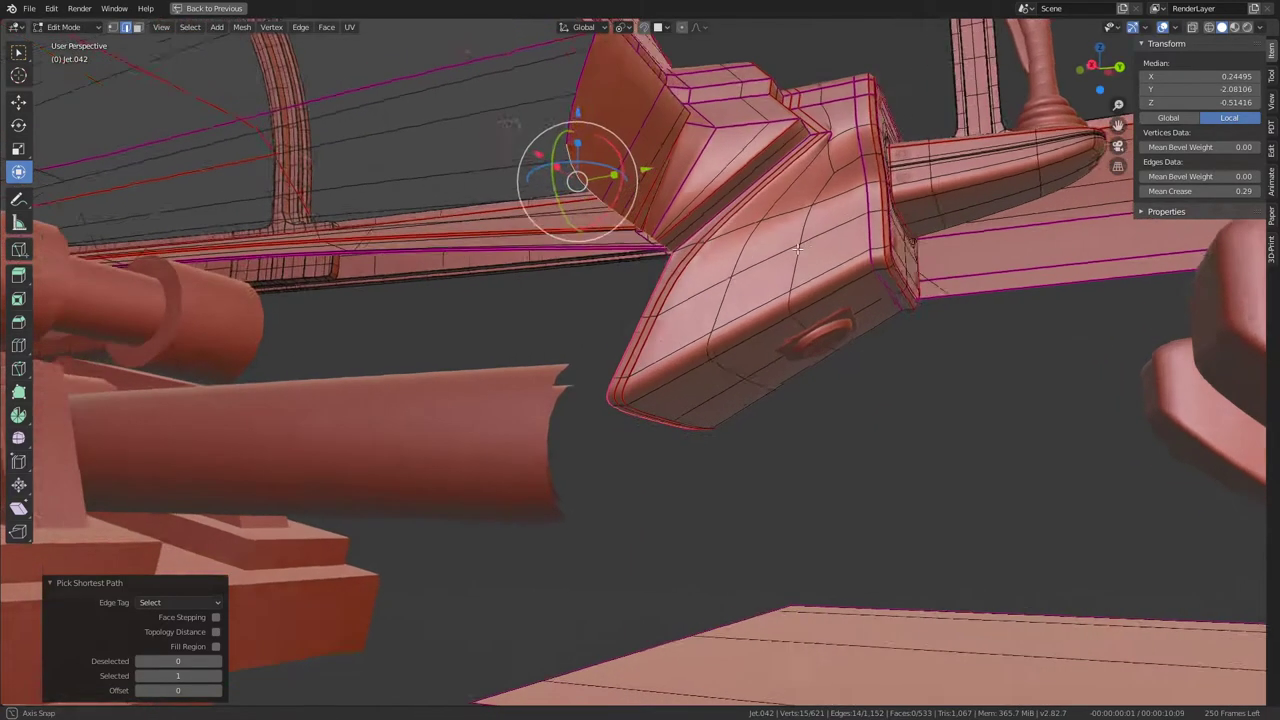
Step: Select a strip of faces wrapping the console's lower front corner
key("alt+a")
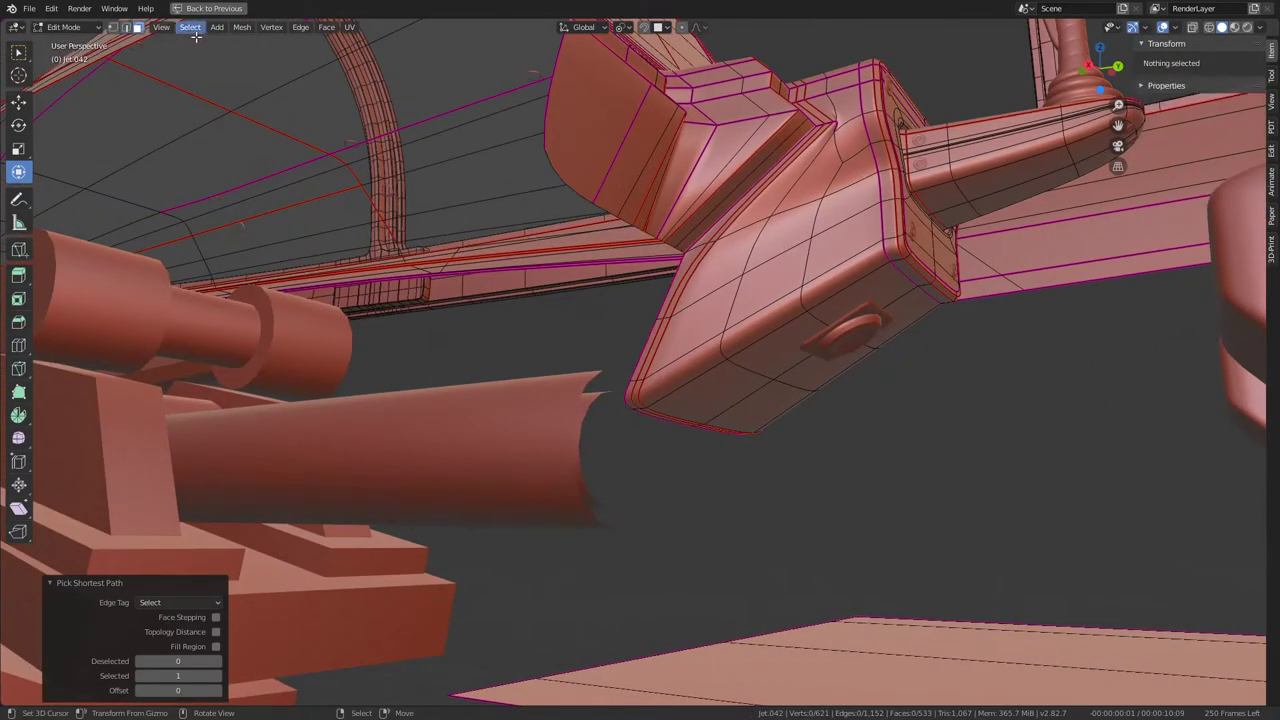
left_click(679, 268)
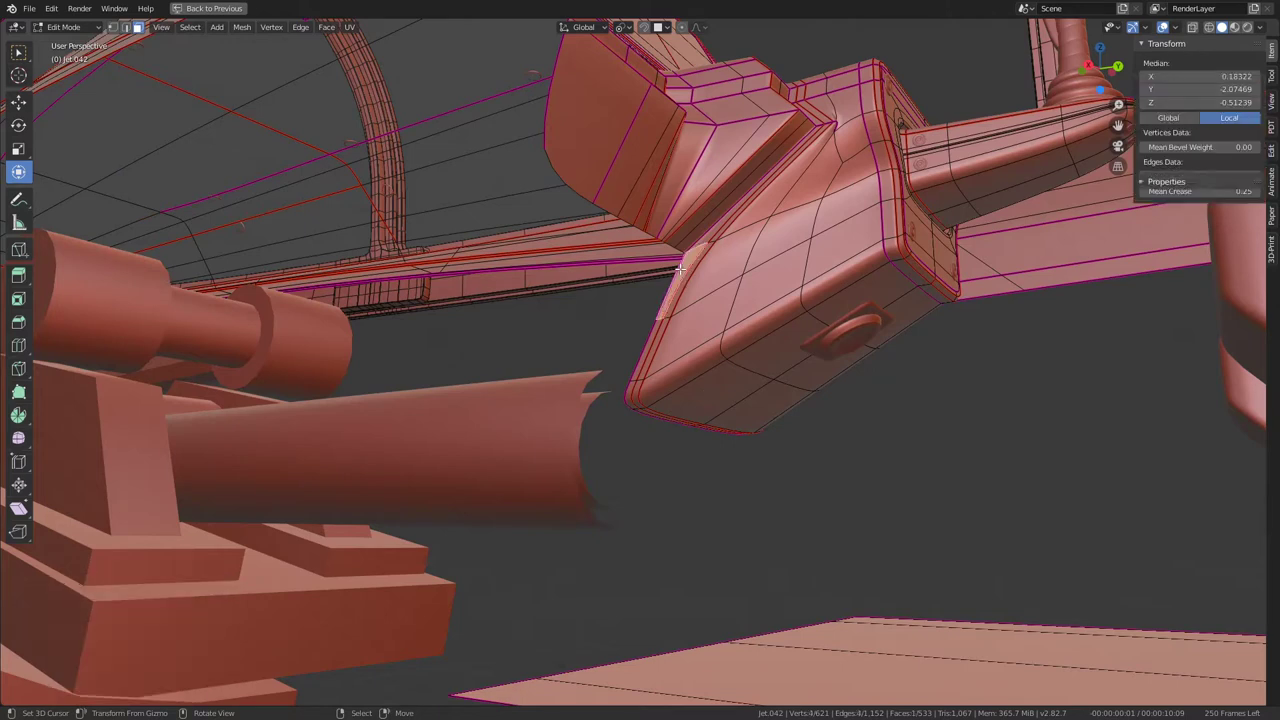
left_click(708, 401, "ctrl")
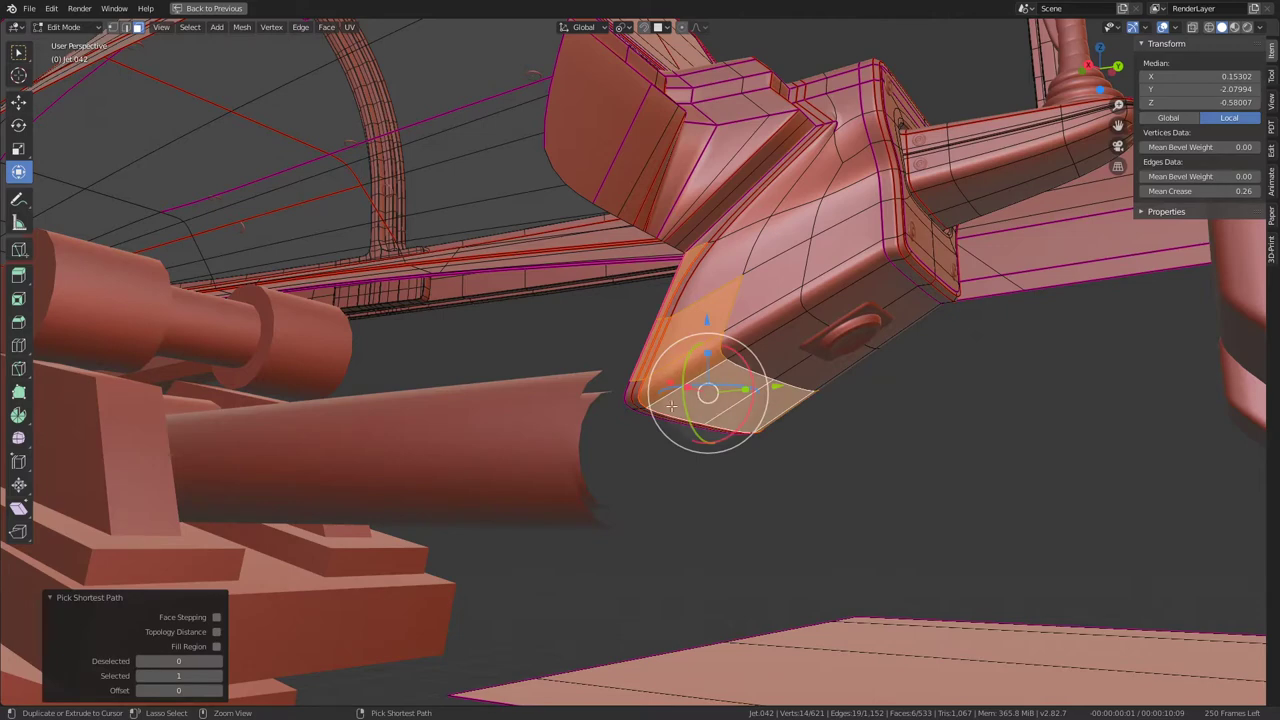
left_click(680, 266)
left_click(717, 300, "ctrl")
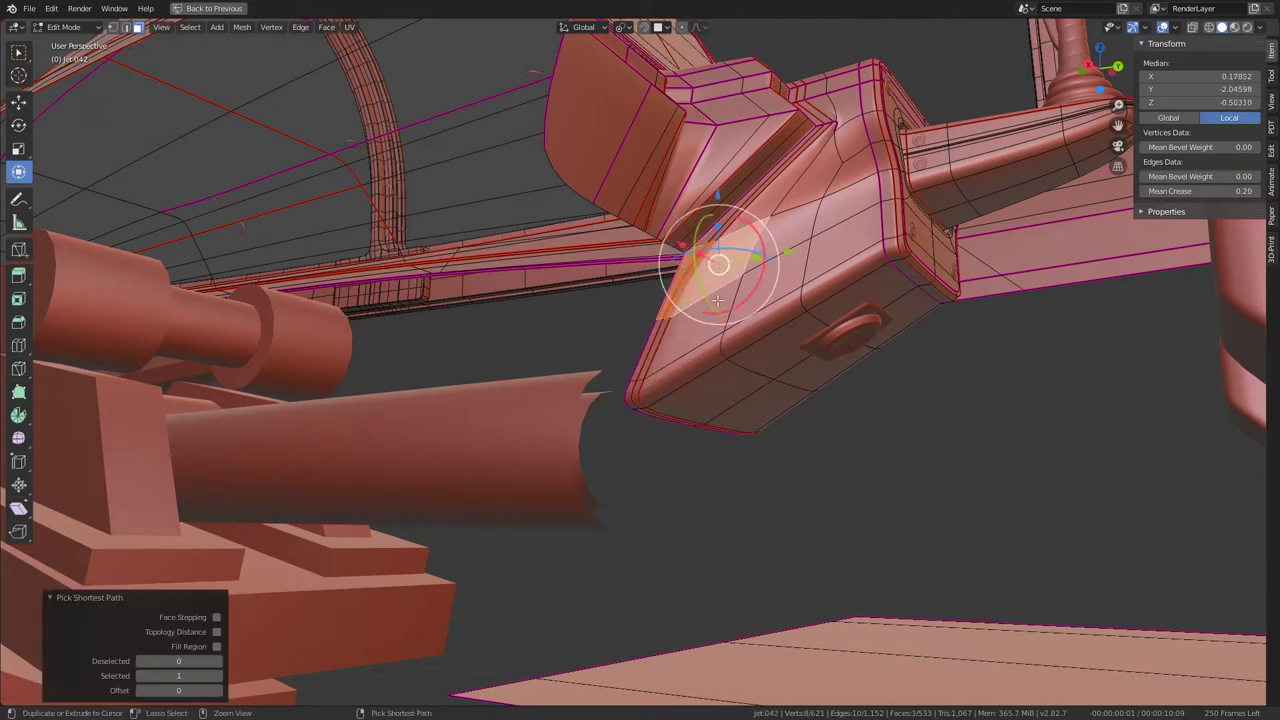
left_click(741, 400, "ctrl")
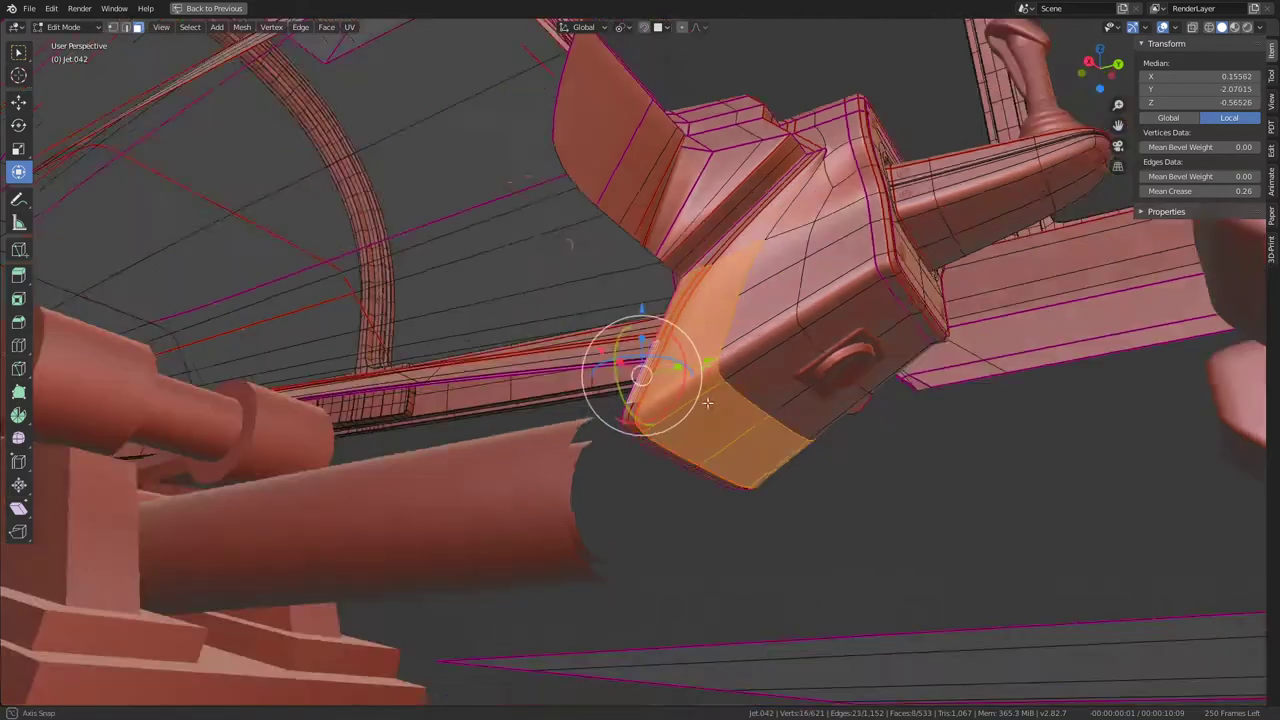
mouse_move(661, 326)
middle_mouse_down()
mouse_move(661, 540)
mouse_move(613, 454)
middle_mouse_up()
left_click(613, 454, "ctrl")
left_click(610, 456, "ctrl")
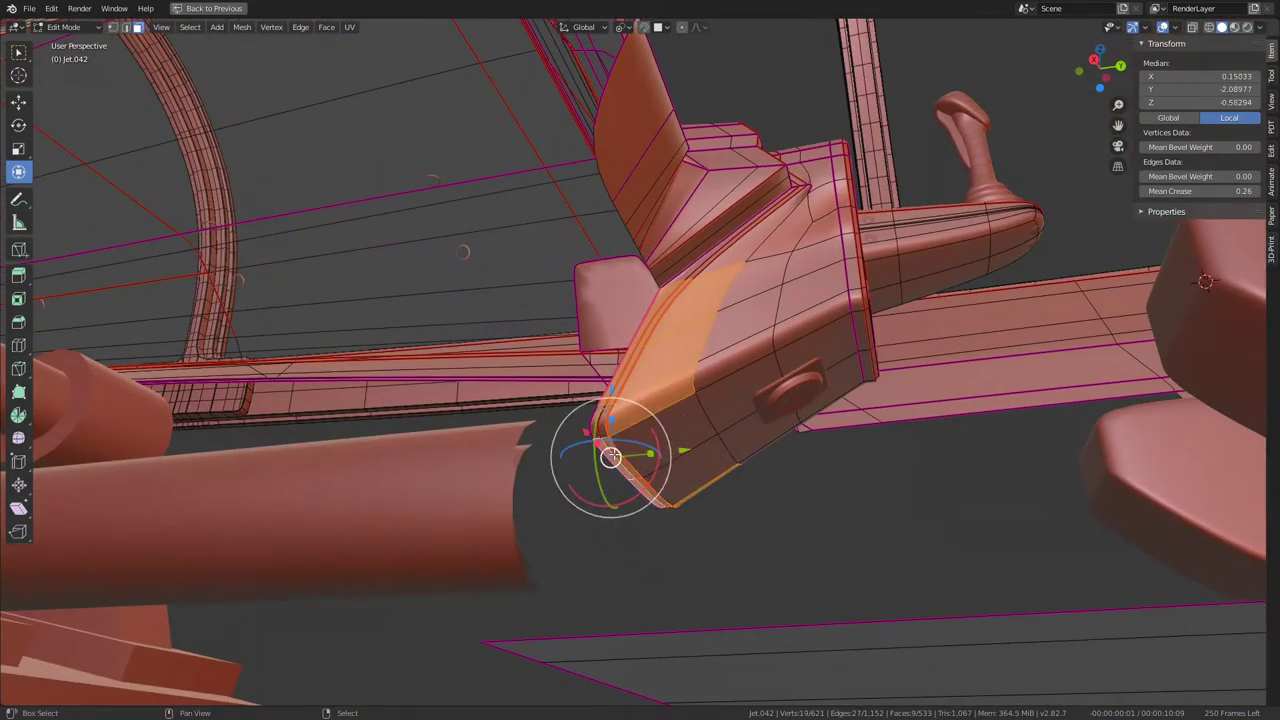
left_click(612, 456, "ctrl")
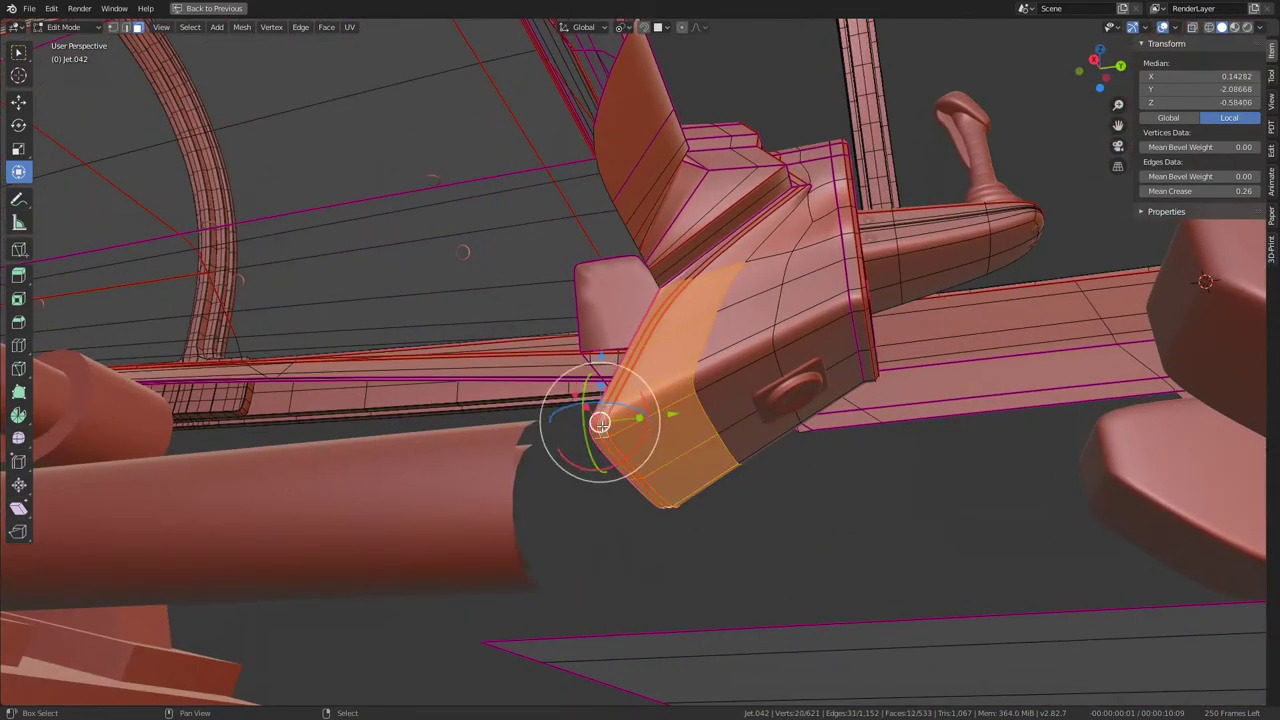
Step: Delete the selected faces, leaving the jet mesh at 521 faces
key("x")
left_click(664, 398)
mouse_move(664, 398)
middle_mouse_down()
mouse_move(614, 434)
mouse_move(693, 345)
mouse_move(791, 306)
mouse_move(688, 324)
mouse_move(814, 274)
middle_mouse_up()
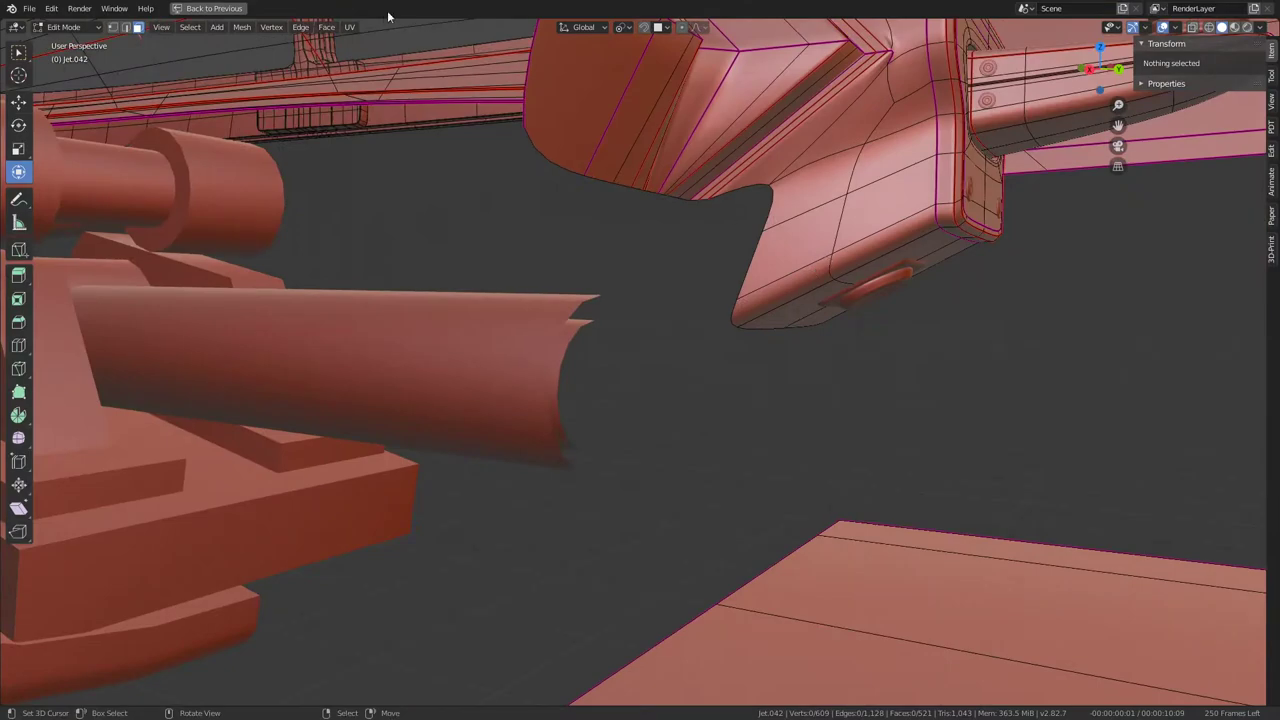
mouse_move(660, 290)
middle_mouse_down()
mouse_move(700, 249)
mouse_move(700, 222)
middle_mouse_up()
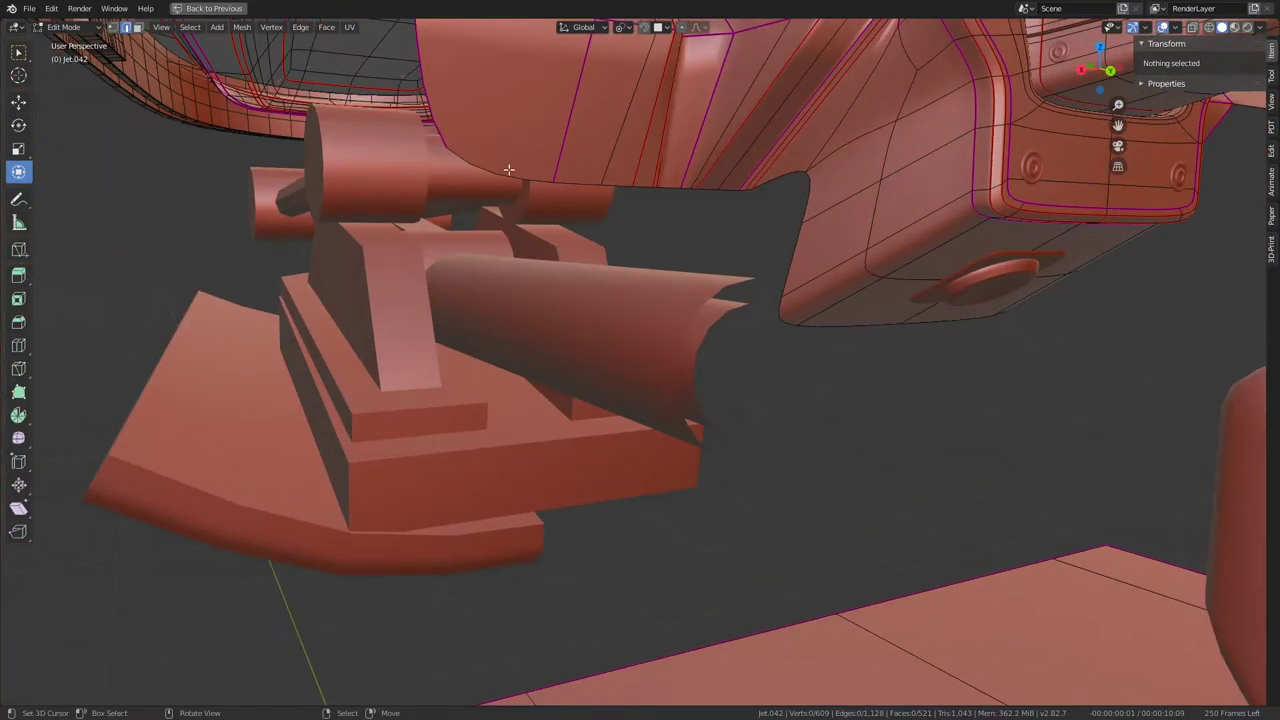
Step: Flatten the first vertical edge path on the console side to zero along X
left_click(700, 220)
scroll(677, 391, "up", 3)
middle_click_drag(677, 391, 667, 354)
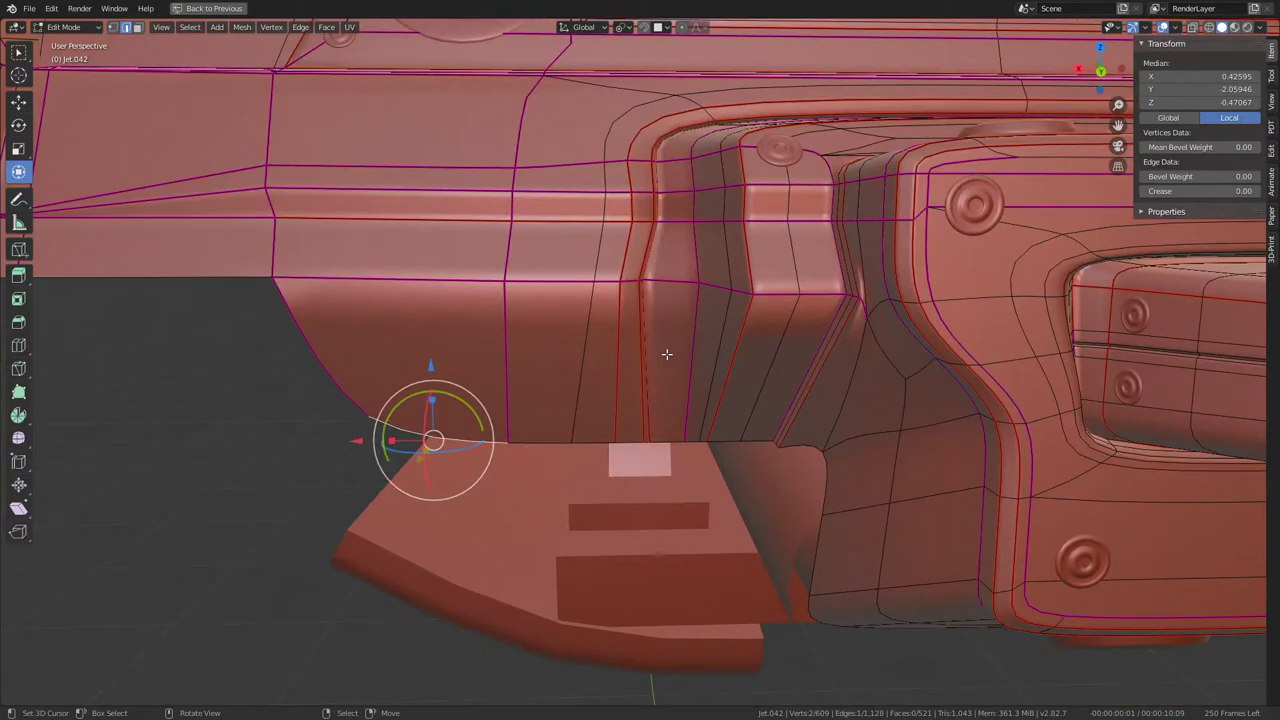
left_click(663, 213)
key("ctrl+z")
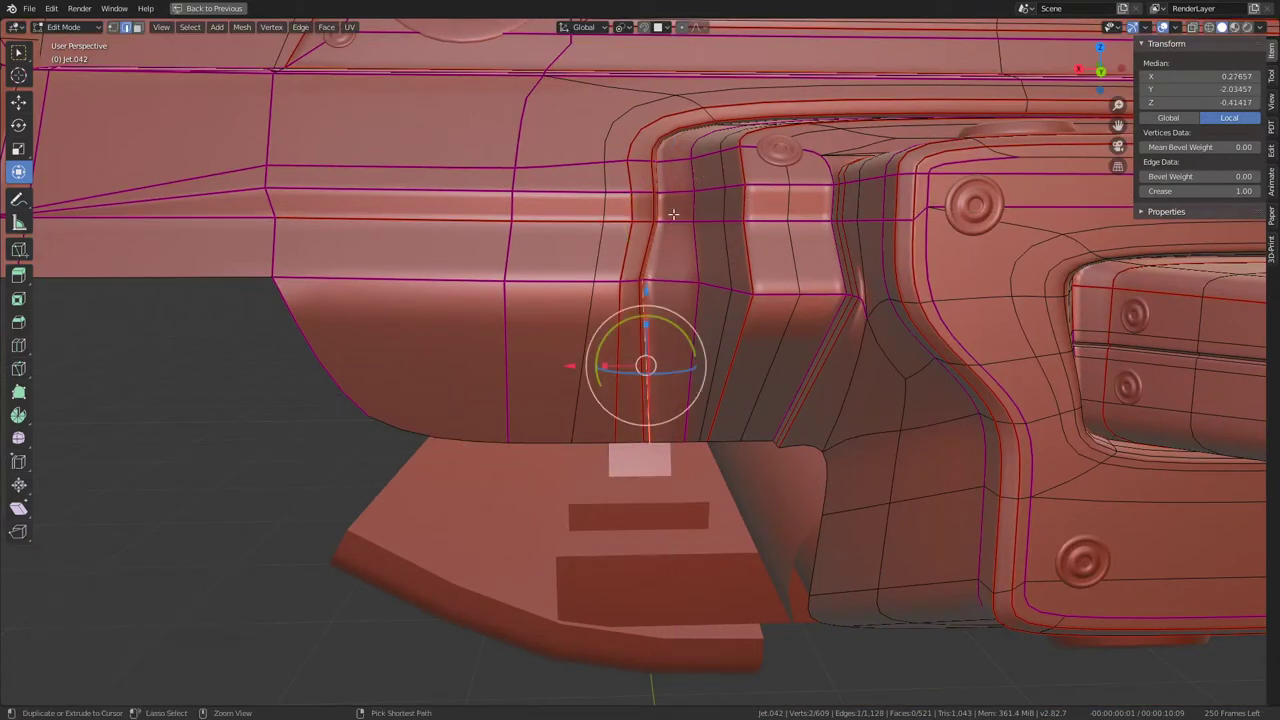
left_click(673, 214, "ctrl")
key("s")
key("x")
type("0")
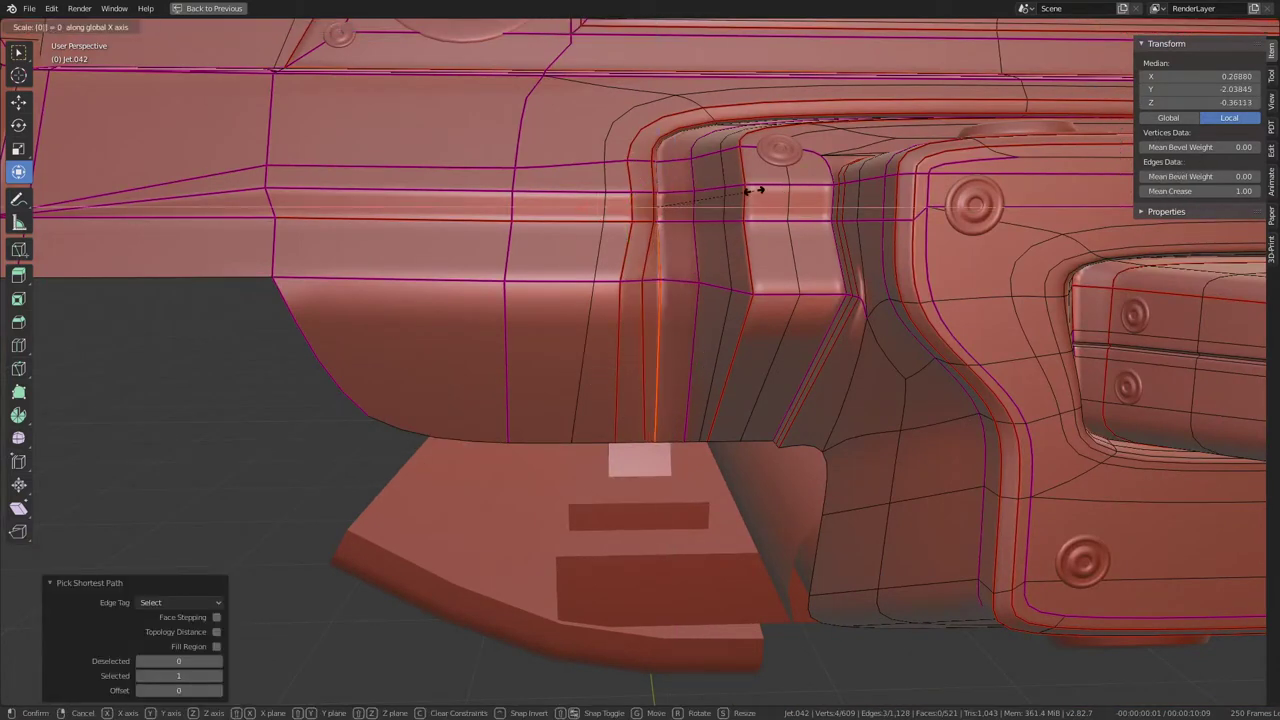
key("Return")
Step: Straighten the next vertical edge path with a zero X scale
left_click(631, 334)
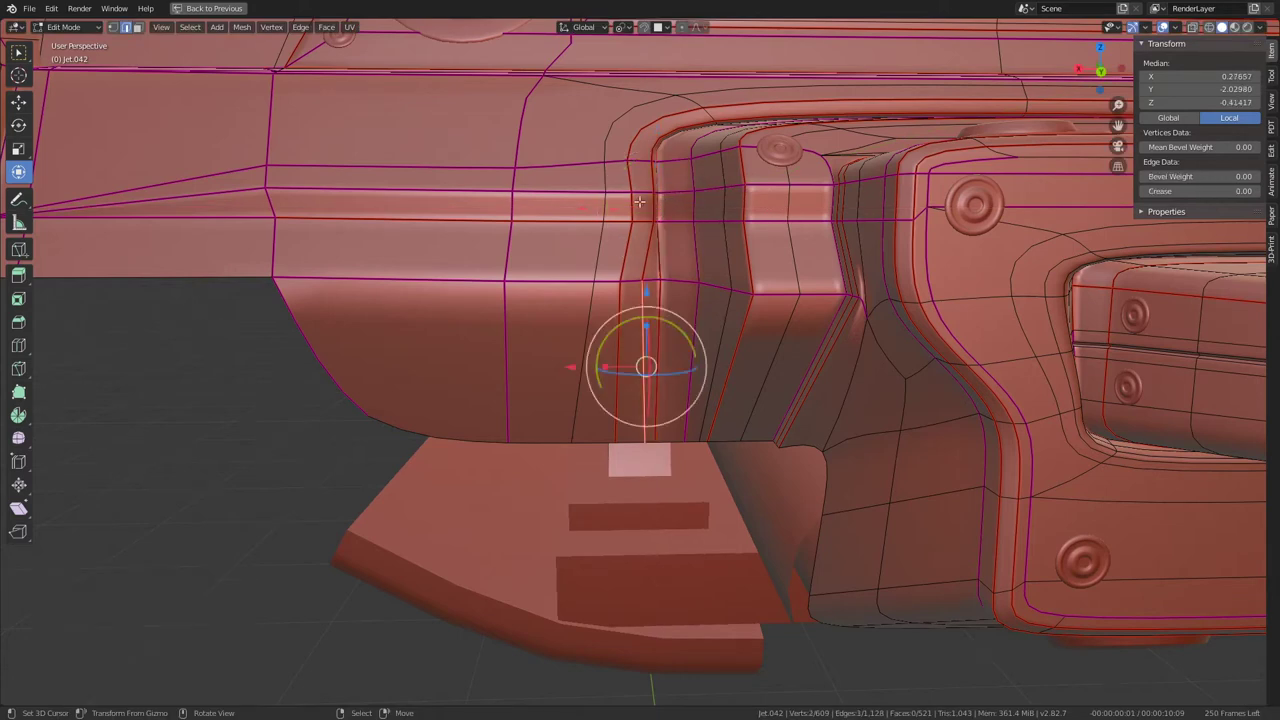
left_click(639, 202, "ctrl")
key("s")
key("x")
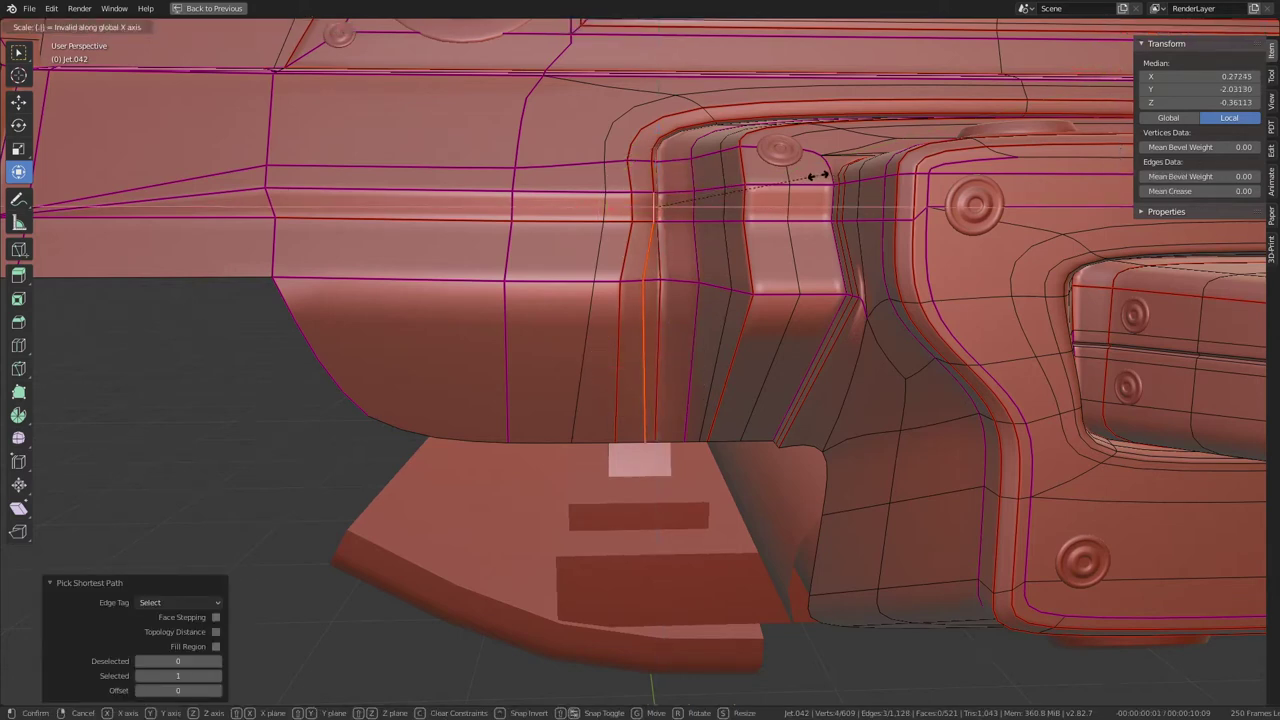
key("Return")
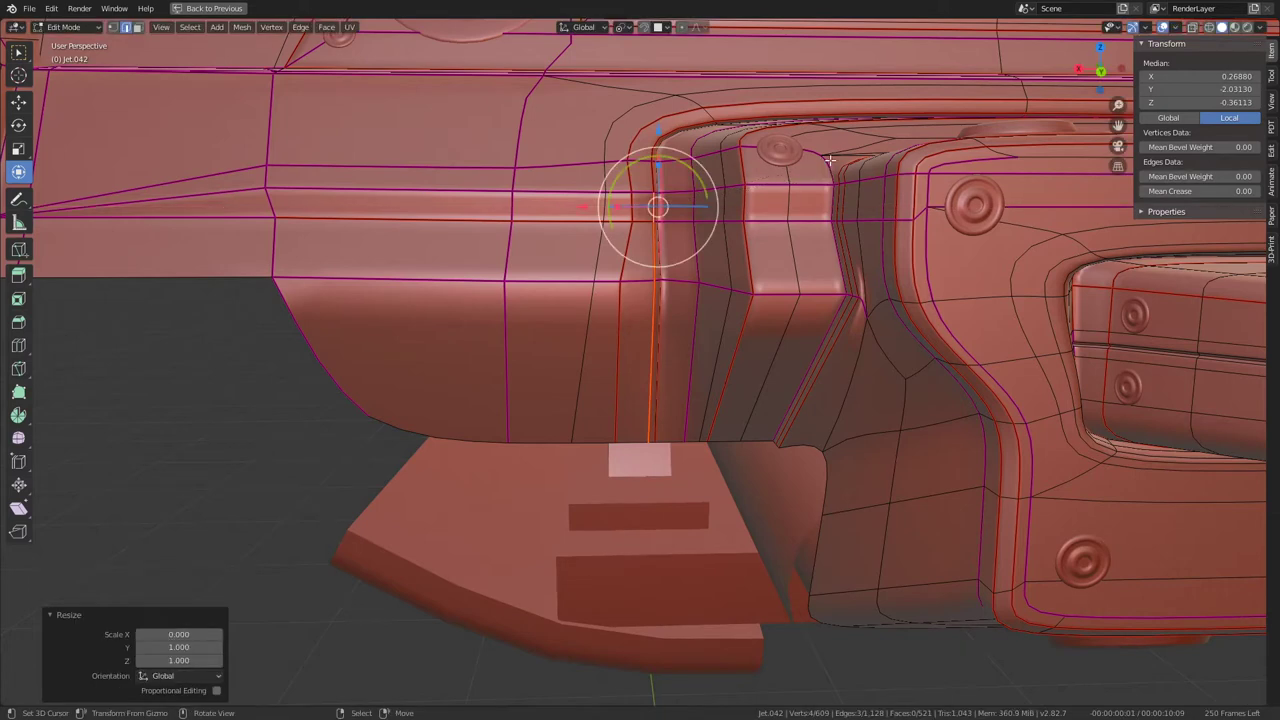
Step: Flatten the edge path along the console's lower edge to zero along X
left_click(625, 346)
left_click(623, 203, "ctrl")
middle_click_drag(623, 203, 760, 180)
key("s")
key("y")
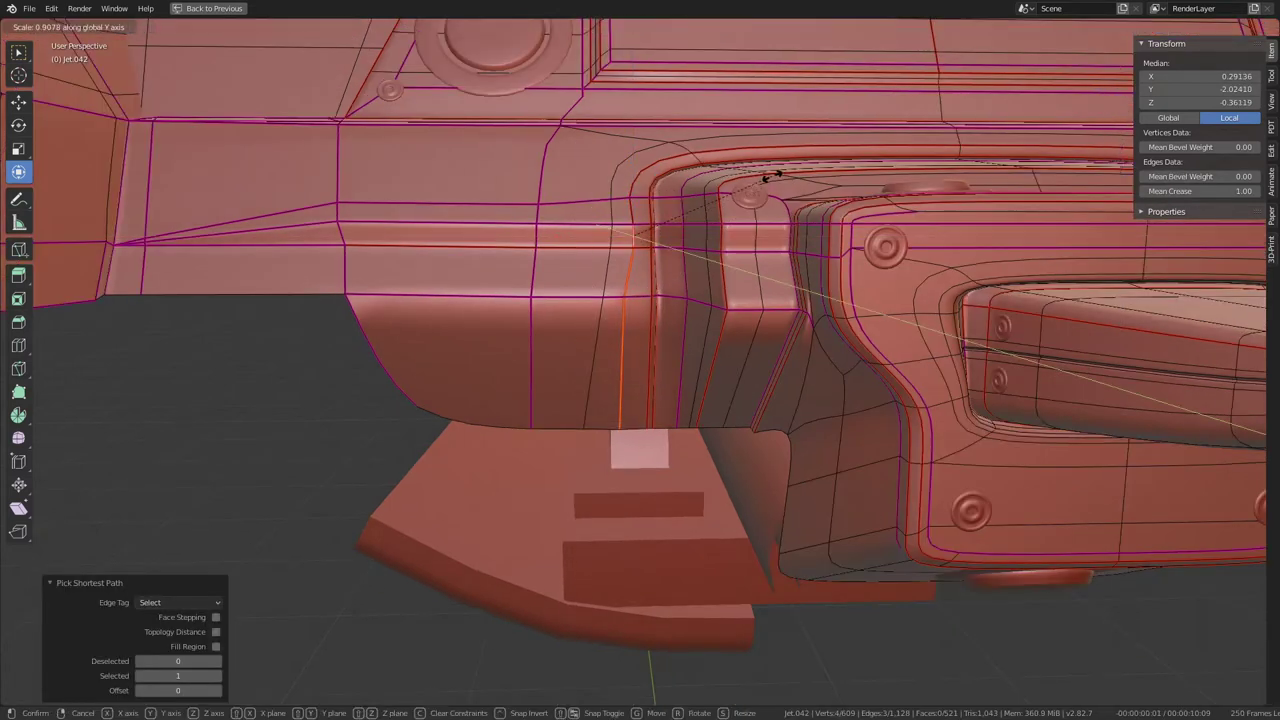
key("BackSpace")
key("x")
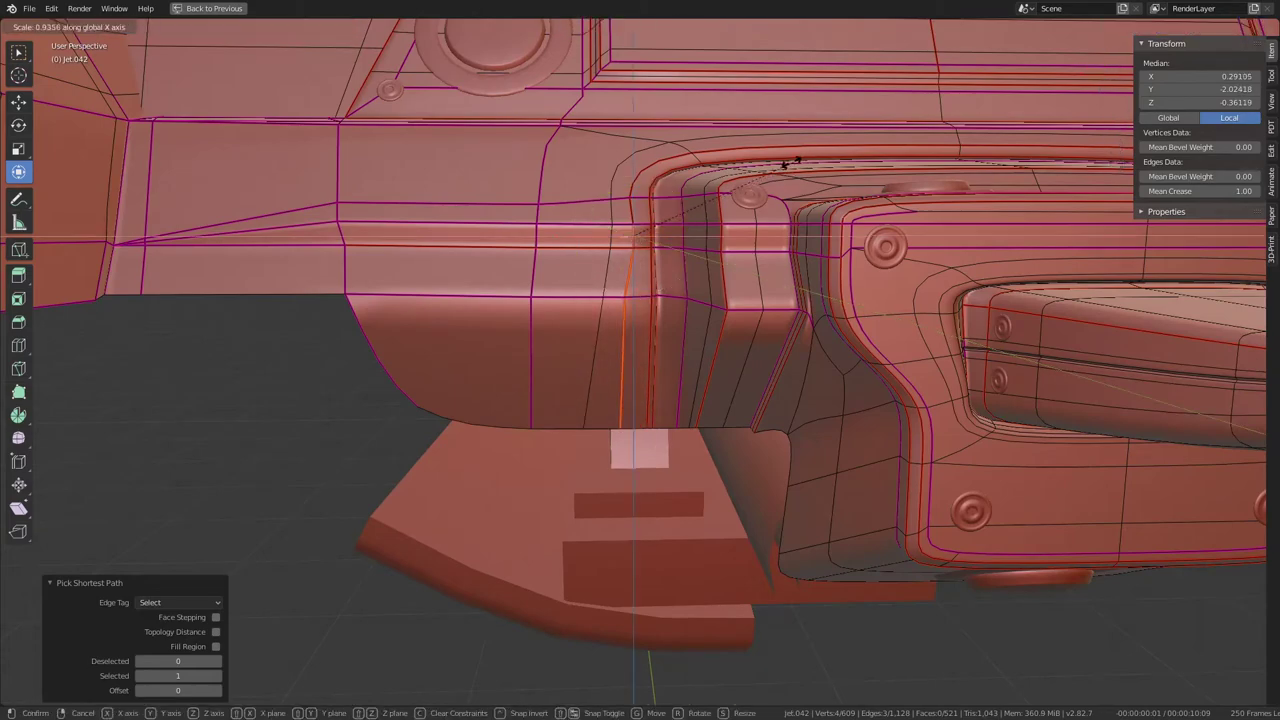
key("Return")
Step: Extrude the console's lower edge down to the floor and flatten its bottom along Z
mouse_move(790, 162)
middle_mouse_down()
mouse_move(794, 297)
mouse_move(777, 198)
middle_mouse_up()
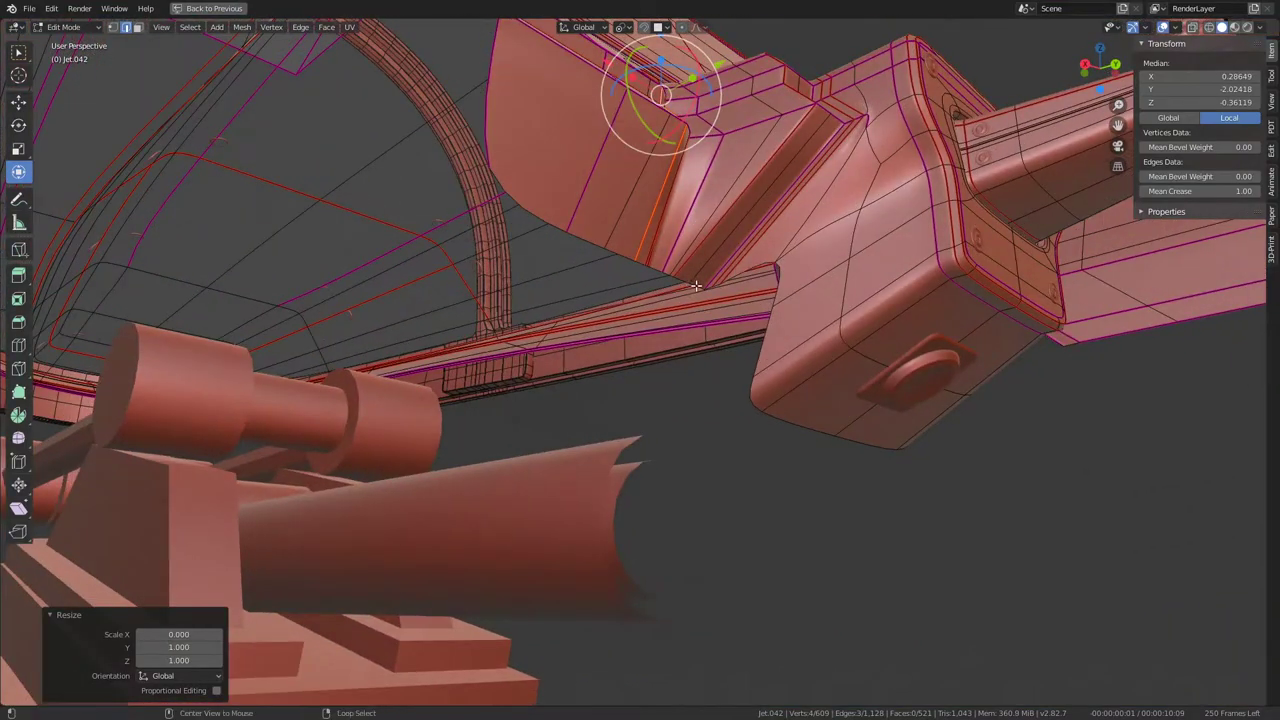
left_click(696, 286, "alt")
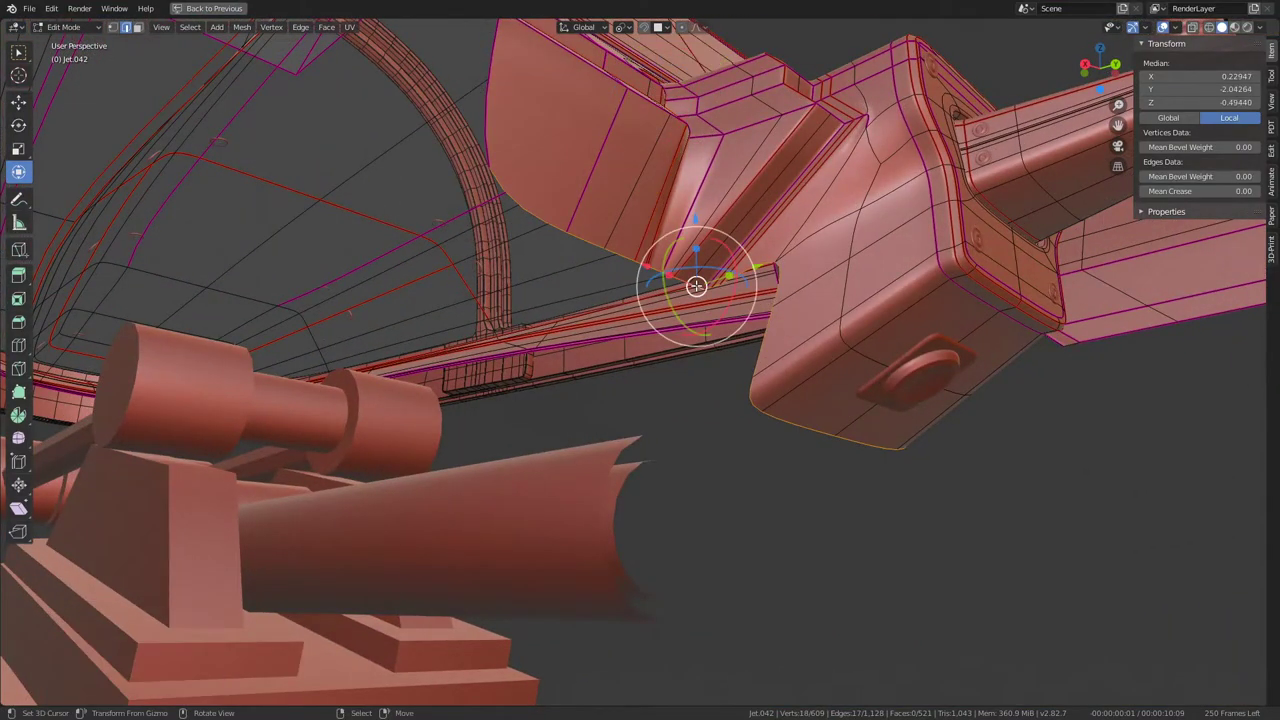
left_click(514, 218, "alt")
mouse_move(514, 218)
middle_mouse_down()
mouse_move(578, 284)
mouse_move(723, 280)
mouse_move(646, 286)
mouse_move(700, 203)
middle_mouse_up()
left_click(694, 277, "ctrl")
key("e")
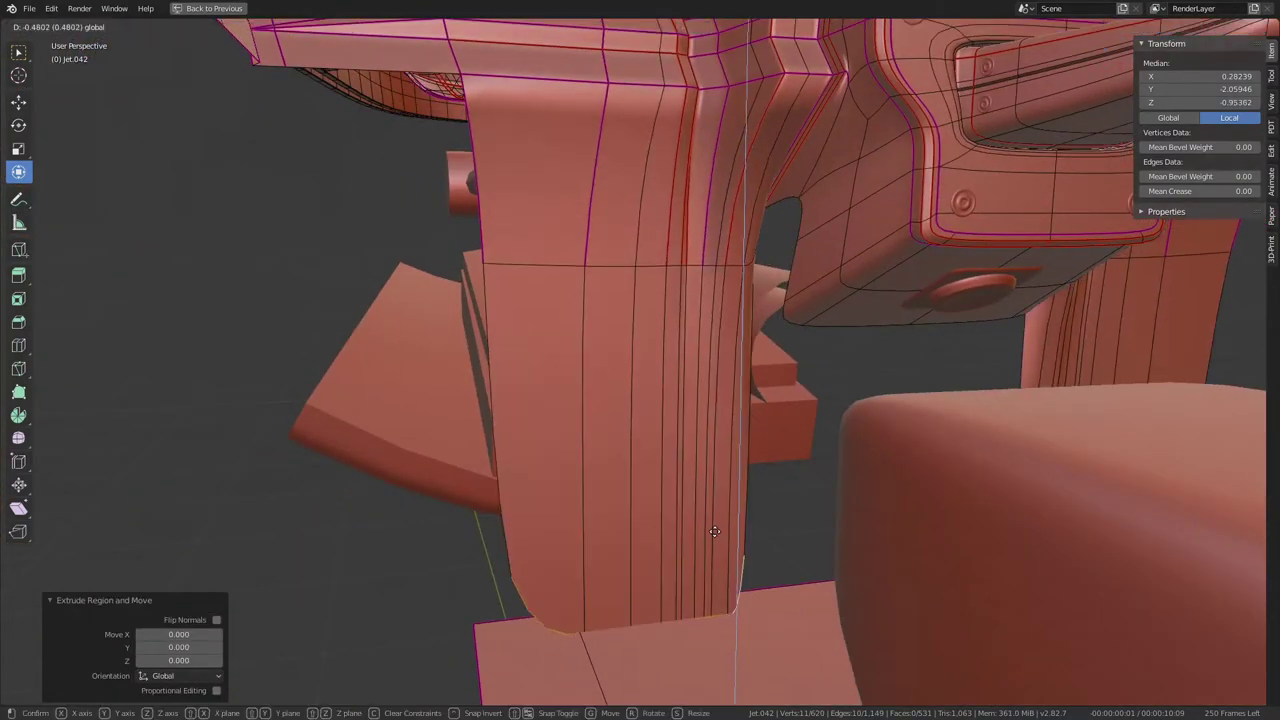
left_click(713, 548)
key("s")
key("z")
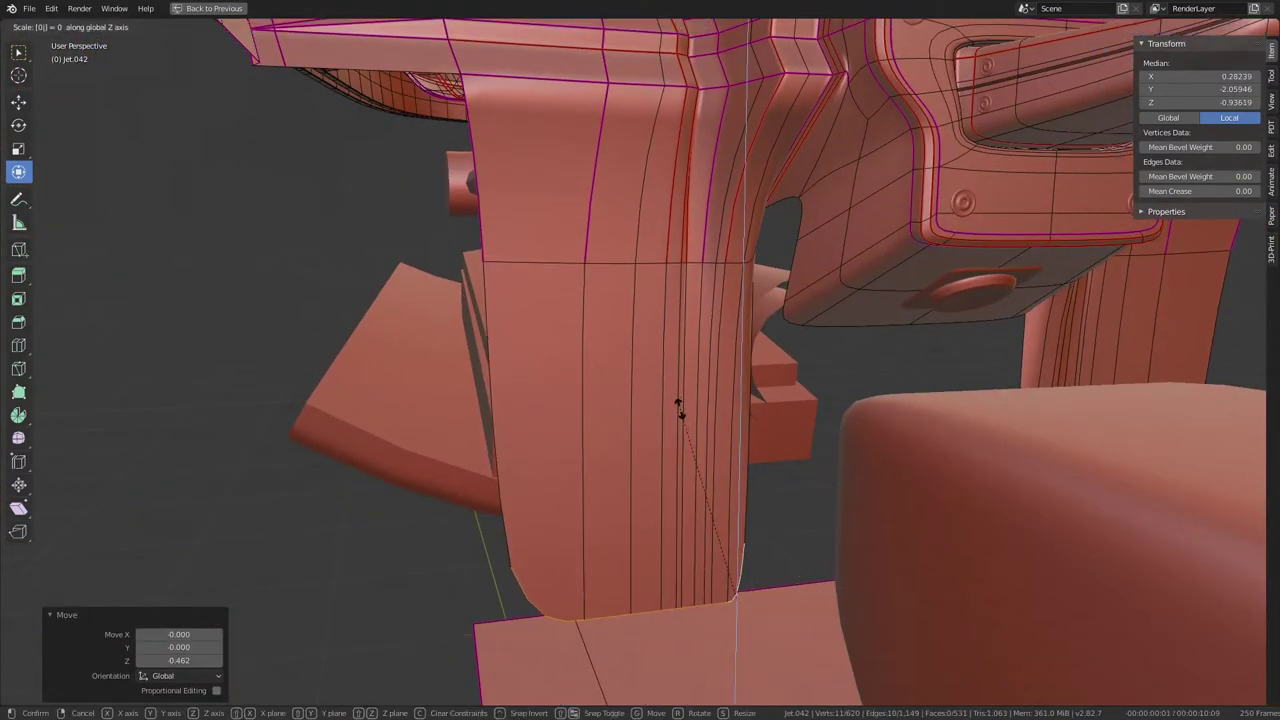
key("Return")
mouse_move(678, 407)
middle_mouse_down()
mouse_move(577, 370)
mouse_move(789, 465)
mouse_move(686, 326)
mouse_move(617, 338)
mouse_move(586, 366)
middle_mouse_up()
Step: Delete the hanging panel faces and remaining face loop beneath the console
left_click(568, 428, "ctrl+alt")
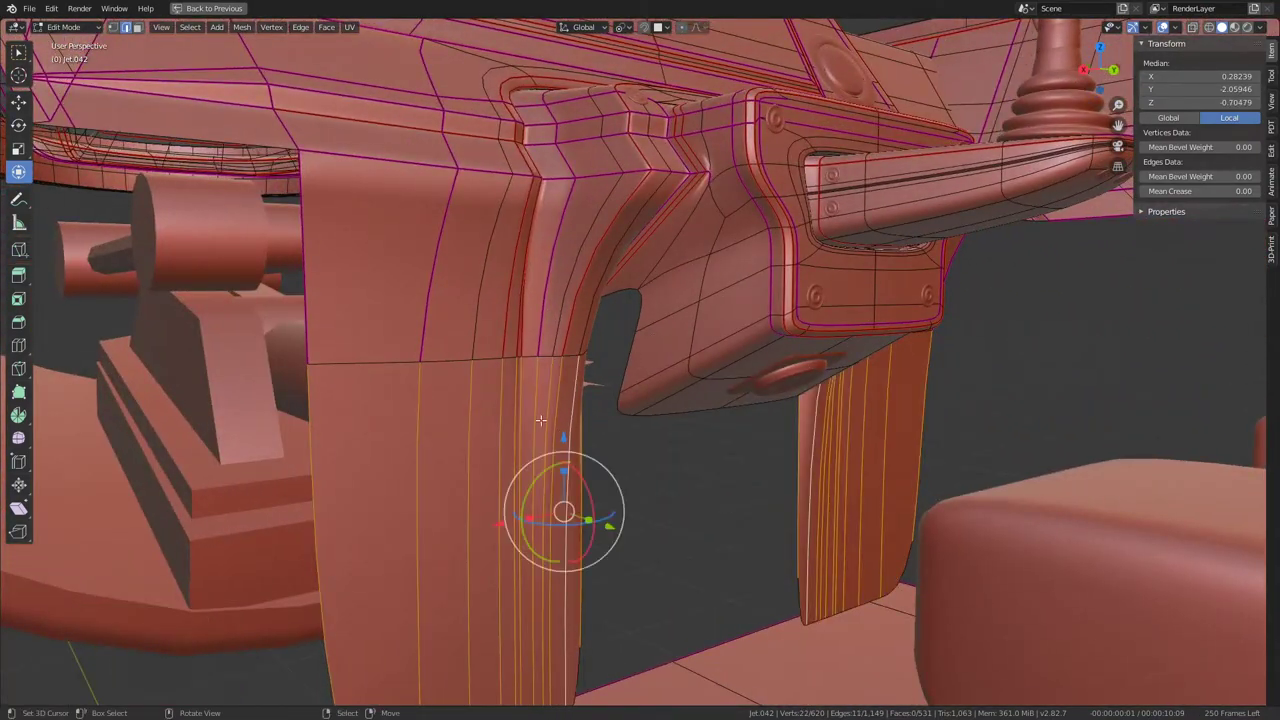
left_click(137, 27)
key("x")
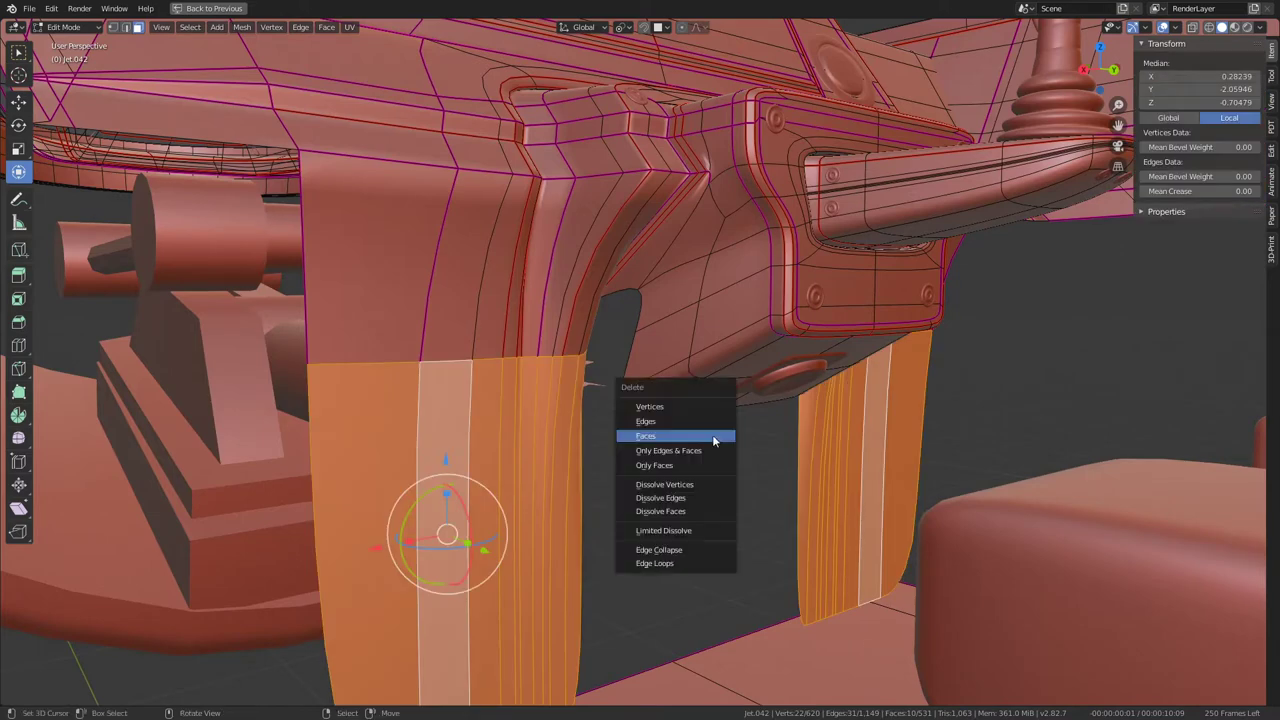
left_click(727, 407)
left_click(700, 345, "alt")
left_click(740, 340, "alt")
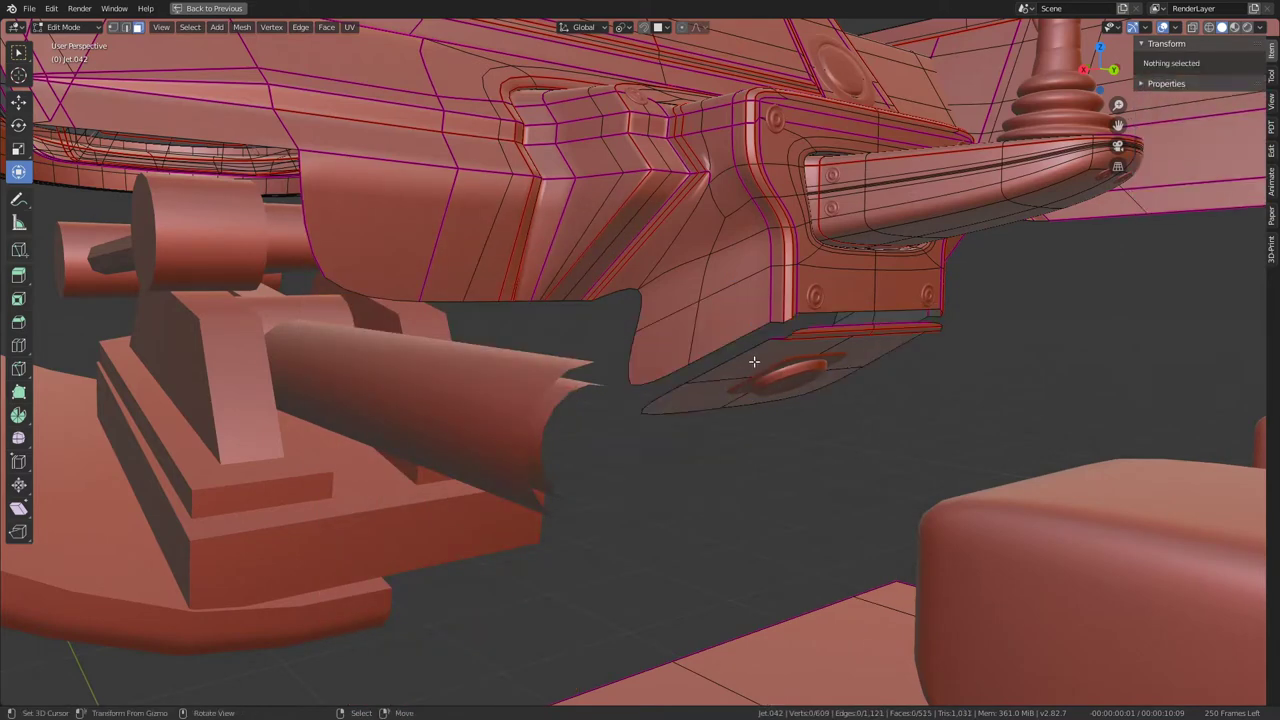
left_click(717, 315, "alt")
key("Delete")
Step: Delete the flat plate under the console by selecting its linked faces
left_click(787, 354)
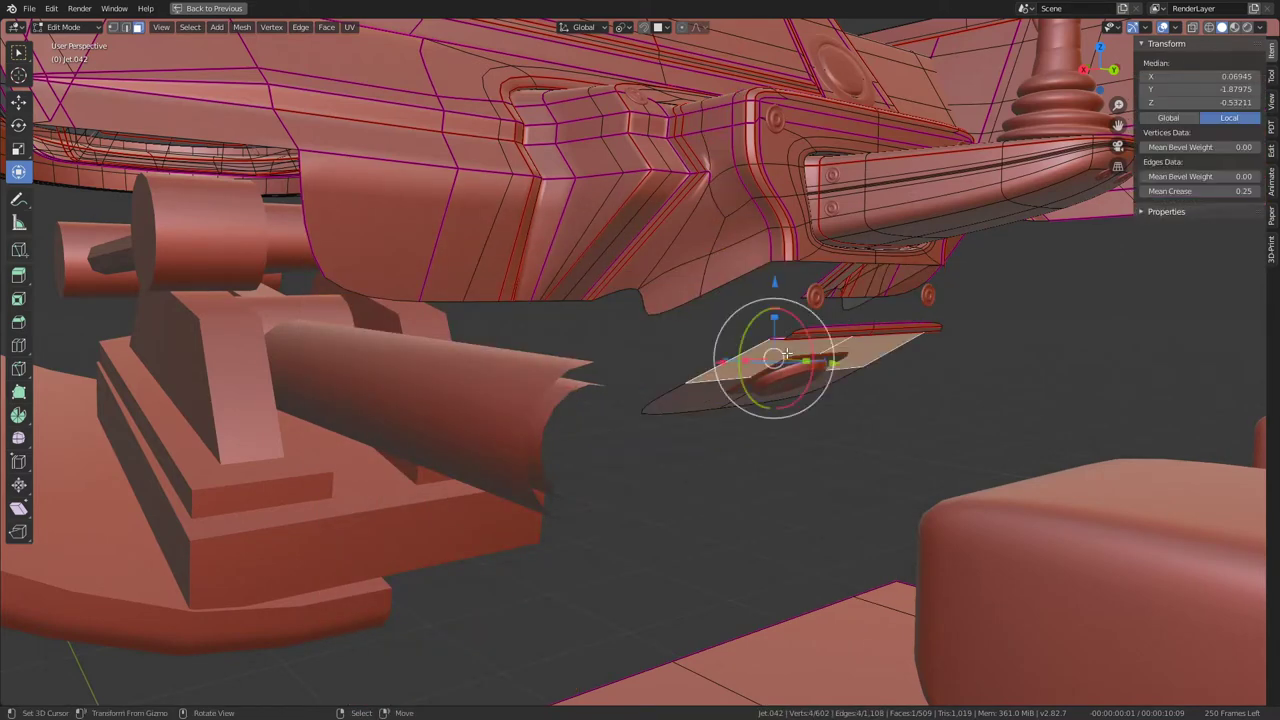
key("ctrl+l")
key("x")
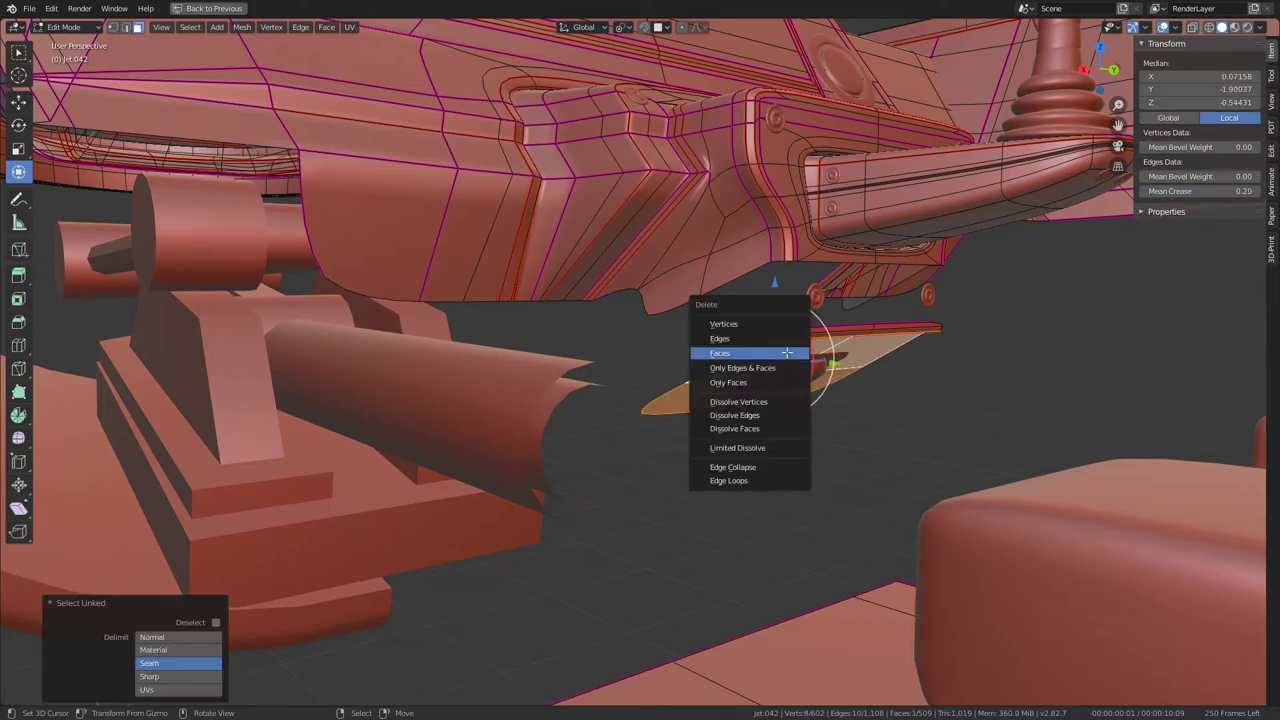
left_click(787, 354)
mouse_move(787, 354)
middle_mouse_down()
mouse_move(697, 307)
mouse_move(757, 403)
mouse_move(604, 544)
middle_mouse_up()
left_click(708, 287, "alt")
Step: Set Mean Crease to 0.00 on the console's side edge loop and preview in Object Mode
scroll(604, 544, "up", 3)
scroll(604, 544, "up", 2)
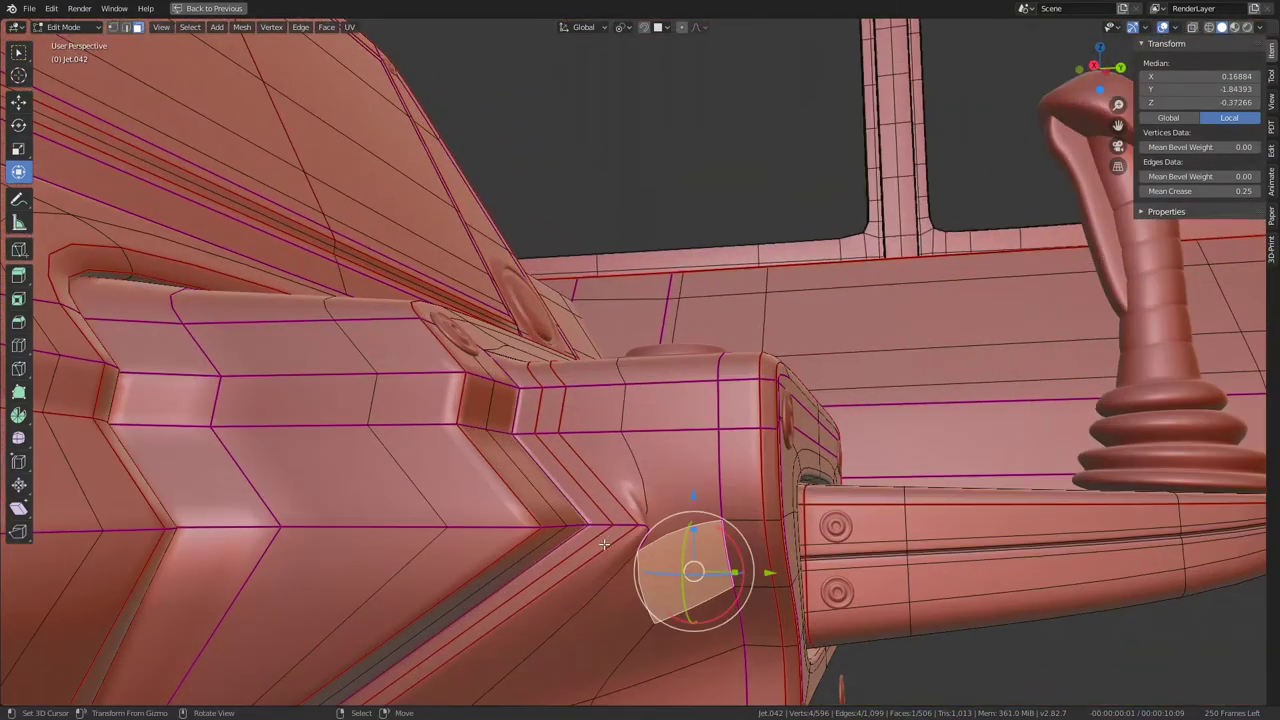
middle_click_drag(680, 492, 651, 399, "shift")
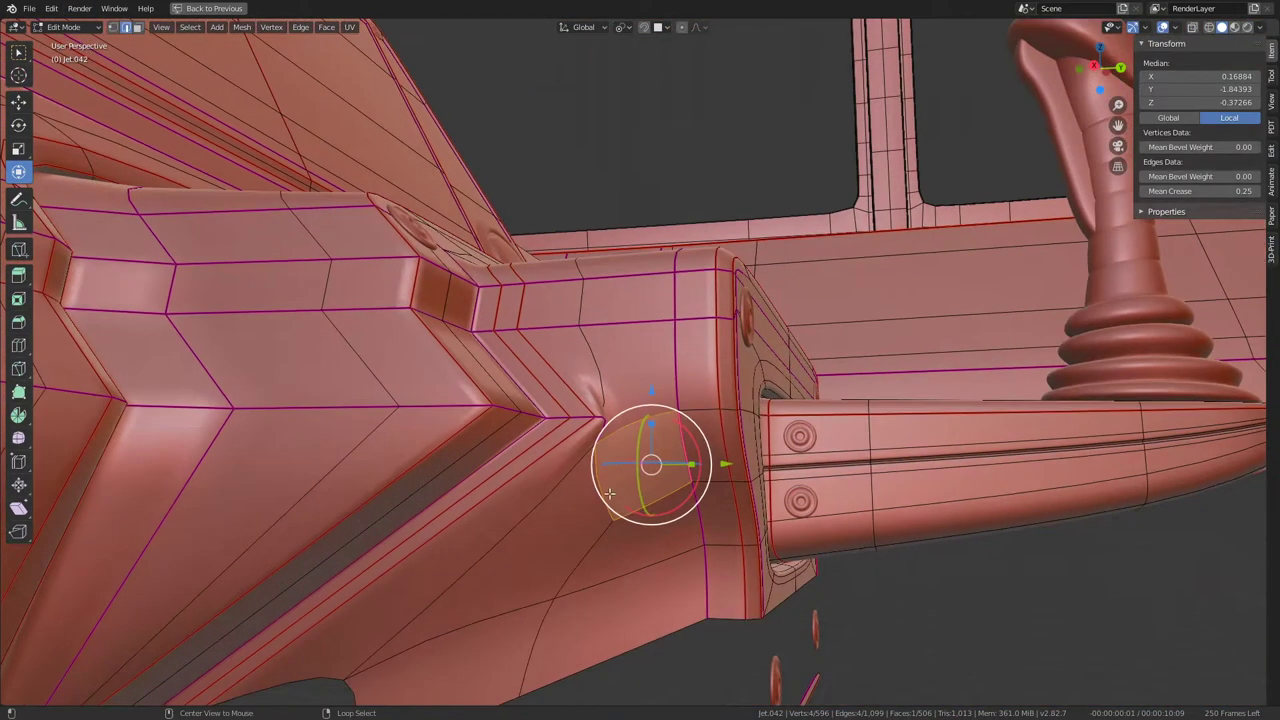
left_click(651, 399)
middle_click_drag(608, 415, 475, 378)
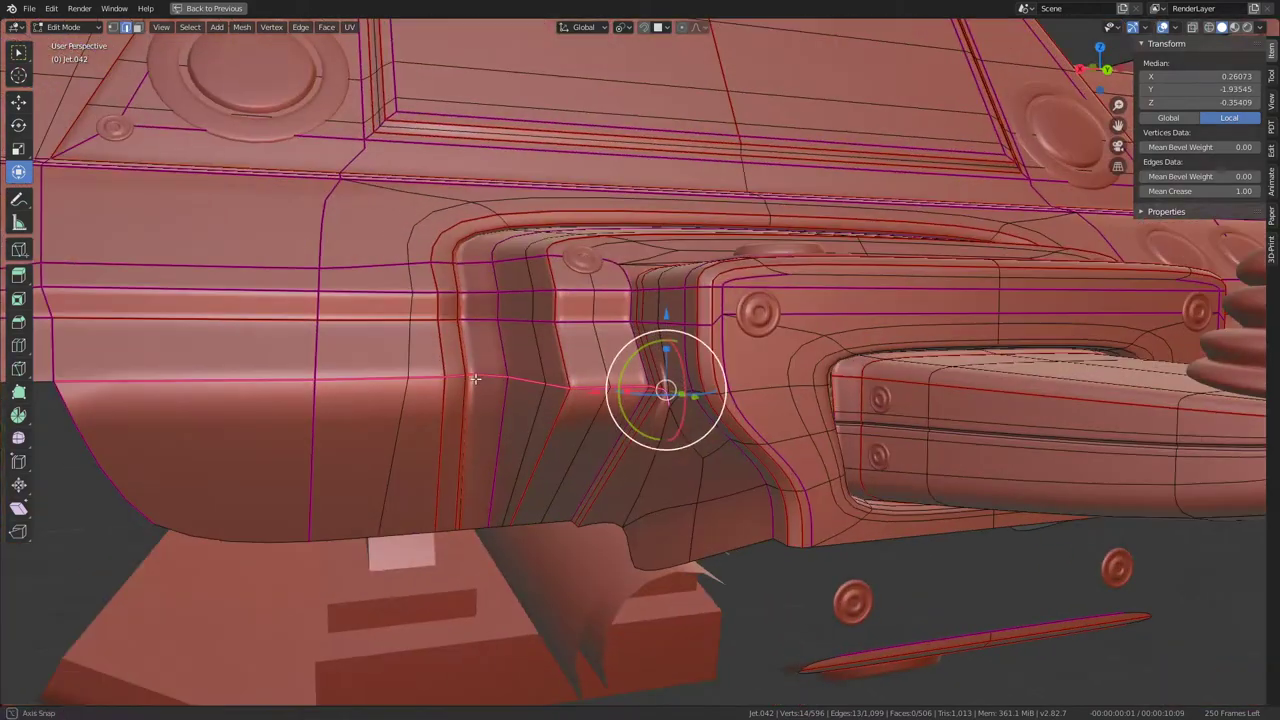
left_click_drag(1231, 187, 1150, 187)
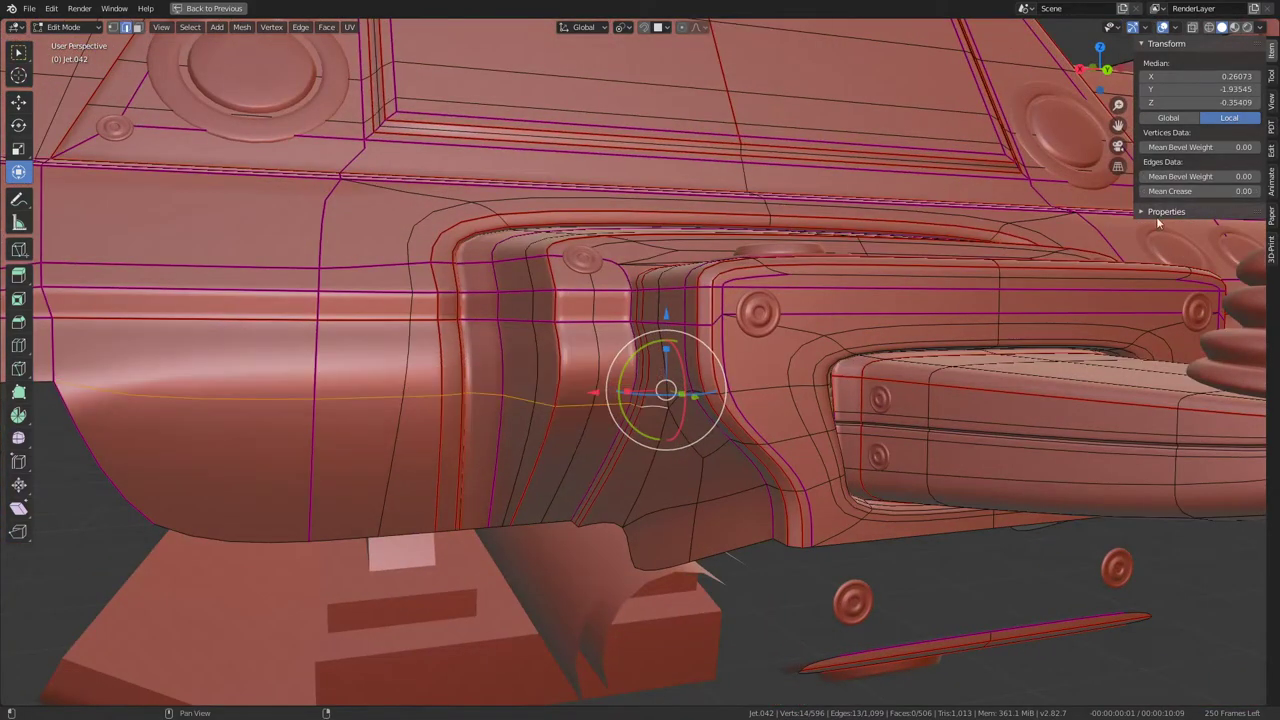
mouse_move(760, 440)
middle_mouse_down()
mouse_move(662, 469)
mouse_move(738, 363)
mouse_move(788, 348)
mouse_move(790, 311)
mouse_move(868, 299)
mouse_move(600, 320)
middle_mouse_up()
key("Tab")
key("Tab")
scroll(411, 314, "up", 3)
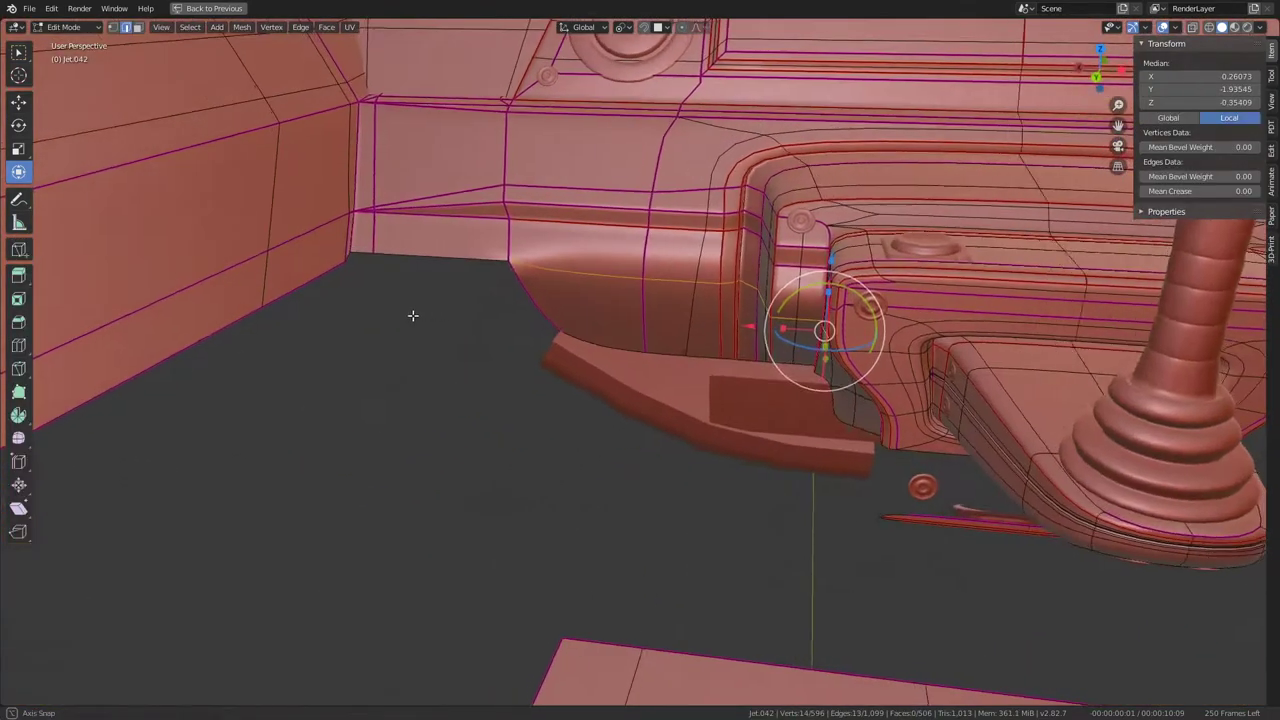
scroll(430, 290, "up", 2)
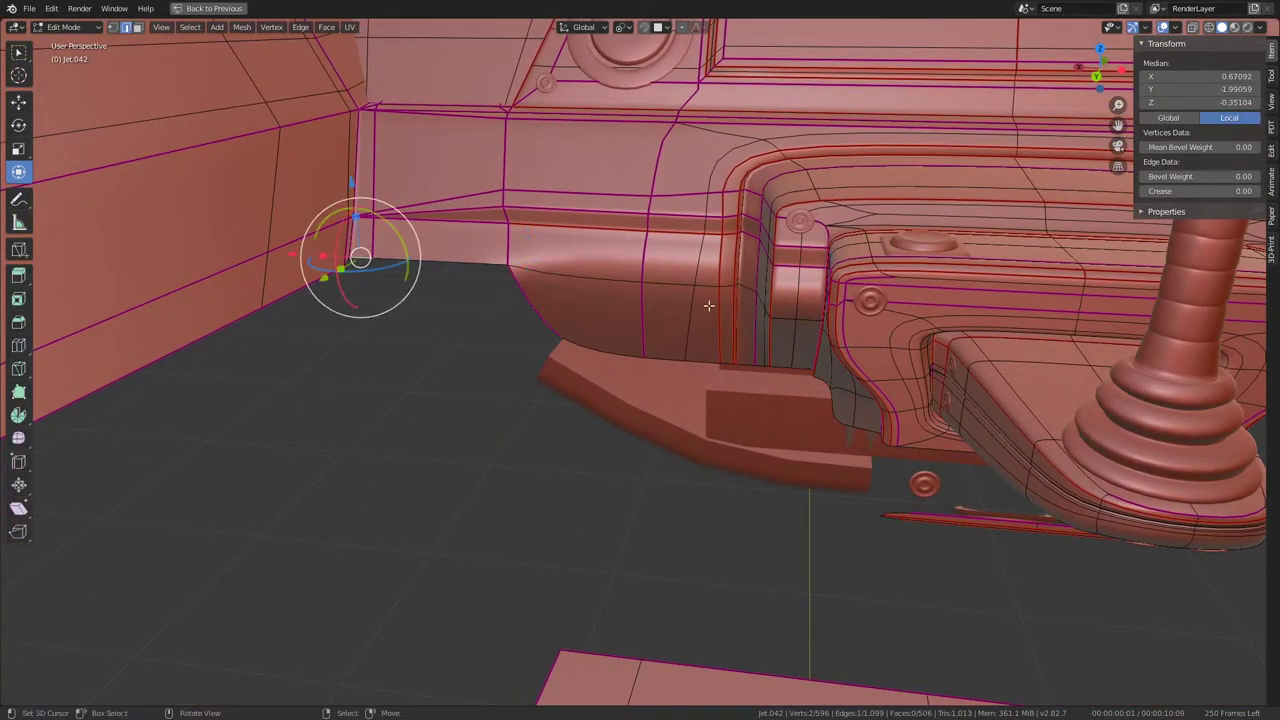
middle_click_drag(708, 305, 422, 344)
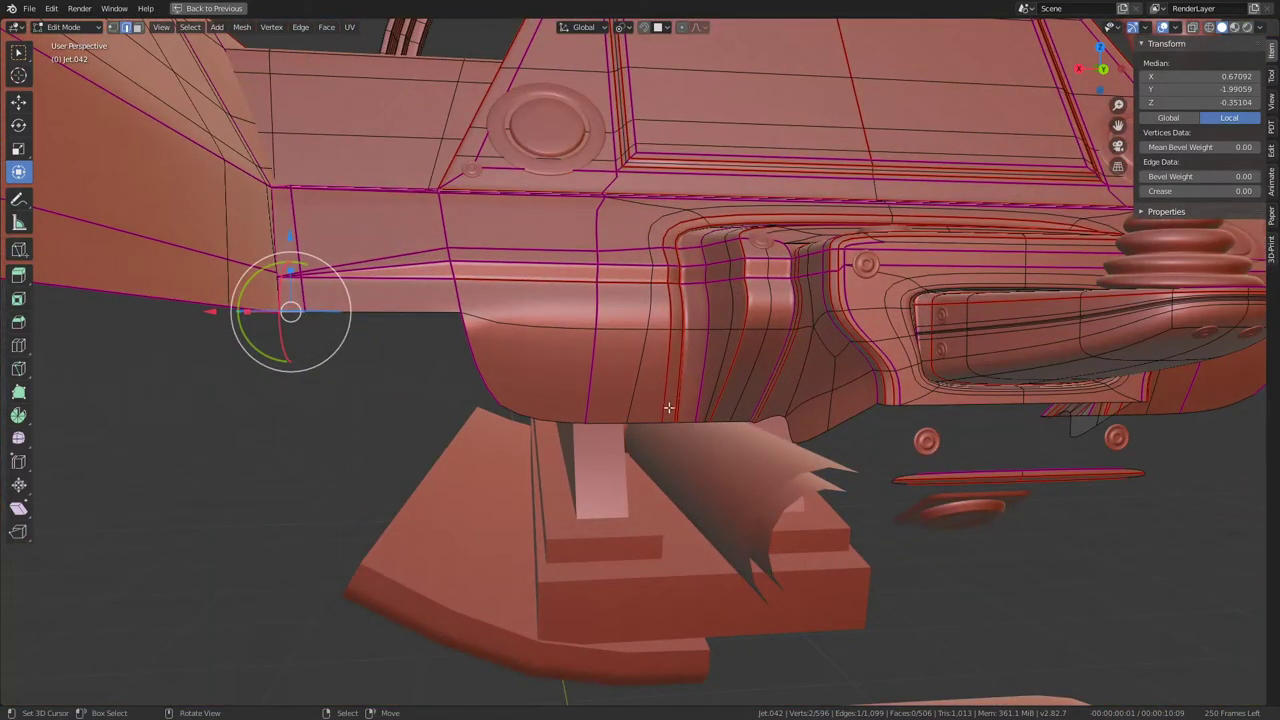
middle_click_drag(668, 407, 469, 437)
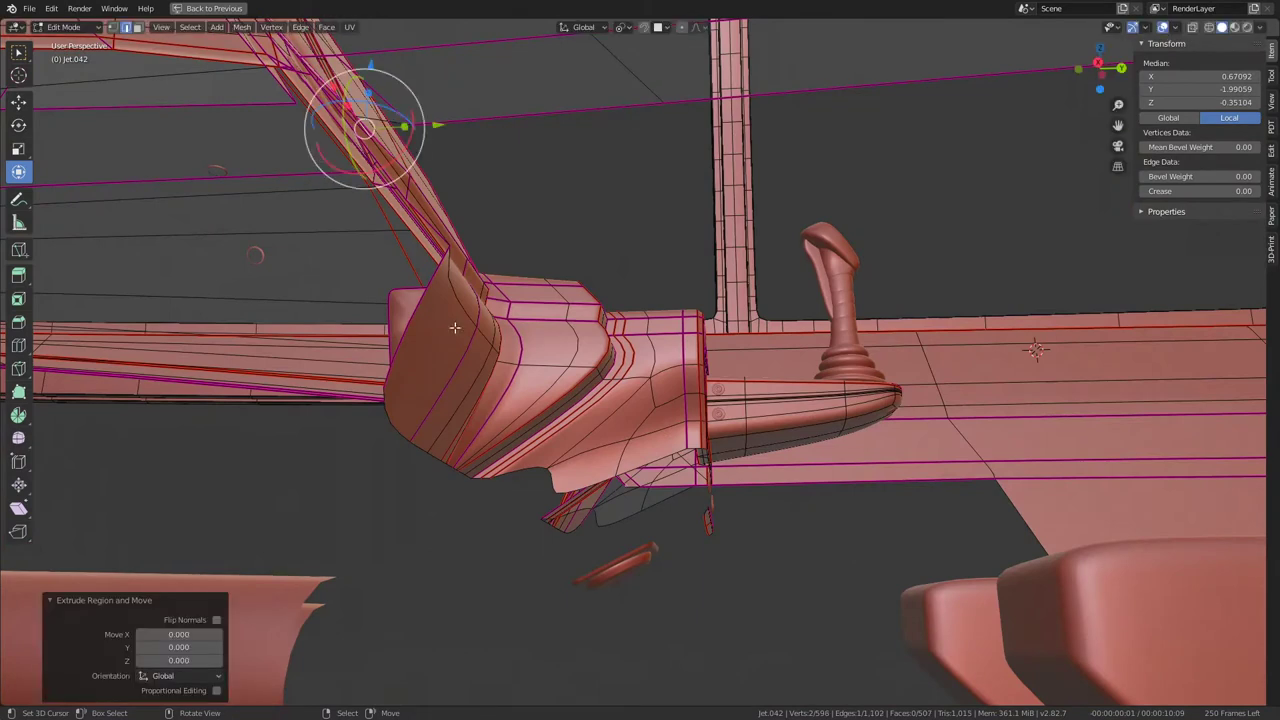
Step: Extrude a strip to the console's lower front corner and flatten it to zero along Z and Y
right_click(386, 418, "ctrl")
key("s")
key("y")
type("0")
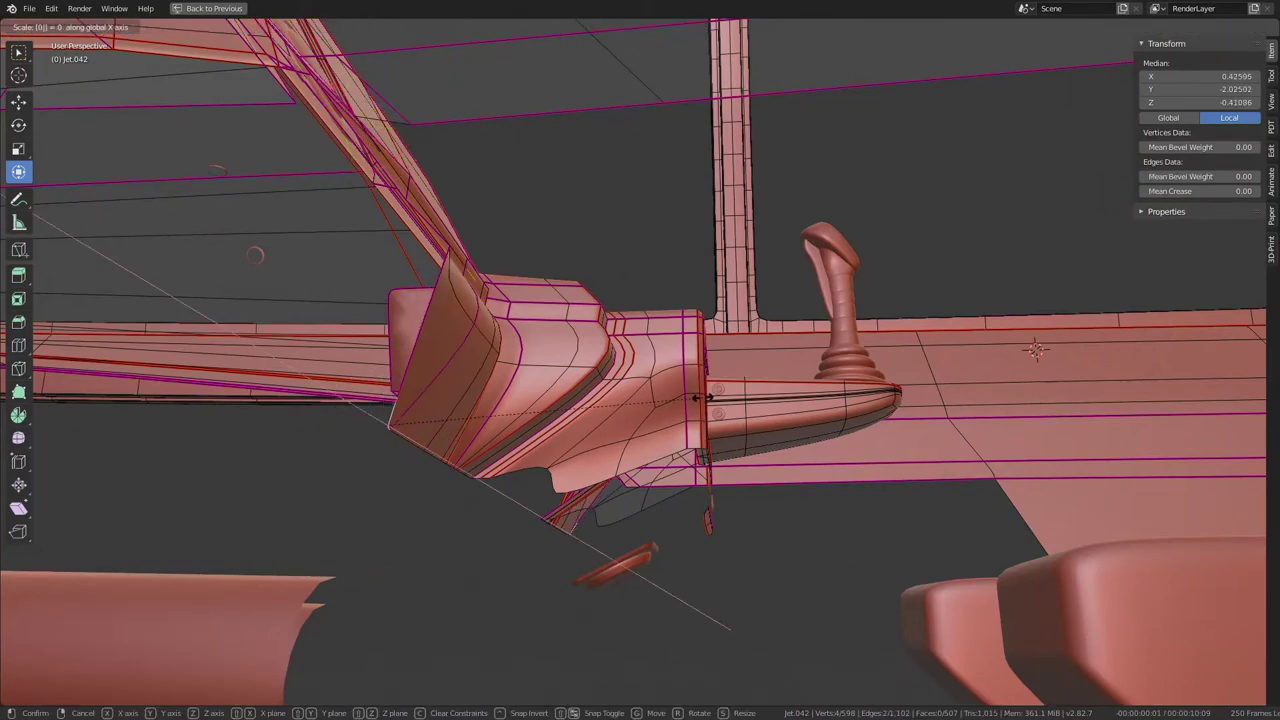
key("BackSpace")
key("z")
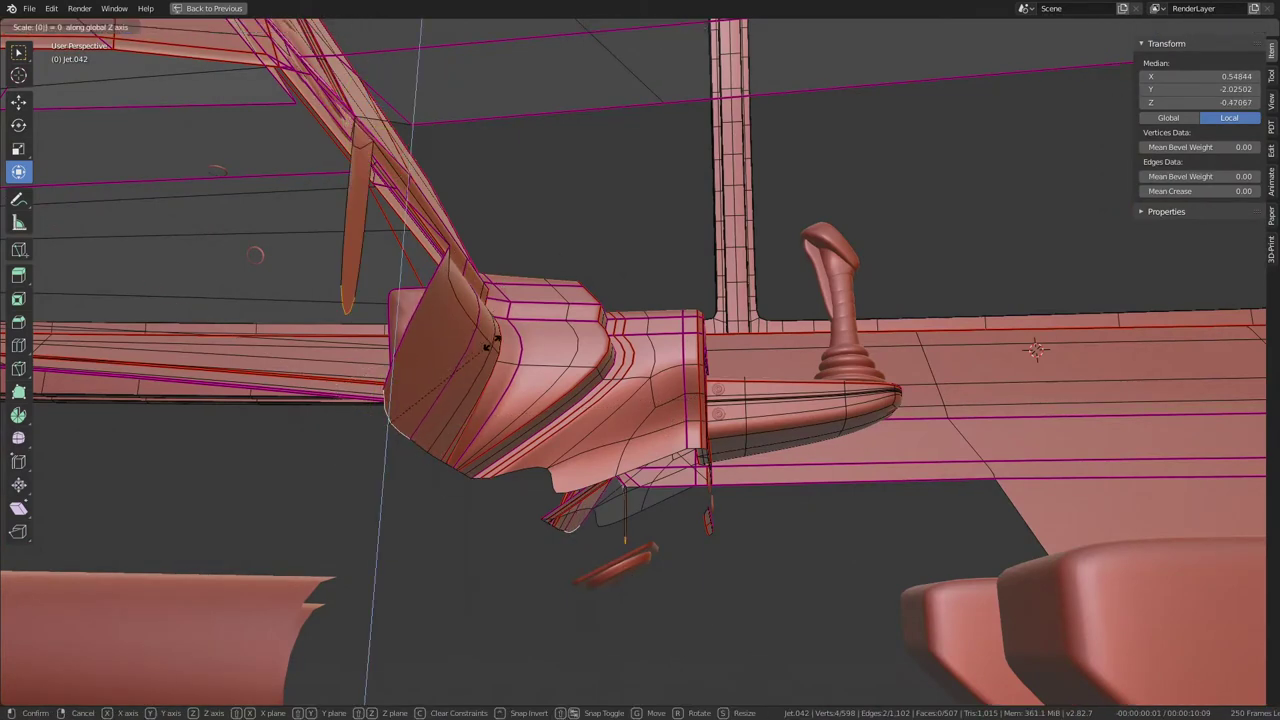
key("Return")
key("s")
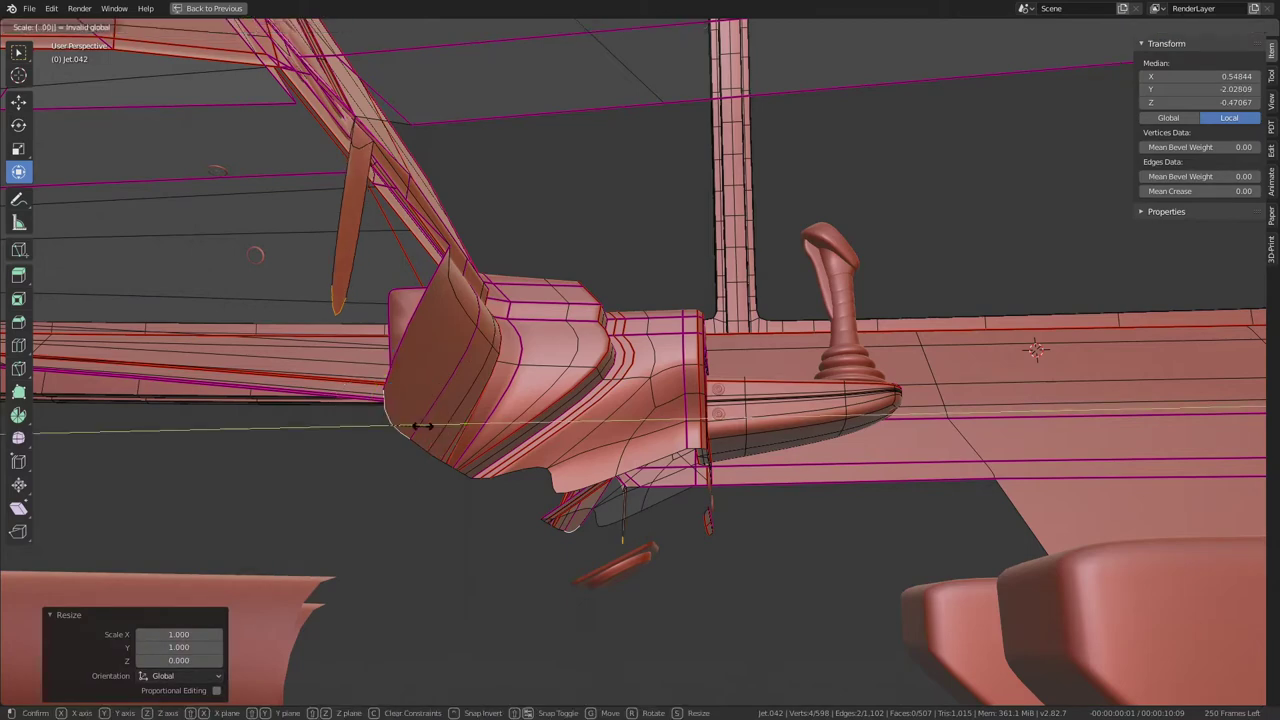
key("Escape")
key("s")
key("y")
key("0")
key("Return")
key("KP_Decimal")
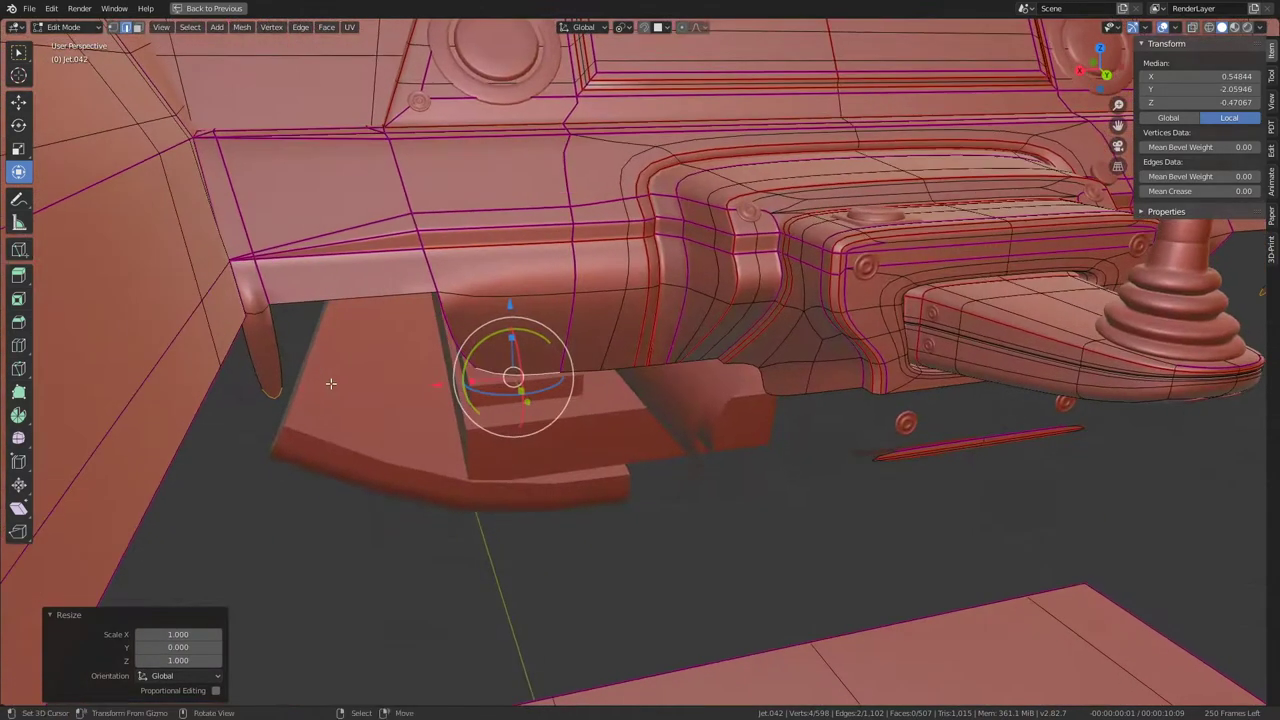
Step: Select the leg piece and a front edge, then check the result in Object Mode
left_click(298, 352)
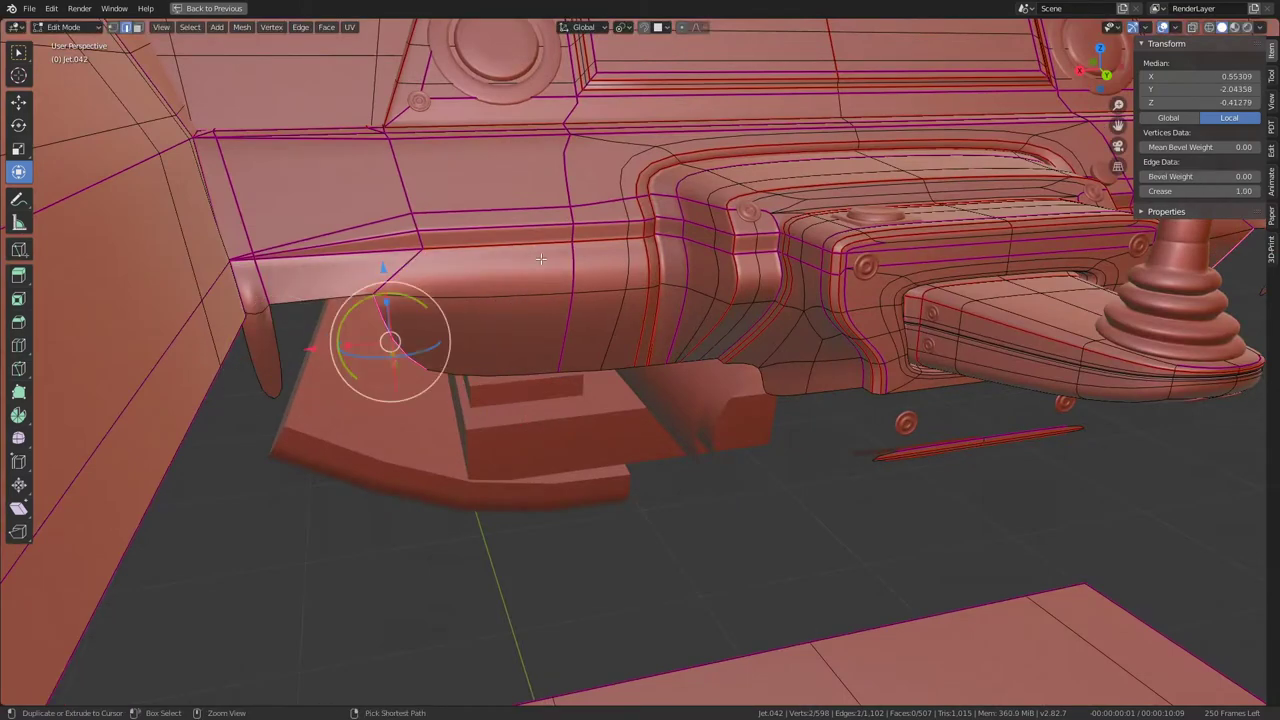
left_click(347, 341, "ctrl")
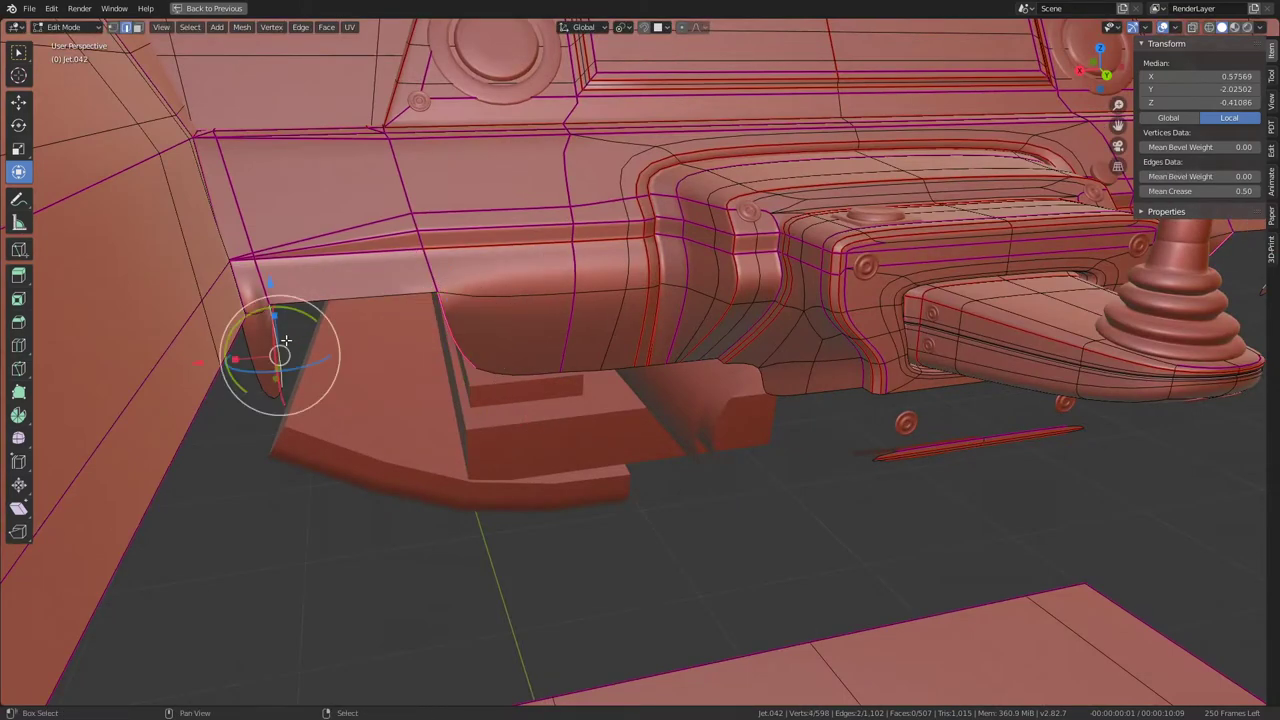
key("Tab")
mouse_move(774, 350)
middle_mouse_down()
mouse_move(662, 318)
mouse_move(699, 358)
mouse_move(723, 313)
mouse_move(703, 349)
mouse_move(486, 334)
mouse_move(553, 262)
mouse_move(610, 238)
mouse_move(631, 609)
mouse_move(643, 486)
mouse_move(751, 537)
mouse_move(723, 423)
mouse_move(567, 374)
mouse_move(680, 340)
mouse_move(760, 360)
mouse_move(708, 304)
middle_mouse_up()
key("Tab")
Step: Flatten the console's lower edge path along Y and drag it straight down to the floor along Z
left_click(723, 423, "ctrl")
key("s")
key("y")
key("Return")
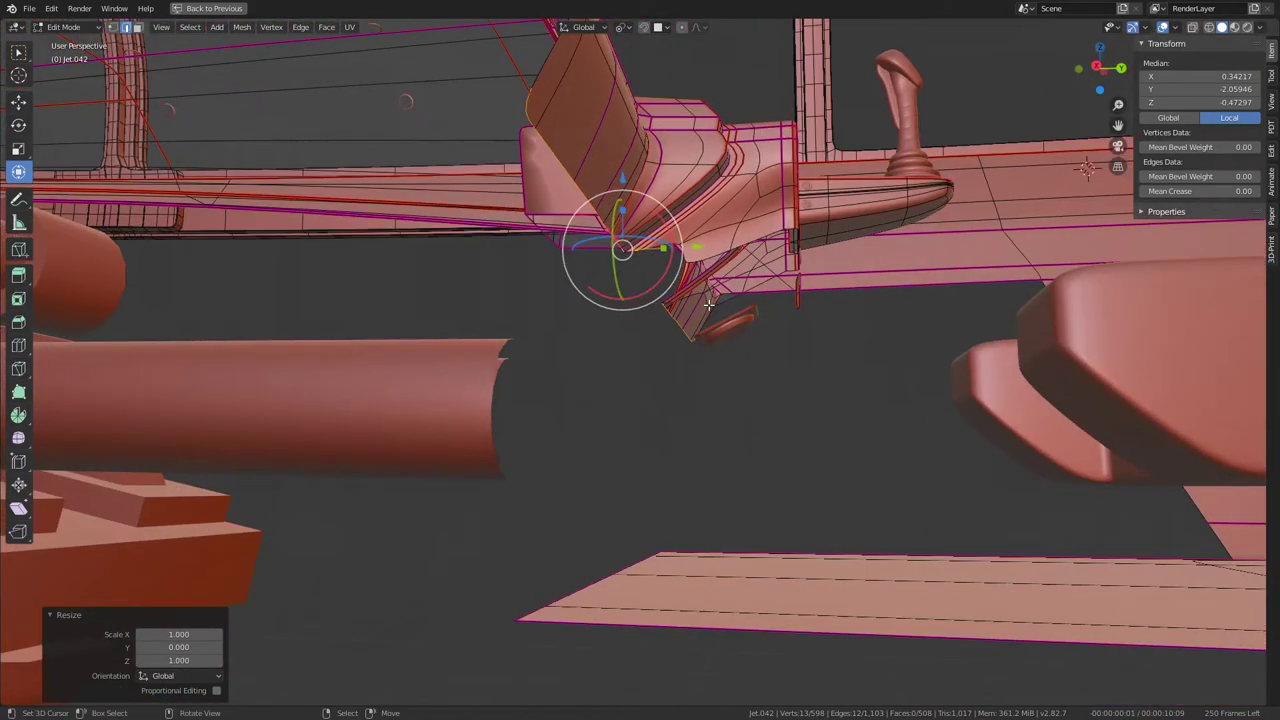
key("g")
key("z")
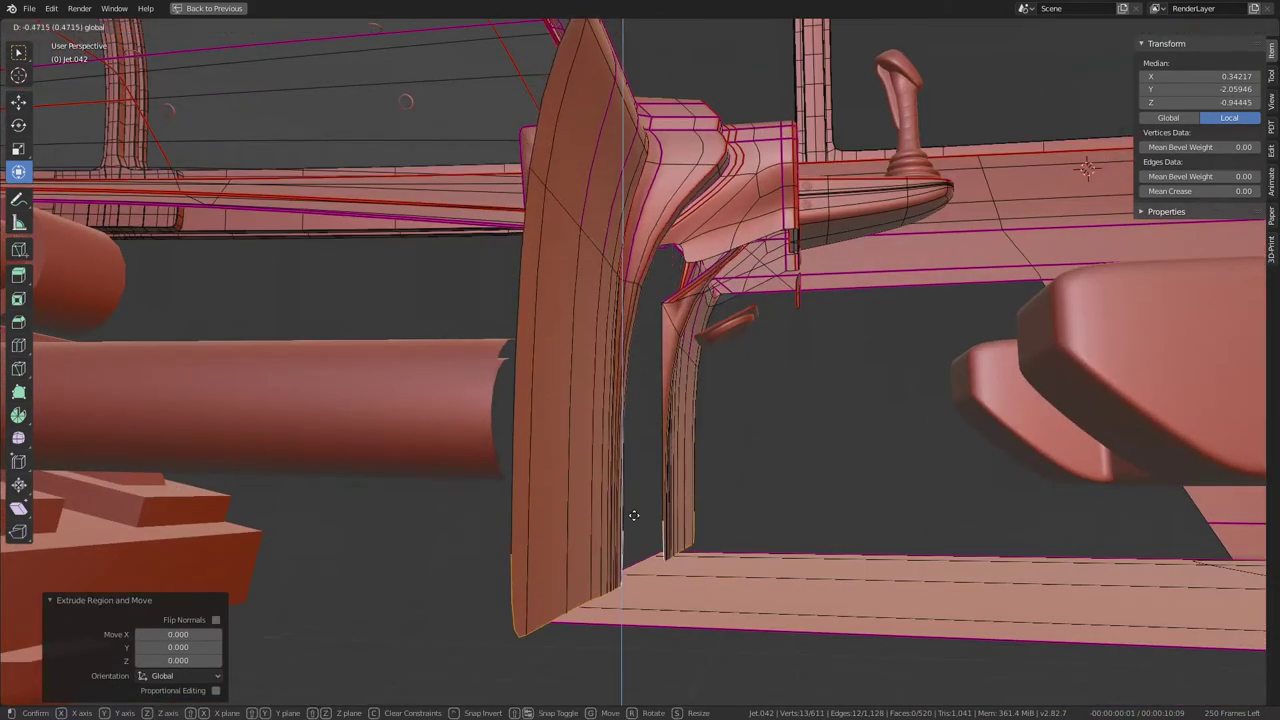
left_click(632, 508)
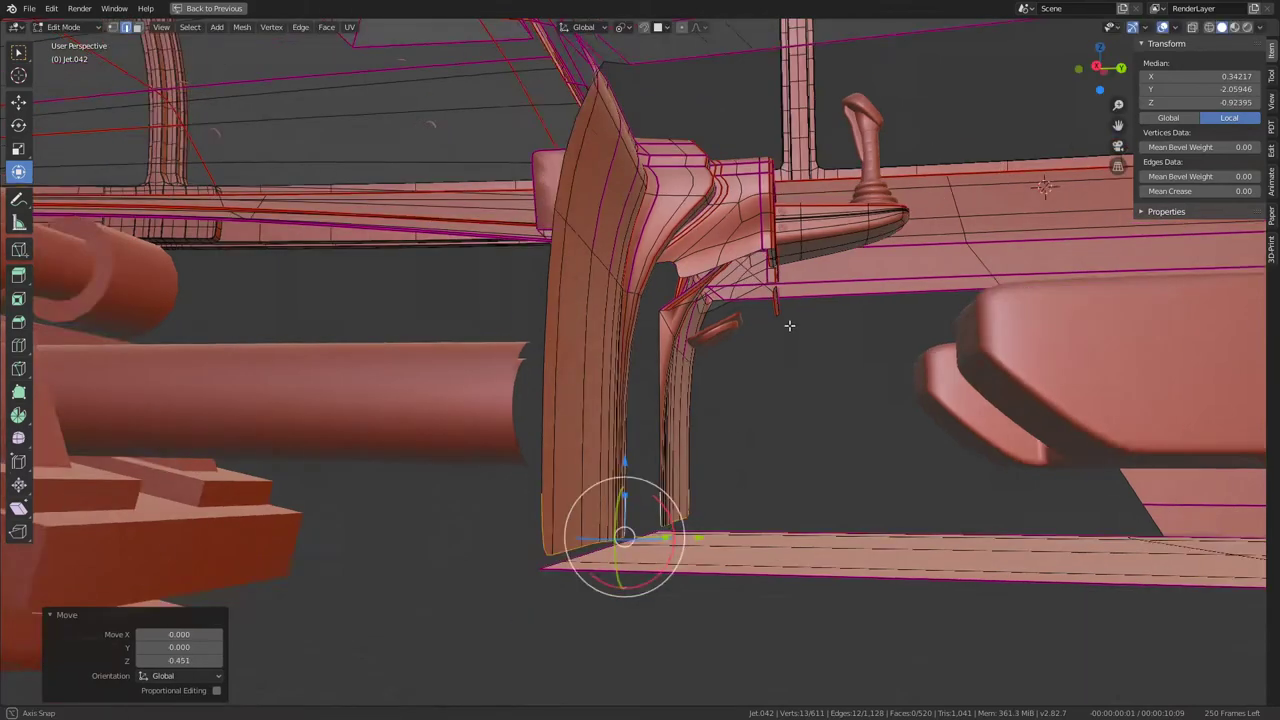
mouse_move(632, 508)
middle_mouse_down()
mouse_move(691, 281)
mouse_move(713, 256)
middle_mouse_up()
key("Tab")
mouse_move(636, 254)
middle_mouse_down()
mouse_move(733, 268)
mouse_move(622, 425)
mouse_move(497, 340)
mouse_move(666, 346)
middle_mouse_up()
scroll(733, 268, "up", 2)
key("Tab")
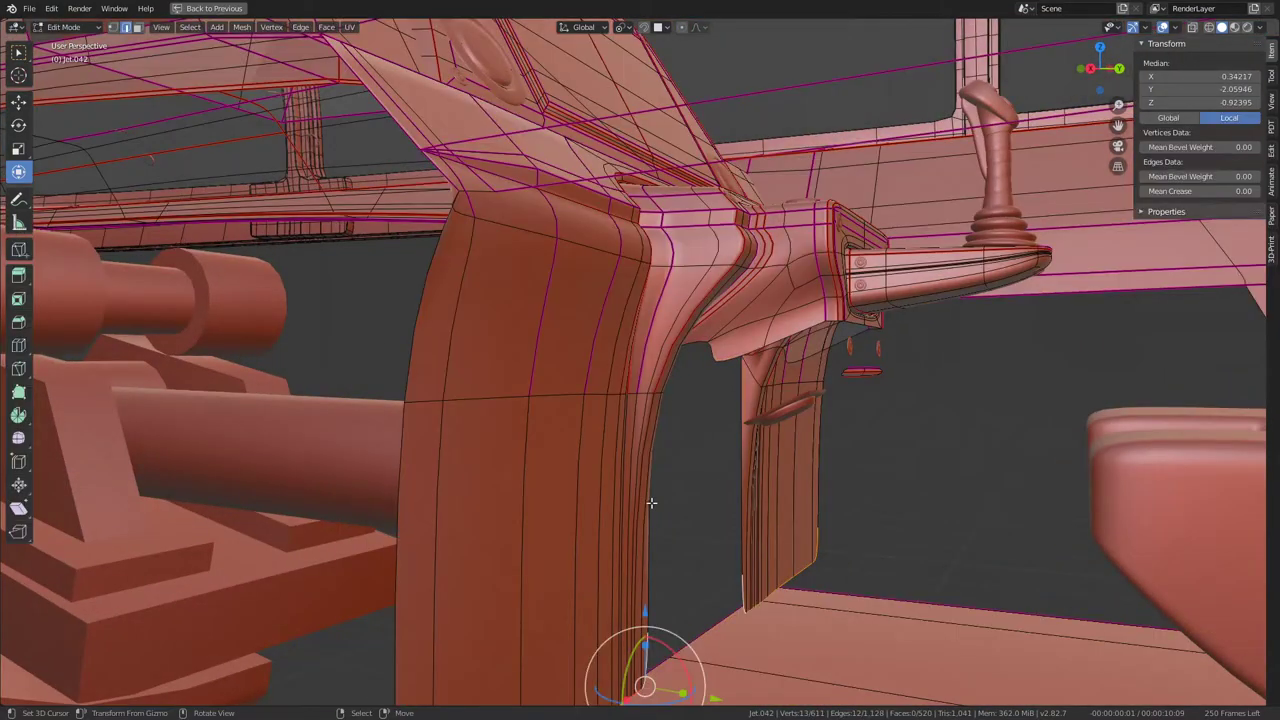
Step: Subdivide the edge ring across the console's side pillars and slide the new loop up near their top
left_click(632, 522, "ctrl+alt")
middle_click_drag(754, 352, 714, 327)
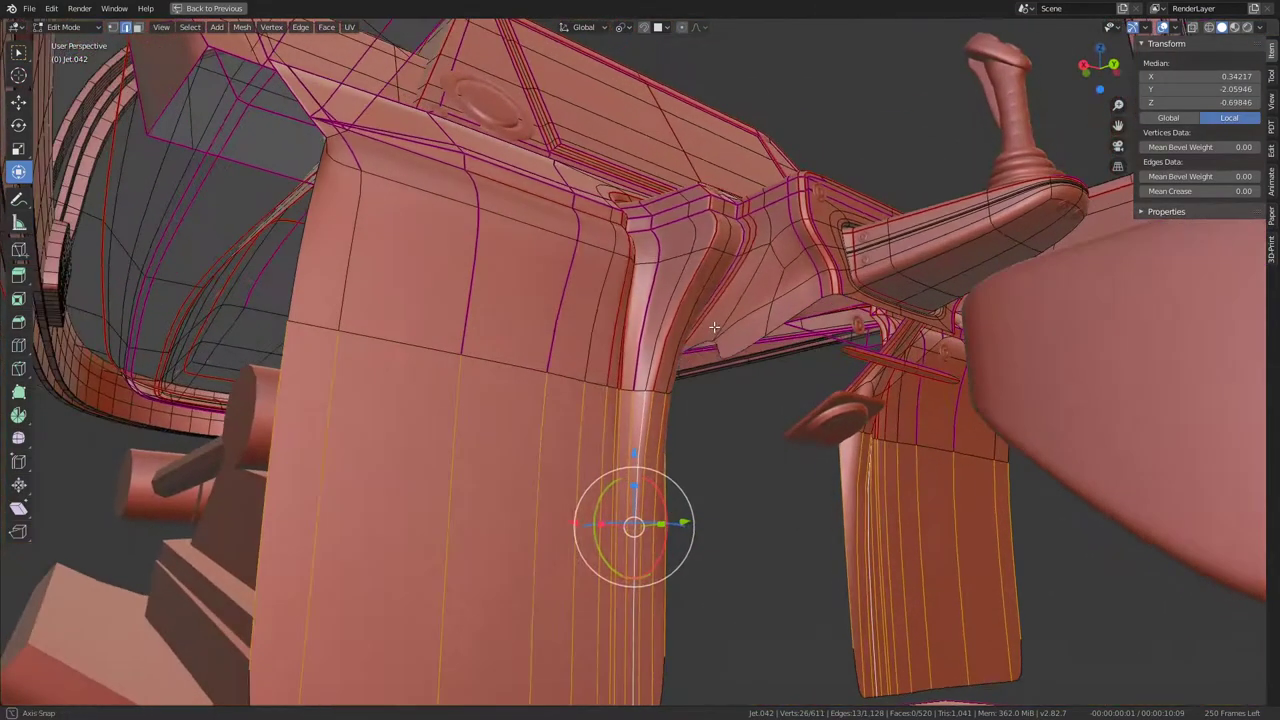
left_click(714, 327)
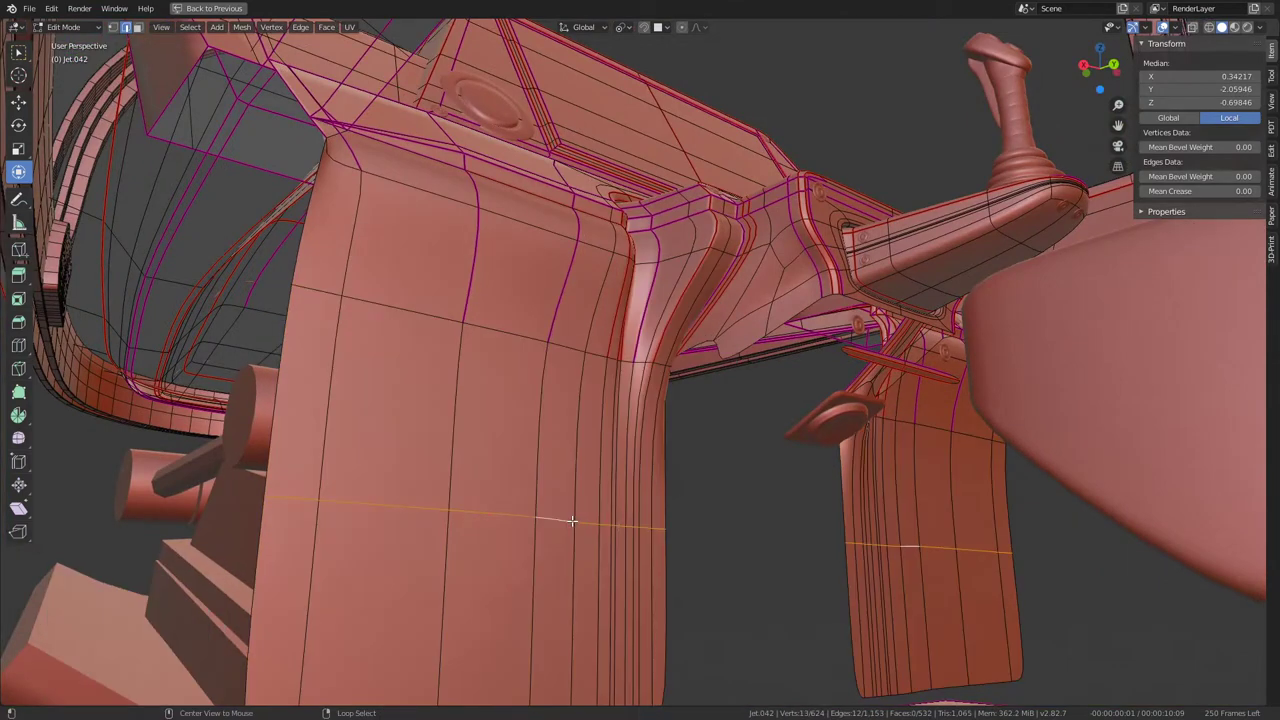
key("g")
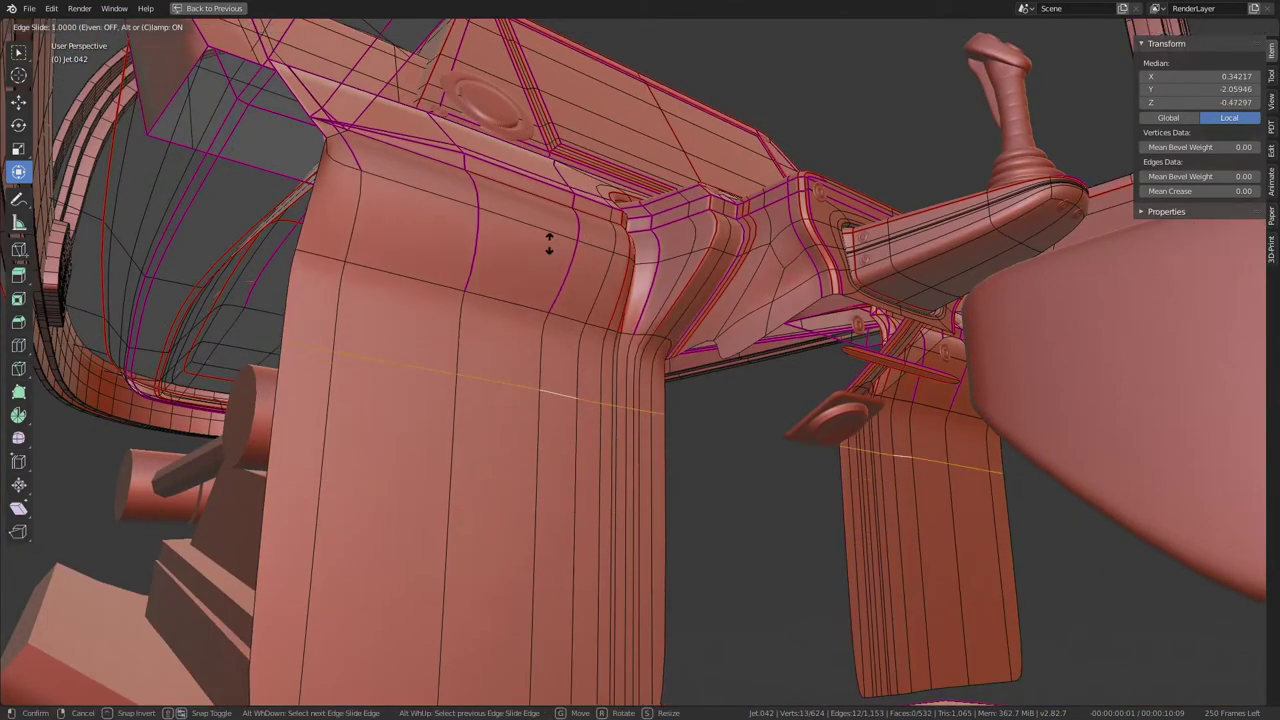
left_click(556, 345)
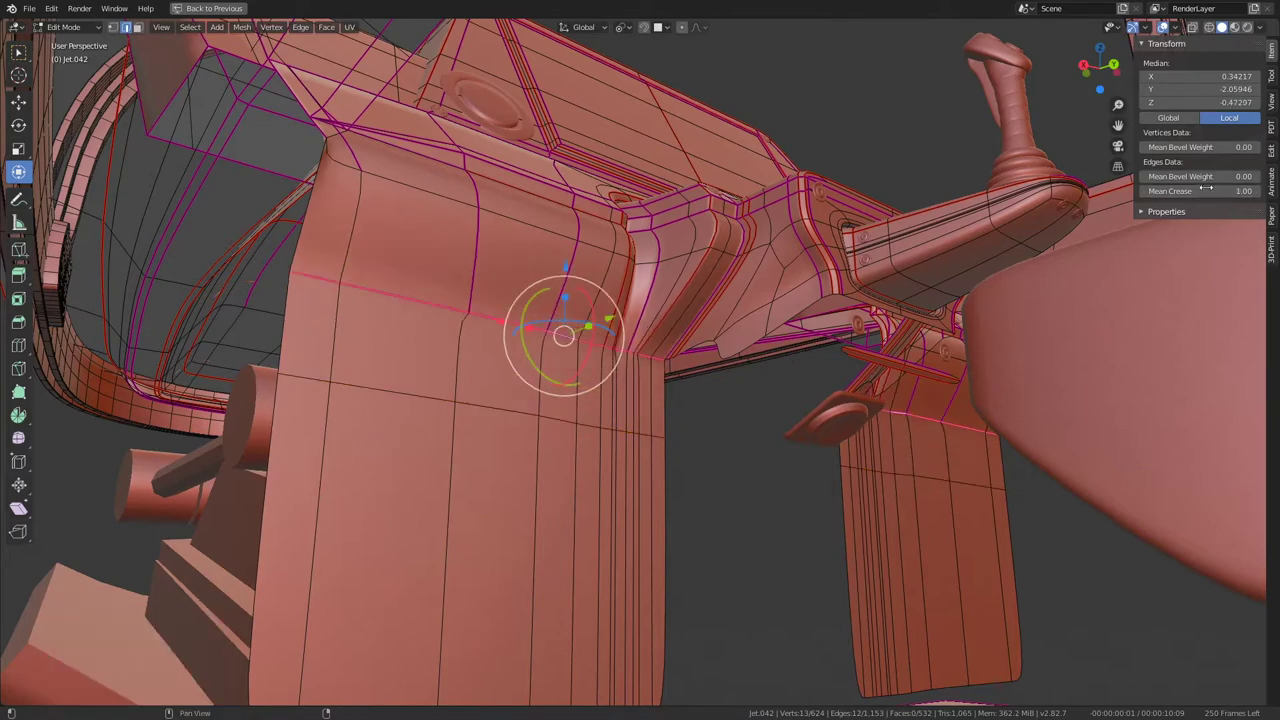
Step: Set the new pillar loop's mean crease to 1.00
key("Tab")
mouse_move(854, 208)
middle_mouse_down()
mouse_move(646, 322)
mouse_move(706, 329)
mouse_move(627, 348)
mouse_move(700, 279)
mouse_move(612, 375)
mouse_move(628, 353)
middle_mouse_up()
scroll(706, 329, "down", 3)
key("Tab")
scroll(637, 350, "up", 2)
scroll(630, 360, "down", 4)
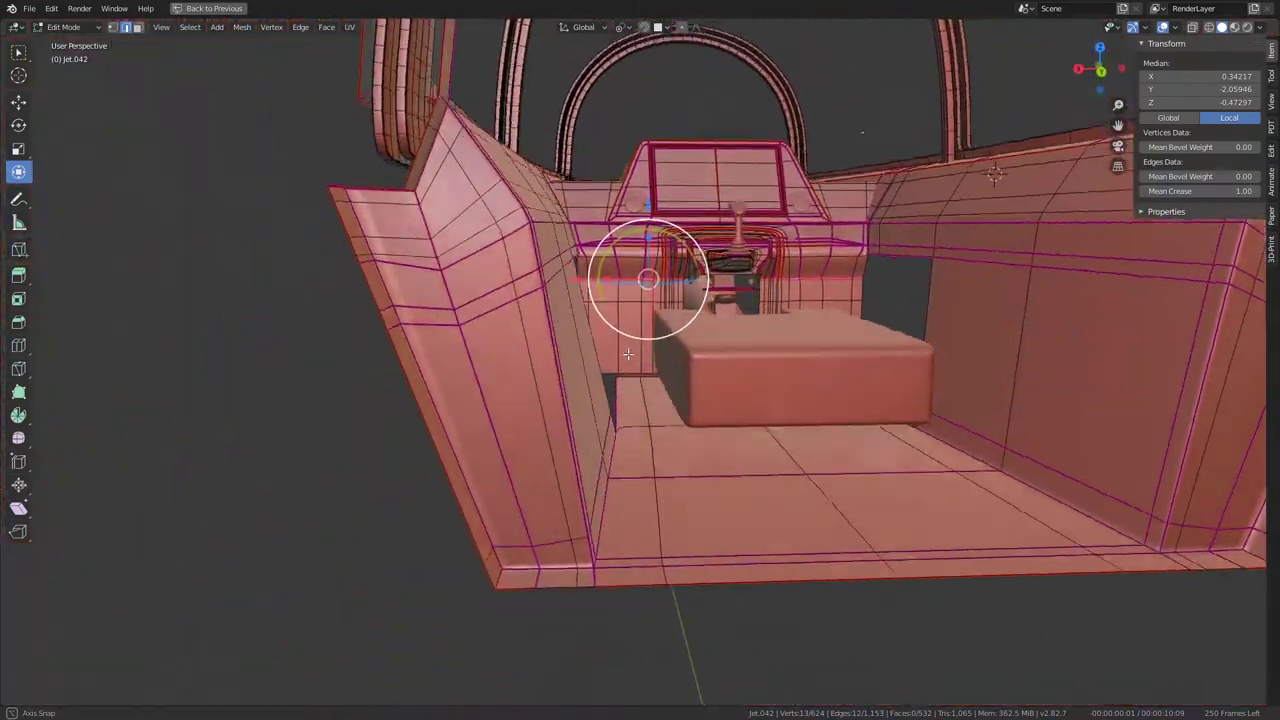
Step: Zoom around the console and select its connected mesh piece with L
scroll(628, 353, "up", 3)
scroll(600, 420, "up", 2)
scroll(553, 495, "down", 2)
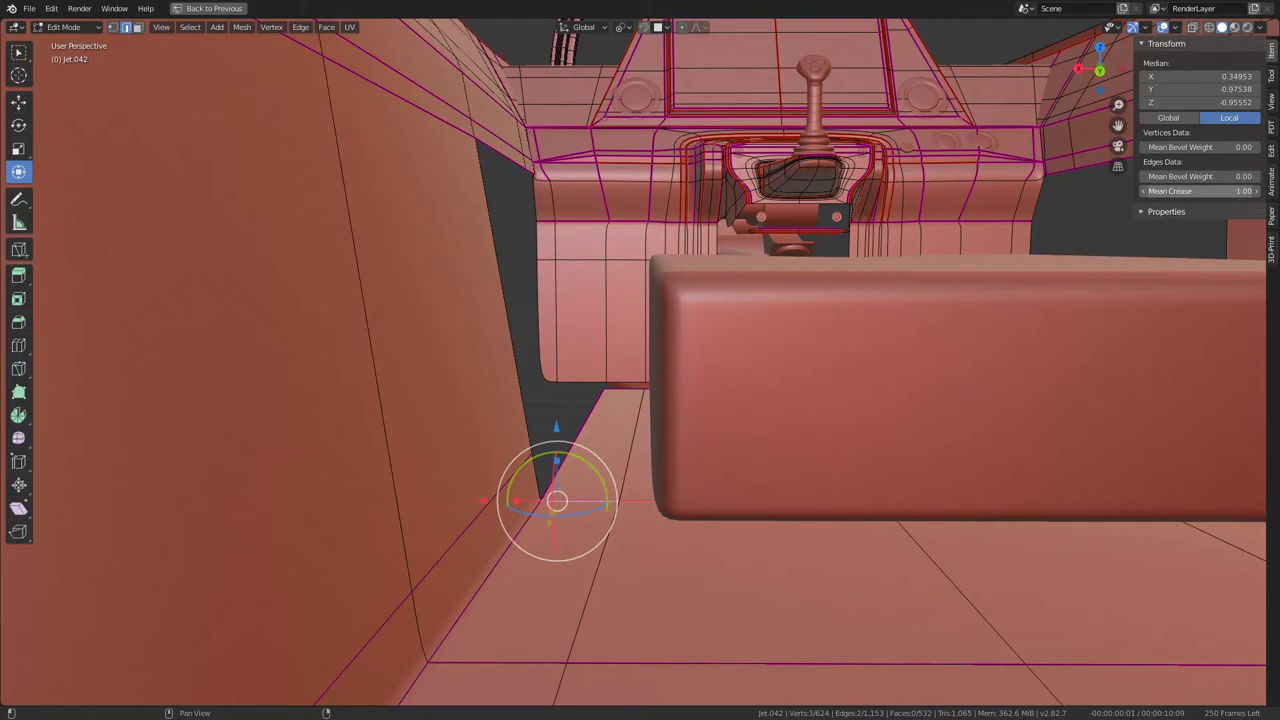
key("Tab")
scroll(854, 229, "down", 5)
scroll(854, 229, "up", 2)
scroll(850, 243, "up", 2)
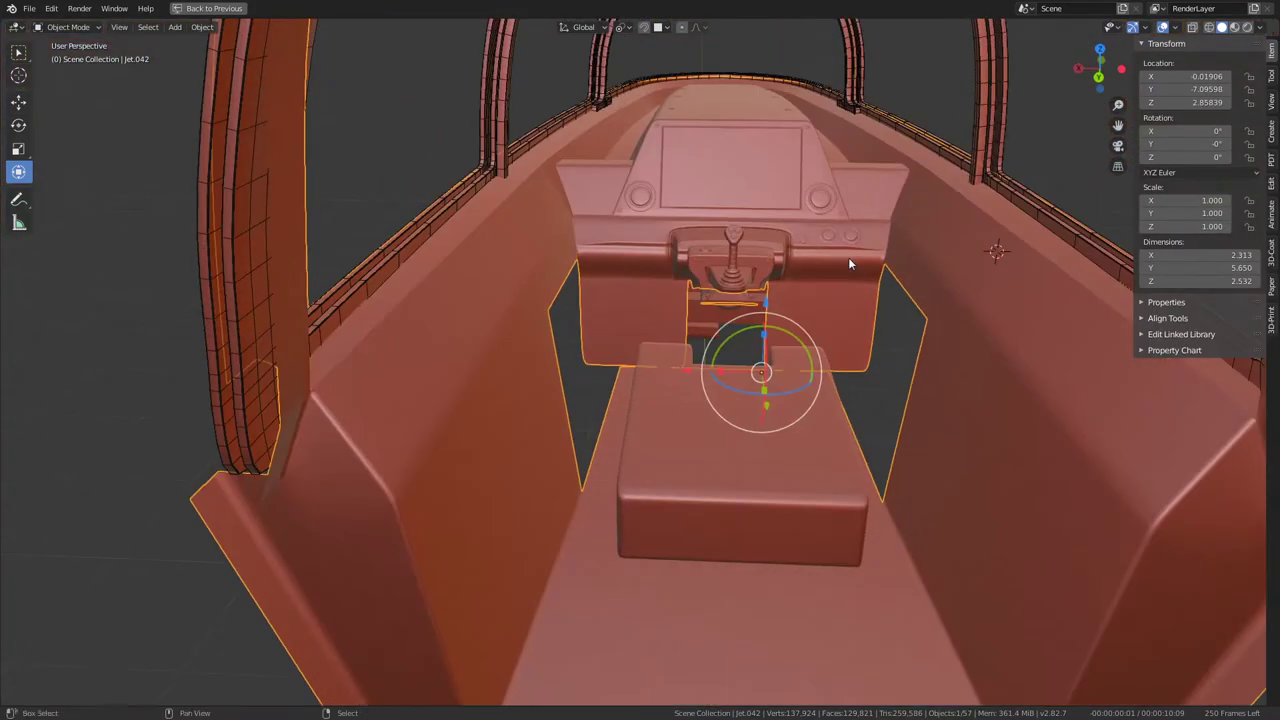
scroll(848, 257, "up", 3)
scroll(807, 288, "down", 2)
key("Tab")
scroll(736, 304, "up", 5)
scroll(780, 330, "up", 3)
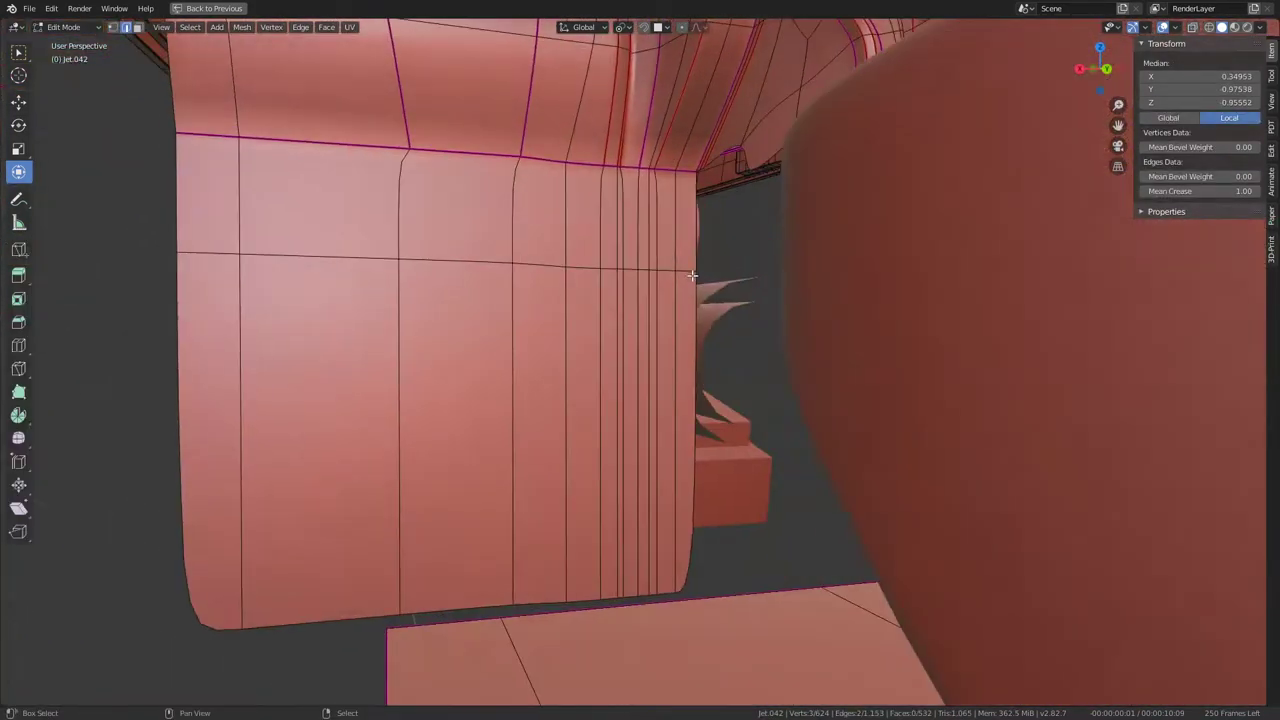
scroll(826, 361, "up", 2)
mouse_move(826, 361)
middle_mouse_down()
mouse_move(832, 343)
mouse_move(854, 353)
middle_mouse_up()
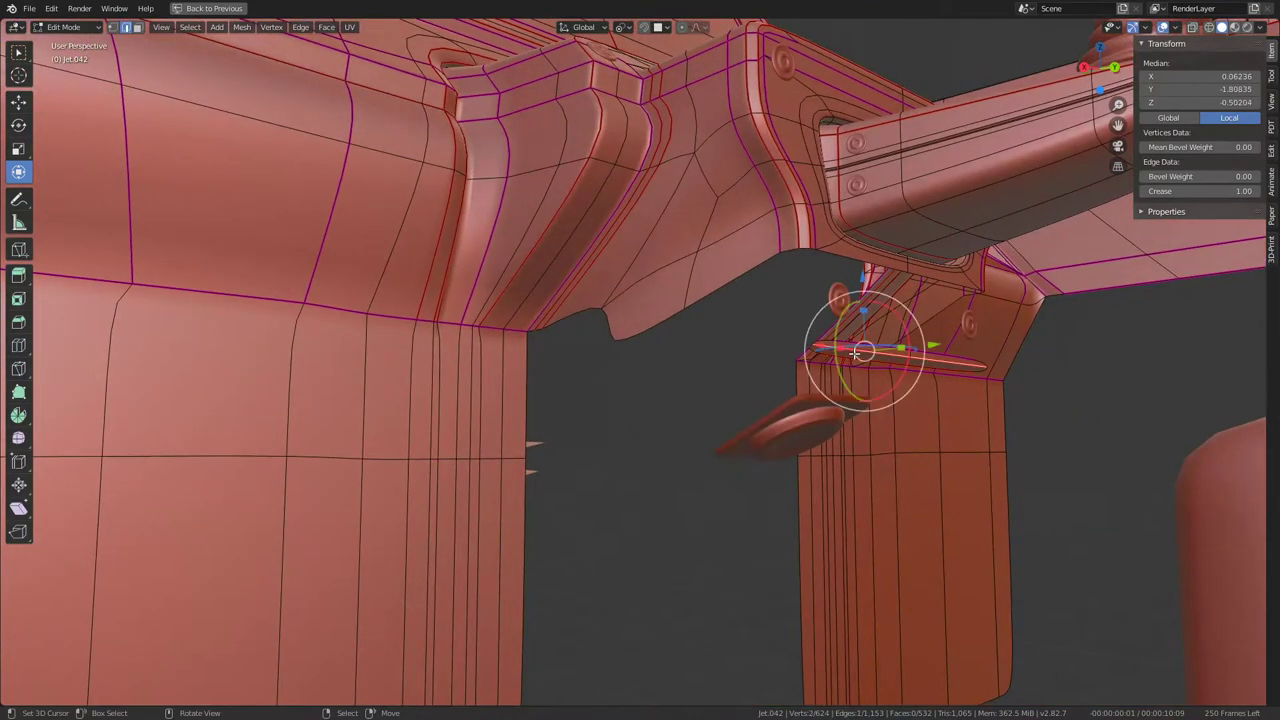
key("l")
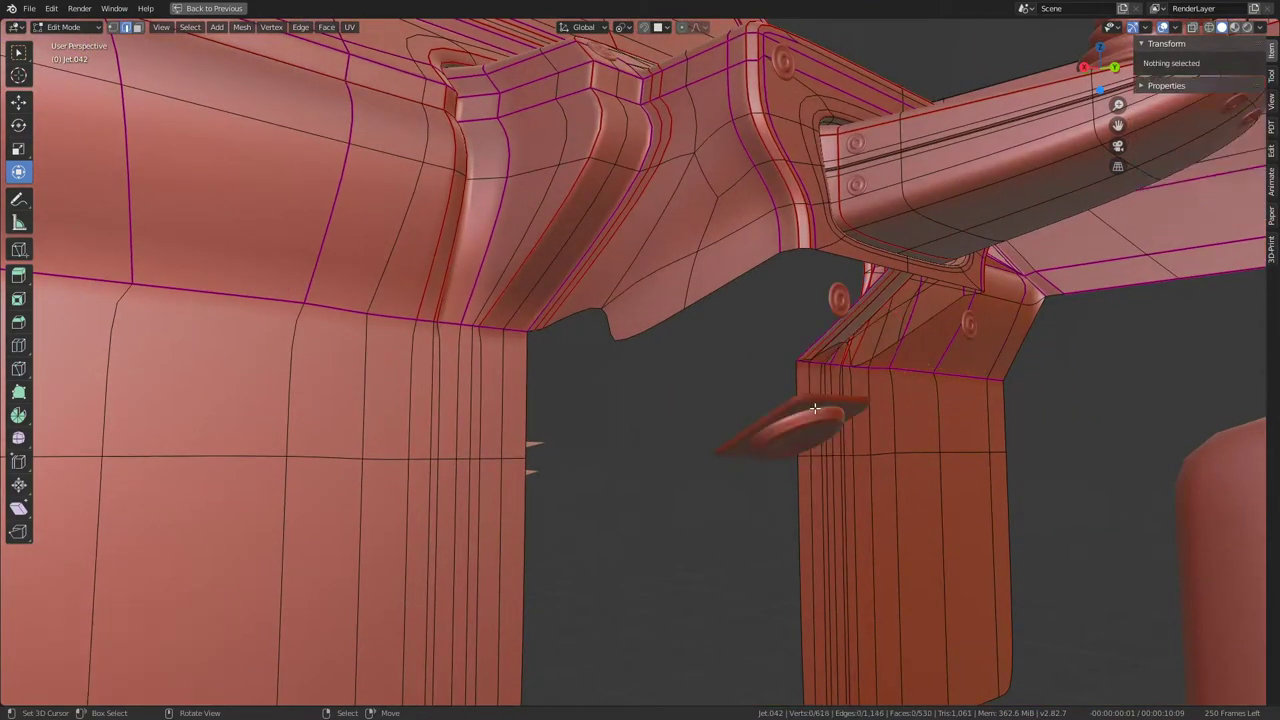
Step: In Object Mode, select Circle.006, enable face snapping and drop it onto the joystick console
key("Tab")
left_click(814, 407)
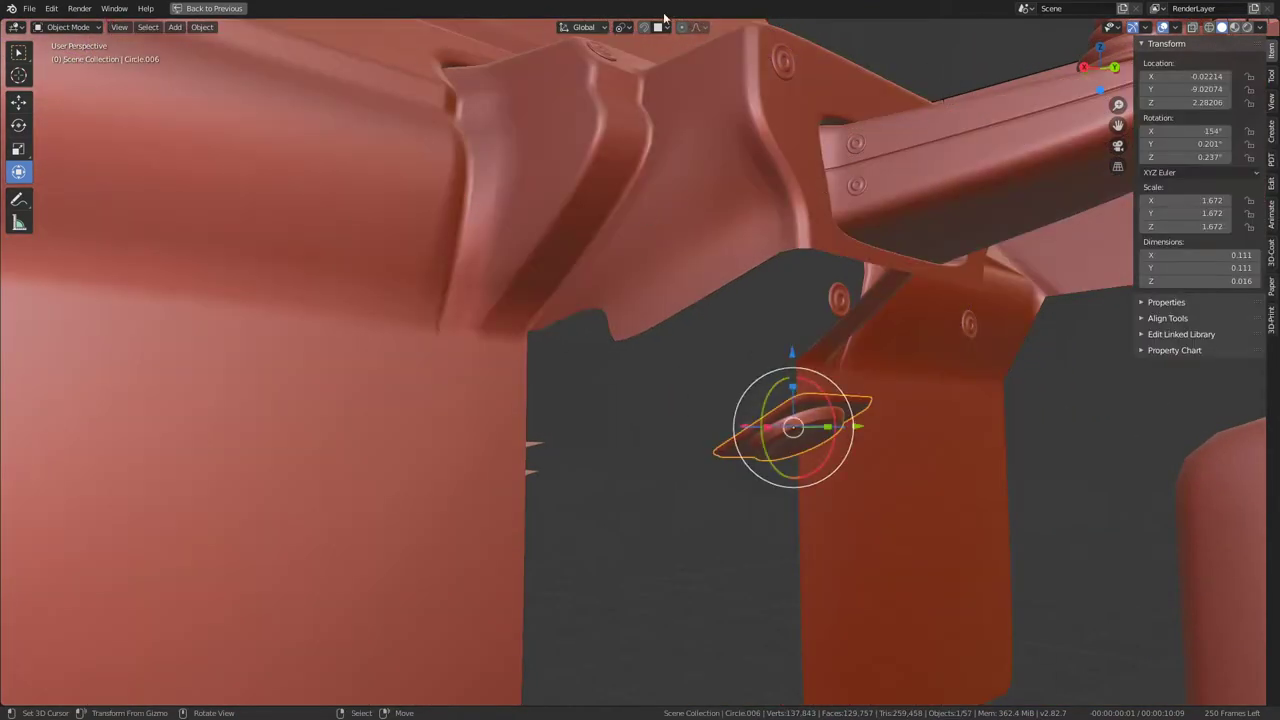
left_click(645, 27)
key("g")
left_click(855, 95)
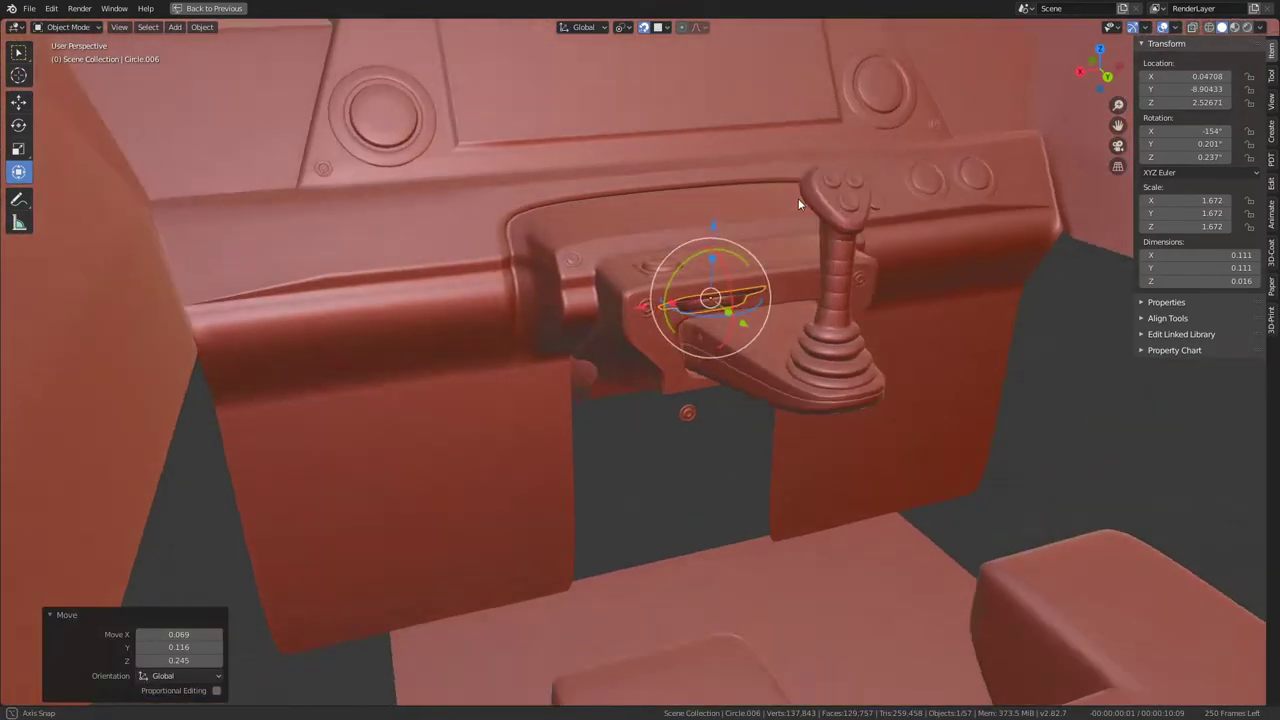
middle_click_drag(798, 198, 953, 142)
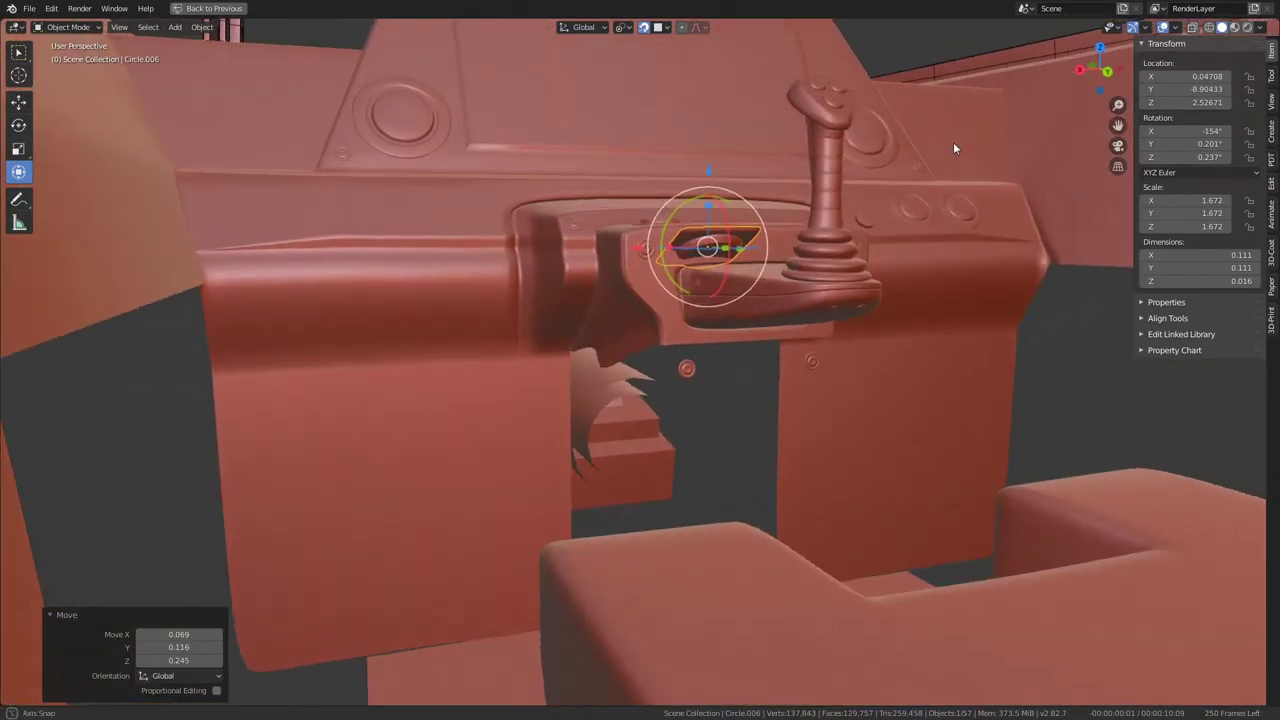
key("g")
left_click(960, 118)
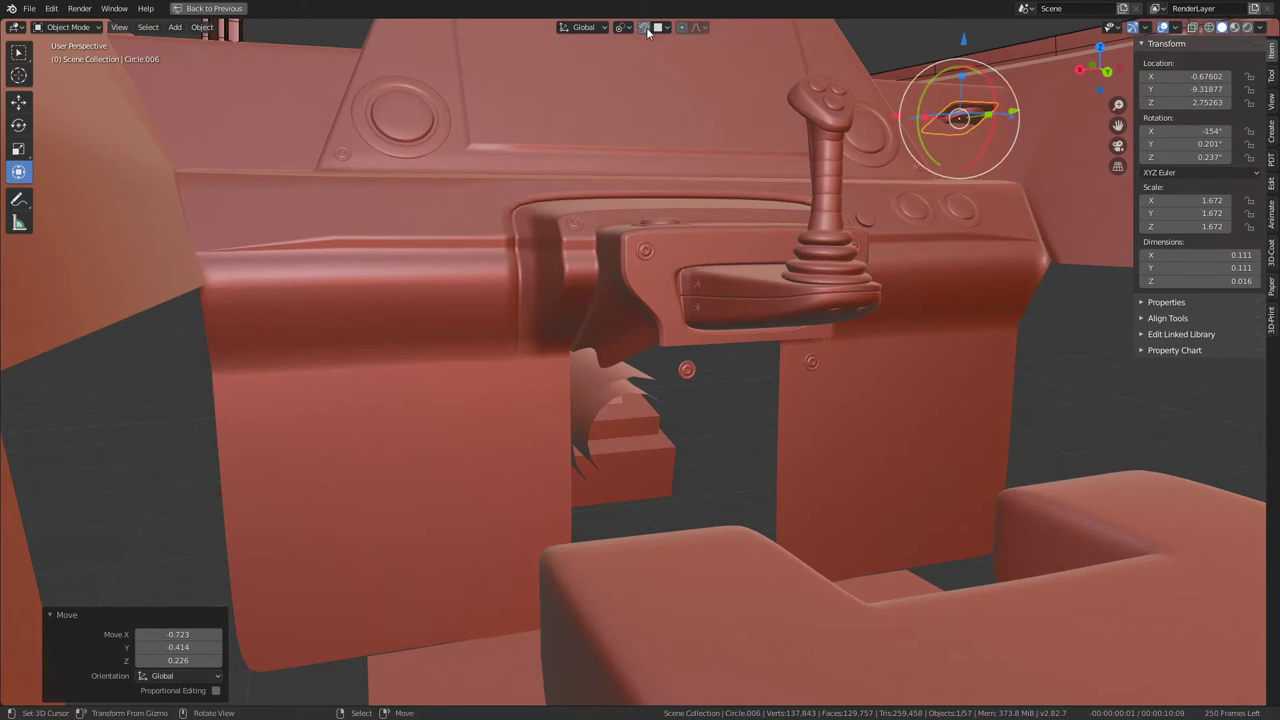
Step: Turn on Align Rotation snapping and re-place the disc tilted against the console face, at -55.3° X
left_click(661, 29)
key("g")
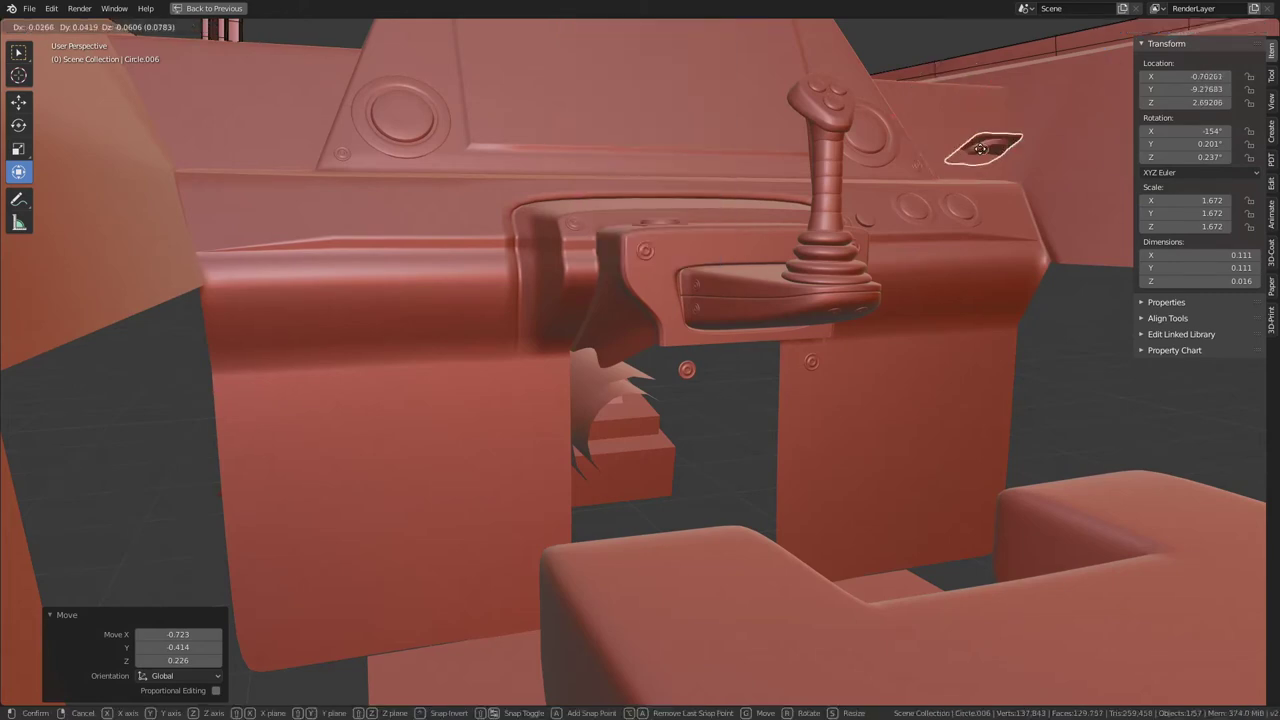
left_click(955, 122)
left_click(667, 29)
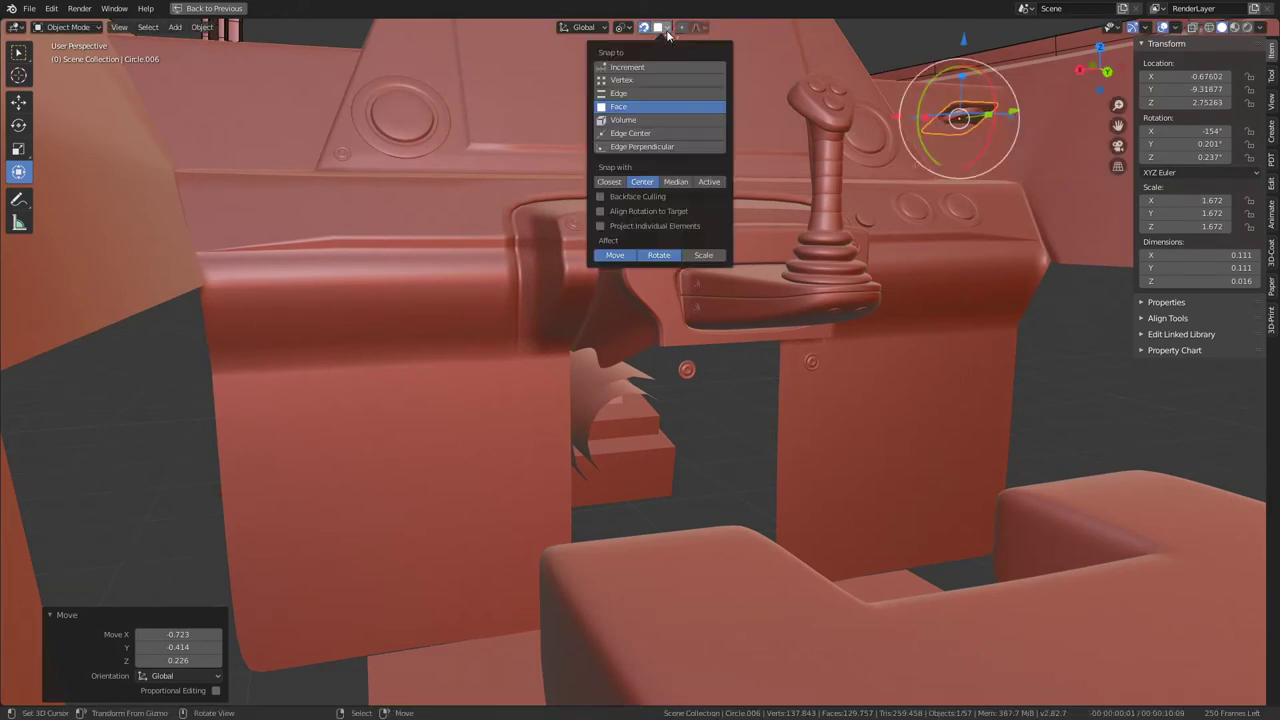
key("g")
left_click(943, 120)
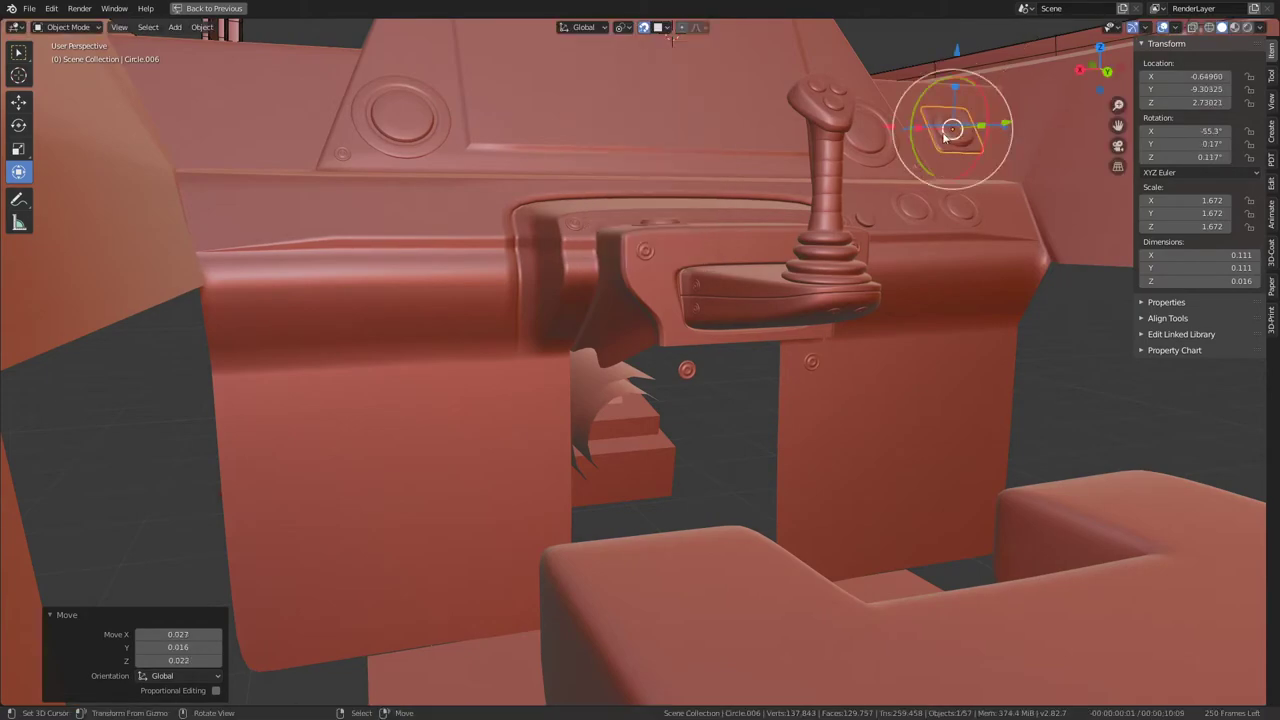
Step: Select the cockpit body Jet.042 and enter Edit Mode on it
mouse_move(943, 120)
middle_mouse_down()
mouse_move(577, 300)
mouse_move(697, 143)
middle_mouse_up()
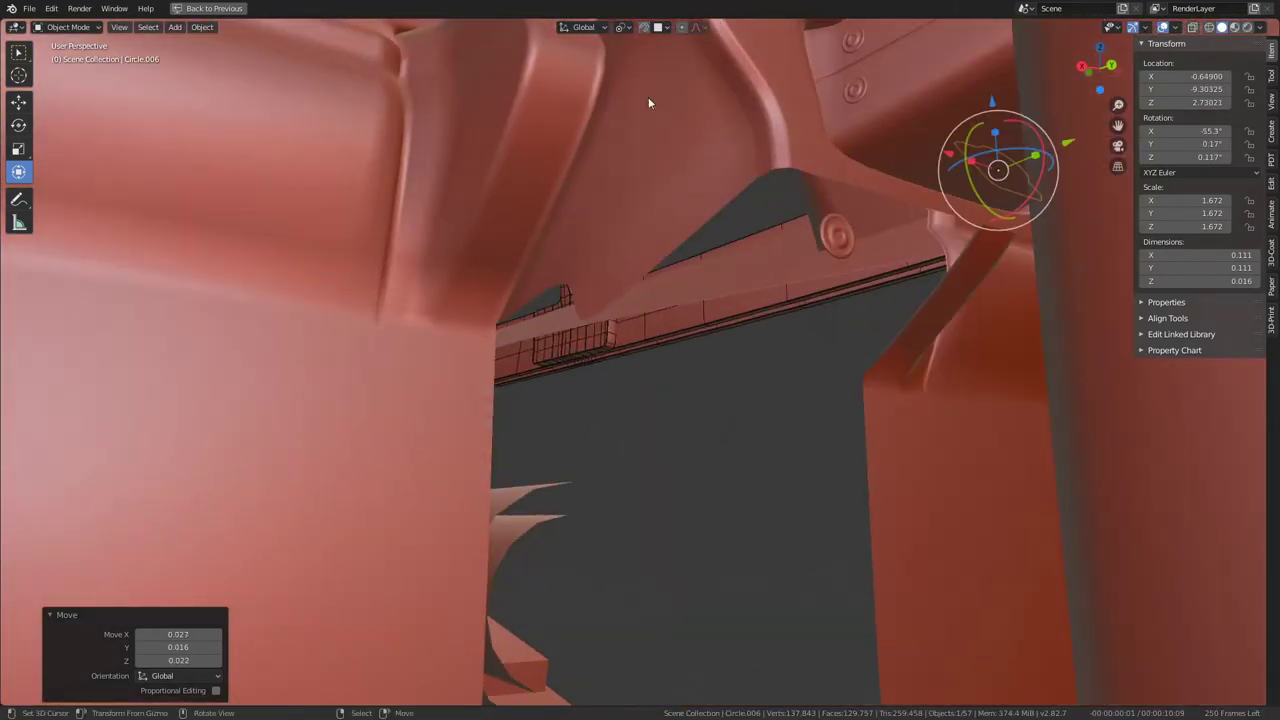
mouse_move(648, 103)
middle_mouse_down()
mouse_move(734, 282)
mouse_move(522, 360)
mouse_move(553, 360)
middle_mouse_up()
left_click(522, 360)
key("Tab")
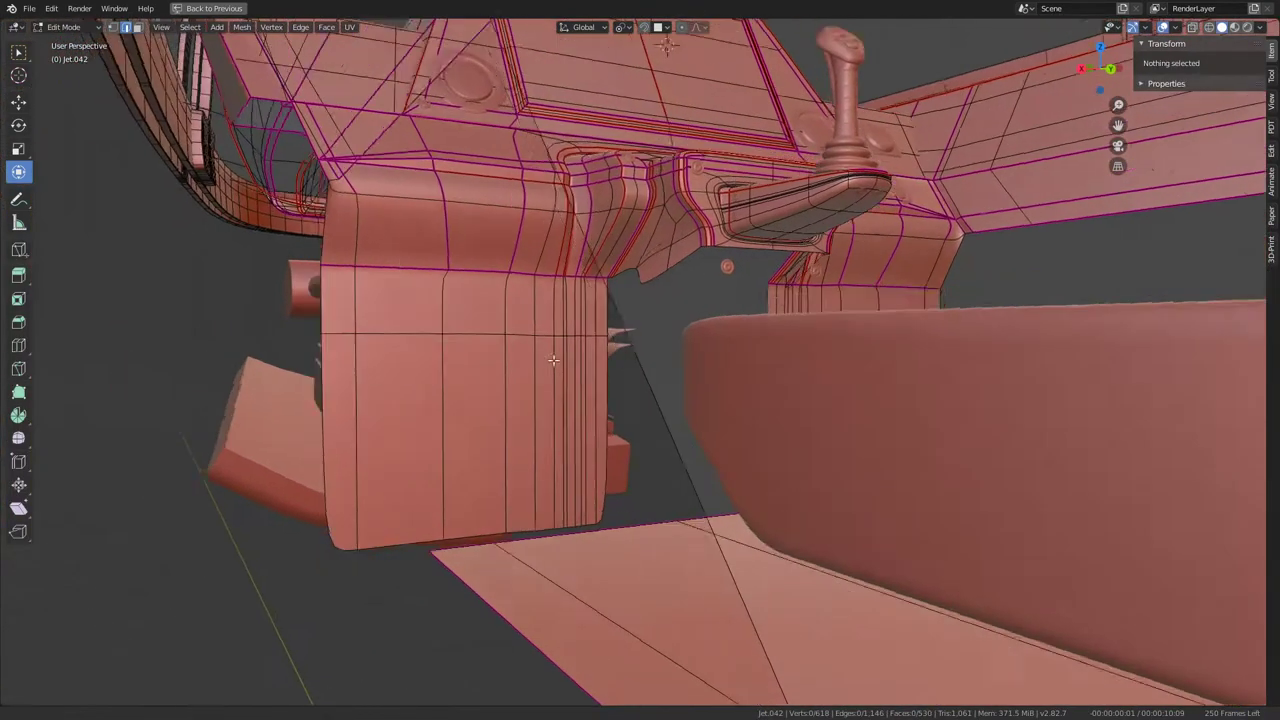
Step: Flatten the creased top pillar loop to a single height with S Z 0
scroll(553, 360, "up", 3)
left_click(511, 262, "alt")
key("s")
key("z")
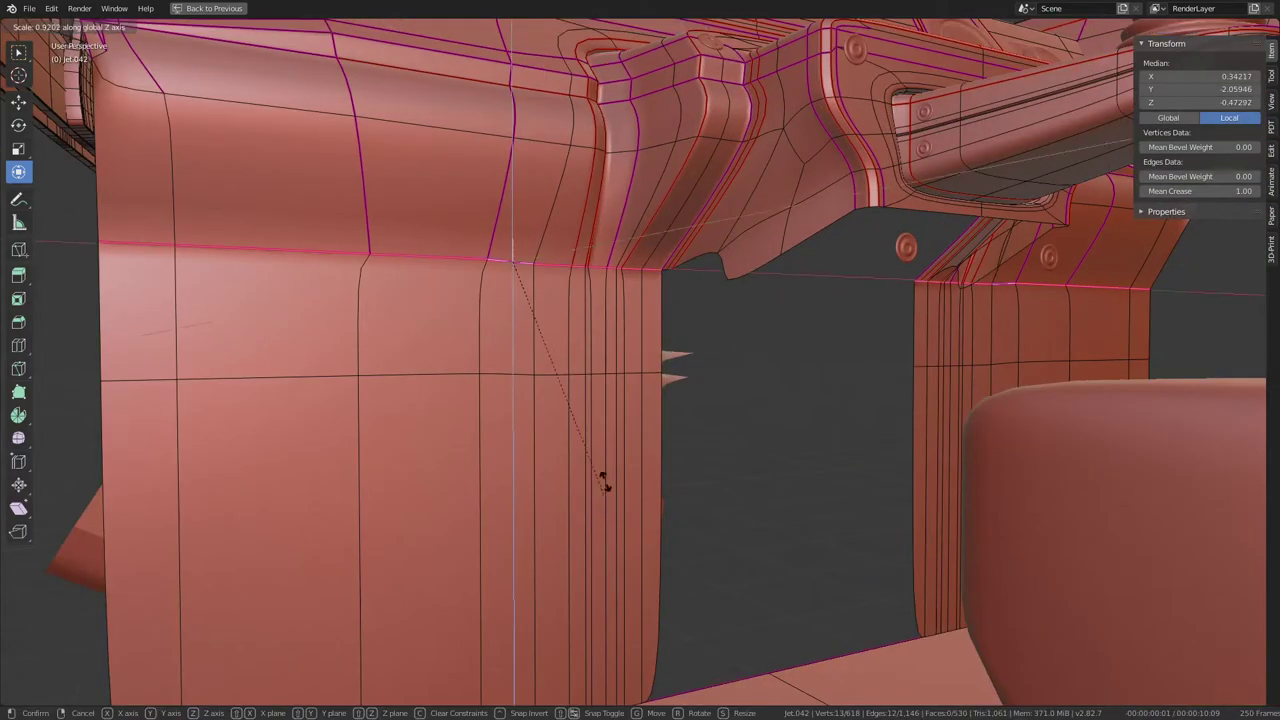
key("Return")
mouse_move(607, 468)
middle_mouse_down()
mouse_move(802, 296)
mouse_move(745, 280)
mouse_move(613, 488)
mouse_move(552, 380)
mouse_move(568, 287)
mouse_move(556, 250)
mouse_move(580, 285)
middle_mouse_up()
Step: Select a vertical edge loop on the pillar's inner side and extrude it
left_click(568, 287, "alt")
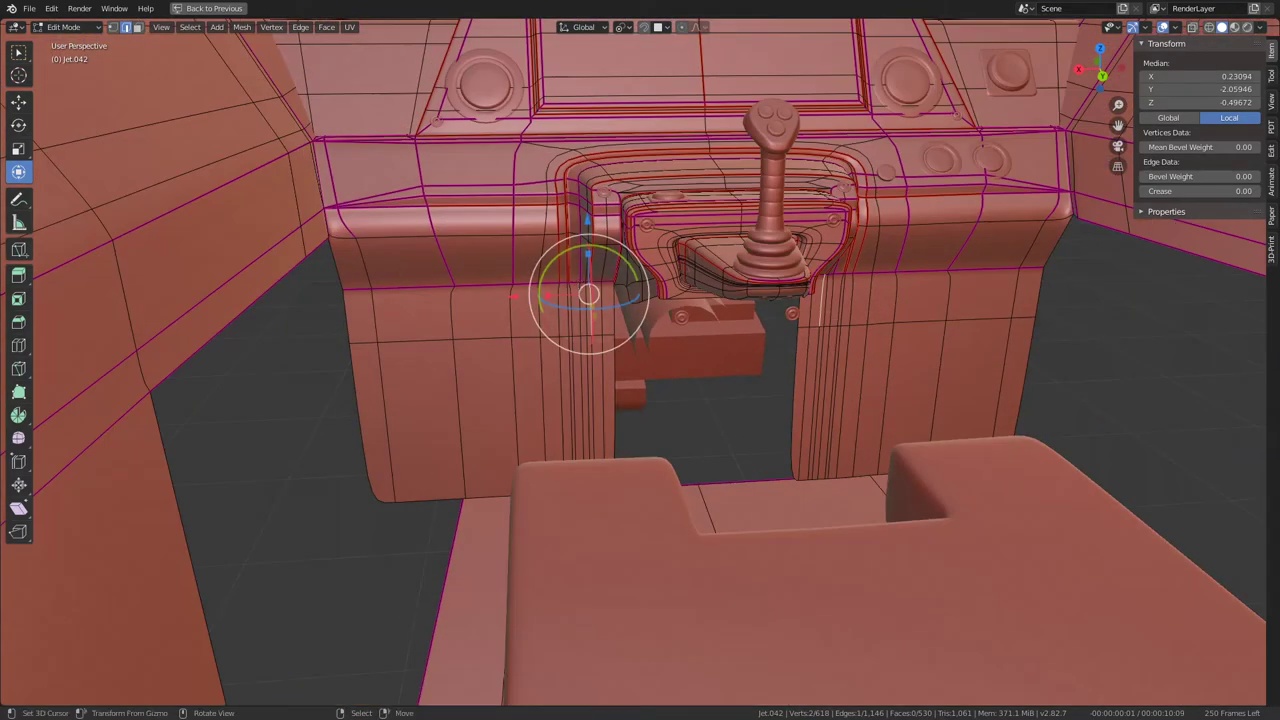
mouse_move(588, 293)
middle_mouse_down()
mouse_move(797, 404)
mouse_move(749, 343)
mouse_move(823, 429)
mouse_move(640, 390)
mouse_move(648, 403)
mouse_move(586, 394)
mouse_move(777, 389)
mouse_move(663, 426)
mouse_move(646, 490)
middle_mouse_up()
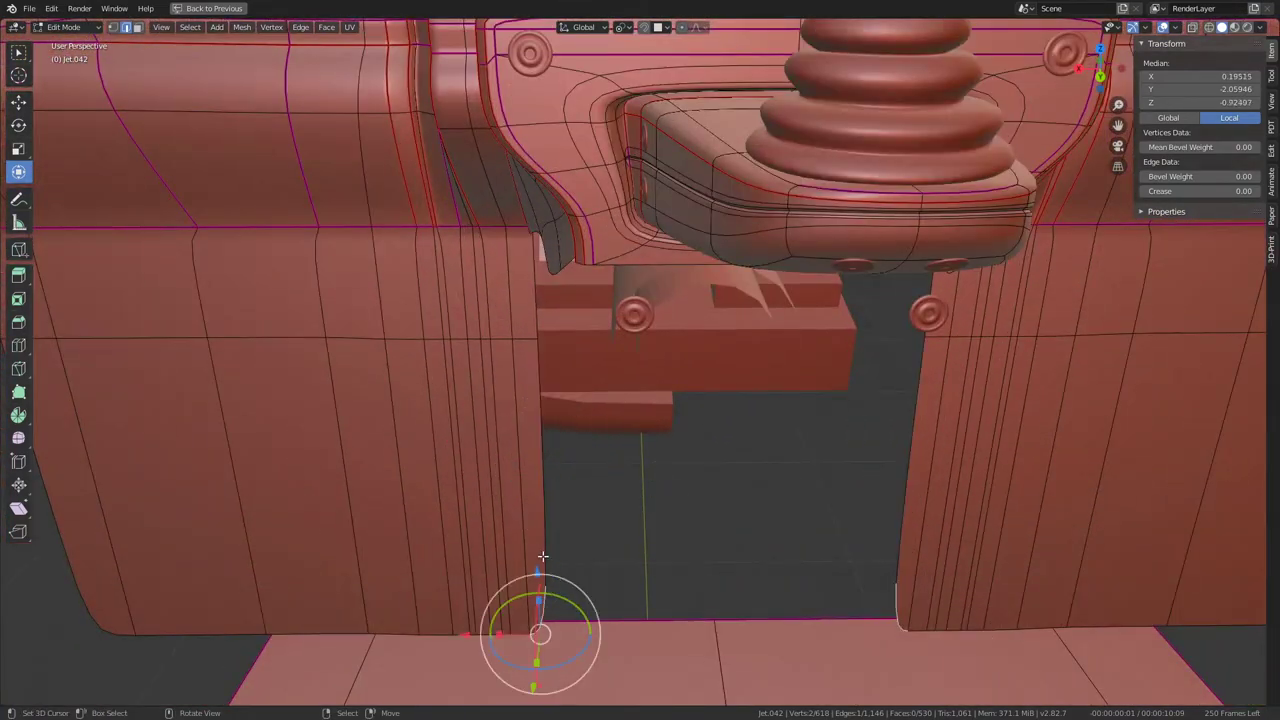
key("e")
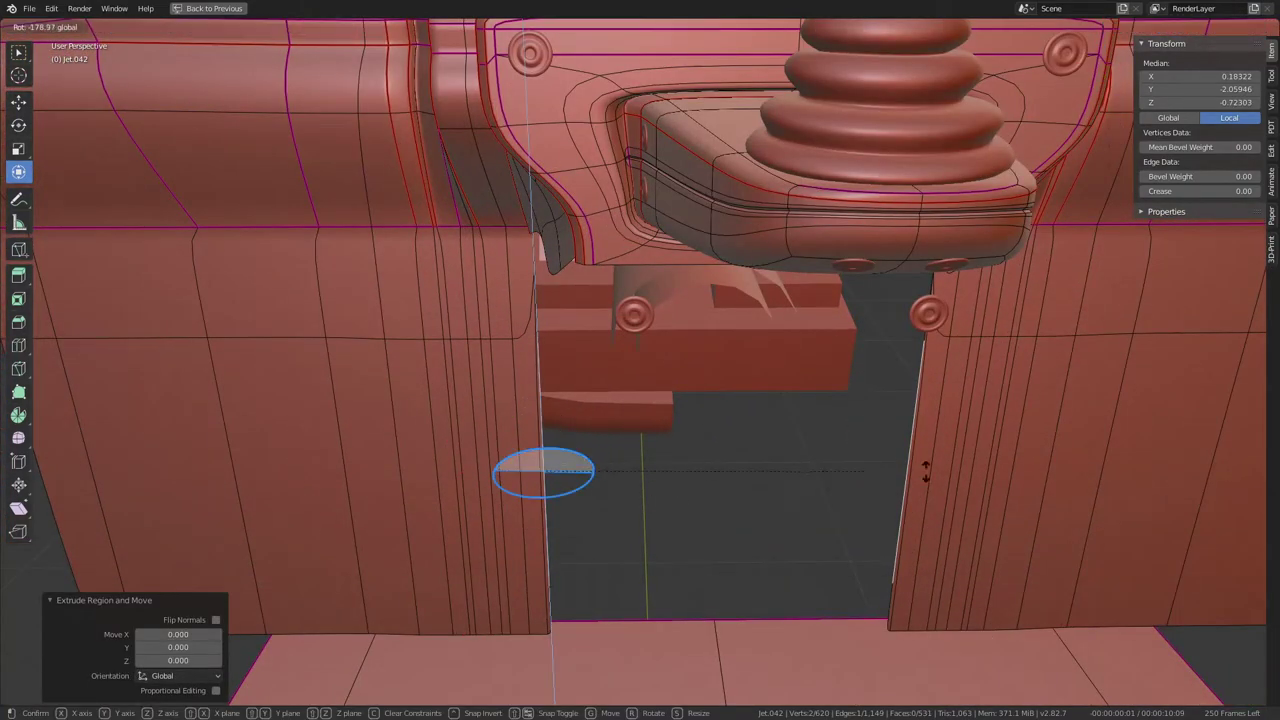
Step: Finish the pillar extrusion along X so the strip bridges the gap
key("g")
key("x")
left_click(560, 470)
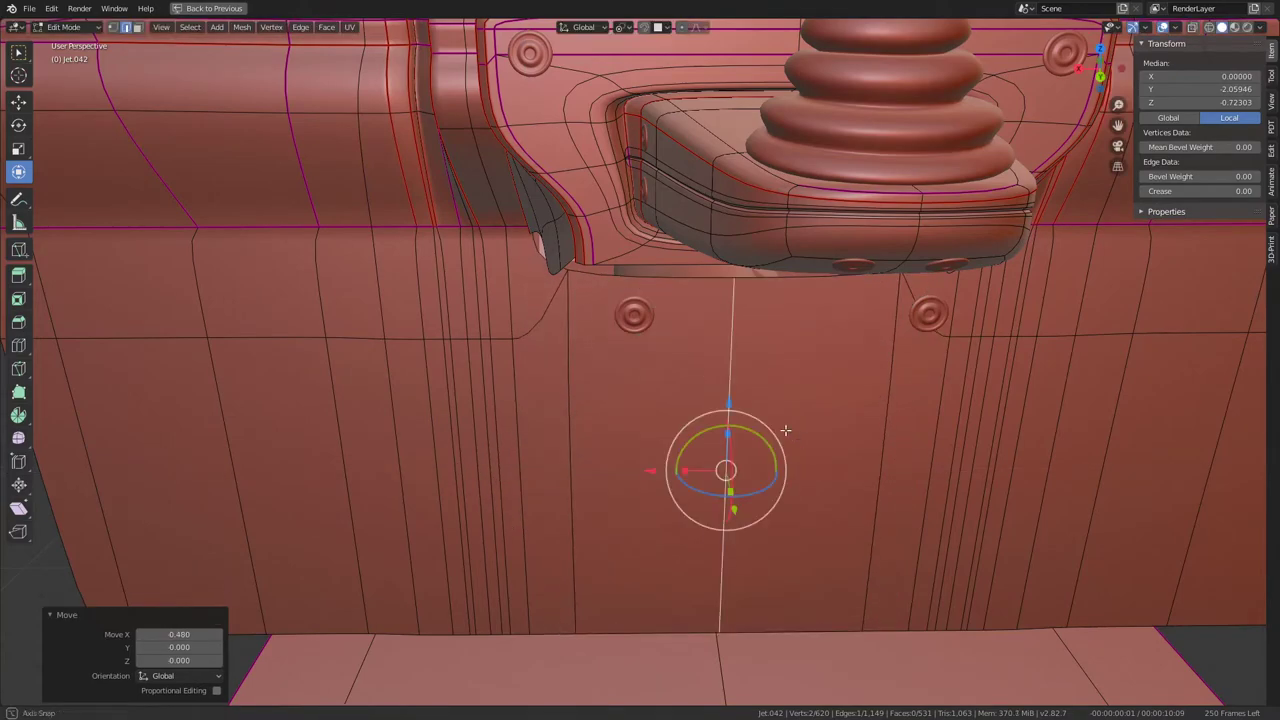
mouse_move(560, 470)
middle_mouse_down()
mouse_move(699, 389)
mouse_move(551, 374)
mouse_move(737, 349)
mouse_move(629, 222)
middle_mouse_up()
Step: Move the opposite edge along X to the centre line and fill a face between the two edges
left_click(627, 220)
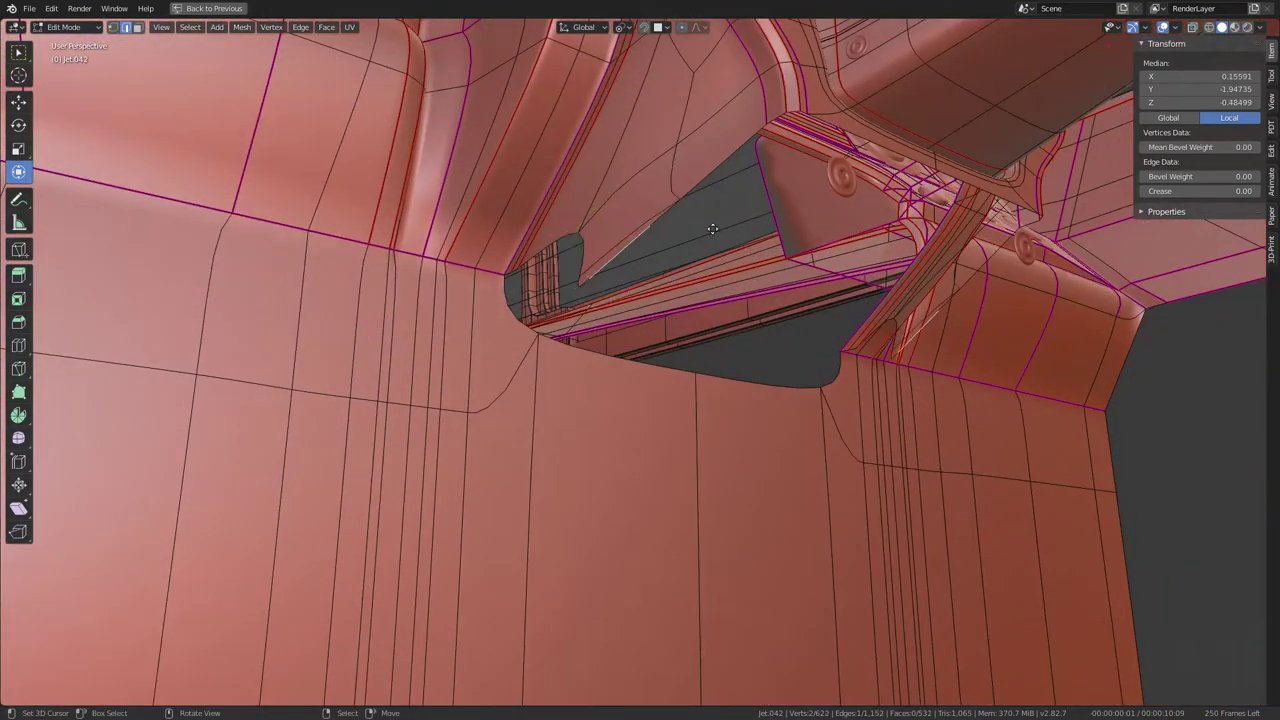
key("g")
key("x")
left_click(611, 372)
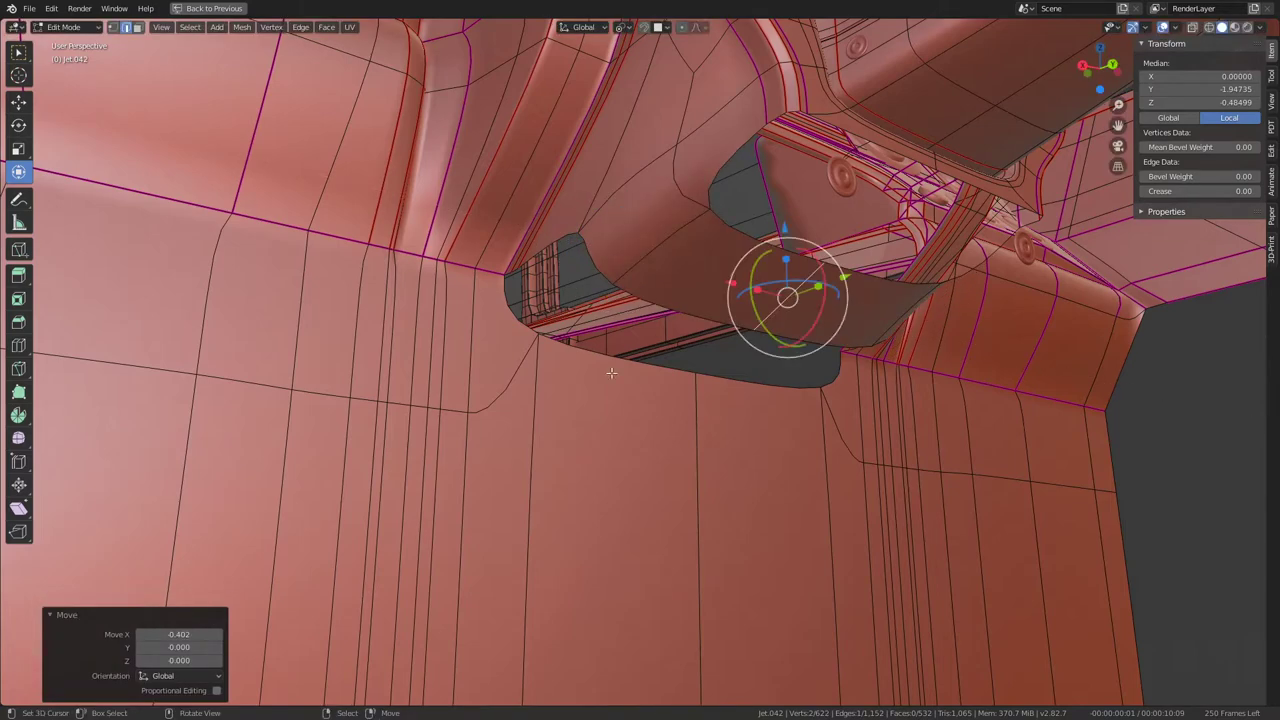
left_click(589, 296, "shift")
key("f")
Step: Subdivide the new face and its top edges
middle_click_drag(560, 268, 760, 290)
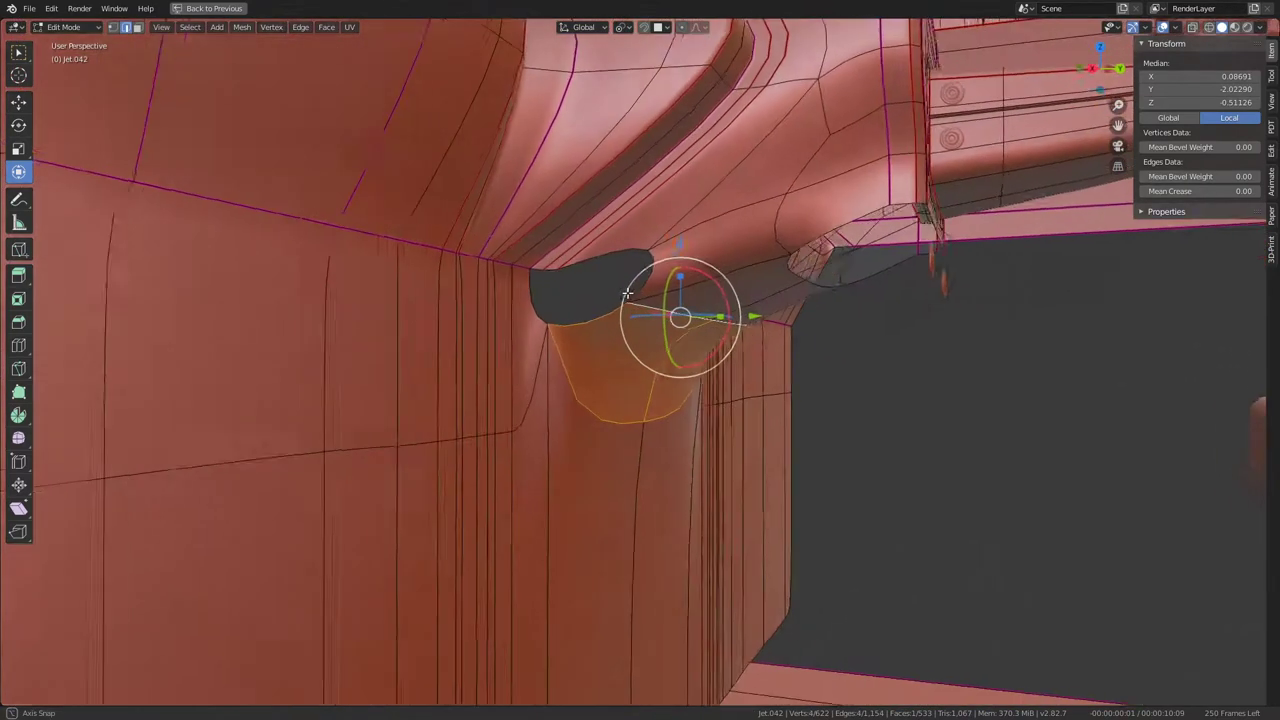
key("q")
left_click(802, 288)
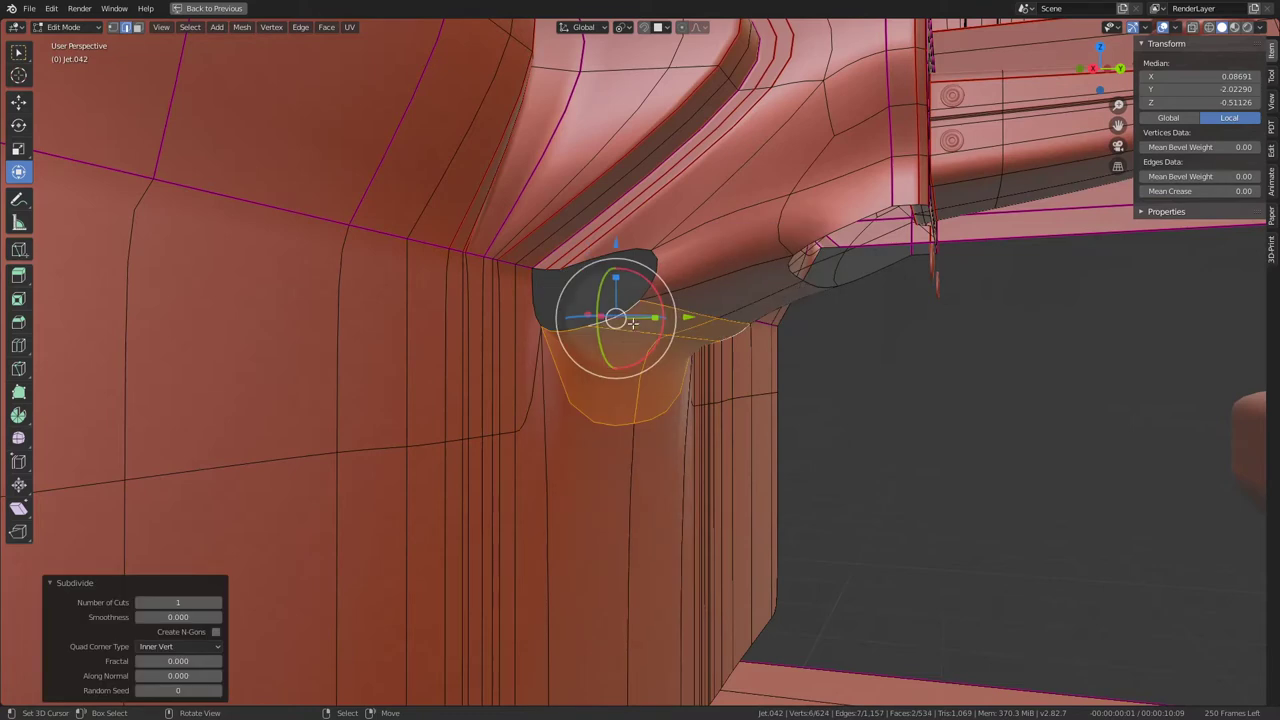
left_click(631, 244)
middle_click_drag(604, 332, 562, 321)
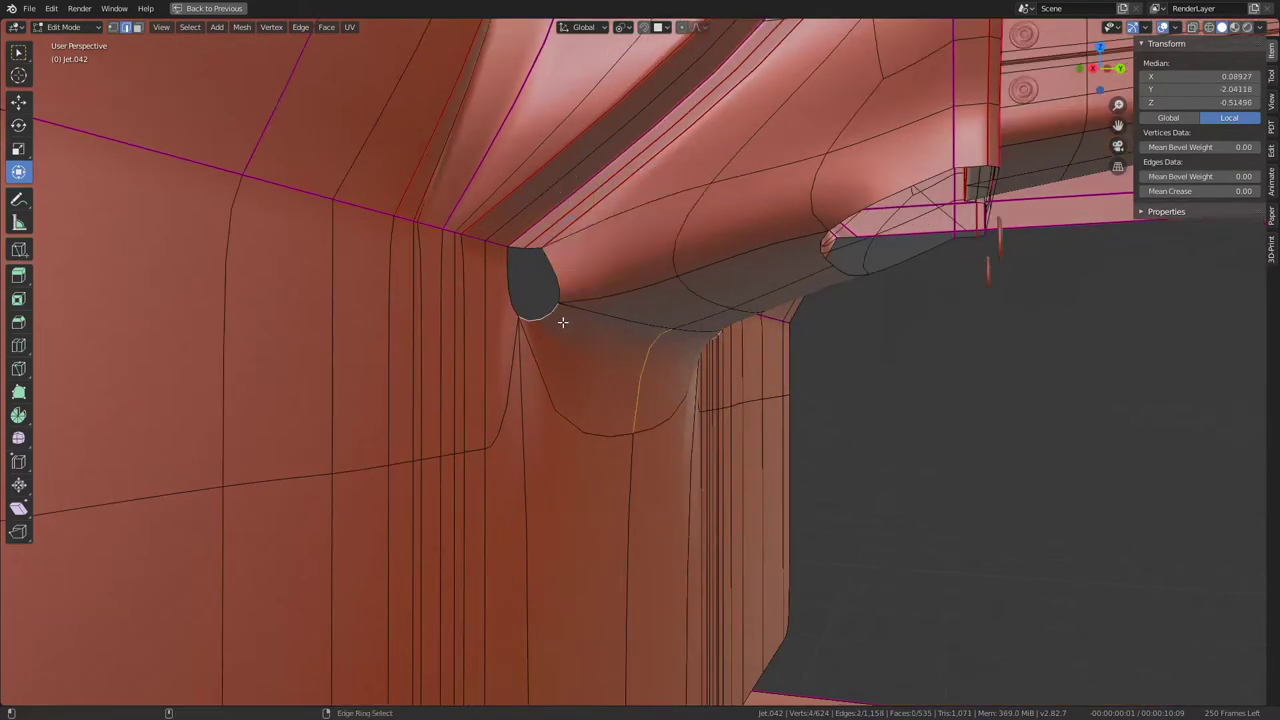
left_click(707, 318)
Step: Select the edges around the opening between side wall and overhead housing and fill it with a face
left_click(560, 289)
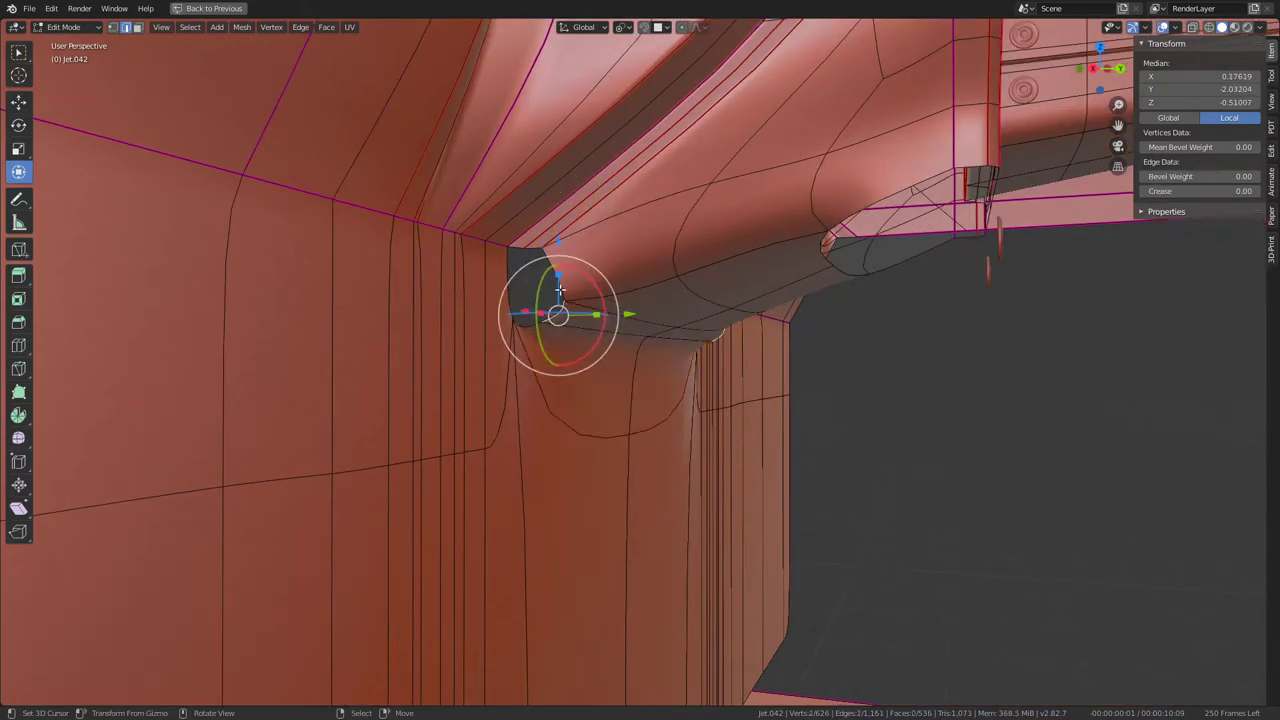
left_click(534, 247)
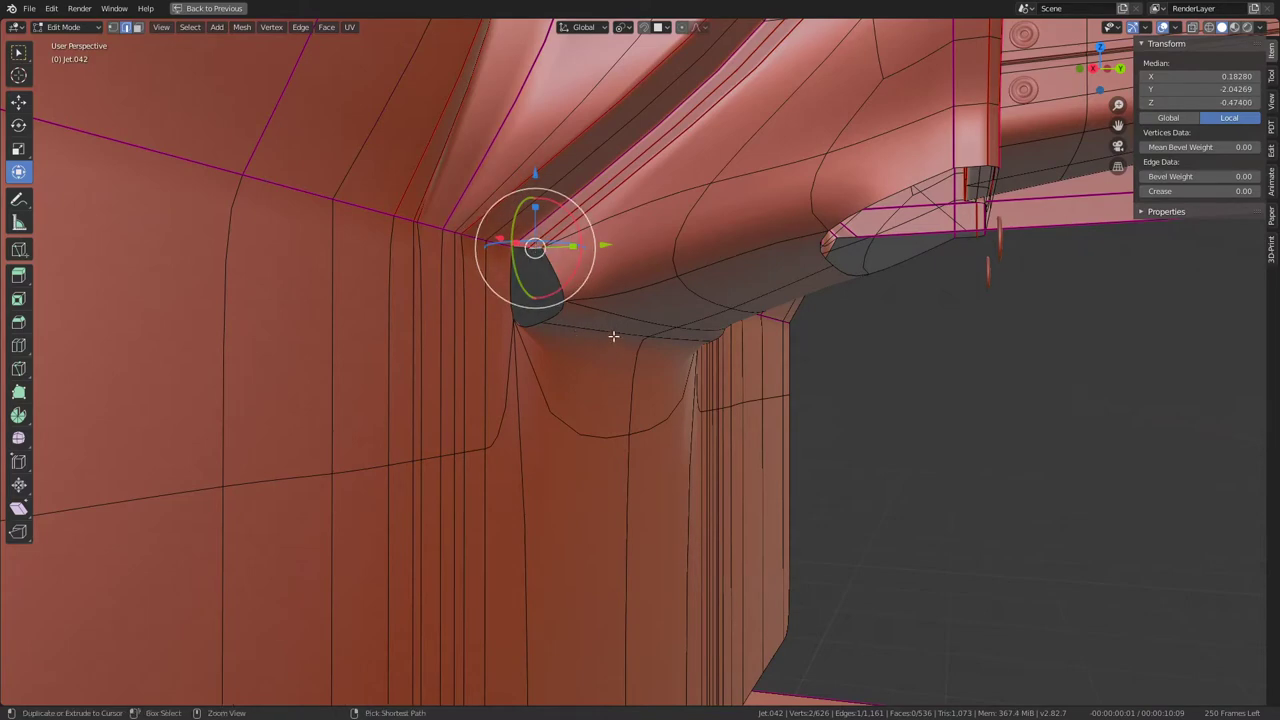
mouse_move(667, 260)
middle_mouse_down()
mouse_move(608, 231)
mouse_move(722, 373)
middle_mouse_up()
left_click(718, 356, "ctrl")
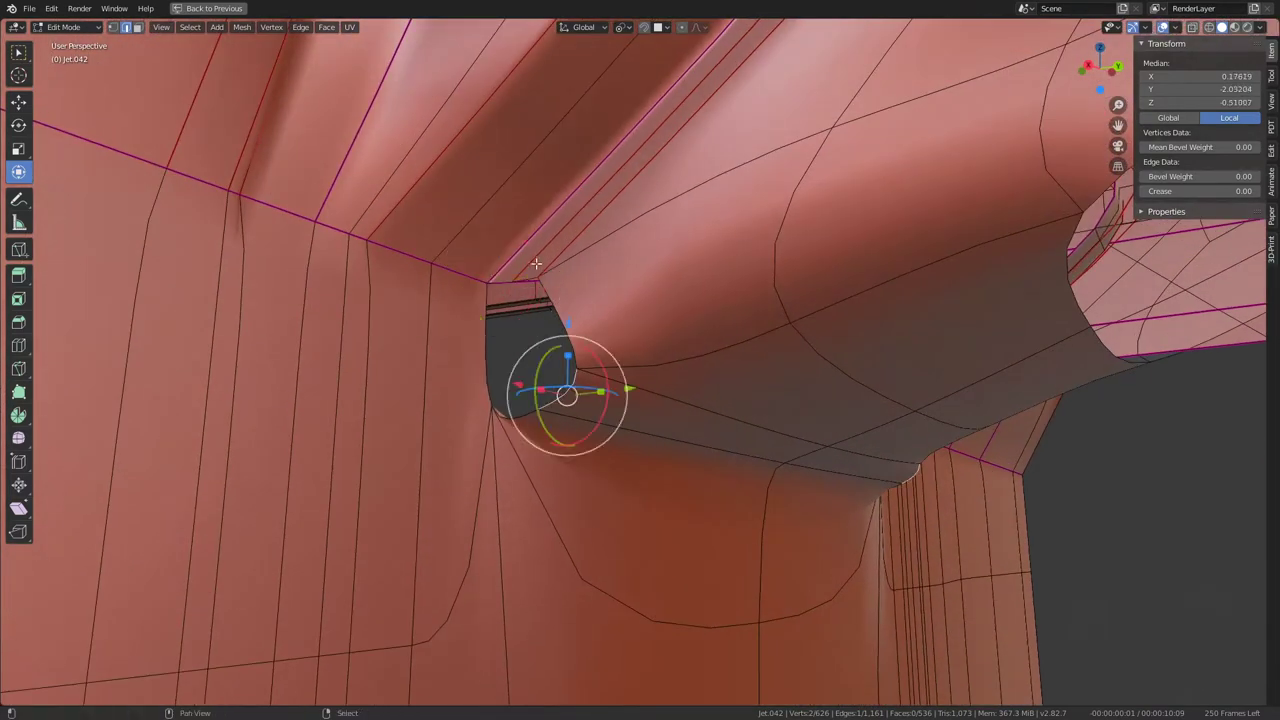
key("ctrl+z")
middle_click_drag(524, 280, 620, 378)
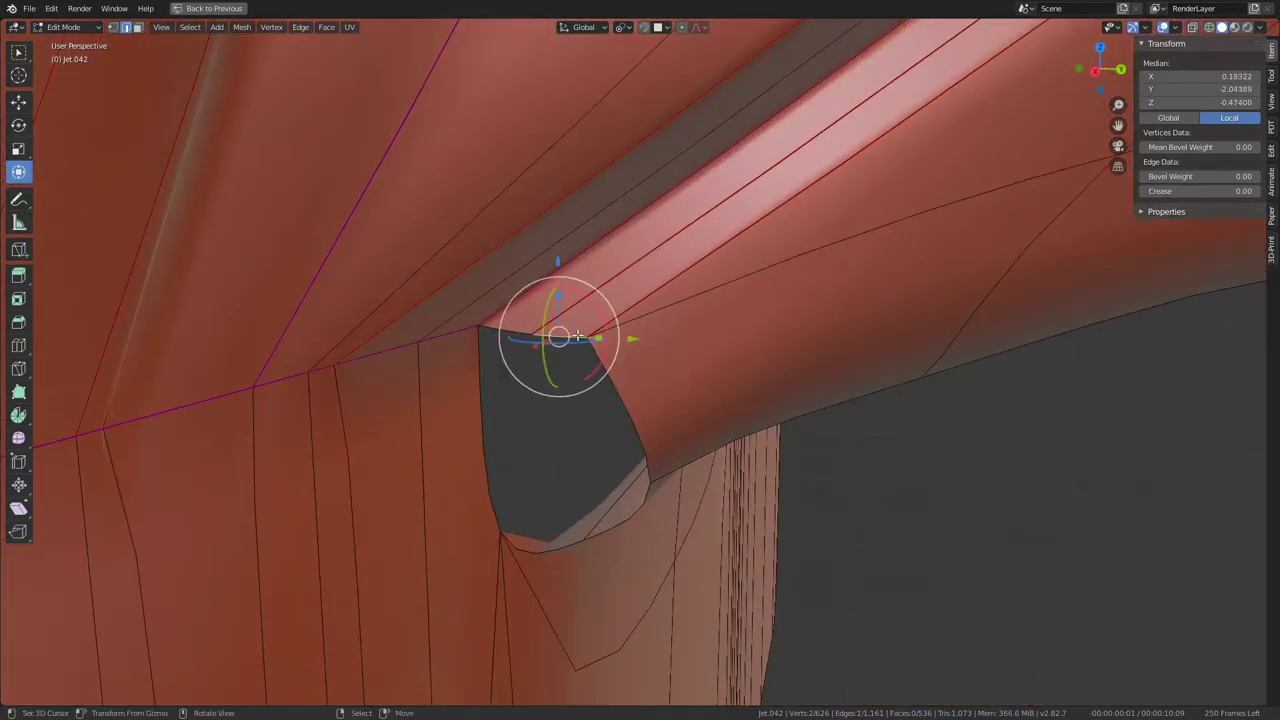
key("f")
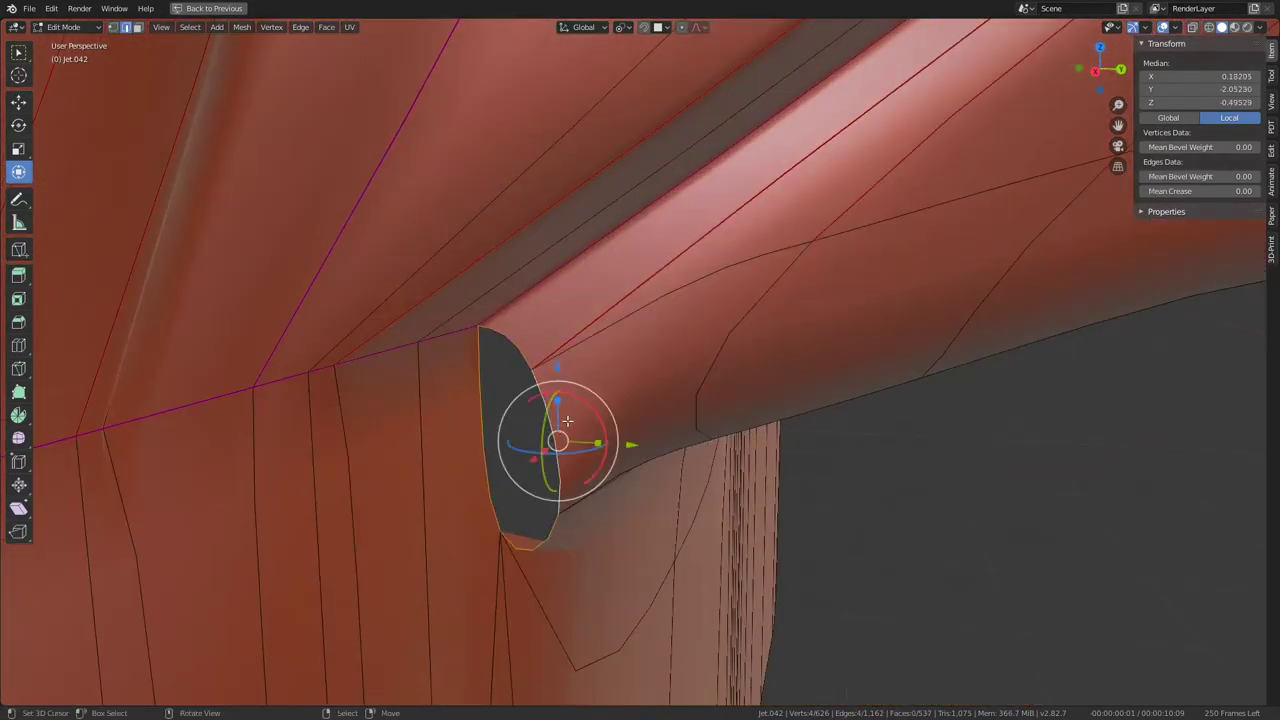
Step: Check the smoothed result in Object Mode, then return to Edit Mode
scroll(554, 423, "down", 5)
key("Tab")
scroll(560, 352, "down", 3)
mouse_move(572, 358)
middle_mouse_down()
mouse_move(480, 370)
mouse_move(433, 353)
mouse_move(555, 345)
mouse_move(636, 440)
mouse_move(630, 425)
middle_mouse_up()
key("Tab")
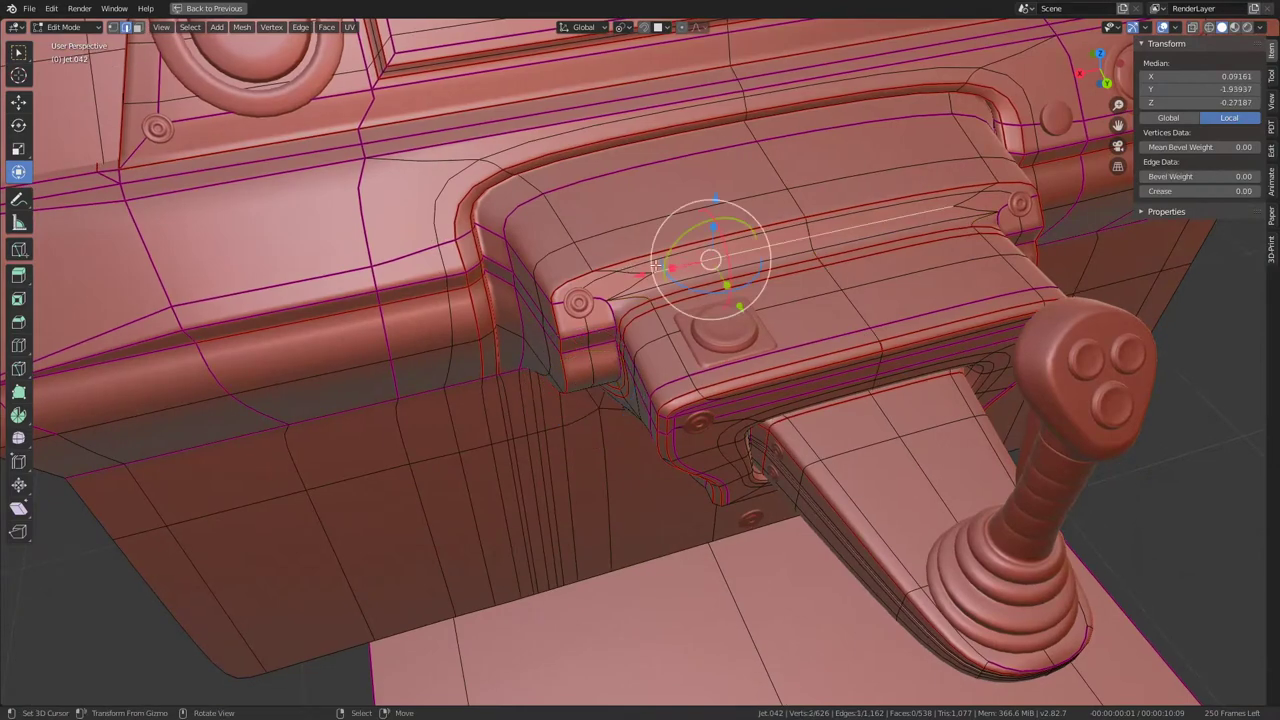
Step: Adjust the ledge vertices and edge-slide the dashboard's lower ledge edge to factor 0.520
left_click_drag(638, 276, 608, 290)
mouse_move(608, 290)
middle_mouse_down()
mouse_move(543, 429)
mouse_move(710, 414)
middle_mouse_up()
mouse_move(524, 287)
middle_mouse_down()
mouse_move(529, 257)
mouse_move(543, 400)
middle_mouse_up()
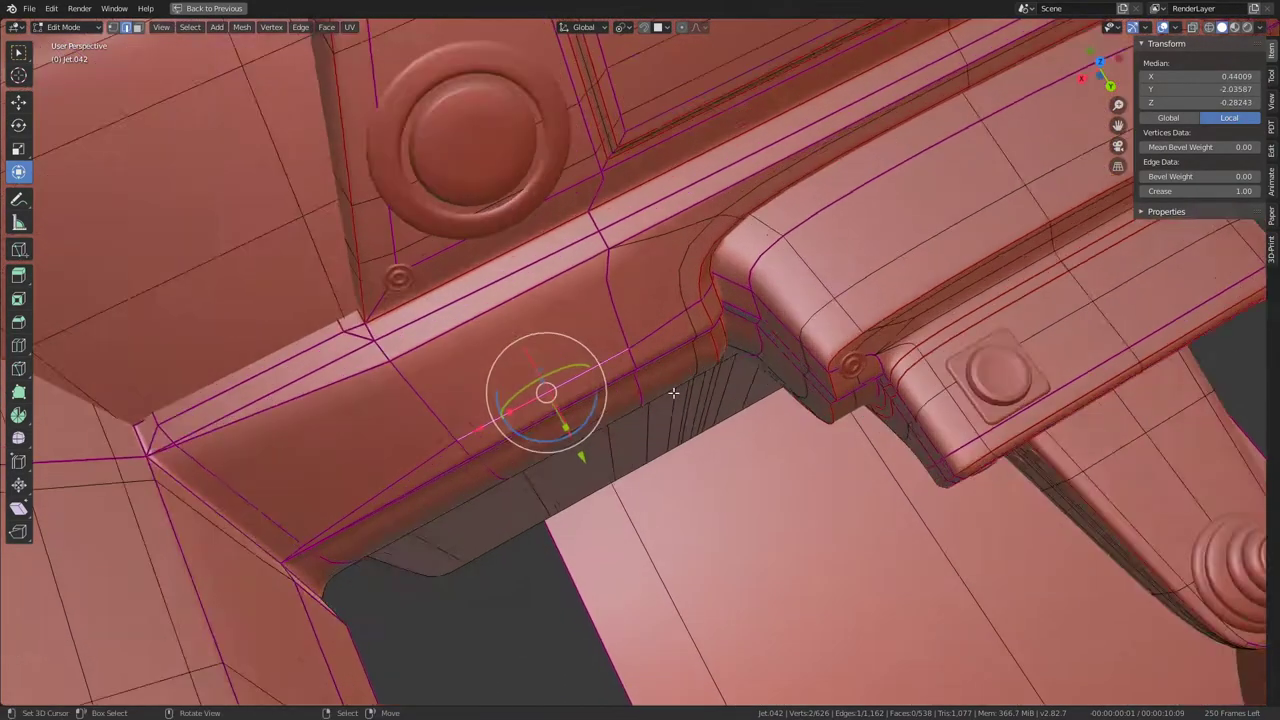
left_click_drag(543, 392, 545, 390)
left_click(676, 462)
mouse_move(676, 462)
middle_mouse_down()
mouse_move(663, 406)
mouse_move(634, 366)
mouse_move(660, 320)
middle_mouse_up()
scroll(650, 280, "up", 3)
key("Tab")
scroll(645, 245, "down", 3)
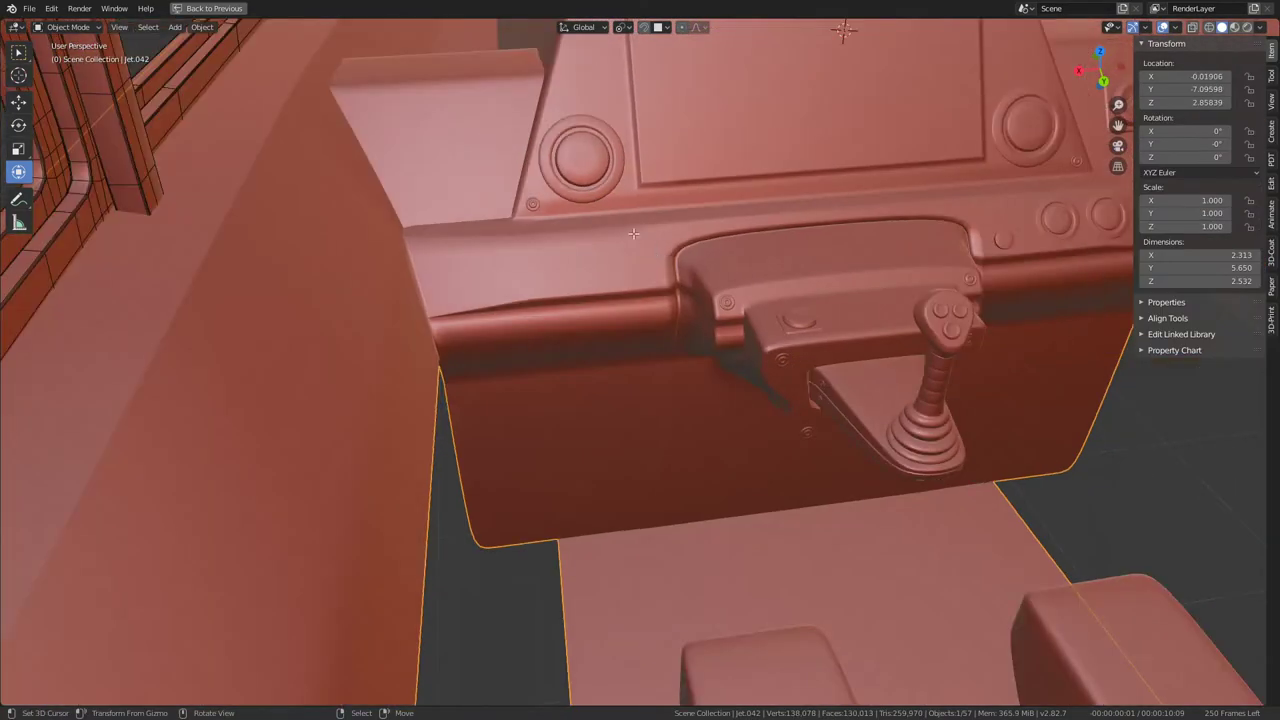
key("Tab")
mouse_move(645, 245)
middle_mouse_down()
mouse_move(600, 386)
mouse_move(720, 414)
mouse_move(765, 387)
mouse_move(663, 423)
mouse_move(609, 380)
mouse_move(550, 360)
mouse_move(629, 380)
mouse_move(645, 252)
mouse_move(580, 280)
middle_mouse_up()
left_click(663, 423)
key("Tab")
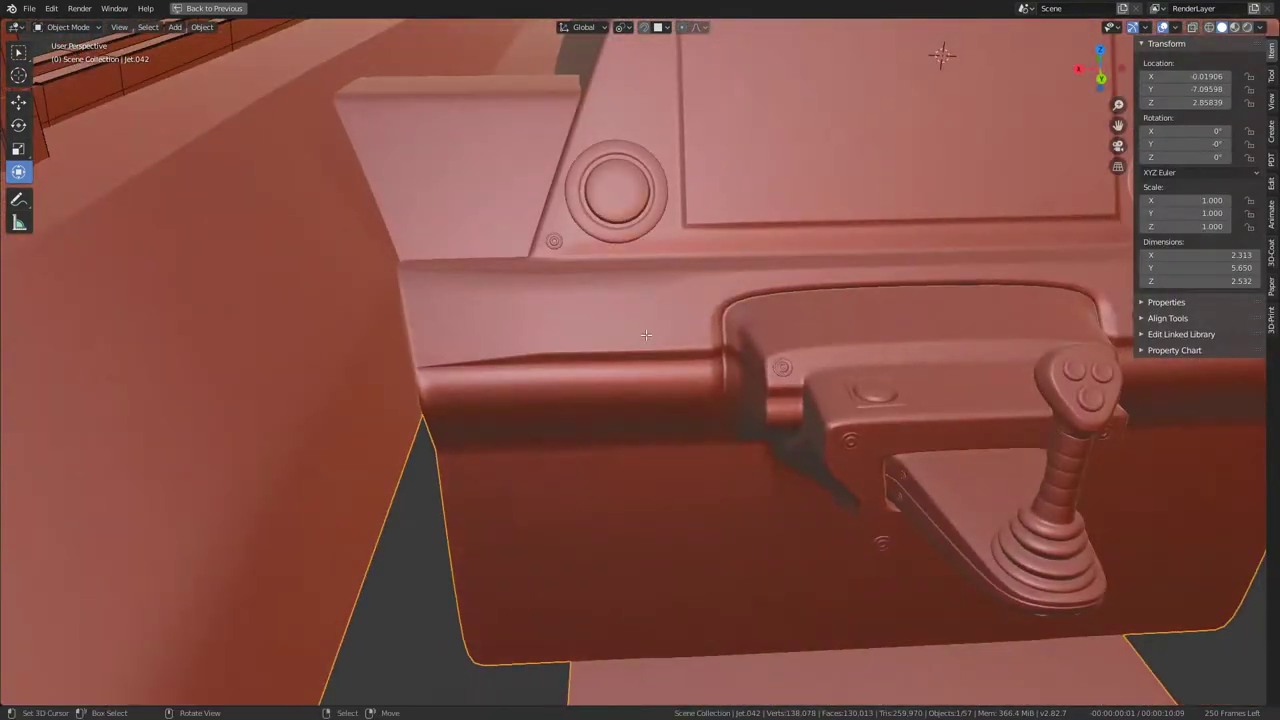
key("Tab")
scroll(515, 292, "up", 2)
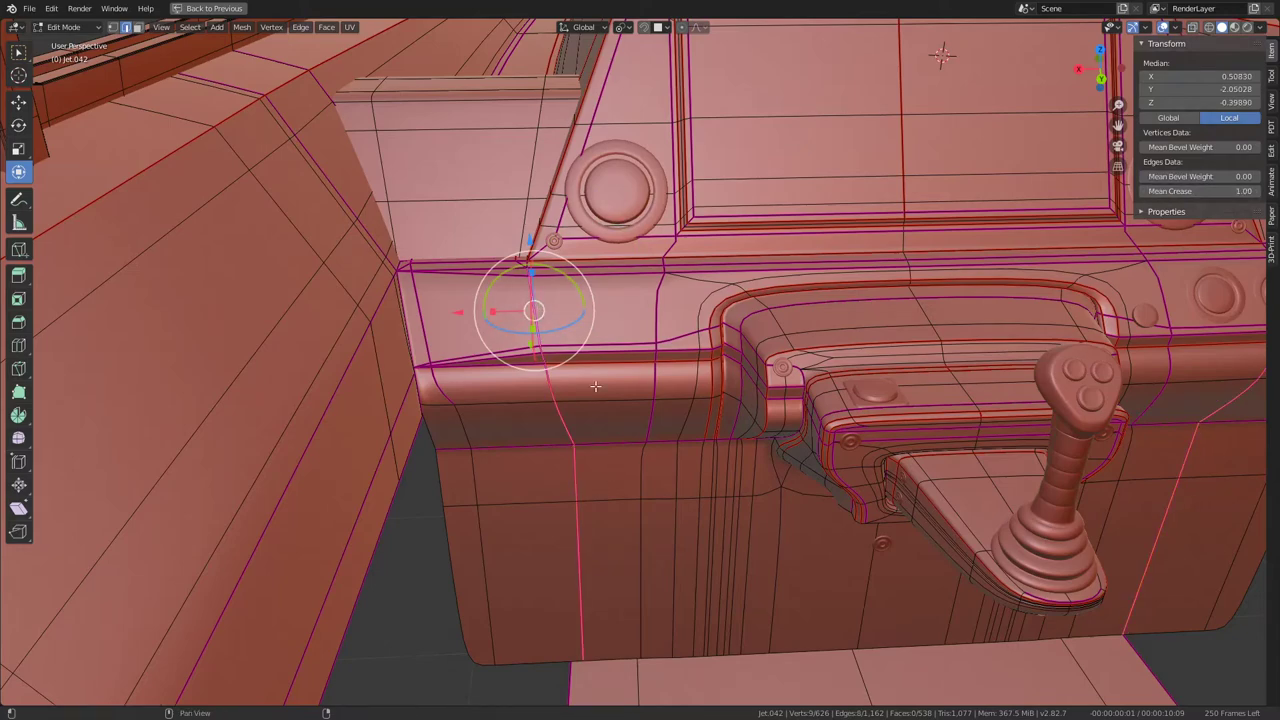
mouse_move(595, 386)
middle_mouse_down()
mouse_move(685, 237)
mouse_move(607, 401)
middle_mouse_up()
left_click(503, 366, "shift")
mouse_move(503, 366)
middle_mouse_down()
mouse_move(467, 410)
mouse_move(500, 330)
mouse_move(504, 382)
mouse_move(570, 340)
middle_mouse_up()
left_click(500, 324)
key("Tab")
scroll(620, 350, "down", 5)
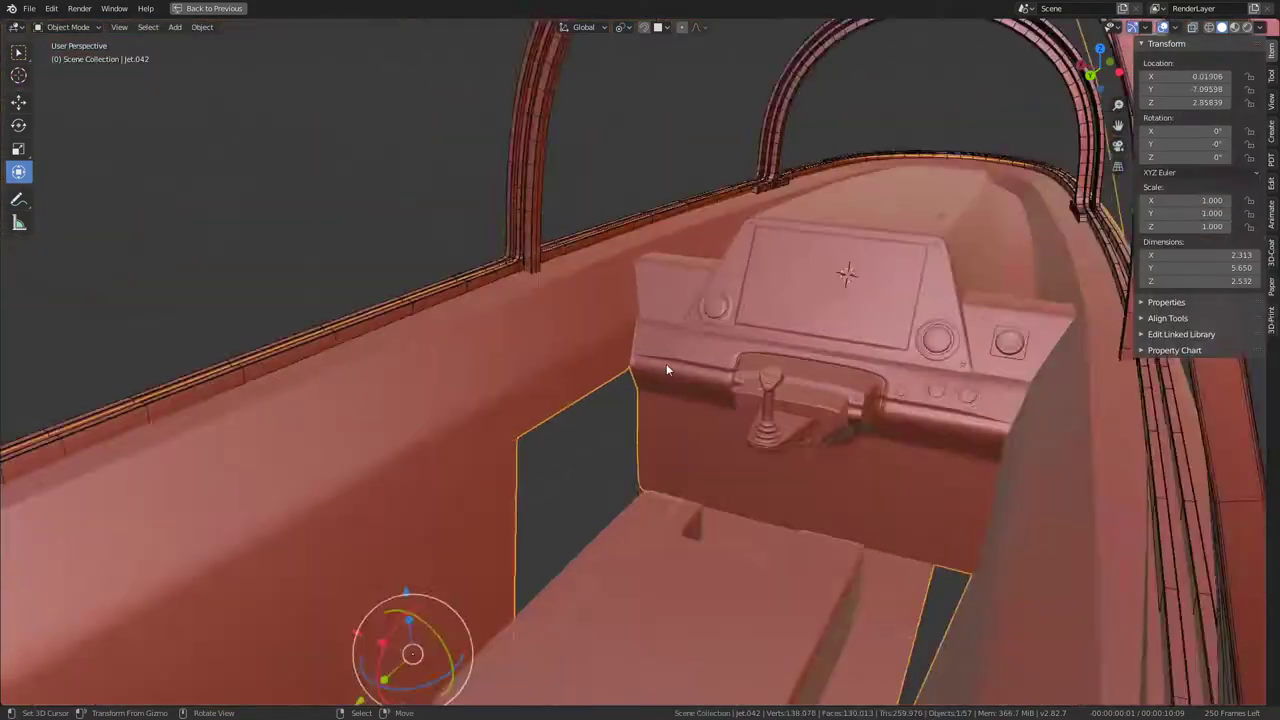
mouse_move(666, 363)
middle_mouse_down()
mouse_move(728, 322)
mouse_move(775, 318)
mouse_move(797, 250)
mouse_move(900, 255)
mouse_move(754, 271)
middle_mouse_up()
scroll(775, 318, "up", 2)
scroll(754, 271, "up", 5)
scroll(724, 245, "up", 3)
Step: Flatten the console's bottom edge loop to zero height with S Z 0
key("Tab")
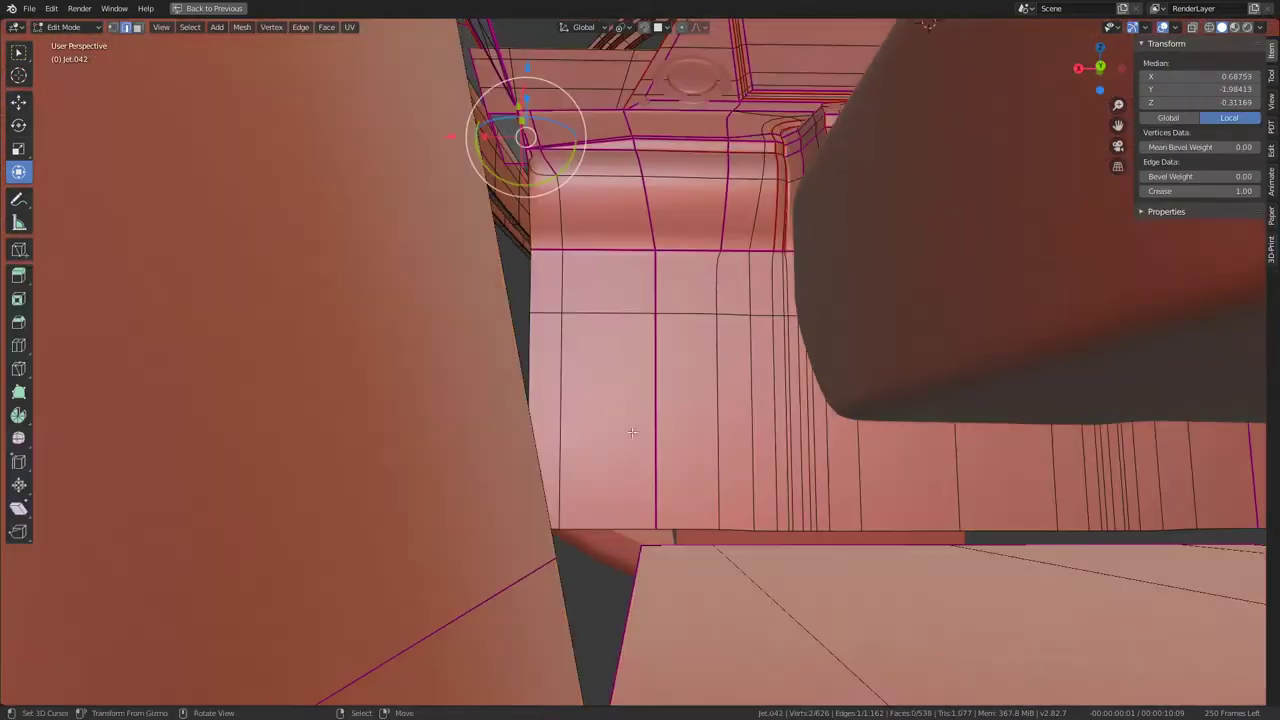
middle_click_drag(632, 432, 737, 520)
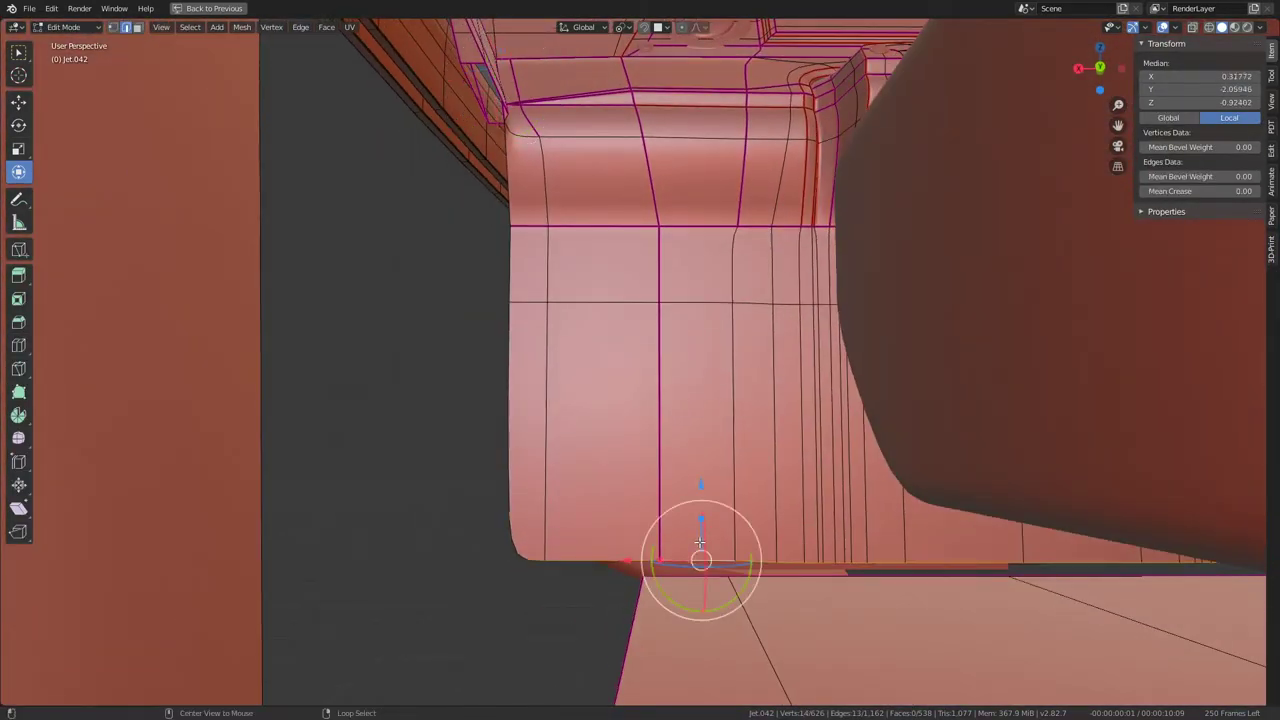
key("s")
key("z")
key("Return")
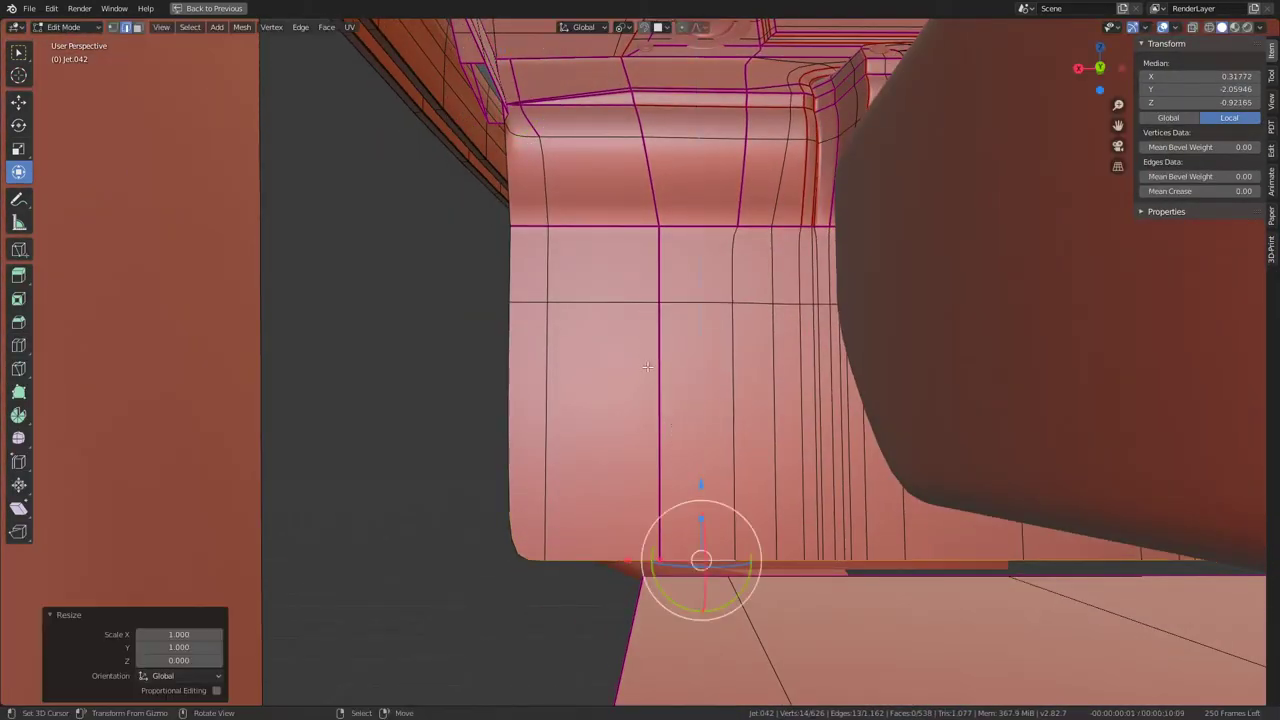
middle_click_drag(700, 557, 743, 571)
middle_click_drag(689, 524, 786, 539)
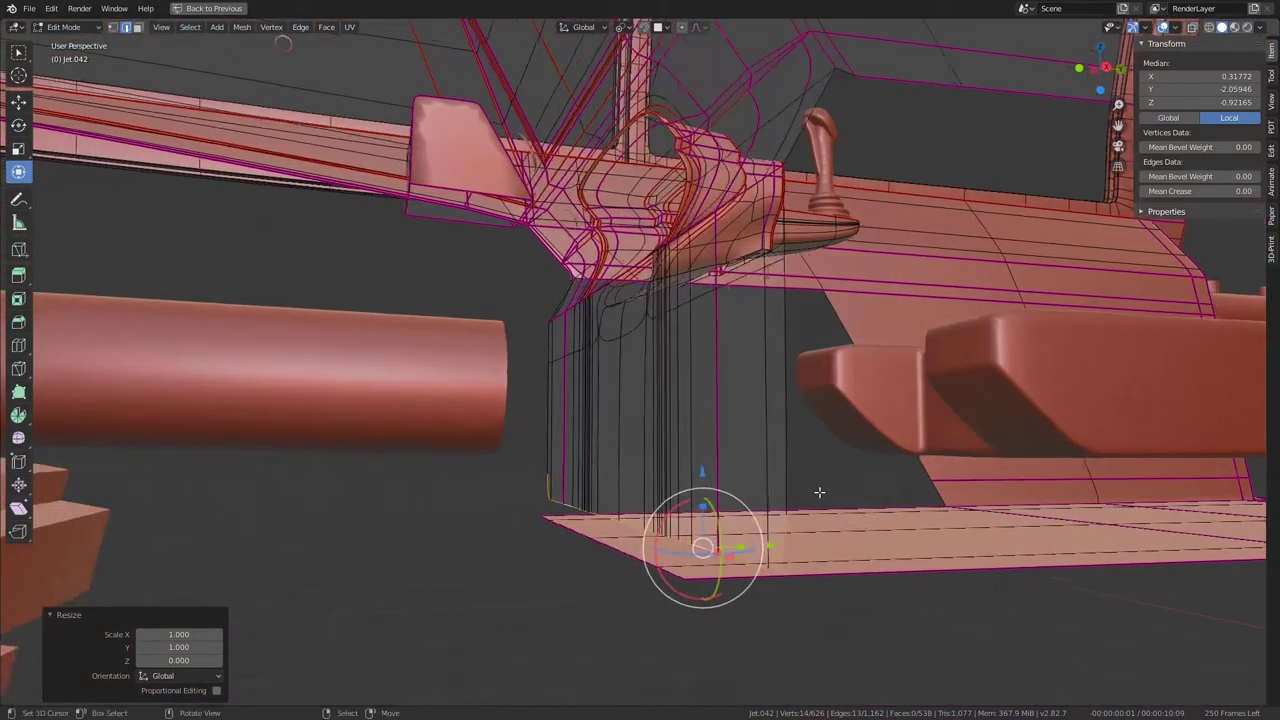
Step: Extrude the flattened bottom edge down toward the floor, adding a slid loop cut and a further extrusion
key("e")
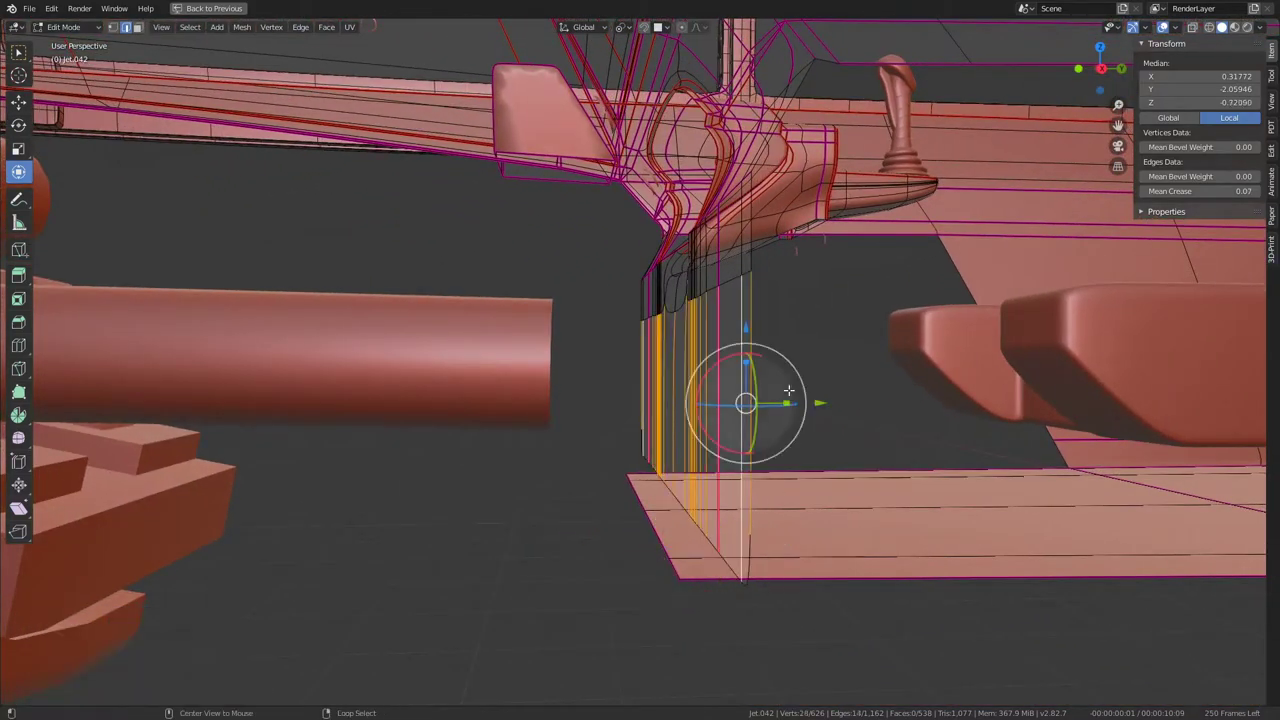
key("shift+g")
left_click(829, 374)
key("ctrl+r")
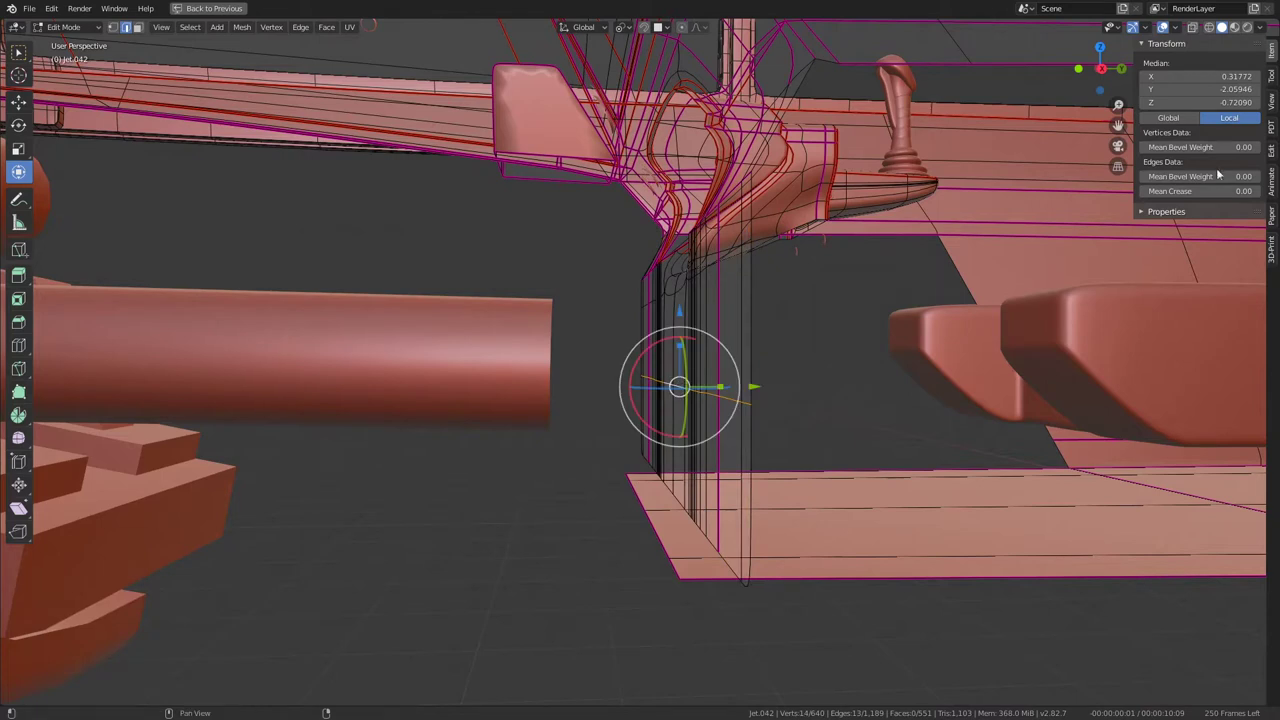
key("g")
key("g")
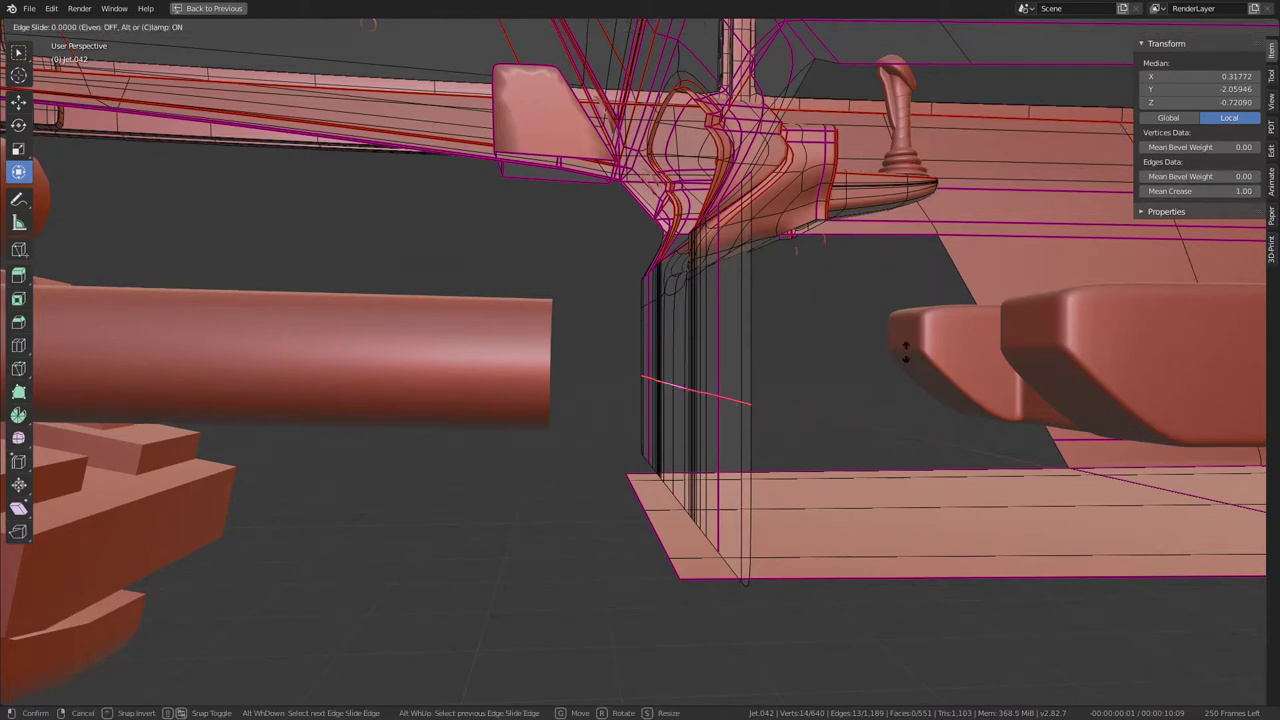
left_click(908, 260)
left_click(731, 557, "alt")
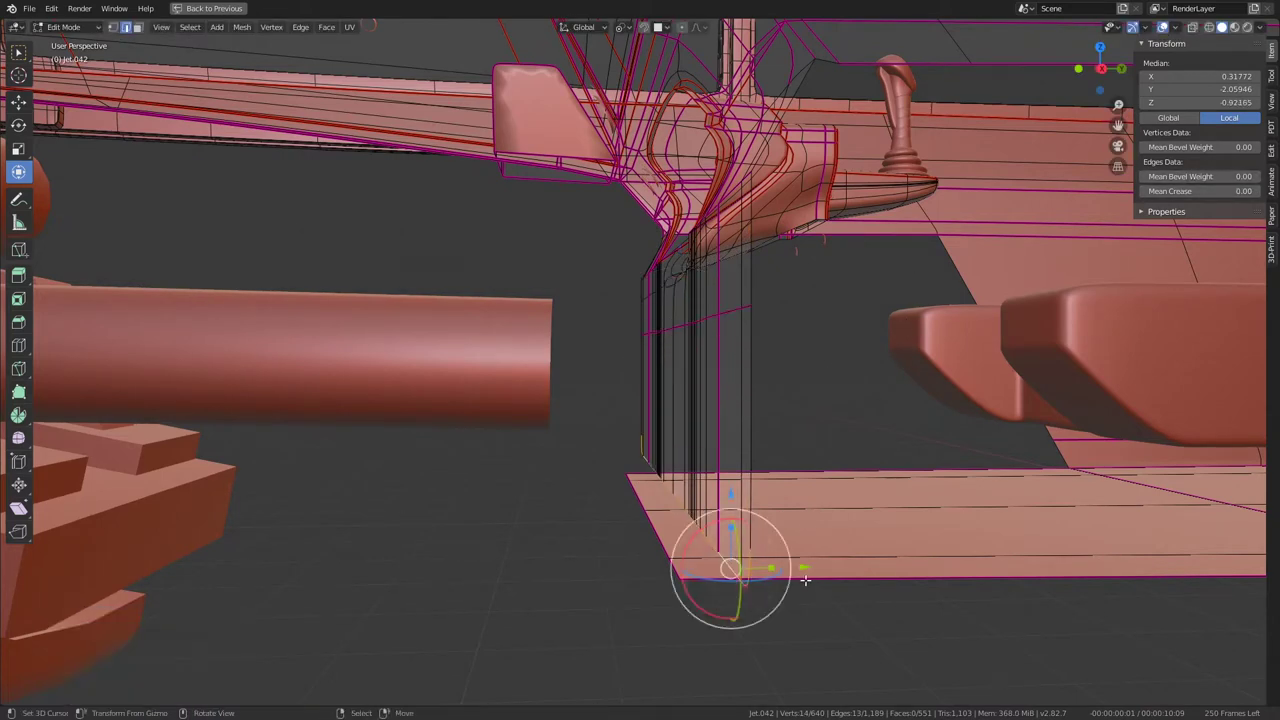
key("e")
left_click(805, 580)
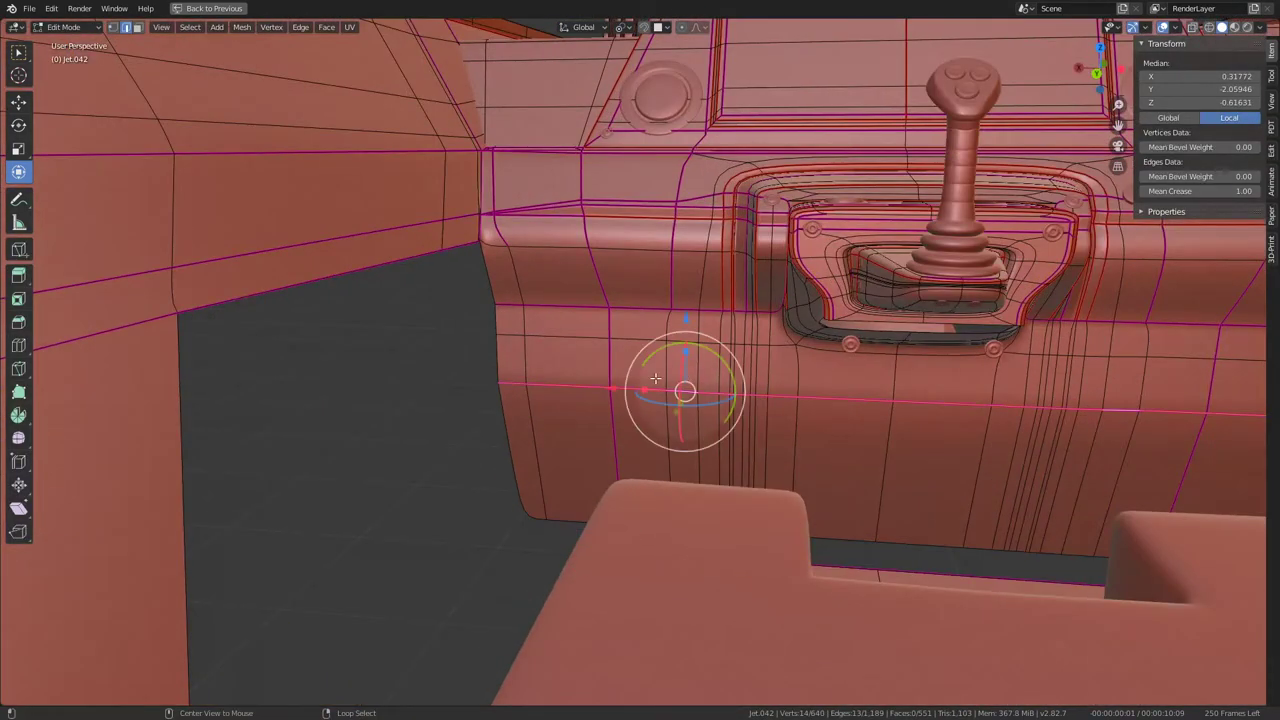
Step: Subdivide the edge ring across the console side and slide the new horizontal loop into place
left_click(655, 378, "ctrl+alt")
right_click(770, 330)
left_click(808, 343)
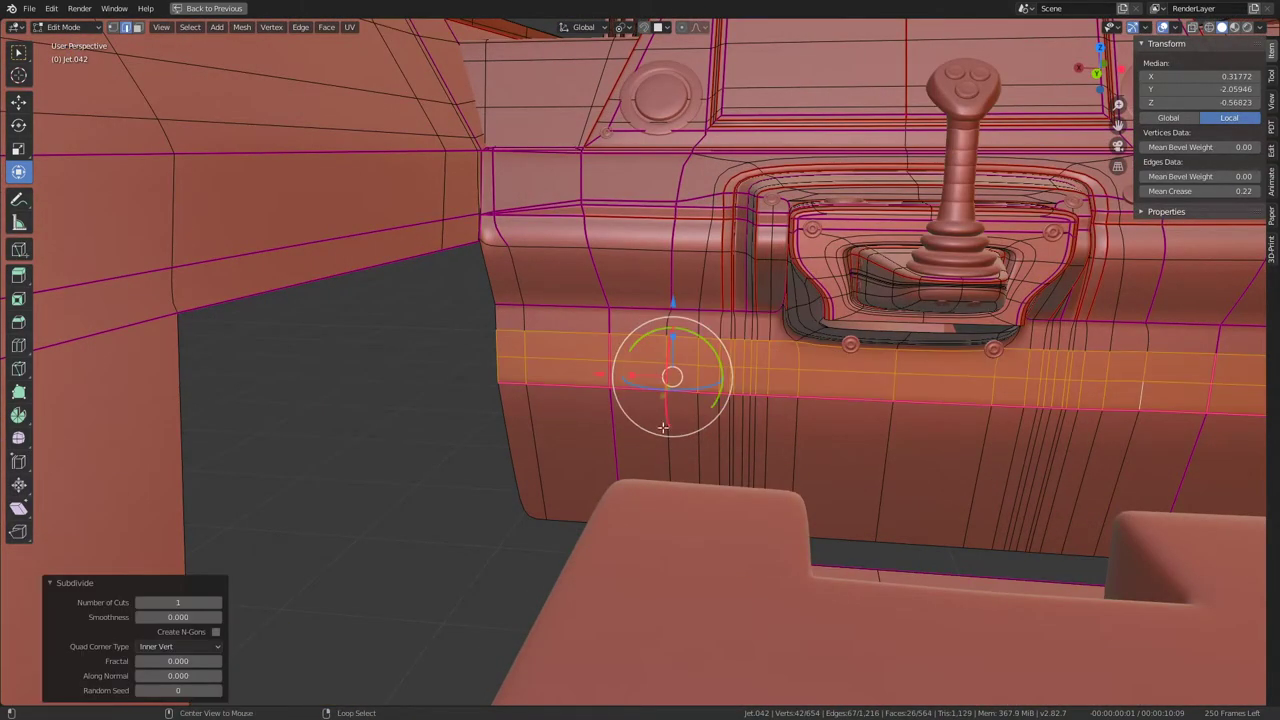
right_click(948, 330)
left_click(948, 330)
left_click(643, 455, "alt")
key("g")
key("g")
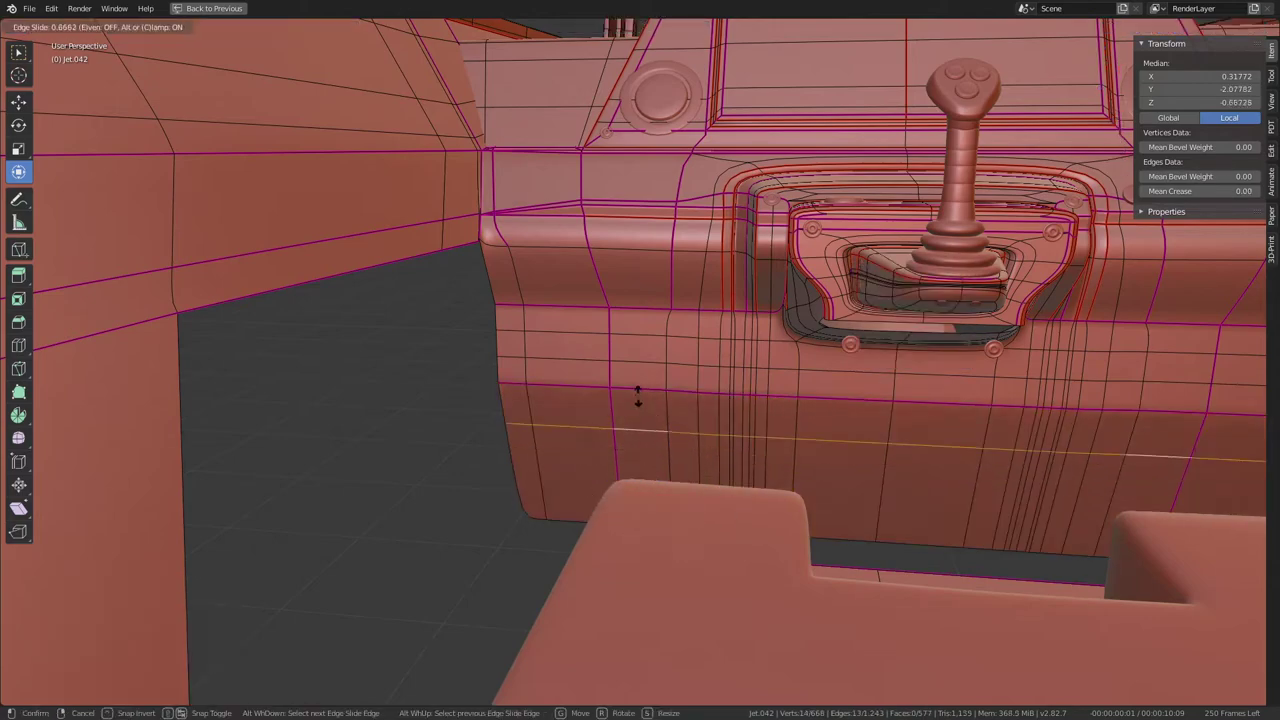
mouse_move(750, 329)
middle_mouse_down()
mouse_move(590, 320)
mouse_move(708, 320)
mouse_move(715, 290)
mouse_move(691, 224)
middle_mouse_up()
scroll(708, 320, "up", 5)
key("Tab")
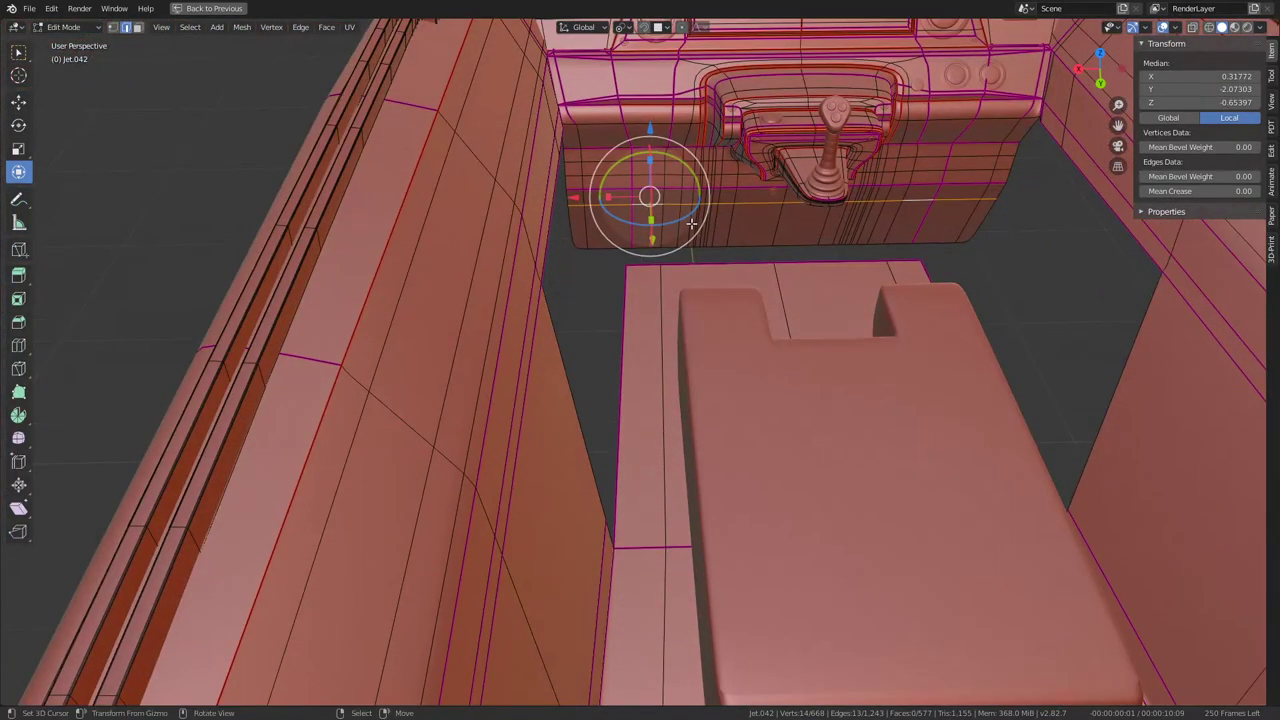
mouse_move(645, 316)
middle_mouse_down()
mouse_move(655, 340)
mouse_move(603, 351)
mouse_move(631, 354)
mouse_move(625, 487)
mouse_move(660, 369)
mouse_move(670, 406)
middle_mouse_up()
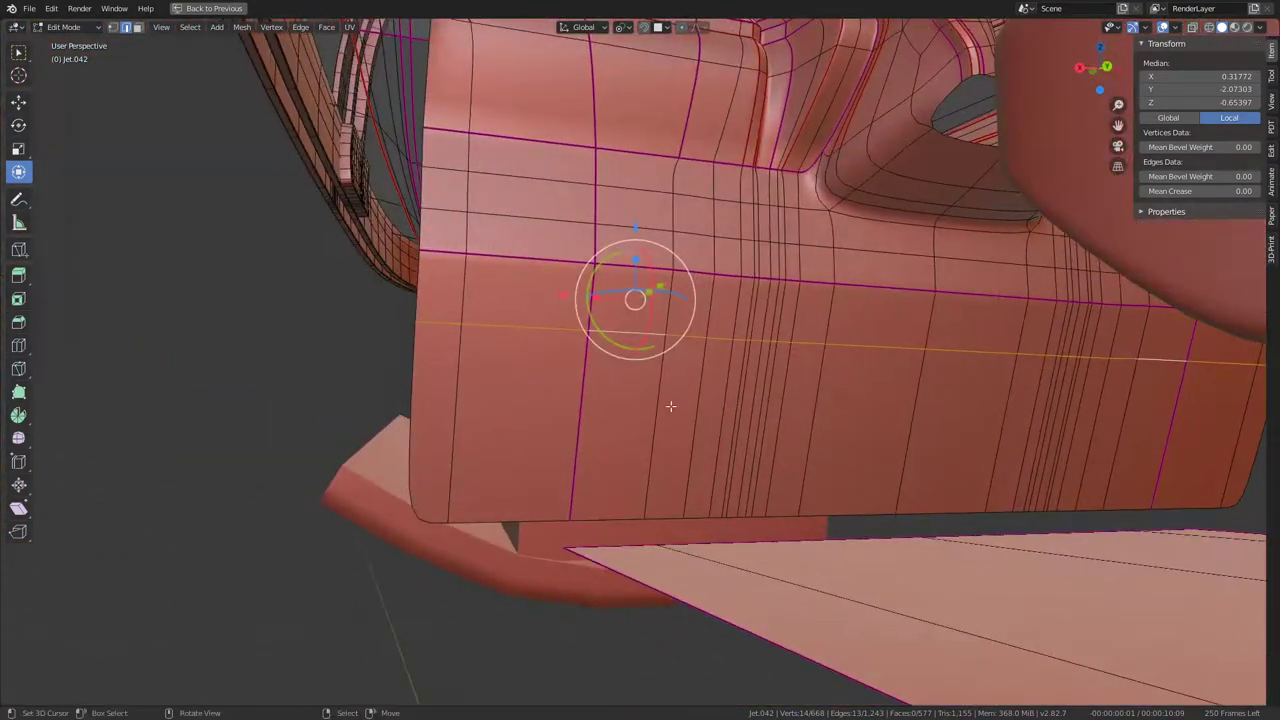
left_click(430, 507)
left_click(934, 514, "ctrl")
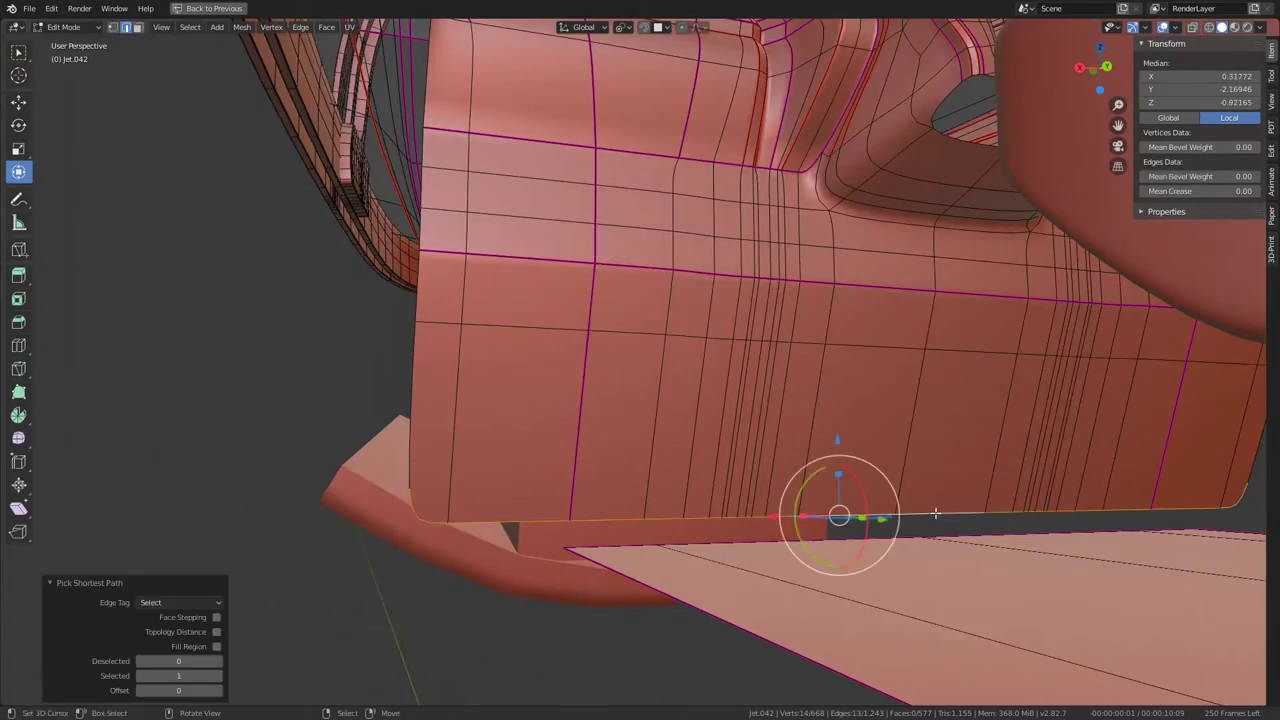
mouse_move(934, 514)
middle_mouse_down()
mouse_move(943, 460)
mouse_move(775, 474)
middle_mouse_up()
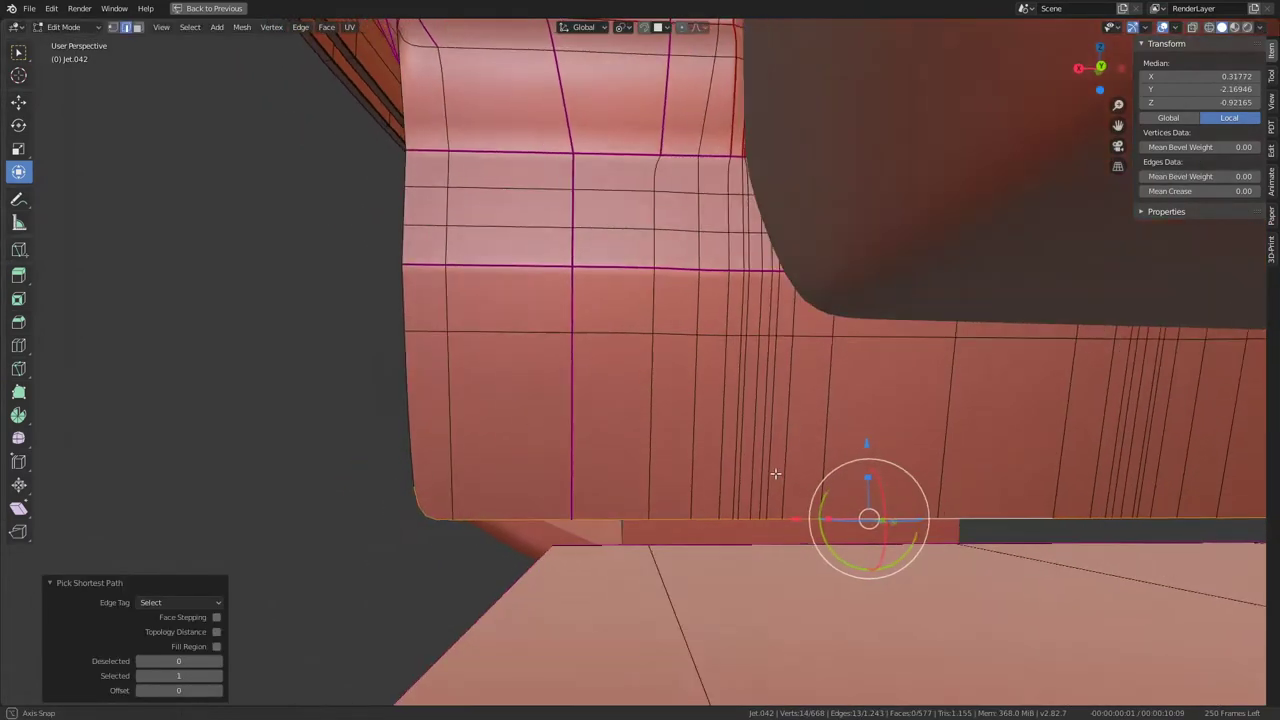
key("s")
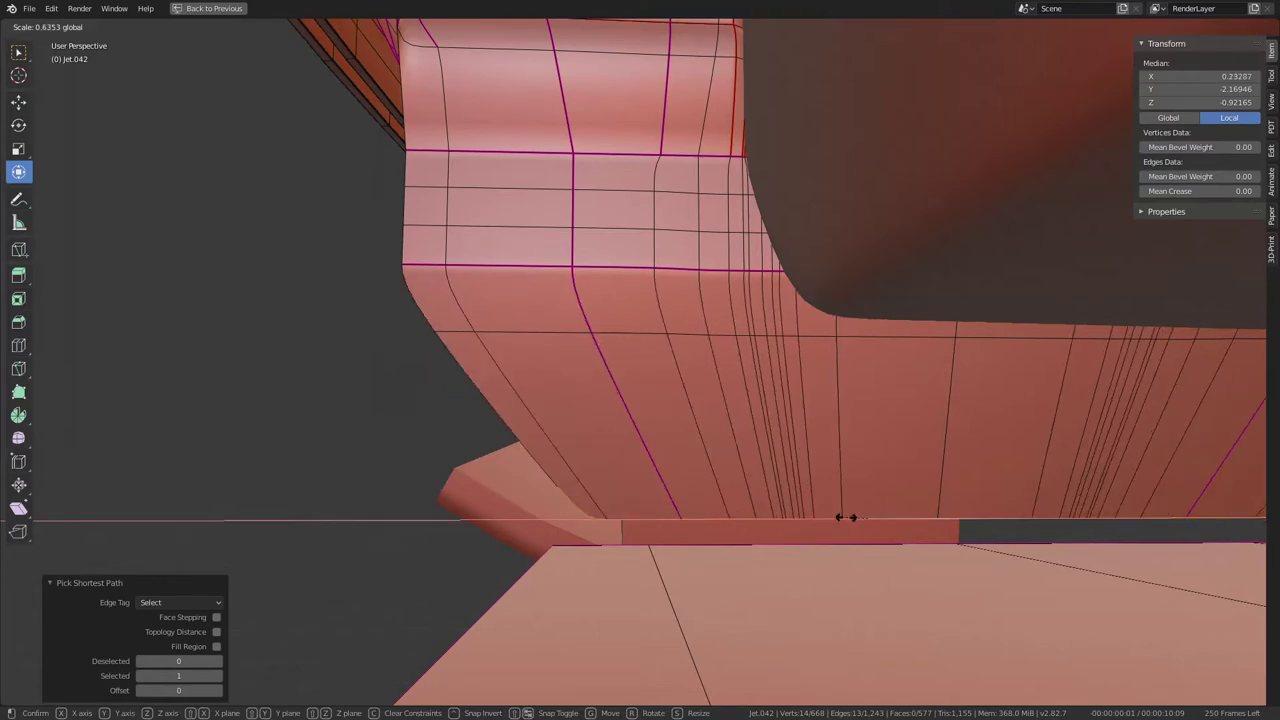
key("Escape")
left_click(572, 545)
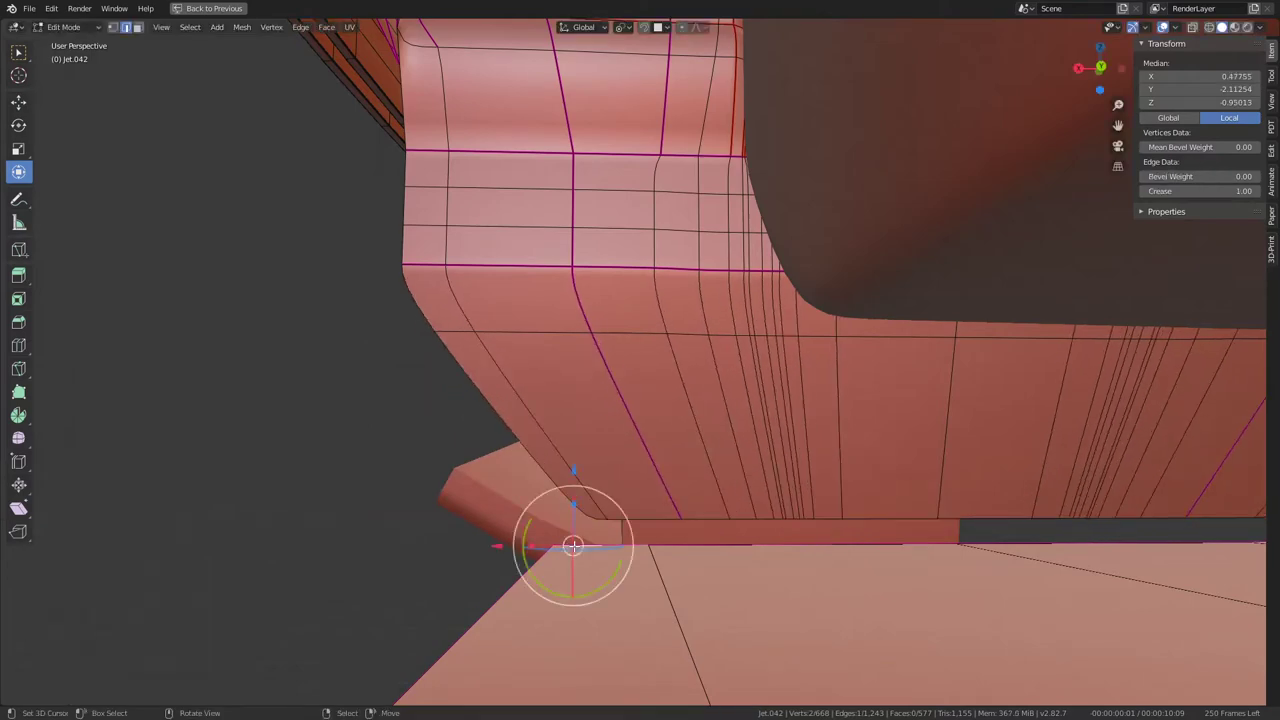
left_click(573, 515, "shift")
key("f")
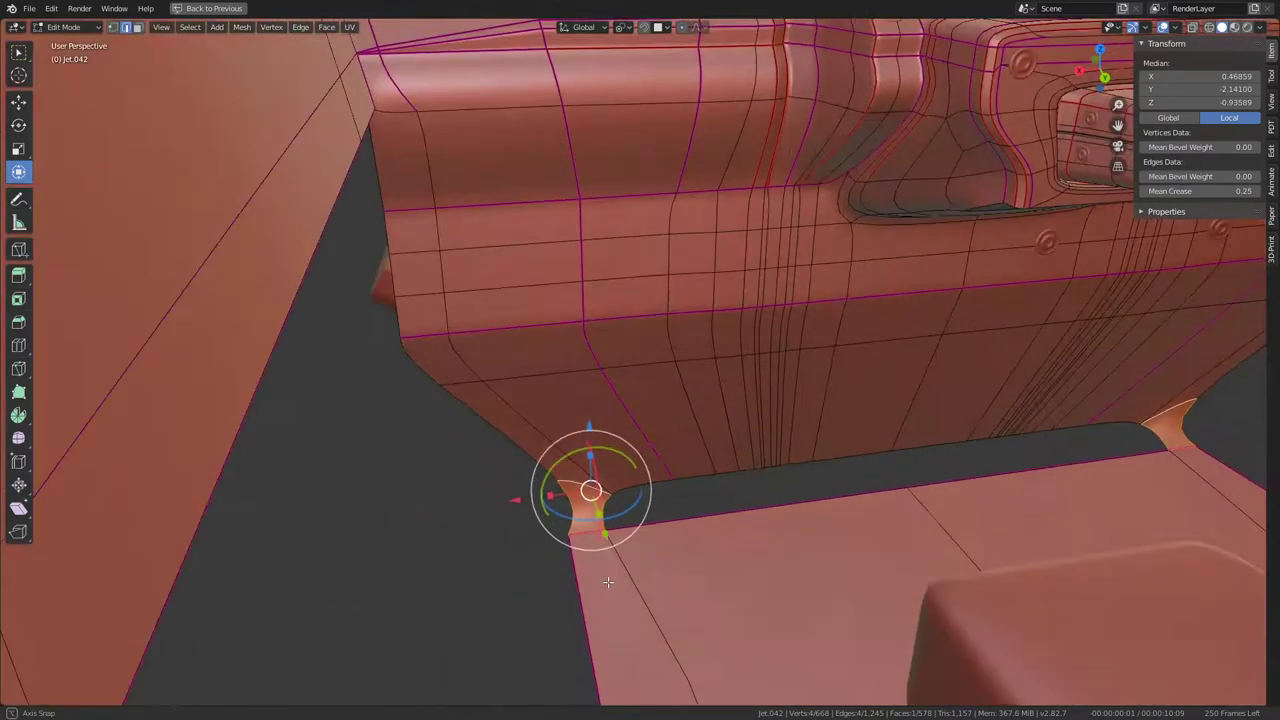
middle_click_drag(580, 508, 729, 519)
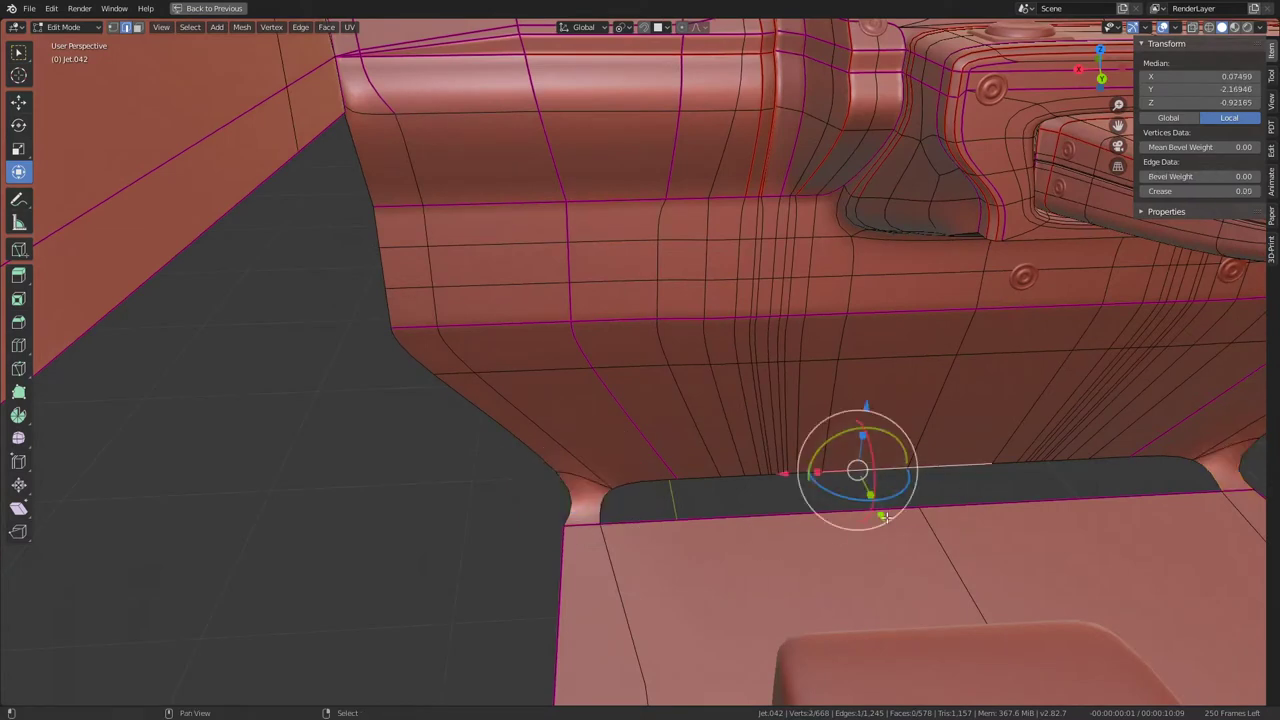
left_click(884, 515, "shift")
key("f")
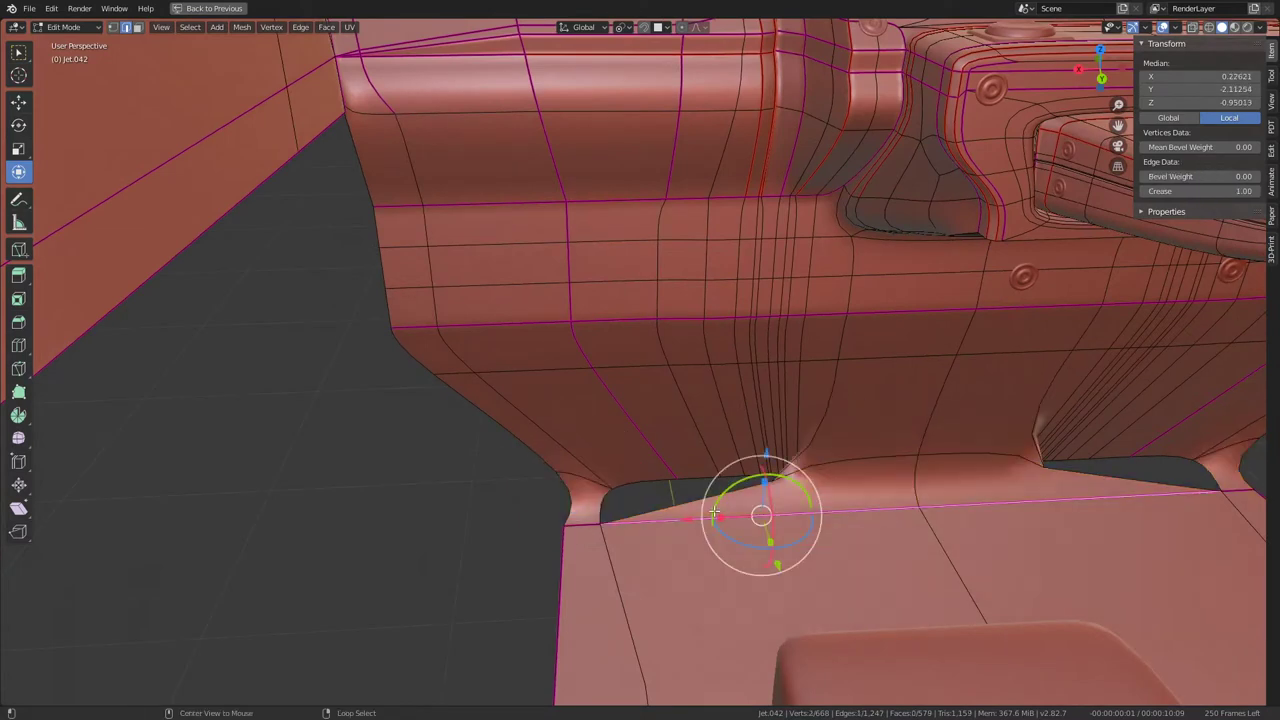
left_click(780, 476, "alt+shift")
key("f")
left_click(824, 462, "alt")
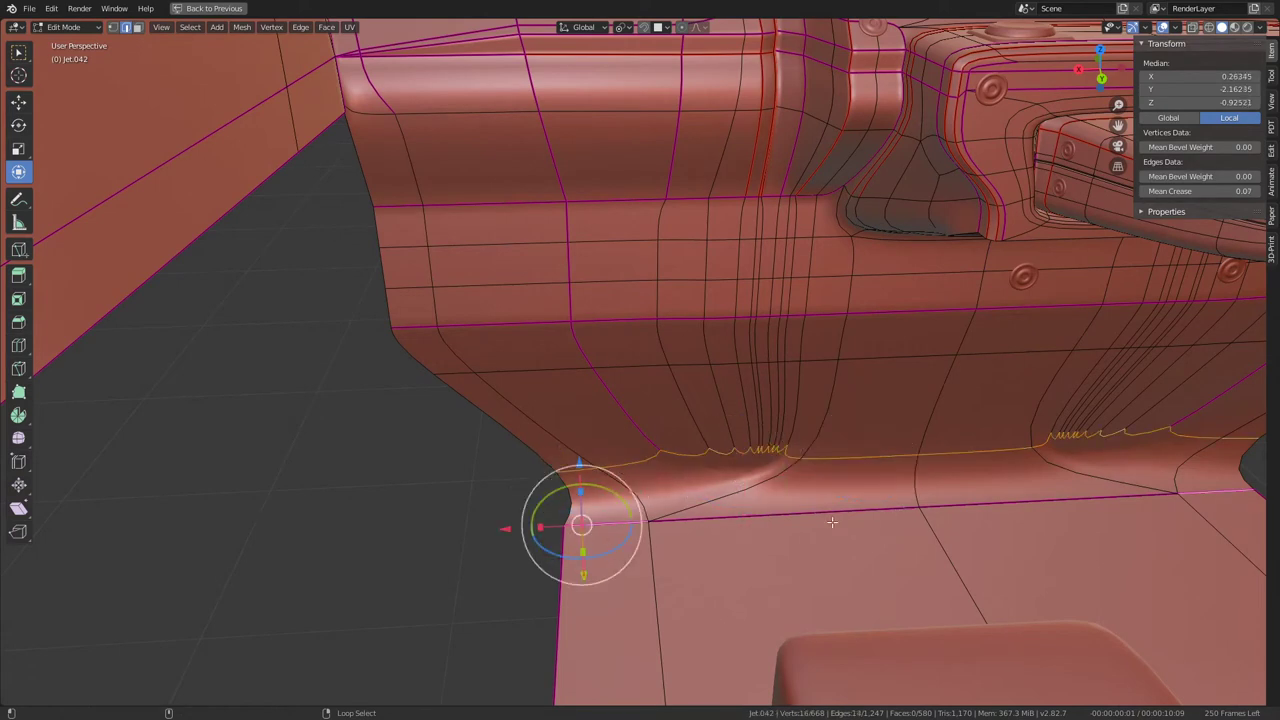
left_click_drag(1183, 192, 1230, 190)
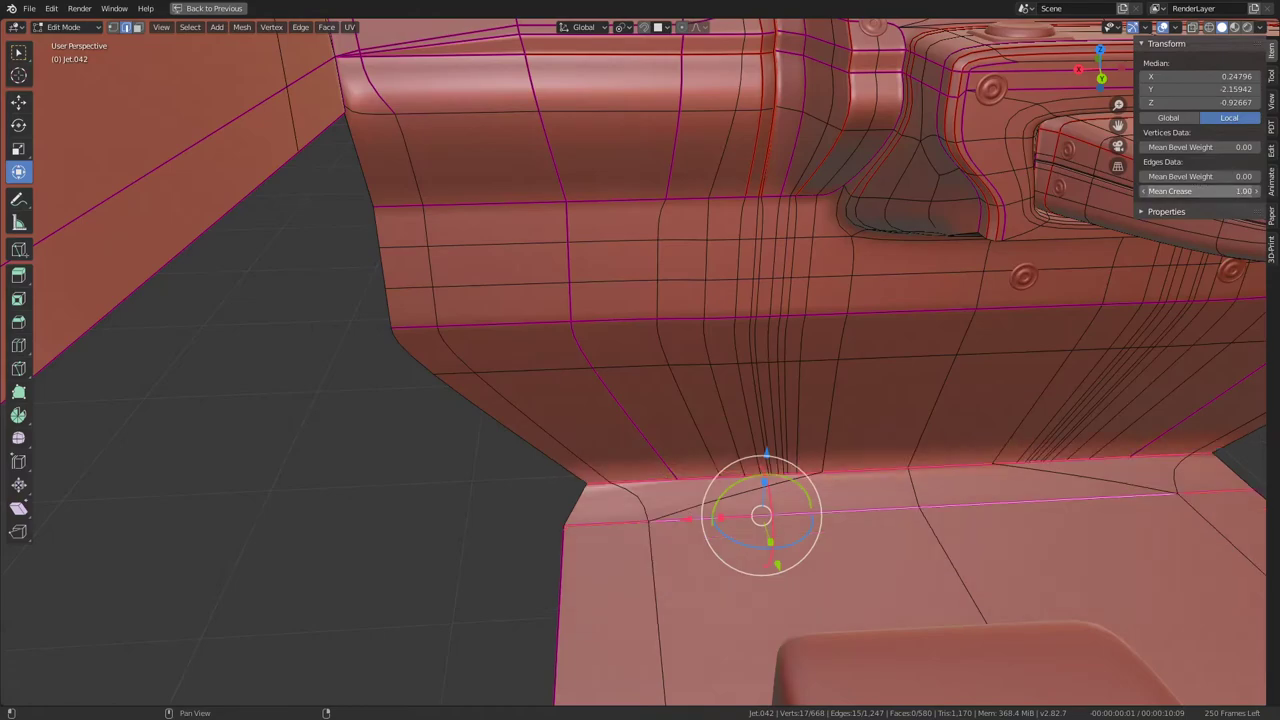
mouse_move(918, 415)
middle_mouse_down()
mouse_move(814, 356)
mouse_move(767, 355)
mouse_move(795, 328)
mouse_move(698, 378)
mouse_move(551, 351)
mouse_move(635, 325)
mouse_move(606, 380)
mouse_move(640, 443)
mouse_move(629, 495)
middle_mouse_up()
left_click(760, 376)
scroll(814, 384, "up", 2)
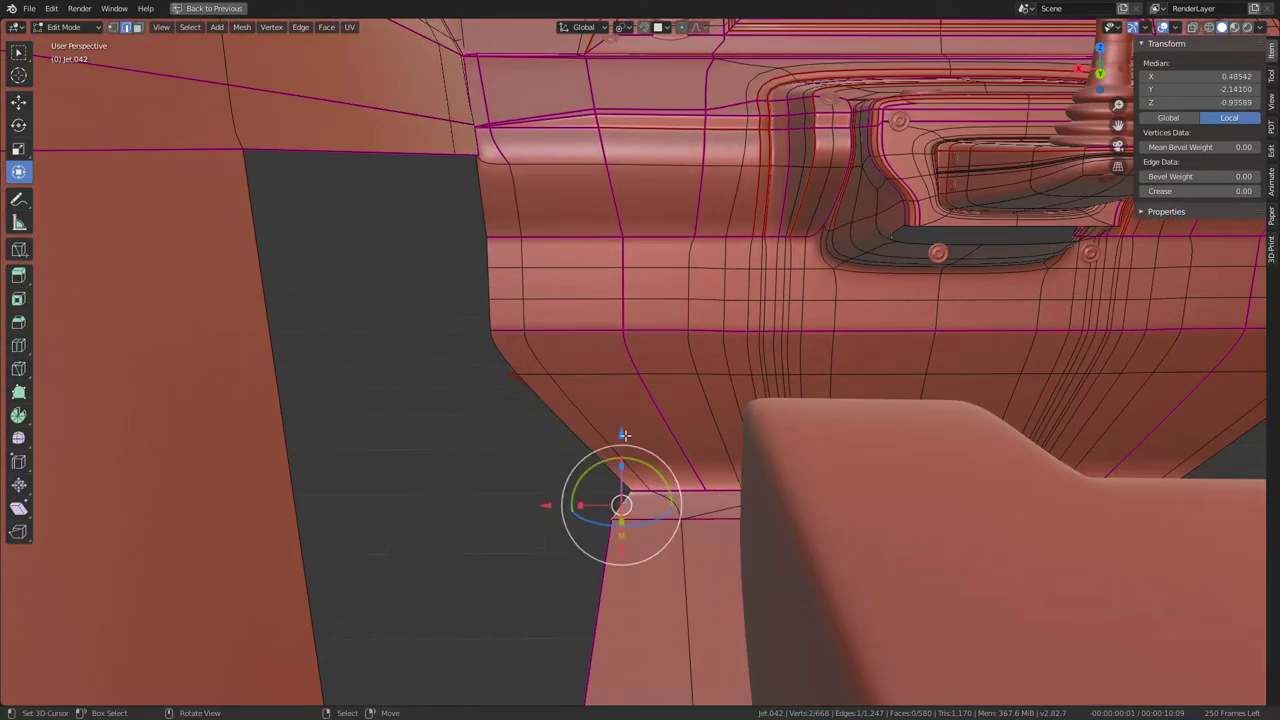
middle_click_drag(623, 435, 521, 208)
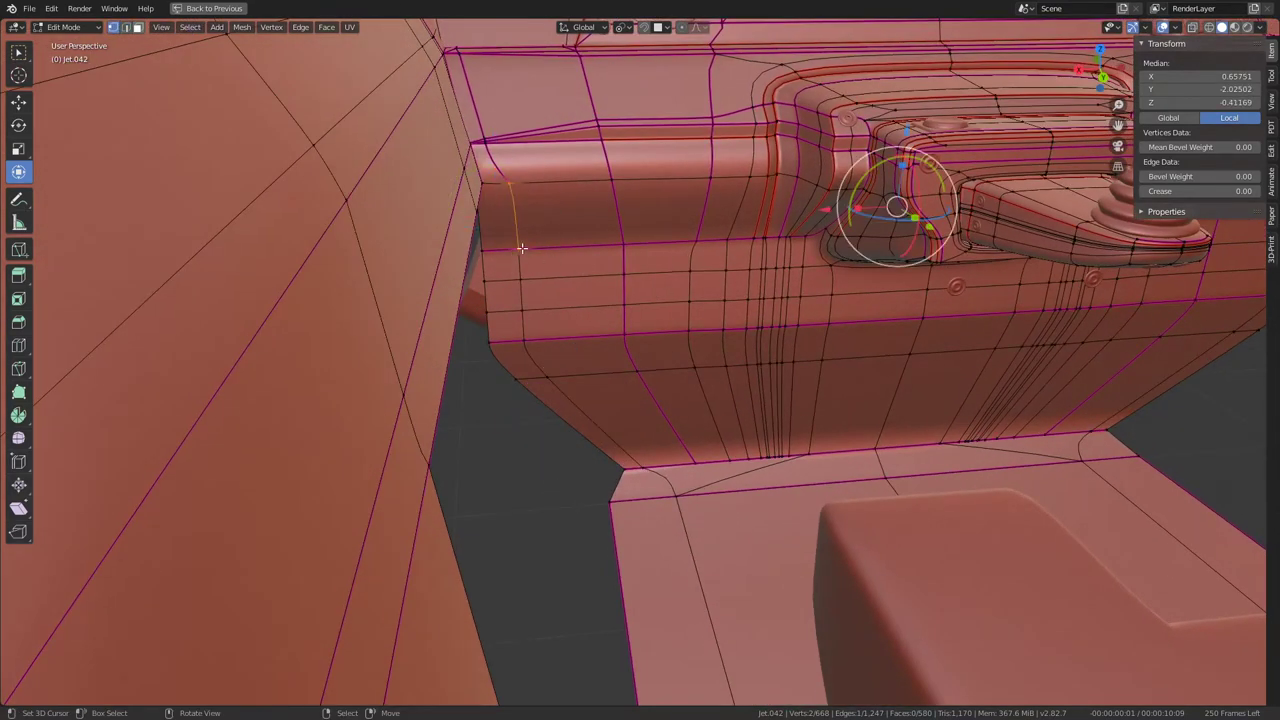
Step: Cancel an edge slide, then vertex-slide a single side-panel vertex along its edge
left_click(515, 248)
left_click(668, 461, "ctrl")
key("g")
key("g")
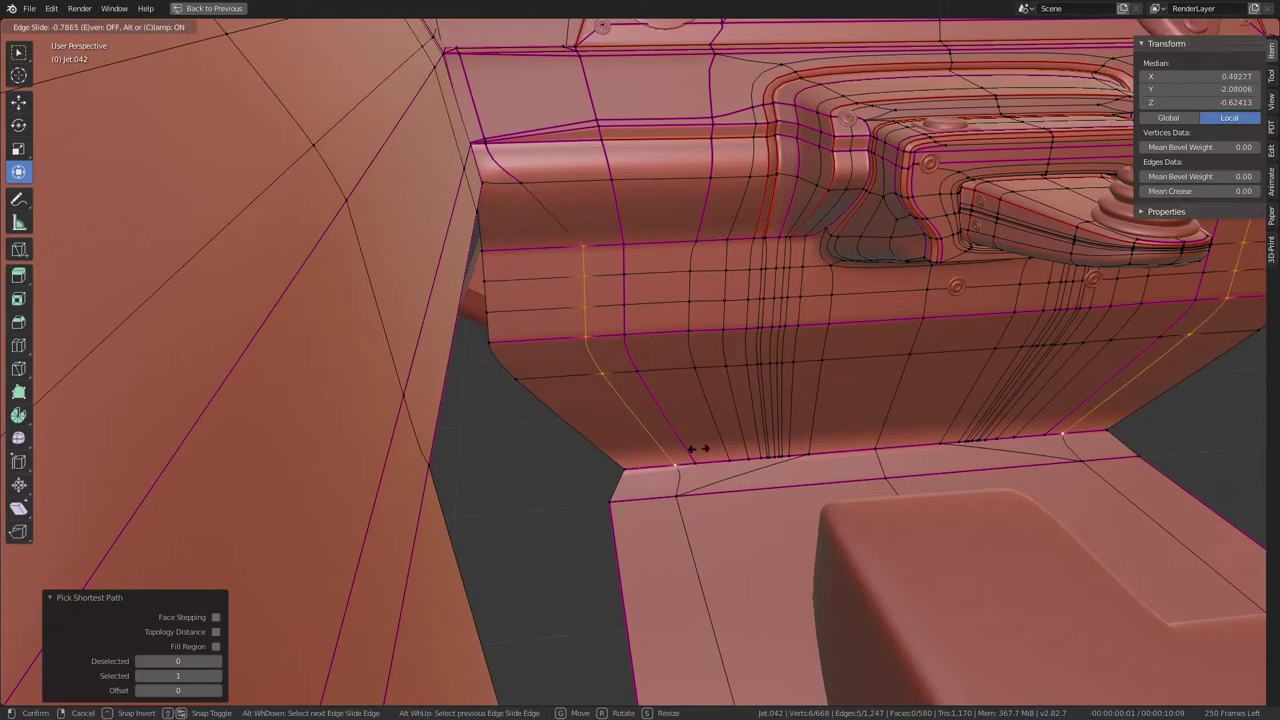
right_click(697, 449)
left_click(490, 247)
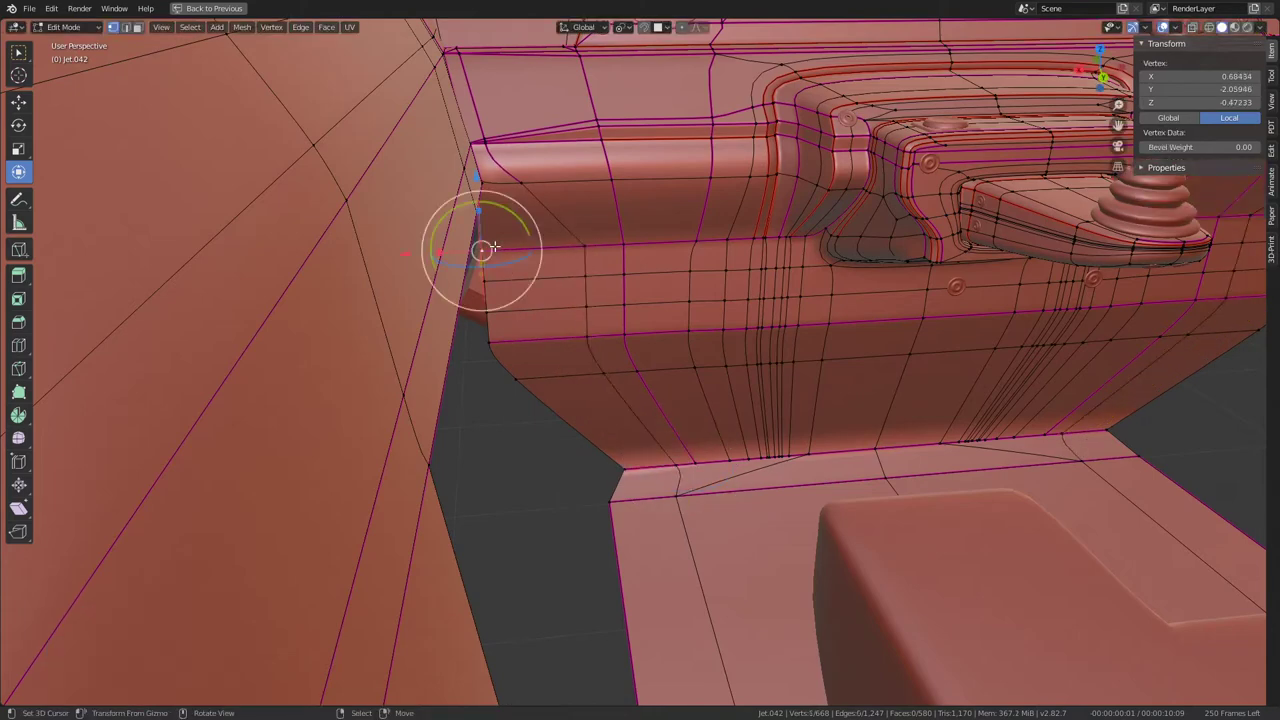
key("g")
left_click(583, 261)
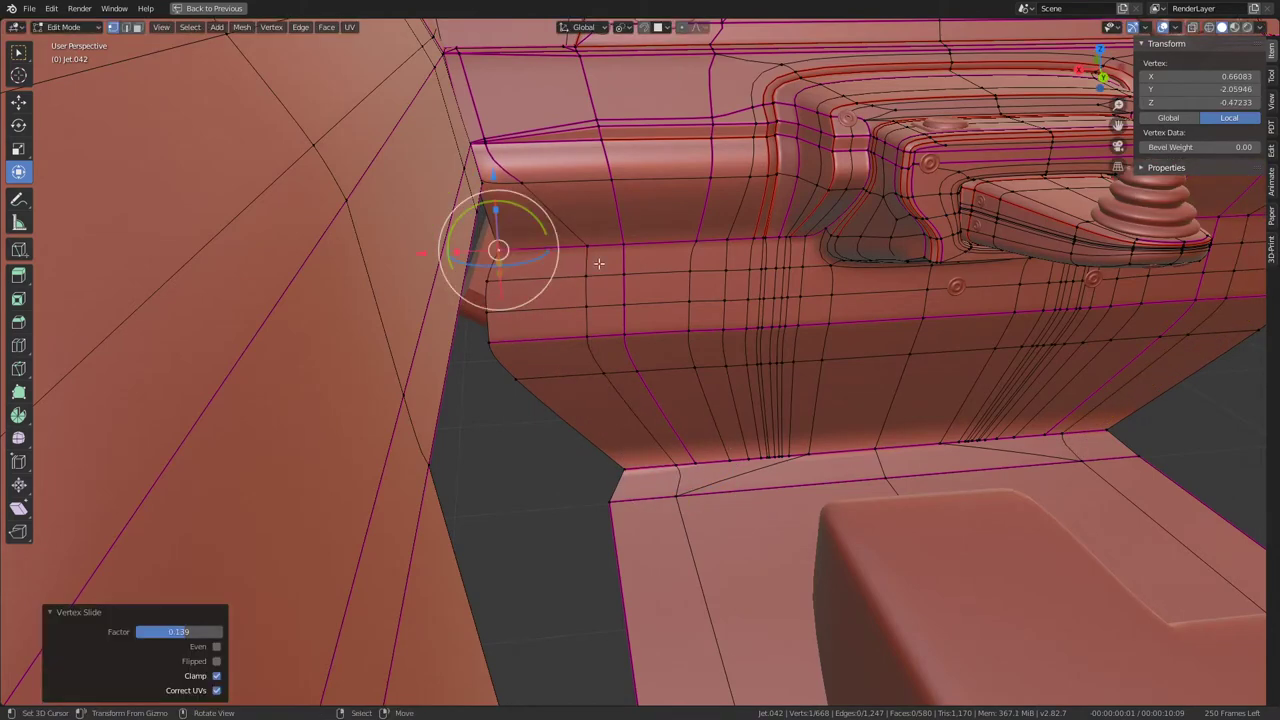
Step: In back orthographic view, slide the panel vertex and turn on X-ray see-through display
key("ctrl+KP_1")
scroll(583, 240, "down", 2)
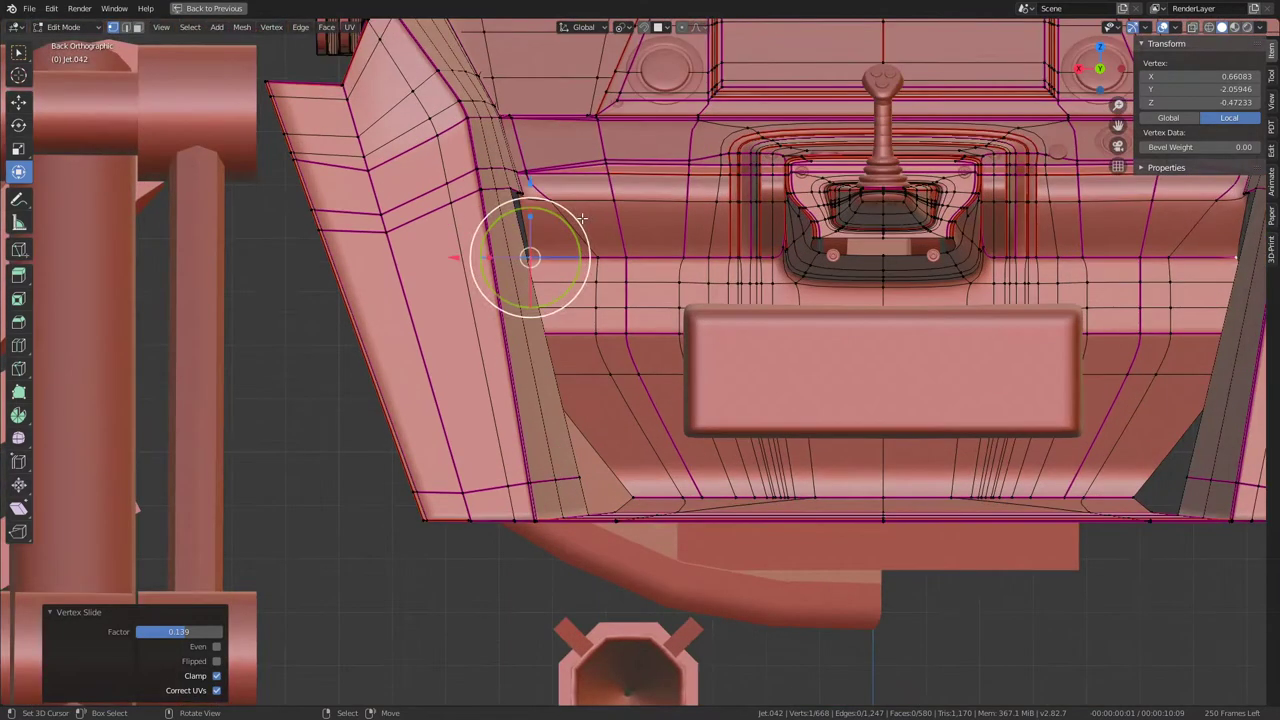
scroll(603, 263, "up", 1, "shift")
scroll(603, 290, "up", 4)
key("g")
key("g")
left_click(500, 338)
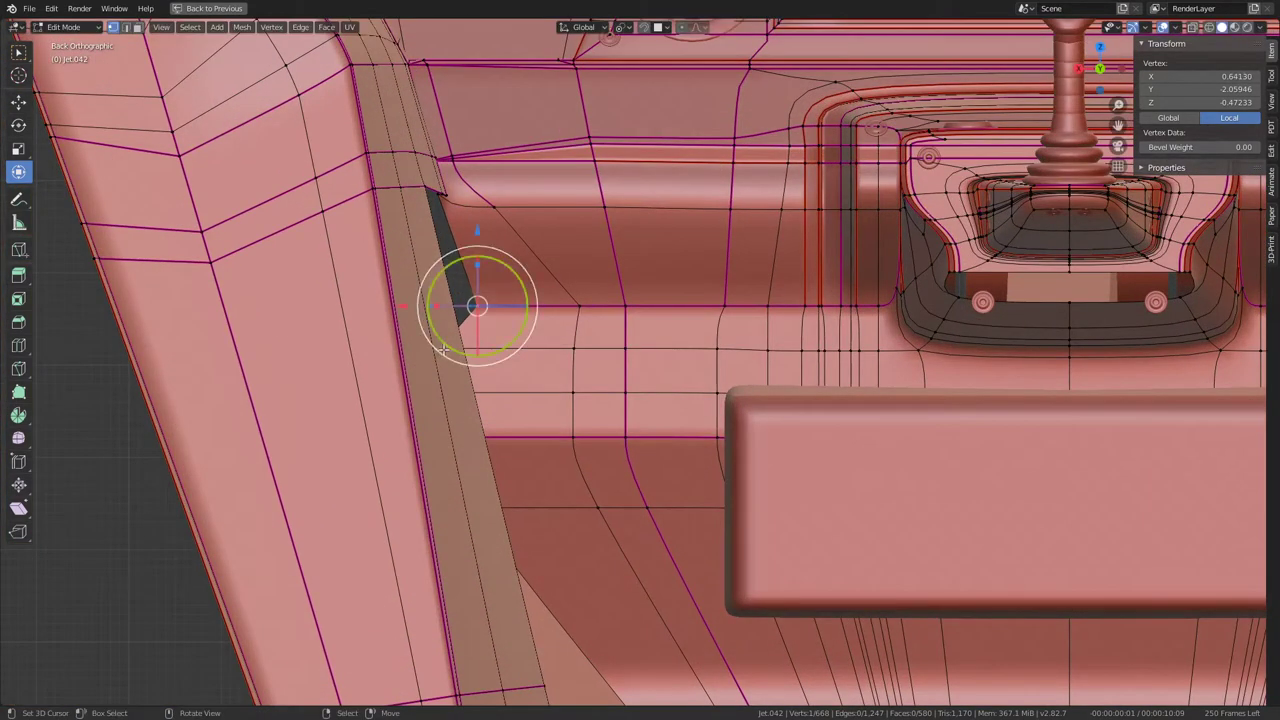
left_click(1213, 31)
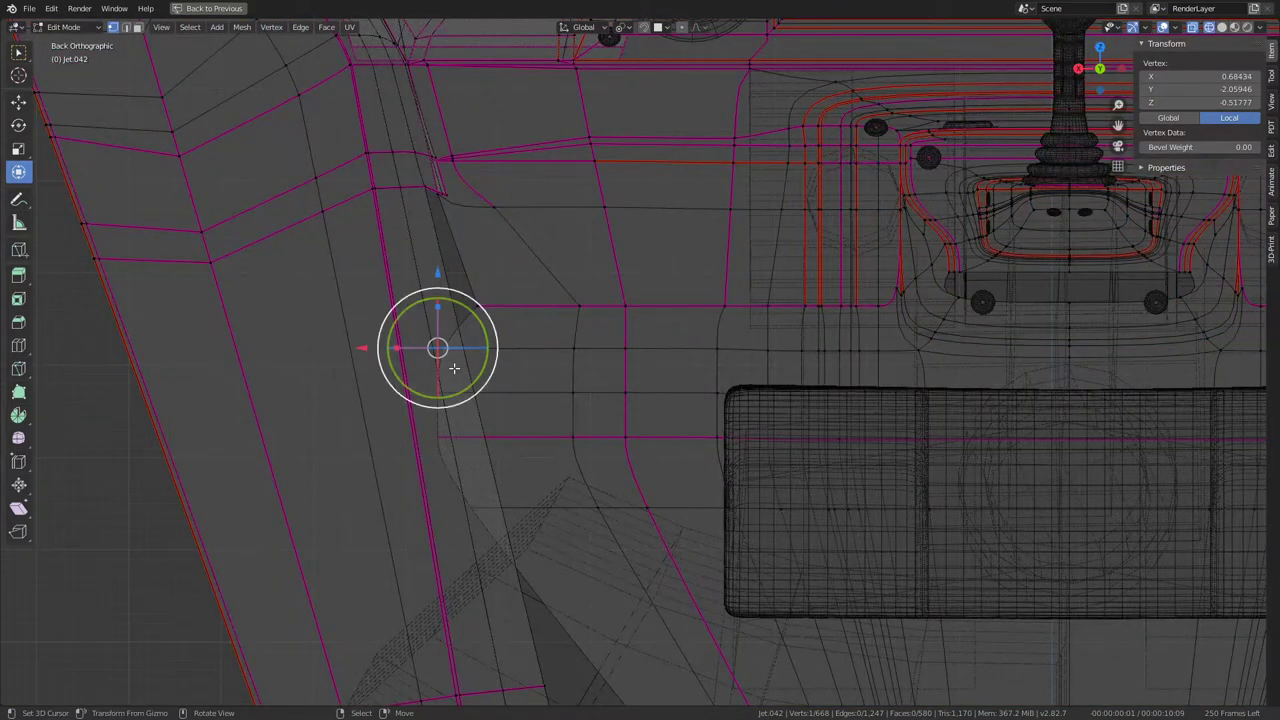
key("g")
key("g")
left_click(511, 355)
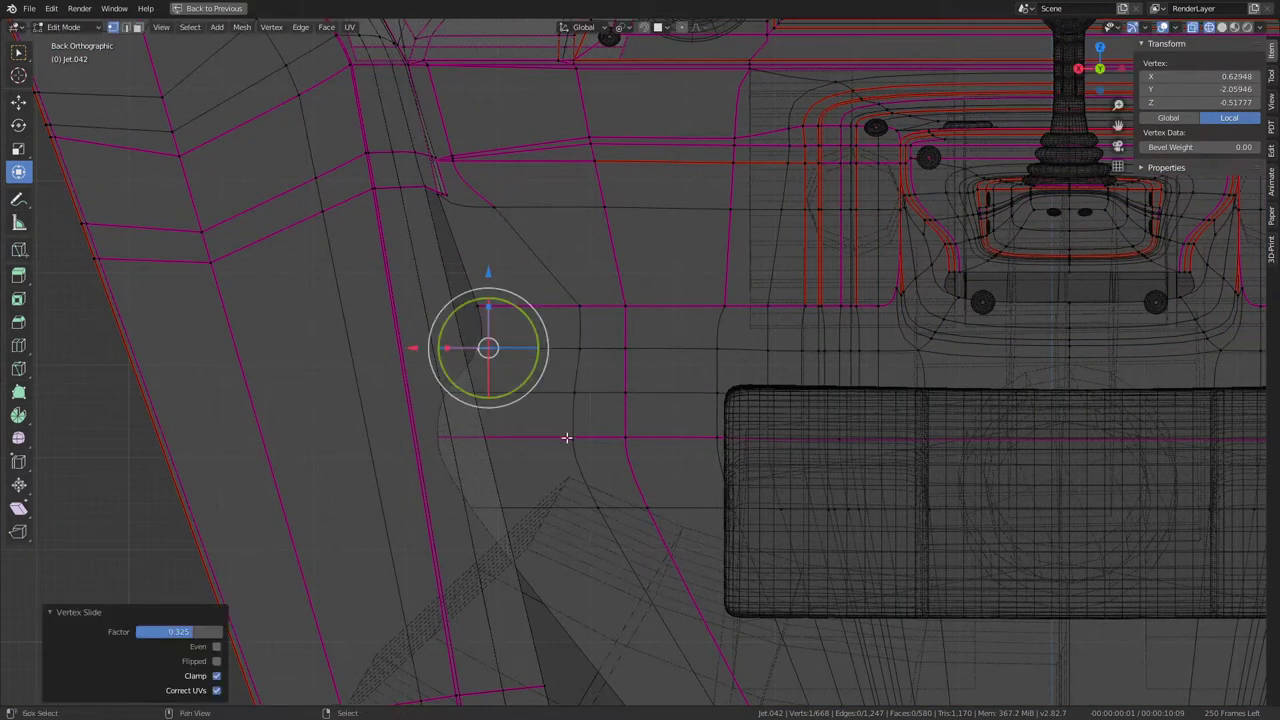
Step: Vertex-slide the panel's lower vertices step by step up the diagonal edge
scroll(597, 360, "down", 5, "shift")
key("g")
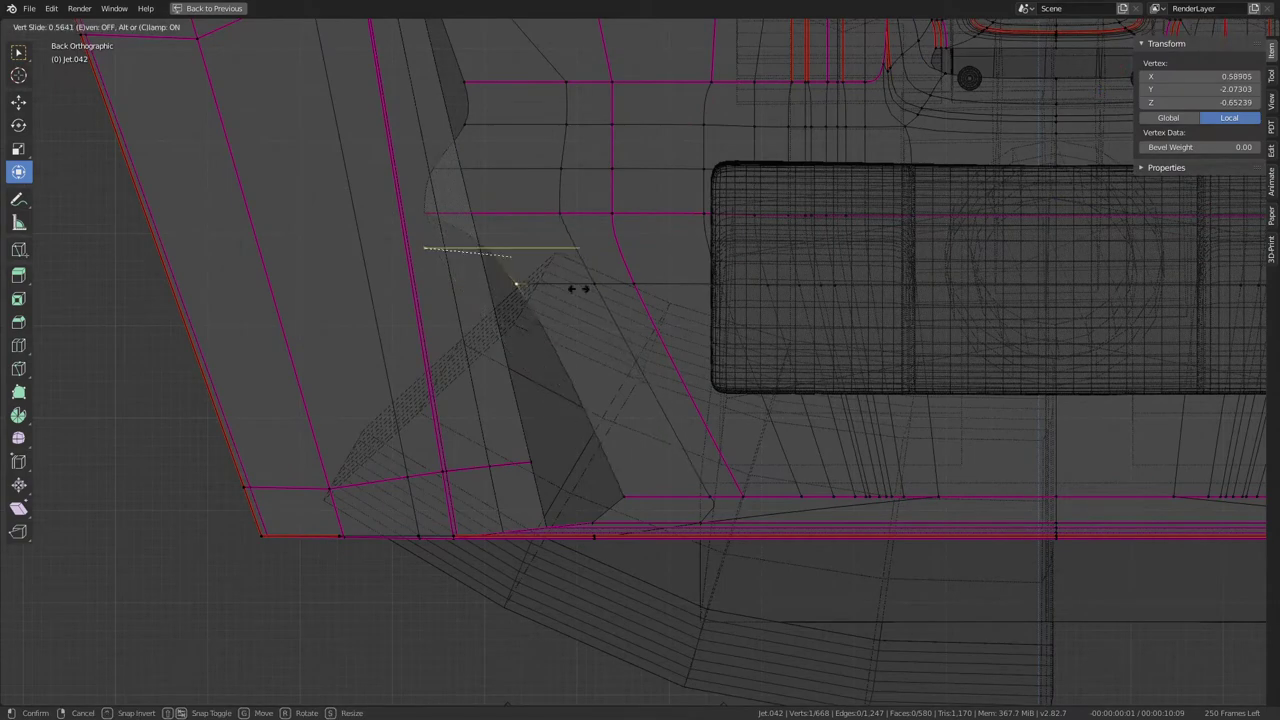
left_click(580, 289)
key("g")
left_click(572, 217)
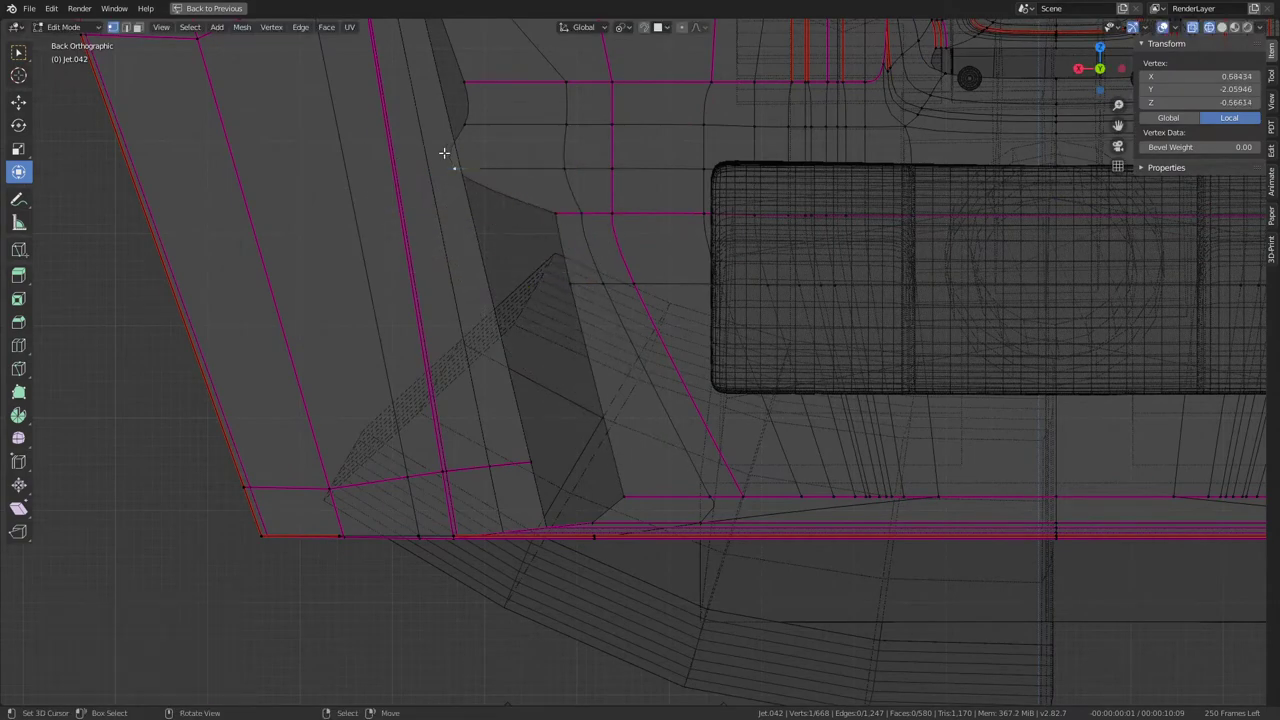
key("g")
key("g")
left_click(500, 152)
key("g")
key("g")
left_click(497, 118)
Step: Connect a vertex near the gear-shift boot to a second corner vertex with a new edge
scroll(497, 118, "down", 5)
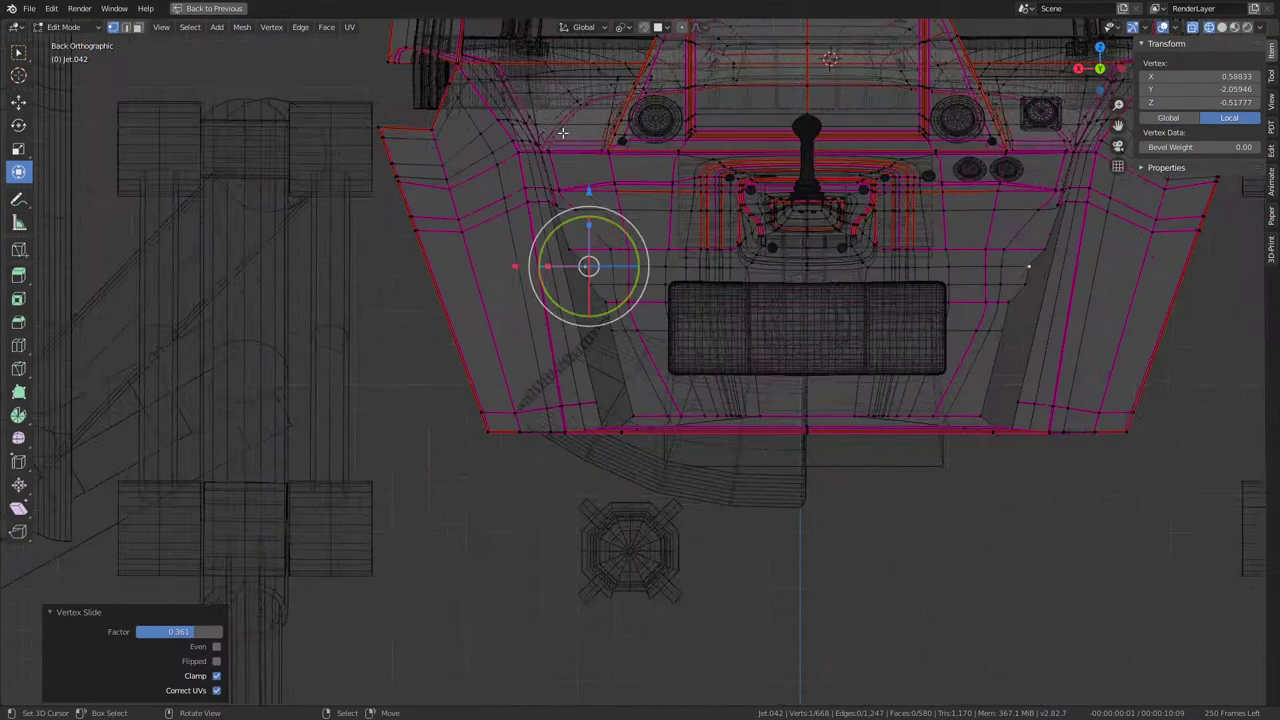
mouse_move(586, 266)
middle_mouse_down()
mouse_move(600, 290)
mouse_move(672, 243)
middle_mouse_up()
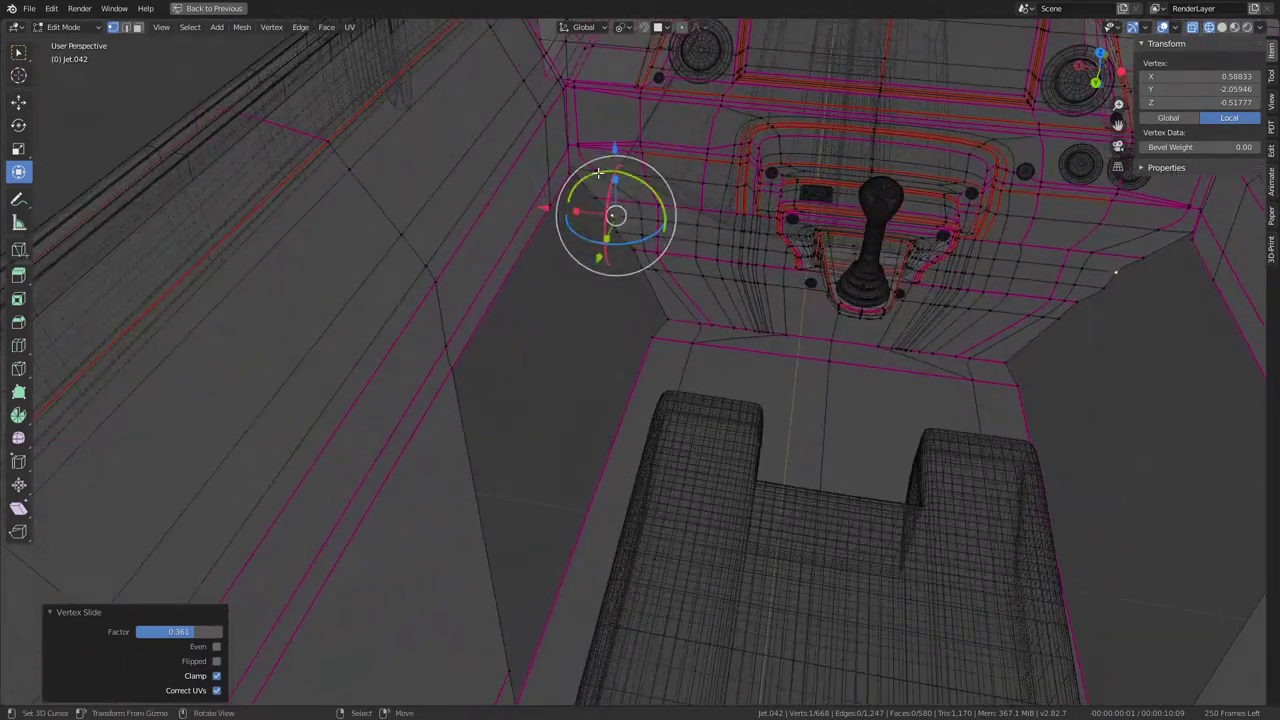
scroll(598, 174, "up", 4)
middle_click_drag(549, 163, 597, 300)
scroll(583, 214, "up", 4)
left_click(537, 126)
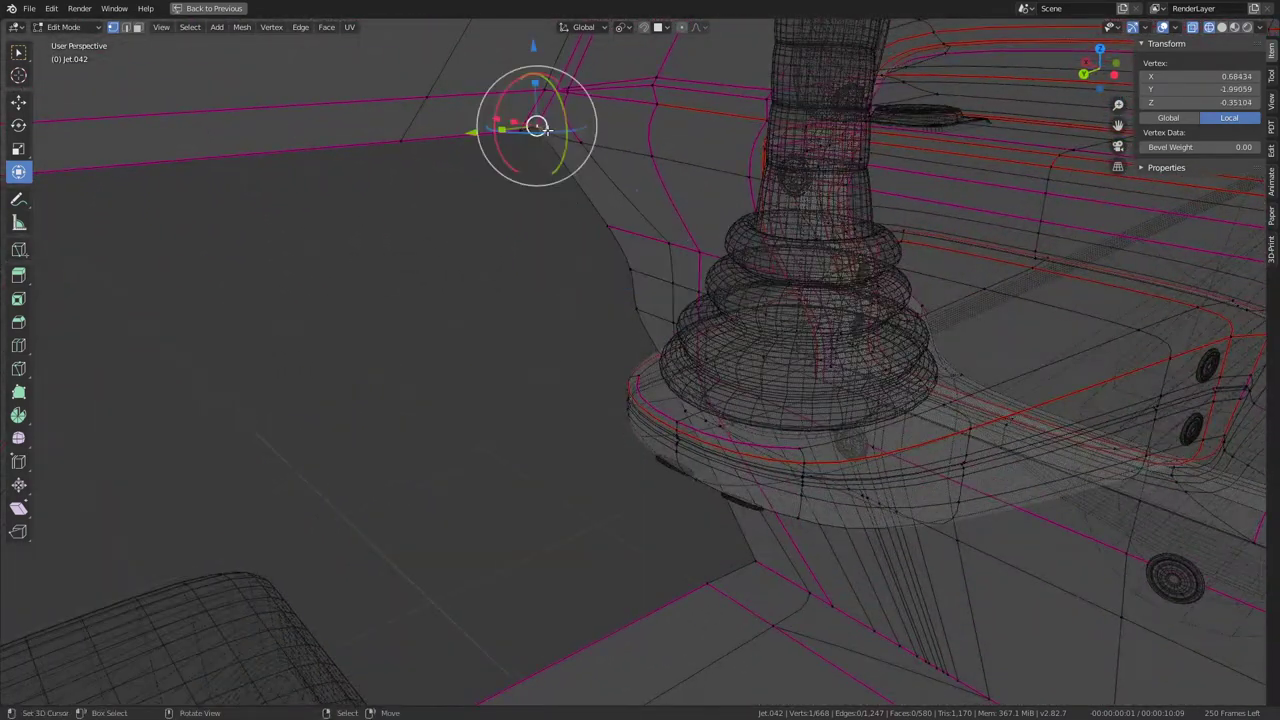
middle_click_drag(537, 126, 667, 294)
left_click(721, 549, "shift")
key("f")
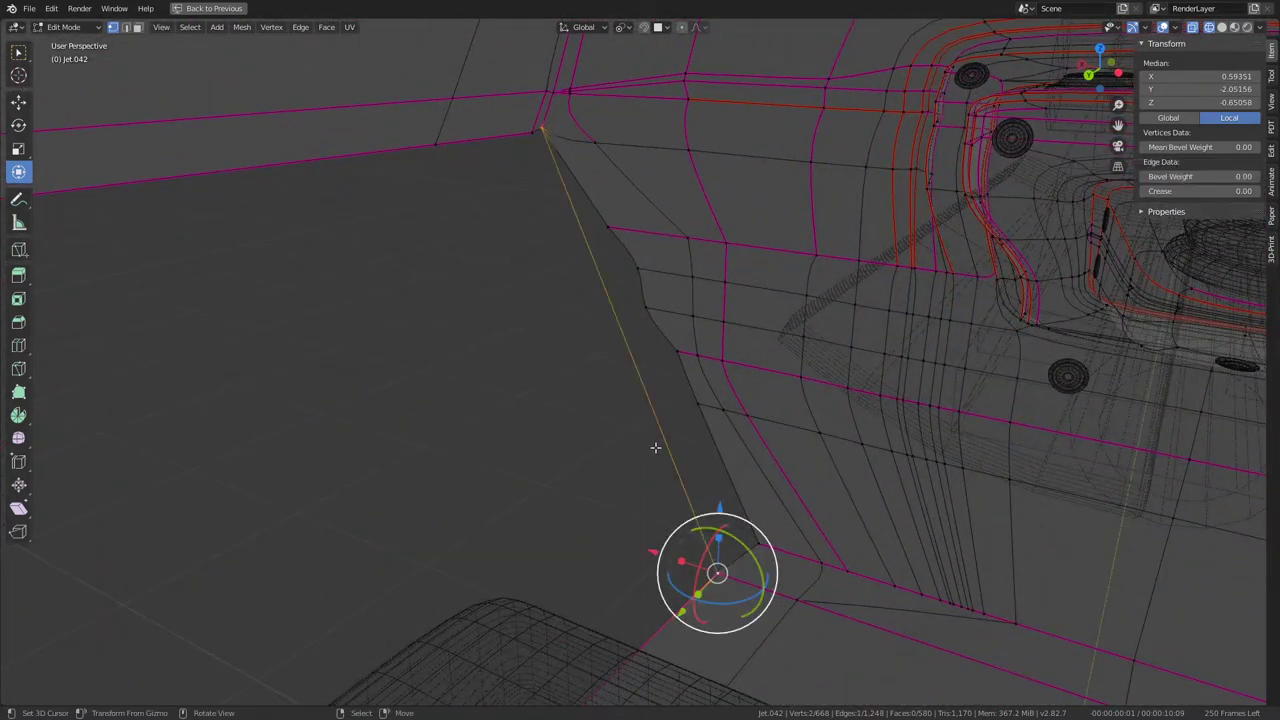
Step: Inspect the creased edge loop and the panel's lower corner, then change to edge select mode
mouse_move(655, 447)
middle_mouse_down()
mouse_move(560, 251)
mouse_move(623, 280)
mouse_move(669, 257)
mouse_move(571, 366)
mouse_move(472, 333)
mouse_move(577, 357)
mouse_move(578, 373)
middle_mouse_up()
left_click(497, 240, "alt")
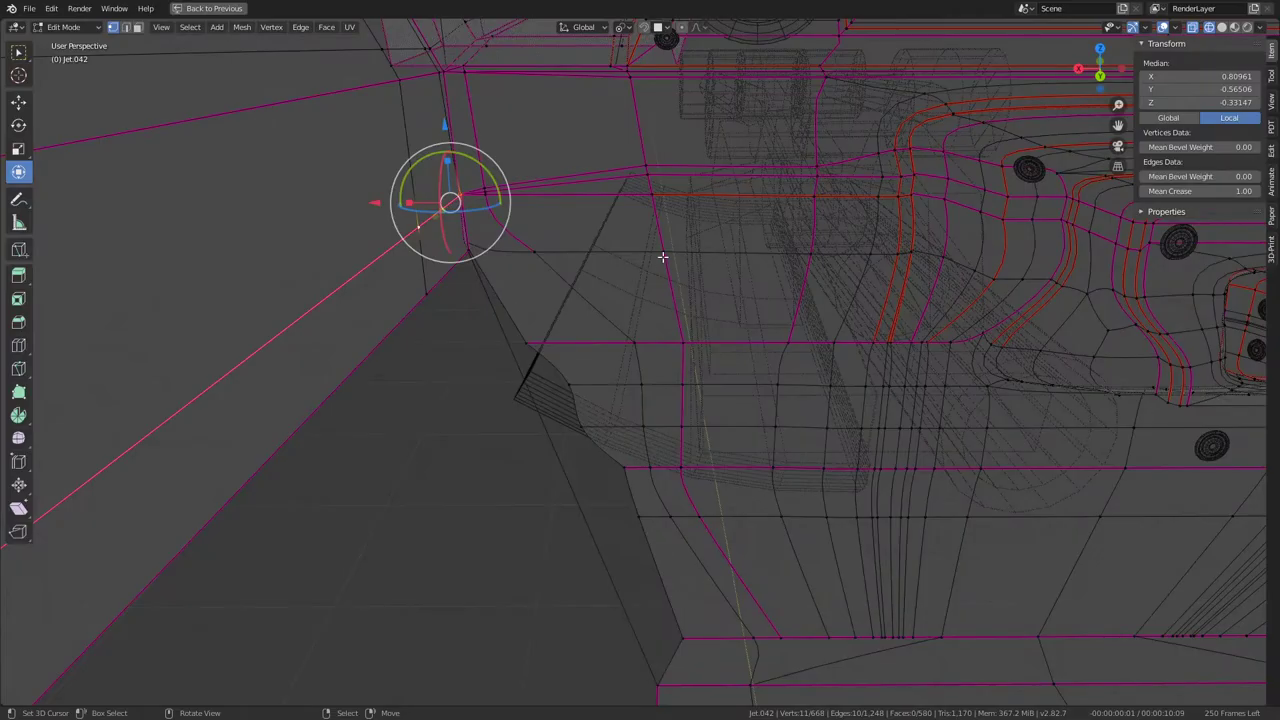
mouse_move(662, 257)
middle_mouse_down()
mouse_move(680, 269)
mouse_move(686, 197)
mouse_move(986, 200)
mouse_move(961, 245)
mouse_move(836, 290)
middle_mouse_up()
key("KP_1")
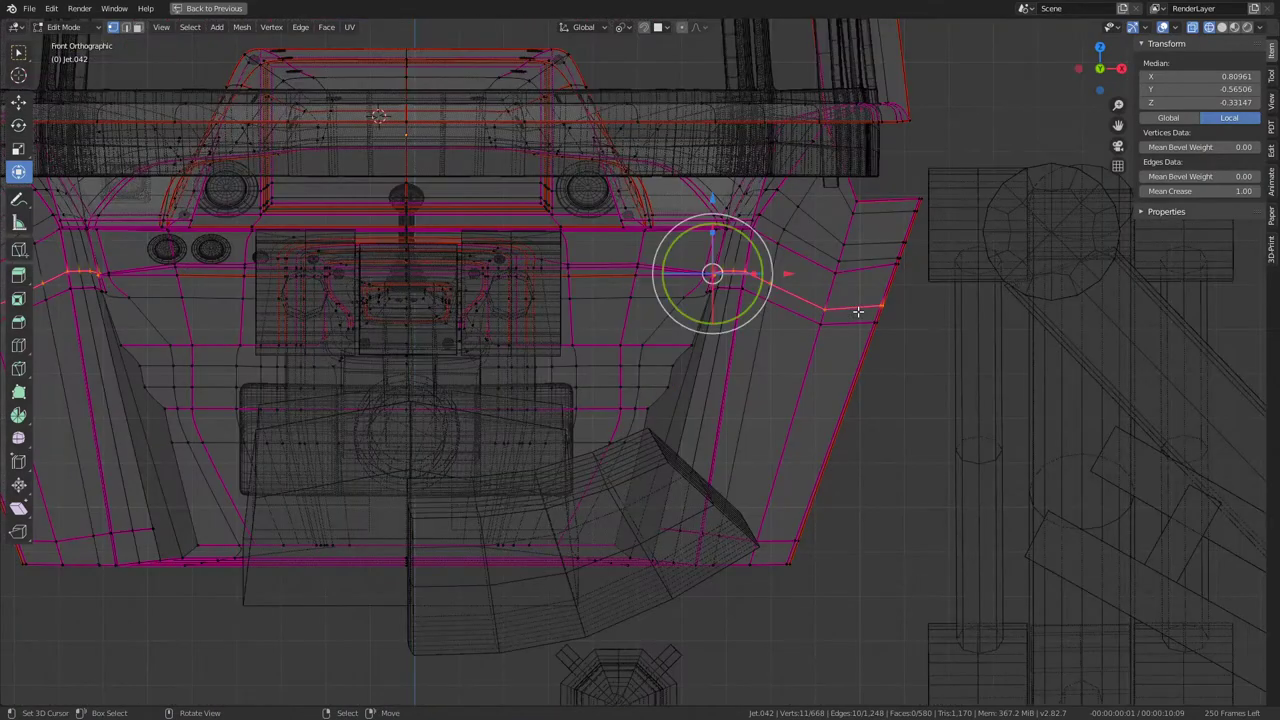
key("ctrl+KP_1")
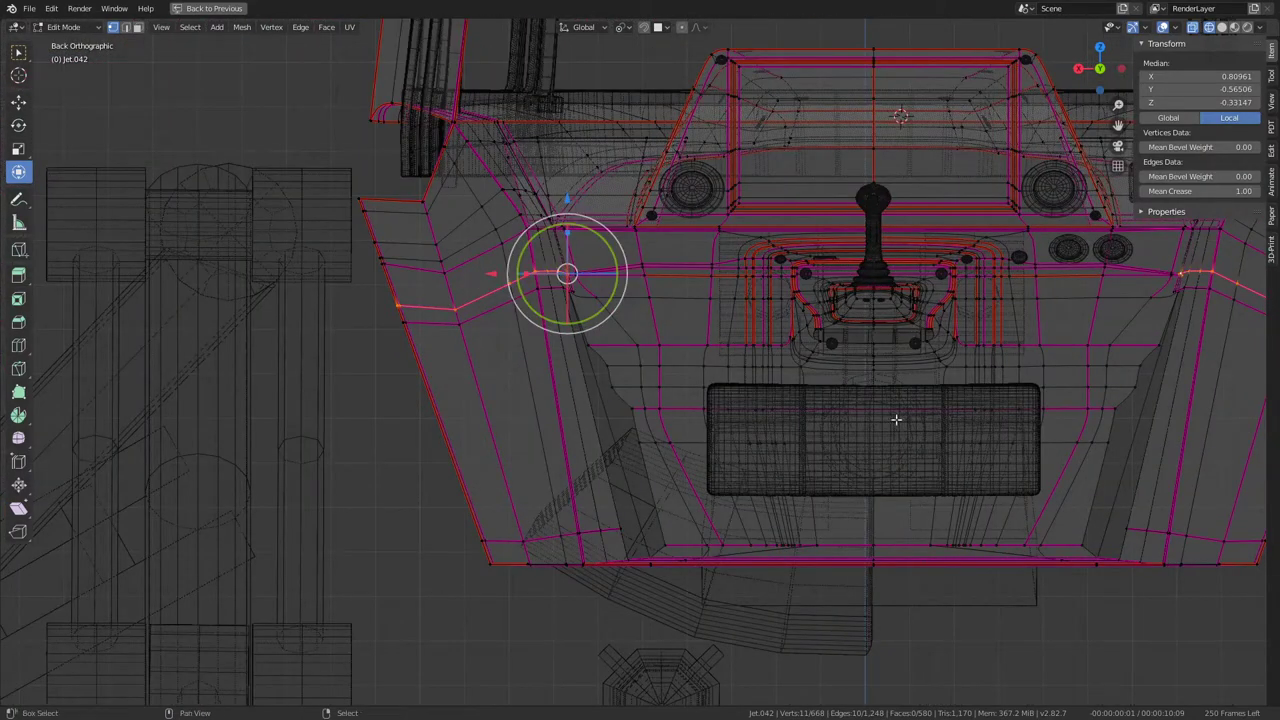
scroll(896, 419, "up", 5)
left_click(686, 549)
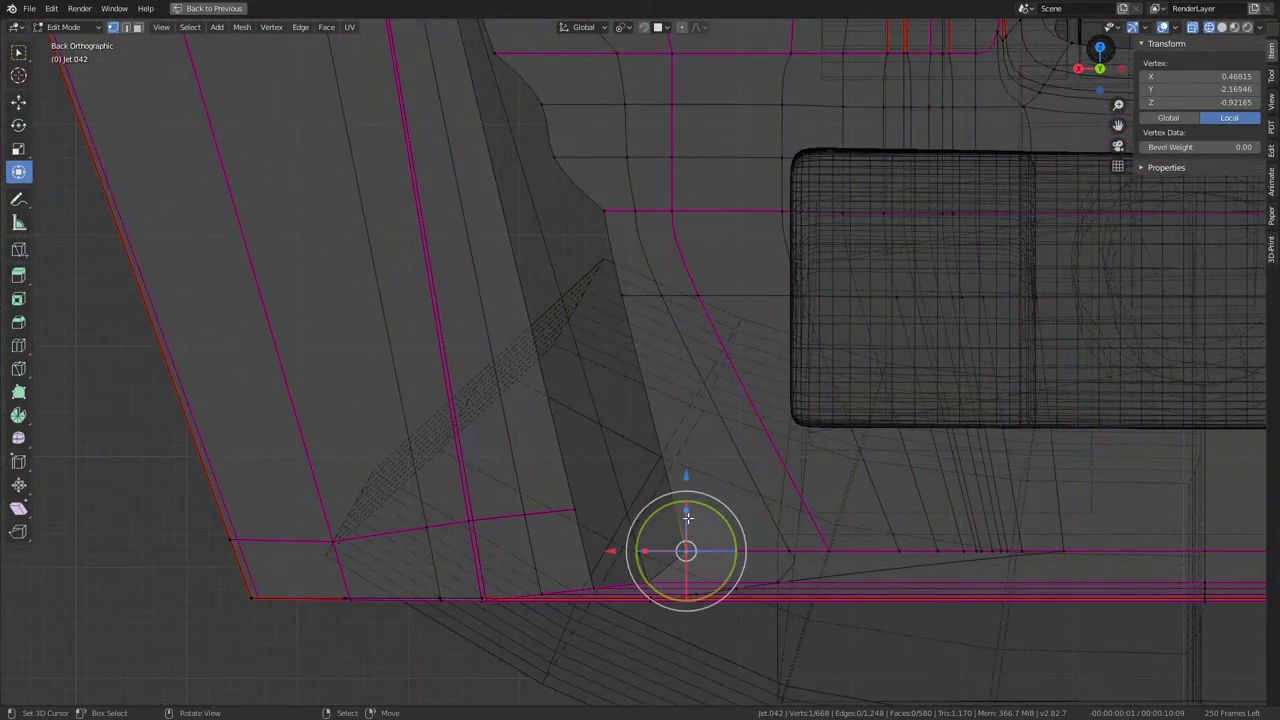
scroll(586, 286, "down", 2)
mouse_move(546, 175)
middle_mouse_down()
mouse_move(497, 286)
mouse_move(651, 220)
mouse_move(458, 45)
middle_mouse_up()
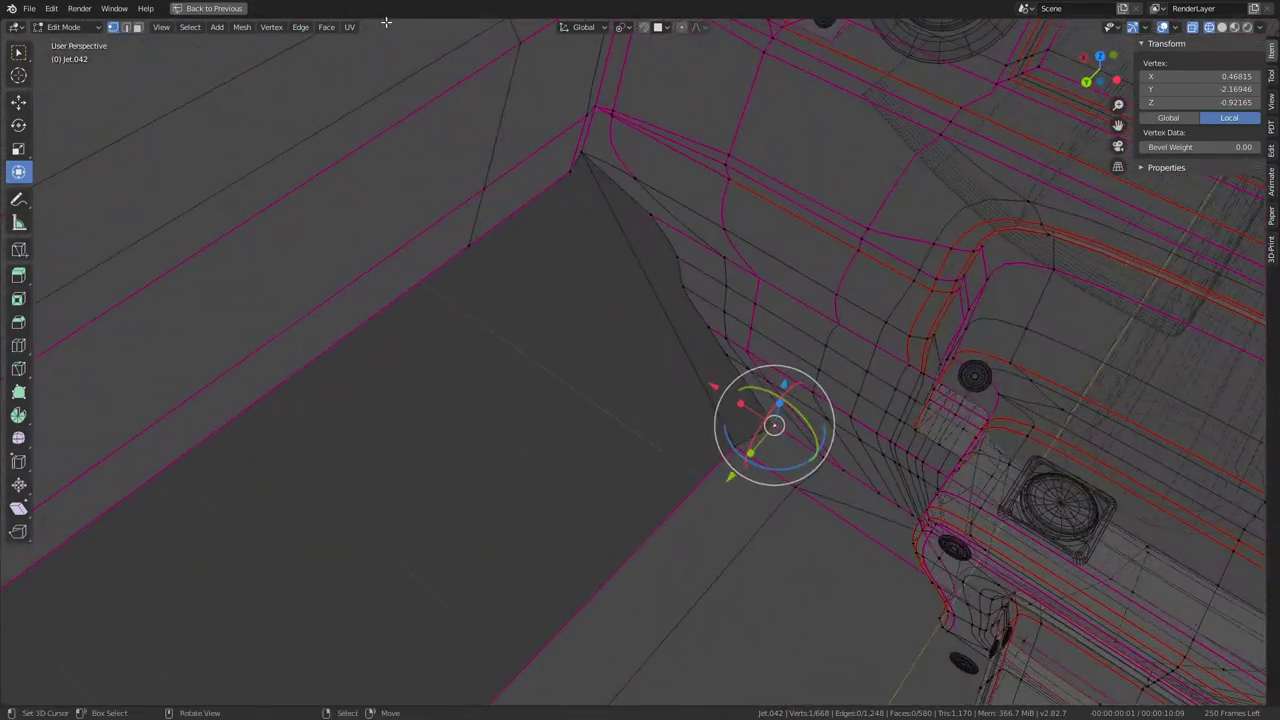
mouse_move(348, 52)
middle_mouse_down()
mouse_move(543, 337)
mouse_move(580, 360)
mouse_move(284, 62)
middle_mouse_up()
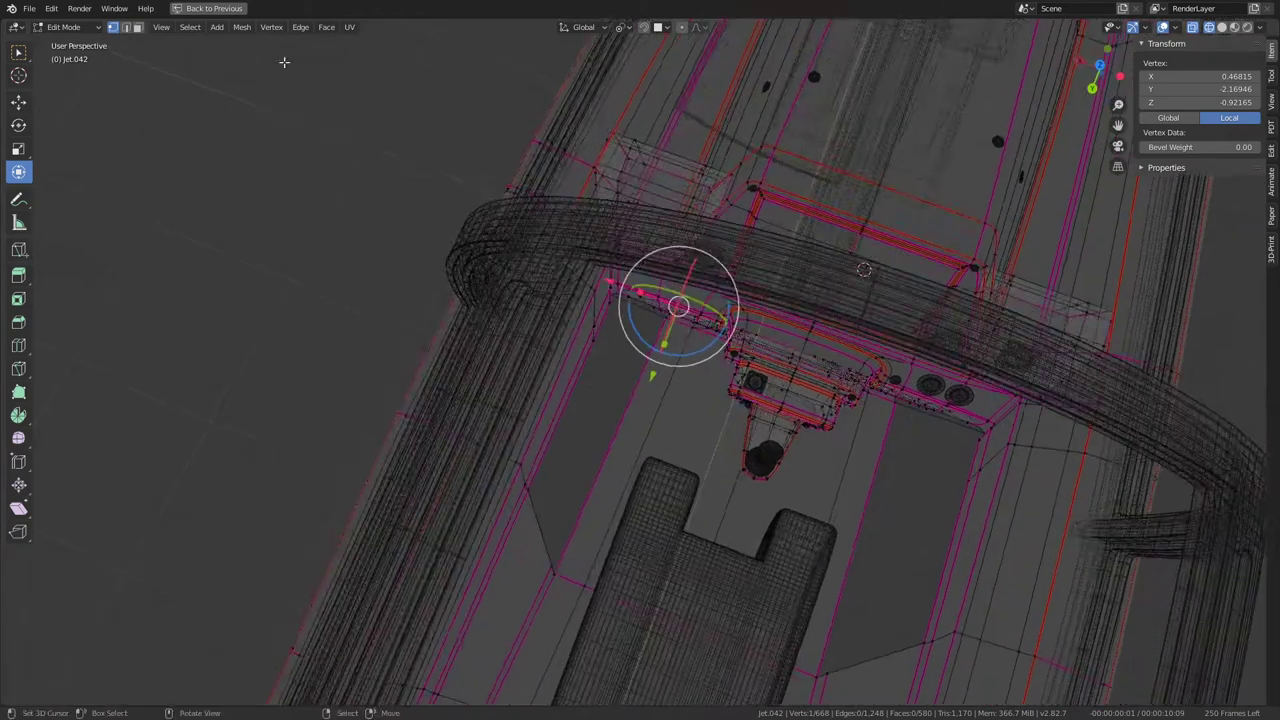
left_click(139, 28)
Step: Subdivide an edge beside the console and select the parallel edge ring on the floor strip
left_click(651, 401)
right_click(789, 366)
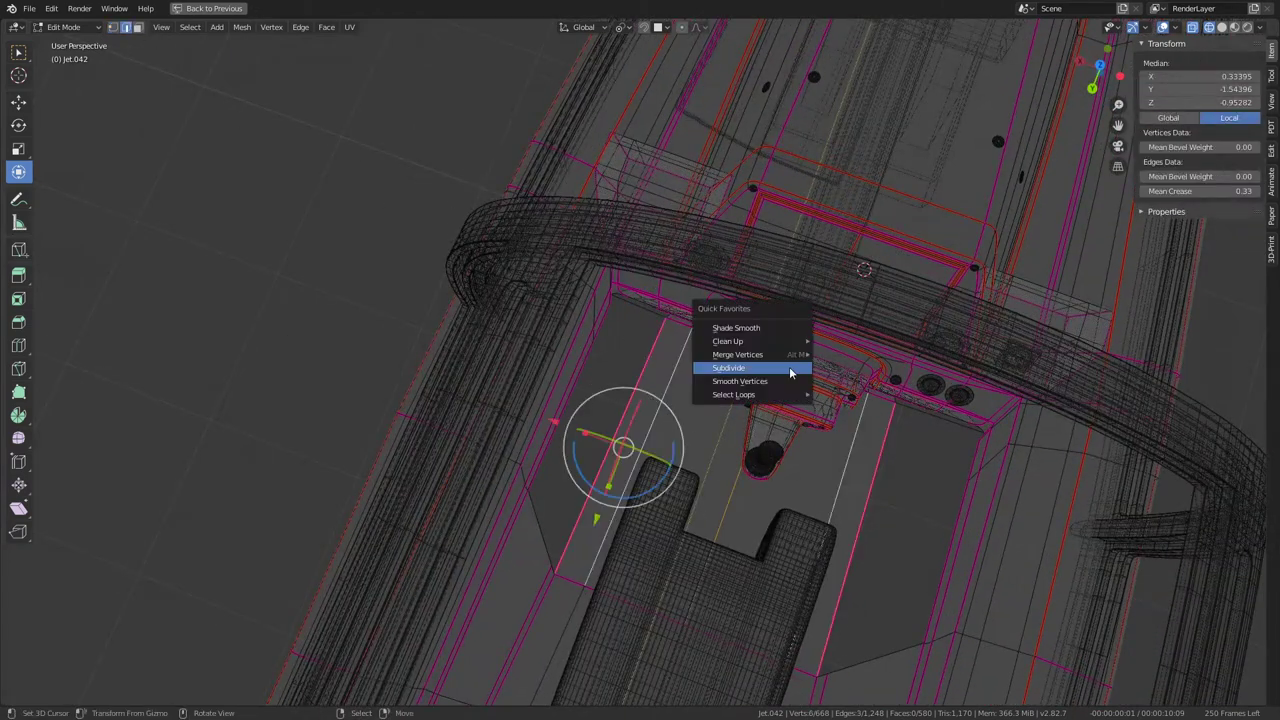
left_click(789, 366)
left_click(595, 480)
left_click(546, 387)
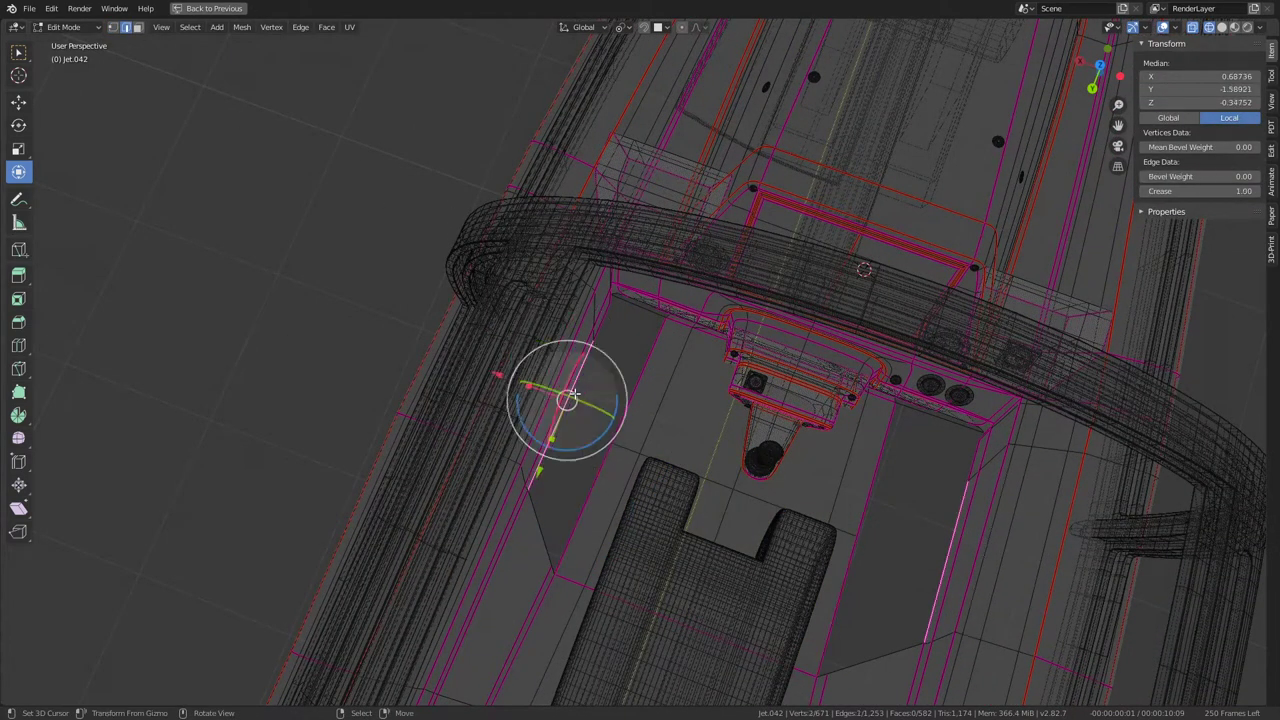
scroll(594, 480, "up", 3)
left_click(651, 401, "ctrl+alt")
middle_click_drag(651, 401, 634, 400)
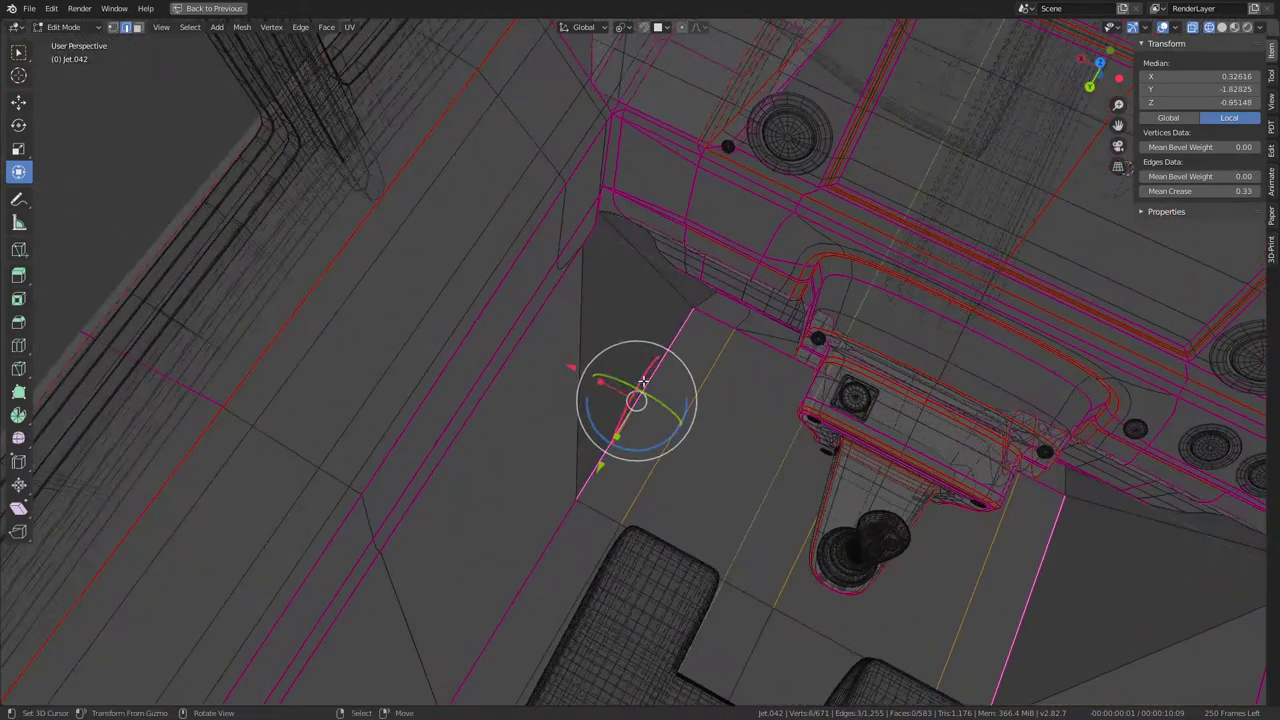
Step: Fill a new face between the two edges bordering the gap at the console corner
left_click(598, 242)
left_click(617, 443)
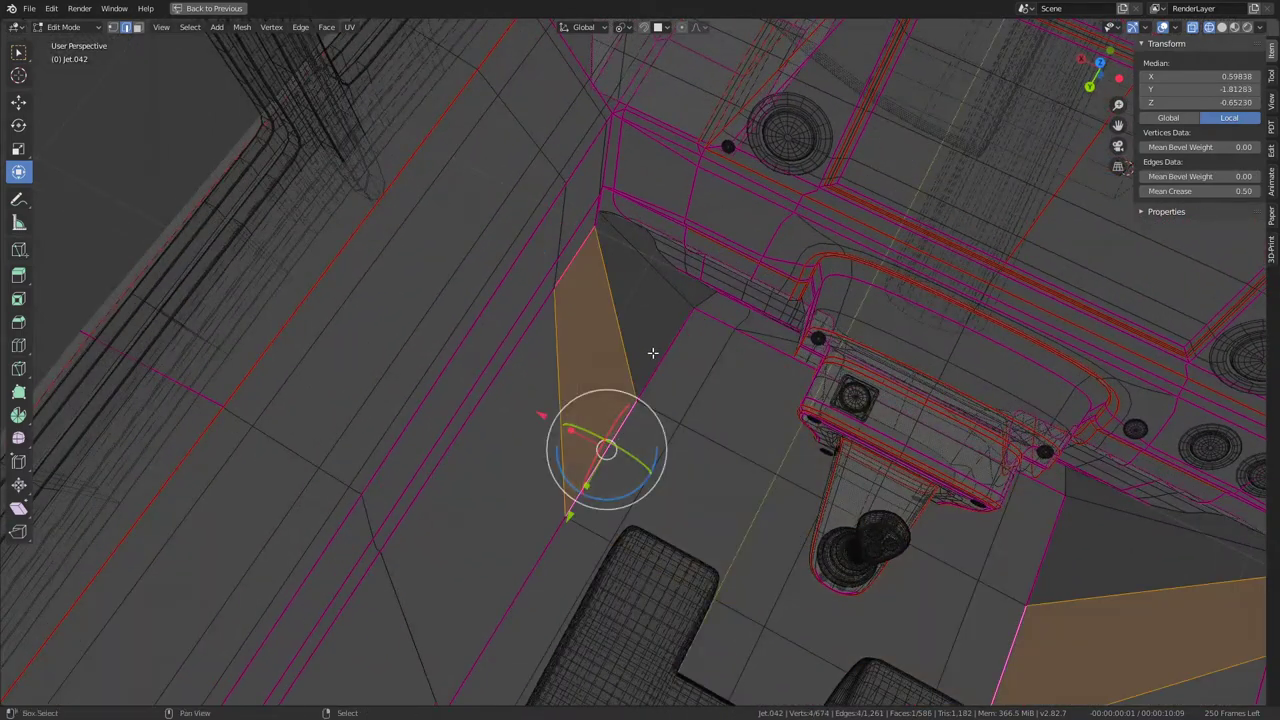
mouse_move(654, 354)
middle_mouse_down()
mouse_move(603, 423)
mouse_move(618, 418)
middle_mouse_up()
left_click(567, 239)
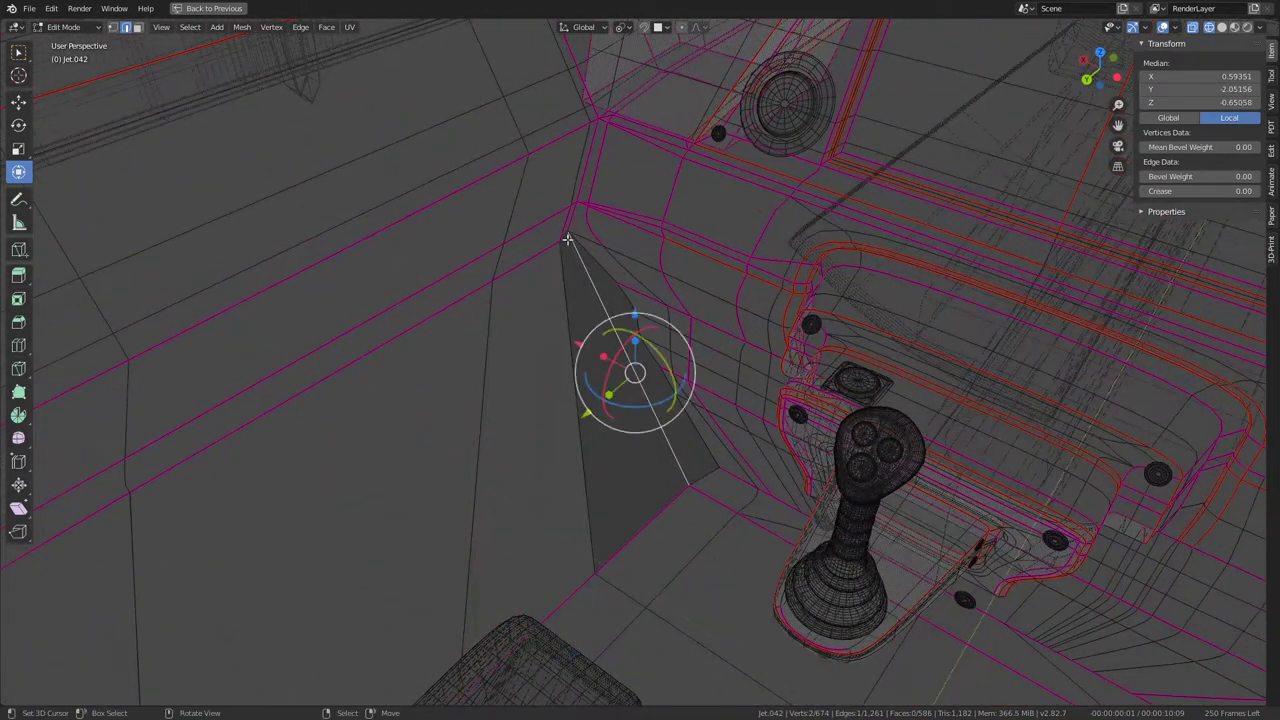
mouse_move(585, 251)
middle_mouse_down()
mouse_move(614, 240)
mouse_move(646, 286)
mouse_move(668, 514)
mouse_move(686, 421)
middle_mouse_up()
key("f")
mouse_move(579, 301)
middle_mouse_down()
mouse_move(523, 300)
mouse_move(640, 449)
middle_mouse_up()
left_click(632, 428)
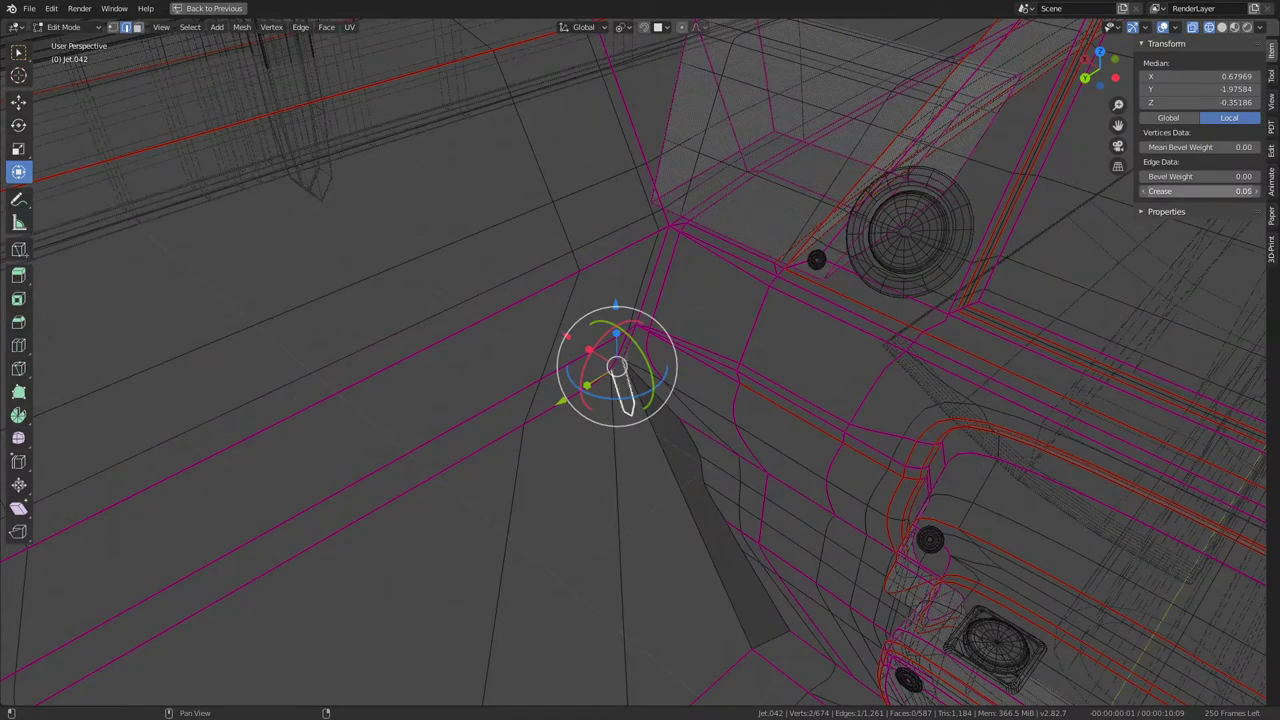
Step: Return the viewport to solid shading and go back into edit mode at the corner
key("Tab")
mouse_move(783, 310)
middle_mouse_down()
mouse_move(837, 248)
mouse_move(723, 266)
mouse_move(740, 270)
mouse_move(761, 312)
mouse_move(712, 337)
mouse_move(778, 305)
mouse_move(795, 312)
middle_mouse_up()
left_click(1229, 29)
scroll(716, 332, "down", 4)
scroll(720, 324, "down", 5)
scroll(798, 313, "up", 10)
key("Tab")
mouse_move(766, 366)
middle_mouse_down()
mouse_move(700, 349)
mouse_move(663, 320)
middle_mouse_up()
scroll(426, 303, "up", 4)
mouse_move(426, 303)
middle_mouse_down()
mouse_move(457, 277)
mouse_move(628, 490)
mouse_move(640, 432)
middle_mouse_up()
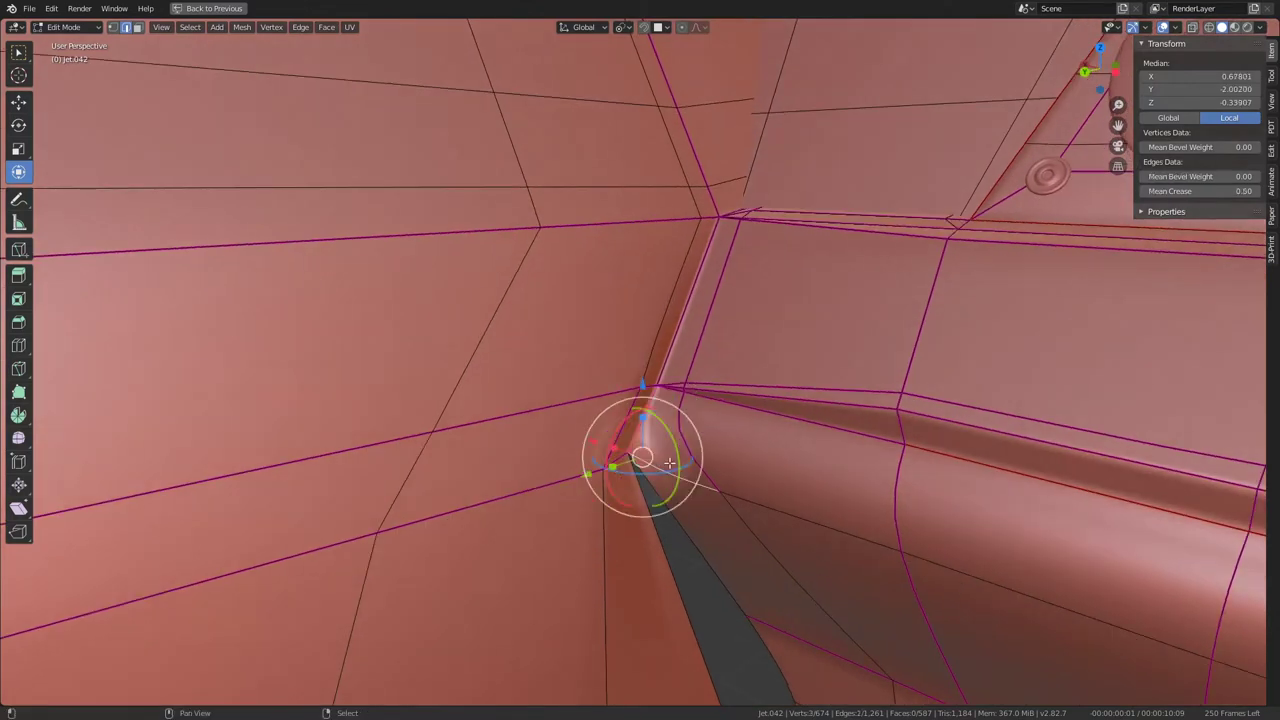
Step: Edge-slide the floor edge loop in front of the joystick console
scroll(819, 512, "down", 5)
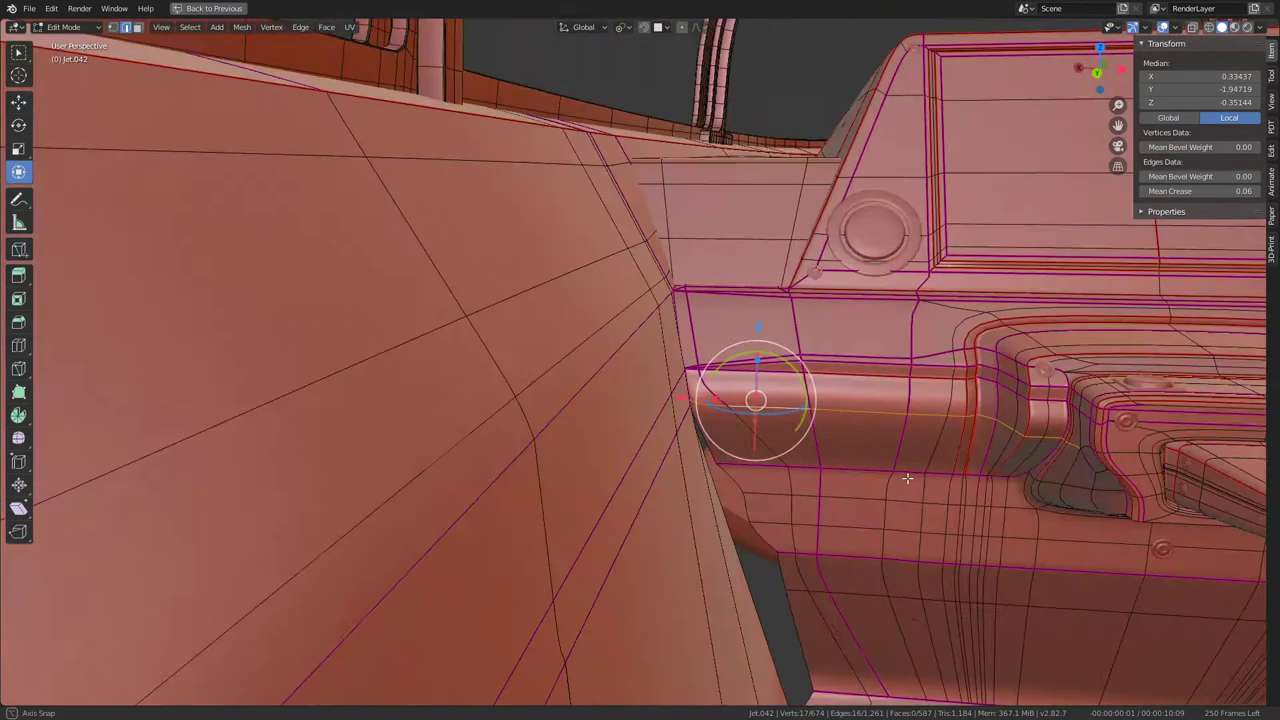
middle_click_drag(819, 512, 816, 495)
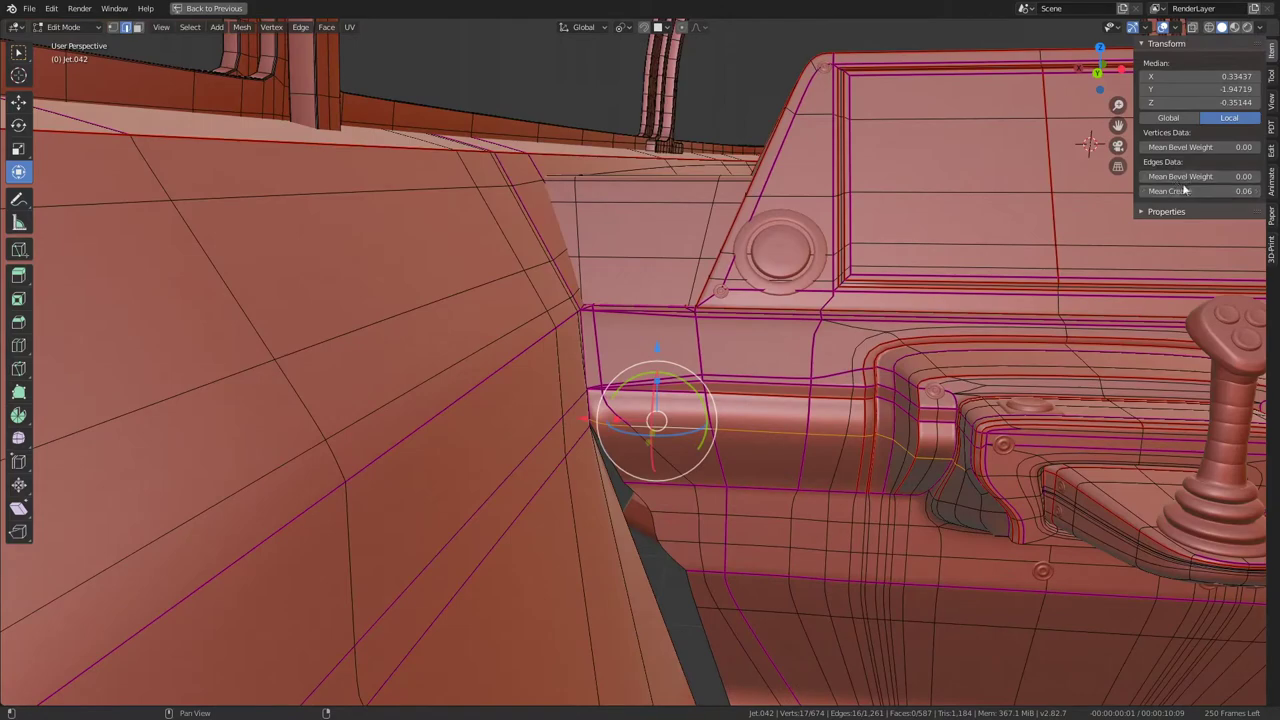
mouse_move(910, 203)
middle_mouse_down()
mouse_move(800, 106)
mouse_move(757, 109)
middle_mouse_up()
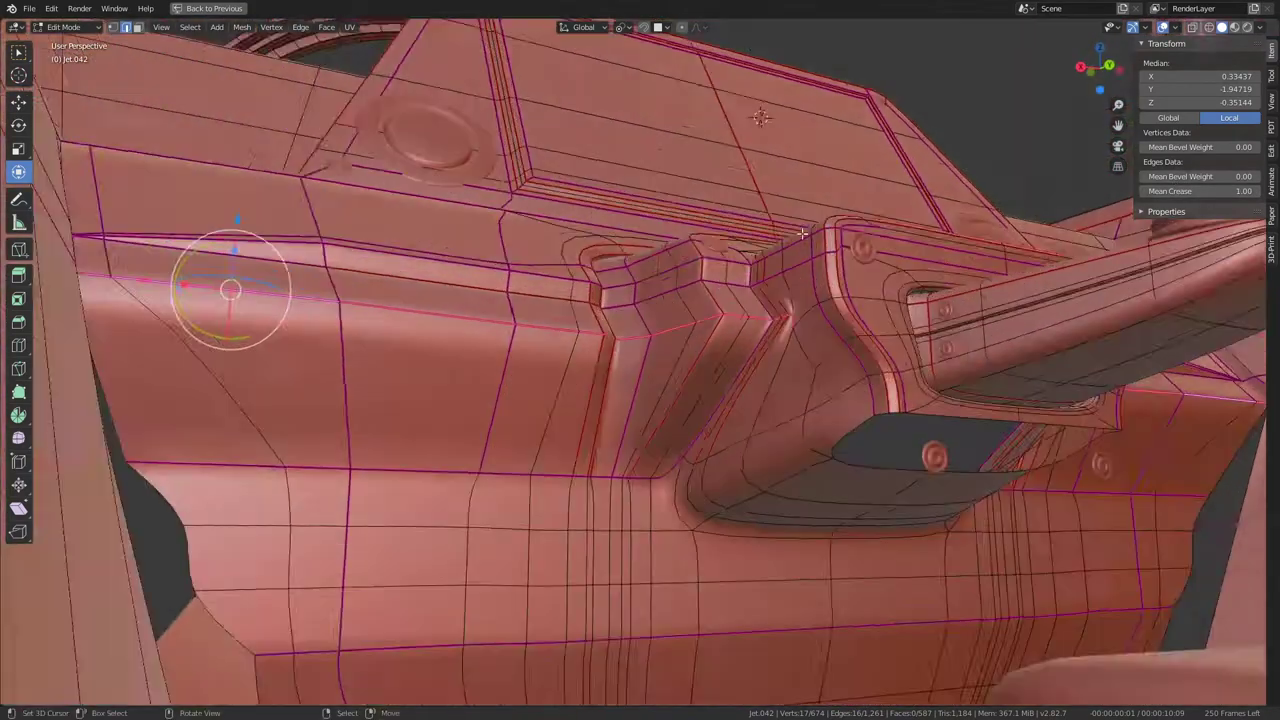
scroll(894, 289, "up", 3)
middle_click_drag(894, 289, 860, 299)
left_click(856, 294, "alt")
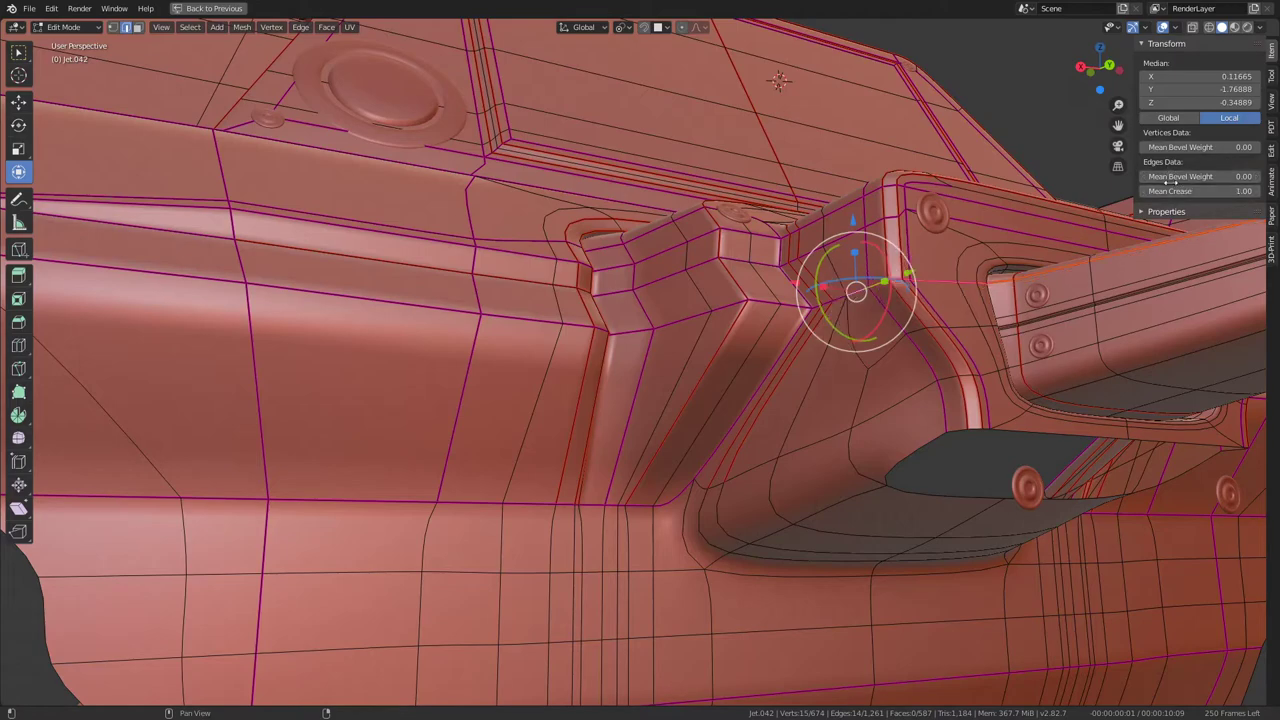
key("Tab")
mouse_move(1037, 256)
middle_mouse_down()
mouse_move(950, 308)
mouse_move(787, 302)
middle_mouse_up()
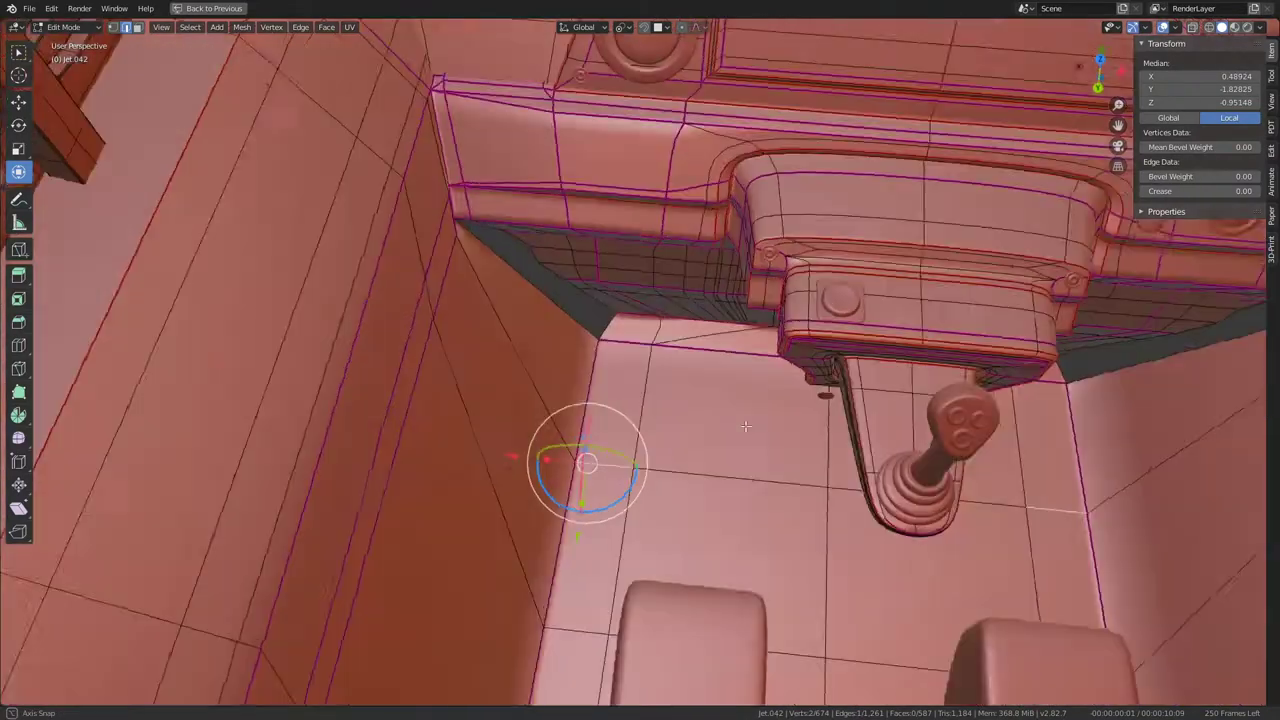
key("g")
key("g")
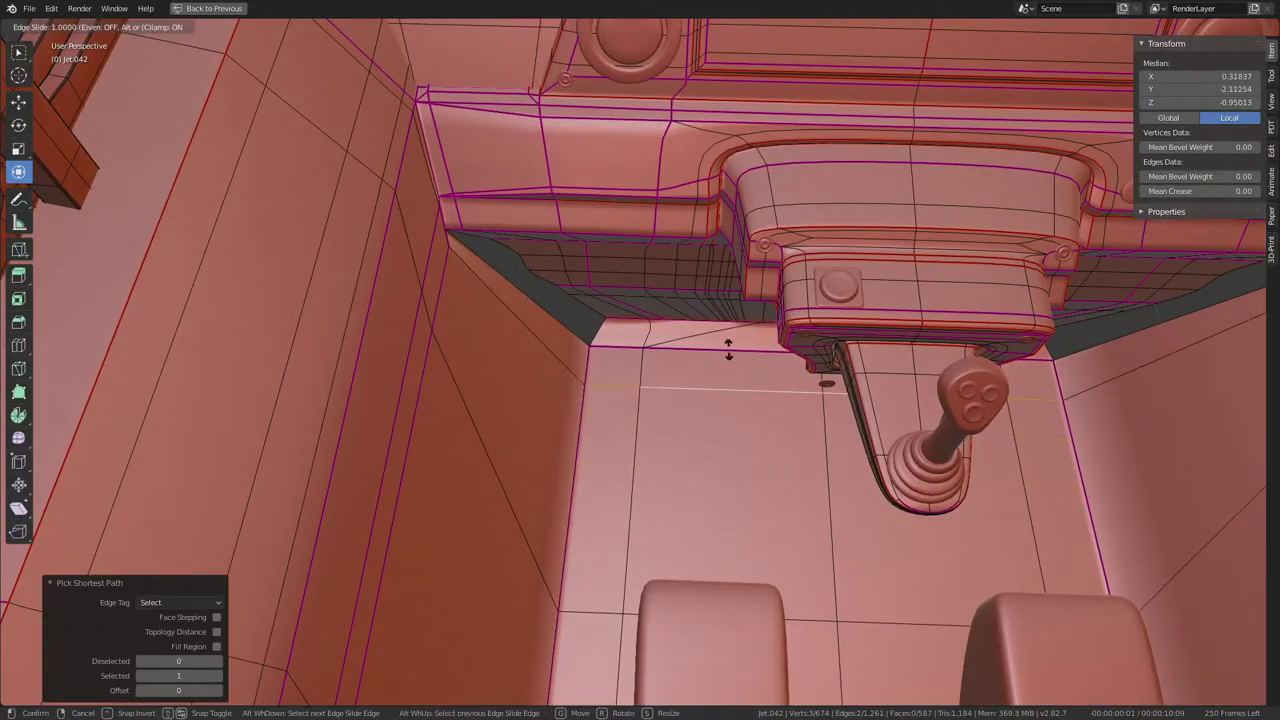
left_click(728, 350)
Step: Slide the corner edge beside the console down toward the floor
middle_click_drag(700, 394, 551, 286)
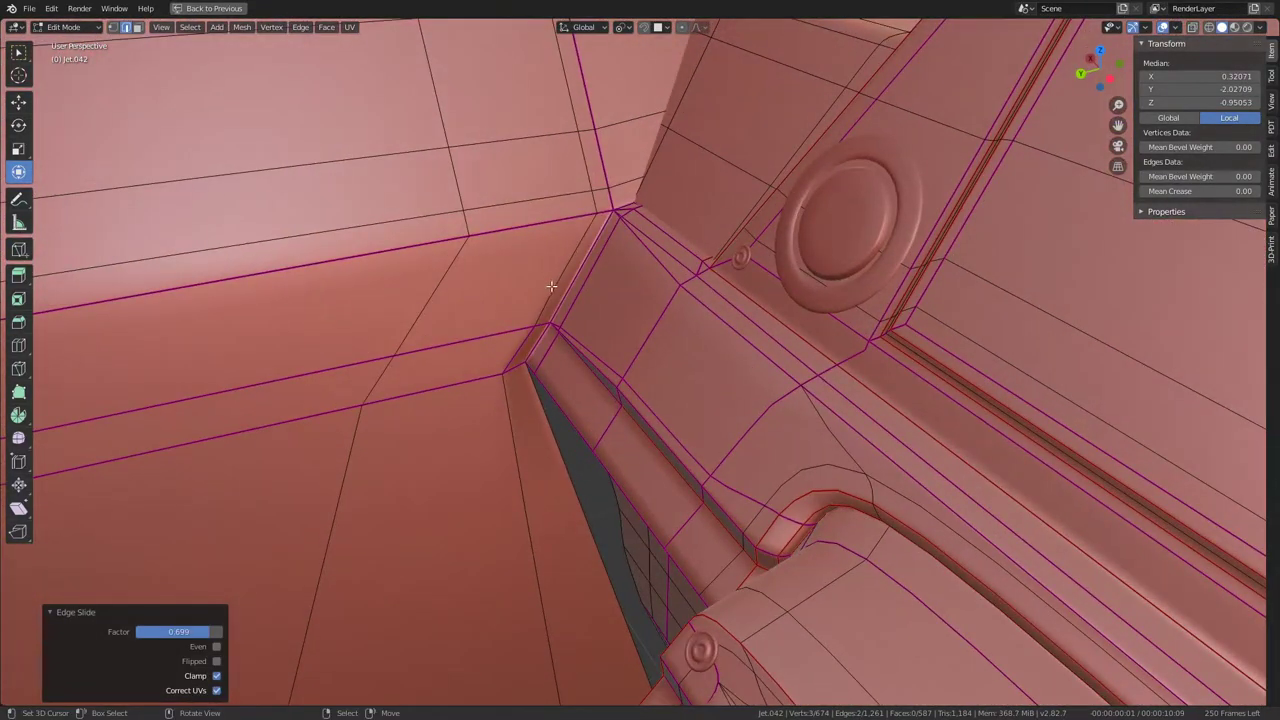
left_click(551, 286)
middle_click_drag(566, 268, 588, 200)
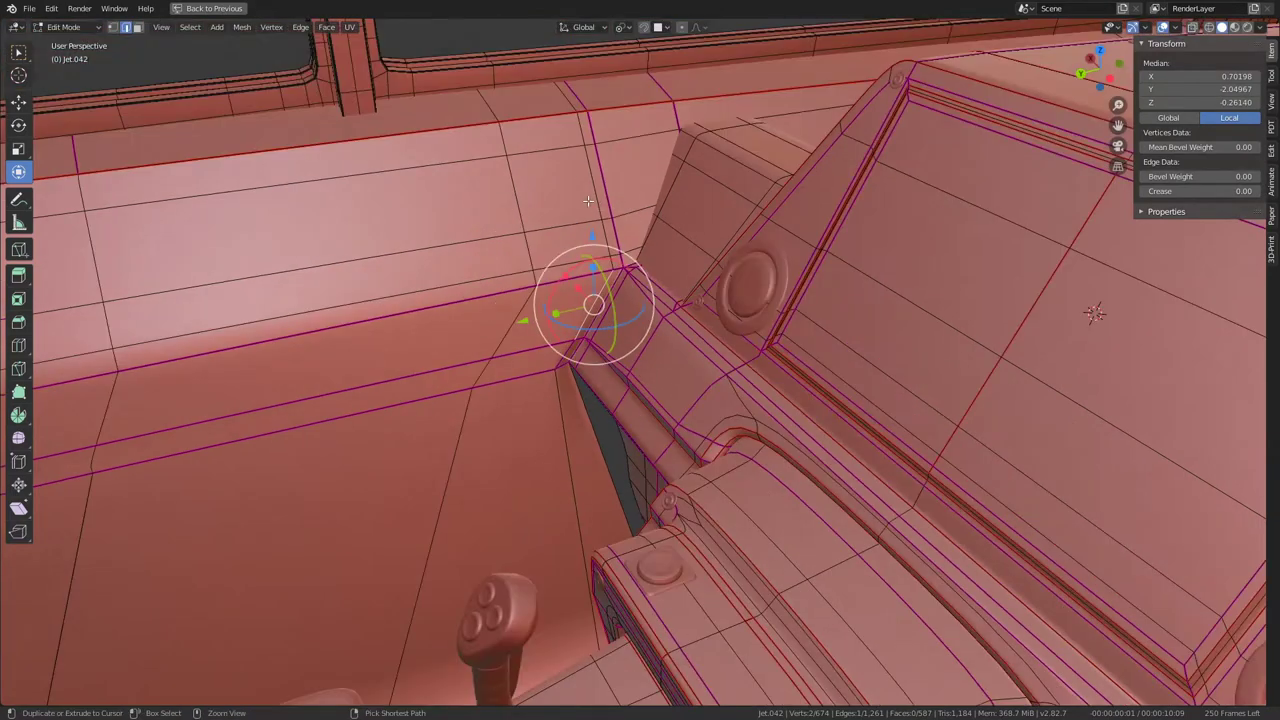
middle_click_drag(590, 574, 608, 497)
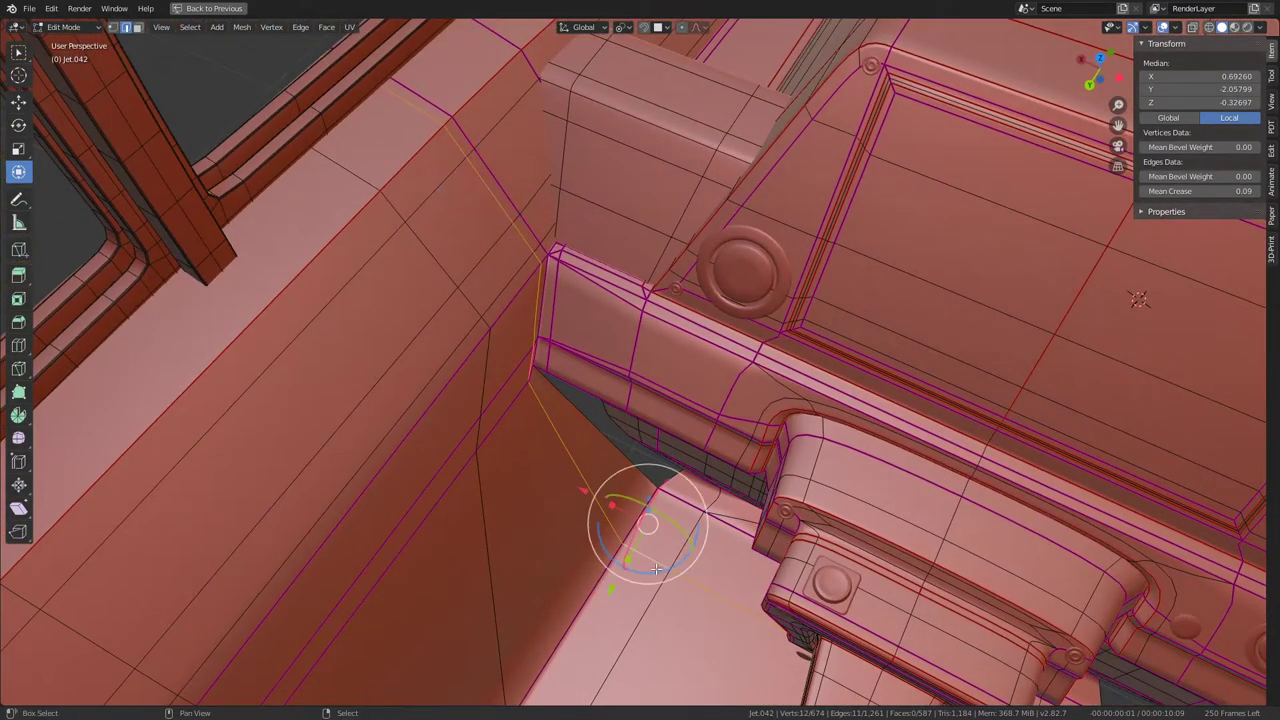
key("g")
key("Escape")
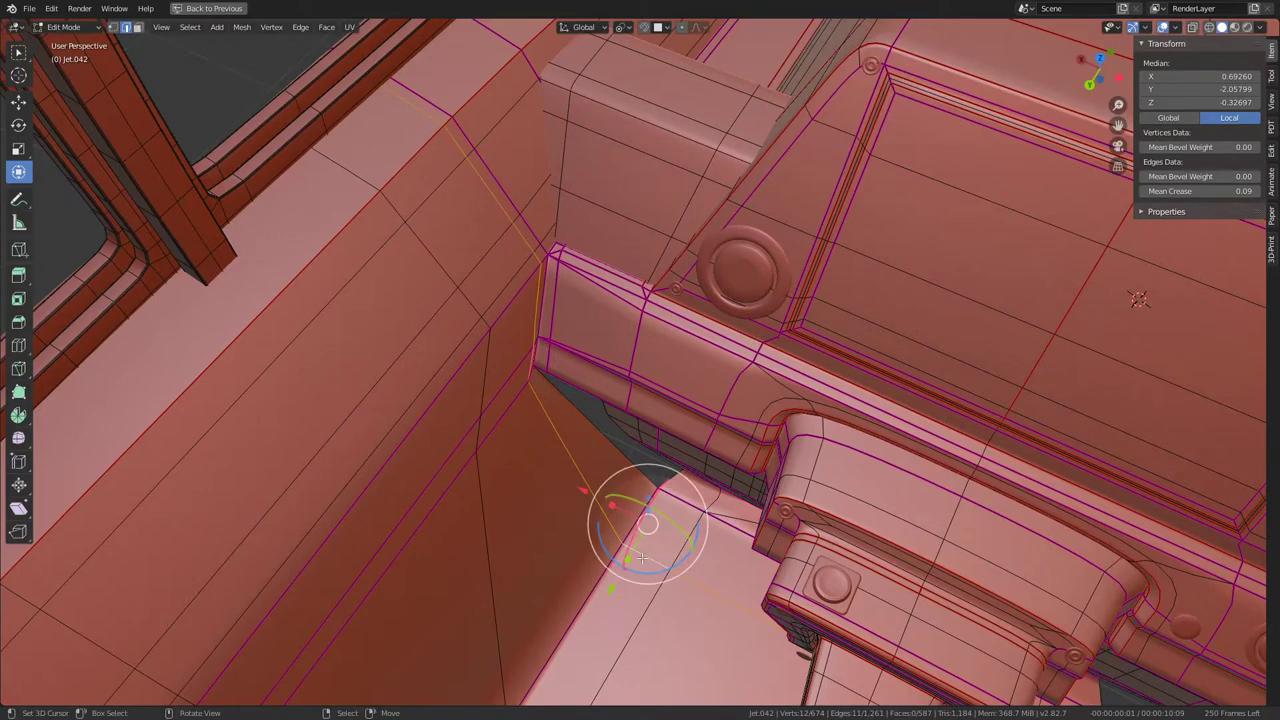
key("g")
key("g")
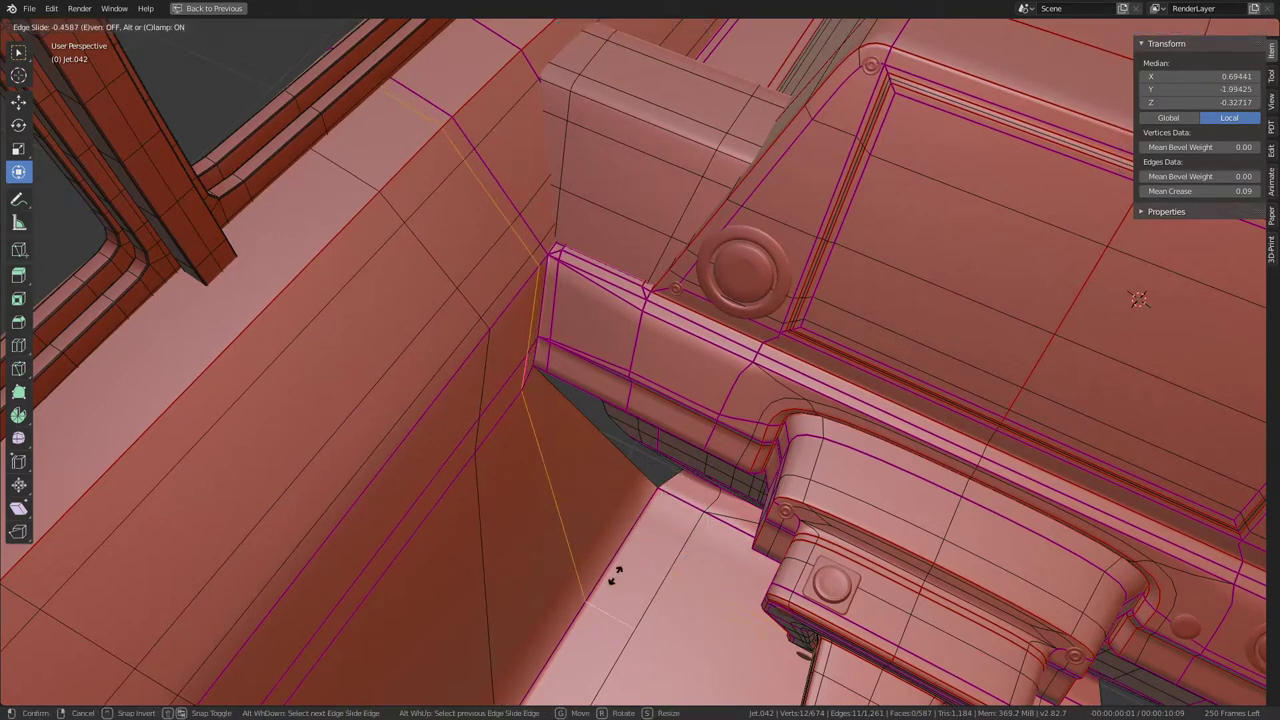
left_click(548, 237)
mouse_move(443, 249)
middle_mouse_down()
mouse_move(776, 251)
mouse_move(740, 232)
mouse_move(754, 224)
middle_mouse_up()
Step: Slide the first side-panel loop, flatten it with S Y 0, and shift it 0.309 along Y
key("g")
key("g")
left_click(754, 224)
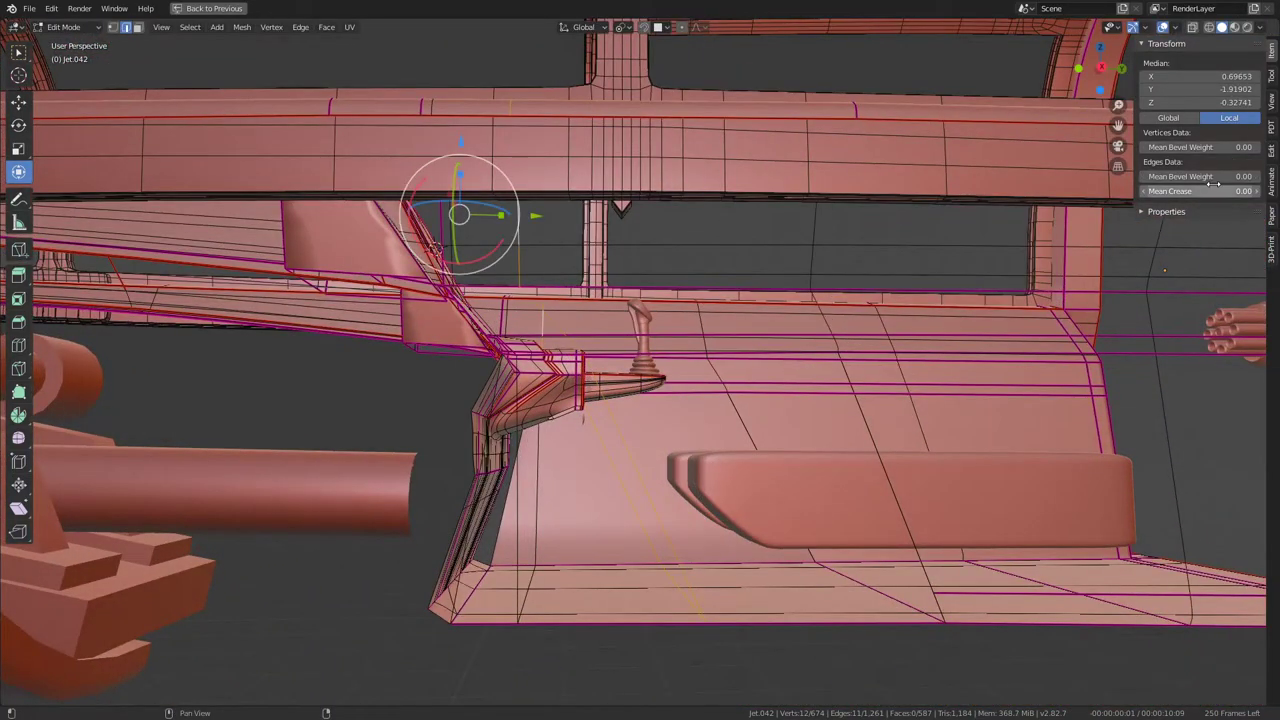
key("g")
key("g")
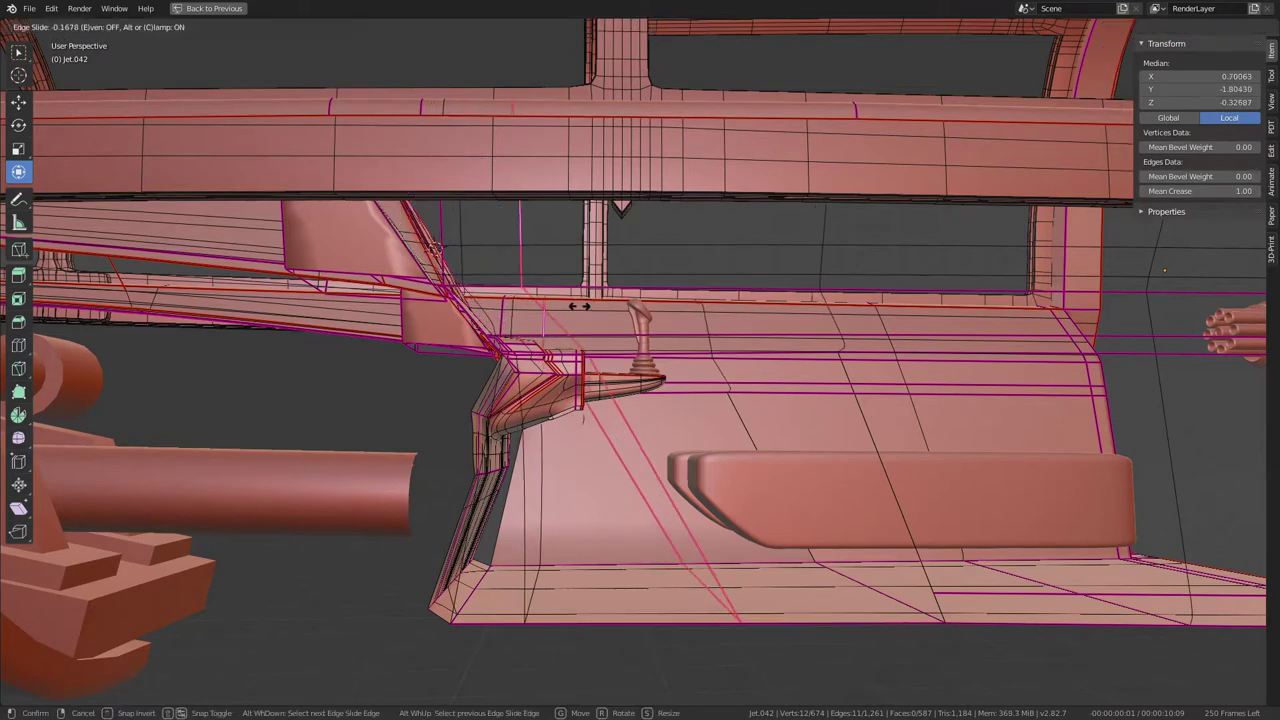
left_click(786, 206)
type("sy0")
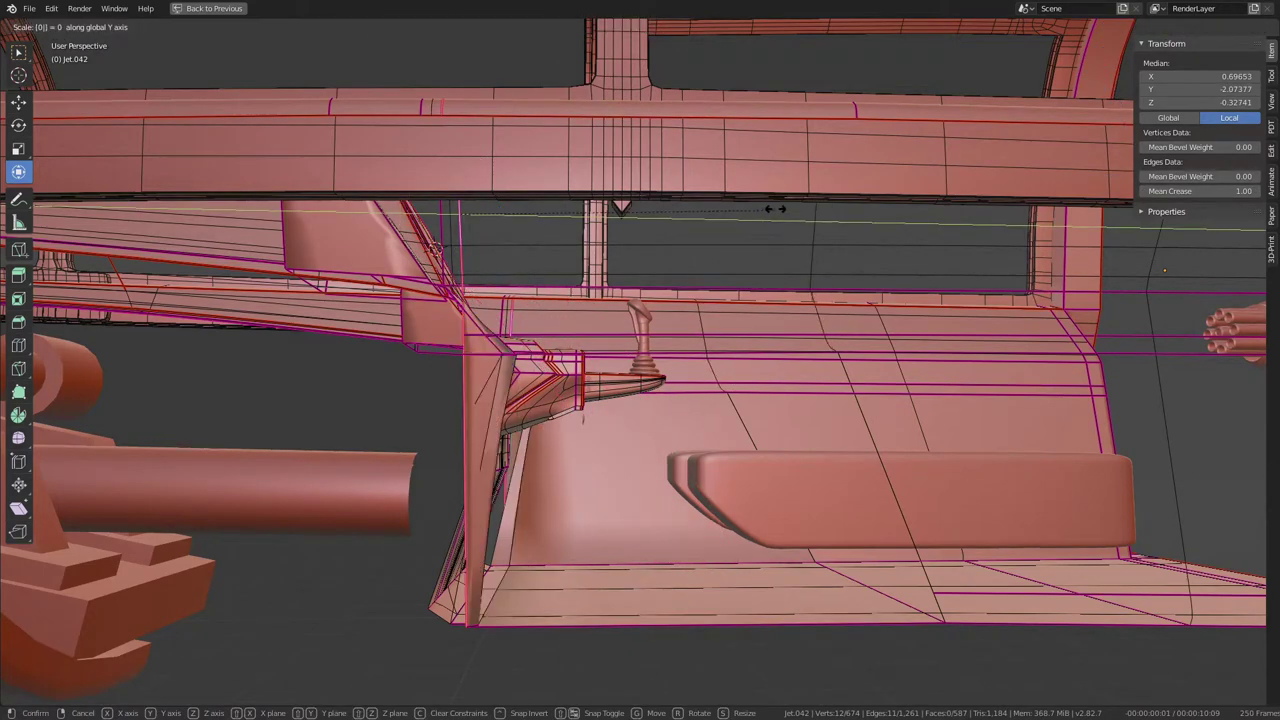
key("Return")
key("g")
key("y")
left_click(560, 230)
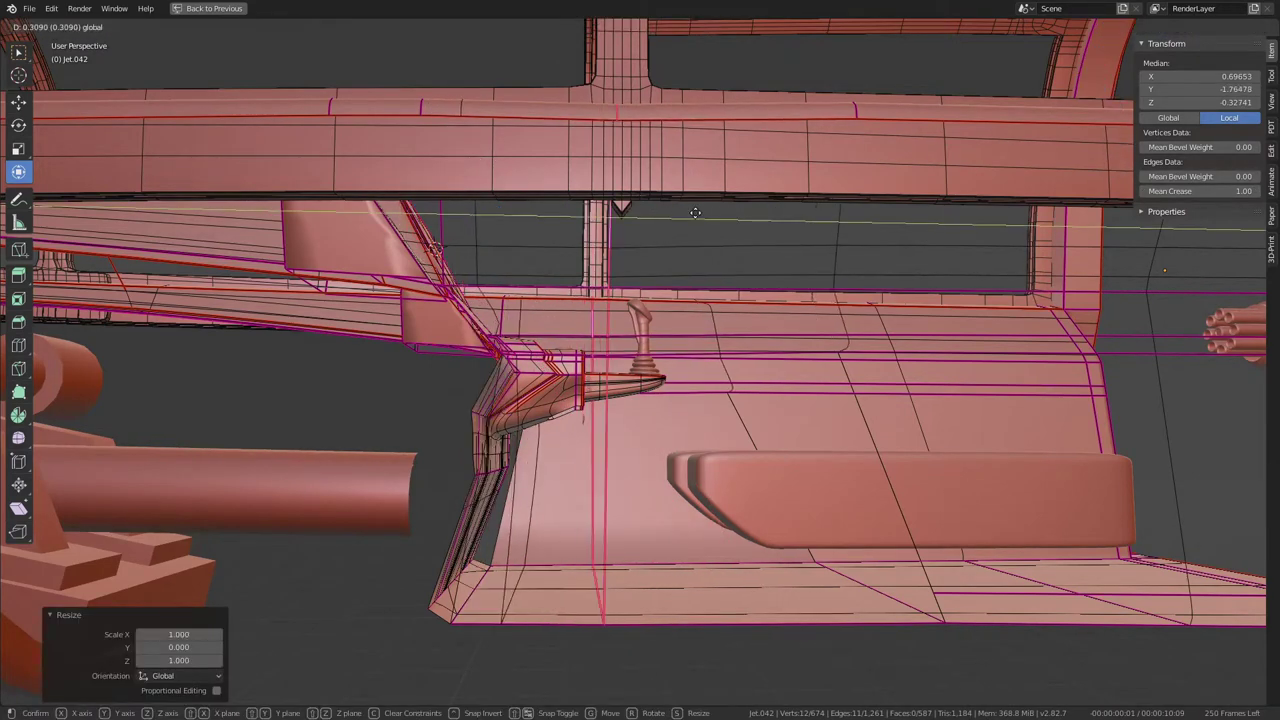
scroll(704, 202, "down", 3)
middle_click_drag(704, 202, 505, 298)
scroll(505, 298, "up", 5)
scroll(566, 340, "up", 3)
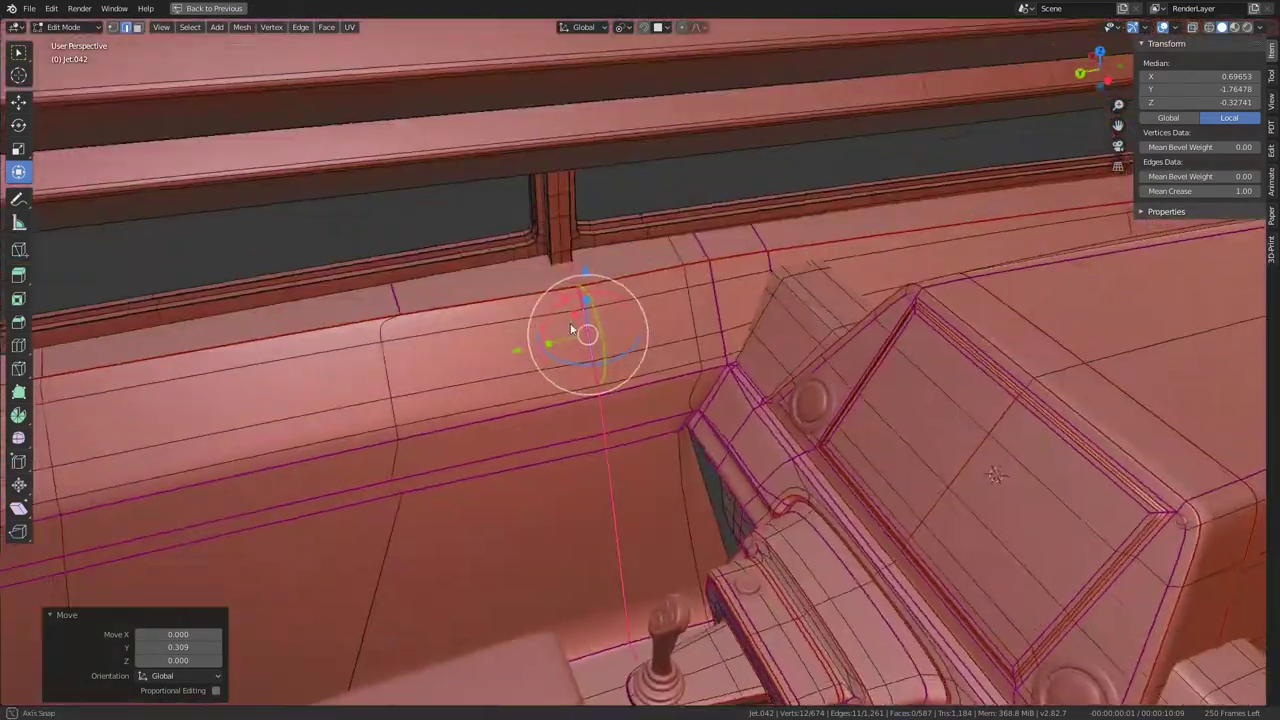
Step: Slide the loop below the console at factor -0.427 and scale it flat to zero along Y
key("Tab")
mouse_move(579, 317)
middle_mouse_down()
mouse_move(719, 240)
mouse_move(577, 270)
mouse_move(514, 221)
middle_mouse_up()
key("Tab")
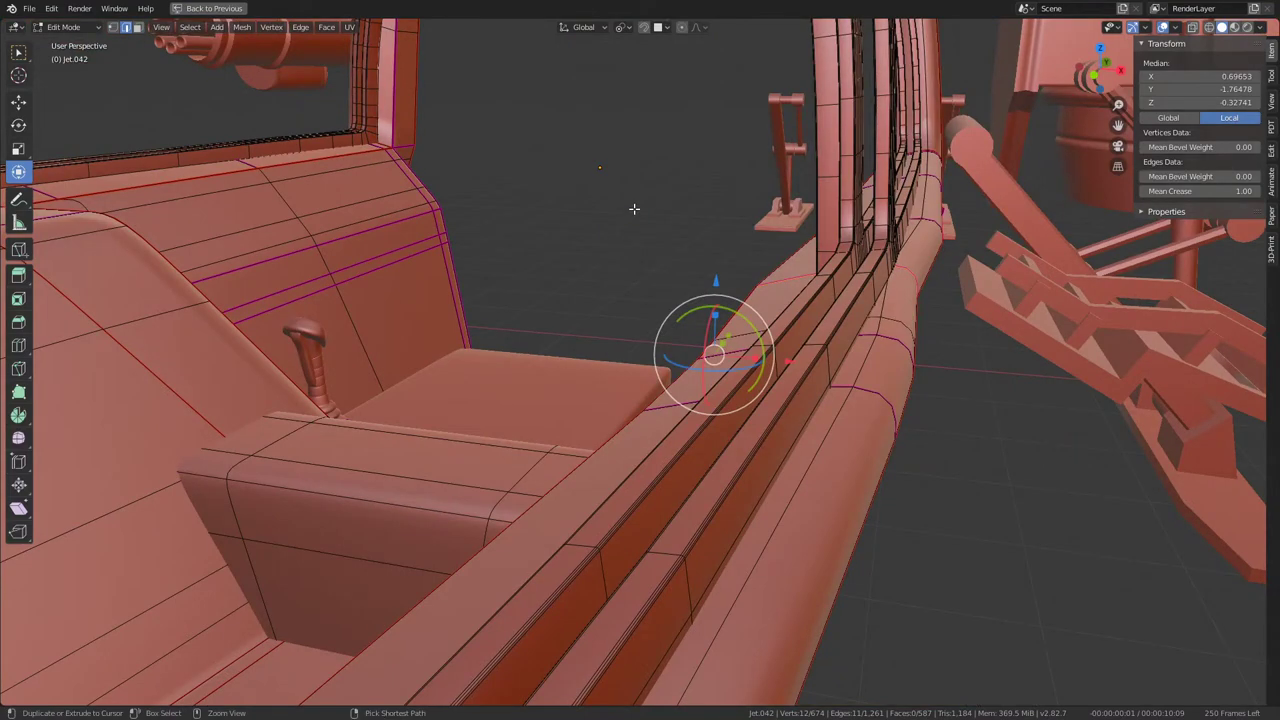
key("ctrl+z")
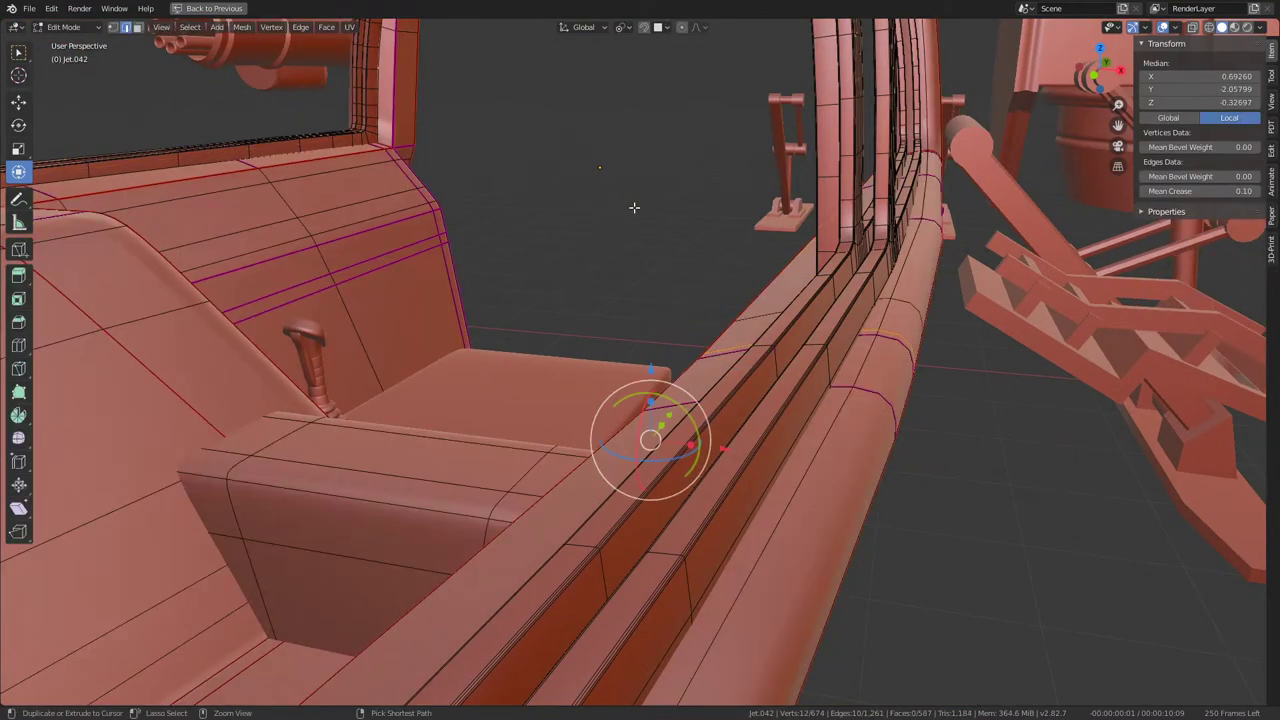
mouse_move(840, 203)
middle_mouse_down()
mouse_move(772, 205)
mouse_move(560, 502)
middle_mouse_up()
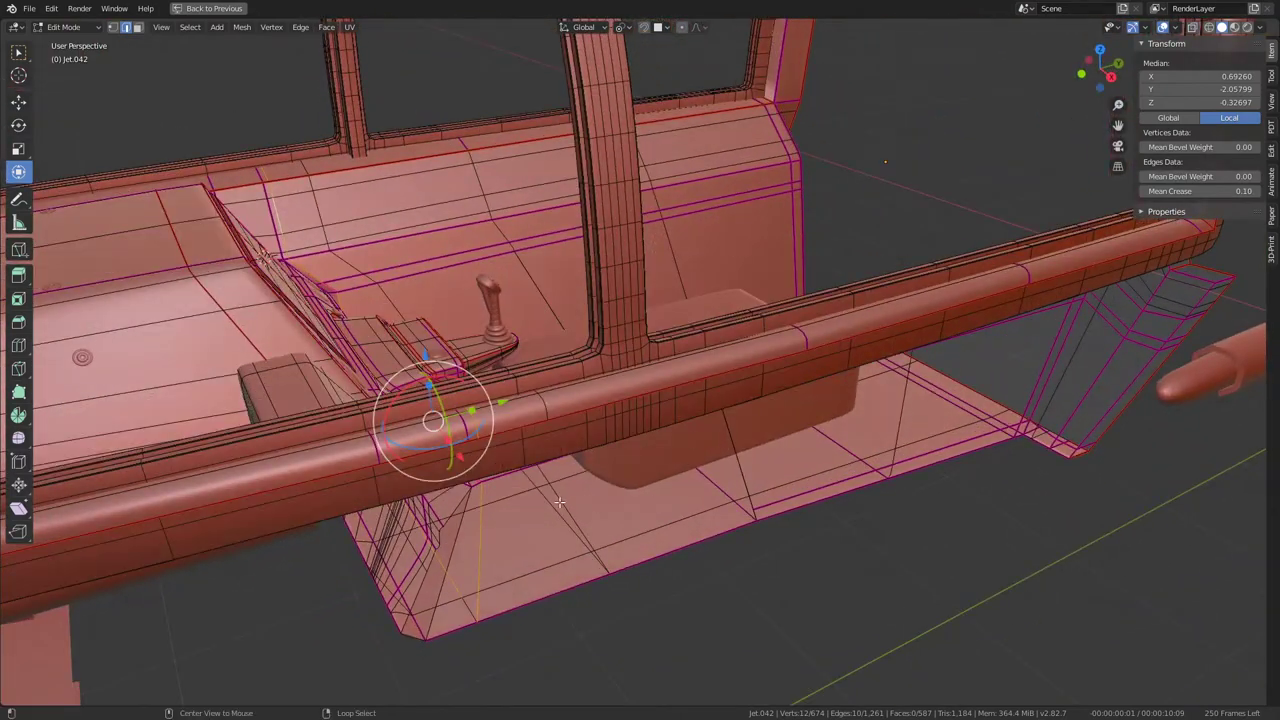
middle_click_drag(619, 377, 624, 355)
key("g")
key("g")
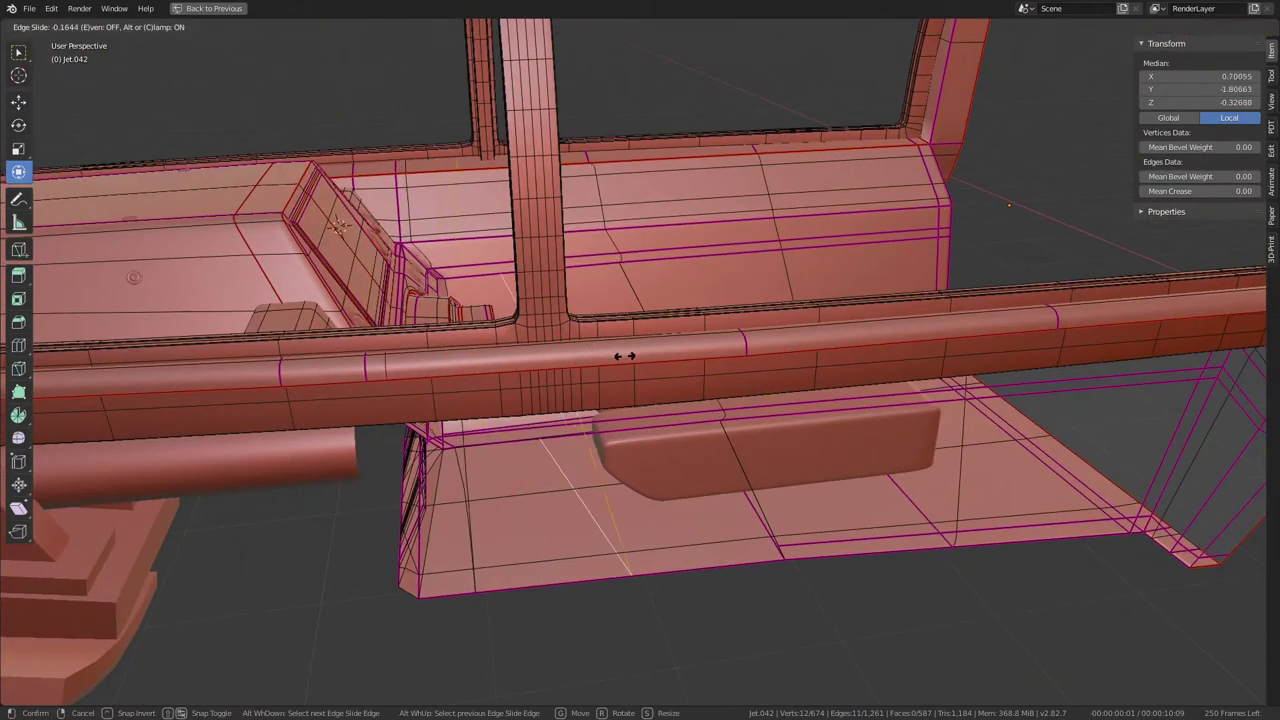
left_click(671, 366)
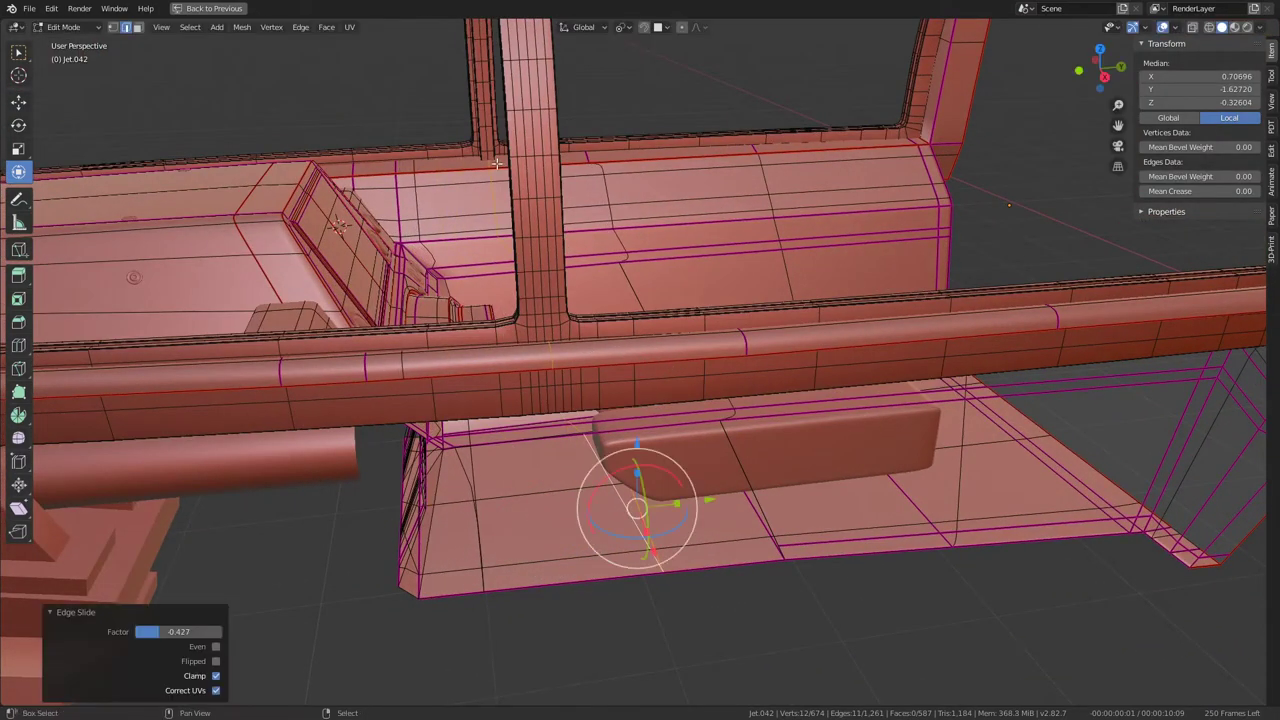
left_click(491, 163)
key("s")
key("y")
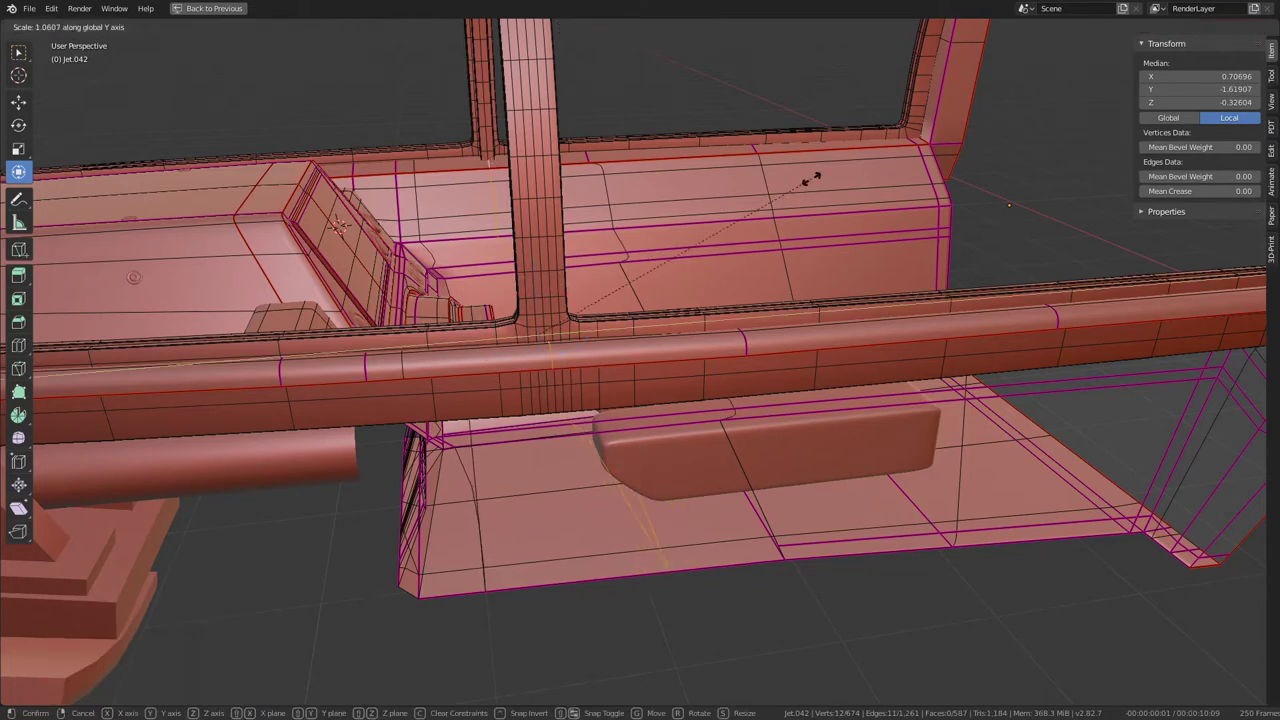
type("0")
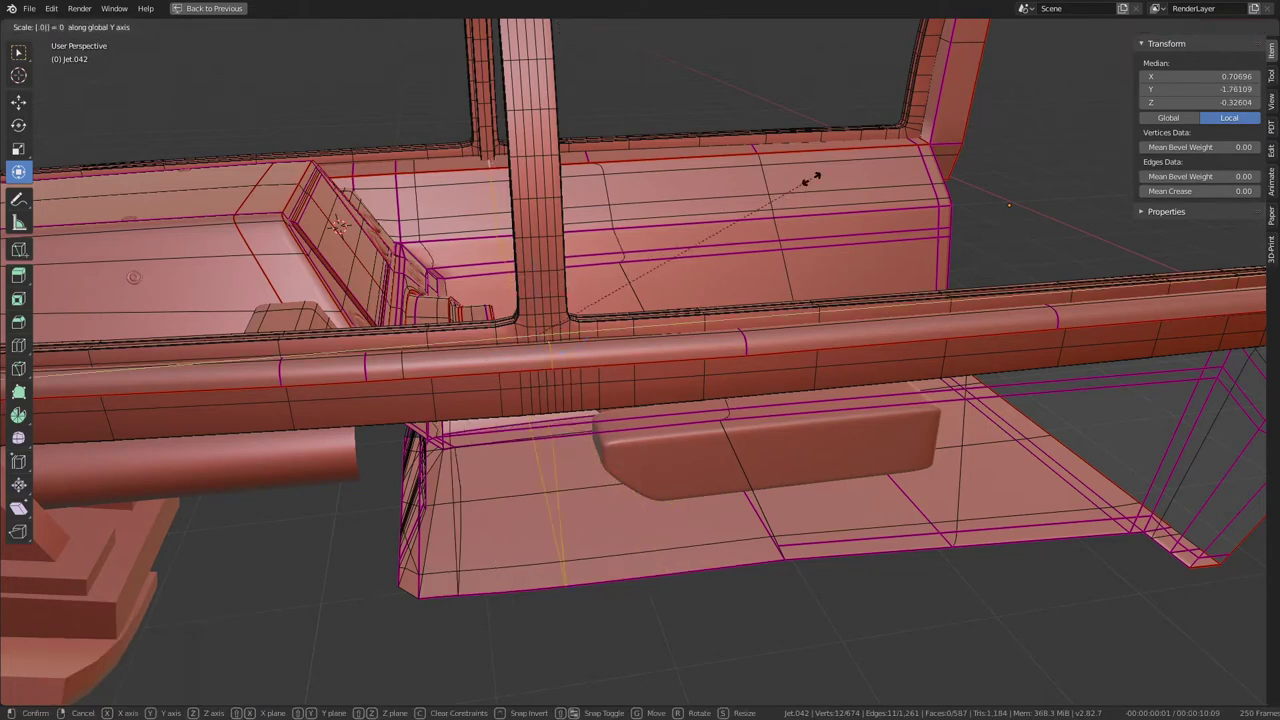
key("Return")
mouse_move(812, 178)
middle_mouse_down()
mouse_move(908, 186)
mouse_move(352, 180)
mouse_move(420, 200)
mouse_move(906, 214)
mouse_move(552, 251)
mouse_move(1000, 230)
mouse_move(888, 221)
middle_mouse_up()
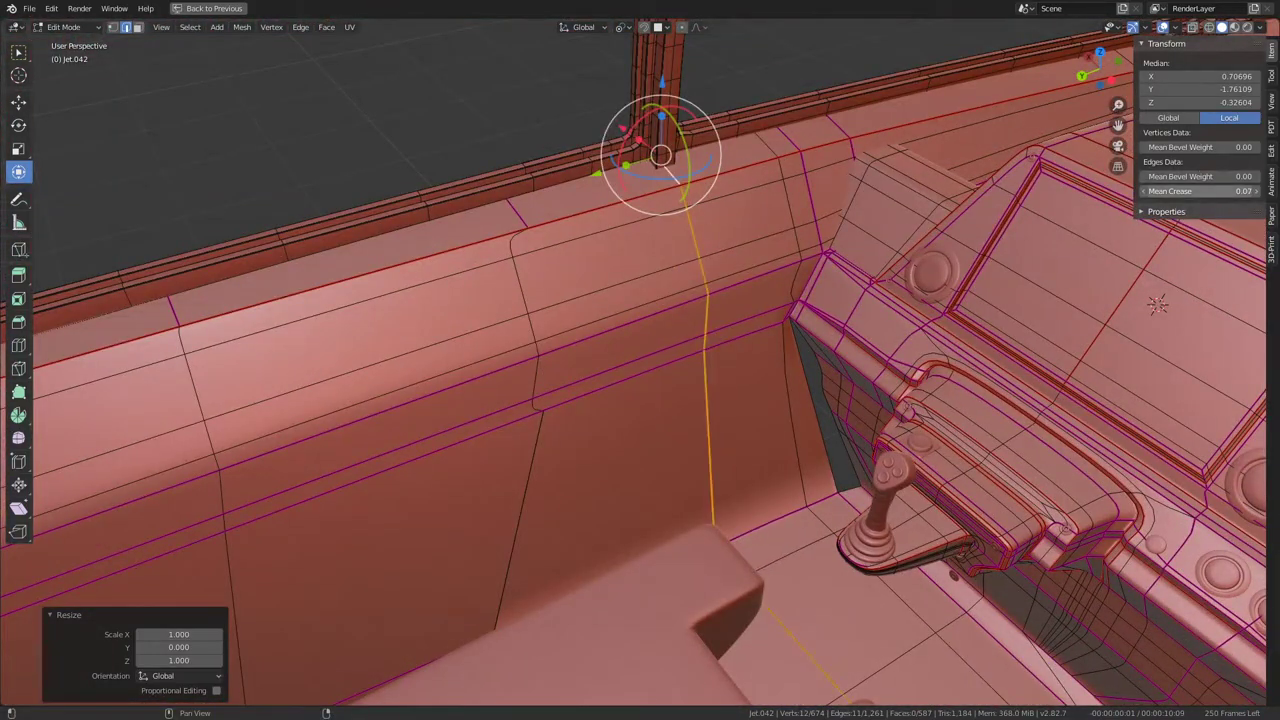
Step: Flatten the vertical wall edge loop to zero along Y
mouse_move(631, 338)
middle_mouse_down()
mouse_move(848, 322)
mouse_move(585, 306)
mouse_move(655, 190)
middle_mouse_up()
key("Tab")
key("Tab")
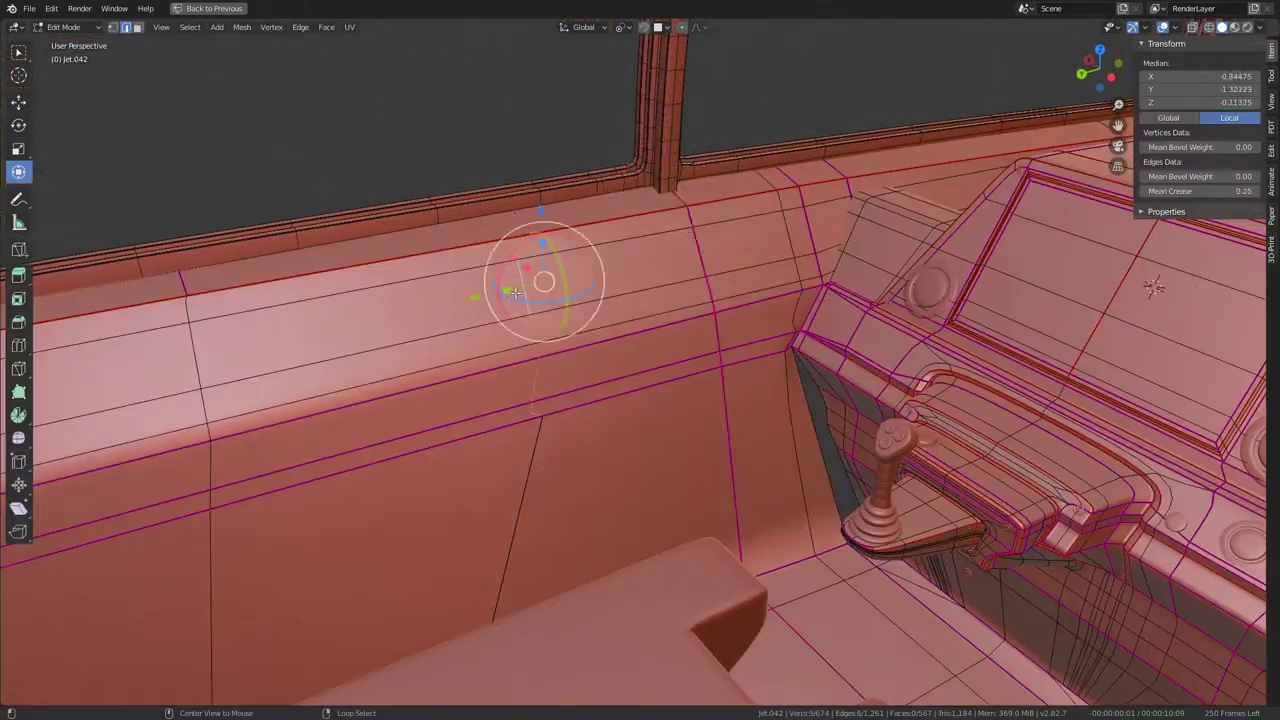
left_click(516, 478, "alt+shift")
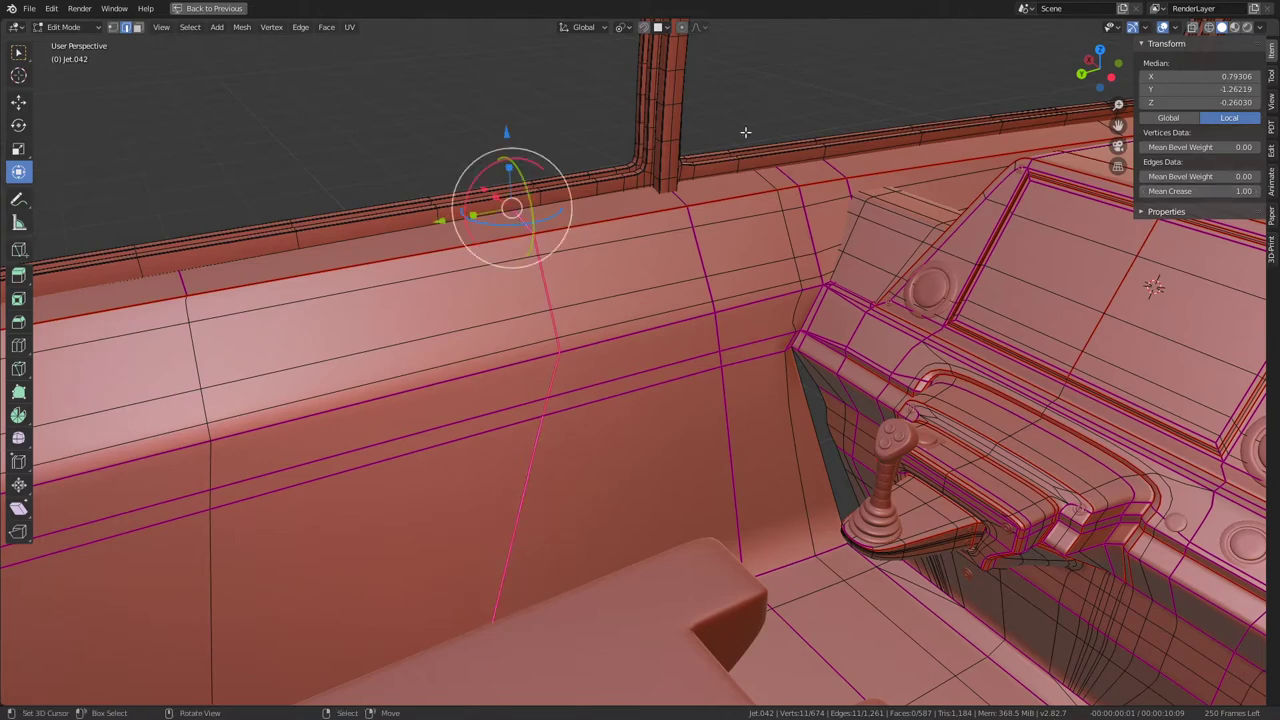
key("s")
key("y")
key("Return")
Step: Select the edge loop running beside the dashboard
key("Tab")
mouse_move(755, 120)
middle_mouse_down()
mouse_move(551, 212)
mouse_move(990, 240)
mouse_move(914, 284)
mouse_move(960, 220)
mouse_move(1043, 157)
mouse_move(720, 323)
middle_mouse_up()
key("Tab")
scroll(890, 274, "up", 3)
left_click(720, 323, "alt")
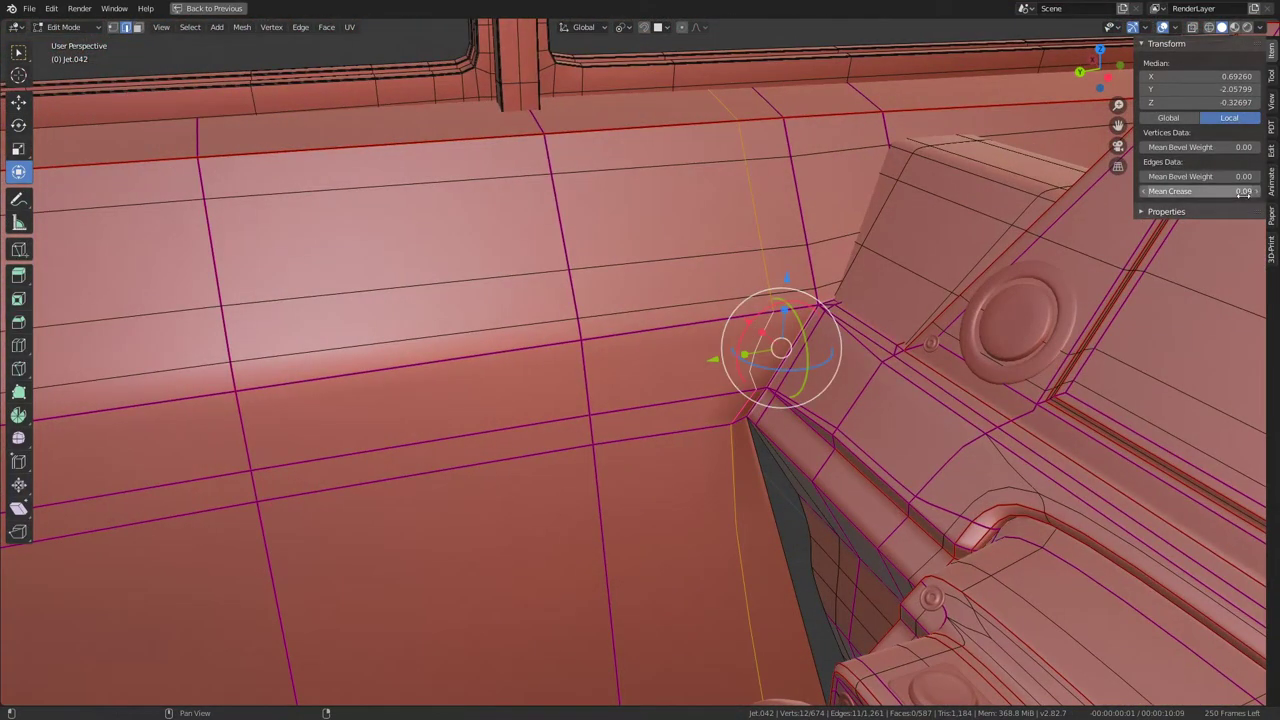
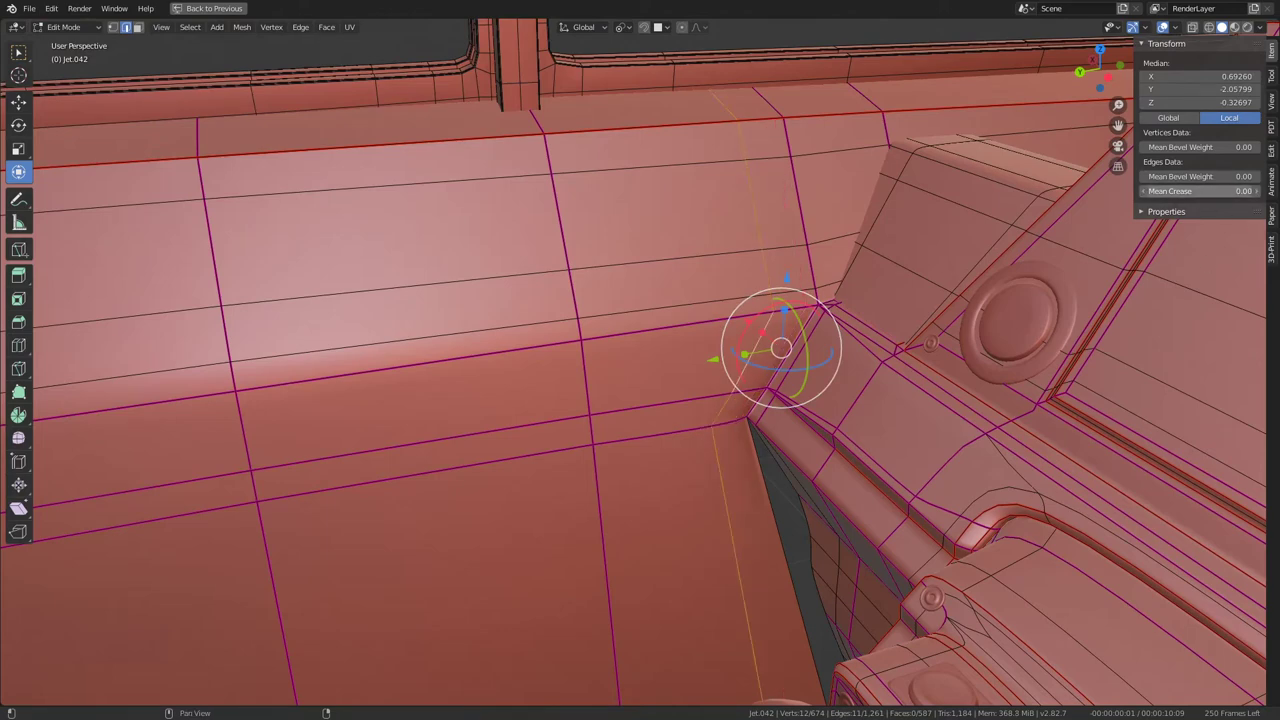
Step: Select the edges beside the dark gap at the dashboard
key("Tab")
mouse_move(664, 352)
middle_mouse_down()
mouse_move(708, 311)
mouse_move(836, 296)
mouse_move(742, 208)
mouse_move(734, 286)
mouse_move(597, 277)
mouse_move(503, 86)
mouse_move(639, 360)
mouse_move(803, 506)
mouse_move(606, 251)
mouse_move(624, 313)
middle_mouse_up()
key("Tab")
left_click(449, 114)
left_click(556, 222)
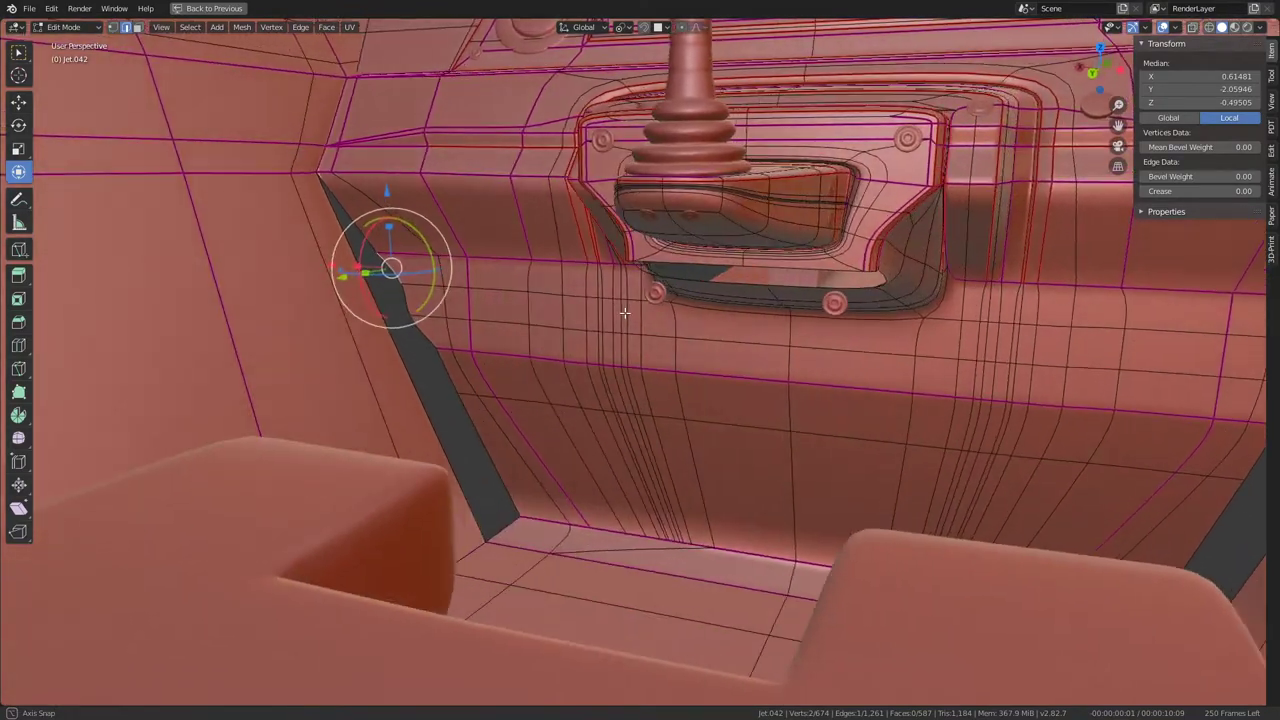
Step: Hide the seat box and go back to editing the cockpit mesh Jet.042
mouse_move(637, 330)
middle_mouse_down()
mouse_move(734, 429)
mouse_move(749, 406)
mouse_move(729, 371)
mouse_move(703, 513)
mouse_move(634, 489)
mouse_move(443, 257)
mouse_move(514, 286)
mouse_move(751, 494)
middle_mouse_up()
key("Tab")
left_click(751, 494)
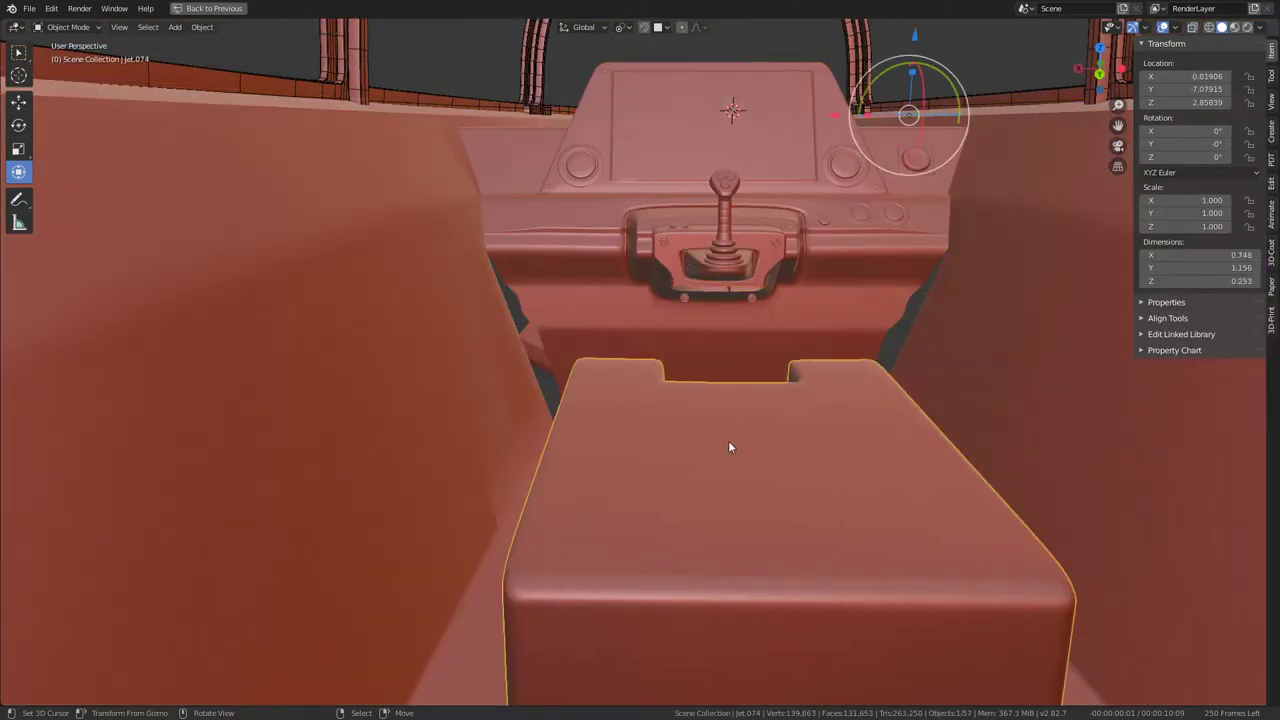
key("h")
scroll(728, 440, "down", 4)
middle_click_drag(686, 441, 685, 421)
left_click(685, 421)
key("Tab")
scroll(685, 421, "up", 4)
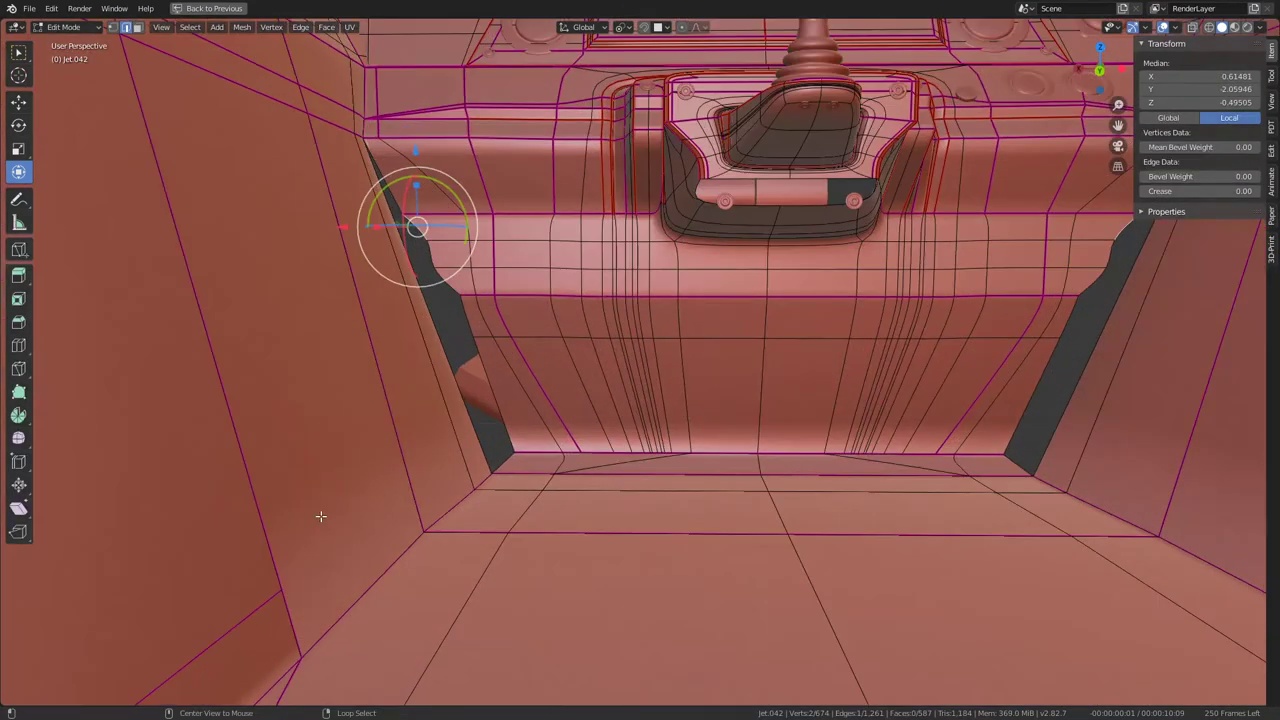
middle_click_drag(320, 517, 414, 517)
scroll(420, 454, "down", 1)
Step: Add the lower side-wall edges and scale them to 0 on X, then 0 on Y
key("g")
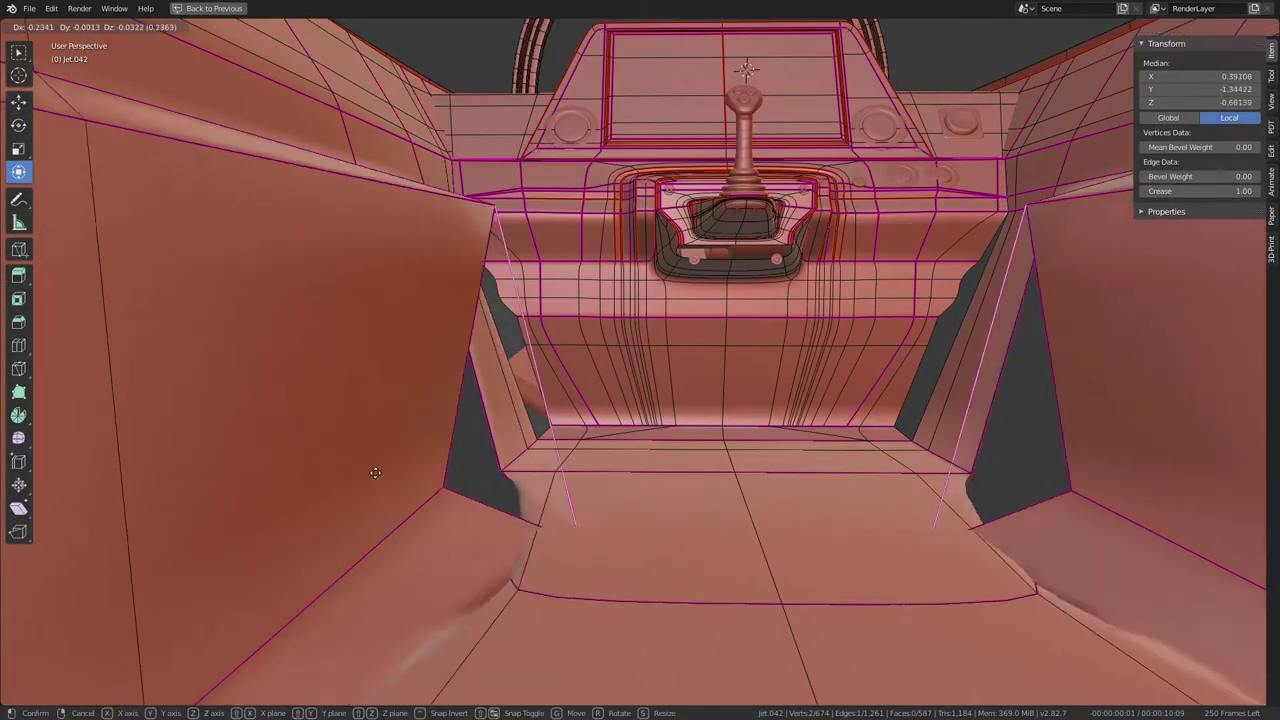
key("Escape")
mouse_move(342, 451)
middle_mouse_down()
mouse_move(600, 400)
mouse_move(889, 369)
mouse_move(704, 432)
middle_mouse_up()
left_click(550, 568, "alt+shift")
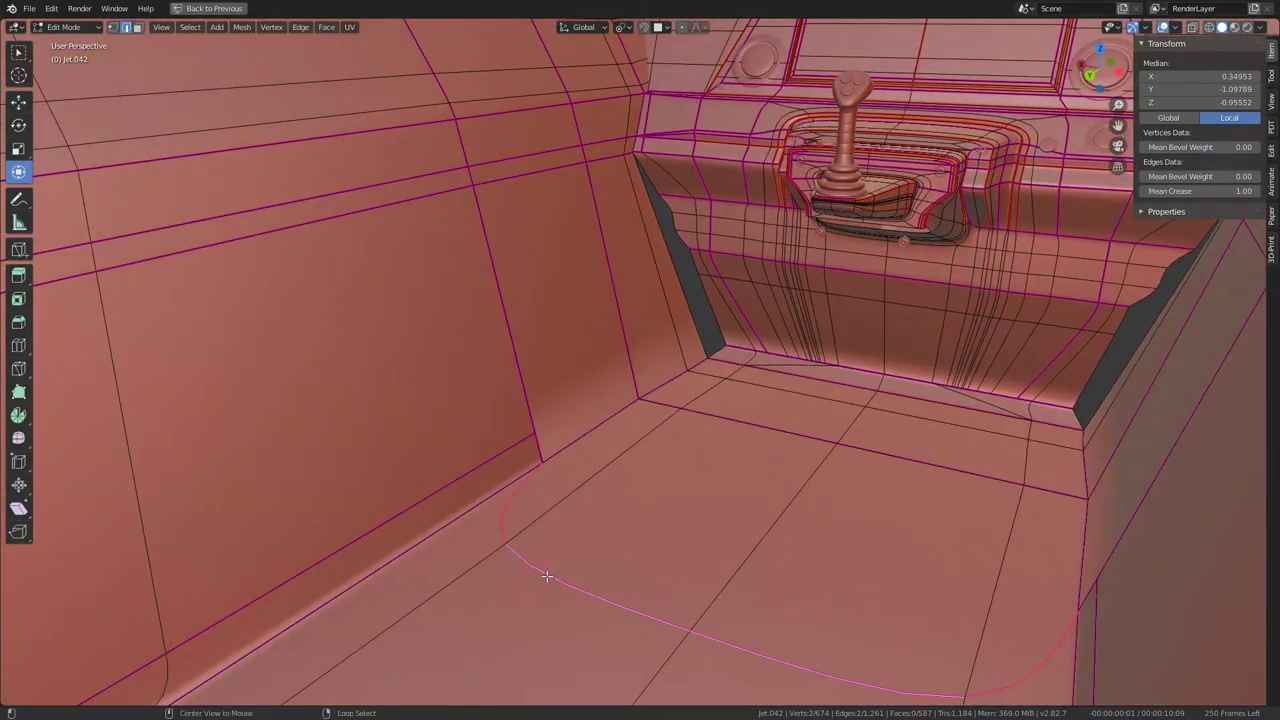
left_click(538, 328, "shift")
type("sx0")
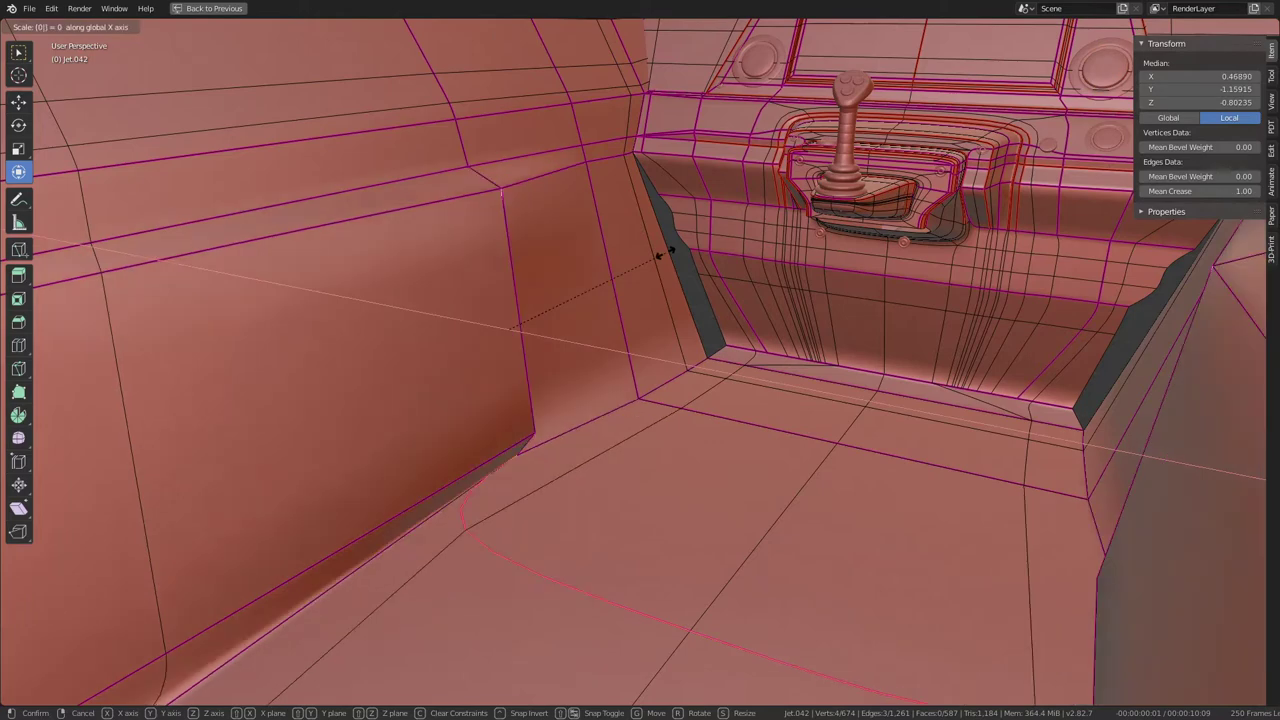
key("Return")
type("sy")
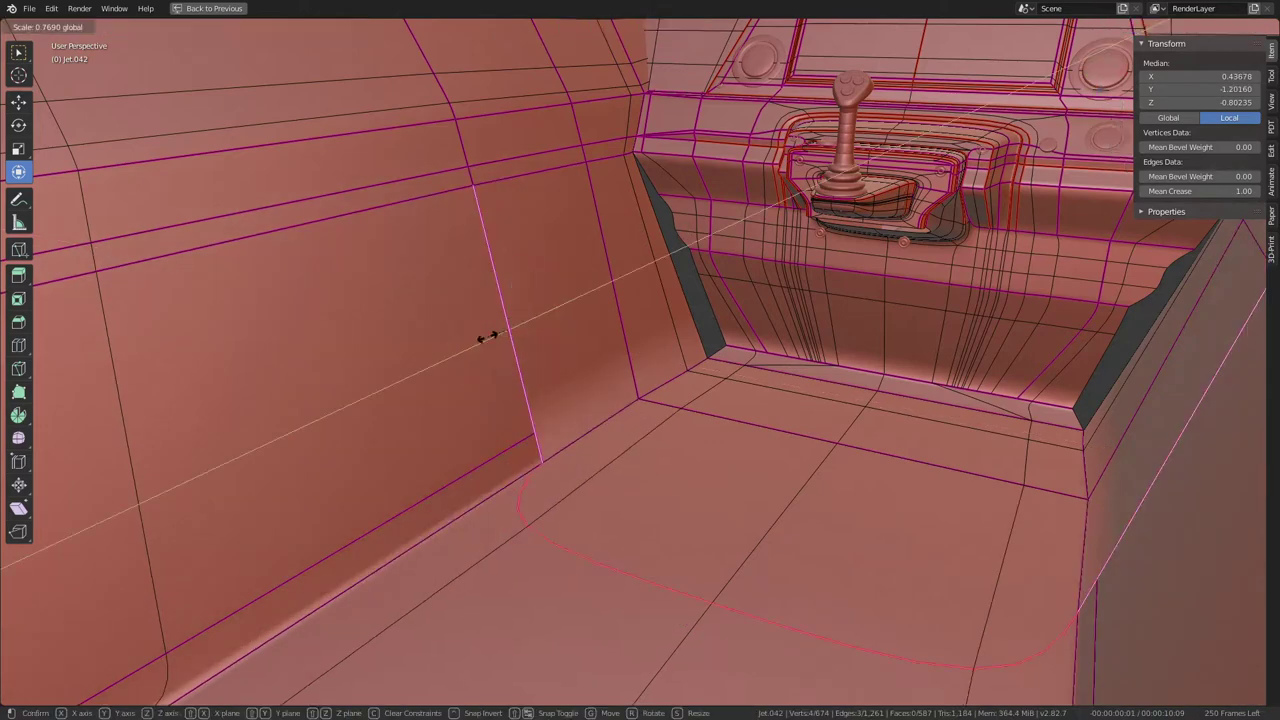
type("0")
key("Return")
key("alt+a")
Step: Subdivide the side-wall edge loop from Quick Favorites to add a horizontal loop
left_click(486, 429, "alt")
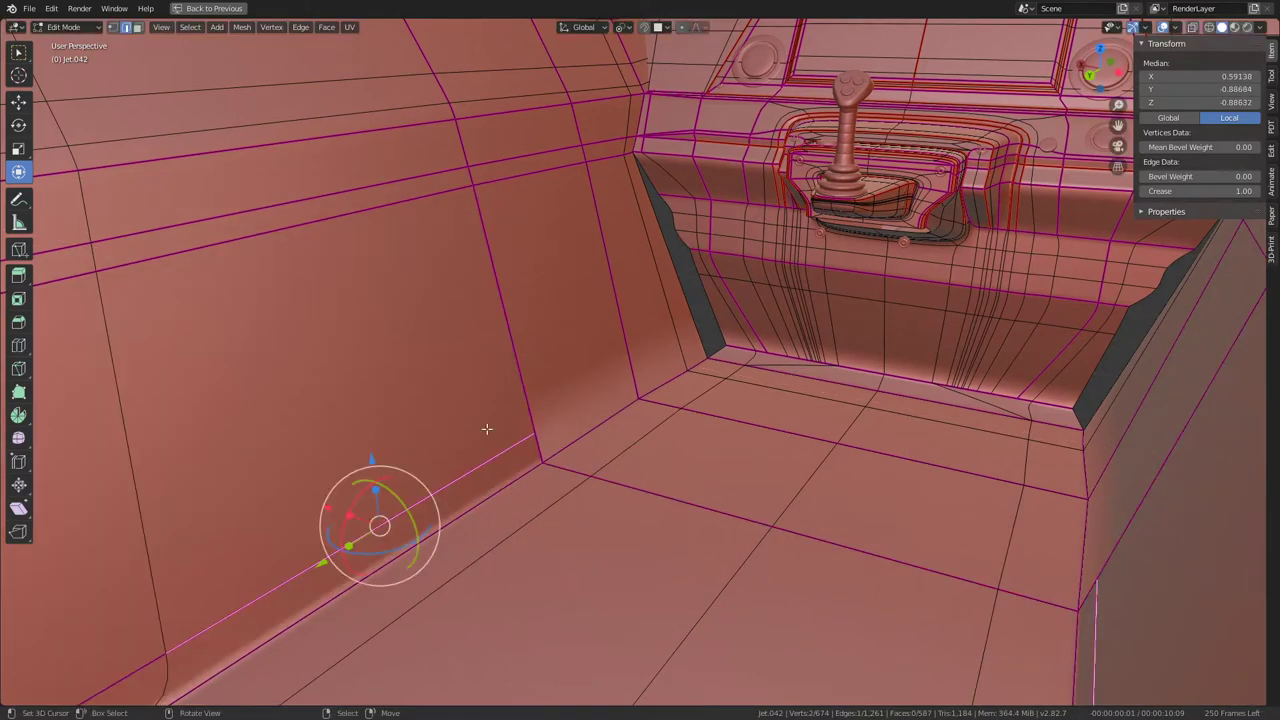
left_click(622, 300, "alt")
key("q")
left_click(711, 292)
Step: Edge-slide the new loop down the wall into its final position
left_click(580, 335, "alt")
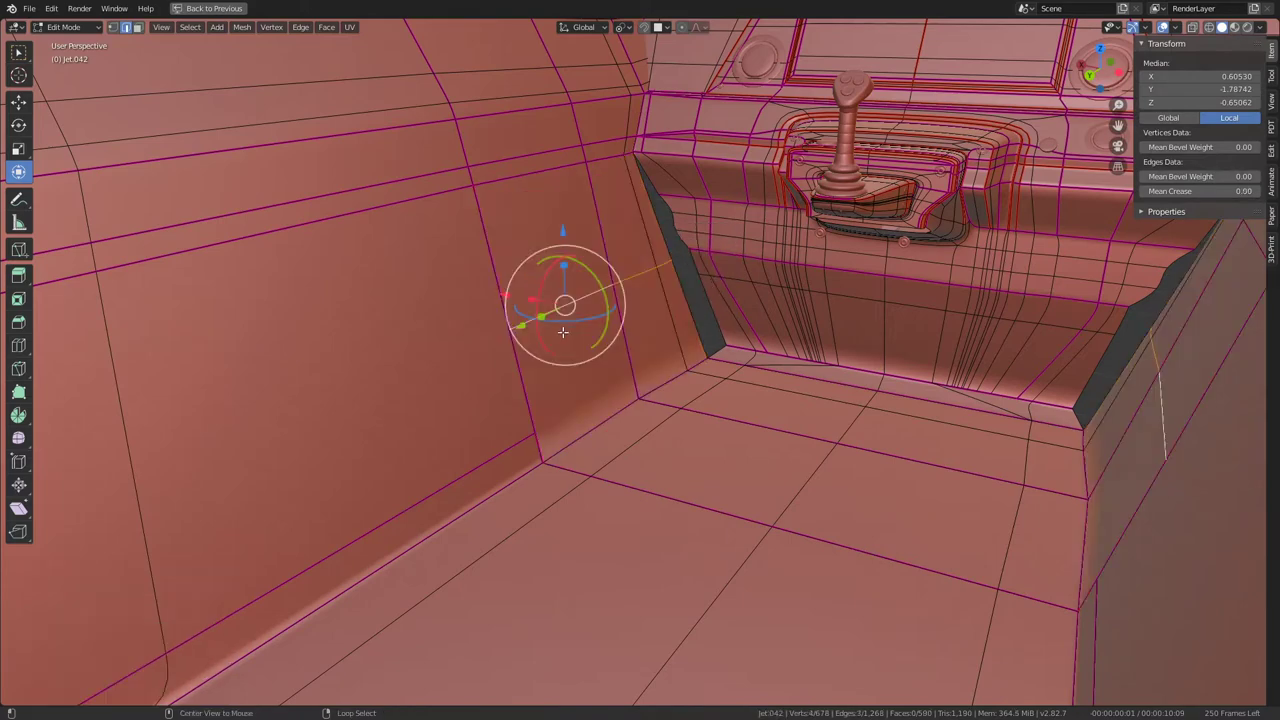
key("g")
key("g")
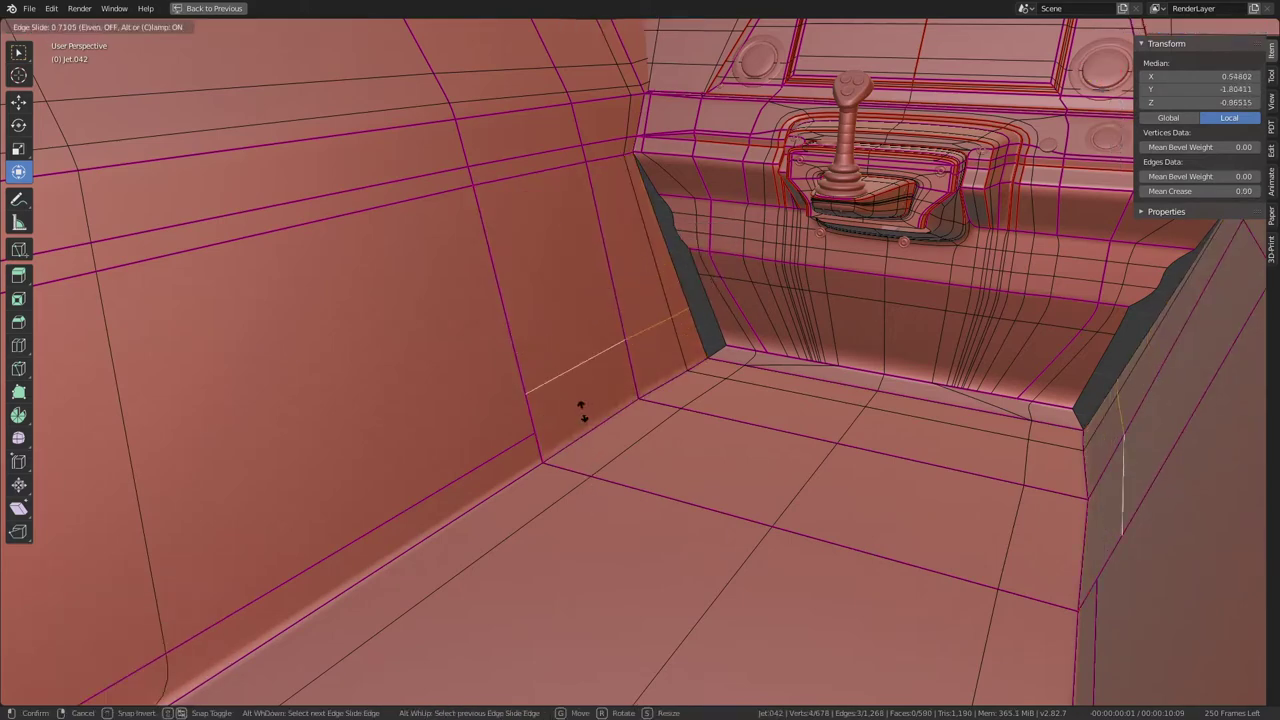
left_click(581, 410)
key("g")
key("g")
left_click(626, 491)
key("g")
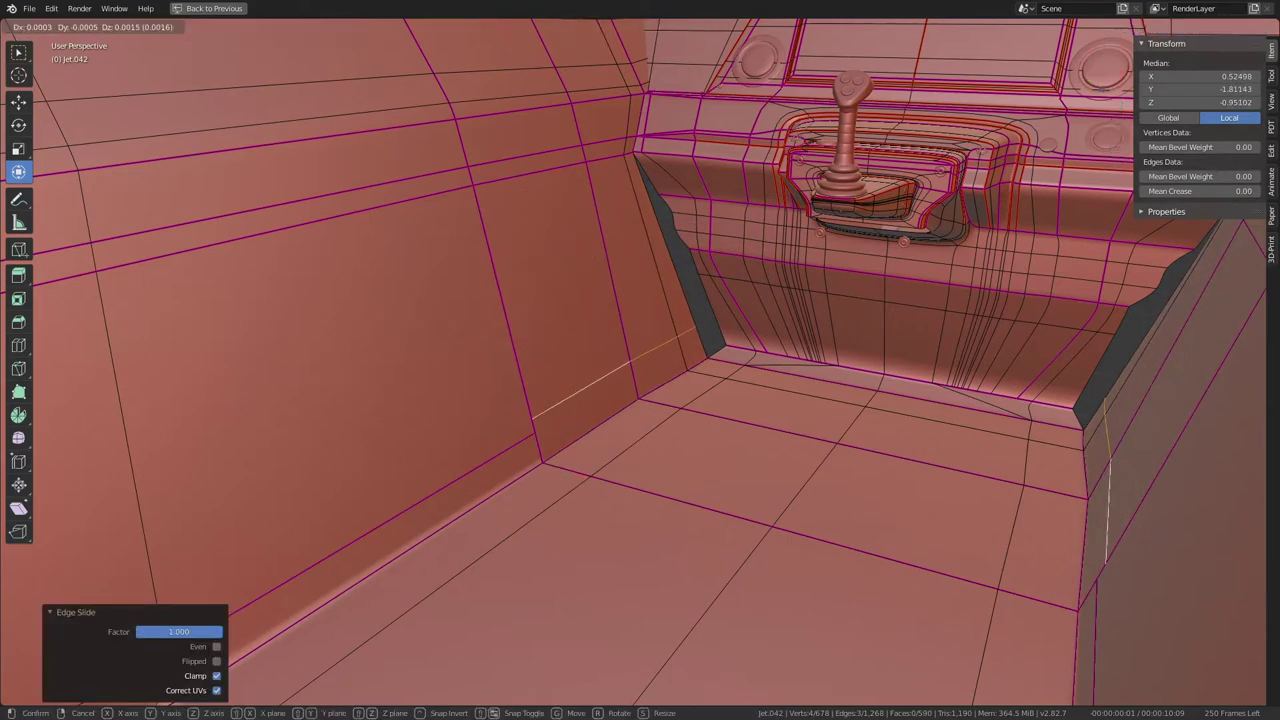
key("g")
left_click(664, 555)
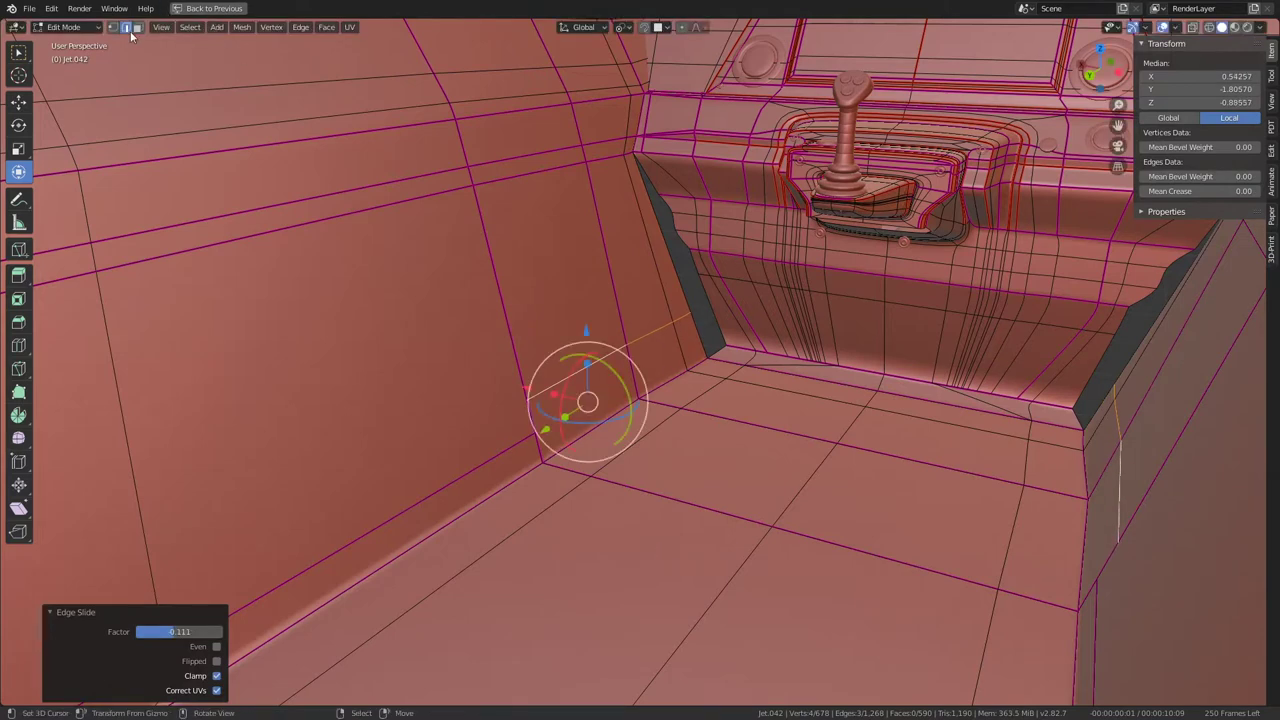
Step: Merge the two wall corner vertices at their center
left_click(110, 28)
left_click(545, 432)
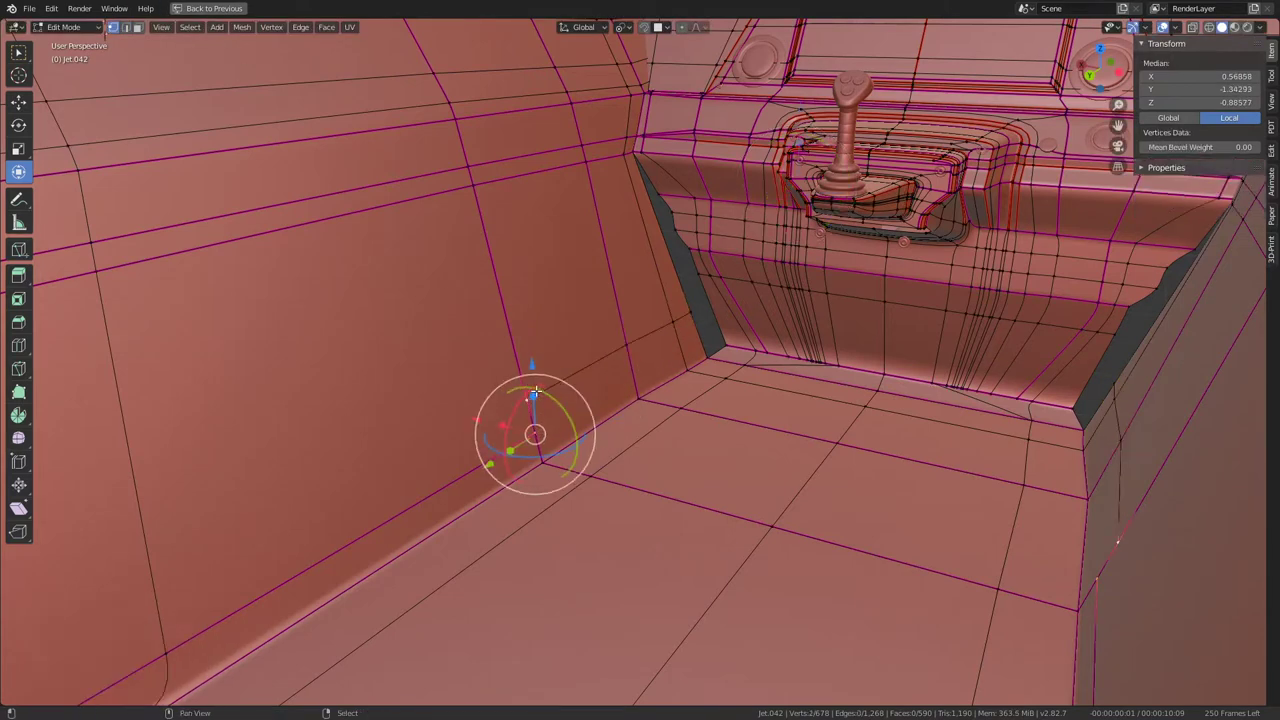
key("q")
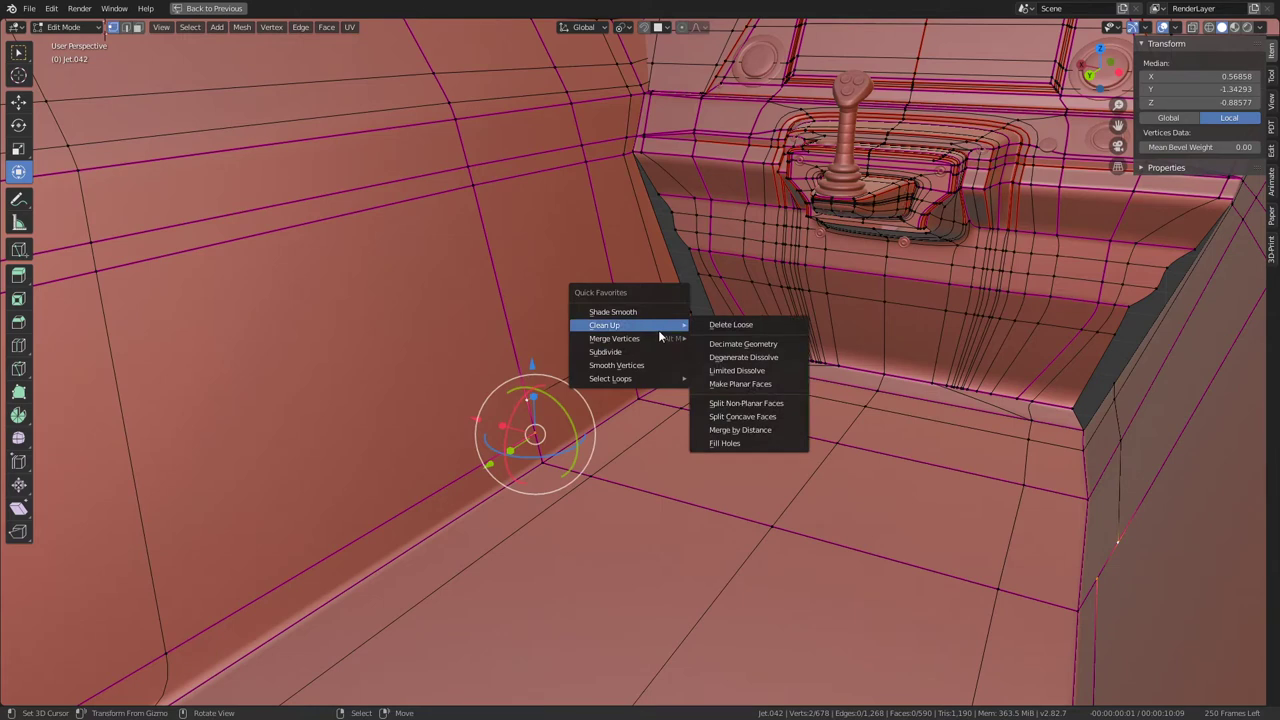
mouse_move(614, 338)
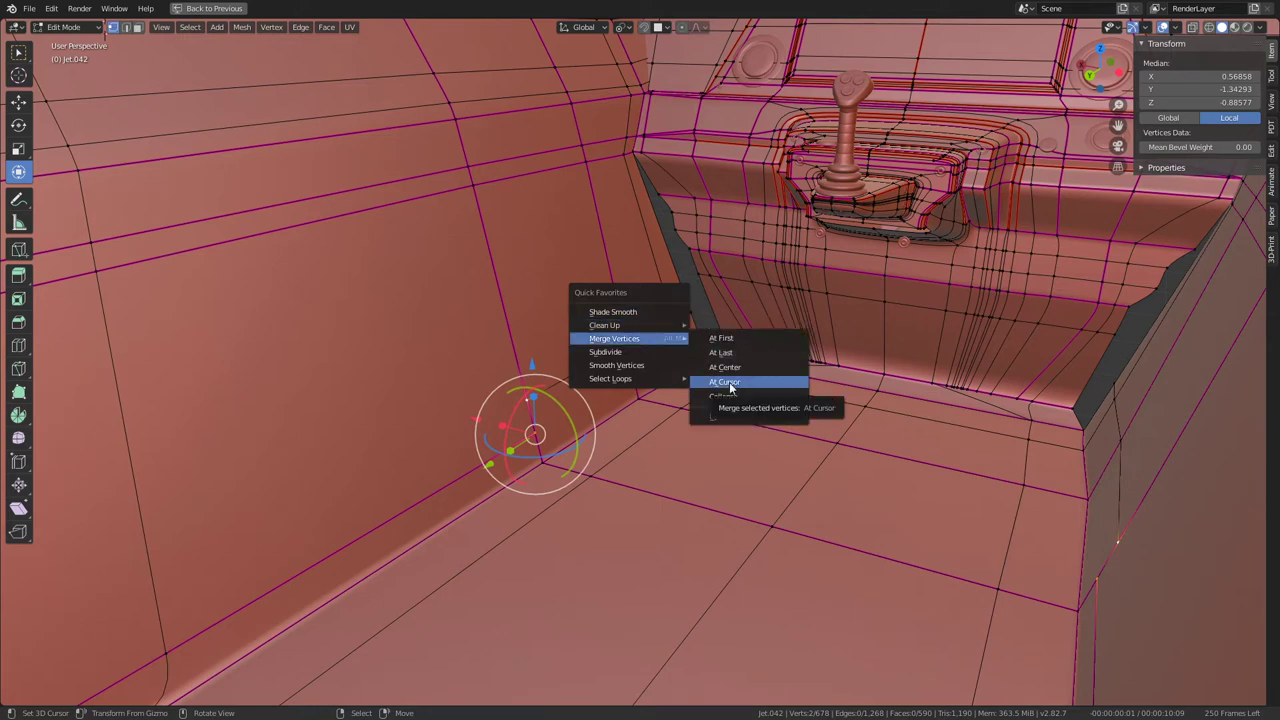
left_click(725, 367)
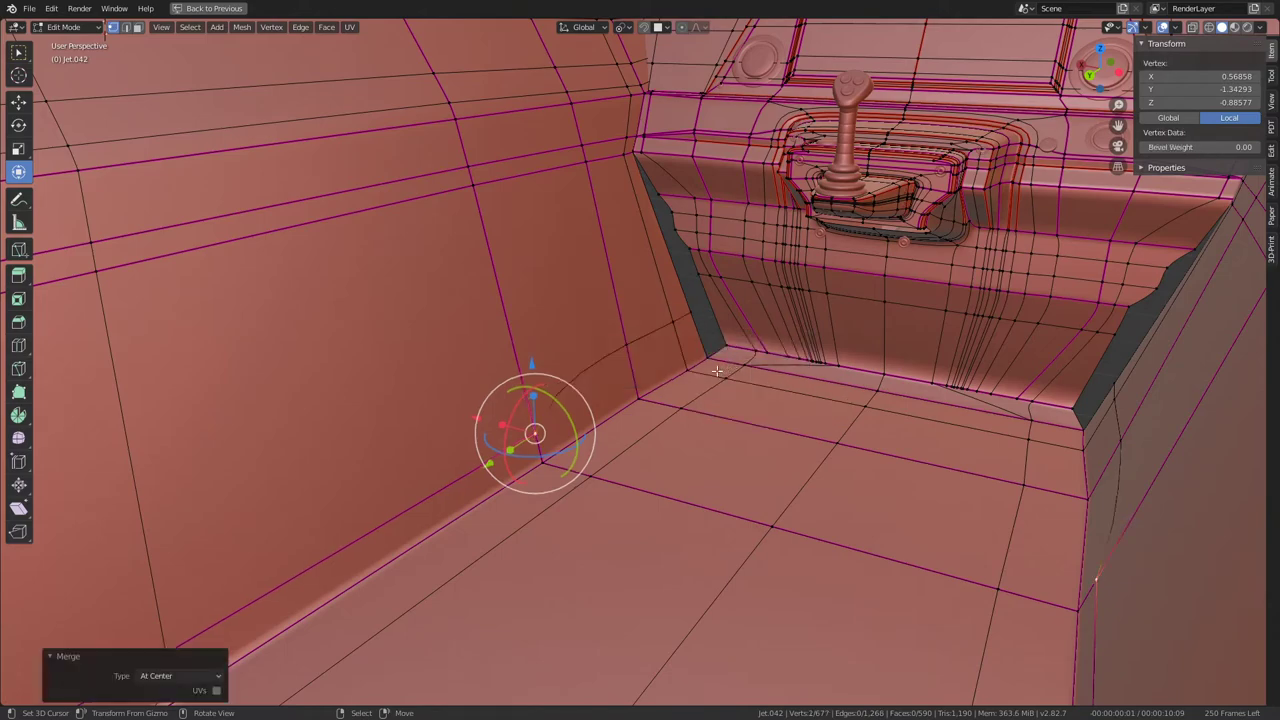
scroll(665, 306, "up", 5)
middle_click_drag(665, 306, 504, 379)
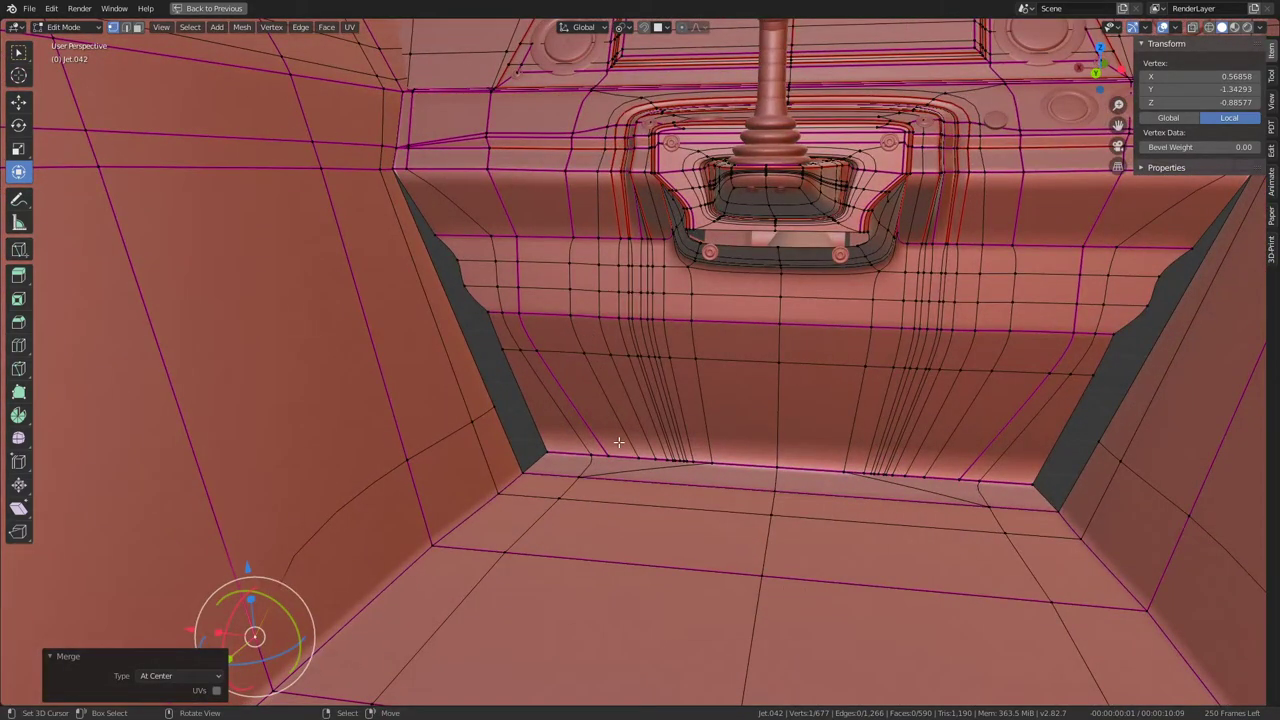
Step: From the rear view, select the vertex path along the console's side edge
mouse_move(619, 442)
middle_mouse_down()
mouse_move(808, 517)
mouse_move(858, 462)
middle_mouse_up()
key("KP_1")
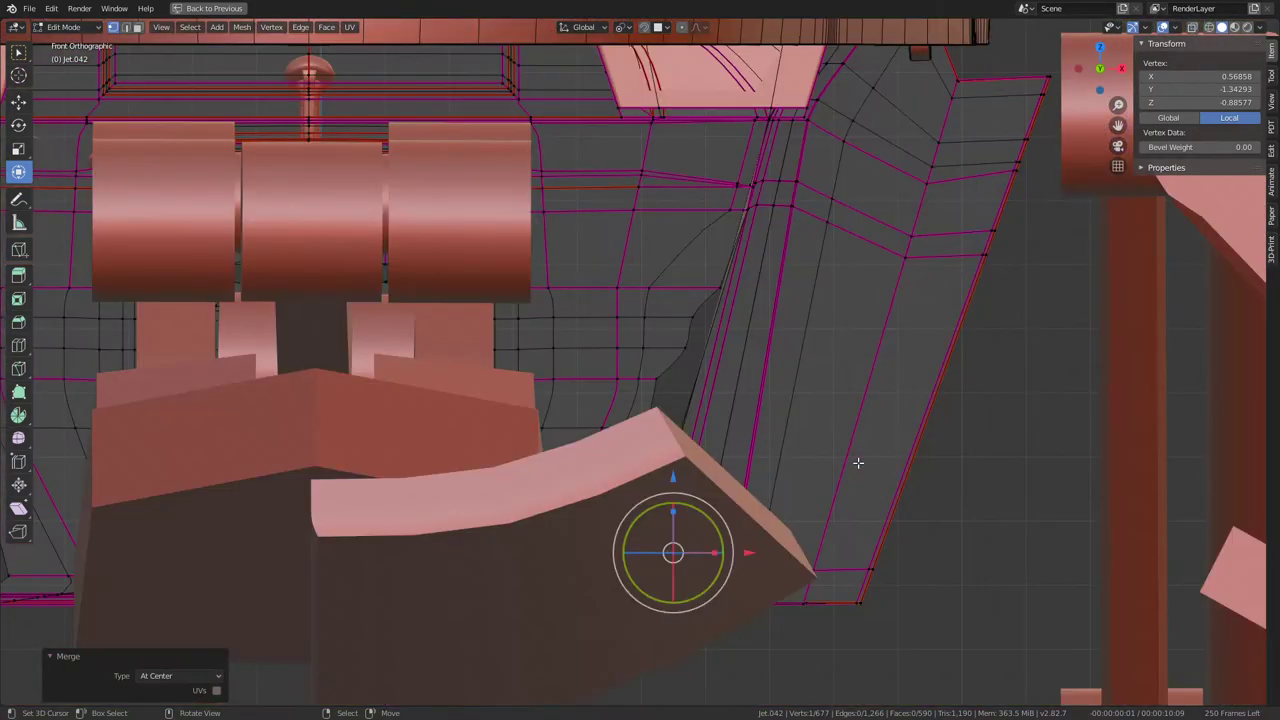
key("ctrl+KP_1")
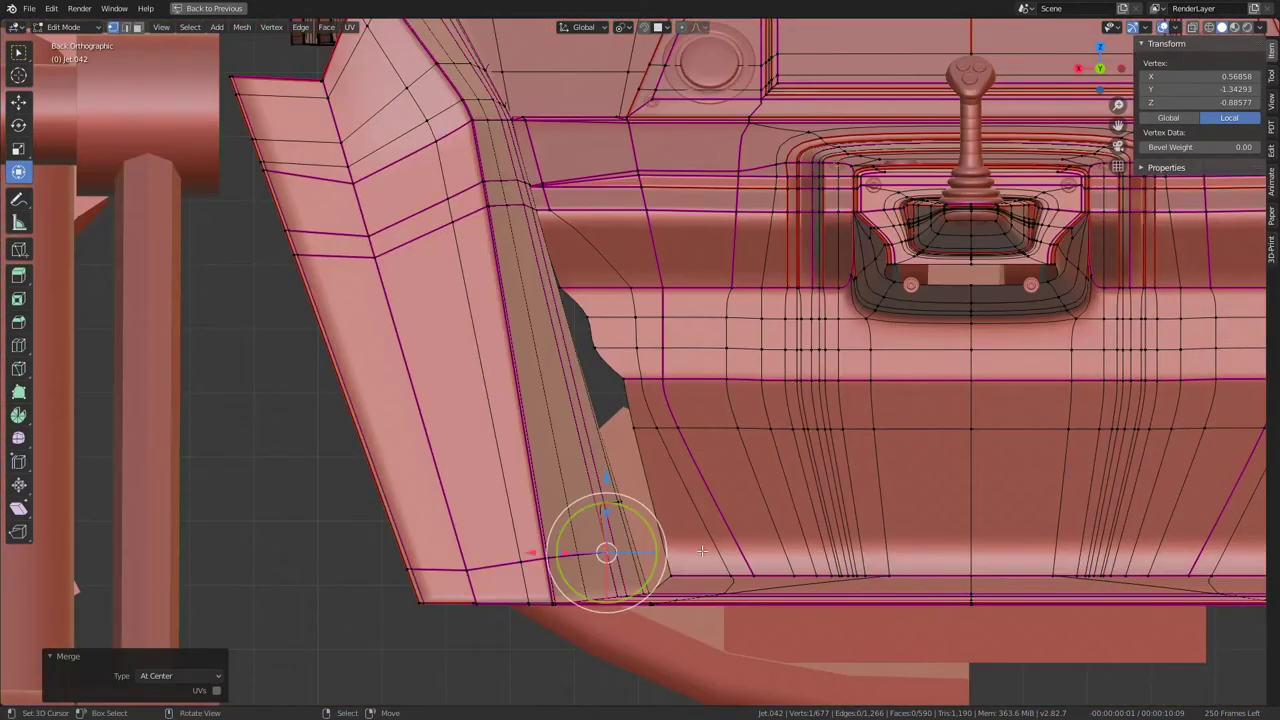
left_click(702, 551)
middle_click_drag(702, 551, 745, 455, "shift")
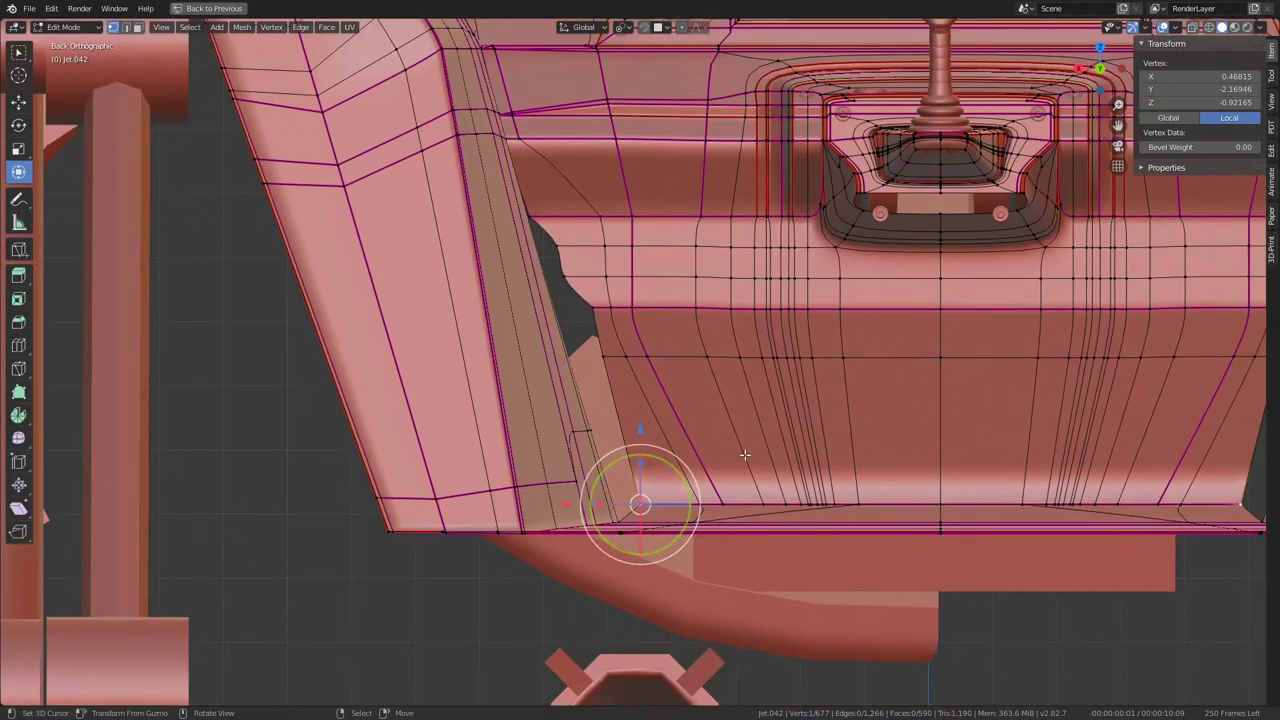
left_click(557, 244, "ctrl")
left_click(522, 212, "shift")
scroll(701, 276, "up", 3)
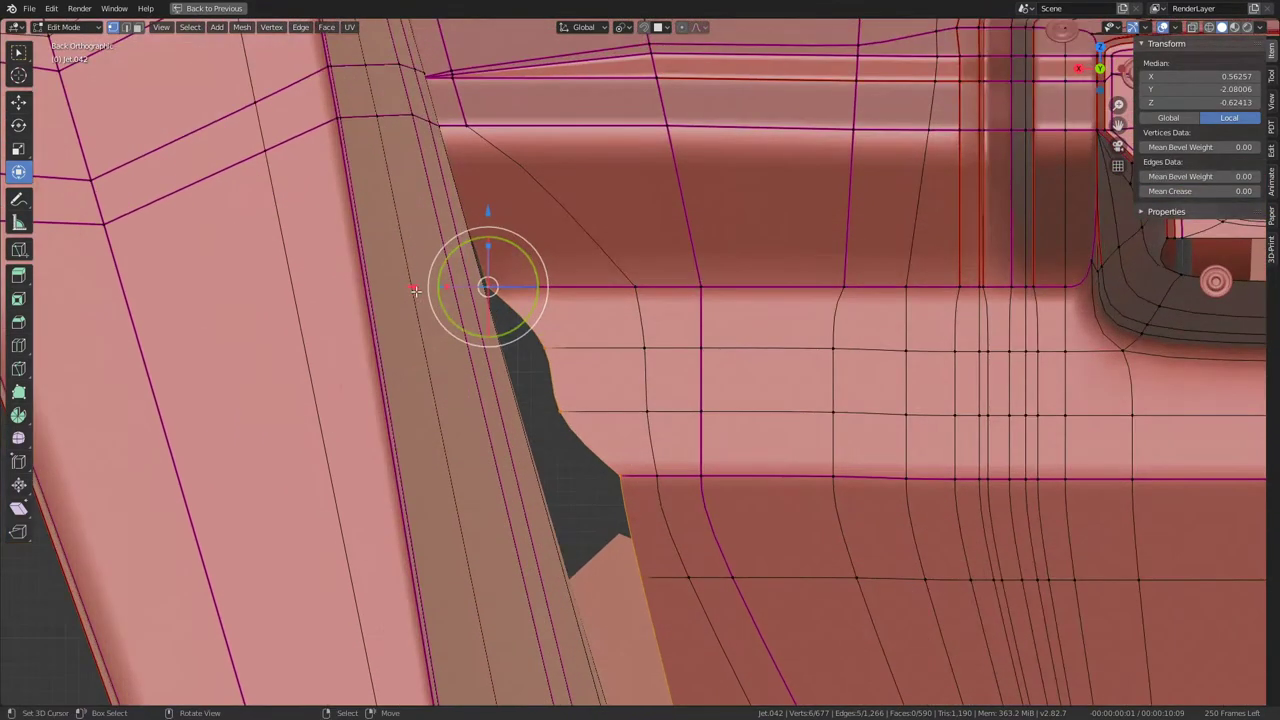
Step: Nudge the vertex column sideways and flatten it to 0 along X
key("g")
left_click(372, 292)
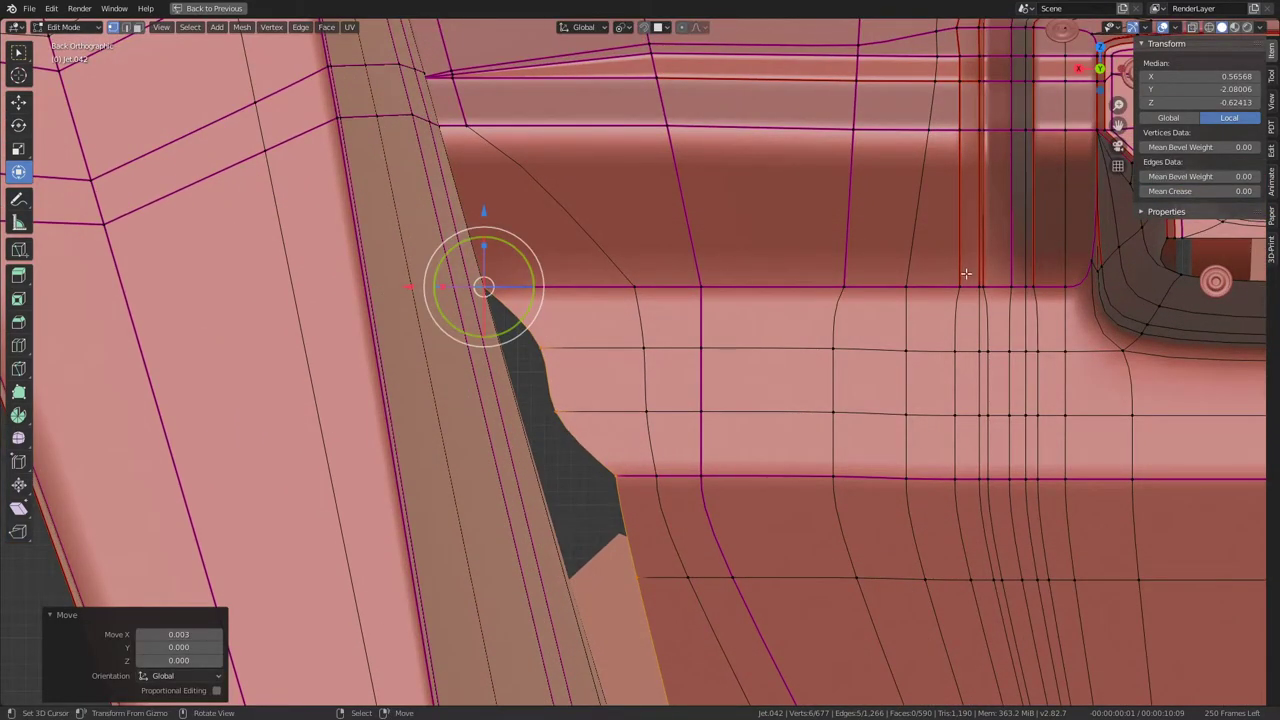
scroll(966, 273, "down", 2)
key("s")
key("x")
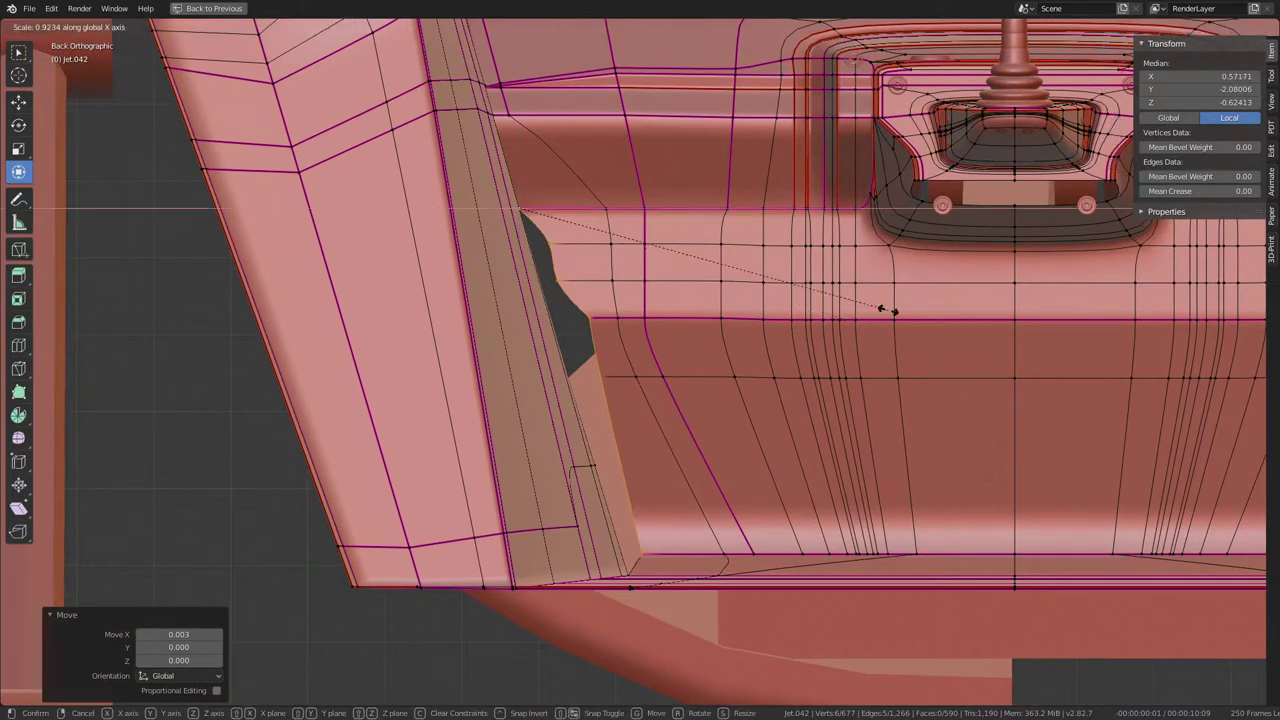
key("0")
key("Return")
Step: Rotate the column about -16.6° and scale it up to about 1.106
key("r")
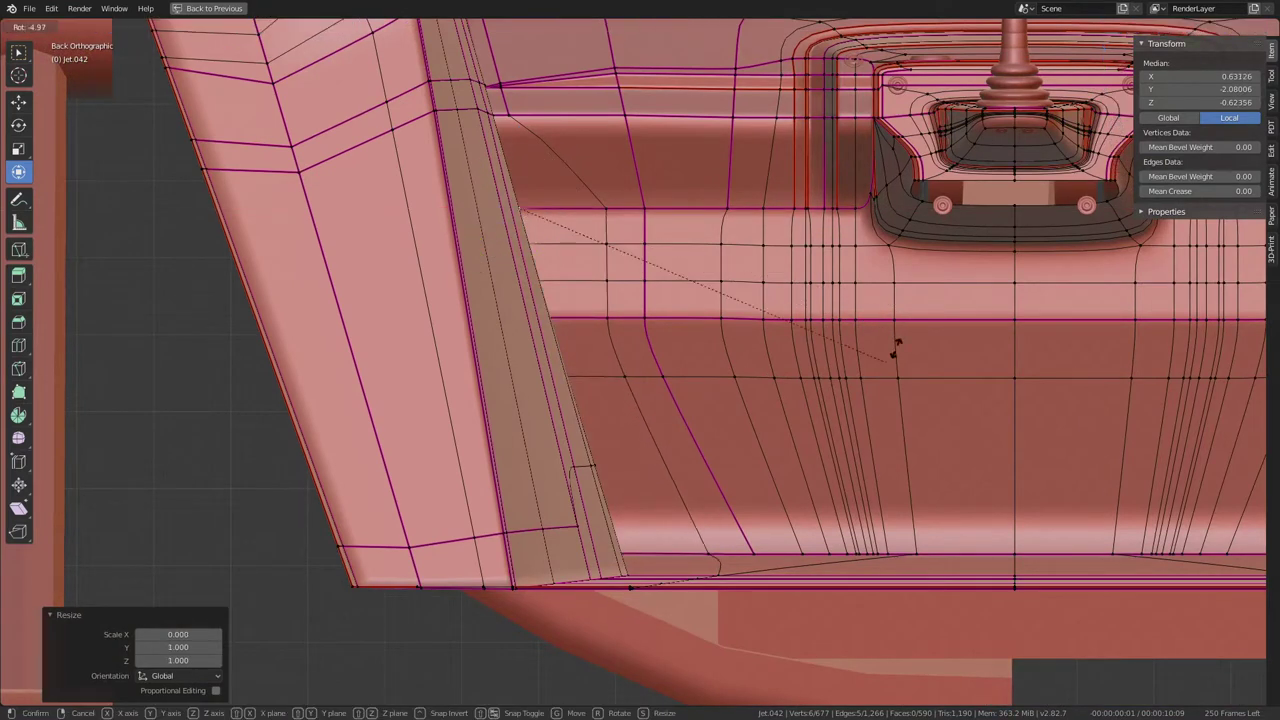
left_click(876, 278)
key("s")
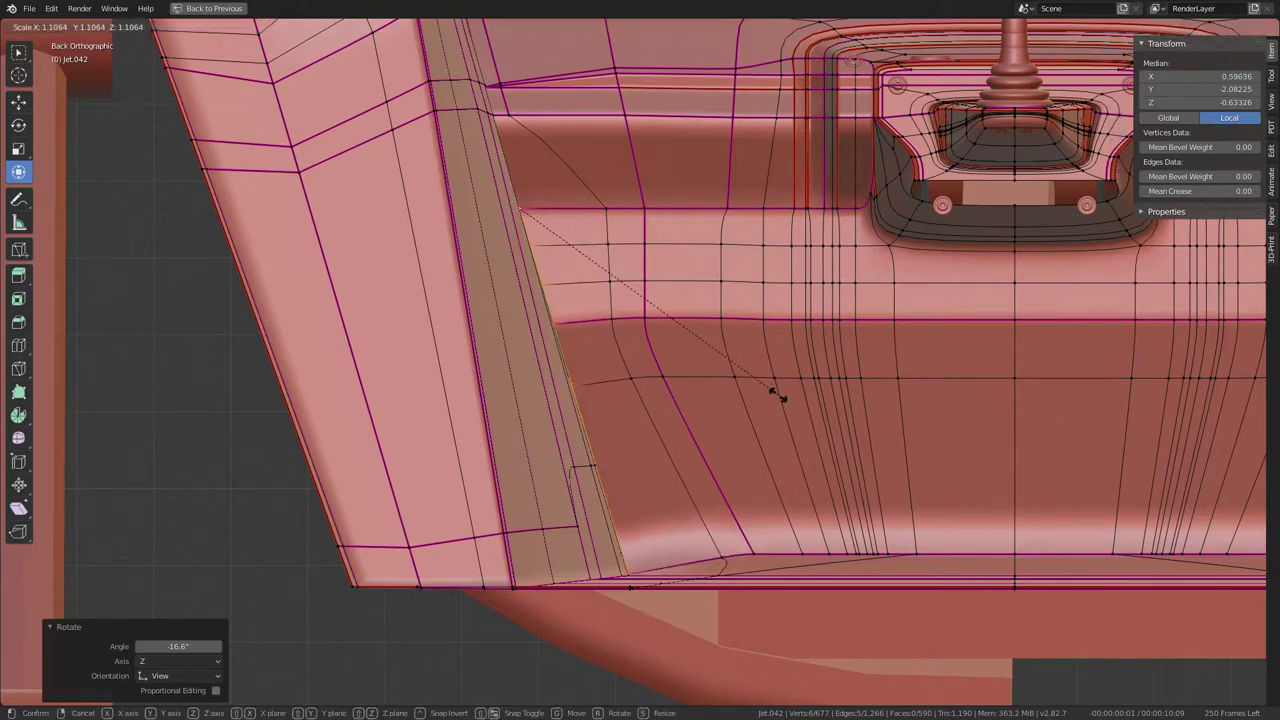
left_click(778, 395)
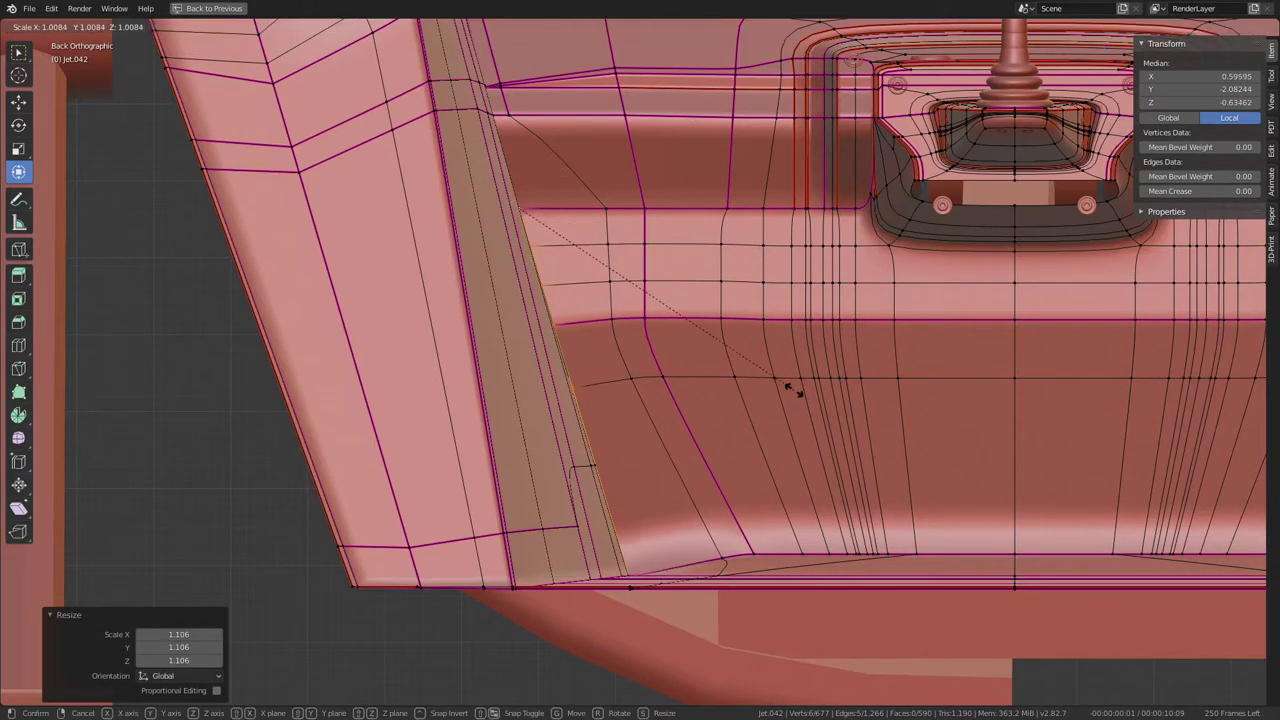
left_click(790, 392)
middle_click_drag(790, 392, 709, 492)
Step: Flatten the console's bottom edge loop to 0 along Z and return to Object Mode
left_click(714, 508)
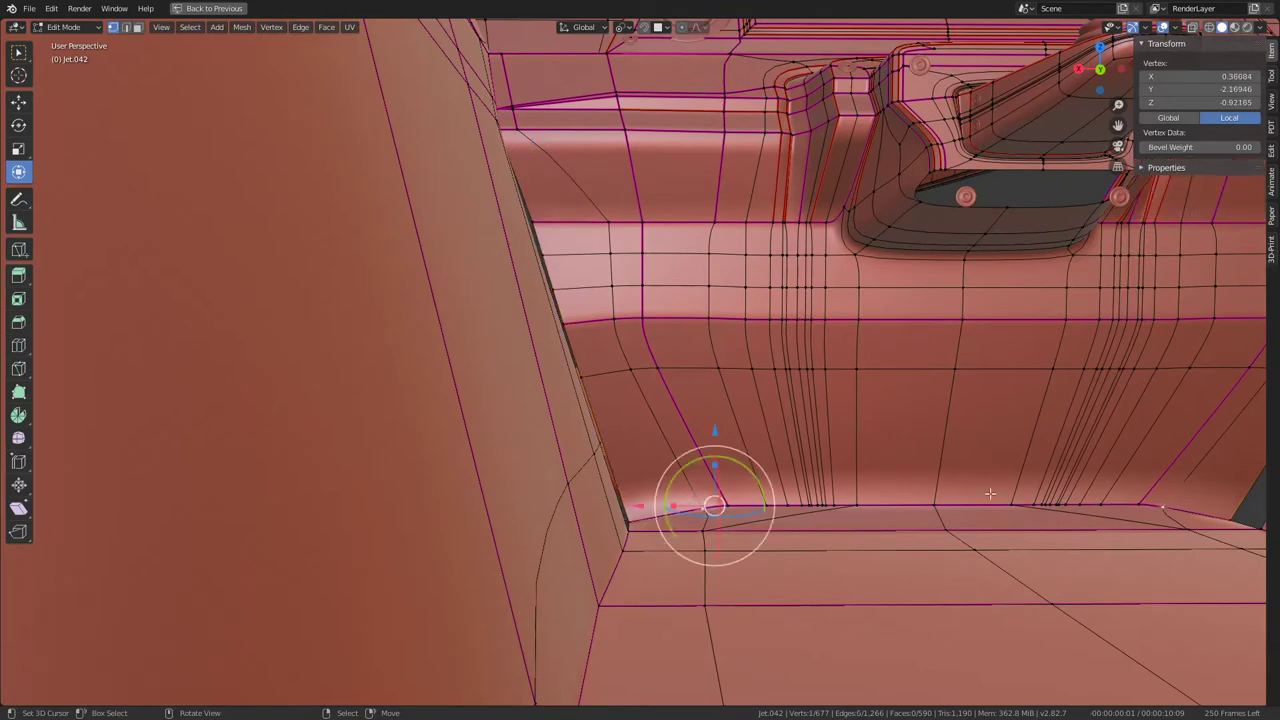
left_click(934, 508, "alt")
key("s")
key("z")
key("x")
key("0")
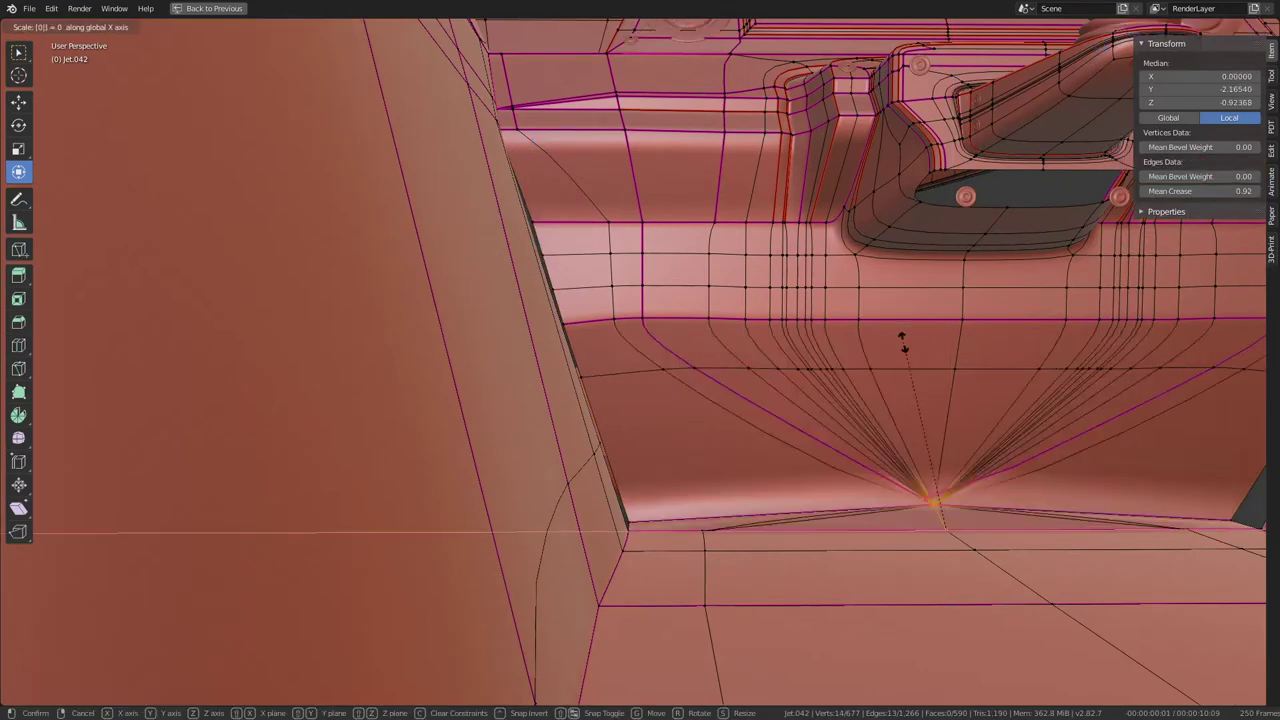
key("z")
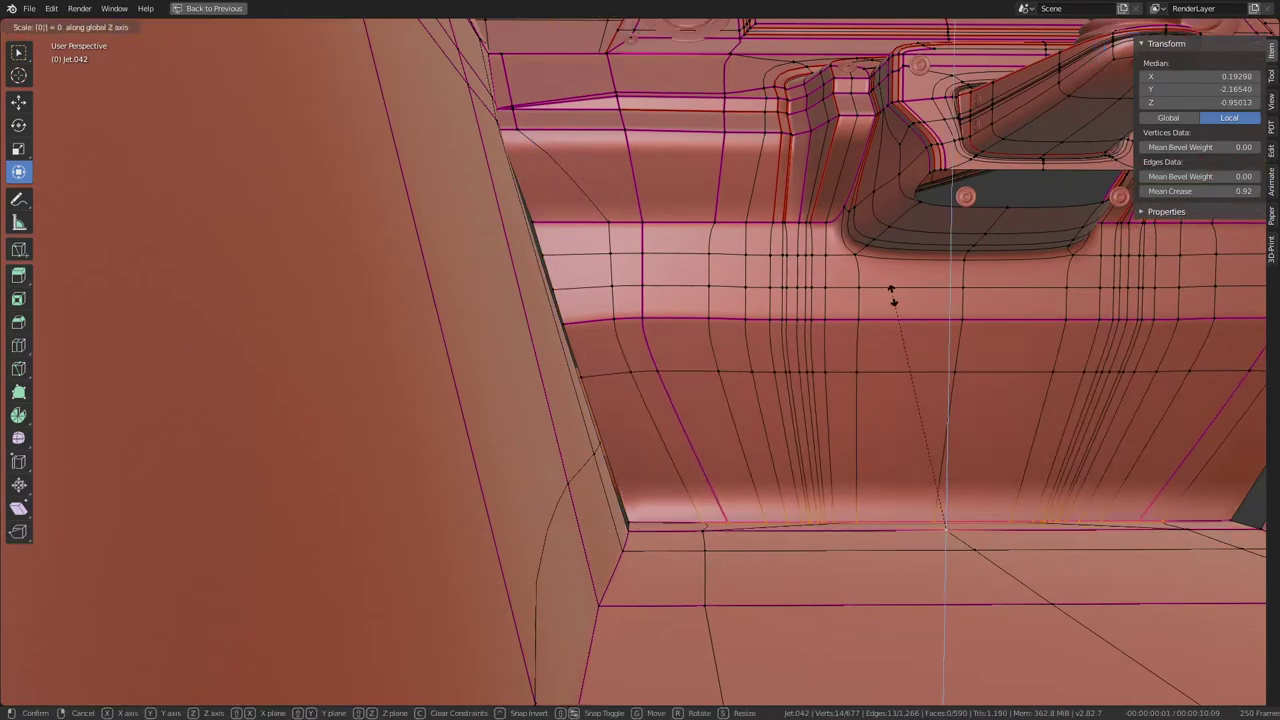
key("Return")
key("KP_1")
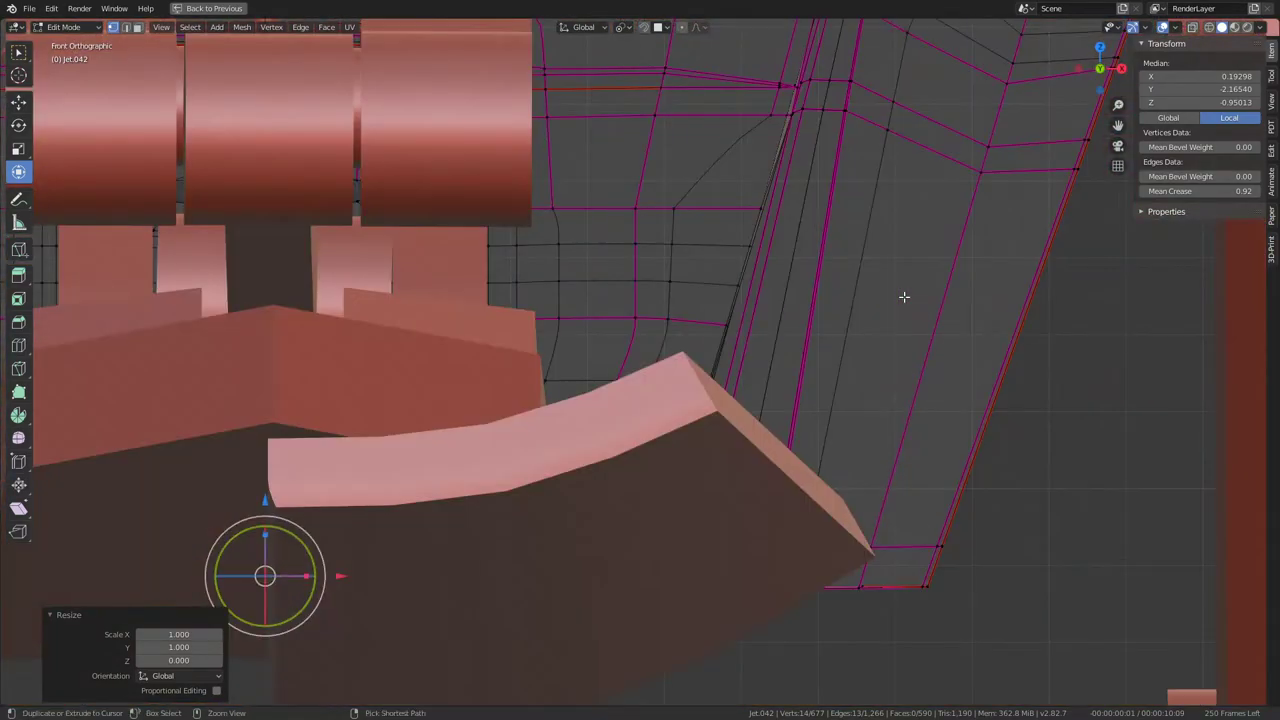
key("ctrl+KP_1")
mouse_move(798, 371)
middle_mouse_down()
mouse_move(700, 340)
mouse_move(690, 359)
mouse_move(771, 551)
mouse_move(730, 480)
mouse_move(763, 517)
mouse_move(766, 463)
mouse_move(700, 323)
mouse_move(737, 337)
mouse_move(1052, 323)
mouse_move(671, 371)
mouse_move(762, 356)
middle_mouse_up()
key("Tab")
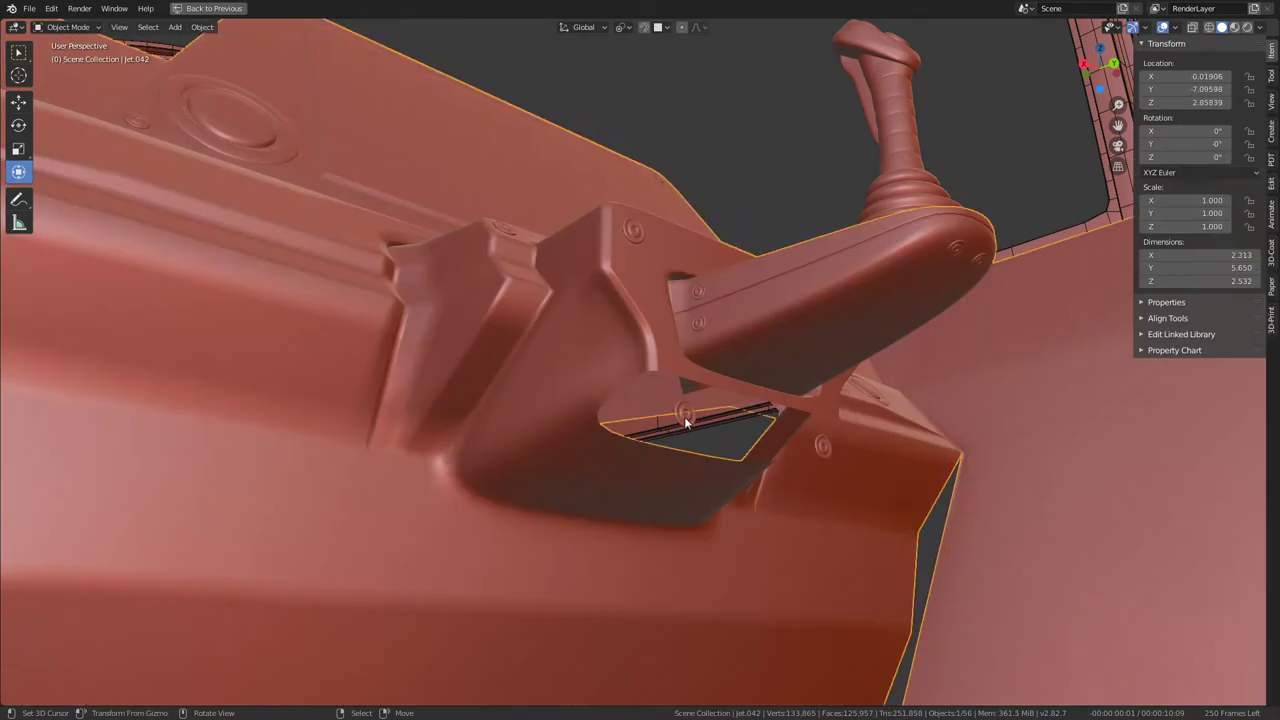
Step: Delete the Circle.016 object and resume editing the cockpit mesh
left_click(684, 416)
key("x")
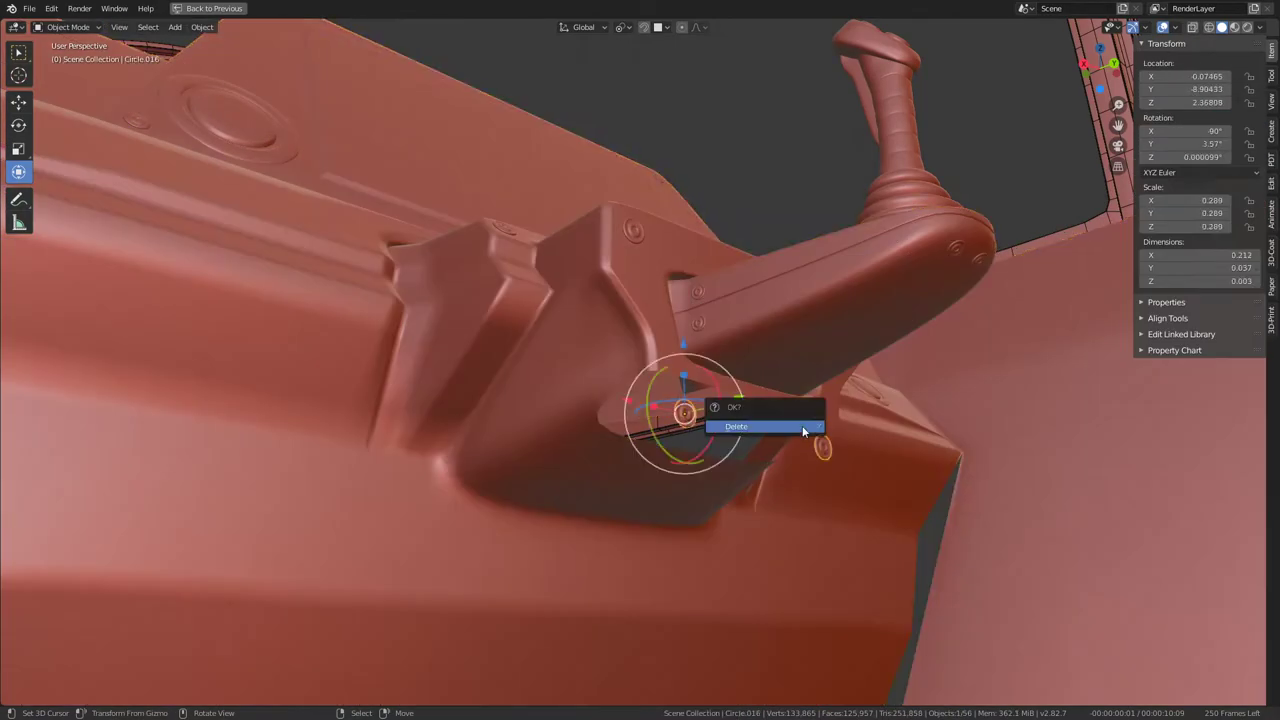
left_click(802, 425)
left_click(802, 425)
key("Tab")
Step: Select a wall edge loop and check the shaded cockpit surface before editing again
mouse_move(802, 425)
middle_mouse_down()
mouse_move(651, 315)
mouse_move(652, 358)
middle_mouse_up()
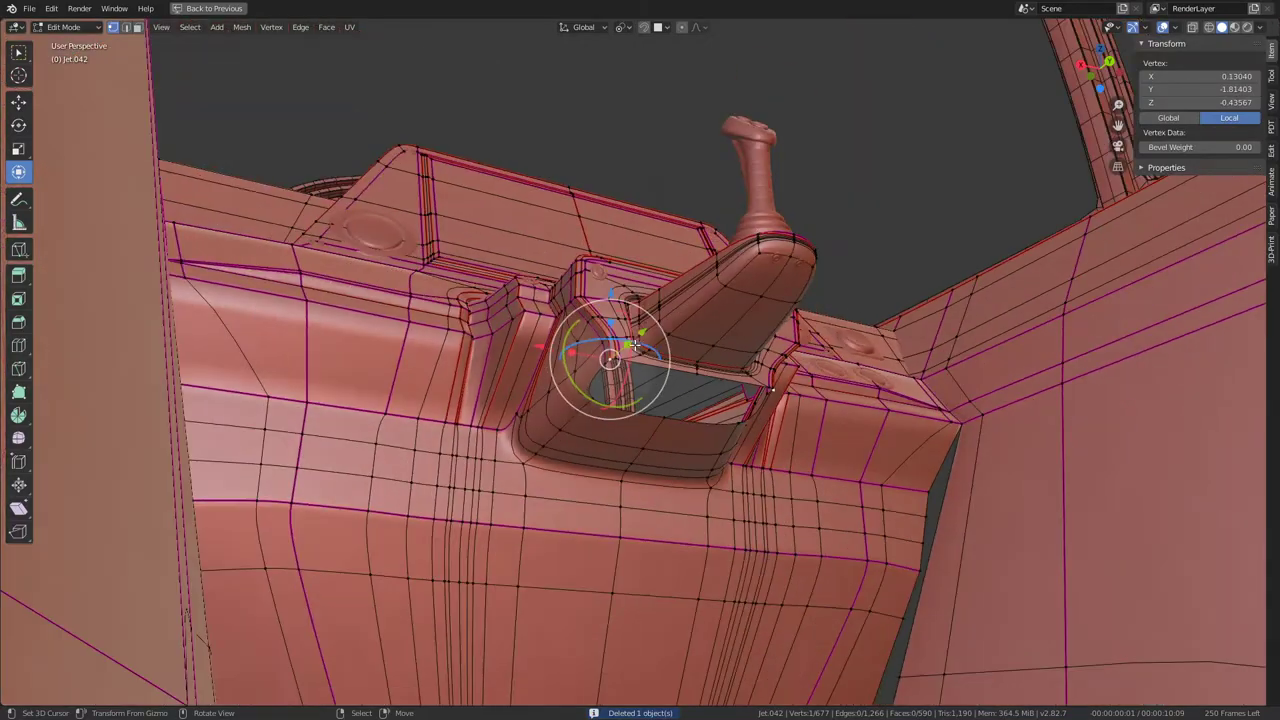
middle_click_drag(741, 374, 437, 312)
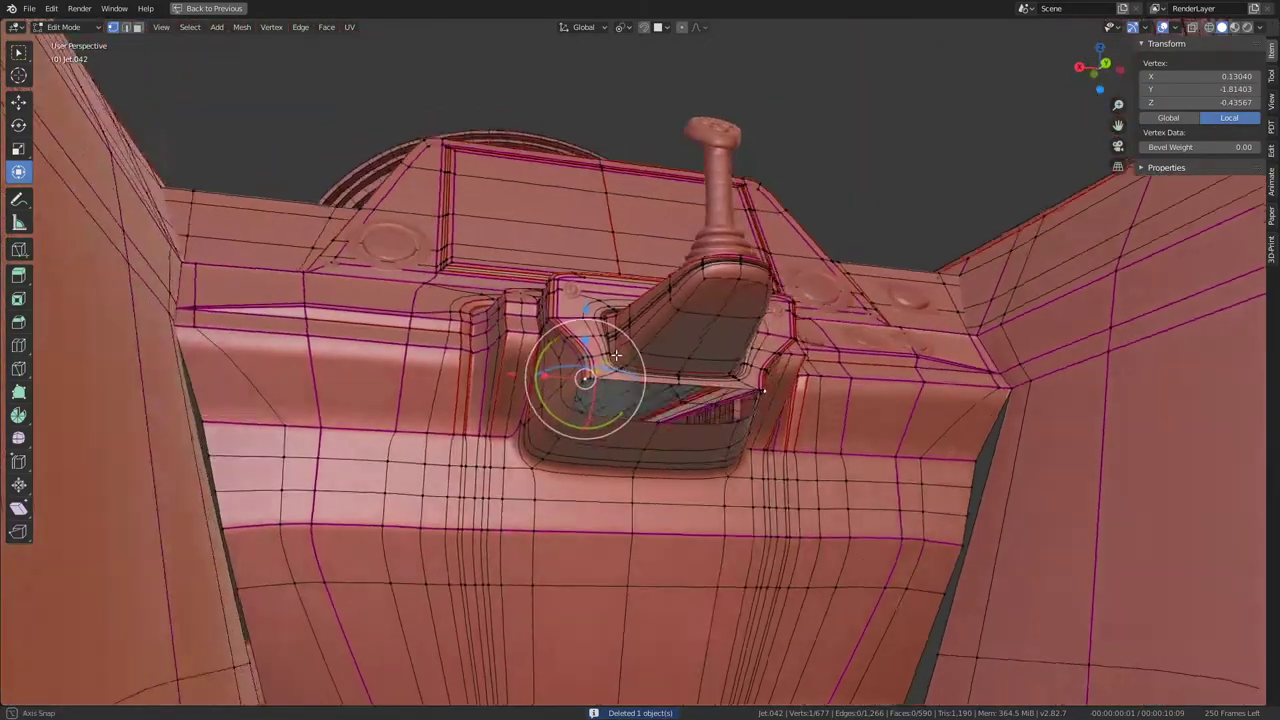
scroll(765, 362, "down", 5)
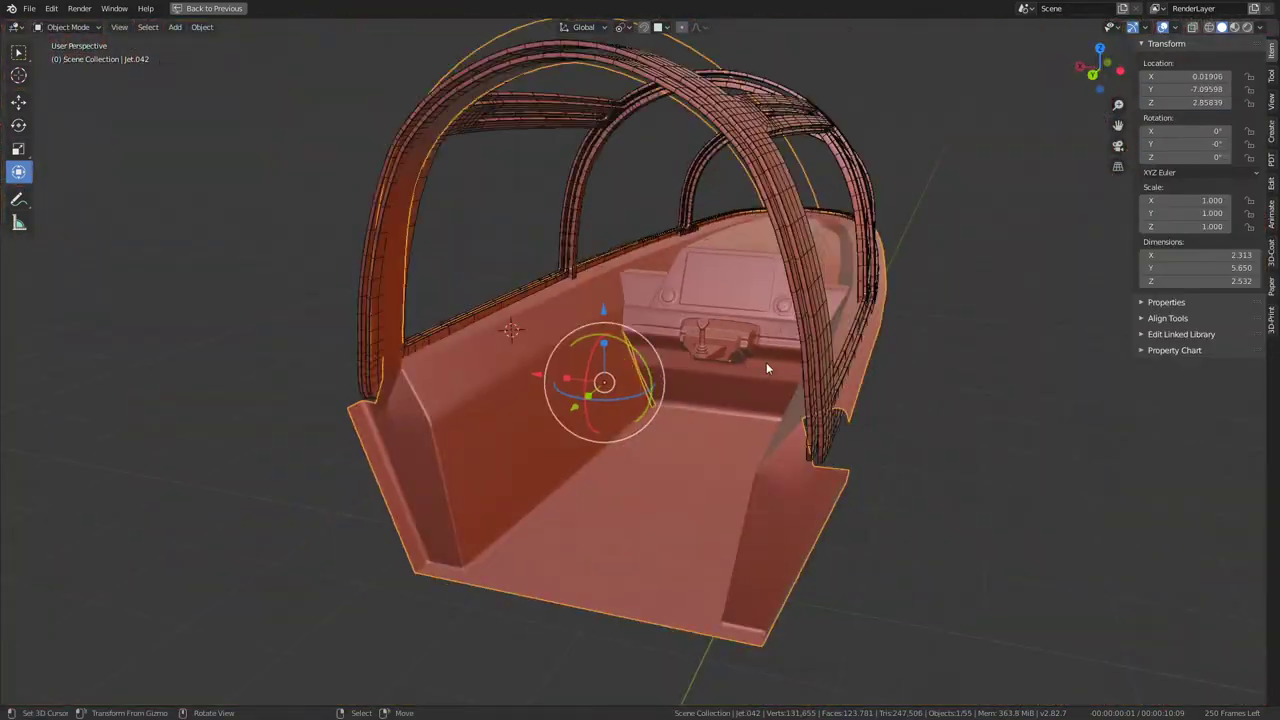
scroll(766, 362, "up", 8)
mouse_move(714, 443)
middle_mouse_down()
mouse_move(640, 395)
mouse_move(640, 440)
middle_mouse_up()
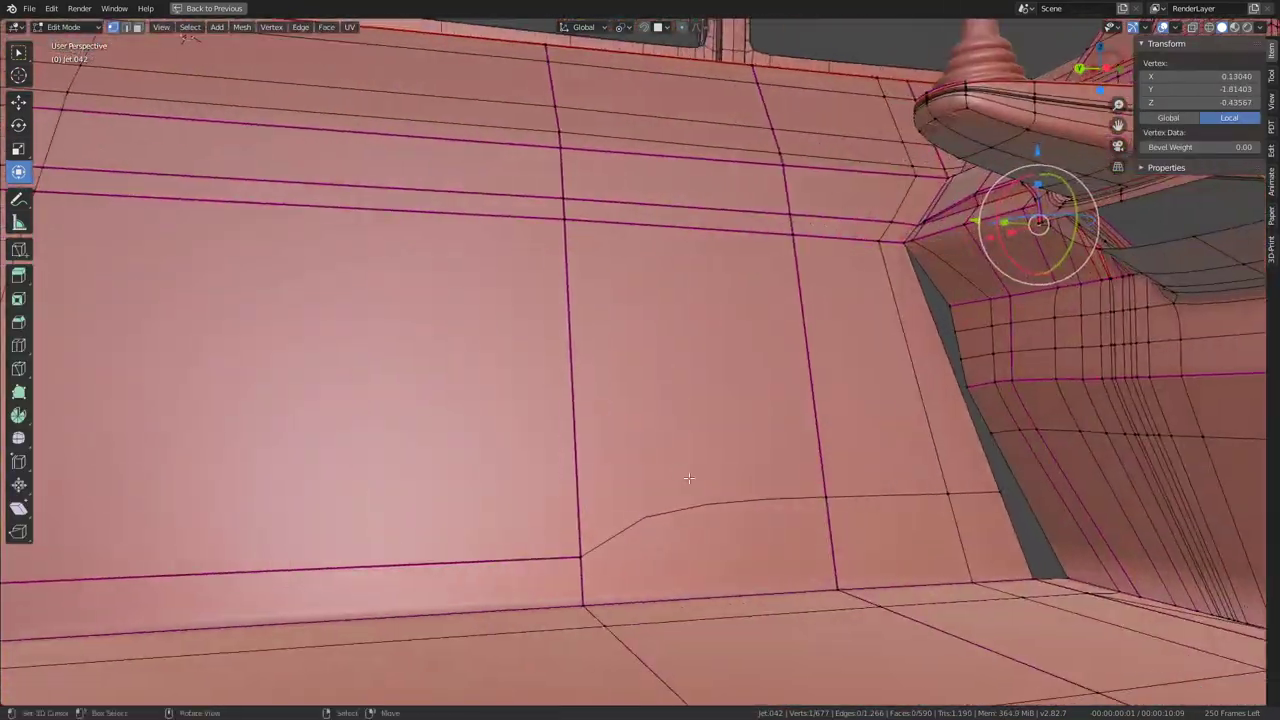
left_click(700, 505, "alt")
mouse_move(700, 505)
middle_mouse_down()
mouse_move(548, 413)
mouse_move(640, 393)
middle_mouse_up()
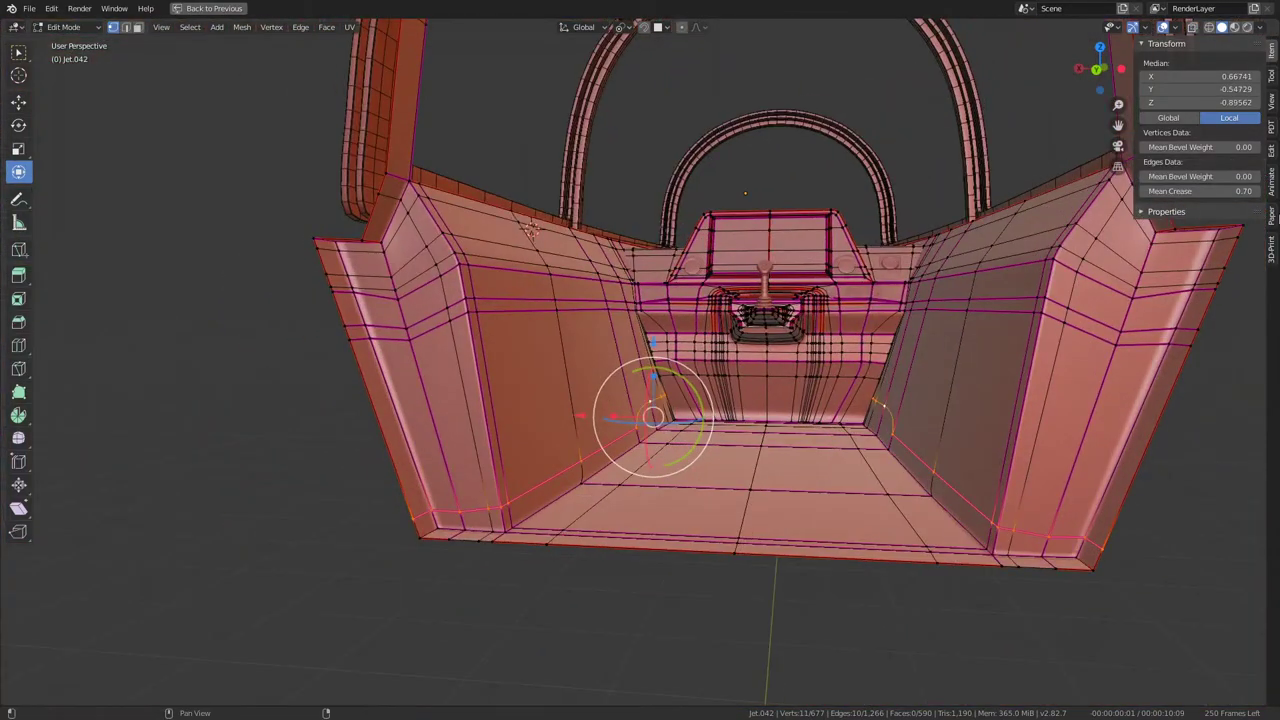
key("Tab")
scroll(794, 297, "up", 5)
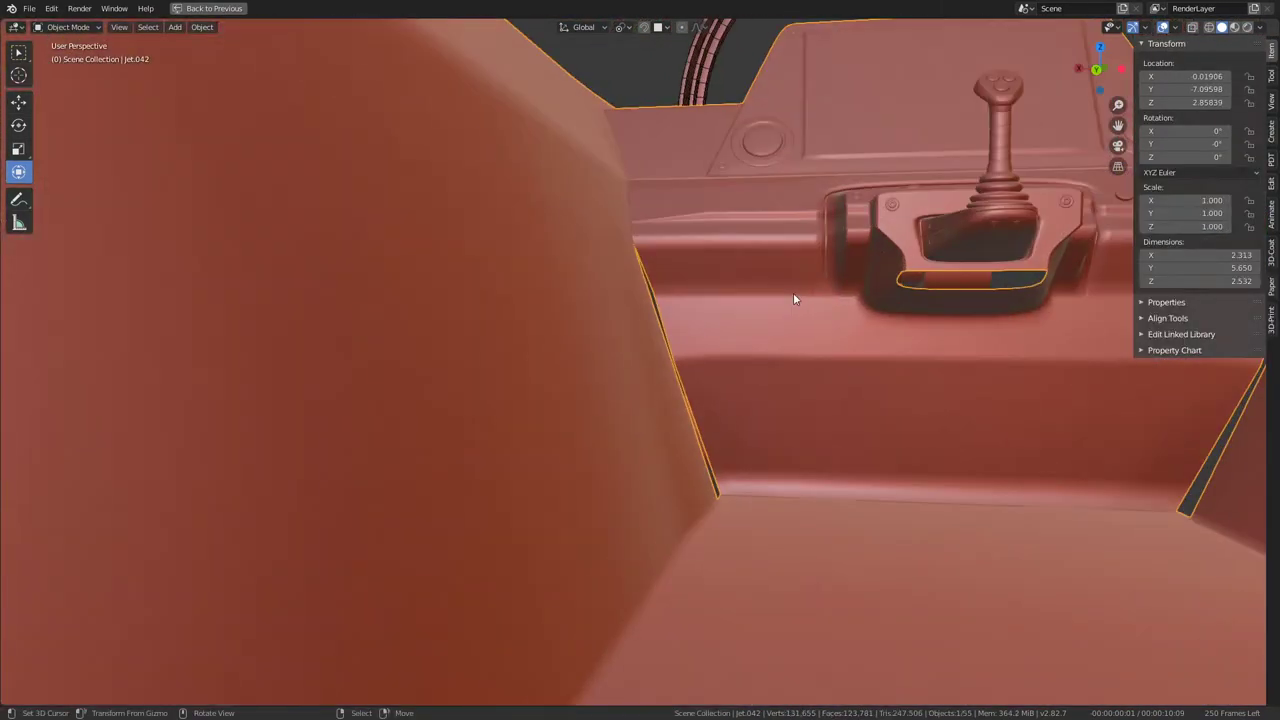
mouse_move(794, 297)
middle_mouse_down()
mouse_move(474, 337)
mouse_move(586, 401)
mouse_move(561, 348)
mouse_move(579, 290)
middle_mouse_up()
key("Tab")
scroll(586, 401, "down", 4)
scroll(561, 348, "up", 3)
Step: Select the wall-corner edge path and edge-slide it twice along the wall
left_click(579, 287, "alt")
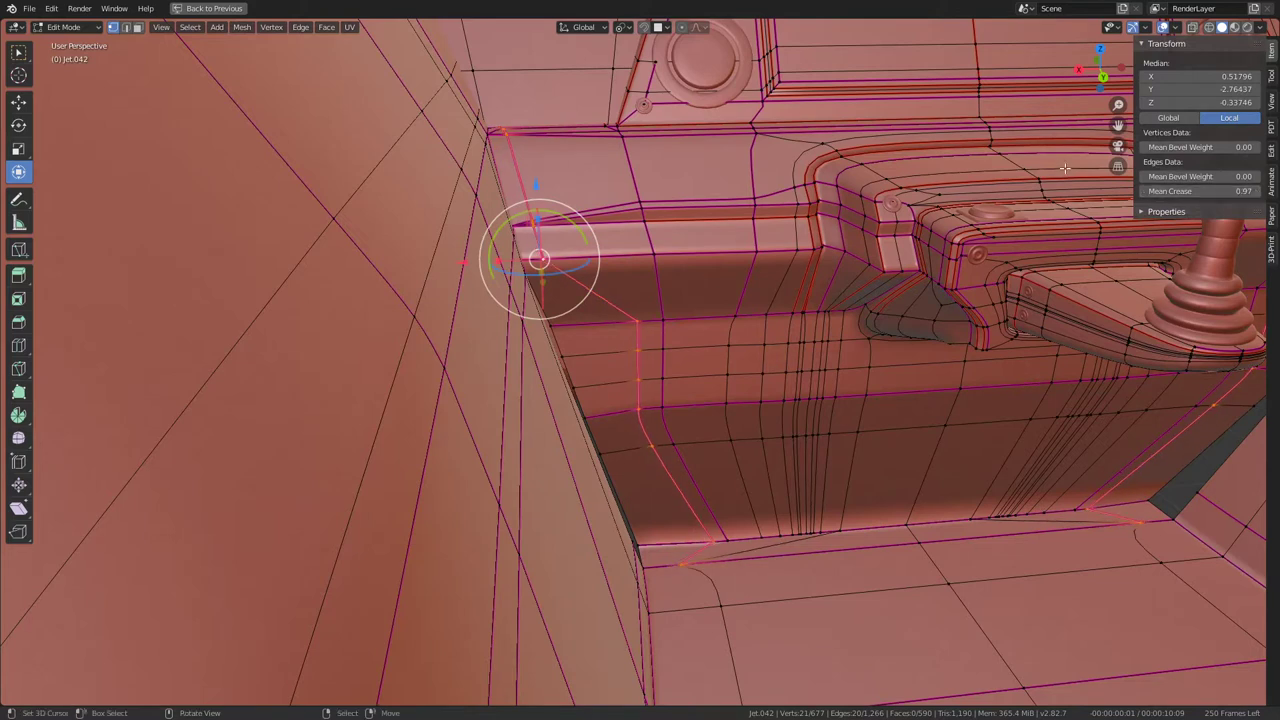
left_click(715, 543)
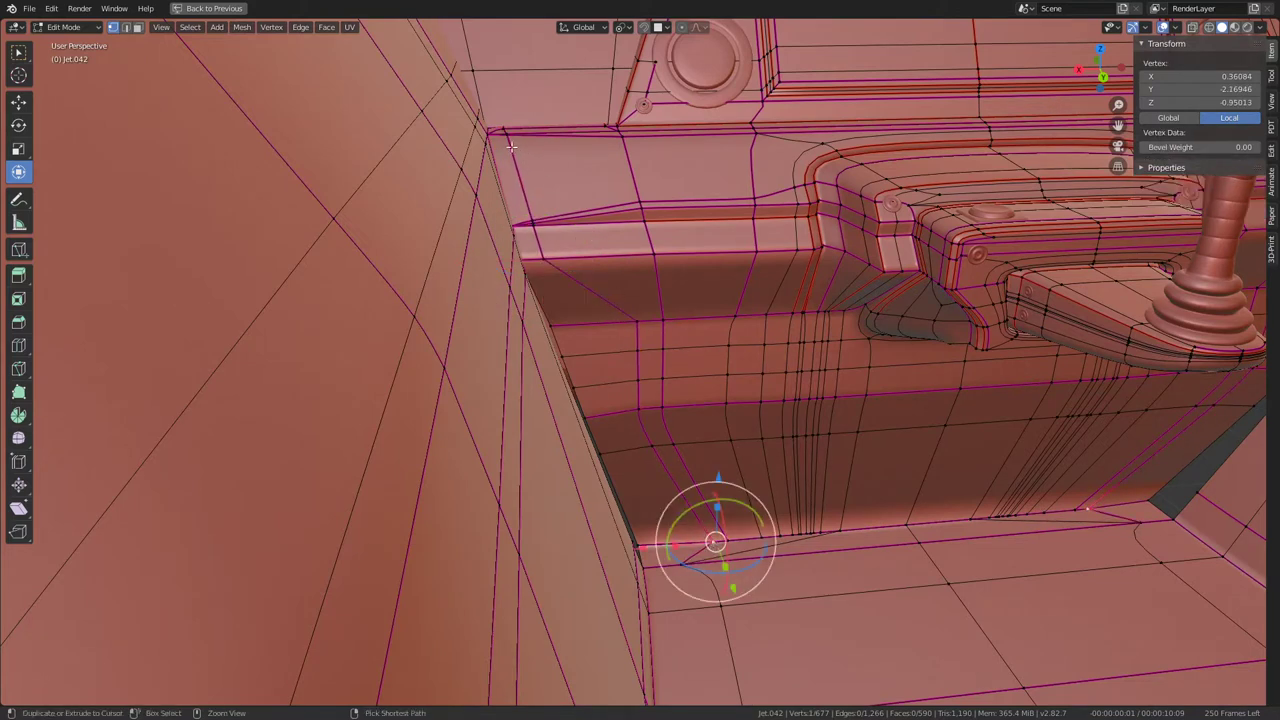
left_click(538, 250, "ctrl")
key("g")
key("g")
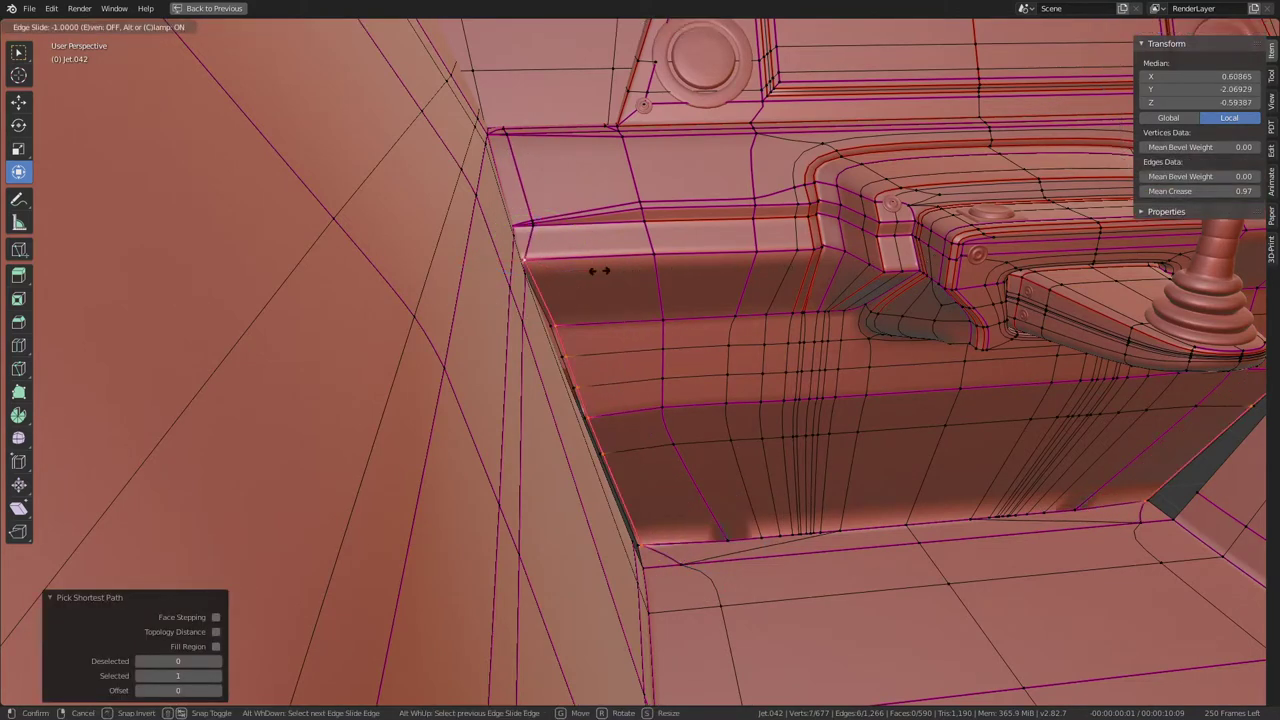
left_click(590, 272)
key("g")
key("g")
left_click(607, 274)
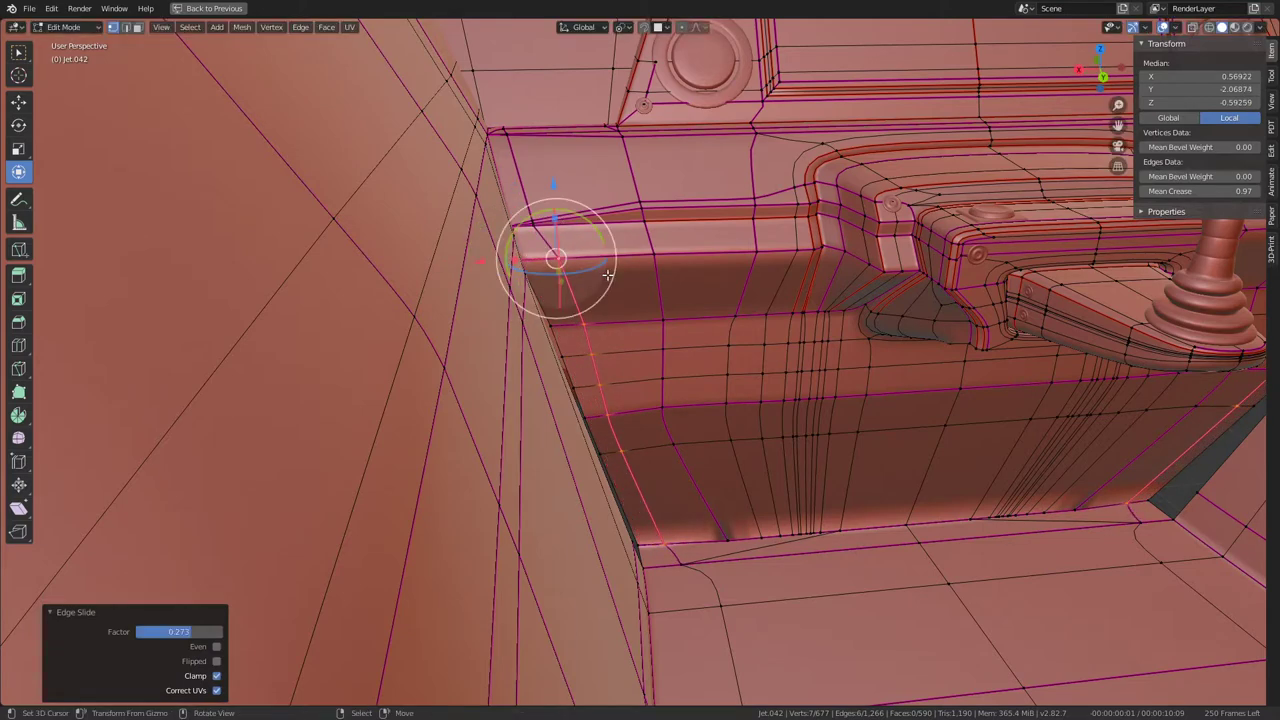
Step: Slide the wall-floor corner vertex to the left along its edge
middle_click_drag(607, 274, 640, 380)
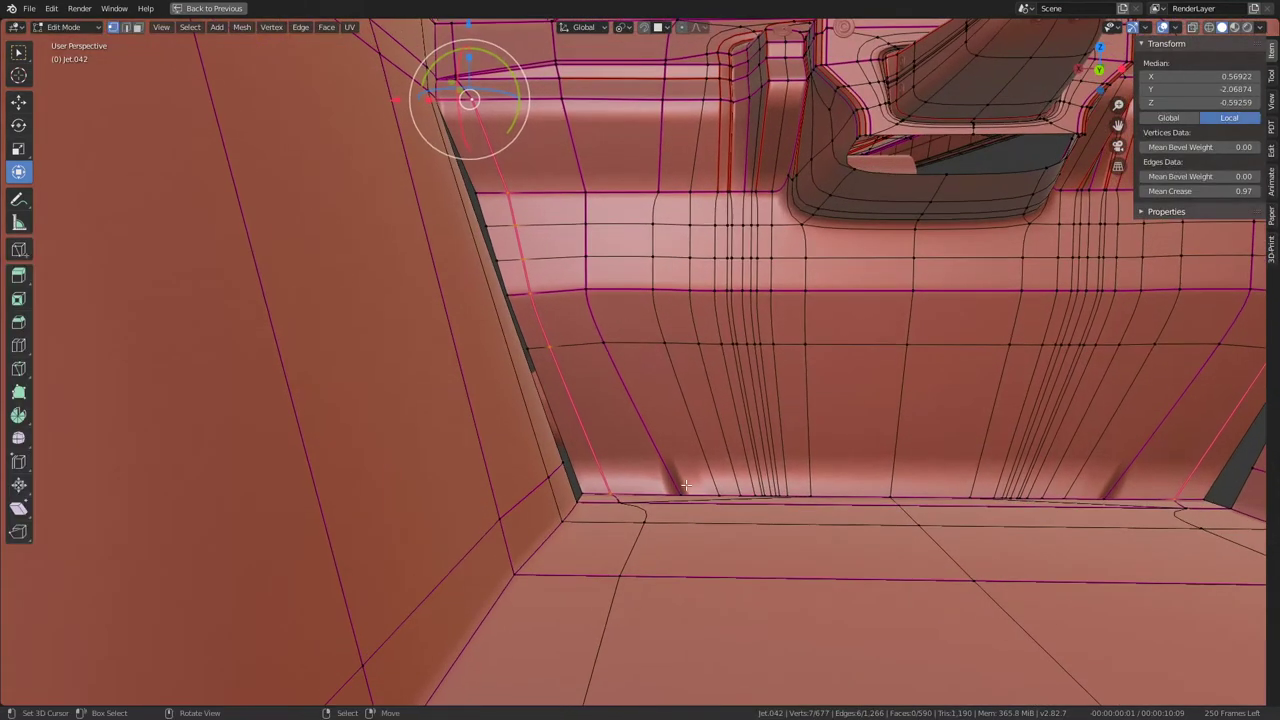
left_click(680, 488)
mouse_move(680, 488)
middle_mouse_down()
mouse_move(792, 304)
mouse_move(699, 267)
mouse_move(737, 371)
mouse_move(694, 263)
mouse_move(709, 267)
middle_mouse_up()
key("g")
key("g")
left_click(720, 484)
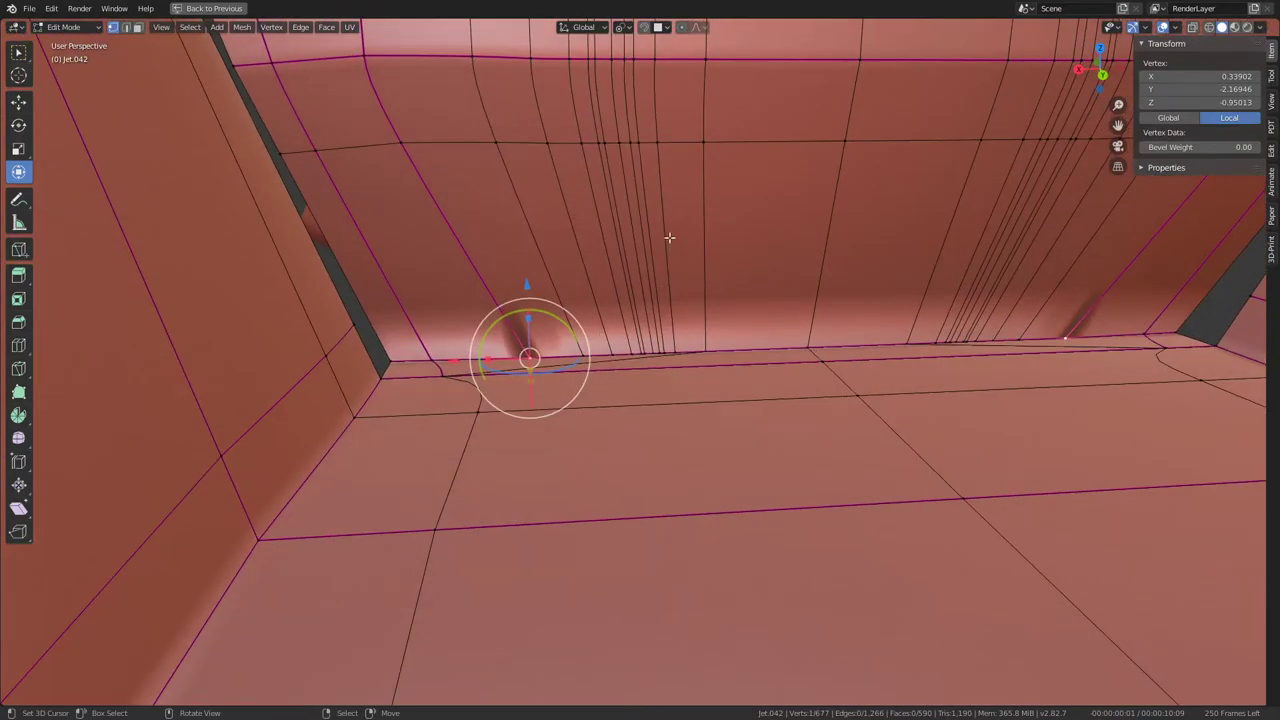
middle_click_drag(669, 237, 692, 304)
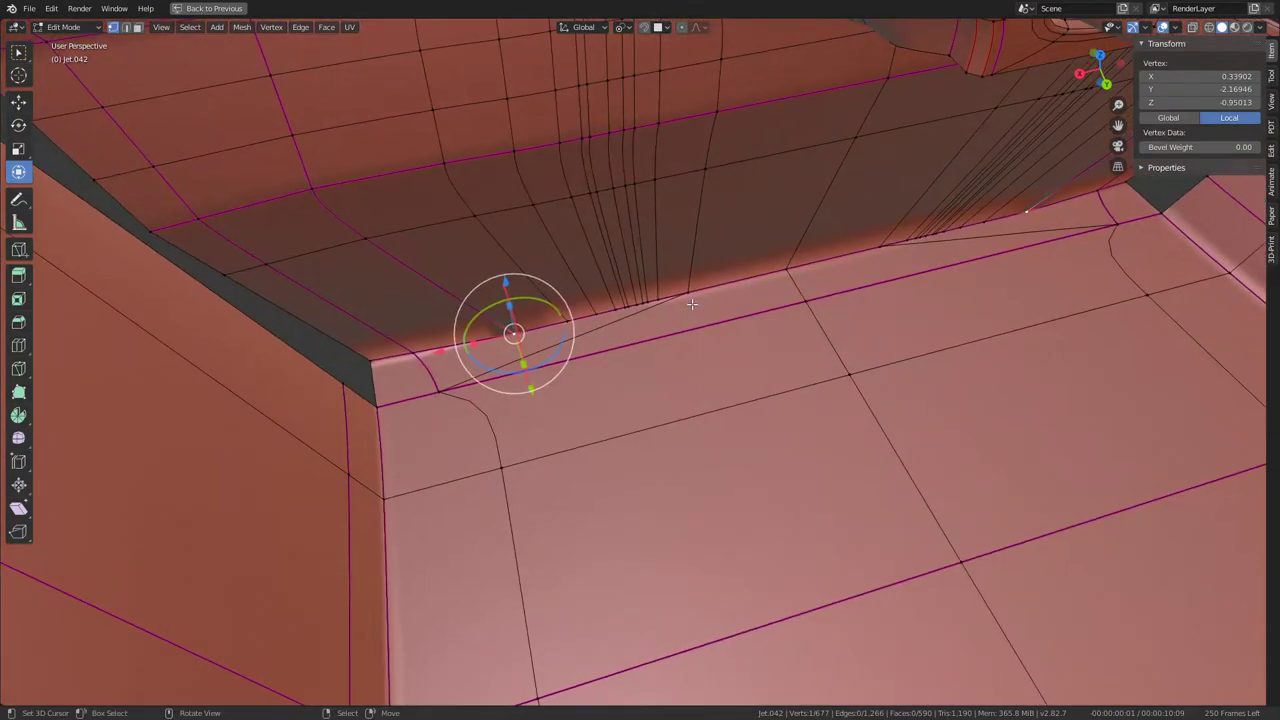
Step: Select the thin strip faces along the base of the wall
left_click(138, 27)
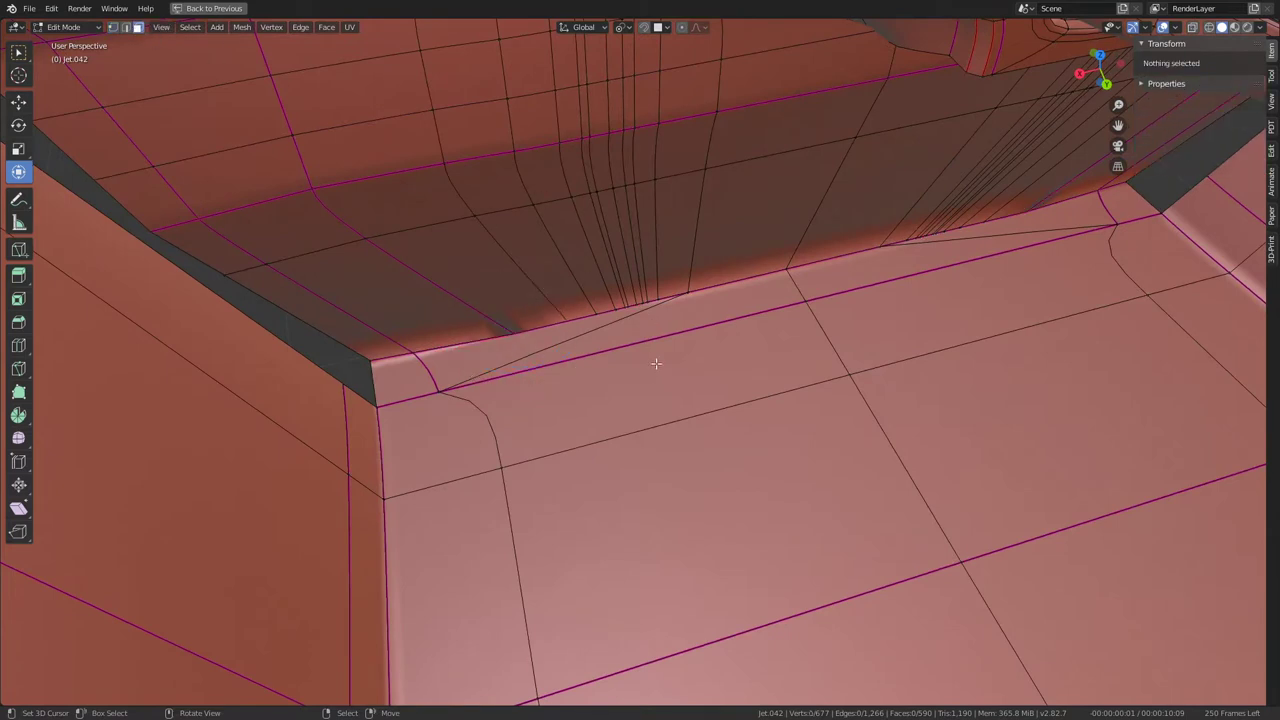
left_click(595, 356)
left_click(651, 321, "shift")
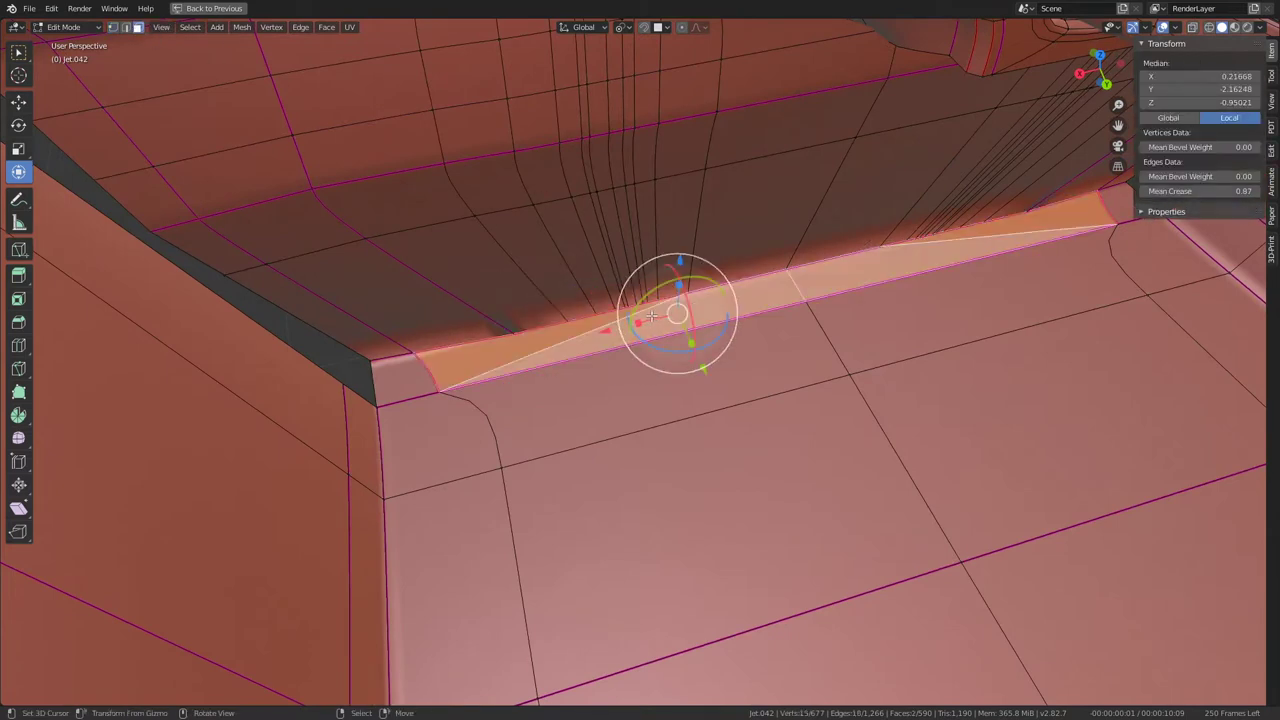
mouse_move(651, 316)
middle_mouse_down()
mouse_move(727, 300)
mouse_move(700, 310)
middle_mouse_up()
key("Tab")
key("Tab")
Step: Triangulate the strip and floor faces, then undo back to the strip selection
left_click(822, 367, "shift")
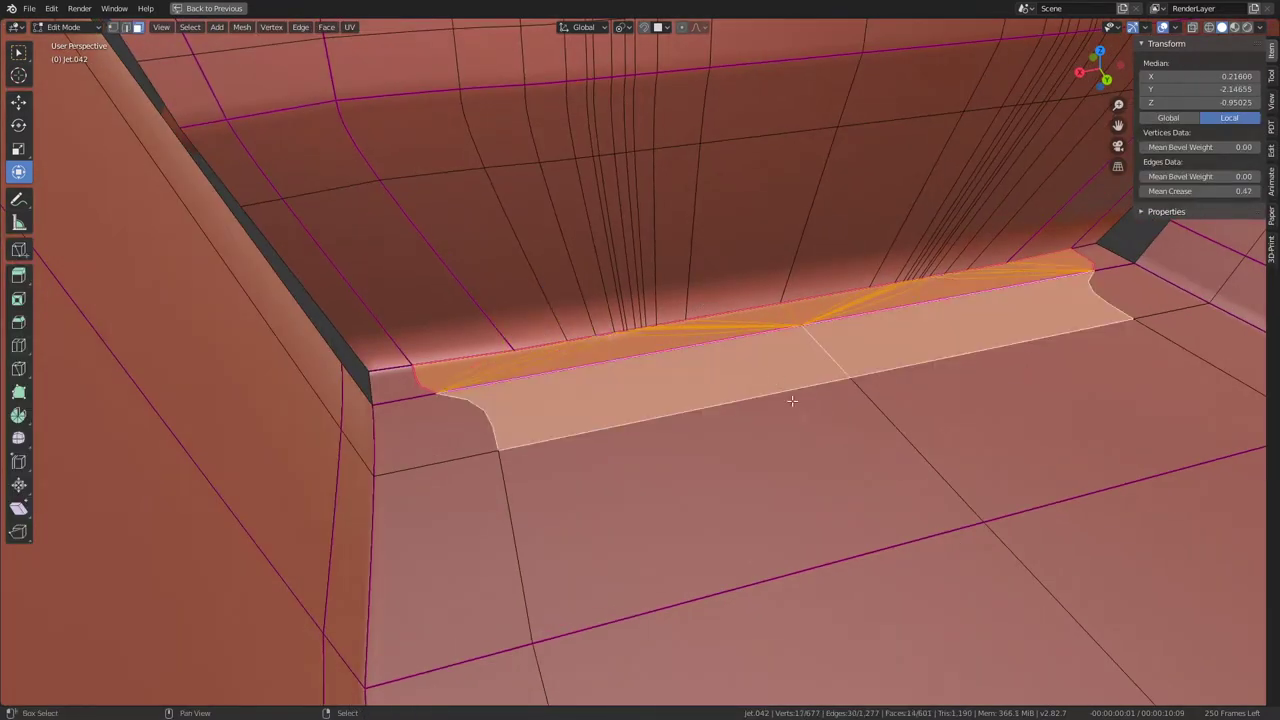
left_click(852, 441, "shift")
key("ctrl+t")
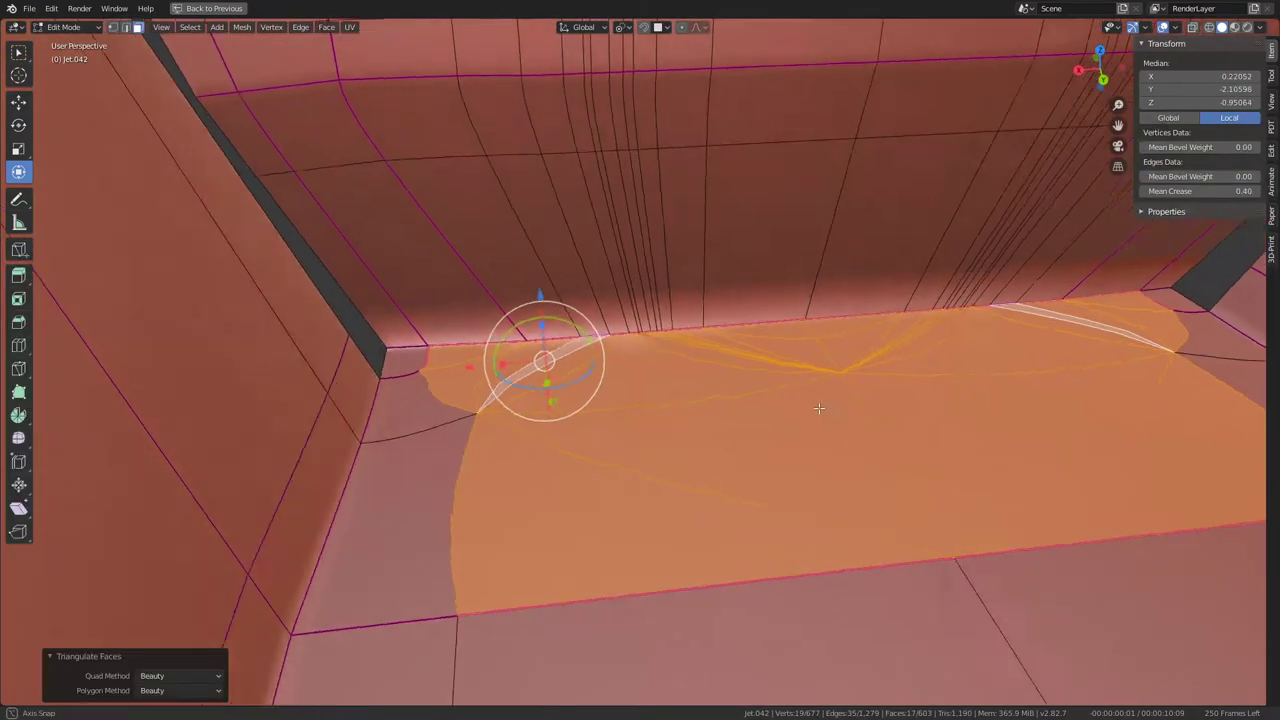
middle_click_drag(851, 432, 764, 354)
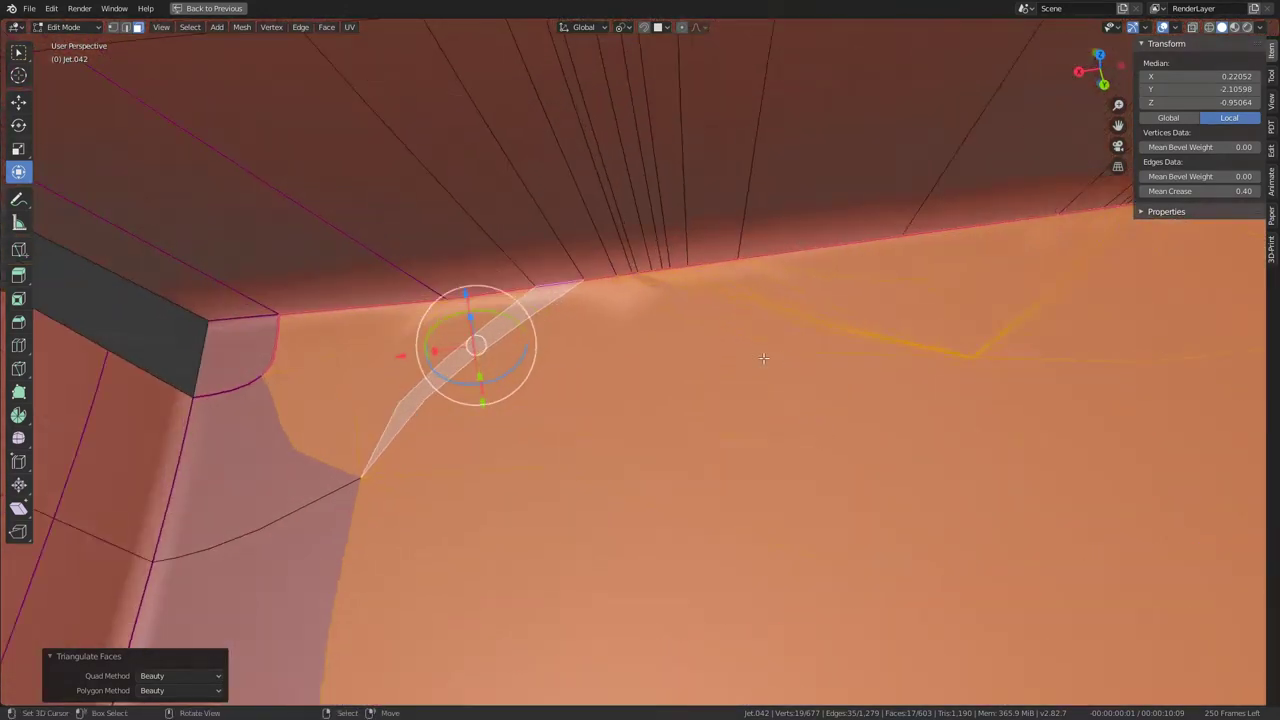
key("ctrl+z")
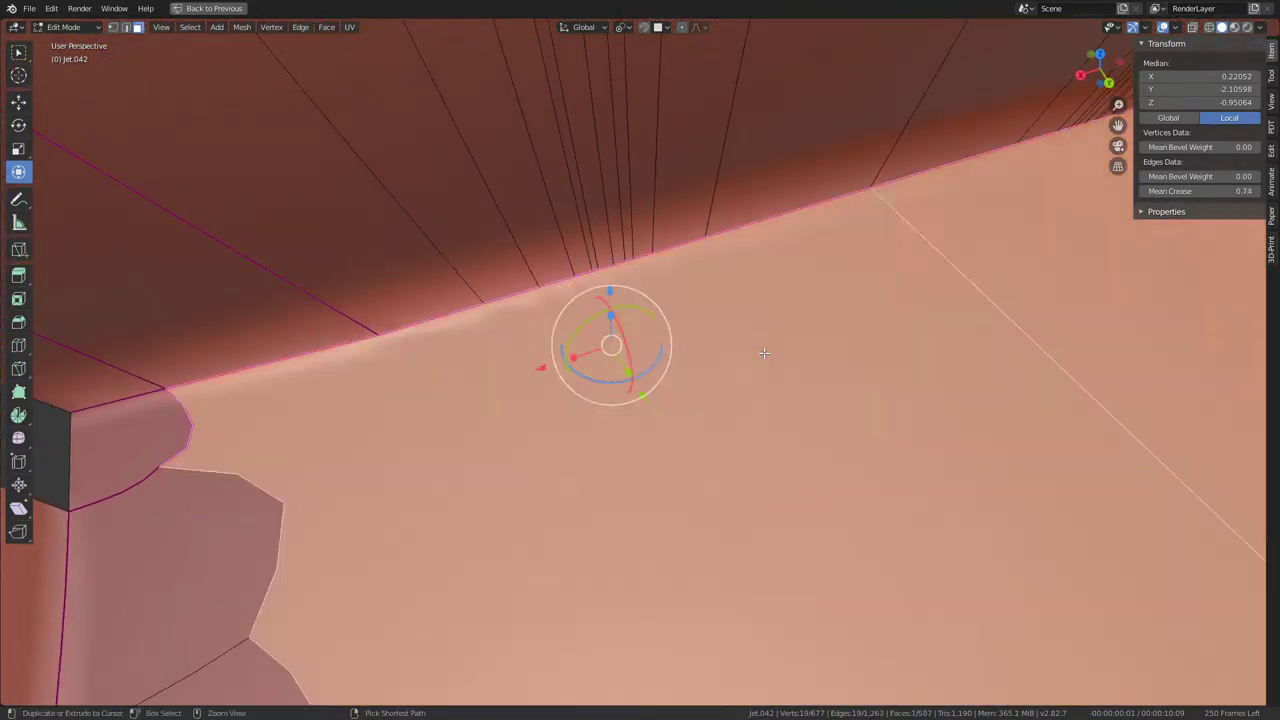
key("ctrl+z")
key("ctrl+z")
key("ctrl+z")
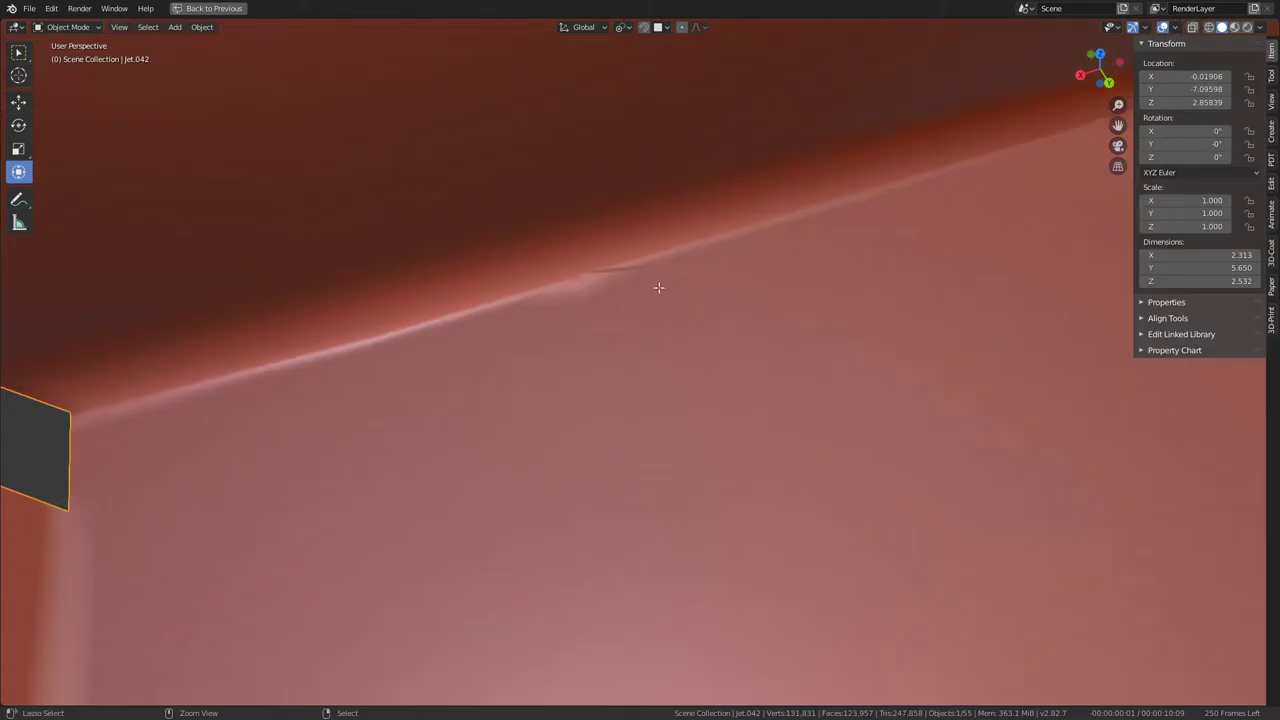
Step: Collapse a shortest-path run of strip edges into a single point
middle_click_drag(748, 324, 575, 240)
left_click(126, 28)
left_click(480, 318)
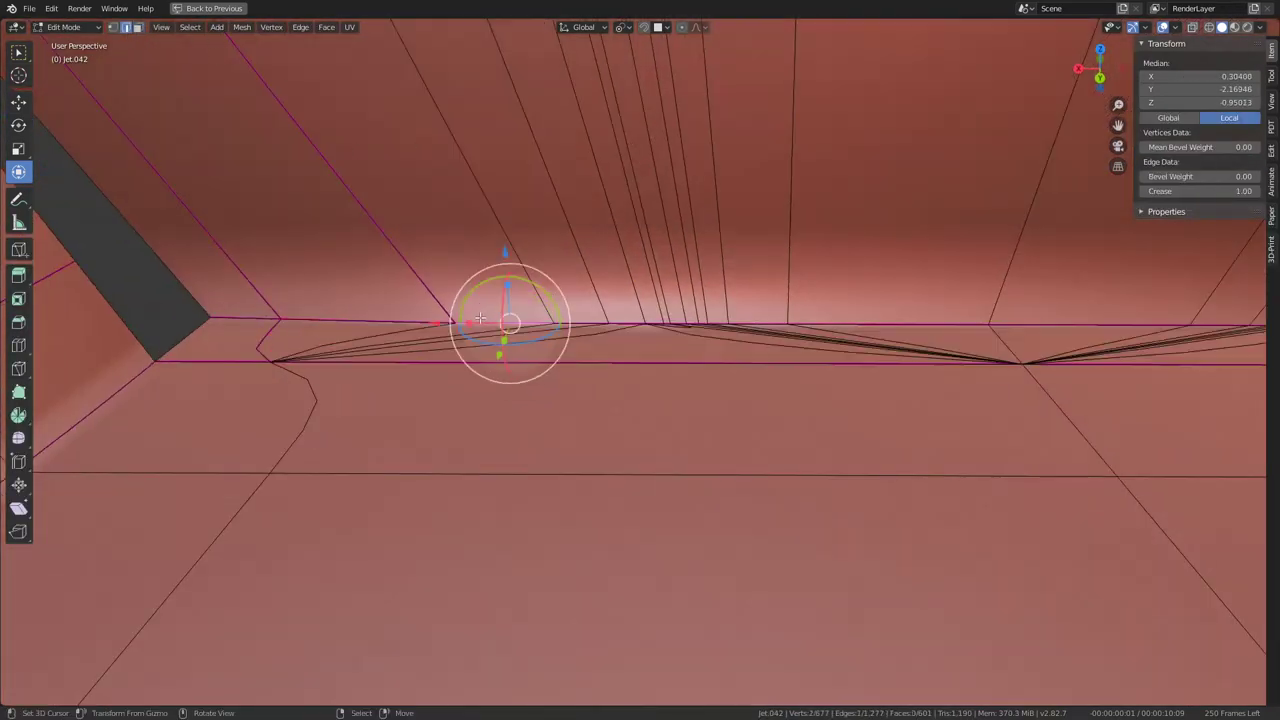
left_click(769, 320, "ctrl")
key("q")
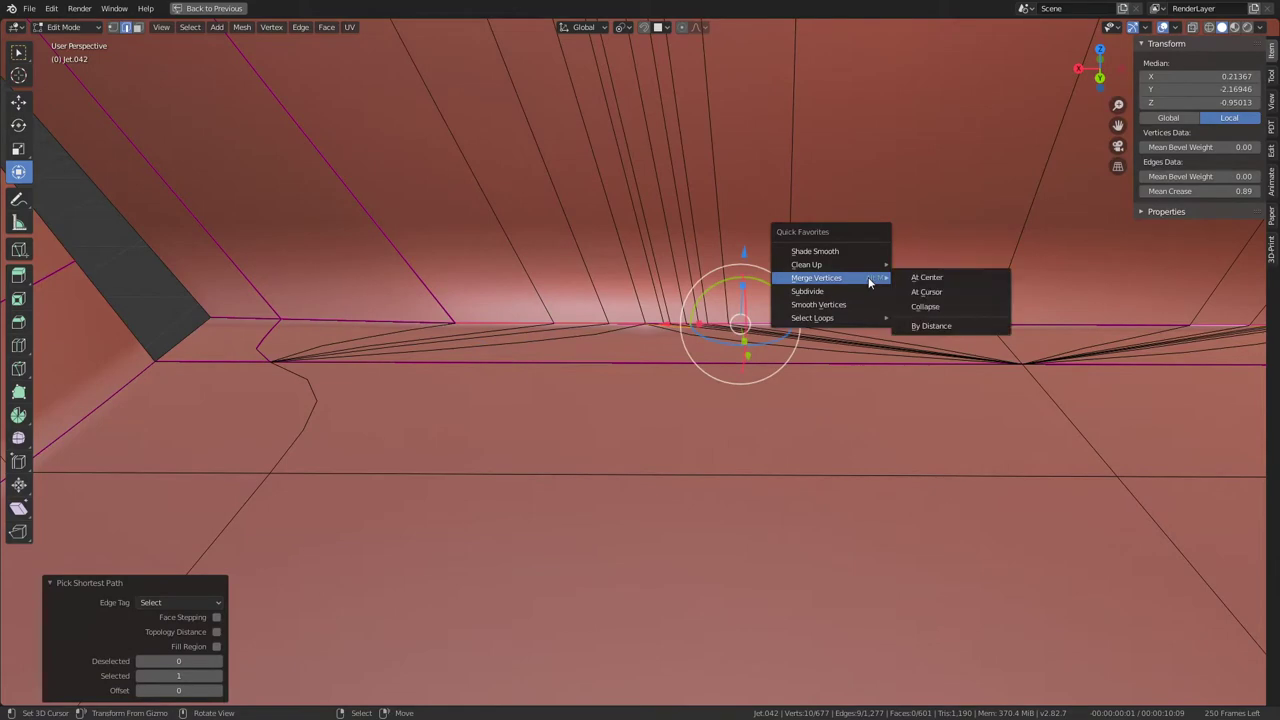
left_click(938, 313)
Step: Select edges along the wall-floor seam
scroll(766, 214, "down", 4)
mouse_move(766, 214)
middle_mouse_down()
mouse_move(789, 380)
mouse_move(737, 342)
mouse_move(729, 280)
mouse_move(647, 253)
mouse_move(680, 317)
mouse_move(666, 246)
mouse_move(671, 286)
mouse_move(658, 276)
middle_mouse_up()
scroll(737, 342, "up", 1)
left_click(660, 276)
middle_click_drag(660, 276, 665, 374)
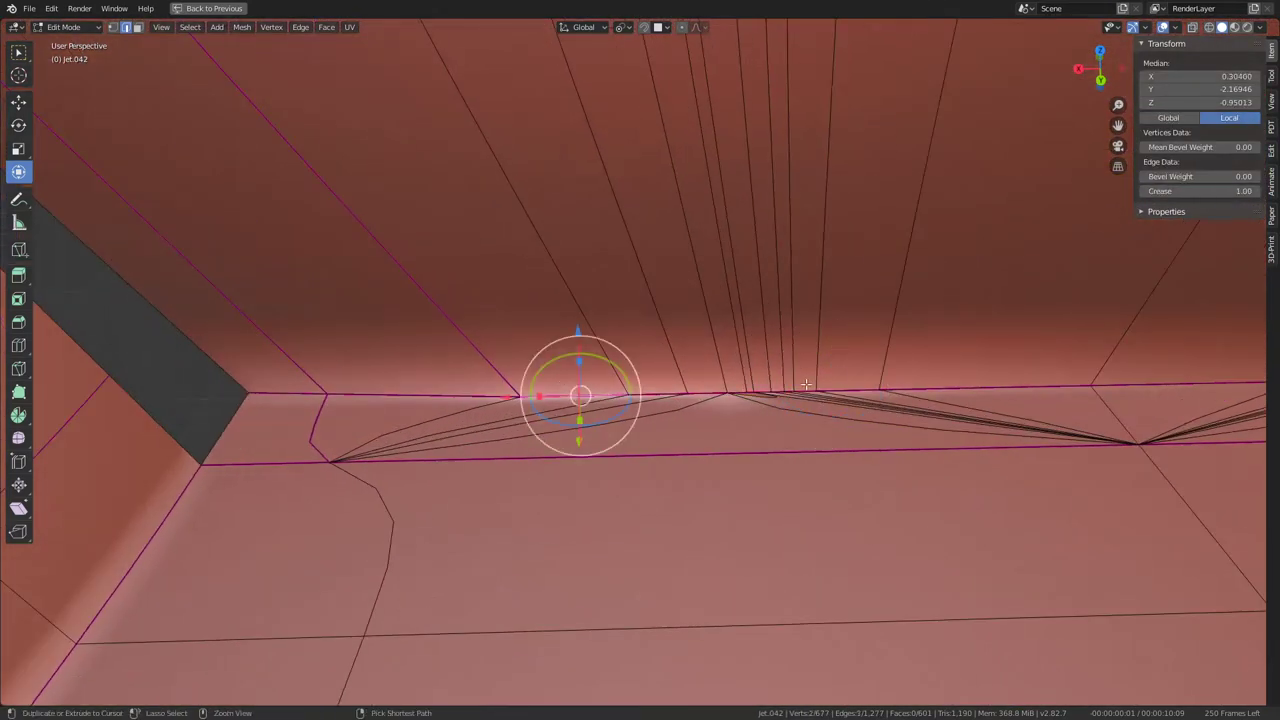
right_click(764, 397)
right_click(745, 400, "alt")
key("w")
key("Escape")
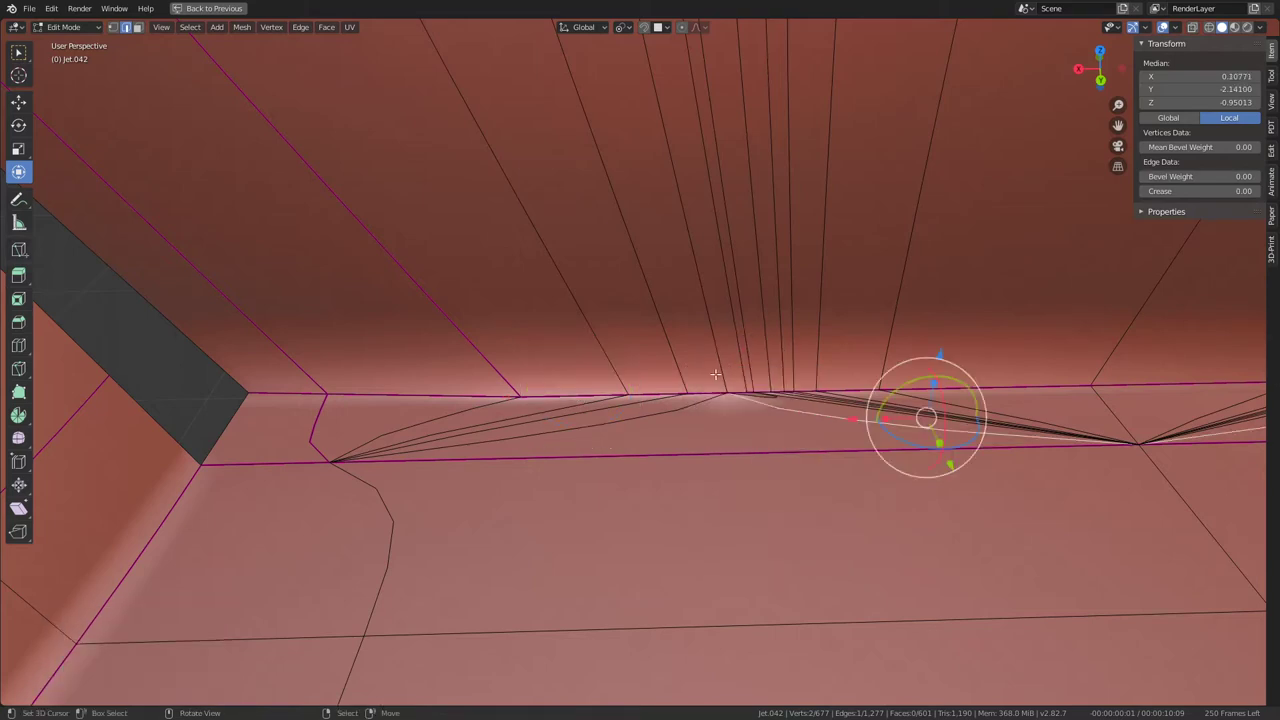
right_click(760, 396)
Step: Delete the faces of two edges along the console's lower seam, opening a hole
key("x")
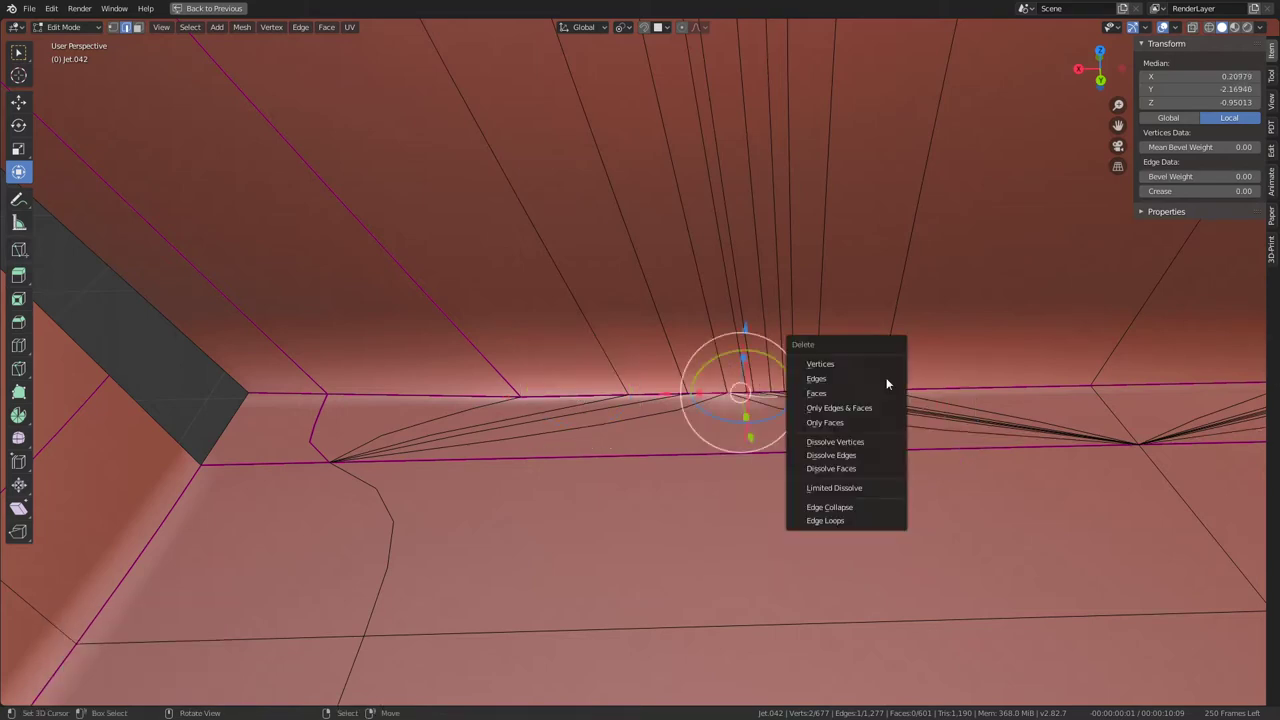
left_click(886, 380)
mouse_move(886, 379)
middle_mouse_down()
mouse_move(766, 380)
mouse_move(911, 544)
middle_mouse_up()
right_click(911, 544)
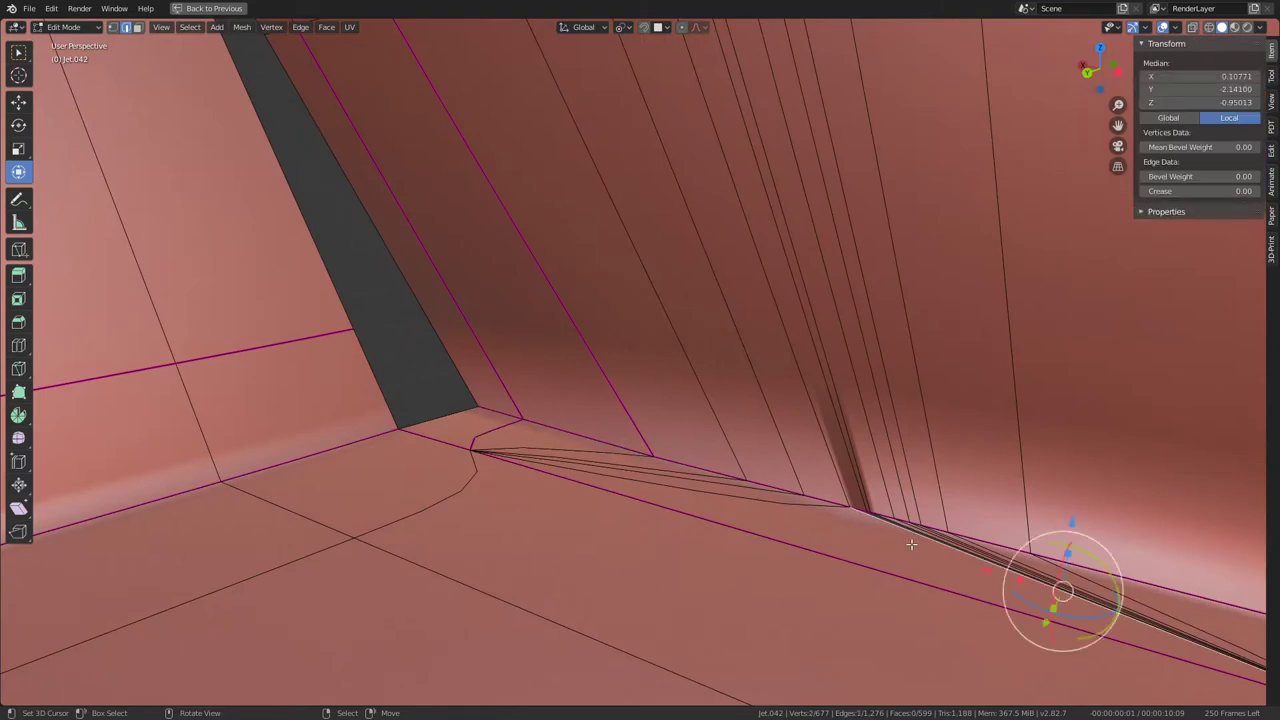
key("x")
left_click(866, 513)
Step: Select the edges bordering the dark hole and fill it with faces
right_click(863, 511)
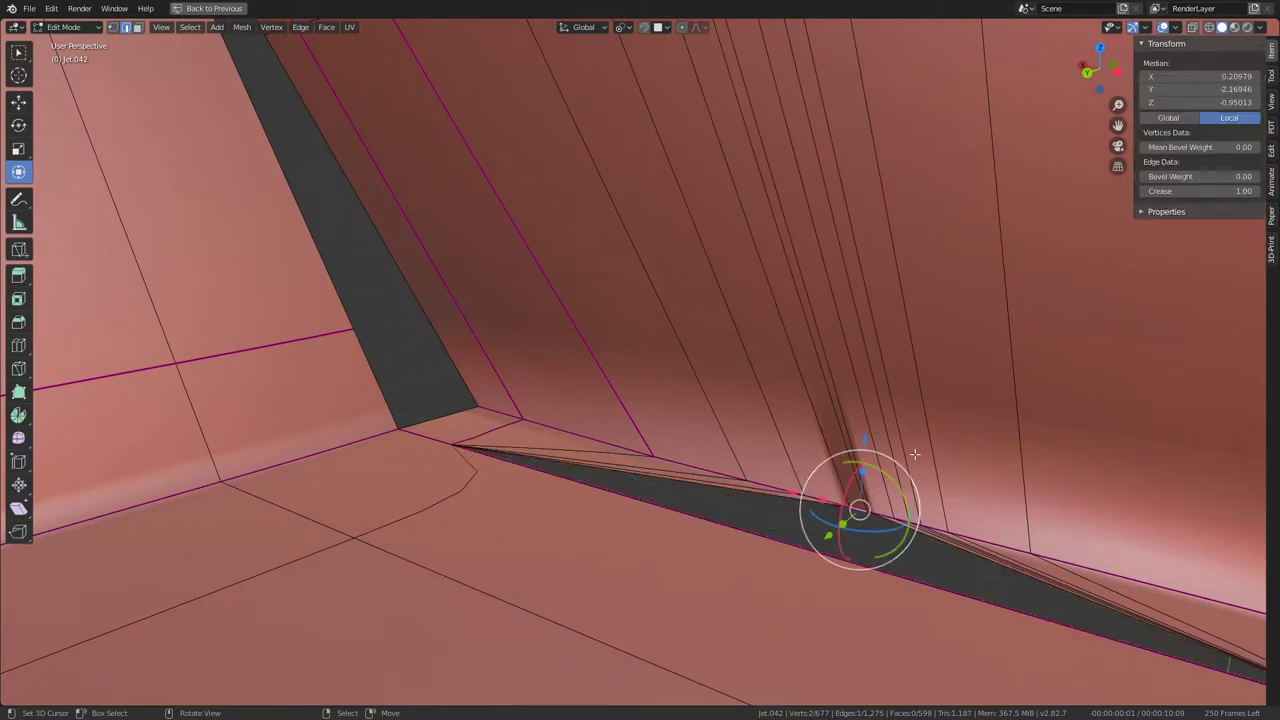
middle_click_drag(916, 454, 919, 458)
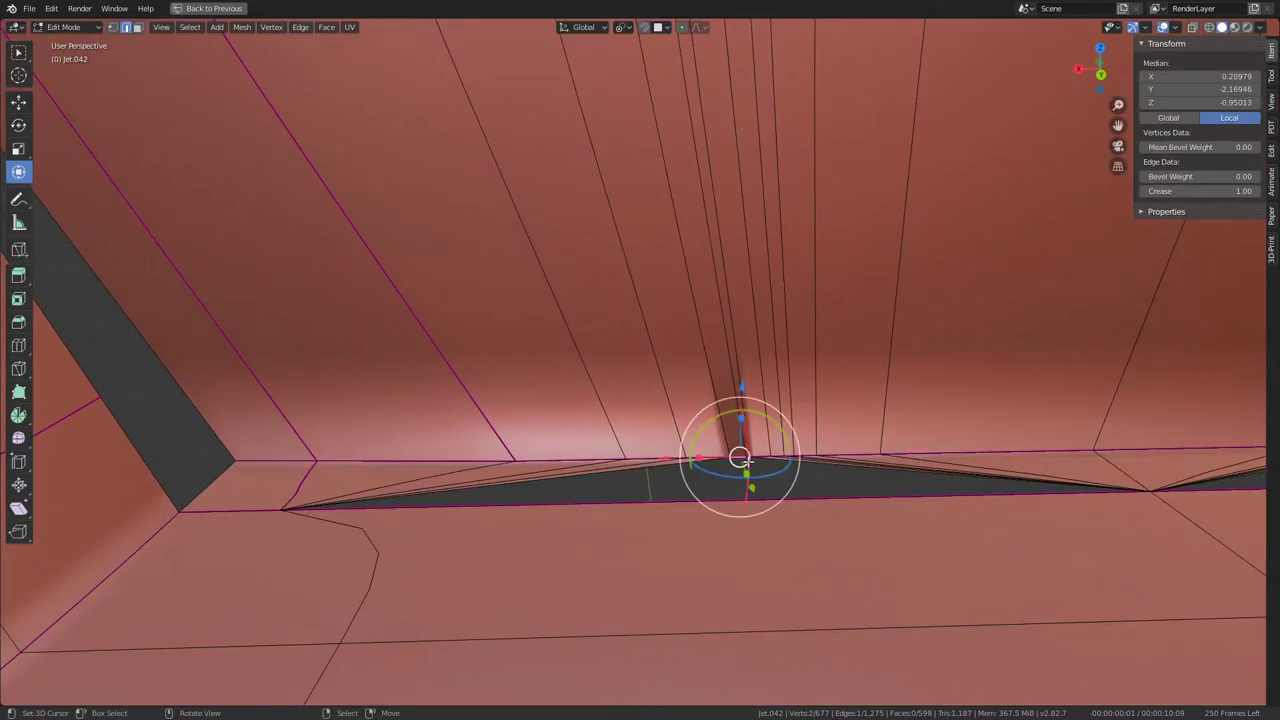
right_click(740, 458, "alt")
right_click(814, 477)
middle_click_drag(814, 477, 744, 461)
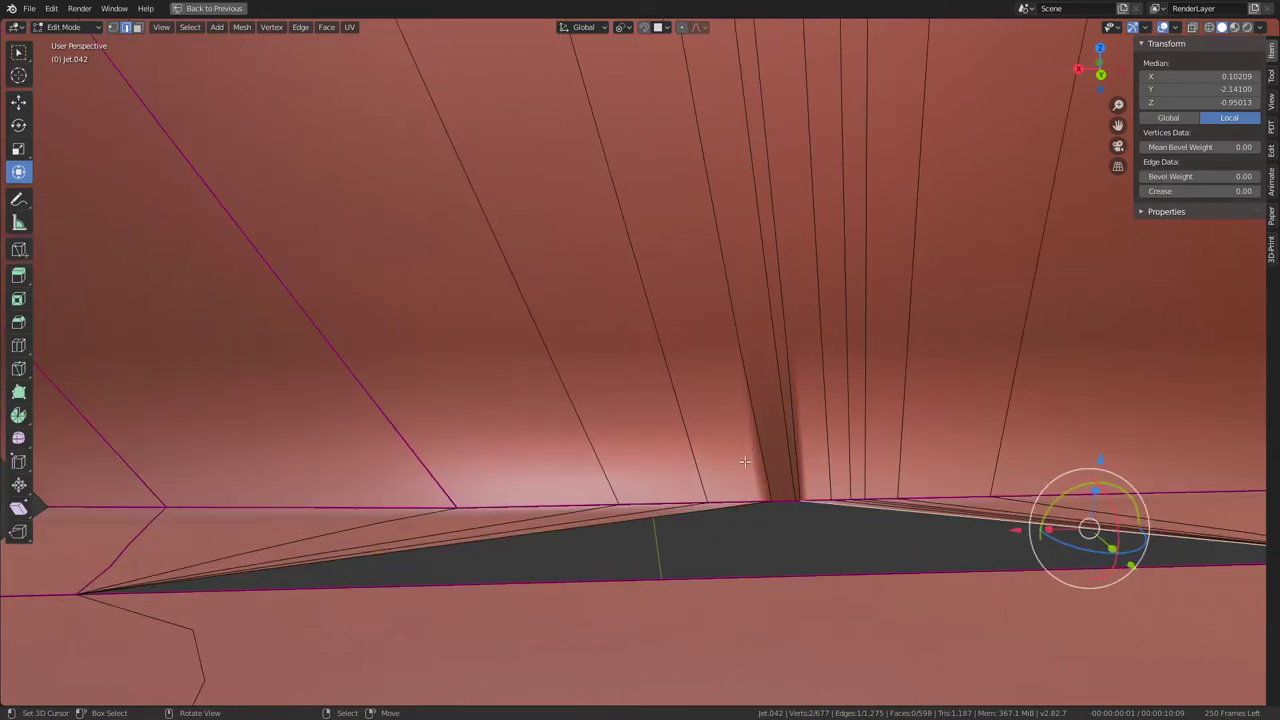
right_click(893, 483, "alt")
key("alt+f")
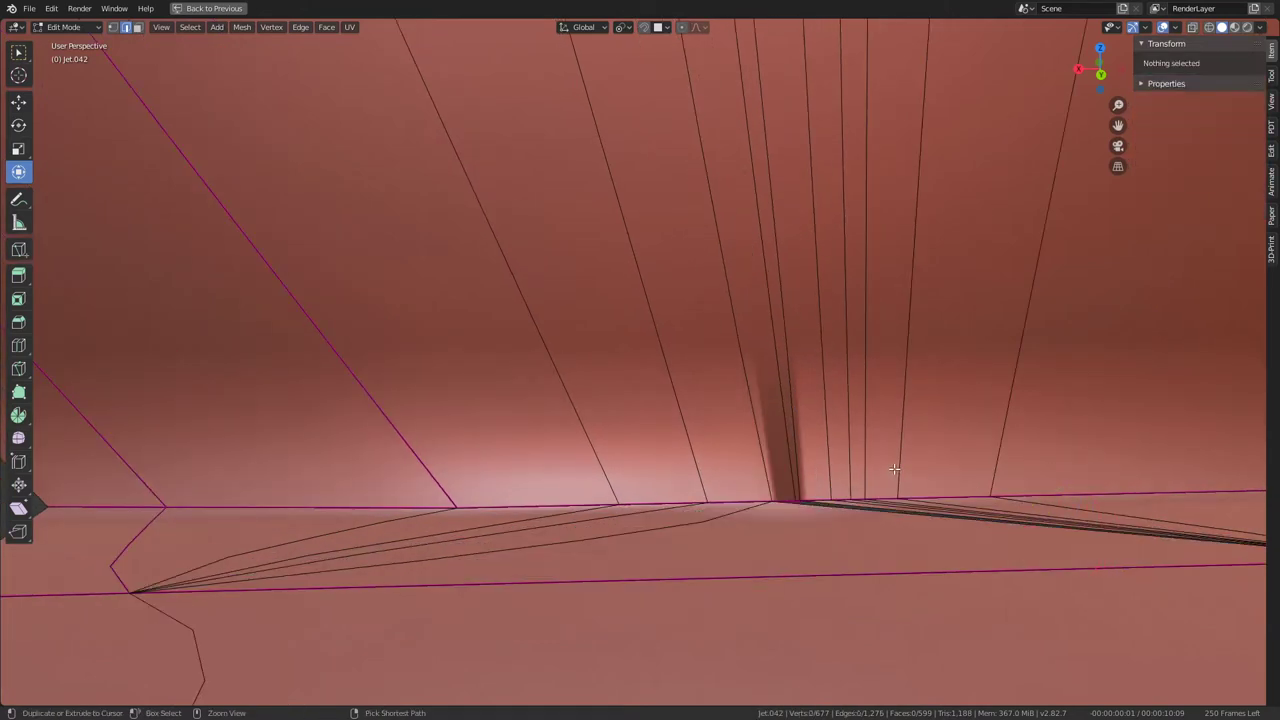
Step: Try moving the vertices at the filled seam, then cancel and undo it
right_click(894, 470)
middle_click_drag(803, 533, 735, 380)
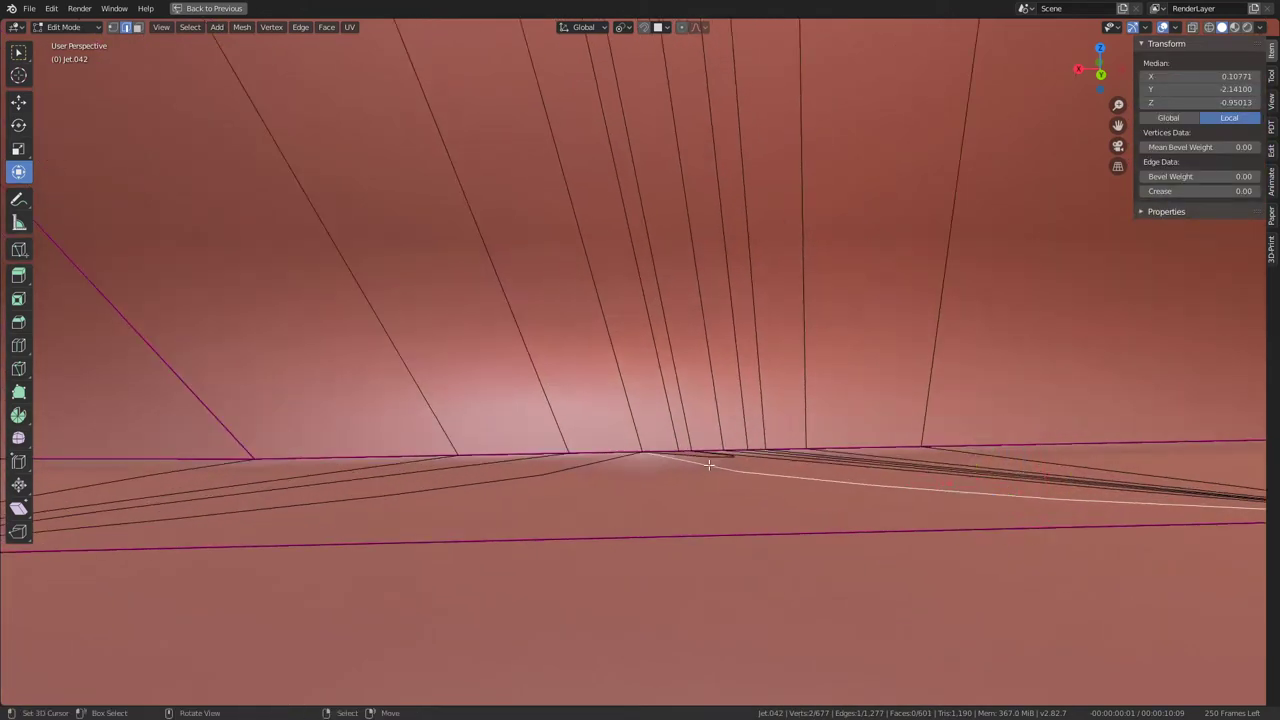
key("g")
key("Return")
key("g")
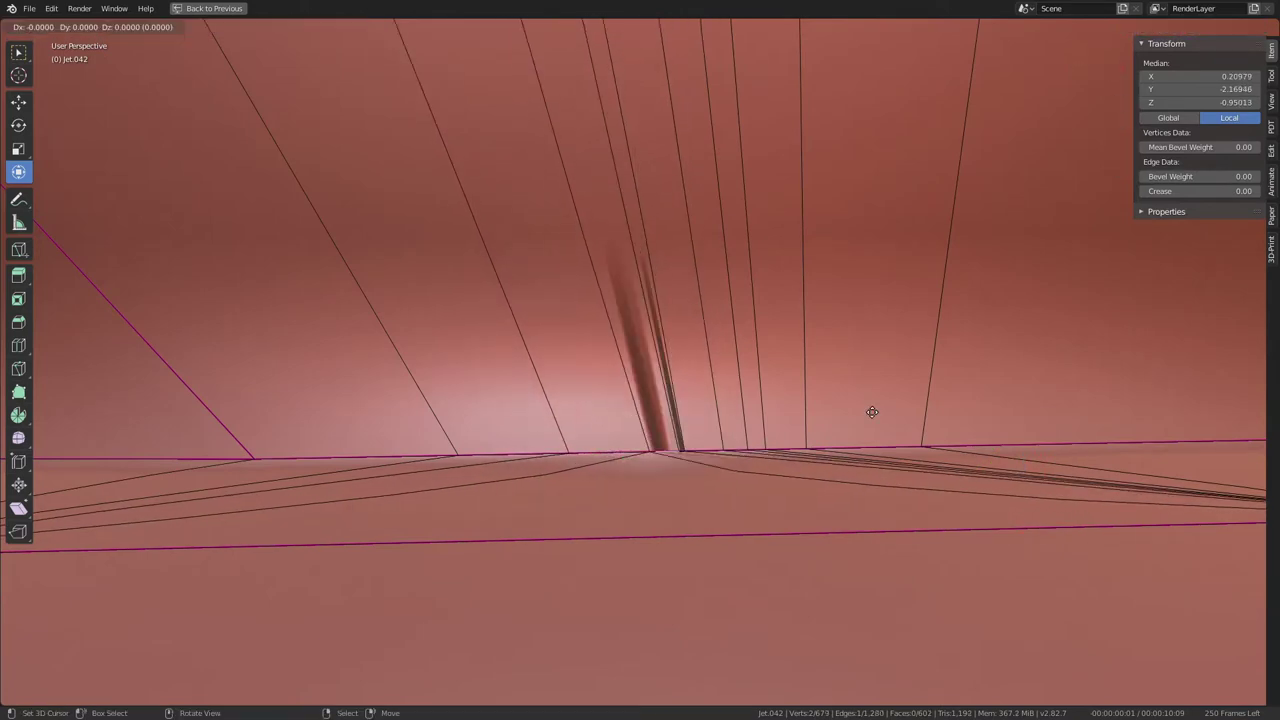
key("Escape")
key("ctrl+z")
Step: Un-subdivide the selected seam edges and rotate the edge twice
key("ctrl+e")
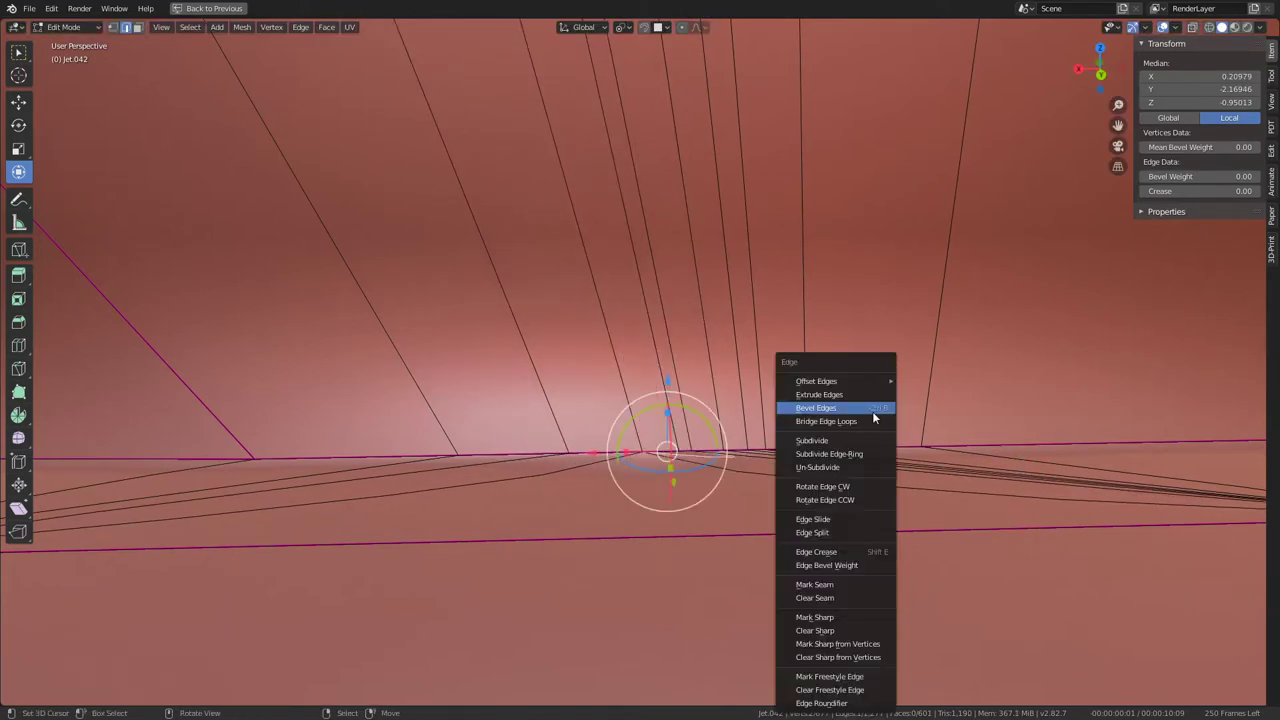
key("u")
key("ctrl+e")
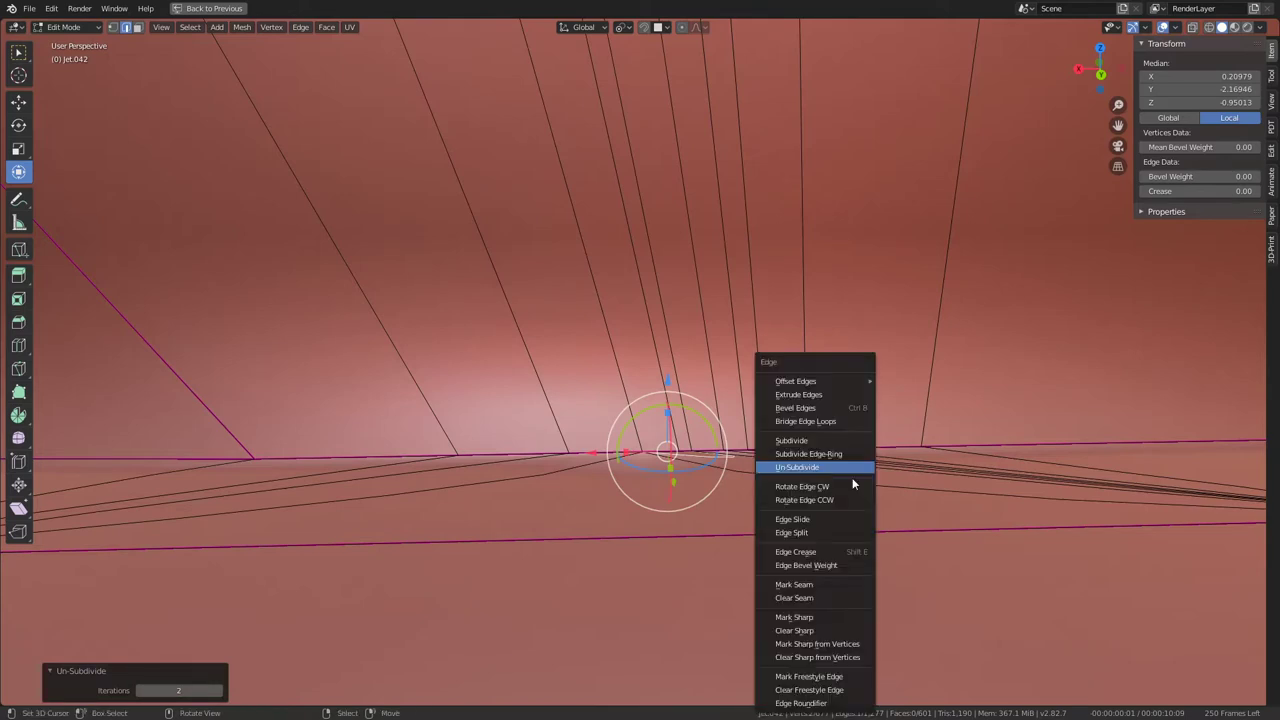
left_click(849, 488)
key("ctrl+e")
left_click(849, 488)
Step: Select a shortest path of seam vertices where floor meets wall and collapse them
middle_click_drag(849, 488, 661, 387)
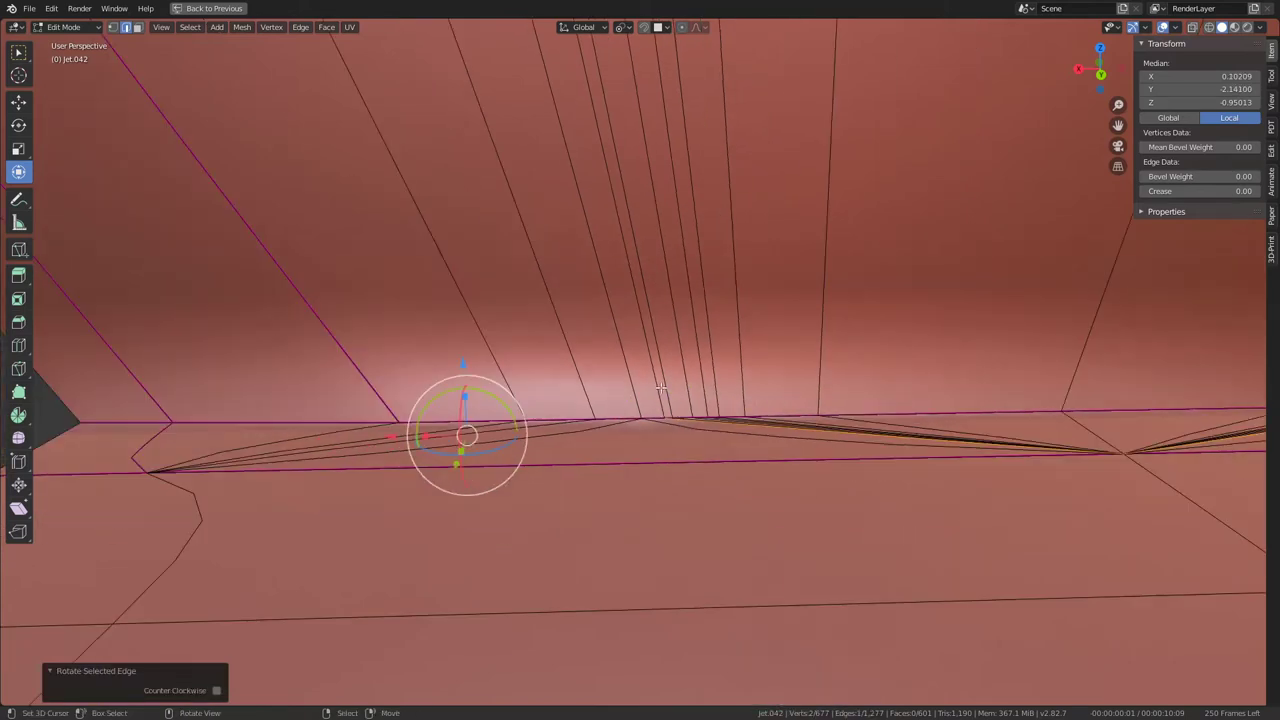
left_click(789, 420)
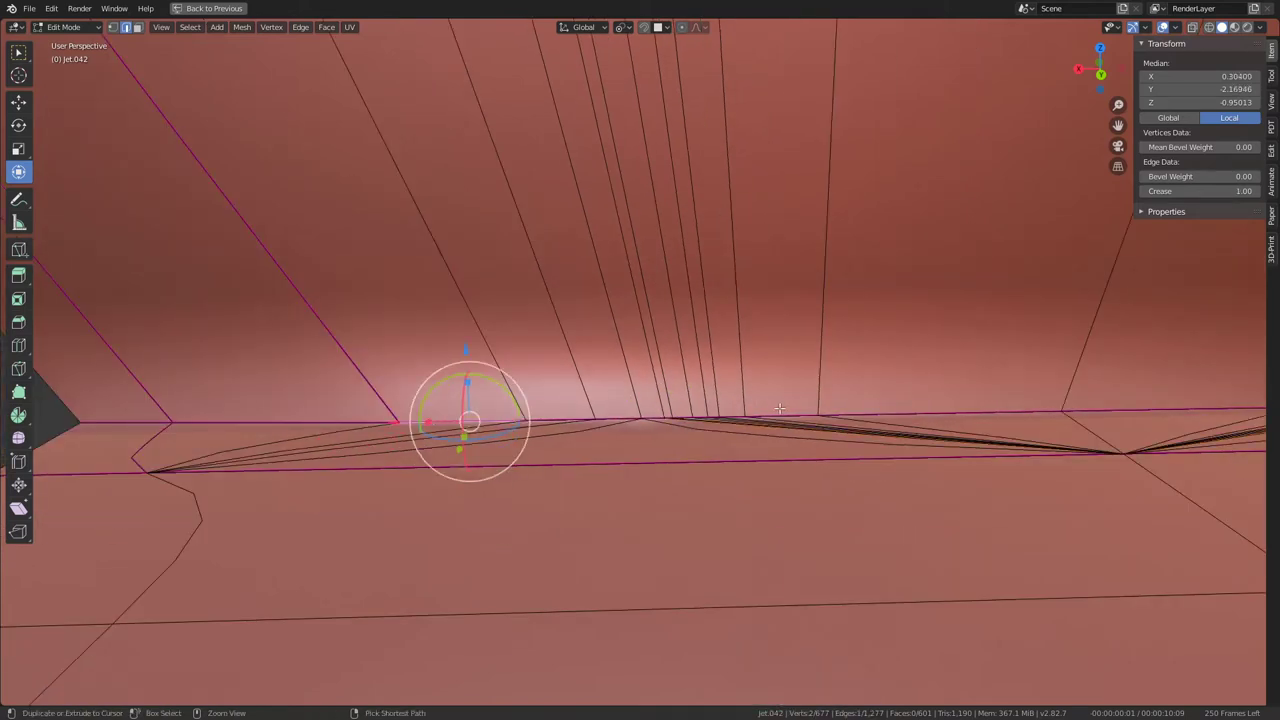
left_click(779, 408, "ctrl")
left_click(220, 665)
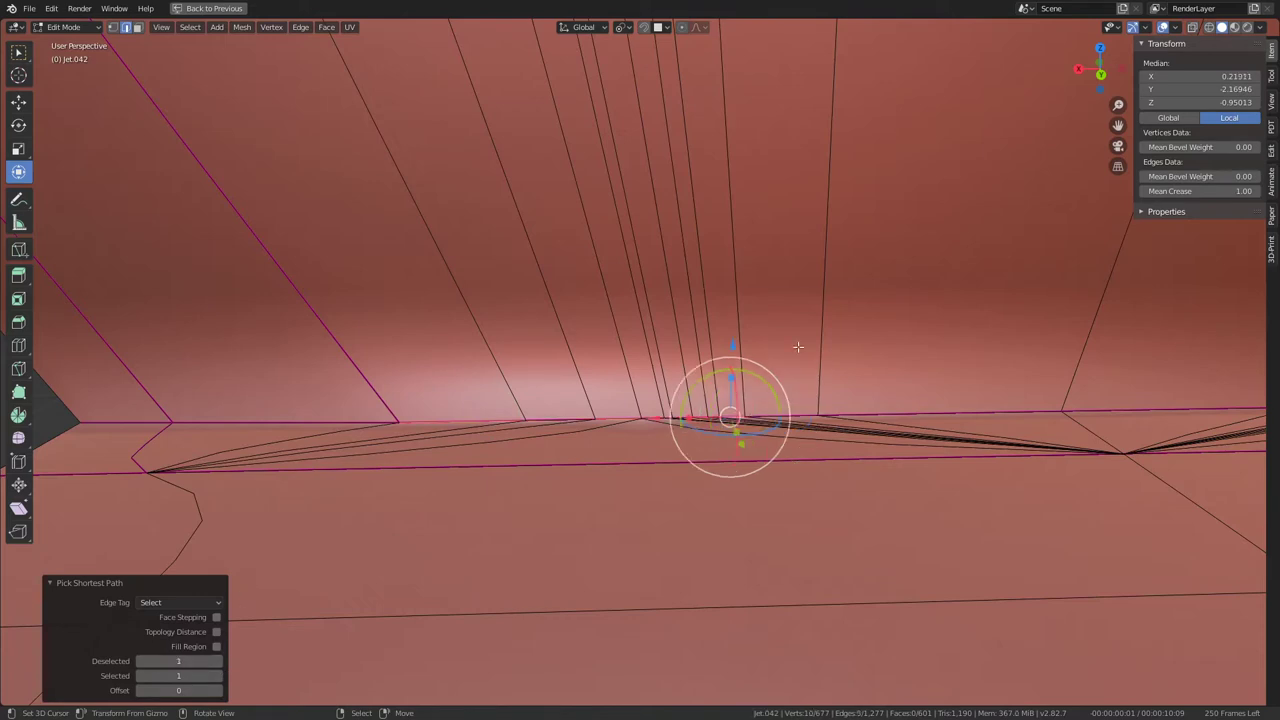
key("q")
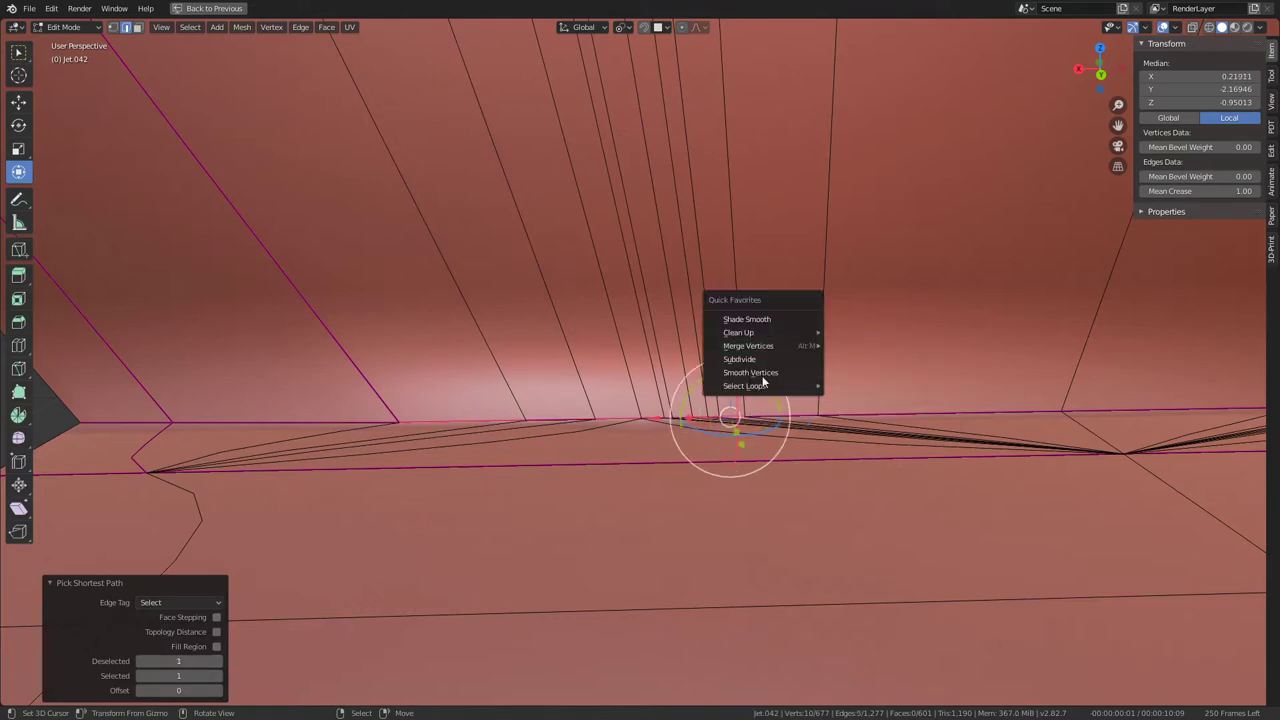
mouse_move(748, 345)
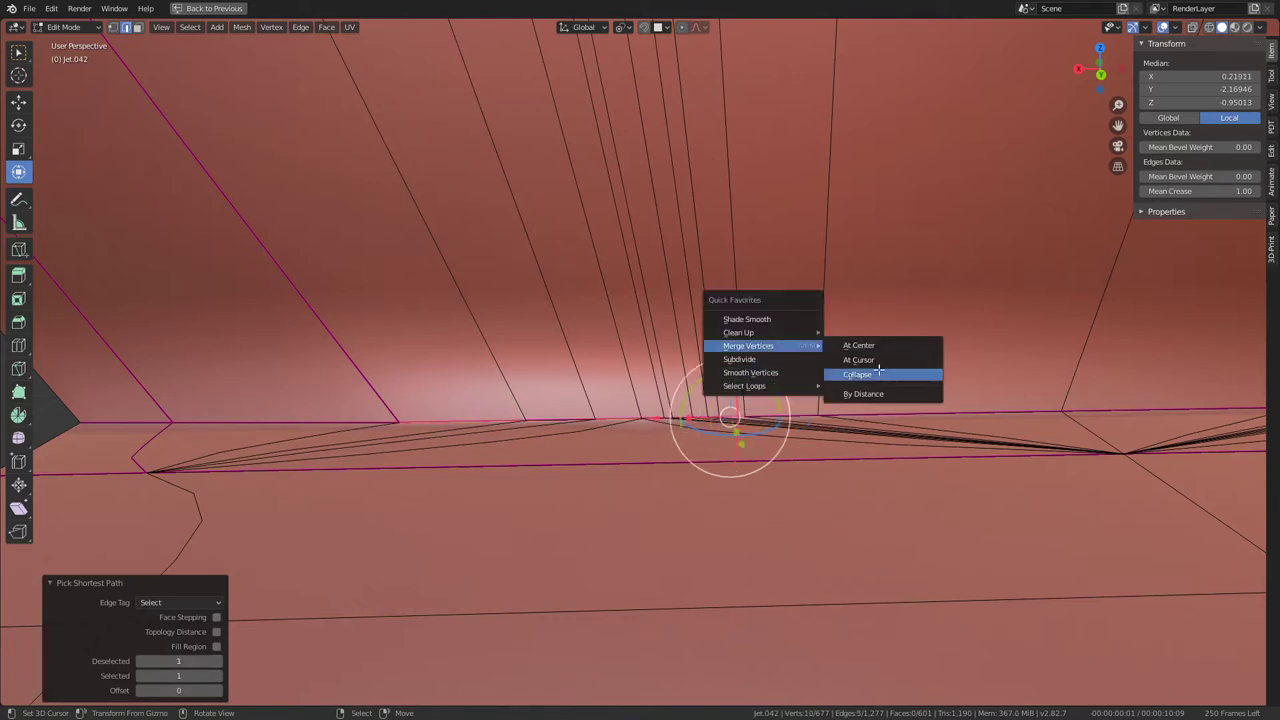
left_click(878, 373)
left_click(538, 422)
middle_click_drag(538, 422, 563, 253)
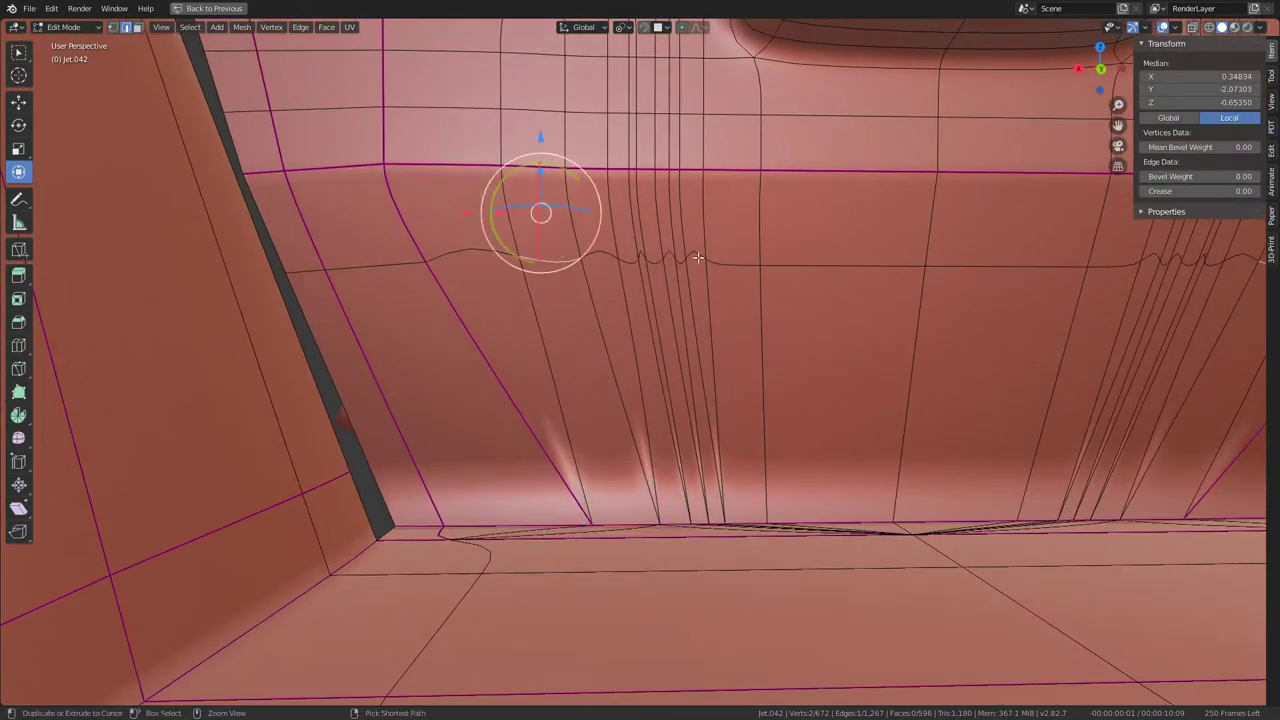
Step: Extend the path along the wavy wall loop and collapse those vertices
left_click(695, 257, "ctrl")
left_click(760, 263, "ctrl")
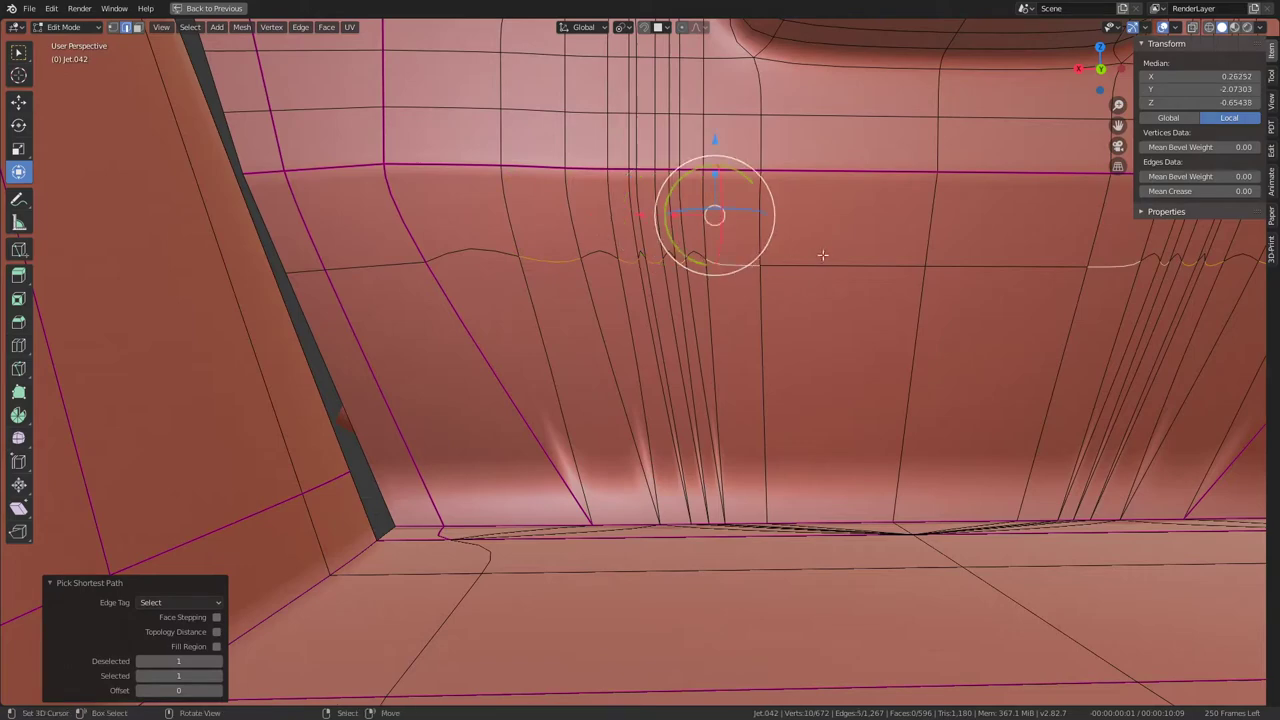
key("q")
left_click(910, 284)
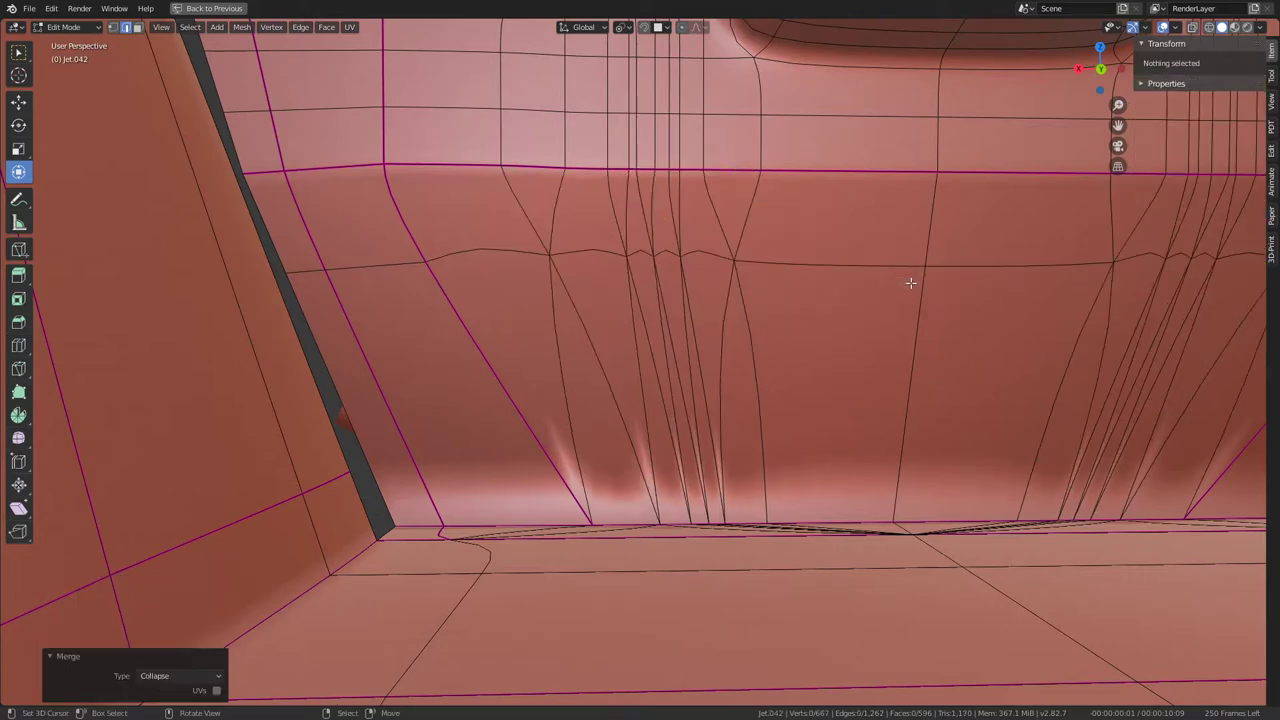
Step: Select a shortest path on the upper wall loop and collapse it
mouse_move(670, 226)
middle_mouse_down()
mouse_move(743, 294)
mouse_move(654, 254)
mouse_move(728, 270)
mouse_move(677, 217)
mouse_move(662, 354)
mouse_move(669, 320)
mouse_move(614, 438)
mouse_move(630, 392)
mouse_move(737, 451)
mouse_move(660, 414)
mouse_move(714, 434)
mouse_move(726, 333)
mouse_move(628, 285)
middle_mouse_up()
key("Tab")
key("Tab")
left_click(614, 438)
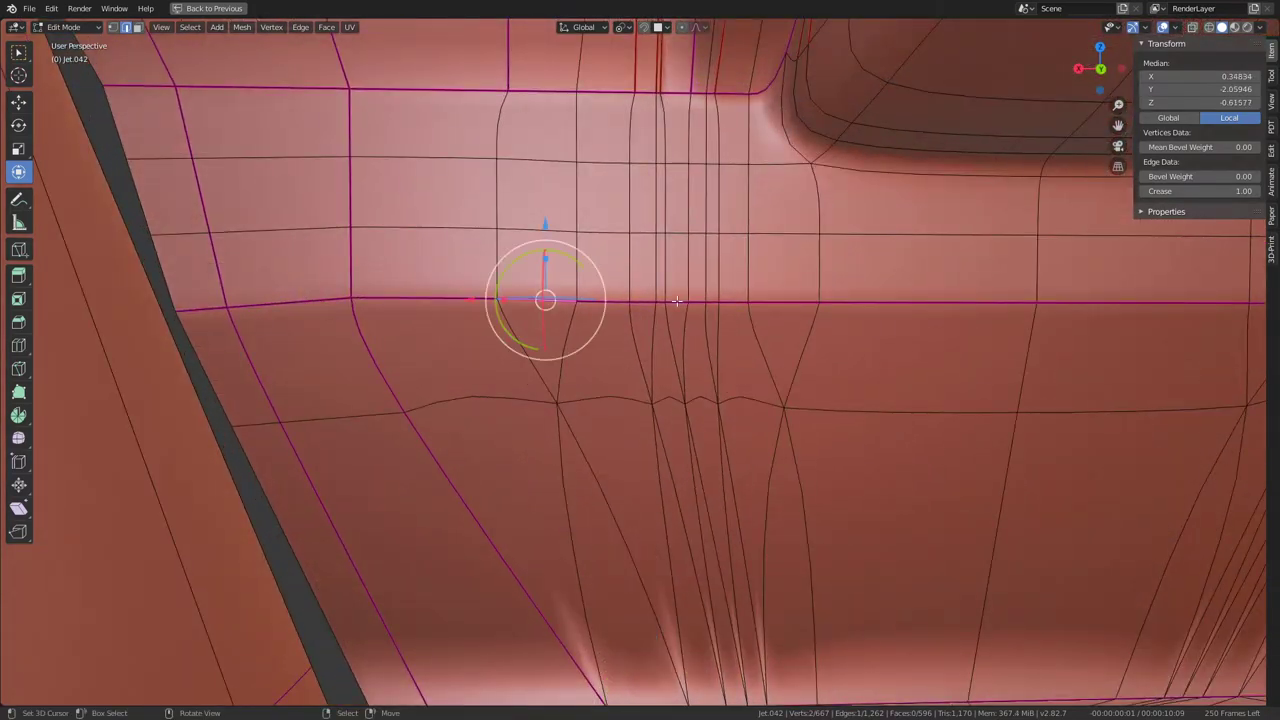
left_click(819, 310, "ctrl")
key("q")
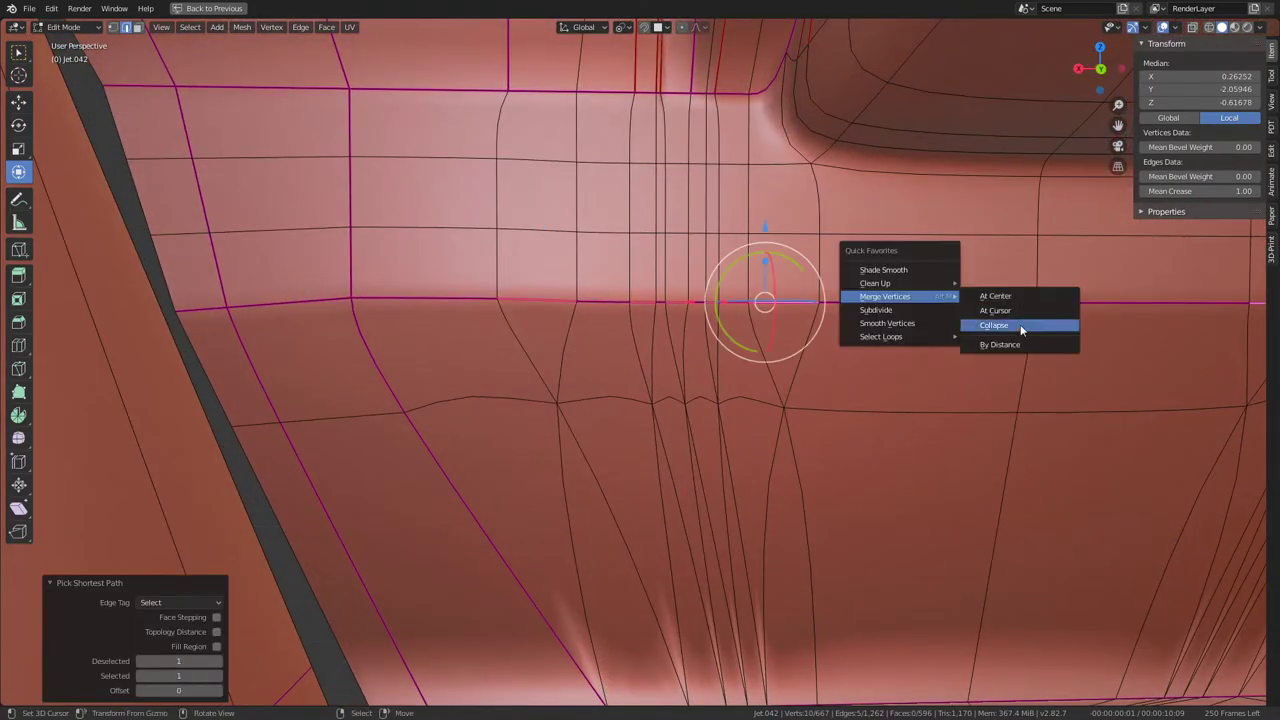
left_click(1021, 330)
Step: Collapse another run of vertices on the wall loop near the upper opening
middle_click_drag(1017, 323, 802, 322)
mouse_move(628, 250)
middle_mouse_down()
mouse_move(693, 266)
mouse_move(640, 250)
mouse_move(590, 285)
middle_mouse_up()
left_click(586, 287)
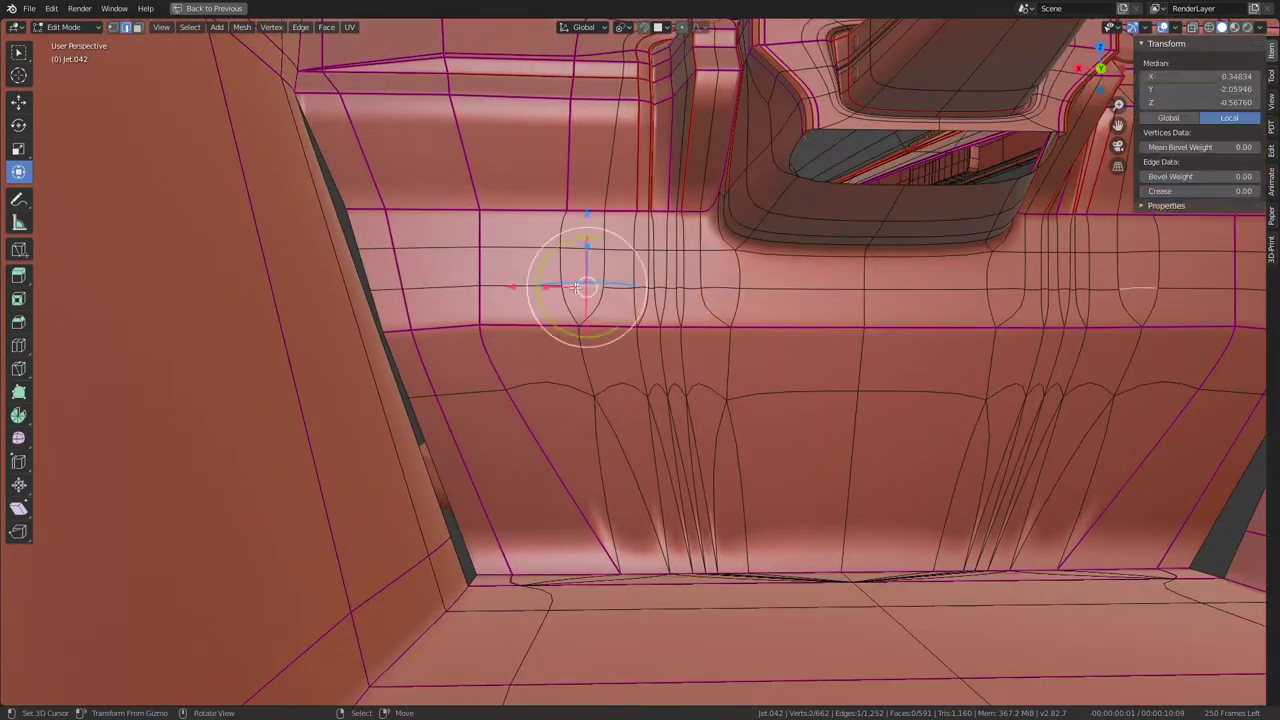
right_click(745, 291)
mouse_move(799, 291)
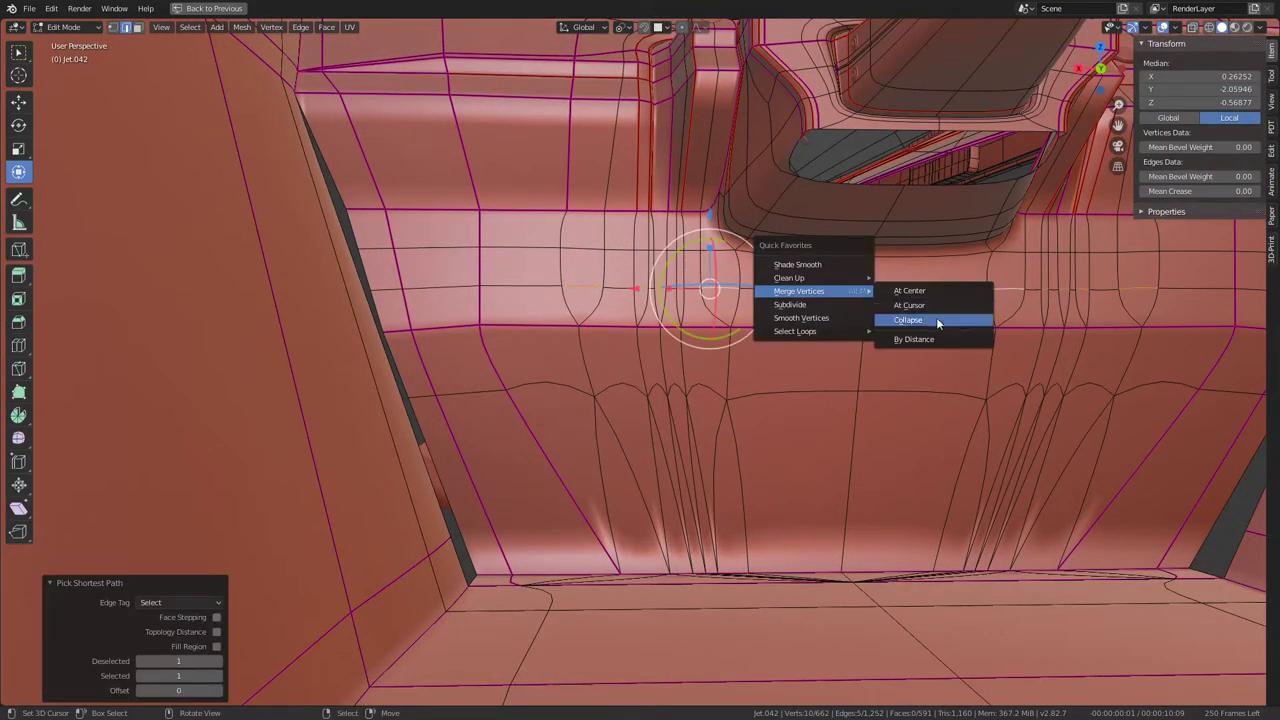
left_click(936, 317)
Step: Select a segment of the curved top loop and collapse it
mouse_move(918, 323)
middle_mouse_down()
mouse_move(743, 349)
mouse_move(743, 373)
middle_mouse_up()
left_click(598, 409)
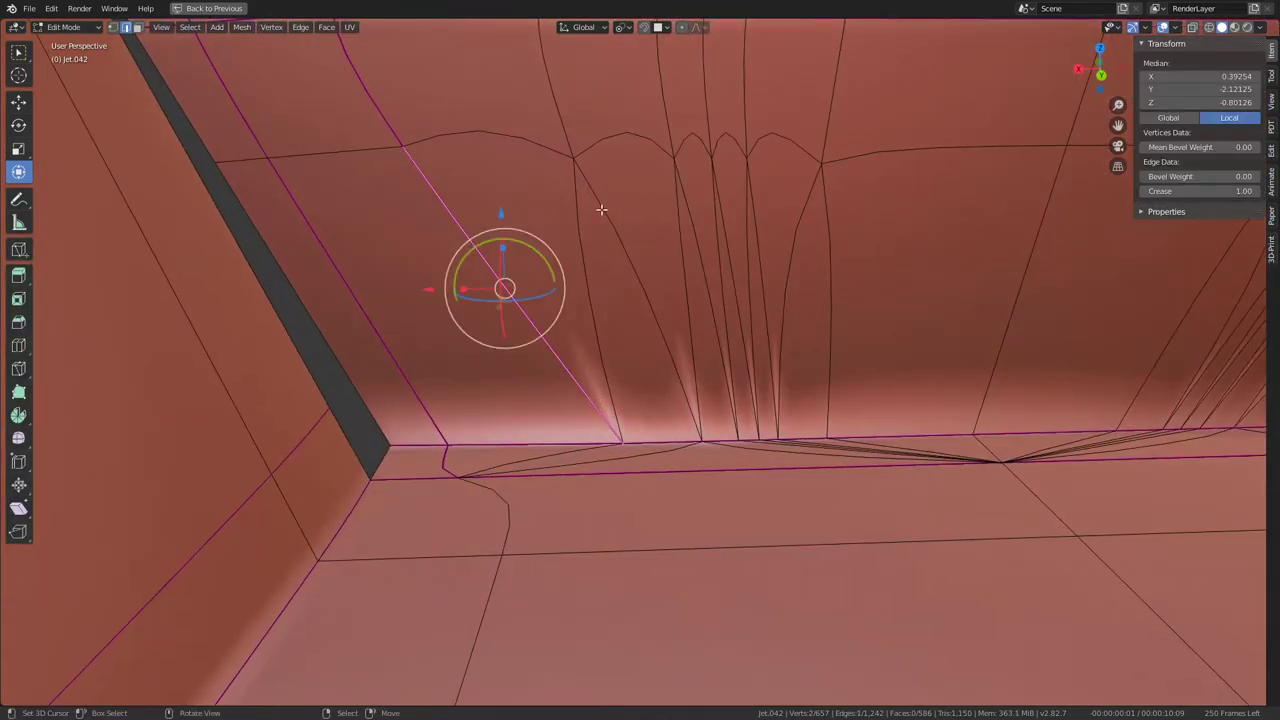
left_click(454, 154)
left_click(840, 157, "ctrl")
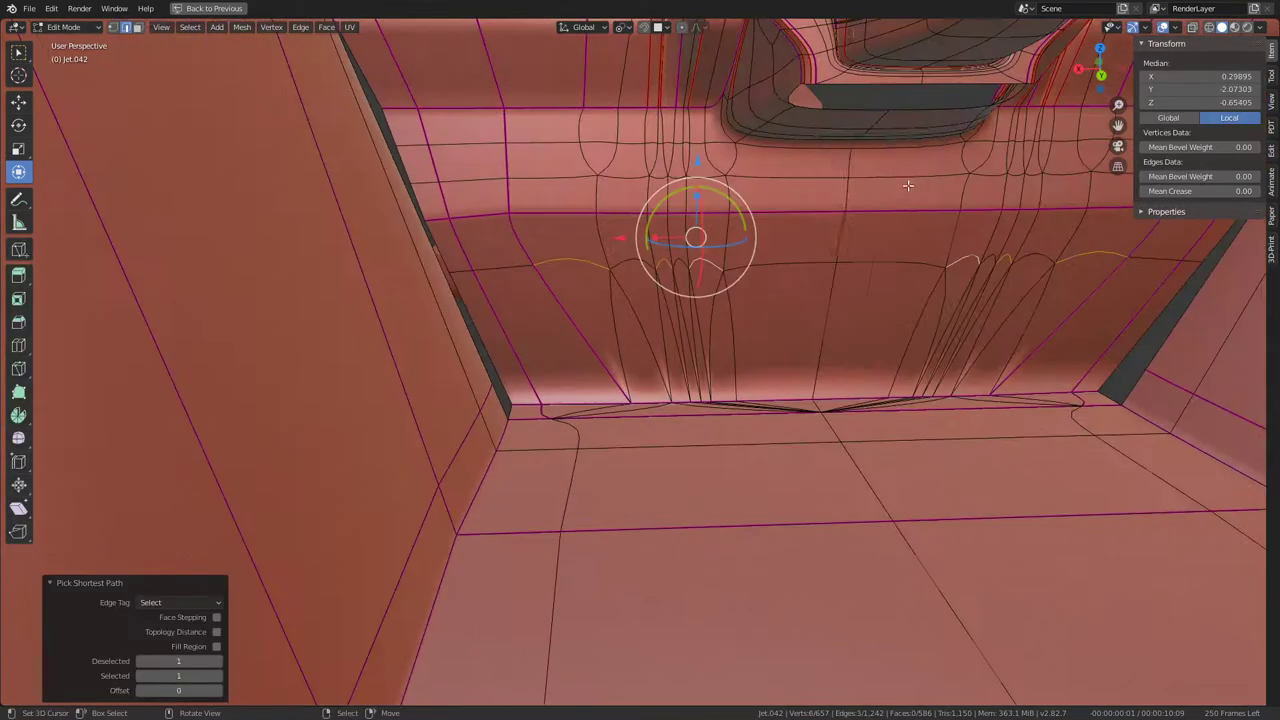
key("q")
left_click(990, 227)
Step: Zoom the view, switch to face selection mode and toggle out of Edit Mode
scroll(717, 394, "up", 2)
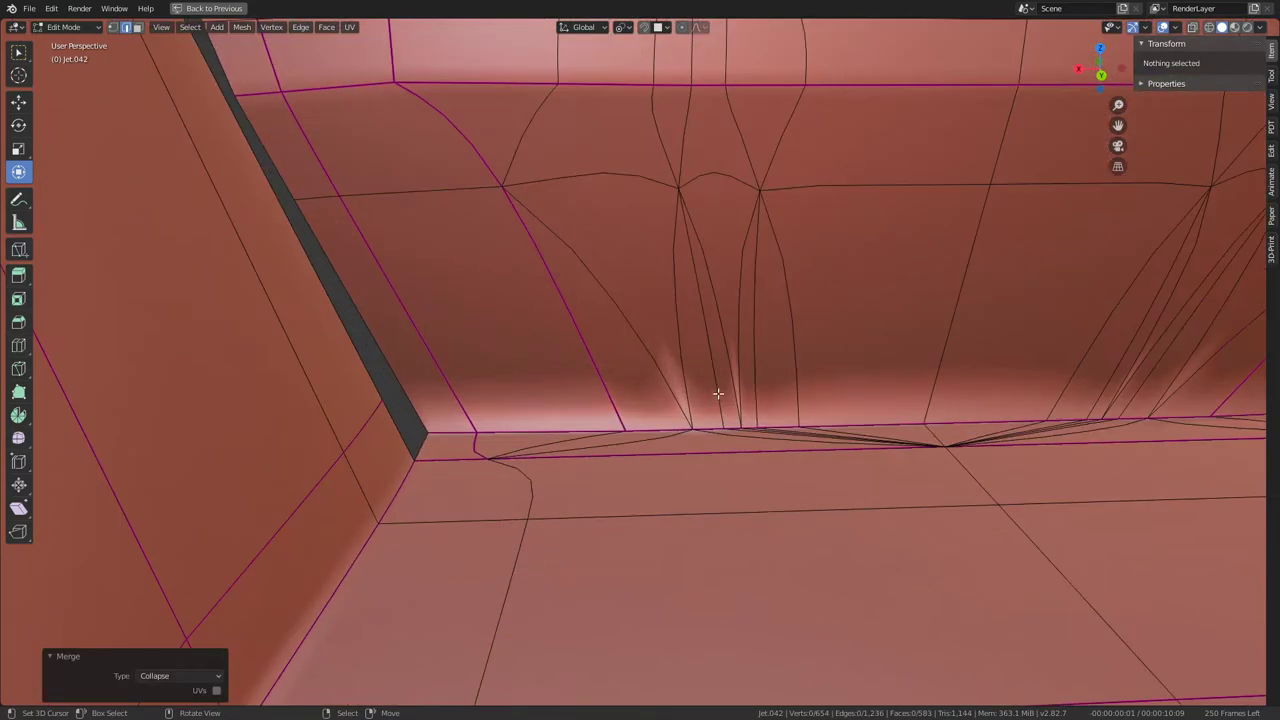
scroll(700, 370, "up", 2)
scroll(703, 366, "up", 1)
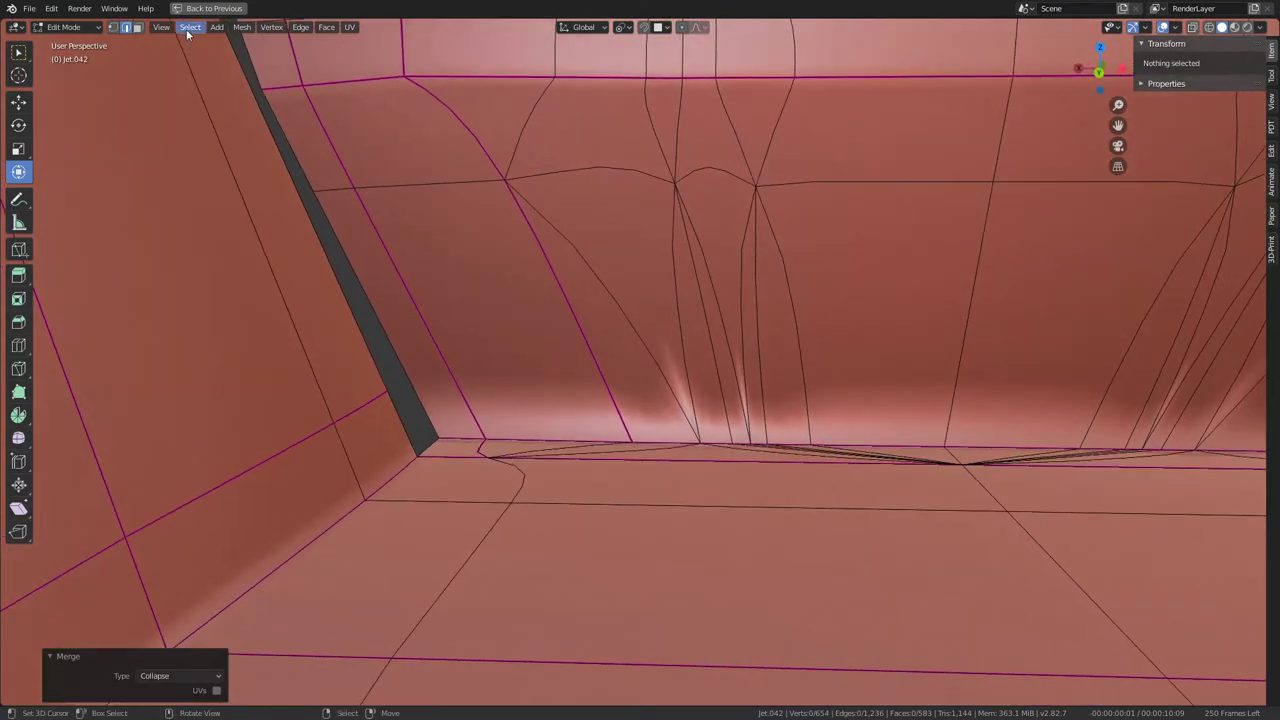
left_click(138, 27)
scroll(734, 251, "down", 2)
key("Tab")
key("Tab")
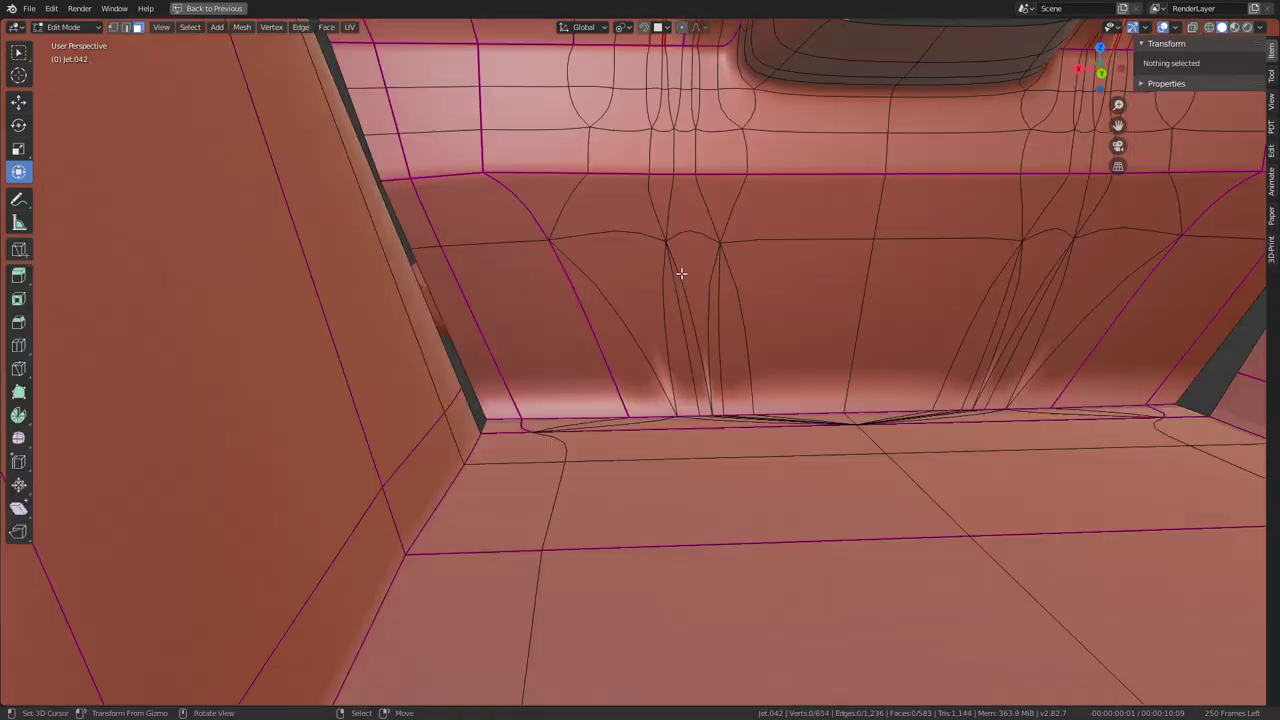
Step: Turn the sliver triangles into quads, then triangulate and rejoin the wall-base face strip
left_click(624, 348)
key("alt+j")
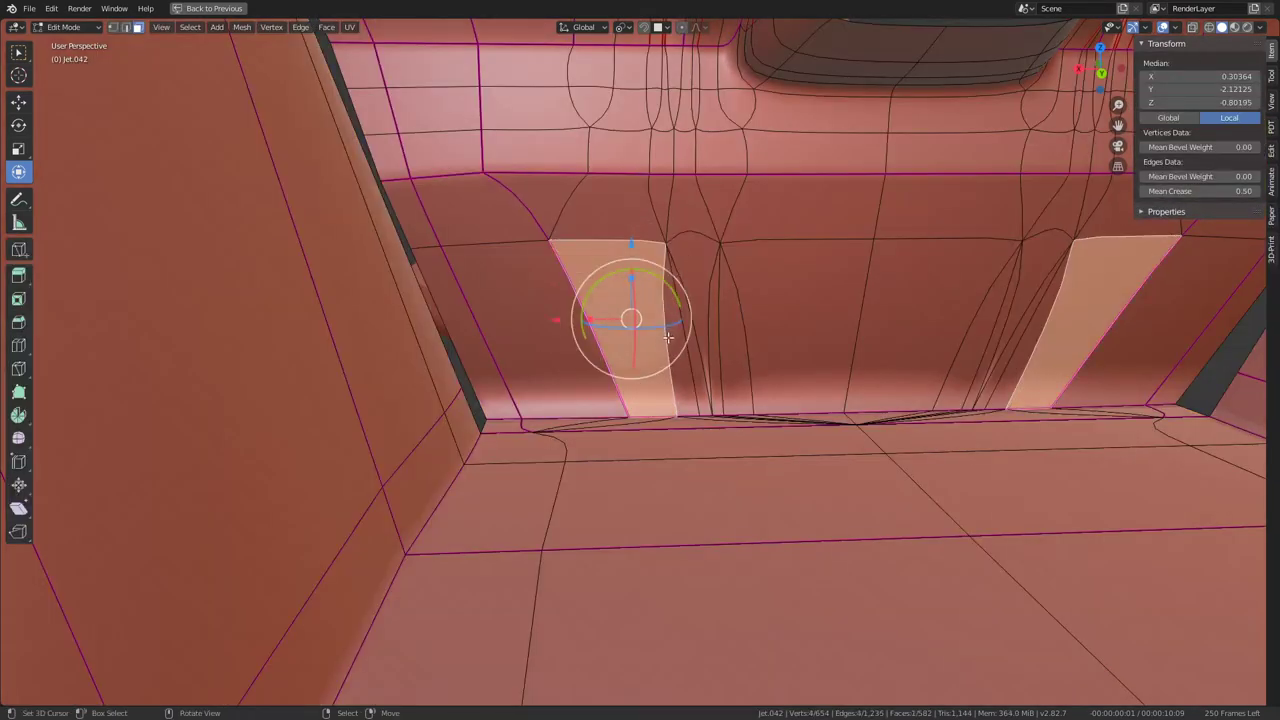
left_click(847, 353)
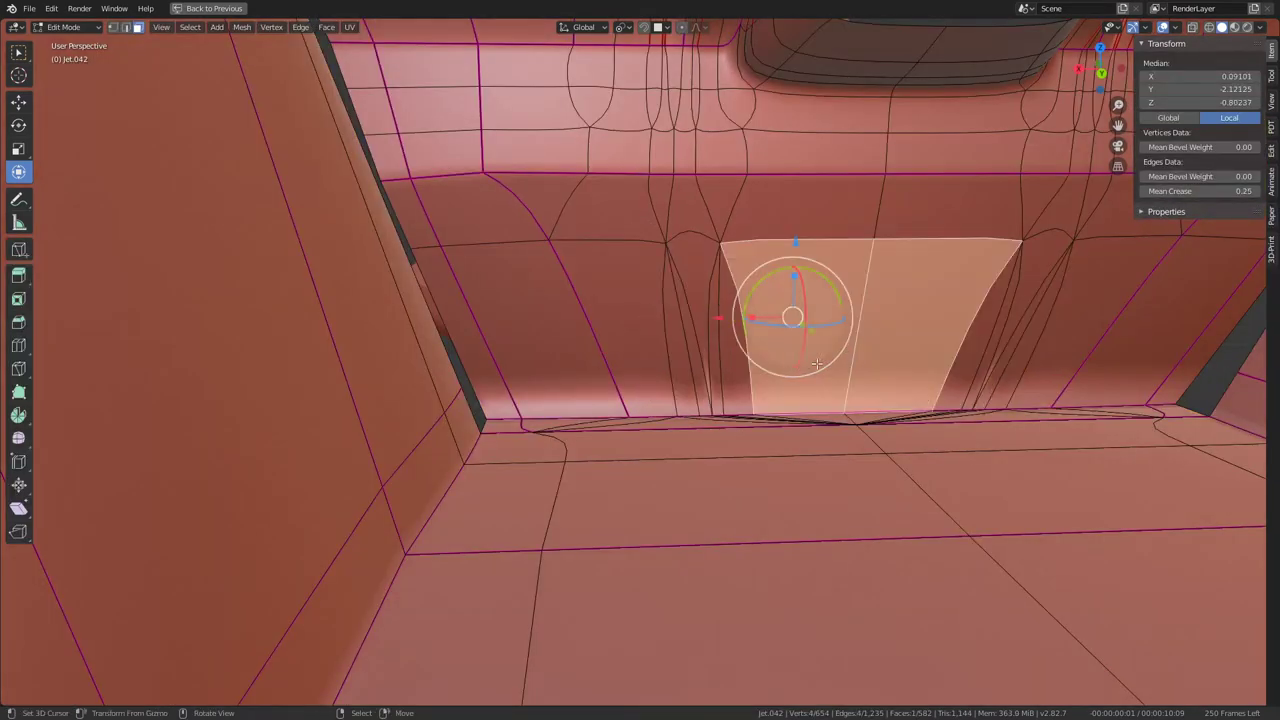
middle_click_drag(817, 363, 851, 368)
key("b")
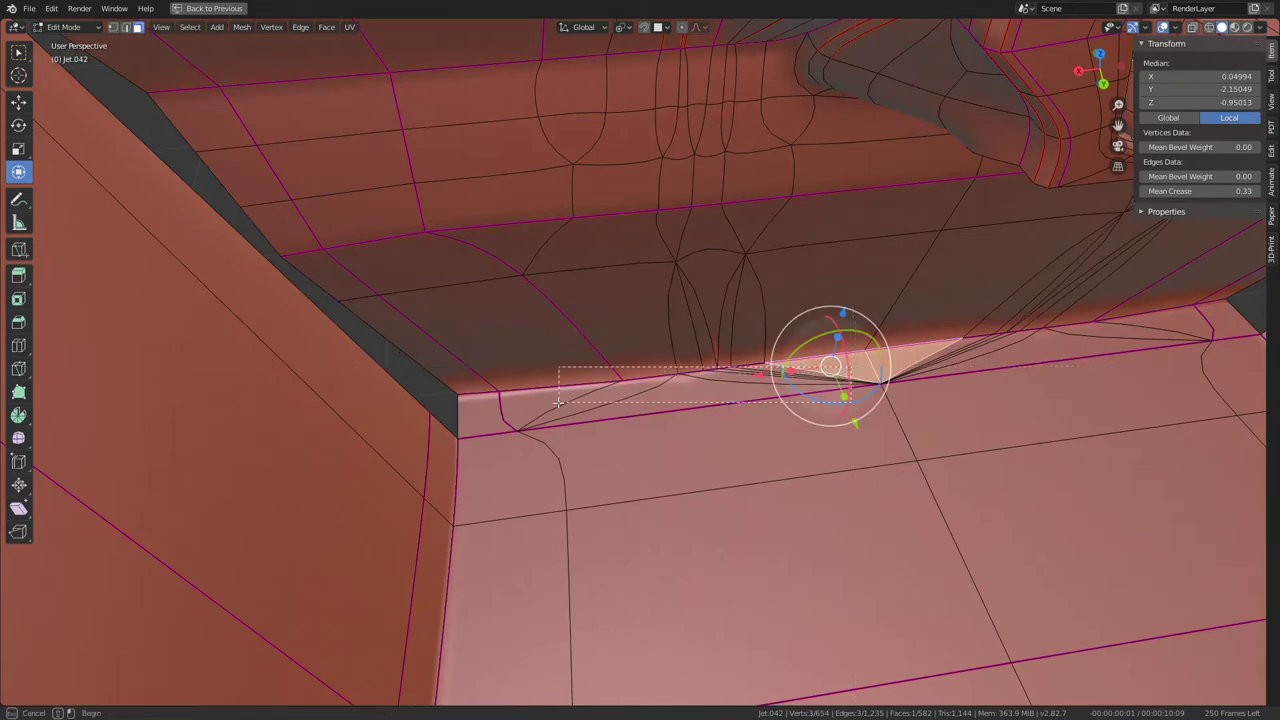
left_click_drag(850, 368, 558, 402)
middle_click_drag(558, 402, 700, 340)
left_click(740, 278, "shift")
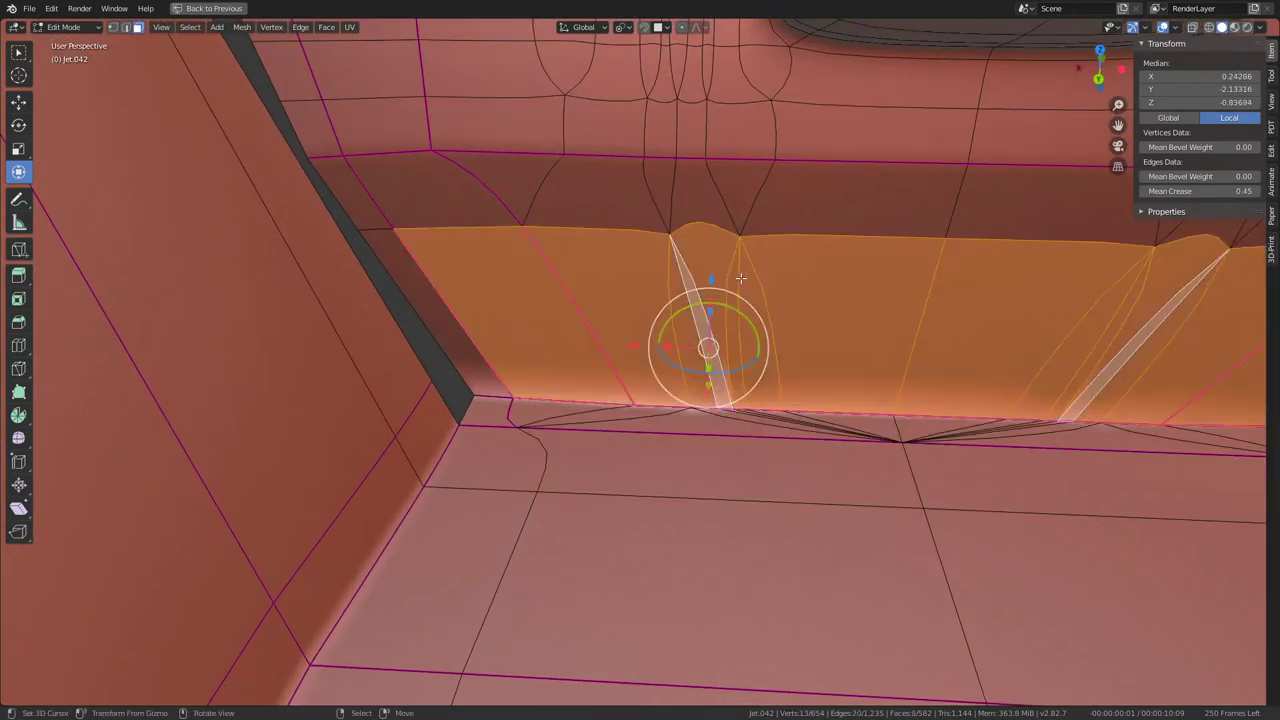
key("ctrl+t")
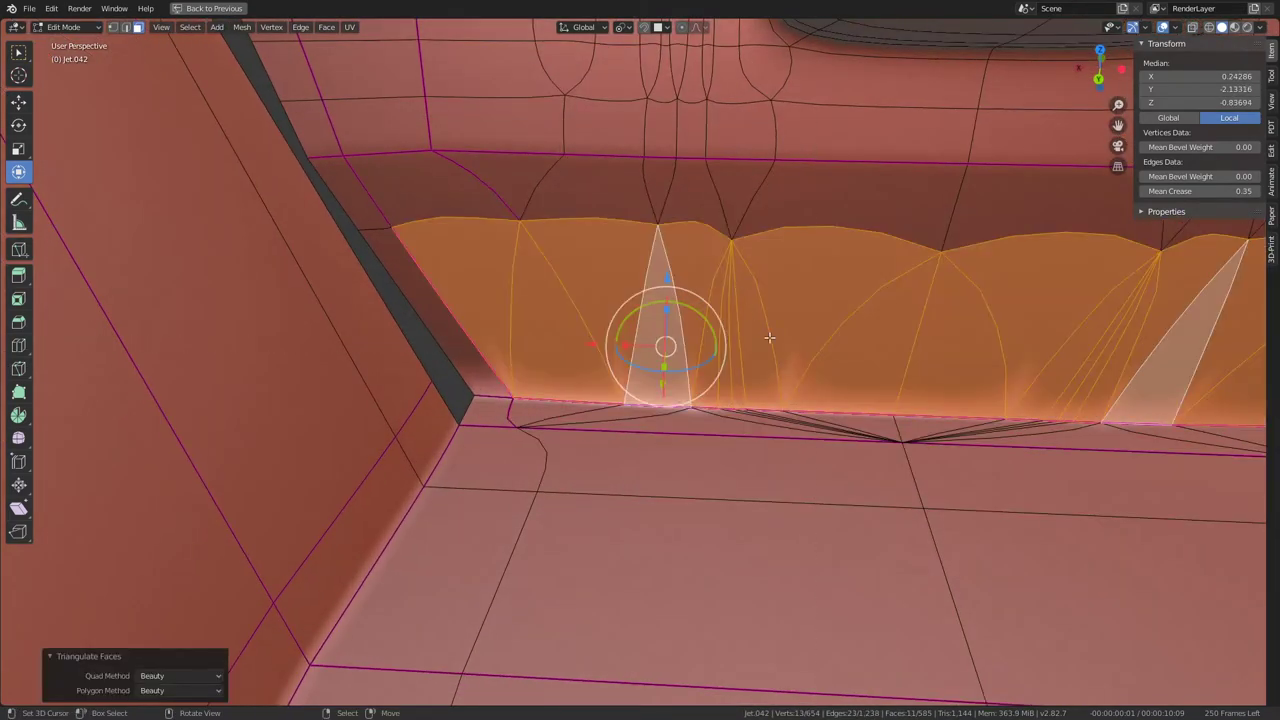
key("alt+j")
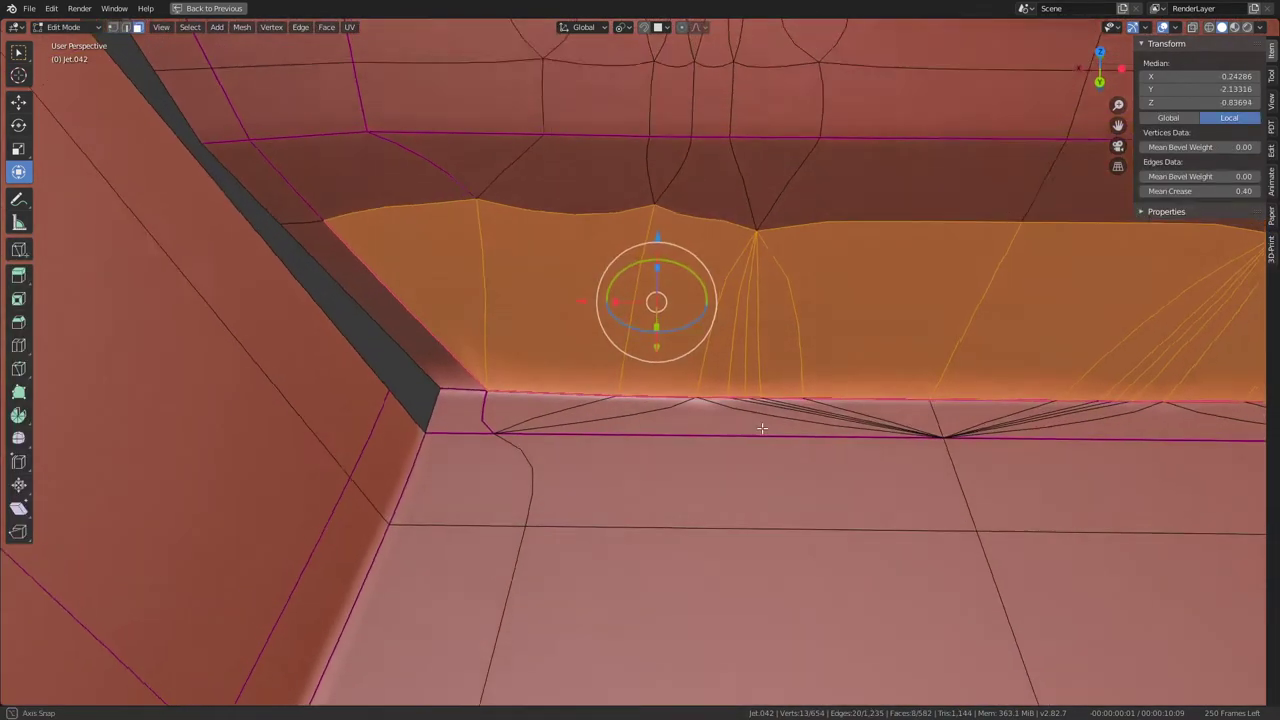
Step: Try dissolving the seam sliver faces into one face, then undo it
left_click(703, 369)
mouse_move(656, 300)
middle_mouse_down()
mouse_move(703, 369)
mouse_move(829, 419)
middle_mouse_up()
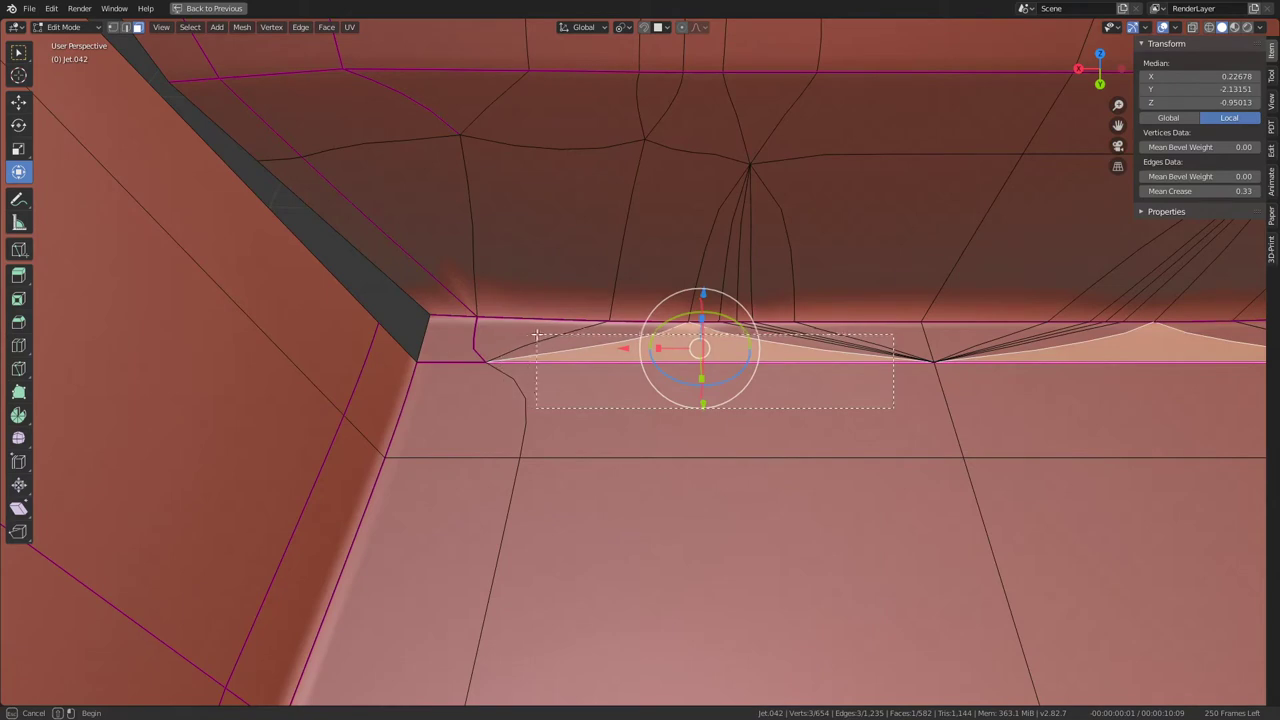
left_click_drag(536, 335, 536, 335)
key("ctrl+x")
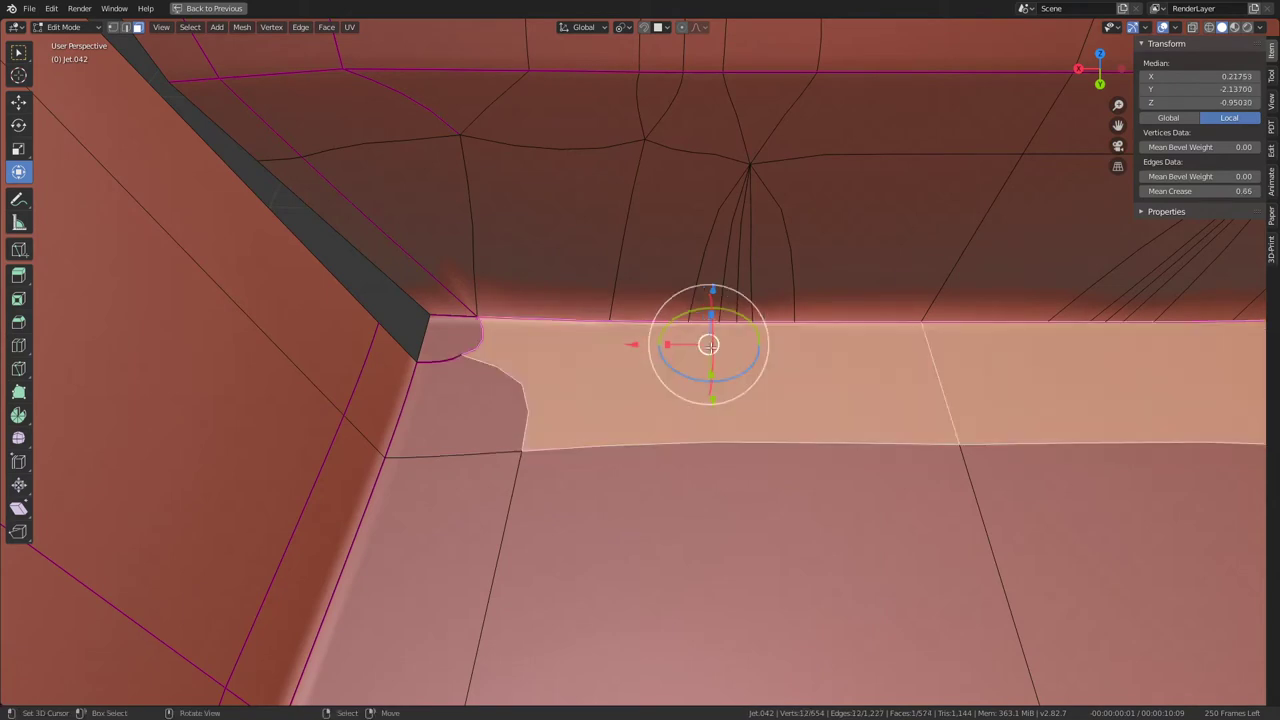
key("ctrl+z")
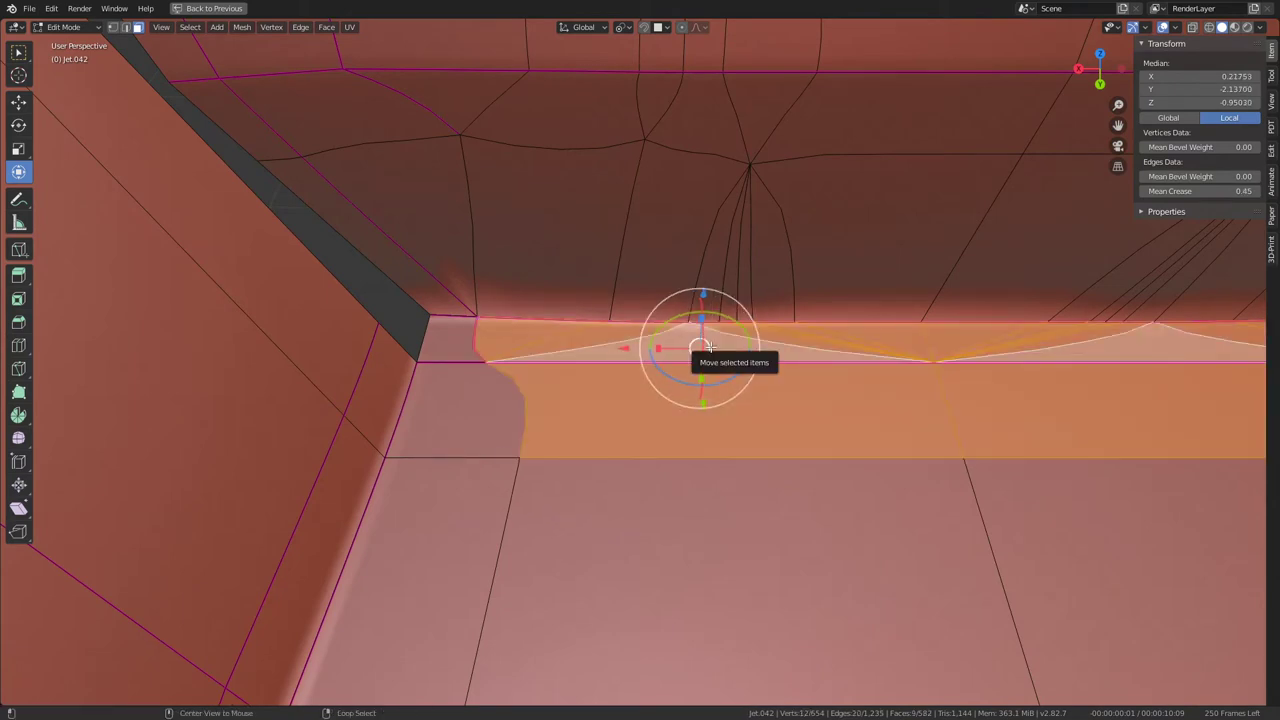
Step: Subdivide the floor edge loop along the console base with 4 cuts
left_click(708, 345, "alt")
scroll(705, 380, "down", 3)
left_click(703, 407, "ctrl")
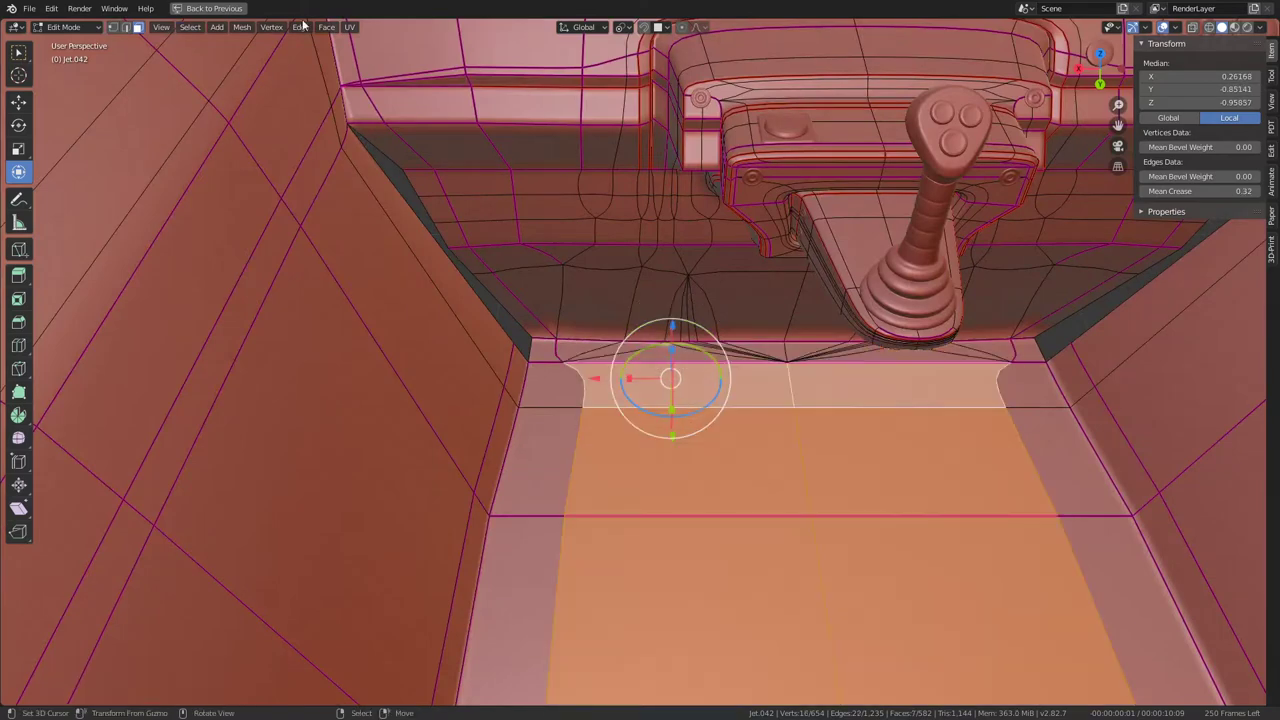
left_click(125, 27)
scroll(583, 310, "up", 3)
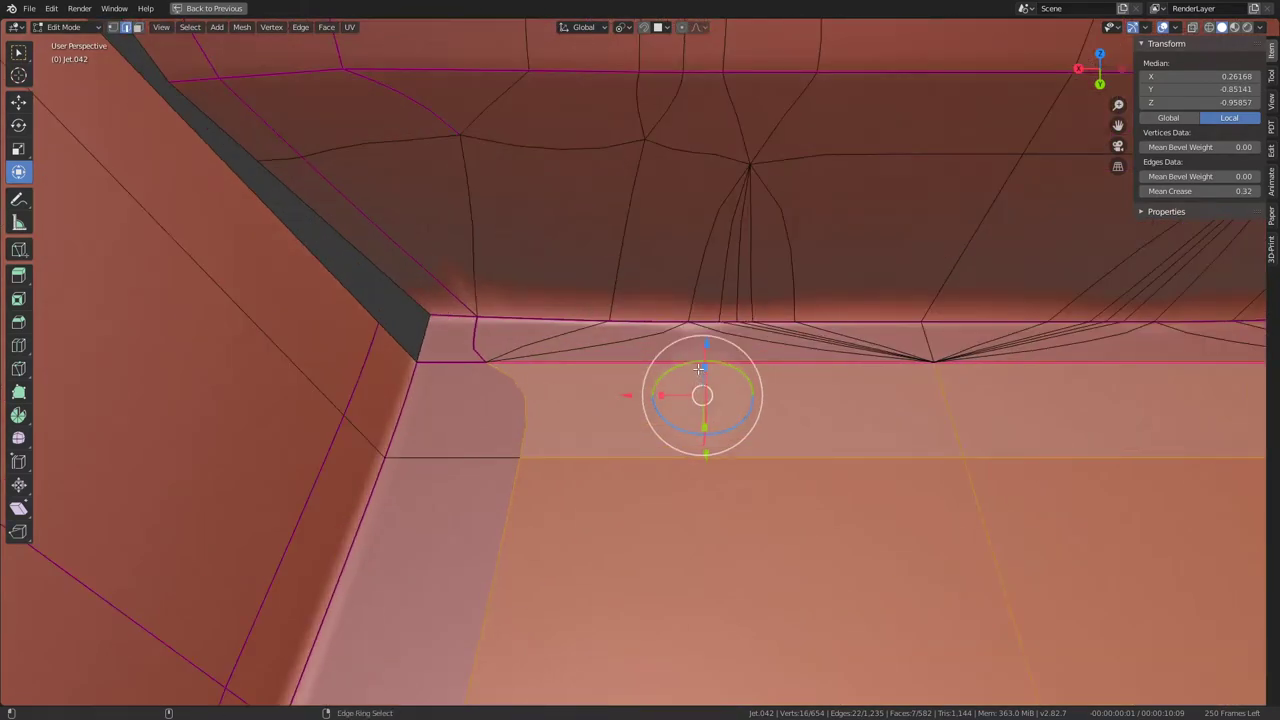
left_click(698, 369, "ctrl+alt")
key("q")
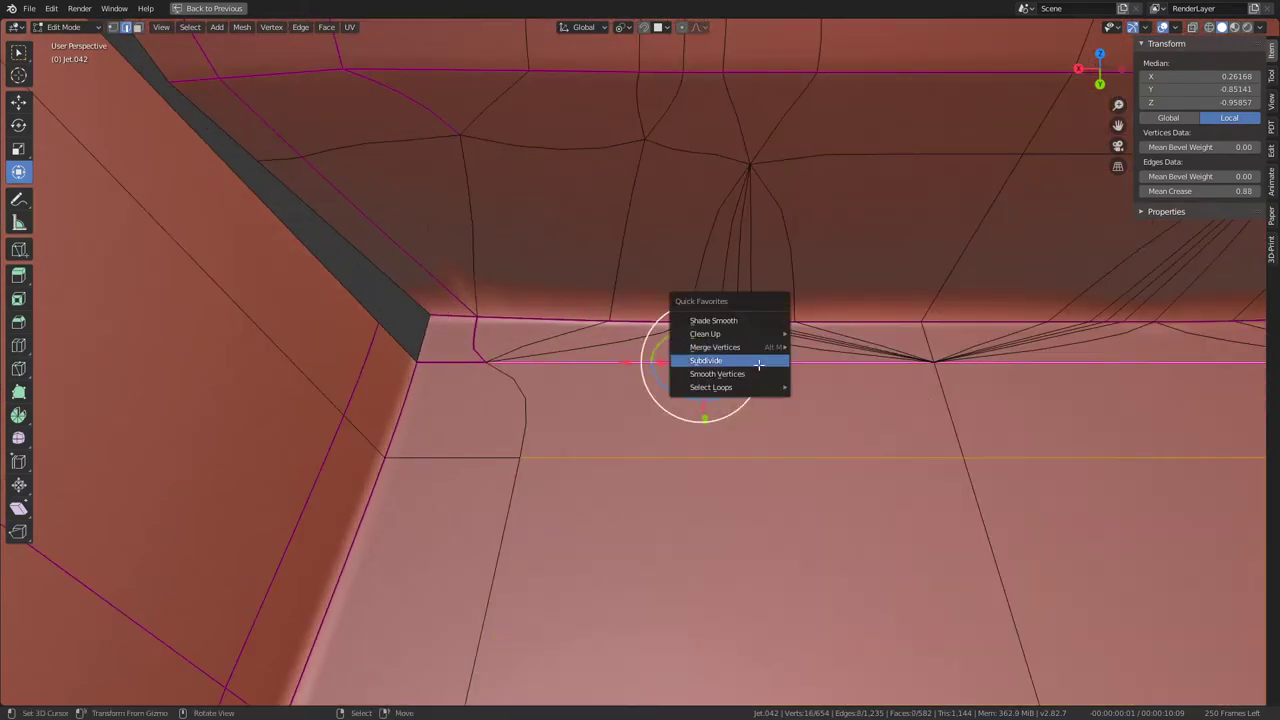
left_click(708, 360)
left_click(218, 604)
left_click(218, 604)
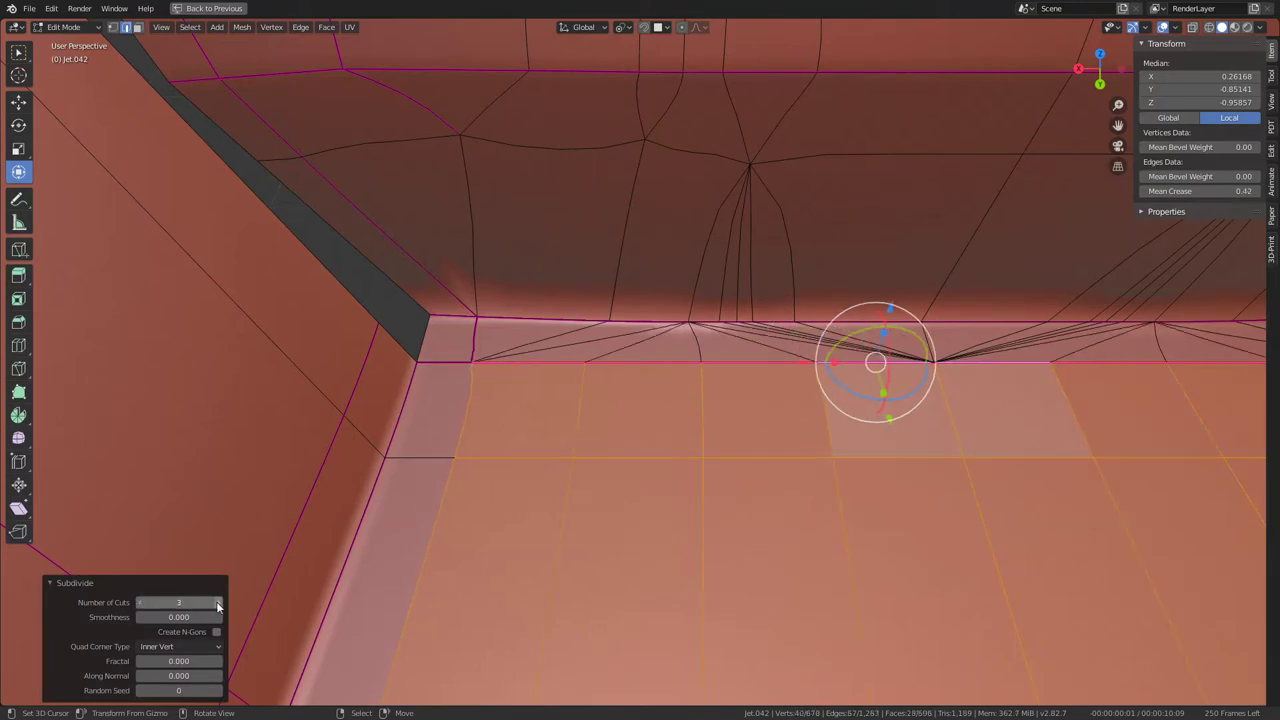
left_click(218, 604)
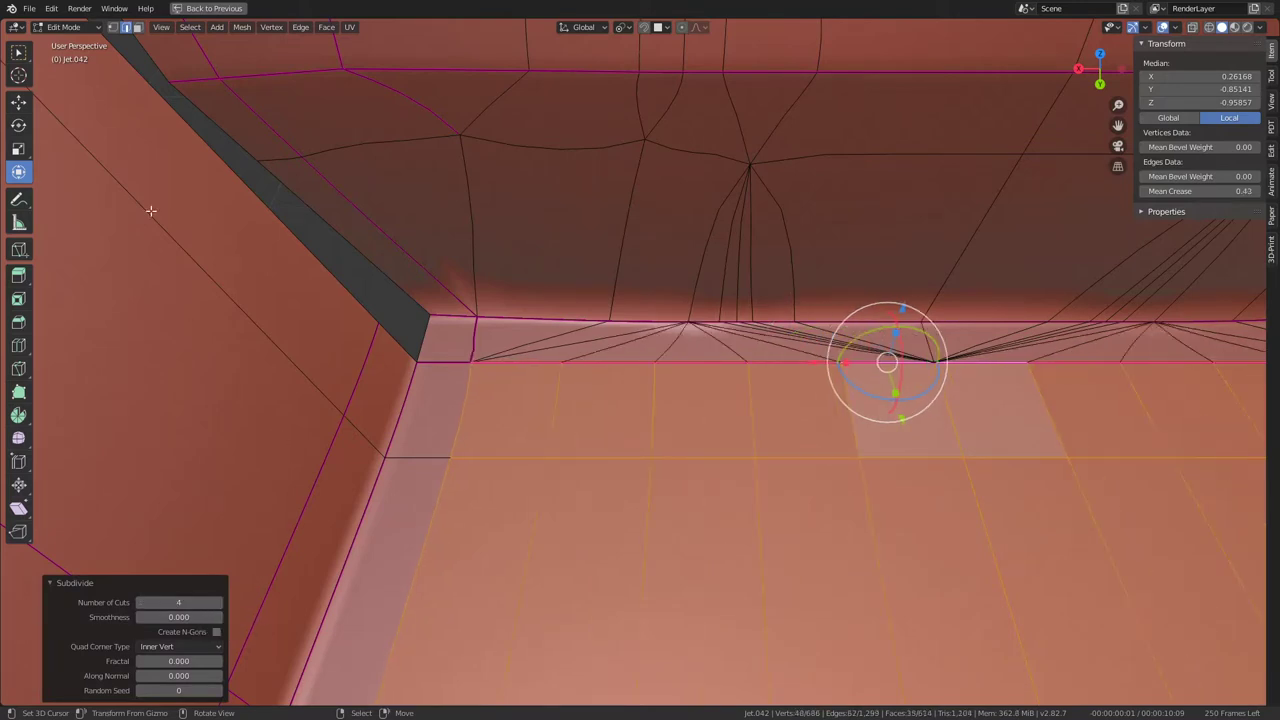
Step: Box-select the floor strip, triangulate and rejoin it into quads, then return to Object Mode
left_click(137, 28)
left_click(982, 324)
key("b")
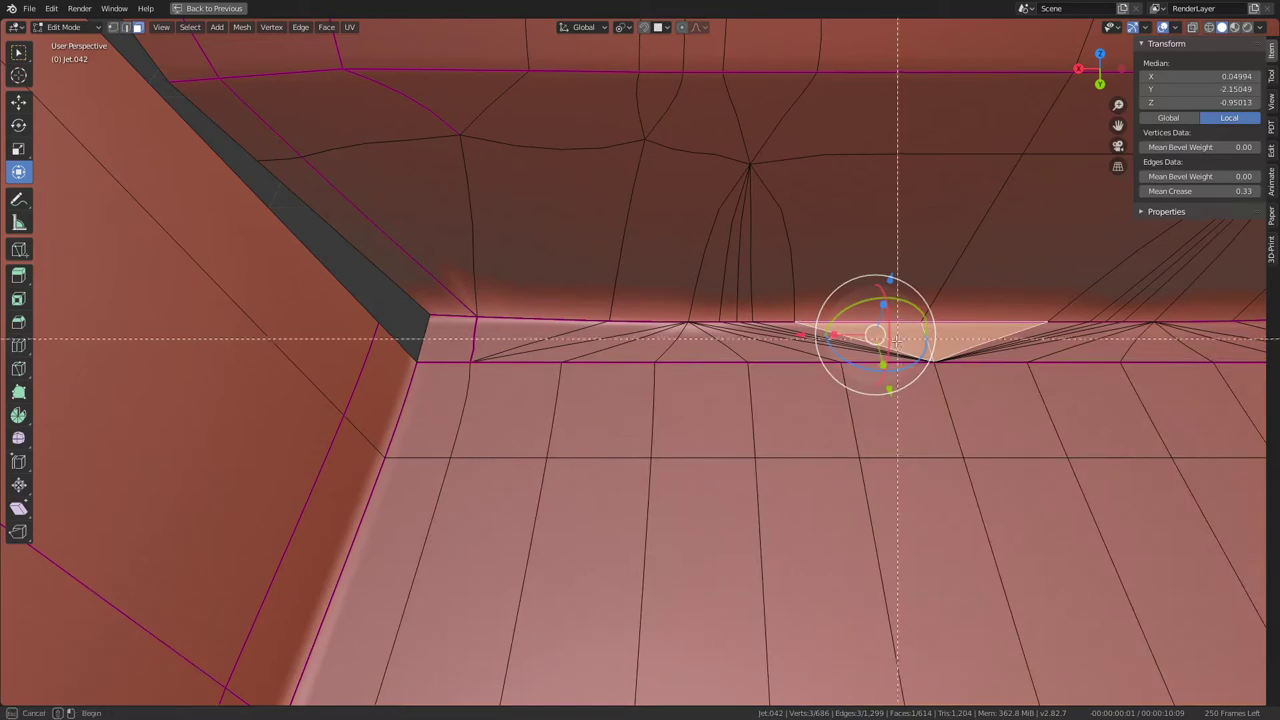
left_click_drag(526, 340, 541, 328)
key("ctrl+t")
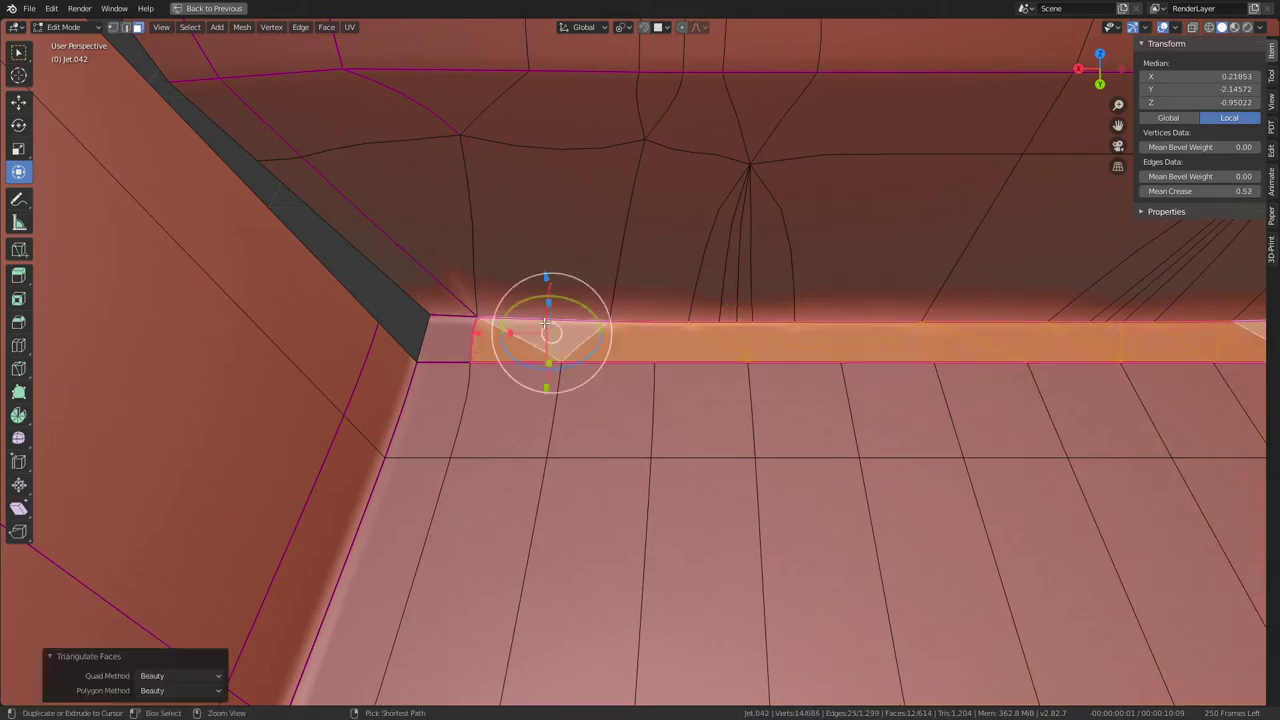
key("alt+j")
key("Tab")
scroll(750, 290, "down", 5)
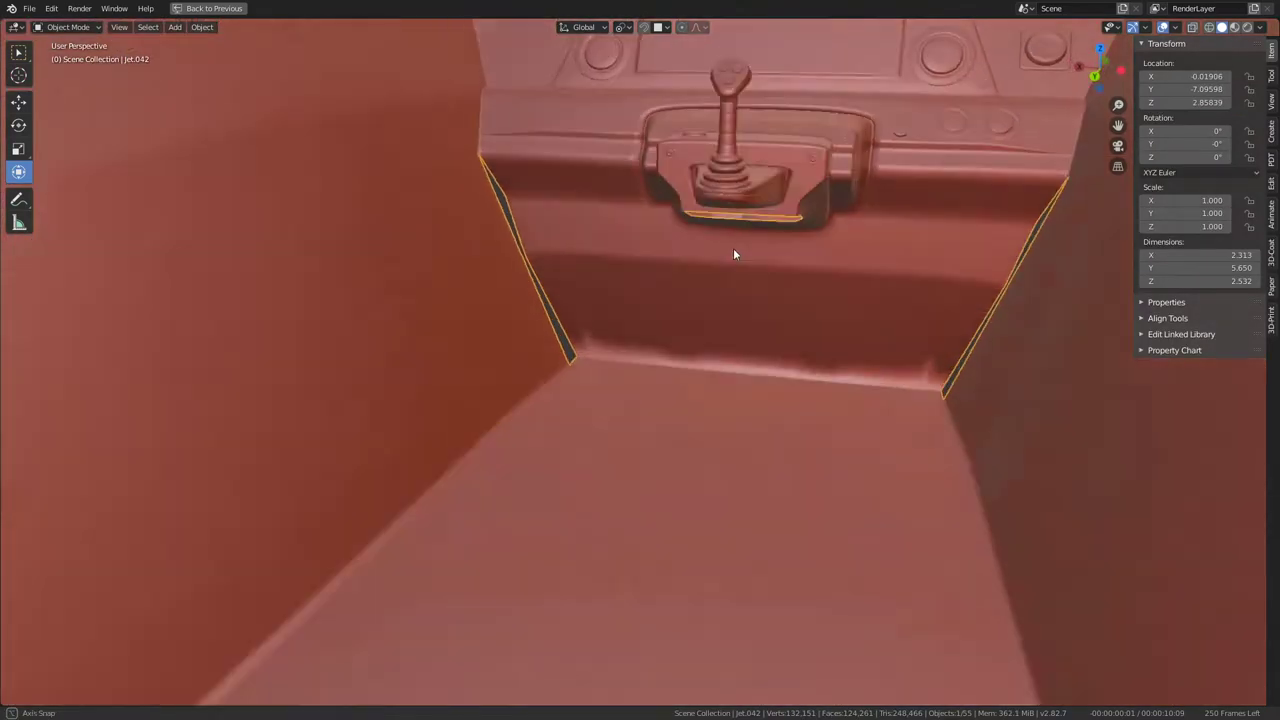
Step: Re-enter Edit Mode and select the triangular, strip and large faces in the wall corner
middle_click_drag(731, 257, 882, 352)
key("Tab")
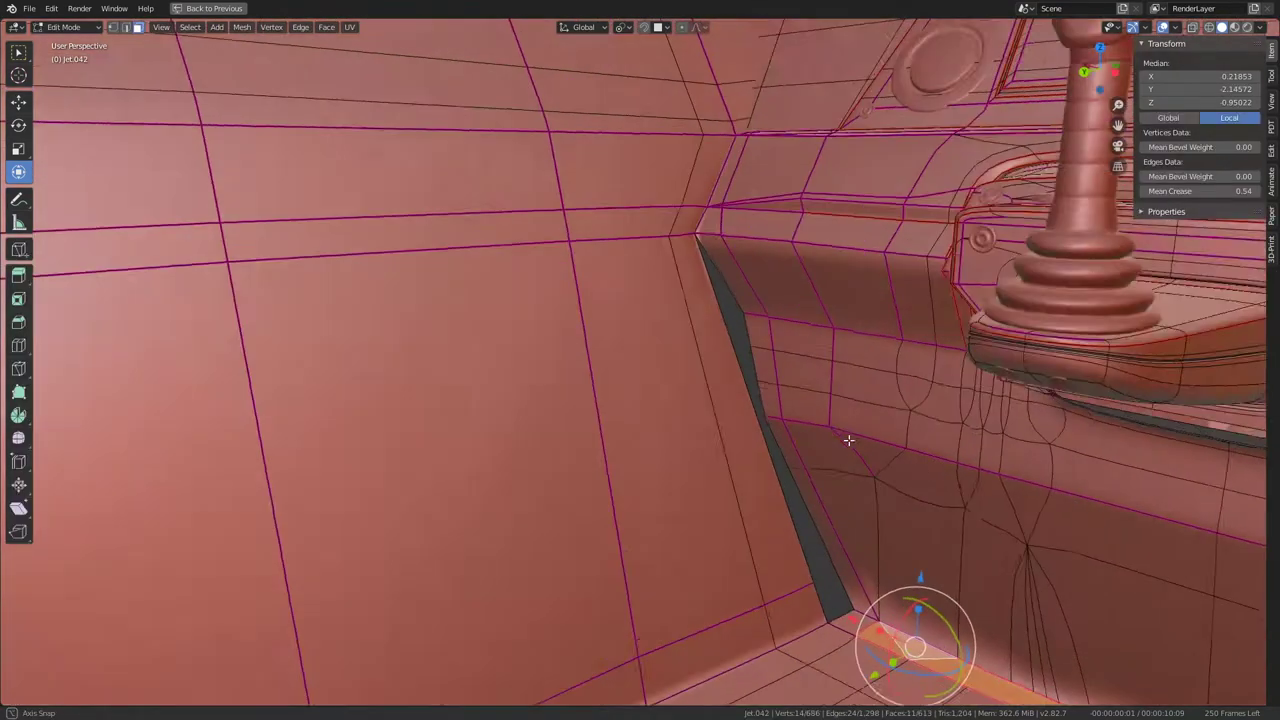
scroll(849, 432, "up", 3)
mouse_move(849, 432)
middle_mouse_down()
mouse_move(689, 329)
mouse_move(673, 344)
middle_mouse_up()
left_click(649, 343)
left_click(541, 372)
left_click(1000, 380, "shift")
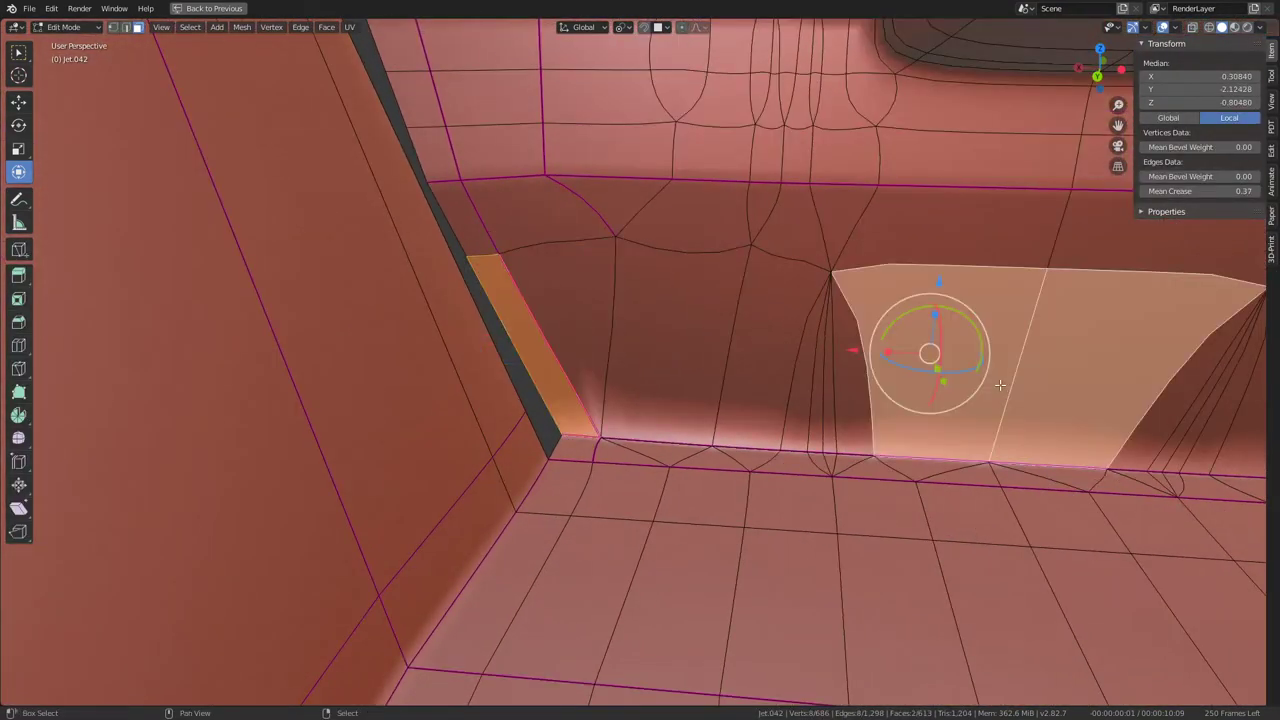
left_click(527, 362, "shift")
Step: Select the corner strip and horizontal wall band, then triangulate and rejoin them into quads
left_click(568, 352)
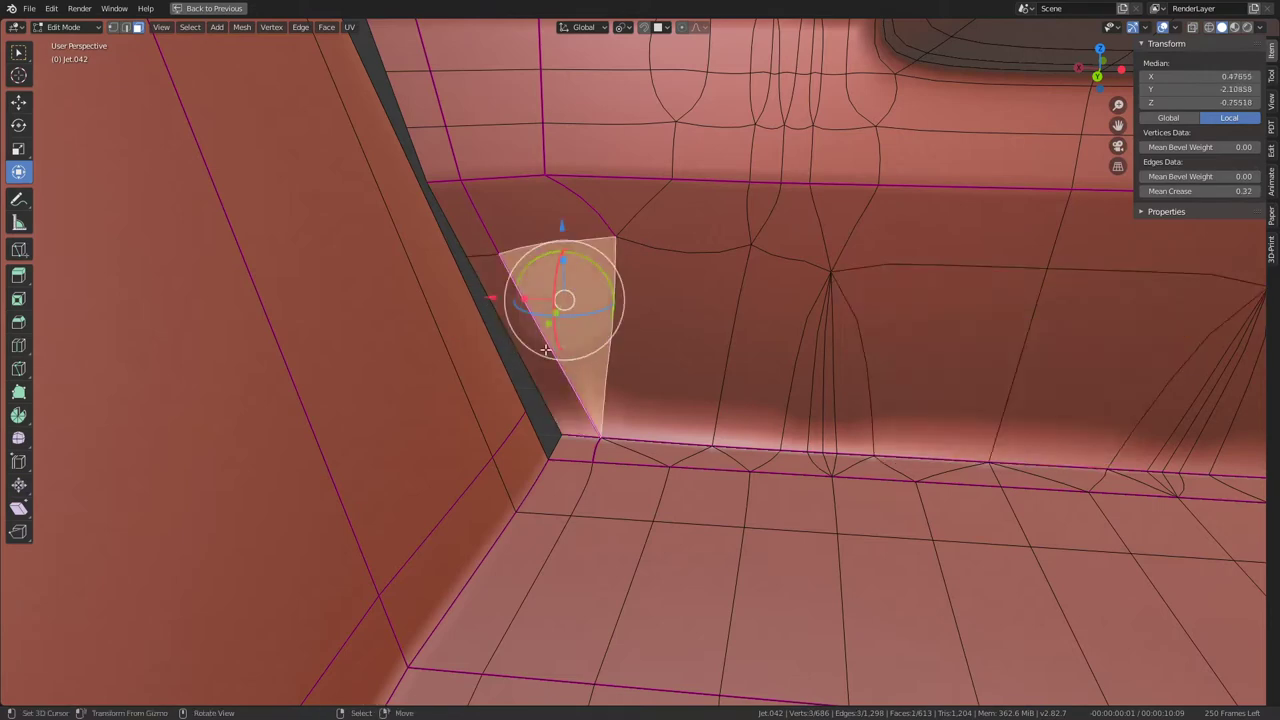
left_click(997, 357, "alt")
left_click(842, 346, "alt+shift")
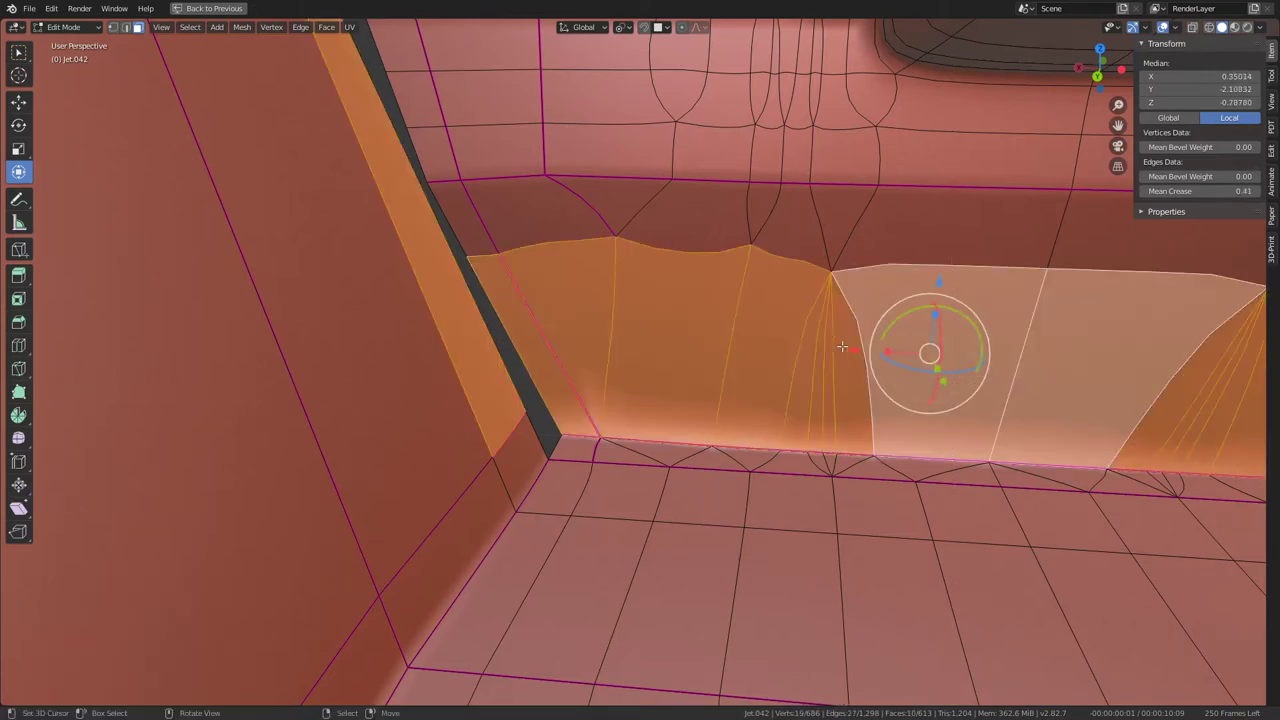
left_click(571, 337)
left_click(610, 340, "alt+shift")
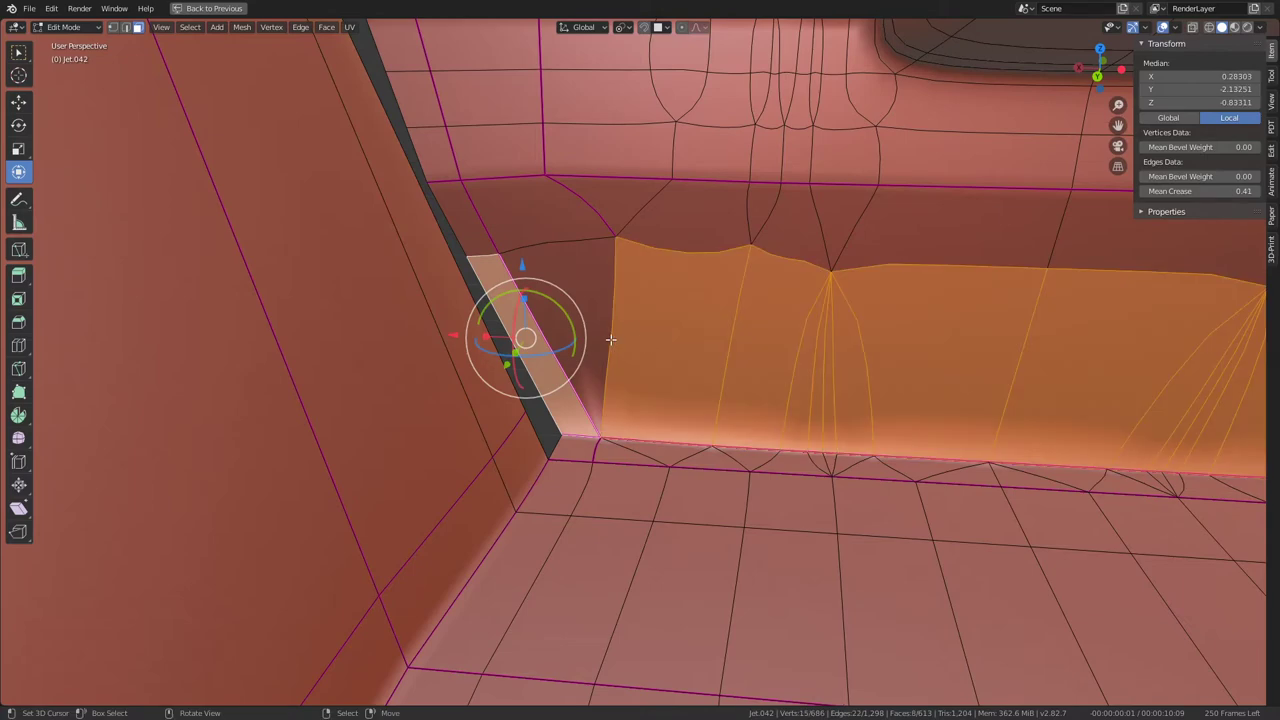
left_click(571, 337, "shift")
key("ctrl+t")
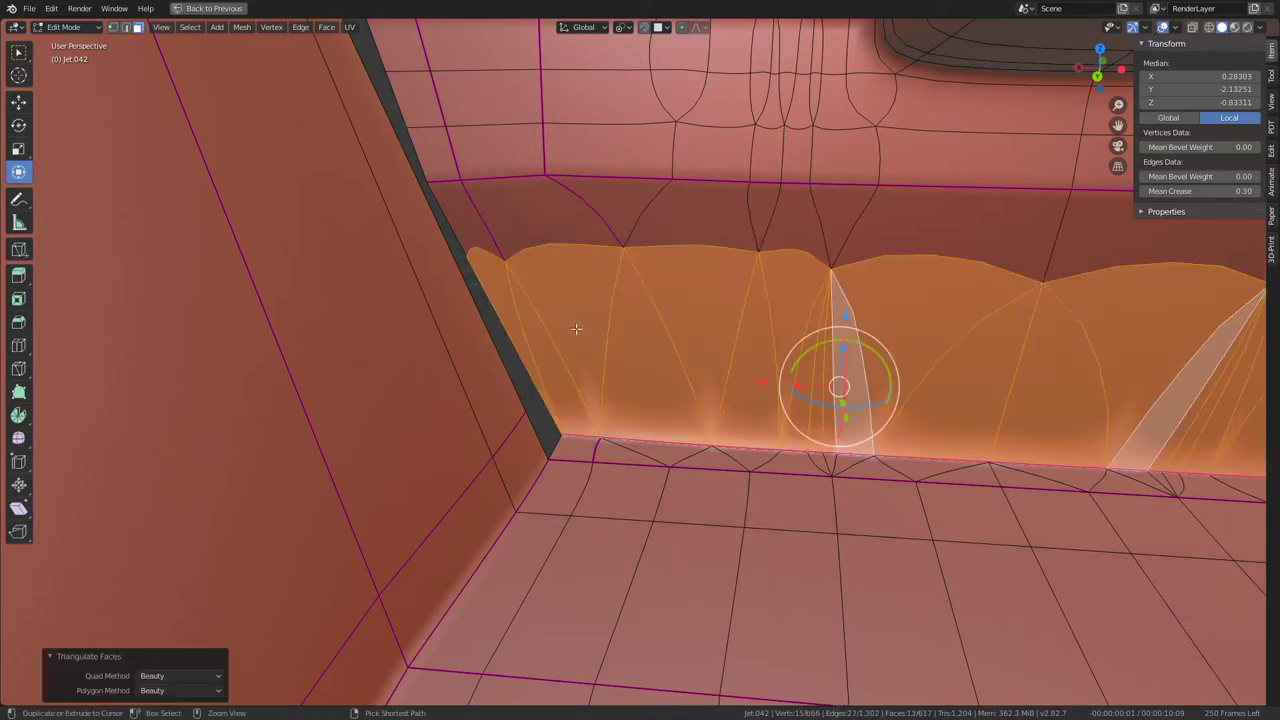
key("alt+j")
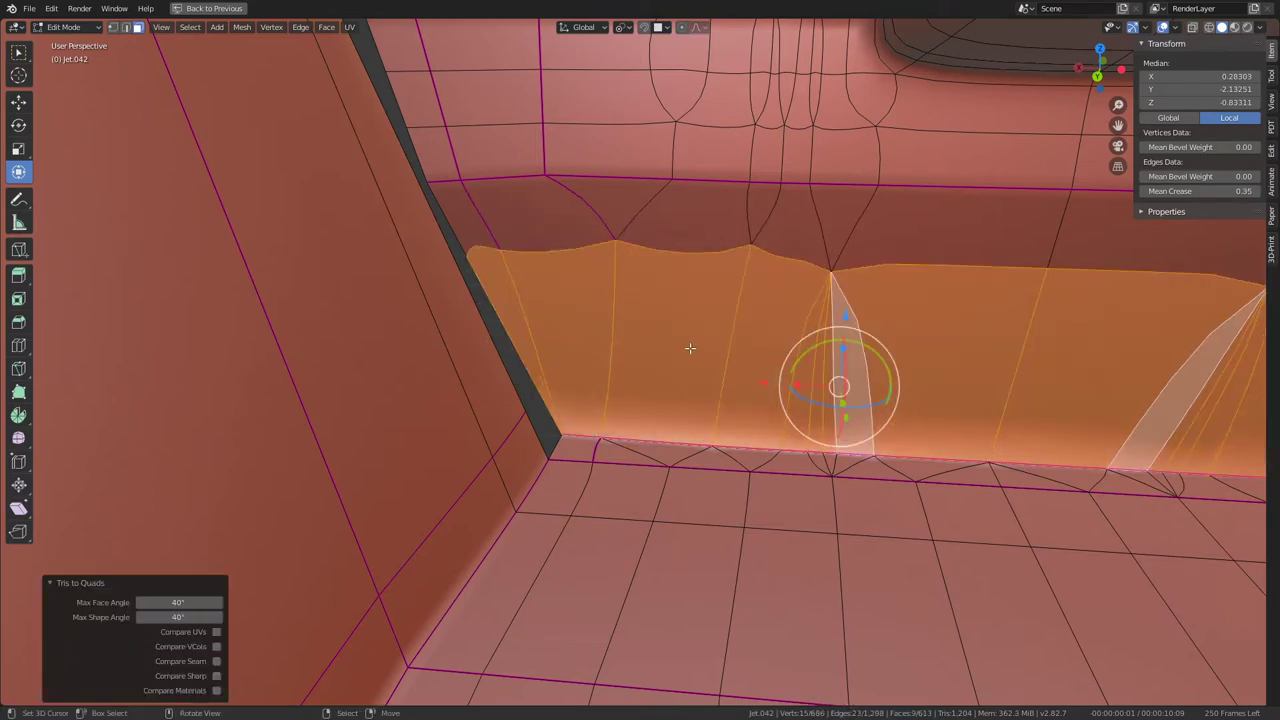
Step: Select the thin sliver face in the corner gap, clearing and reselecting it
mouse_move(690, 348)
middle_mouse_down()
mouse_move(834, 397)
mouse_move(757, 391)
mouse_move(677, 347)
middle_mouse_up()
left_click(709, 335)
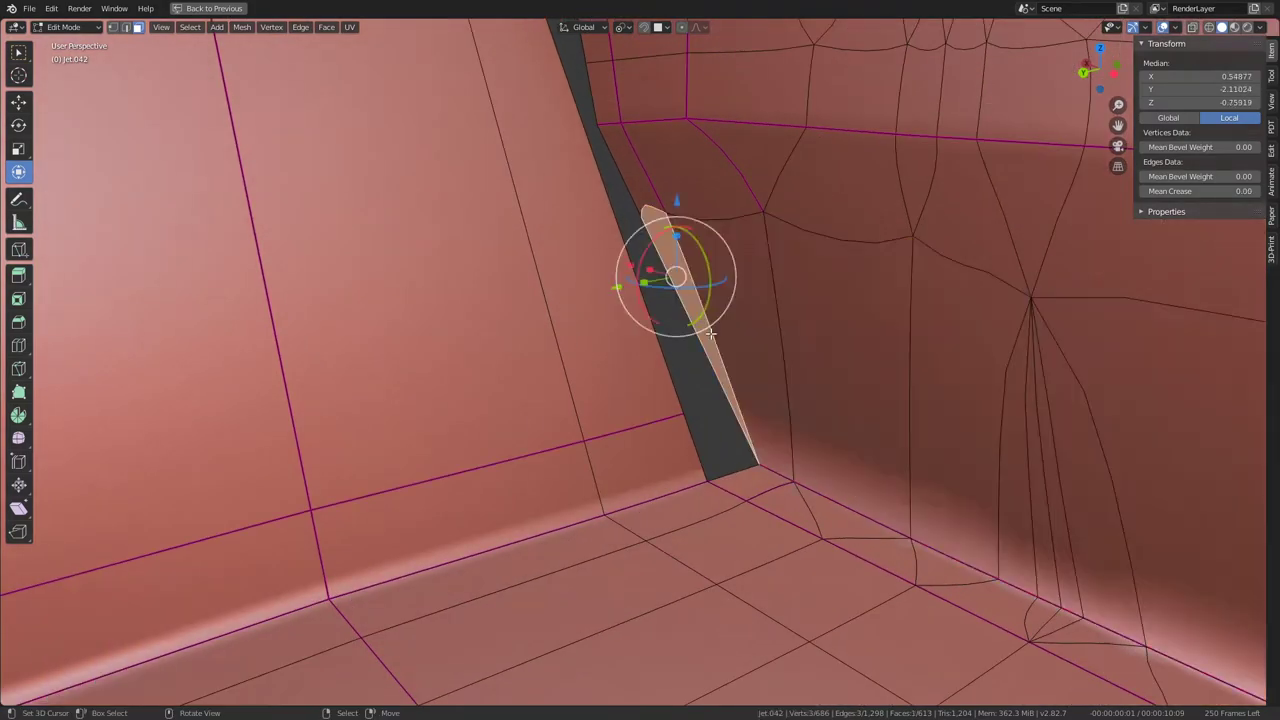
mouse_move(360, 200)
middle_mouse_down()
mouse_move(593, 312)
mouse_move(541, 292)
middle_mouse_up()
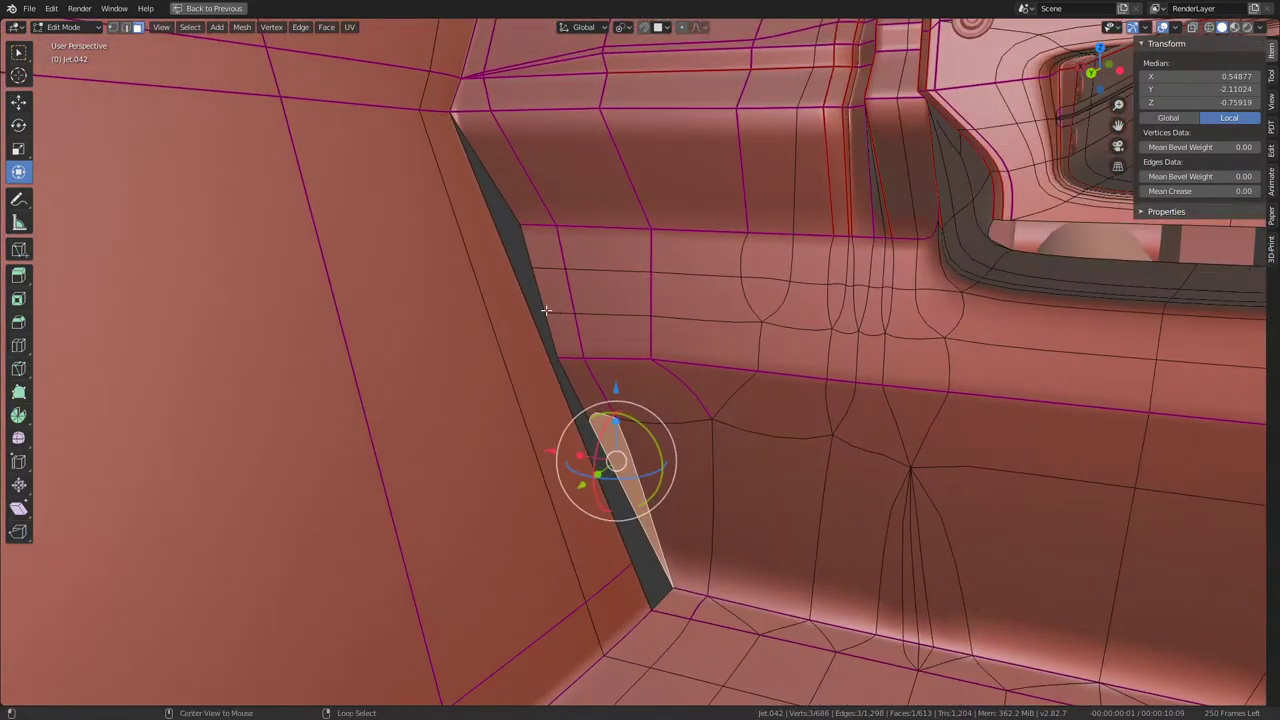
key("alt+a")
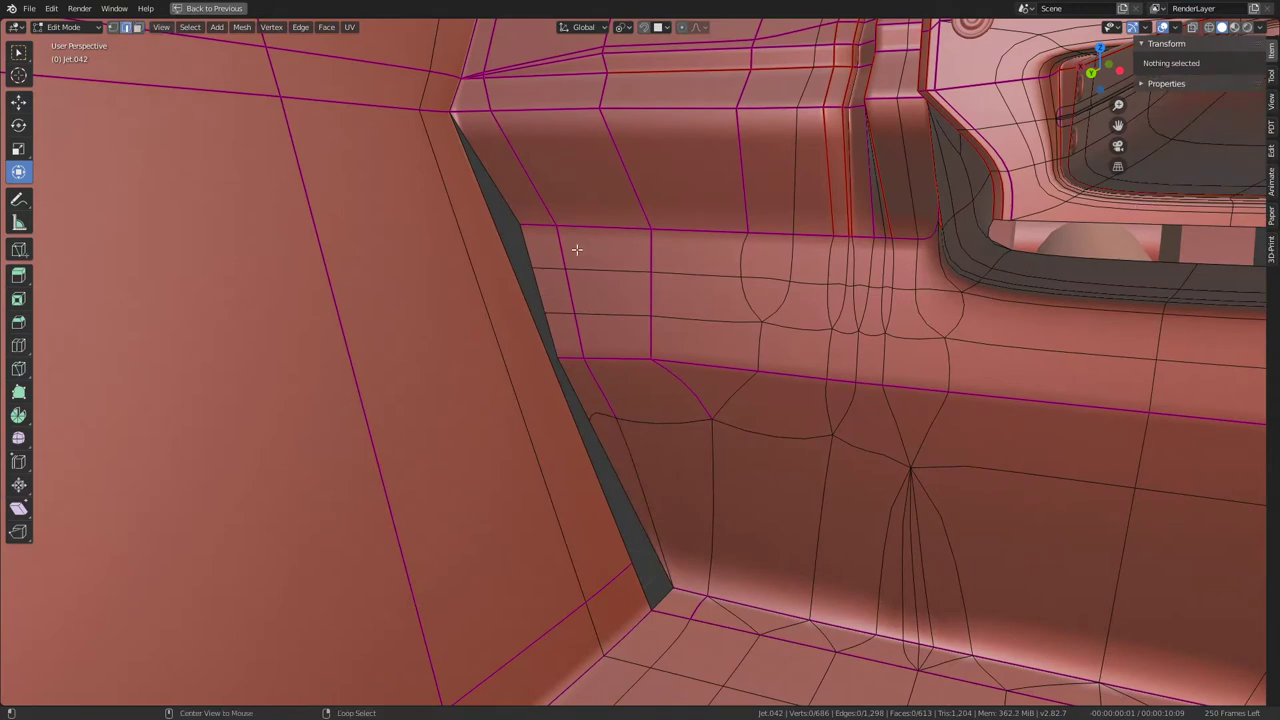
left_click(540, 256)
Step: Flip the sliver face's normal so it shades lit, and give the selected edges a full crease of 1
key("shift+n")
key("Tab")
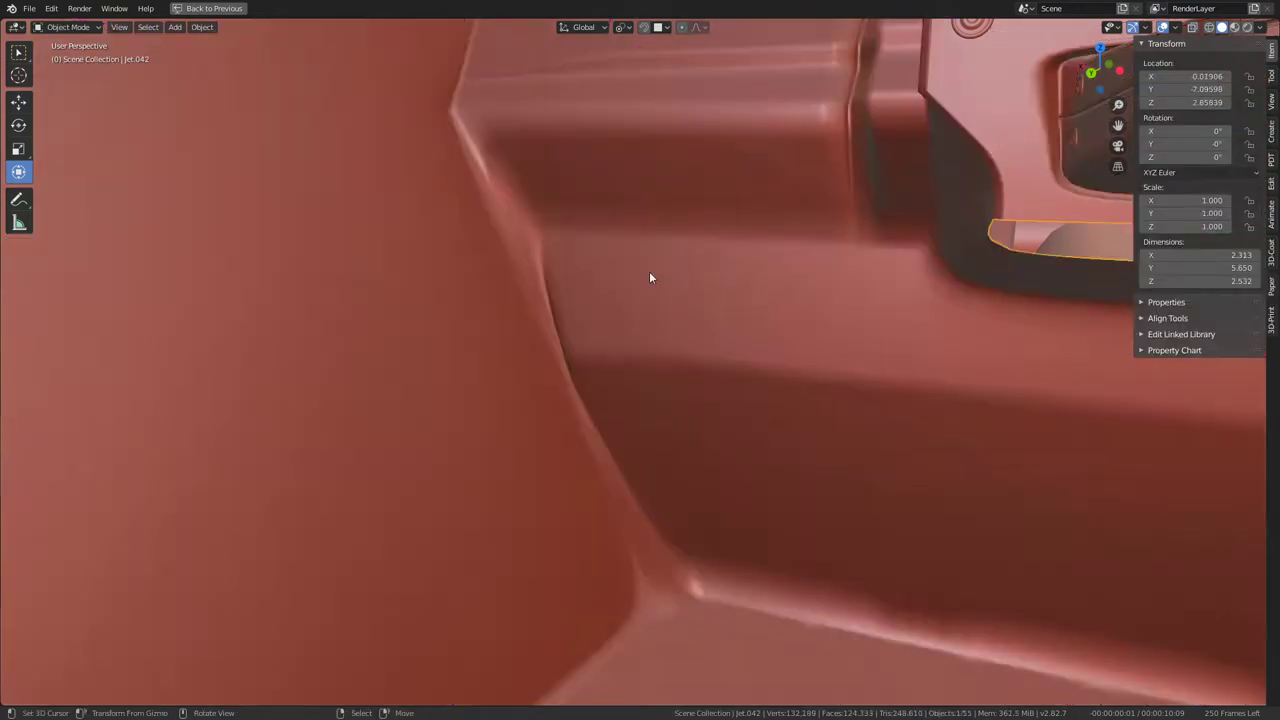
key("Tab")
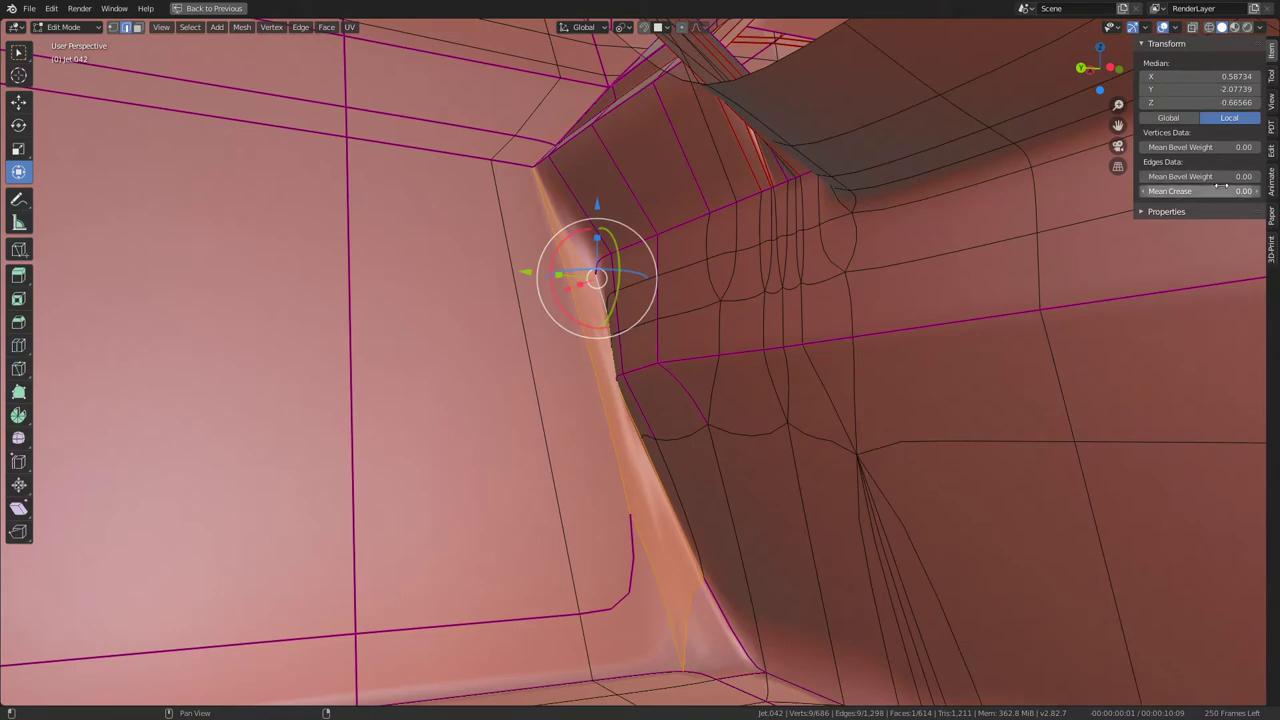
type("1")
key("Return")
key("Tab")
Step: Move the lower wall edge along the Y axis to a new position
key("Tab")
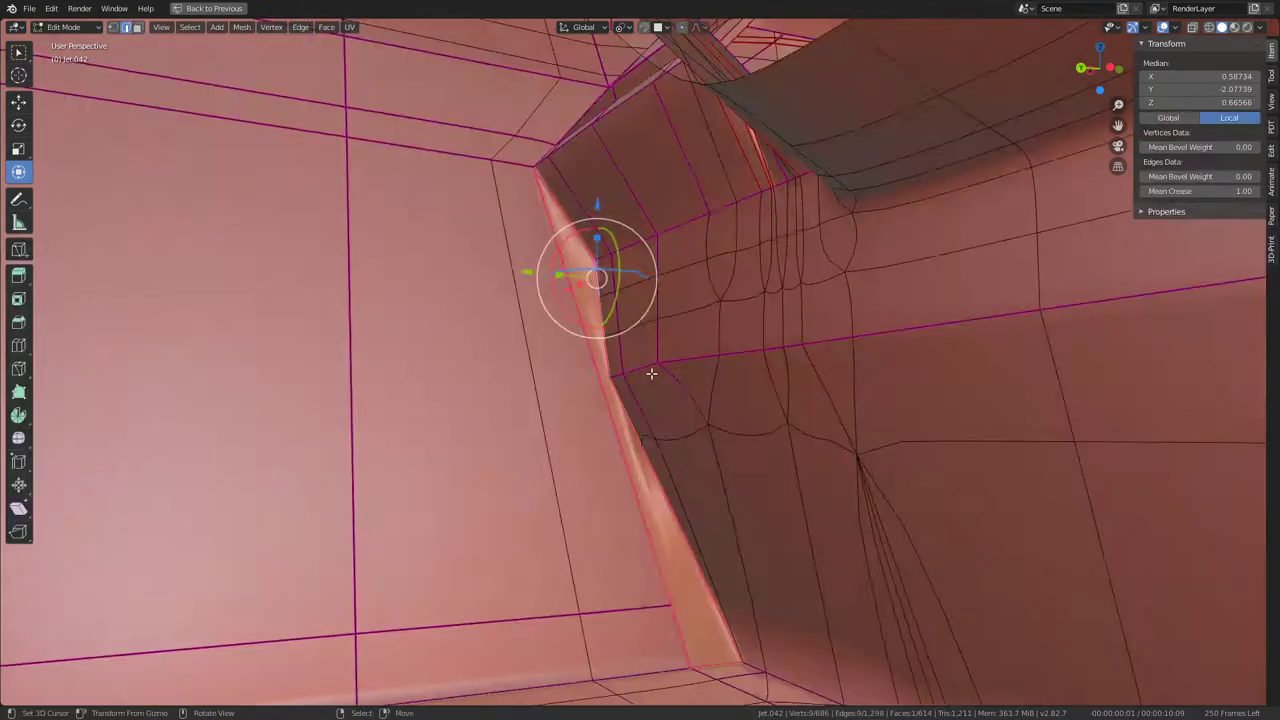
mouse_move(667, 393)
middle_mouse_down()
mouse_move(746, 426)
mouse_move(700, 430)
middle_mouse_up()
left_click(657, 545)
key("Tab")
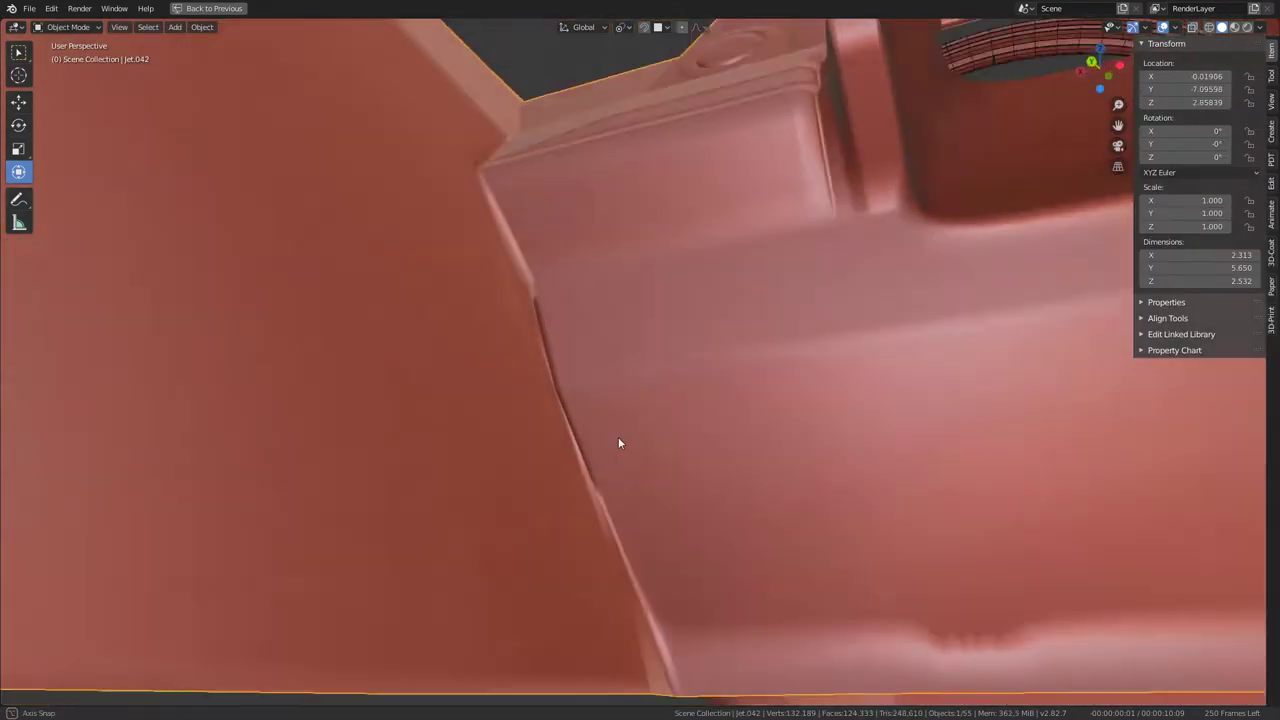
middle_click_drag(618, 437, 578, 482)
key("Tab")
middle_click_drag(580, 434, 587, 247)
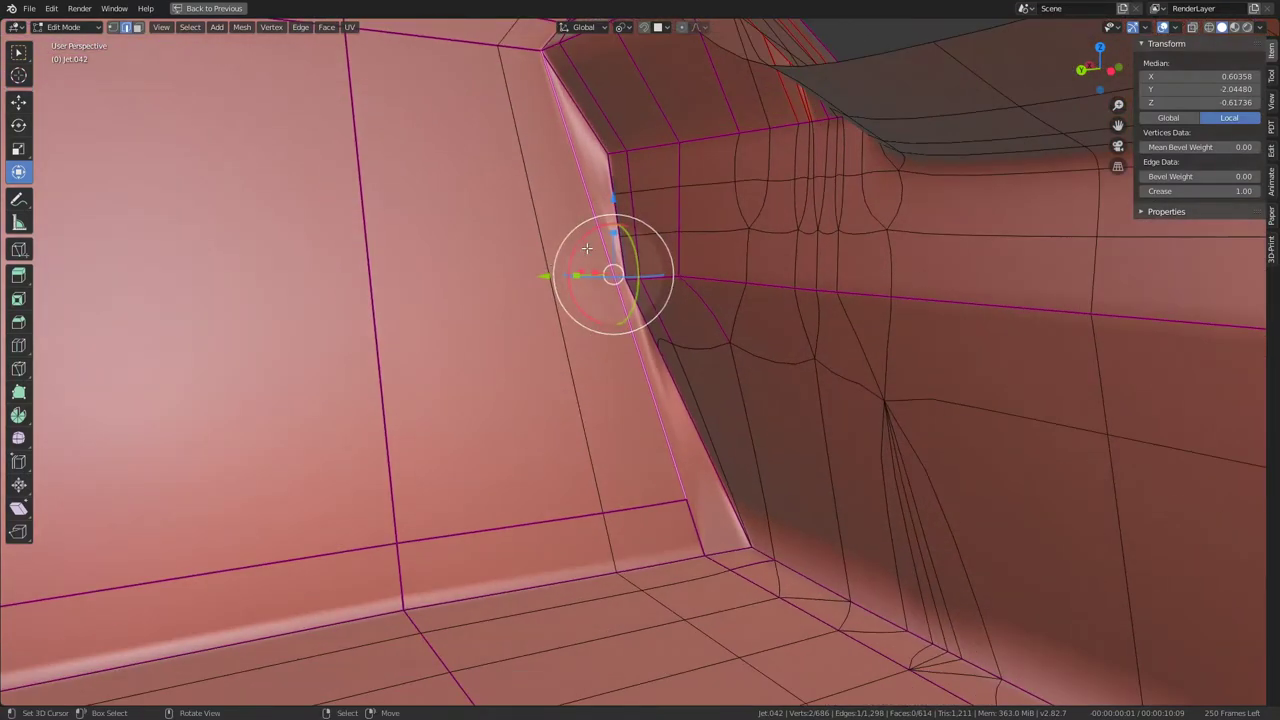
left_click(640, 522)
key("g")
key("y")
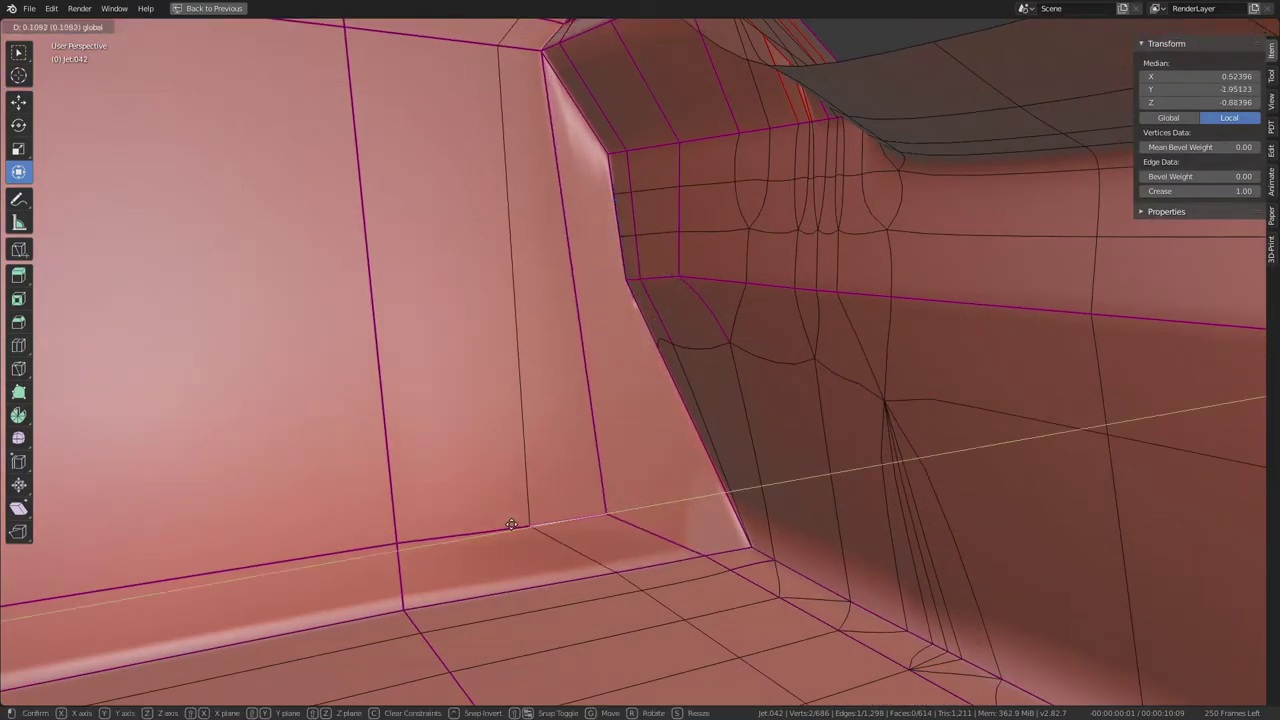
left_click(535, 421)
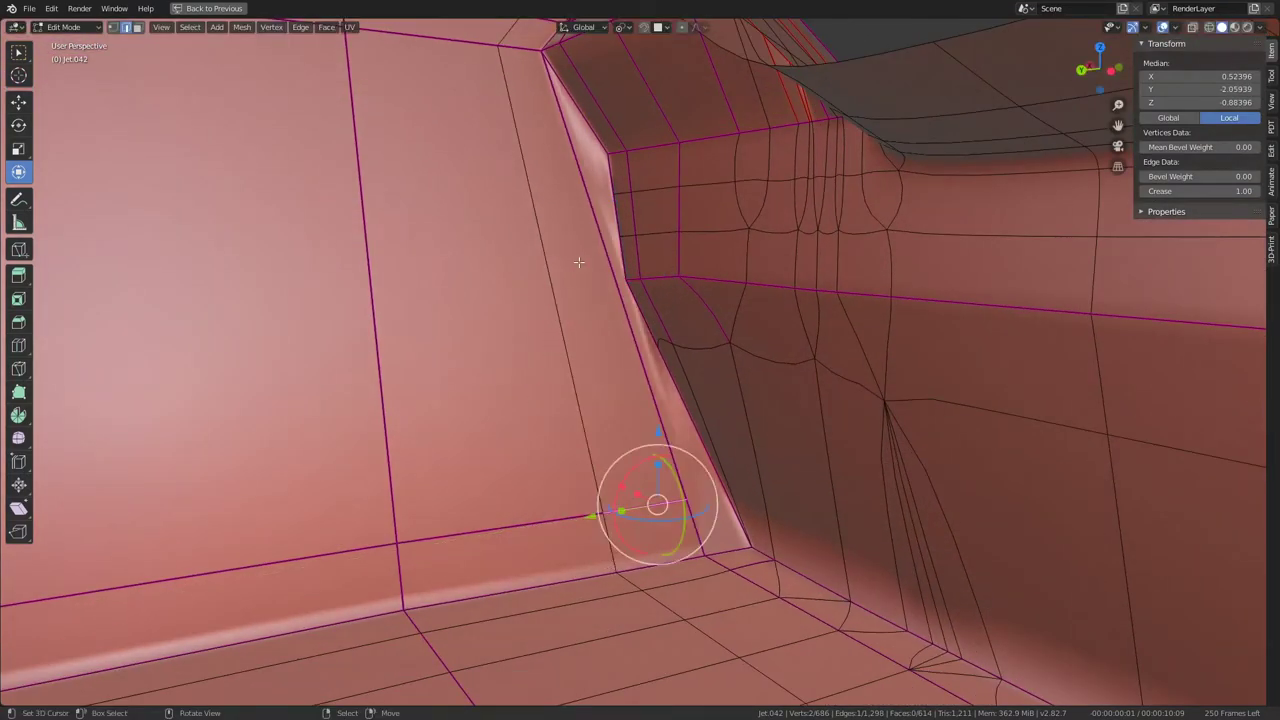
Step: Collapse the stray vertices along the floor seam into one using Quick Favorites
mouse_move(578, 262)
middle_mouse_down()
mouse_move(640, 263)
mouse_move(651, 343)
middle_mouse_up()
left_click(638, 325, "alt")
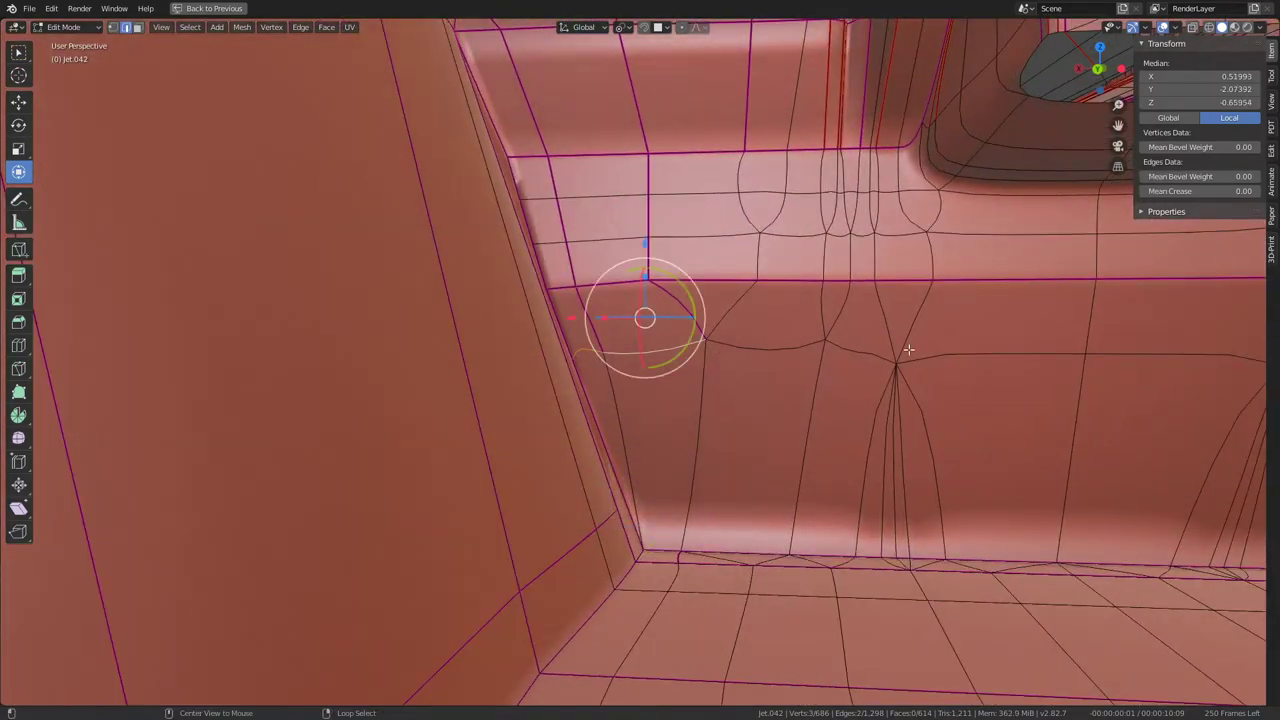
left_click(1017, 347, "ctrl+alt")
mouse_move(1014, 347)
middle_mouse_down()
mouse_move(1014, 377)
mouse_move(840, 406)
mouse_move(788, 472)
middle_mouse_up()
left_click(789, 472, "shift")
key("q")
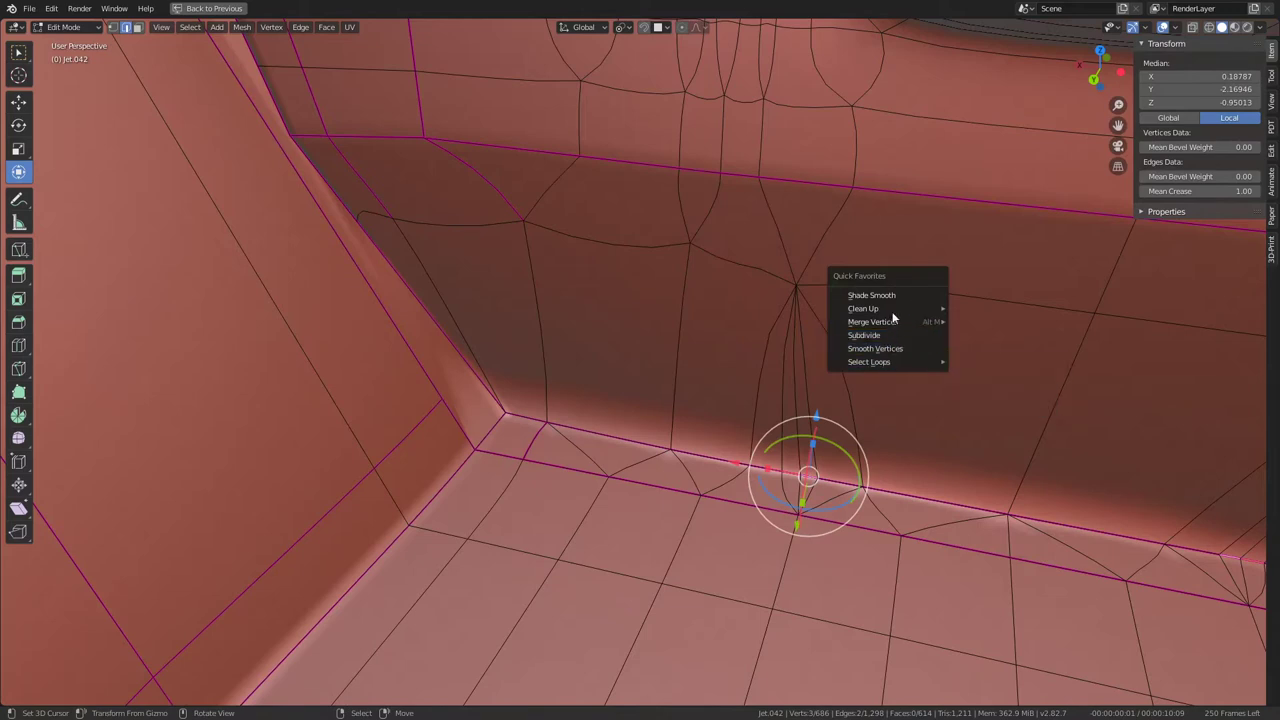
mouse_move(872, 321)
left_click(1024, 350)
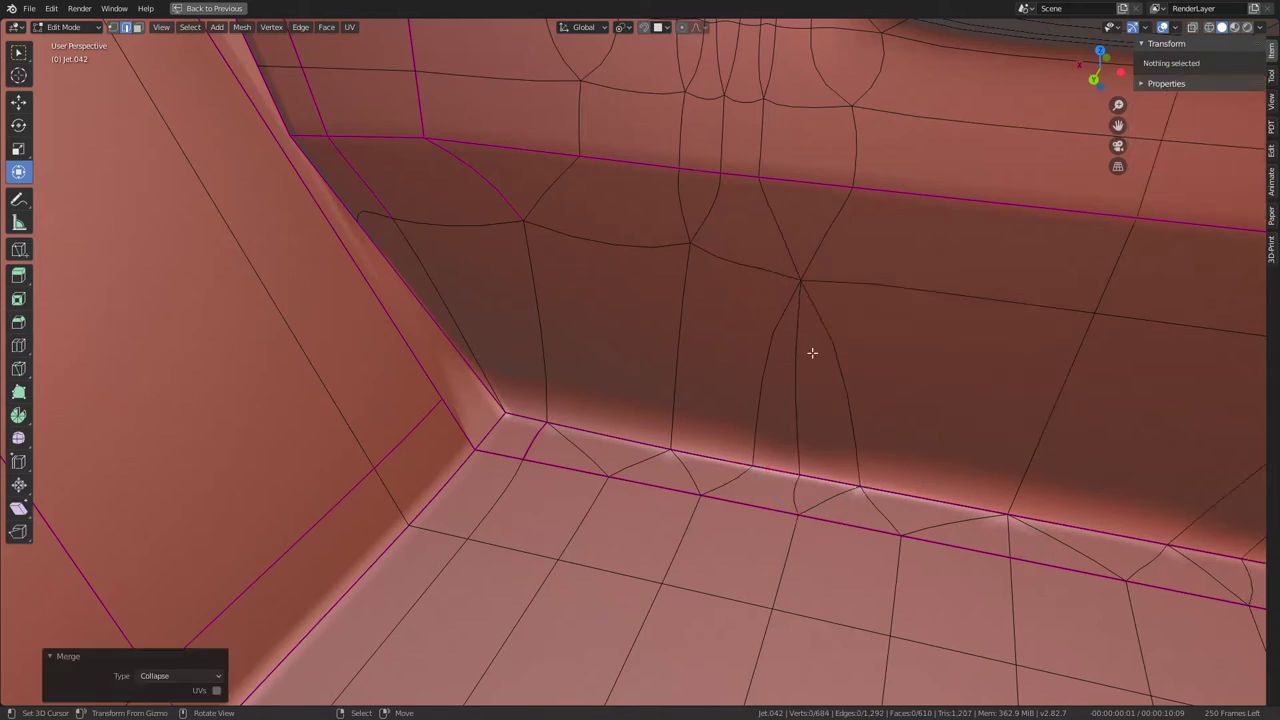
Step: Select the long edge running down the wall corner and switch to vertex select mode
mouse_move(811, 351)
middle_mouse_down()
mouse_move(789, 320)
mouse_move(909, 417)
mouse_move(837, 401)
mouse_move(491, 486)
middle_mouse_up()
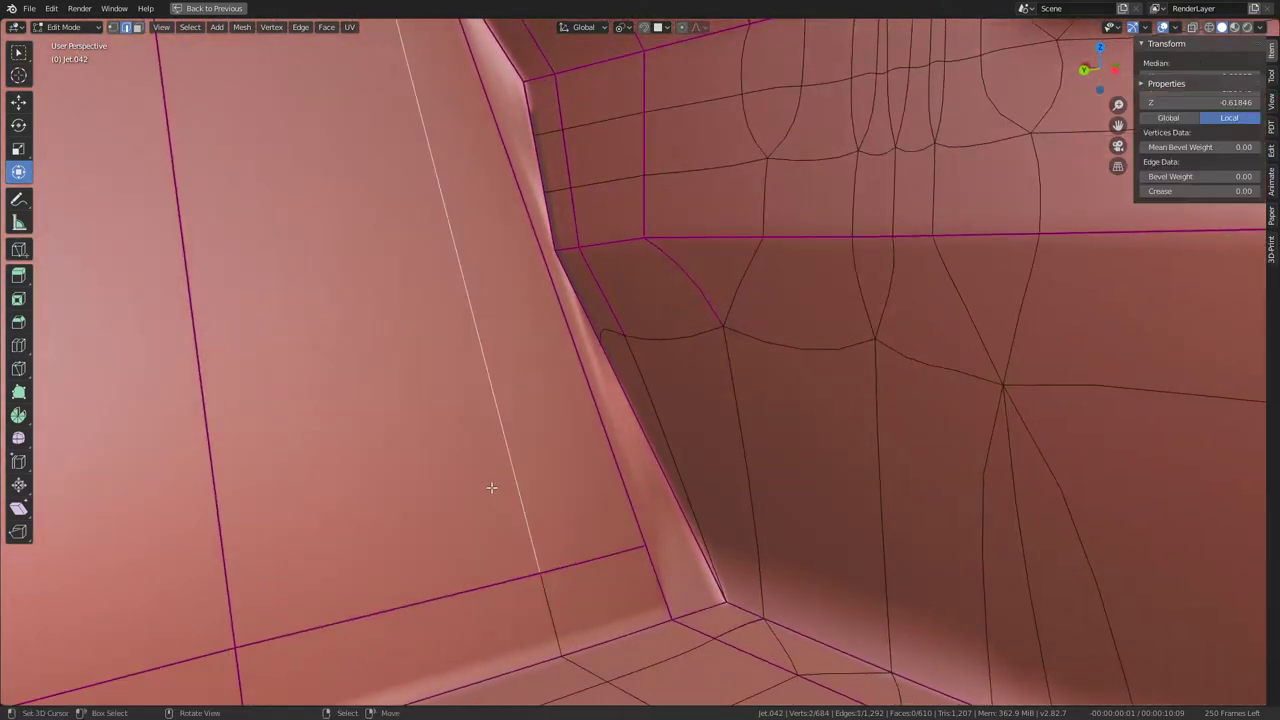
left_click(534, 243)
left_click(560, 560)
mouse_move(560, 560)
middle_mouse_down()
mouse_move(583, 453)
mouse_move(641, 433)
middle_mouse_up()
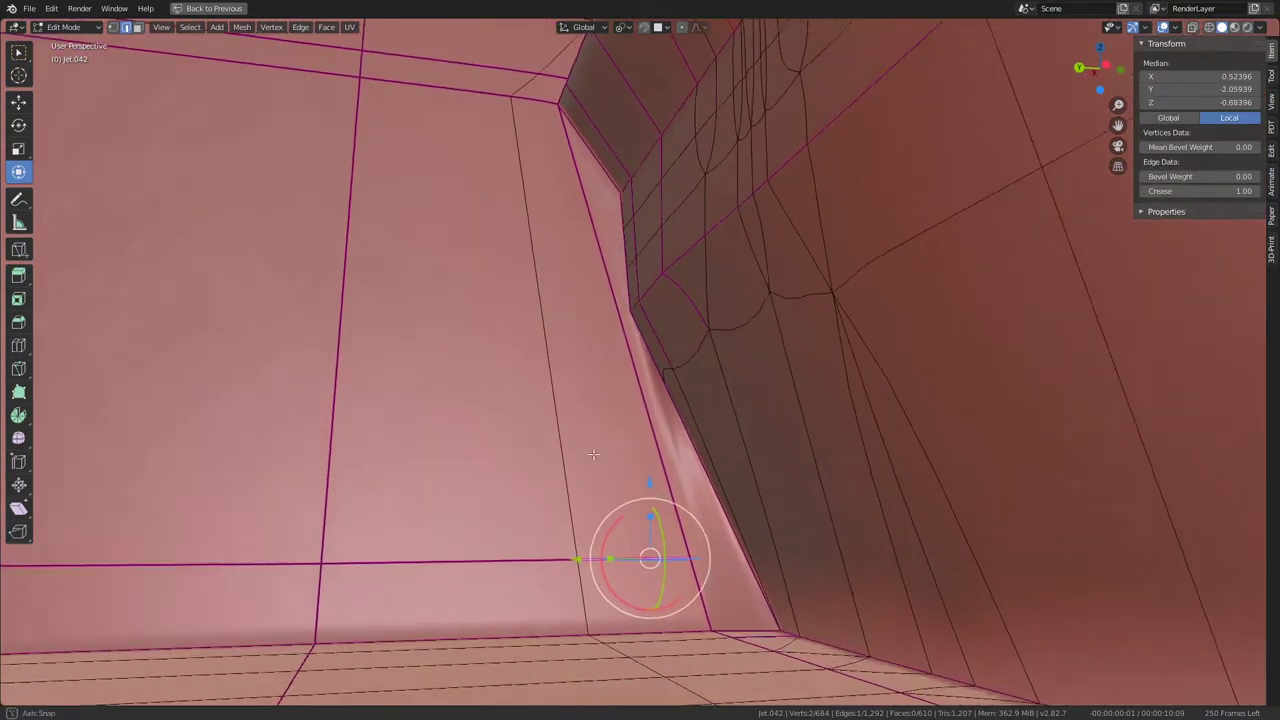
left_click(641, 433)
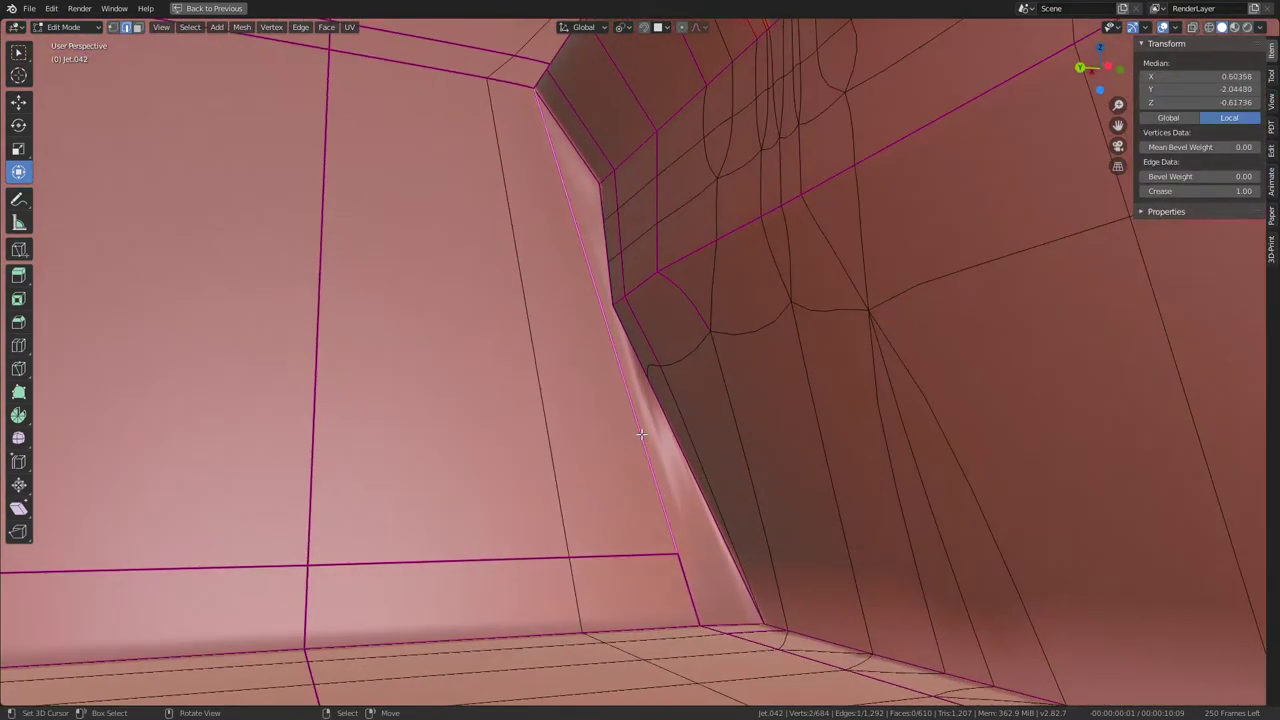
left_click(113, 27)
Step: Select the shortest vertex path across the wall, edge-slide it, and set Mean Crease to 1
left_click(651, 357)
left_click(651, 357)
middle_click_drag(651, 357, 661, 352)
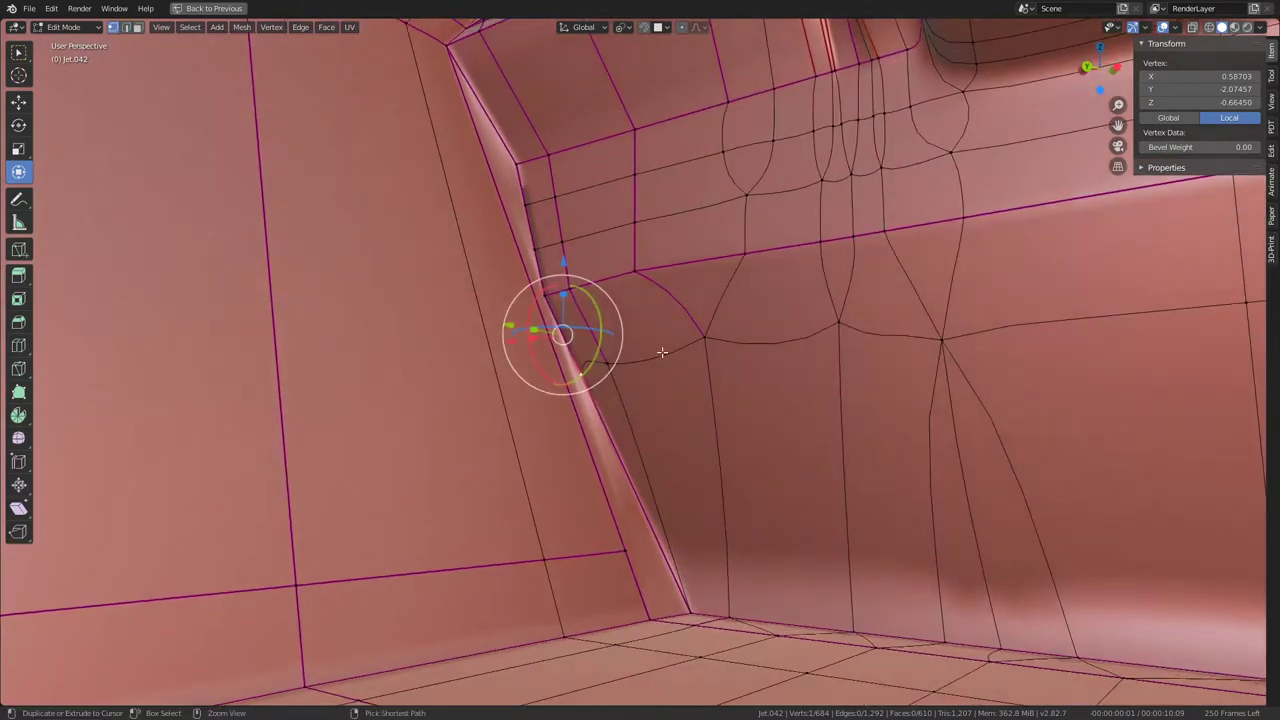
left_click(882, 344, "ctrl")
middle_click_drag(882, 344, 384, 215)
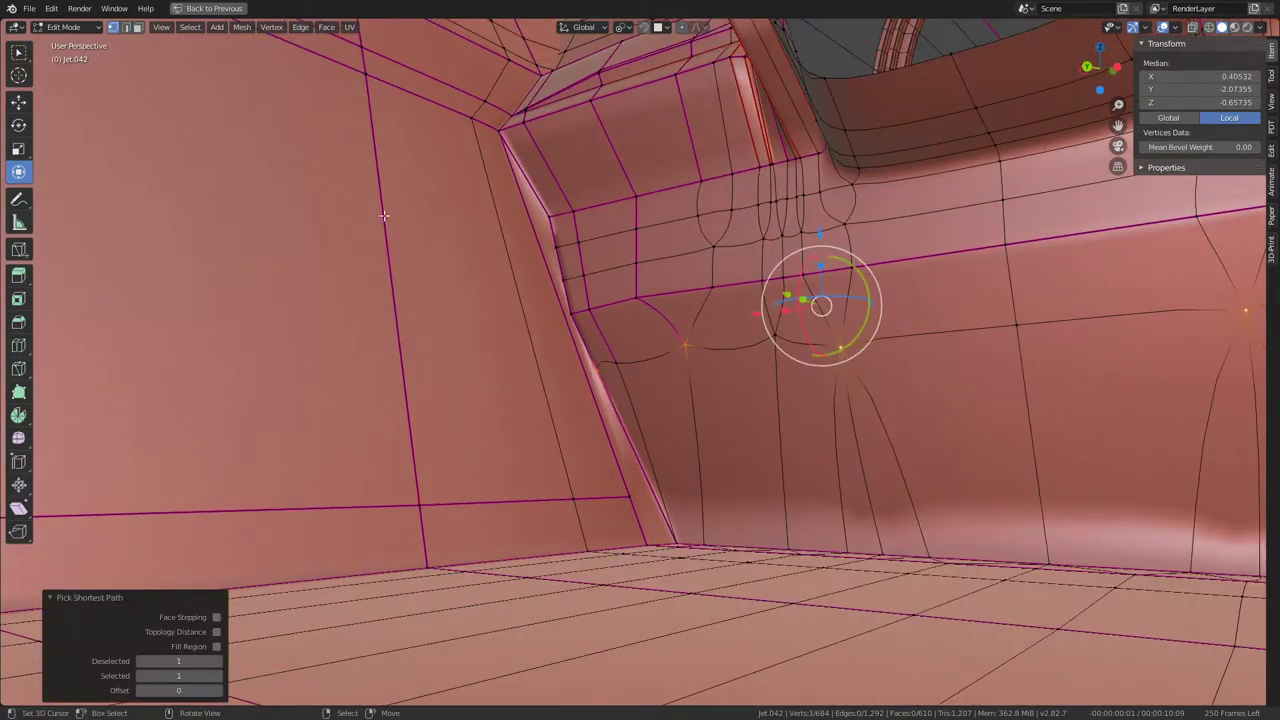
left_click_drag(205, 662, 197, 662)
middle_click_drag(1067, 380, 1253, 352, "shift")
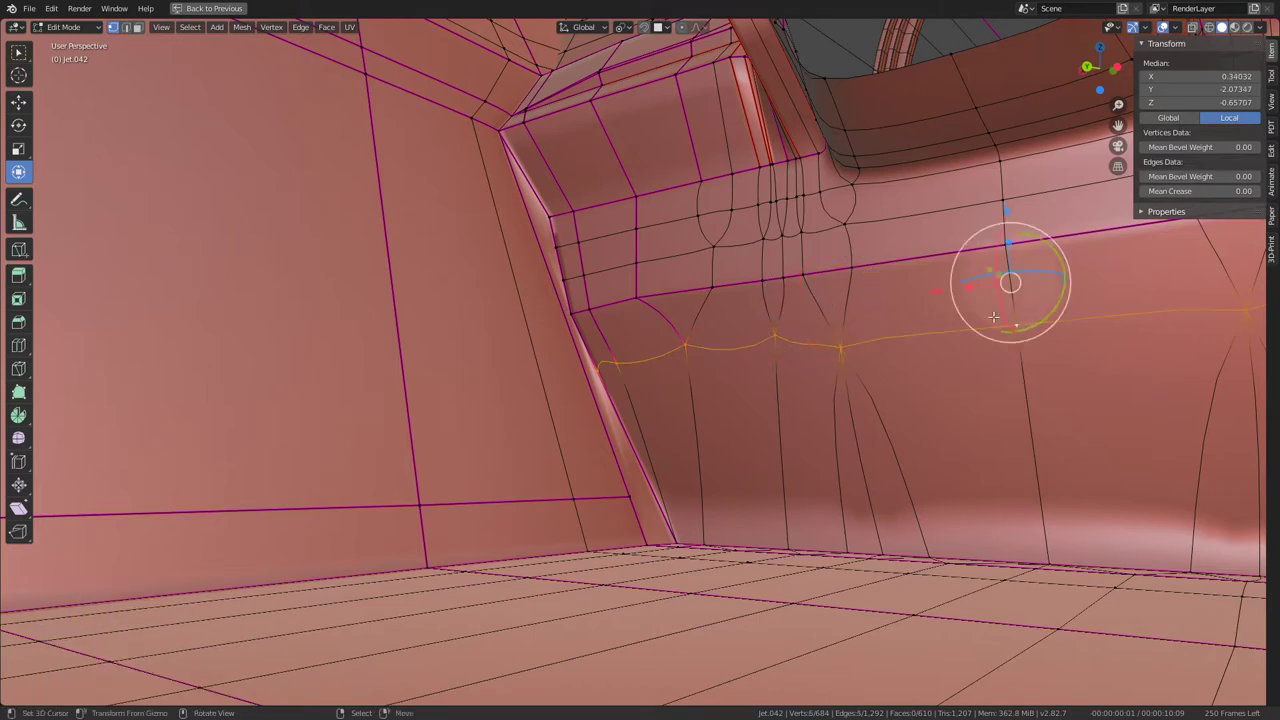
scroll(794, 286, "up", 3)
key("g")
key("g")
left_click(714, 263)
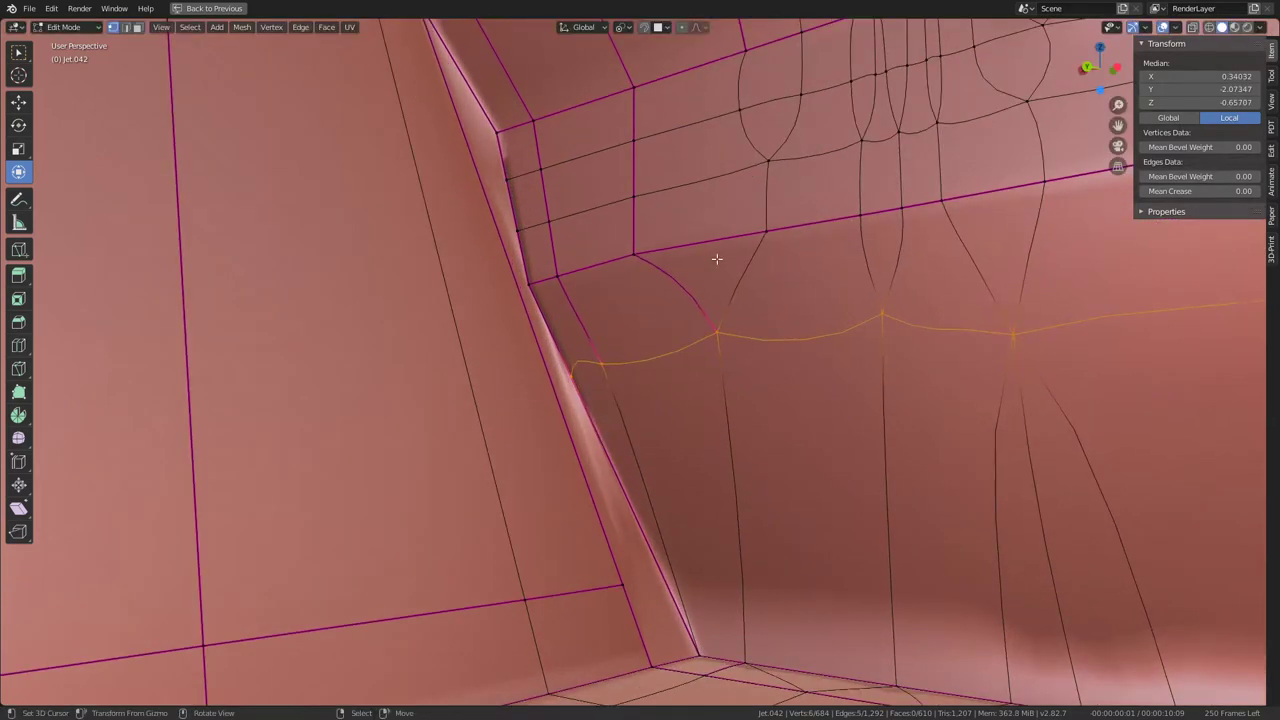
middle_click_drag(714, 263, 749, 280)
left_click_drag(1210, 192, 1260, 192)
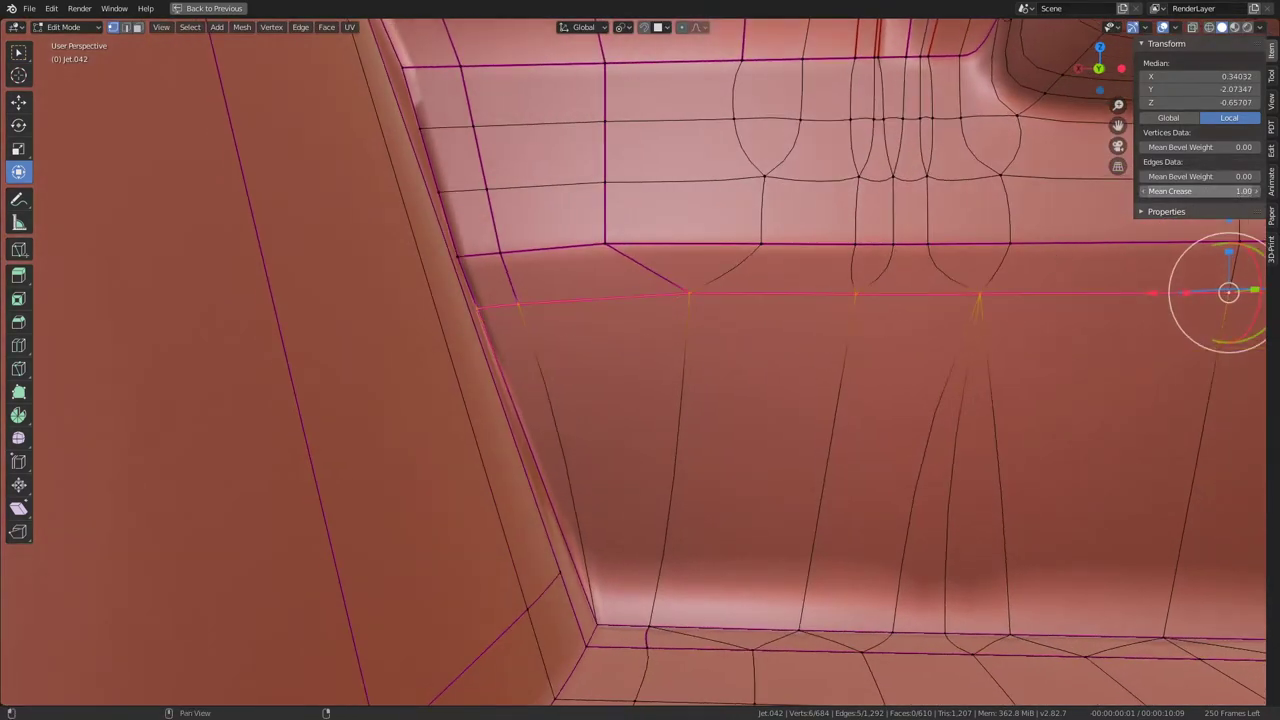
Step: Flatten the creased loop by scaling it to 0 along Z, then 0 along Y
mouse_move(1214, 191)
middle_mouse_down()
mouse_move(866, 340)
mouse_move(1120, 531)
middle_mouse_up()
key("s")
key("z")
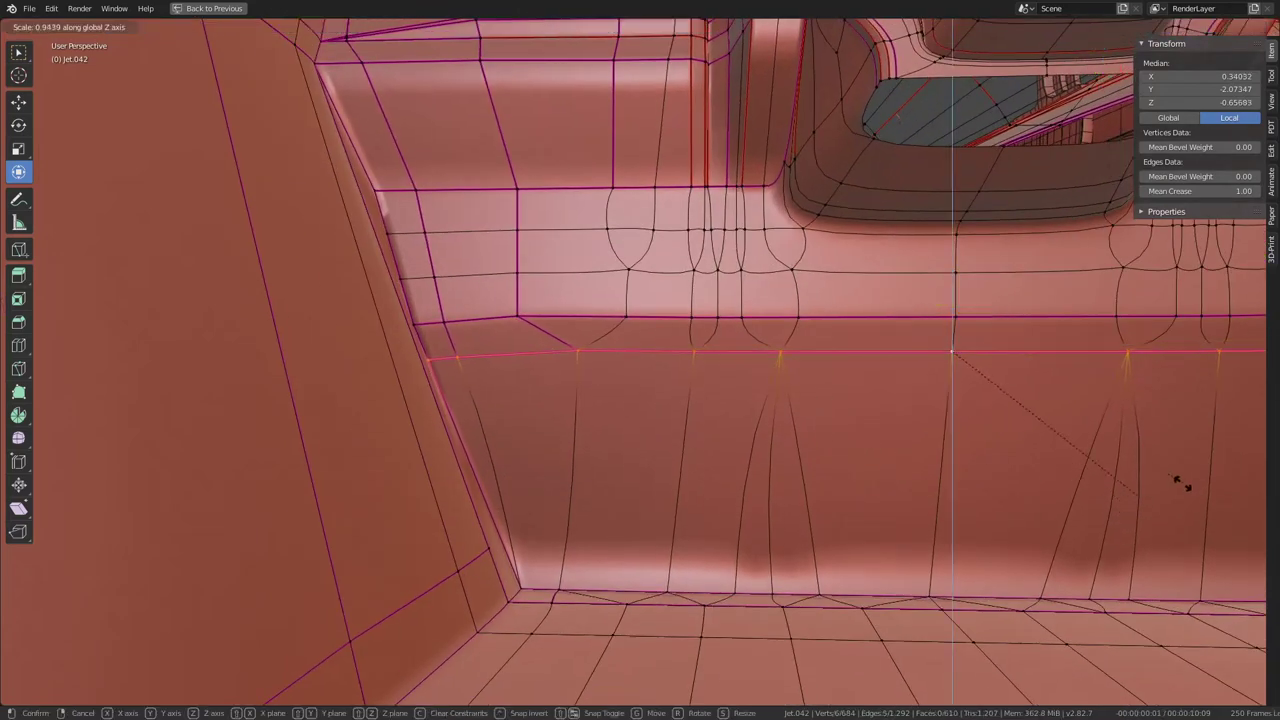
left_click(1180, 483)
left_click(436, 360, "shift")
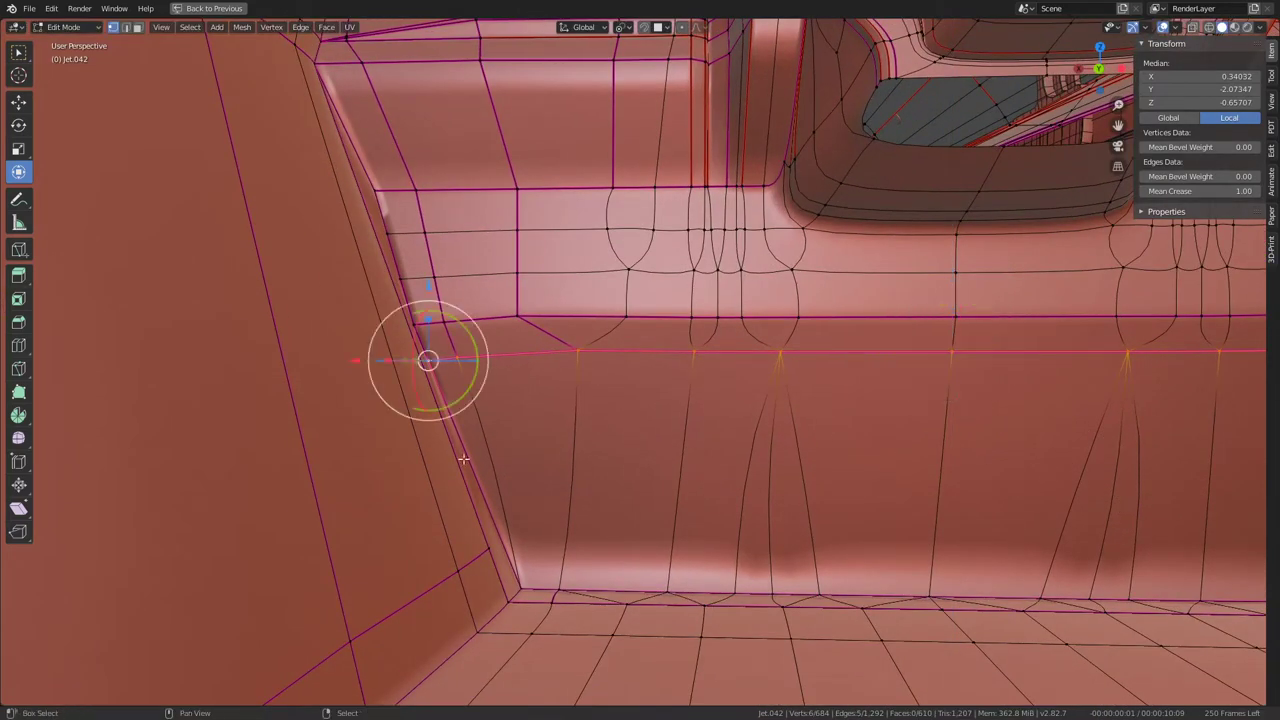
key("s")
key("z")
key("0")
key("Return")
middle_click_drag(448, 476, 520, 320)
key("s")
key("y")
key("0")
key("Return")
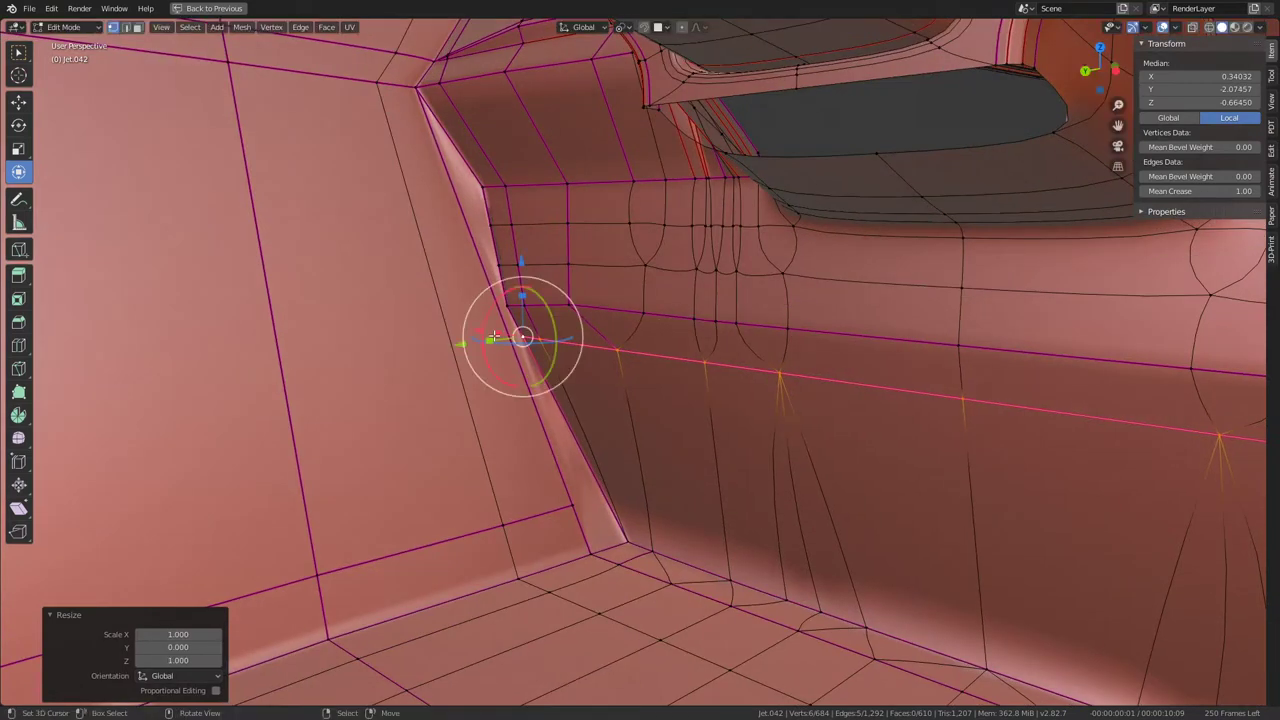
Step: Select the next edge path to the right and flatten it with scale 0 along Z and Y
left_click(957, 345)
left_click(517, 305, "ctrl")
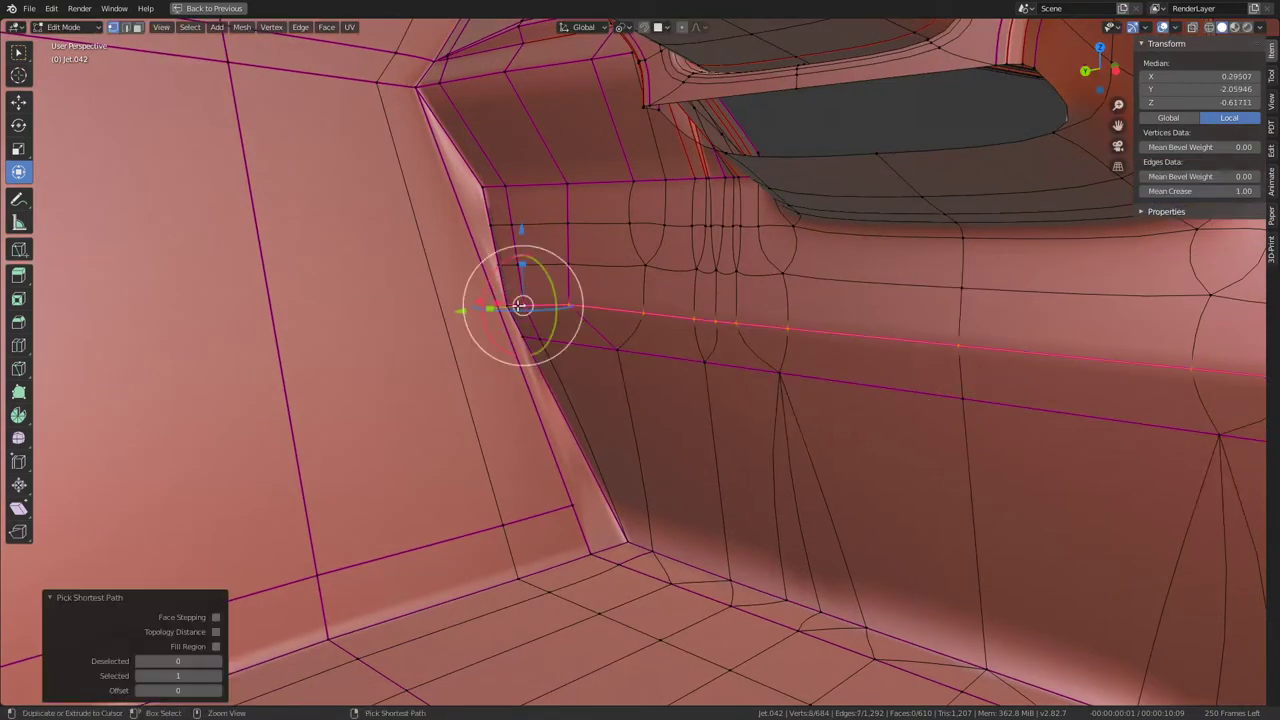
key("s")
key("z")
key("0")
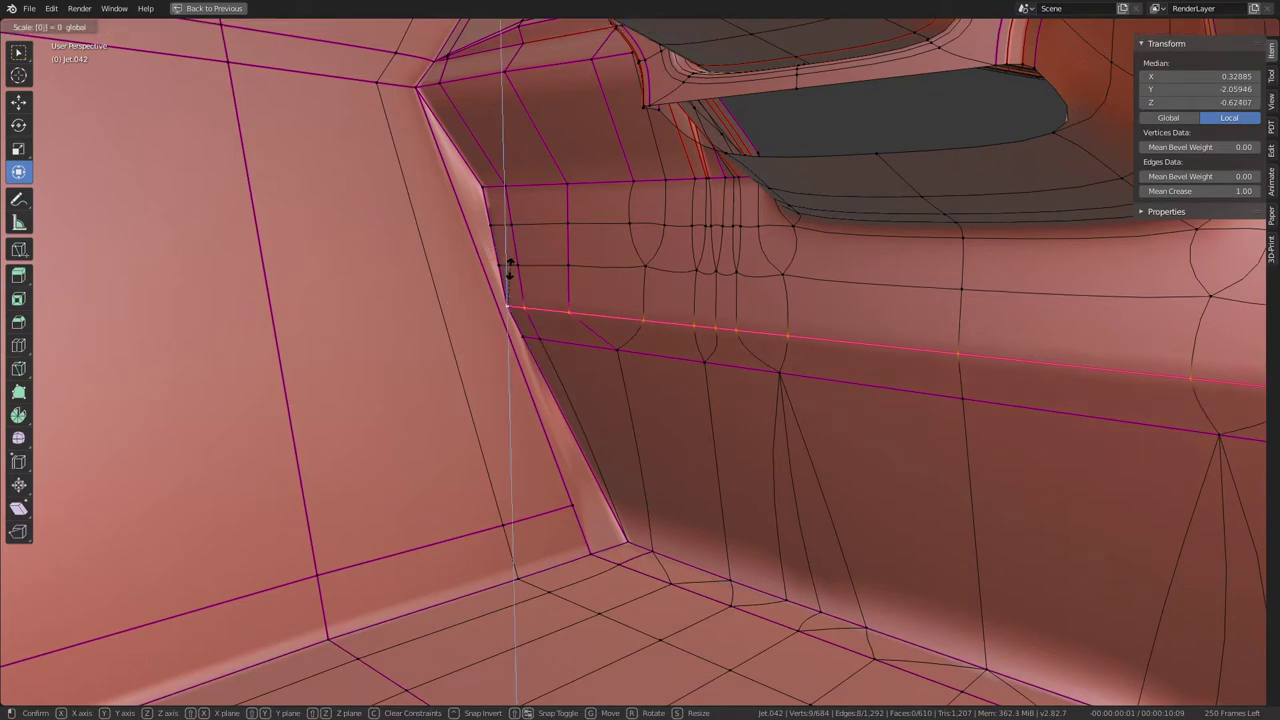
key("Return")
key("s")
key("y")
key("0")
key("Return")
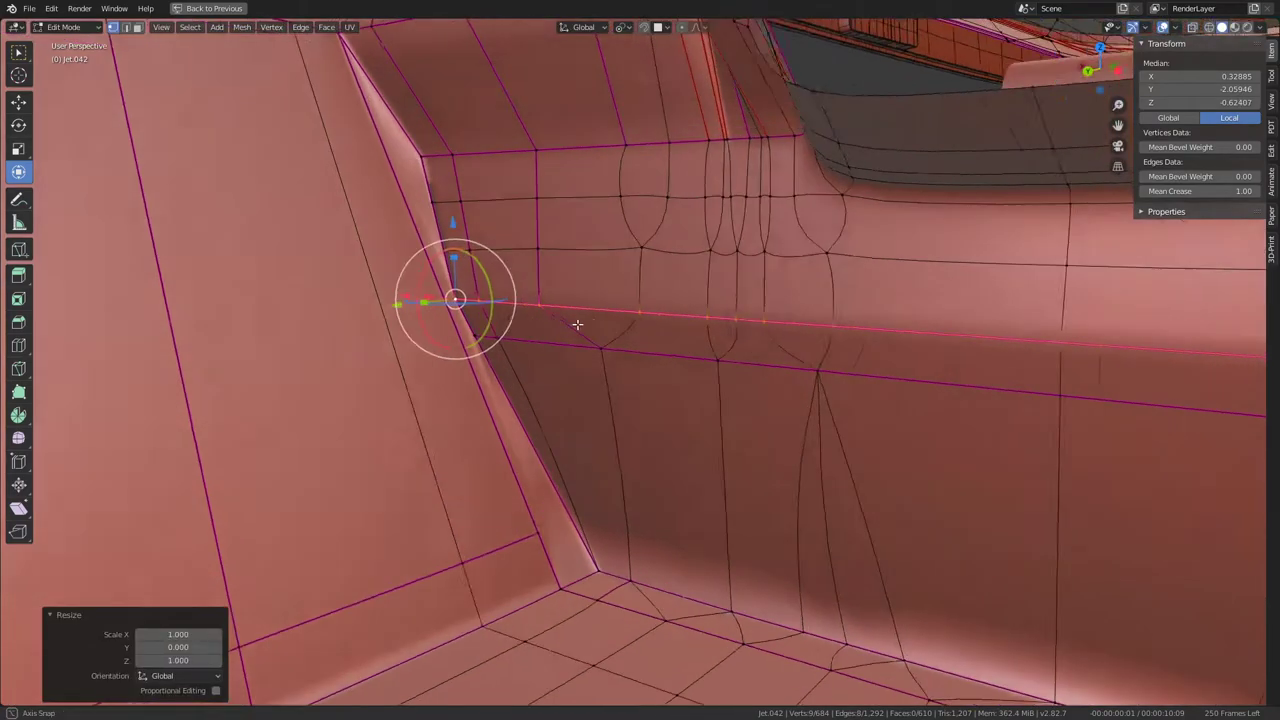
mouse_move(477, 309)
middle_mouse_down()
mouse_move(586, 332)
mouse_move(603, 434)
mouse_move(641, 403)
middle_mouse_up()
key("Tab")
key("Tab")
Step: Edge-slide the loop across the wall to a new position
left_click(603, 434)
left_click(641, 410, "alt")
mouse_move(820, 357)
middle_mouse_down()
mouse_move(780, 366)
mouse_move(872, 370)
mouse_move(651, 366)
middle_mouse_up()
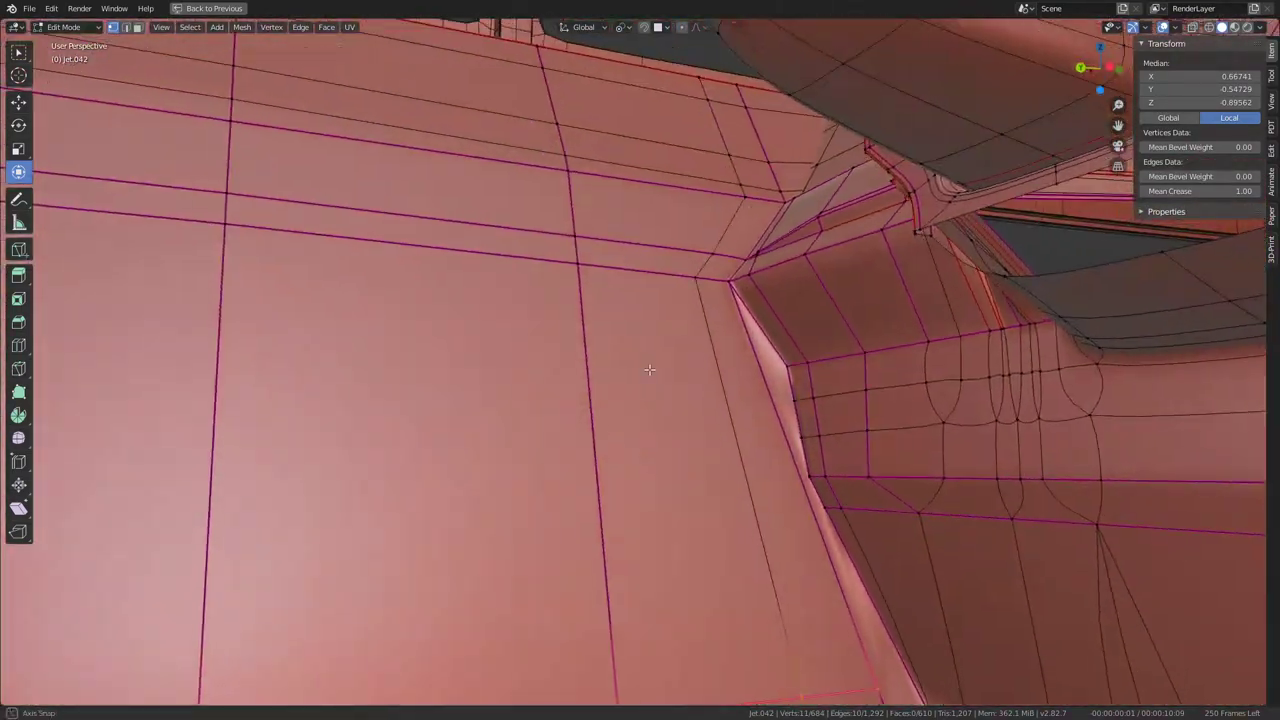
key("g")
key("g")
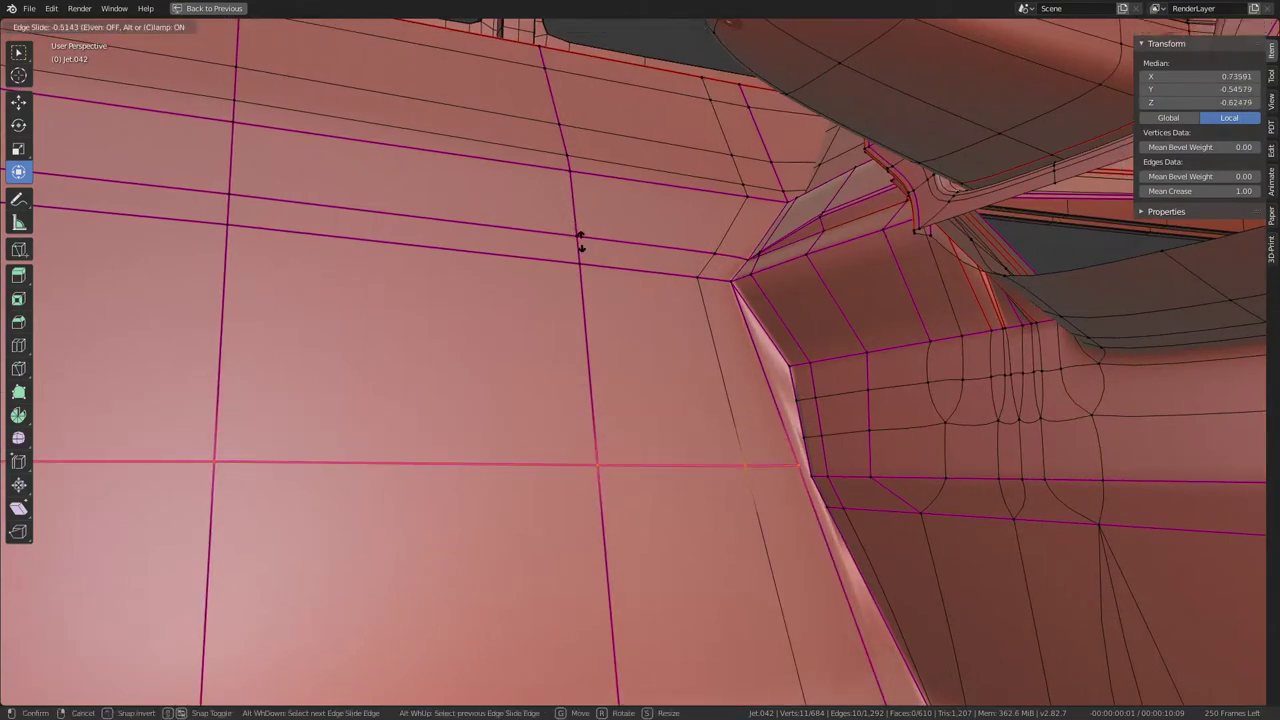
left_click(580, 250)
middle_click_drag(811, 363, 900, 378)
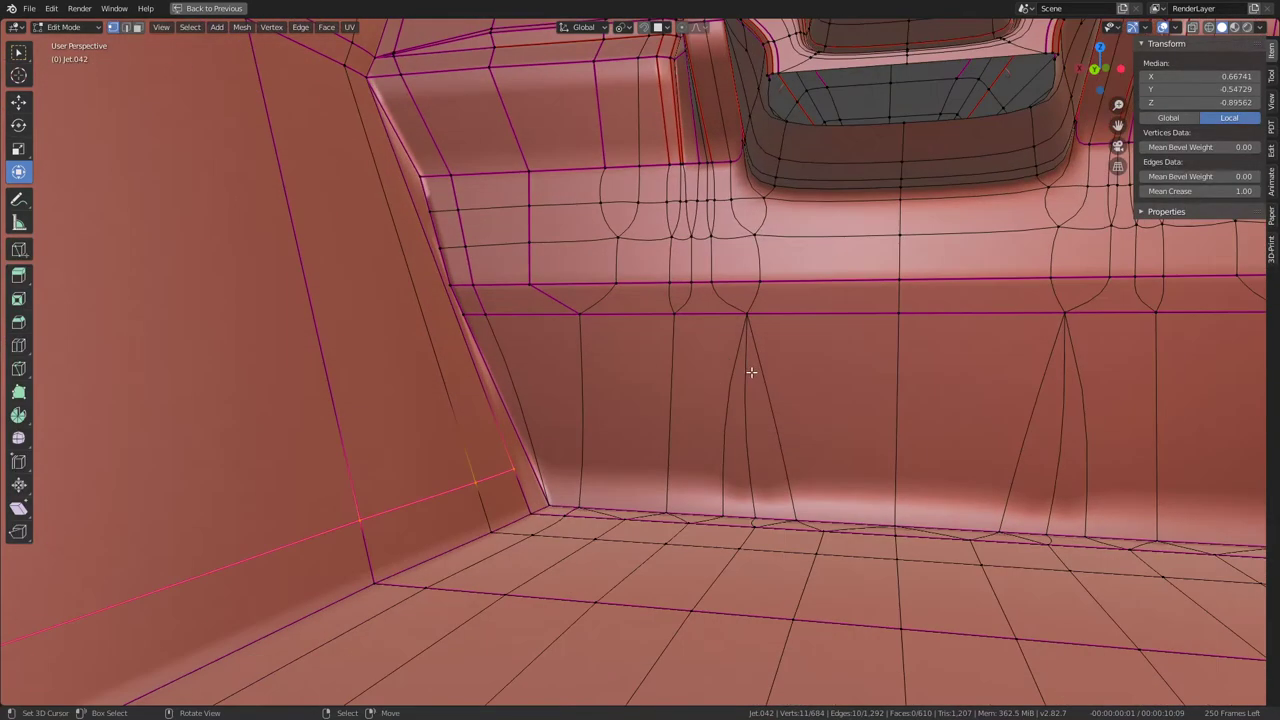
scroll(751, 372, "up", 2)
Step: Knife-cut a new edge loop across the wall near the floor and select it
left_click(452, 318)
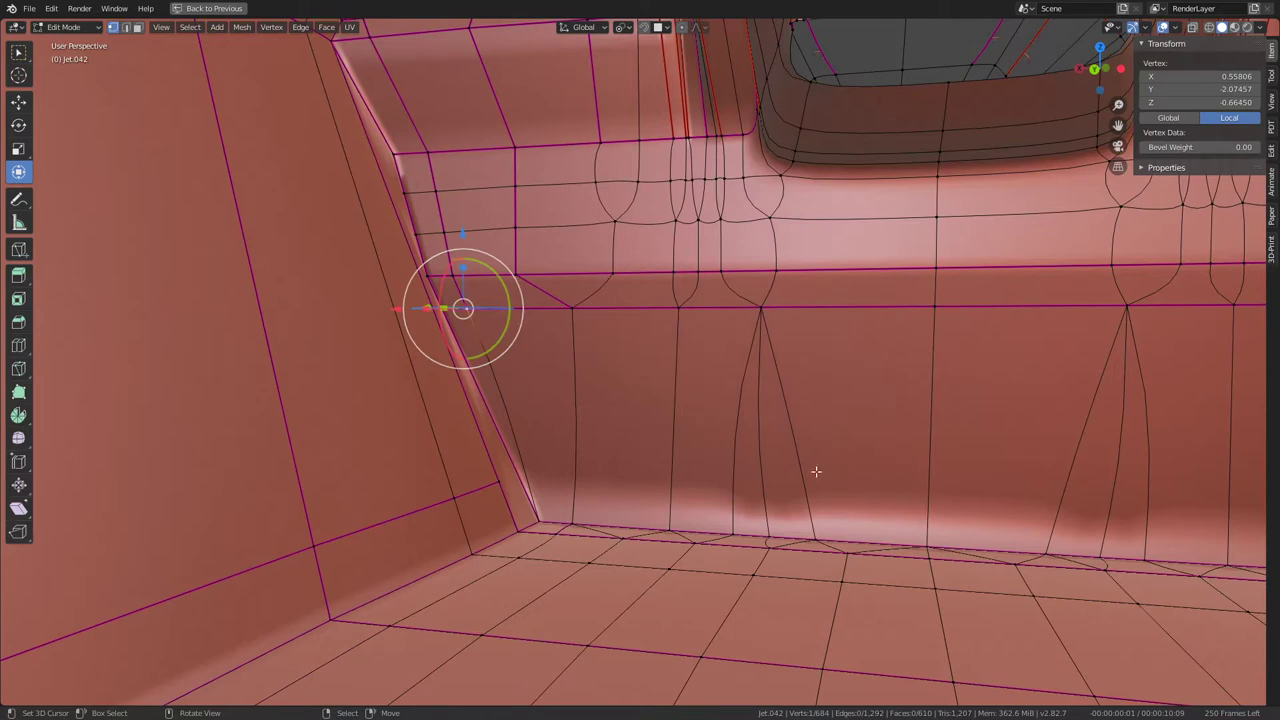
left_click(806, 523)
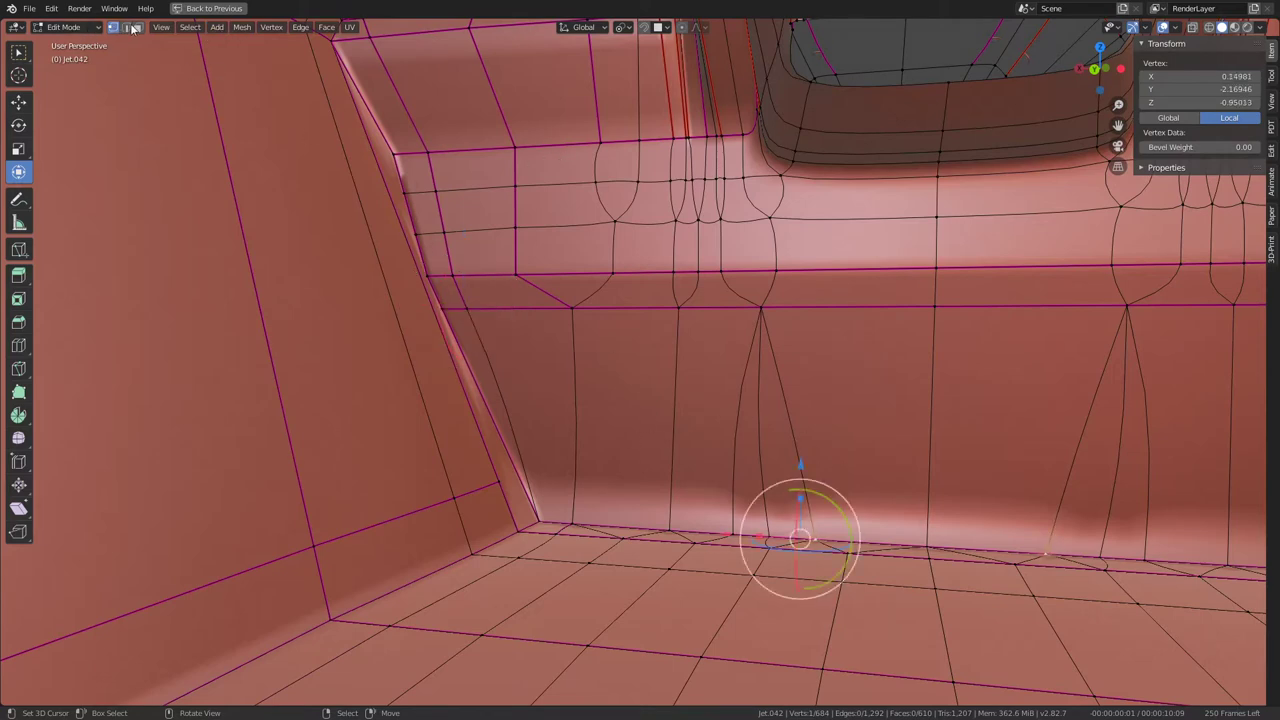
left_click(131, 28)
left_click(536, 505)
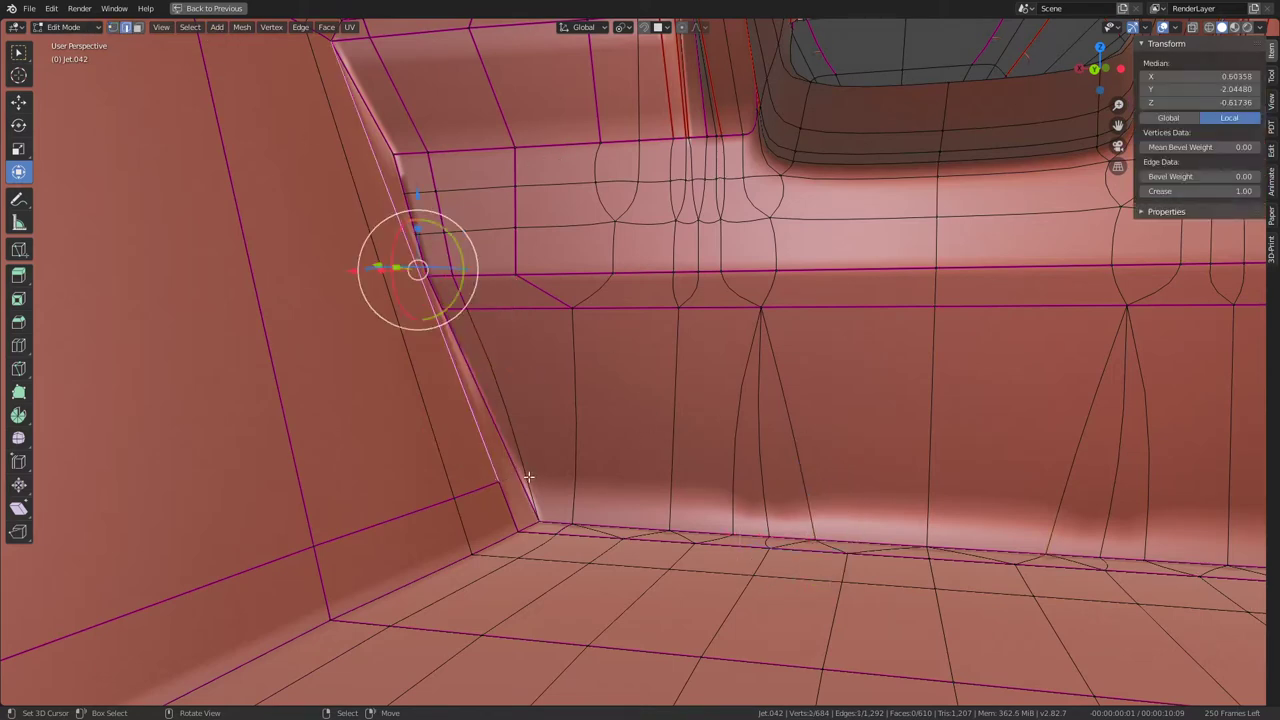
key("k")
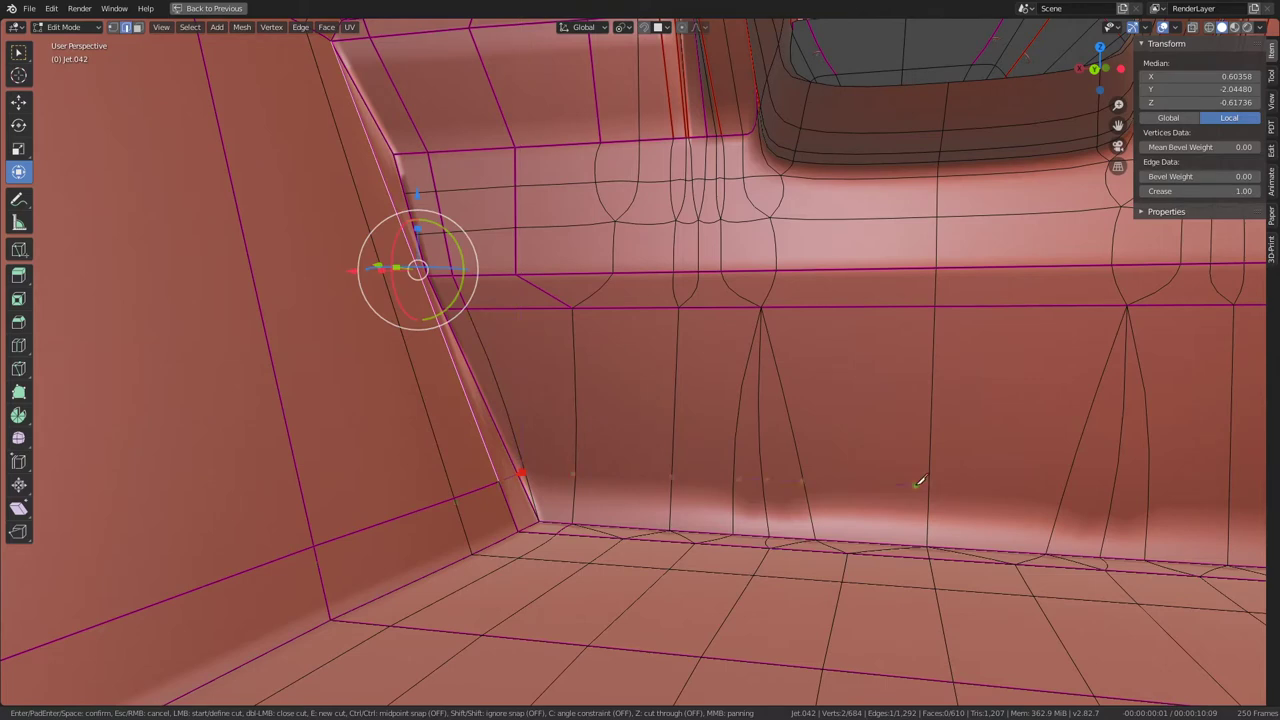
key("Return")
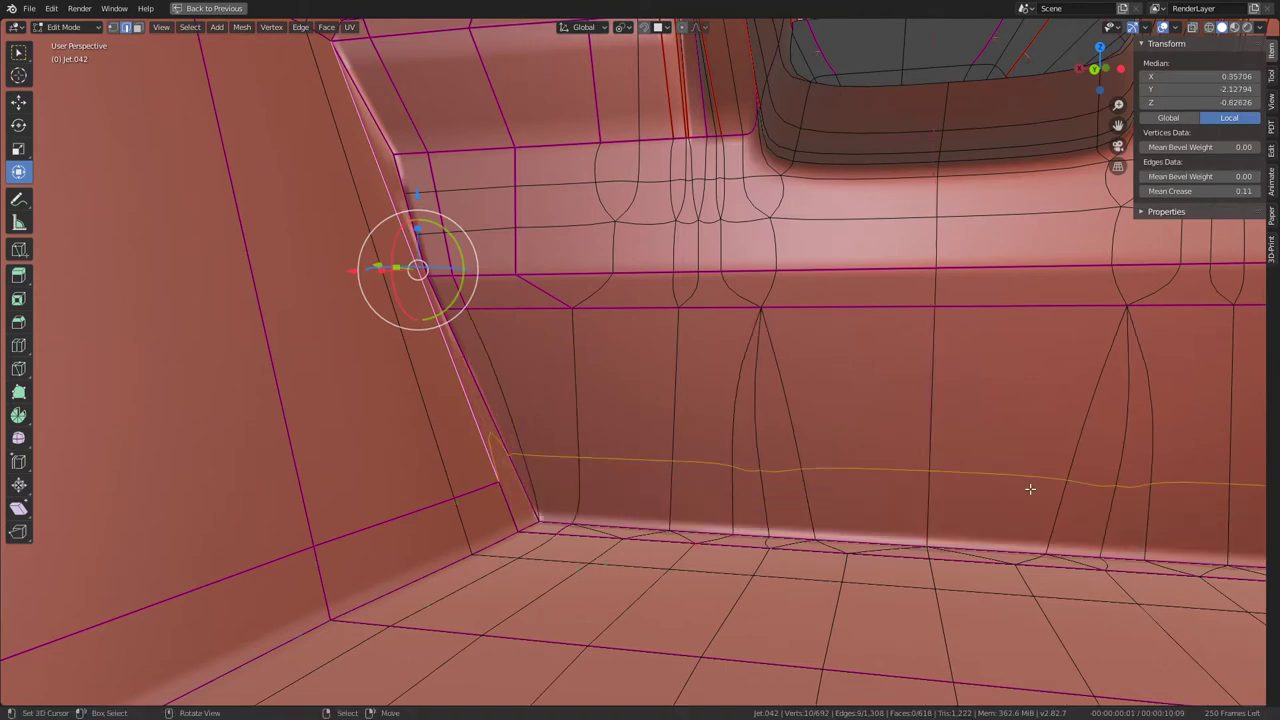
left_click(900, 482, "alt")
Step: Give the new loop a crease of 1 and slide it toward the floor
key("shift+e")
type("1")
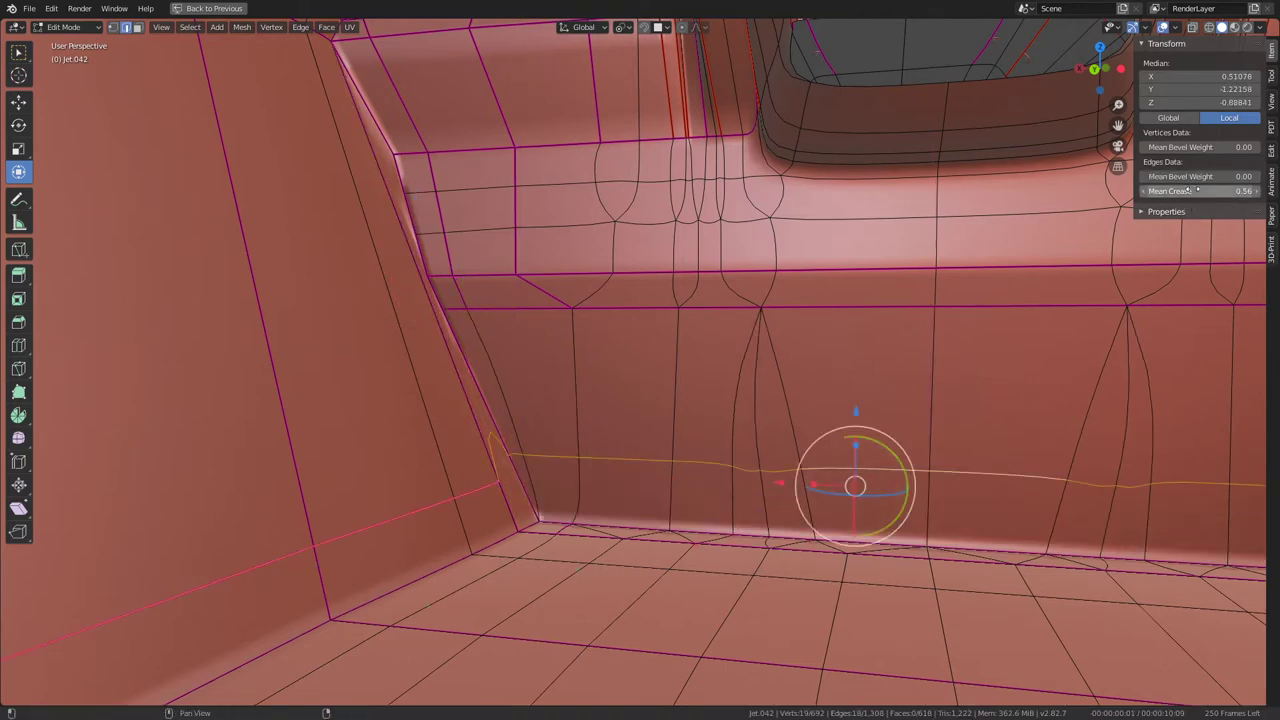
key("Return")
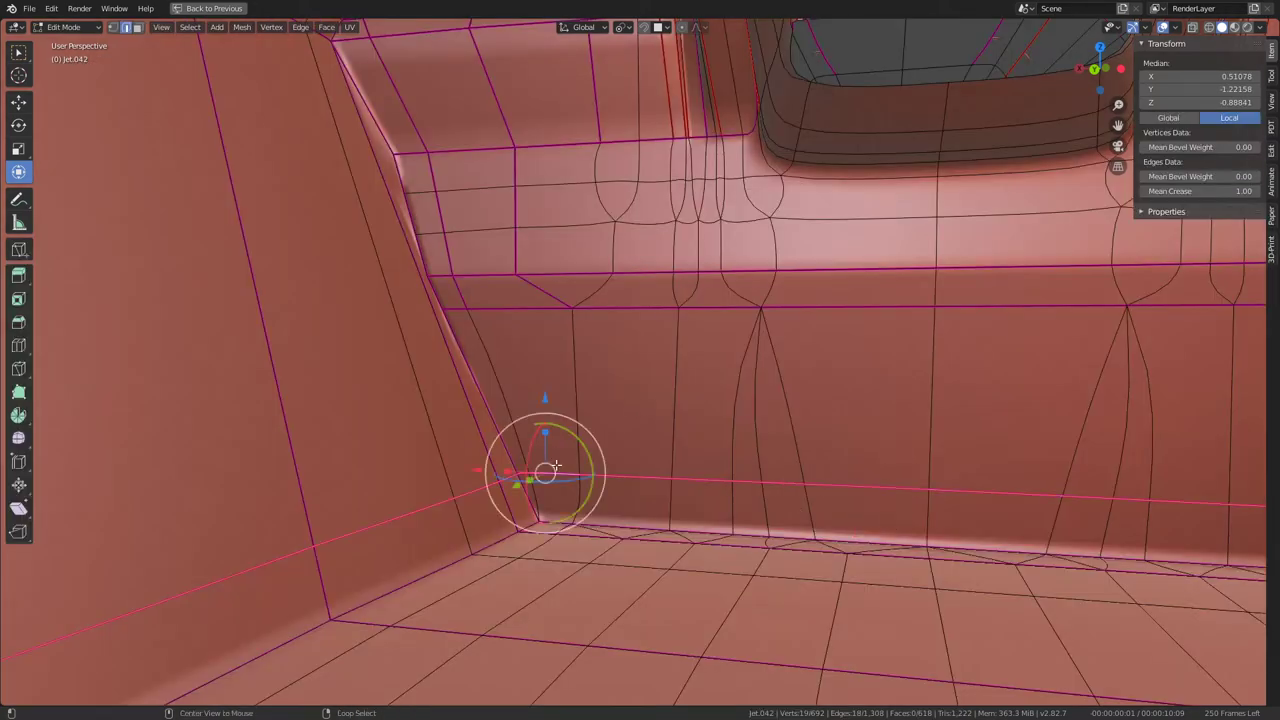
key("g")
key("g")
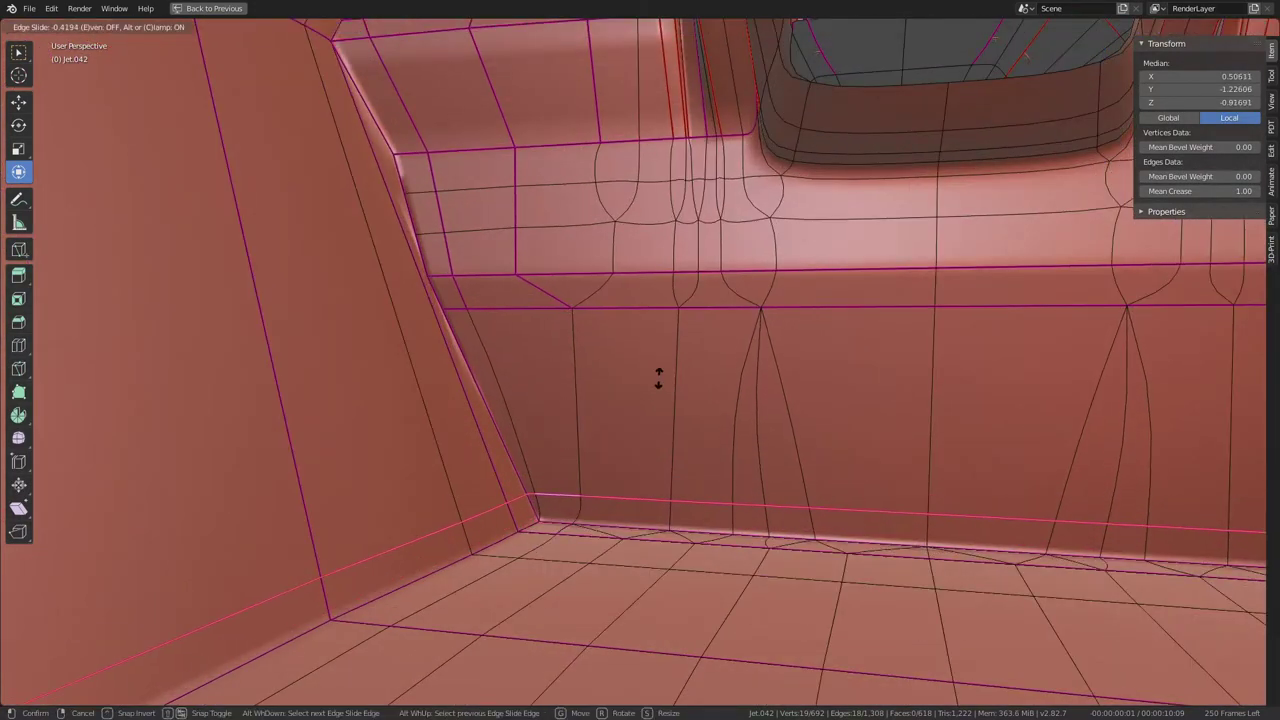
left_click(657, 376)
key("Tab")
key("Tab")
mouse_move(754, 389)
middle_mouse_down()
mouse_move(755, 422)
mouse_move(723, 360)
mouse_move(831, 354)
middle_mouse_up()
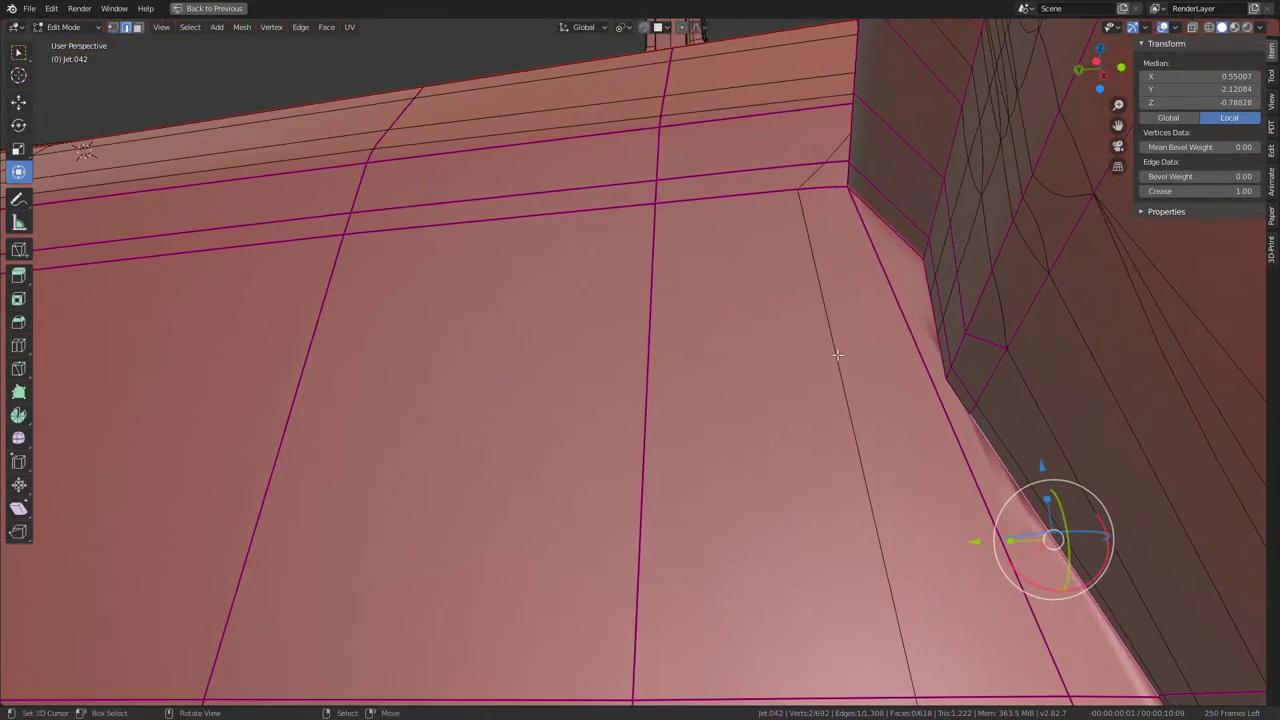
Step: Subdivide the other wall's faces via Quick Favorites and preview the smoothed corner in Object Mode
key("q")
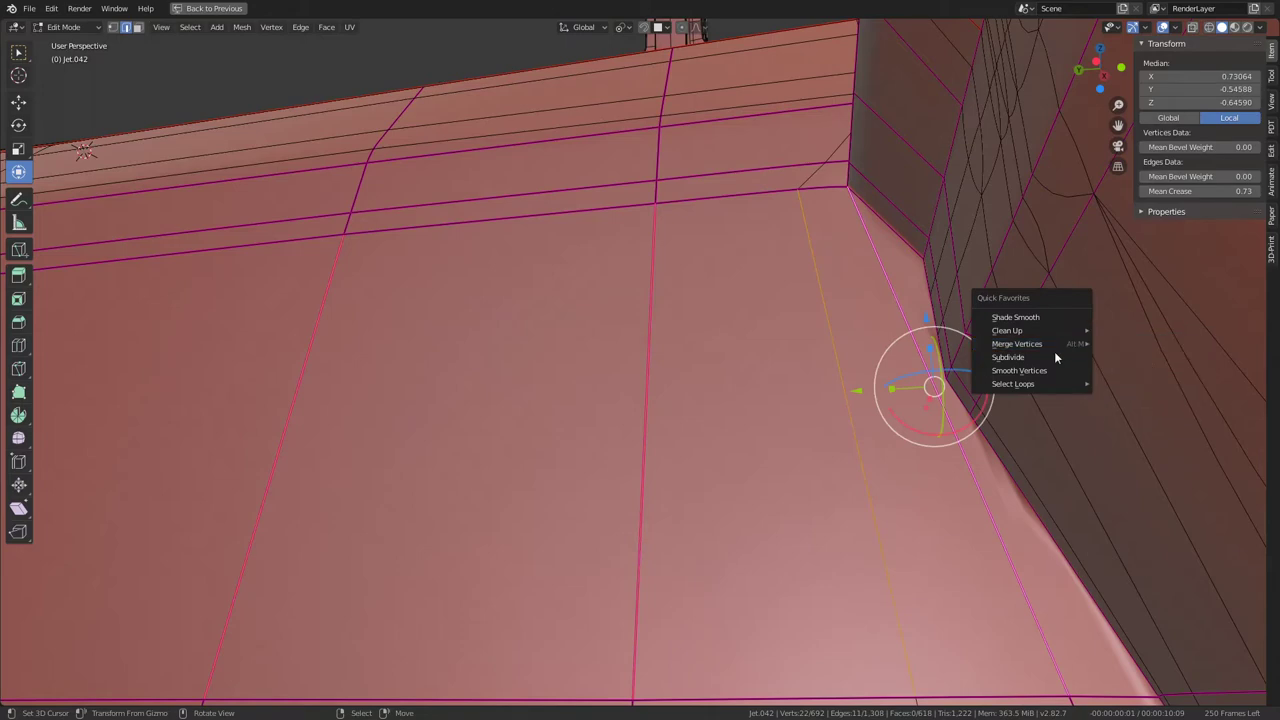
left_click(1050, 357)
left_click(899, 370)
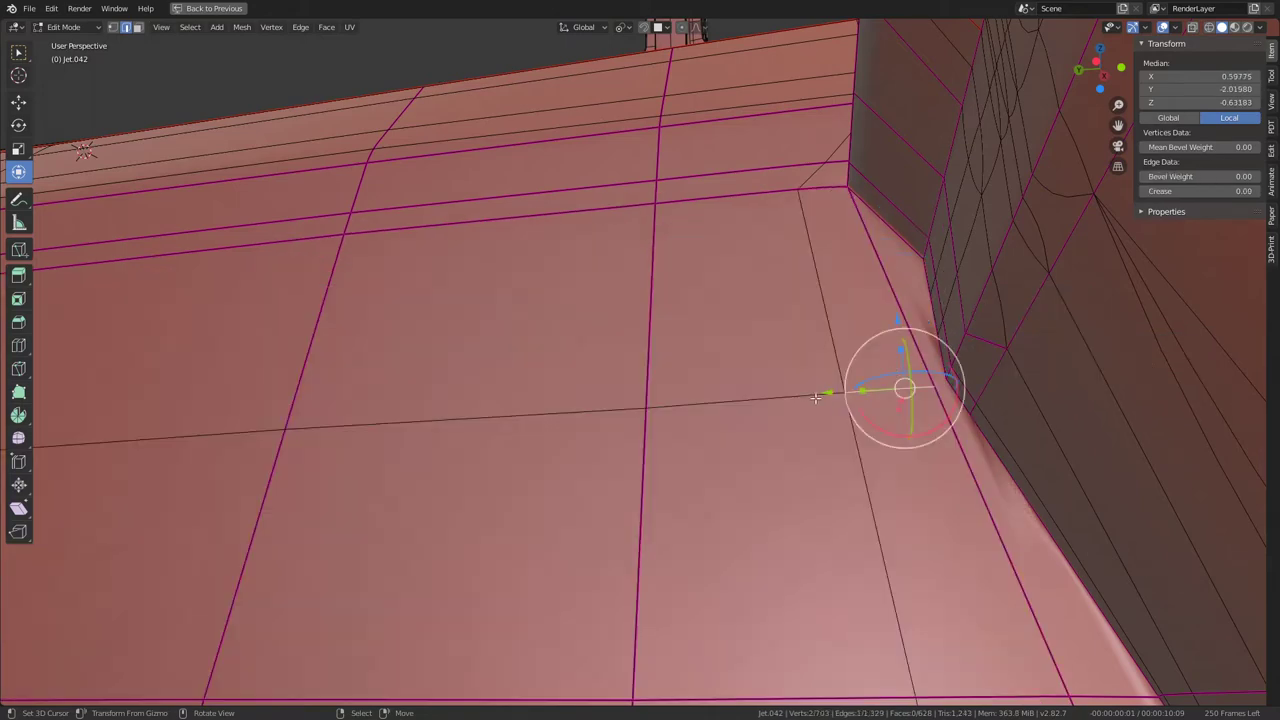
middle_click_drag(816, 397, 694, 394)
key("Tab")
mouse_move(622, 296)
middle_mouse_down()
mouse_move(699, 350)
mouse_move(771, 329)
mouse_move(834, 386)
mouse_move(814, 409)
mouse_move(811, 393)
middle_mouse_up()
key("Tab")
key("Tab")
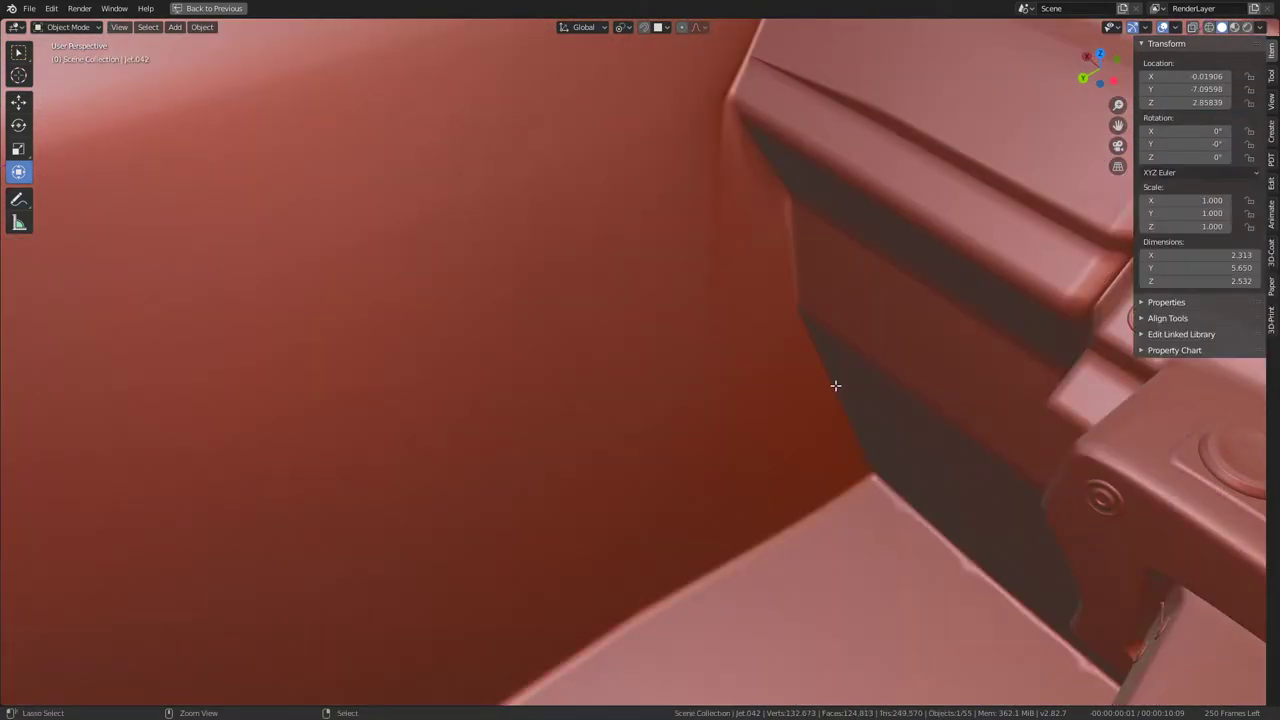
key("Tab")
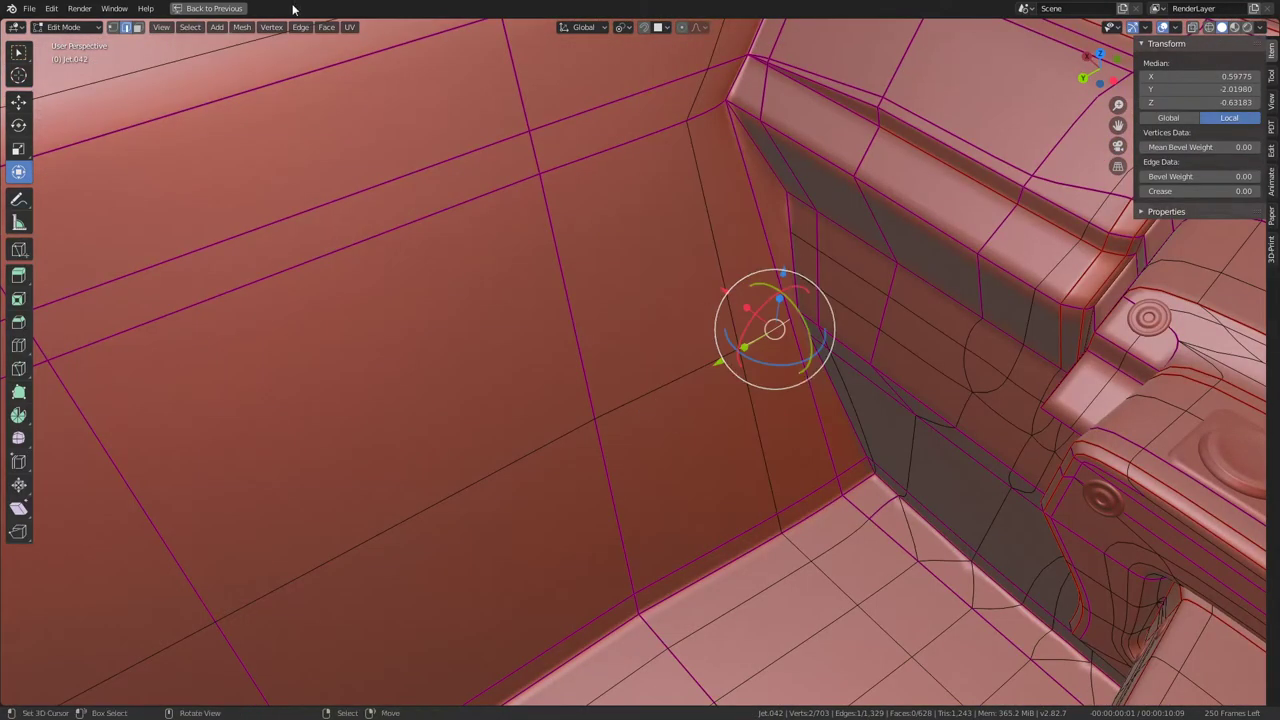
Step: Vertex-slide the cut vertex and the wall-corner vertex along their edges, then check the shading
left_click(113, 27)
left_click(734, 351)
key("shift+v")
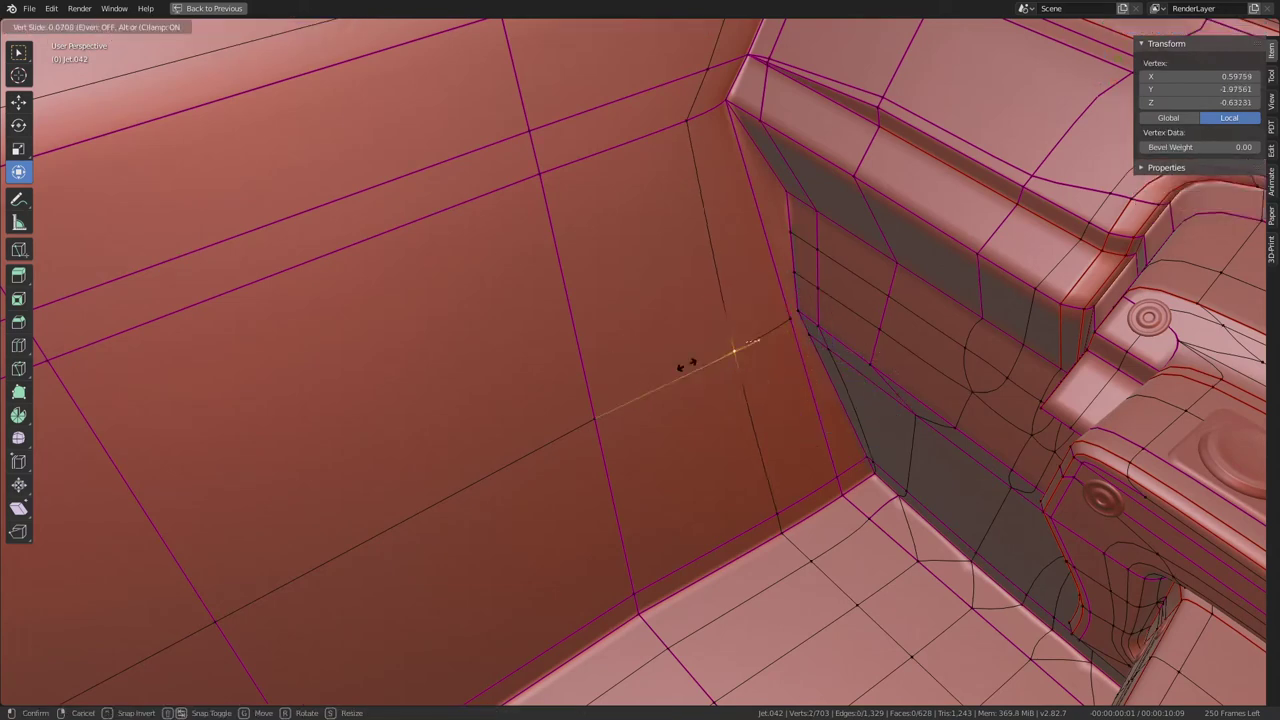
left_click(590, 408)
key("shift+v")
left_click(585, 412)
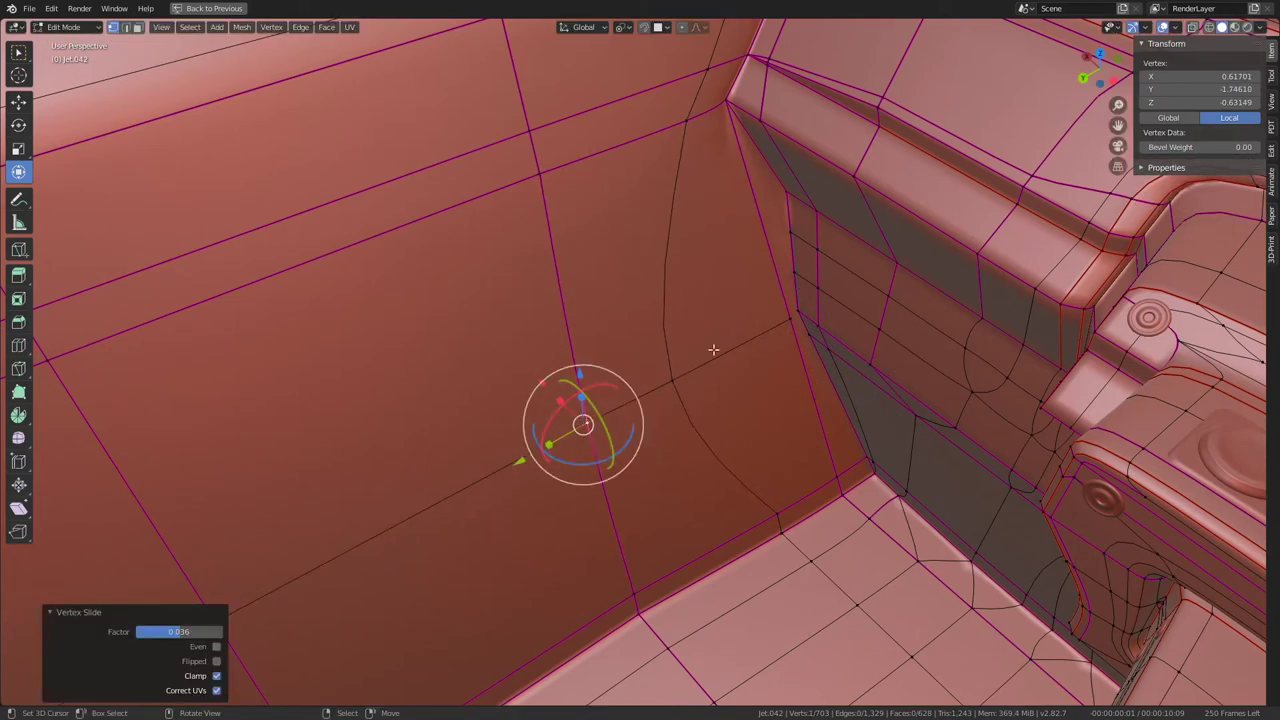
left_click(786, 314)
key("shift+v")
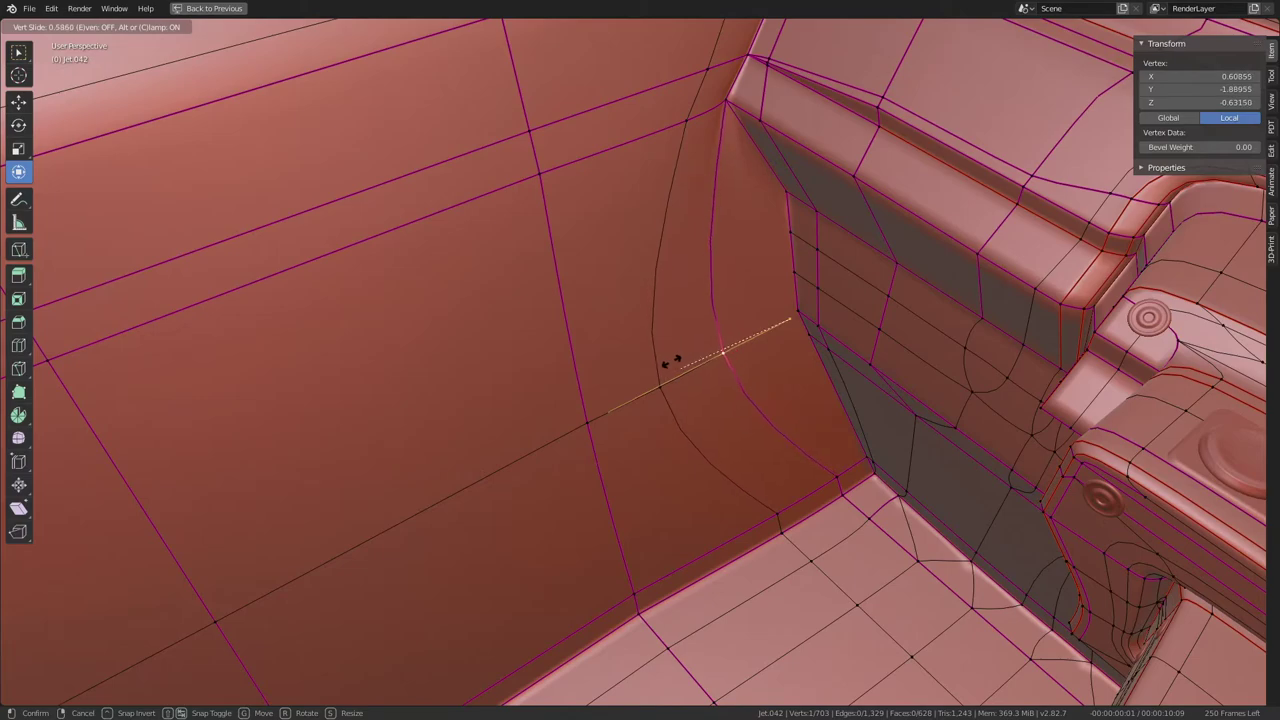
left_click(671, 360)
mouse_move(671, 360)
middle_mouse_down()
mouse_move(701, 300)
mouse_move(775, 285)
mouse_move(773, 236)
mouse_move(777, 386)
mouse_move(737, 234)
mouse_move(669, 251)
middle_mouse_up()
key("Tab")
key("Tab")
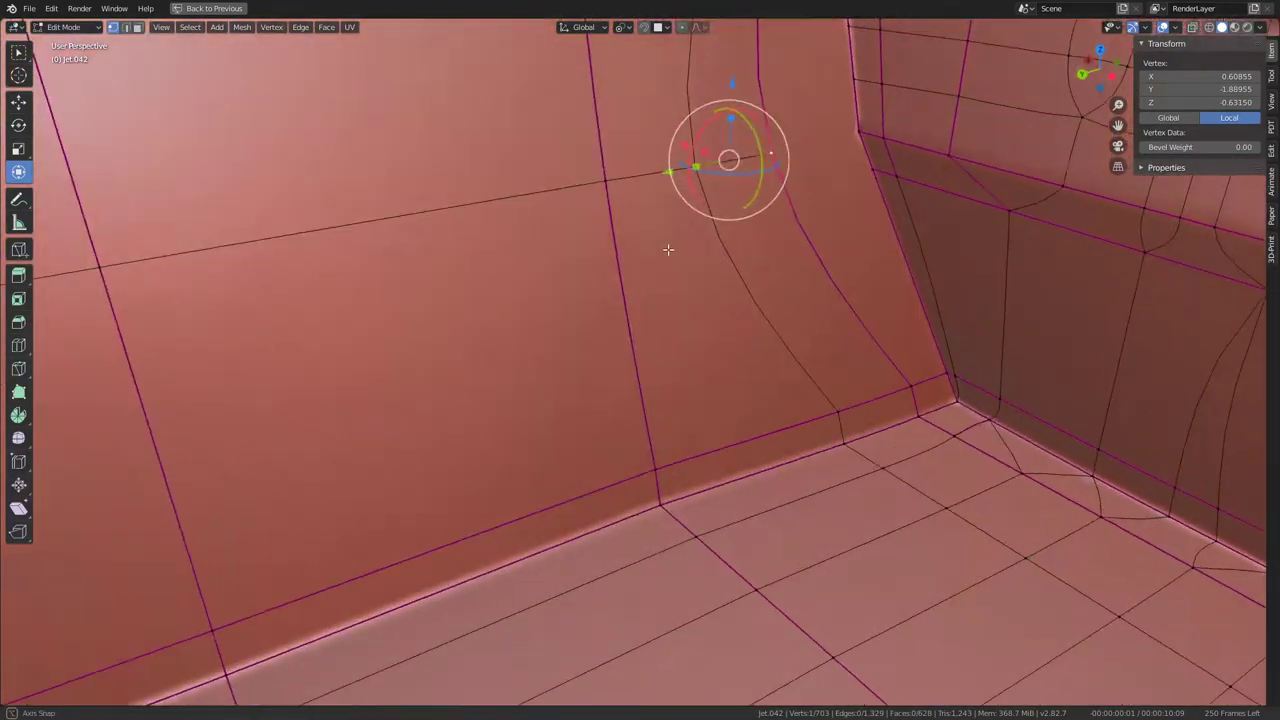
Step: Edge-slide the floor loop toward the wall base to factor -0.64 and return to Object Mode
left_click(876, 431)
left_click(900, 455, "shift")
middle_click_drag(900, 455, 987, 506)
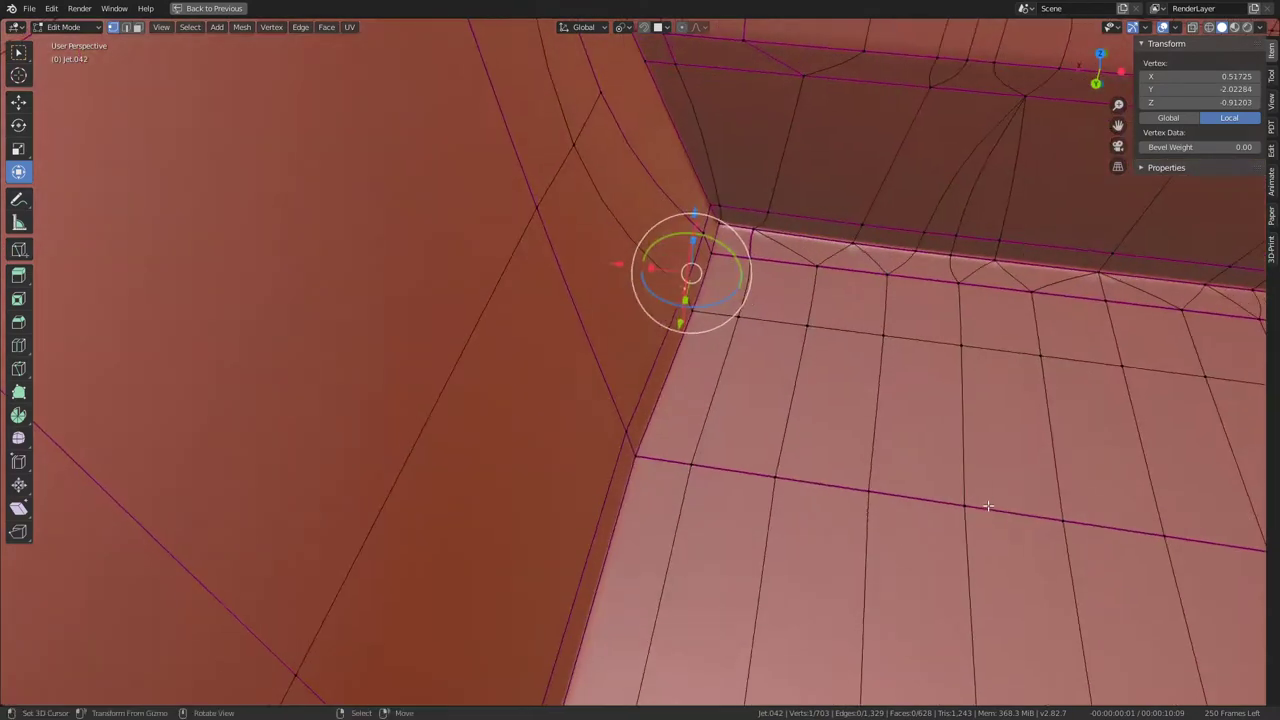
left_click(1057, 356, "alt")
key("g")
key("g")
left_click(946, 440)
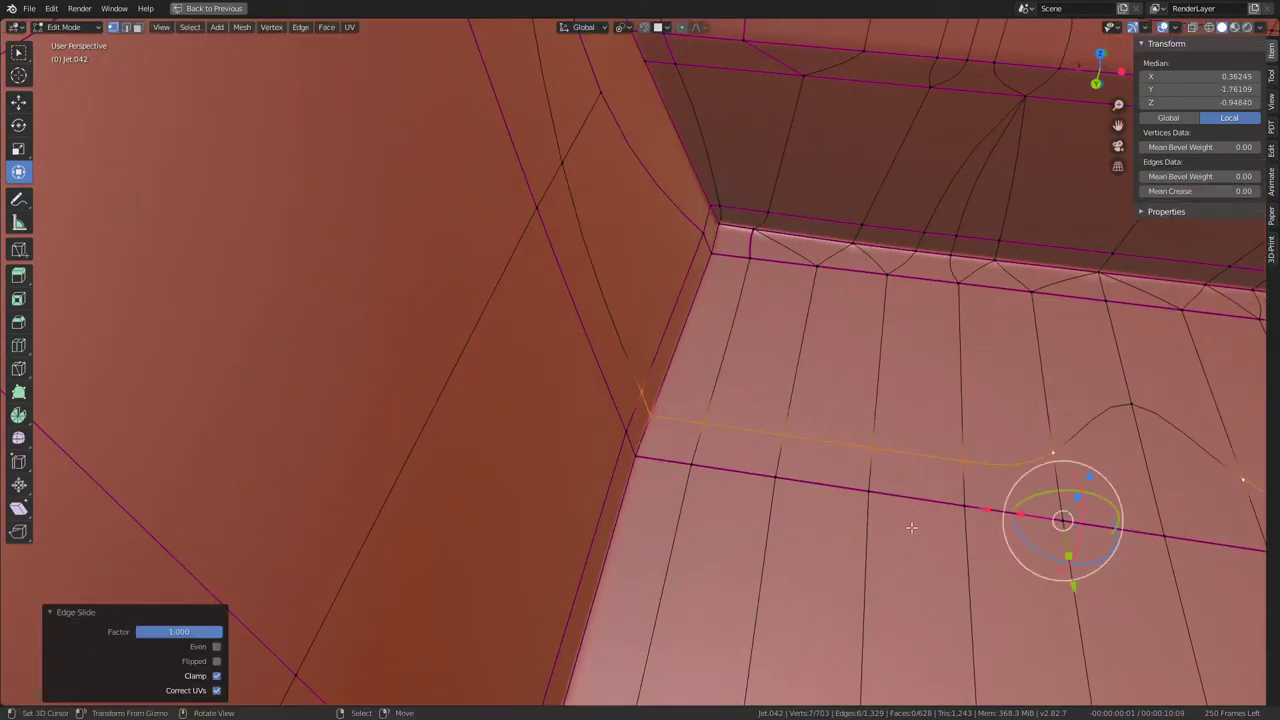
key("g")
key("g")
left_click(1062, 510)
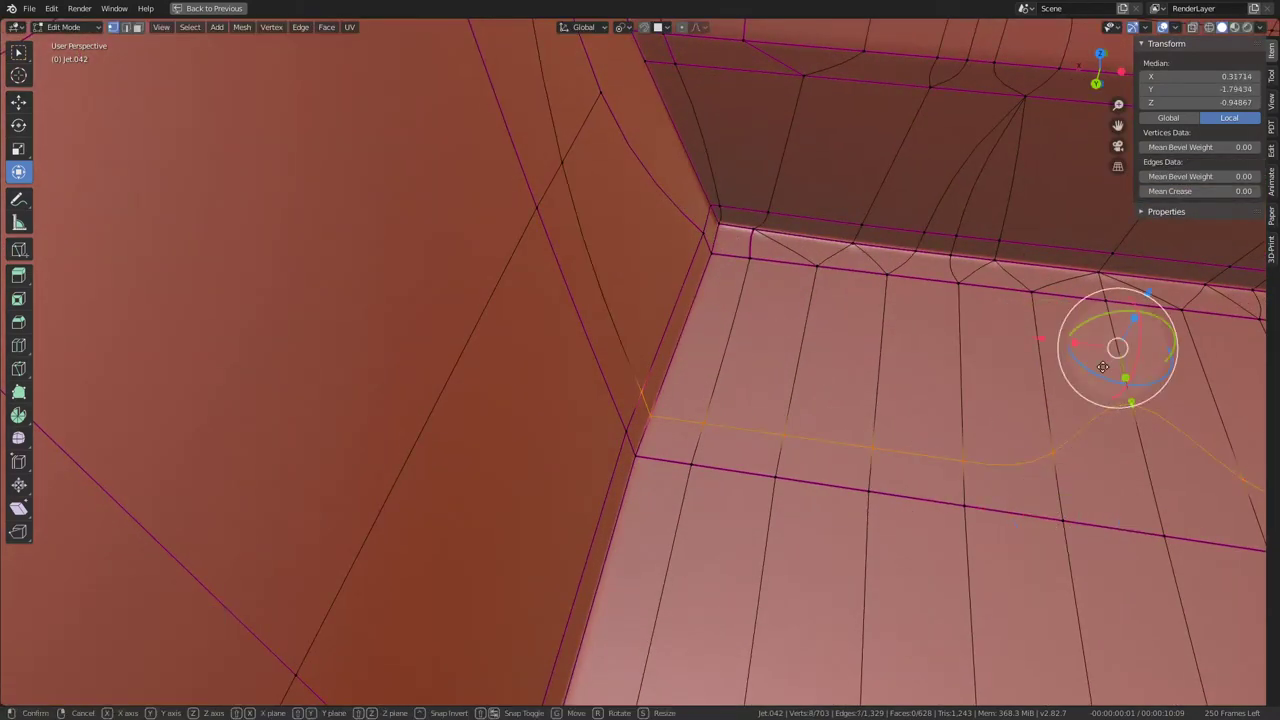
key("g")
key("g")
left_click(1166, 537)
key("g")
key("g")
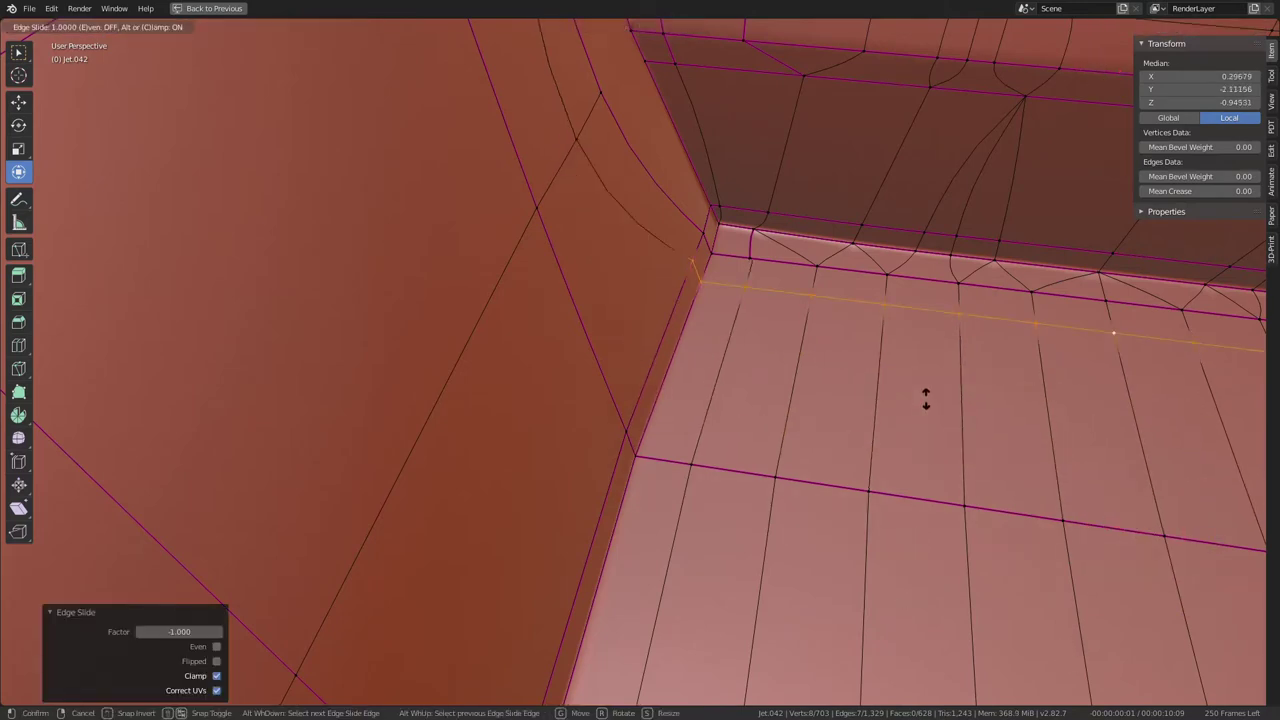
left_click(897, 463)
middle_click_drag(897, 463, 791, 390)
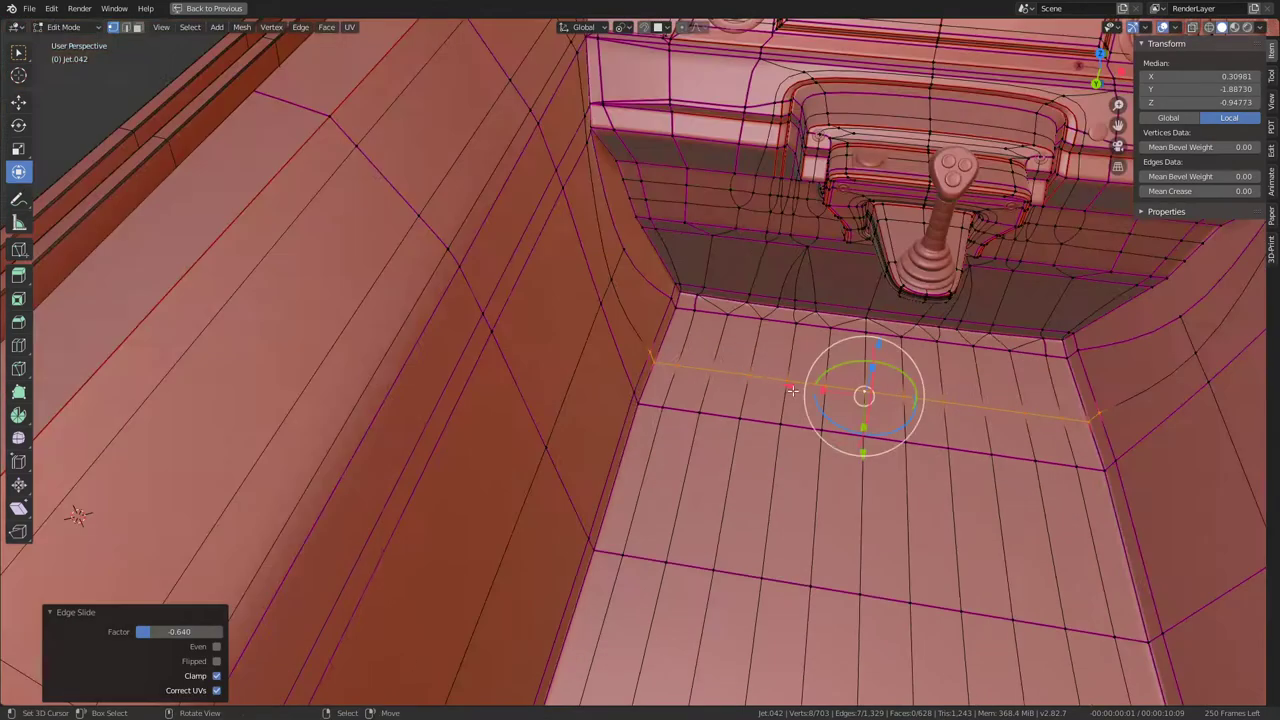
middle_click_drag(641, 405, 566, 377)
key("Tab")
Step: Knife-cut a new edge from the wall–console corner vertex to the neighbouring edge
middle_click_drag(725, 324, 700, 262)
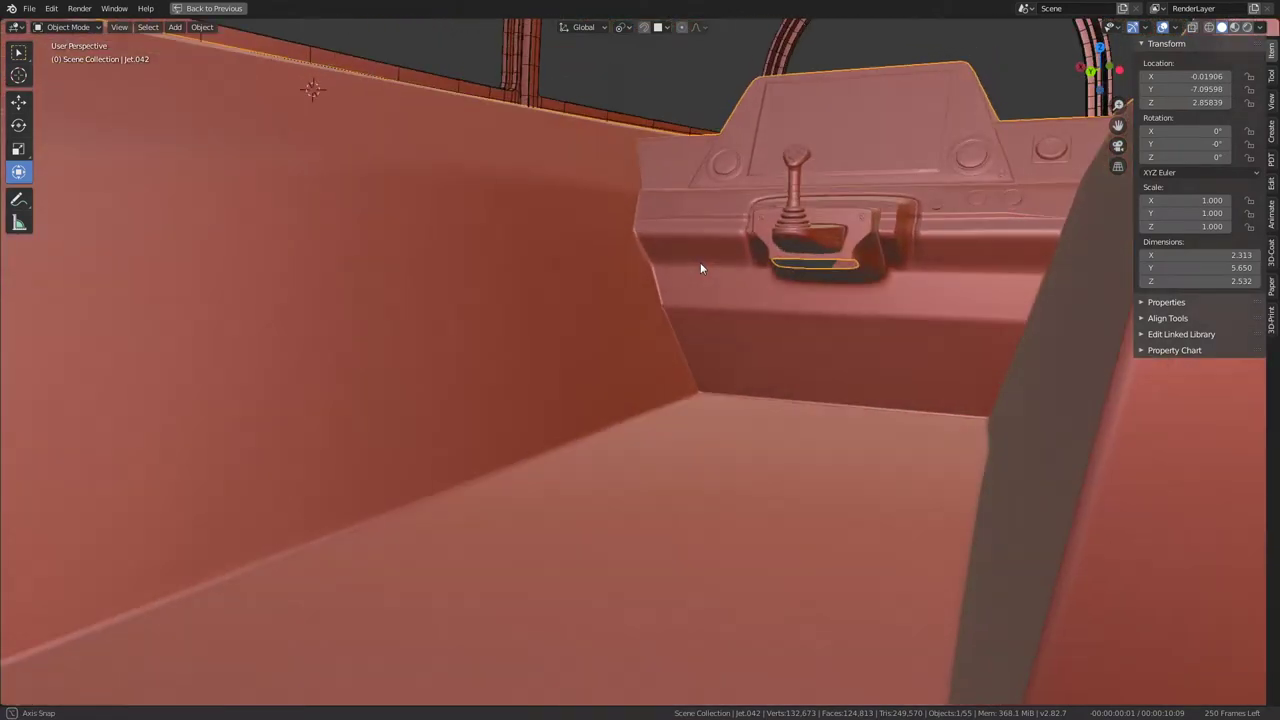
scroll(700, 262, "up", 5)
key("Tab")
scroll(740, 261, "down", 3)
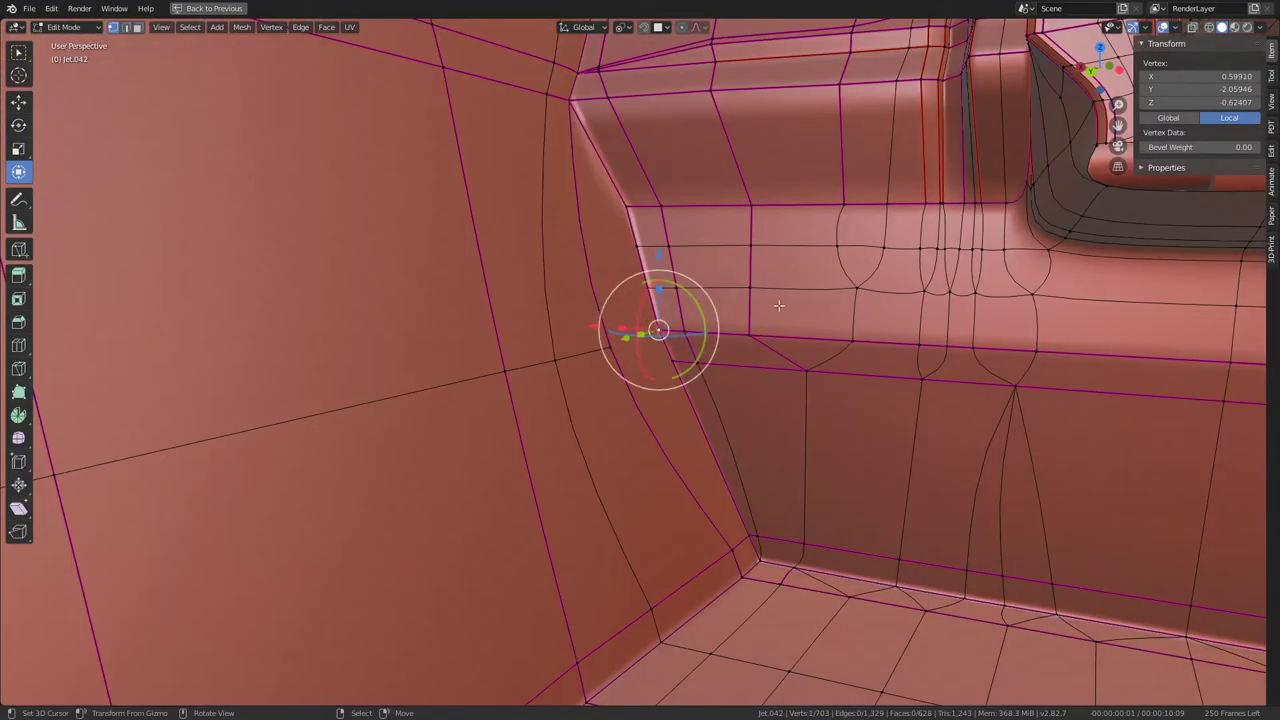
key("k")
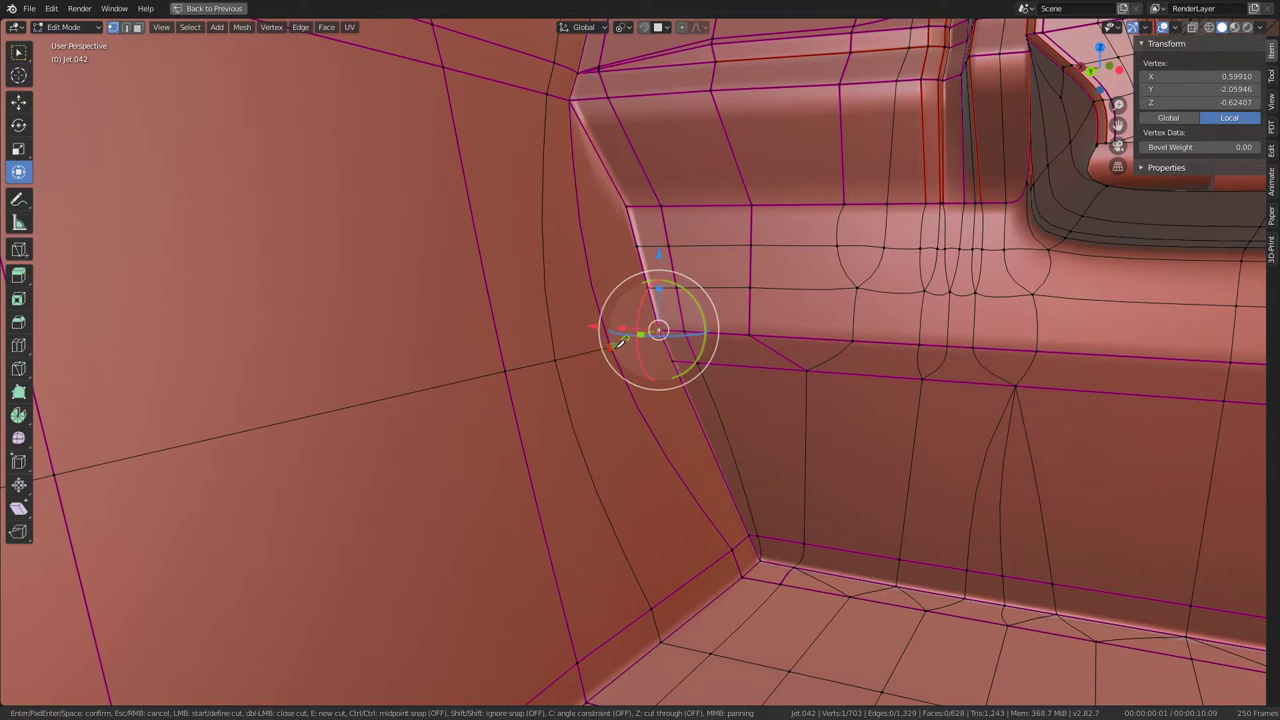
left_click(621, 342)
left_click(693, 362)
key("Return")
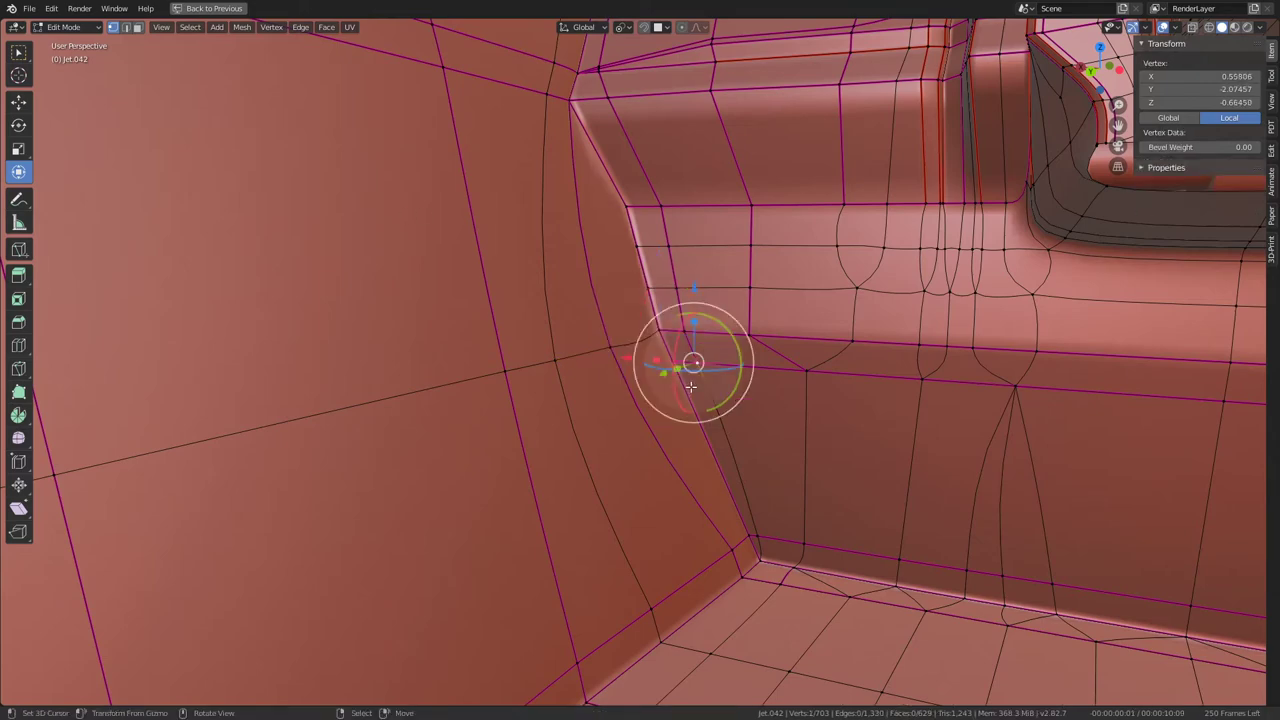
Step: Slide the vertical wall edge loop along the wall to factor -0.448
middle_click_drag(742, 366, 686, 322)
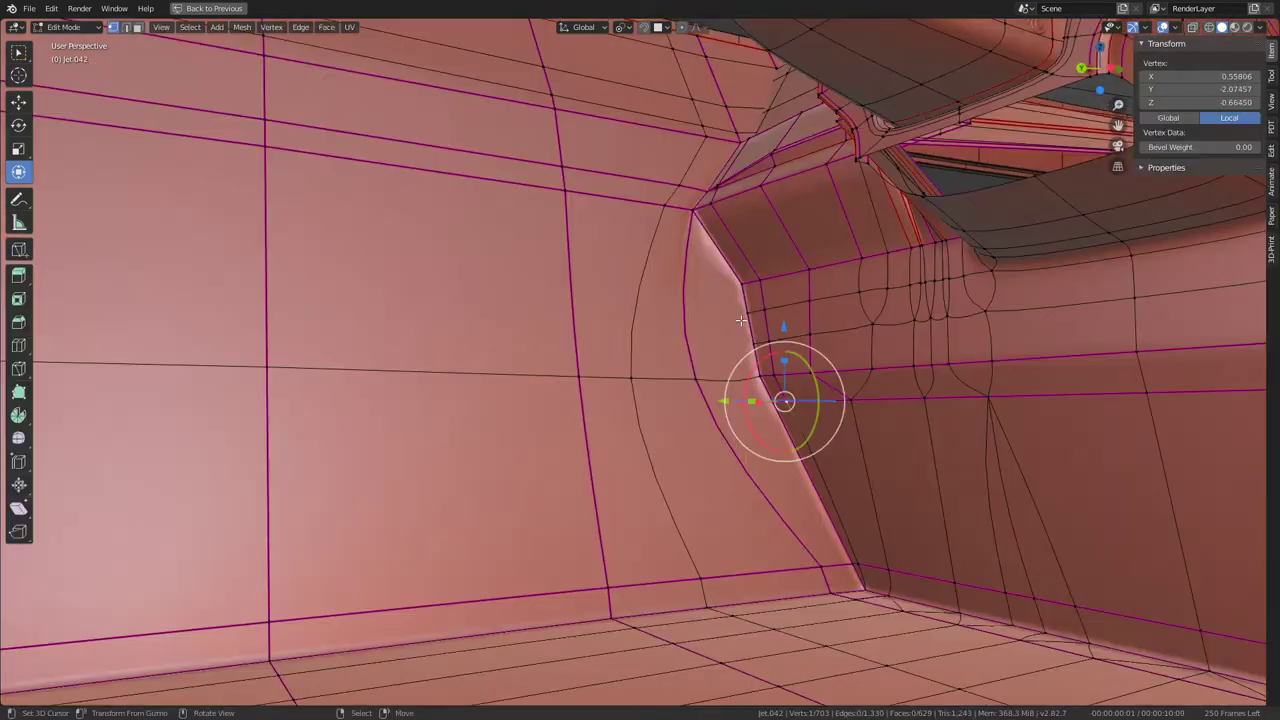
left_click(682, 206)
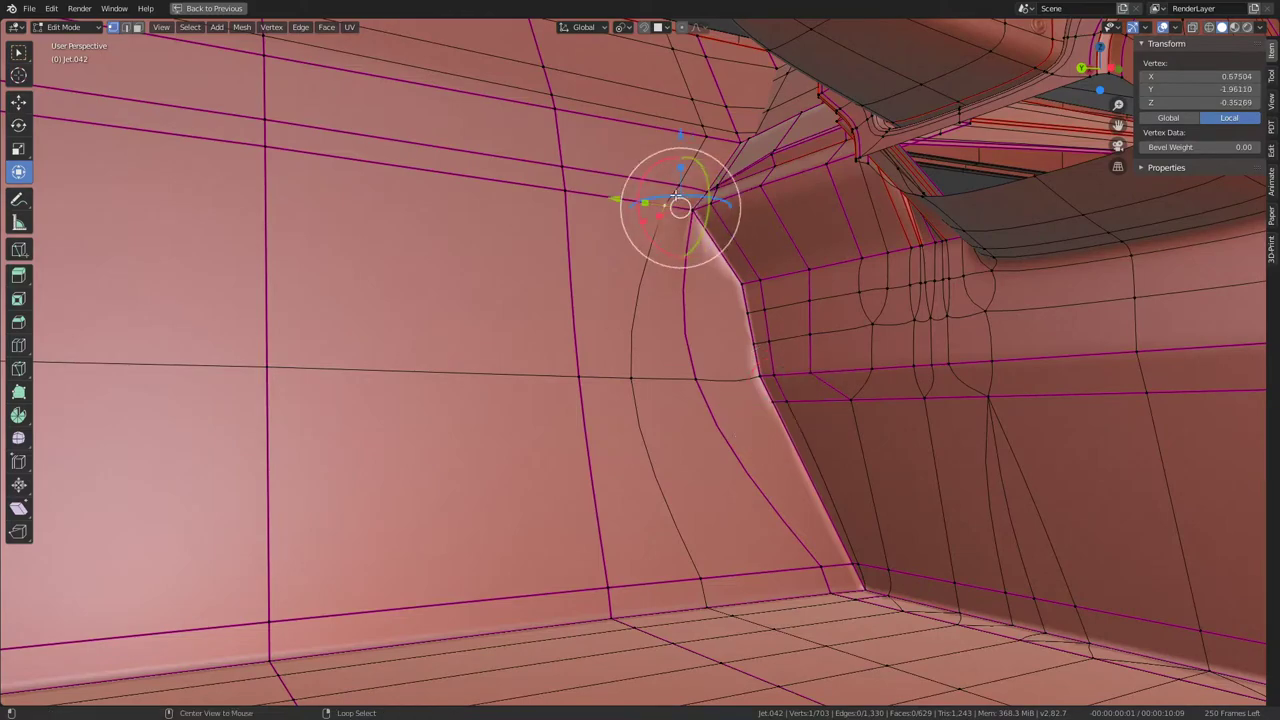
left_click(681, 189, "alt")
middle_click_drag(618, 183, 683, 368)
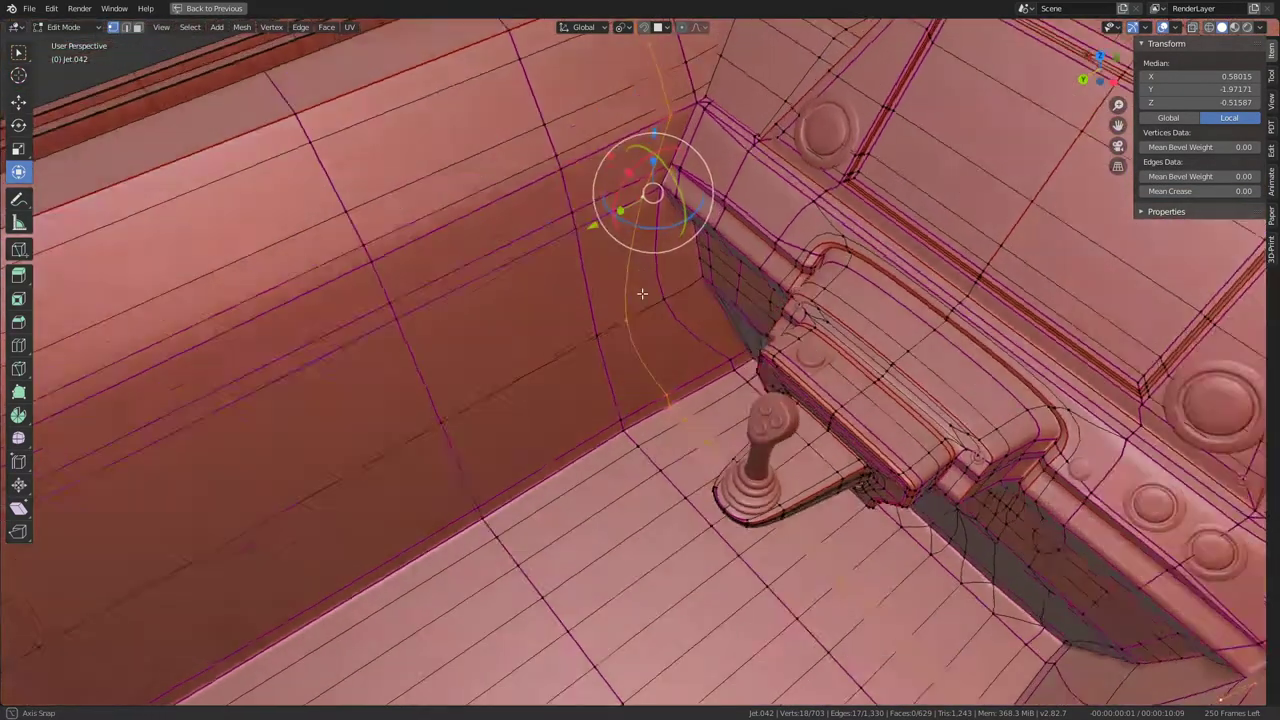
key("g")
key("g")
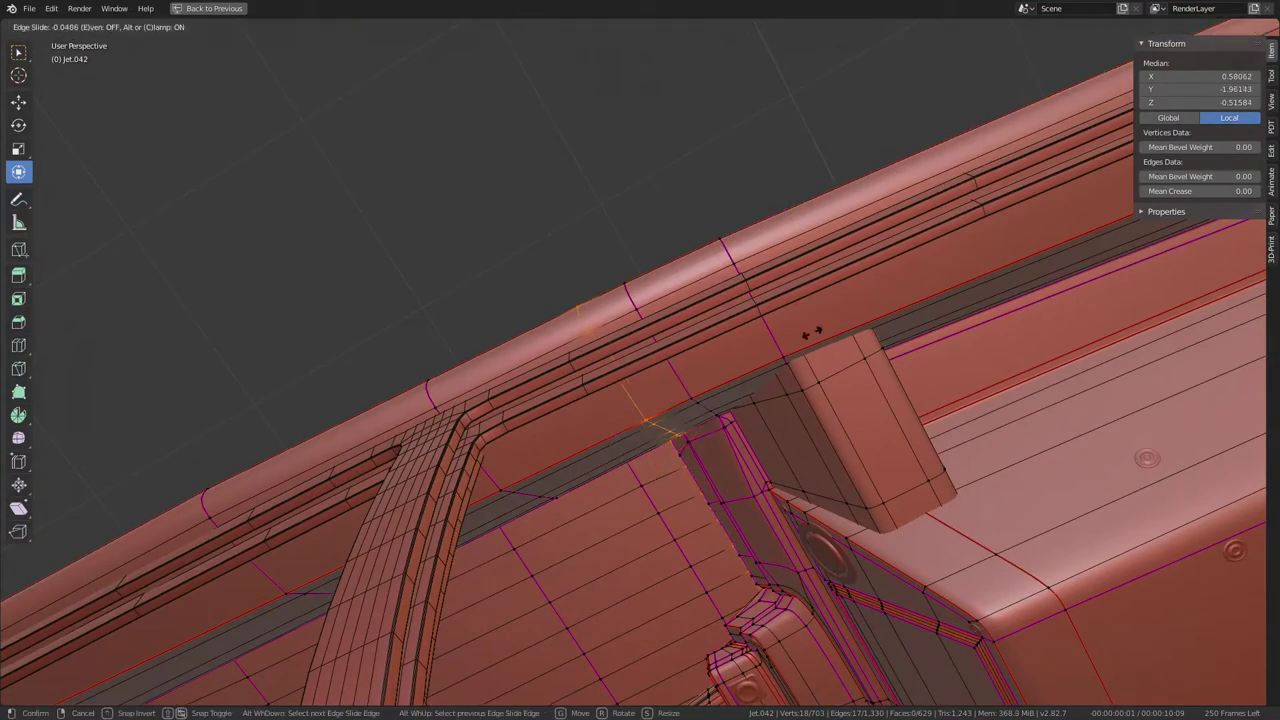
left_click(803, 340)
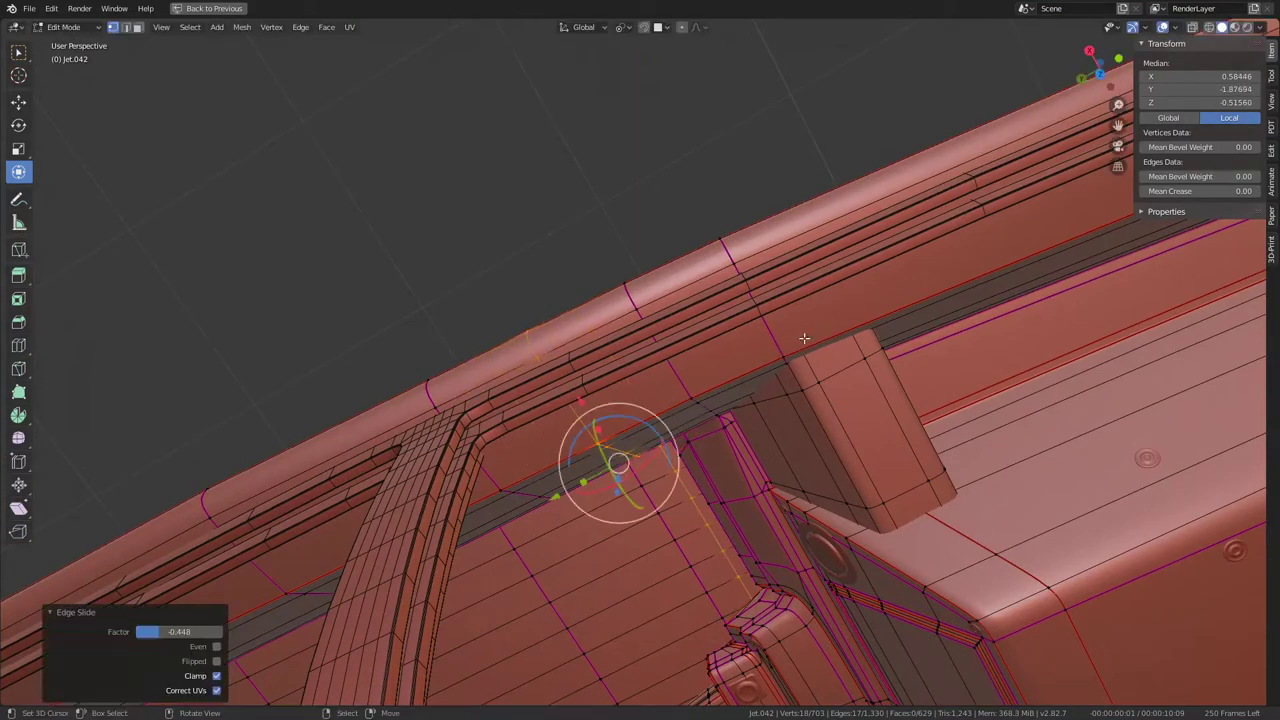
scroll(748, 380, "up", 3)
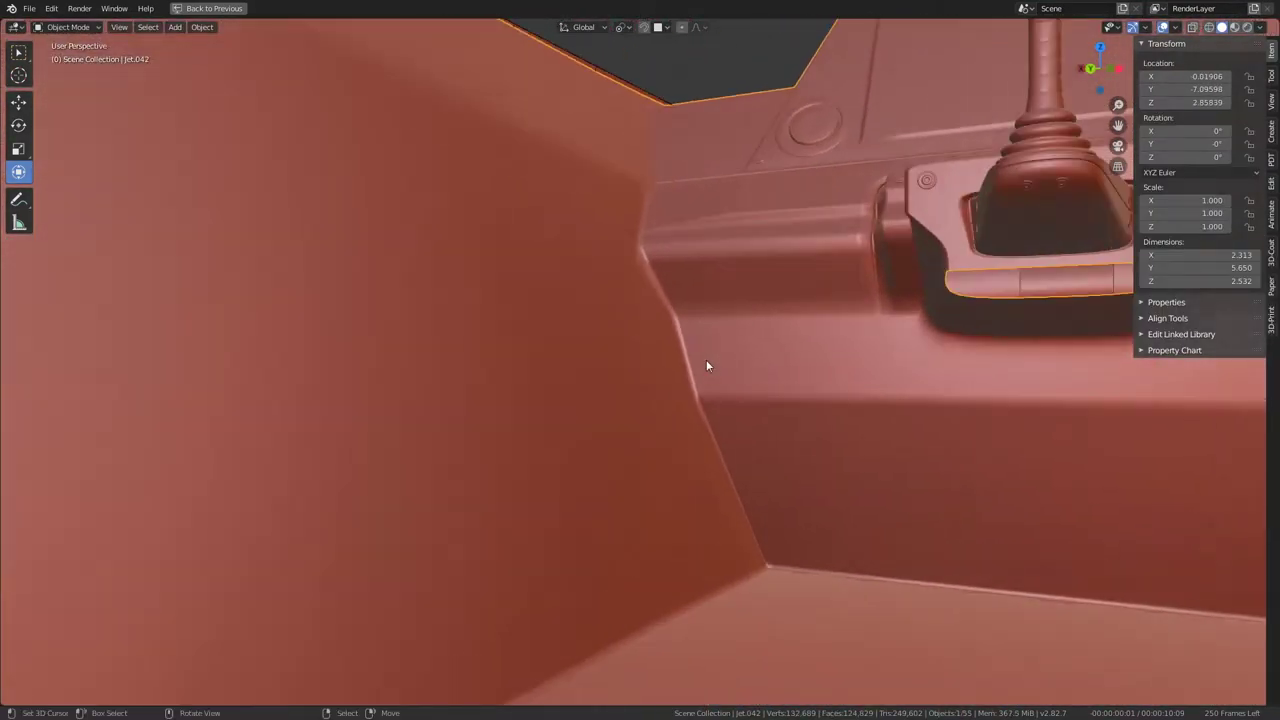
Step: Vertex-slide the vertex at the end of the cut along its edge
key("Tab")
mouse_move(706, 359)
middle_mouse_down()
mouse_move(660, 334)
mouse_move(671, 471)
mouse_move(640, 430)
middle_mouse_up()
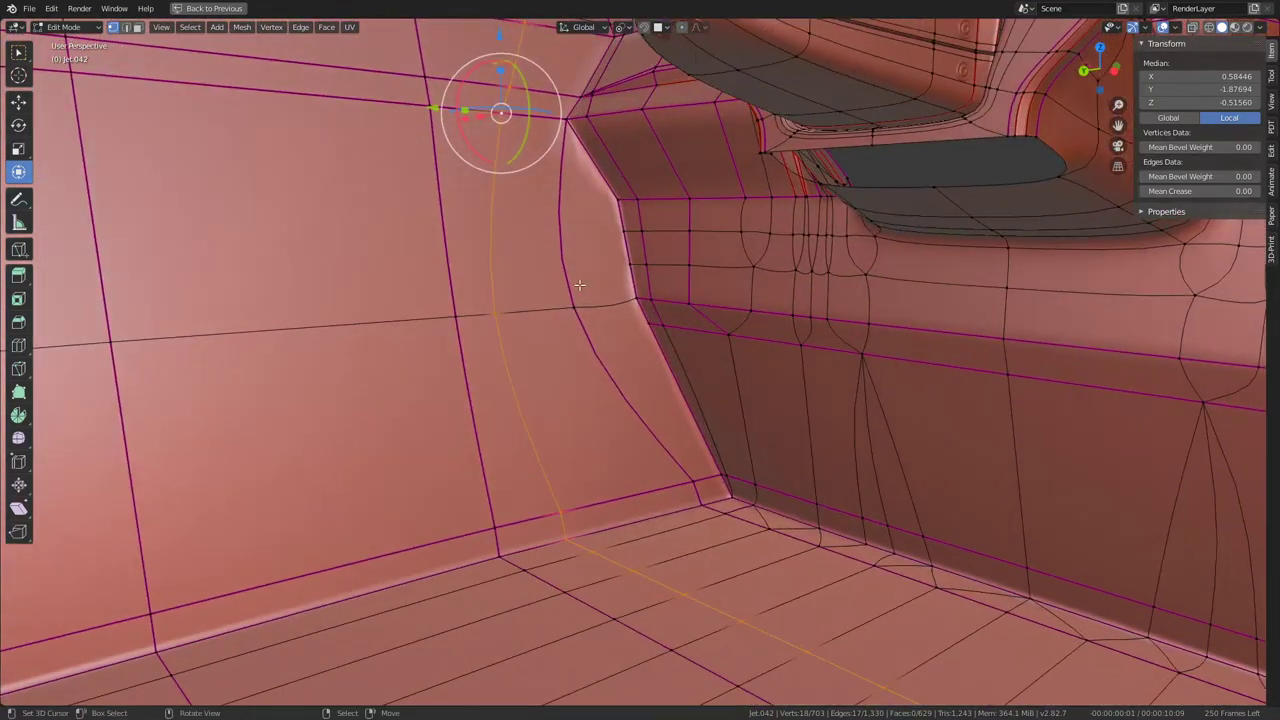
left_click(543, 300)
key("shift+v")
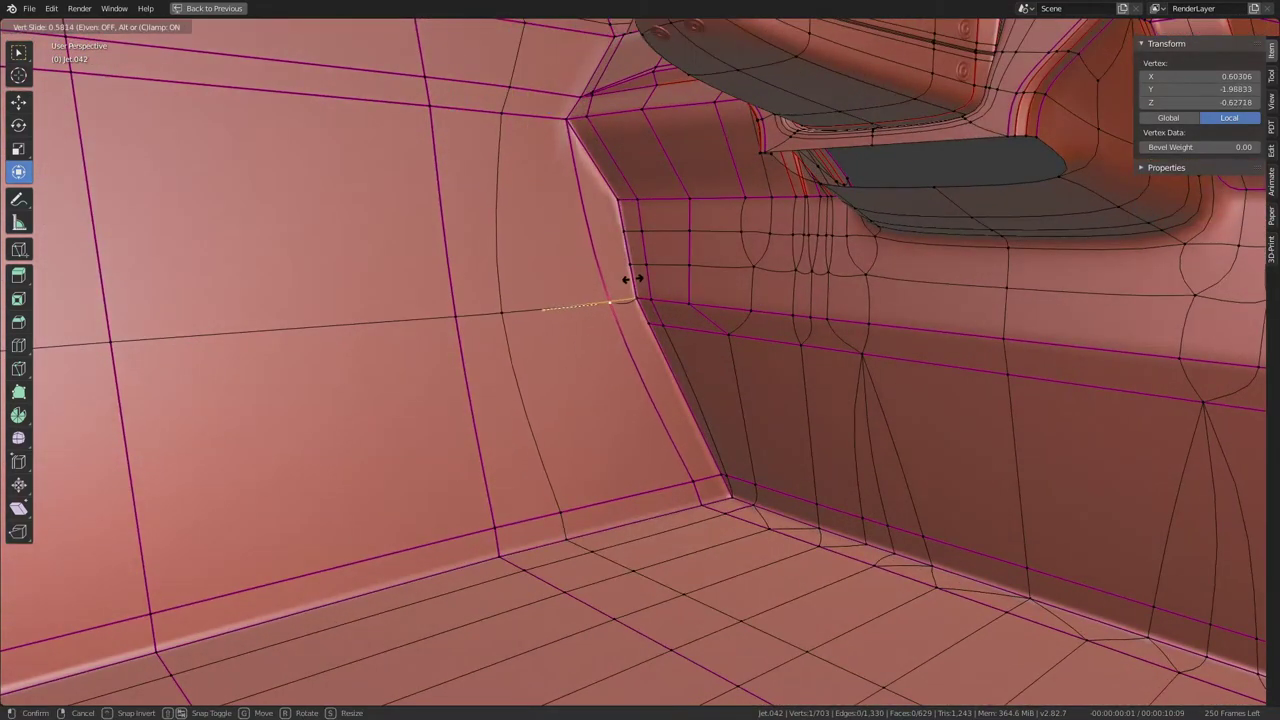
left_click(600, 277)
mouse_move(600, 277)
middle_mouse_down()
mouse_move(617, 268)
mouse_move(594, 258)
middle_mouse_up()
Step: Check the shading in Object Mode and orbit toward the lever housing before re-entering Edit Mode
key("Tab")
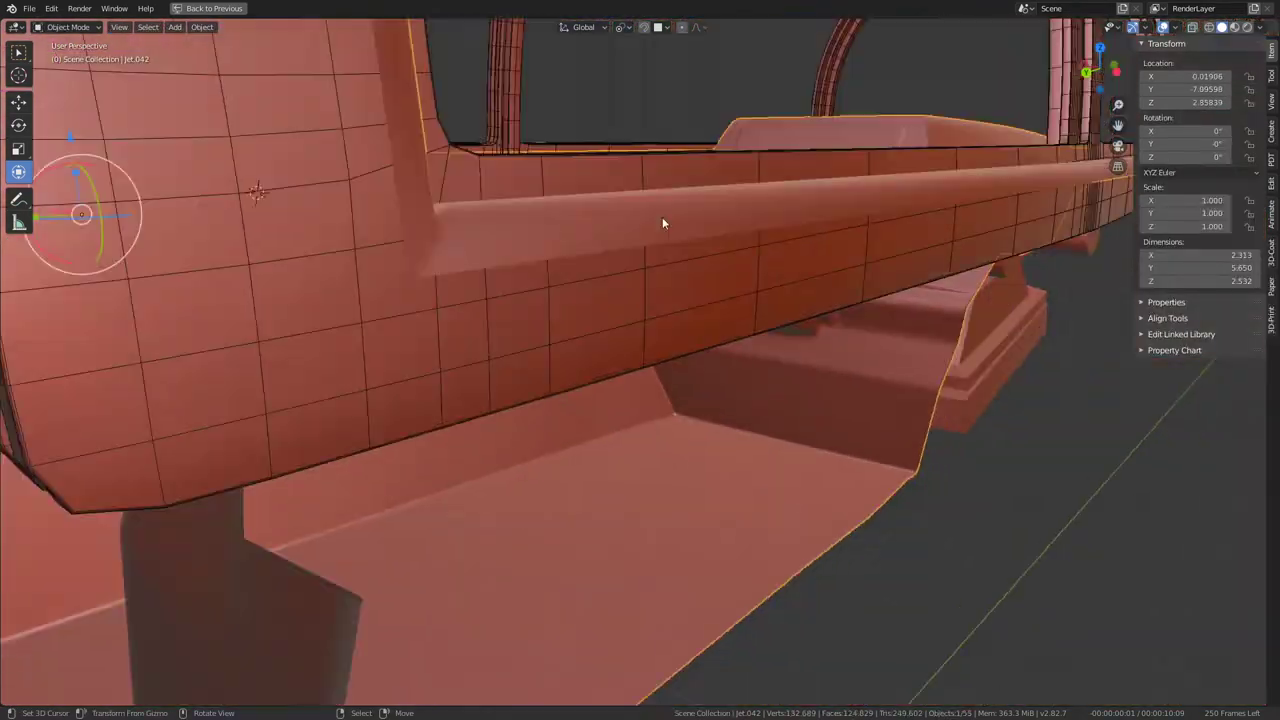
scroll(563, 119, "down", 5)
middle_click_drag(563, 119, 805, 232)
scroll(805, 232, "up", 5)
scroll(738, 235, "up", 3)
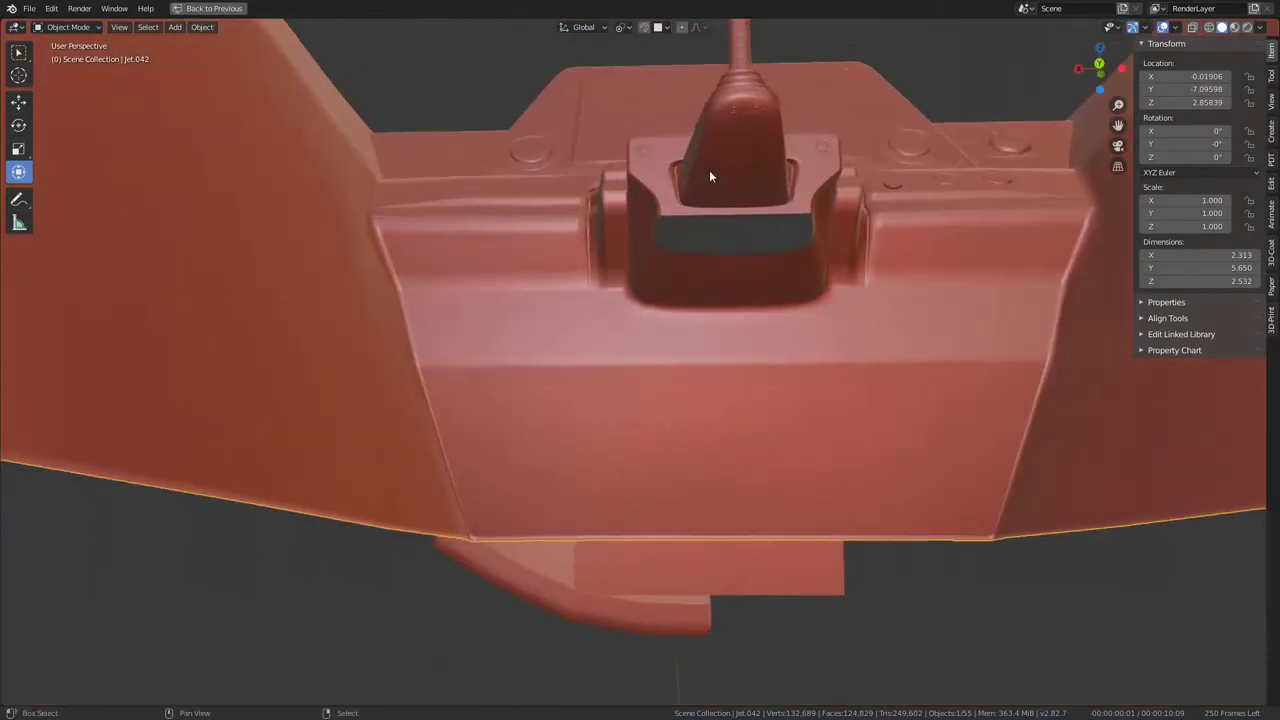
key("Tab")
Step: Trial-fill and inset the opening below the lever housing, then undo and switch to edge select
middle_click_drag(709, 170, 793, 265)
left_click(760, 322, "alt")
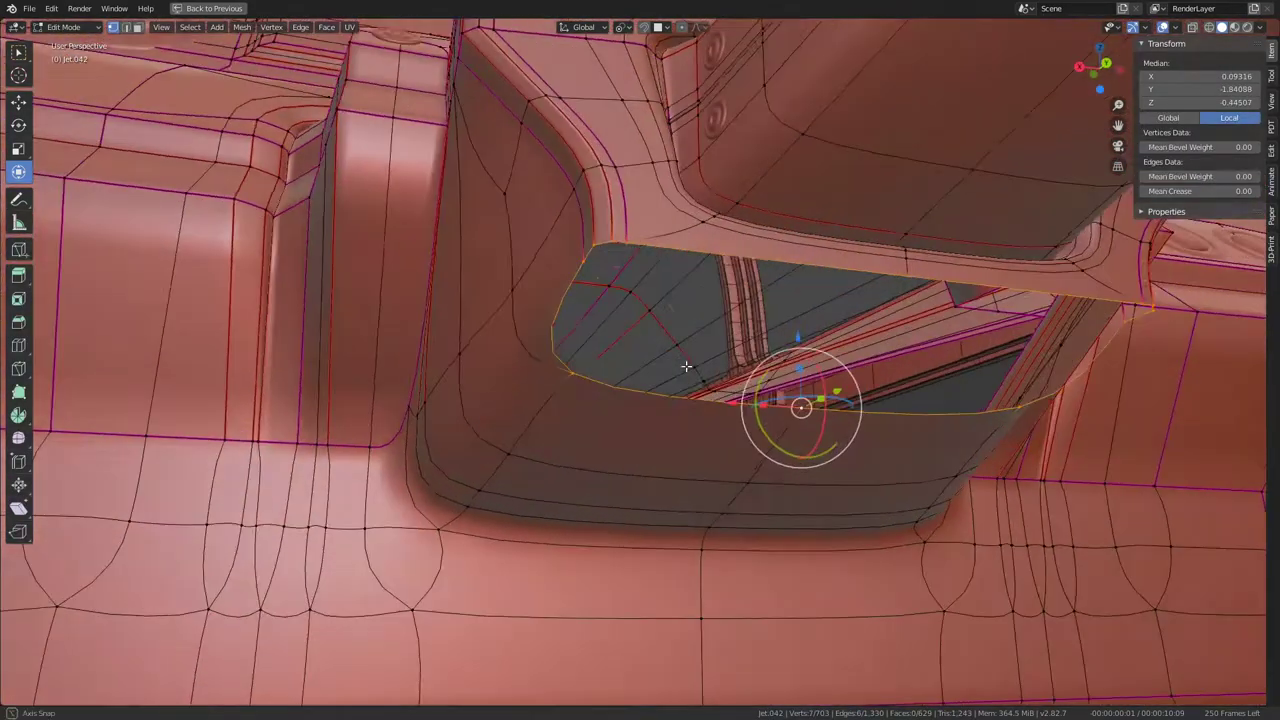
middle_click_drag(760, 322, 790, 420)
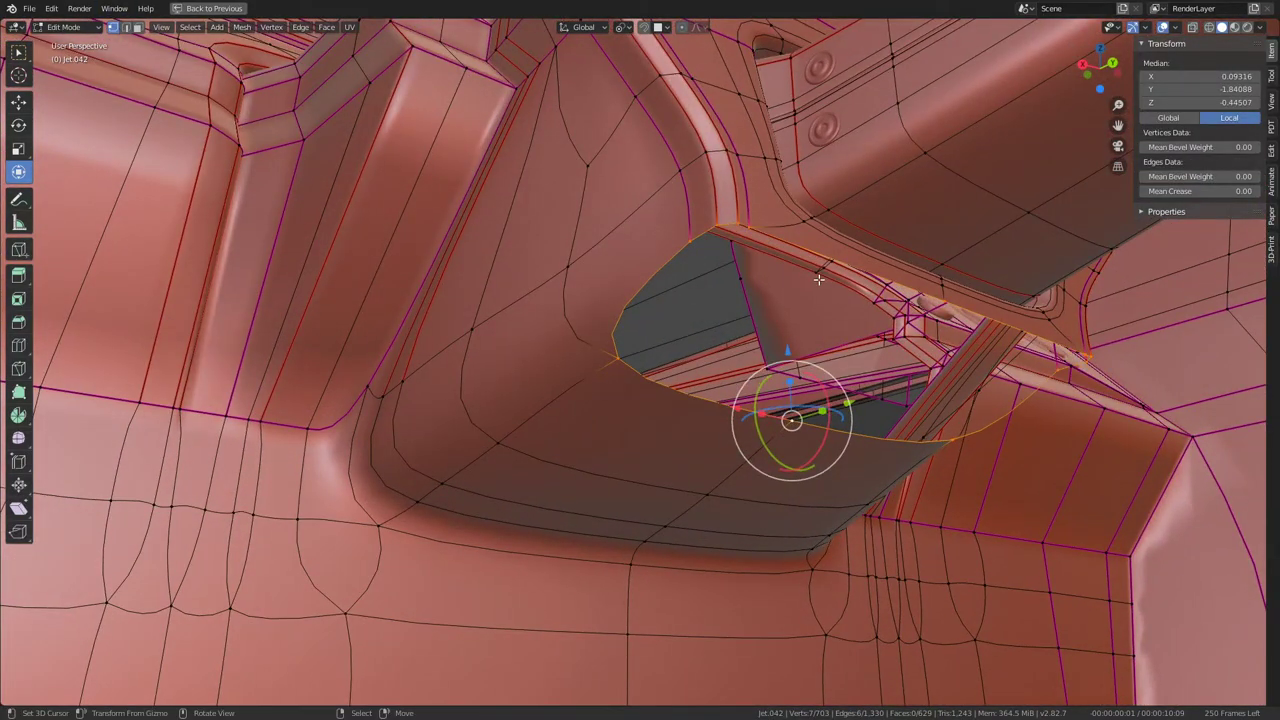
key("f")
key("ctrl+f")
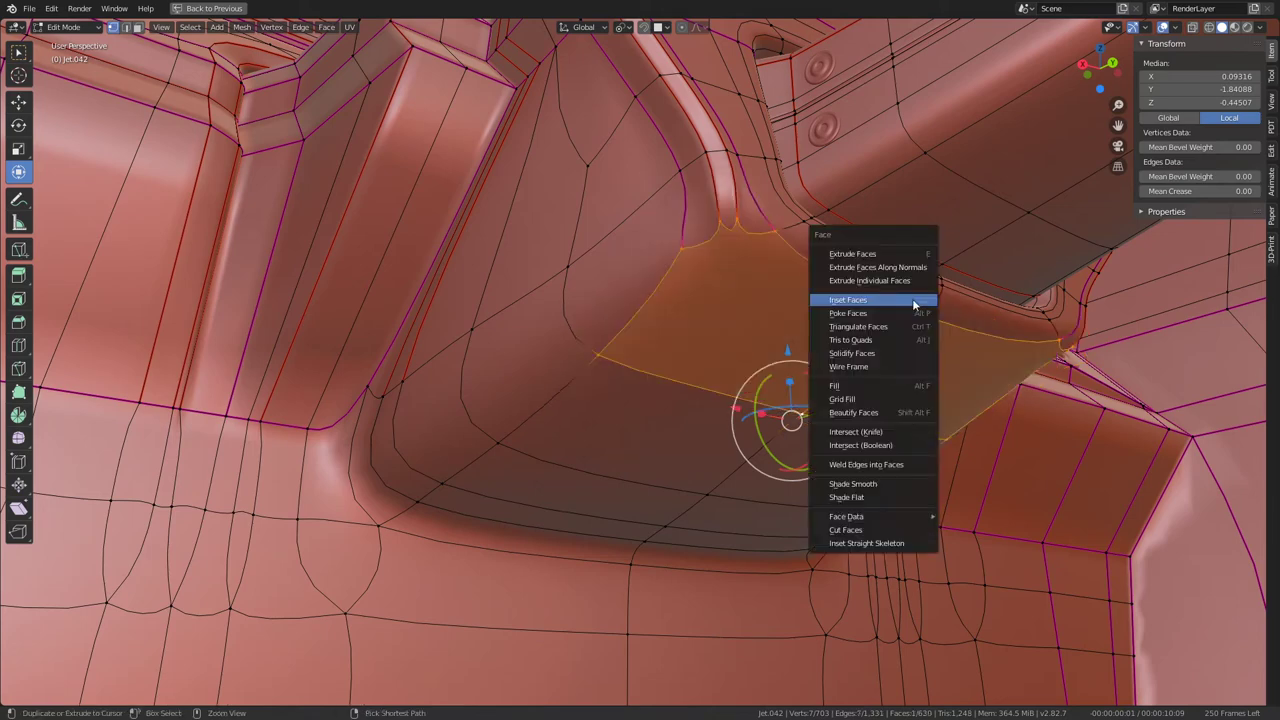
left_click(913, 299)
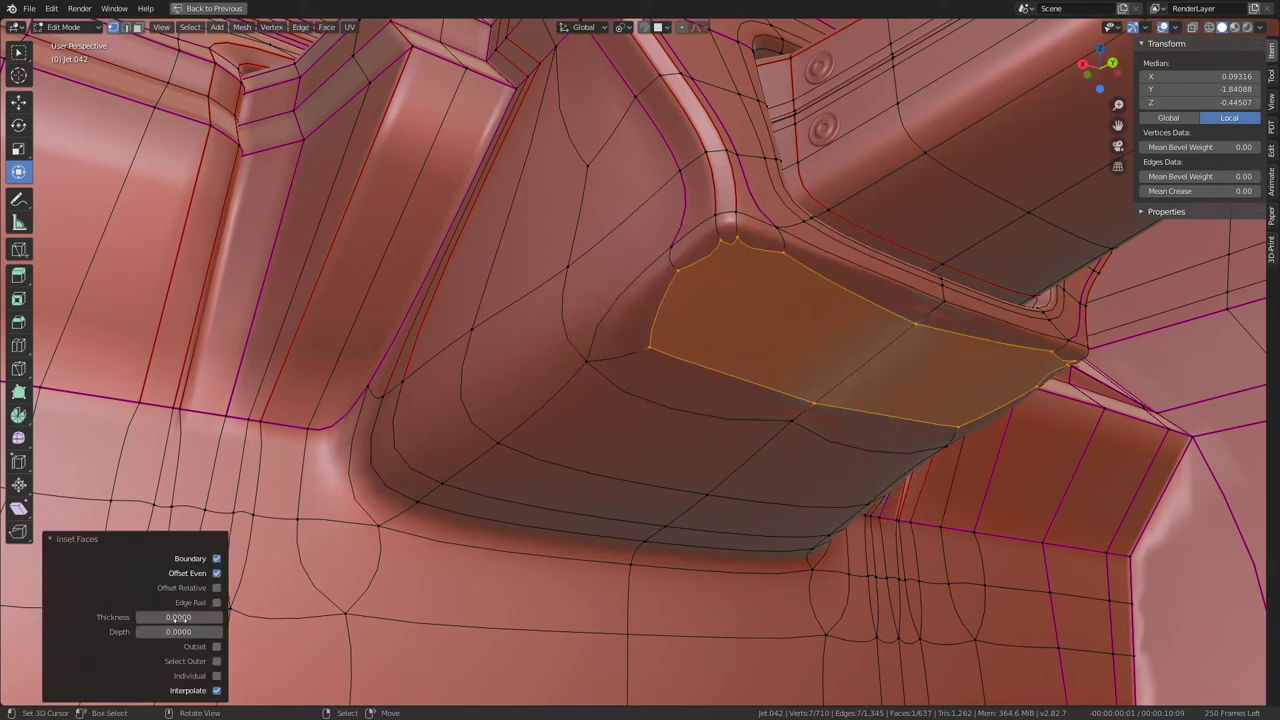
left_click_drag(178, 617, 190, 617)
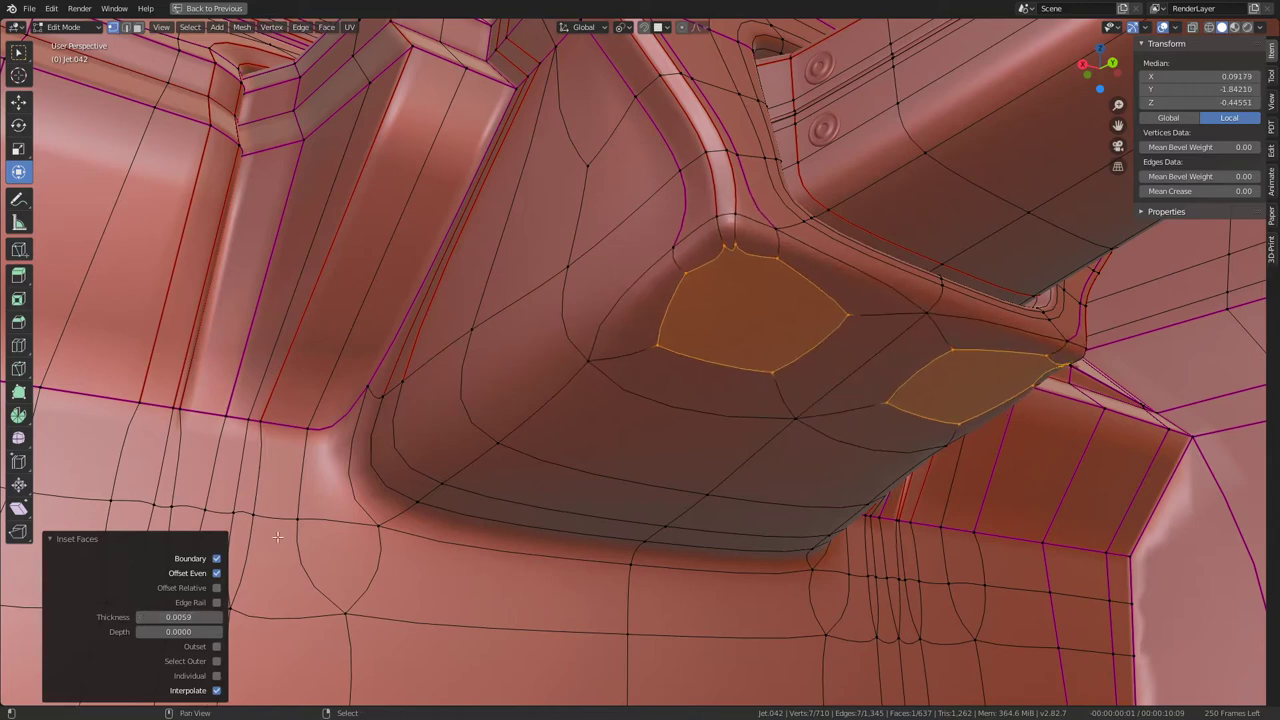
mouse_move(836, 368)
middle_mouse_down()
mouse_move(783, 323)
mouse_move(647, 265)
middle_mouse_up()
key("ctrl+z")
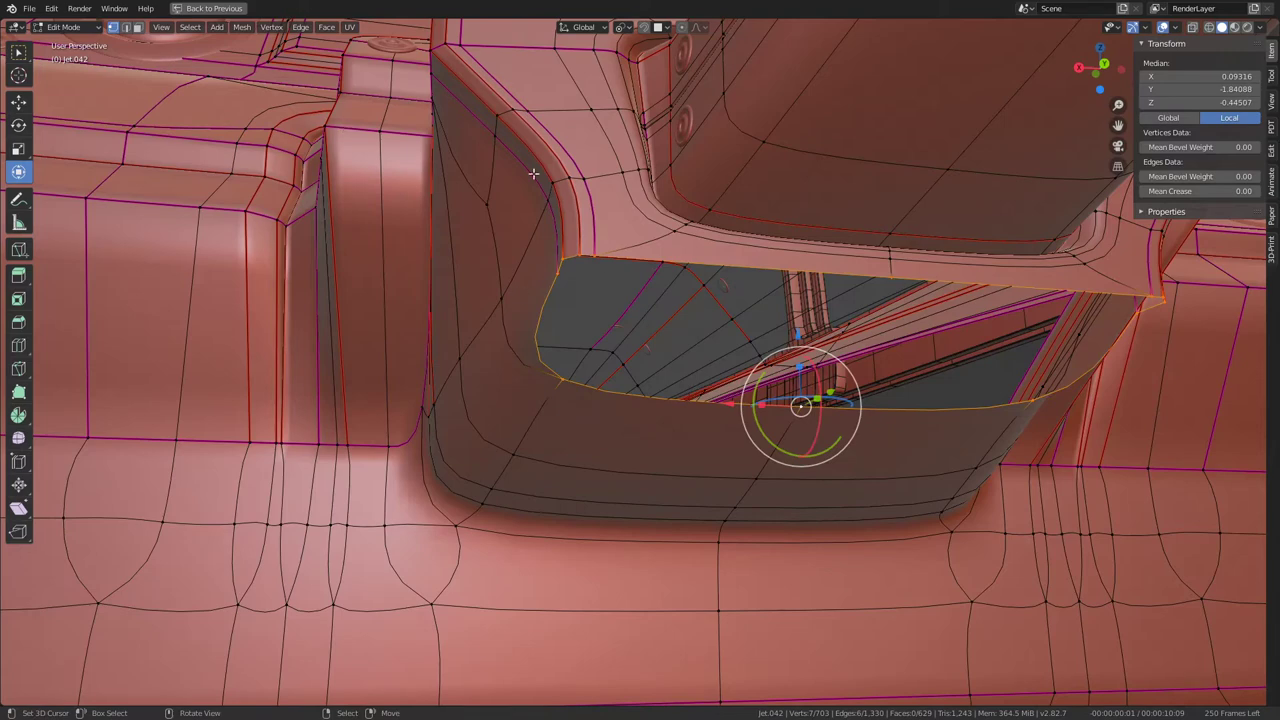
left_click(125, 27)
Step: Select the rim edges and the face above the opening on the console underside
left_click(735, 280)
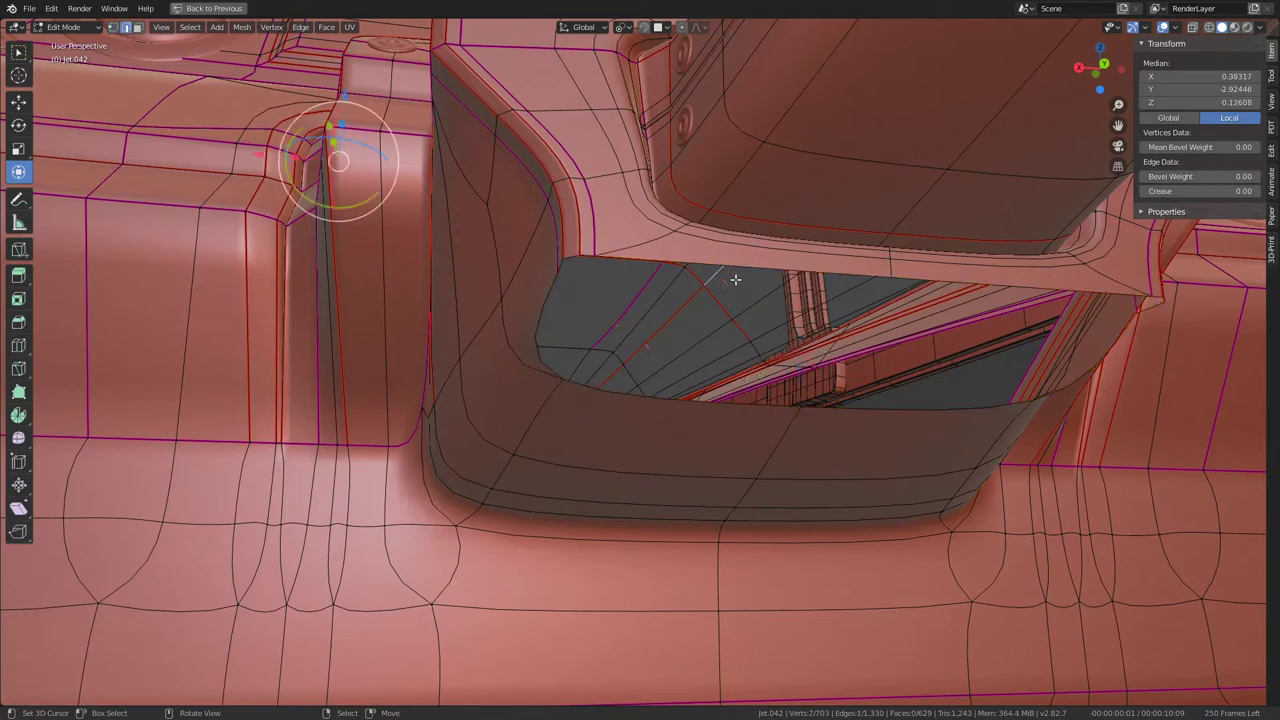
left_click(766, 270)
left_click(737, 417)
left_click(728, 380, "shift")
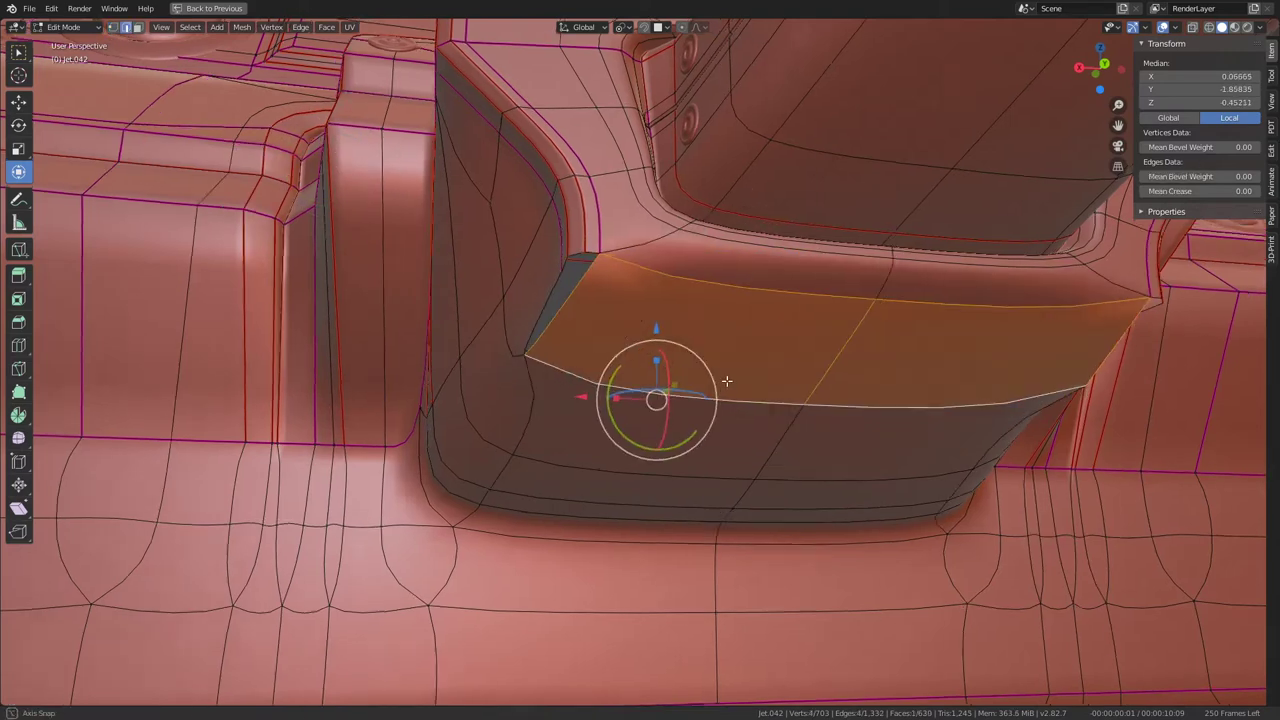
mouse_move(728, 380)
middle_mouse_down()
mouse_move(810, 377)
mouse_move(706, 374)
middle_mouse_up()
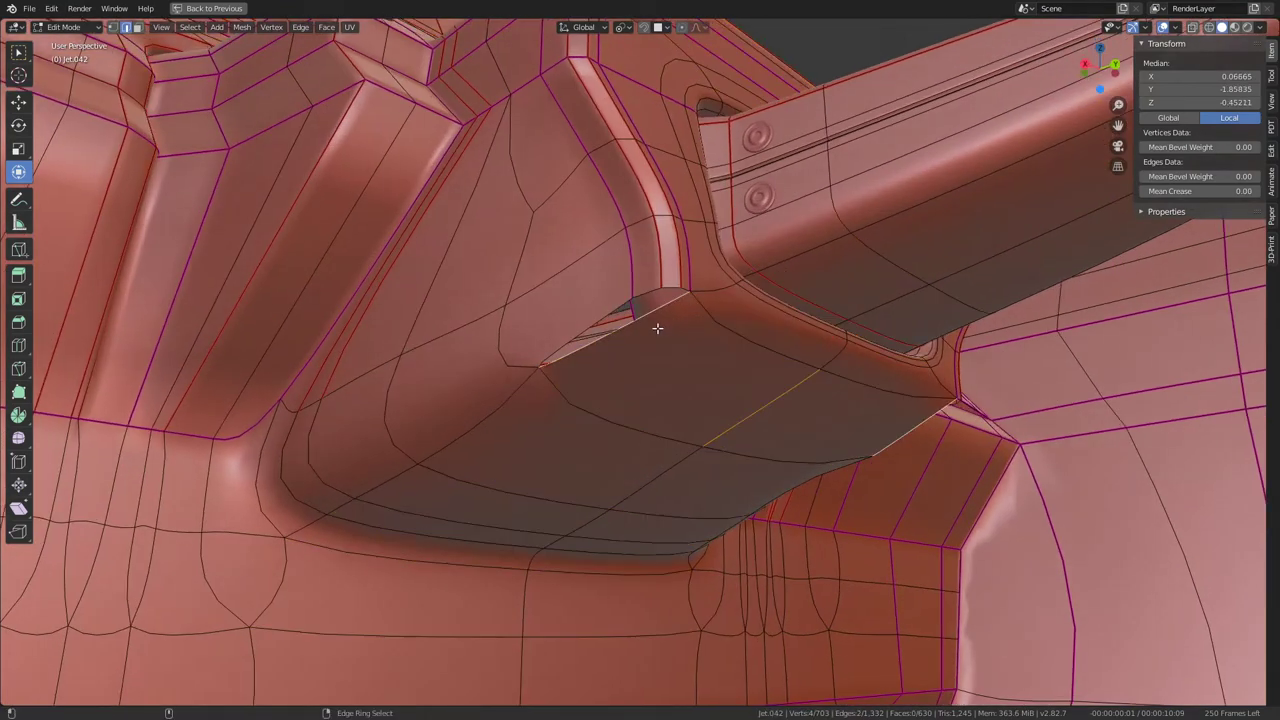
Step: Subdivide an edge ring across the console underside and slide the new loop to the face boundary
left_click(673, 296, "alt")
right_click(778, 342)
left_click(778, 342)
left_click(760, 432, "alt")
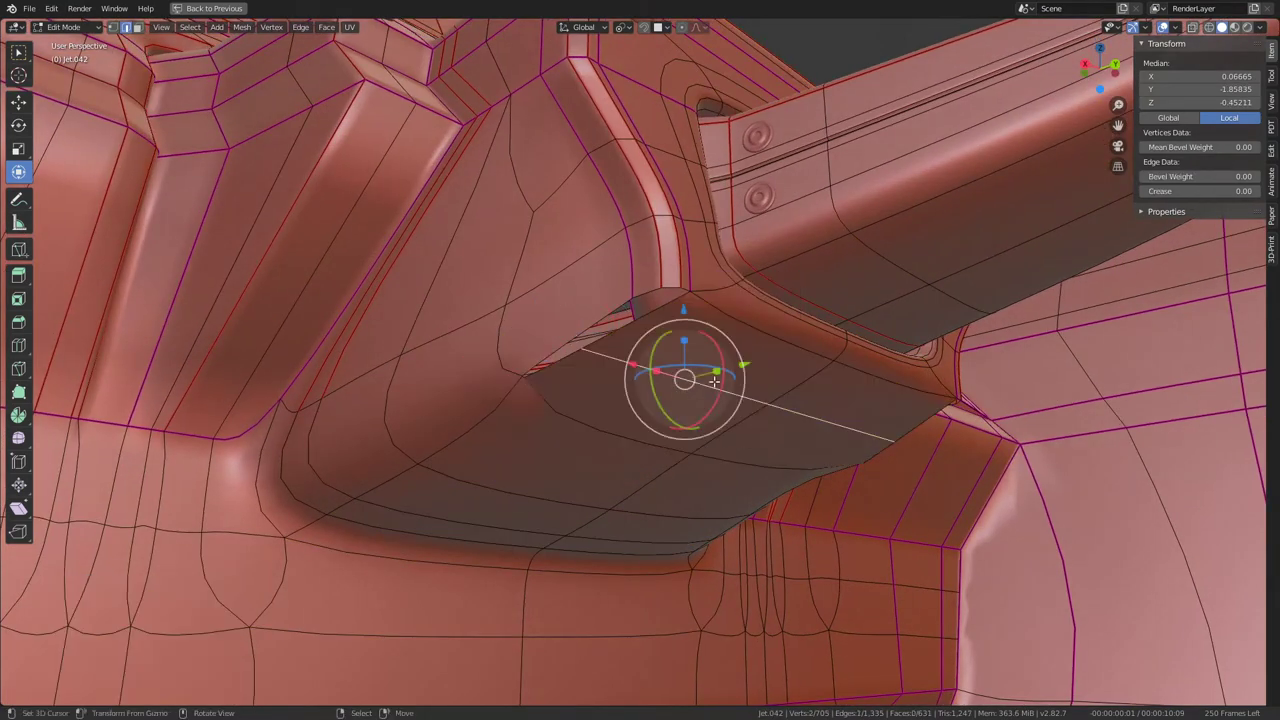
key("g")
key("g")
middle_click_drag(789, 357, 697, 371)
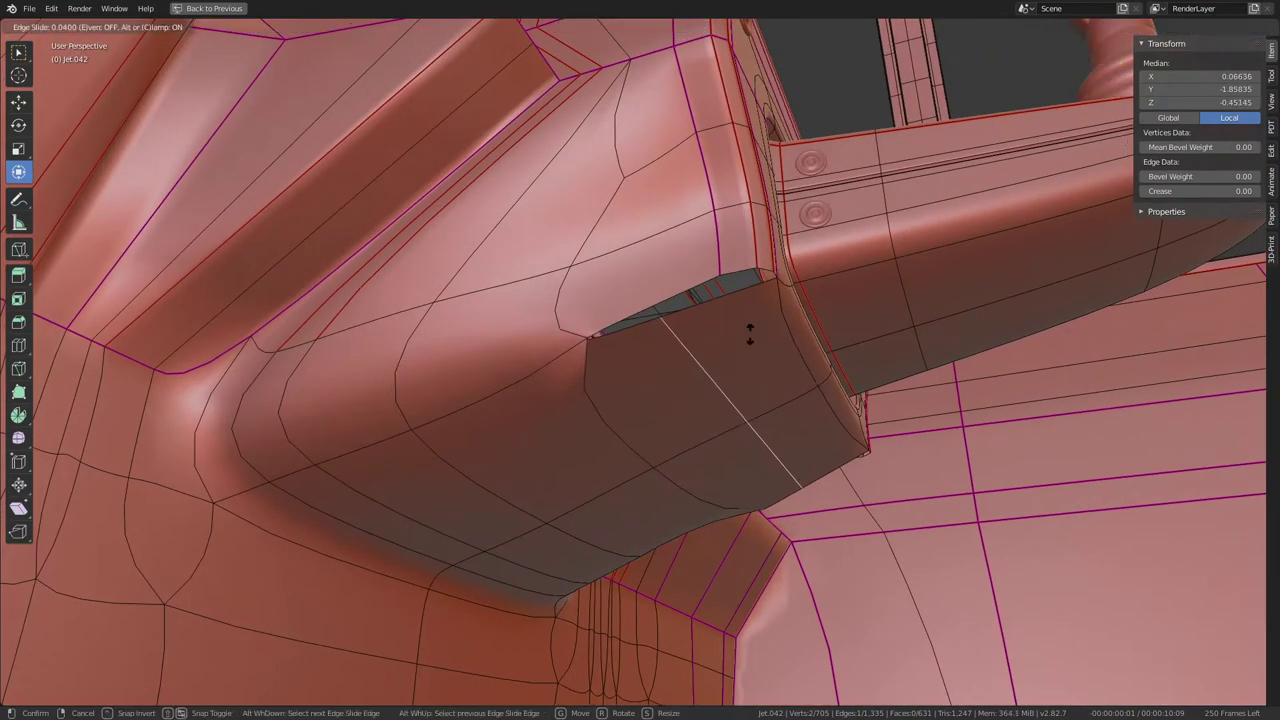
left_click(599, 362)
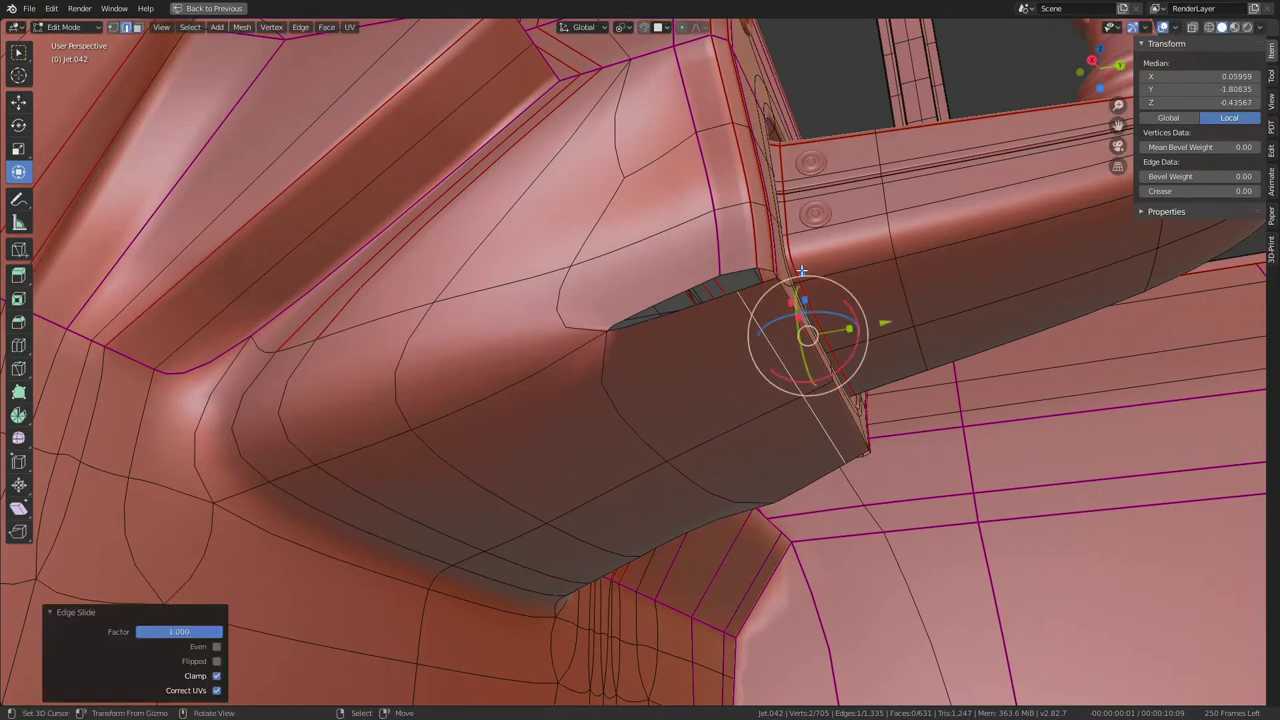
Step: Select the edges on both sides of the side gap and fill it with a new face
key("shift+r")
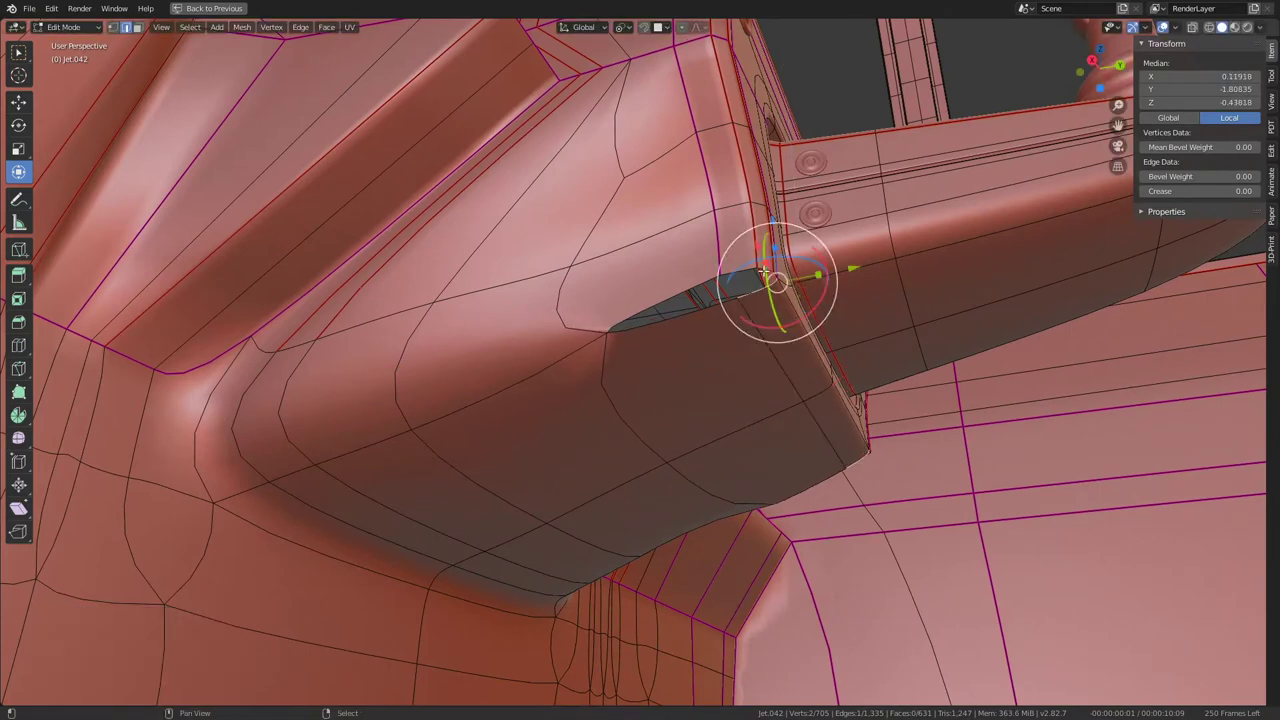
key("shift+r")
left_click_drag(765, 270, 737, 268)
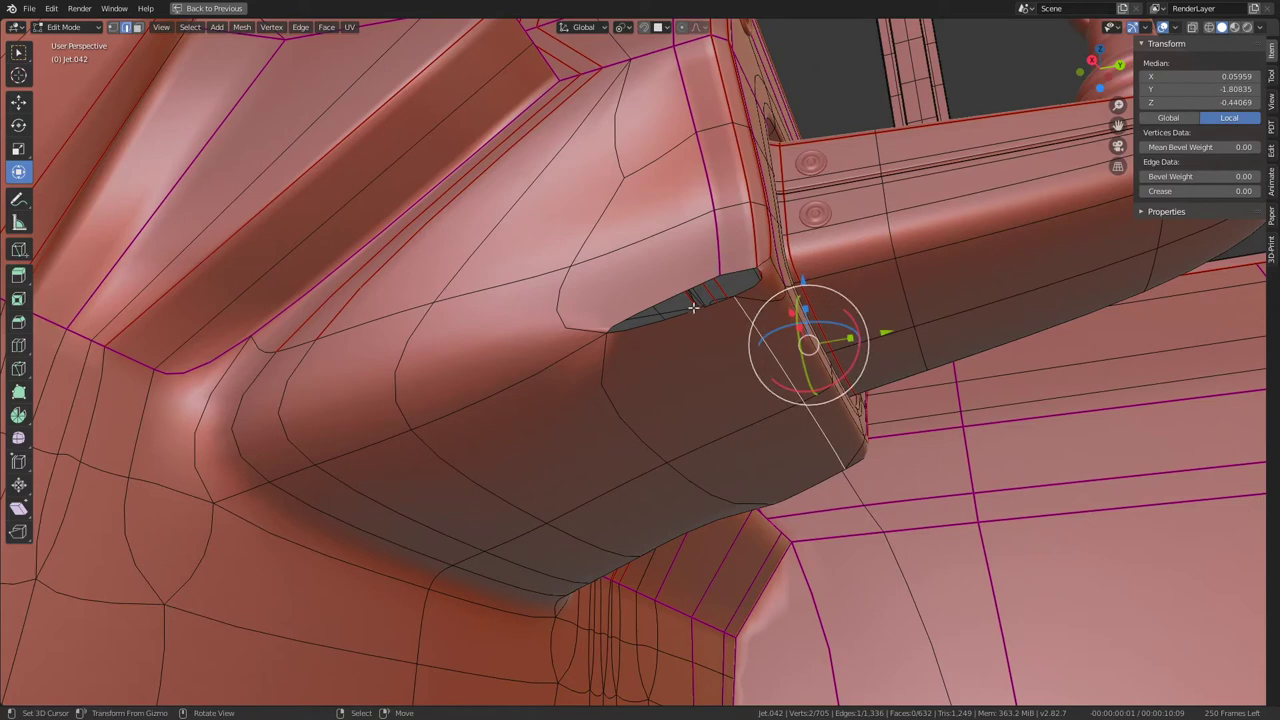
key("f")
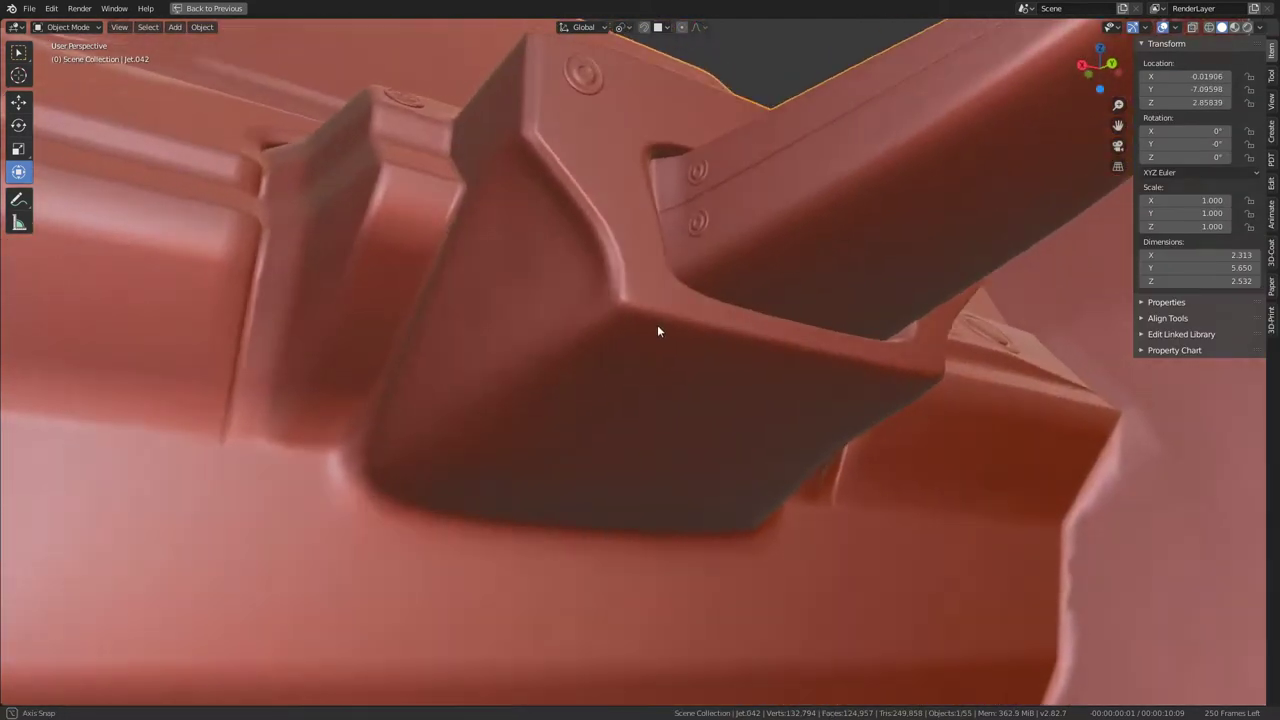
Step: Give the short loop through the lower console face a full crease of 1 and slide it lower
middle_click_drag(737, 312, 657, 324)
left_click(648, 405, "alt")
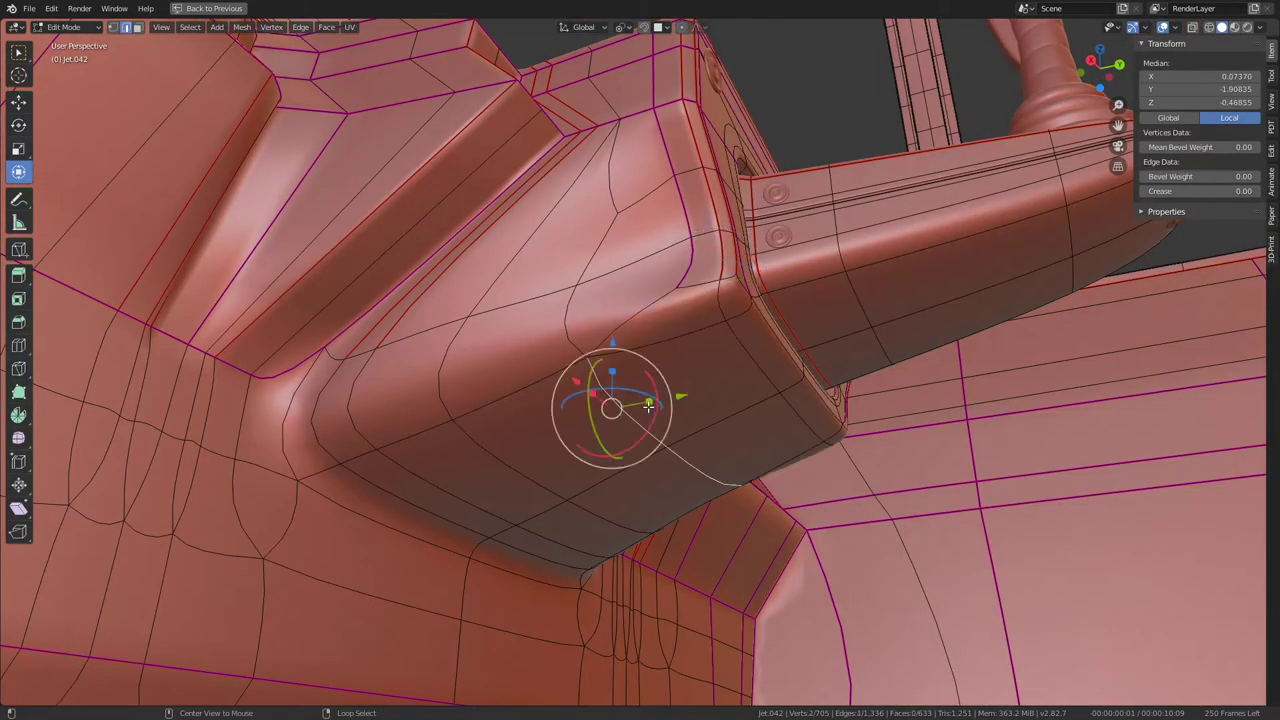
left_click(663, 320, "alt+shift")
left_click(660, 423, "alt")
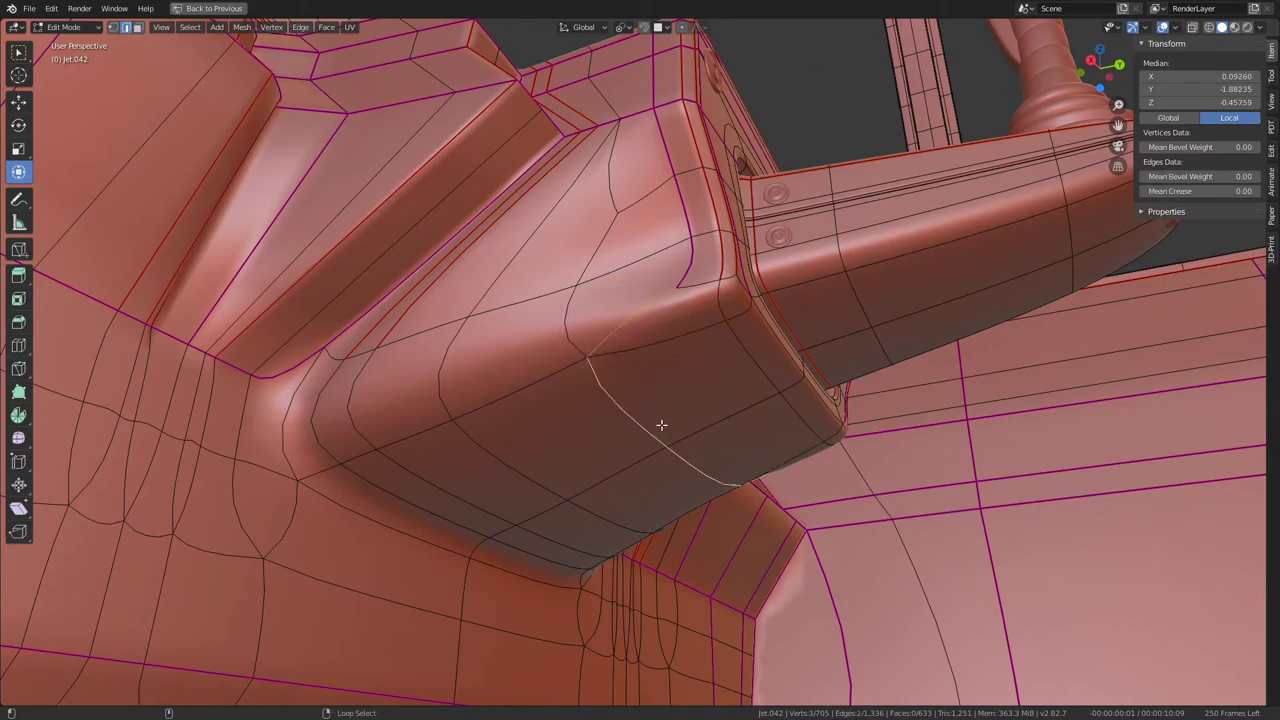
left_click_drag(1200, 191, 1245, 191)
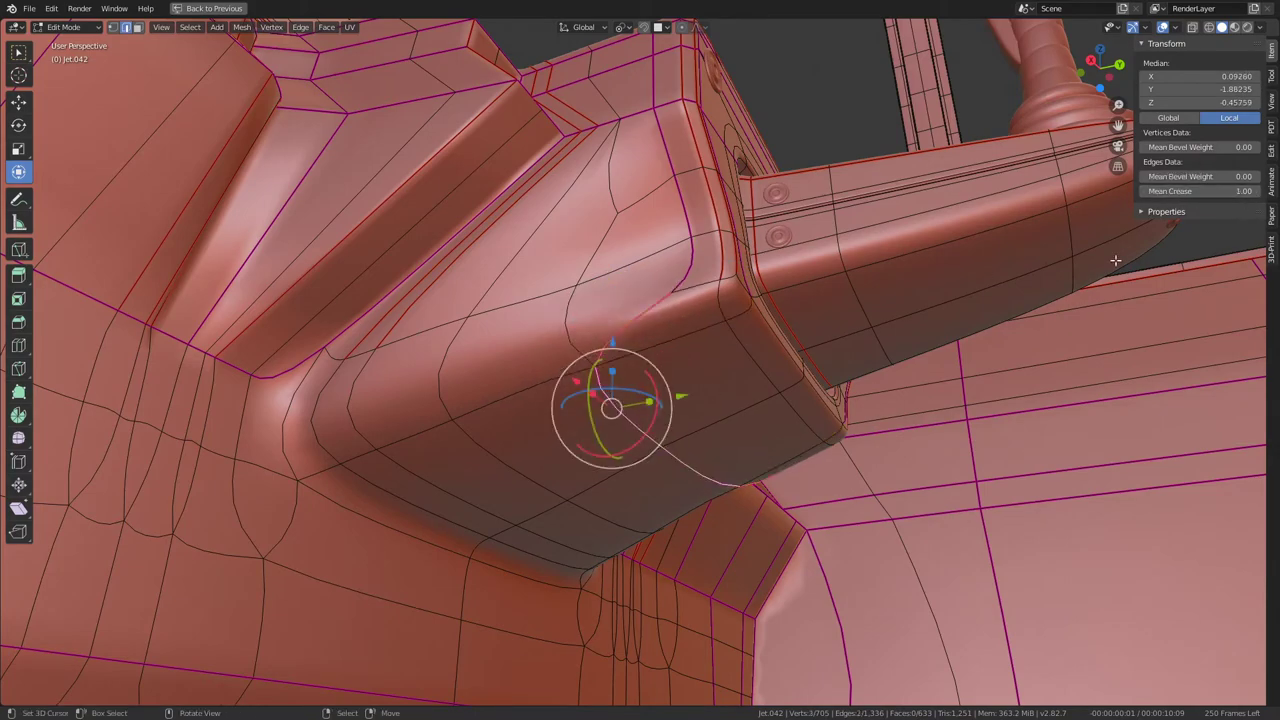
mouse_move(697, 357)
middle_mouse_down()
mouse_move(610, 323)
mouse_move(628, 392)
middle_mouse_up()
key("g")
key("g")
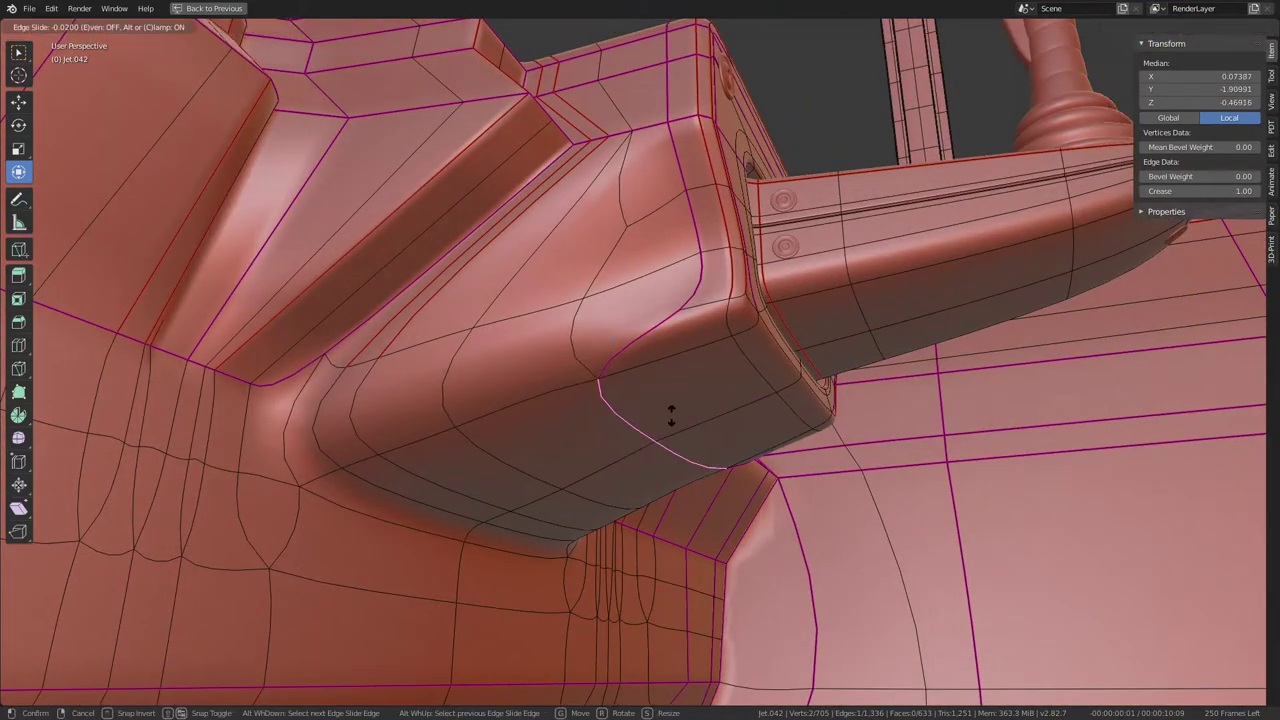
left_click(628, 441)
mouse_move(712, 288)
middle_mouse_down()
mouse_move(549, 331)
mouse_move(662, 315)
middle_mouse_up()
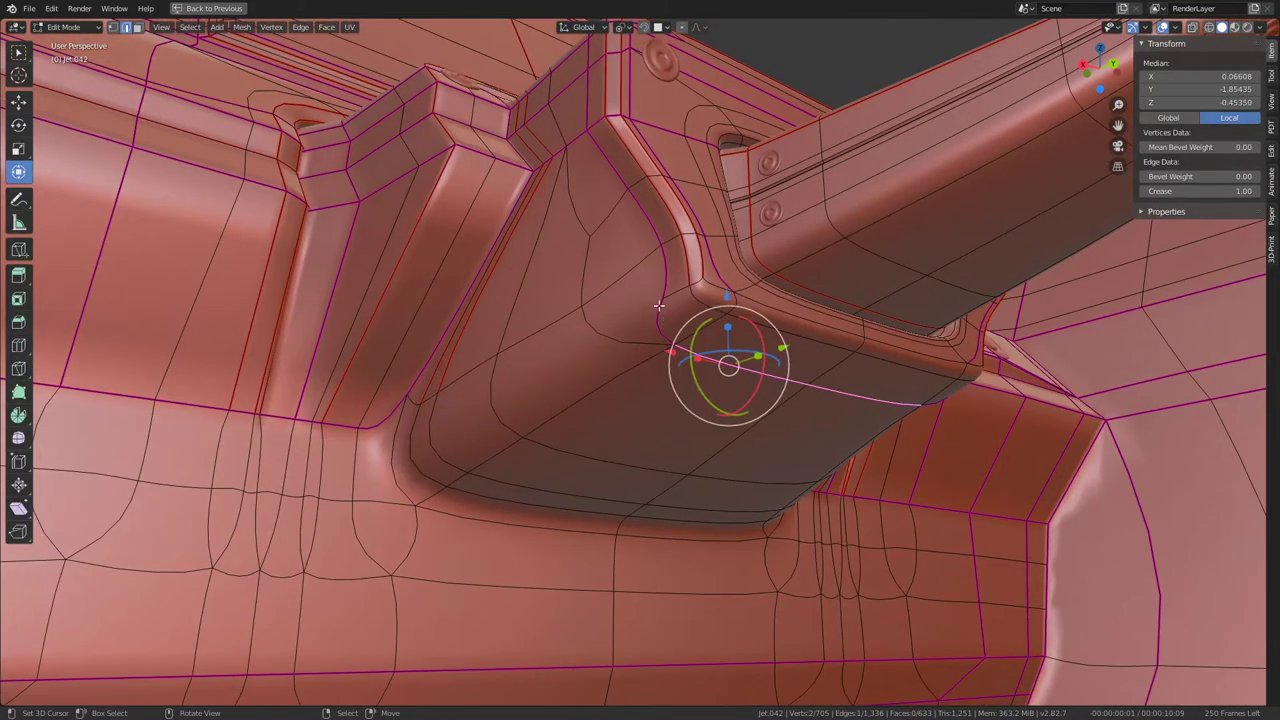
key("k")
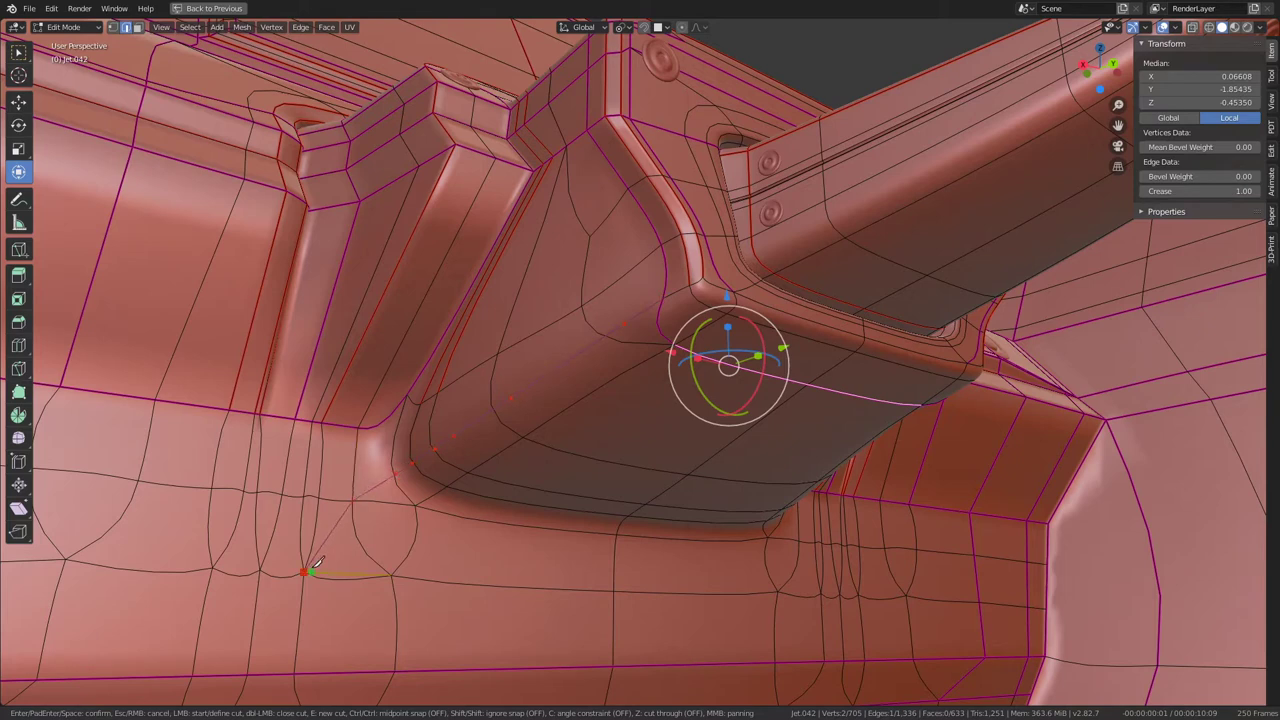
Step: Commit the console-to-floor knife cut, add a cut at the wall corner, and dissolve the stray edge
key("Return")
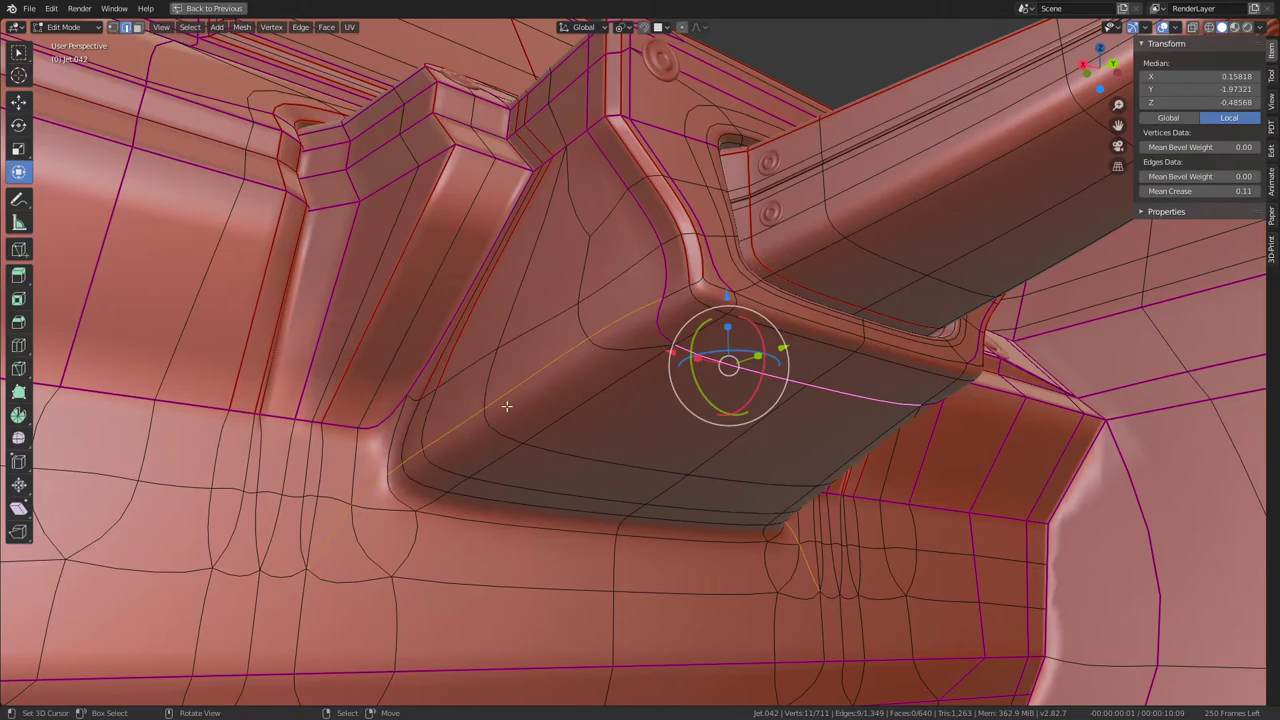
mouse_move(668, 360)
middle_mouse_down()
mouse_move(699, 357)
mouse_move(613, 421)
mouse_move(537, 426)
mouse_move(603, 357)
mouse_move(570, 422)
mouse_move(763, 403)
mouse_move(669, 414)
middle_mouse_up()
left_click(632, 446)
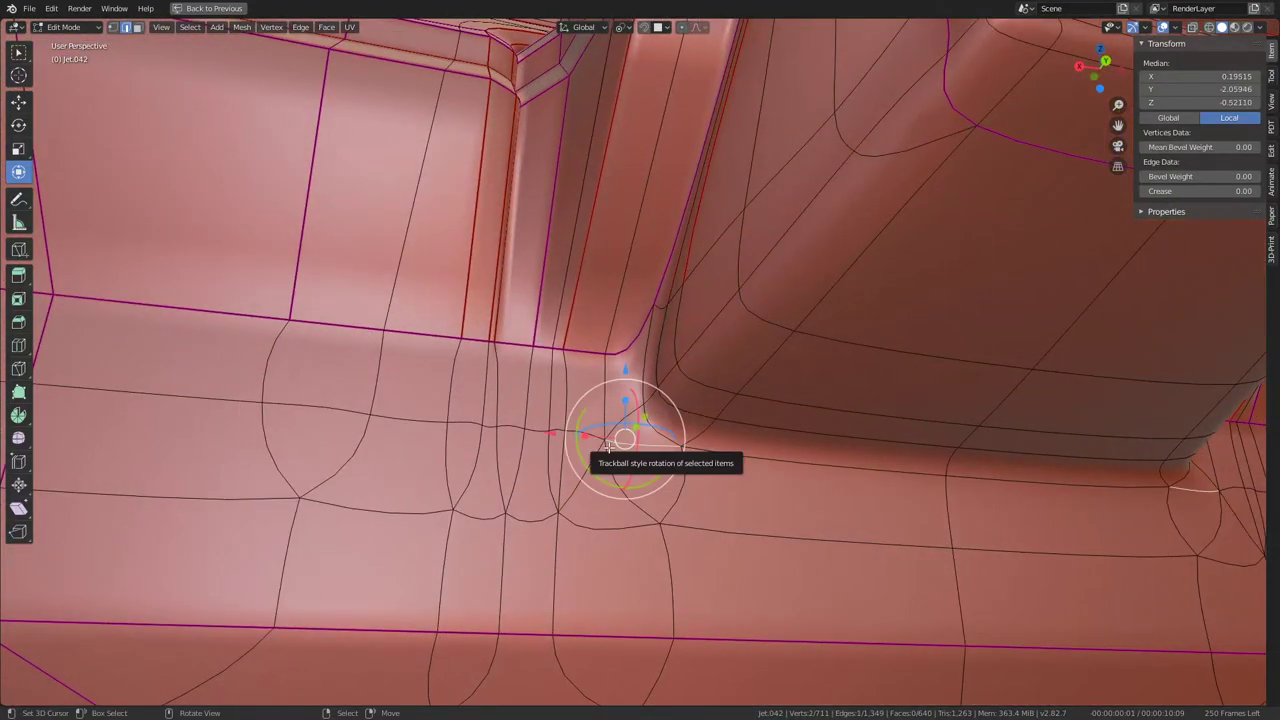
key("k")
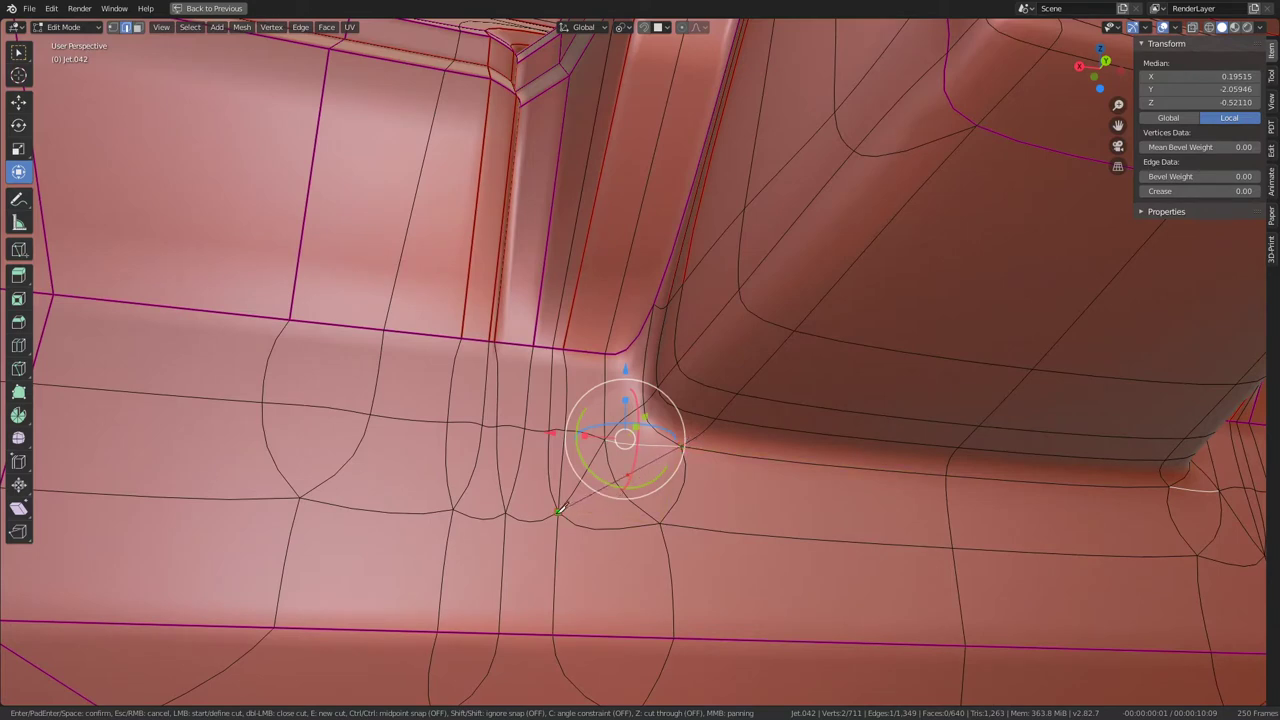
key("Return")
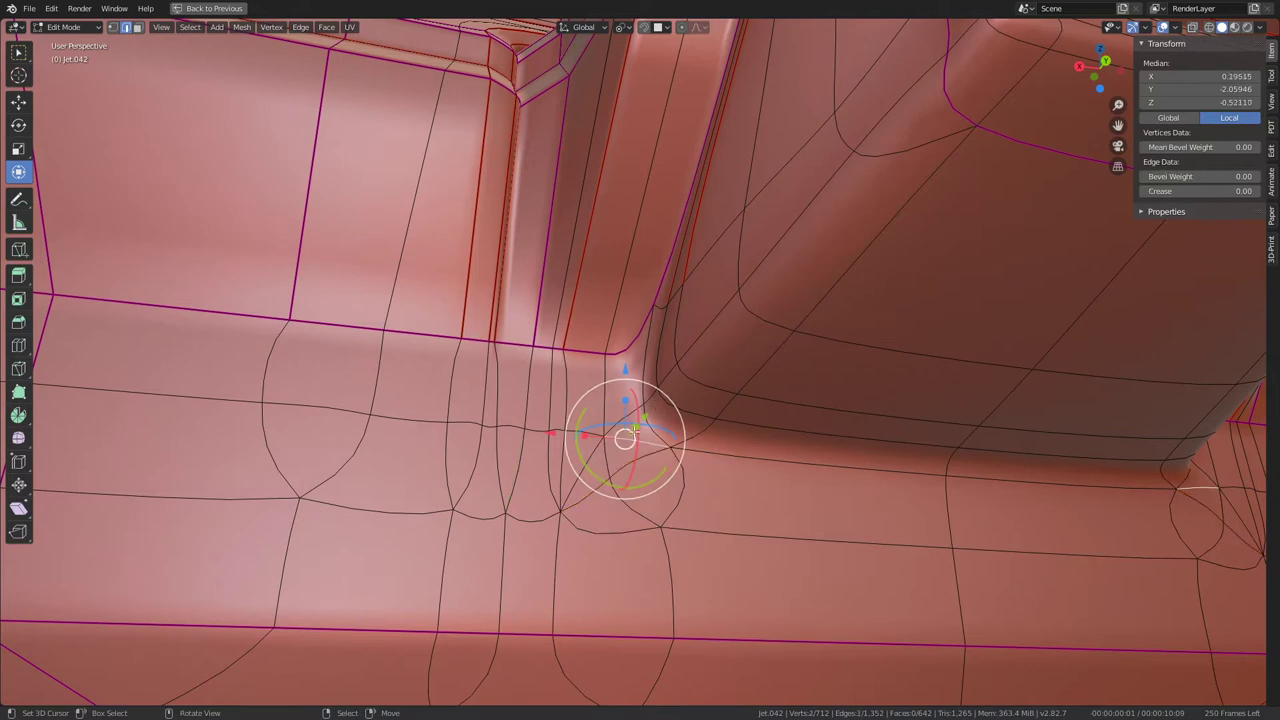
key("ctrl+x")
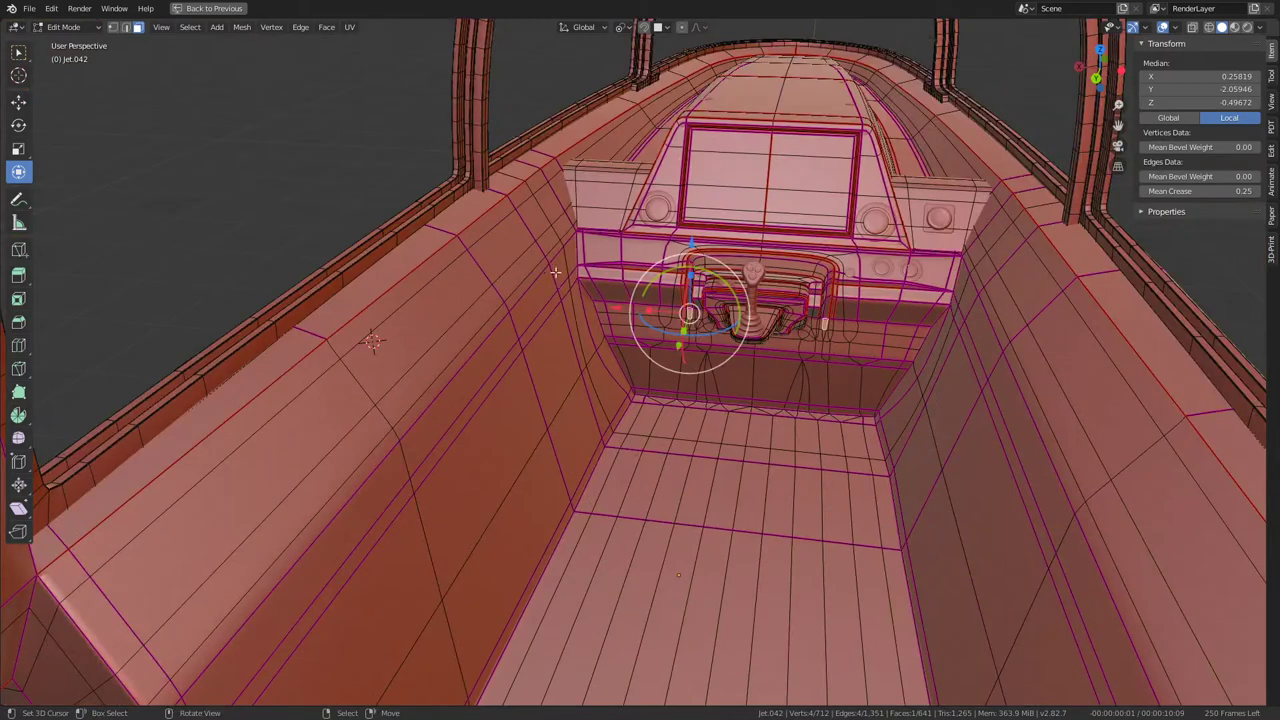
Step: Shortest-path select the face strips running along both cockpit walls
left_click(558, 268)
scroll(558, 268, "up", 4)
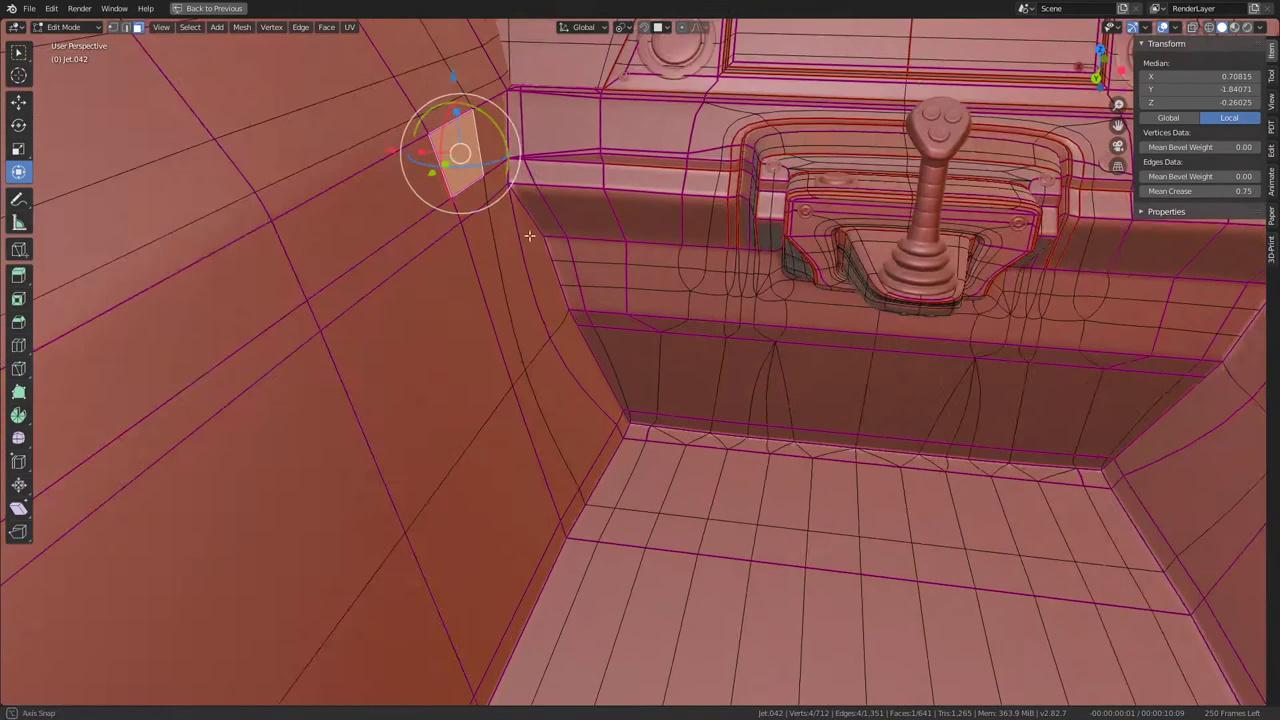
left_click(510, 135)
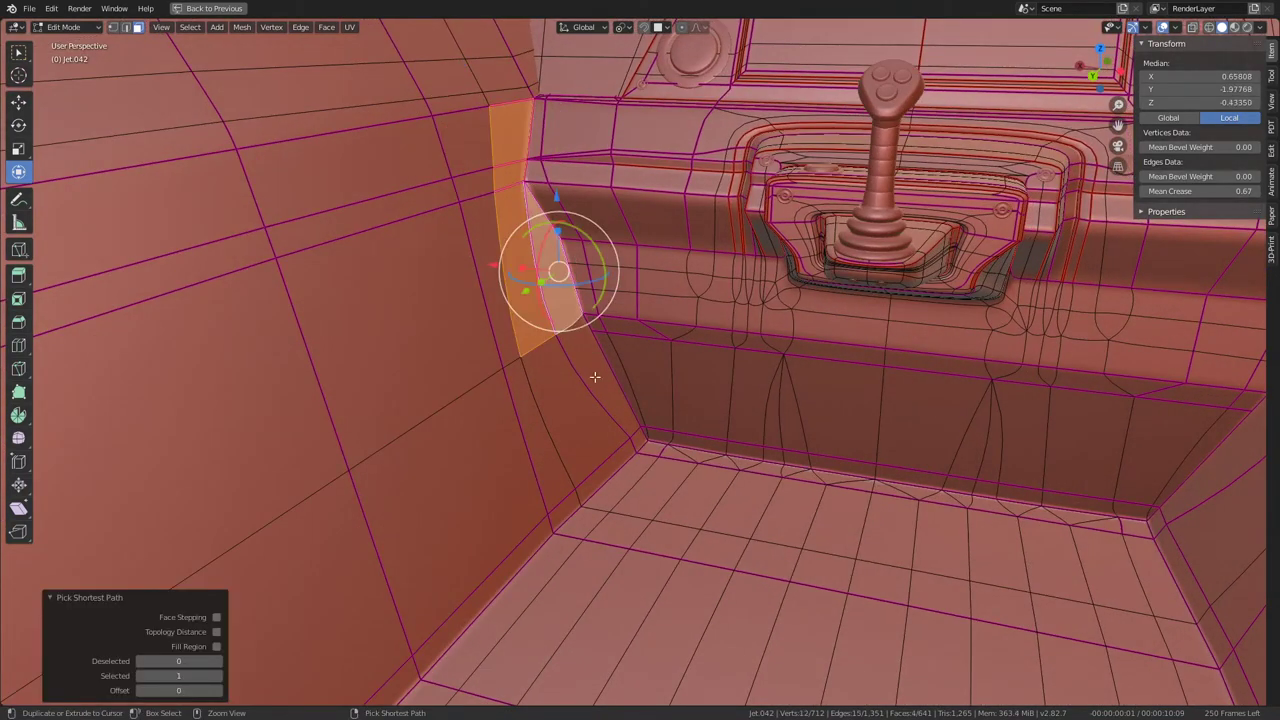
left_click(605, 462, "ctrl")
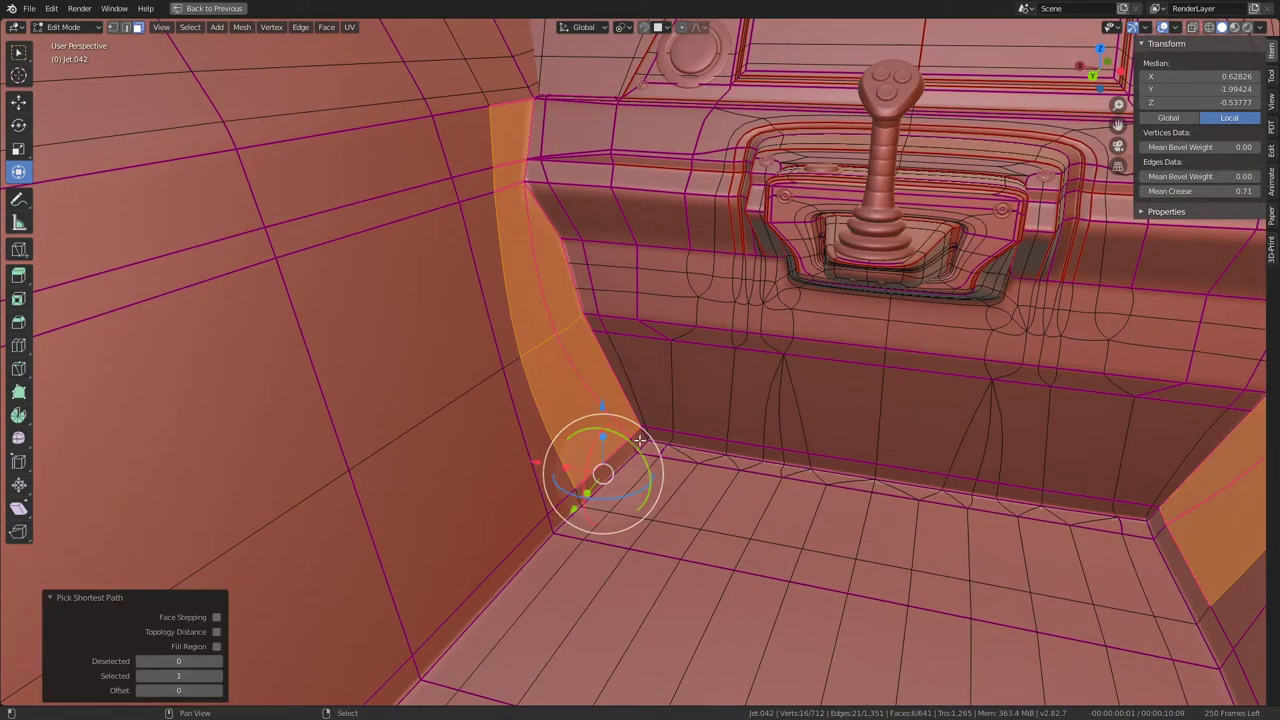
left_click(606, 468, "ctrl")
scroll(606, 470, "down", 6)
left_click(422, 580, "ctrl")
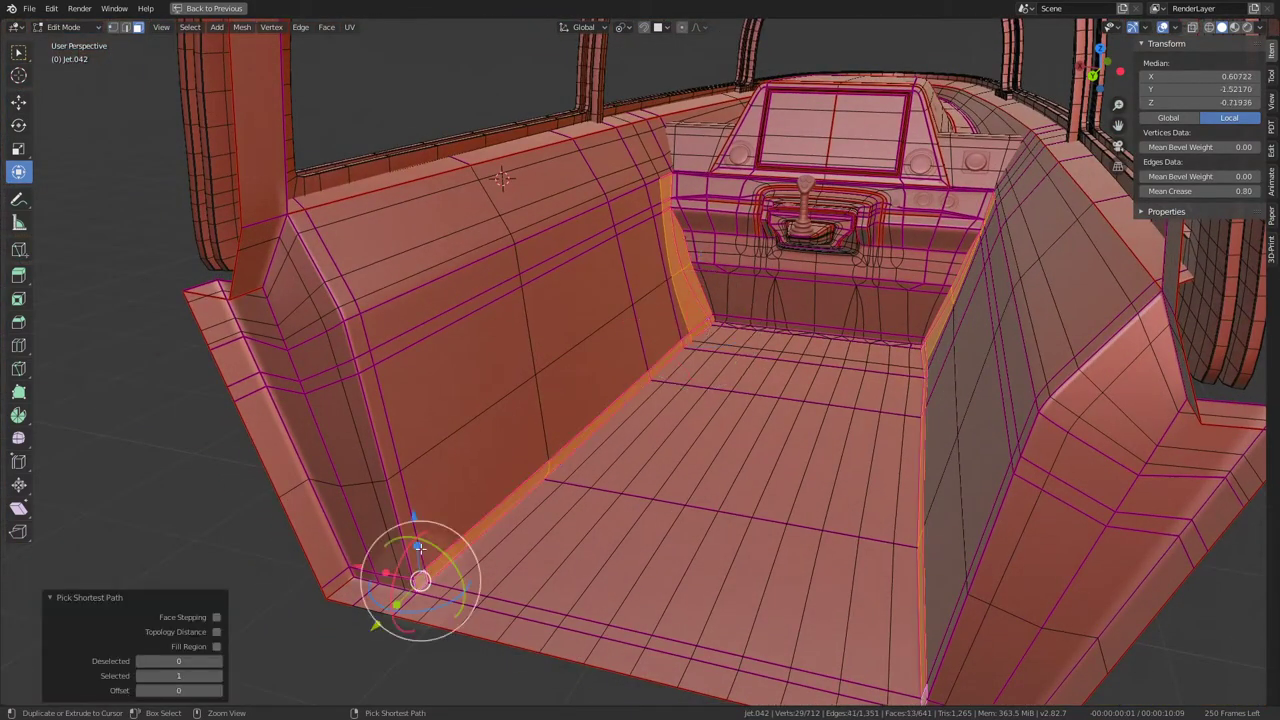
left_click(361, 342, "ctrl")
left_click(652, 196, "ctrl")
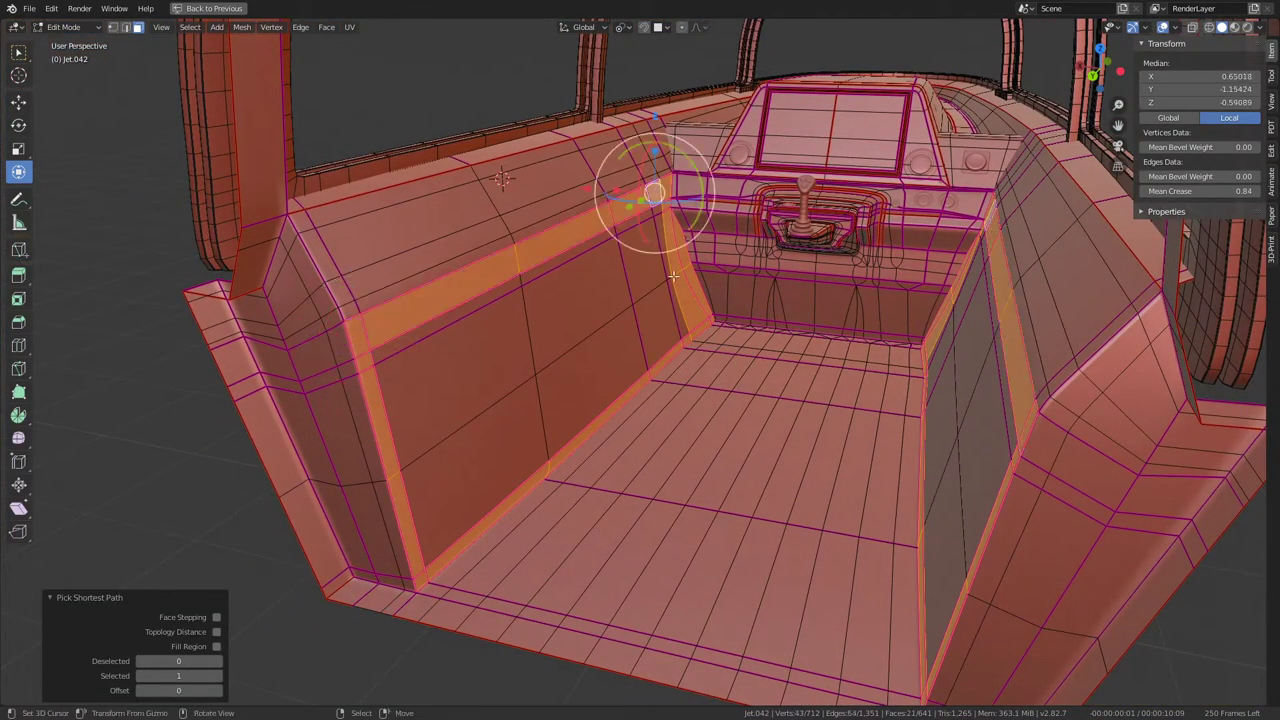
Step: Circle-select the inner side panels as well and dissolve all the selected wall faces
key("c")
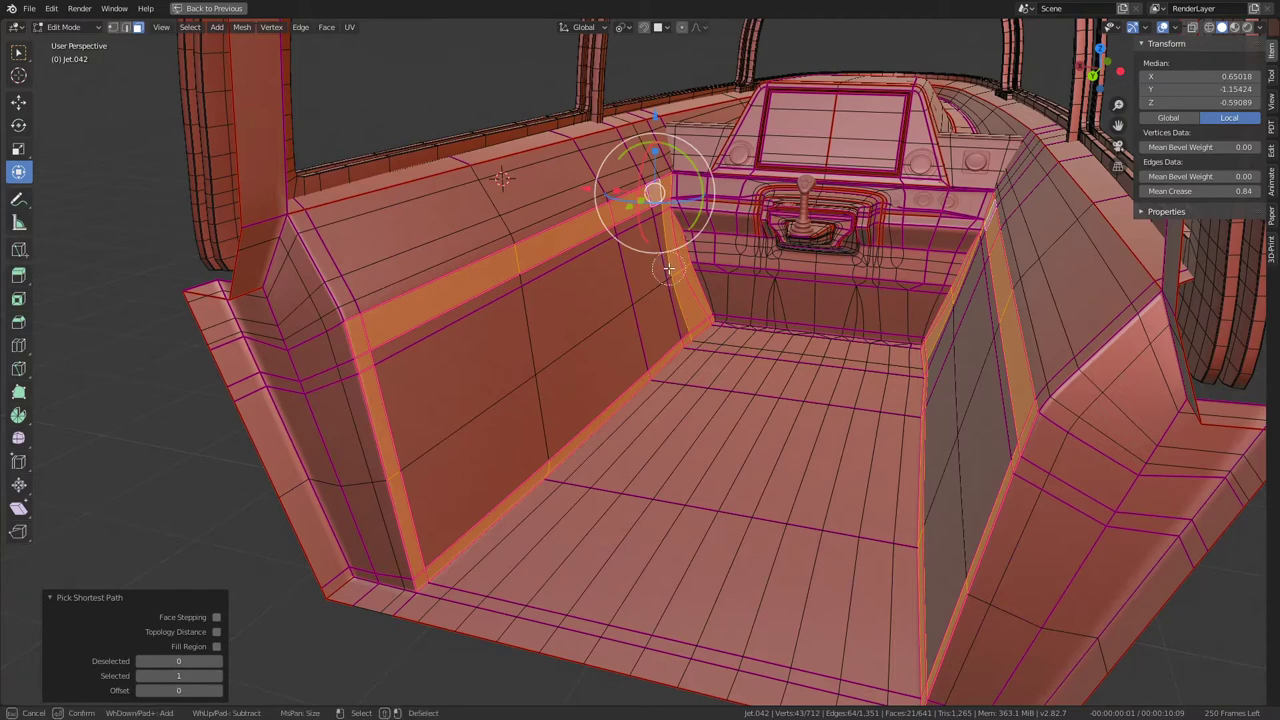
mouse_move(648, 297)
left_mouse_down()
mouse_move(657, 263)
mouse_move(614, 293)
mouse_move(523, 306)
mouse_move(448, 344)
left_mouse_up()
right_click(448, 344)
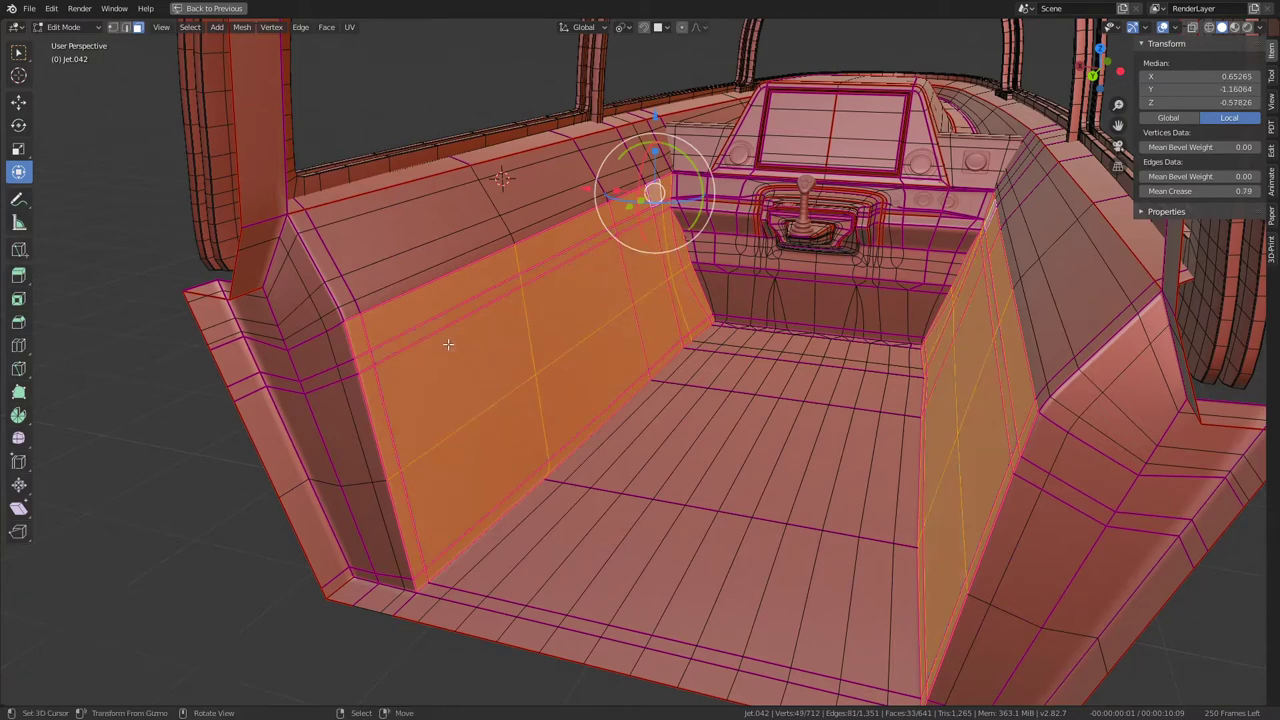
left_click(29, 8)
key("ctrl+x")
middle_click_drag(664, 287, 673, 232)
key("q")
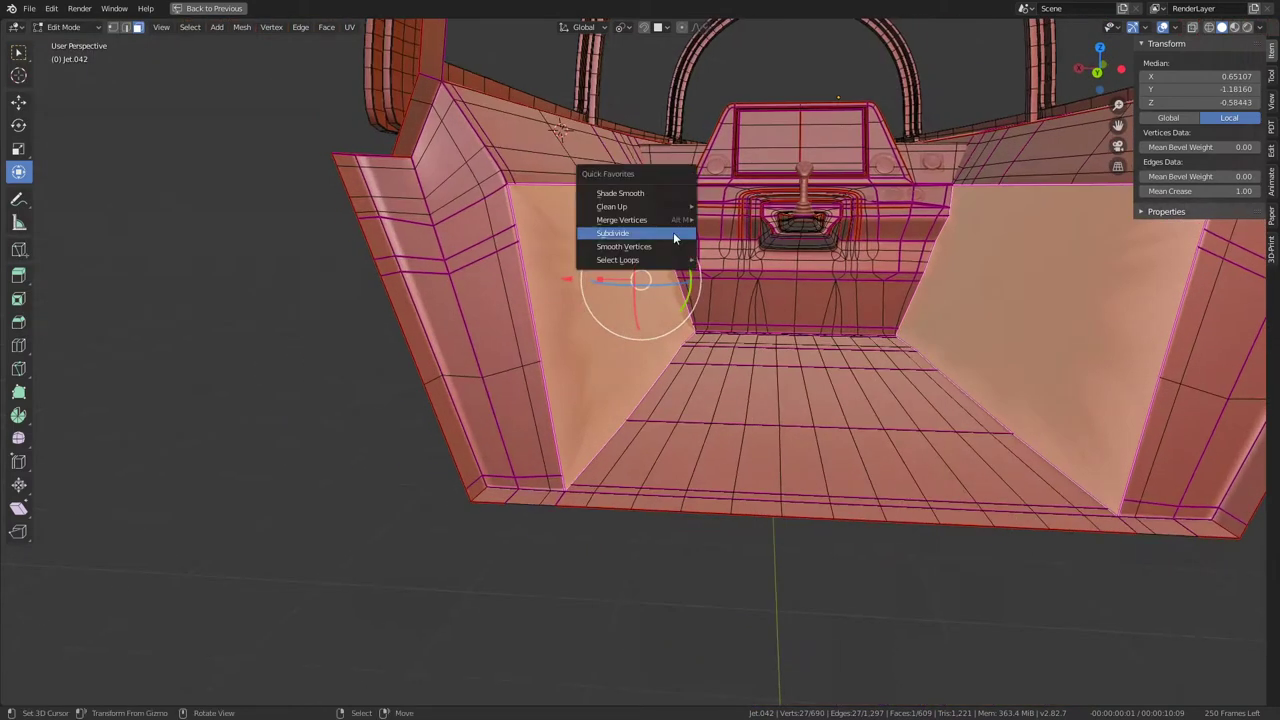
mouse_move(612, 206)
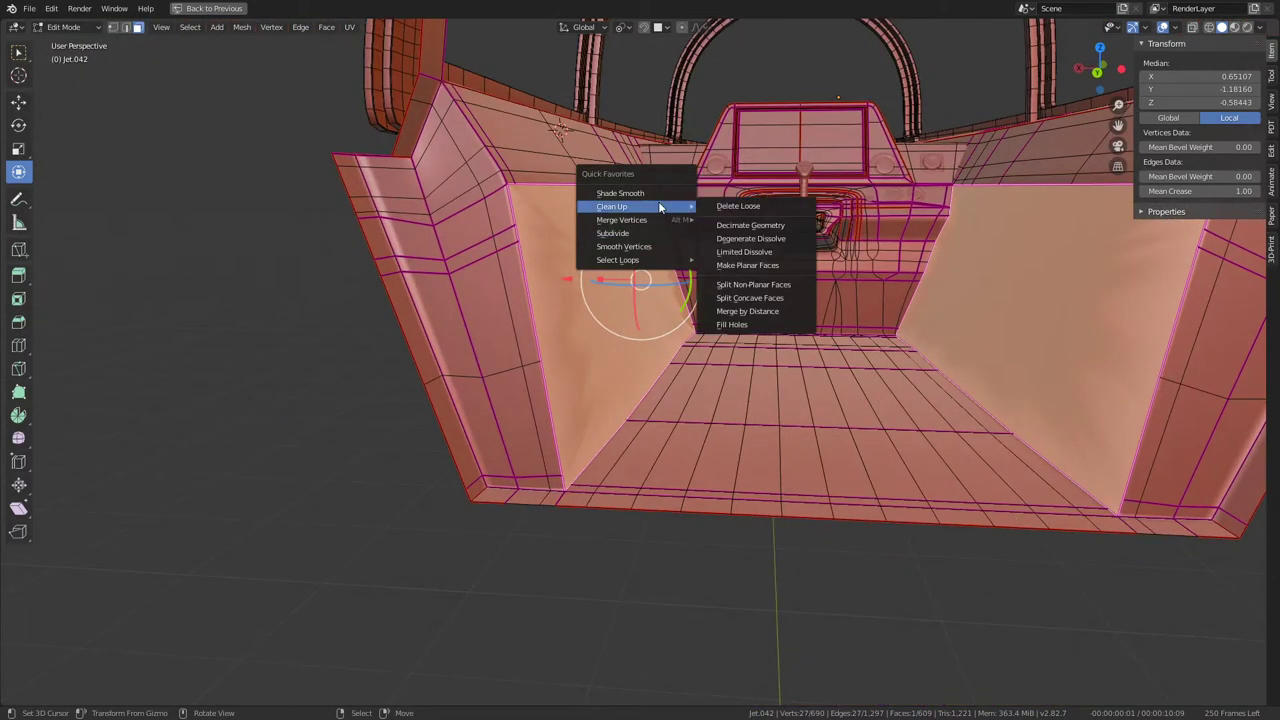
Step: Apply Make Planar Faces at factor 1.0 with 200 iterations, then orbit to inspect the walls
left_click(760, 262)
scroll(730, 255, "up", 4)
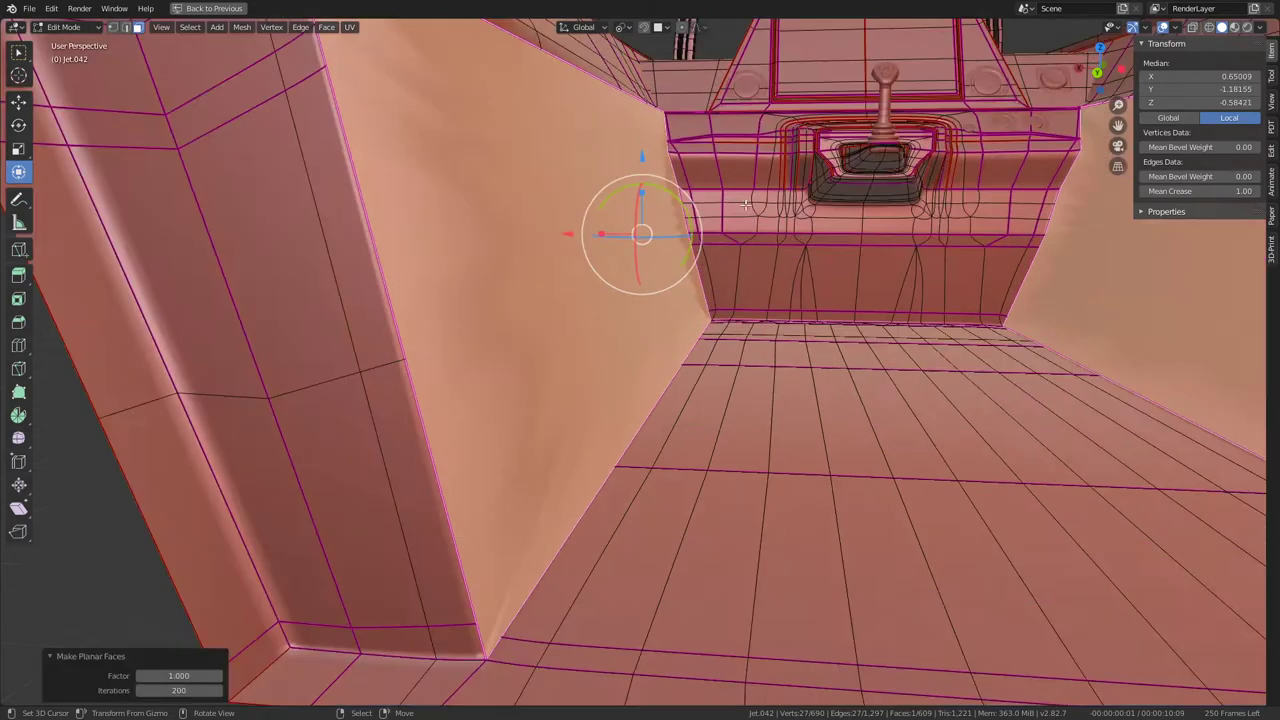
scroll(730, 255, "up", 2)
mouse_move(730, 255)
middle_mouse_down()
mouse_move(736, 334)
mouse_move(692, 370)
mouse_move(260, 578)
middle_mouse_up()
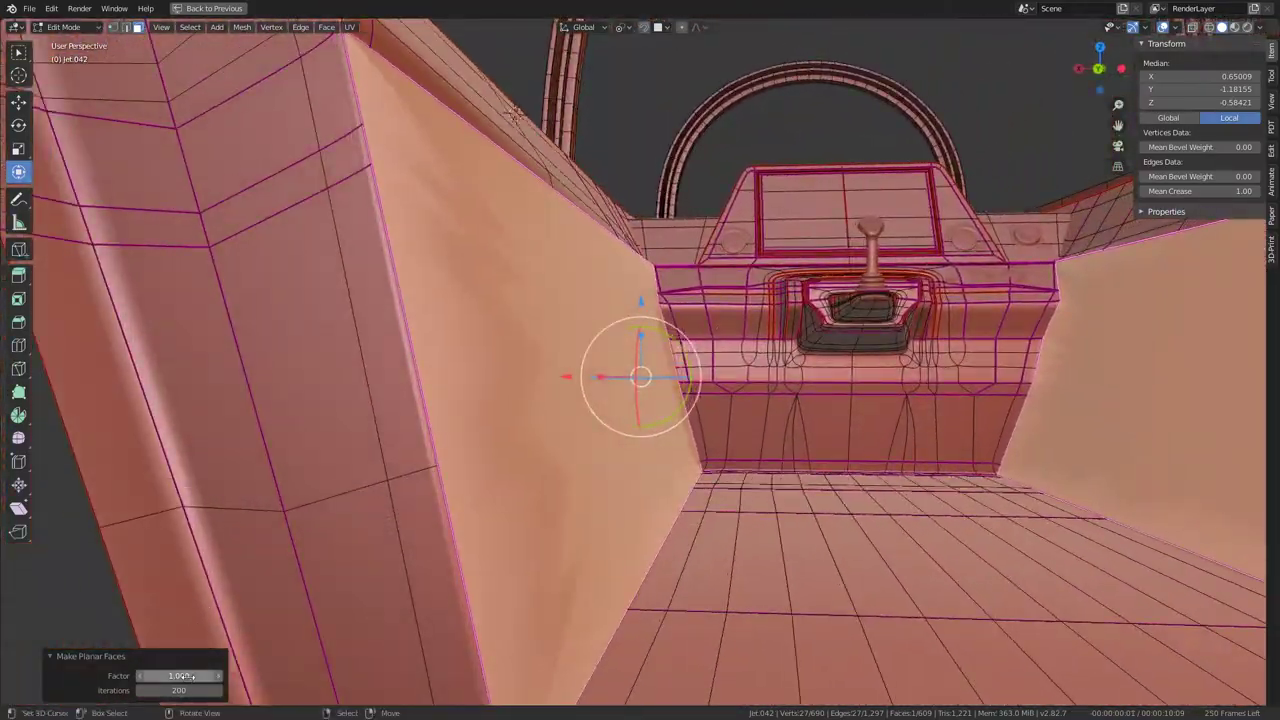
mouse_move(600, 450)
middle_mouse_down()
mouse_move(656, 357)
mouse_move(643, 281)
mouse_move(510, 288)
mouse_move(500, 407)
middle_mouse_up()
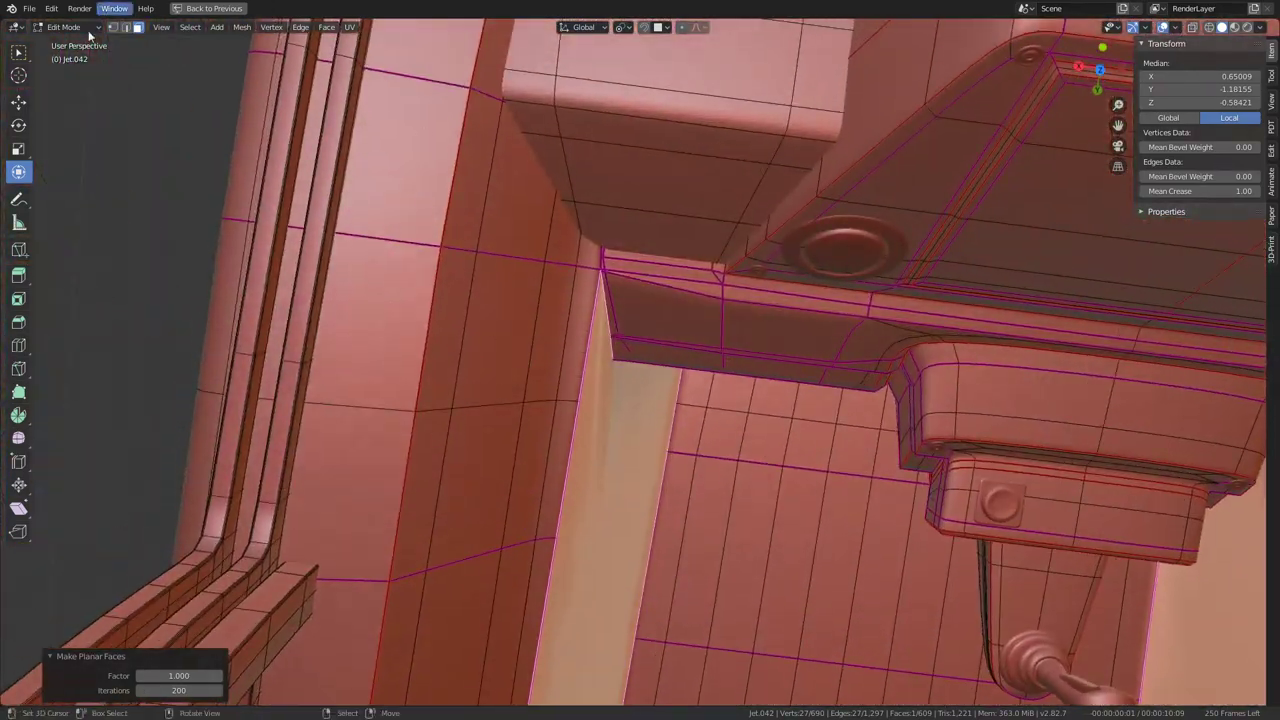
Step: In top orthographic view, rotate the selected wall edges 0.664° about the global Z axis
scroll(728, 208, "up", 3)
right_click(568, 233, "shift")
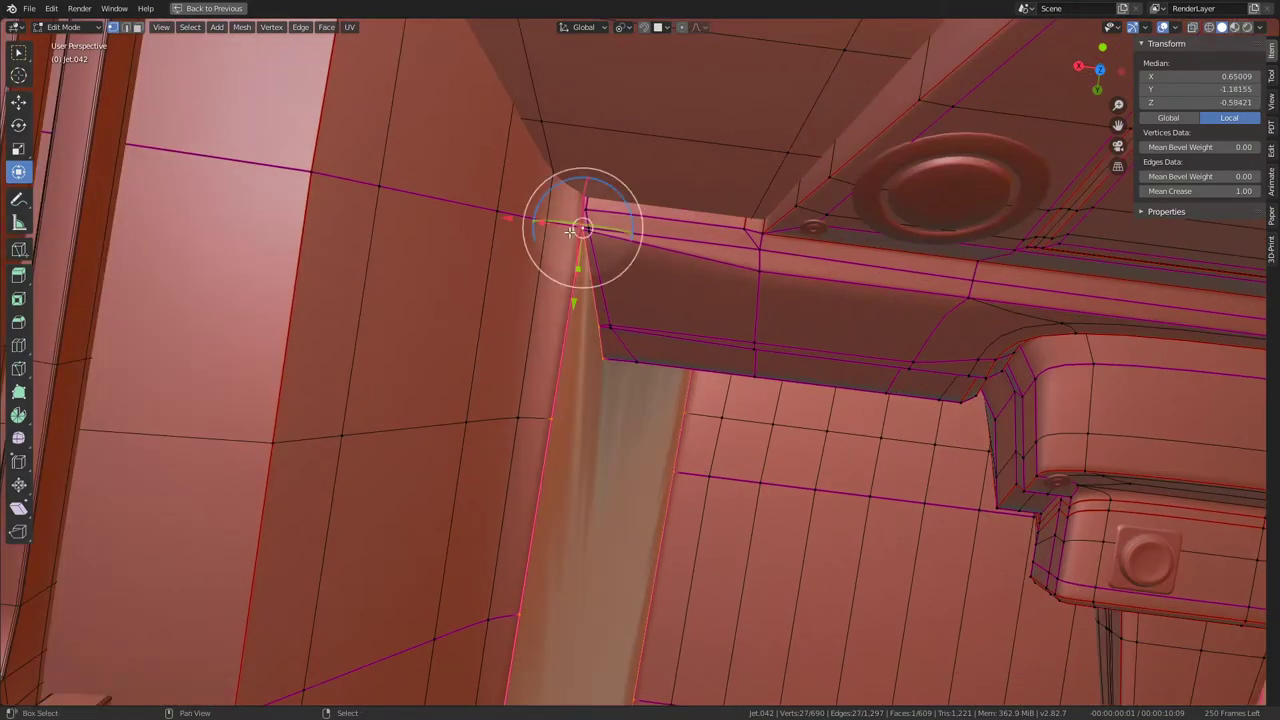
middle_click_drag(580, 223, 610, 300)
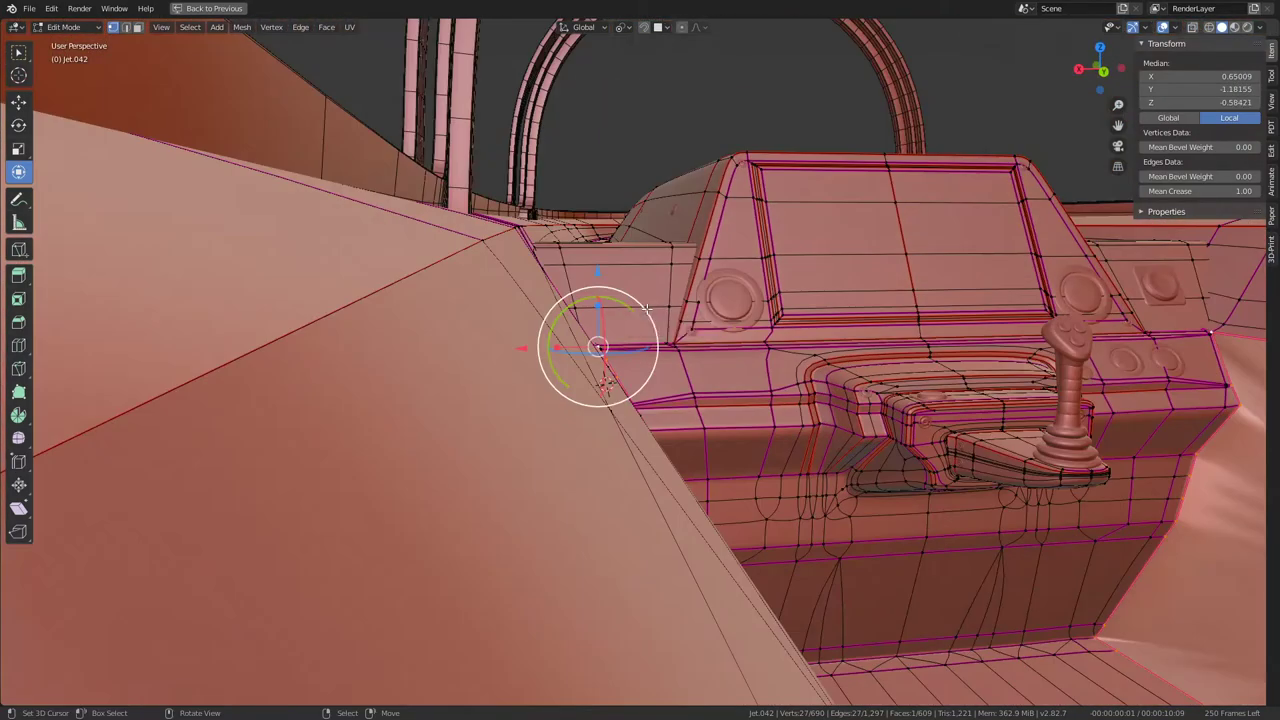
key("KP_7")
mouse_move(647, 309)
middle_mouse_down("shift")
mouse_move(659, 519)
mouse_move(724, 390)
middle_mouse_up("shift")
scroll(724, 390, "up", 3)
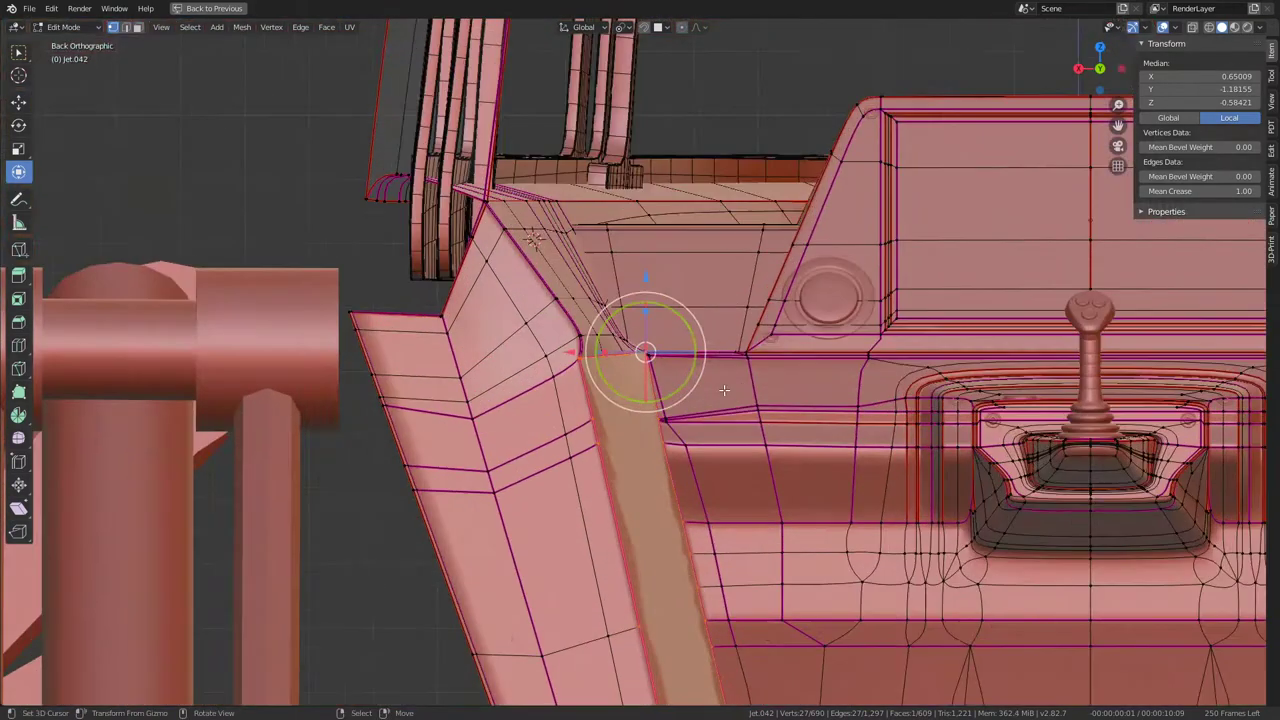
scroll(724, 390, "up", 2)
key("r")
key("z")
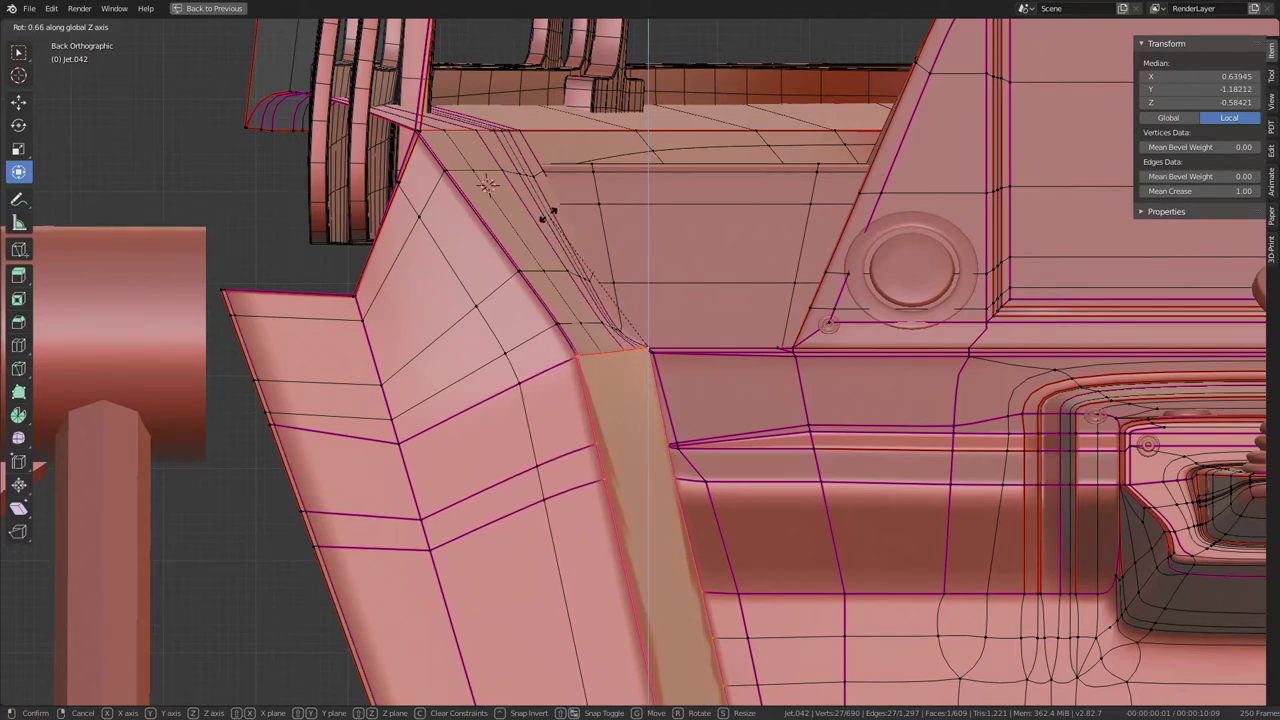
left_click(549, 215)
mouse_move(549, 215)
middle_mouse_down()
mouse_move(401, 304)
mouse_move(731, 258)
middle_mouse_up()
key("ctrl+f")
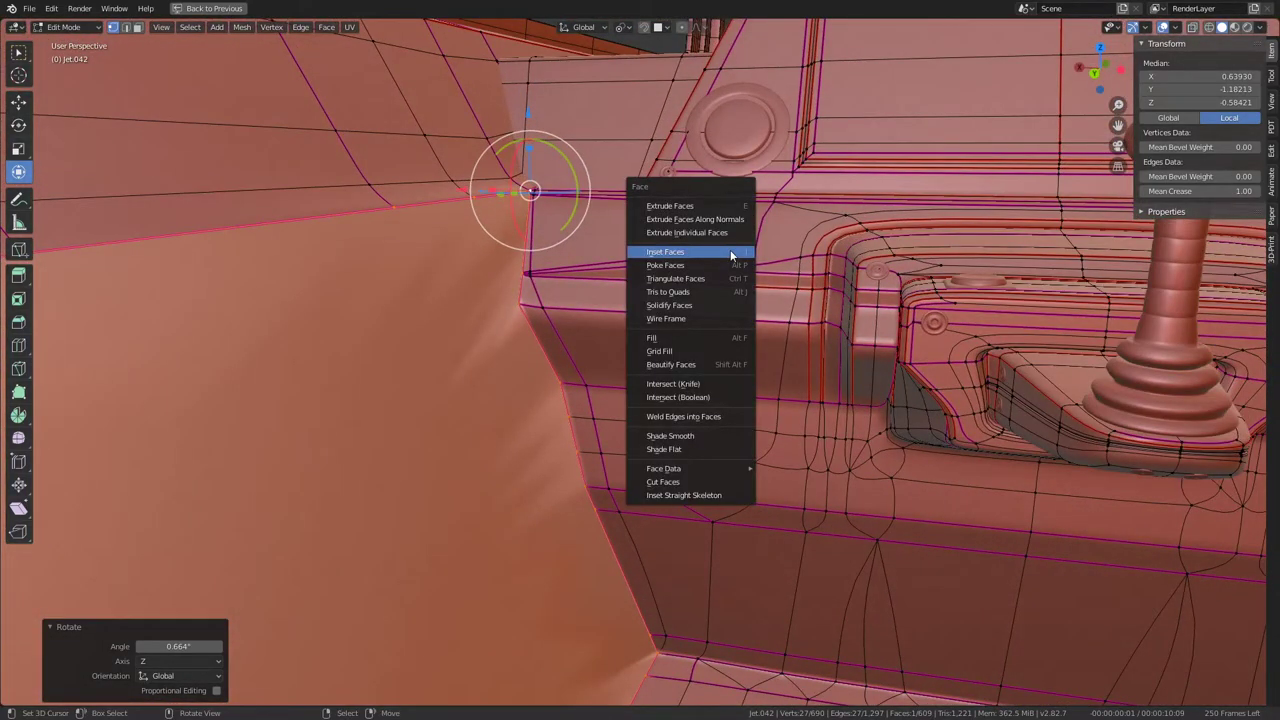
Step: Inset the selected wall faces by about 0.042 and delete the inner faces to open a hole
left_click(731, 255)
left_click_drag(178, 617, 190, 617)
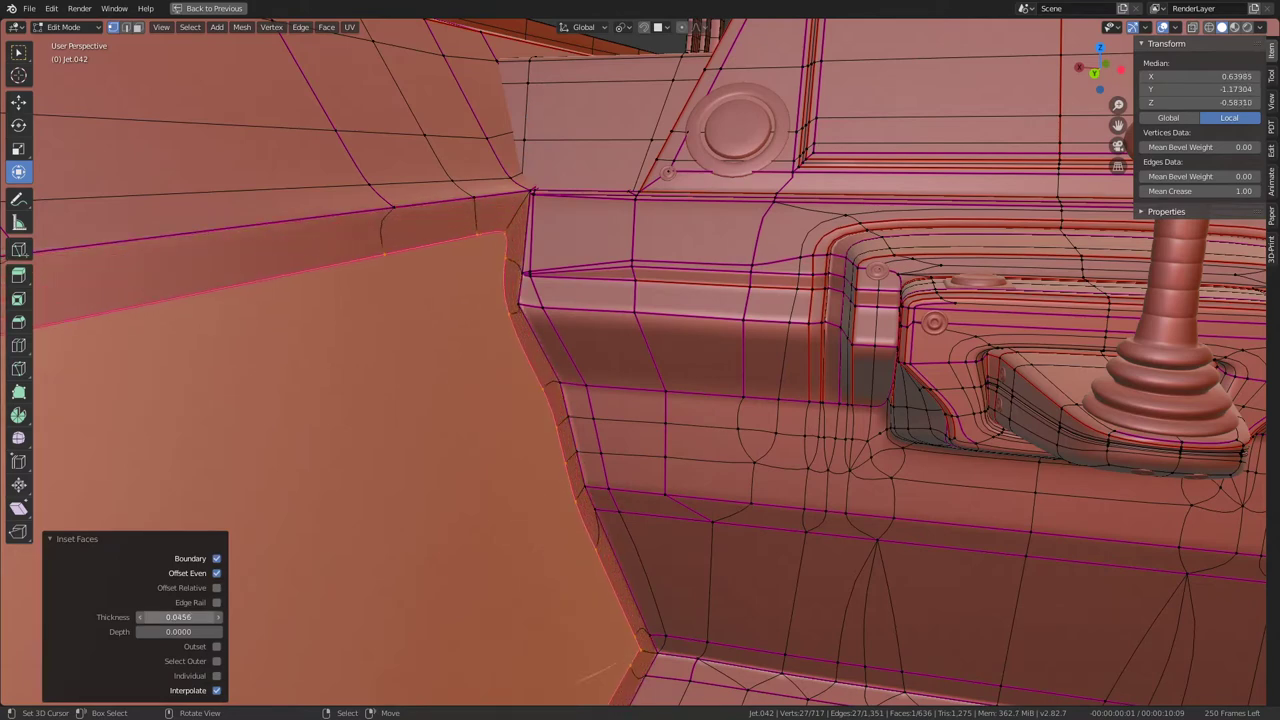
left_click_drag(190, 617, 175, 617)
mouse_move(514, 471)
middle_mouse_down()
mouse_move(548, 265)
mouse_move(528, 335)
mouse_move(523, 314)
middle_mouse_up()
key("x")
left_click(528, 335)
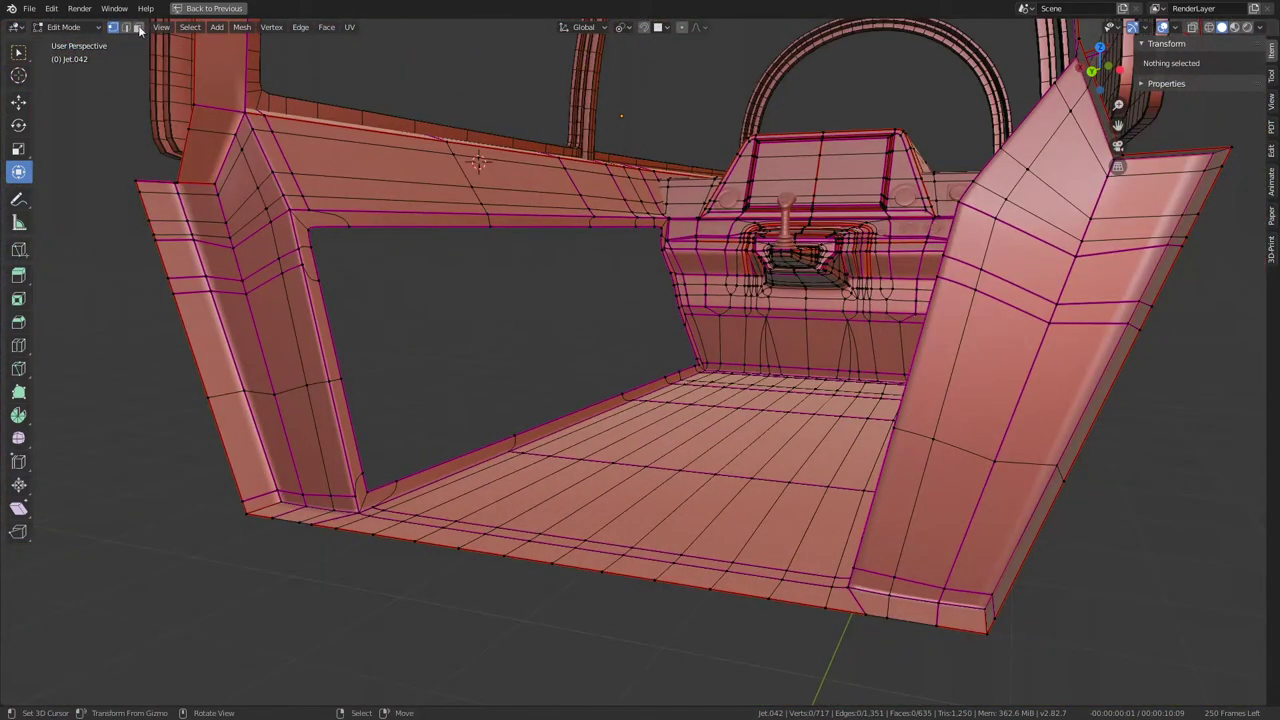
Step: Select the opening's edge loop, try Grid Fill, then close the hole with a single face
left_click(138, 27, "shift")
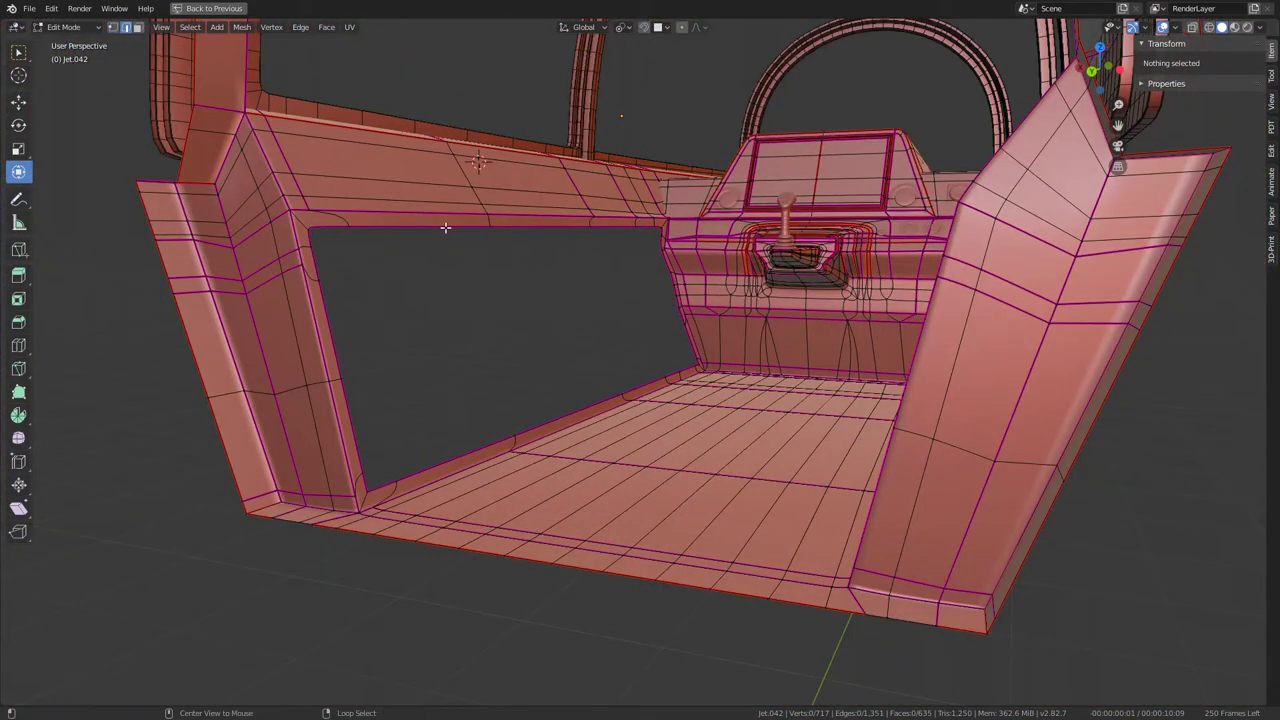
left_click(520, 228, "alt")
key("ctrl+f")
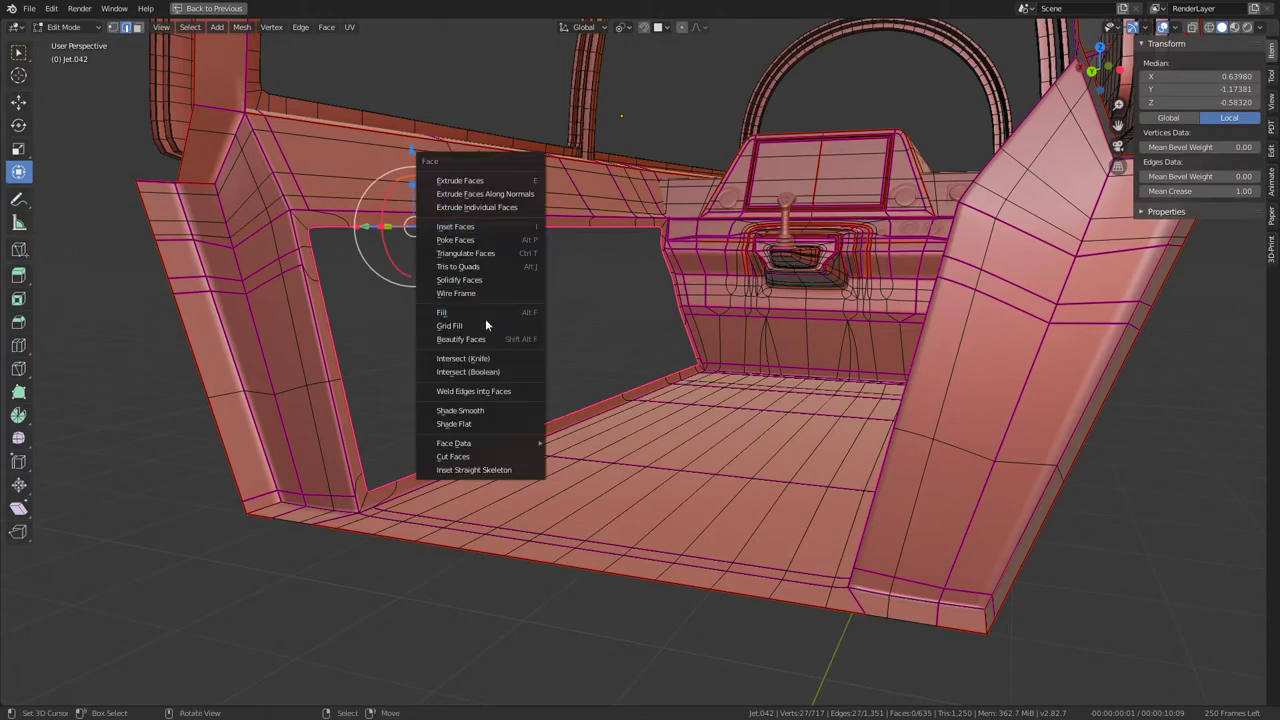
left_click(485, 325)
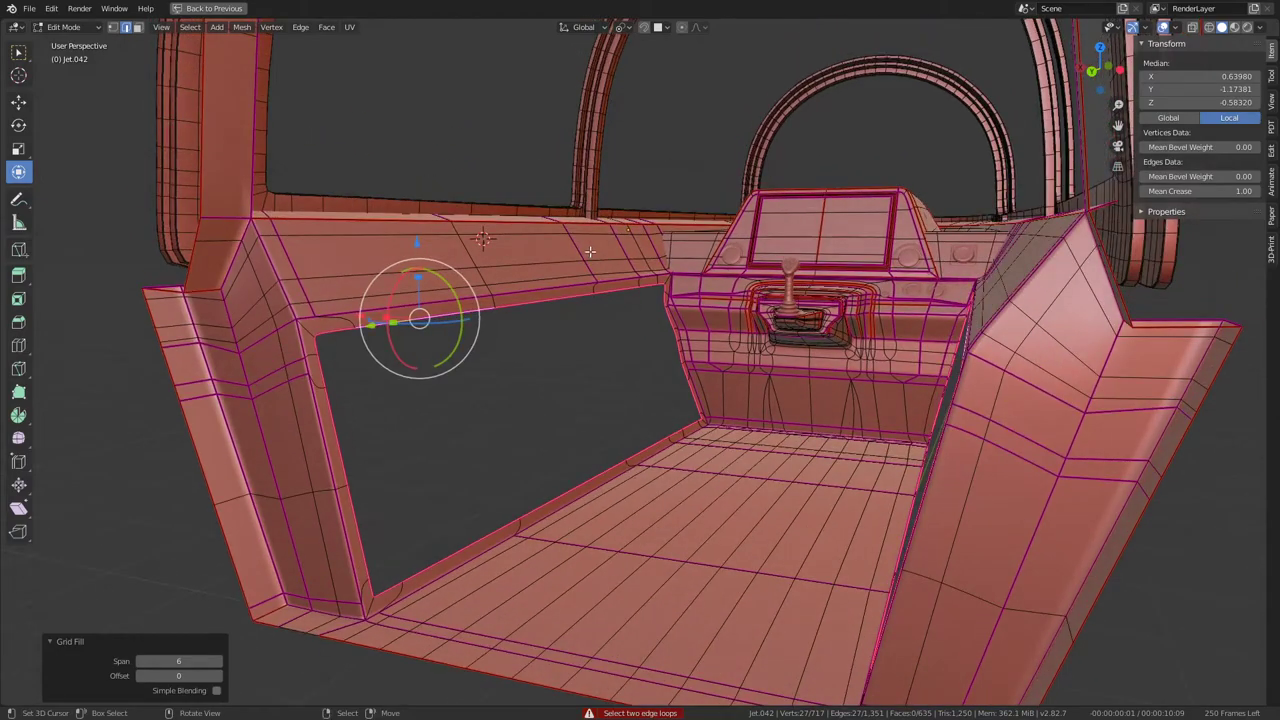
scroll(584, 181, "up", 5)
mouse_move(606, 257)
middle_mouse_down()
mouse_move(589, 256)
mouse_move(637, 226)
middle_mouse_up()
key("Tab")
key("Tab")
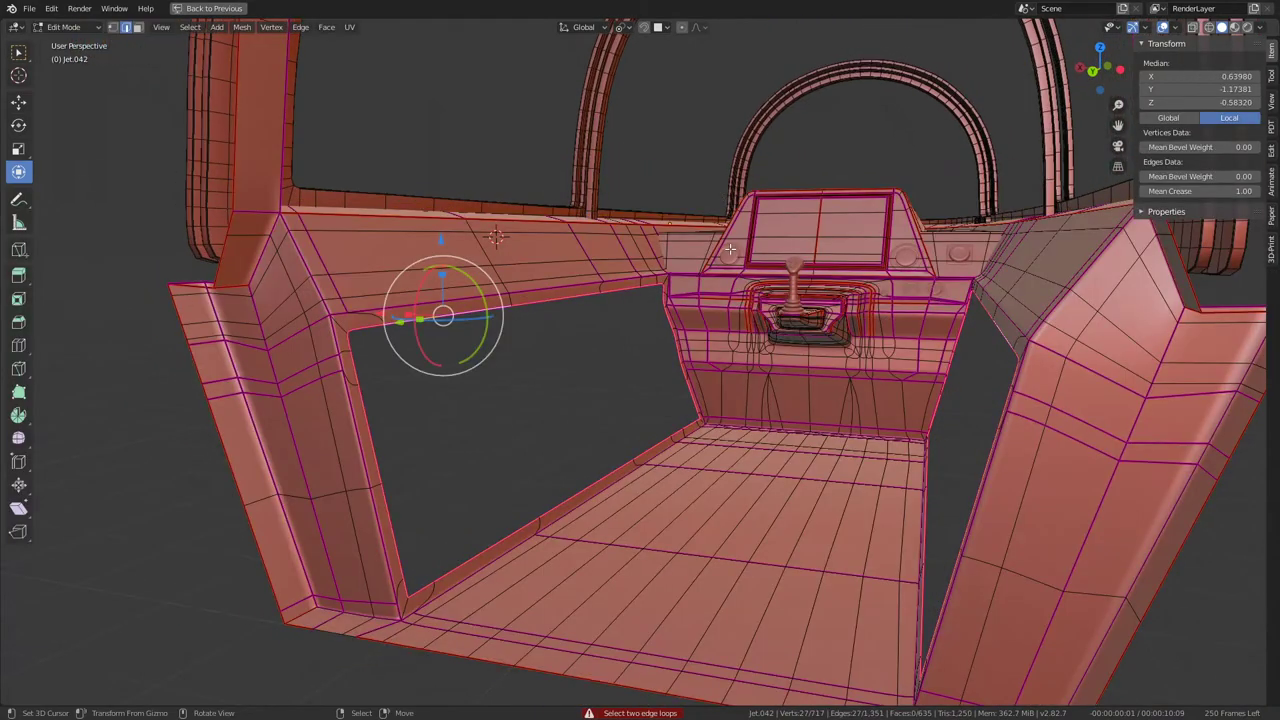
key("f")
scroll(612, 296, "up", 3)
middle_click_drag(838, 270, 771, 335)
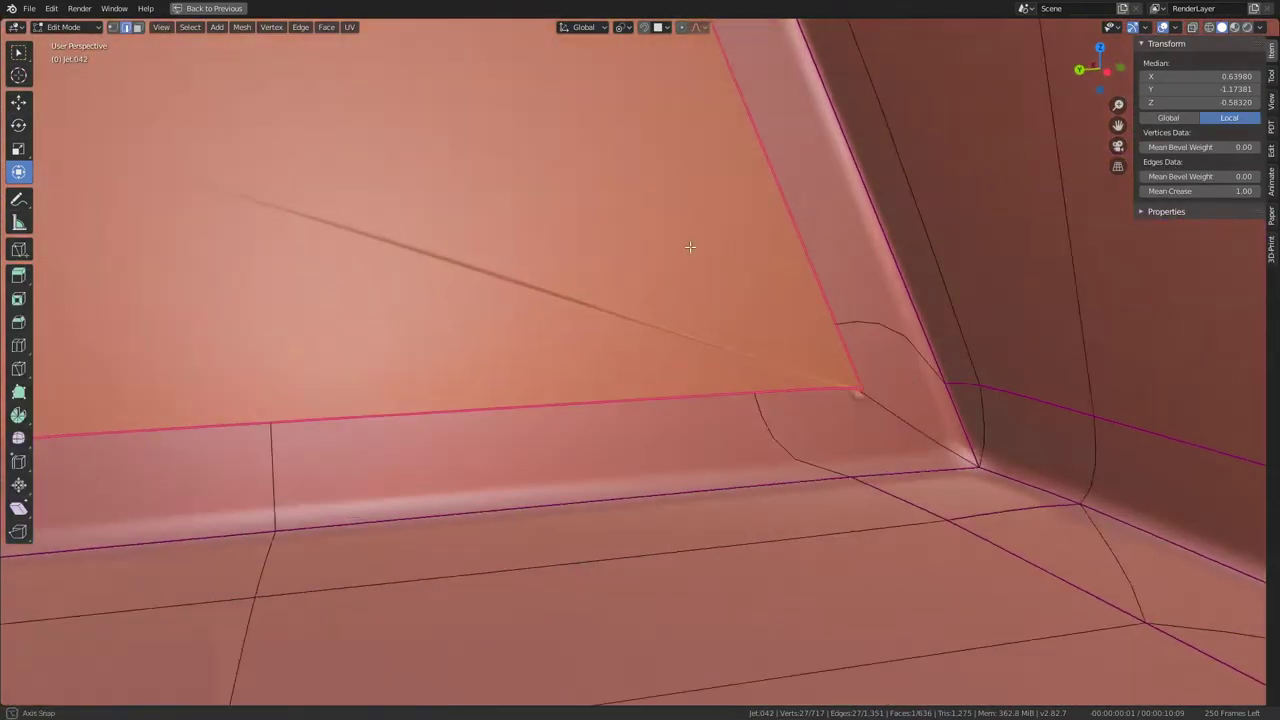
Step: Delete the fill face, then refill the wall hole from its border loop
middle_click_drag(690, 247, 708, 254)
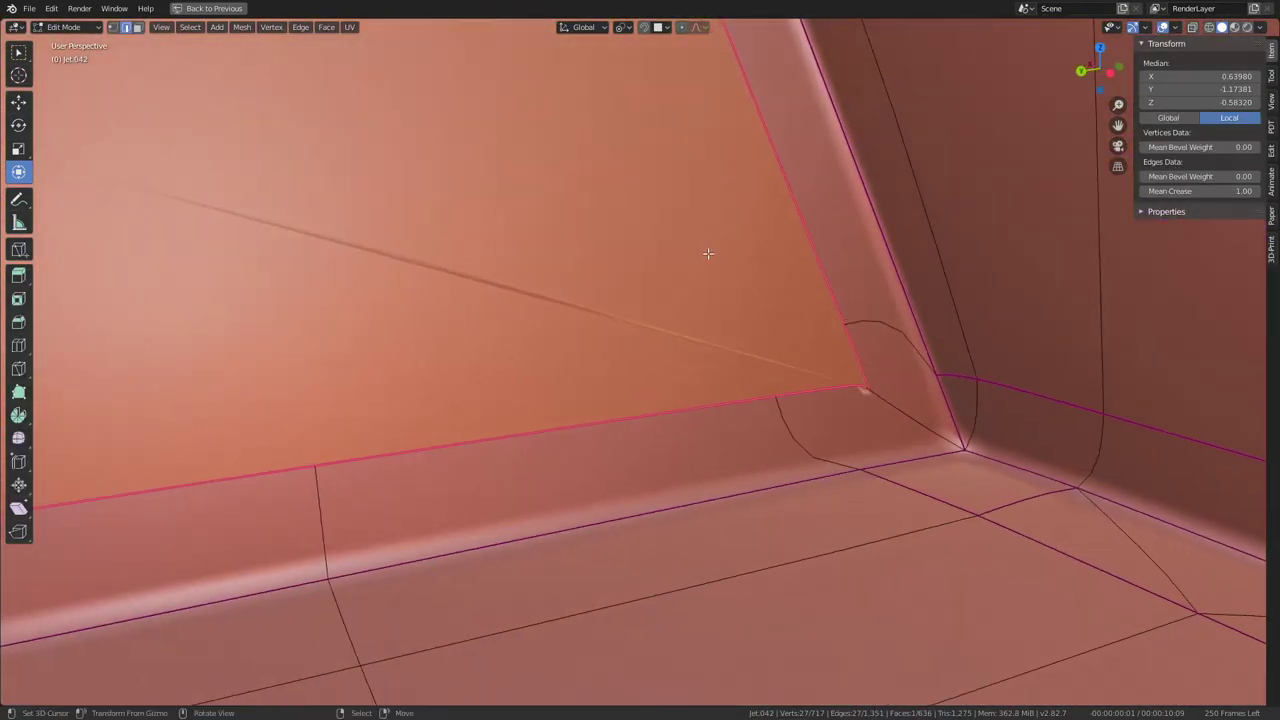
key("Tab")
key("Tab")
key("Delete")
key("Tab")
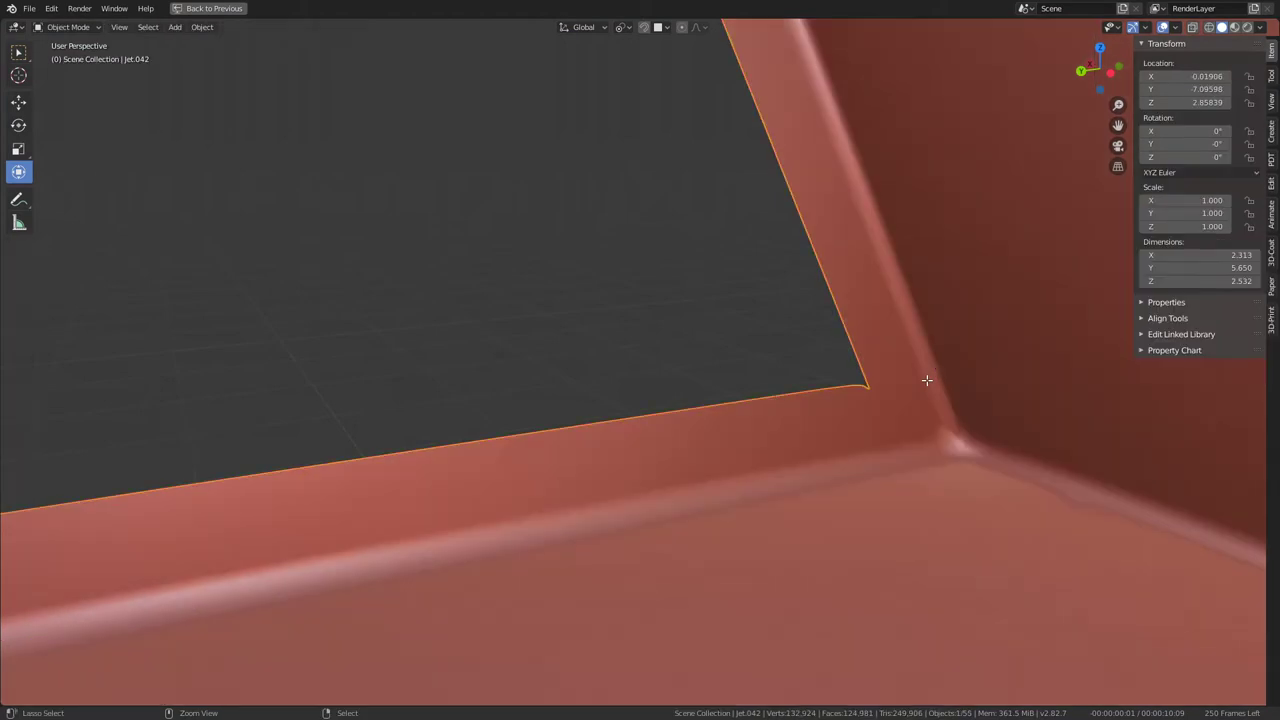
key("Tab")
key("alt+a")
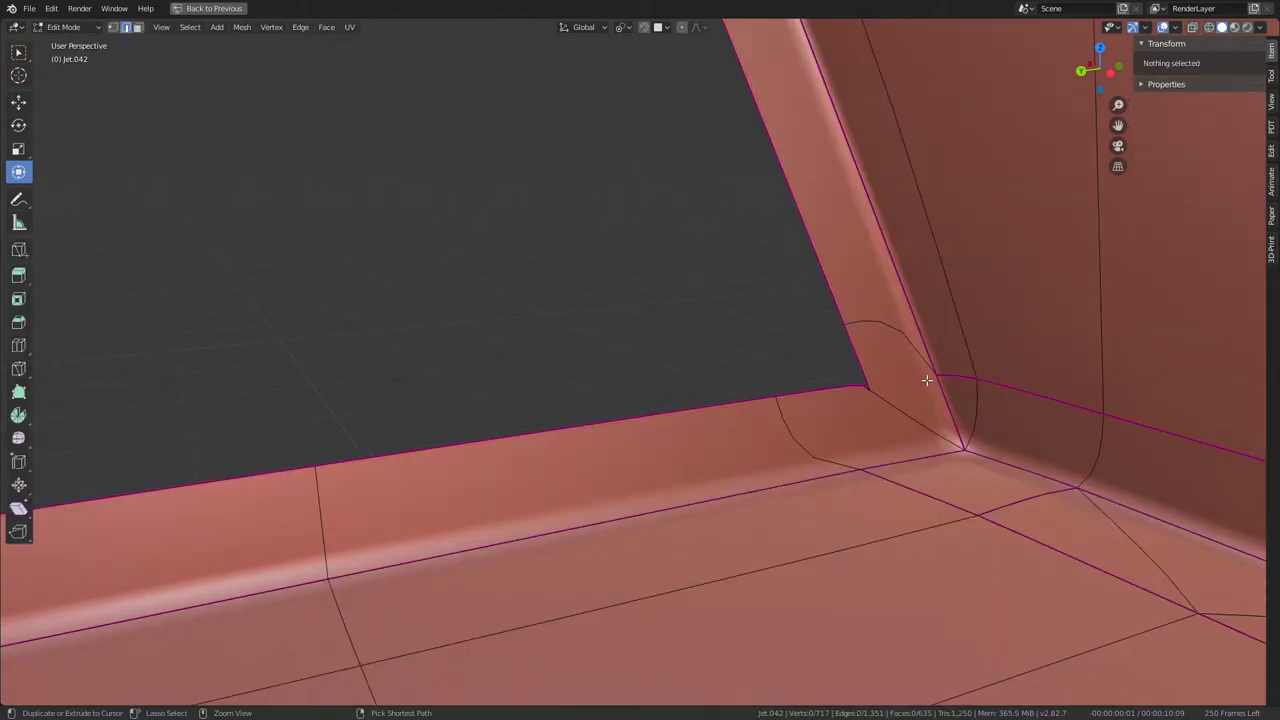
left_click(927, 380, "alt")
key("f")
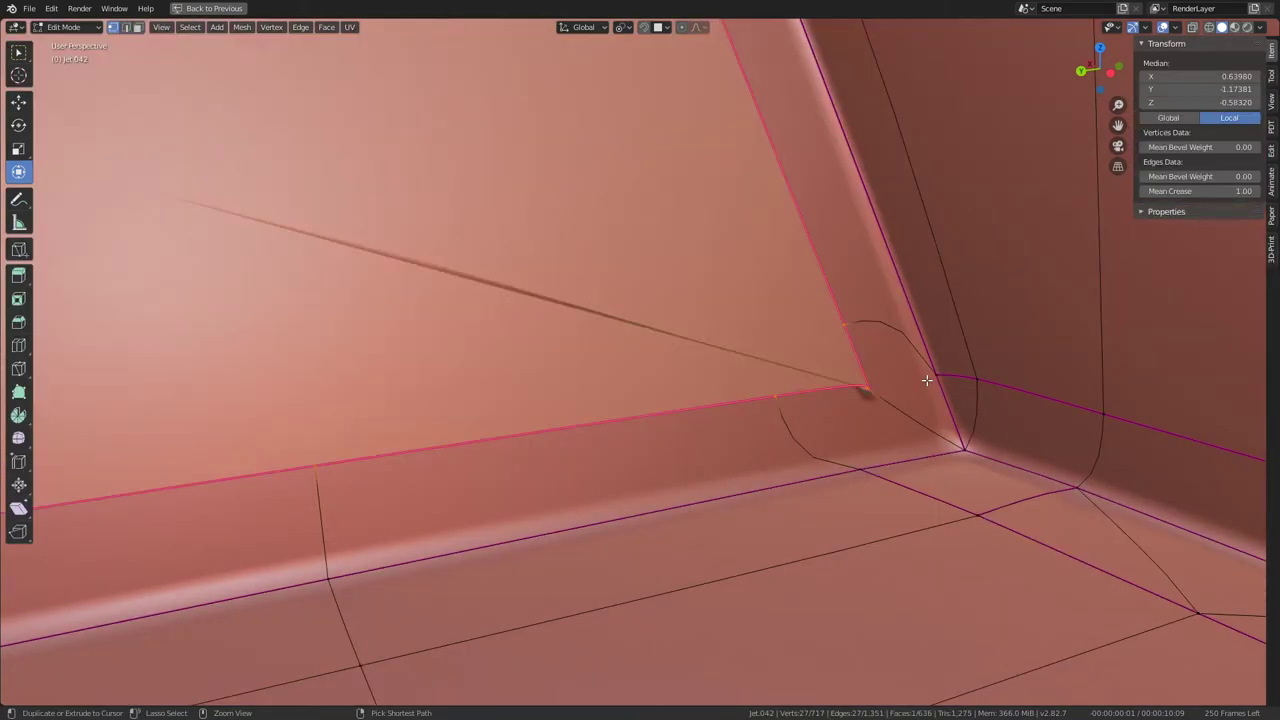
Step: Try Grid Fill on the new wall face, then inset it to about 0.015
key("ctrl+f")
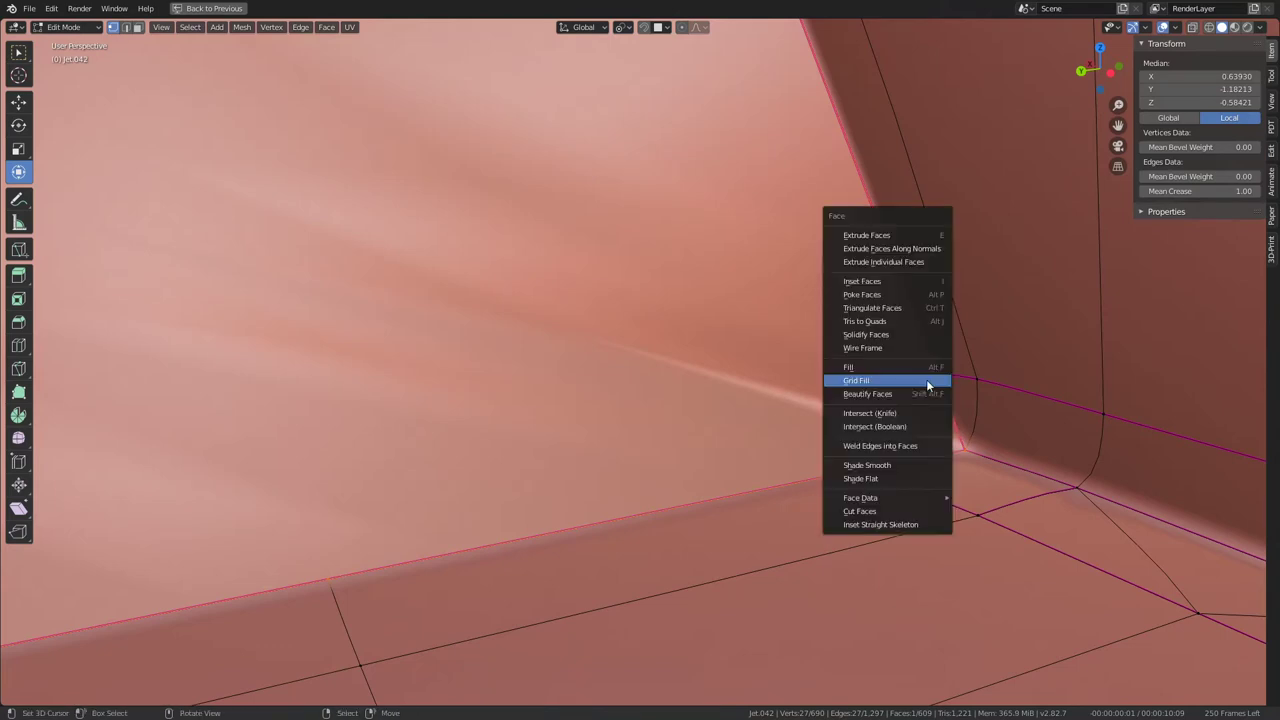
left_click(926, 379)
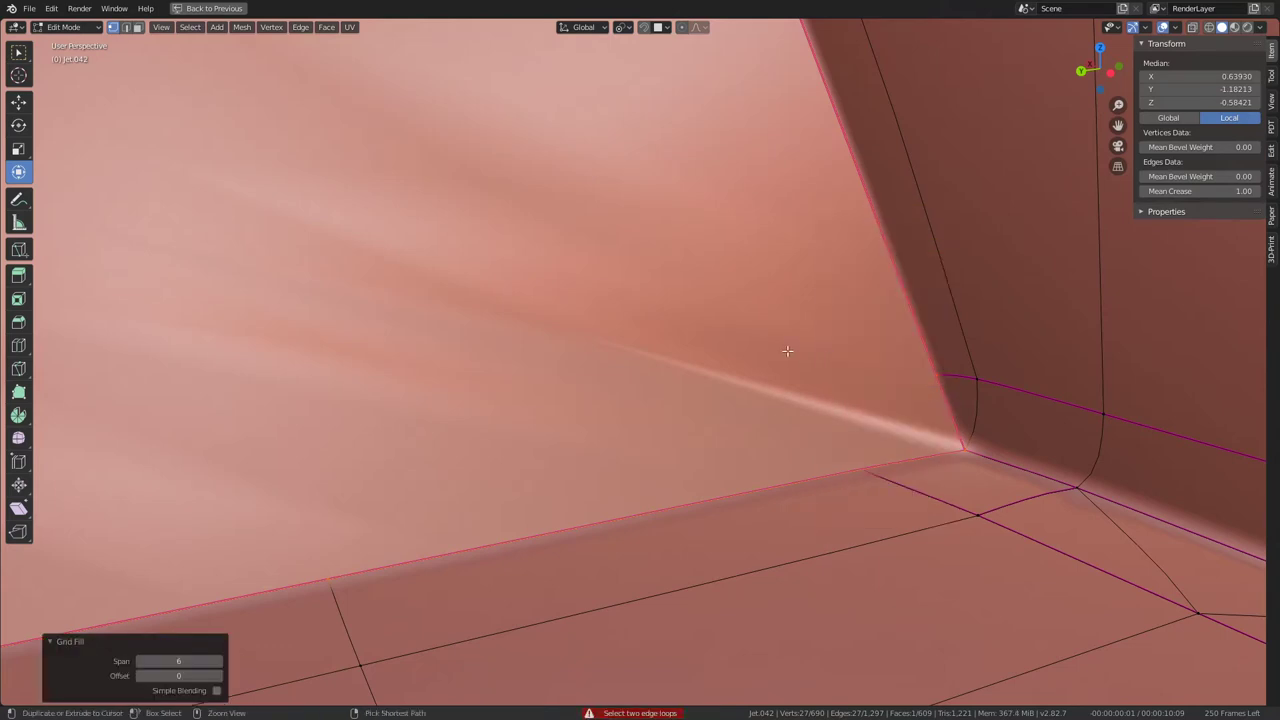
key("ctrl+f")
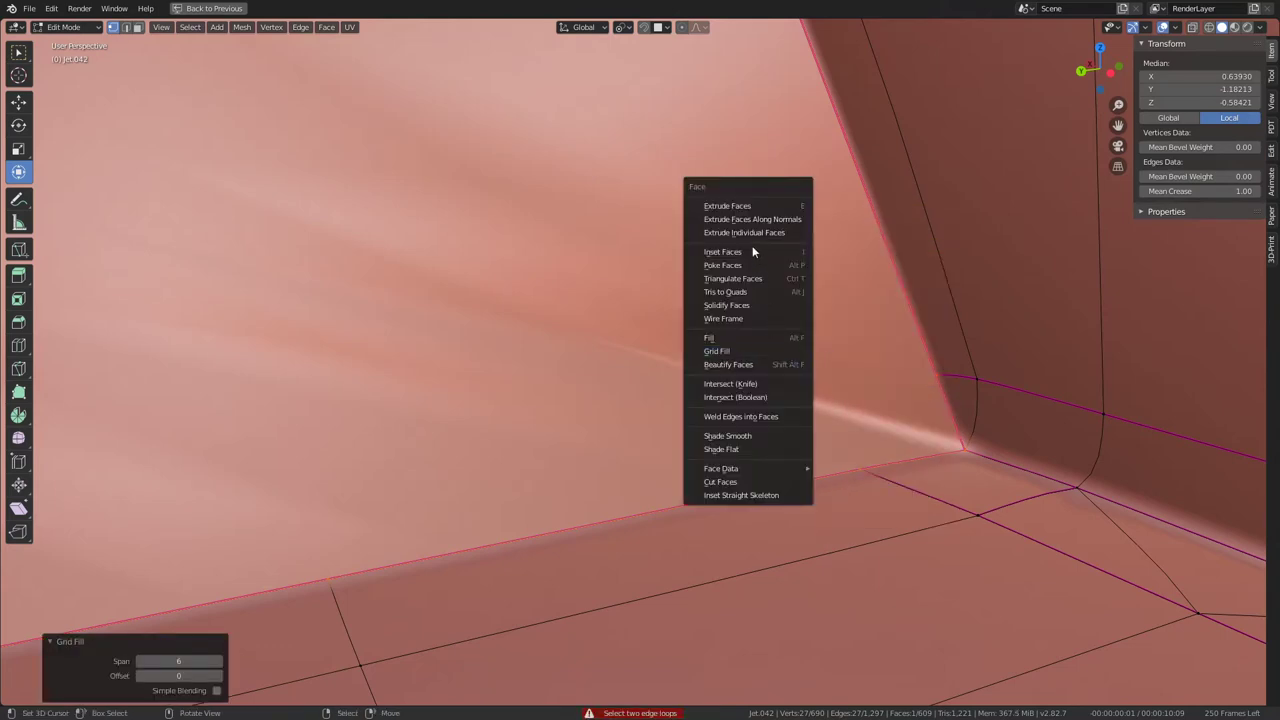
left_click(748, 254)
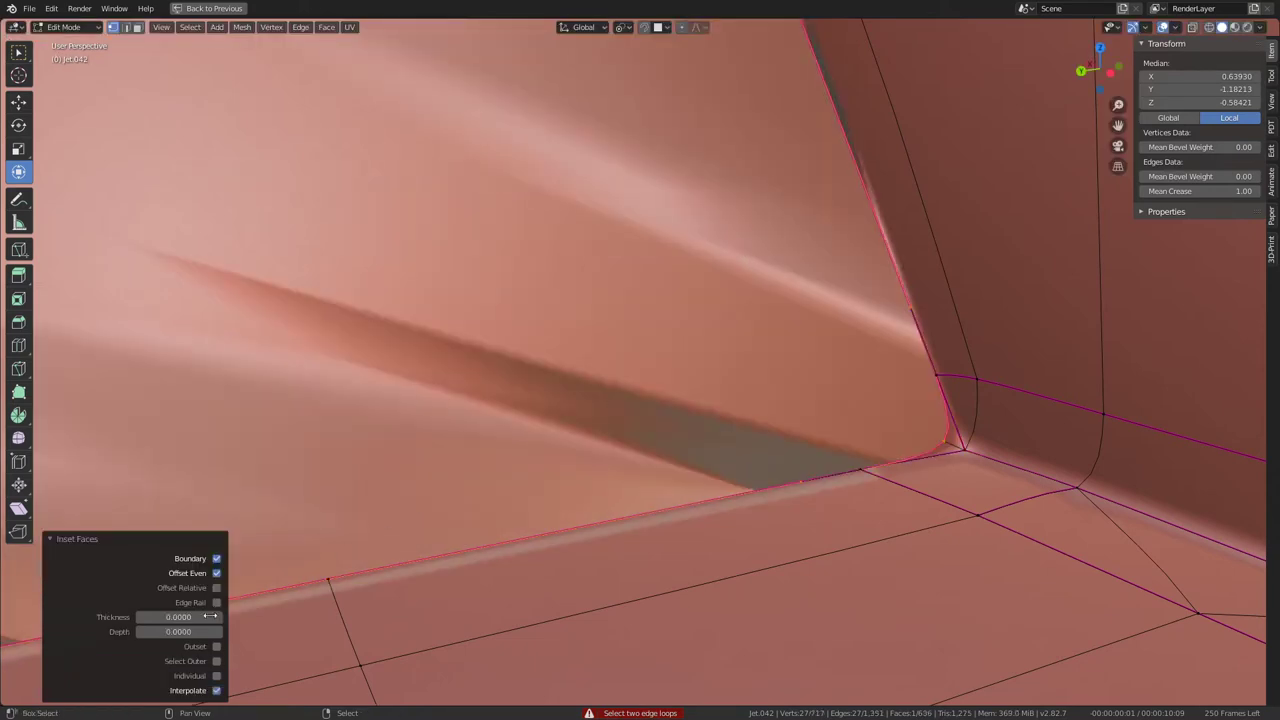
key("Return")
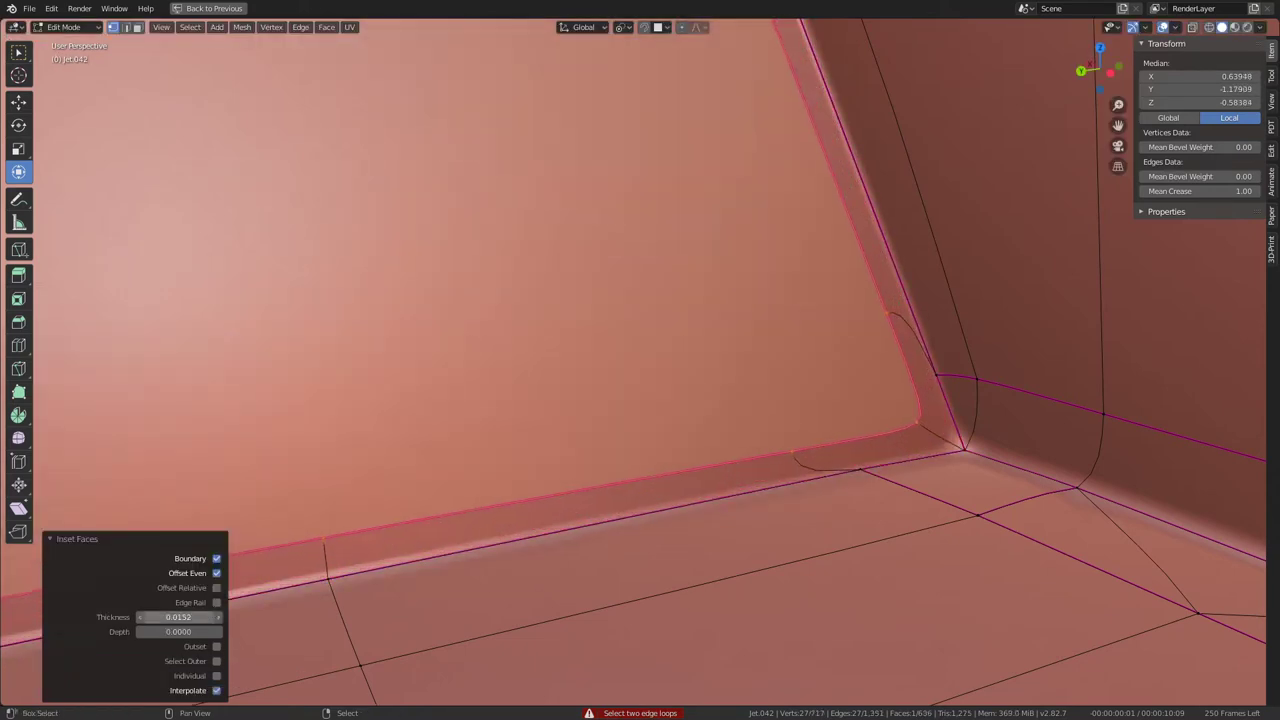
Step: Remove the centre face to leave a thin rim, retry Grid Fill, and inspect in Object Mode
key("ctrl+f")
key("ctrl+z")
key("ctrl+z")
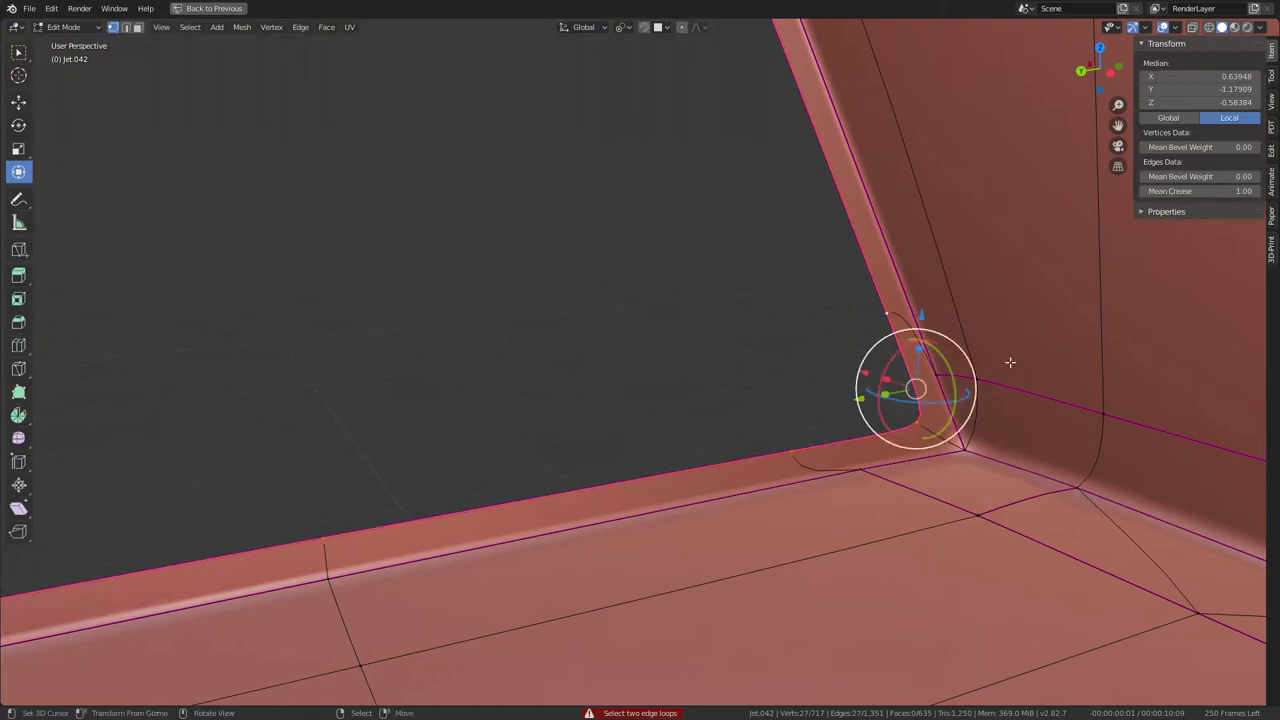
key("ctrl+f")
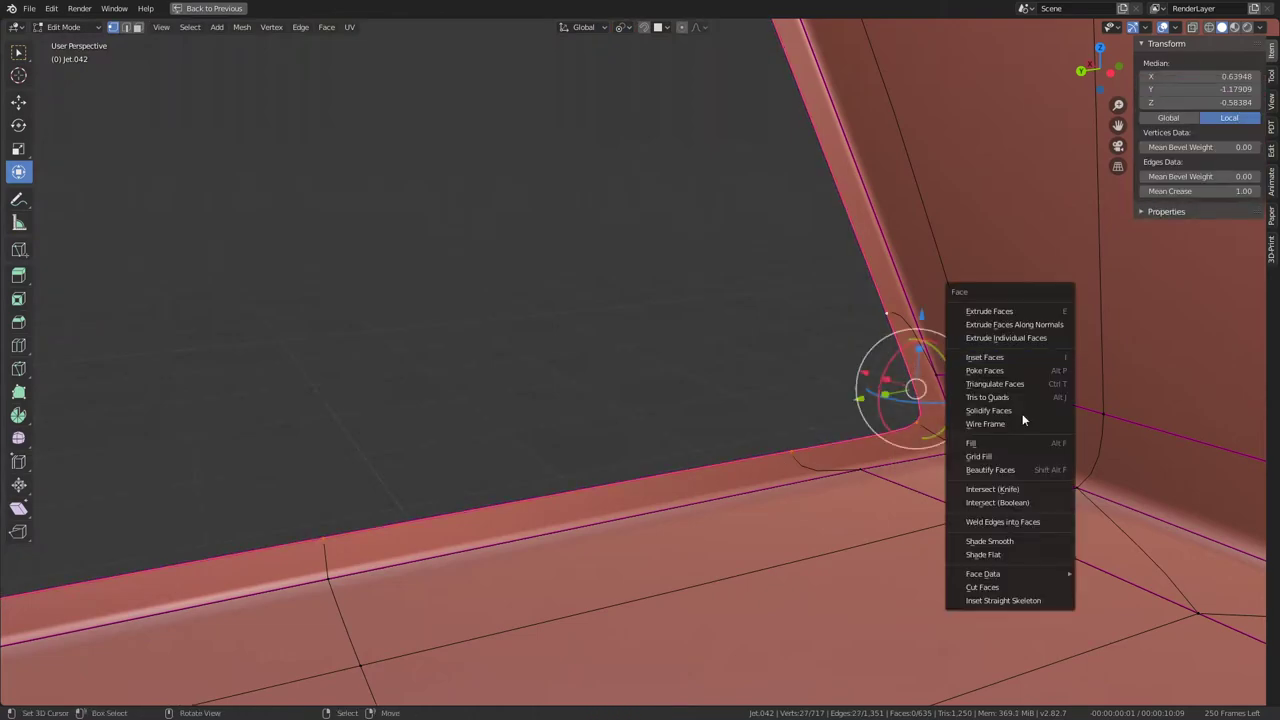
left_click(1007, 456)
mouse_move(508, 357)
middle_mouse_down()
mouse_move(604, 336)
mouse_move(806, 357)
mouse_move(814, 306)
mouse_move(751, 368)
mouse_move(700, 371)
mouse_move(681, 352)
mouse_move(732, 340)
middle_mouse_up()
key("Tab")
key("Tab")
scroll(732, 340, "up", 3)
middle_click_drag(839, 292, 810, 305)
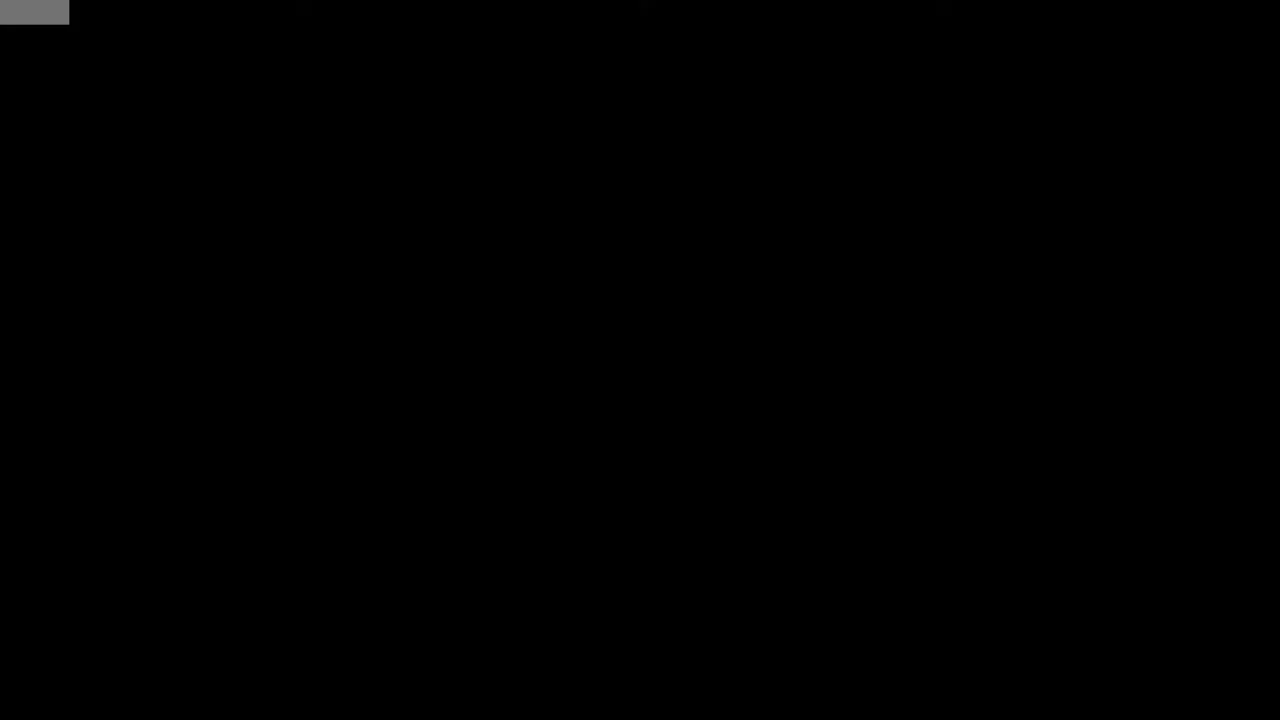
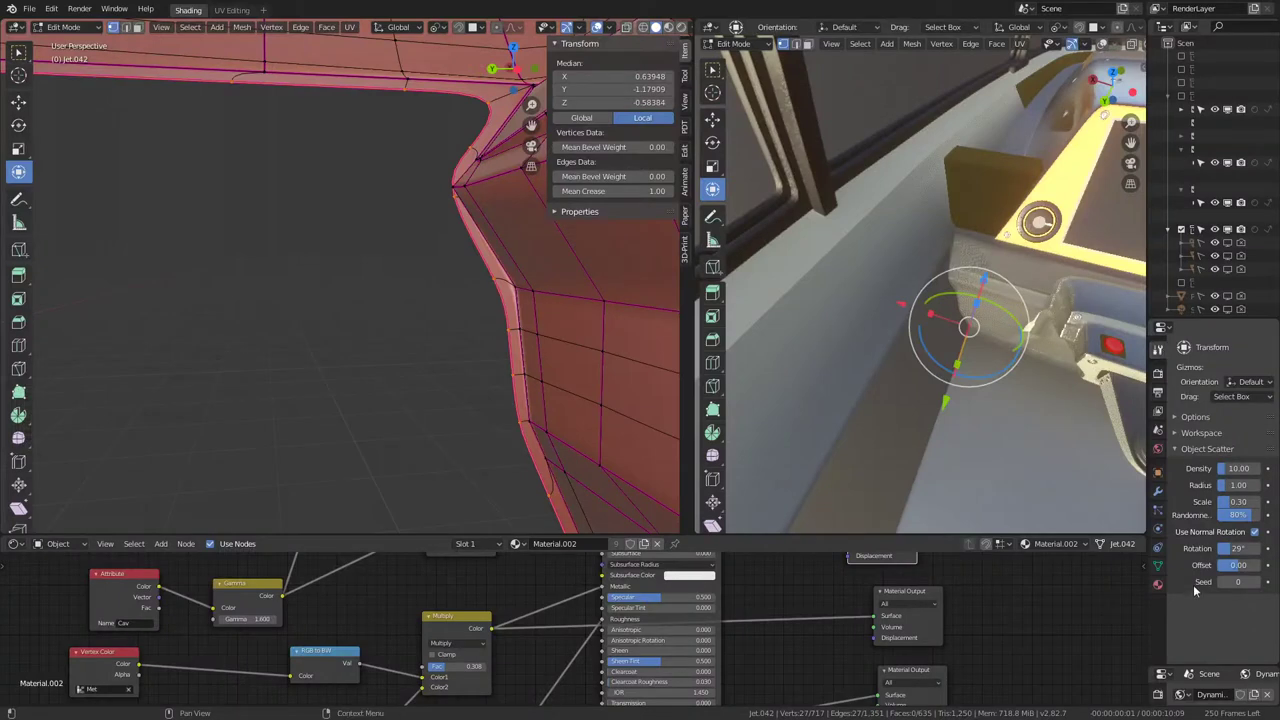
Step: Widen the properties area, enable Render Simplify (viewport Max Subdivision 0), and maximize the viewport
left_click_drag(1216, 318, 1216, 176)
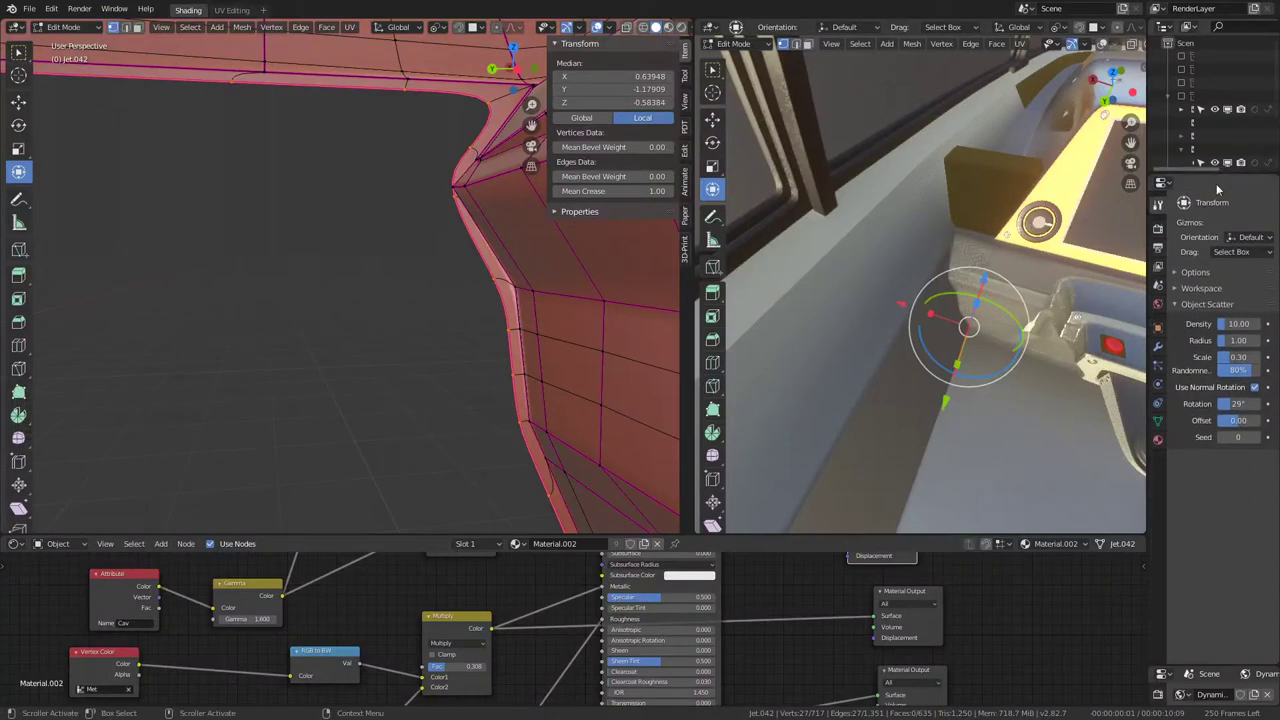
left_click_drag(1150, 272, 1003, 282)
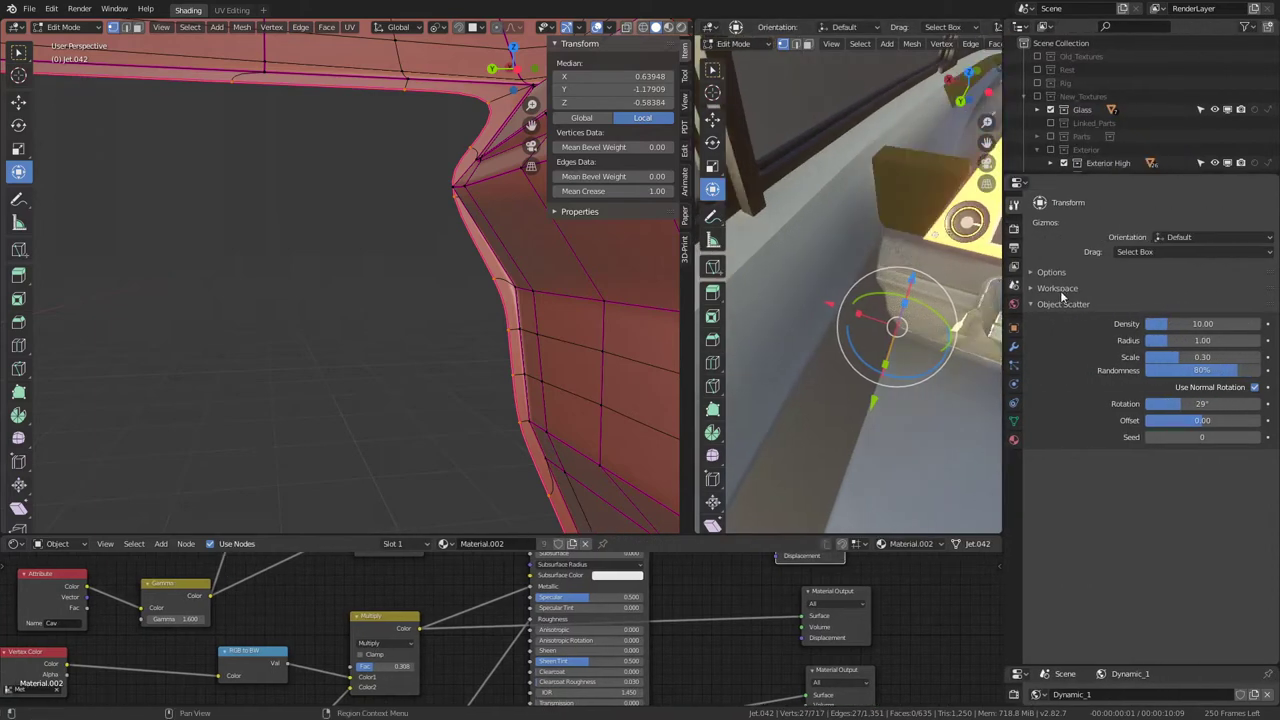
left_click(1013, 229)
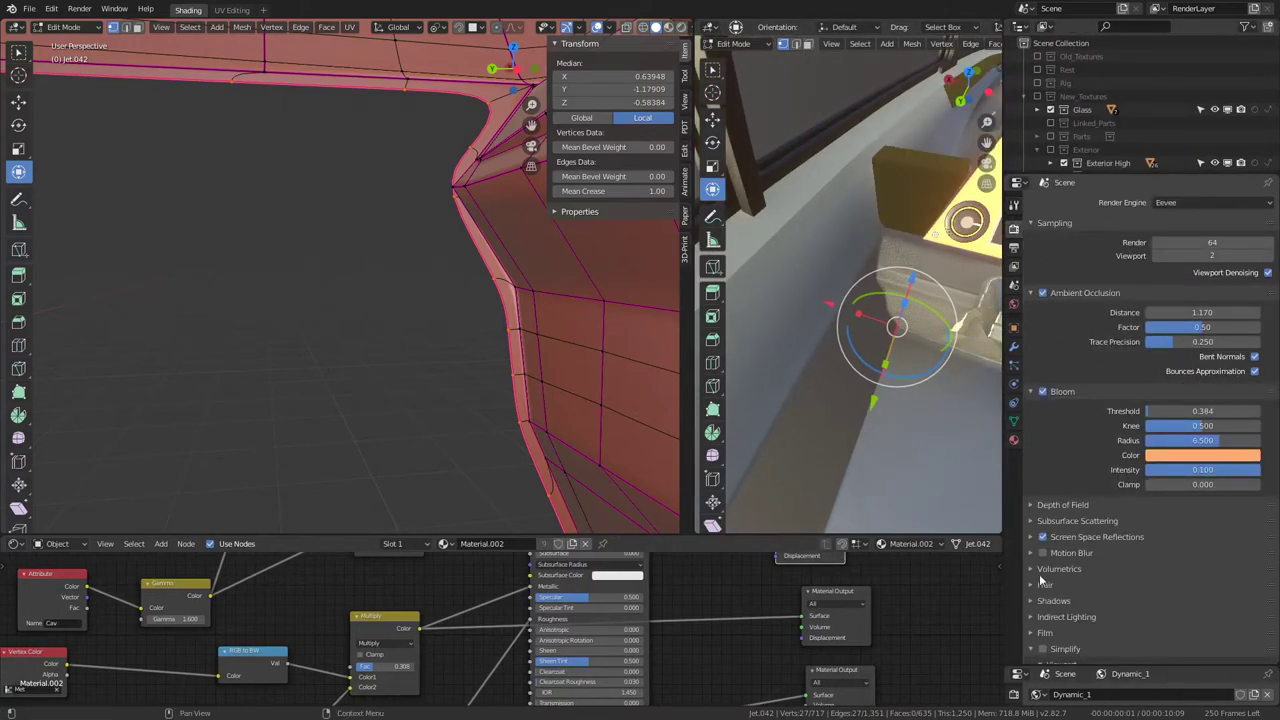
scroll(1044, 575, "down", 4)
scroll(1044, 570, "down", 4)
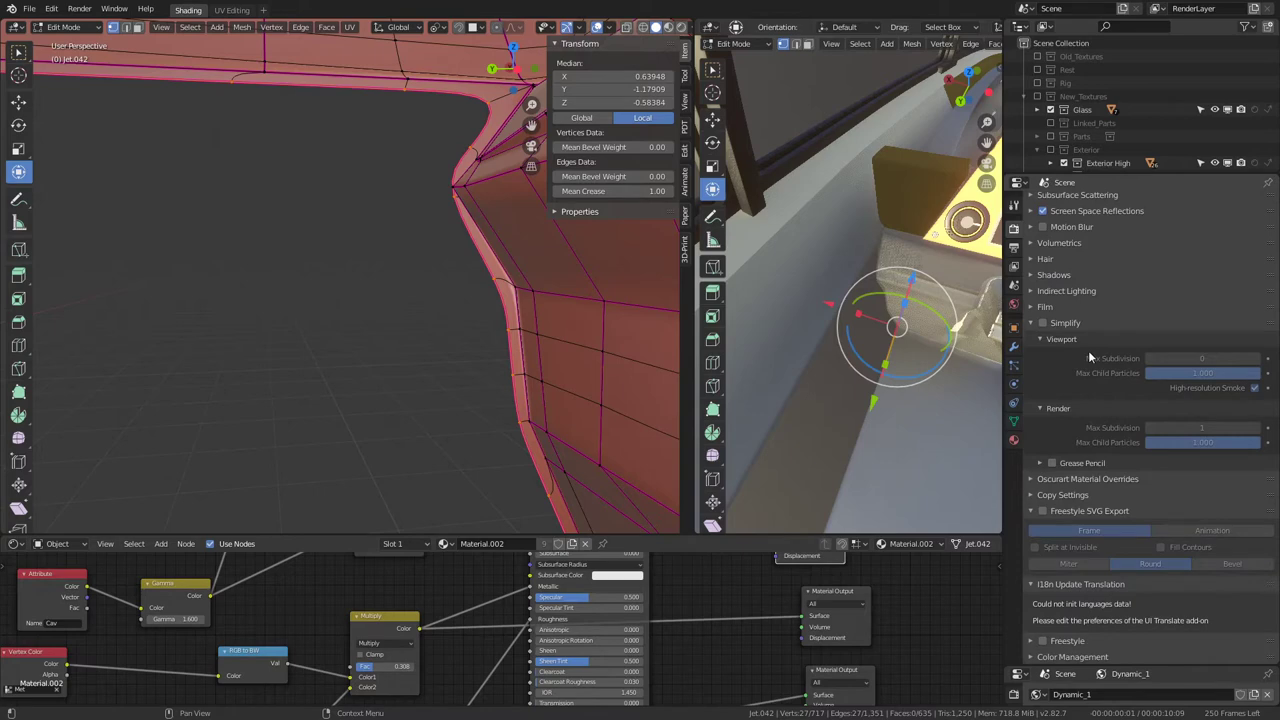
left_click(1043, 323)
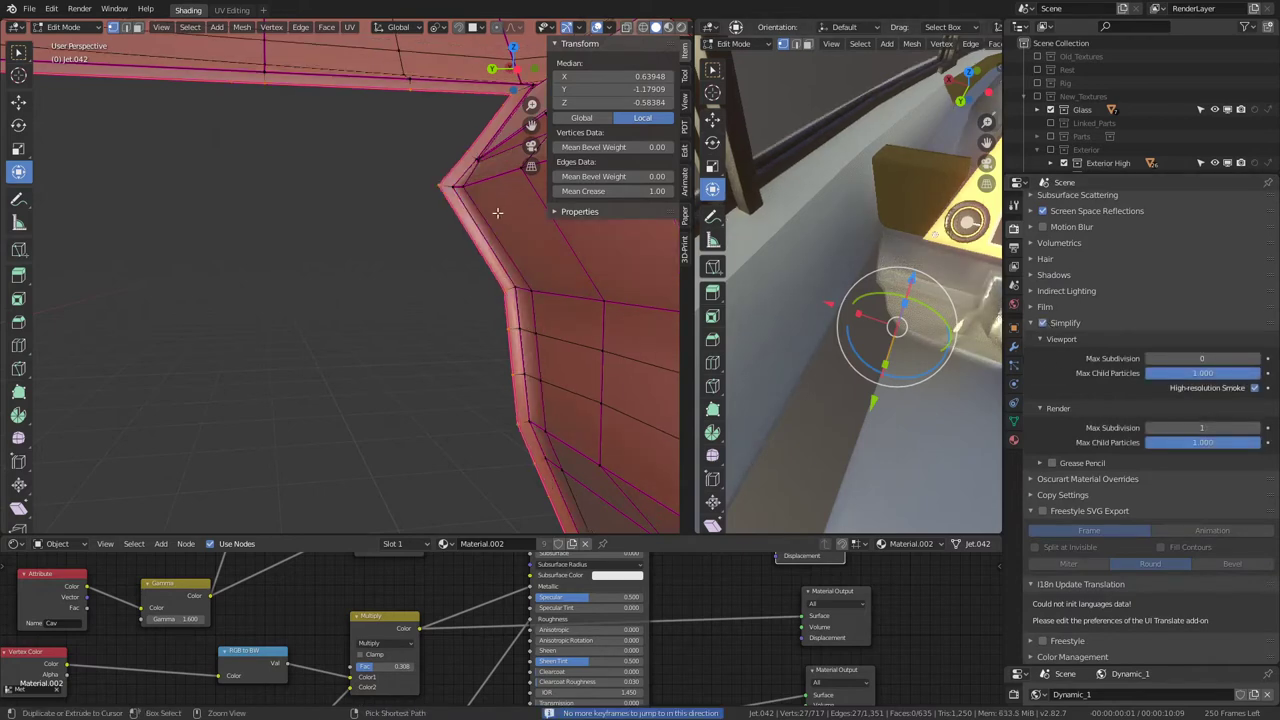
key("ctrl+space")
Step: Select the rim and lower-corner vertices and extrude new vertices up toward the upper rim
scroll(409, 266, "down", 5)
mouse_move(736, 259)
middle_mouse_down()
mouse_move(682, 253)
mouse_move(600, 271)
mouse_move(608, 228)
middle_mouse_up()
mouse_move(729, 201)
middle_mouse_down()
mouse_move(714, 277)
mouse_move(731, 277)
mouse_move(655, 406)
middle_mouse_up()
mouse_move(749, 342)
middle_mouse_down()
mouse_move(822, 177)
mouse_move(734, 360)
mouse_move(740, 210)
middle_mouse_up()
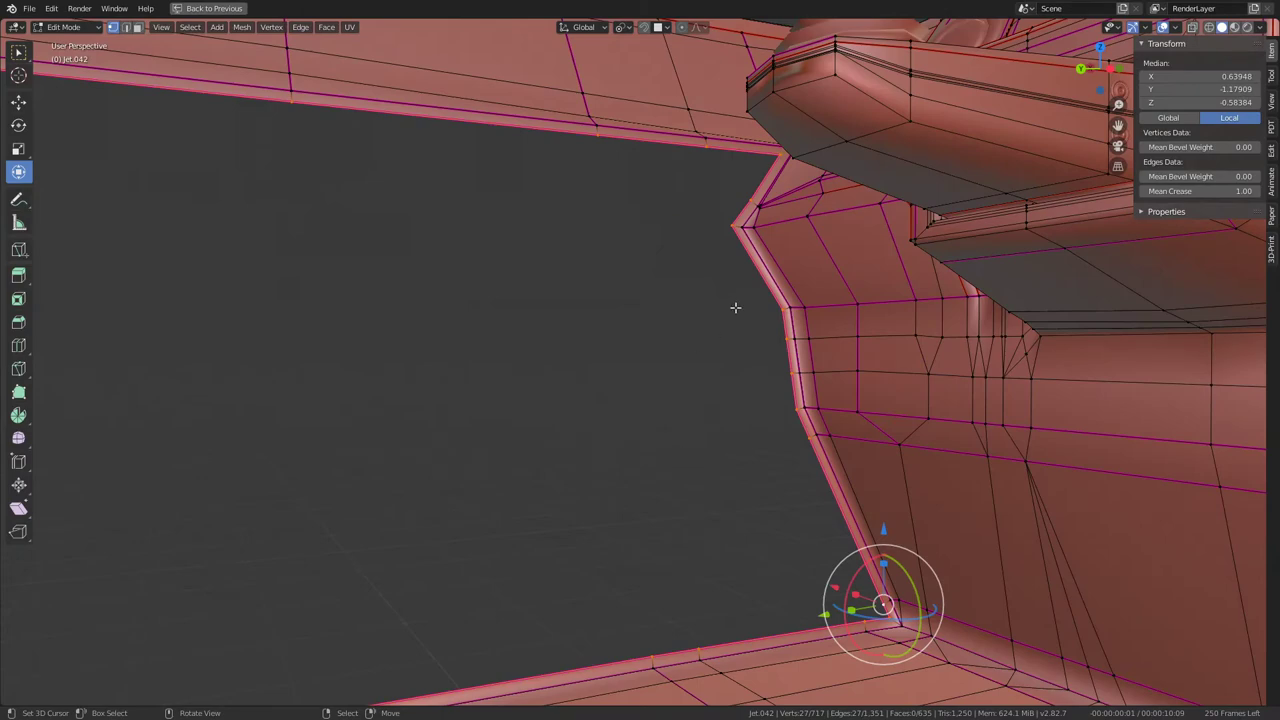
middle_click_drag(735, 307, 738, 333)
left_click(596, 146)
left_click(706, 134)
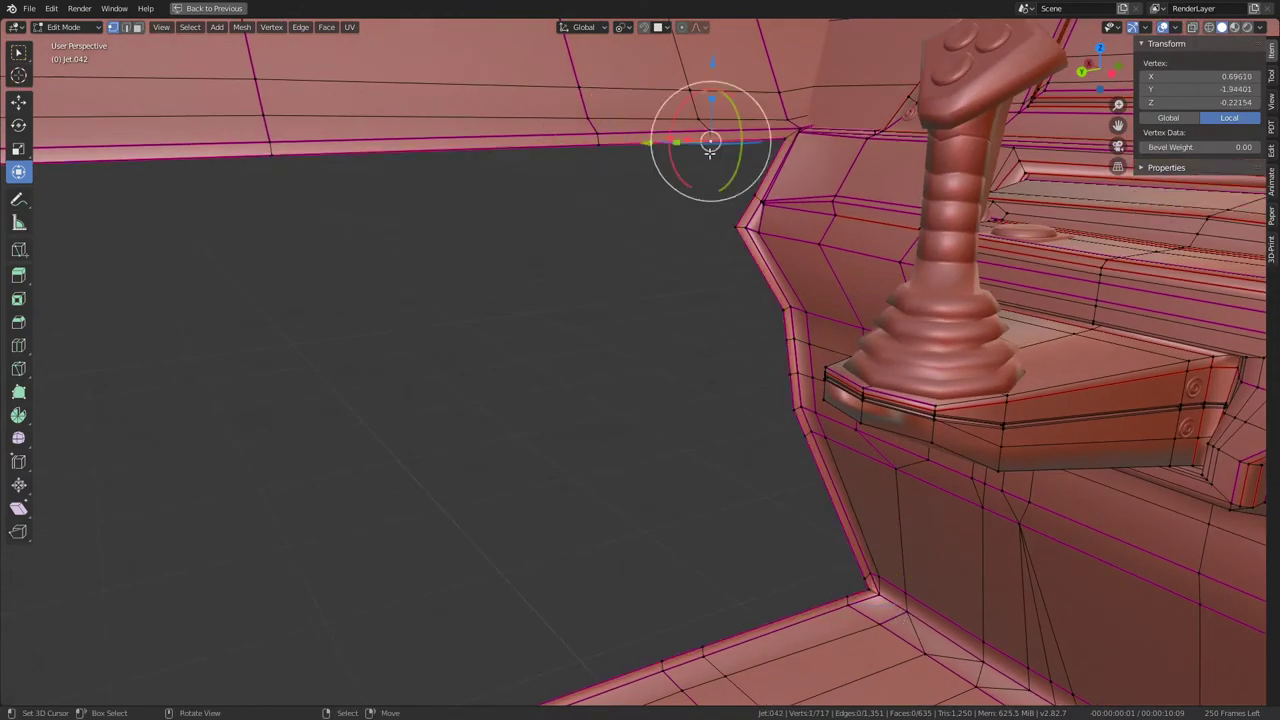
left_click(756, 192)
left_click(829, 586)
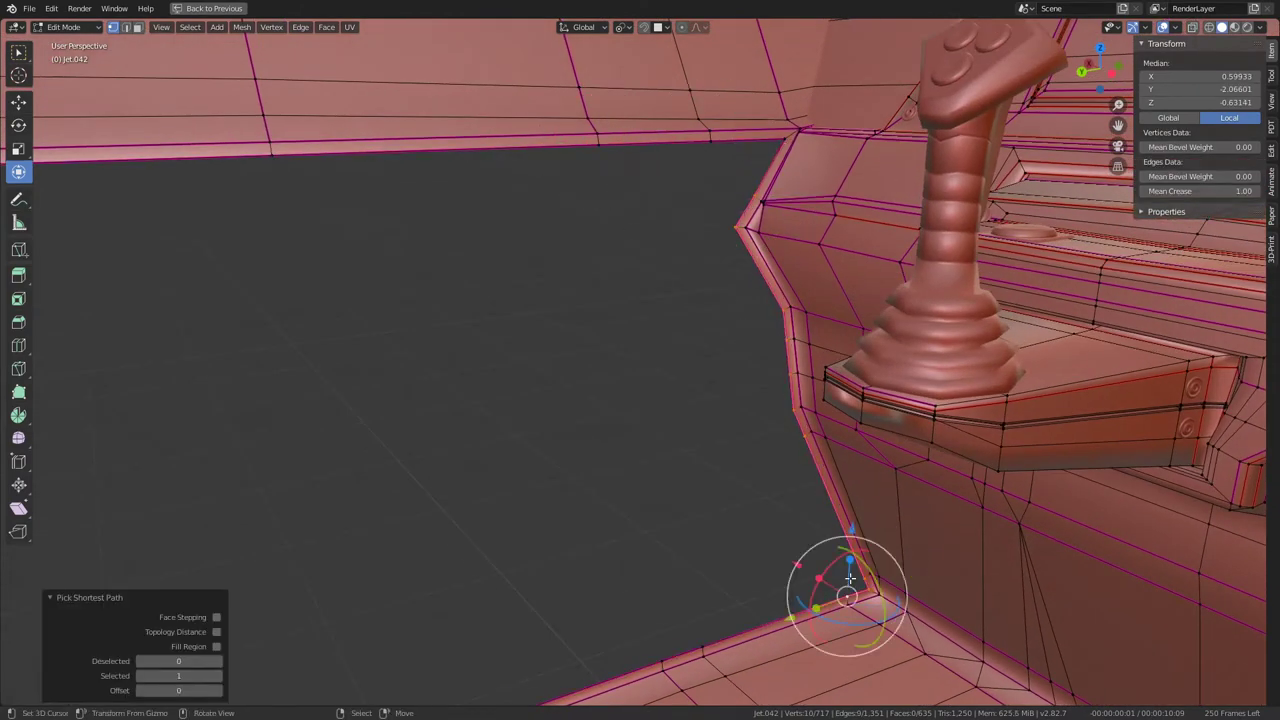
left_click(863, 580)
right_click(735, 201, "ctrl")
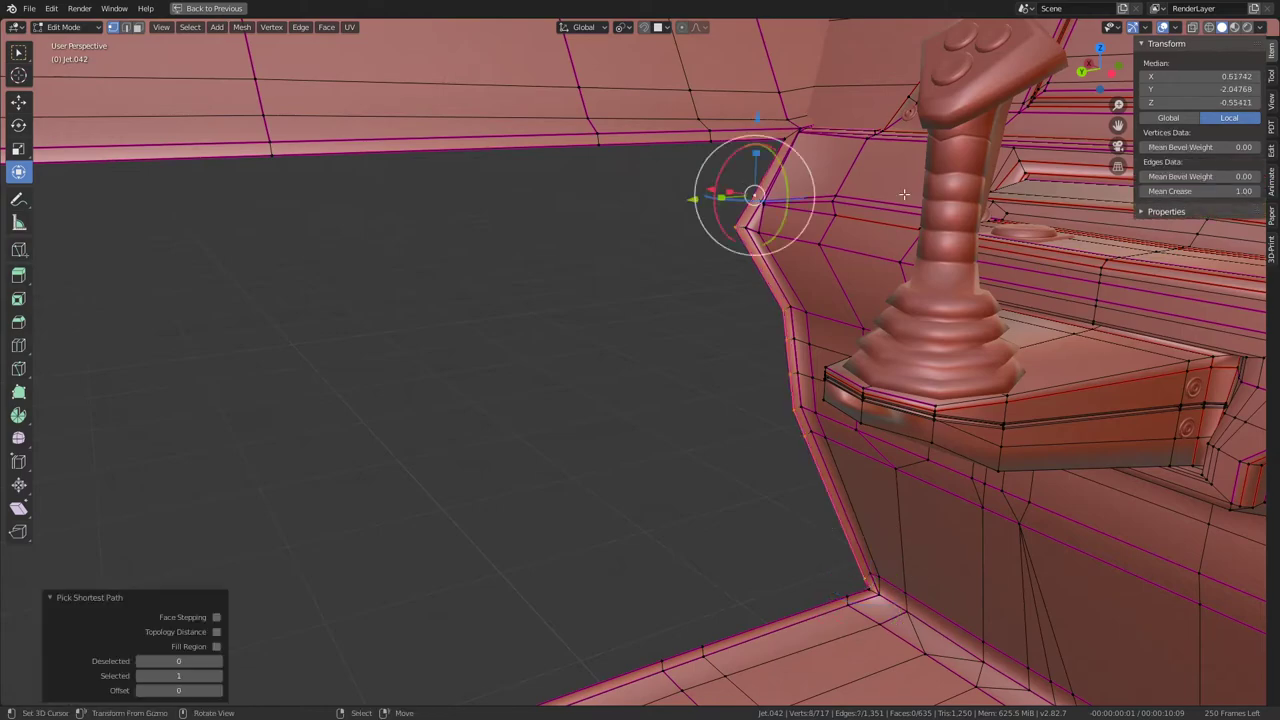
key("e")
right_click(694, 206)
Step: Slide the extruded vertex along Y and check it in top and right orthographic views
key("g")
key("y")
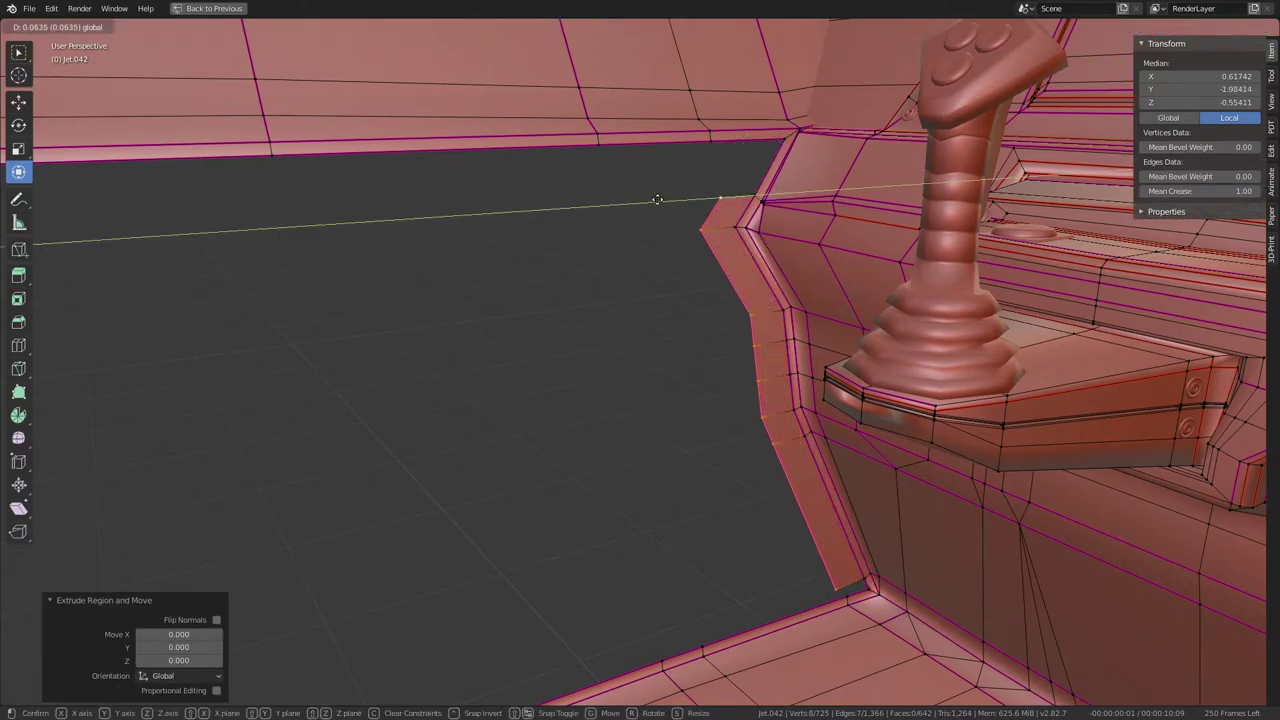
left_click(650, 201)
middle_click_drag(650, 201, 711, 240)
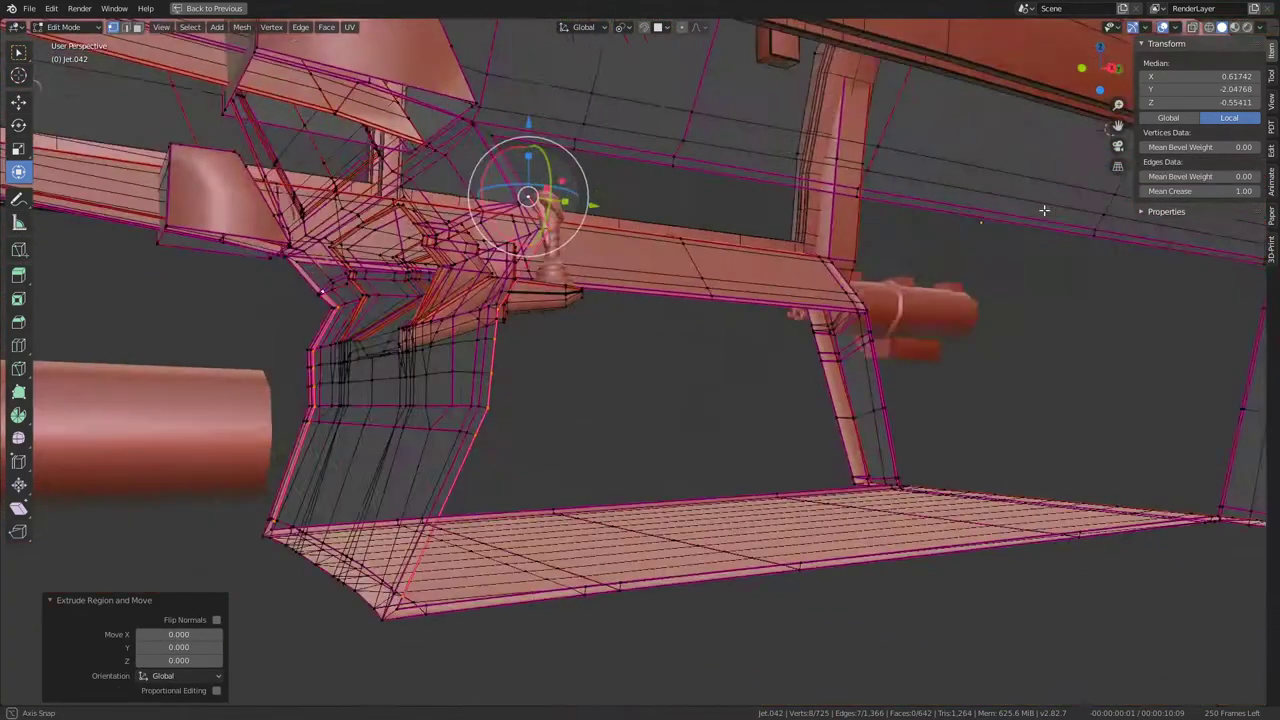
key("KP_7")
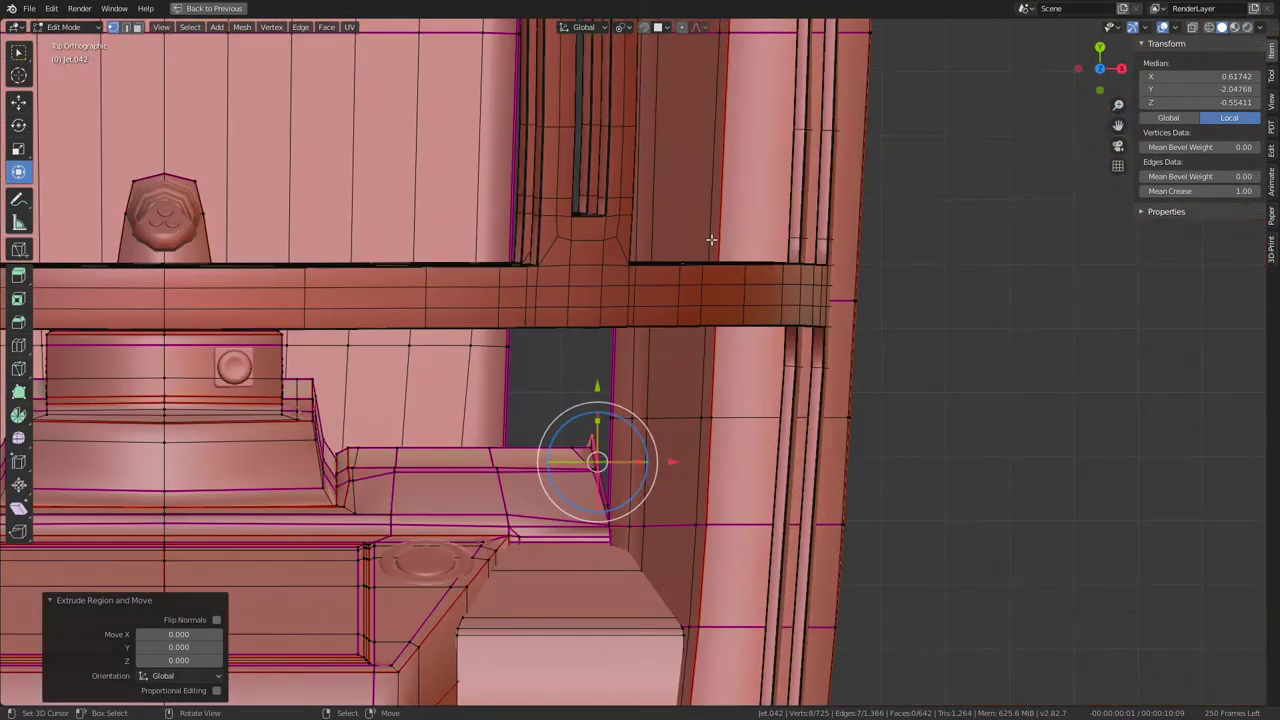
key("KP_3")
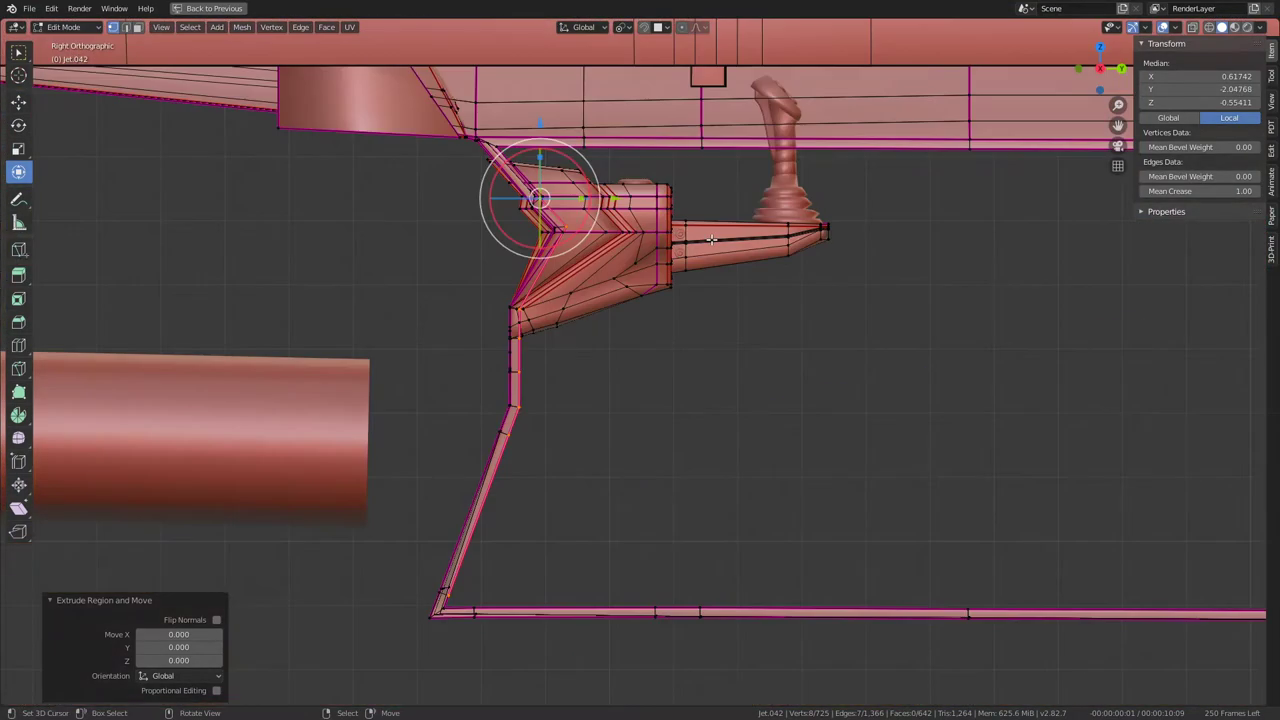
Step: Switch the pivot to Median Point and move the selected vertices 0.049 along Y
left_click(623, 27)
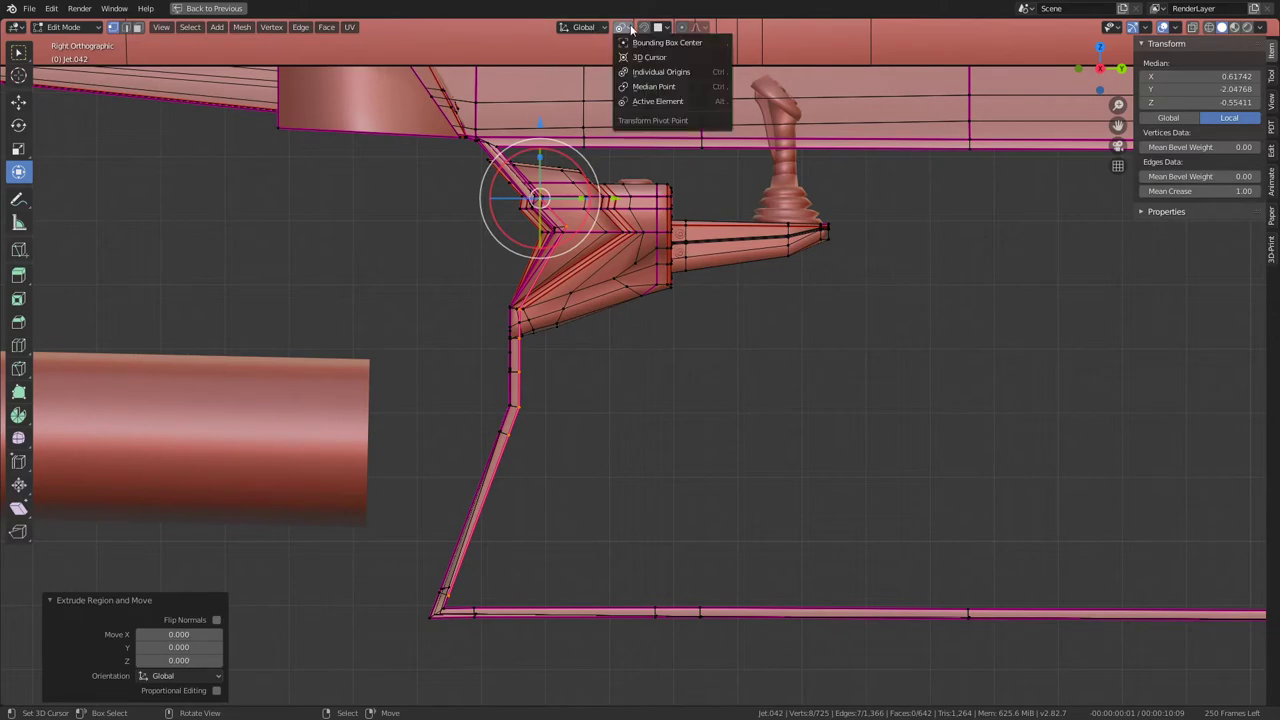
left_click(640, 87)
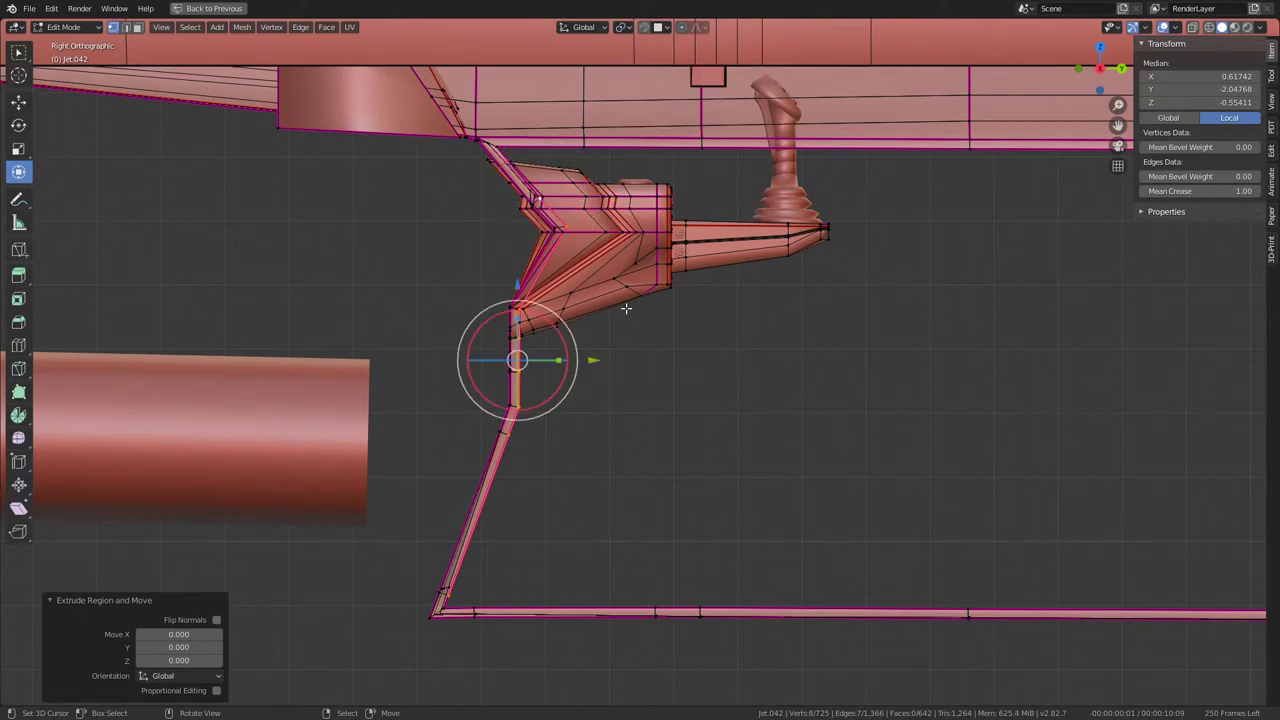
key("g")
key("y")
left_click(628, 360)
middle_click_drag(628, 360, 708, 308)
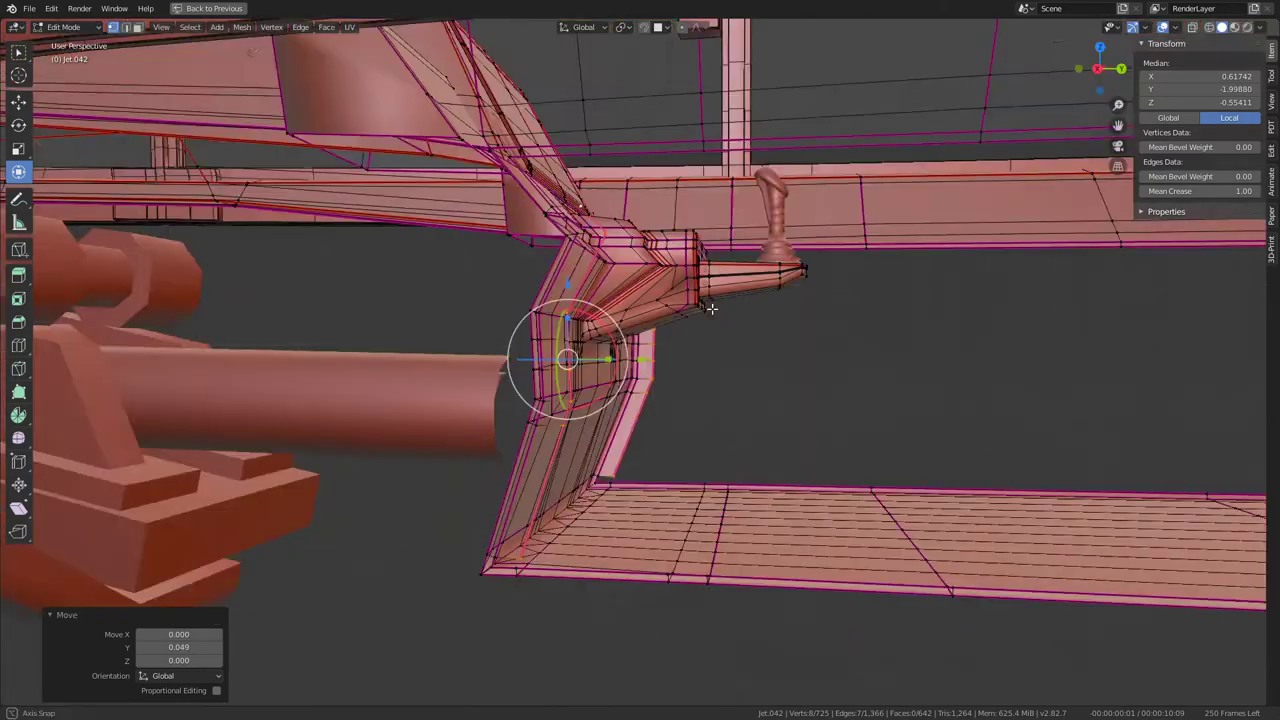
scroll(491, 314, "up", 5)
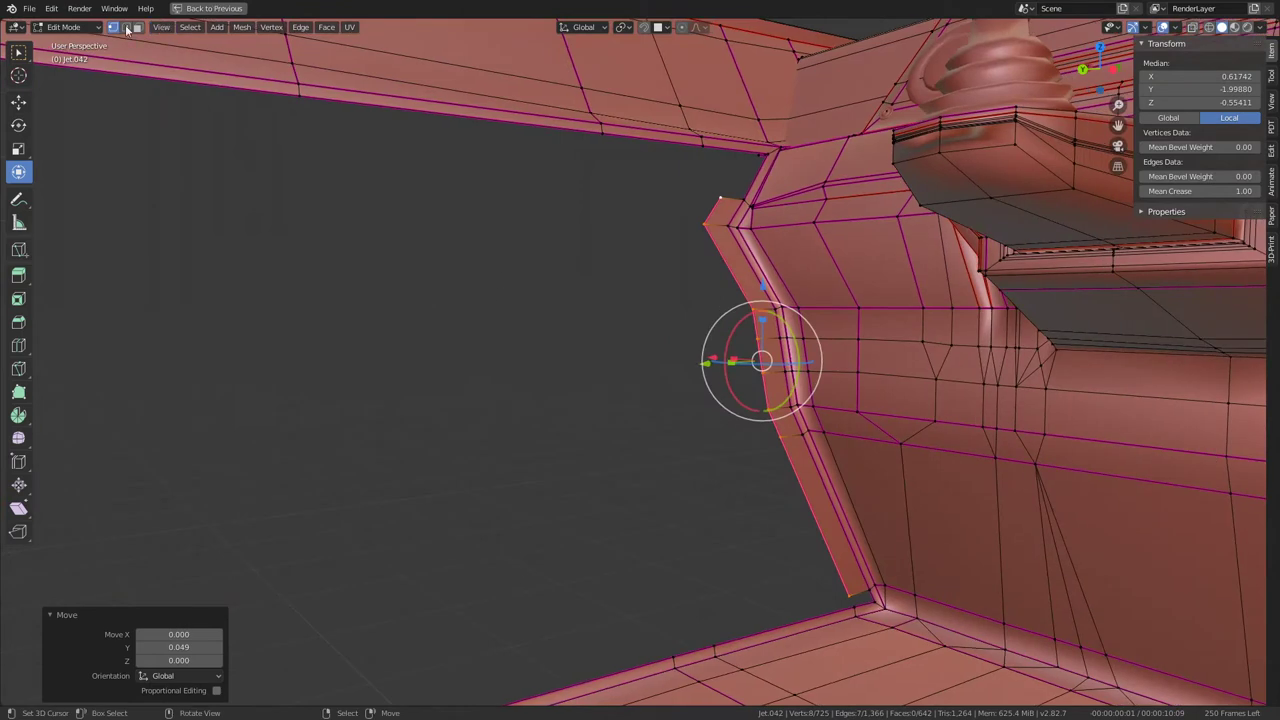
Step: Select the wall's corner vertices and the edge path running down the frame corner
left_click(864, 602)
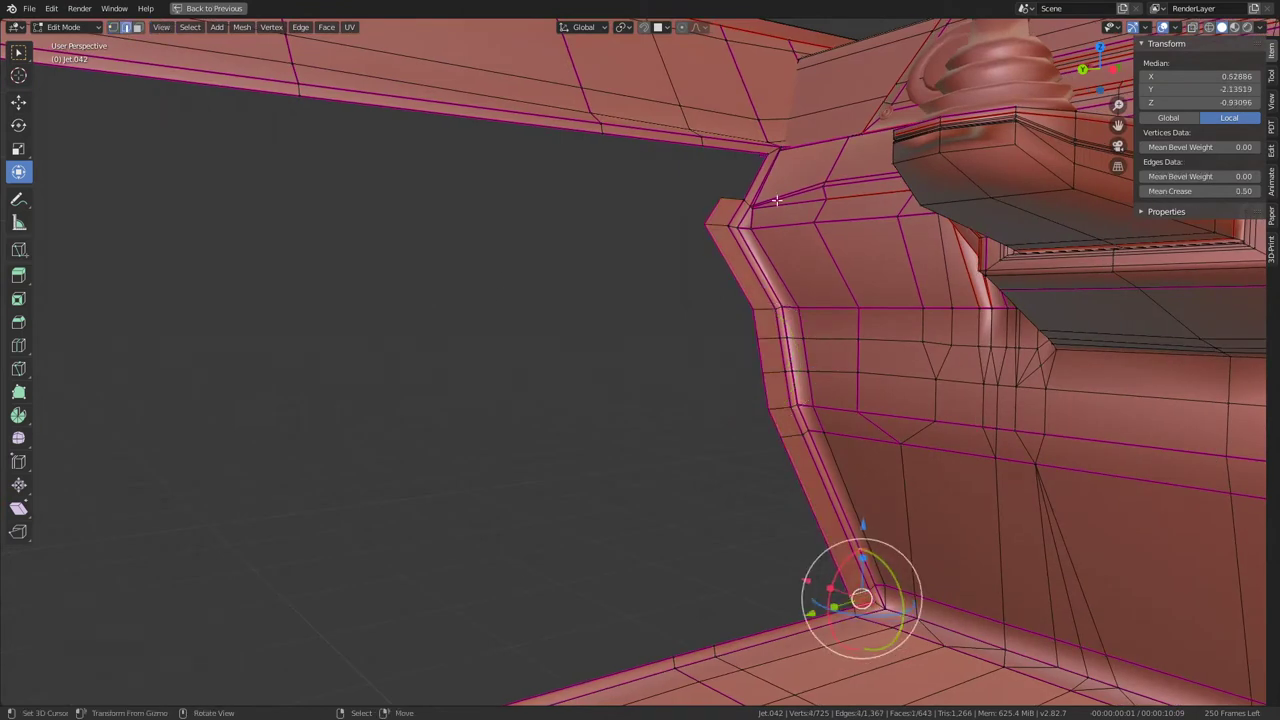
left_click(719, 200)
left_click(729, 171, "shift")
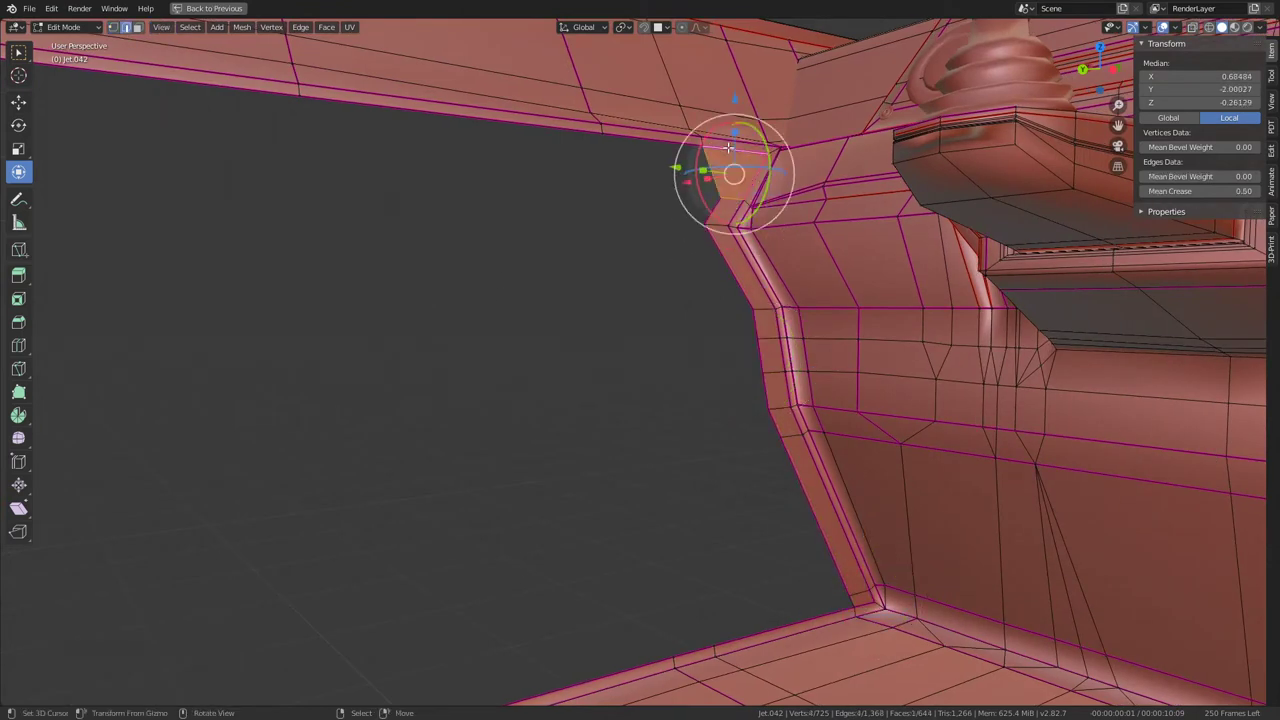
mouse_move(729, 171)
middle_mouse_down()
mouse_move(394, 359)
mouse_move(517, 342)
middle_mouse_up()
mouse_move(594, 326)
middle_mouse_down()
mouse_move(614, 363)
mouse_move(600, 330)
mouse_move(720, 380)
mouse_move(745, 344)
mouse_move(881, 316)
middle_mouse_up()
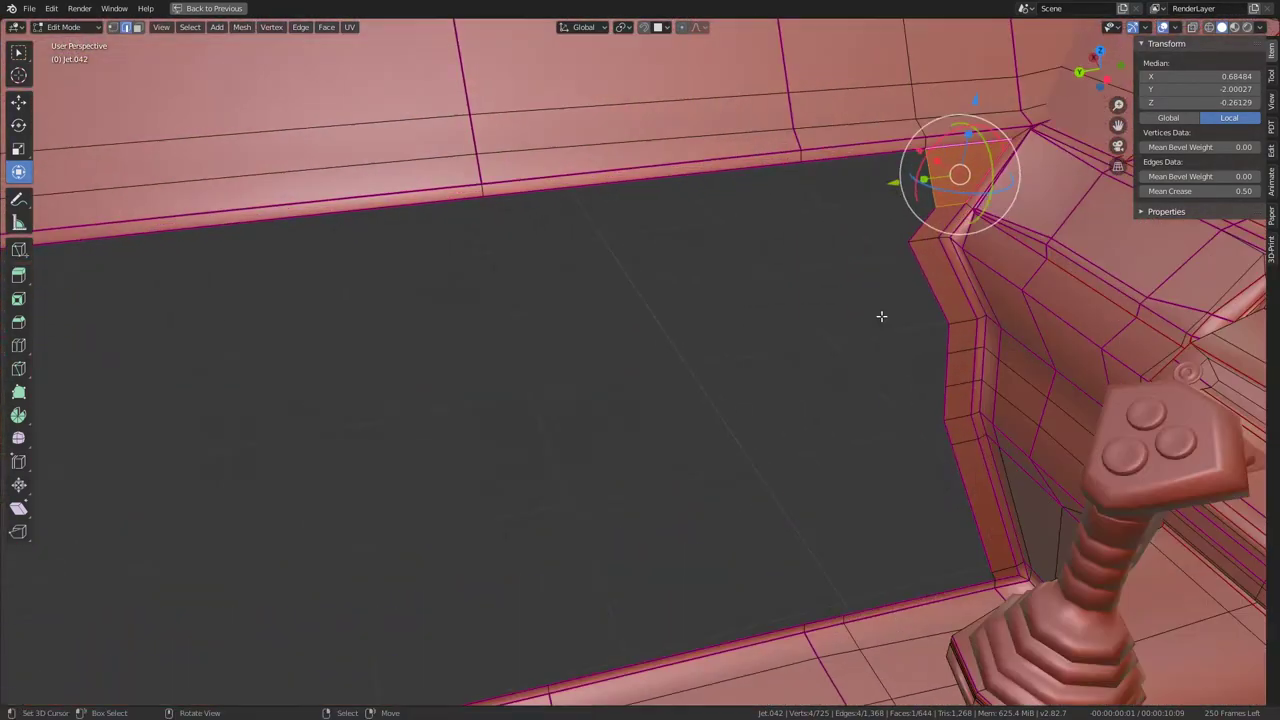
left_click(975, 492, "ctrl")
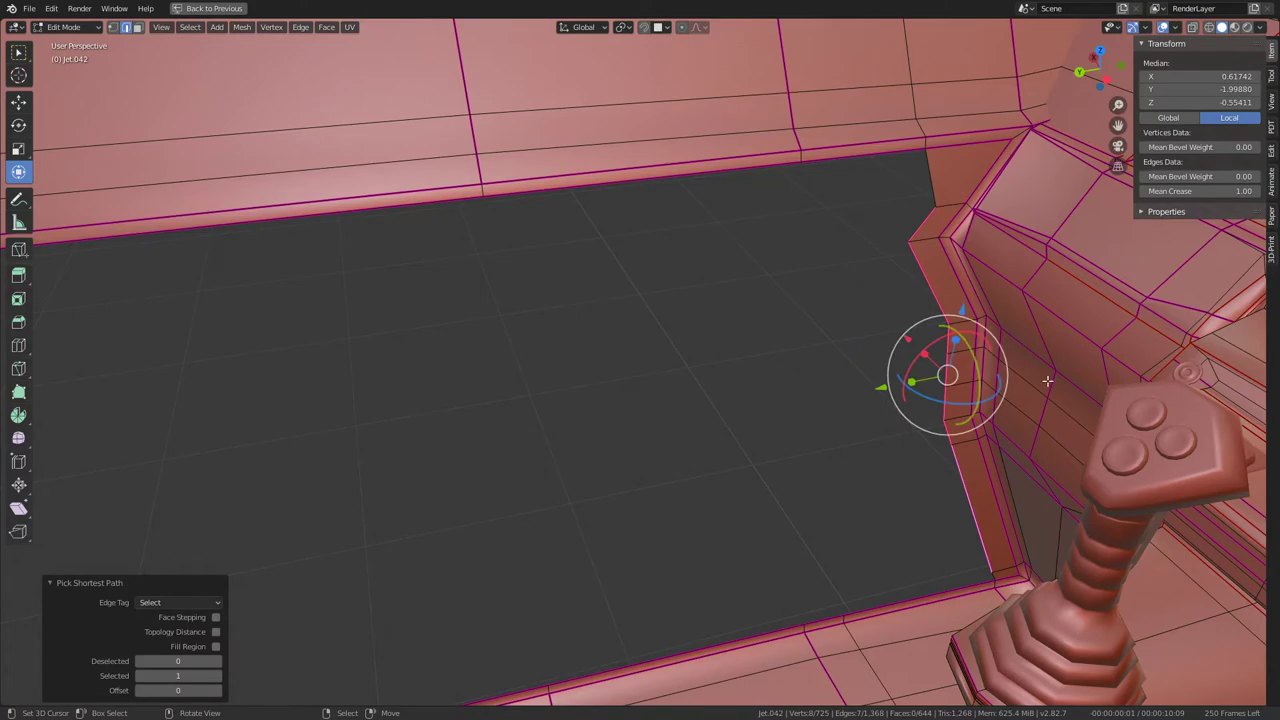
mouse_move(1049, 380)
middle_mouse_down()
mouse_move(731, 314)
mouse_move(691, 288)
mouse_move(1007, 302)
middle_mouse_up()
Step: Extrude the corner edge path into a strip, flatten it with S Y 0, and slide it along Y
key("e")
right_click(1007, 302)
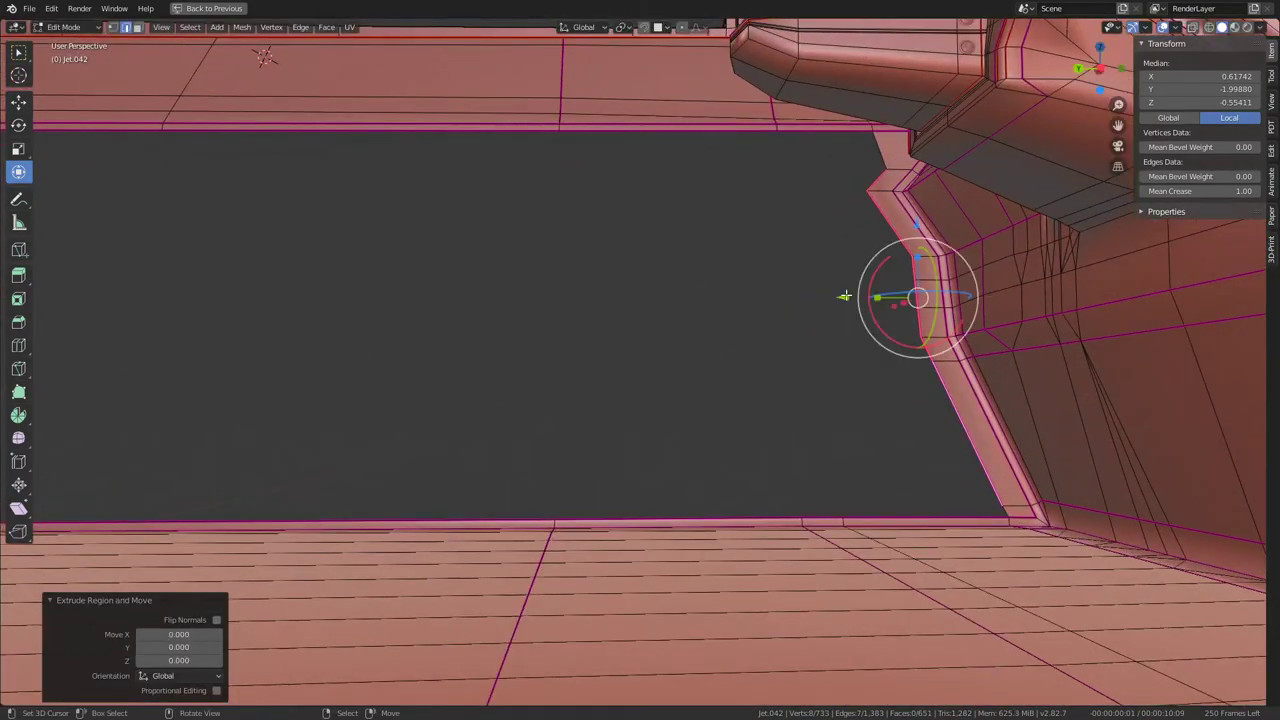
key("g")
key("y")
left_click(680, 300)
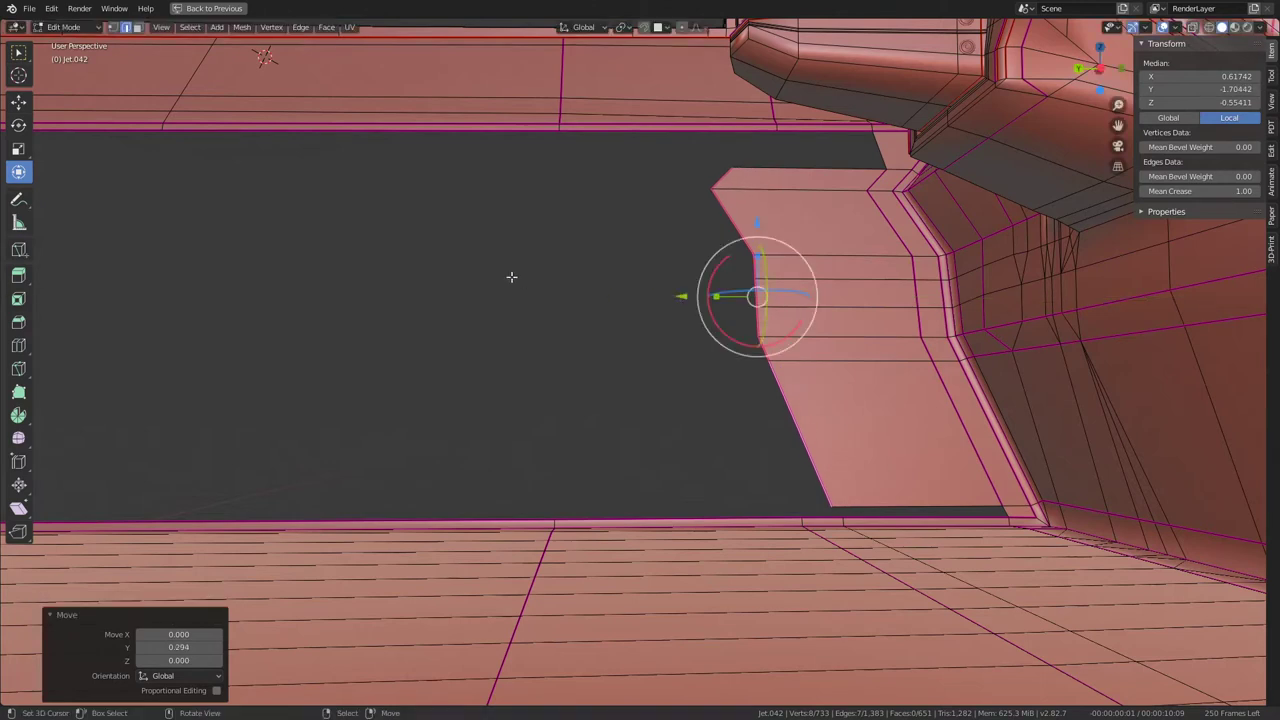
key("s")
key("y")
key("0")
left_click(572, 274)
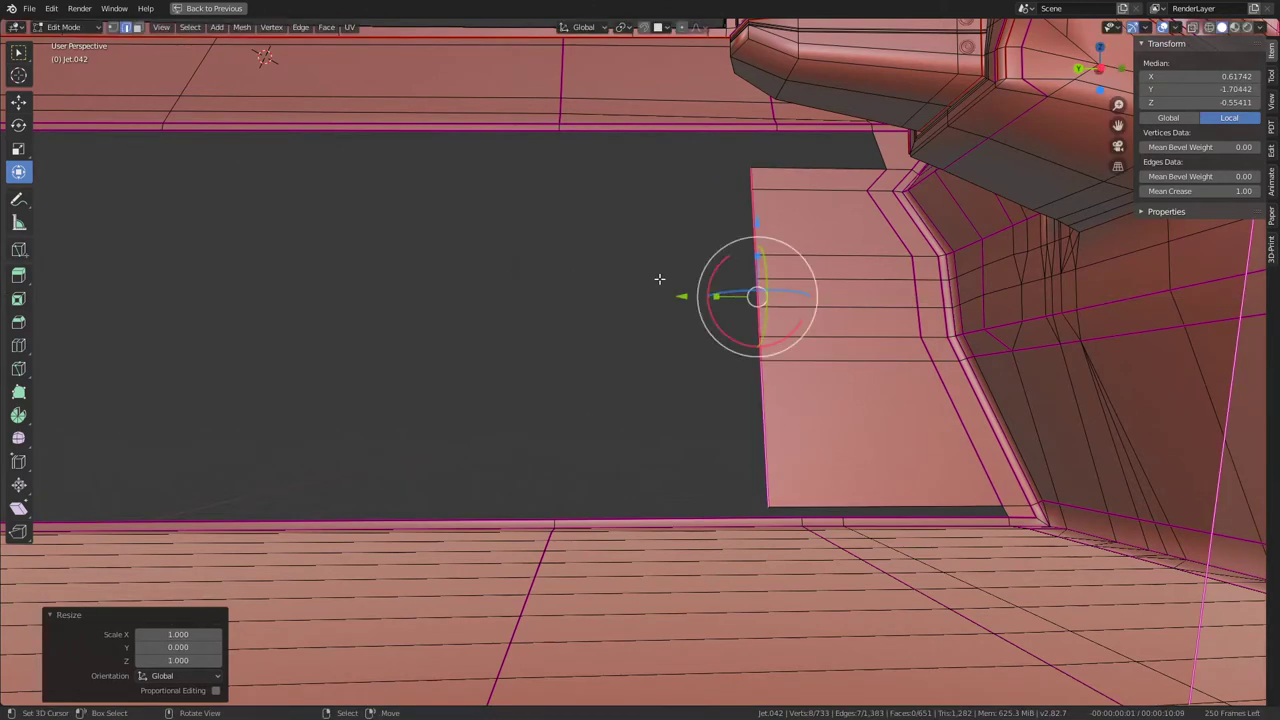
key("g")
key("y")
left_click(753, 295)
Step: Select the two edges at the floor gap and fill it with a new face
middle_click_drag(753, 295, 936, 318)
left_click(938, 315)
left_click(938, 318)
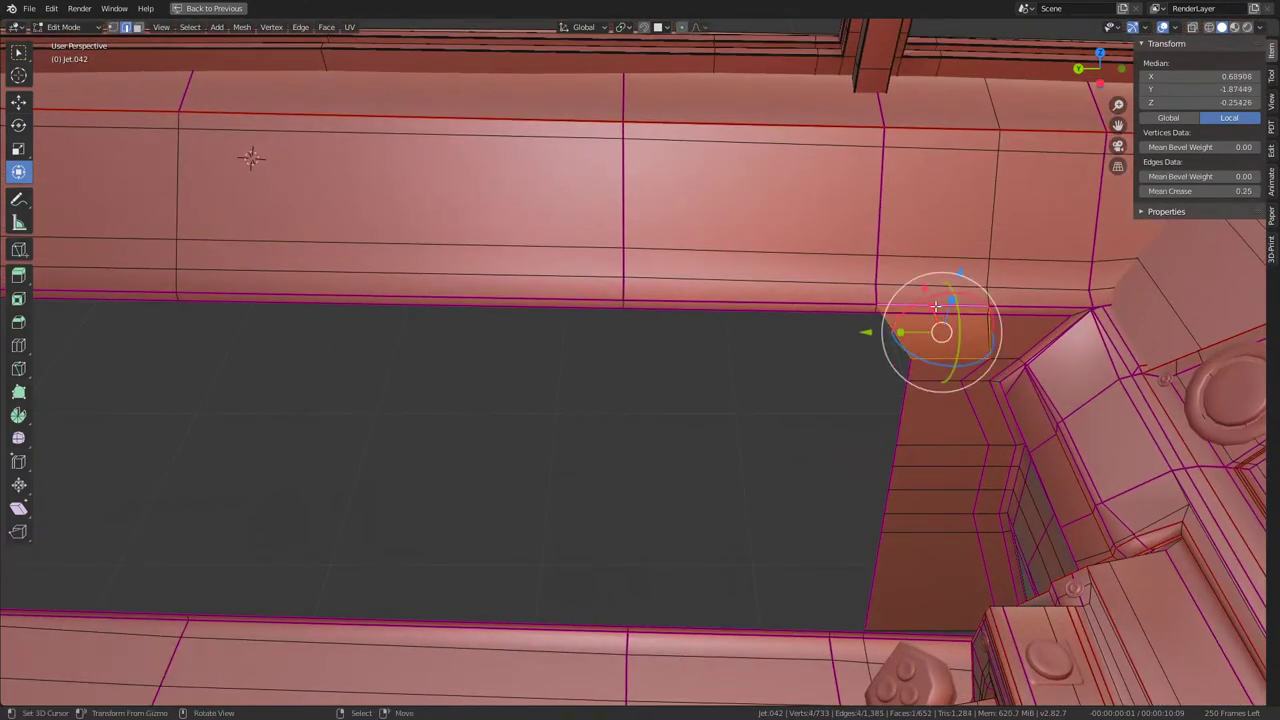
left_click(942, 326)
left_click(942, 326, "shift")
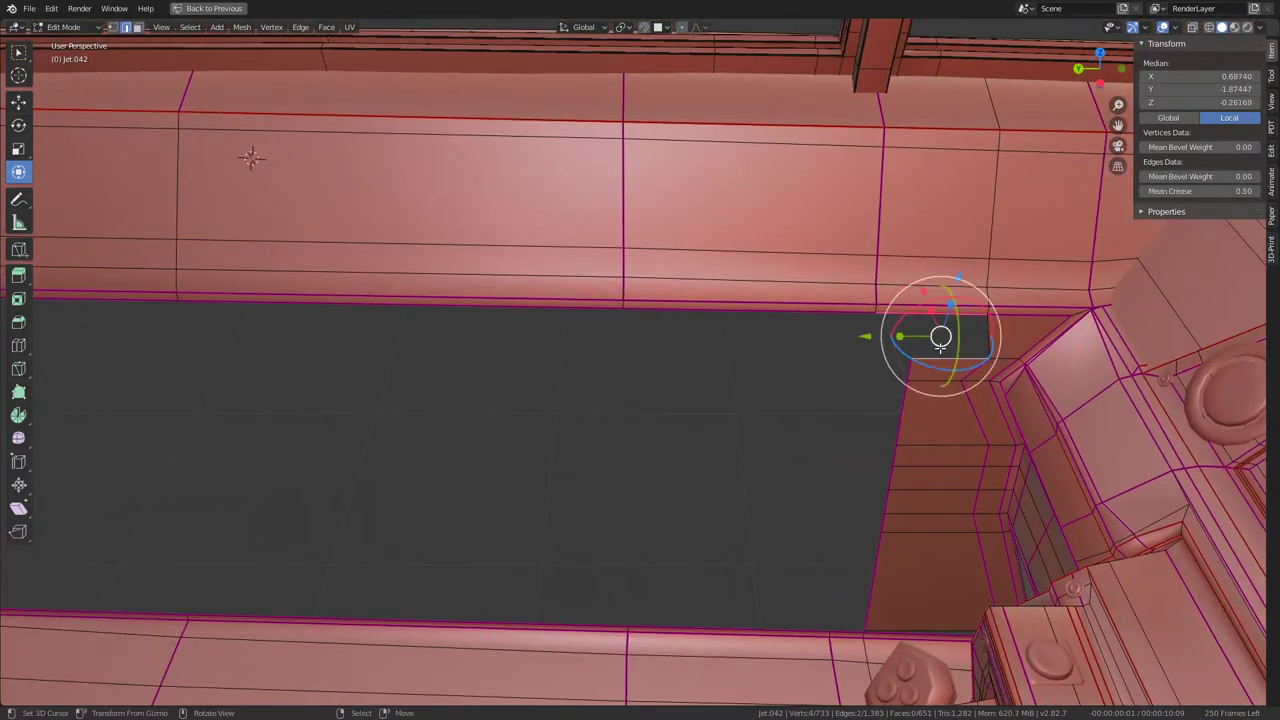
middle_click_drag(942, 326, 1006, 484)
key("f")
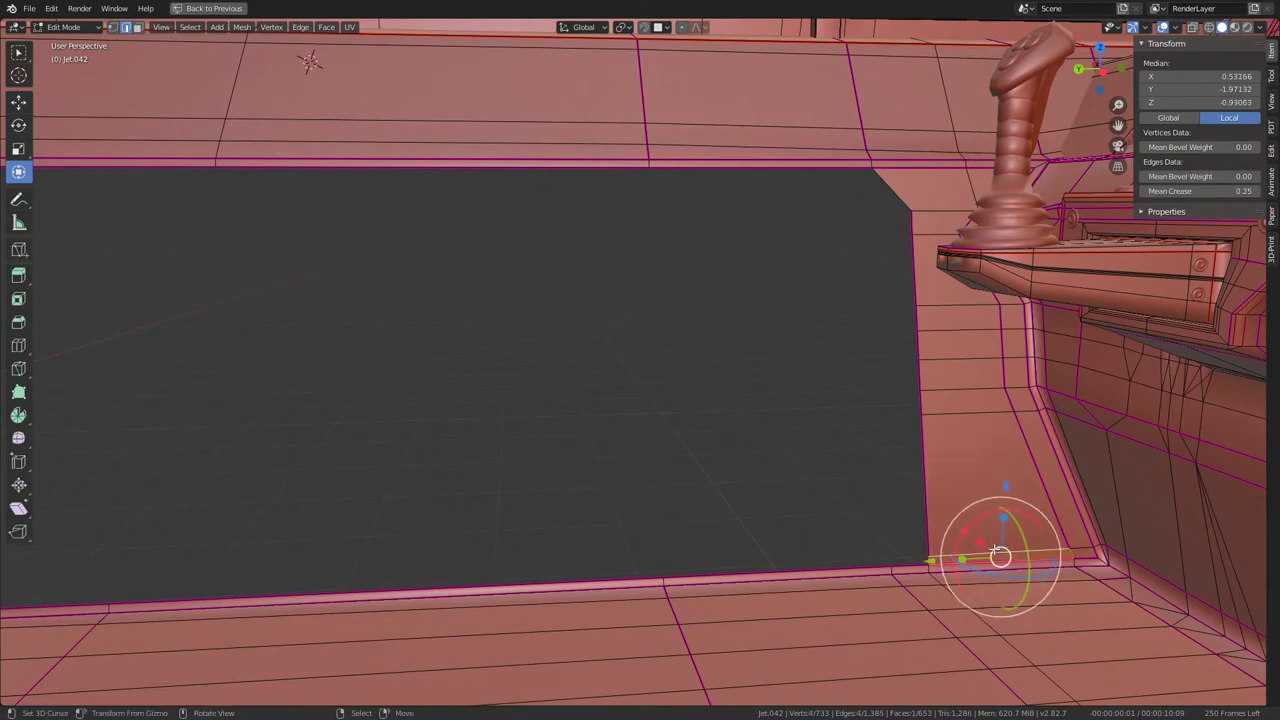
Step: Select the floor edge loop, grow the selection, and bring up Quick Favorites' vertex merge options
left_click(906, 577, "alt")
middle_click_drag(851, 486, 857, 480)
key("g")
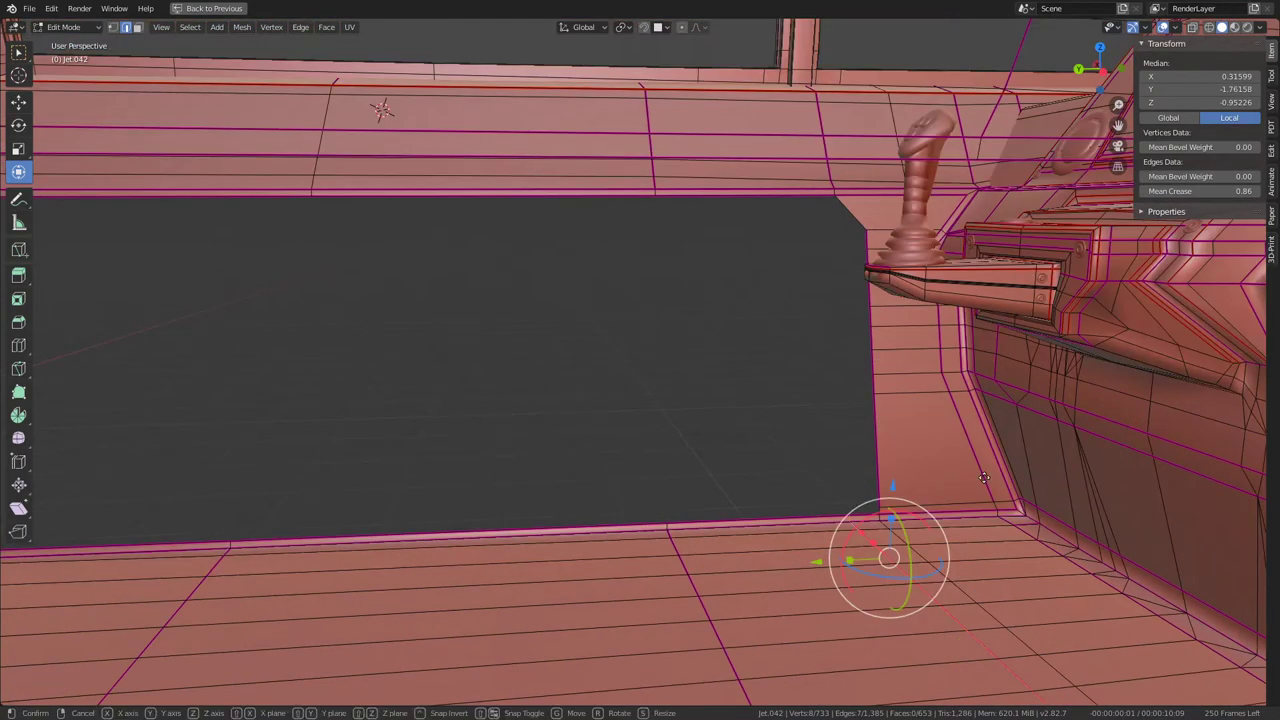
key("Escape")
key("ctrl+KP_Add")
key("ctrl+KP_Add")
key("q")
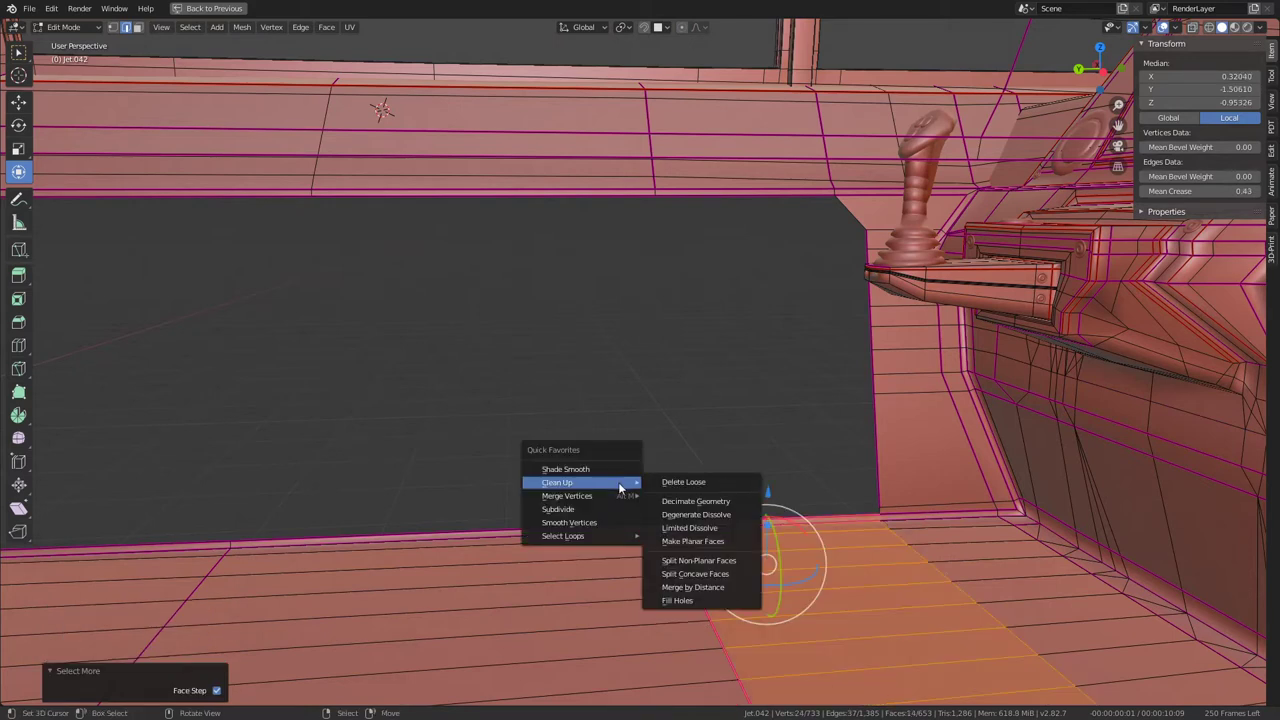
mouse_move(567, 496)
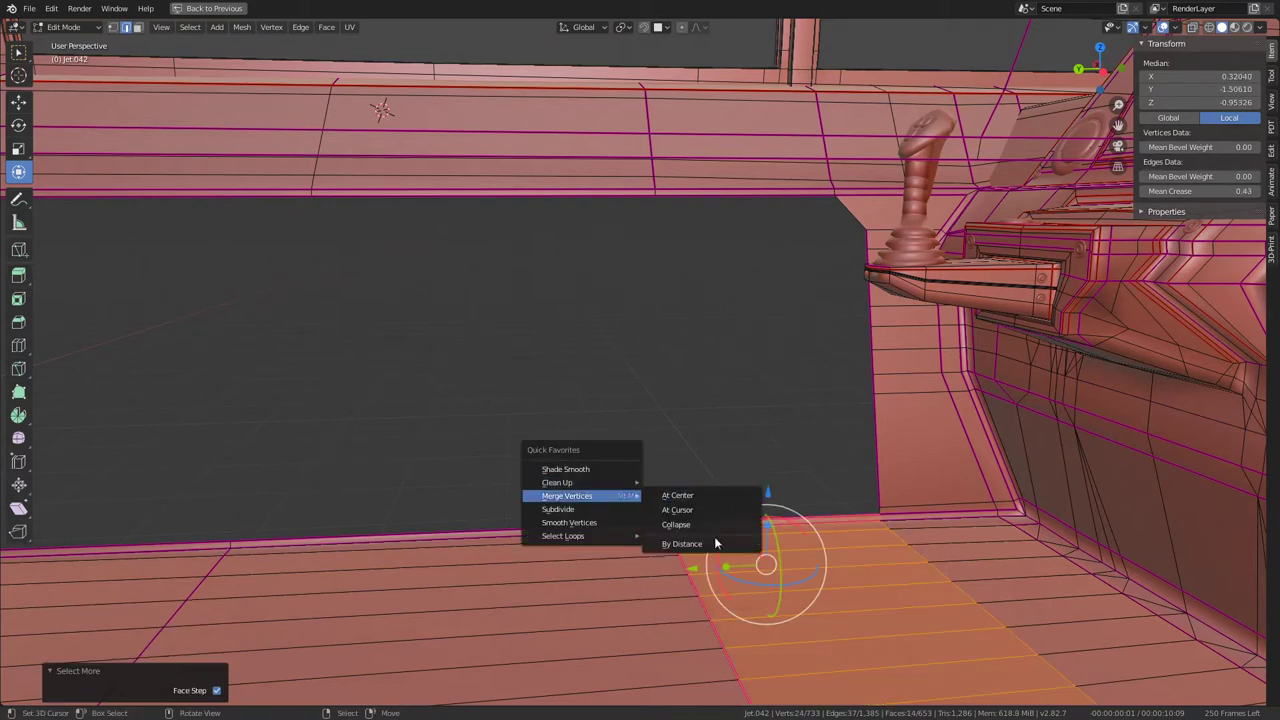
Step: Merge 8 duplicate vertices by distance and Grid Fill the side-wall hole's border loop
left_click(716, 543)
left_click(886, 437)
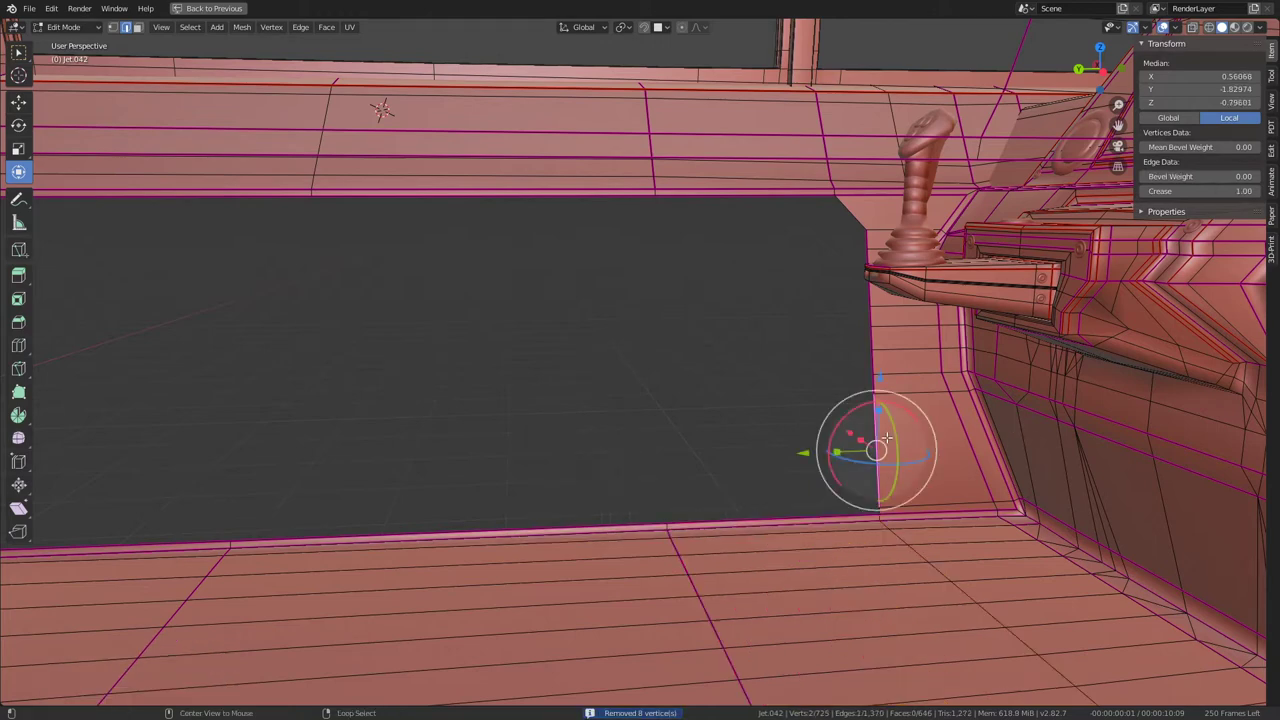
left_click(886, 437, "alt")
key("q")
left_click(886, 437)
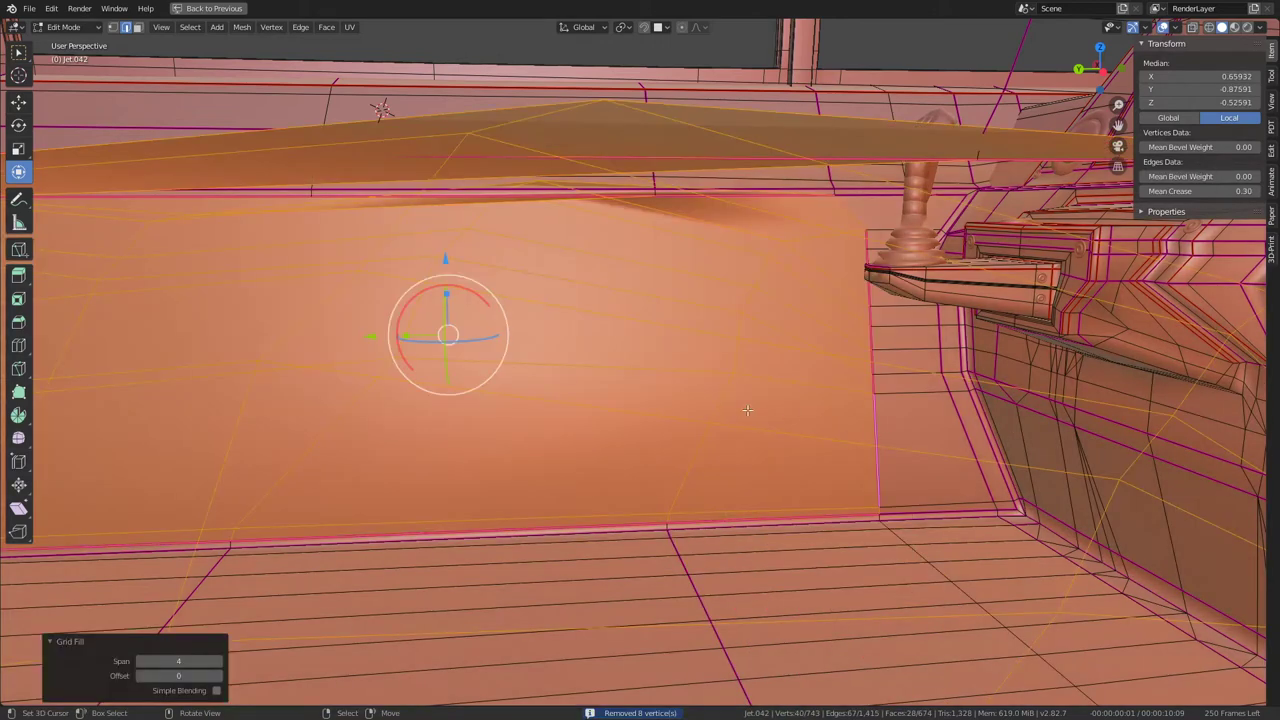
Step: Adjust the Grid Fill settings to Span 7 and Offset 7
left_click(141, 661)
left_click(141, 661)
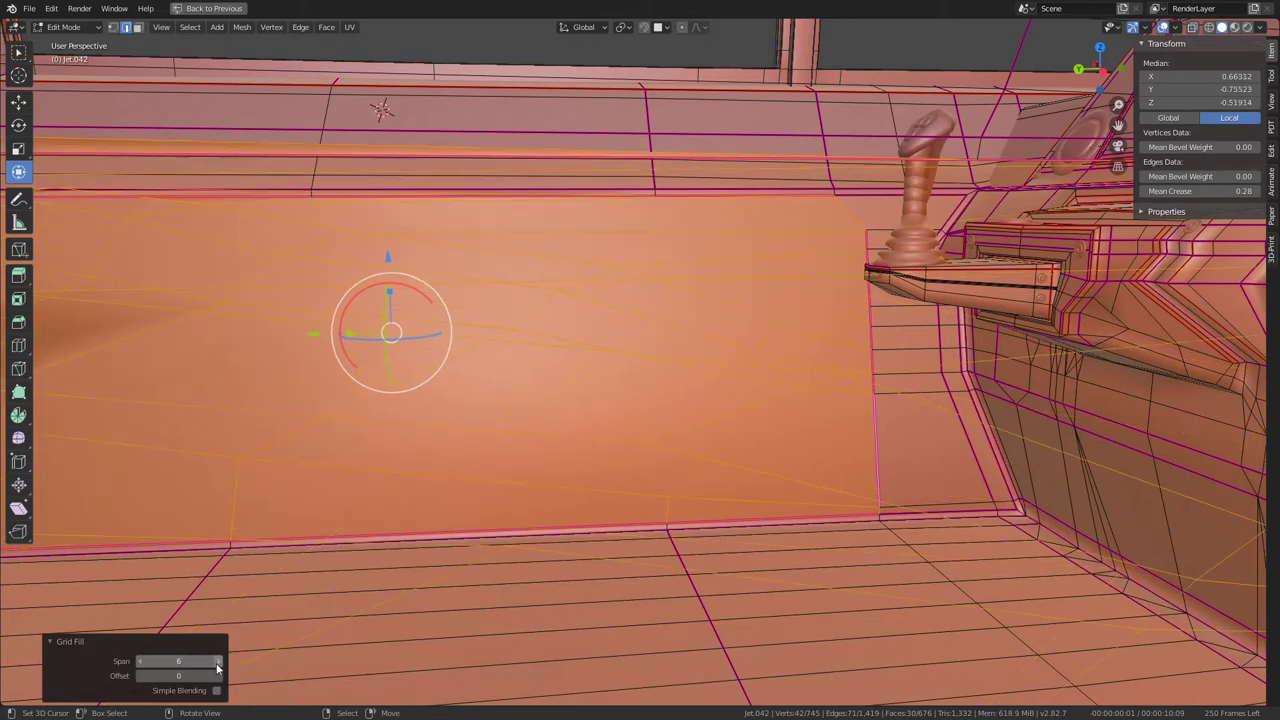
left_click(141, 661)
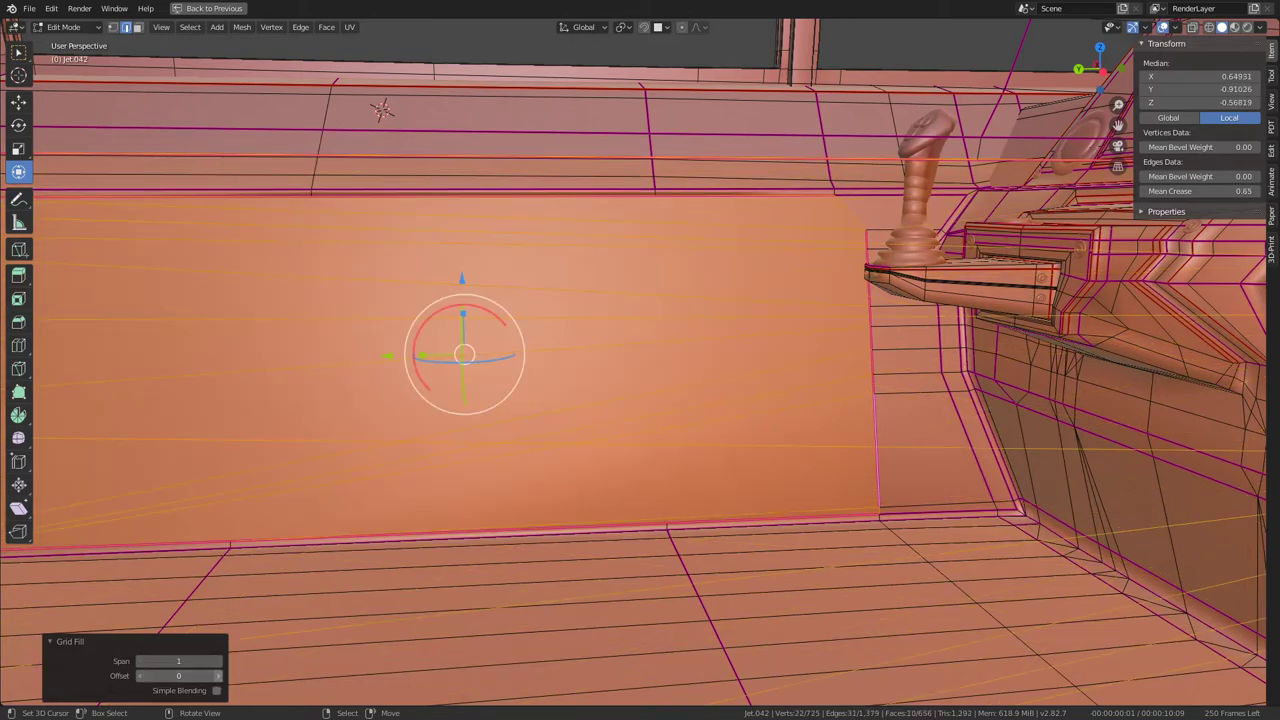
left_click(218, 676)
left_click(218, 676)
left_click(218, 661)
left_click(218, 661)
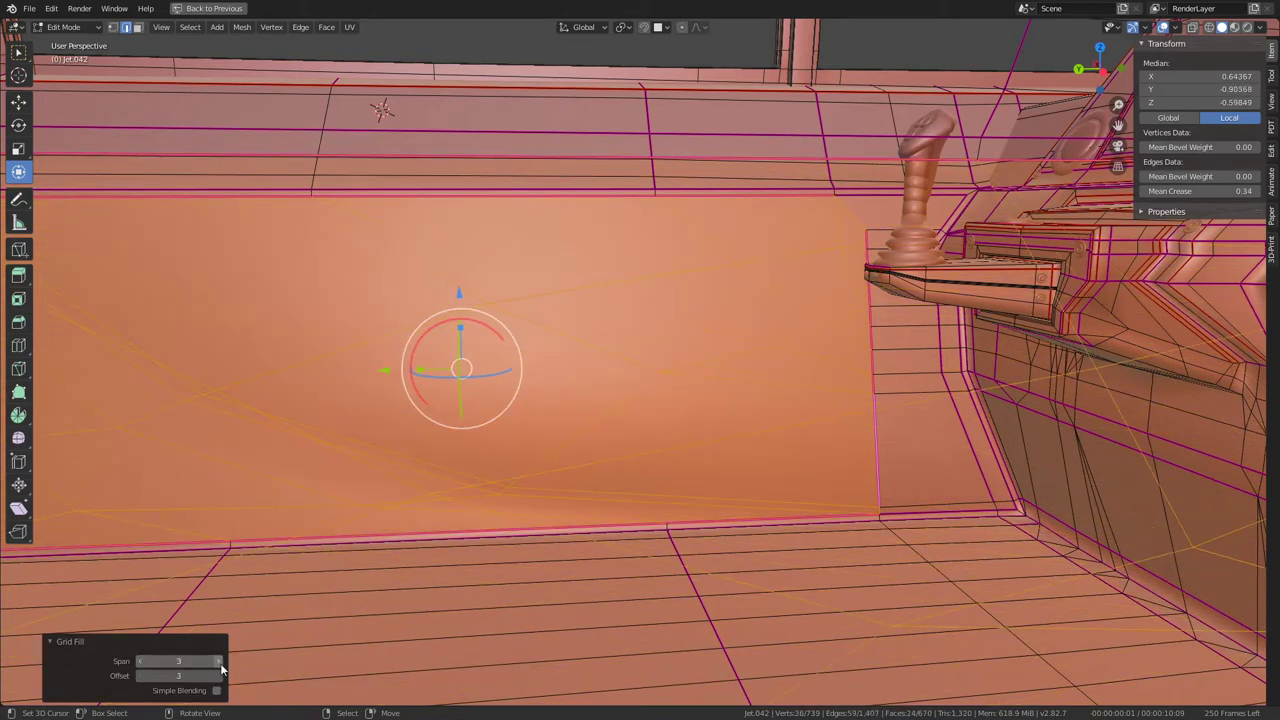
left_click(219, 662)
left_click(219, 662)
left_click(219, 662)
left_click(219, 662)
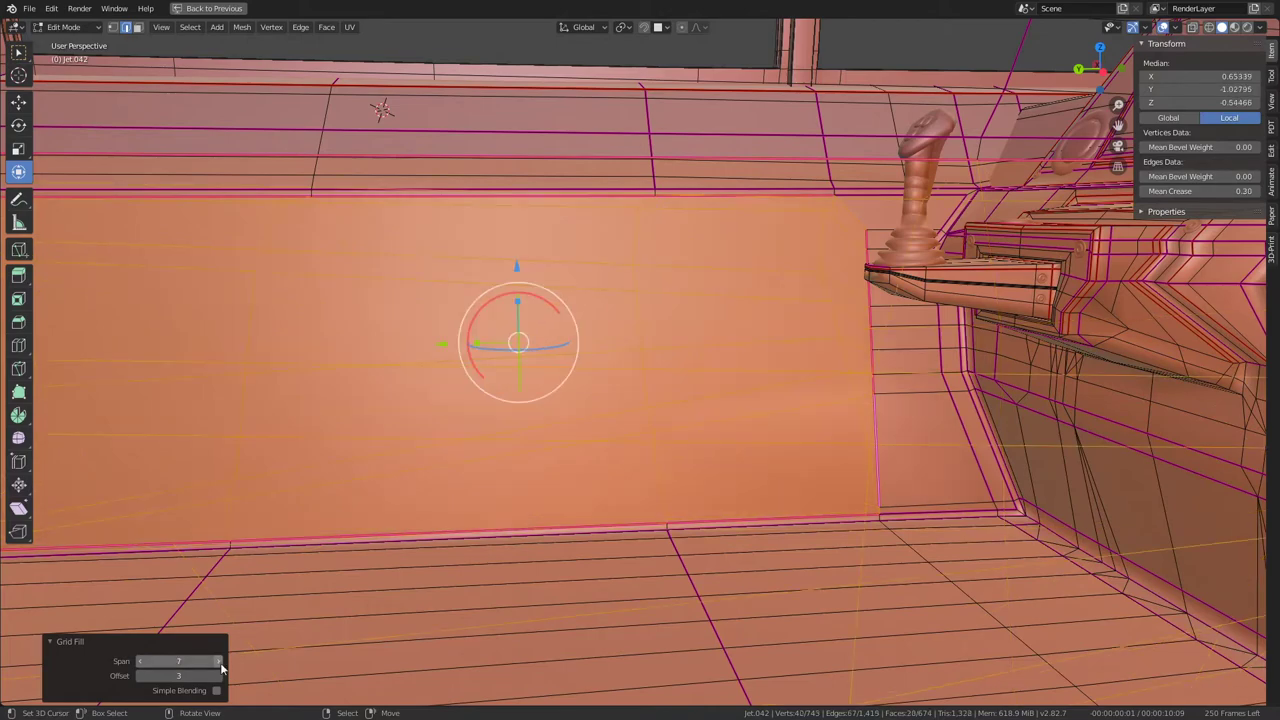
left_click(218, 676)
left_click(218, 676)
left_click(218, 676)
left_click(218, 676)
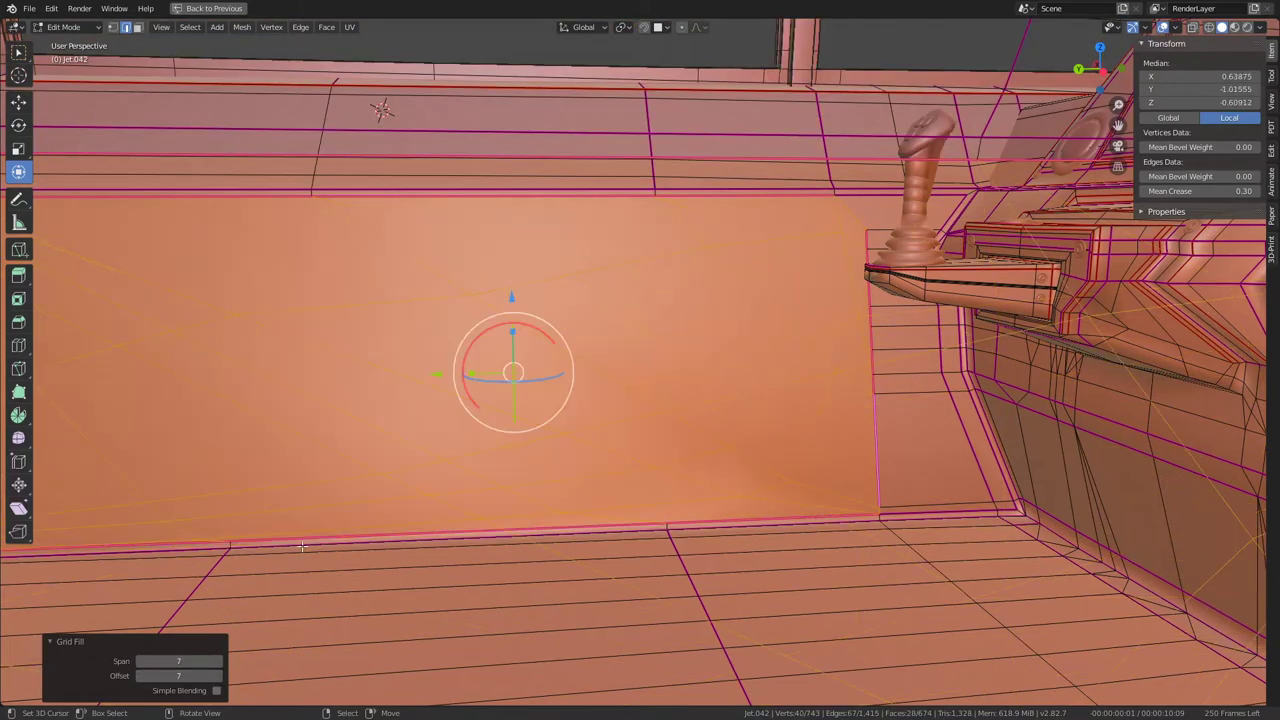
mouse_move(600, 420)
middle_mouse_down()
mouse_move(620, 378)
mouse_move(655, 378)
middle_mouse_up()
scroll(619, 378, "up", 5)
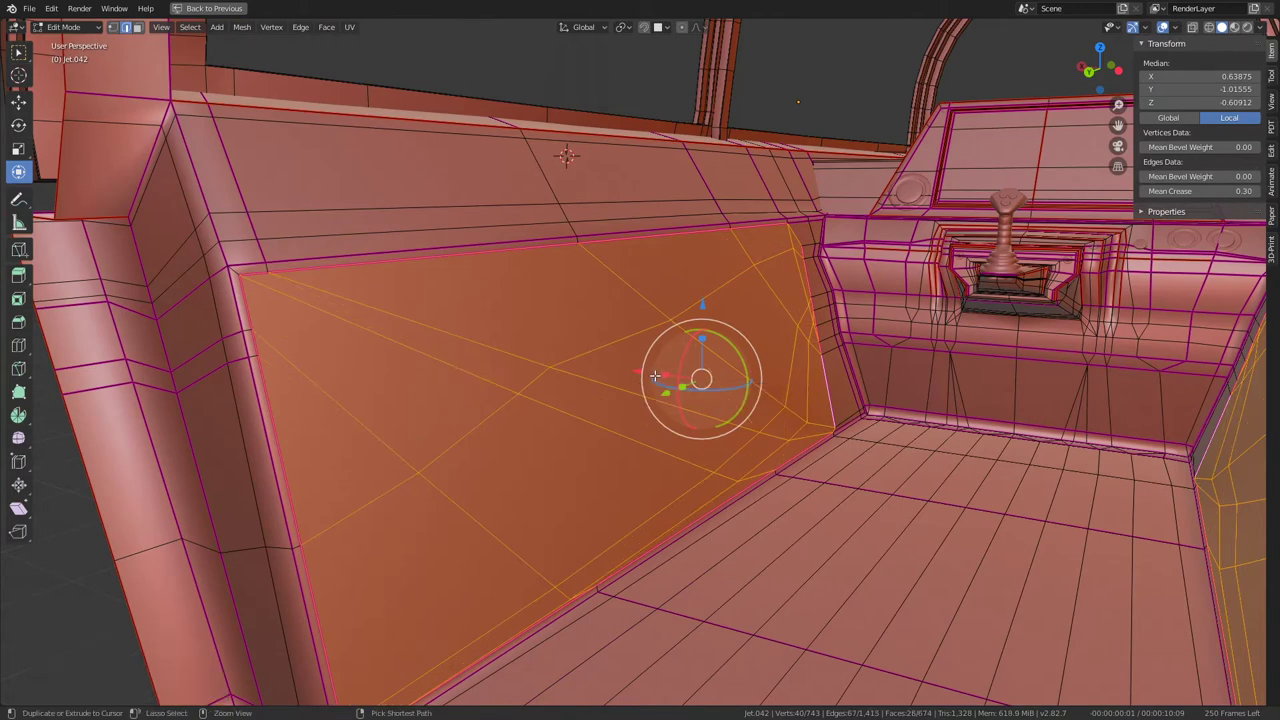
Step: Remove the grid fill and extrude the hole's left border edges into a strip along Y
key("ctrl+z")
left_click(268, 350)
middle_click_drag(268, 350, 359, 593)
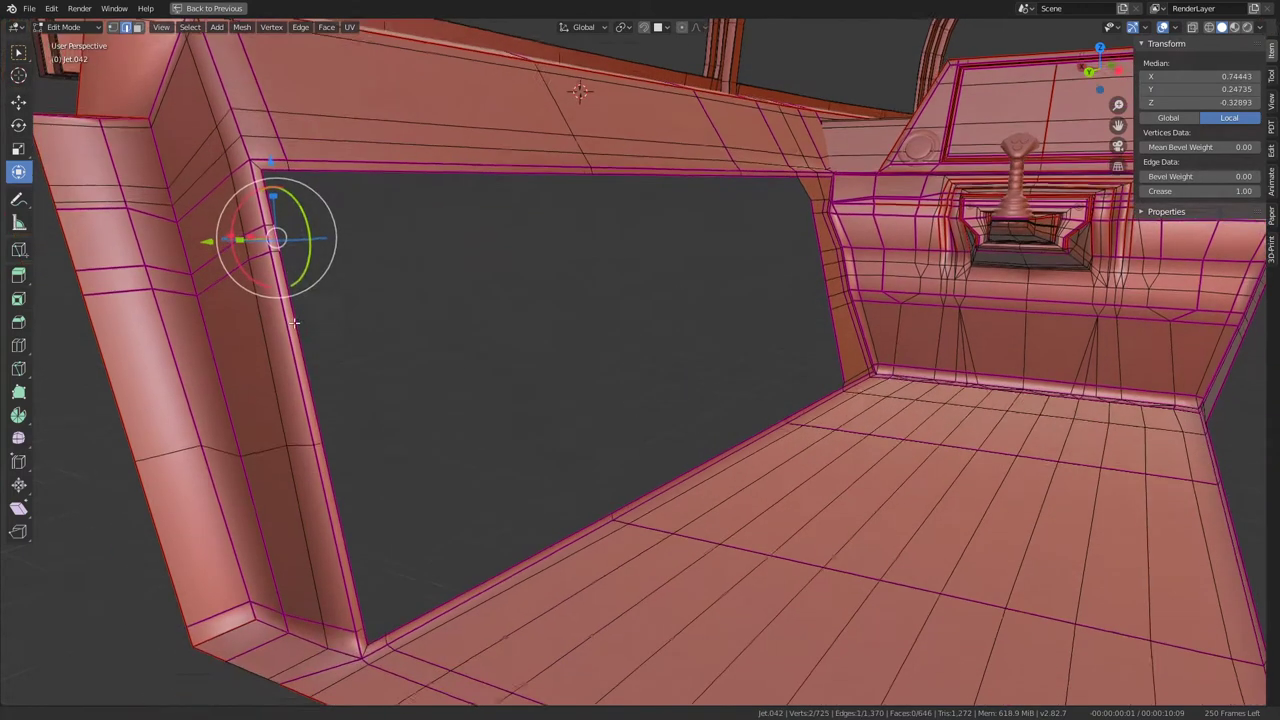
left_click(351, 591, "ctrl")
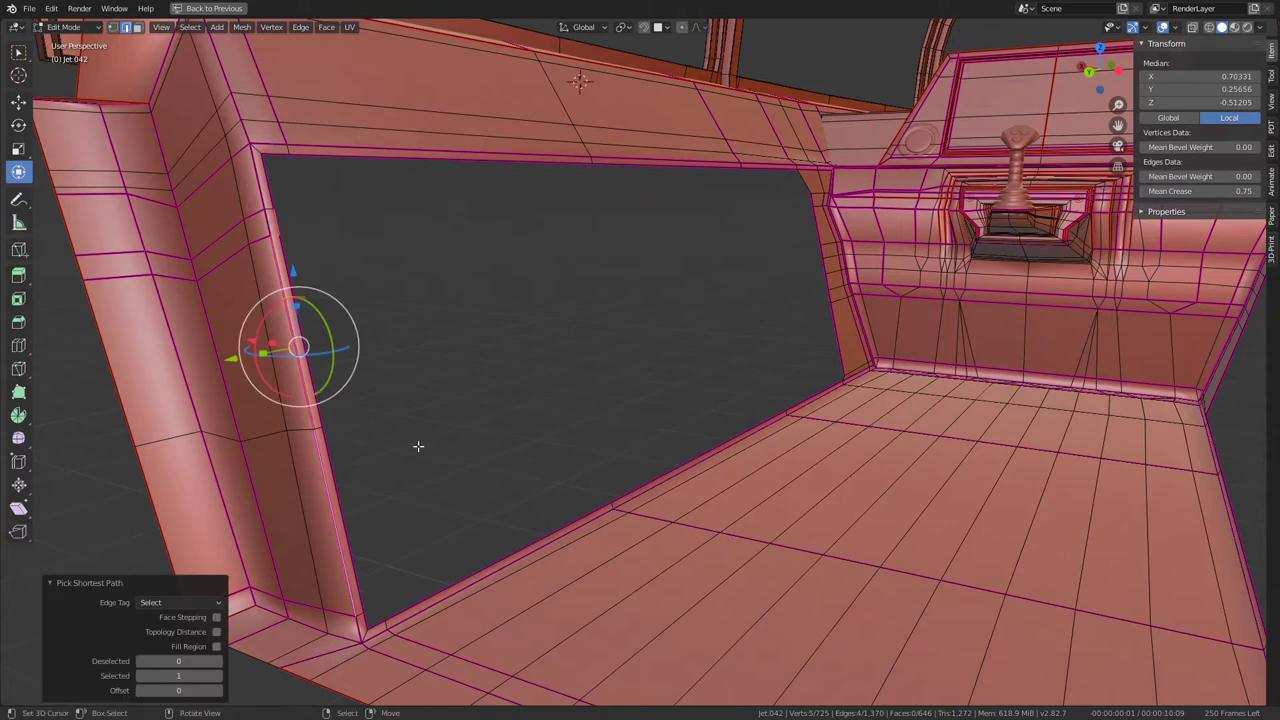
key("ctrl+z")
key("ctrl+z")
left_click(277, 223, "ctrl")
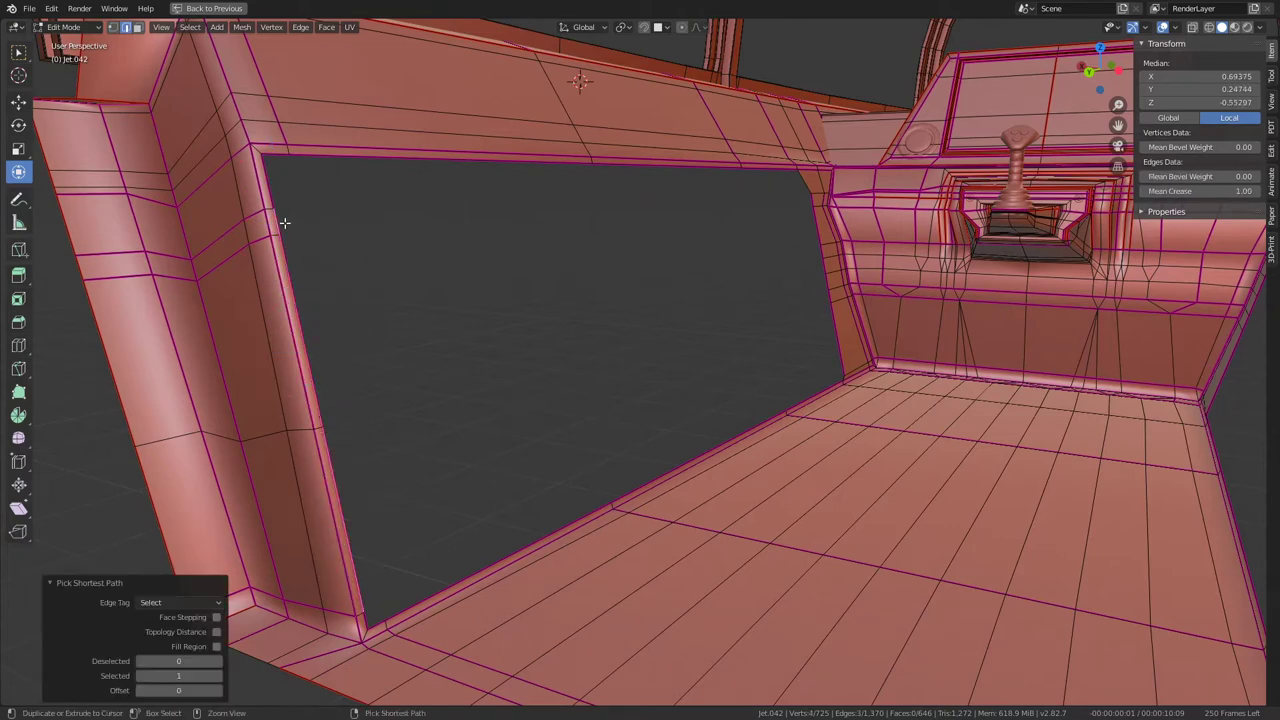
key("g")
key("Escape")
key("g")
key("y")
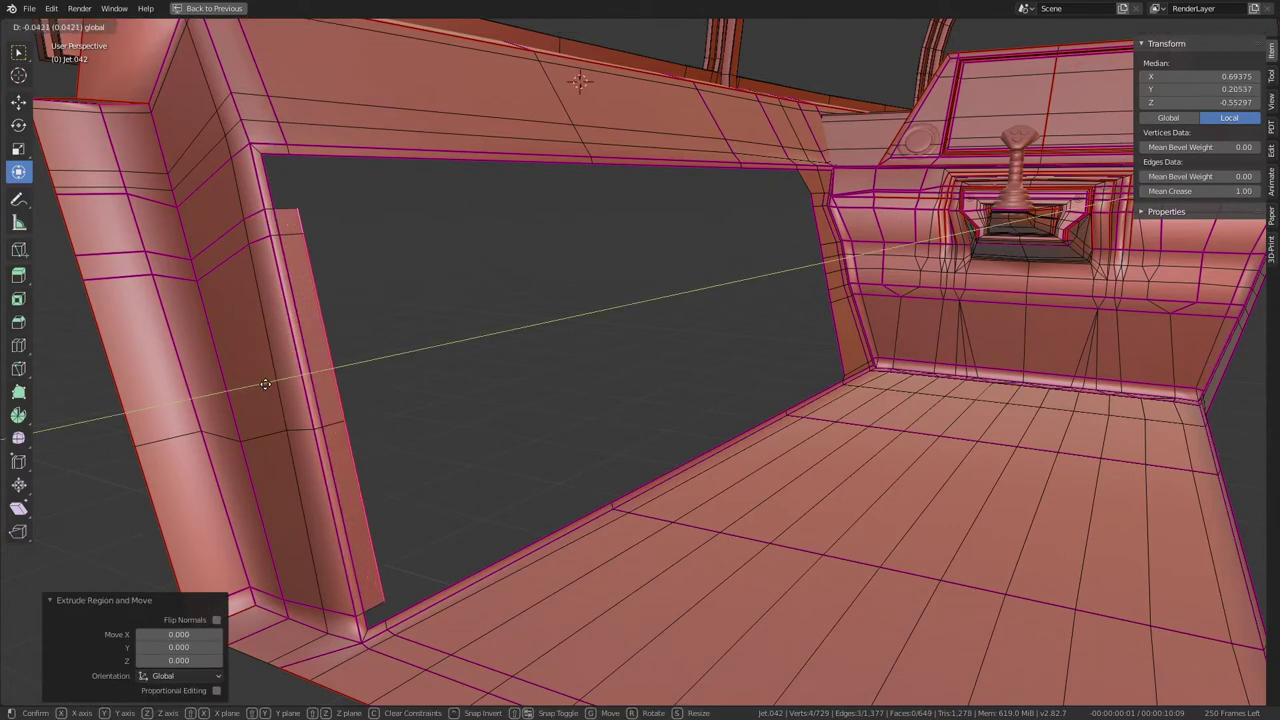
left_click(287, 282)
Step: Fill the top and lower corner gaps beside the new strip with faces
key("alt+a")
left_click_drag(250, 140, 300, 215)
key("f")
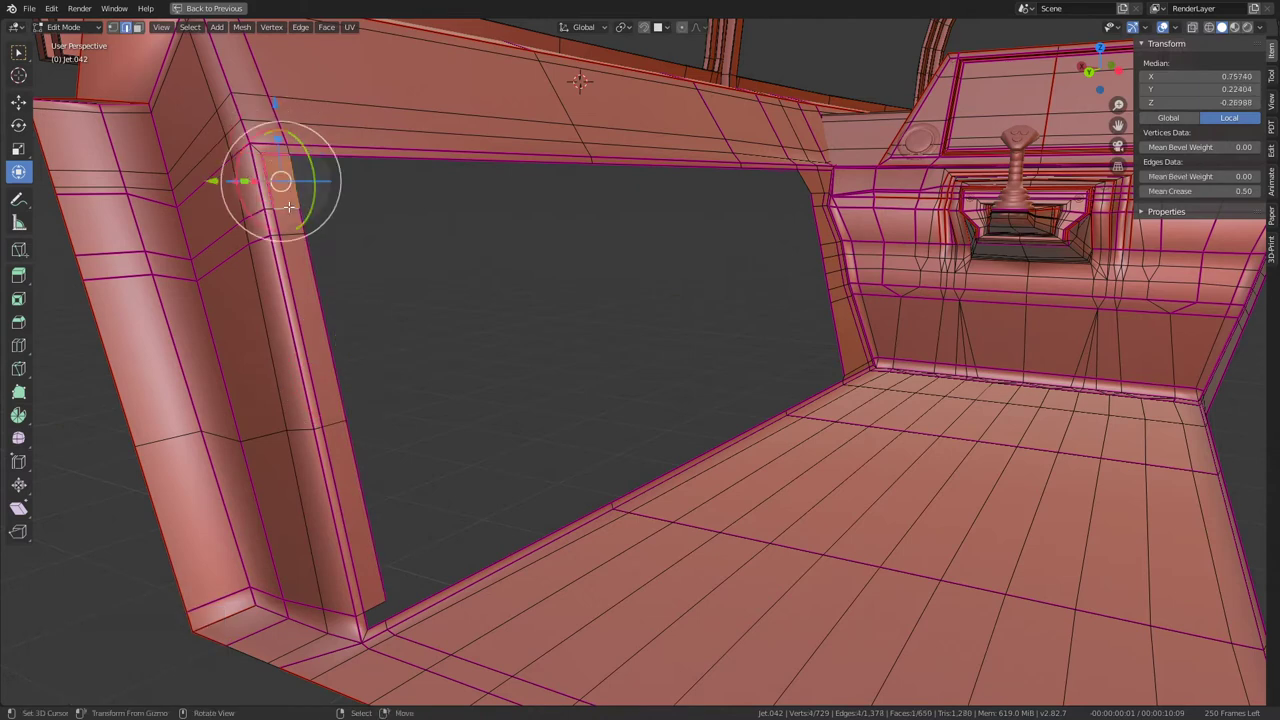
left_click(378, 596)
left_click(378, 620, "shift")
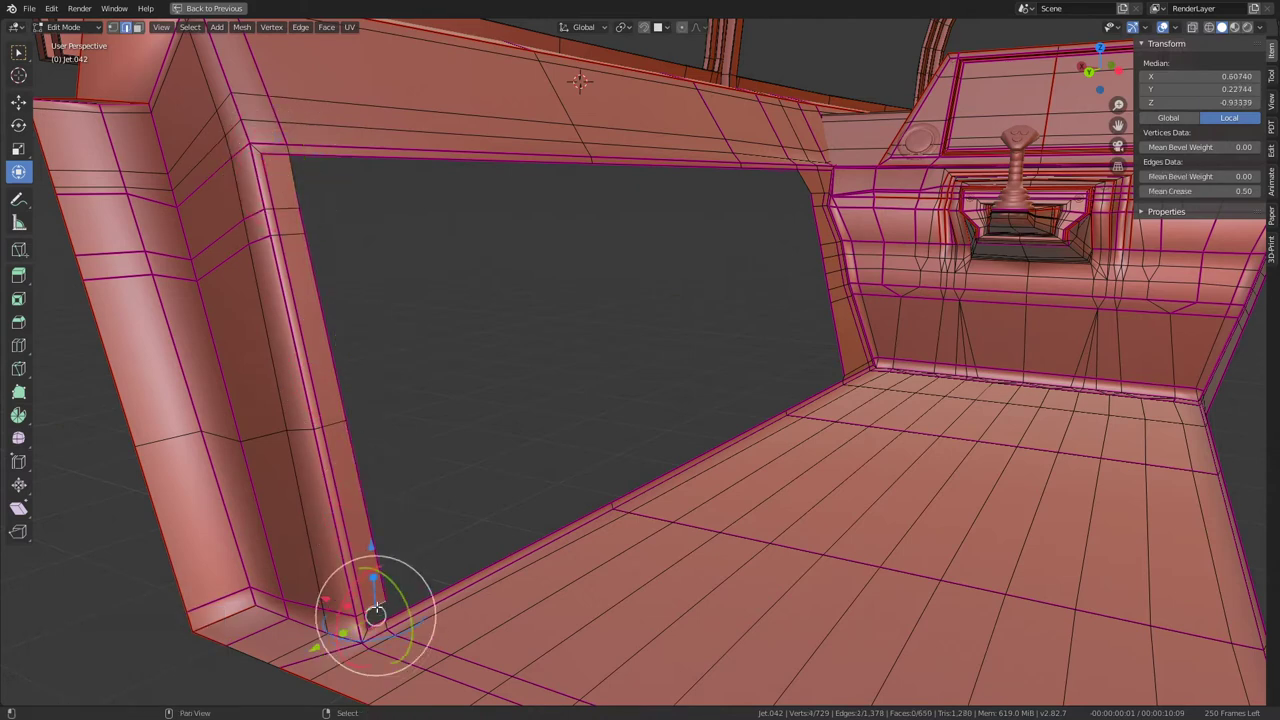
key("f")
left_click(372, 545)
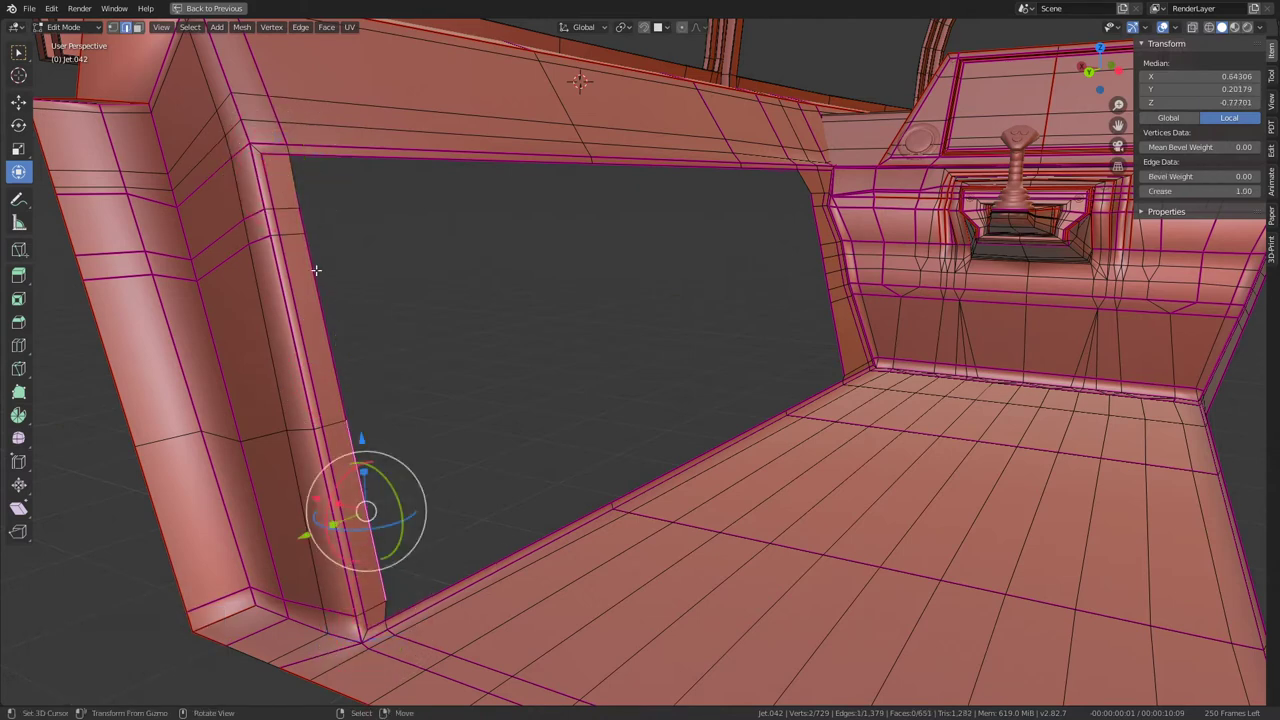
middle_click_drag(416, 445, 407, 443)
Step: Retry Grid Fill on the hole's border loop, settling on Span 4 and Offset -5
left_click(640, 176, "alt")
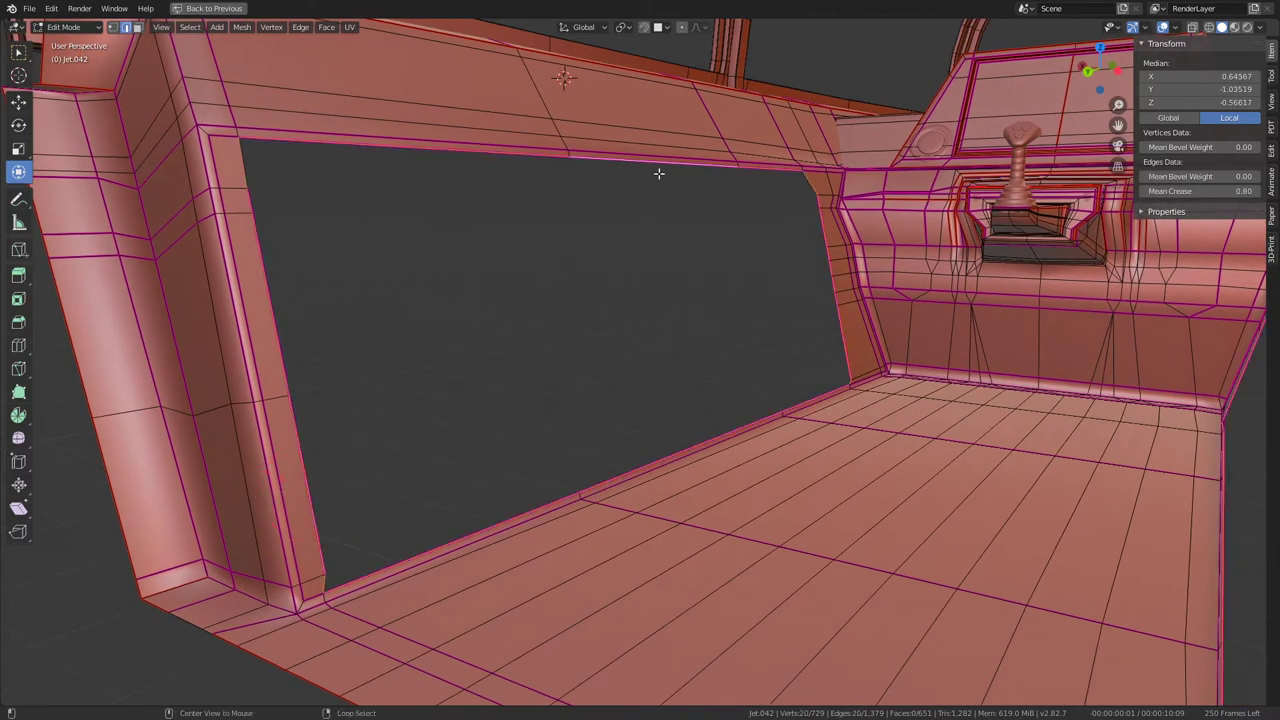
key("ctrl+f")
left_click(840, 192)
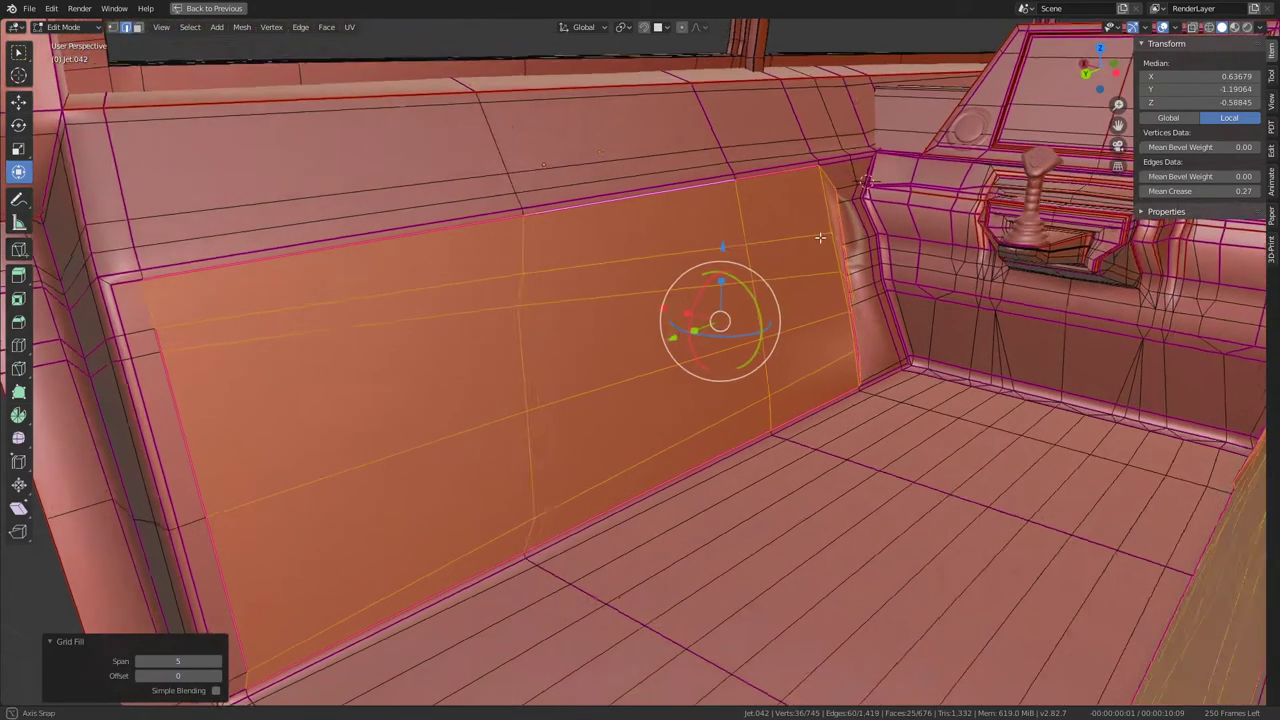
middle_click_drag(832, 204, 820, 212)
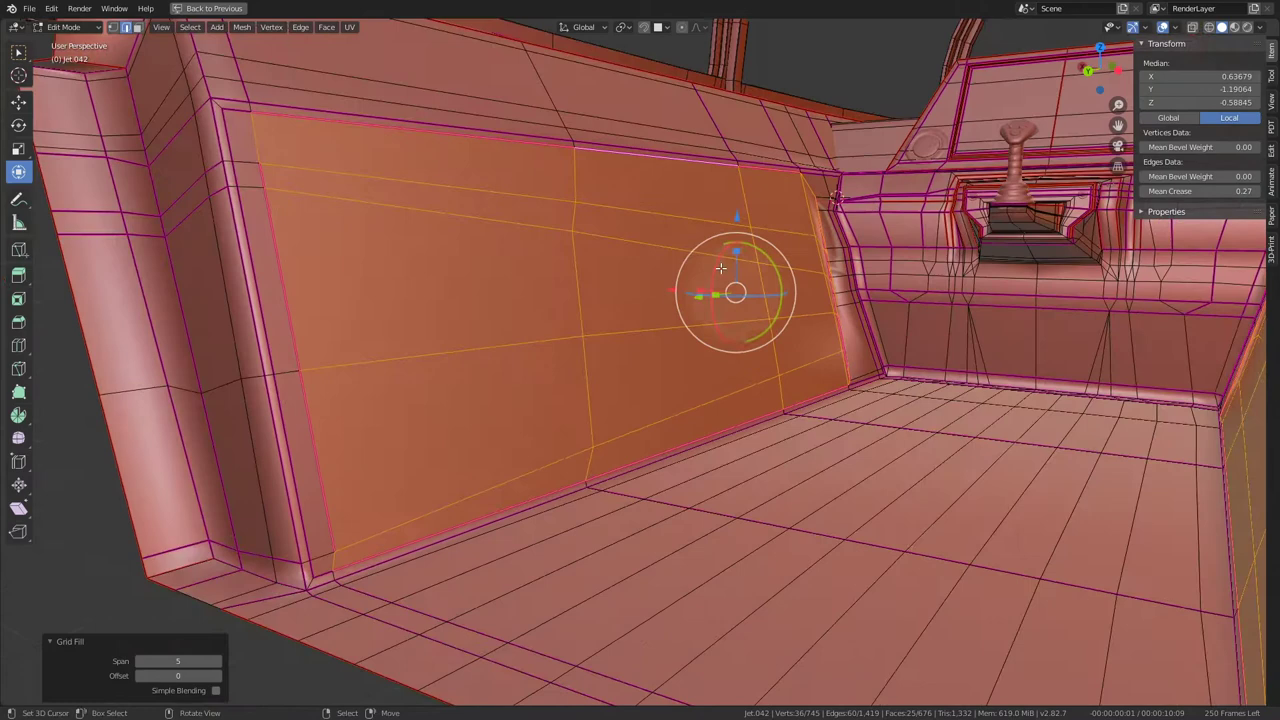
left_click_drag(210, 661, 150, 661)
left_click(222, 661)
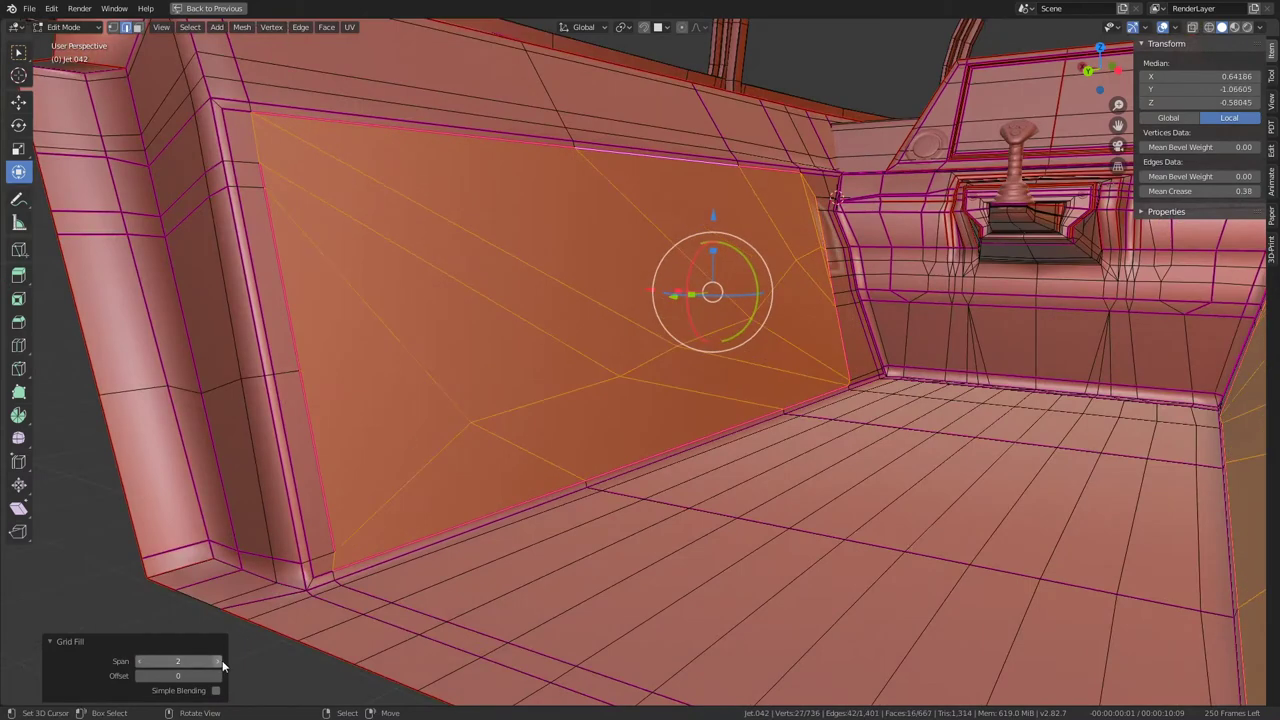
left_click(222, 661)
left_click(222, 661)
left_click(222, 661)
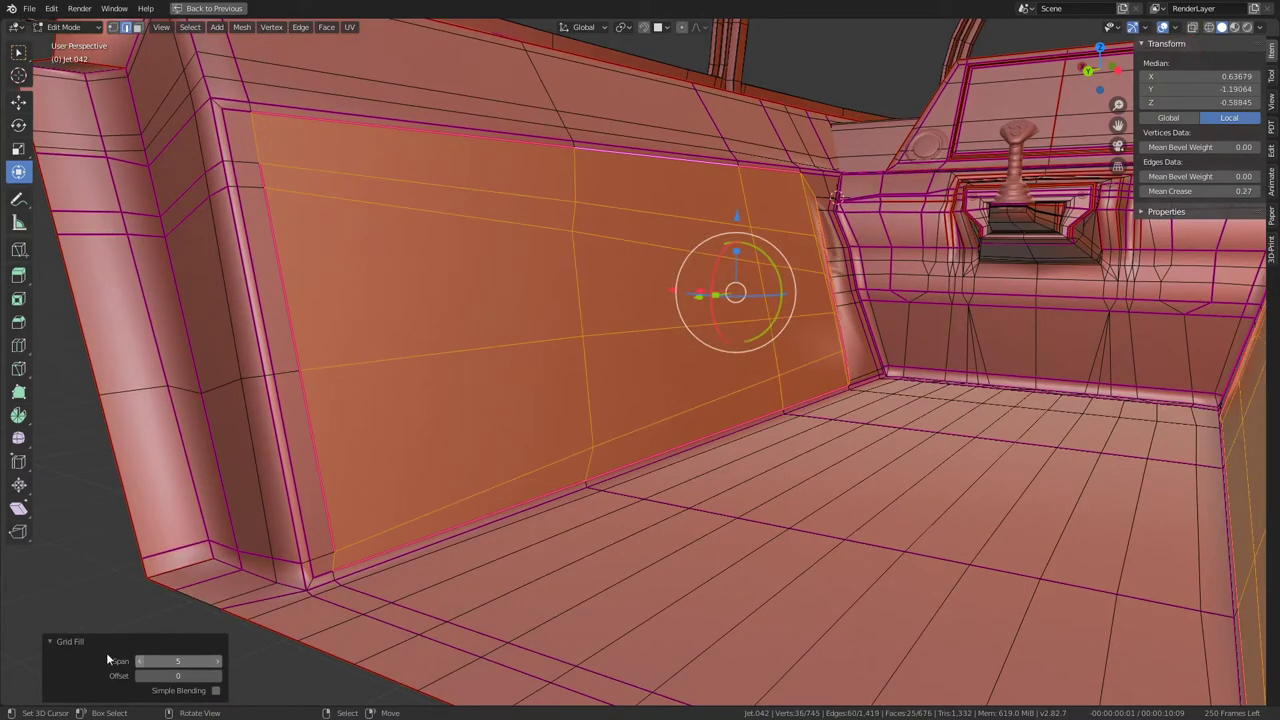
left_click(140, 661)
left_click(139, 676)
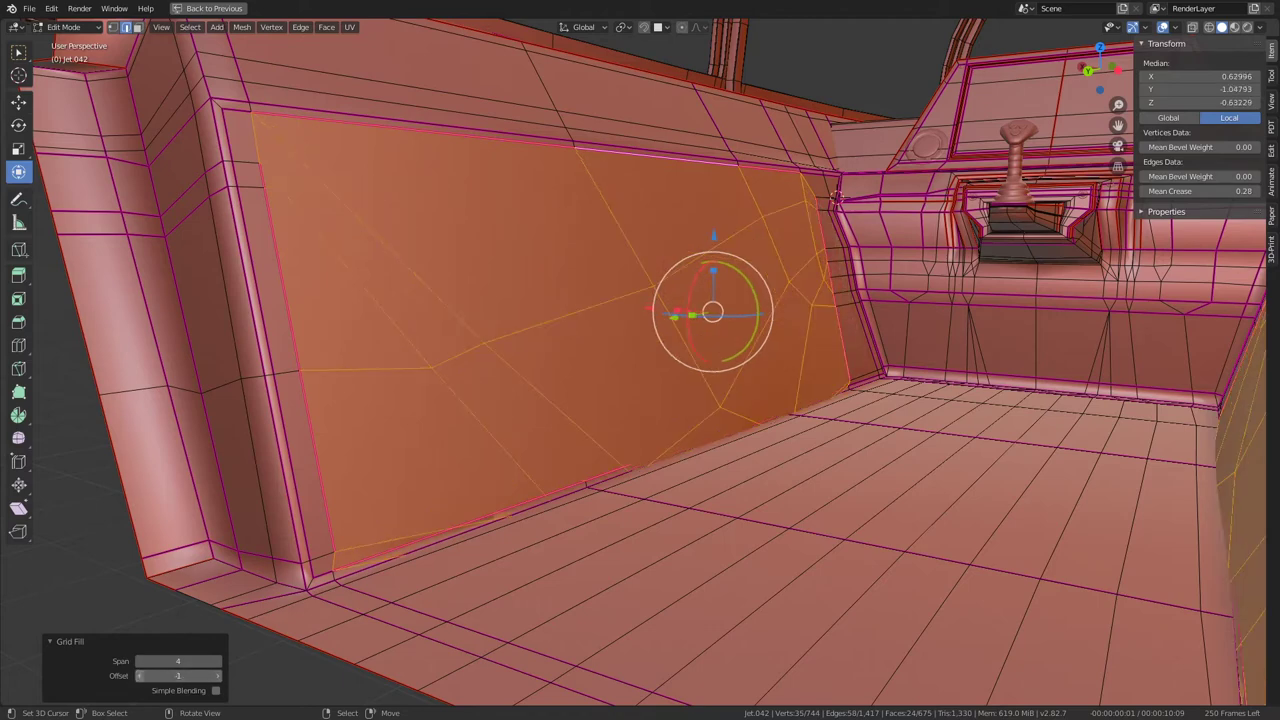
left_click(139, 676)
left_click(139, 676)
left_click(139, 676)
left_click(139, 676)
left_click(139, 676)
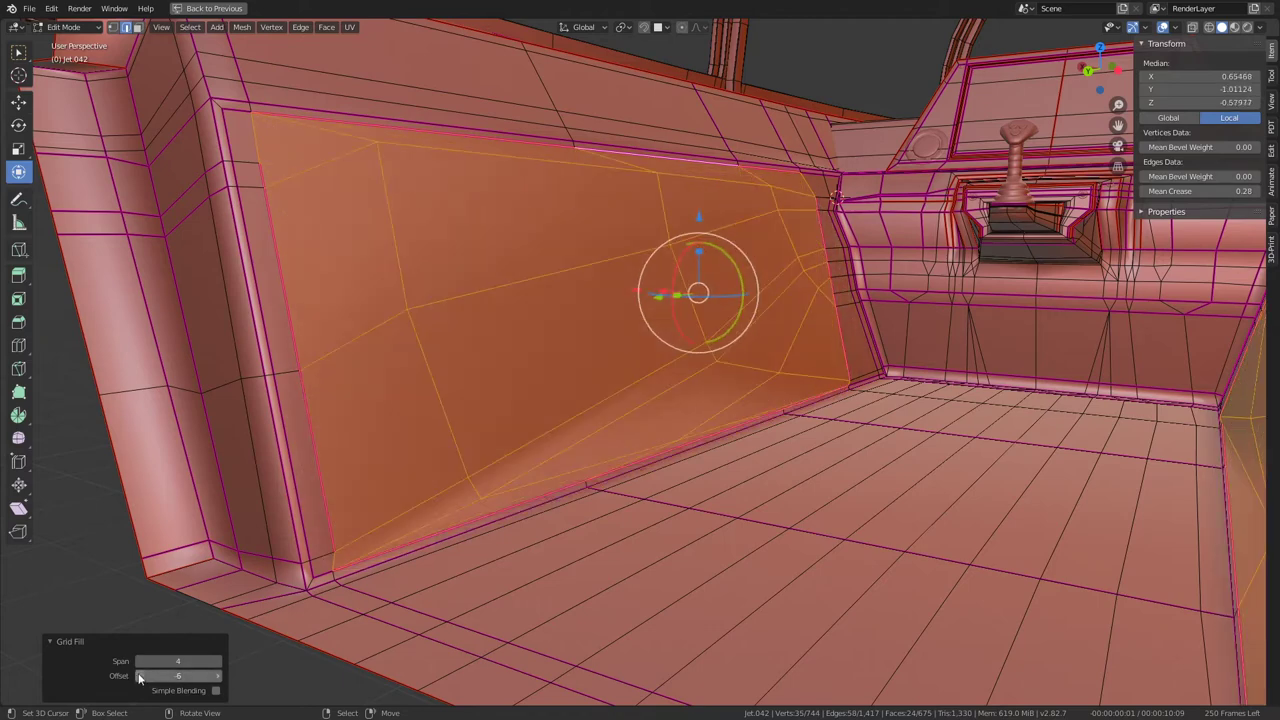
left_click(217, 677)
key("Tab")
key("Tab")
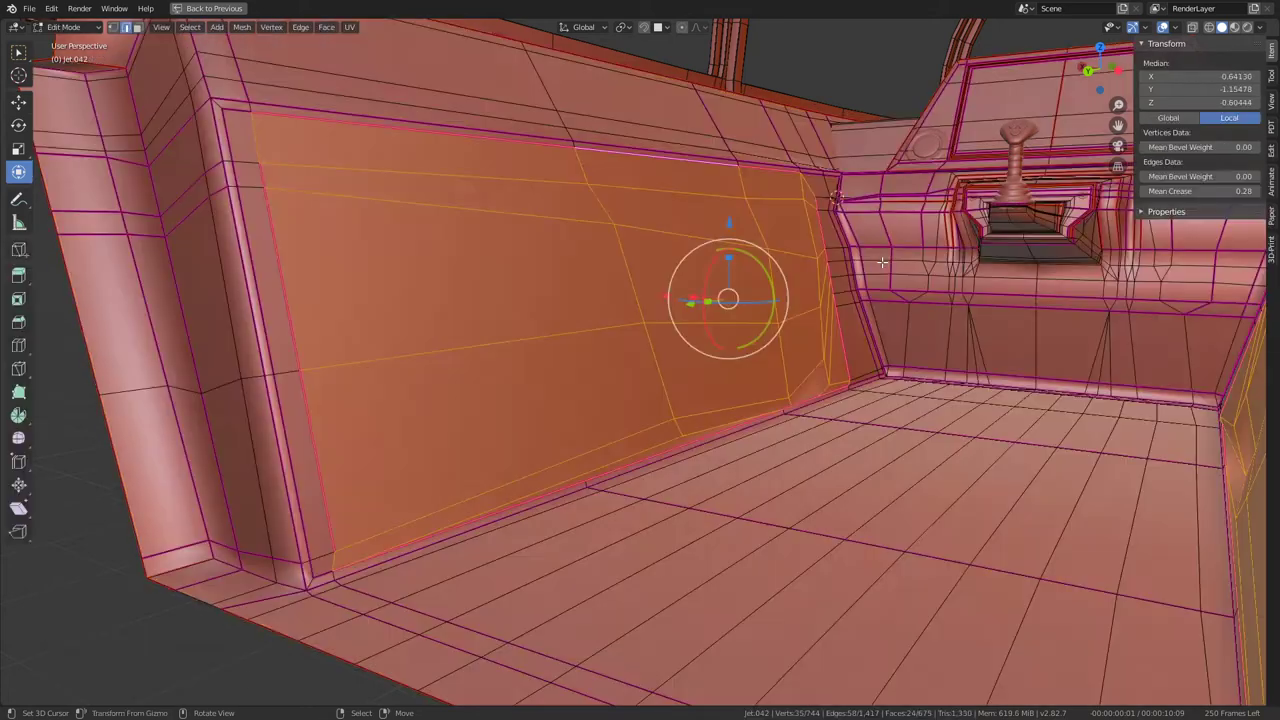
Step: Delete the grid-fill faces and subdivide the left pillar's edge ring with two cuts
key("x")
left_click(843, 264)
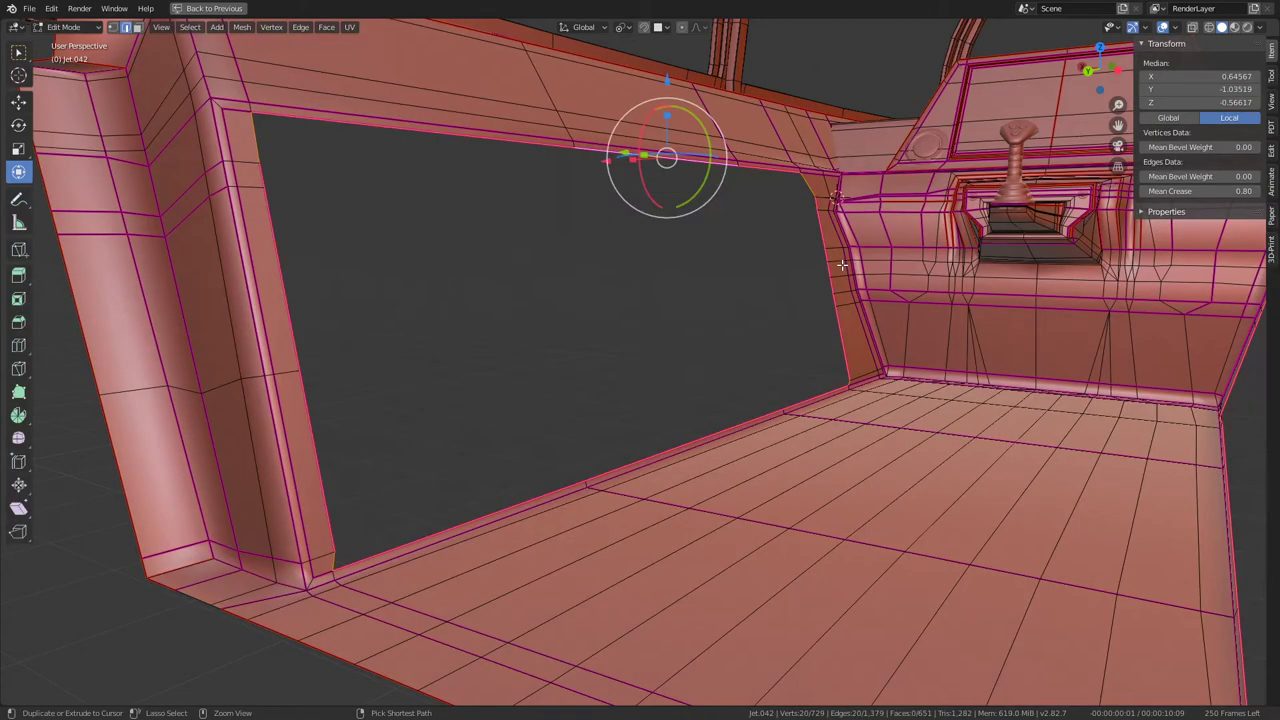
left_click(835, 260)
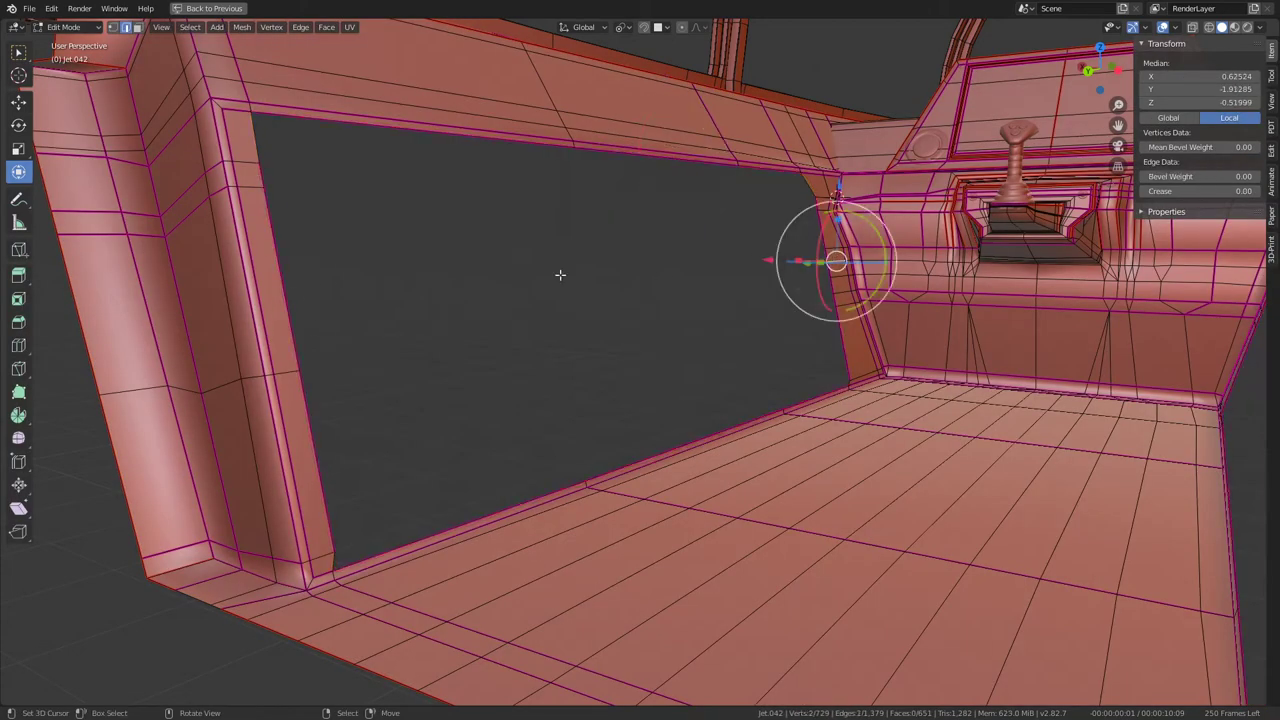
left_click(258, 240, "ctrl+alt")
left_click(282, 371, "ctrl+alt")
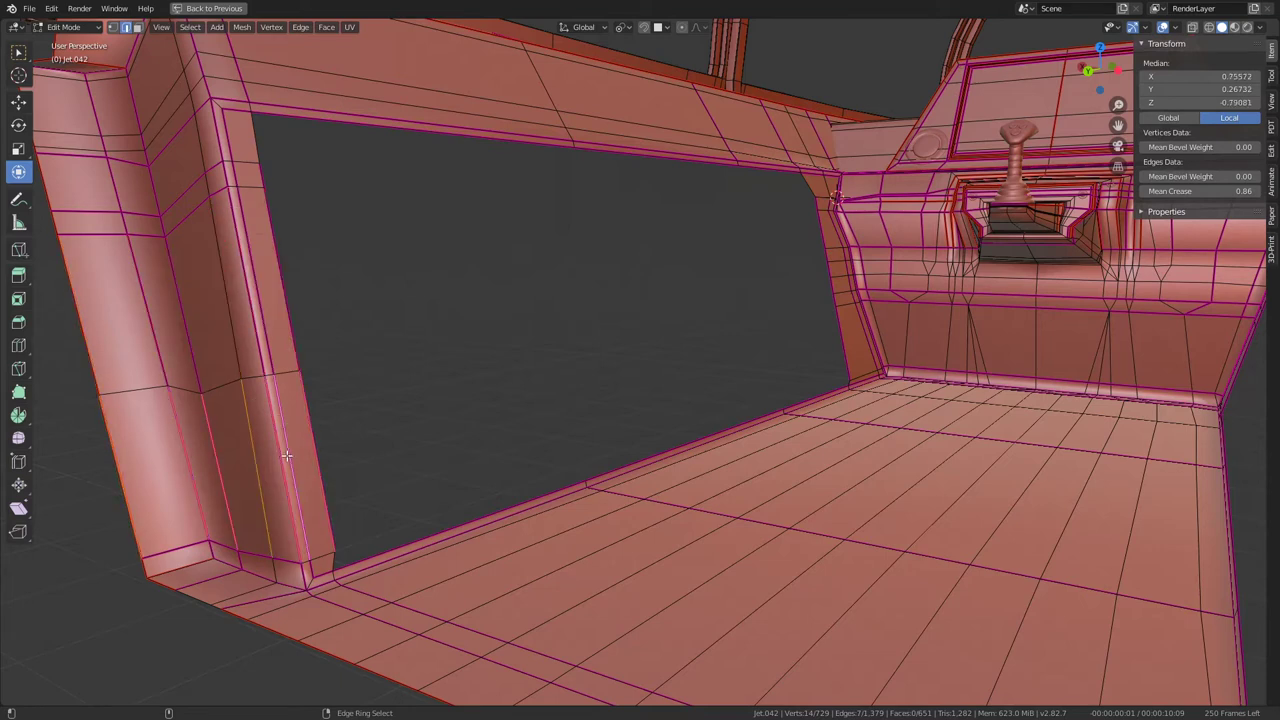
left_click(214, 331, "ctrl+alt")
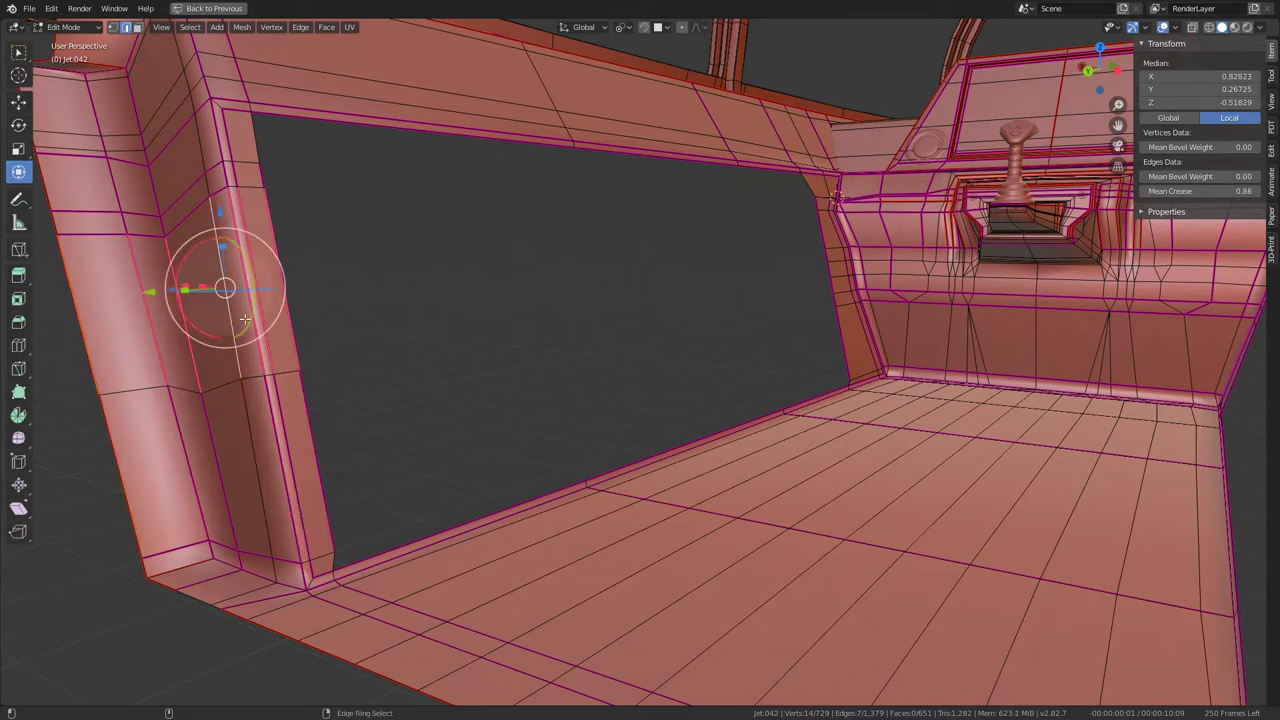
key("q")
left_click(487, 269)
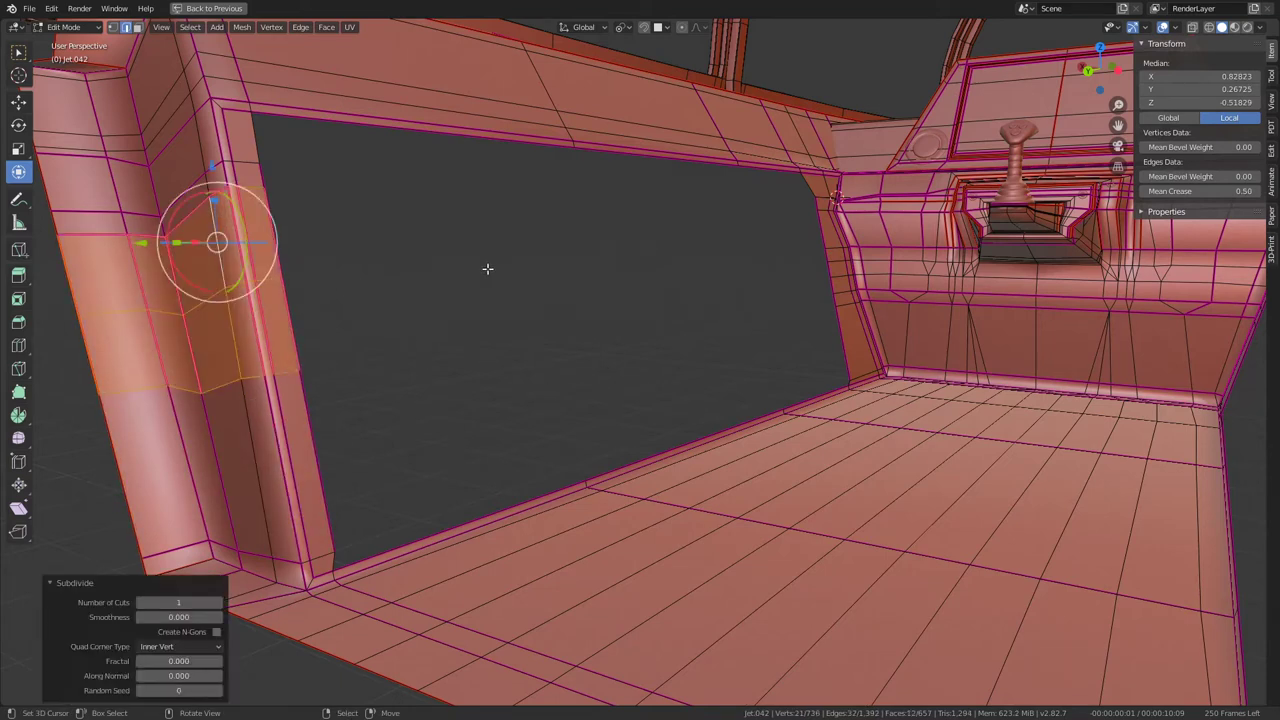
left_click(222, 603)
Step: Grid Fill the hole's border loop again and review the shape in Object Mode
left_click(297, 326, "alt")
key("ctrl+f")
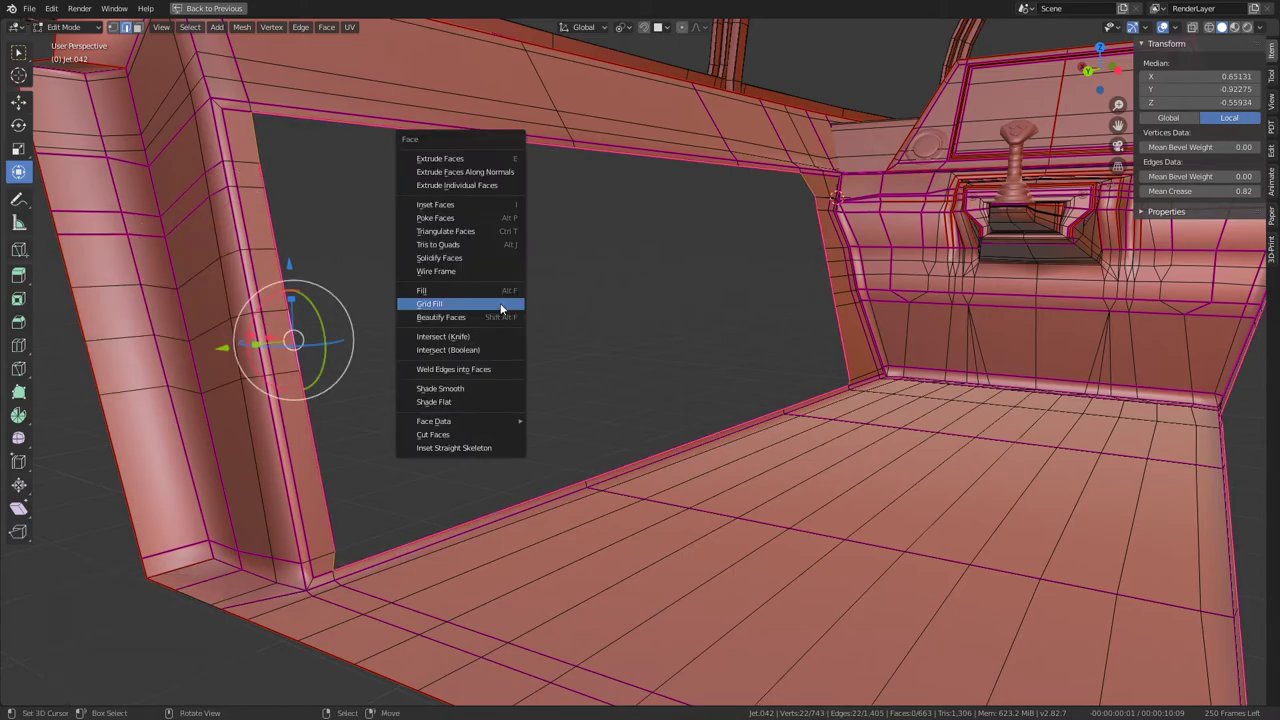
left_click(501, 306)
mouse_move(500, 303)
middle_mouse_down()
mouse_move(760, 289)
mouse_move(697, 329)
mouse_move(737, 394)
middle_mouse_up()
key("Tab")
key("Tab")
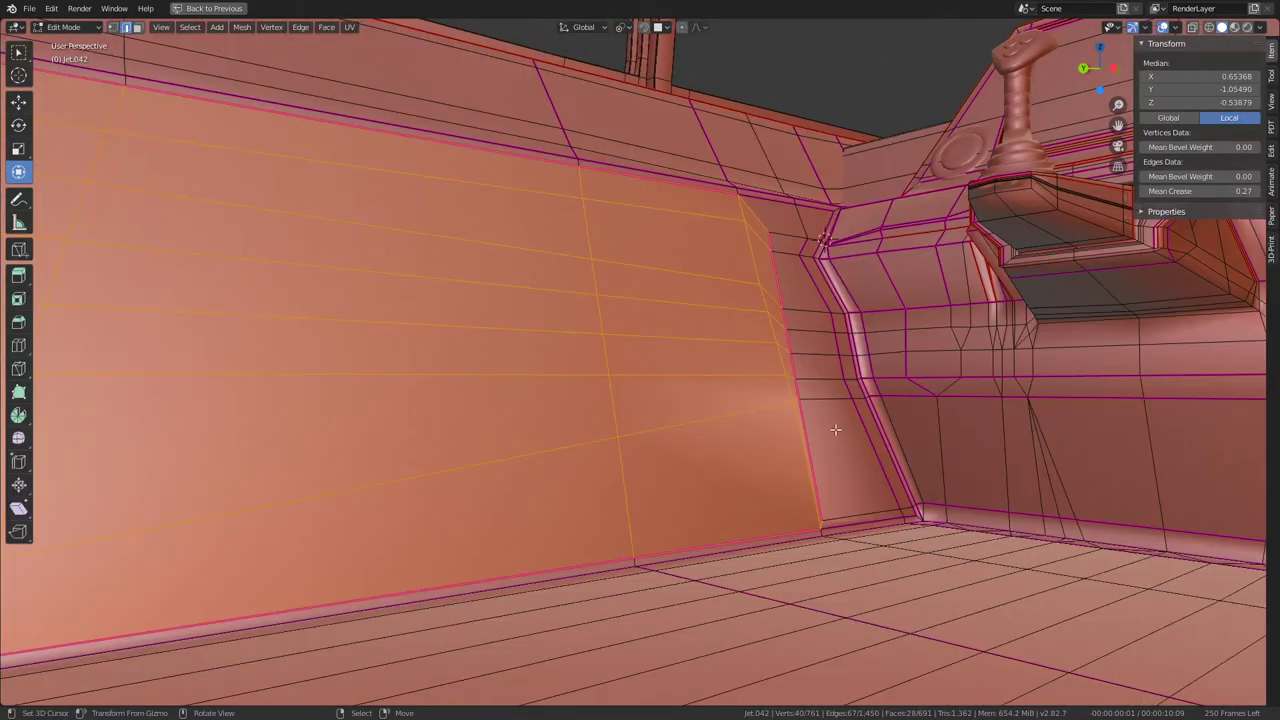
left_click(832, 468)
mouse_move(811, 457)
middle_mouse_down()
mouse_move(715, 425)
mouse_move(705, 380)
mouse_move(760, 392)
middle_mouse_up()
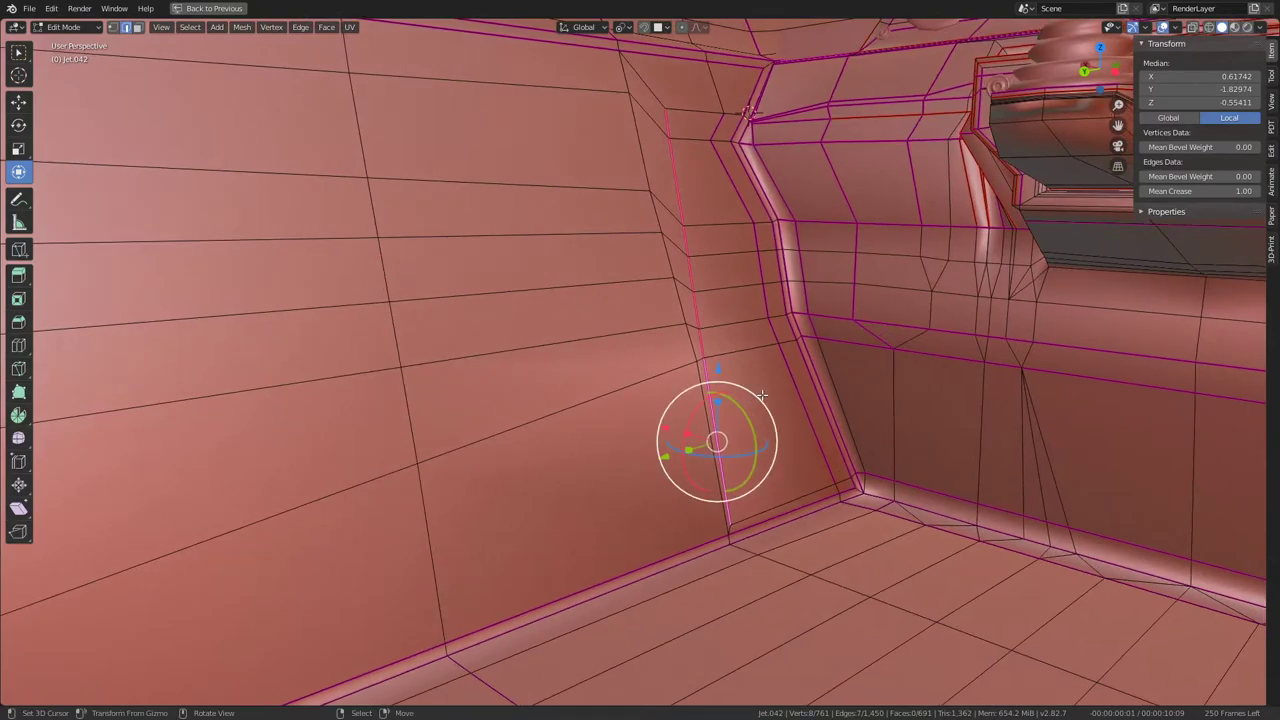
Step: Select the connected left wall with L, preview it, and hide it with H
key("l")
key("Tab")
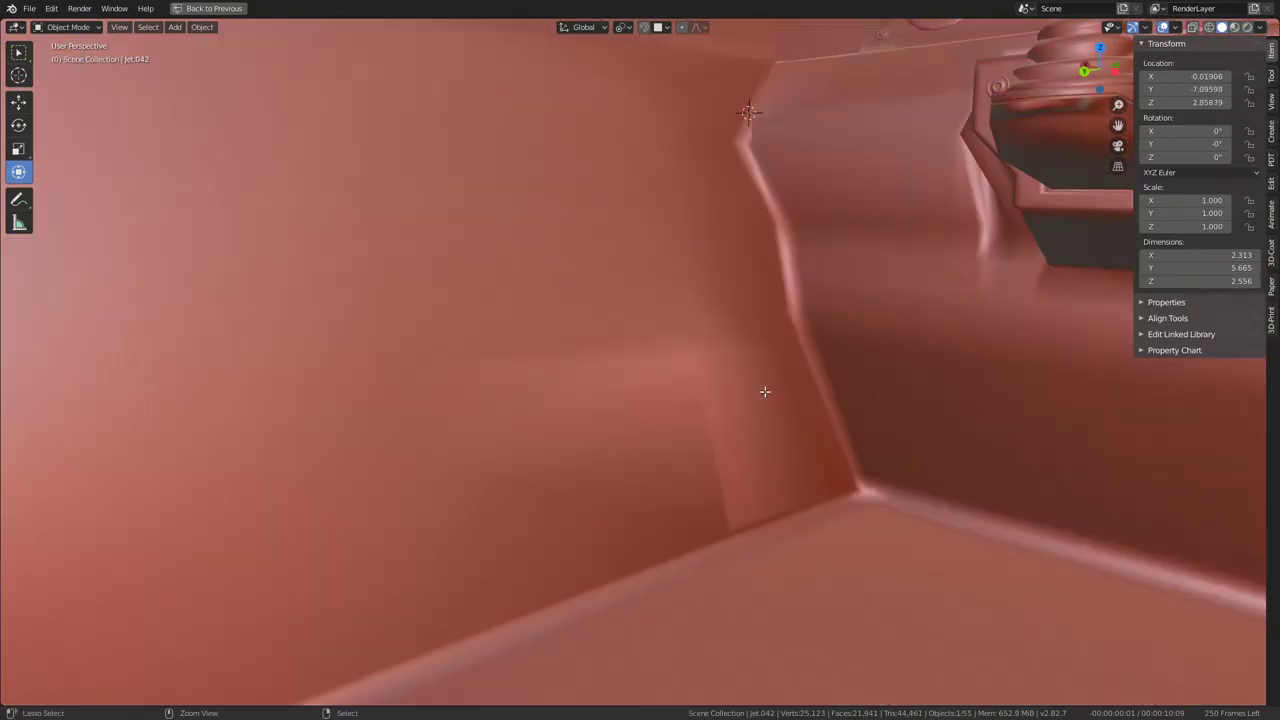
key("Tab")
key("h")
middle_click_drag(737, 443, 795, 406)
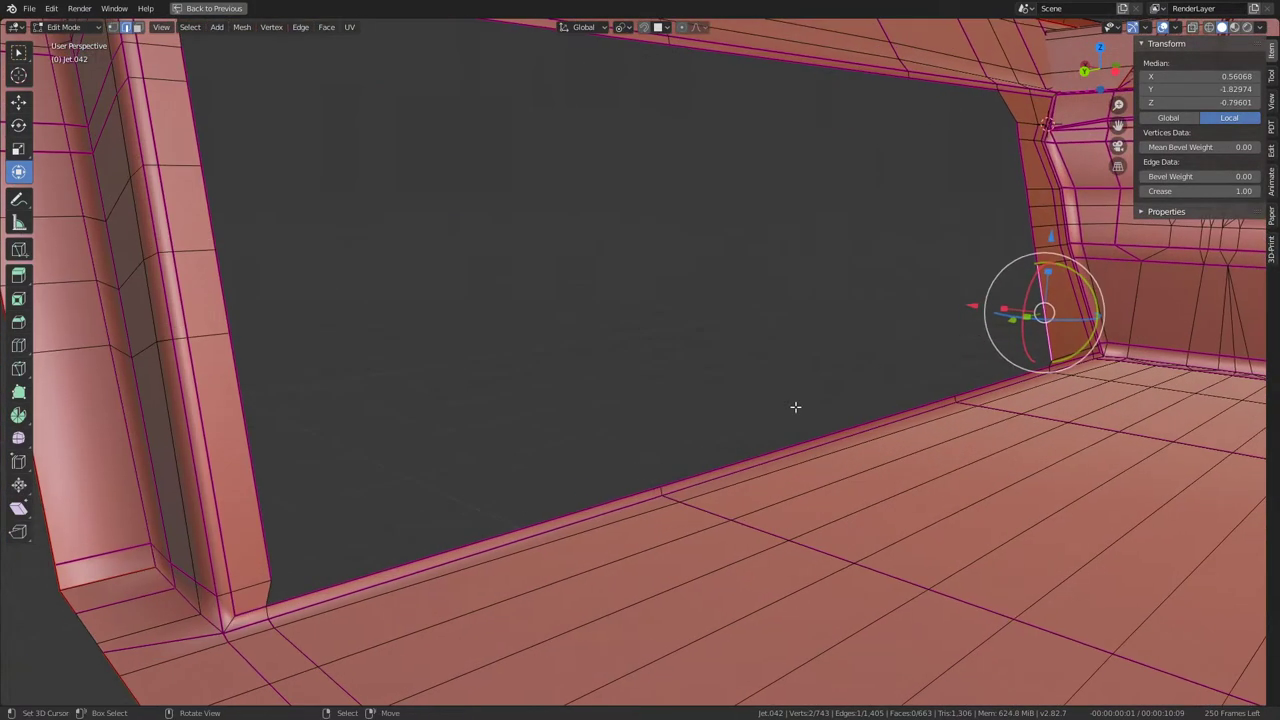
Step: Try extruding the selected wall edge, then cancel and undo the unwanted extrusion
scroll(795, 406, "down", 5)
scroll(686, 449, "up", 2)
scroll(577, 491, "up", 2)
scroll(706, 457, "up", 1)
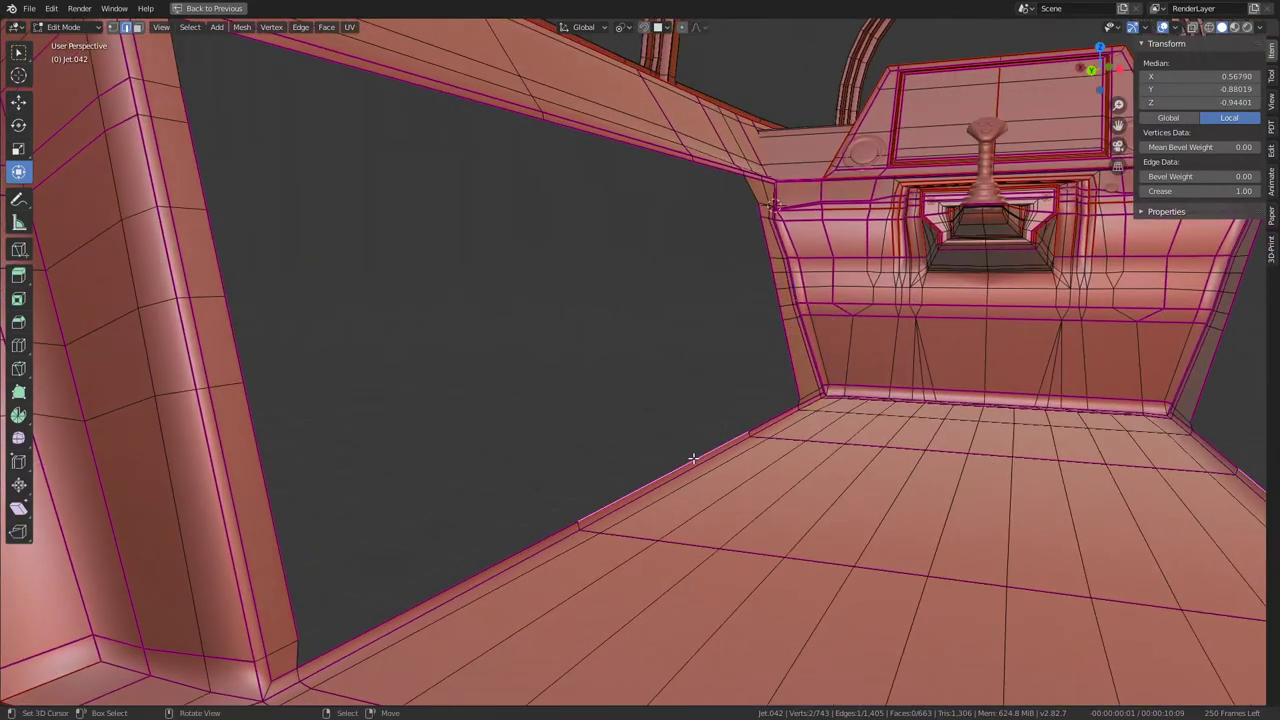
key("e")
right_click(743, 379)
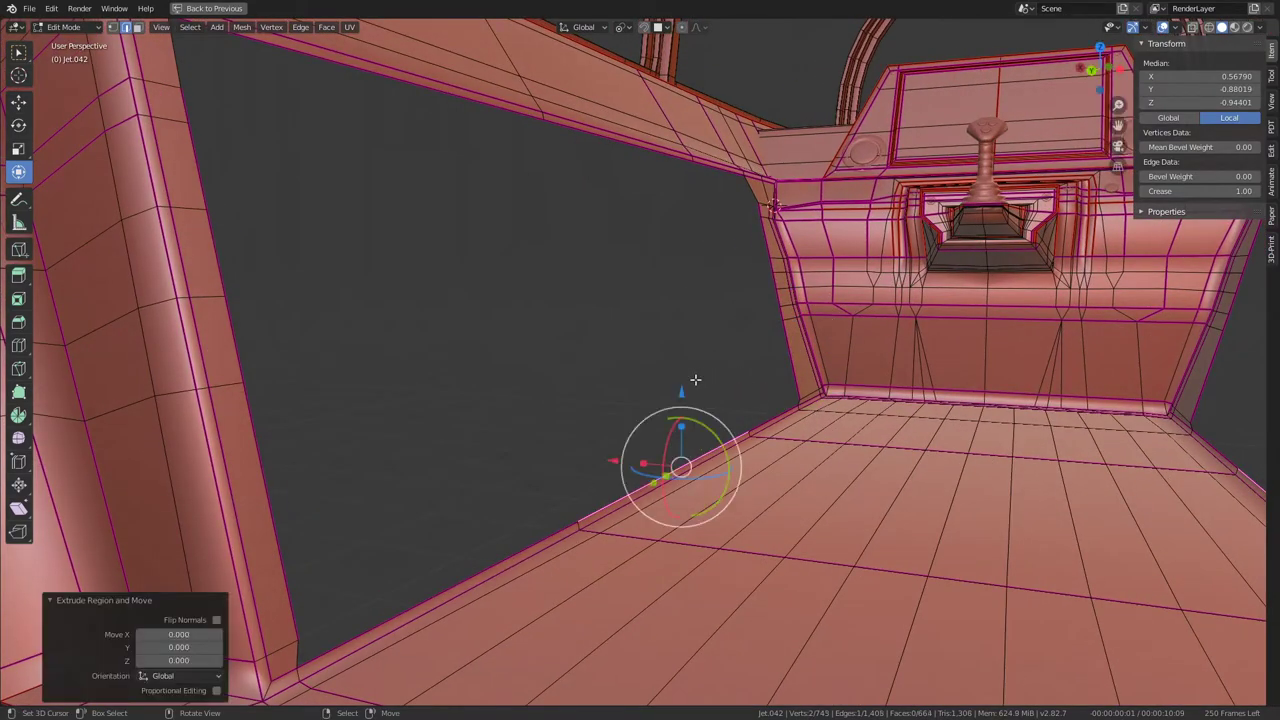
right_click(798, 370)
key("Escape")
key("g")
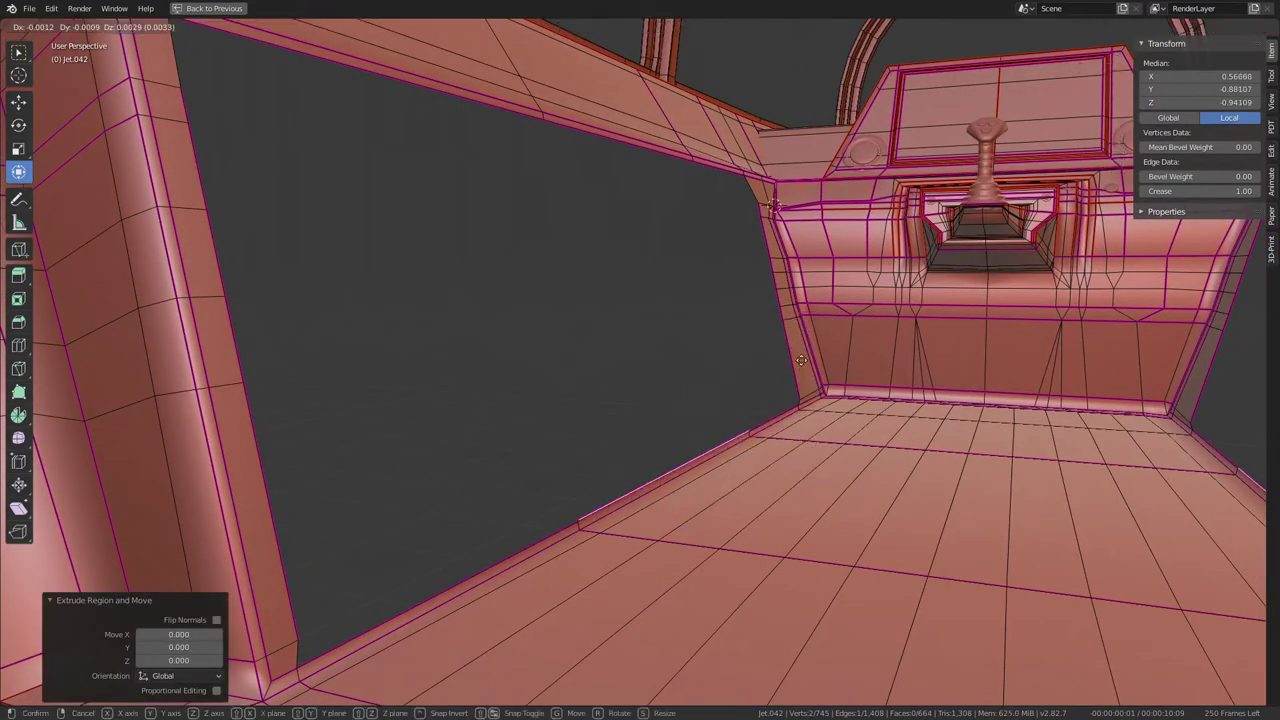
right_click(802, 346)
right_click(814, 272)
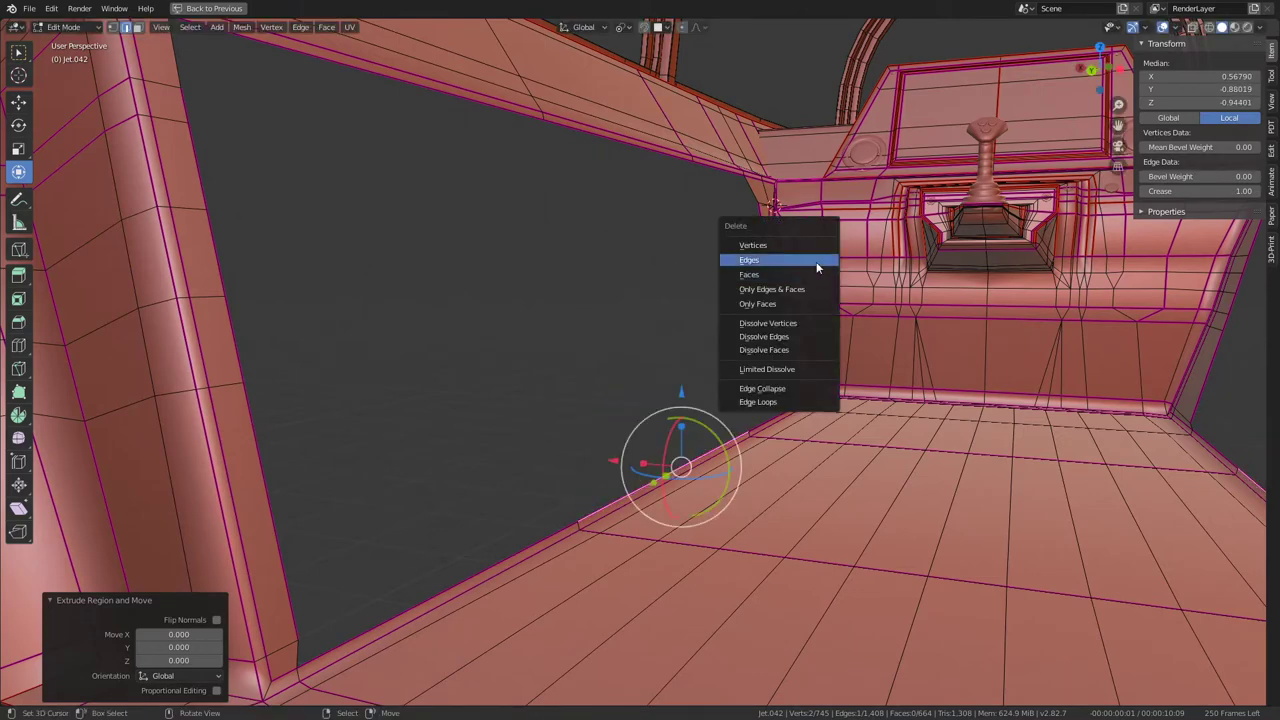
key("Escape")
key("ctrl+z")
Step: Fill a face between the left pillar and wall, subdivide it with 2 cuts, and join vertices
left_click(698, 470)
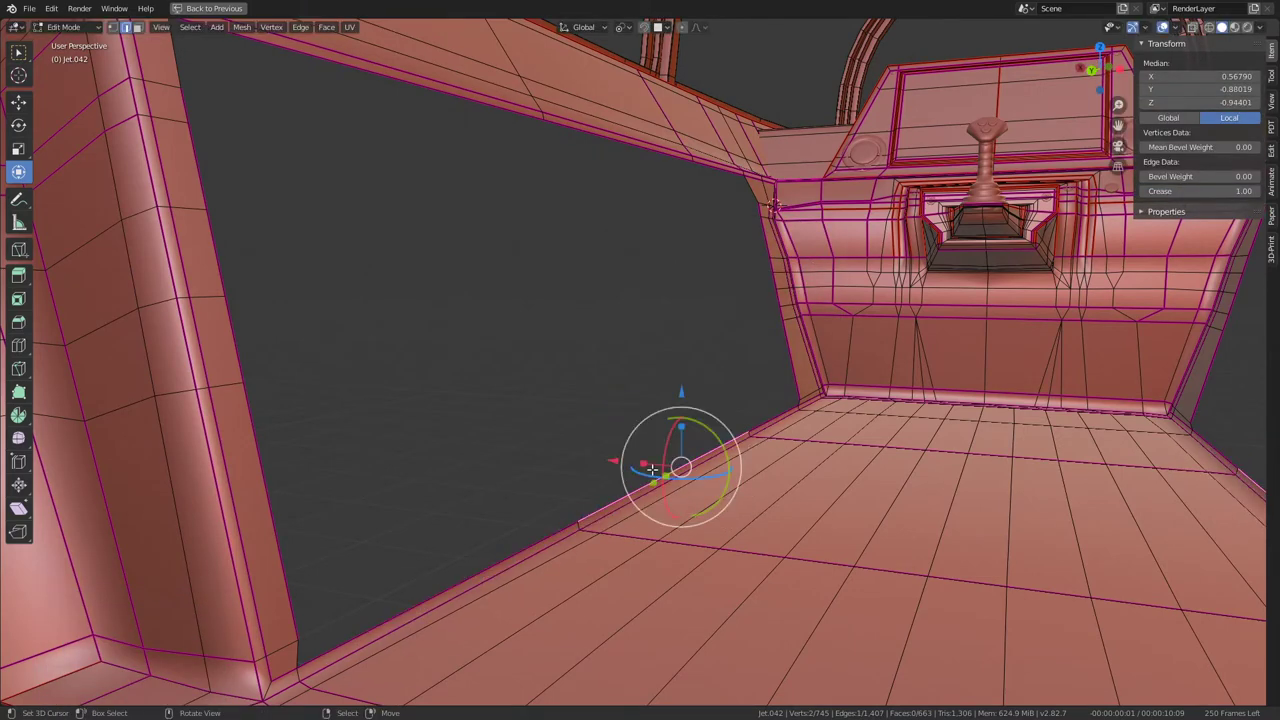
left_click(287, 588)
left_click(793, 372, "shift")
key("f")
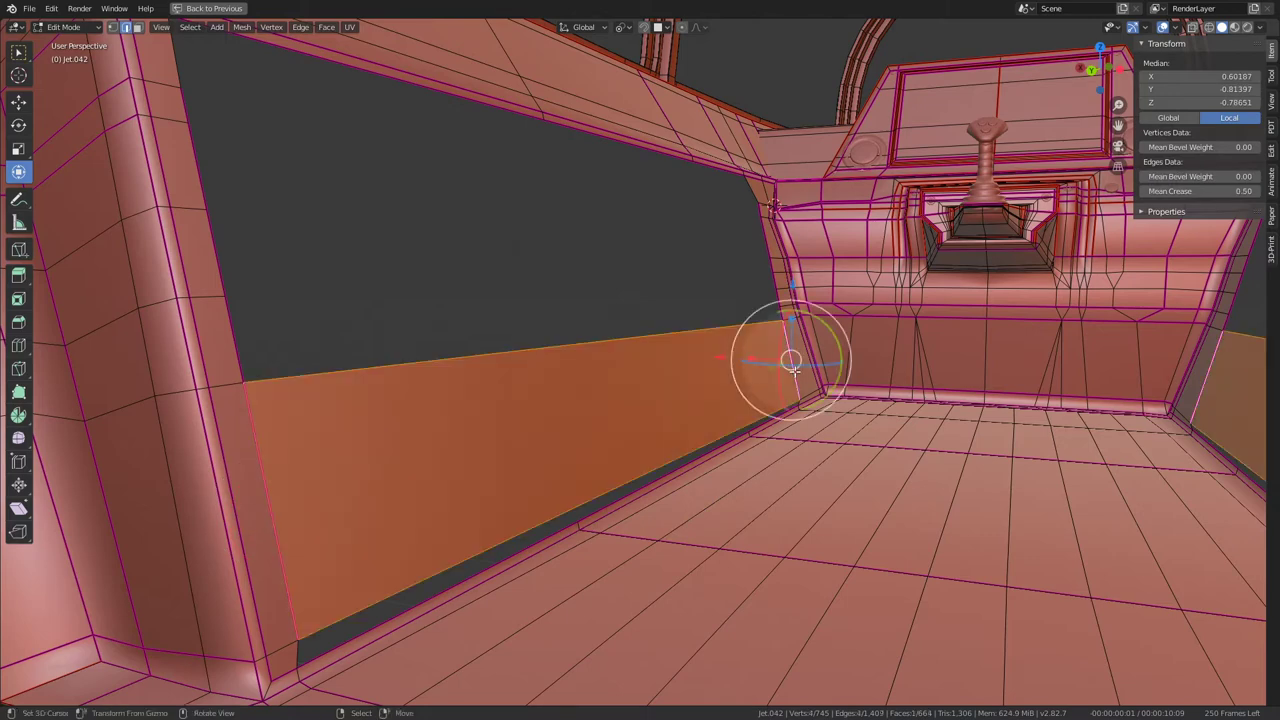
left_click(780, 333)
key("q")
left_click(839, 317)
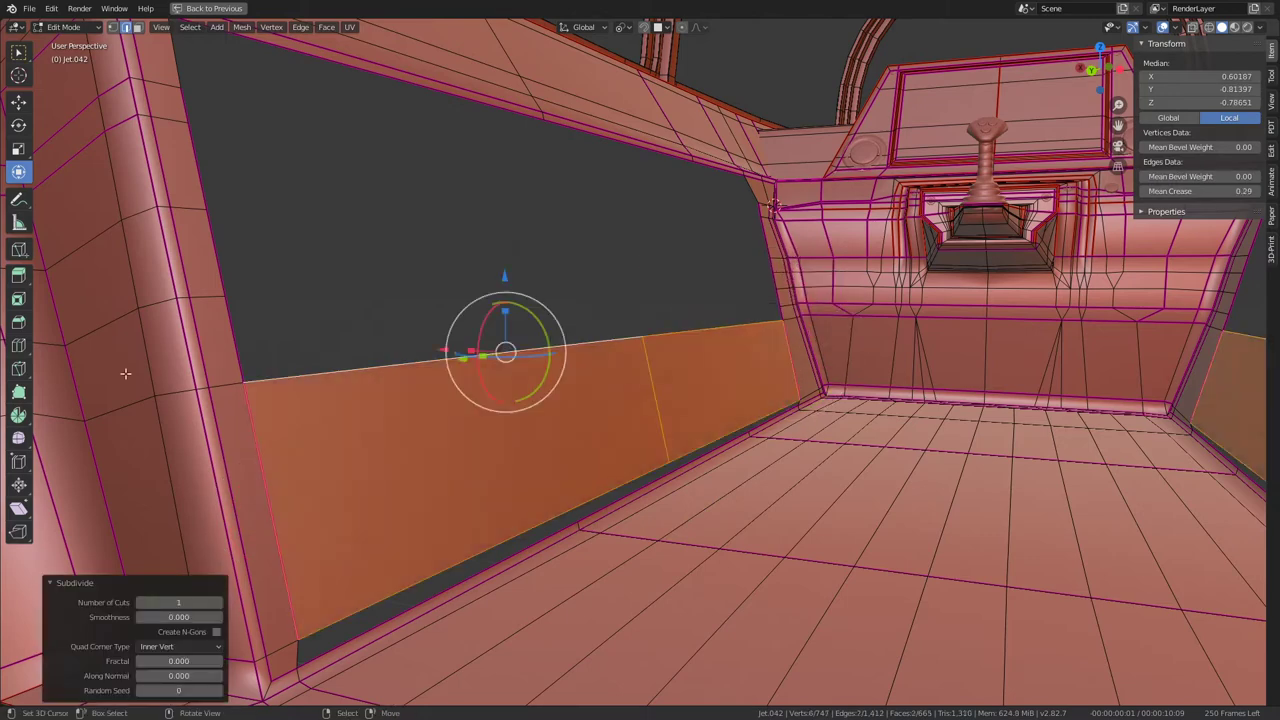
left_click(216, 602)
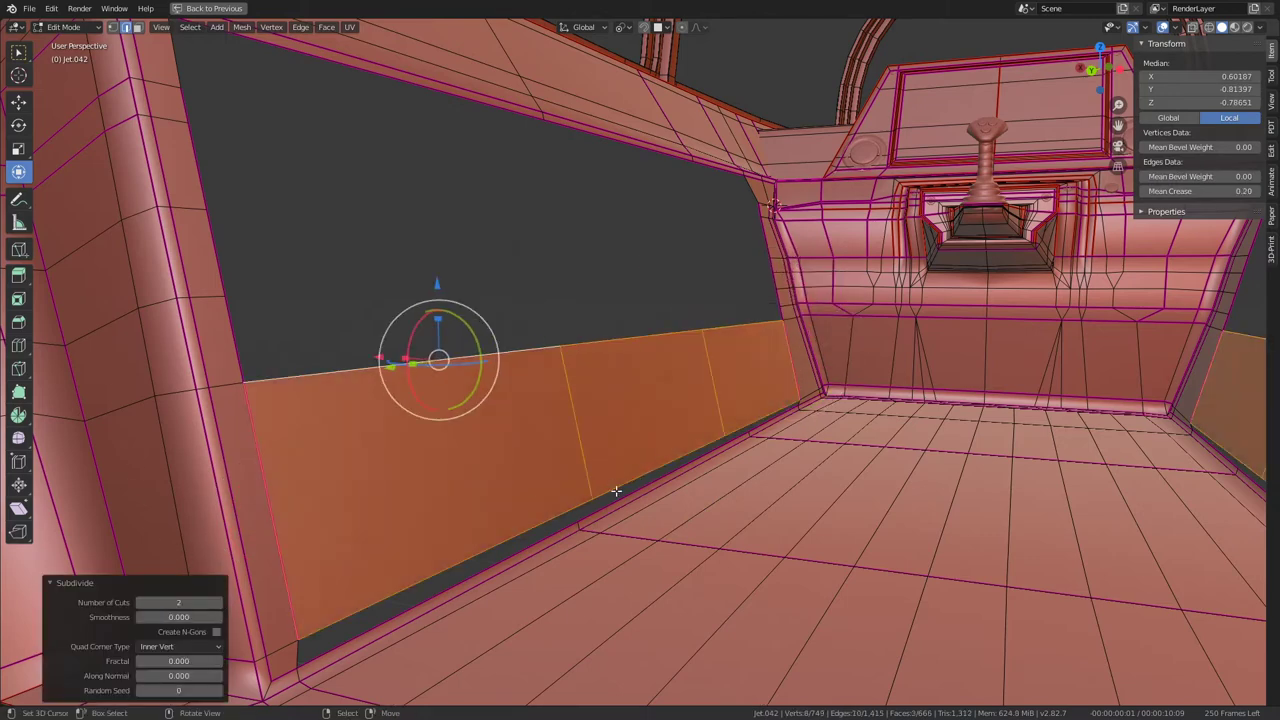
left_click(296, 648)
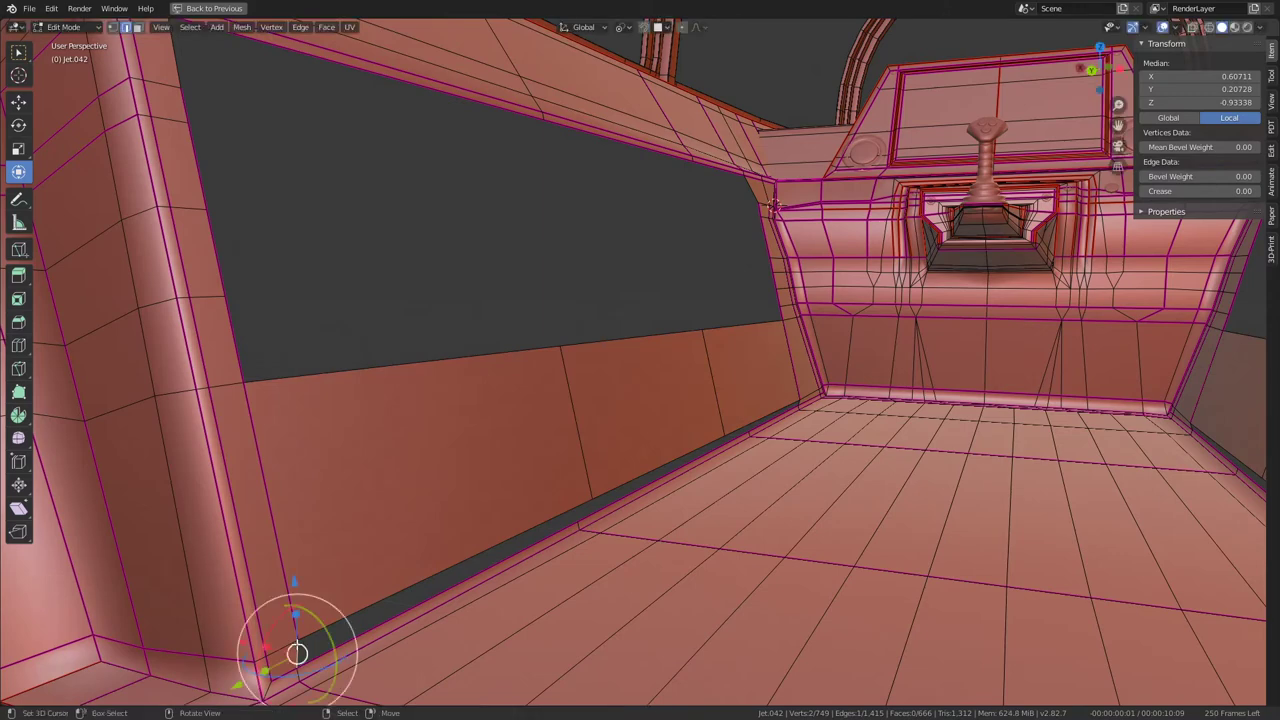
key("j")
Step: Dissolve the subdivided wall panel into one face and delete it
middle_click_drag(300, 642, 582, 426)
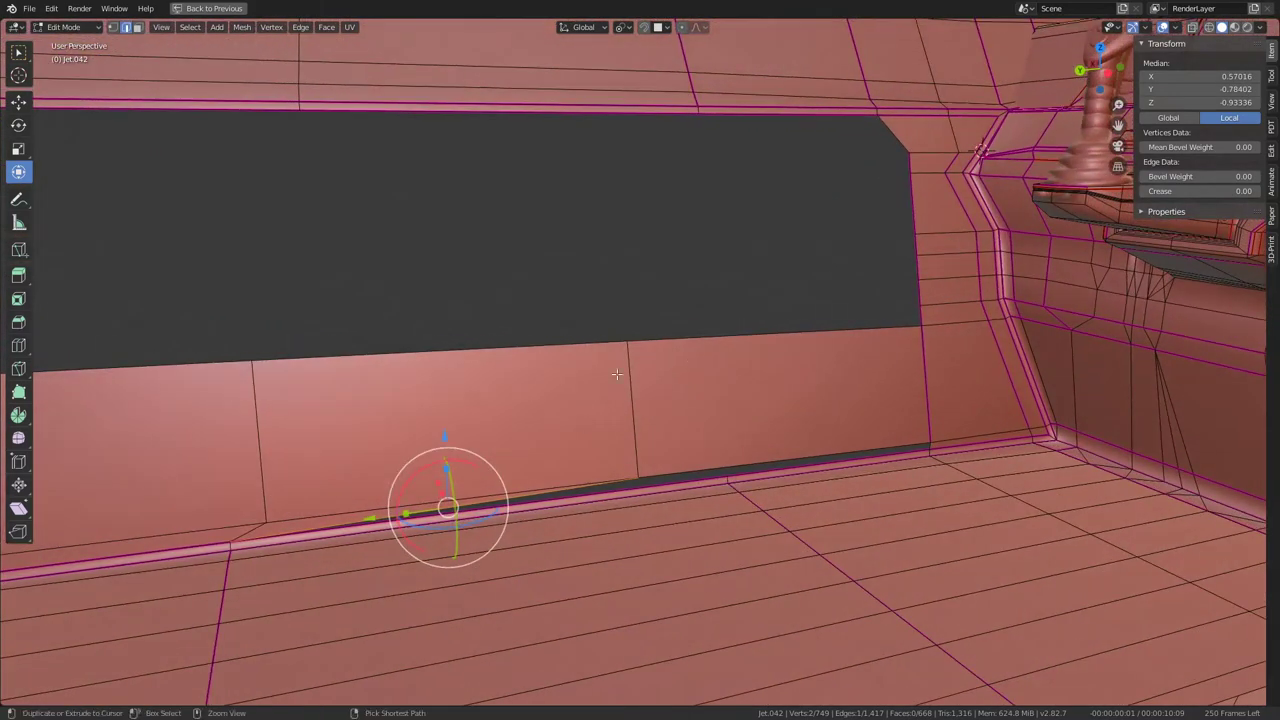
left_click(617, 374, "ctrl")
key("ctrl+x")
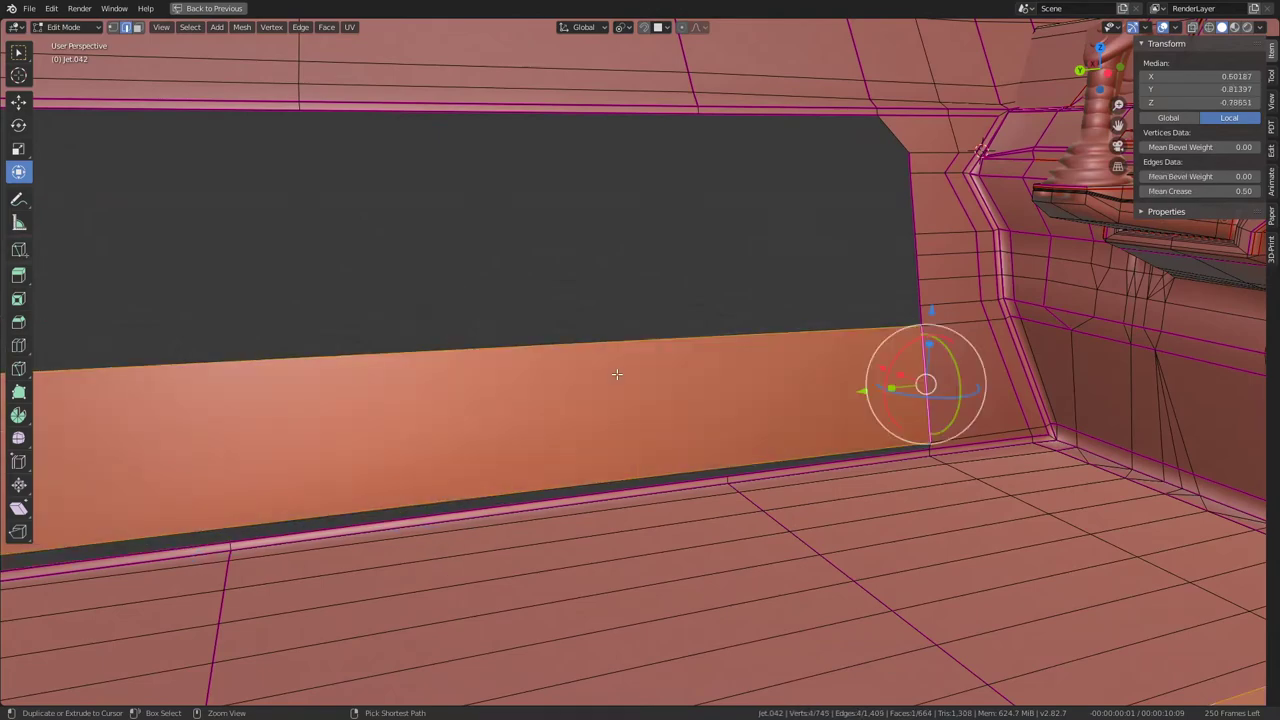
key("Delete")
Step: Fill the lower hole from its boundary edges and subdivide the new face with 2 cuts
middle_click_drag(746, 371, 714, 295)
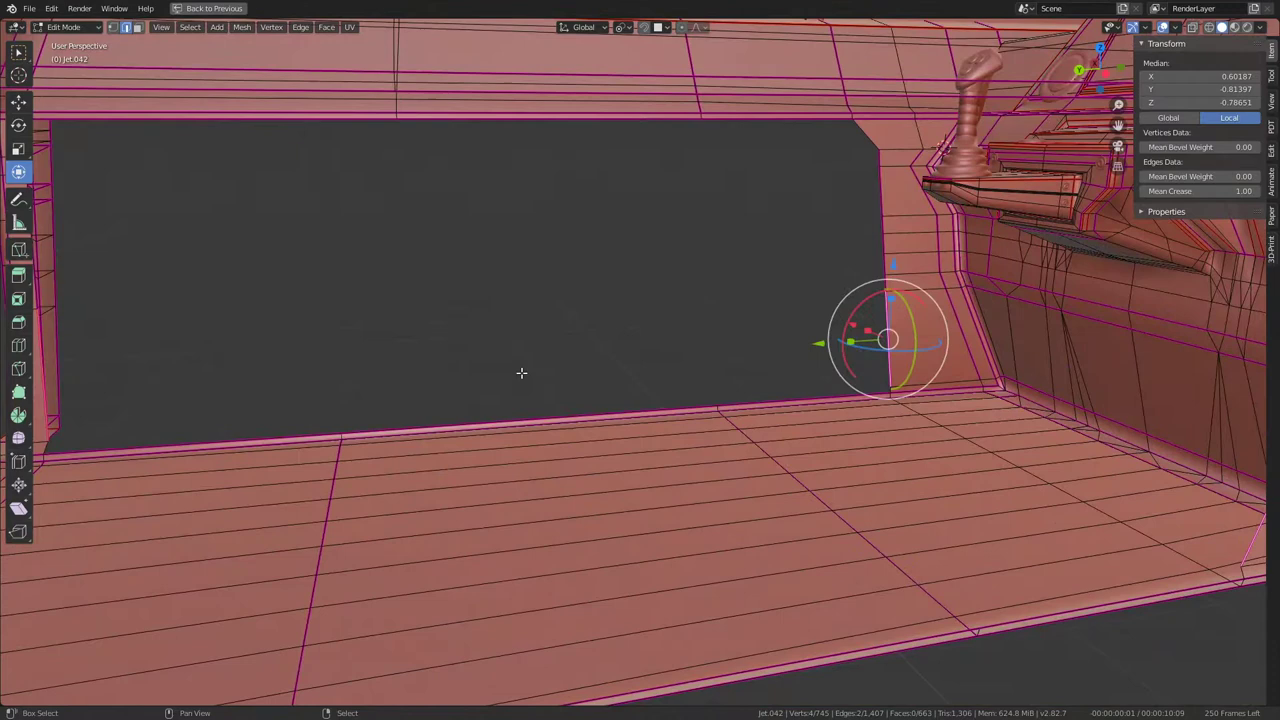
mouse_move(521, 373)
middle_mouse_down()
mouse_move(406, 374)
mouse_move(471, 391)
middle_mouse_up()
left_click(748, 408)
scroll(740, 403, "up", 2)
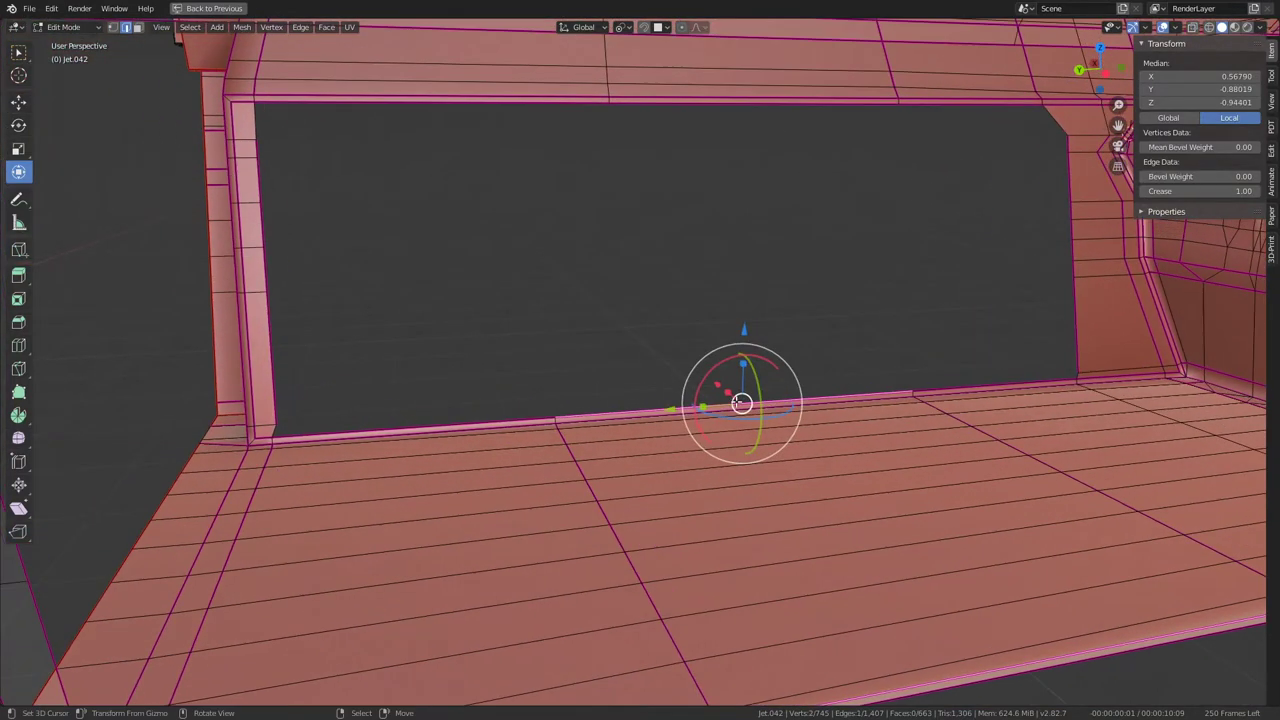
left_click(1084, 339)
left_click(303, 354, "shift")
key("f")
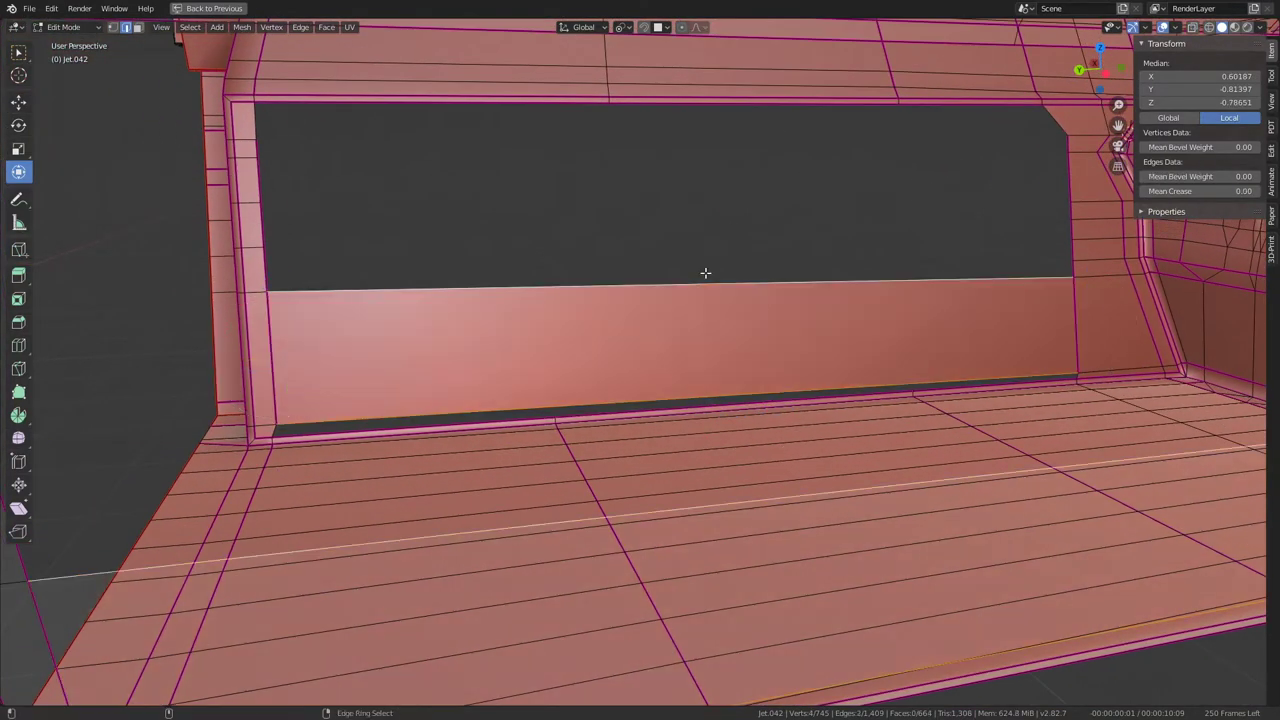
right_click(705, 272)
left_click(705, 272)
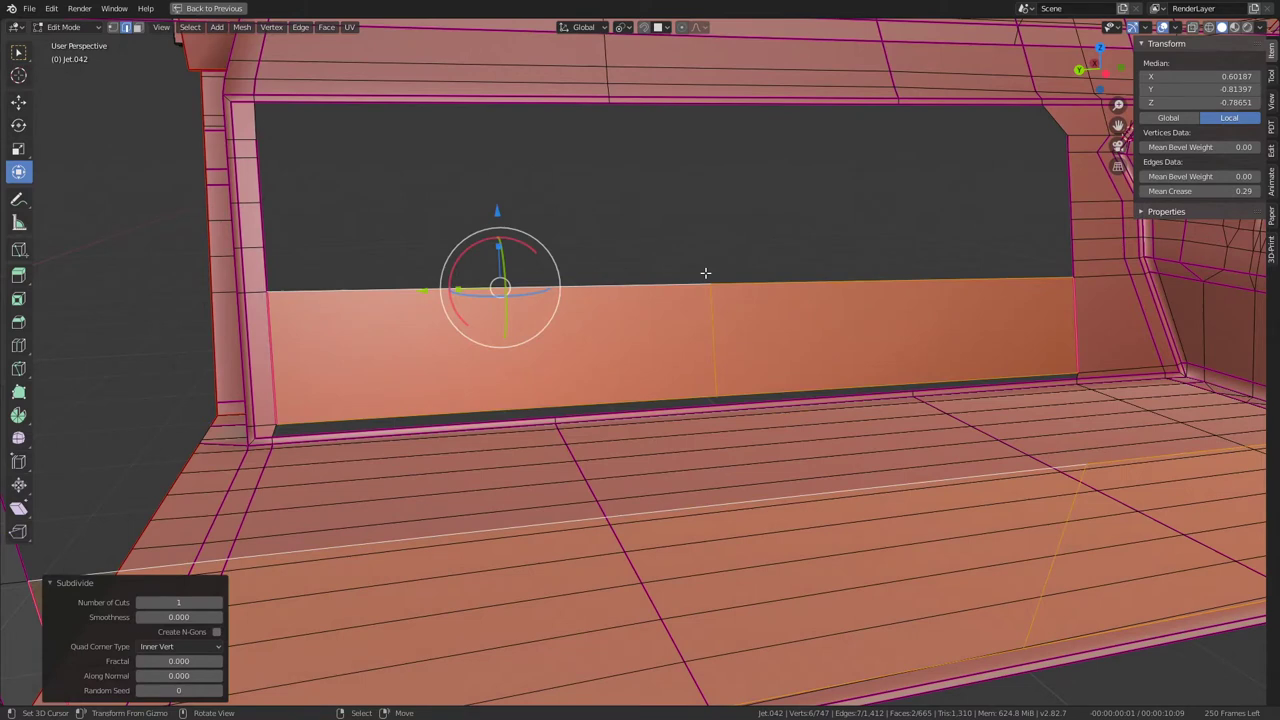
left_click(222, 604)
left_click(271, 430)
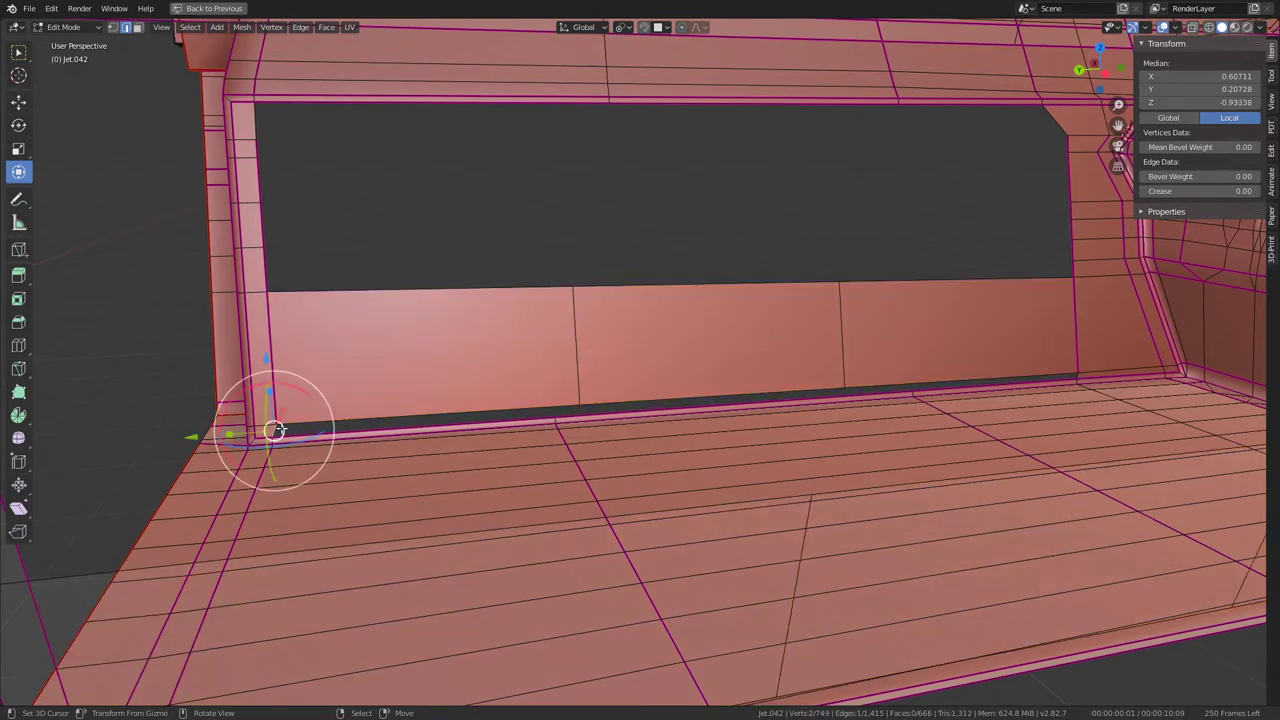
left_click(282, 428)
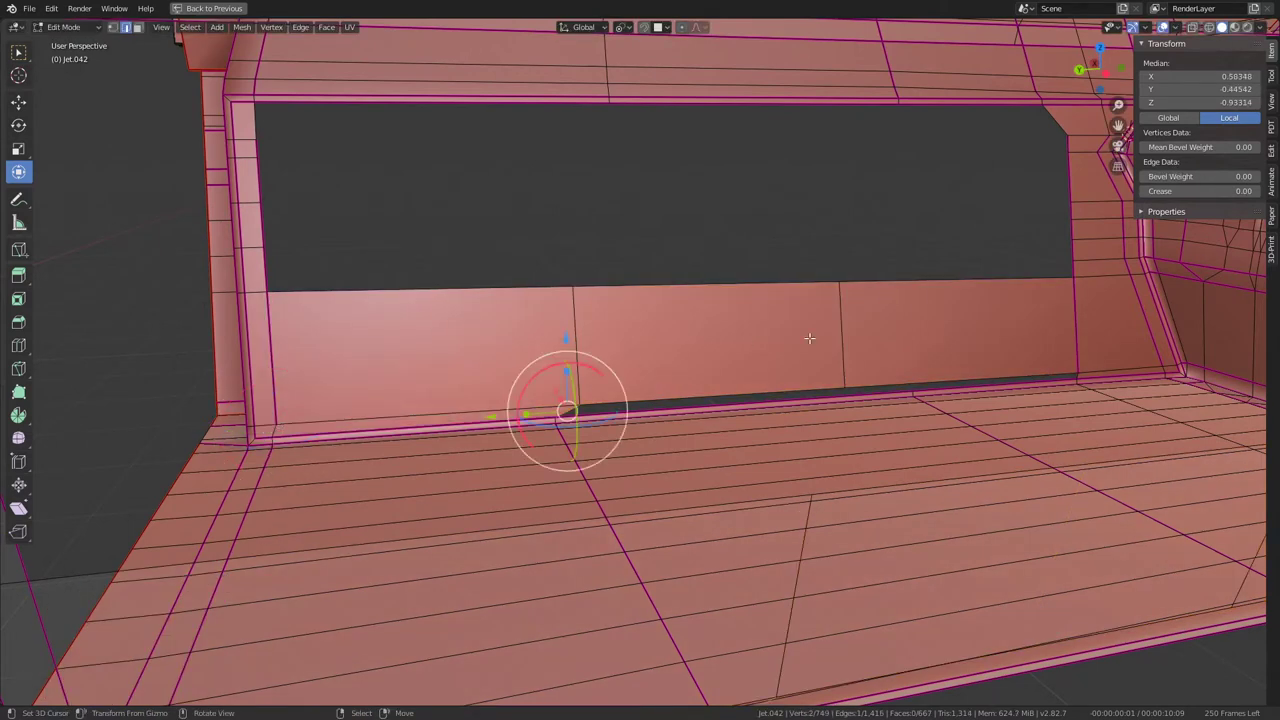
left_click(1081, 374, "shift")
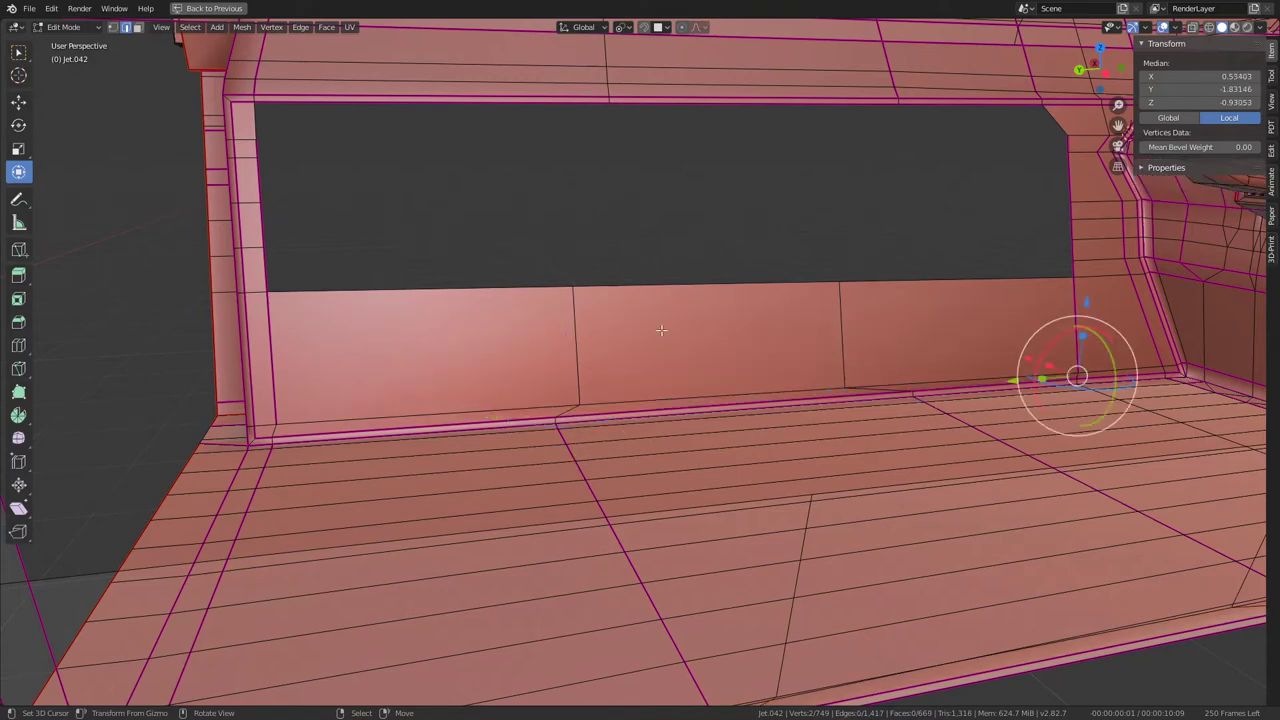
Step: Edge-slide the two vertical cuts along the wall and preview the smoothed panel
key("Tab")
key("Tab")
left_click(852, 297)
key("g")
key("g")
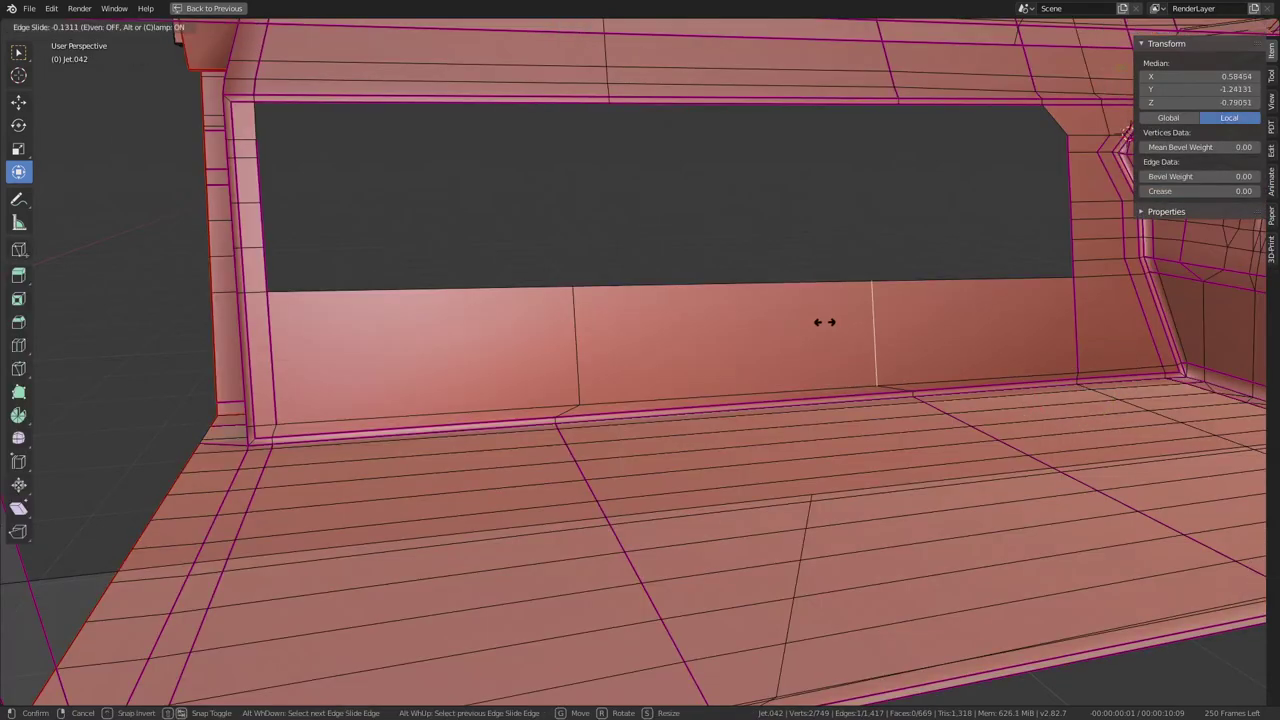
left_click(858, 322)
left_click(560, 335, "alt")
key("g")
key("g")
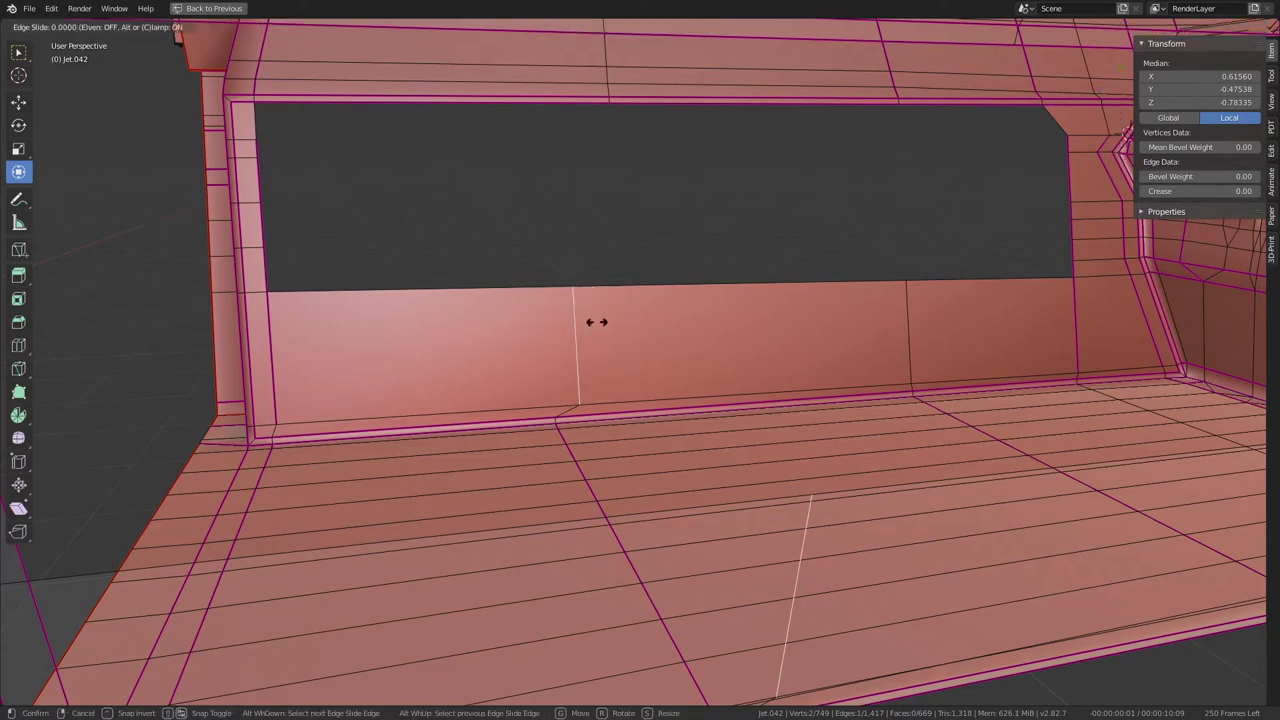
left_click(572, 331)
mouse_move(703, 240)
middle_mouse_down()
mouse_move(729, 366)
mouse_move(771, 357)
mouse_move(800, 280)
mouse_move(799, 369)
middle_mouse_up()
key("Tab")
key("Tab")
Step: Try a Grid Fill across the opening, adjust its offset, then undo the fill
left_click(800, 380)
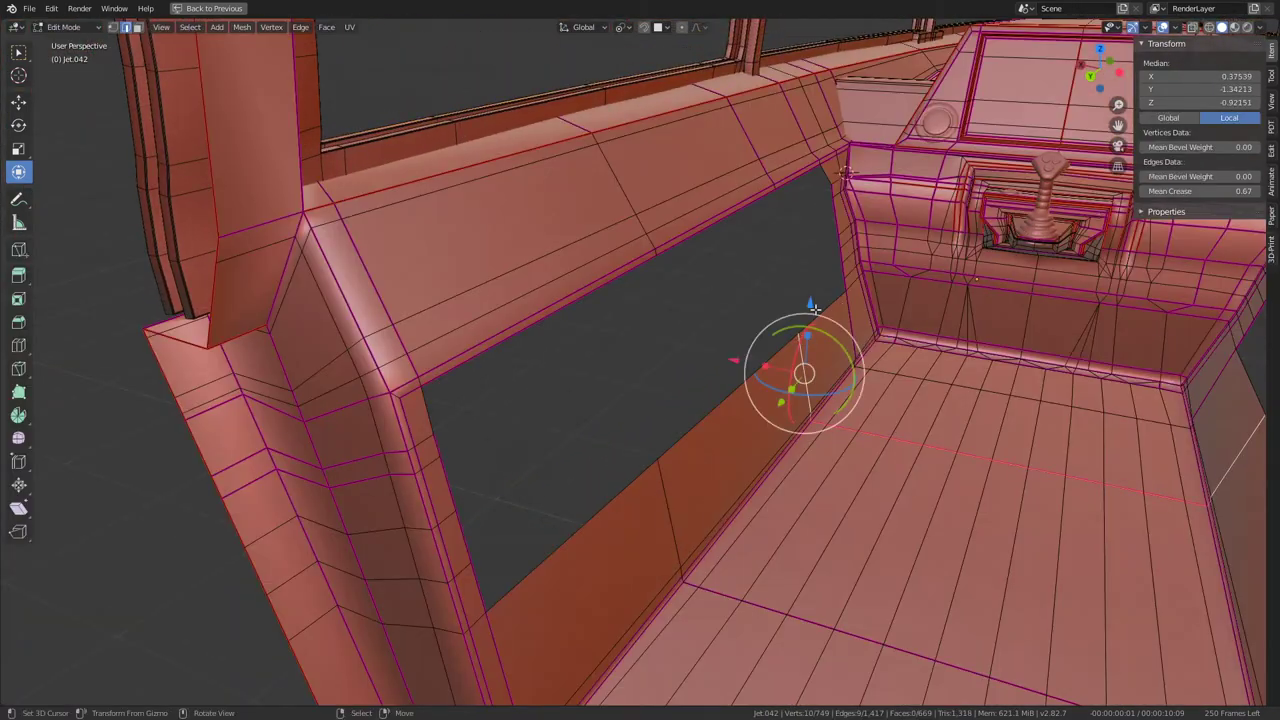
left_click(870, 300)
key("ctrl+f")
left_click(886, 294)
scroll(760, 320, "up", 3)
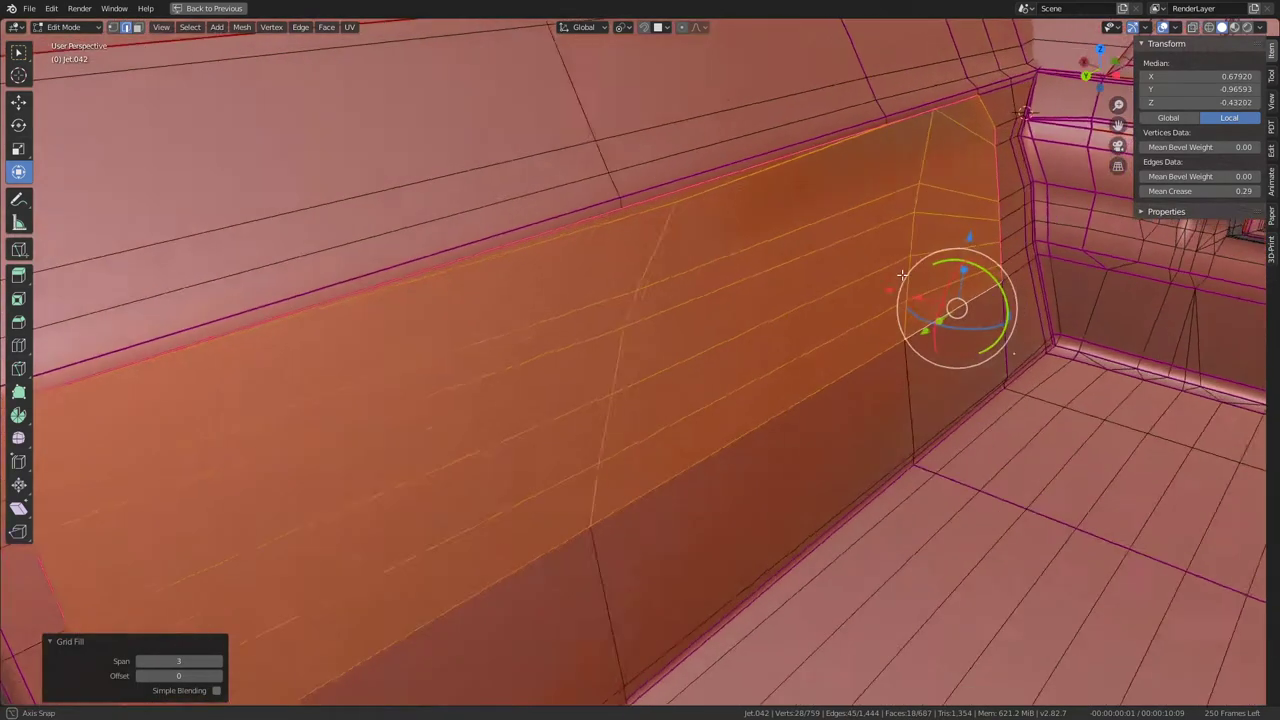
middle_click_drag(760, 320, 635, 352)
left_click(221, 678)
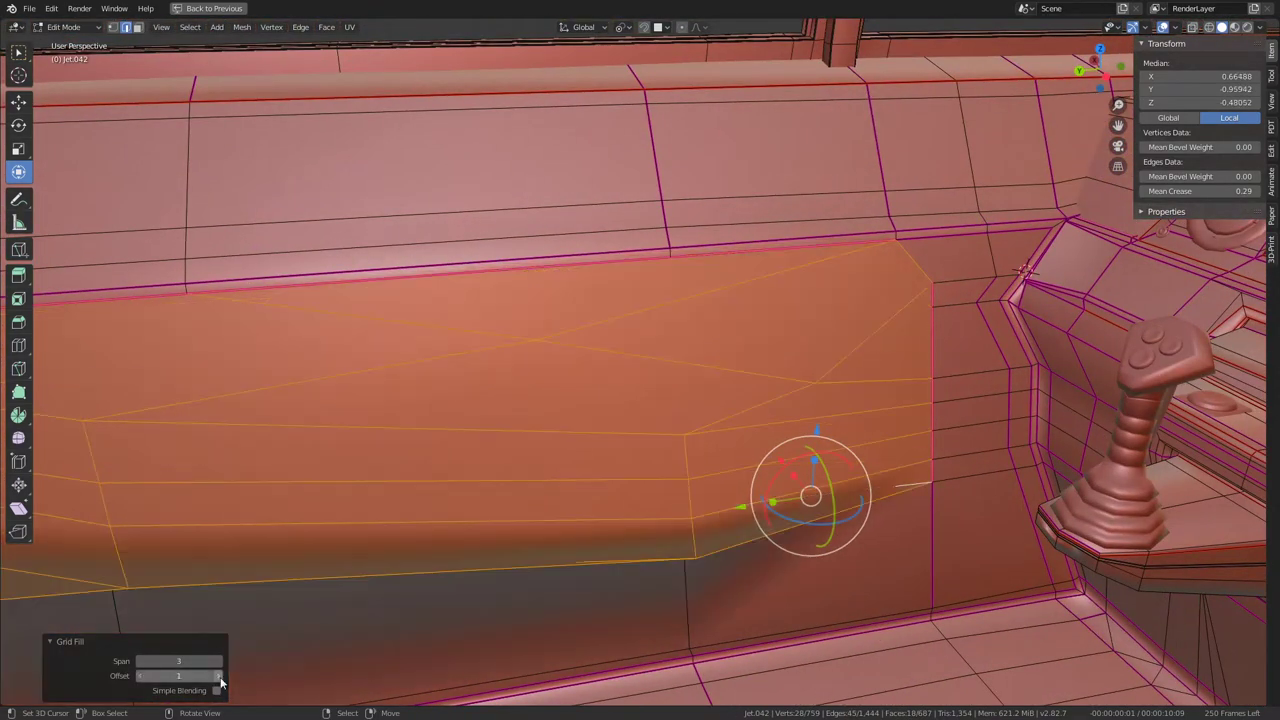
left_click_drag(179, 676, 140, 676)
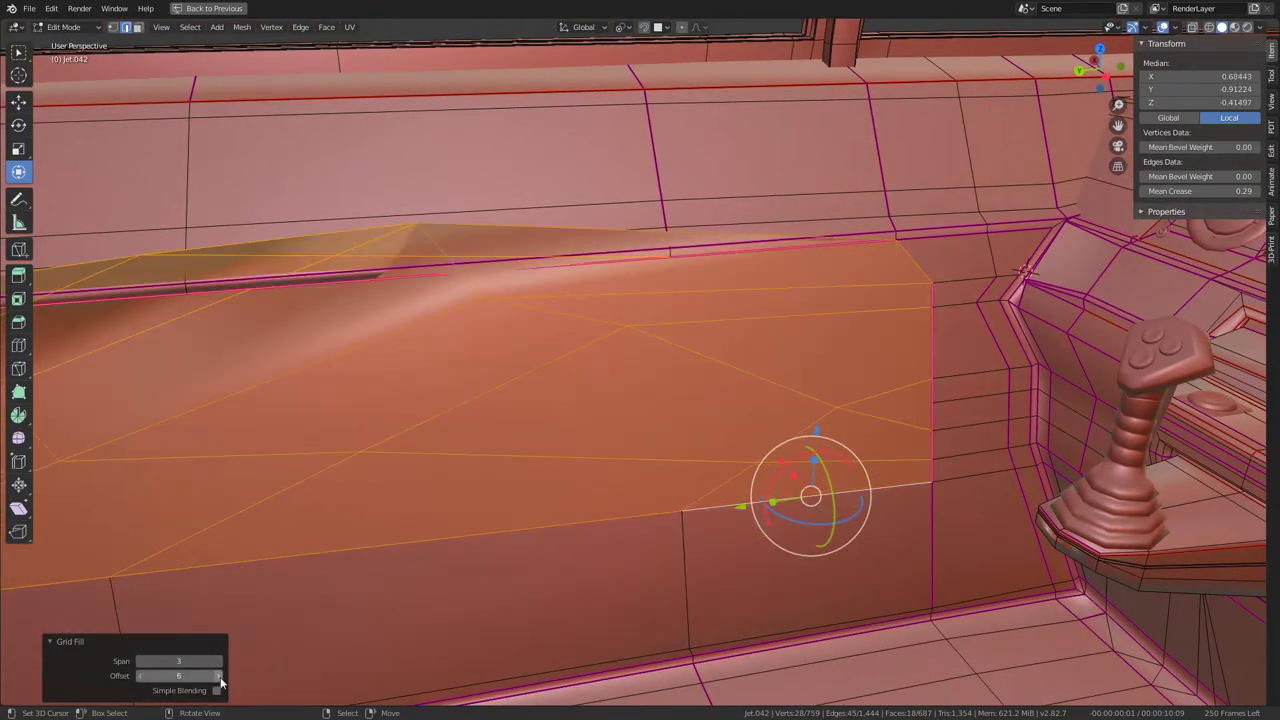
key("ctrl+z")
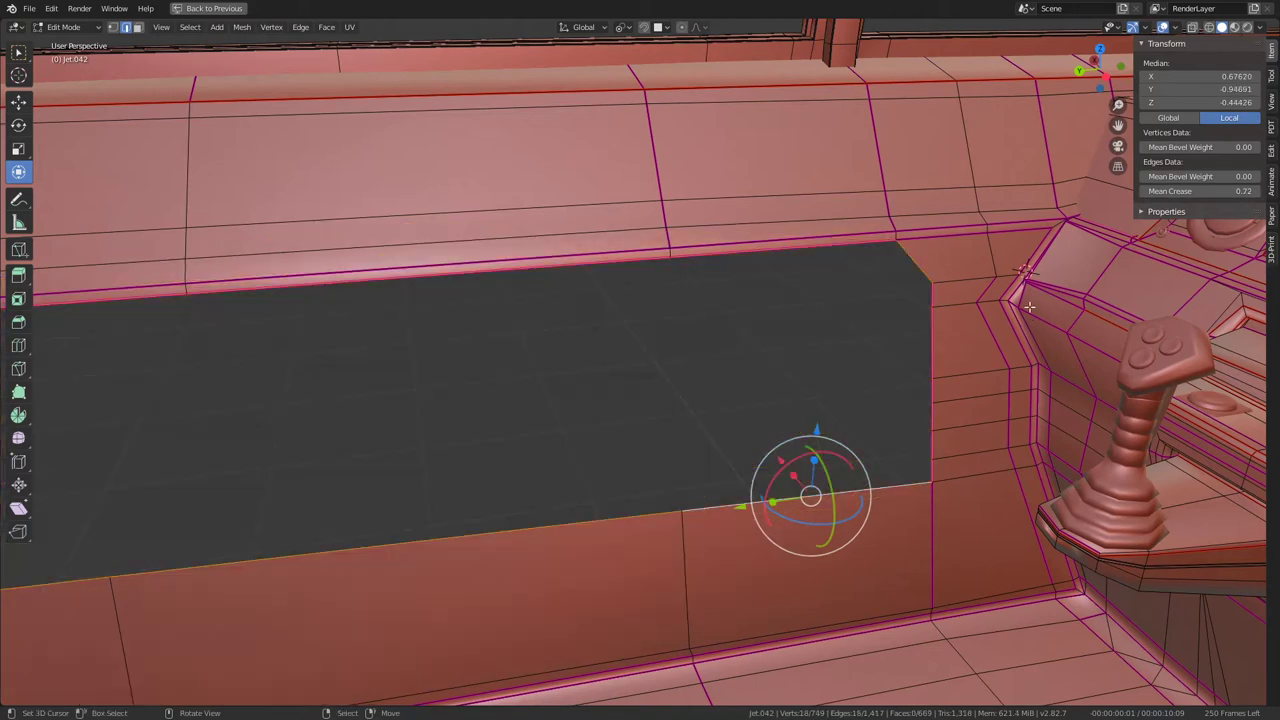
key("ctrl+z")
Step: Subdivide the edge loop running across the side panel strip
middle_click_drag(808, 380, 995, 366)
left_click(552, 386, "alt")
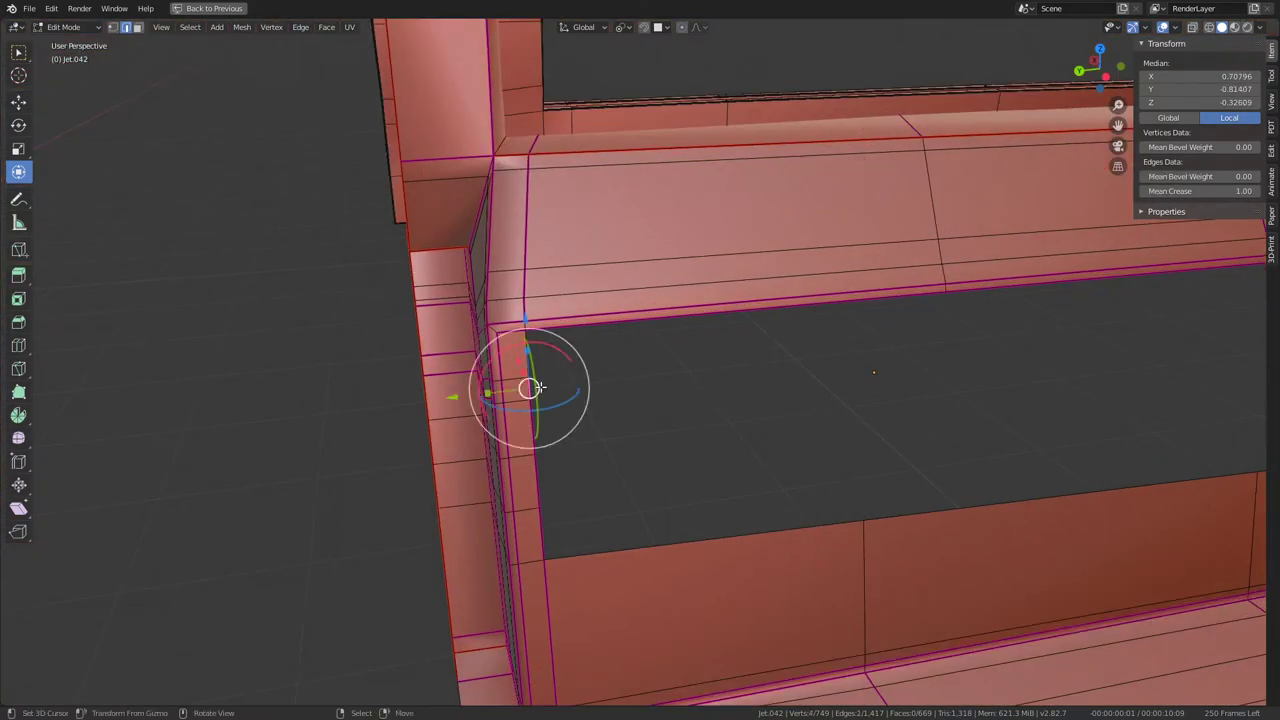
middle_click(903, 380, "alt")
left_click(1162, 345, "alt")
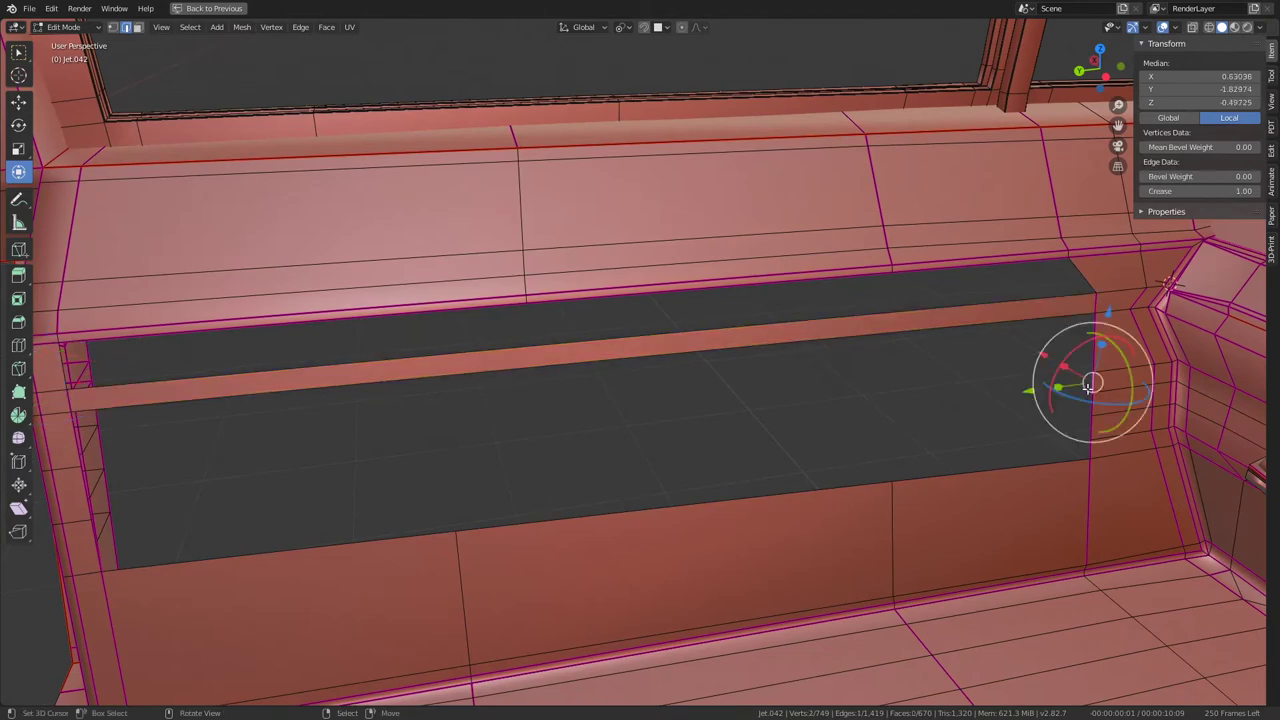
middle_click_drag(1162, 345, 664, 461)
middle_click_drag(530, 477, 663, 412)
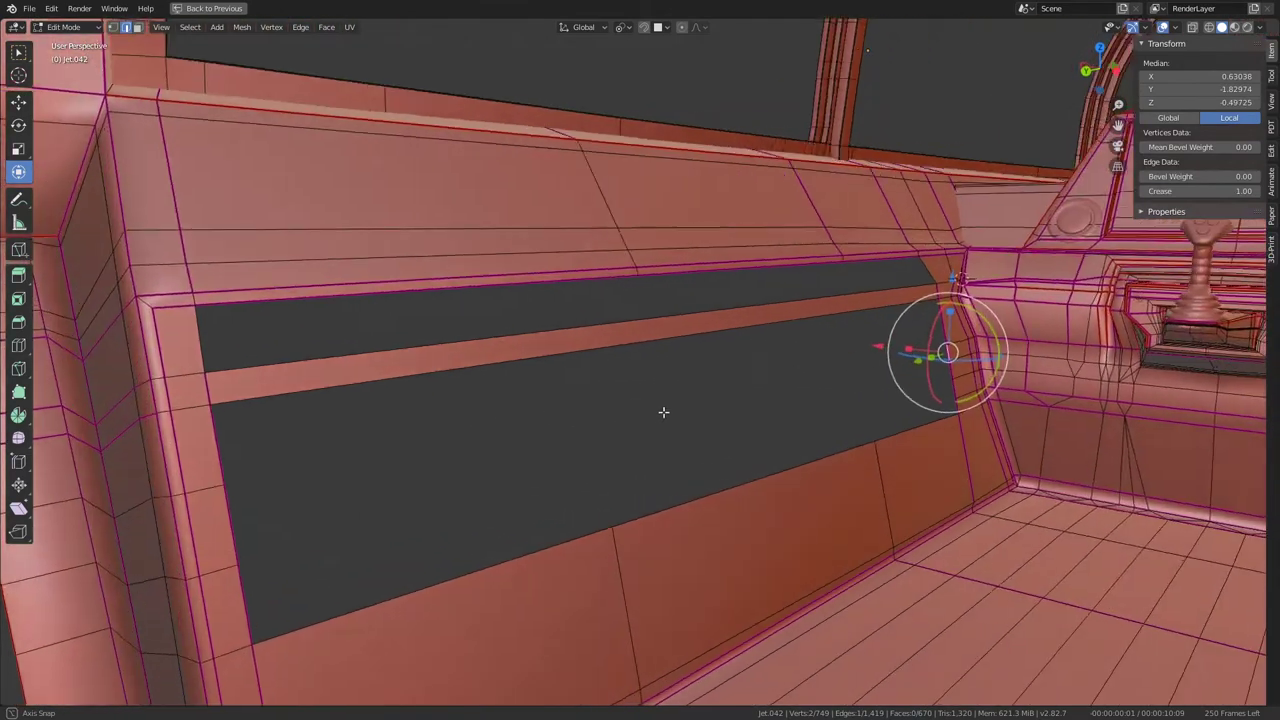
left_click(552, 345, "alt")
right_click(1024, 260)
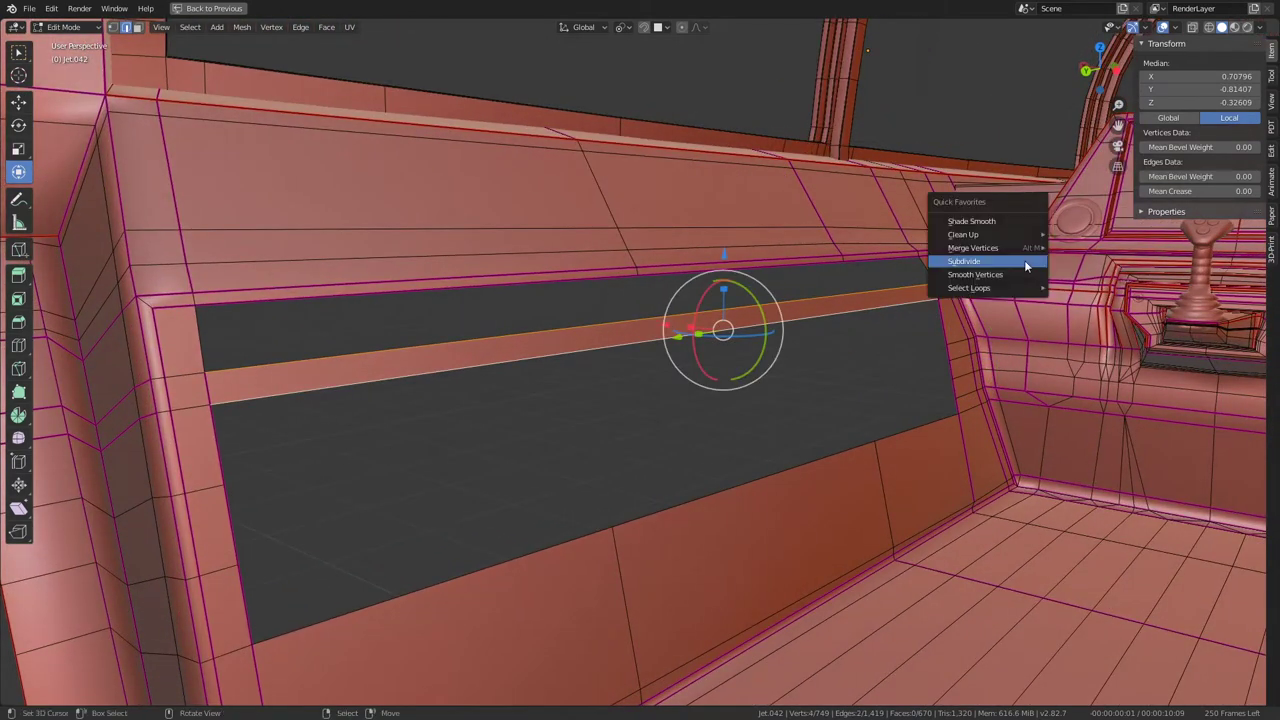
left_click(1025, 260)
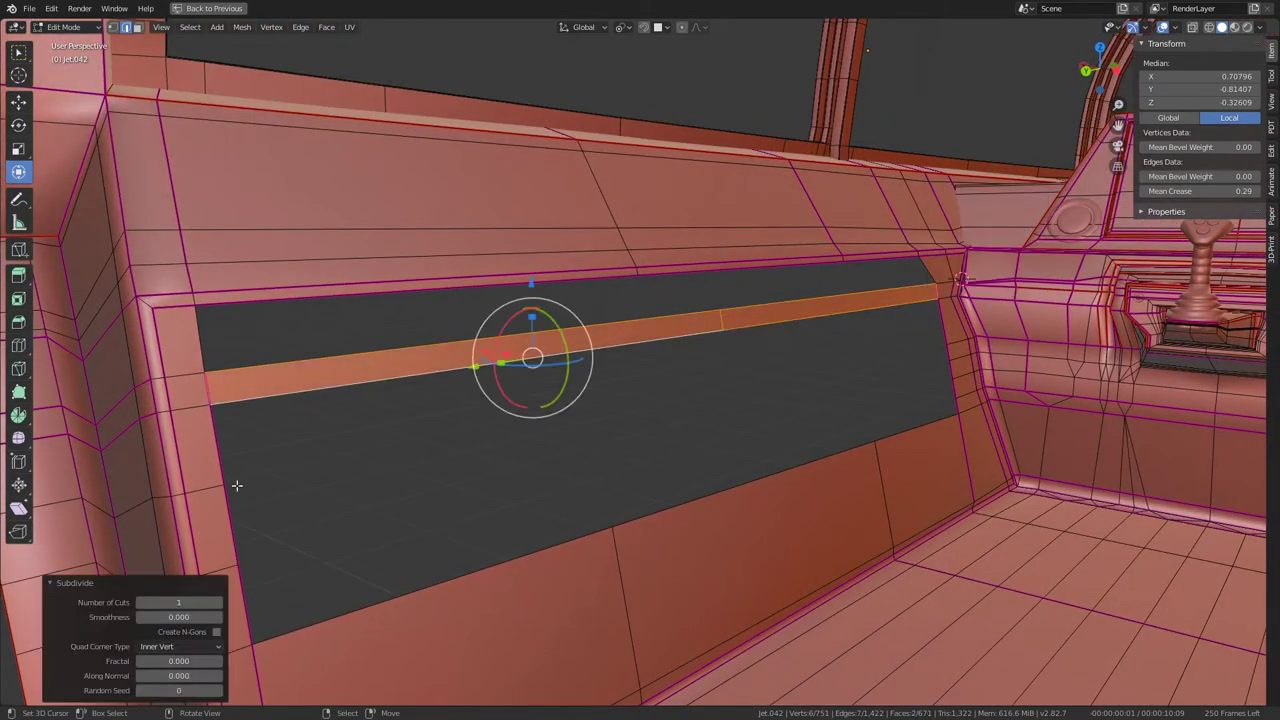
Step: Fill the upper opening with faces from the strip's left-end edges, then inspect the fill
left_click(202, 350)
key("g")
key("g")
left_click(200, 345)
key("f")
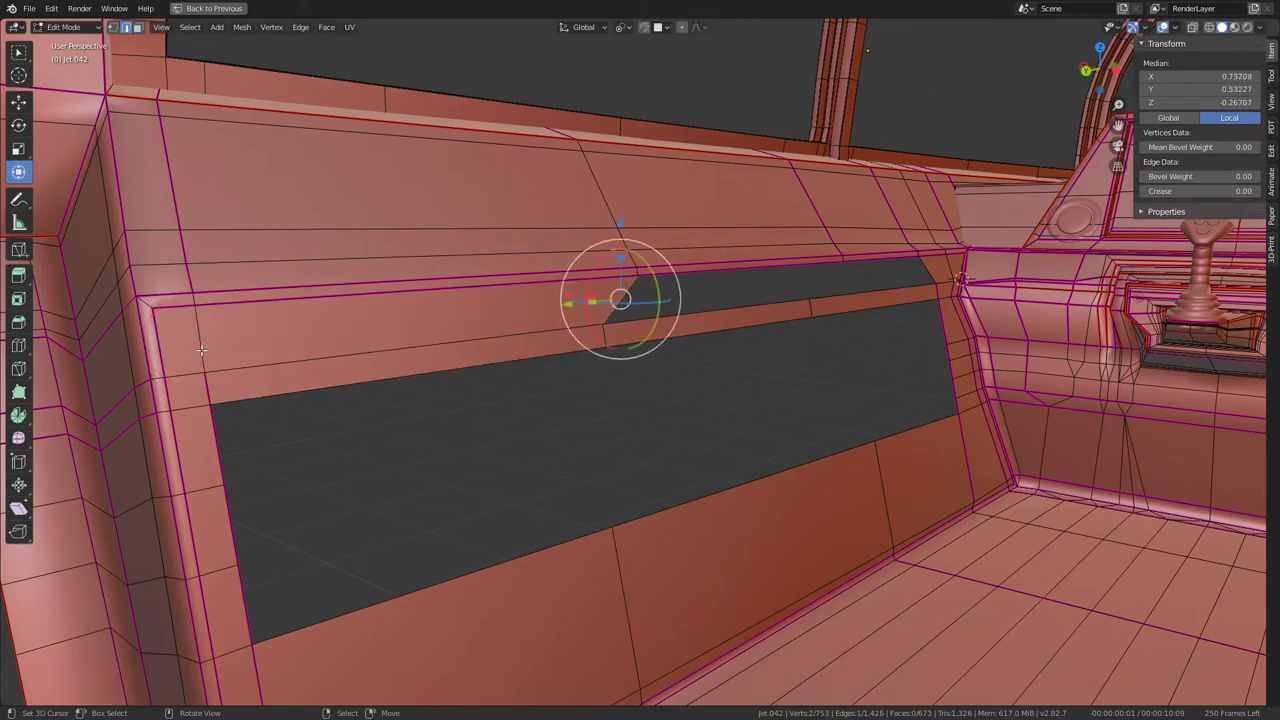
key("f")
key("f")
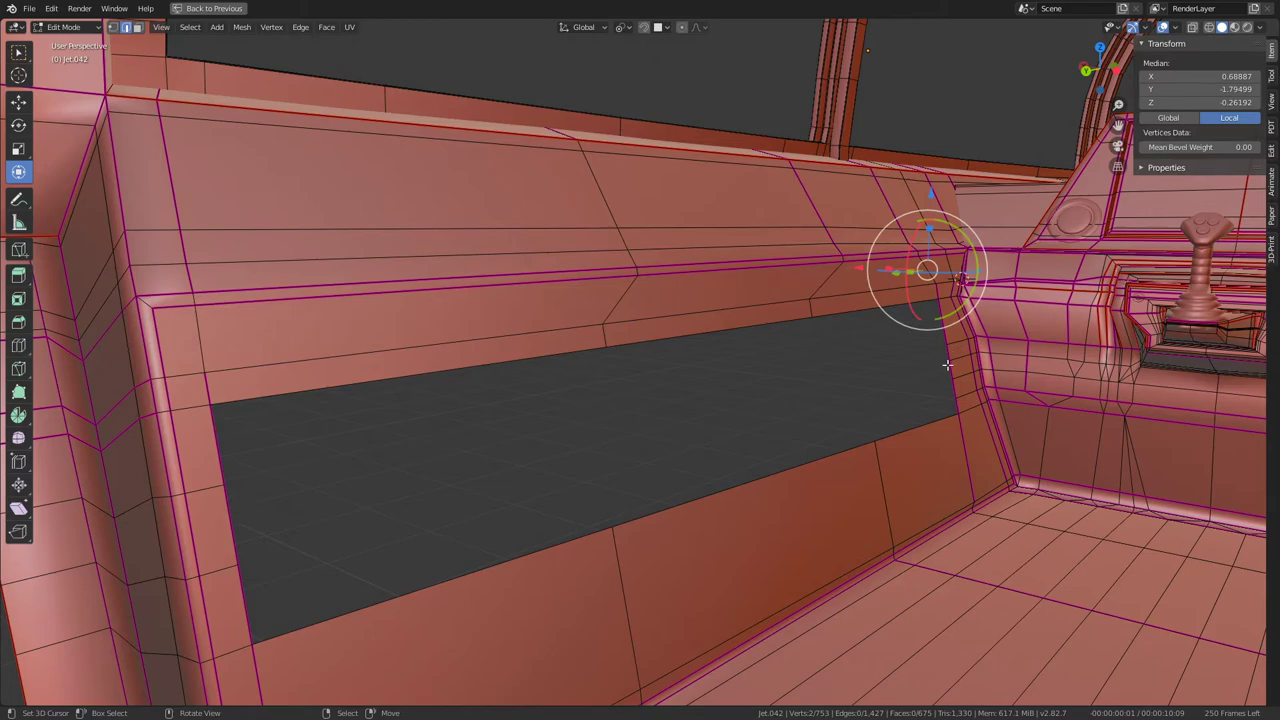
mouse_move(946, 365)
middle_mouse_down()
mouse_move(709, 360)
mouse_move(734, 374)
mouse_move(923, 311)
middle_mouse_up()
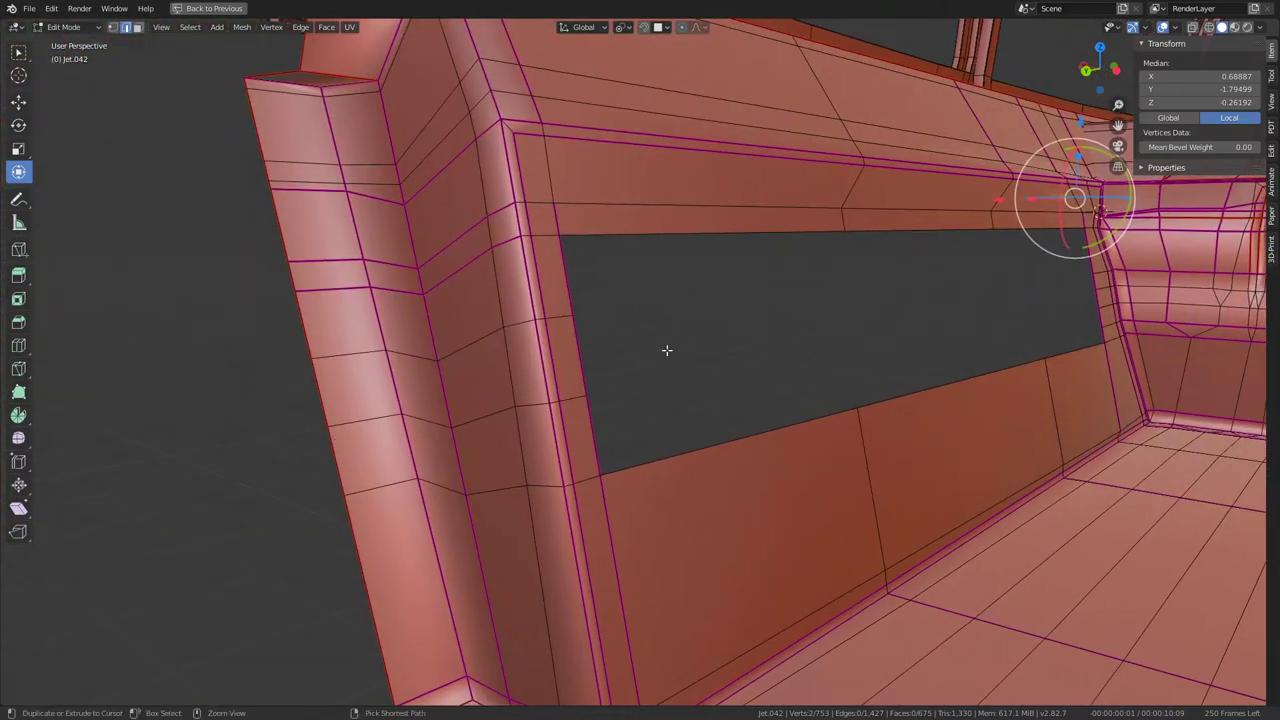
mouse_move(667, 350)
middle_mouse_down()
mouse_move(429, 457)
mouse_move(650, 400)
mouse_move(871, 389)
mouse_move(957, 433)
mouse_move(823, 380)
middle_mouse_up()
left_click(719, 384, "ctrl")
Step: Edge-slide the selected loop below the joystick housing, preview the smoothing, then slide another loop upward
middle_click_drag(654, 380, 677, 366)
key("g")
key("g")
left_click(671, 386)
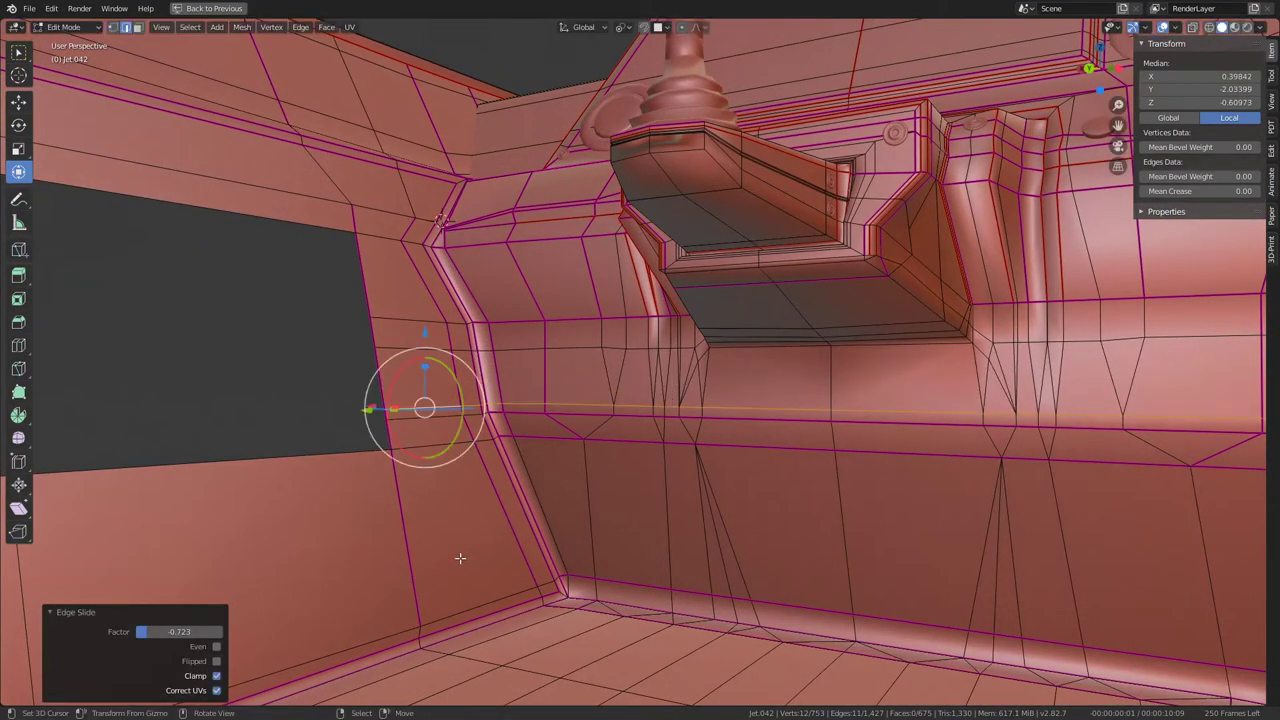
key("Tab")
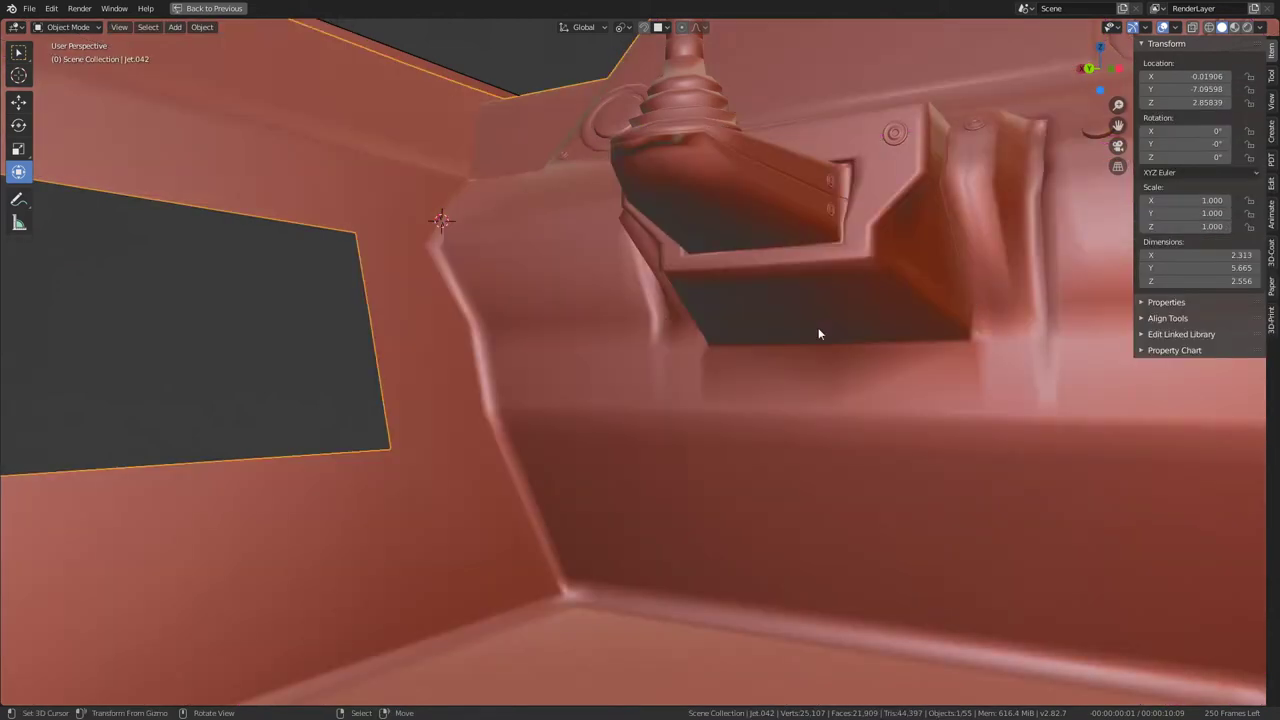
mouse_move(820, 331)
middle_mouse_down()
mouse_move(684, 326)
mouse_move(582, 372)
middle_mouse_up()
key("Tab")
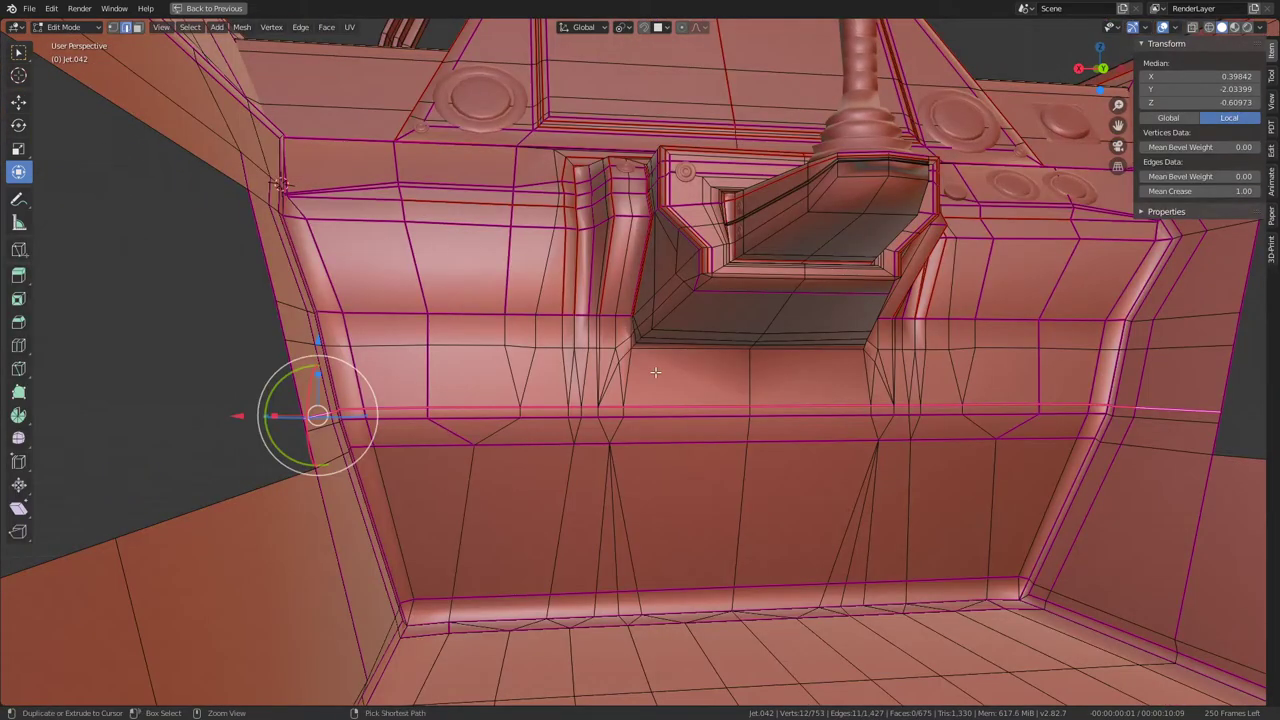
key("ctrl+z")
key("ctrl+z")
key("ctrl+z")
middle_click_drag(538, 412, 552, 410)
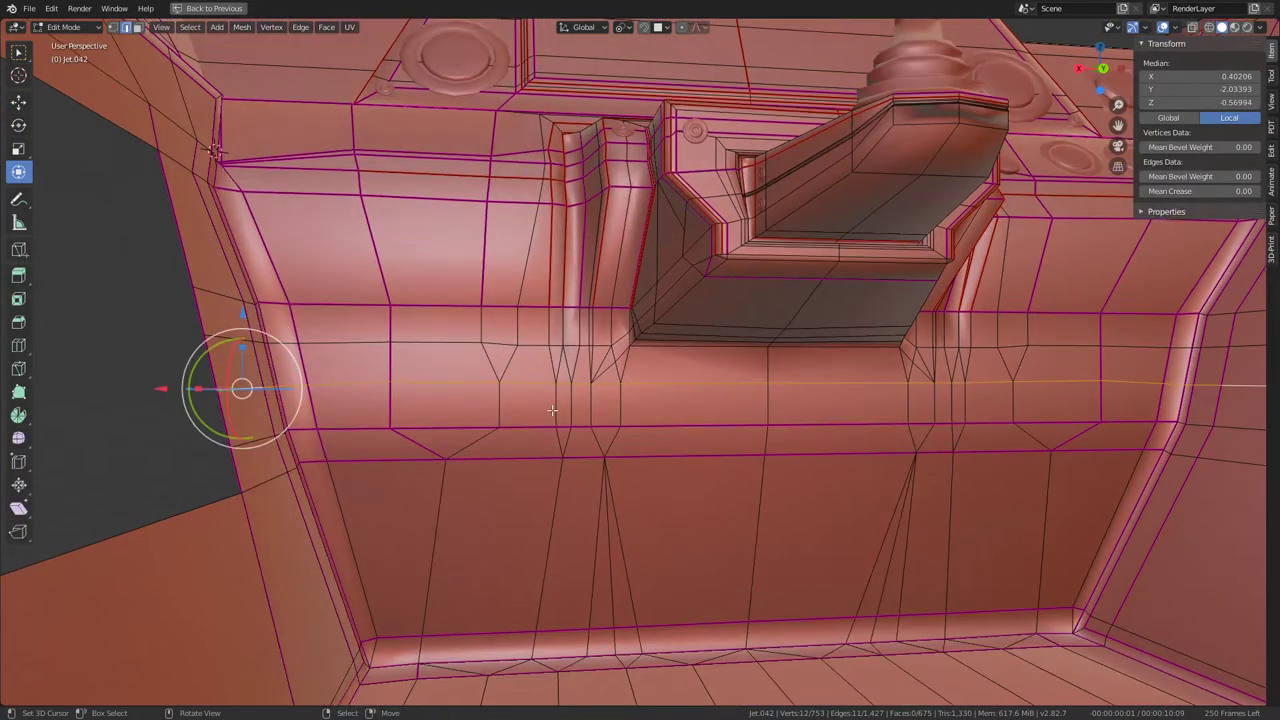
key("g")
key("g")
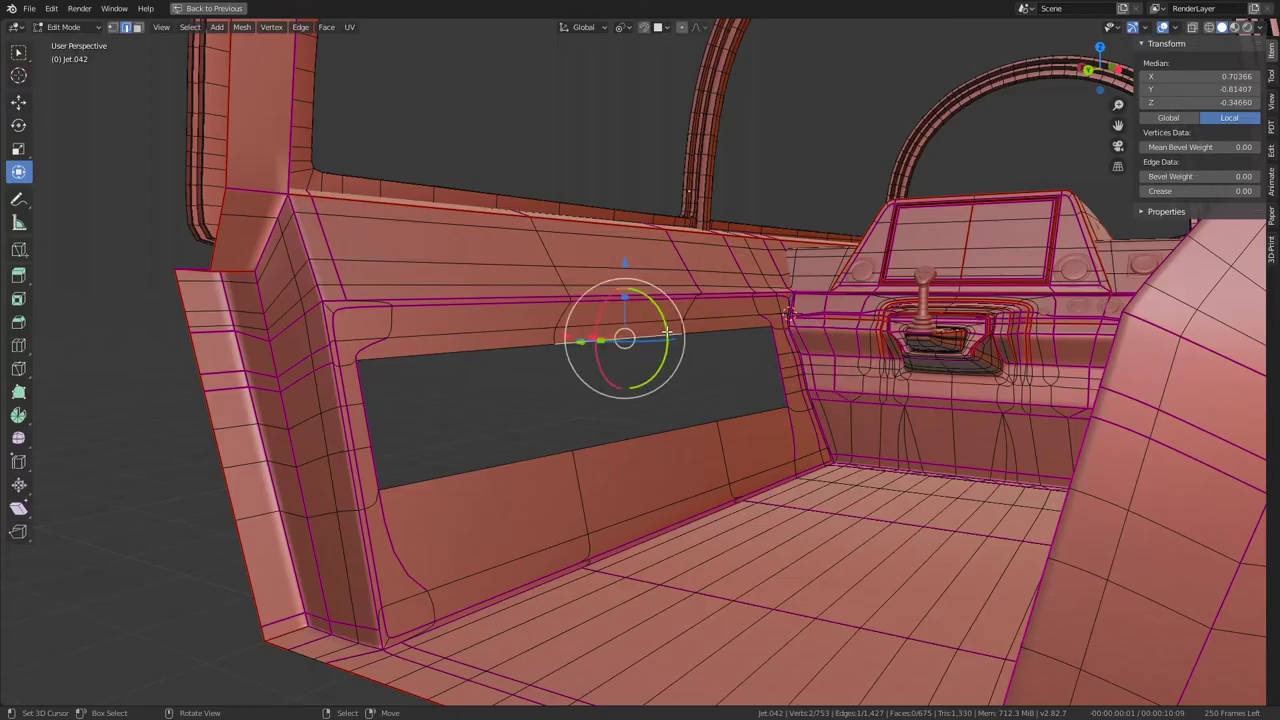
Step: Select the door pillar's vertical edge section and subdivide it once
scroll(816, 327, "up", 3)
mouse_move(816, 327)
middle_mouse_down()
mouse_move(800, 352)
mouse_move(757, 351)
middle_mouse_up()
scroll(757, 351, "up", 3)
left_click(757, 346)
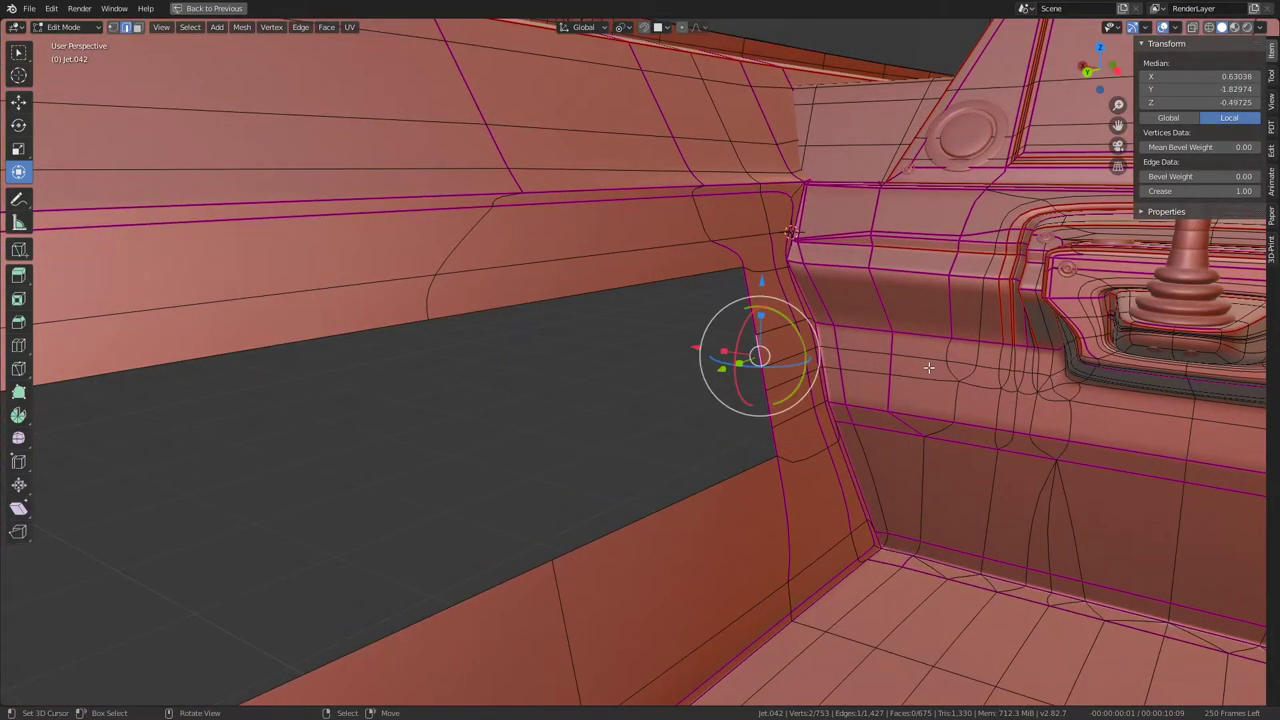
middle_click_drag(929, 368, 903, 332)
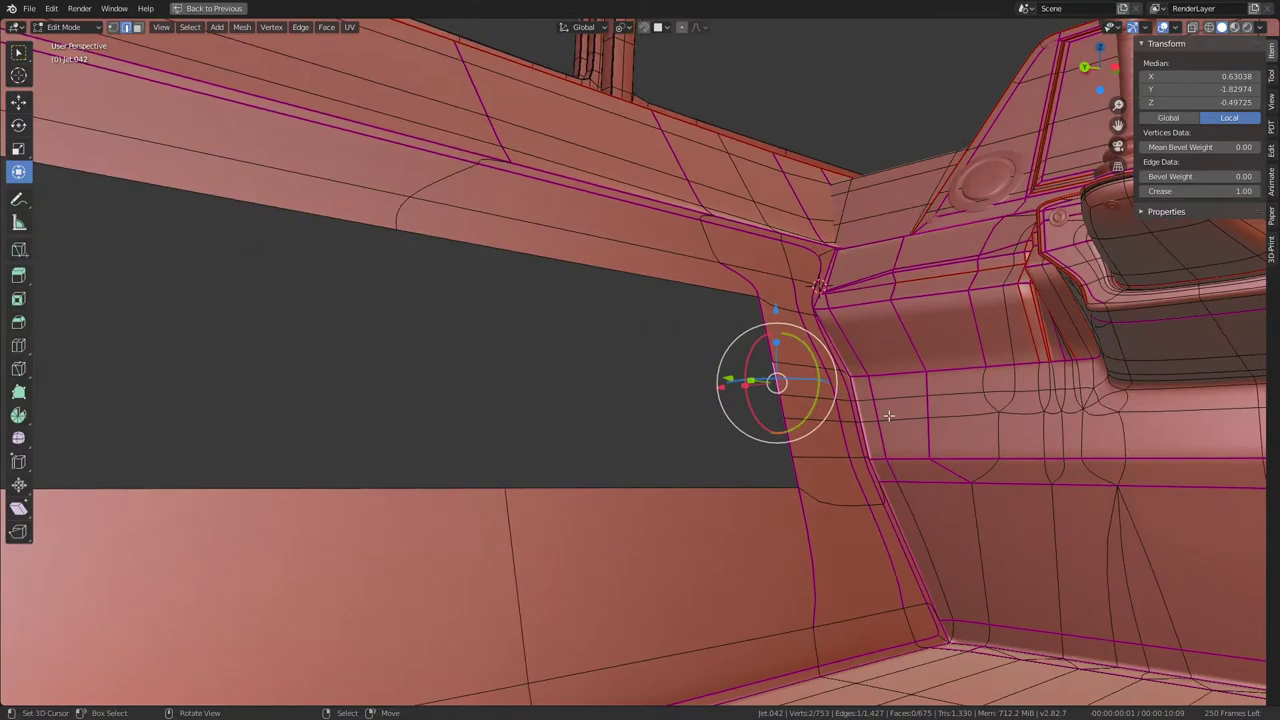
left_click(888, 416, "alt")
mouse_move(888, 416)
middle_mouse_down()
mouse_move(444, 410)
mouse_move(786, 406)
mouse_move(563, 354)
middle_mouse_up()
left_click(563, 354, "alt")
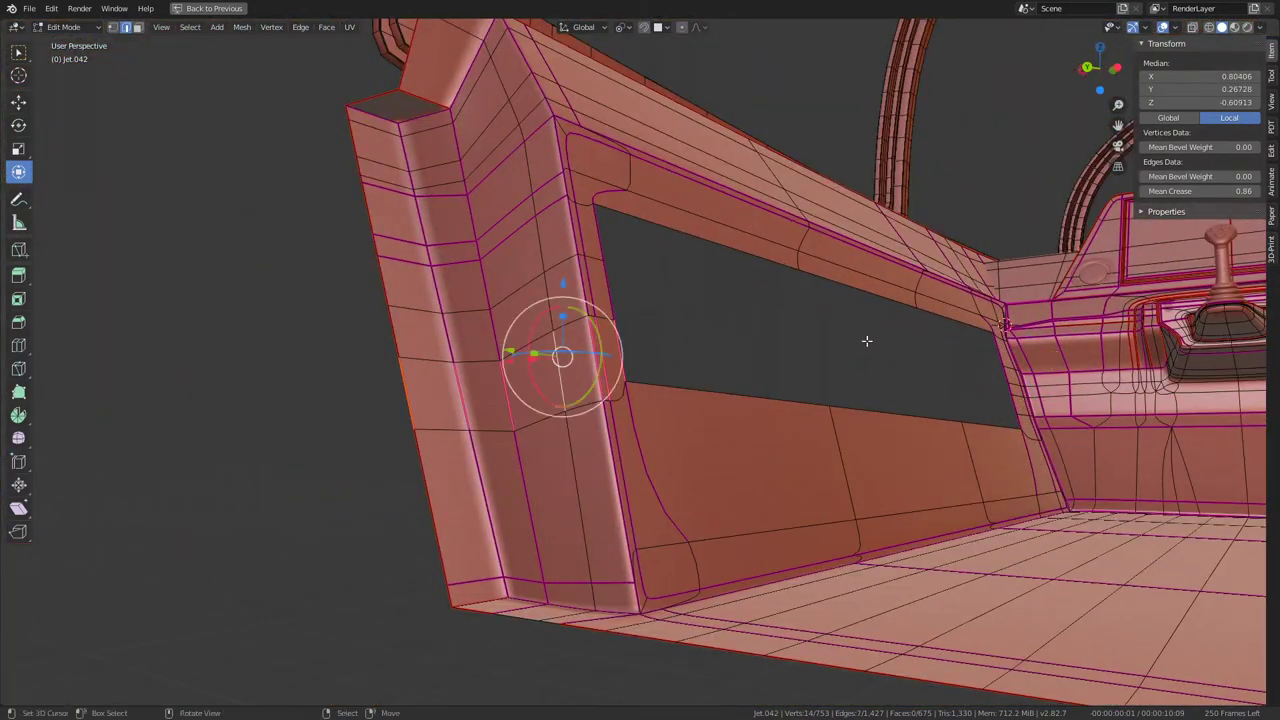
right_click(1000, 350)
mouse_move(623, 320)
middle_mouse_down()
mouse_move(1057, 351)
mouse_move(1062, 366)
middle_mouse_up()
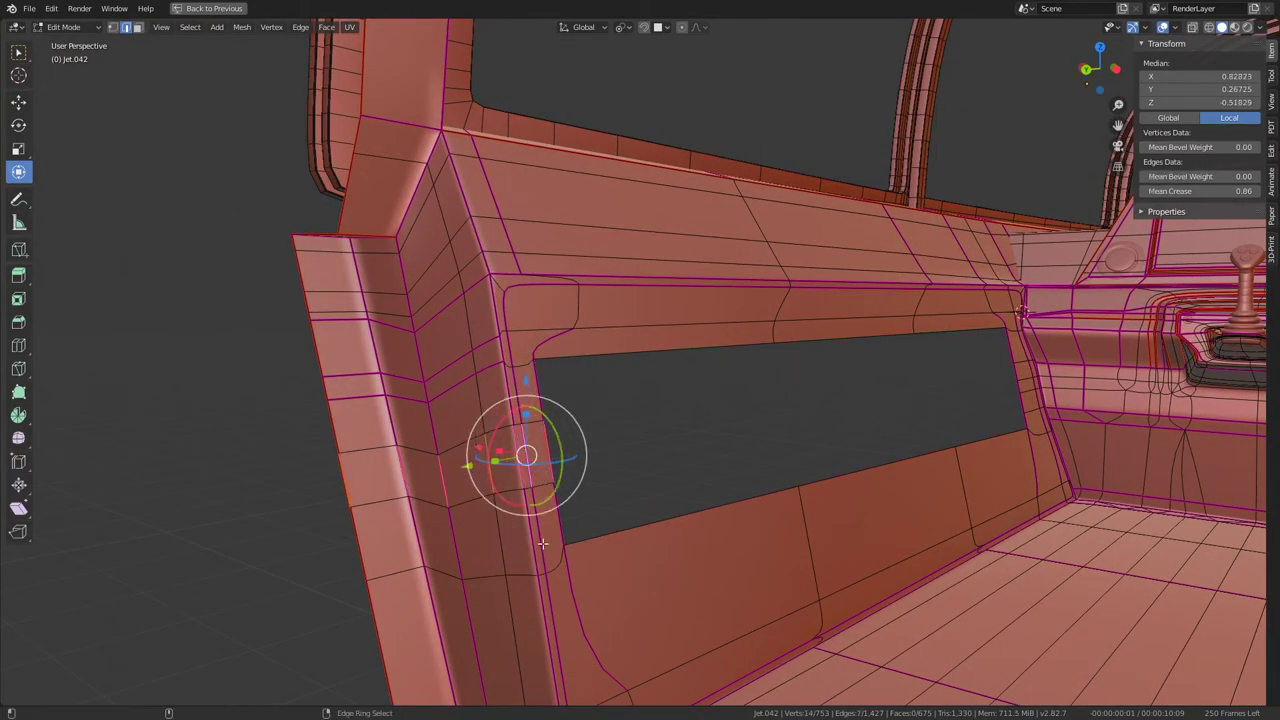
key("shift+g")
left_click(769, 363)
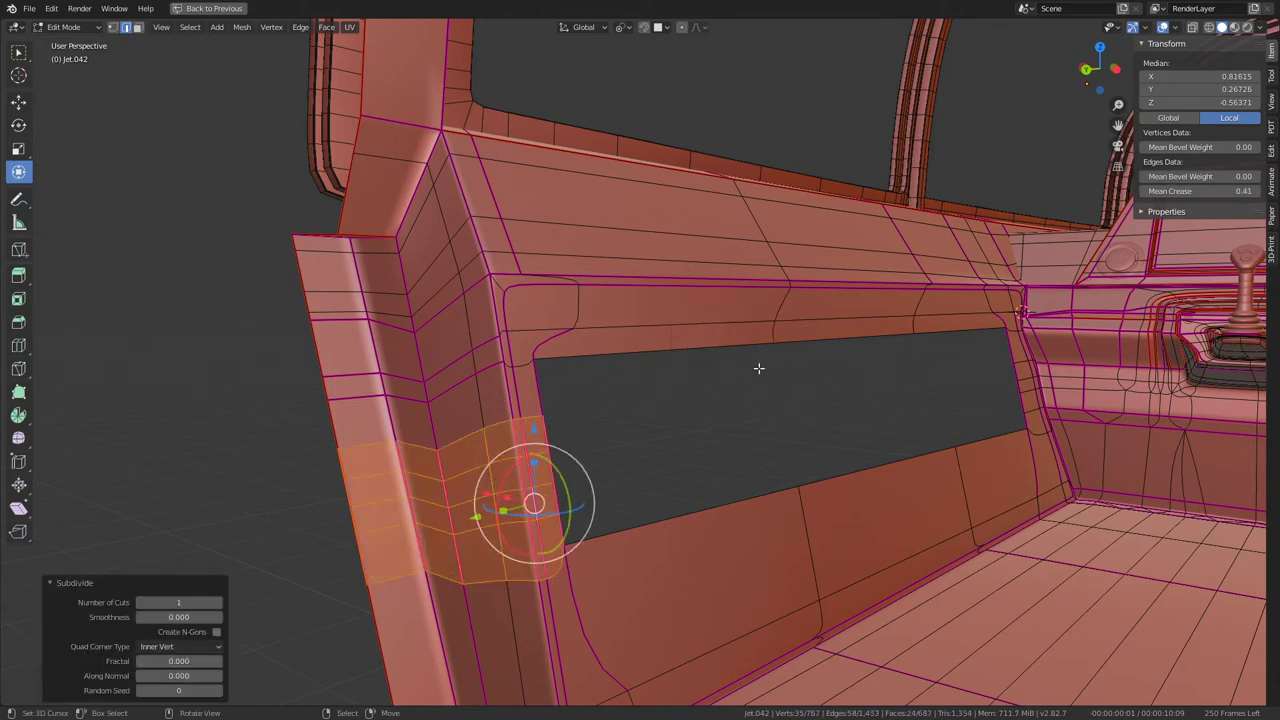
Step: Grid Fill the door panel opening from its boundary loop and review the whole cockpit
left_click(657, 522, "alt")
key("ctrl+f")
left_click(837, 397)
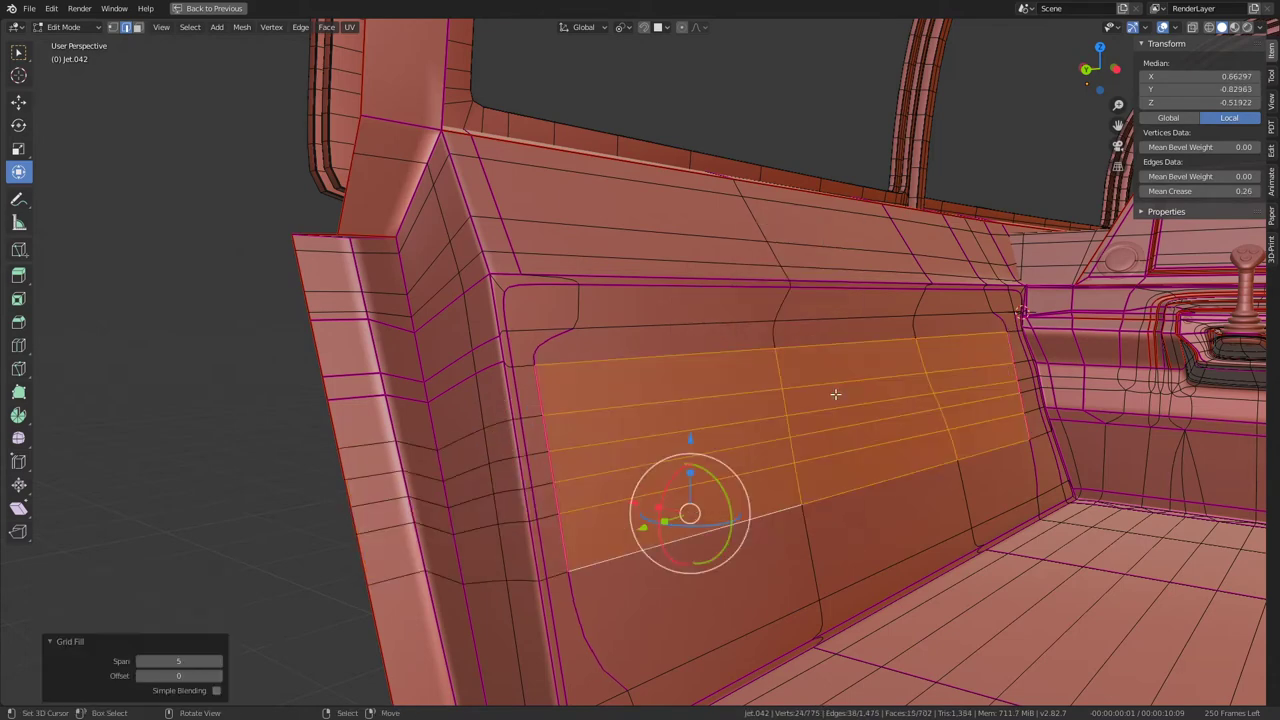
key("Tab")
scroll(902, 376, "down", 5)
mouse_move(935, 292)
middle_mouse_down()
mouse_move(849, 326)
mouse_move(862, 311)
middle_mouse_up()
scroll(693, 290, "up", 5)
scroll(737, 325, "up", 3)
Step: Hide the linked block of Jet.042 geometry to expose the console corner
middle_click_drag(737, 325, 964, 517)
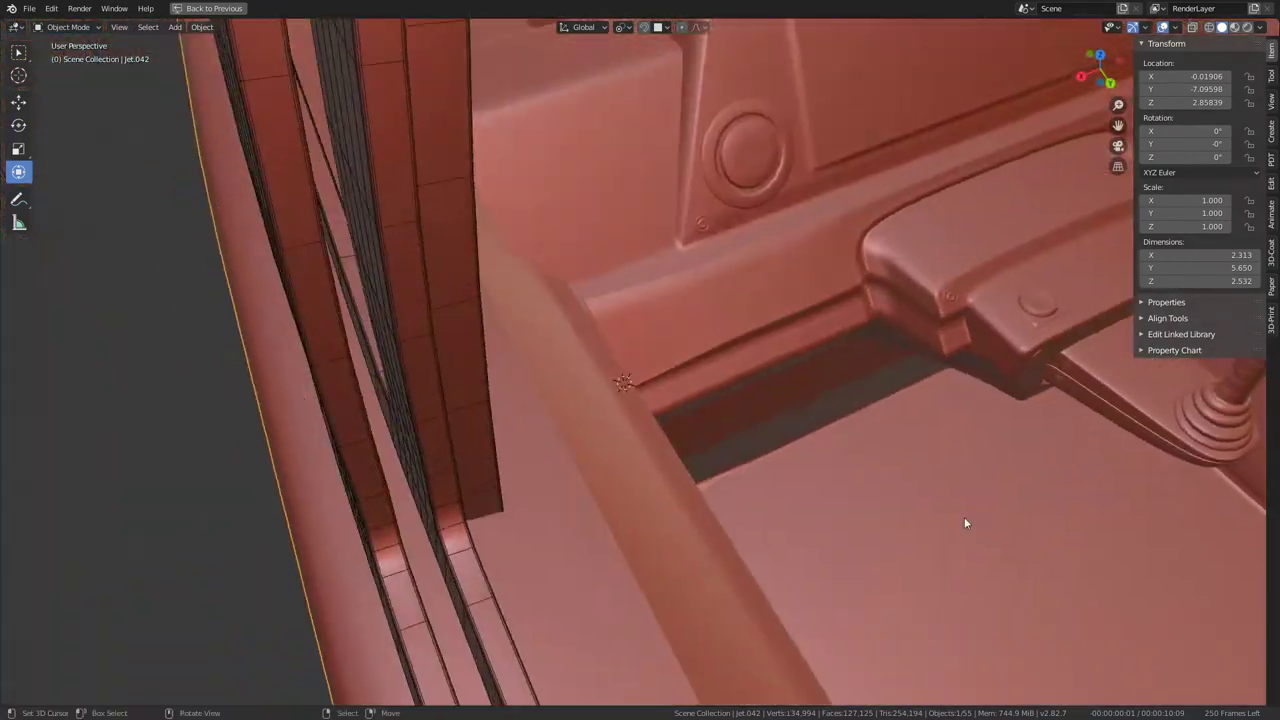
key("Tab")
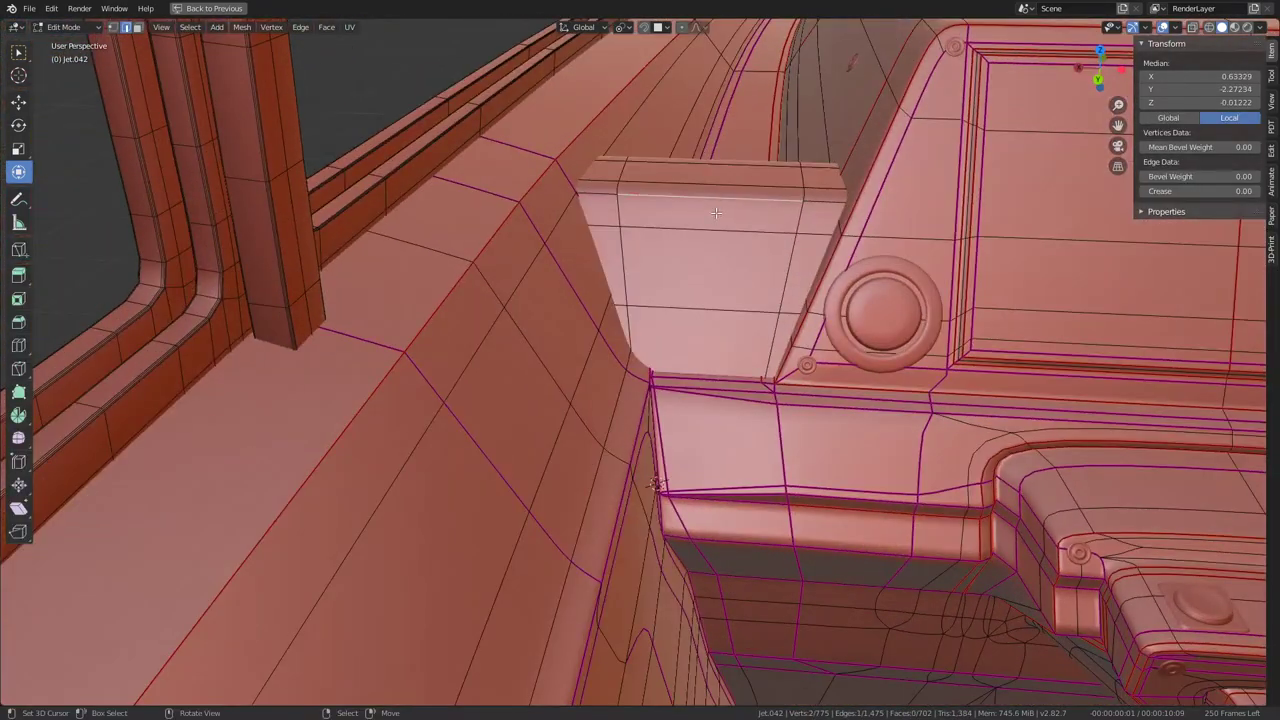
key("l")
key("h")
key("Home")
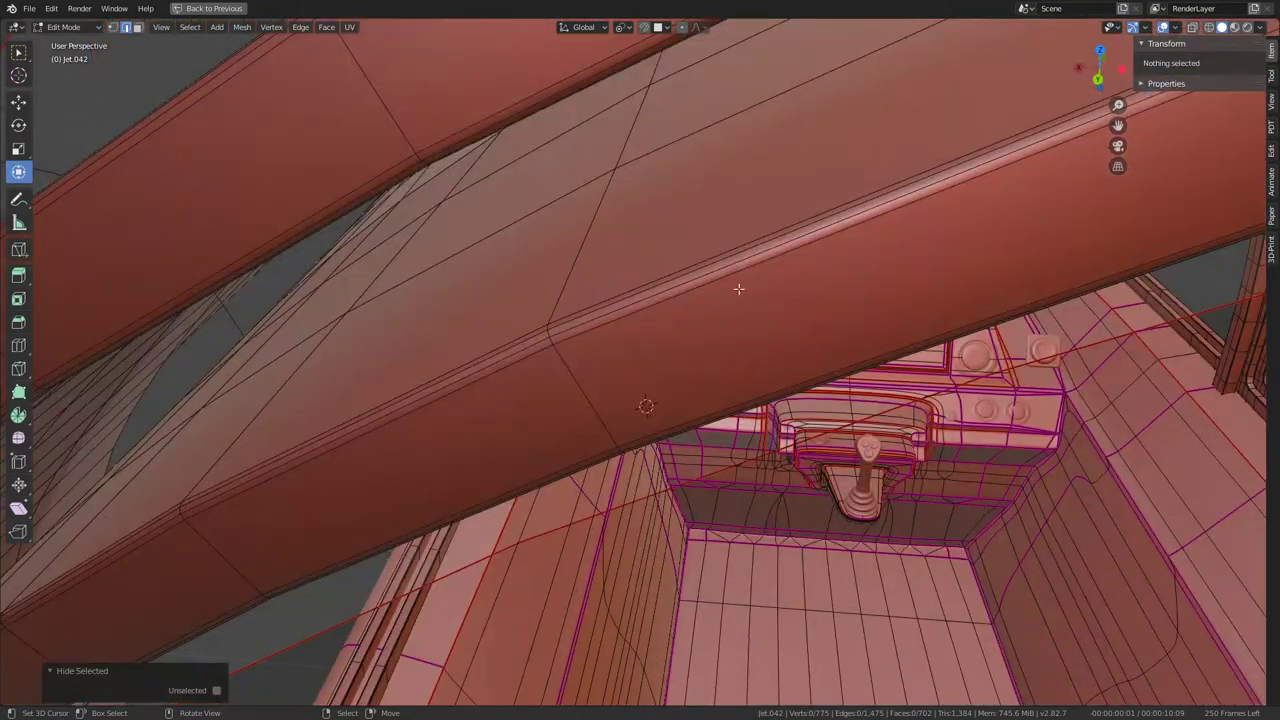
mouse_move(777, 271)
middle_mouse_down()
mouse_move(766, 260)
mouse_move(707, 274)
mouse_move(694, 257)
mouse_move(771, 257)
mouse_move(760, 260)
mouse_move(766, 294)
mouse_move(771, 263)
mouse_move(757, 286)
mouse_move(714, 288)
middle_mouse_up()
scroll(771, 257, "up", 5)
Step: Move an edge along the console side on the X axis and preview the smoothed mesh
left_click(619, 331)
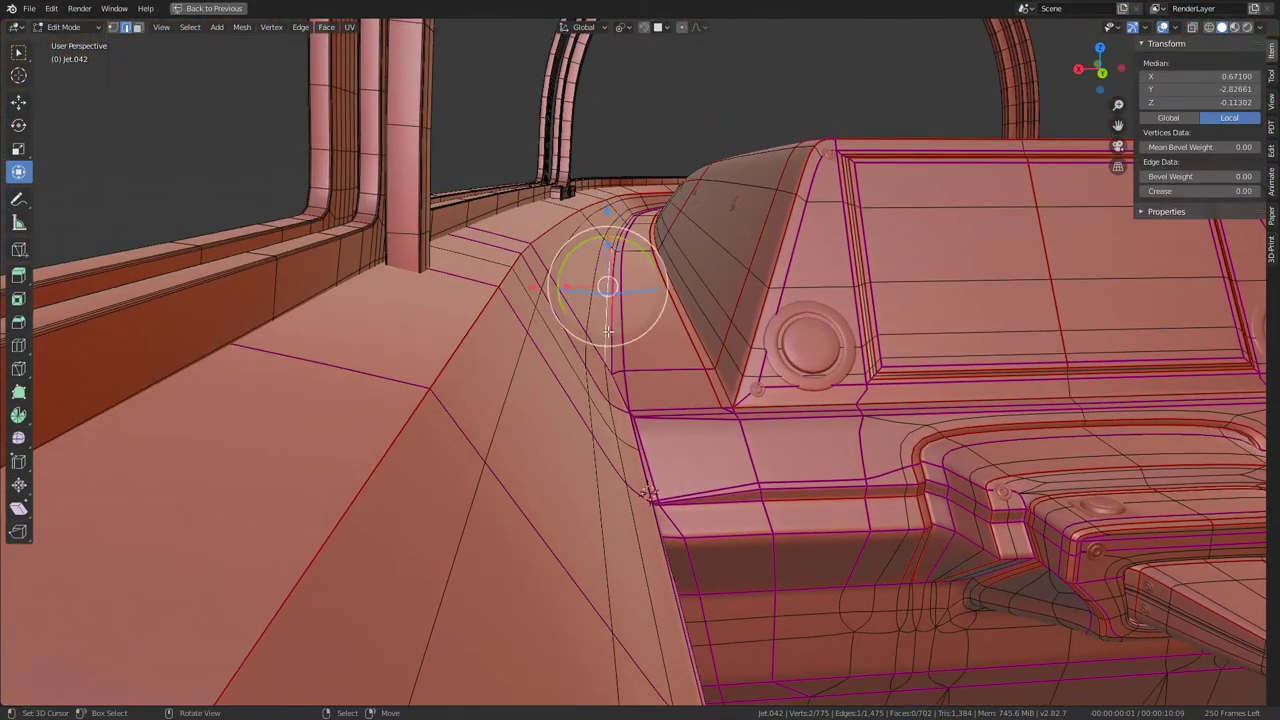
key("g")
key("x")
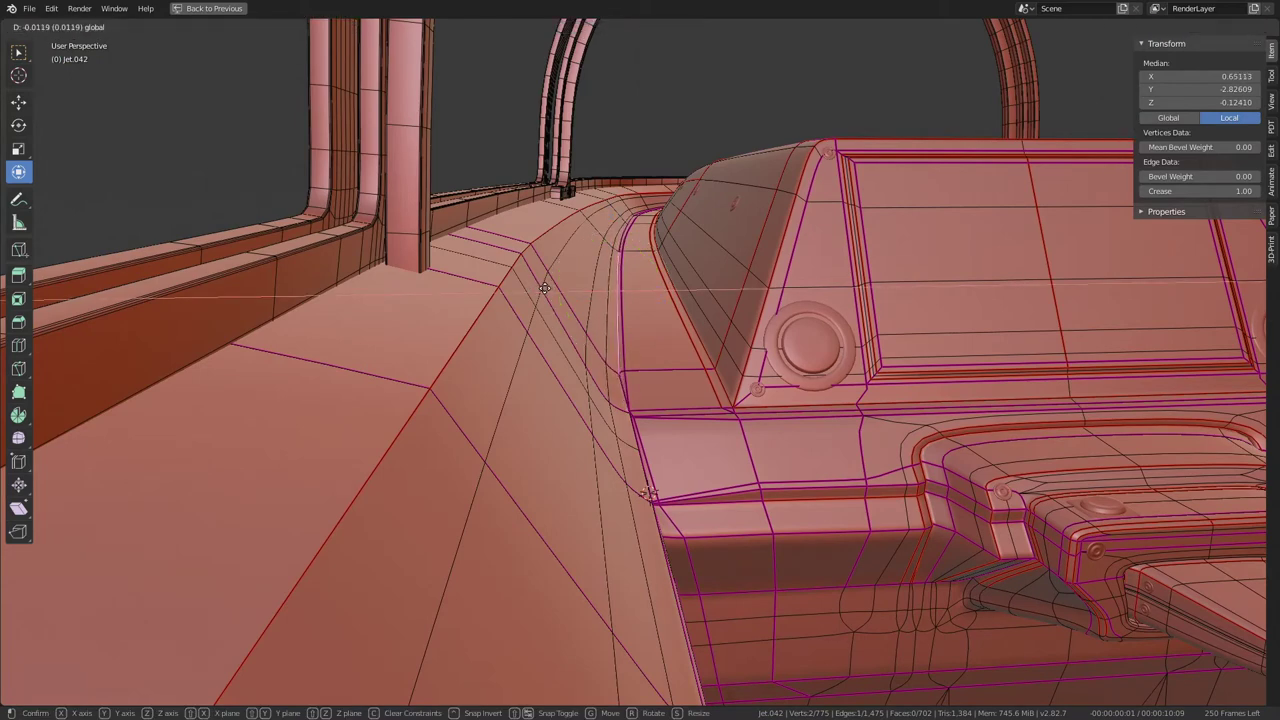
left_click(598, 289)
key("Tab")
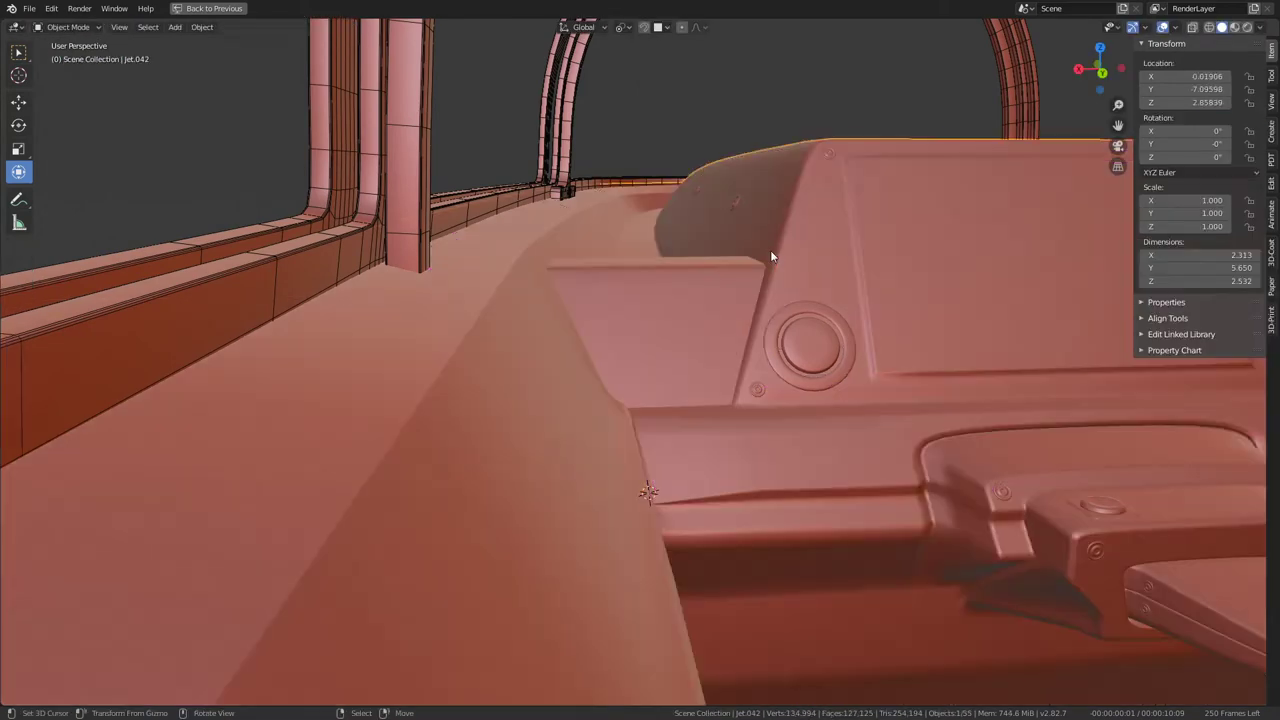
mouse_move(770, 250)
middle_mouse_down()
mouse_move(769, 277)
mouse_move(729, 266)
mouse_move(736, 285)
mouse_move(609, 371)
mouse_move(669, 269)
mouse_move(684, 300)
mouse_move(551, 294)
mouse_move(757, 551)
mouse_move(540, 360)
middle_mouse_up()
key("Tab")
Step: Select the upper and vertical edge loops at the corner, undoing an accidental move
left_click(540, 360, "alt")
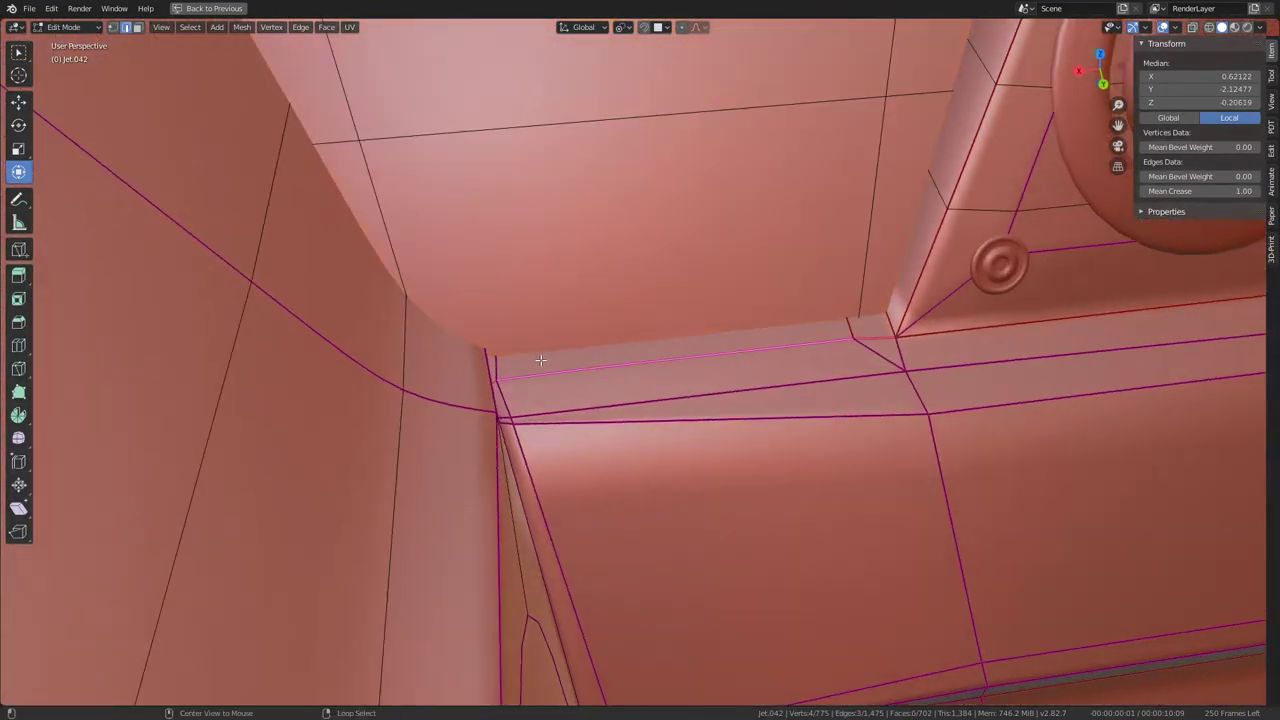
left_click_drag(499, 384, 503, 376, "alt")
key("ctrl+z")
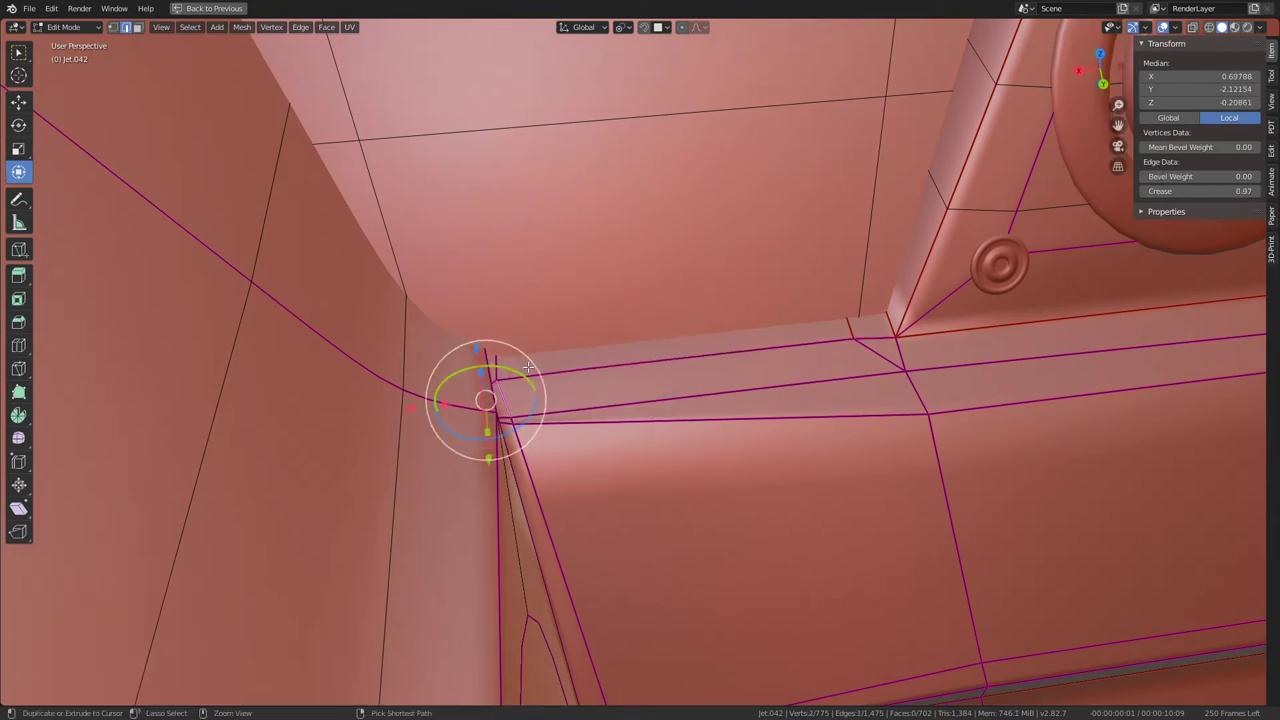
key("ctrl+z")
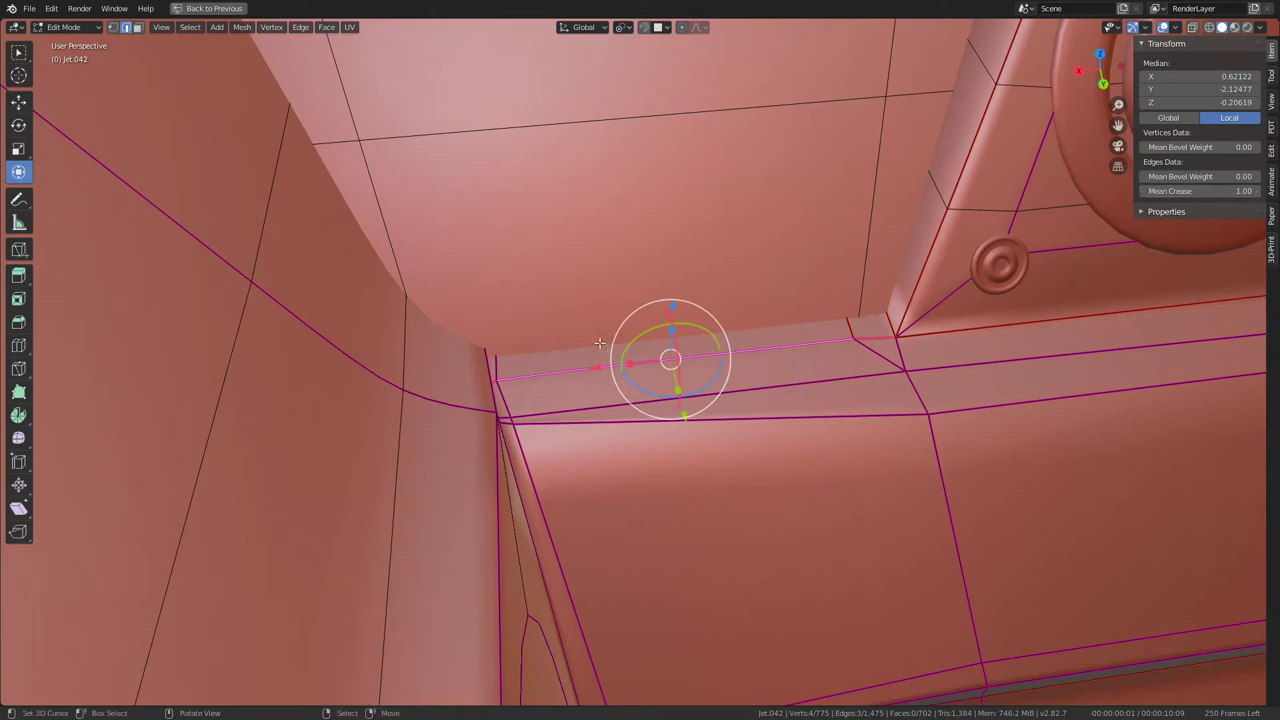
middle_click_drag(599, 343, 445, 331)
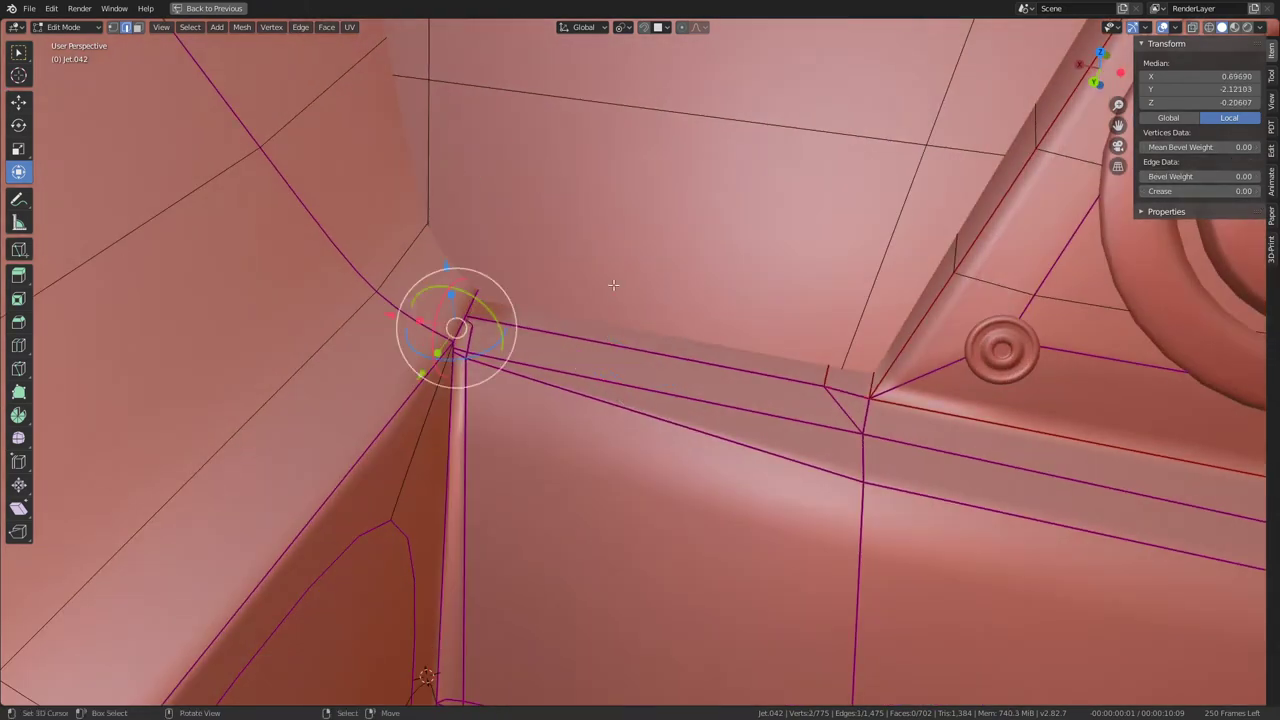
middle_click_drag(613, 285, 654, 173)
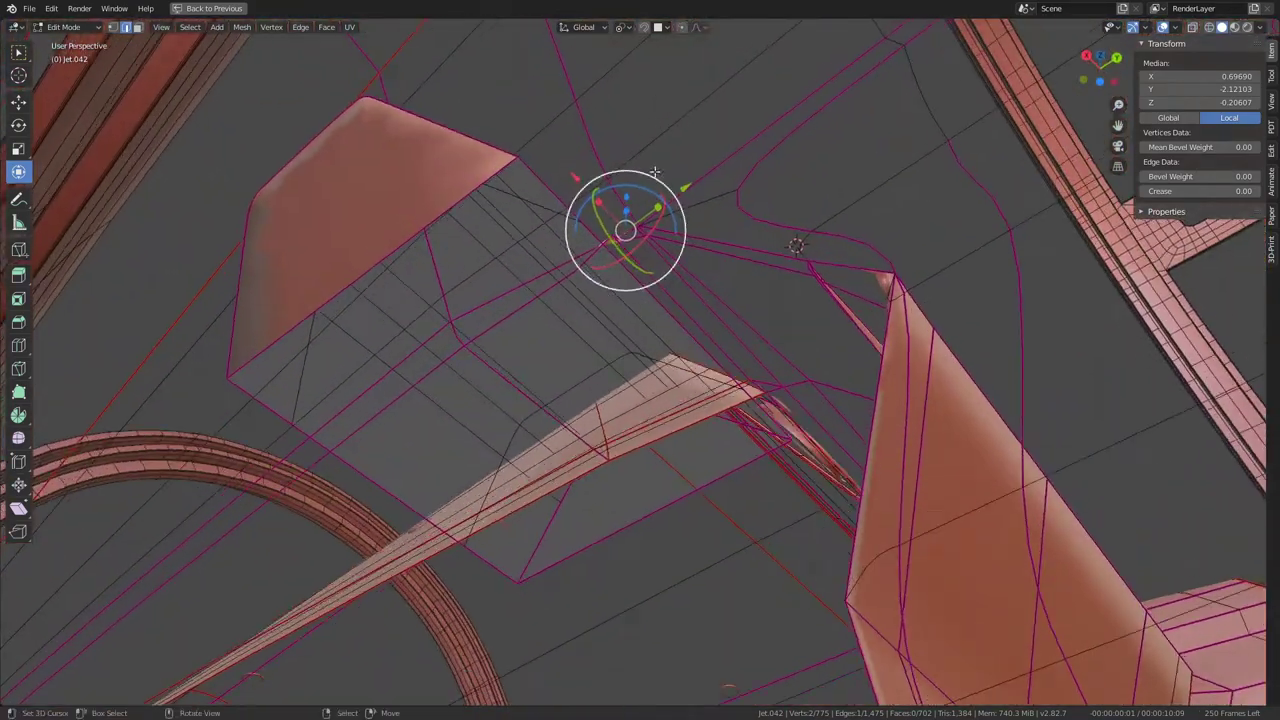
middle_click_drag(541, 288, 545, 280)
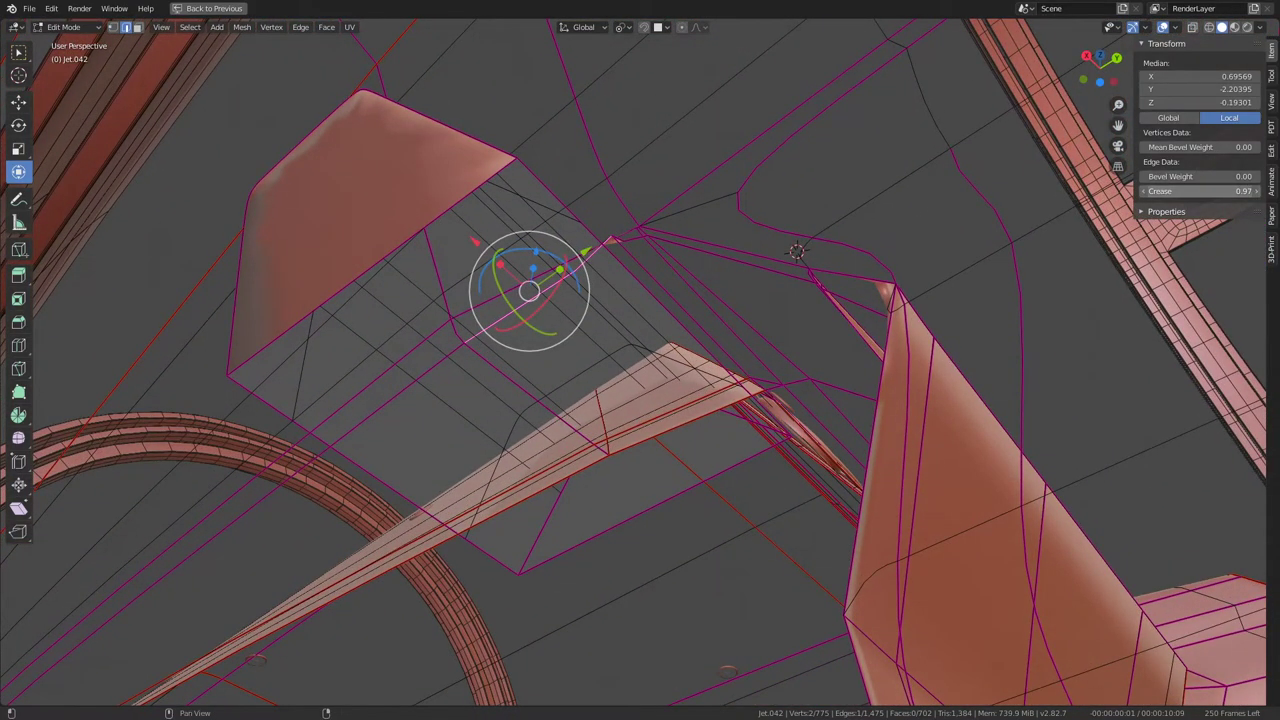
Step: Check the smoothed surface, then nudge the three selected corner vertices along X
key("Tab")
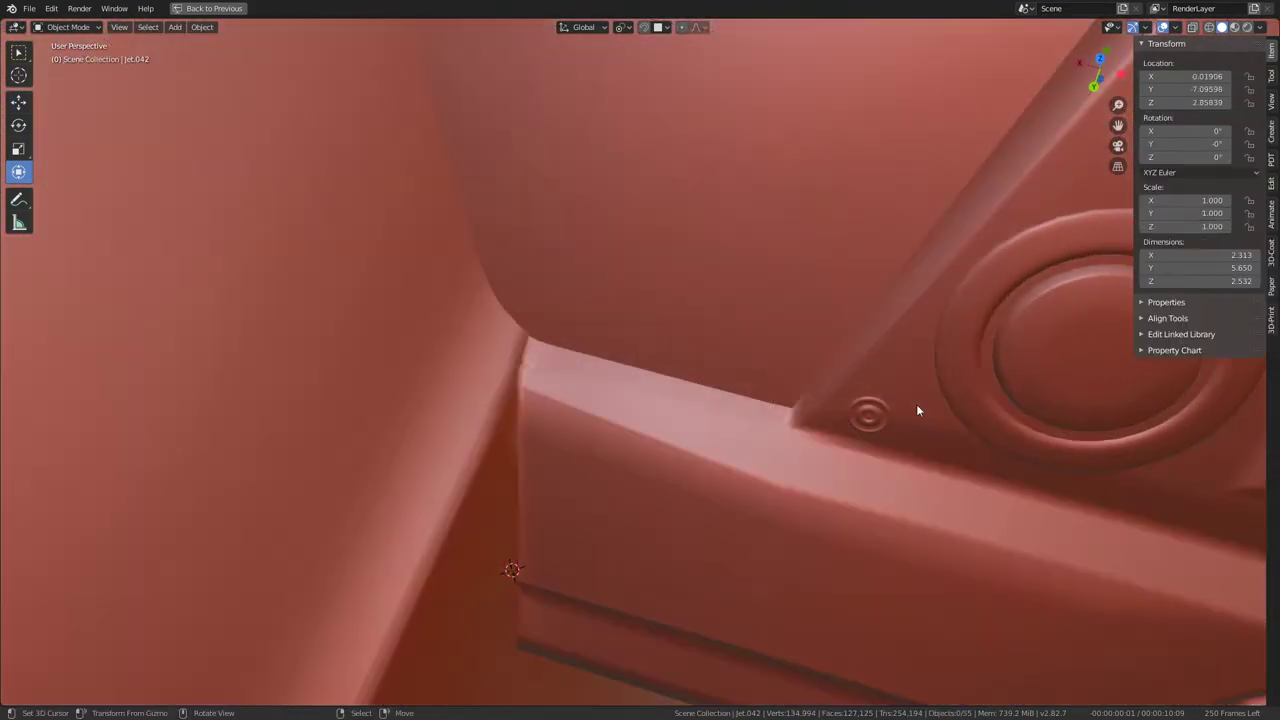
key("Tab")
middle_click_drag(567, 393, 419, 279)
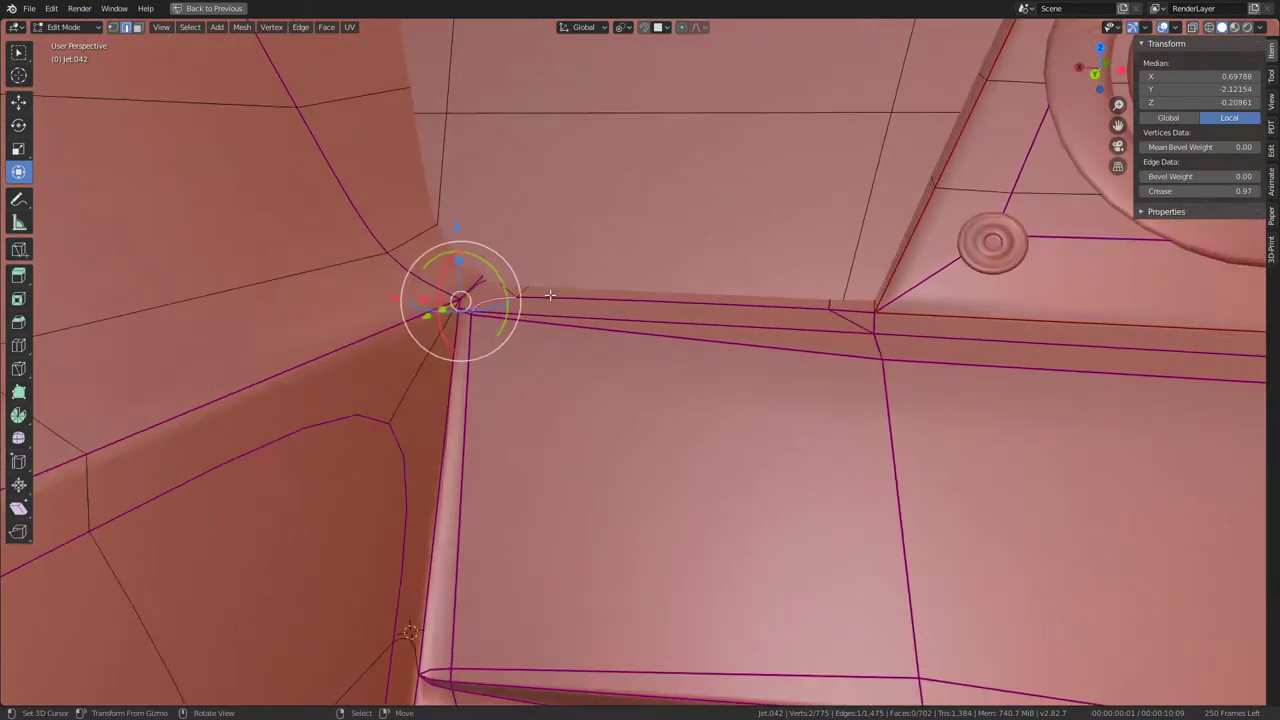
left_click_drag(401, 264, 427, 249)
right_click(427, 249)
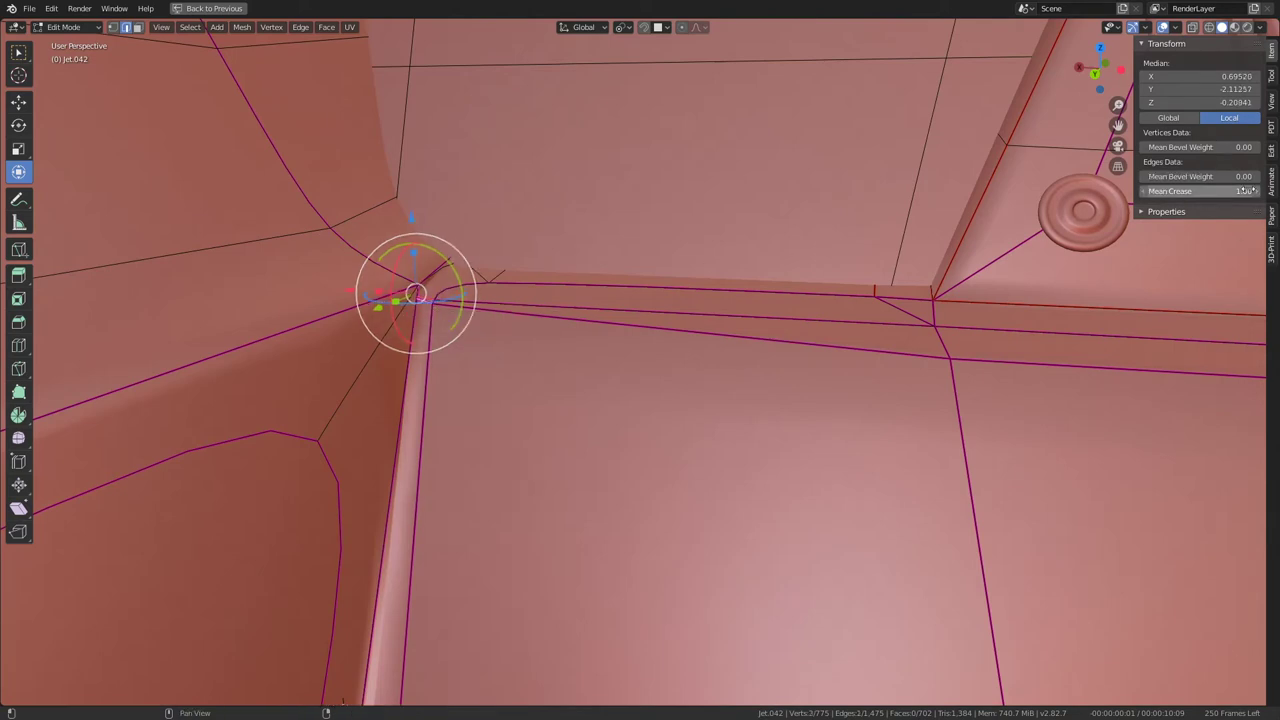
middle_click_drag(416, 296, 409, 372)
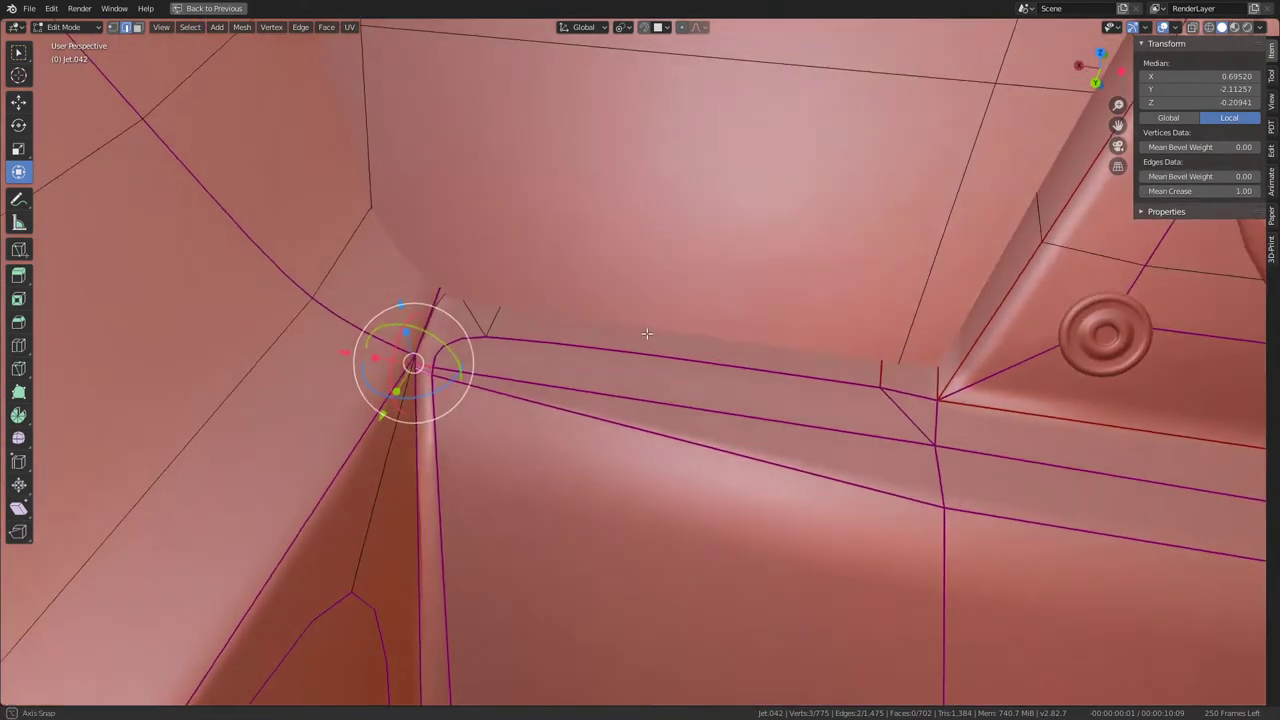
left_click(433, 357, "shift")
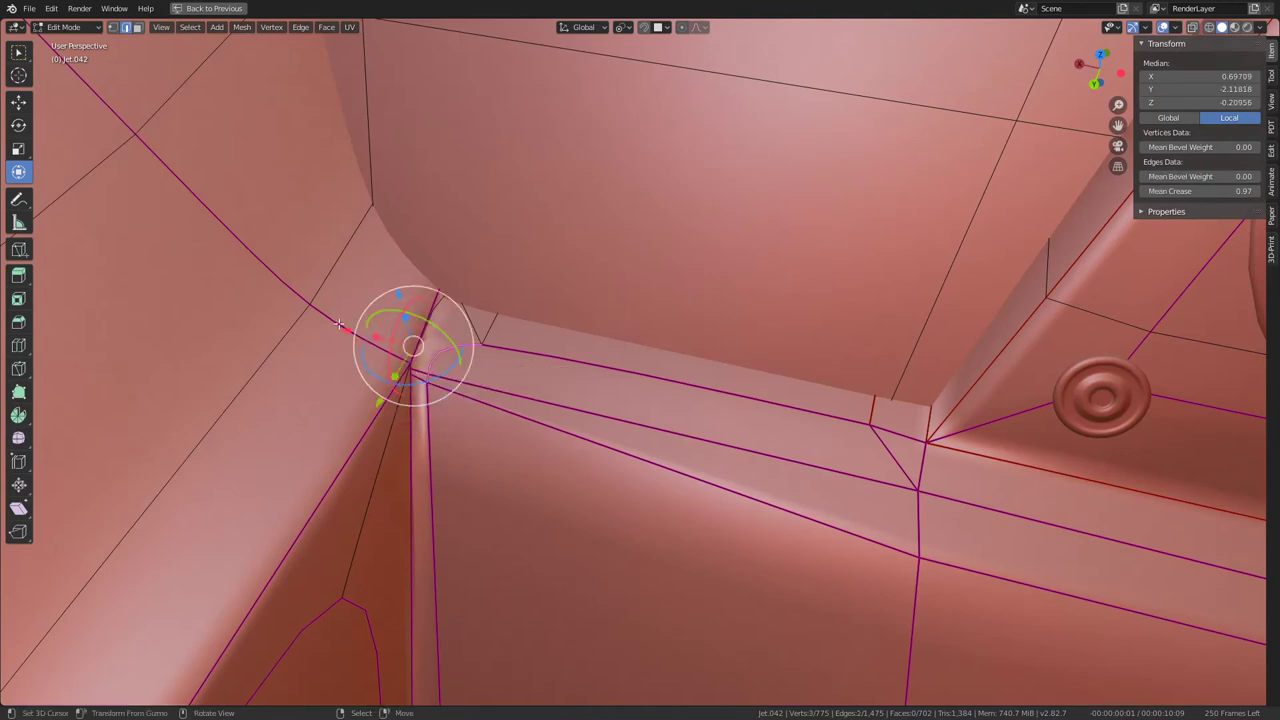
left_click_drag(339, 324, 383, 335)
Step: Confirm the corner vertex nudge and check the smoothed corner from another angle
left_click(378, 334)
key("Tab")
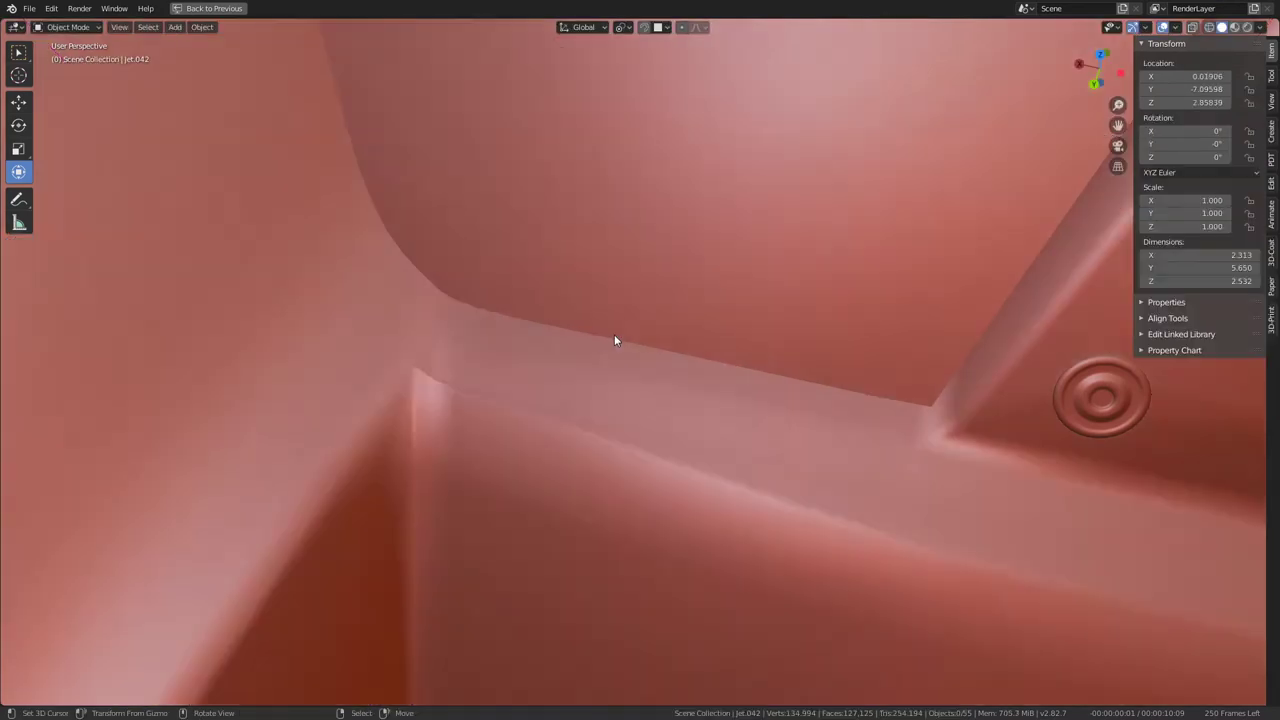
mouse_move(614, 334)
middle_mouse_down()
mouse_move(604, 295)
mouse_move(637, 266)
mouse_move(594, 300)
mouse_move(742, 413)
mouse_move(686, 558)
middle_mouse_up()
key("Tab")
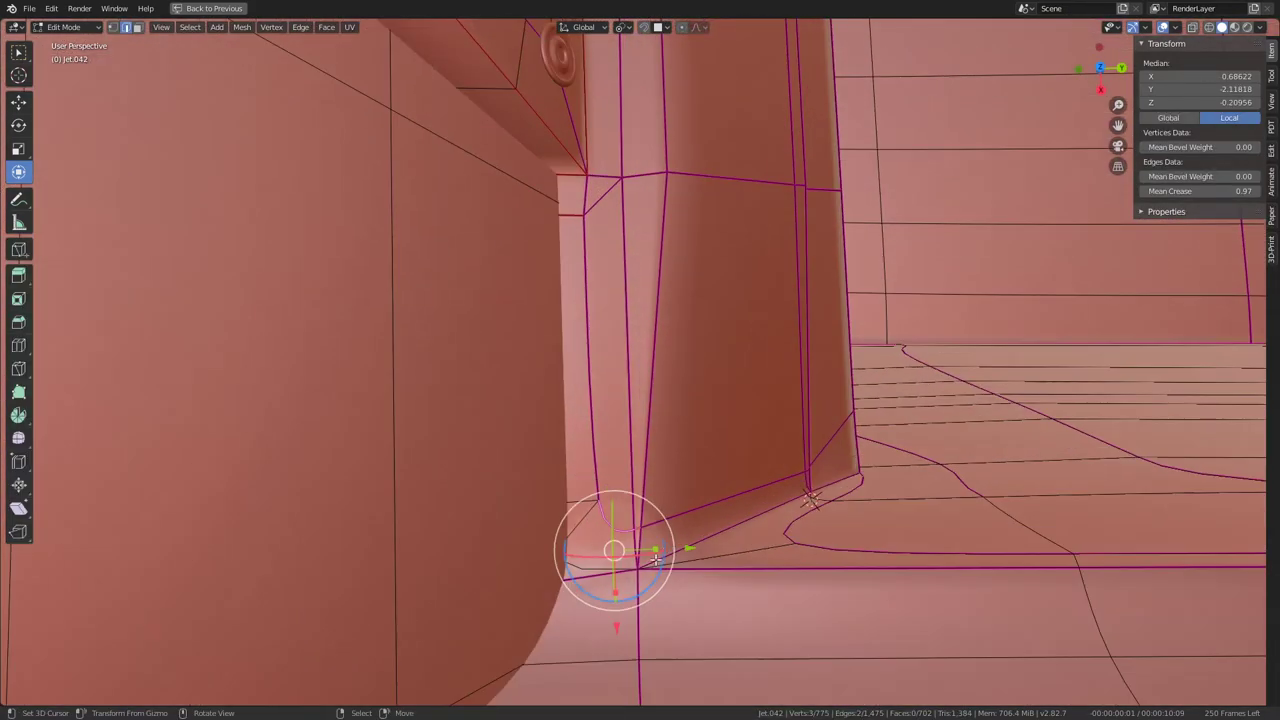
Step: Move the corner vertex along Y, then flatten the corner edges with a Y-axis scale
key("y")
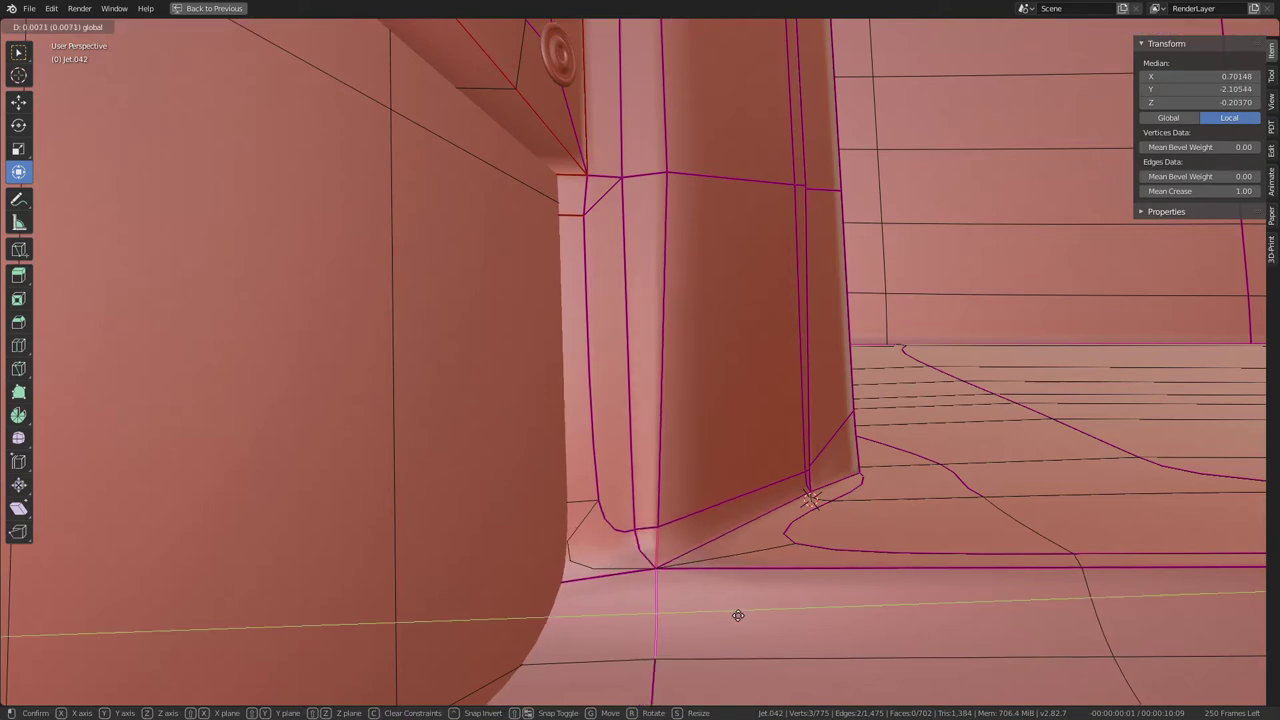
left_click(761, 617)
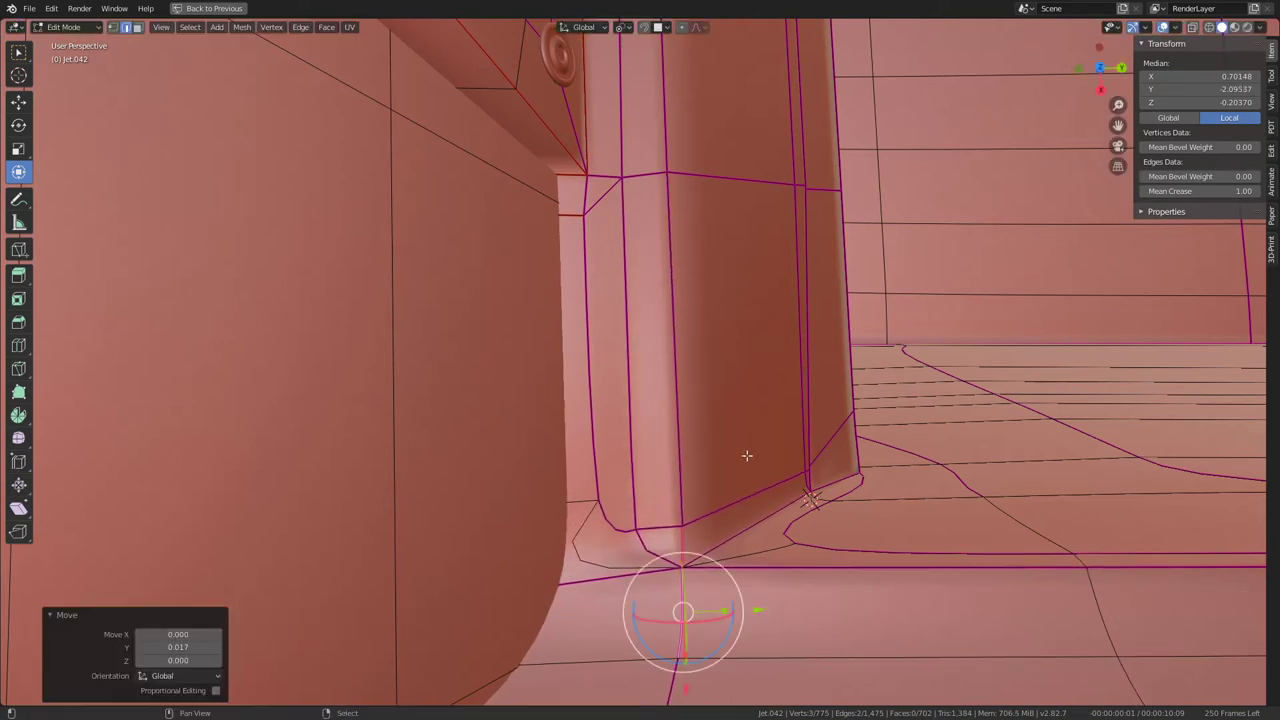
left_click(709, 277, "shift")
key("s")
key("y")
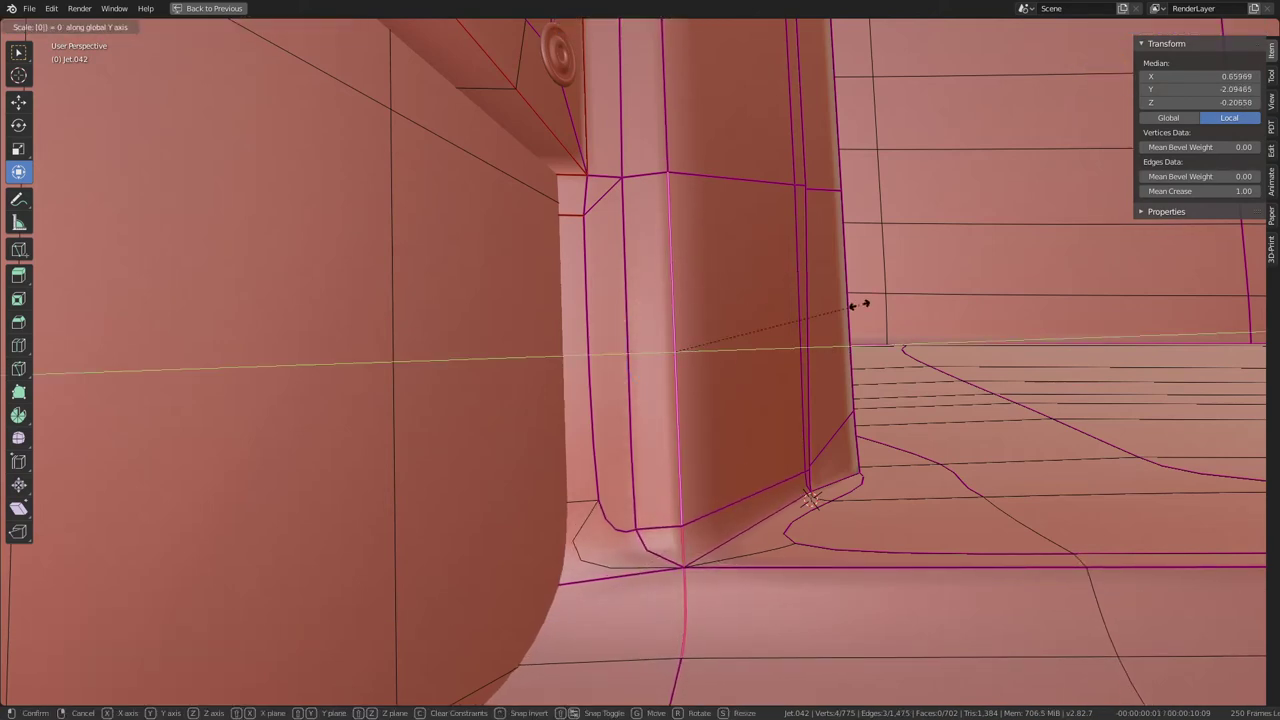
left_click(859, 304)
Step: Inspect the reshaped corner in smooth preview and up close in Edit Mode
key("Tab")
mouse_move(723, 306)
middle_mouse_down()
mouse_move(721, 276)
mouse_move(748, 355)
middle_mouse_up()
key("Tab")
scroll(748, 355, "up", 5)
middle_click_drag(650, 430, 570, 425)
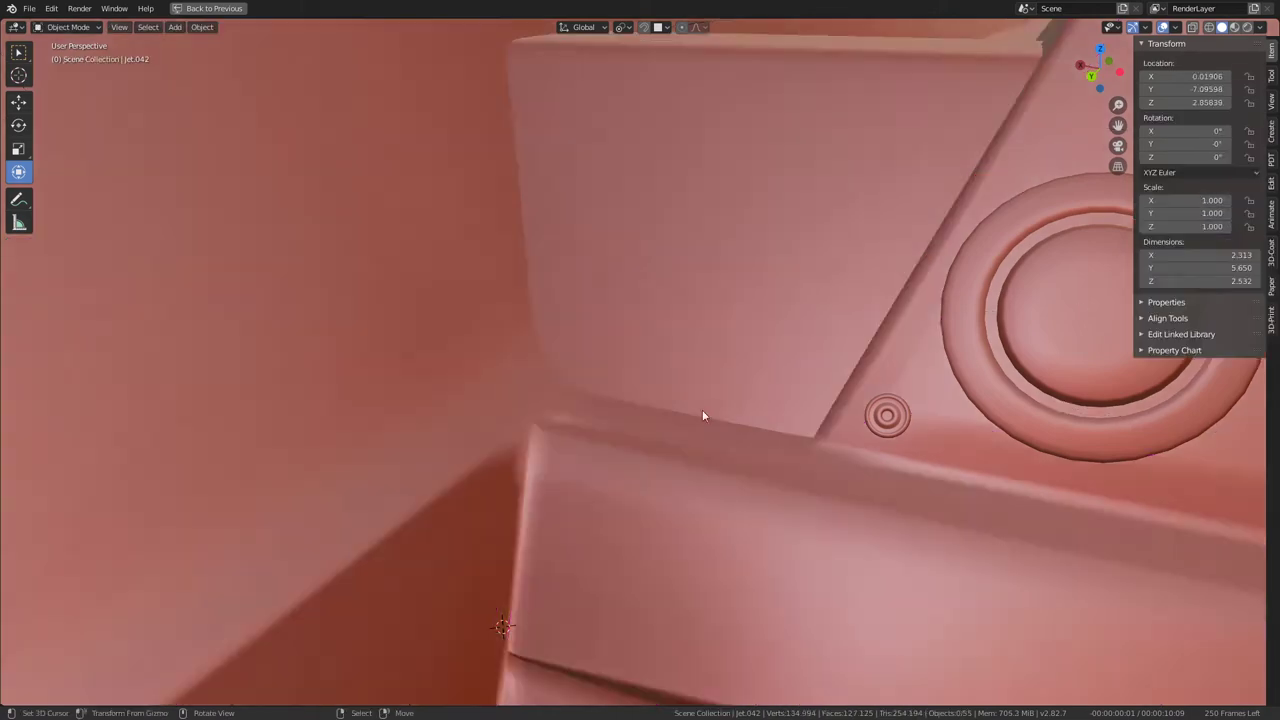
mouse_move(702, 409)
middle_mouse_down()
mouse_move(581, 491)
mouse_move(567, 421)
middle_mouse_up()
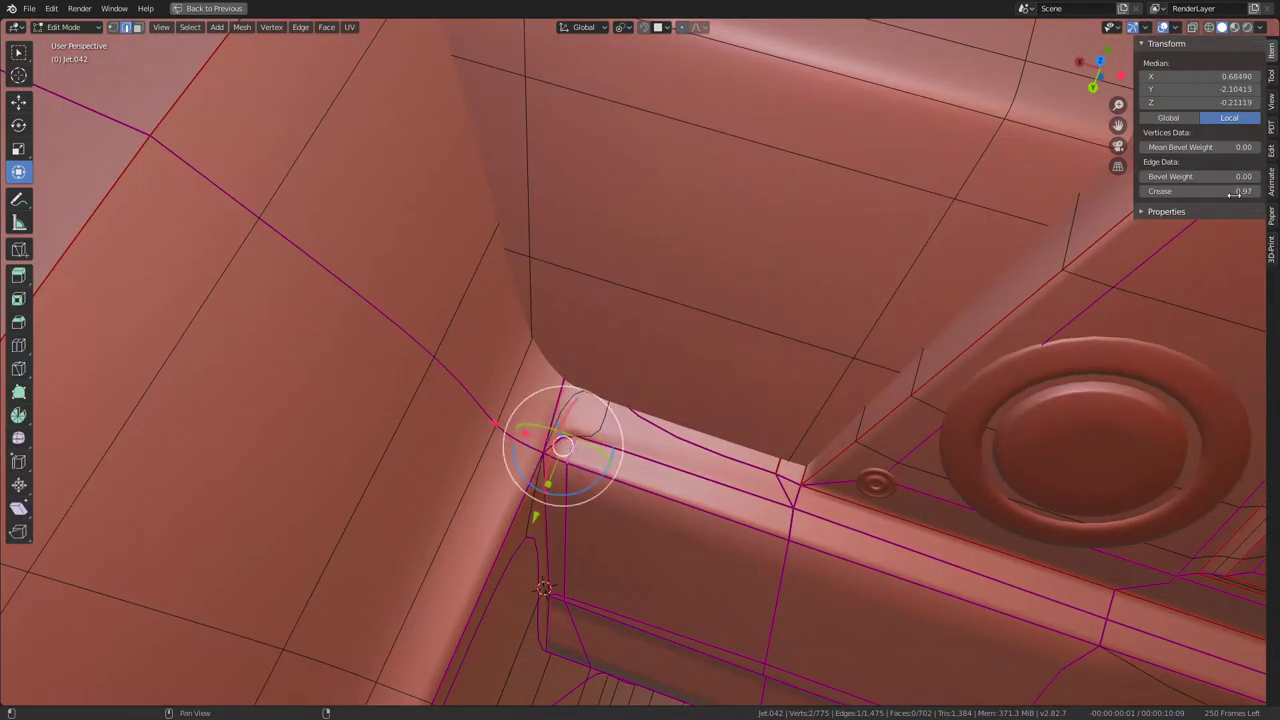
Step: Review the whole cockpit, then nudge the console's left corner vertex into place
key("Tab")
scroll(742, 374, "down", 5)
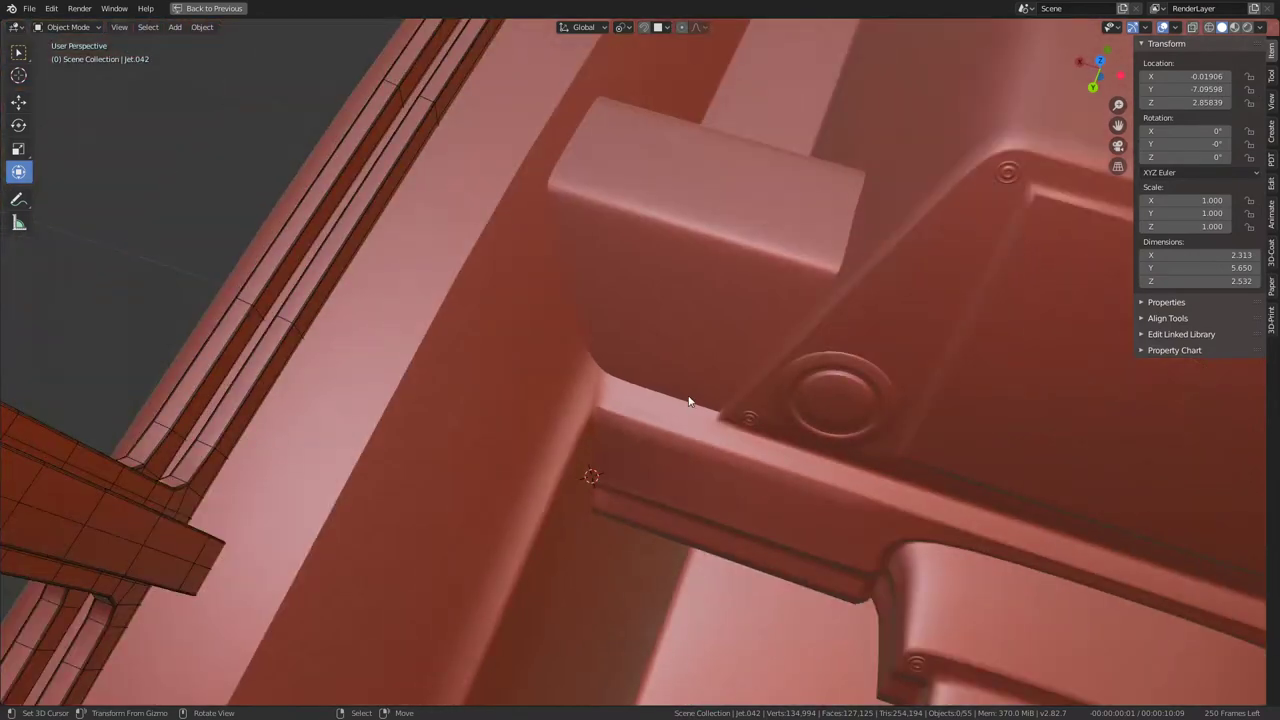
middle_click_drag(742, 374, 696, 282)
scroll(710, 270, "up", 6)
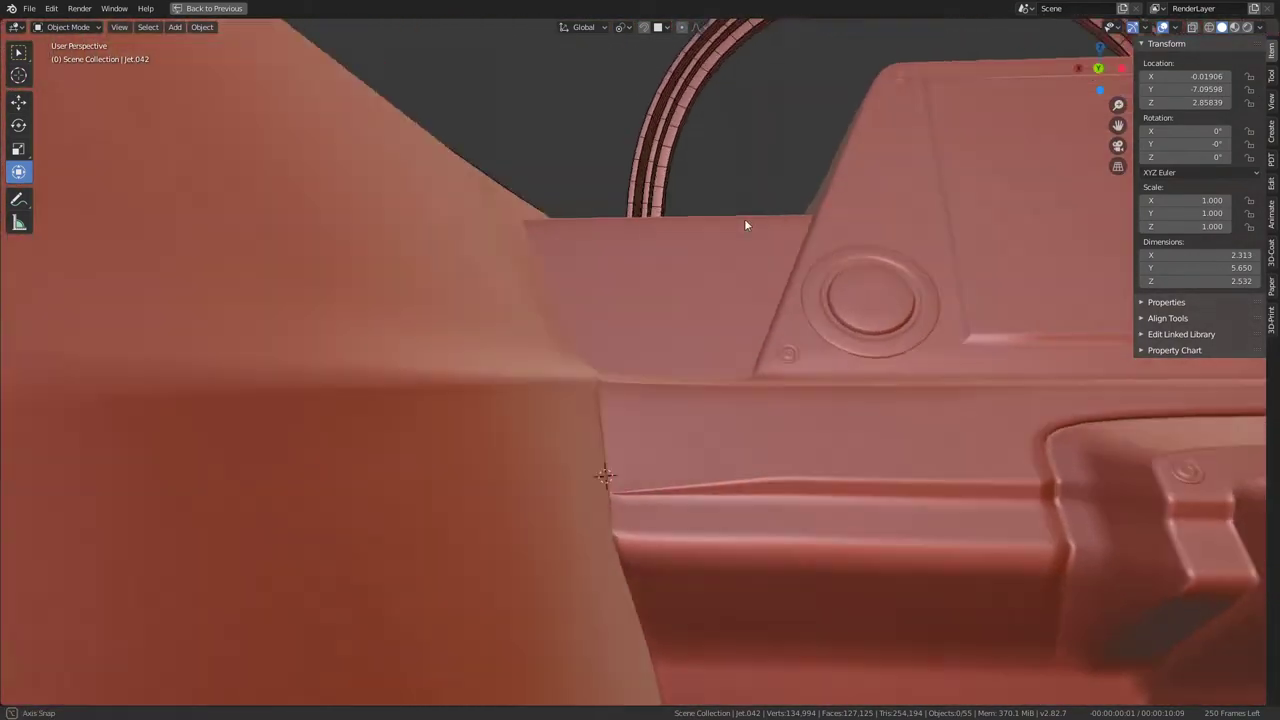
key("Tab")
left_click_drag(600, 386, 603, 385)
middle_click_drag(603, 385, 624, 398)
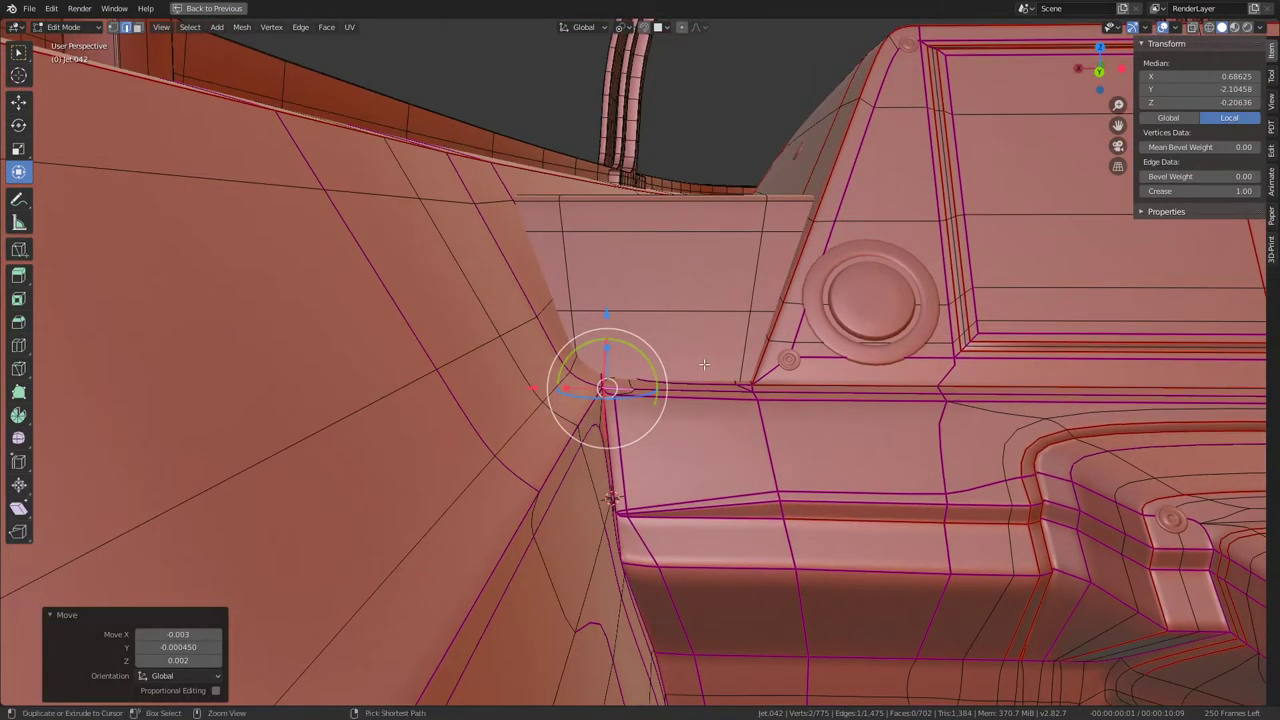
scroll(700, 364, "down", 2)
Step: Check the corner in smooth shading and select the vertex at the dashboard edge
key("Tab")
mouse_move(685, 342)
middle_mouse_down()
mouse_move(550, 405)
mouse_move(695, 343)
mouse_move(663, 430)
middle_mouse_up()
key("Tab")
scroll(600, 390, "up", 2)
left_click(663, 430)
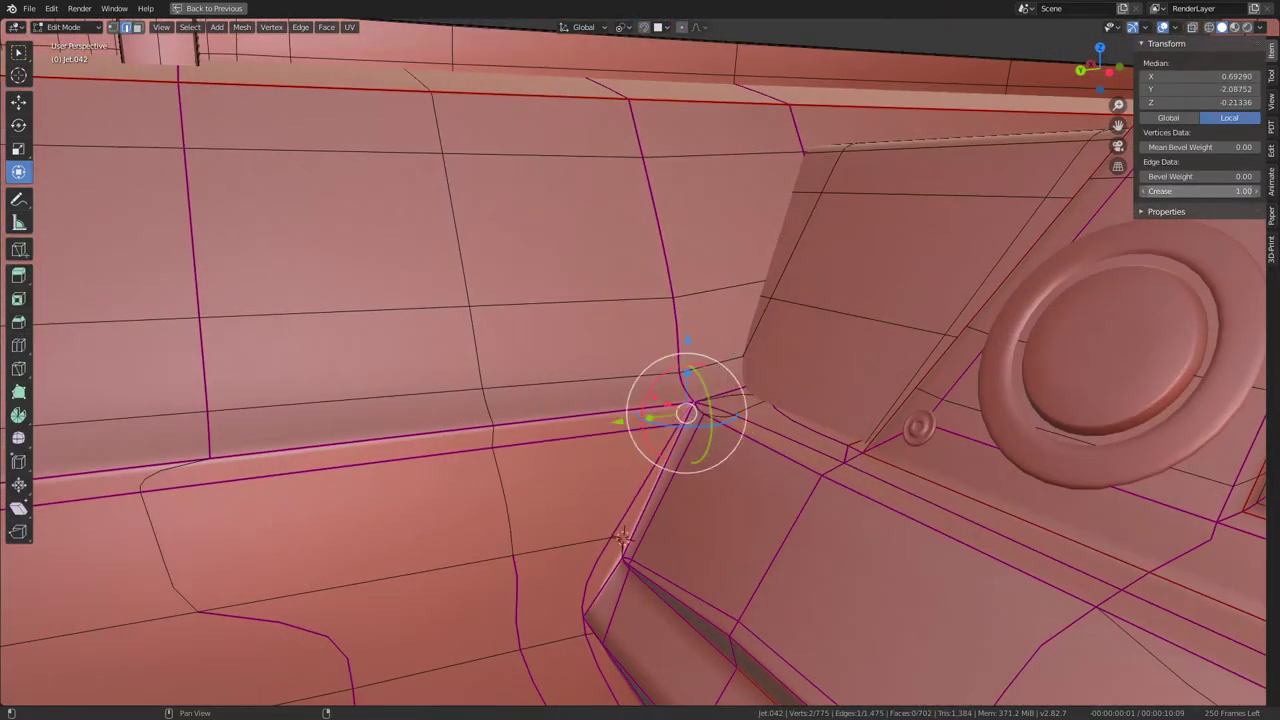
scroll(637, 342, "up", 1)
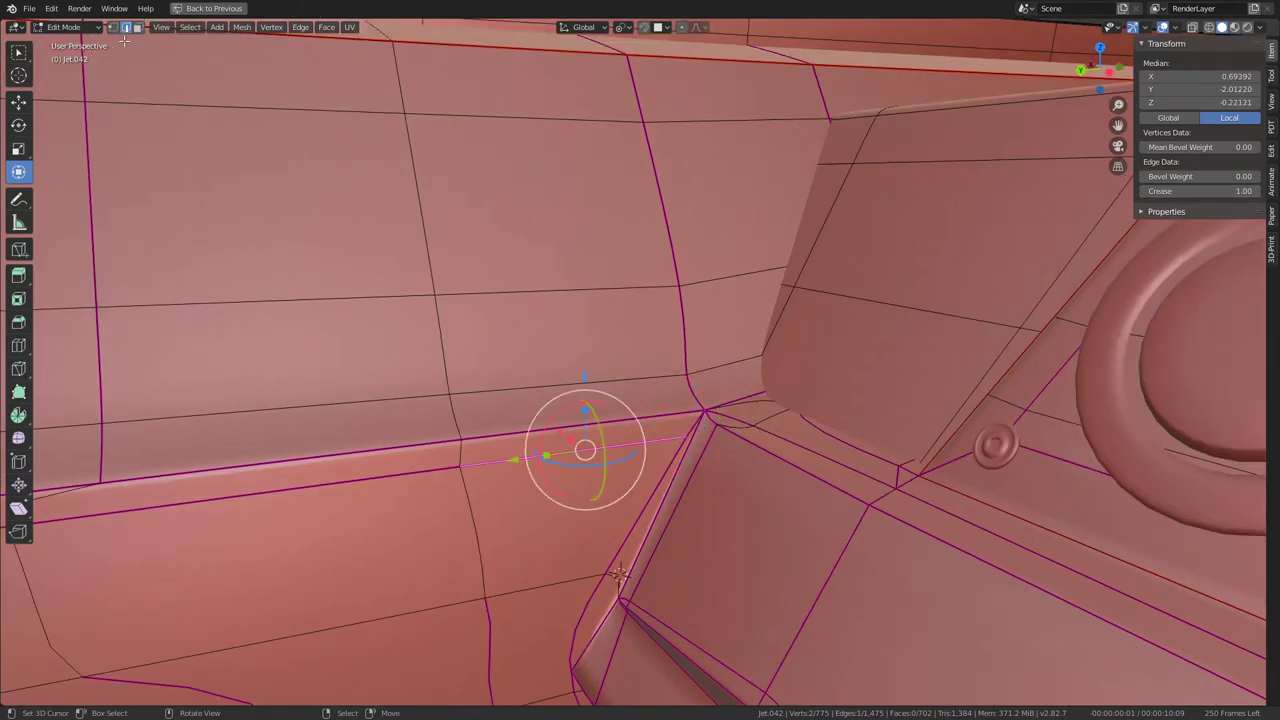
left_click(679, 427)
Step: Vertex-slide two junction vertices along their edges at the dashboard corner
key("shift+v")
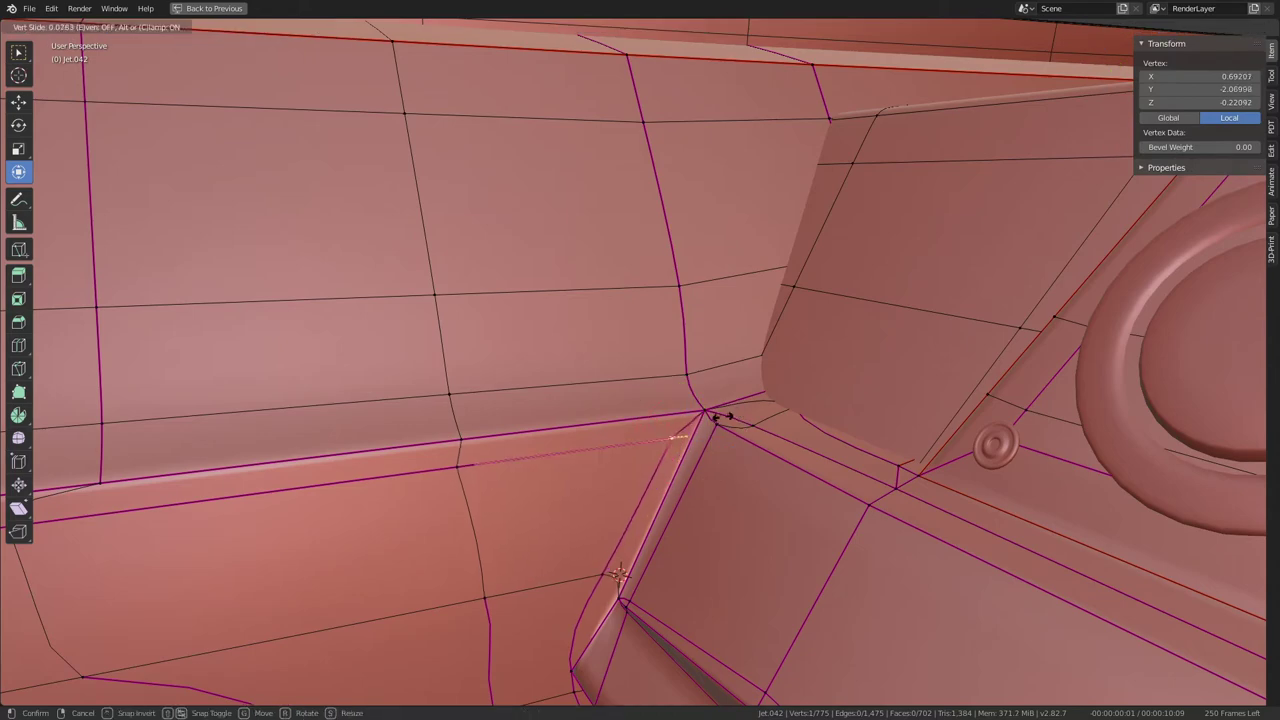
left_click(716, 418)
middle_click_drag(716, 418, 680, 400)
key("shift+v")
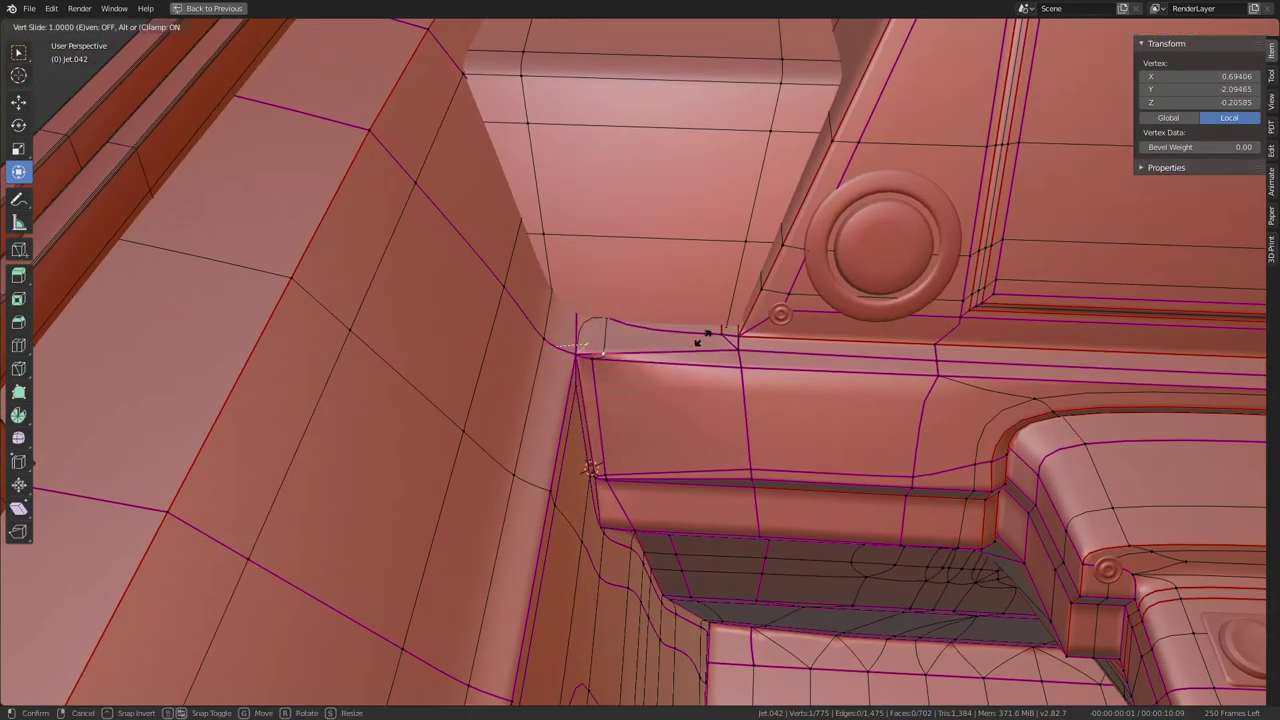
left_click(640, 352)
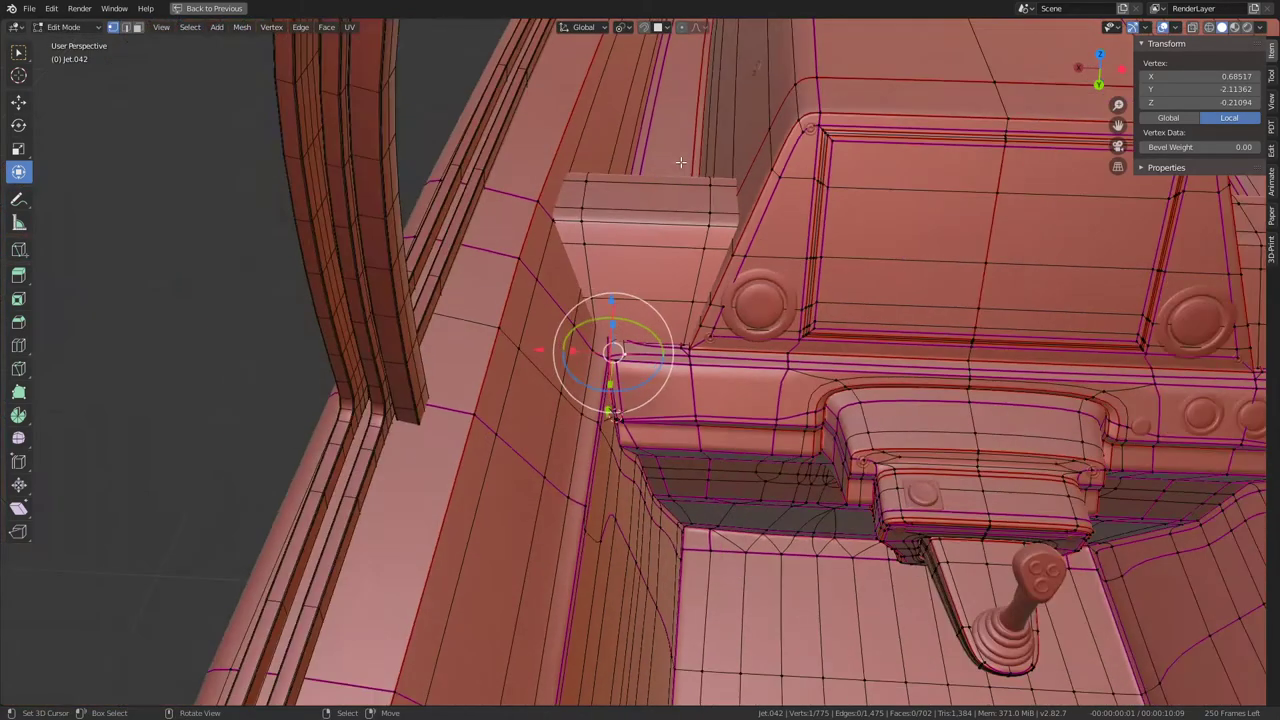
mouse_move(513, 338)
middle_mouse_down()
mouse_move(682, 253)
mouse_move(822, 242)
mouse_move(762, 227)
mouse_move(493, 461)
middle_mouse_up()
Step: Slide the dashboard vertex along its edge and preview the smoothed dashboard junction
key("Tab")
scroll(762, 227, "up", 3)
key("Tab")
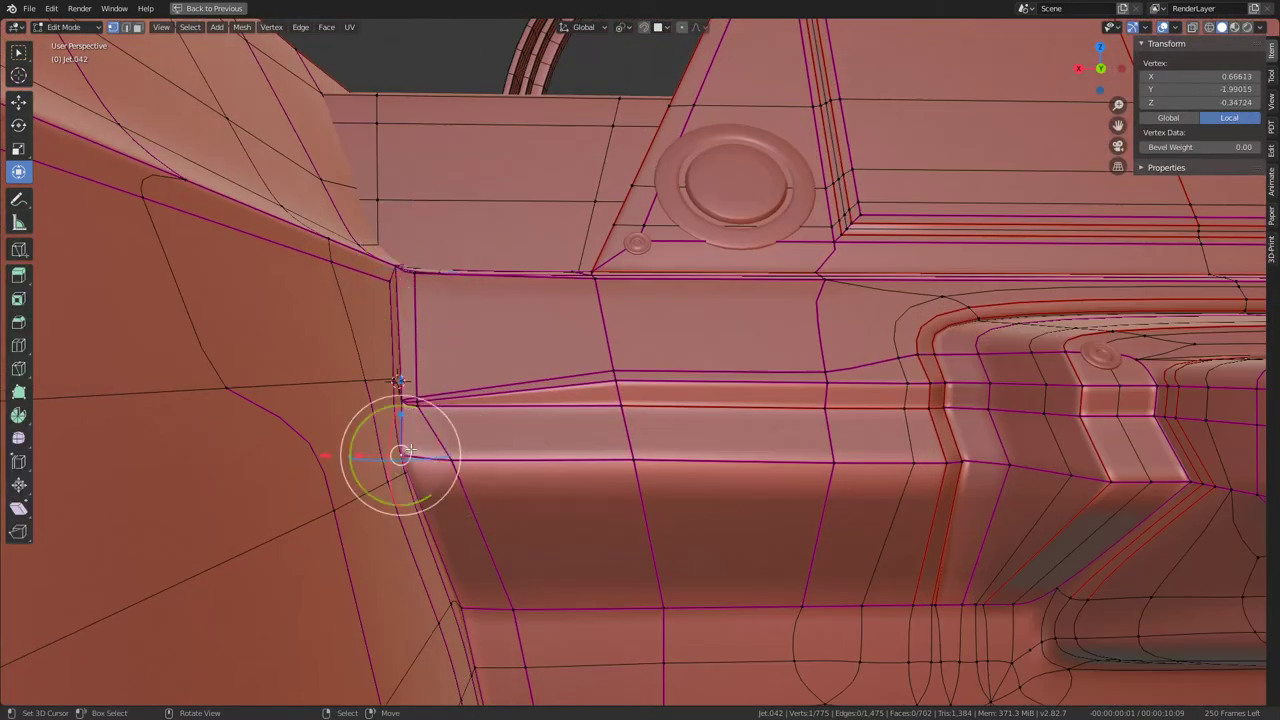
key("shift+v")
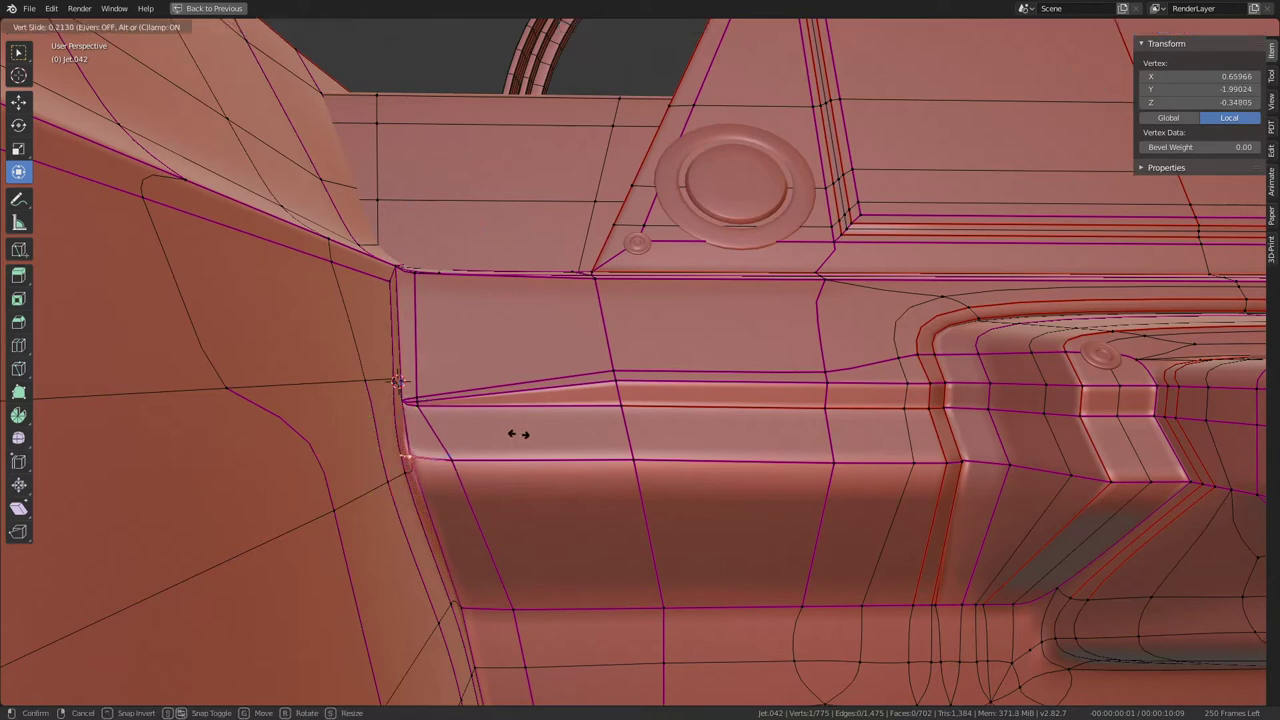
left_click(518, 434)
key("Tab")
mouse_move(503, 416)
middle_mouse_down()
mouse_move(532, 365)
mouse_move(811, 260)
middle_mouse_up()
key("Tab")
mouse_move(746, 300)
middle_mouse_down()
mouse_move(771, 286)
mouse_move(772, 317)
middle_mouse_up()
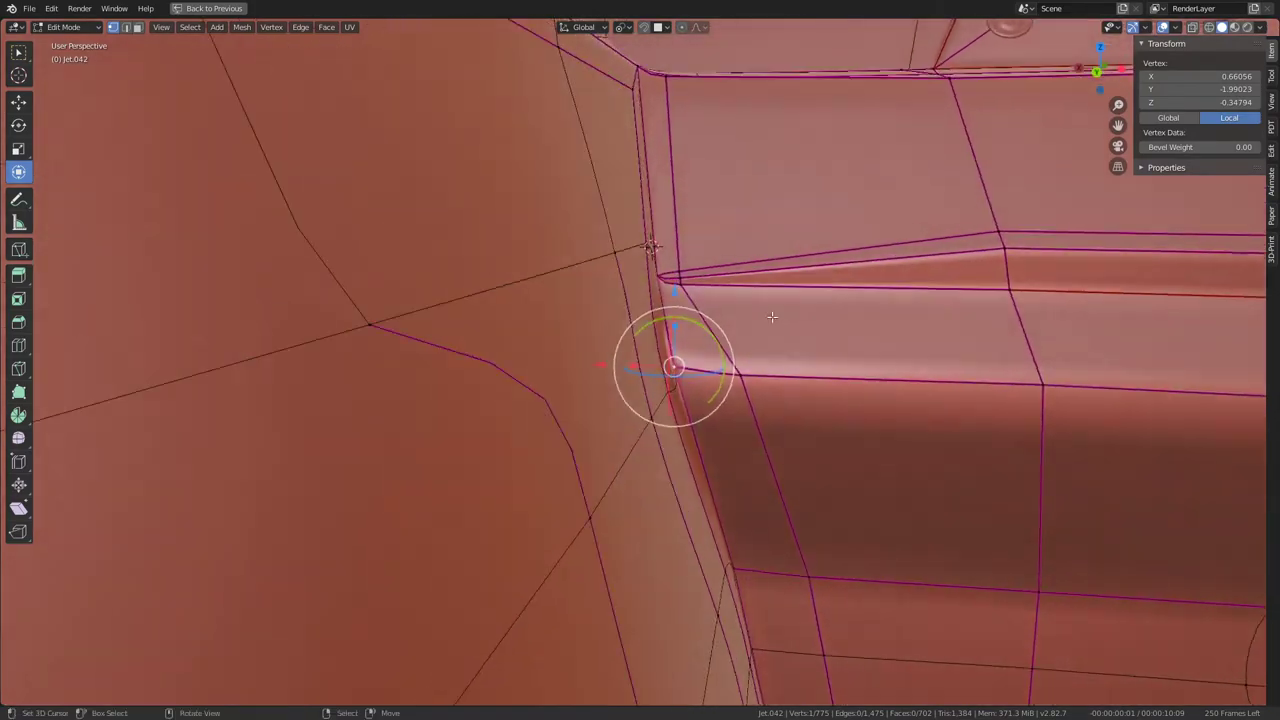
Step: Select the edge loop running along the dashboard and inspect it
left_click(772, 377, "alt")
scroll(740, 320, "down", 2)
scroll(735, 305, "down", 2)
scroll(731, 296, "down", 3)
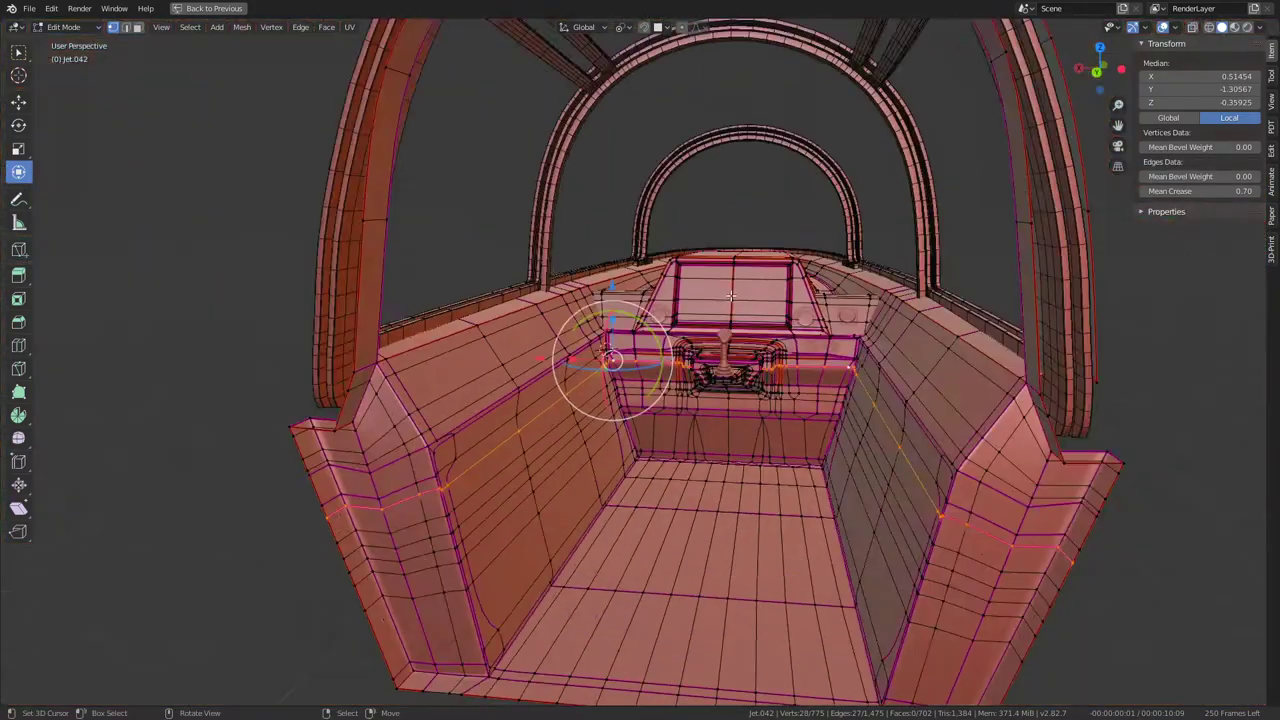
scroll(731, 296, "up", 2)
scroll(731, 296, "up", 5)
middle_click_drag(731, 296, 799, 256)
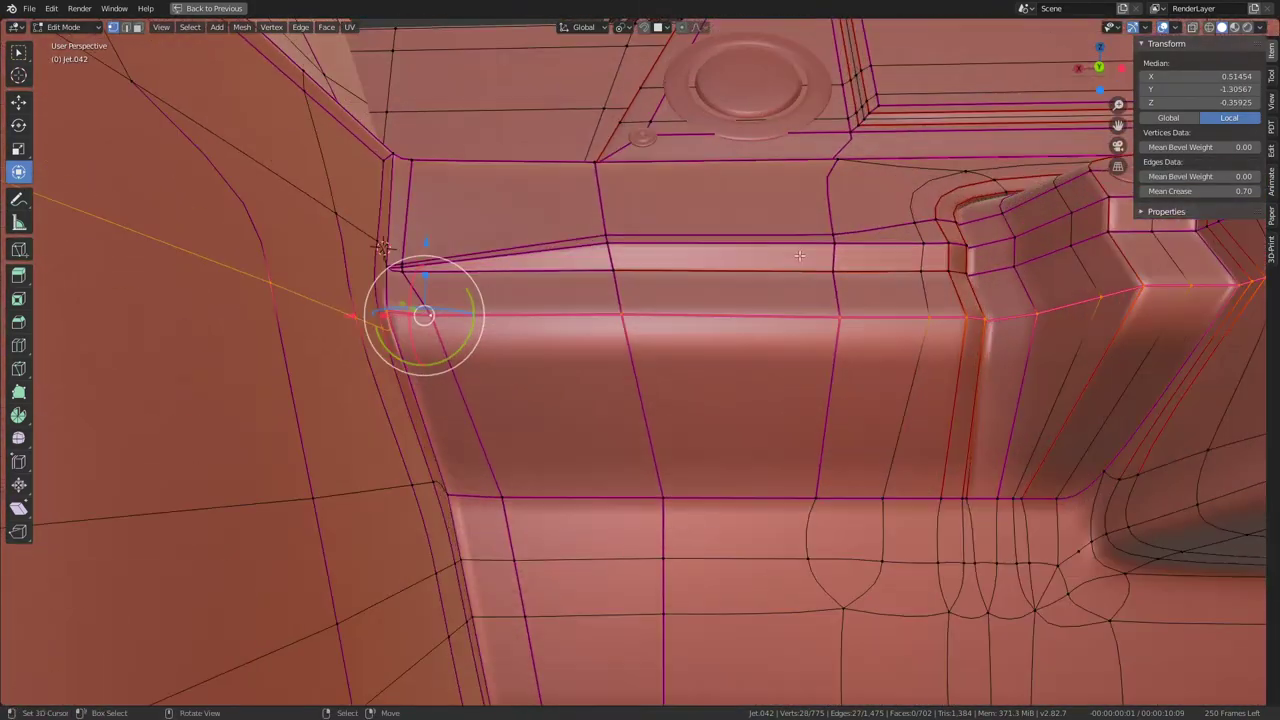
scroll(799, 256, "down", 5)
scroll(756, 248, "up", 2)
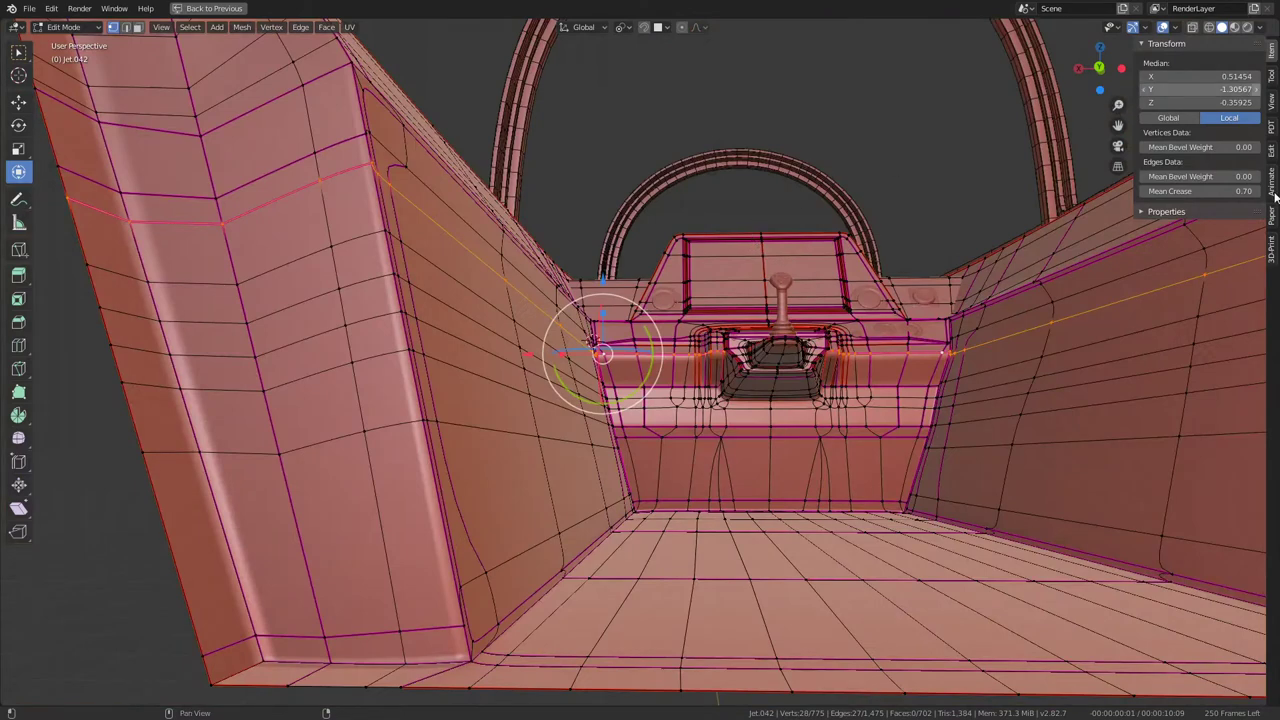
Step: Select a path of edges down the cockpit side wall and extend it to a loop
key("Tab")
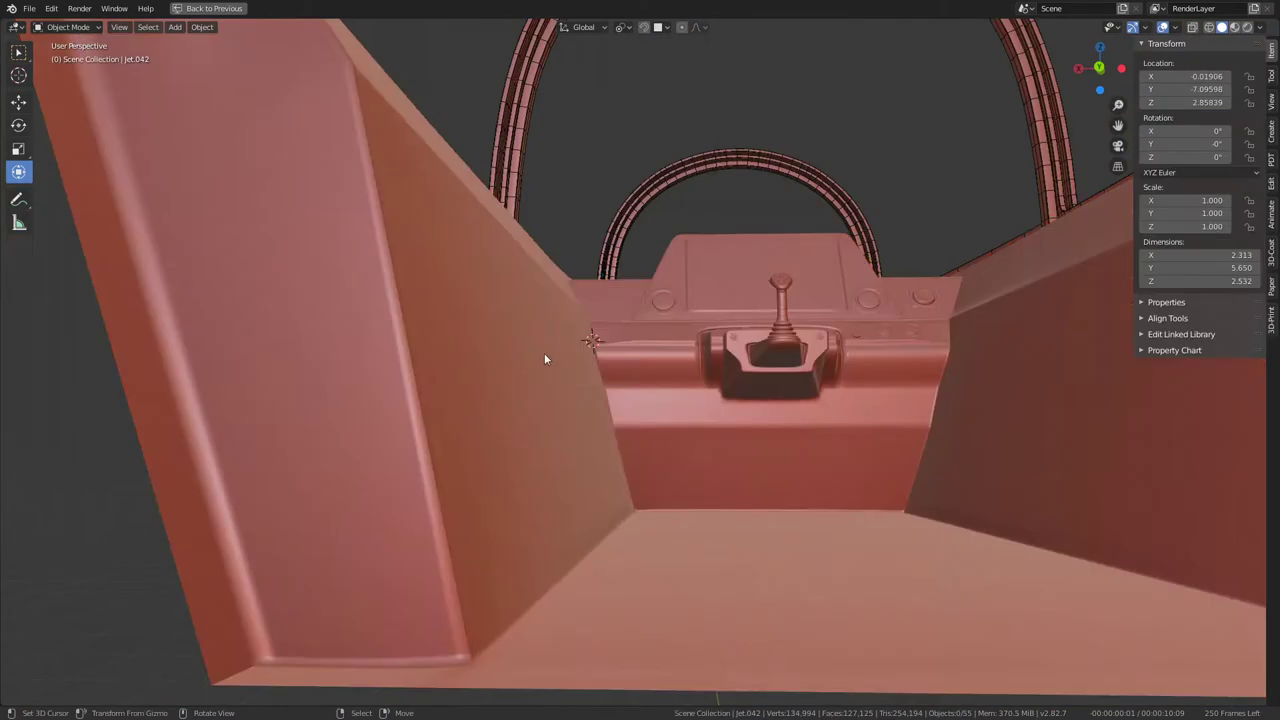
scroll(544, 353, "up", 5)
middle_click_drag(693, 284, 667, 361)
scroll(667, 361, "up", 2)
key("Tab")
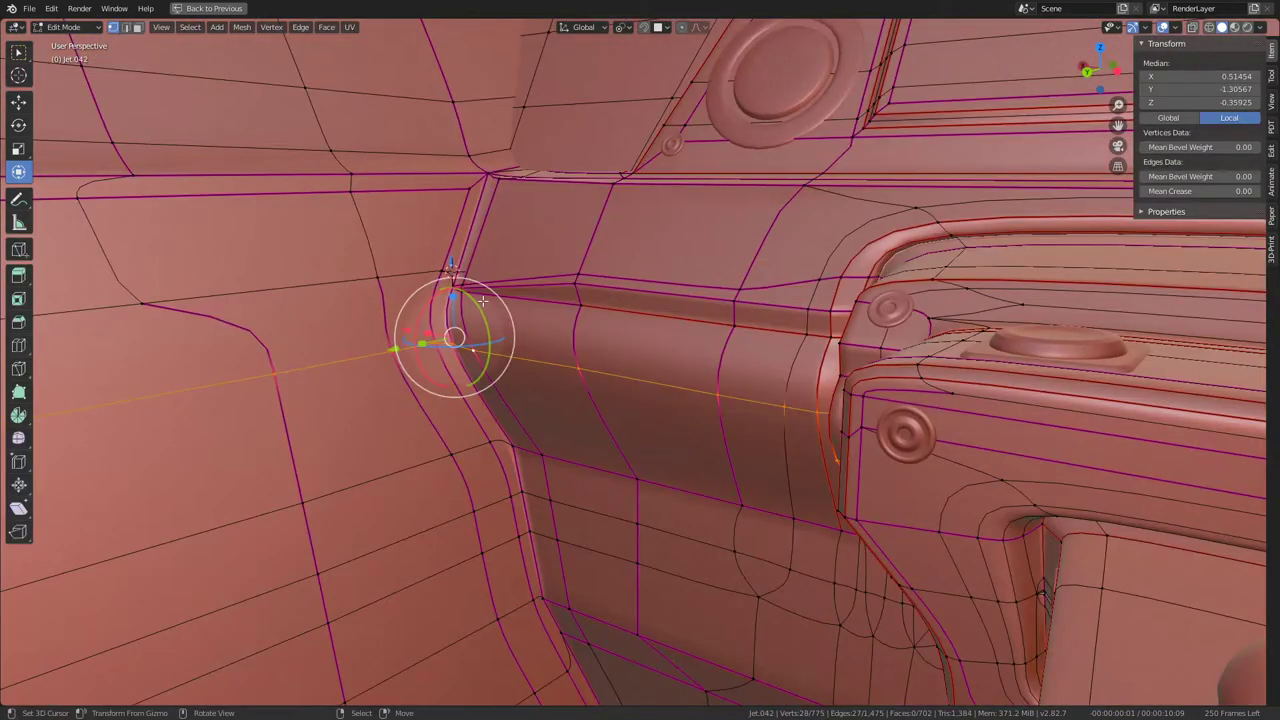
scroll(624, 320, "up", 2)
mouse_move(624, 320)
middle_mouse_down()
mouse_move(590, 390)
mouse_move(494, 213)
middle_mouse_up()
left_click(494, 213)
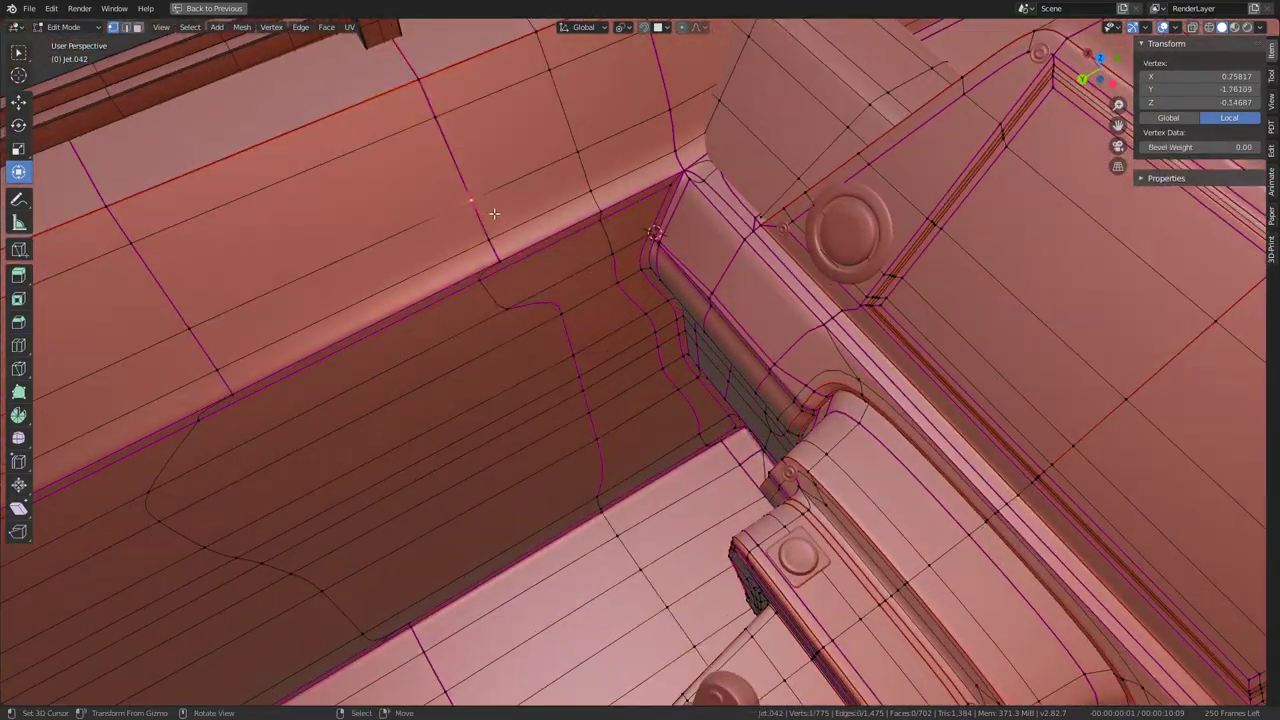
left_click(679, 598, "ctrl")
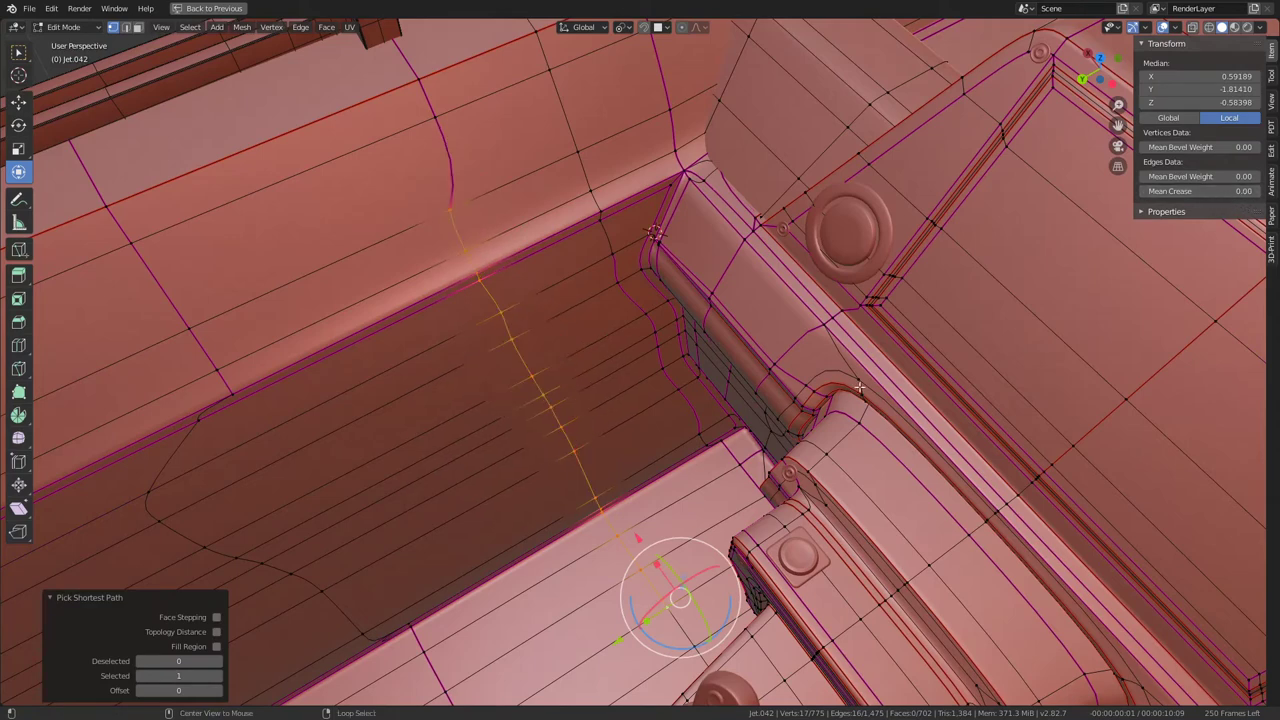
left_click(576, 477, "alt")
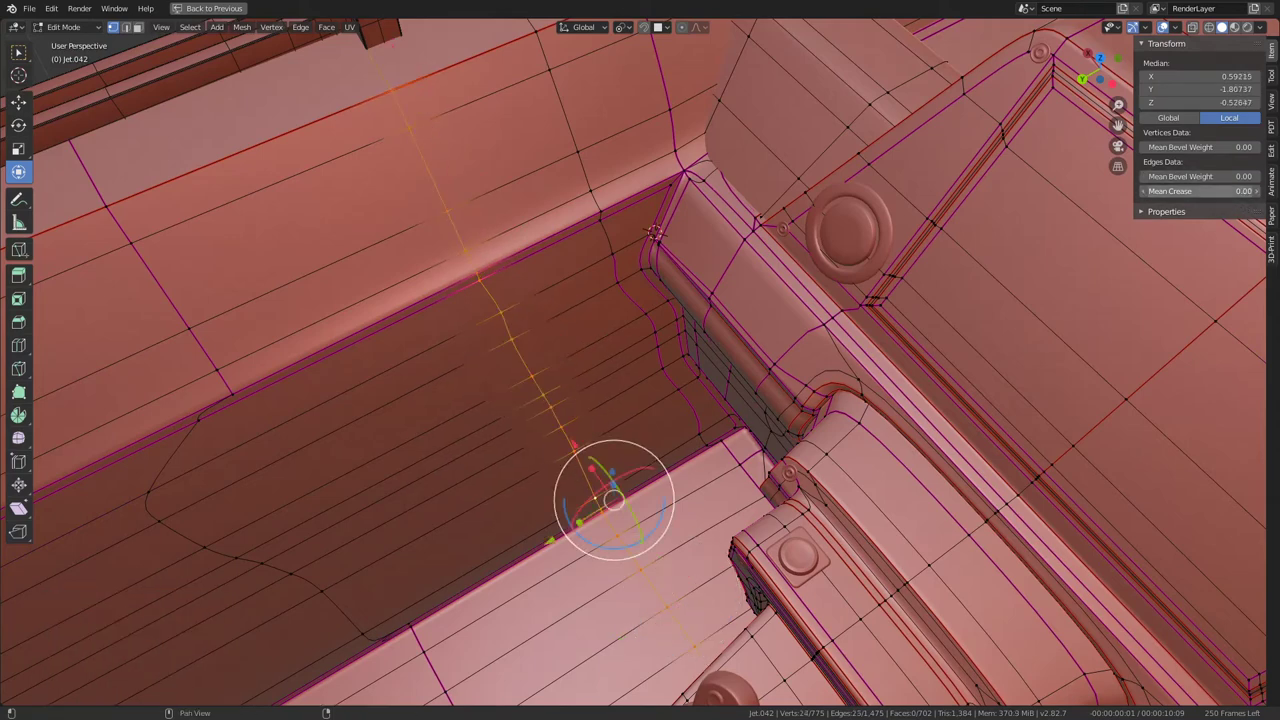
Step: Clear a stray selection and reselect the wavy vertical edge loop on the inner wall
mouse_move(1101, 245)
middle_mouse_down()
mouse_move(478, 250)
mouse_move(693, 198)
mouse_move(753, 198)
mouse_move(543, 199)
middle_mouse_up()
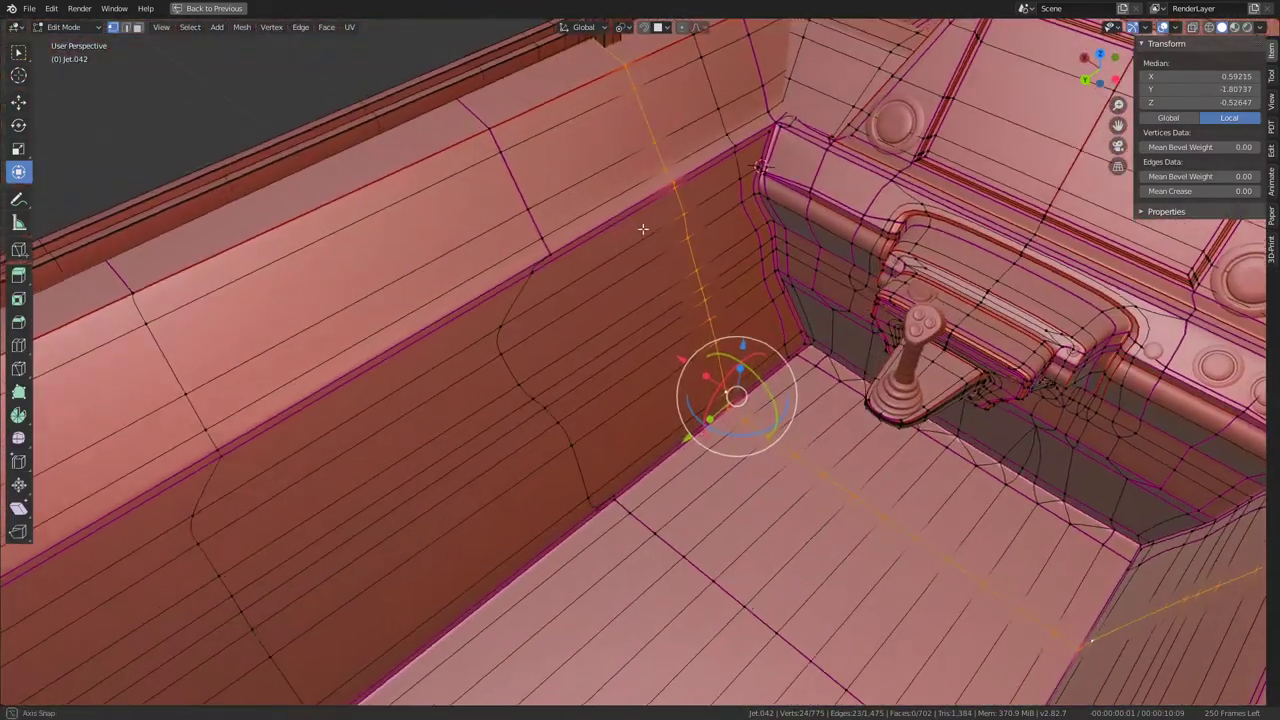
left_click(543, 199, "alt")
left_click(543, 199, "alt")
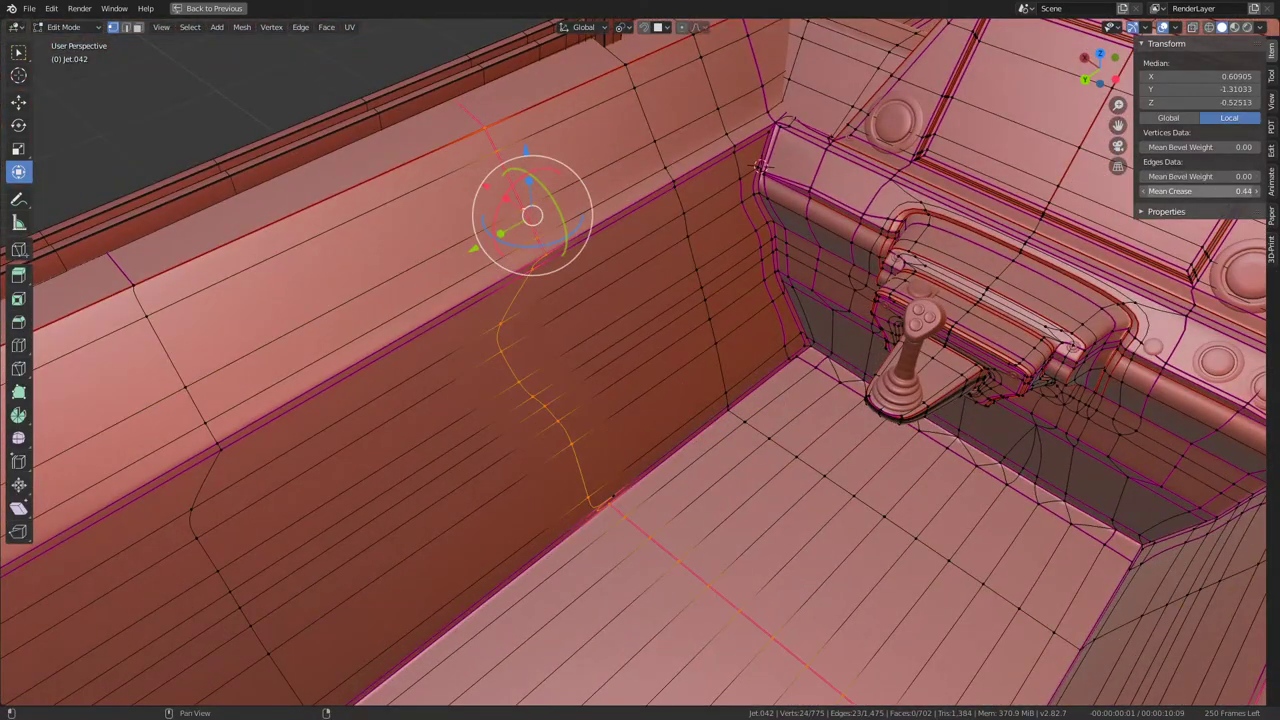
mouse_move(615, 411)
middle_mouse_down()
mouse_move(620, 357)
mouse_move(663, 449)
mouse_move(590, 536)
middle_mouse_up()
left_click(588, 540)
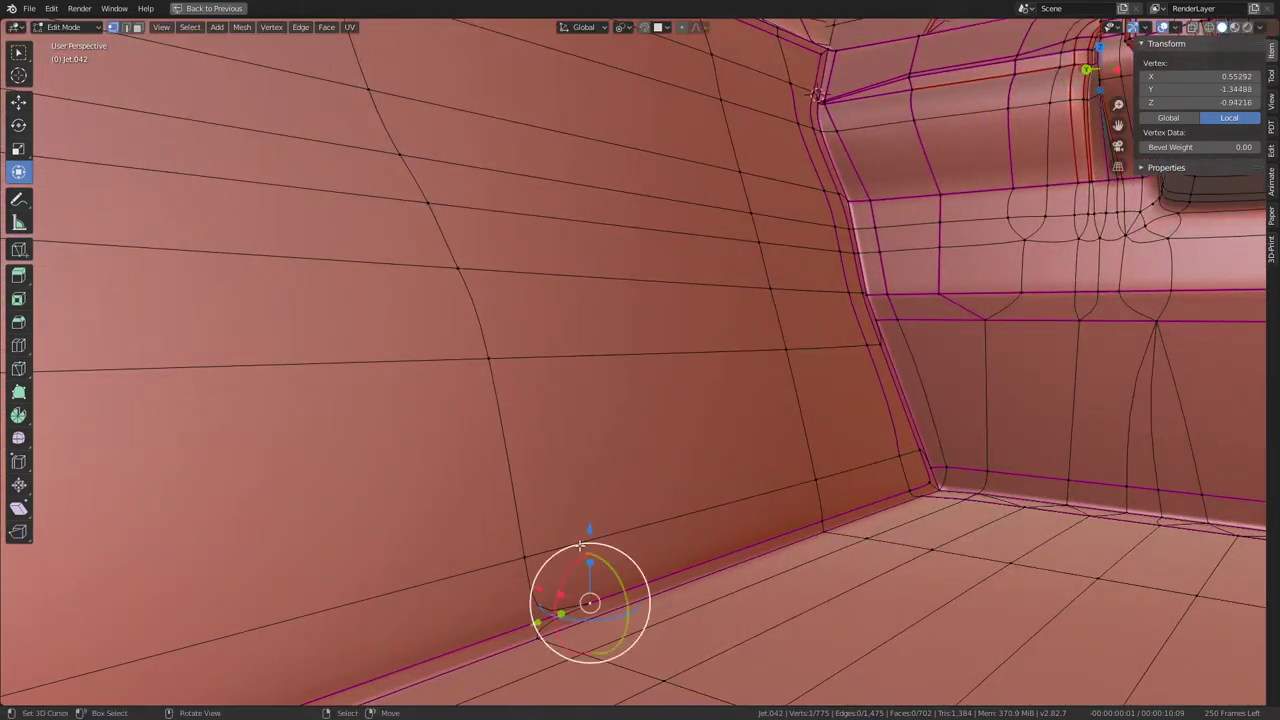
right_click(908, 484)
left_click(903, 470)
mouse_move(900, 470)
middle_mouse_down()
mouse_move(717, 336)
mouse_move(753, 360)
mouse_move(643, 323)
mouse_move(640, 340)
mouse_move(623, 286)
mouse_move(640, 342)
mouse_move(711, 329)
middle_mouse_up()
left_click(623, 286, "alt")
Step: Cancel a trial loop slide, return the tub to Object Mode, and leave local view
key("g")
key("g")
key("Escape")
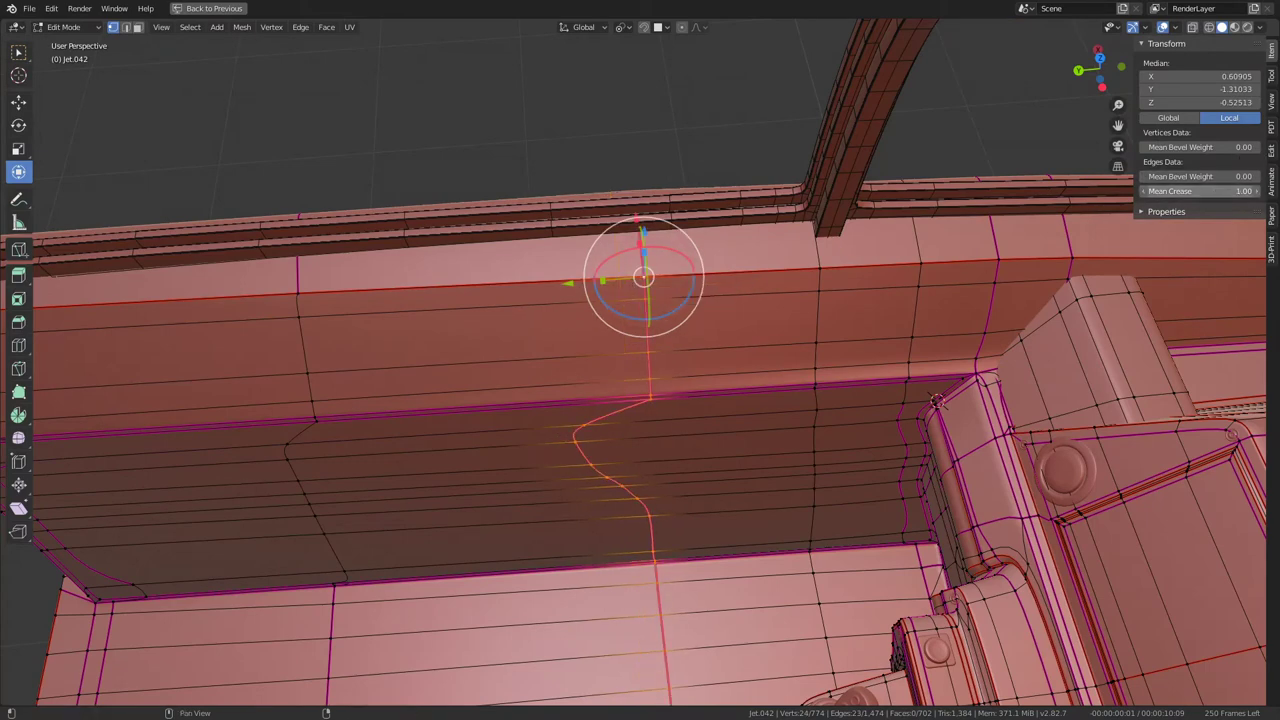
mouse_move(556, 346)
middle_mouse_down()
mouse_move(680, 329)
mouse_move(647, 261)
mouse_move(647, 281)
mouse_move(880, 291)
mouse_move(691, 306)
mouse_move(757, 320)
mouse_move(844, 435)
mouse_move(734, 292)
mouse_move(860, 280)
middle_mouse_up()
key("Tab")
scroll(647, 281, "down", 5)
scroll(730, 283, "up", 4)
scroll(732, 284, "down", 1)
scroll(732, 284, "down", 5)
key("KP_Divide")
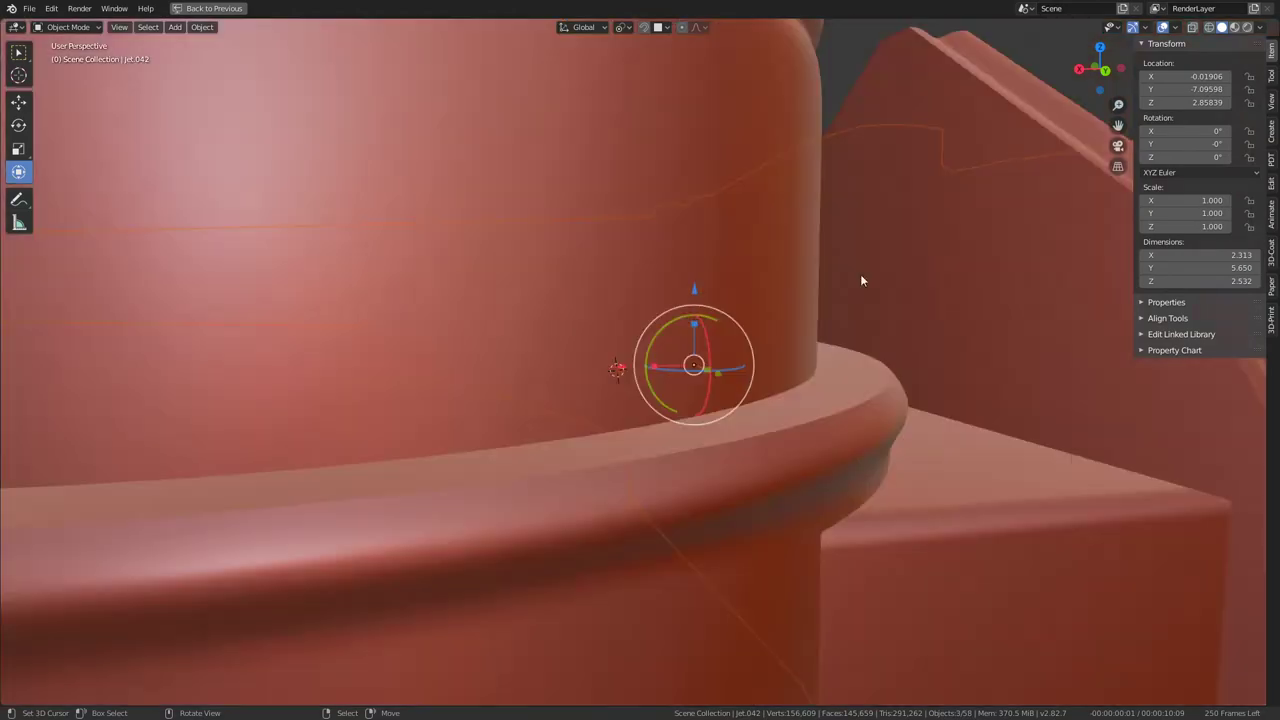
Step: Hide the canopy glass to expose the open cockpit
scroll(588, 280, "down", 5)
middle_click_drag(588, 280, 816, 296)
left_click(617, 308)
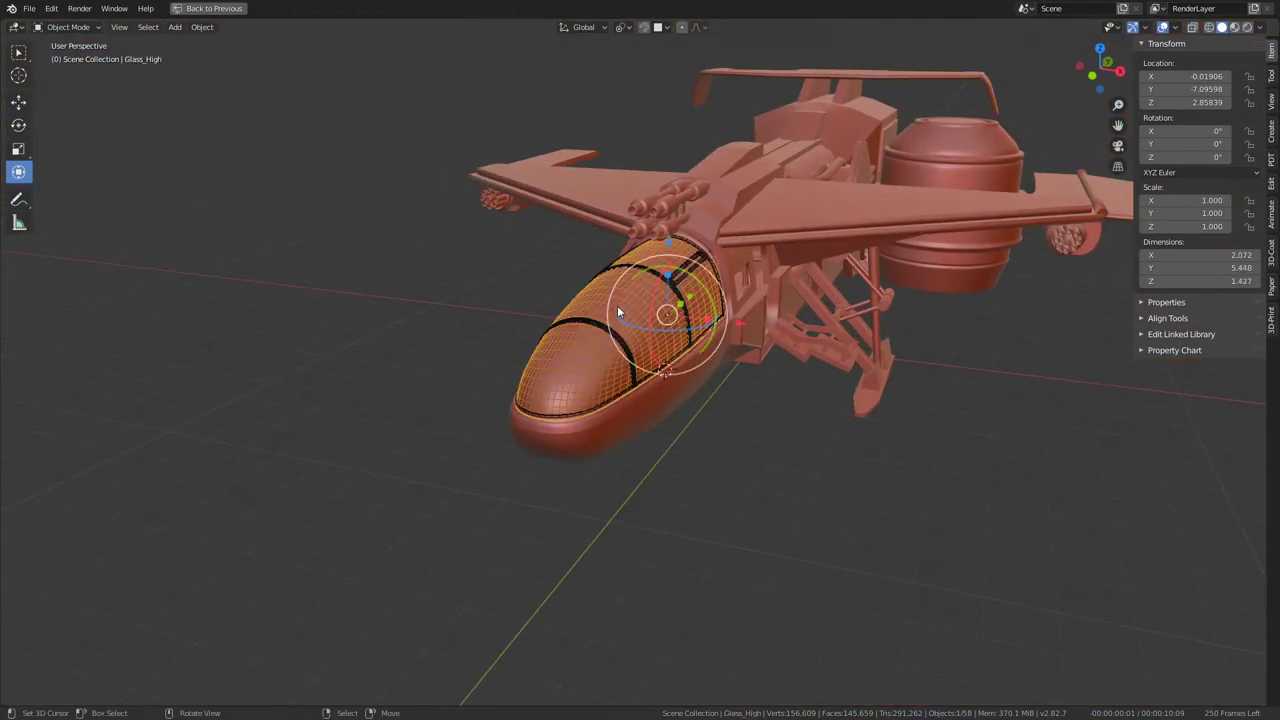
key("h")
scroll(616, 310, "up", 4)
middle_click_drag(616, 310, 751, 348)
scroll(751, 348, "up", 4)
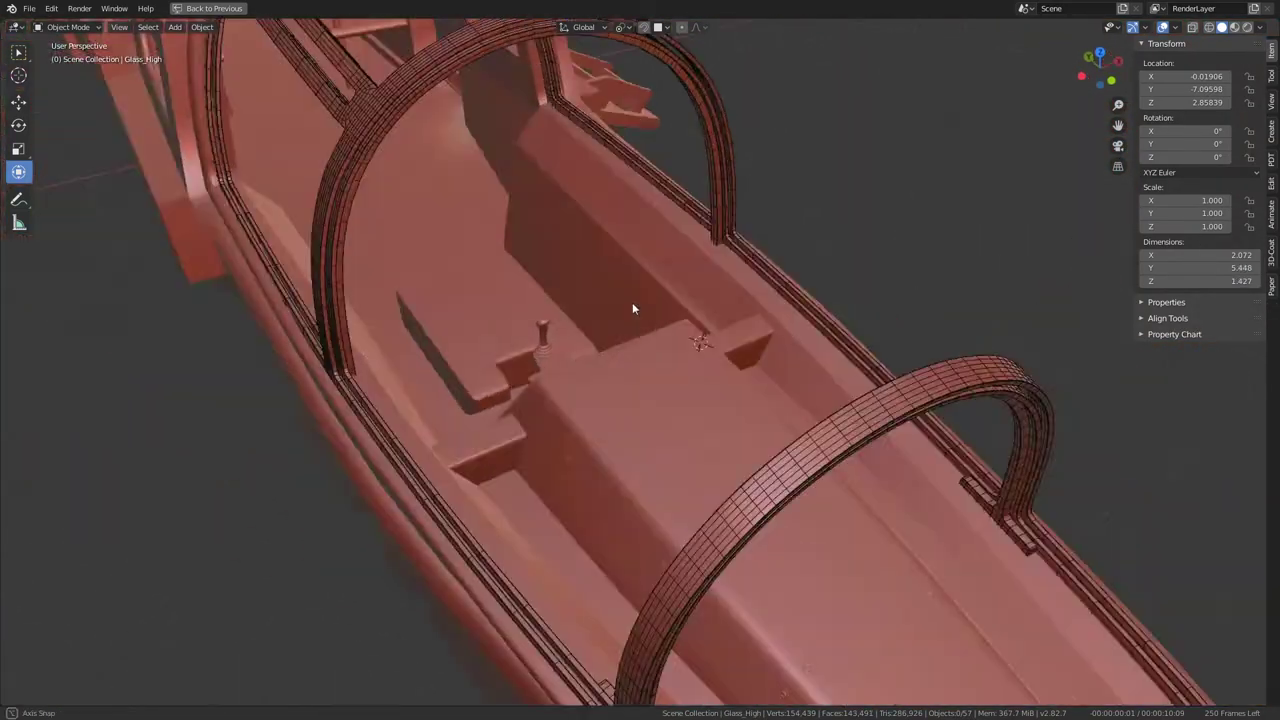
mouse_move(632, 302)
middle_mouse_down()
mouse_move(466, 313)
mouse_move(338, 288)
mouse_move(574, 258)
mouse_move(587, 216)
mouse_move(558, 217)
mouse_move(607, 258)
mouse_move(628, 246)
middle_mouse_up()
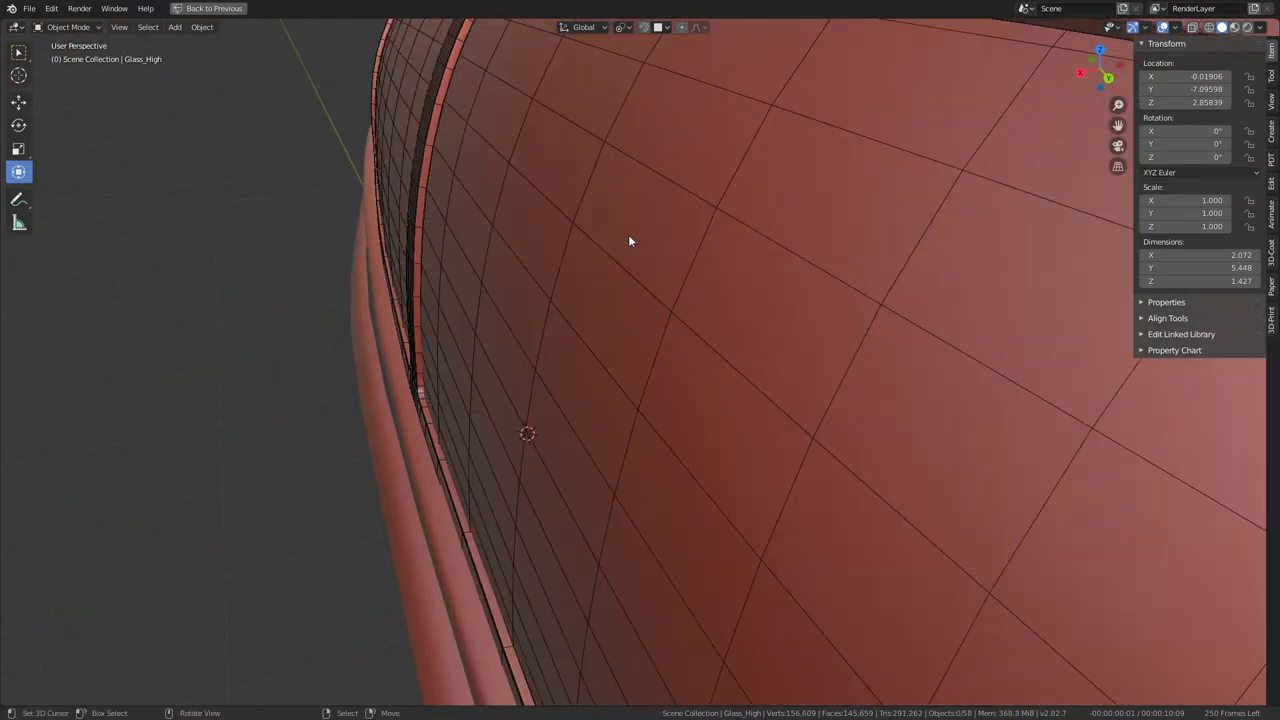
Step: Check the cockpit through the scene camera and look up at the tunnel arch
key("KP_0")
scroll(628, 234, "up", 2)
scroll(618, 217, "up", 3)
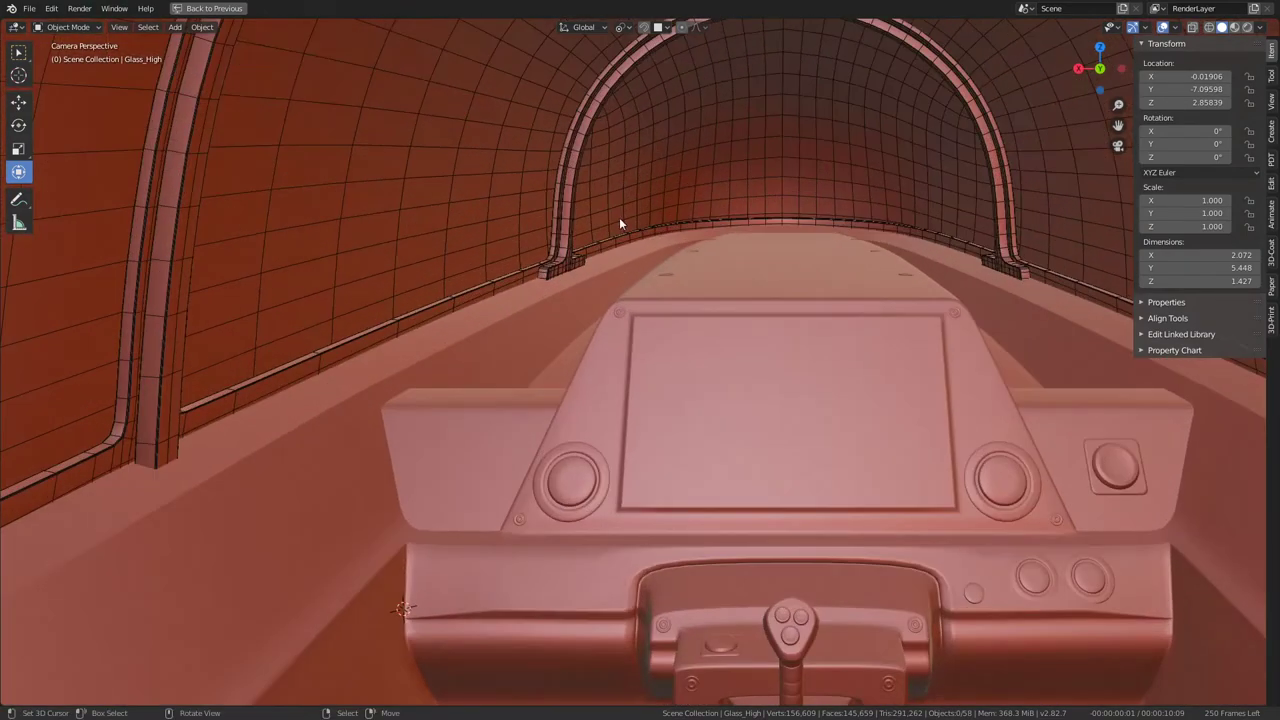
scroll(620, 217, "down", 2)
scroll(620, 217, "down", 2)
mouse_move(620, 217)
middle_mouse_down()
mouse_move(624, 338)
mouse_move(906, 486)
mouse_move(963, 277)
mouse_move(1040, 263)
mouse_move(745, 242)
mouse_move(757, 226)
mouse_move(667, 379)
mouse_move(531, 414)
mouse_move(530, 317)
middle_mouse_up()
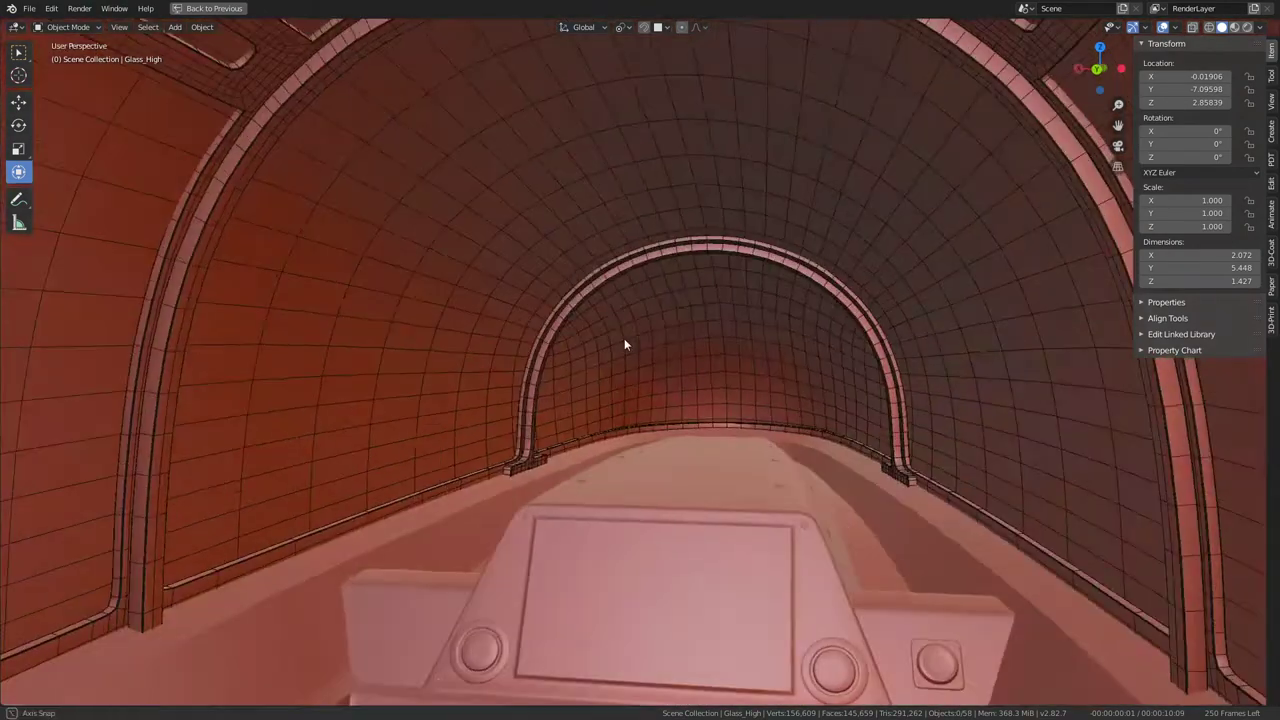
Step: Edit the cockpit tub Jet.042 and select an edge at the side panel corner
left_click(667, 379)
key("Tab")
scroll(675, 363, "up", 1)
left_click(531, 414)
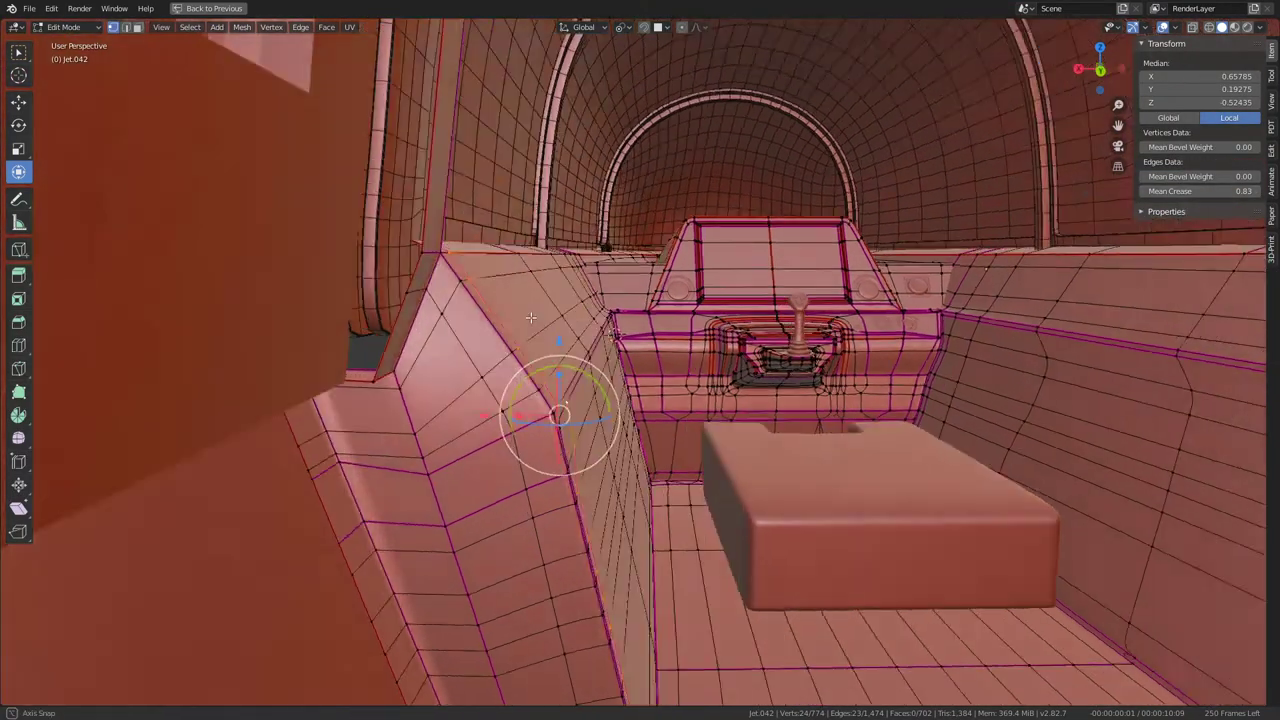
Step: Frame the selected wall edge and select two vertices at the wall corner
key("KP_Decimal")
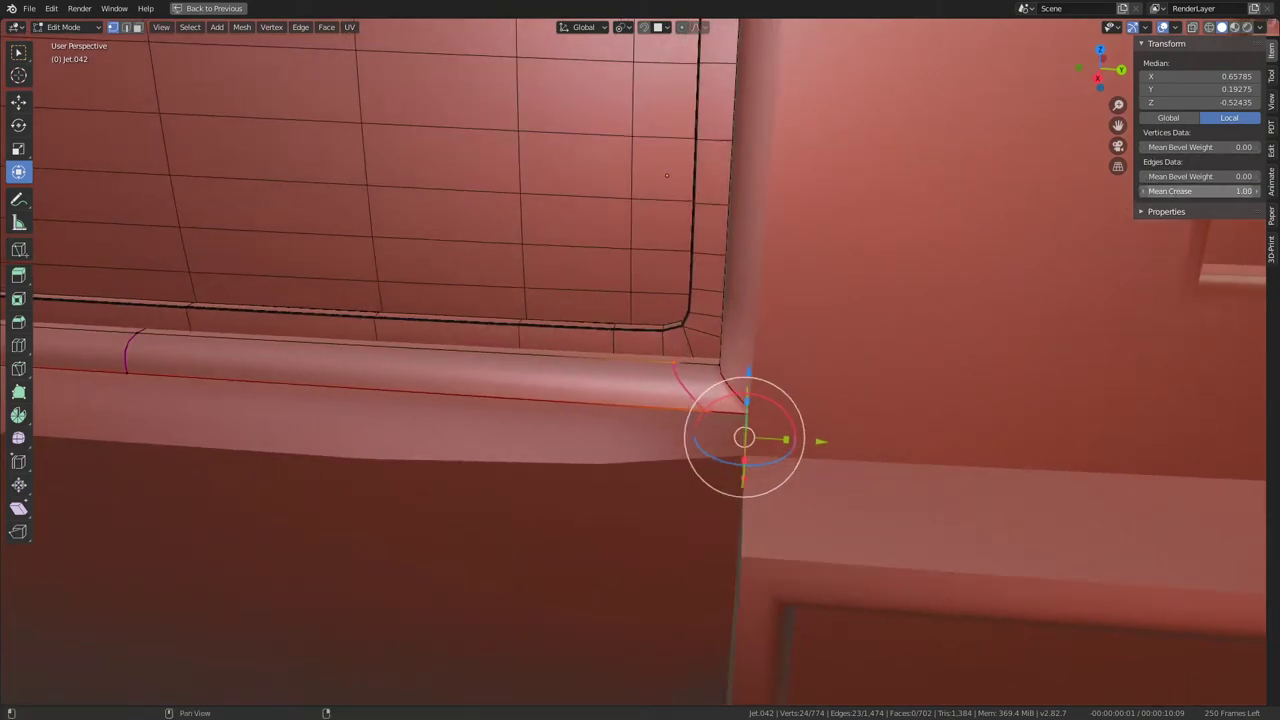
scroll(600, 380, "down", 5)
middle_click_drag(600, 380, 574, 363)
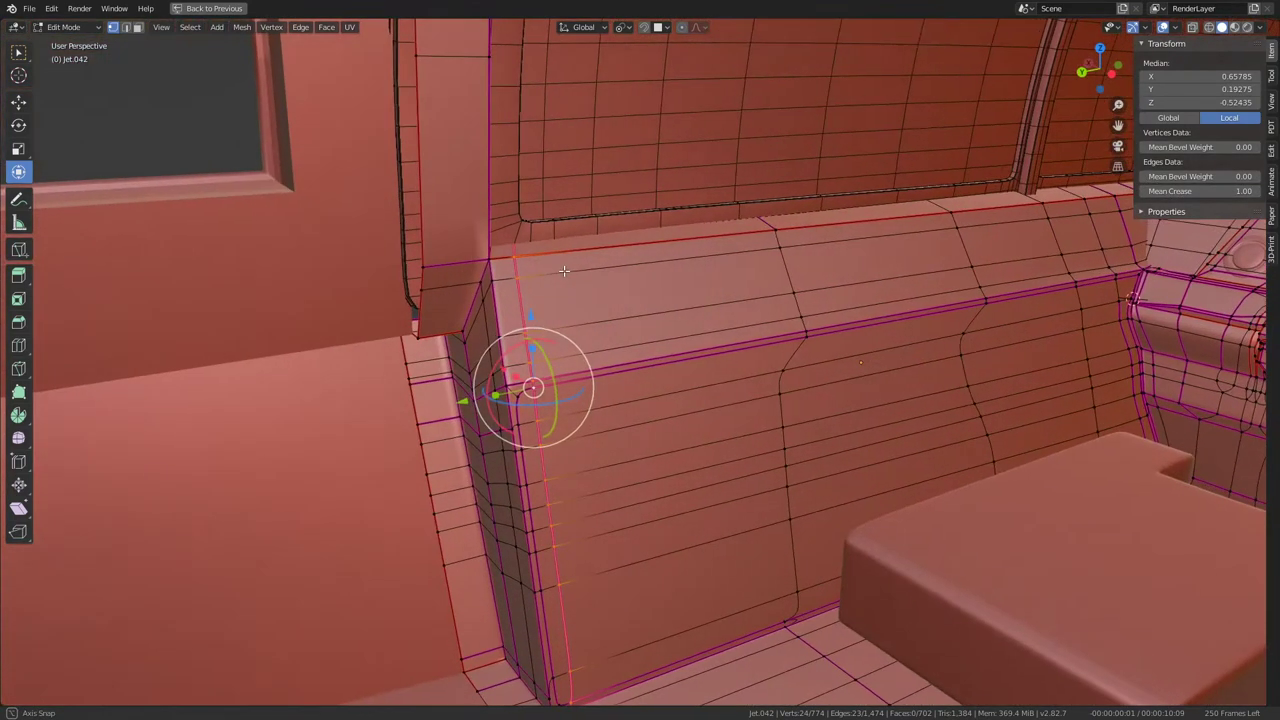
key("Tab")
scroll(574, 363, "up", 4)
key("Tab")
middle_click_drag(664, 230, 591, 340)
left_click(591, 340)
left_click(572, 320, "shift")
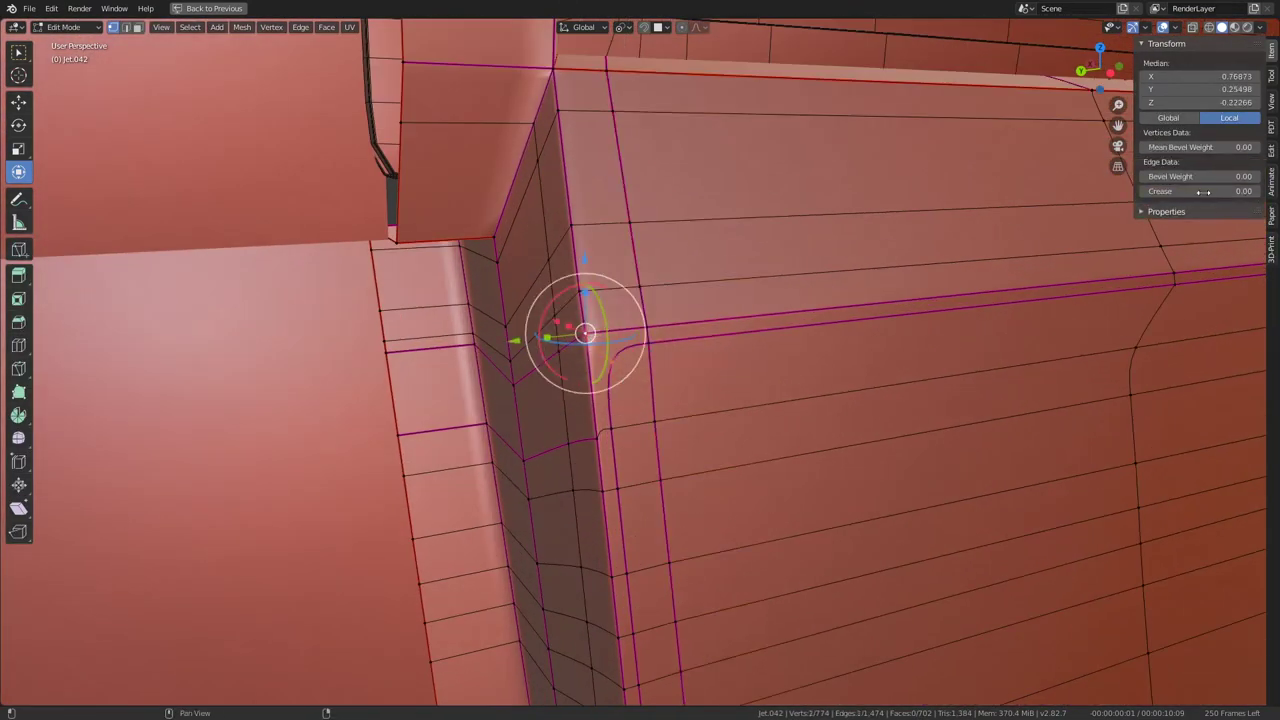
mouse_move(769, 366)
middle_mouse_down()
mouse_move(480, 297)
mouse_move(537, 314)
mouse_move(603, 294)
mouse_move(609, 250)
middle_mouse_up()
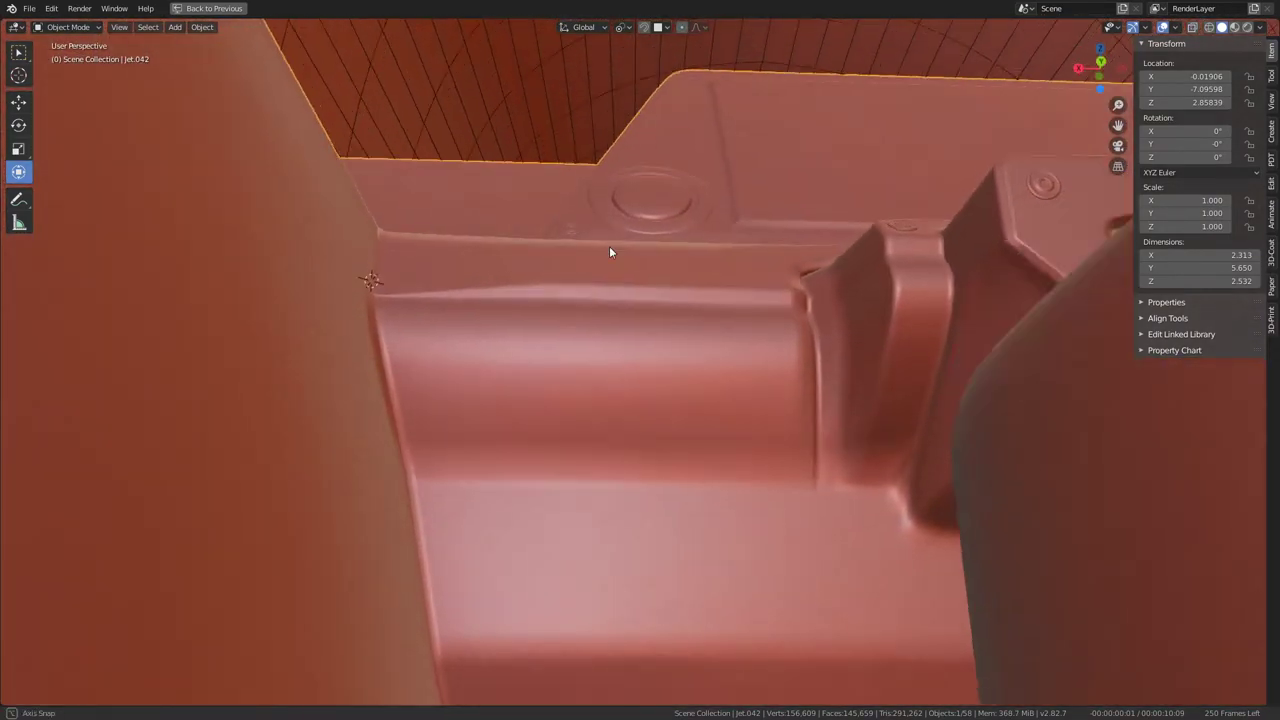
Step: Subdivide the edge ring on the console's side panel to add a new loop
key("Tab")
left_click(512, 392, "ctrl+alt")
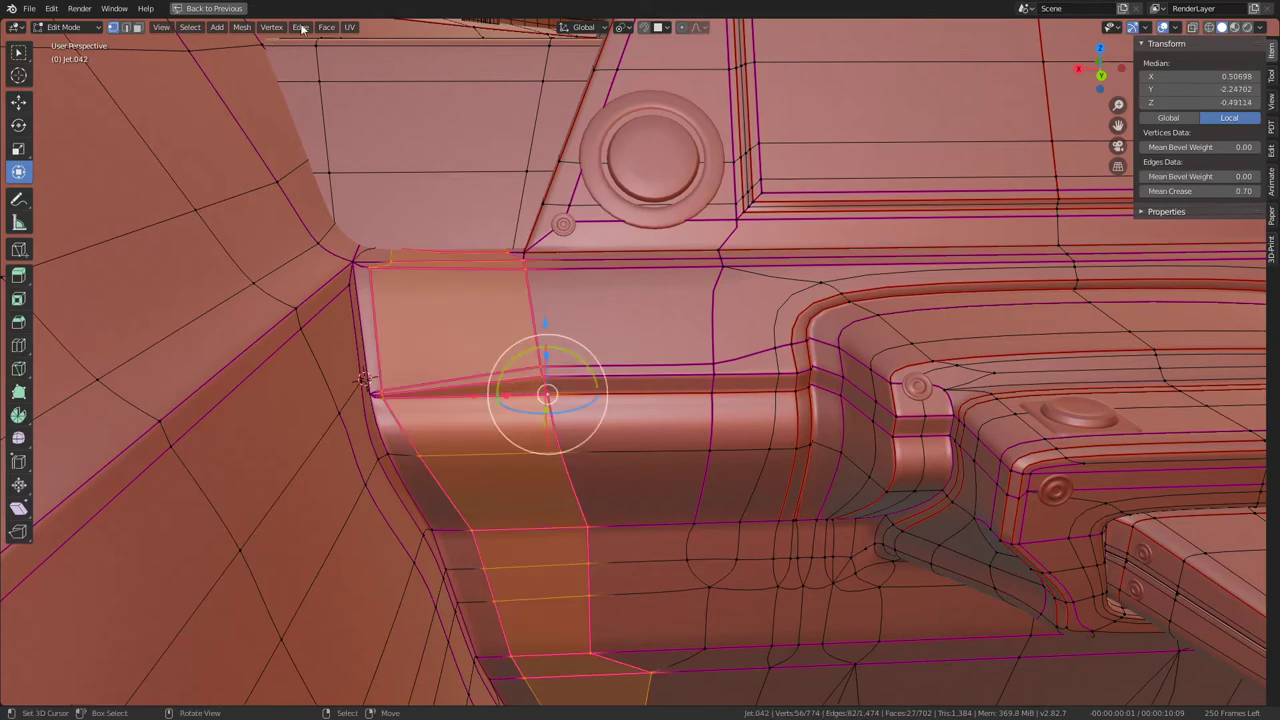
left_click(560, 380, "alt")
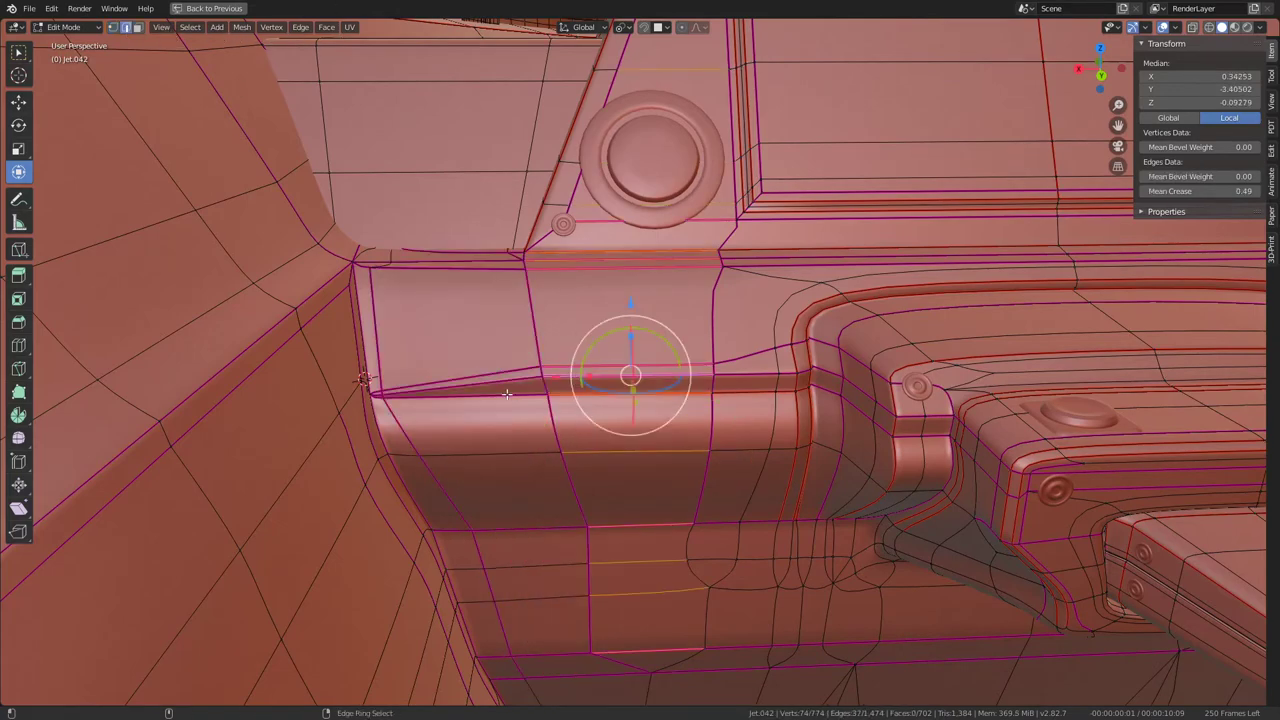
mouse_move(560, 380)
middle_mouse_down()
mouse_move(786, 411)
mouse_move(793, 386)
middle_mouse_up()
key("q")
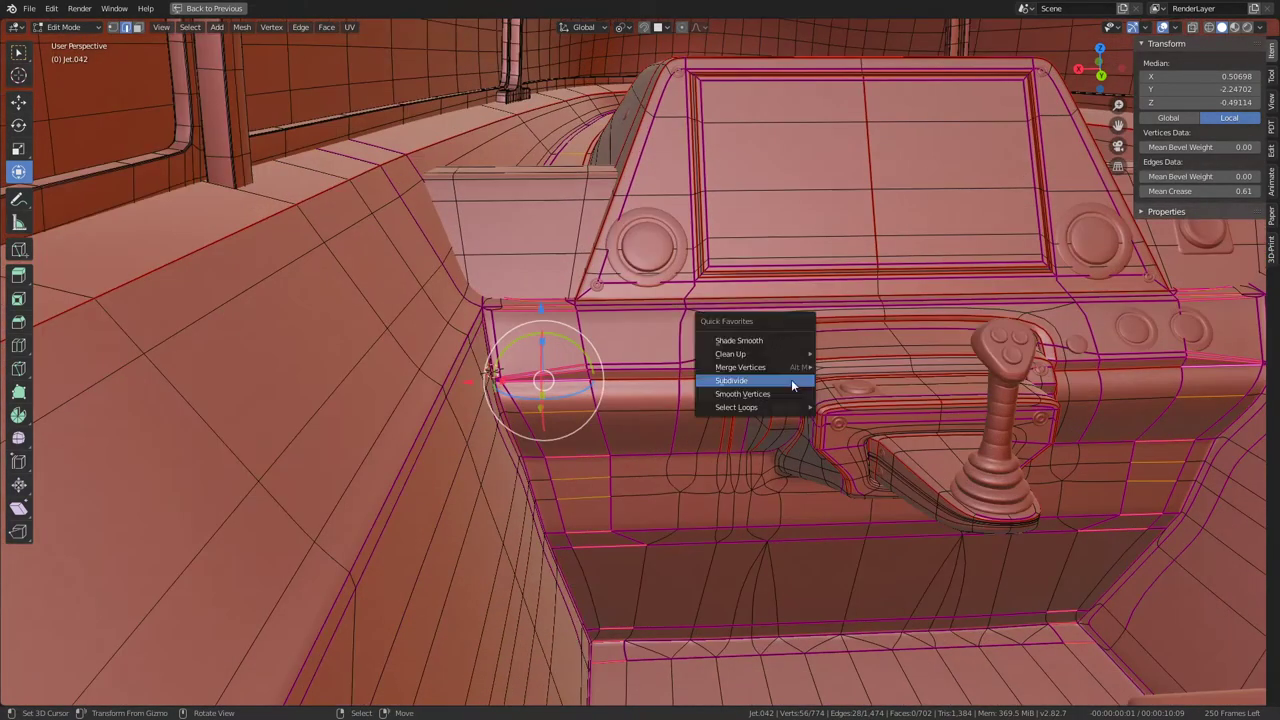
left_click(791, 379)
scroll(755, 347, "up", 4)
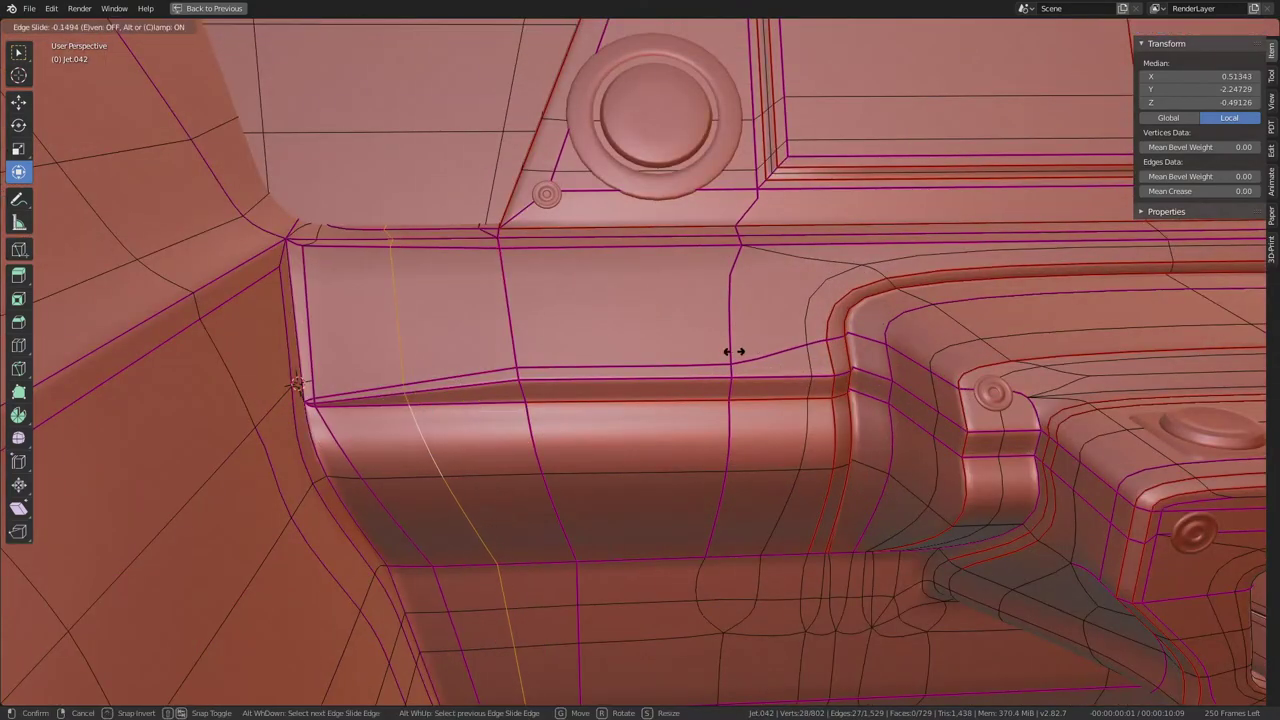
Step: Slide the new edge loop along the panel into place beside the console
left_click(613, 378)
scroll(613, 378, "down", 4)
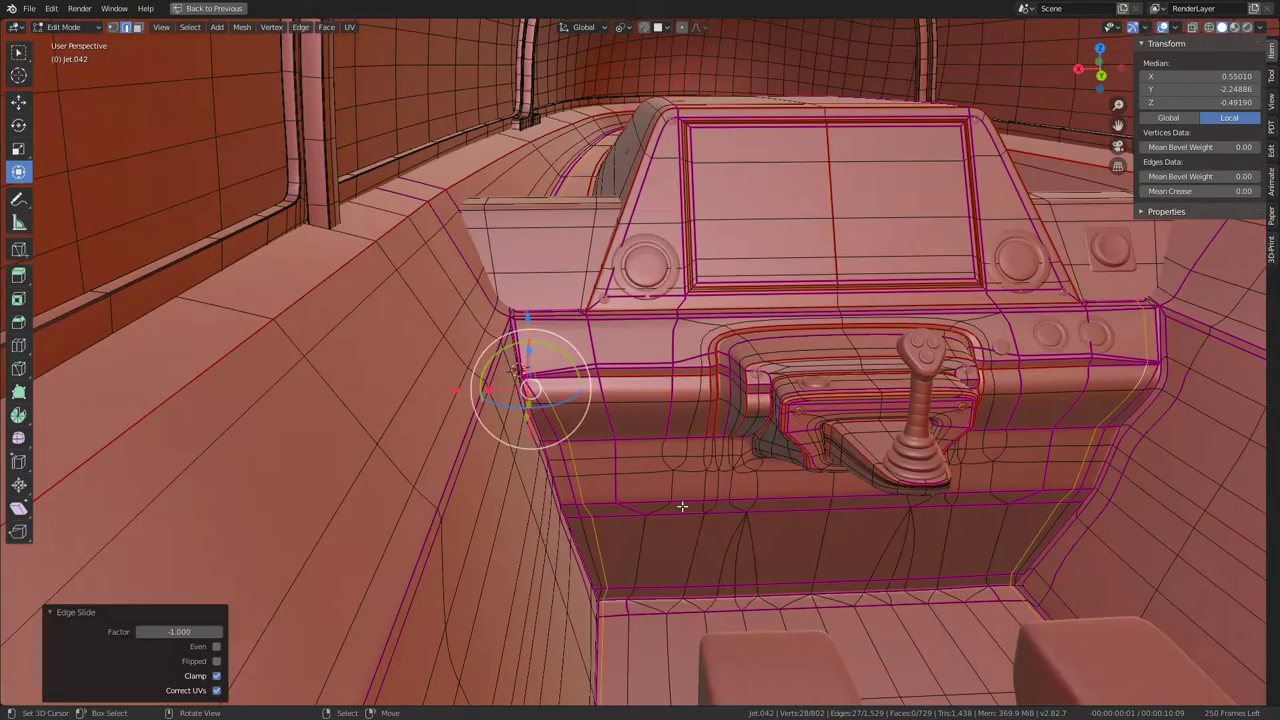
mouse_move(650, 300)
middle_mouse_down()
mouse_move(710, 276)
mouse_move(731, 374)
middle_mouse_up()
scroll(710, 276, "up", 2)
left_click(720, 276)
scroll(720, 276, "down", 3)
scroll(731, 418, "up", 3)
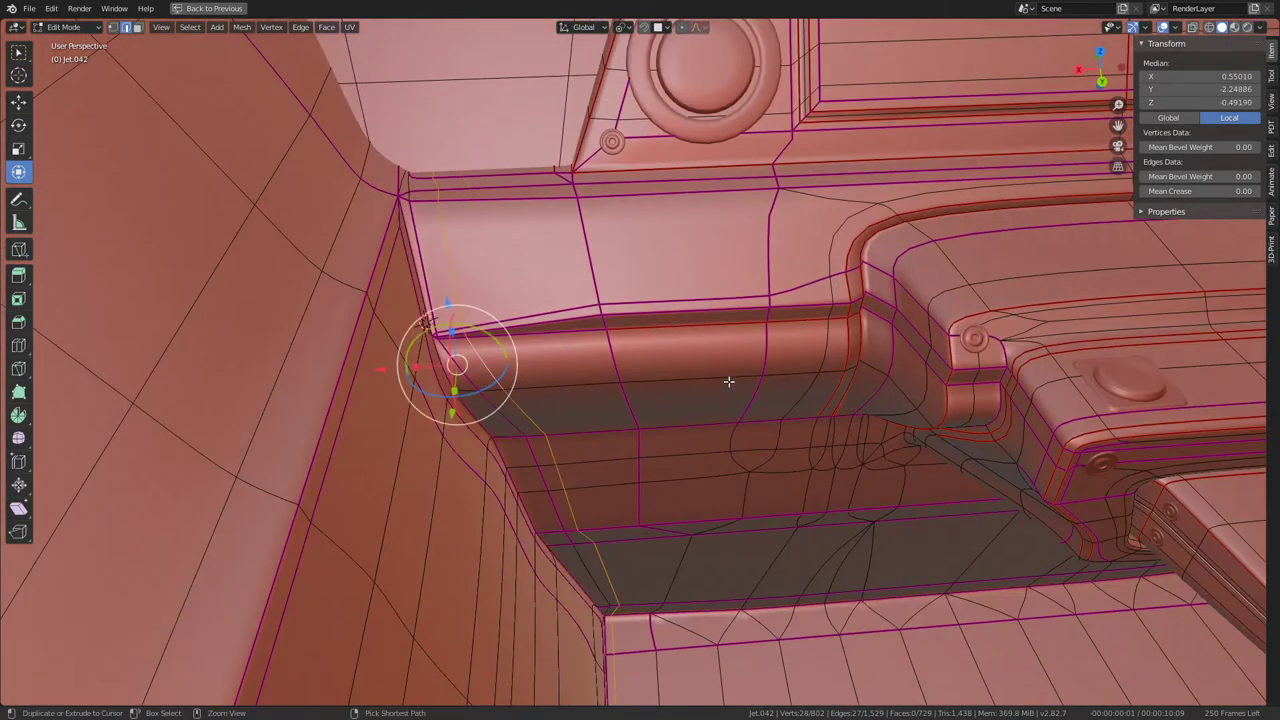
key("ctrl+KP_Add")
key("ctrl+KP_Subtract")
key("g")
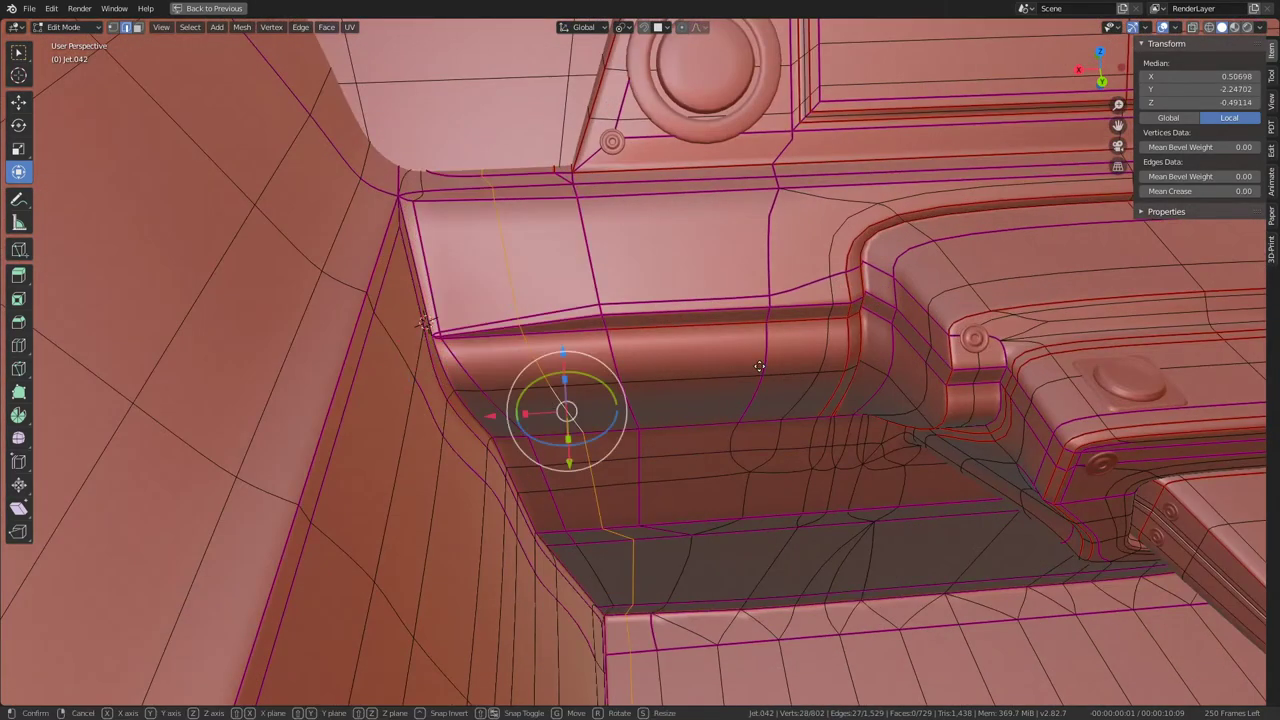
left_click(712, 372)
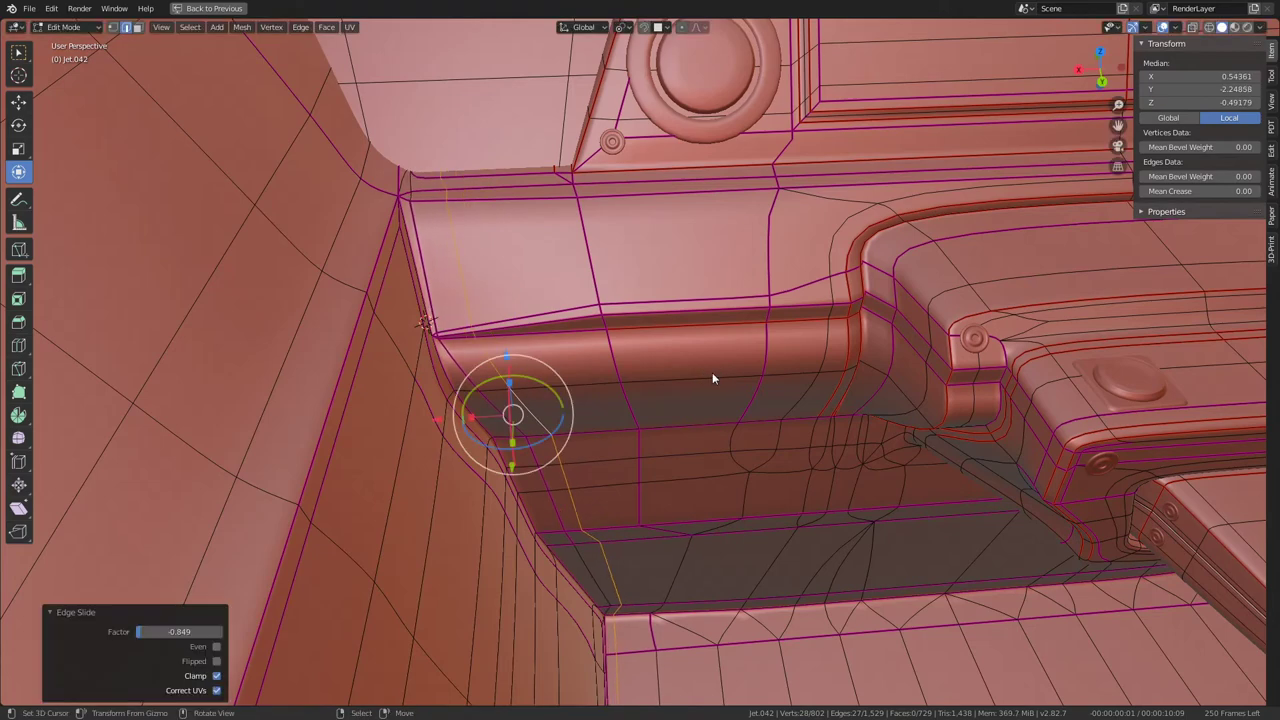
Step: Select a face beside the floor edge, then return Jet.042 to Object Mode
scroll(711, 237, "up", 3)
mouse_move(711, 237)
middle_mouse_down()
mouse_move(717, 271)
mouse_move(606, 431)
middle_mouse_up()
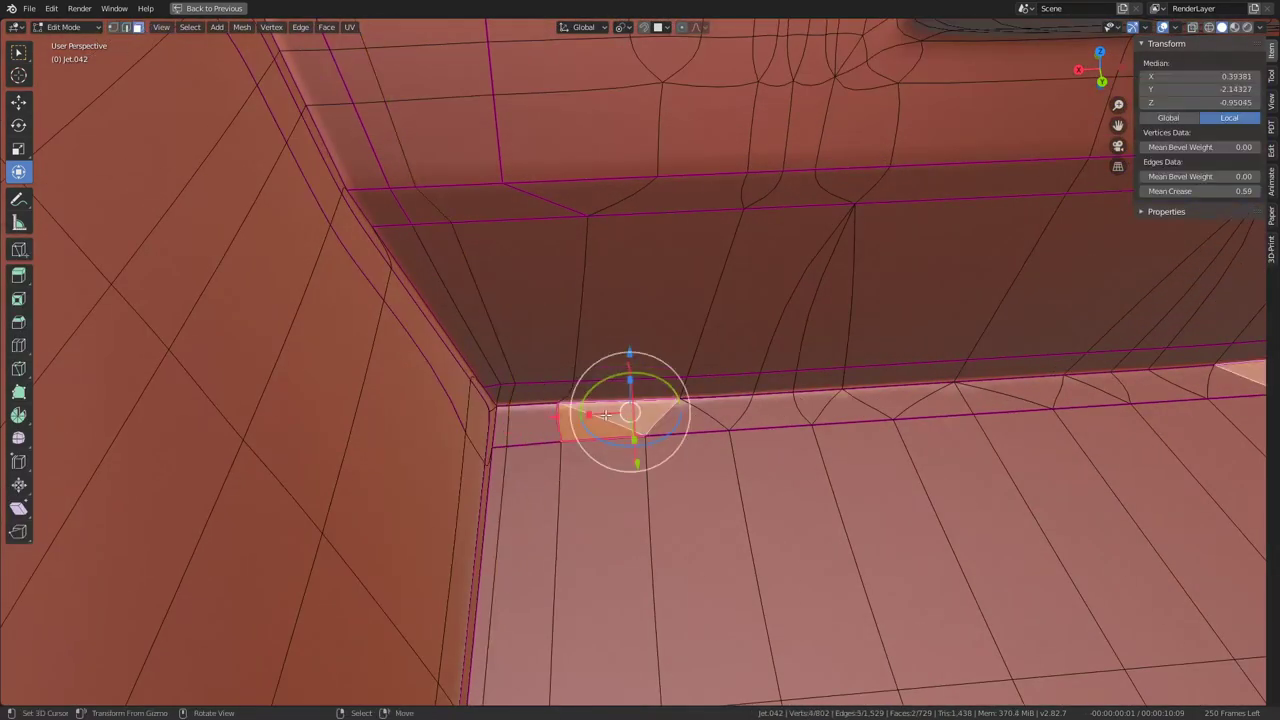
middle_click_drag(836, 400, 812, 418)
left_click(812, 418)
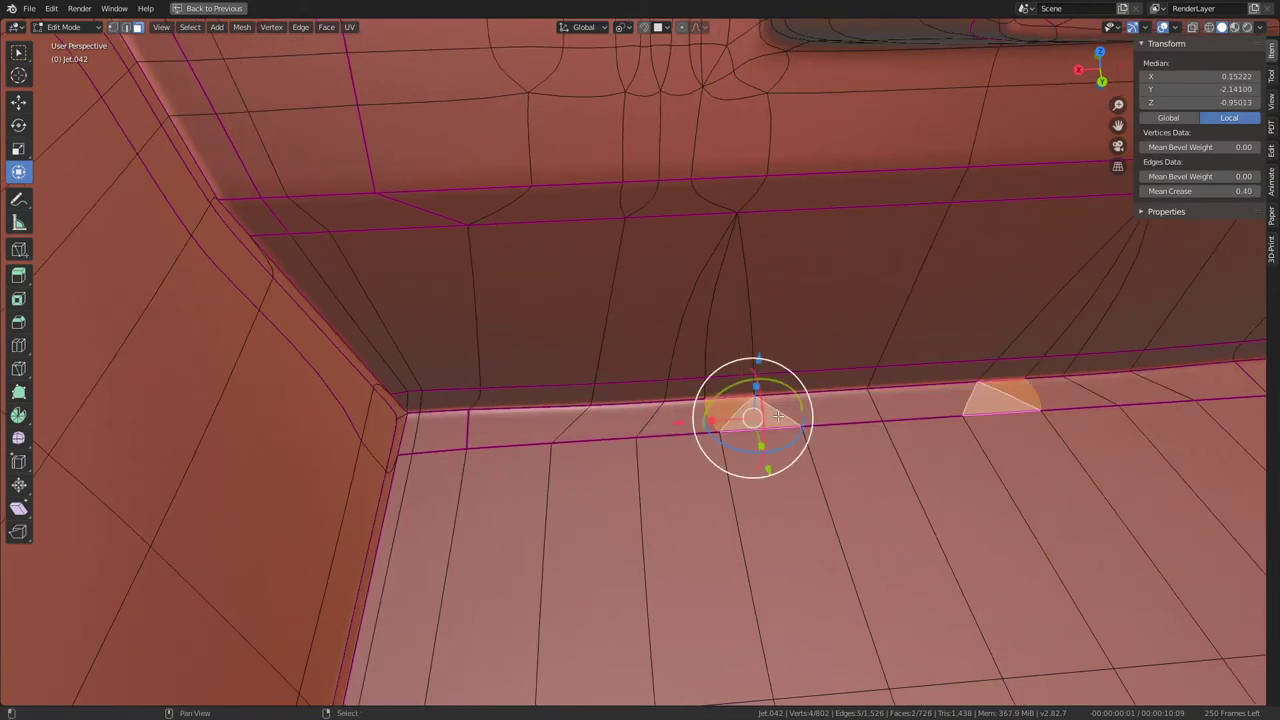
key("Tab")
scroll(829, 314, "down", 5)
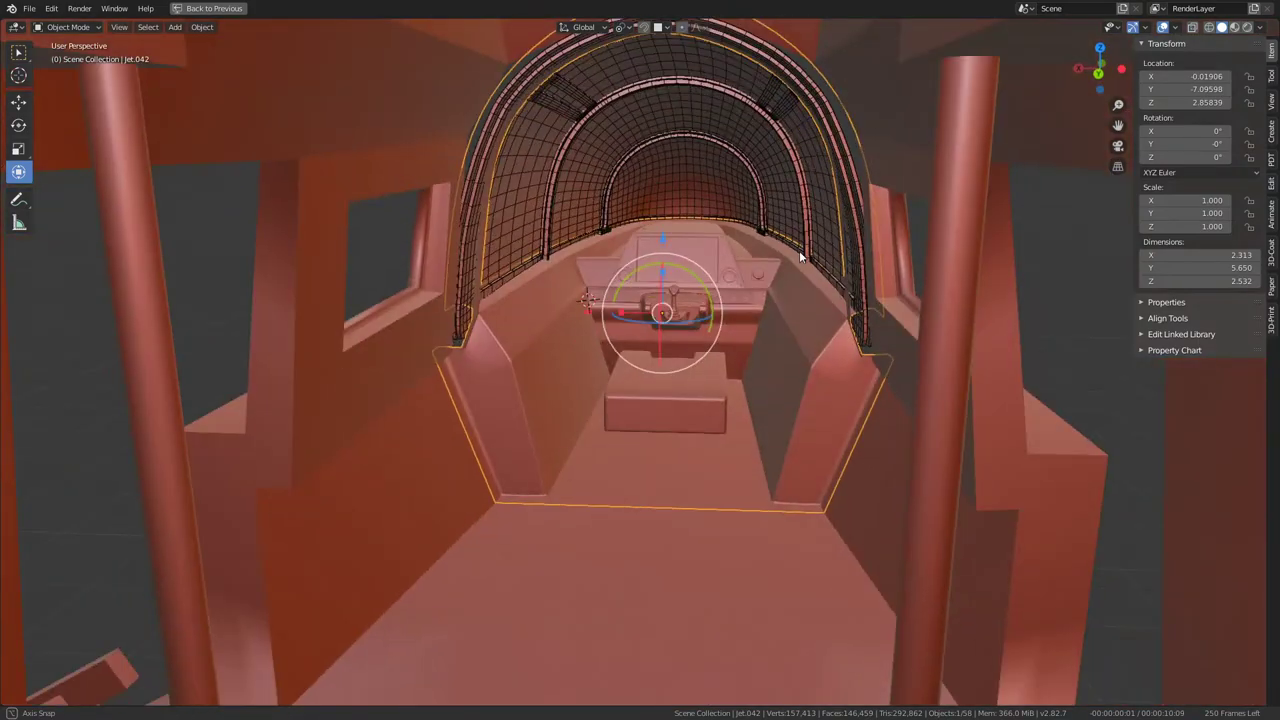
Step: Deselect all, check the cockpit tub Jet.042, and orbit to a side view of the canopy
key("alt+a")
scroll(808, 248, "down", 3)
scroll(806, 254, "up", 6)
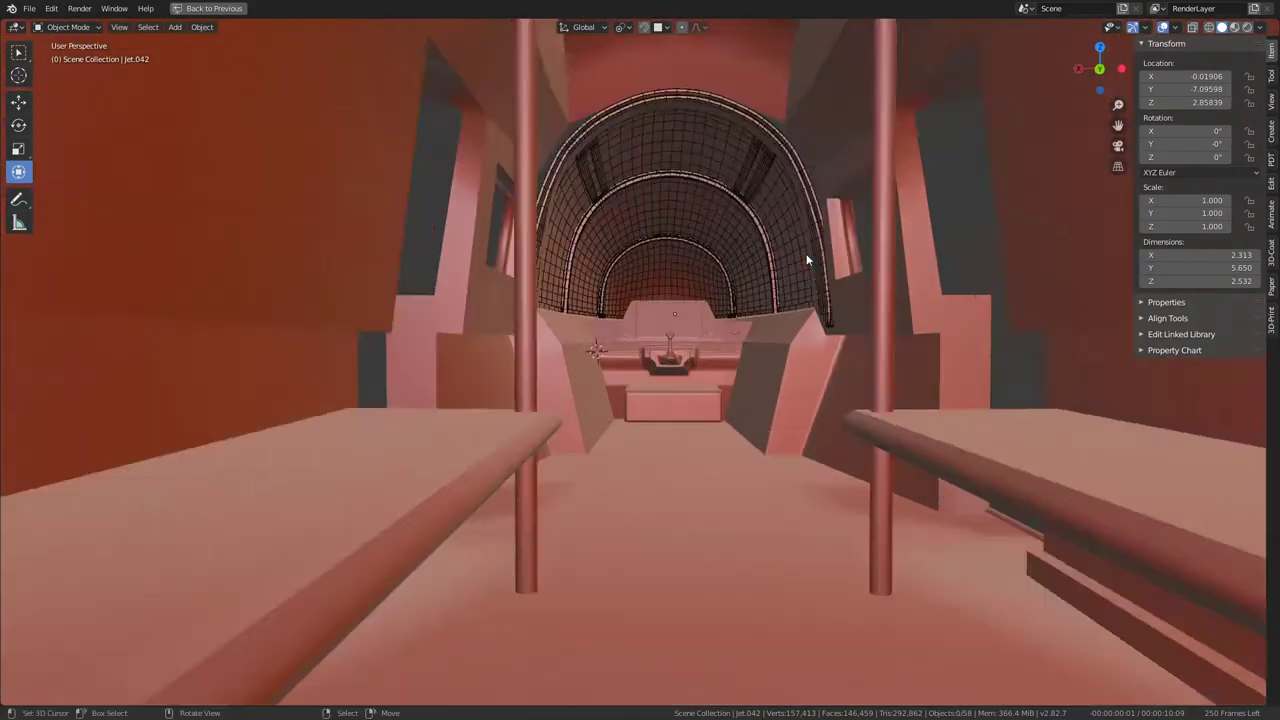
left_click(806, 258)
key("Tab")
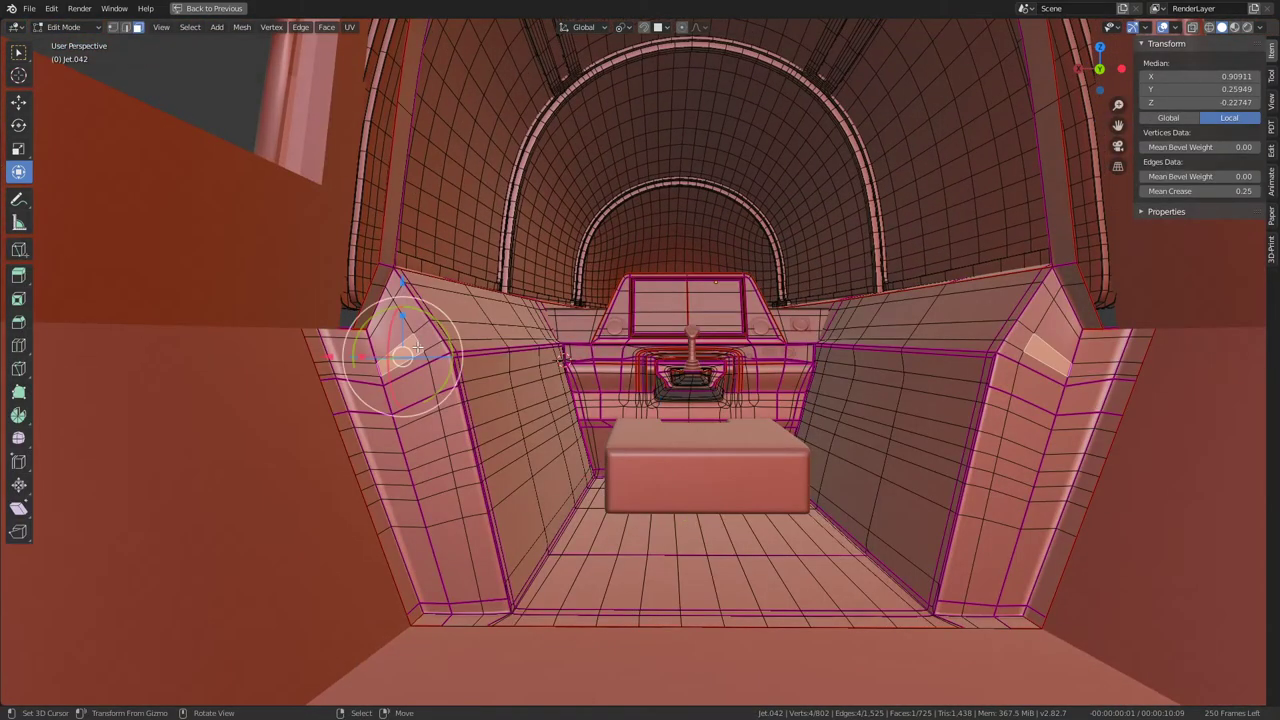
key("Tab")
mouse_move(506, 311)
middle_mouse_down()
mouse_move(471, 322)
mouse_move(492, 316)
mouse_move(606, 353)
mouse_move(806, 313)
middle_mouse_up()
scroll(492, 314, "down", 5)
scroll(772, 348, "up", 2)
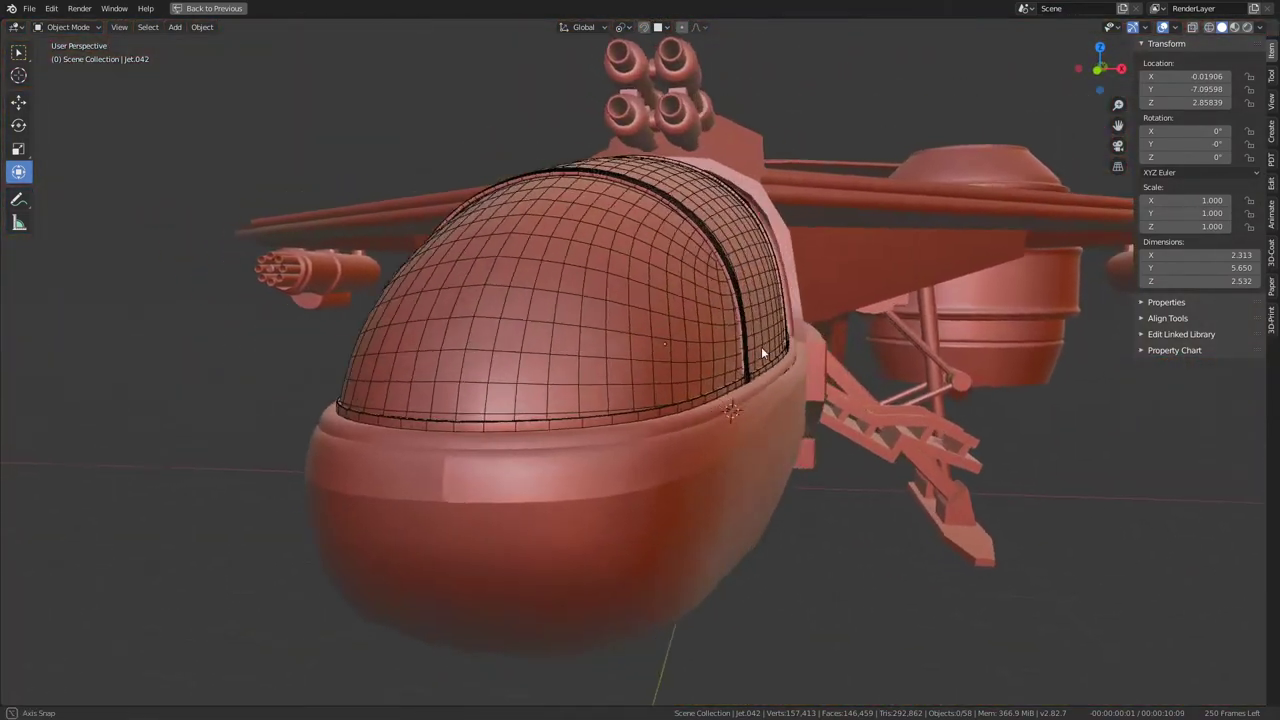
middle_click_drag(761, 352, 751, 349)
scroll(551, 391, "up", 3)
Step: Hide the canopy glass Glass_High and the canopy arch frames
left_click(566, 394)
mouse_move(571, 397)
middle_mouse_down()
mouse_move(676, 370)
mouse_move(801, 392)
mouse_move(761, 382)
mouse_move(699, 420)
mouse_move(771, 423)
mouse_move(760, 409)
mouse_move(771, 389)
middle_mouse_up()
key("h")
left_click(699, 420)
key("h")
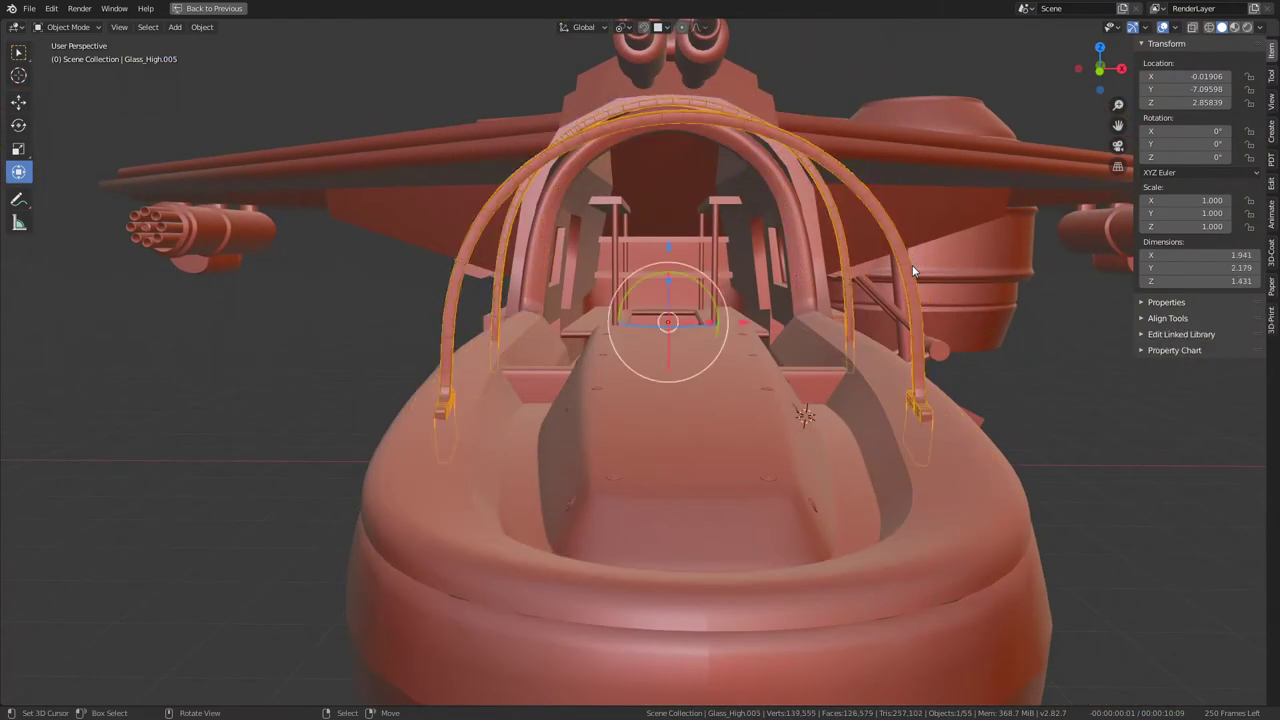
key("h")
Step: Orbit down and around to inspect the now-open cockpit floor
middle_click_drag(912, 270, 894, 286)
scroll(894, 286, "up", 4)
mouse_move(883, 334)
middle_mouse_down()
mouse_move(692, 262)
mouse_move(657, 341)
mouse_move(699, 392)
middle_mouse_up()
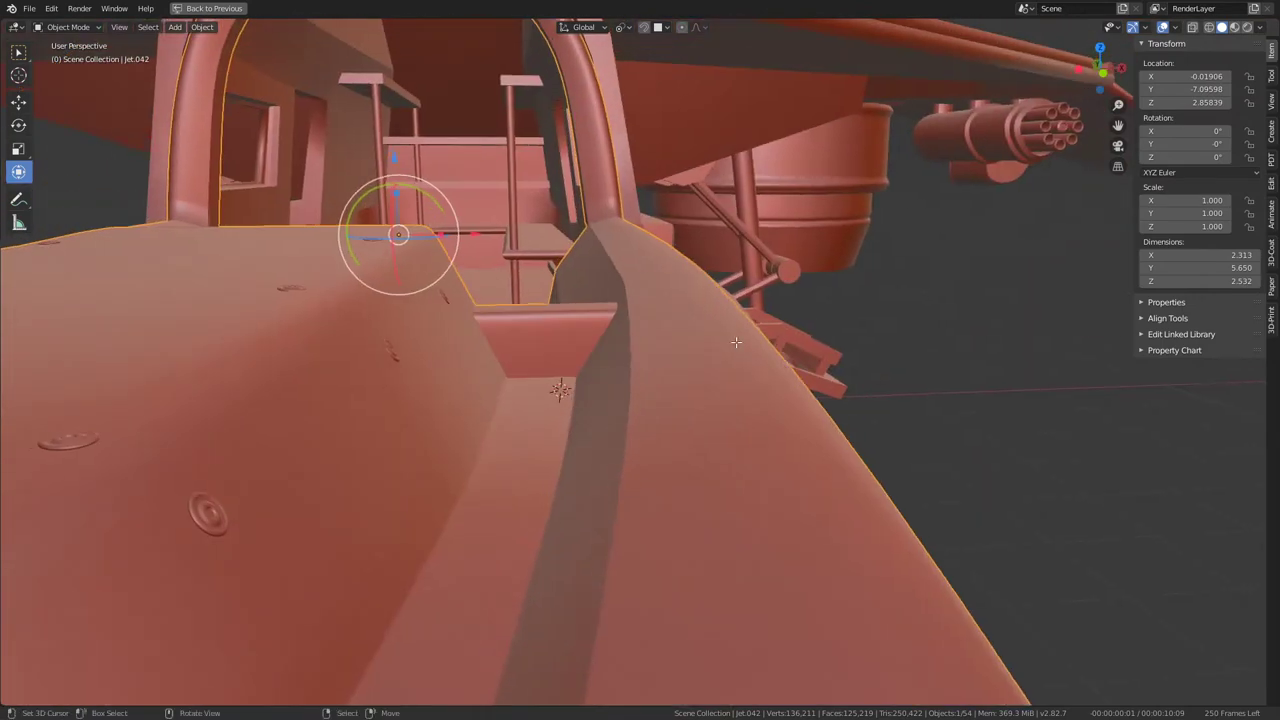
mouse_move(400, 230)
middle_mouse_down()
mouse_move(701, 328)
mouse_move(686, 371)
mouse_move(680, 343)
mouse_move(699, 300)
mouse_move(689, 359)
mouse_move(816, 372)
middle_mouse_up()
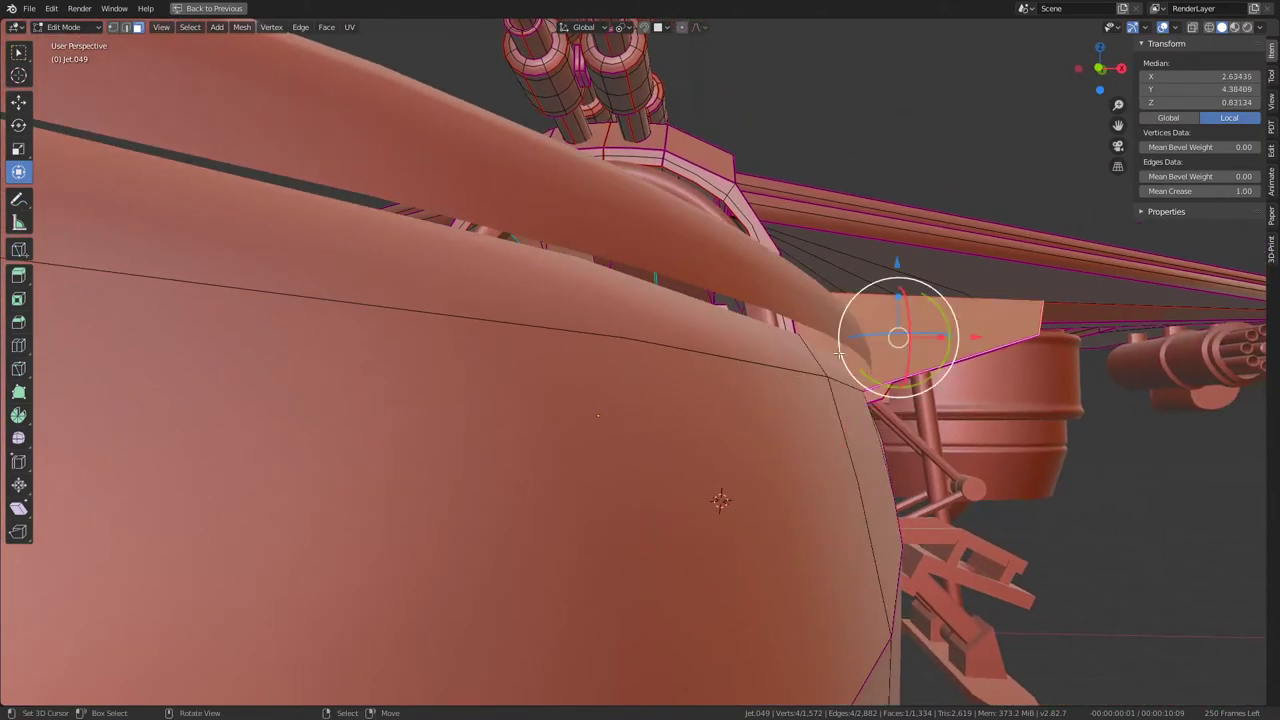
Step: Move two canopy-side rim vertices on Jet.049 into line with the hull
left_click(951, 360)
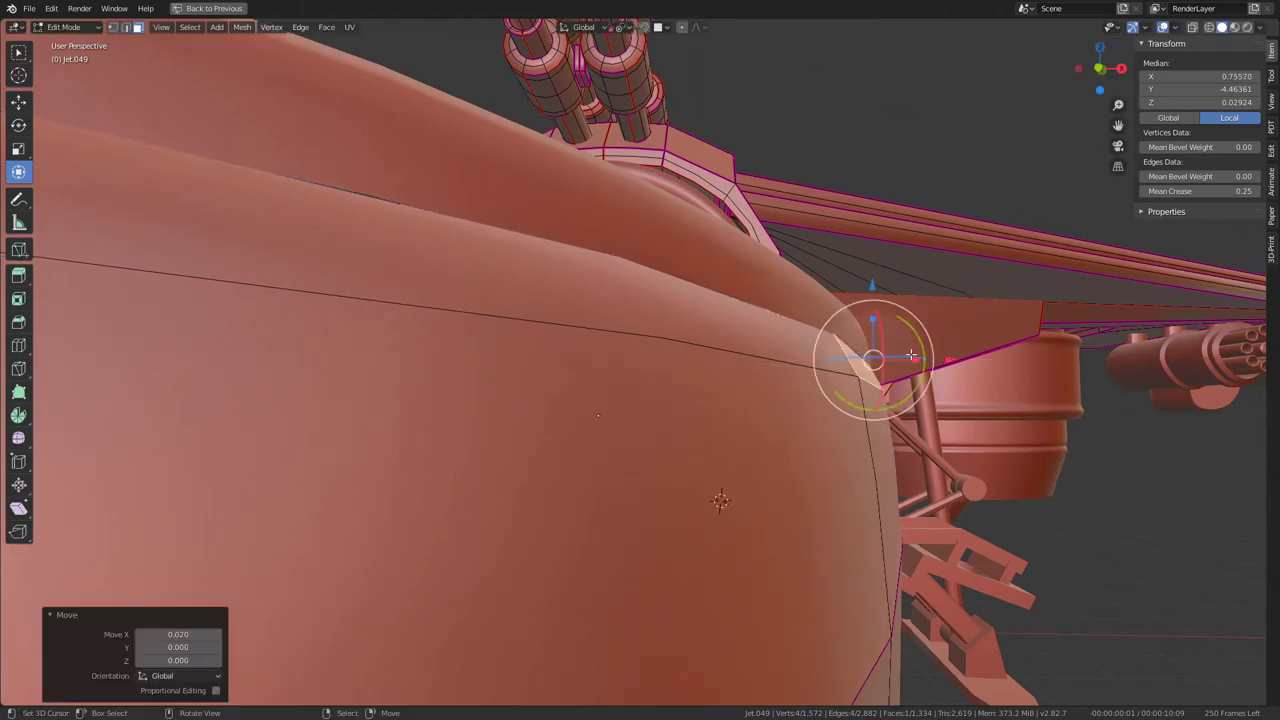
mouse_move(857, 357)
middle_mouse_down()
mouse_move(766, 371)
mouse_move(884, 408)
mouse_move(1029, 412)
middle_mouse_up()
left_click(1029, 412)
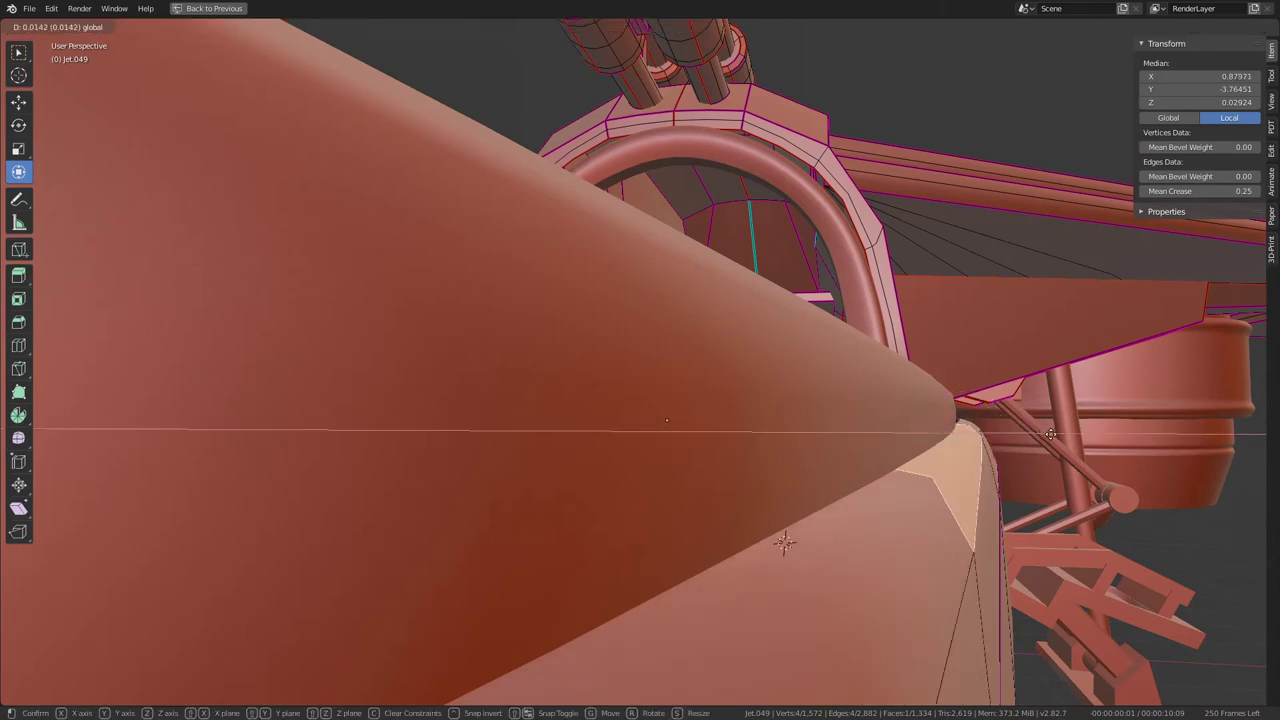
left_click(1055, 437)
scroll(771, 386, "down", 3)
scroll(714, 371, "down", 3)
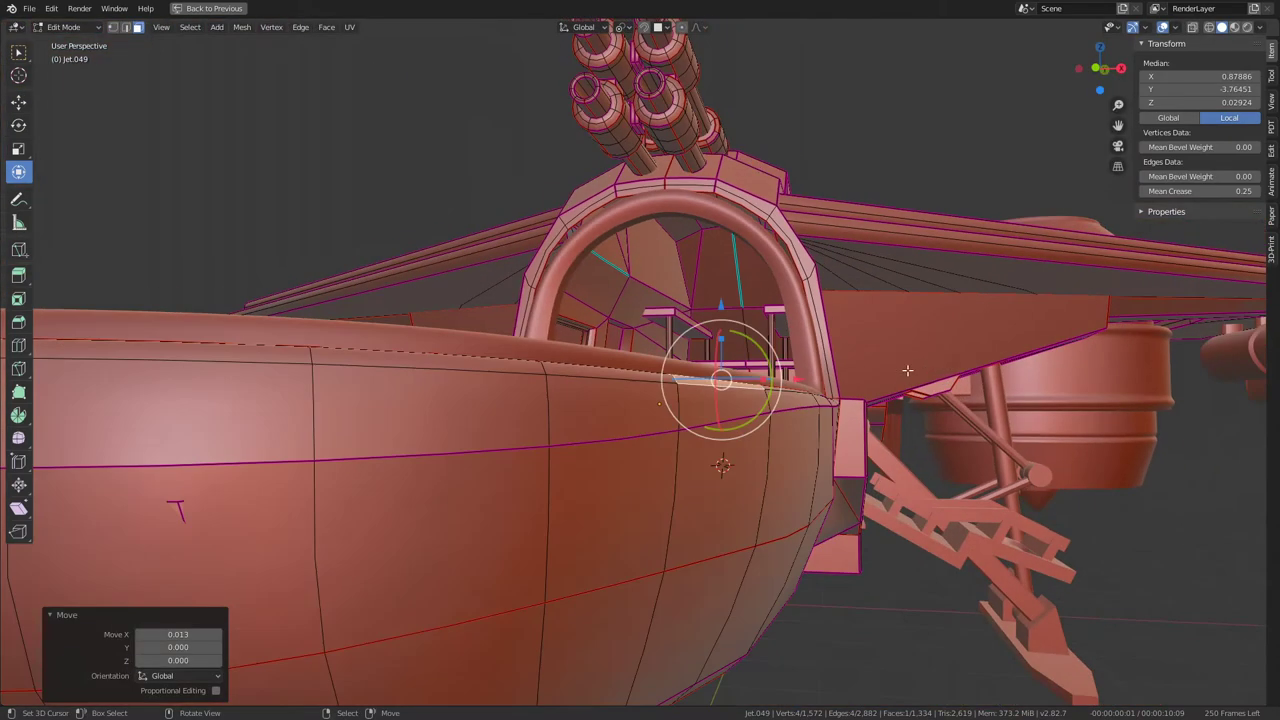
key("Tab")
mouse_move(643, 400)
middle_mouse_down()
mouse_move(865, 307)
mouse_move(731, 337)
mouse_move(686, 306)
mouse_move(823, 385)
mouse_move(660, 268)
middle_mouse_up()
key("Tab")
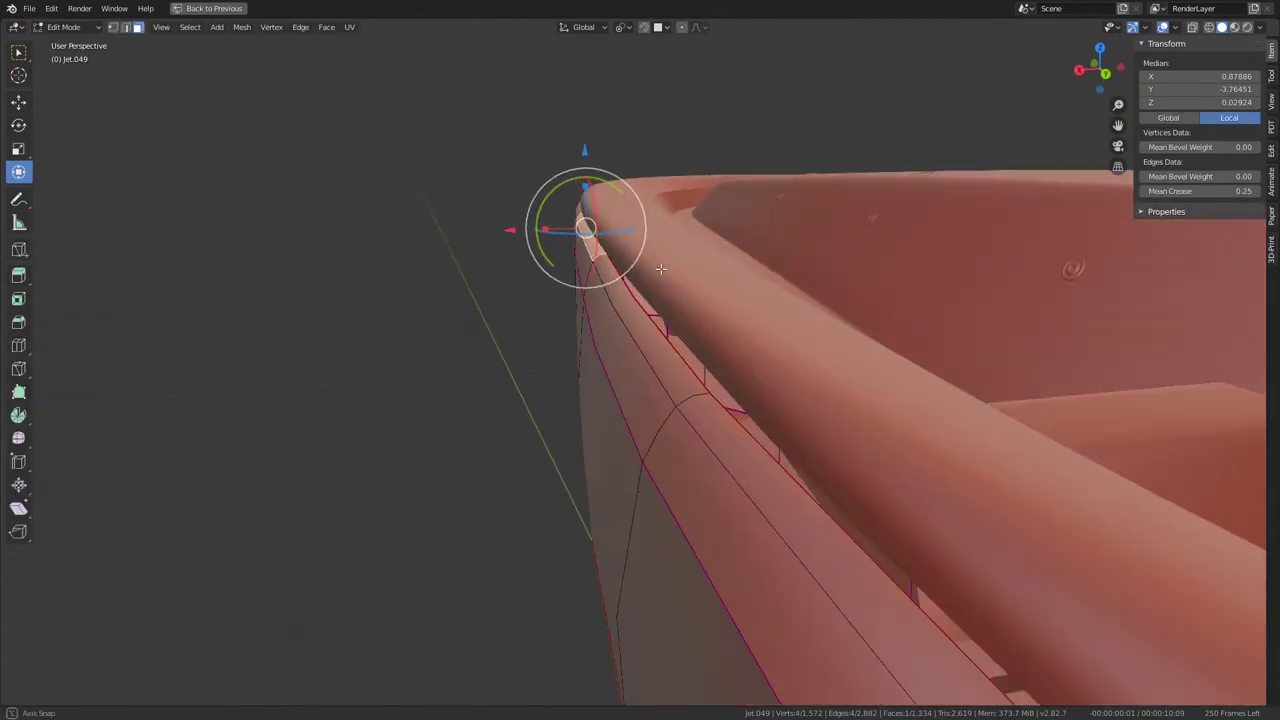
scroll(697, 465, "down", 5)
scroll(684, 415, "up", 4)
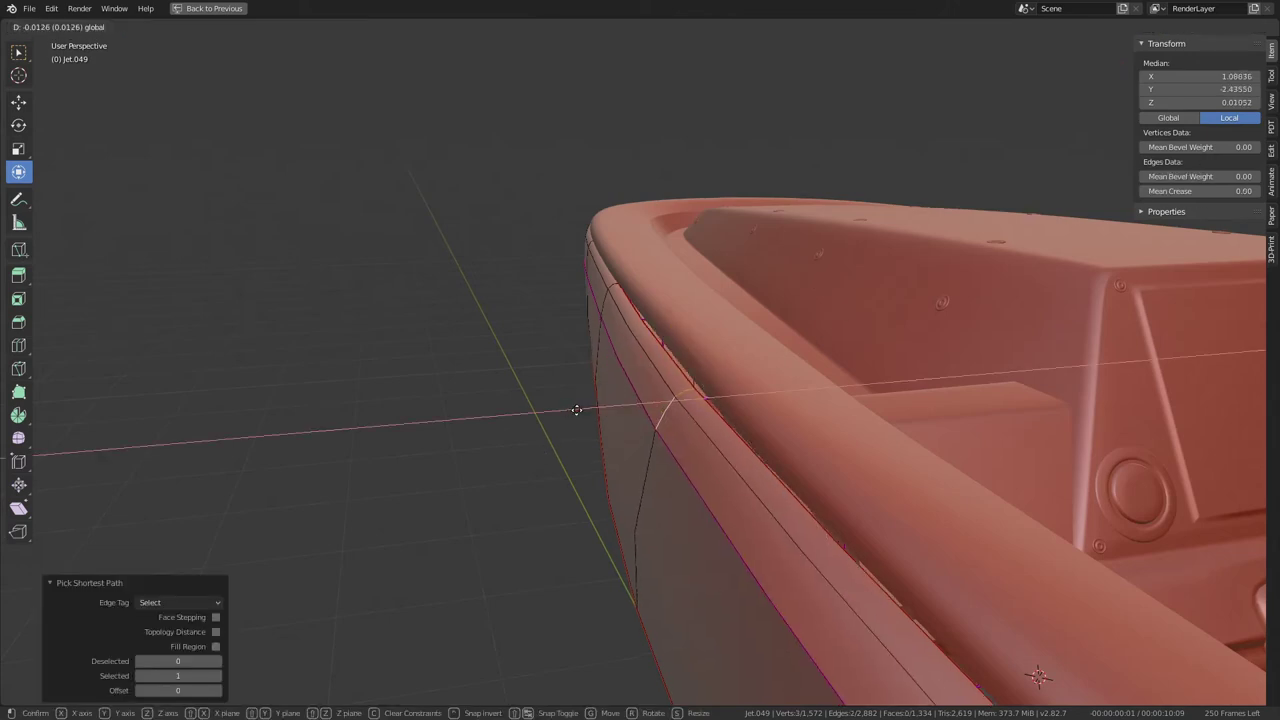
Step: Adjust a vertex at the hull nose, checking the hull shape in Object Mode
key("Tab")
mouse_move(578, 413)
middle_mouse_down()
mouse_move(551, 334)
mouse_move(594, 229)
mouse_move(645, 413)
mouse_move(586, 463)
middle_mouse_up()
key("Tab")
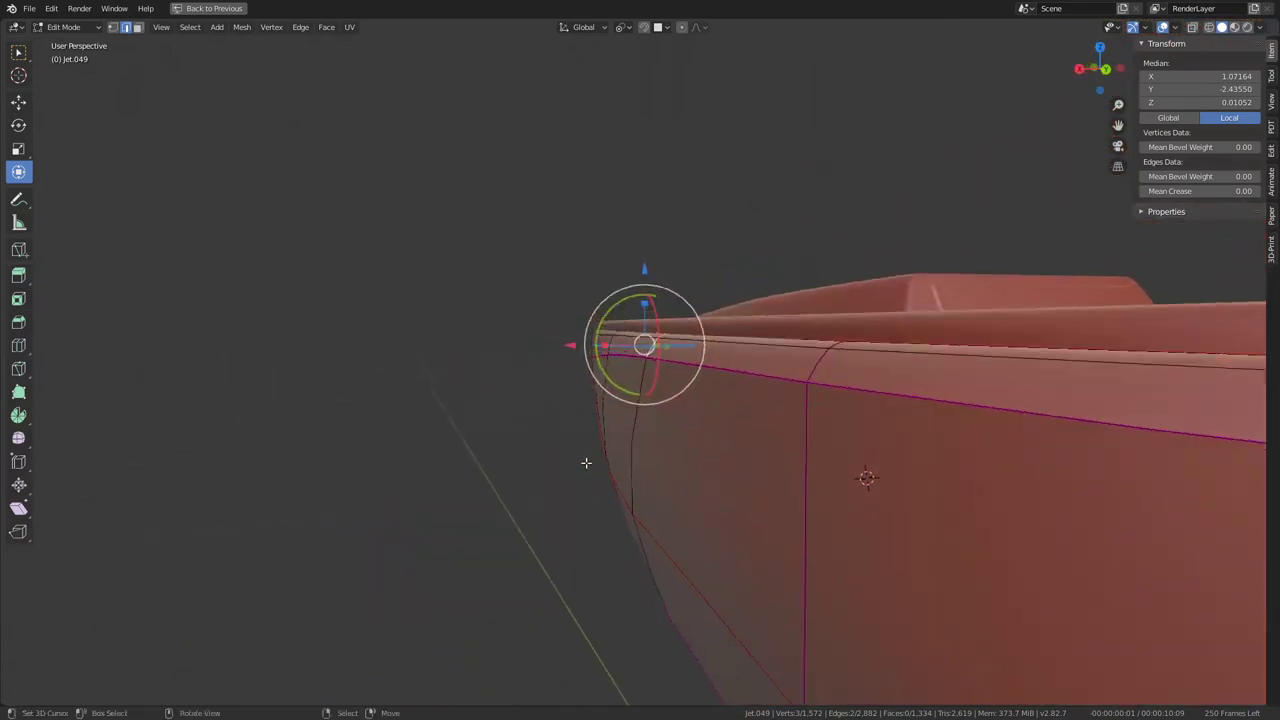
mouse_move(647, 513)
middle_mouse_down()
mouse_move(652, 469)
mouse_move(810, 418)
middle_mouse_up()
left_click(558, 424)
scroll(640, 428, "down", 5)
key("Tab")
key("Tab")
scroll(810, 418, "up", 3)
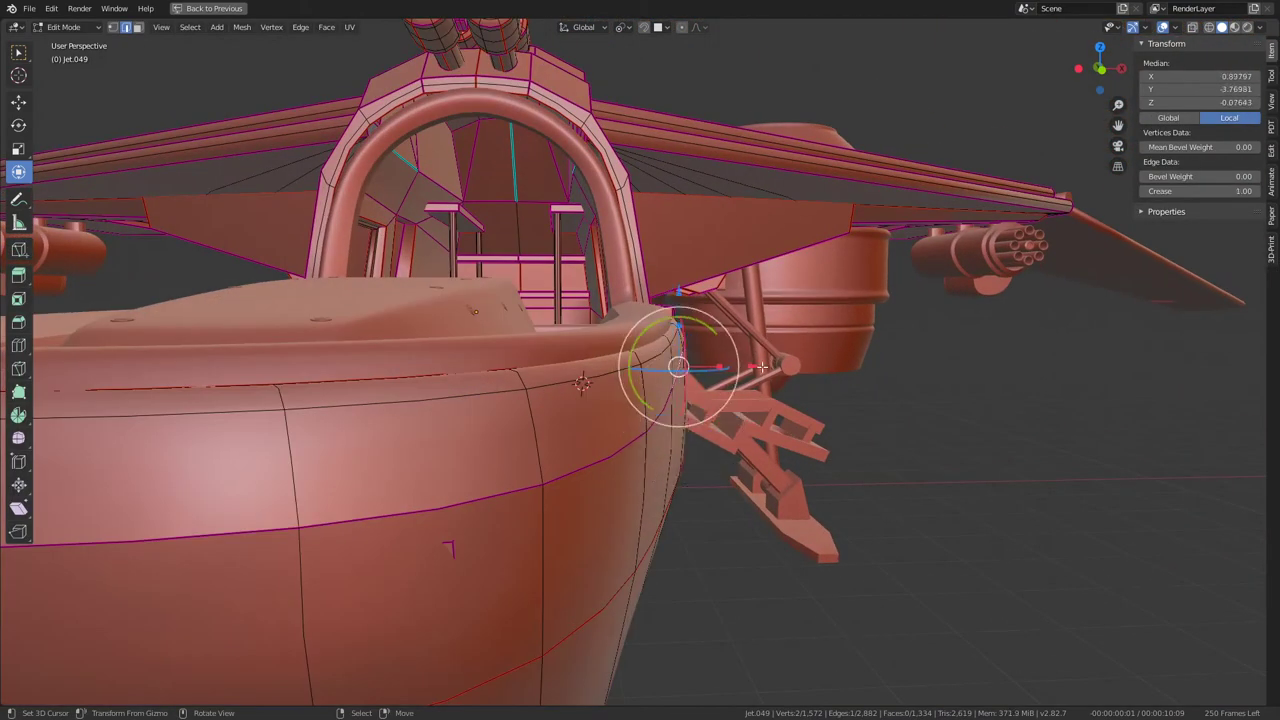
Step: Slide the hull rim edge slightly sideways, 0.009 along X, then select the canopy in Object Mode
left_click(714, 358)
mouse_move(714, 358)
middle_mouse_down()
mouse_move(601, 348)
mouse_move(572, 276)
mouse_move(647, 373)
mouse_move(591, 305)
middle_mouse_up()
left_click(591, 305)
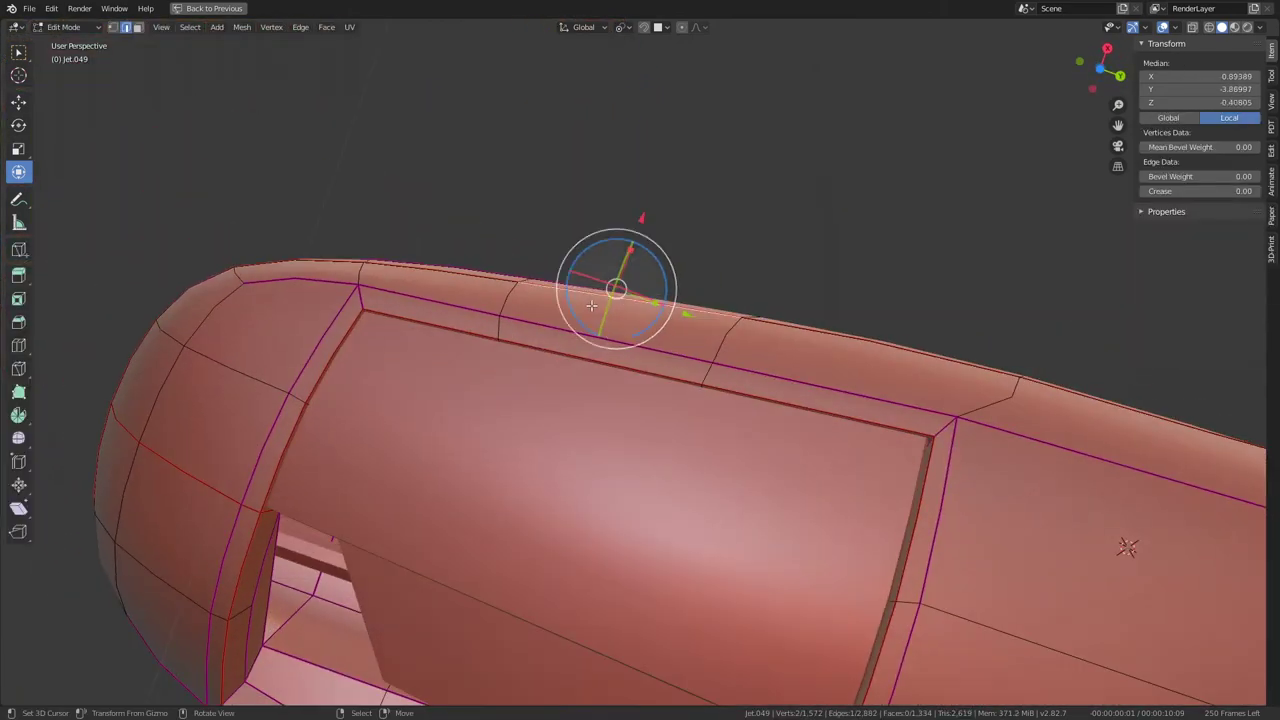
left_click(650, 208)
mouse_move(650, 208)
middle_mouse_down()
mouse_move(660, 266)
mouse_move(343, 366)
mouse_move(597, 365)
mouse_move(509, 449)
mouse_move(784, 318)
mouse_move(673, 247)
mouse_move(697, 329)
mouse_move(723, 323)
mouse_move(815, 353)
mouse_move(700, 351)
mouse_move(771, 414)
mouse_move(797, 517)
mouse_move(838, 394)
mouse_move(526, 397)
mouse_move(811, 328)
mouse_move(662, 330)
middle_mouse_up()
scroll(509, 449, "up", 3)
key("Tab")
left_click(526, 385)
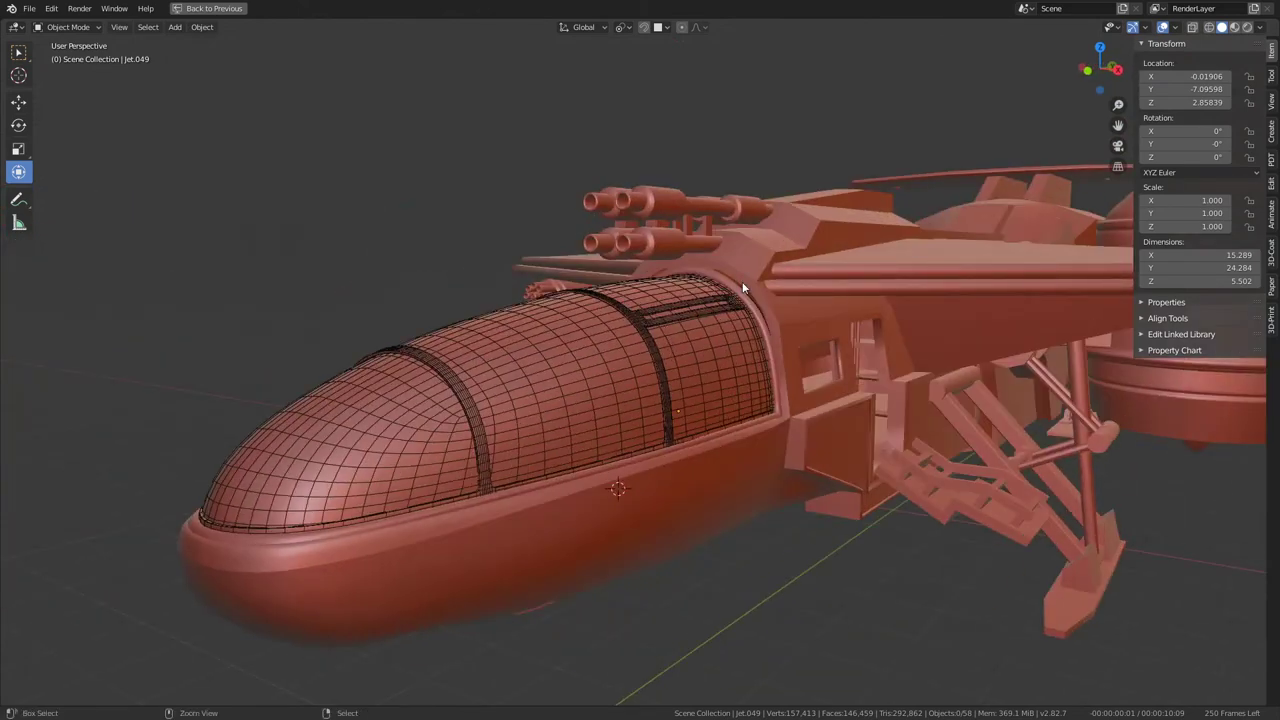
Step: Restore the full Shading layout and orbit the solid and material views around the jet
key("ctrl+space")
mouse_move(560, 270)
middle_mouse_down()
mouse_move(423, 286)
mouse_move(287, 259)
mouse_move(391, 271)
mouse_move(406, 213)
mouse_move(444, 278)
middle_mouse_up()
scroll(444, 278, "down", 3)
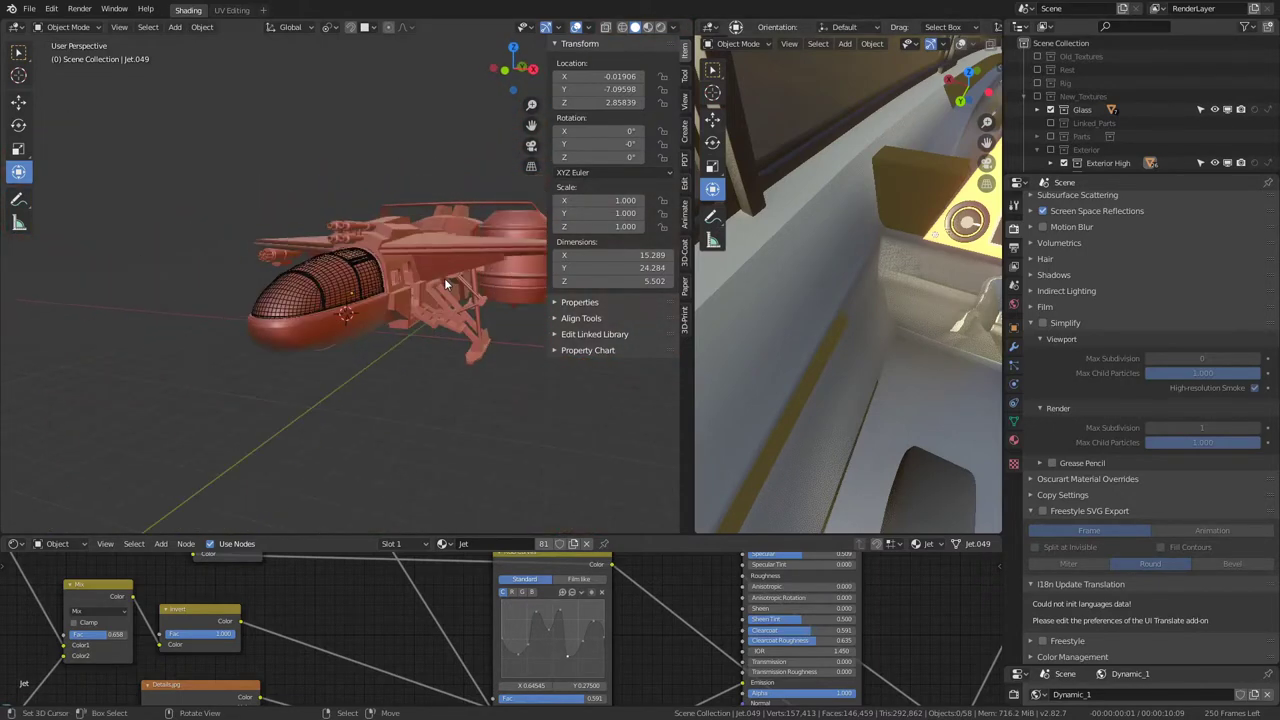
scroll(444, 278, "up", 4)
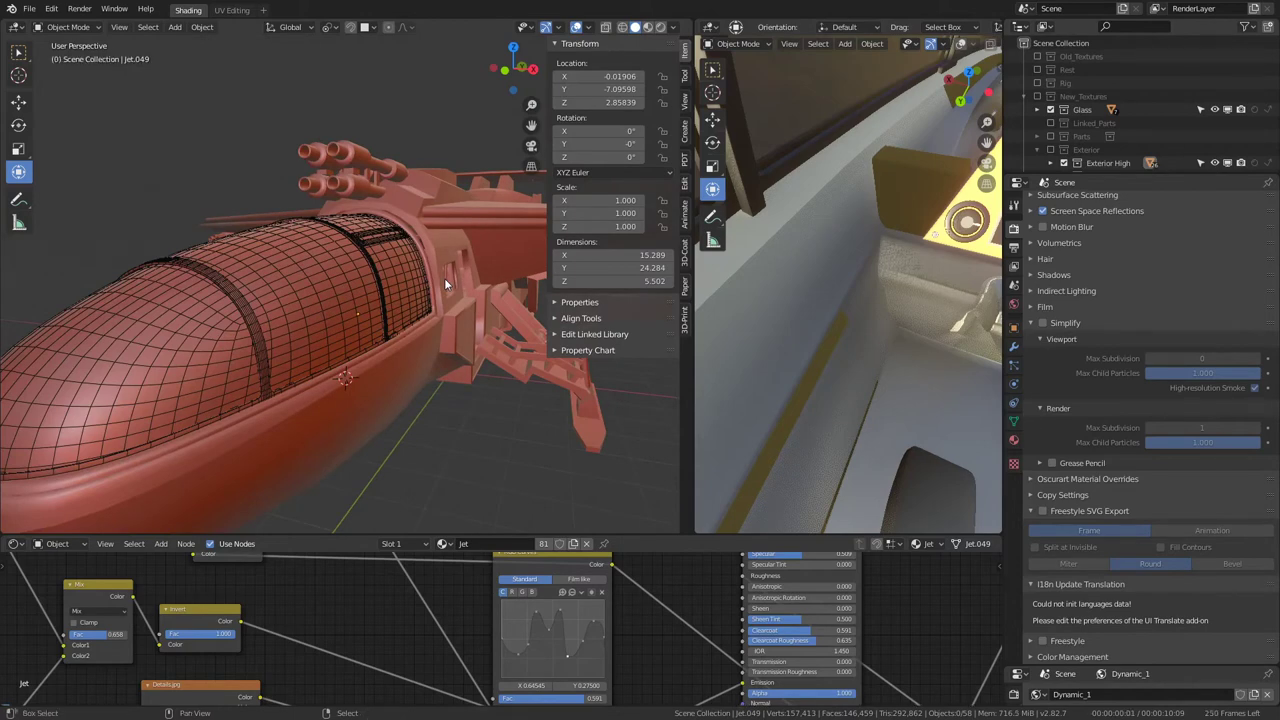
middle_click_drag(475, 261, 620, 264)
middle_click_drag(940, 266, 959, 217)
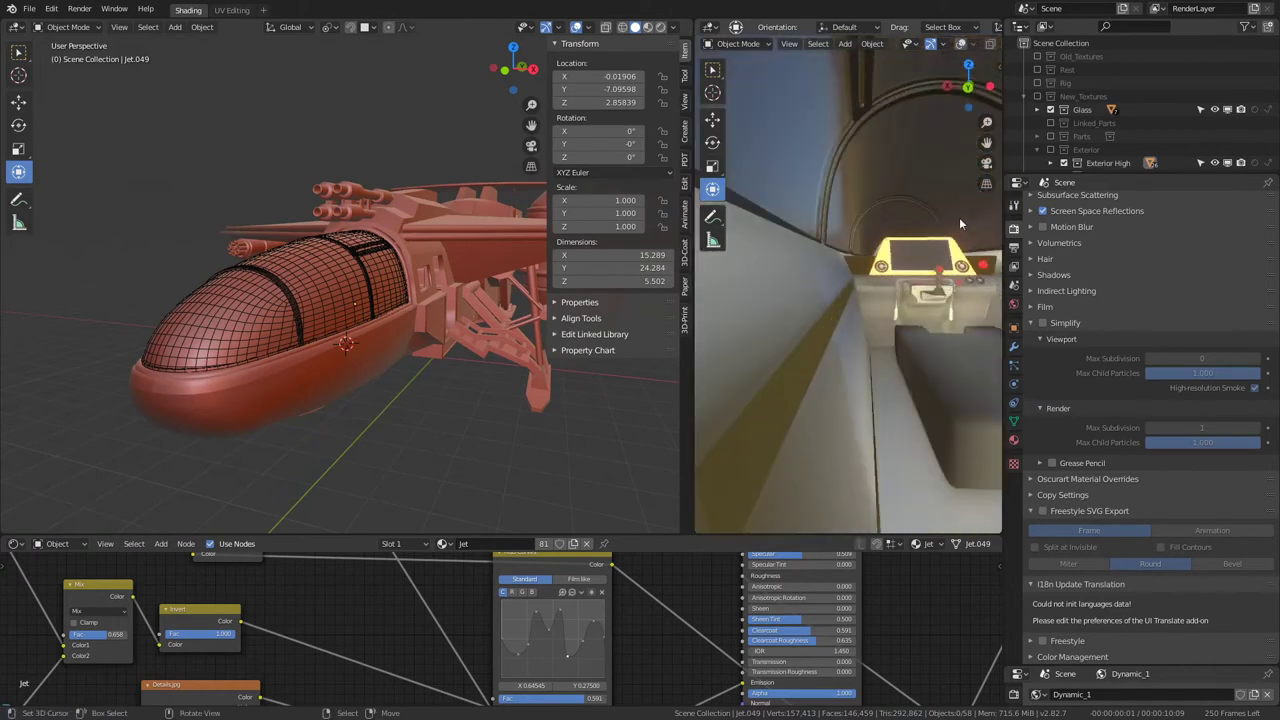
Step: Enlarge the Material Preview to full screen and orbit through exterior and close cockpit views
key("ctrl+space")
scroll(714, 343, "down", 3)
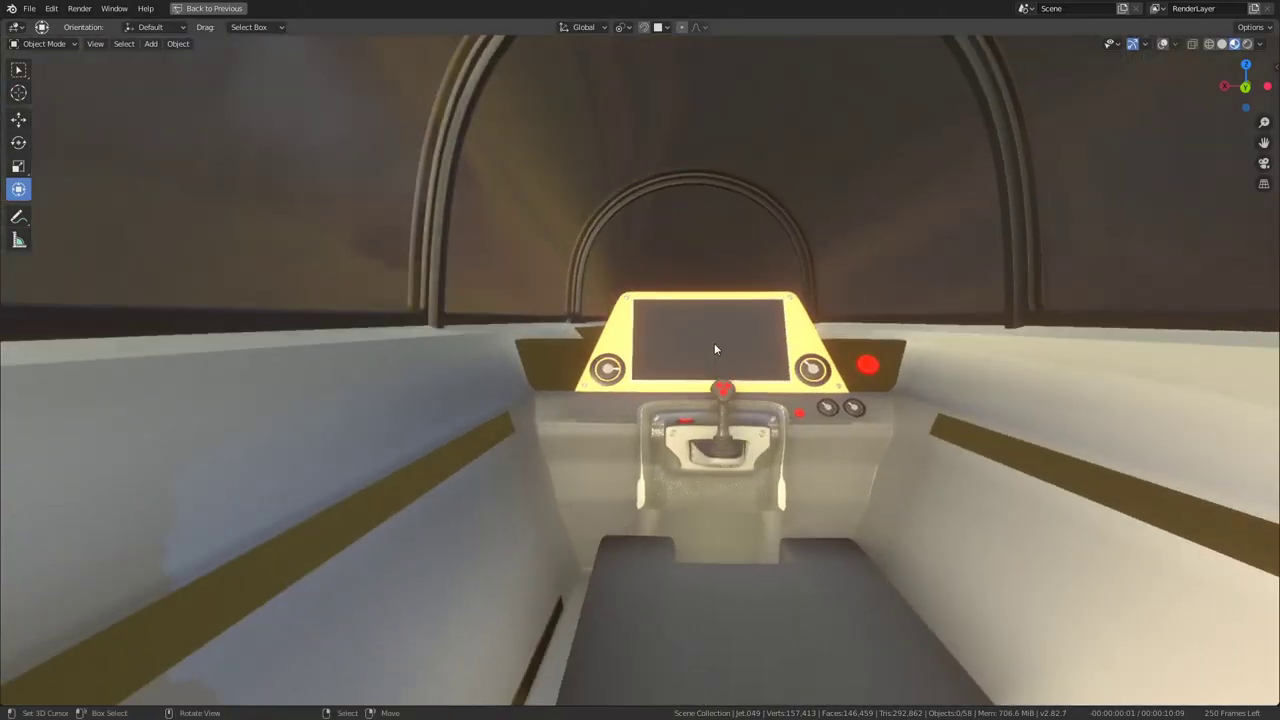
scroll(714, 343, "down", 4)
mouse_move(714, 343)
middle_mouse_down()
mouse_move(800, 382)
mouse_move(958, 352)
mouse_move(740, 312)
mouse_move(682, 313)
mouse_move(655, 334)
mouse_move(891, 317)
mouse_move(907, 388)
middle_mouse_up()
scroll(940, 354, "up", 5)
scroll(809, 322, "down", 2)
scroll(808, 321, "down", 4)
scroll(810, 323, "down", 4)
scroll(812, 318, "down", 2)
scroll(713, 309, "up", 2)
scroll(826, 317, "up", 3)
scroll(609, 329, "up", 3)
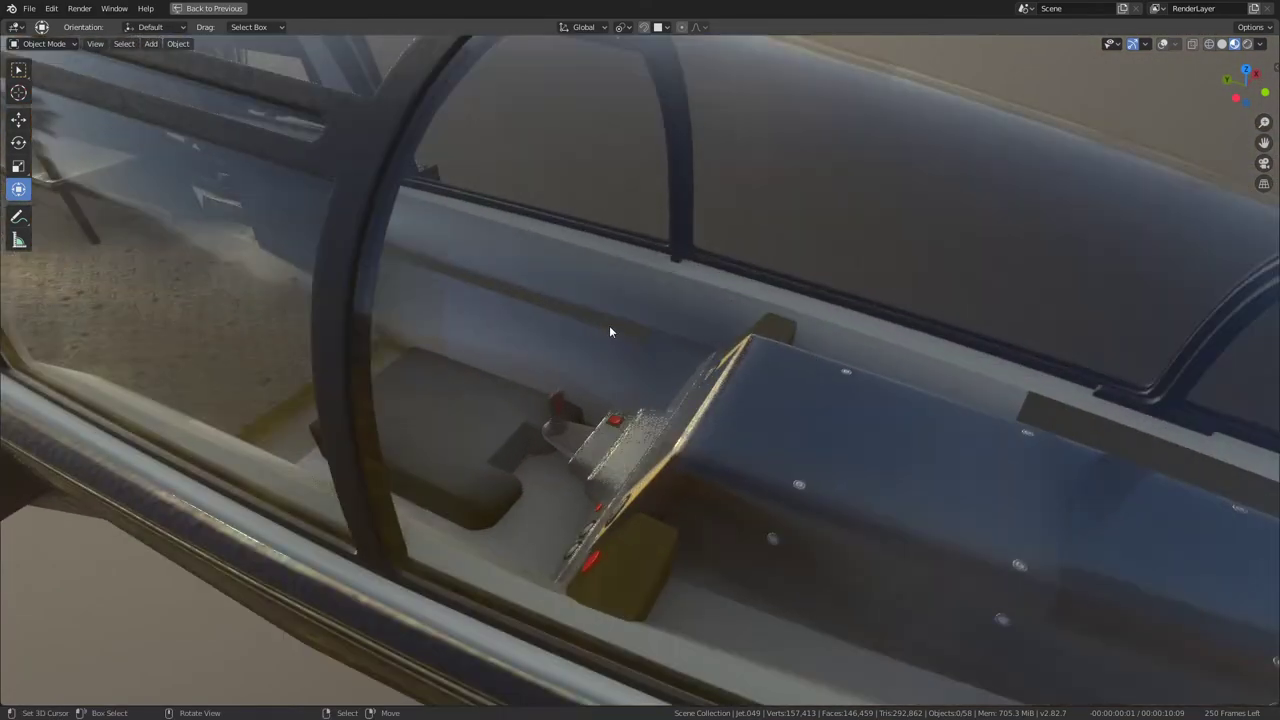
scroll(872, 306, "down", 5)
mouse_move(872, 306)
middle_mouse_down()
mouse_move(602, 283)
mouse_move(689, 284)
middle_mouse_up()
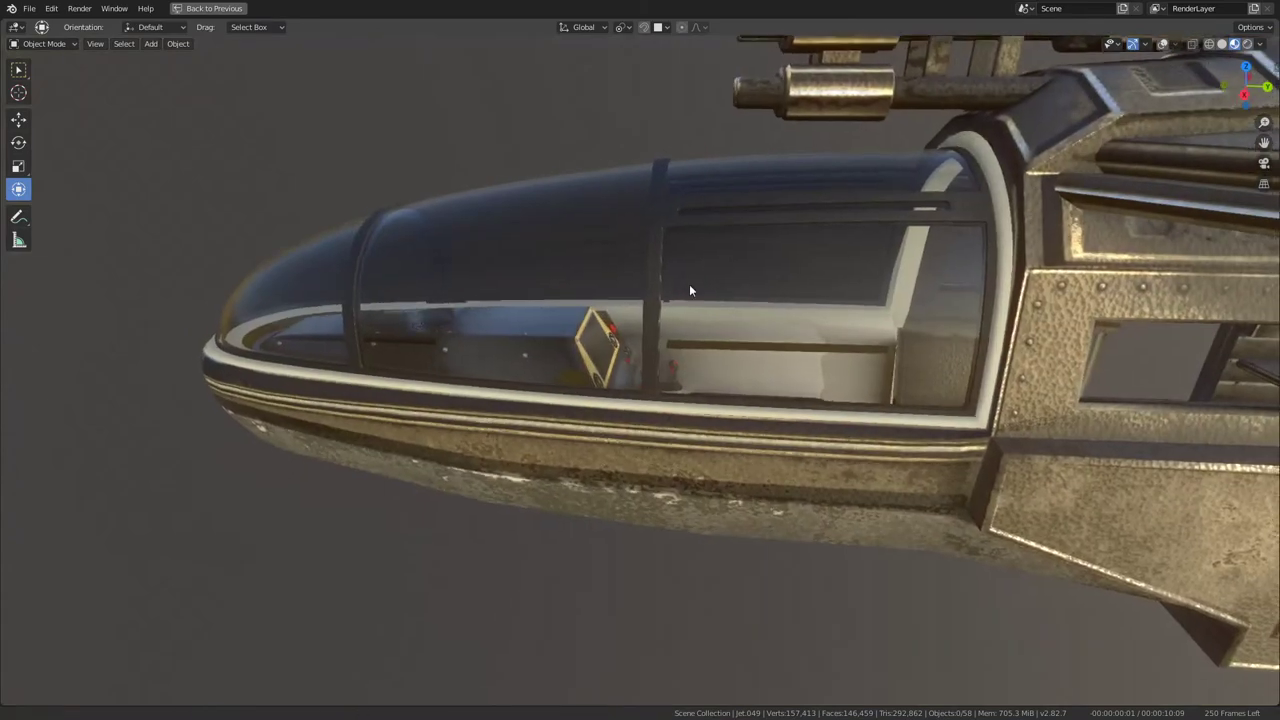
scroll(689, 284, "up", 2)
mouse_move(675, 377)
middle_mouse_down()
mouse_move(661, 460)
mouse_move(534, 483)
mouse_move(428, 349)
mouse_move(371, 323)
mouse_move(763, 391)
mouse_move(634, 394)
mouse_move(767, 352)
mouse_move(736, 331)
mouse_move(650, 335)
middle_mouse_up()
scroll(489, 348, "up", 3)
Step: Select the cockpit tub Jet.042 and enter its Edit Mode
left_click(767, 352)
key("Tab")
key("Tab")
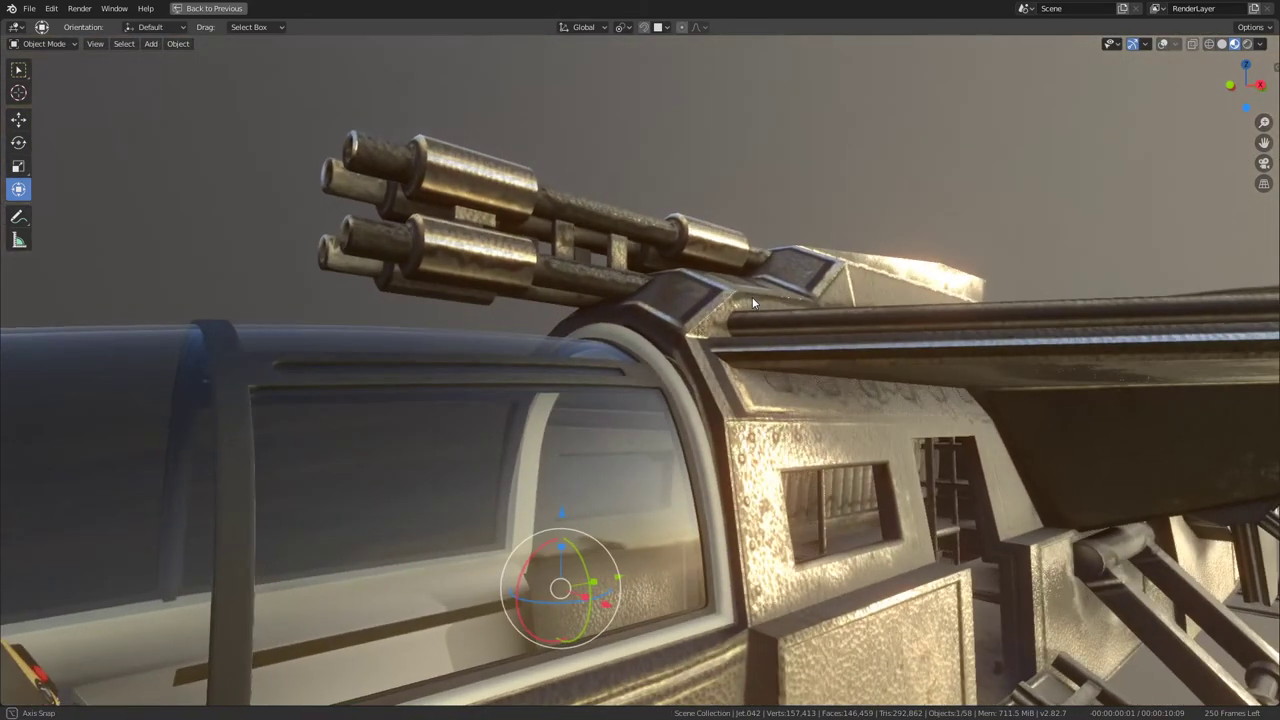
key("ctrl+space")
key("ctrl+space")
scroll(482, 288, "up", 3)
Step: In front ortho view, move the Jet.042 arch frame vertices outward, about 0.006 along Z
mouse_move(482, 288)
middle_mouse_down()
mouse_move(185, 468)
mouse_move(658, 340)
mouse_move(588, 430)
middle_mouse_up()
key("Tab")
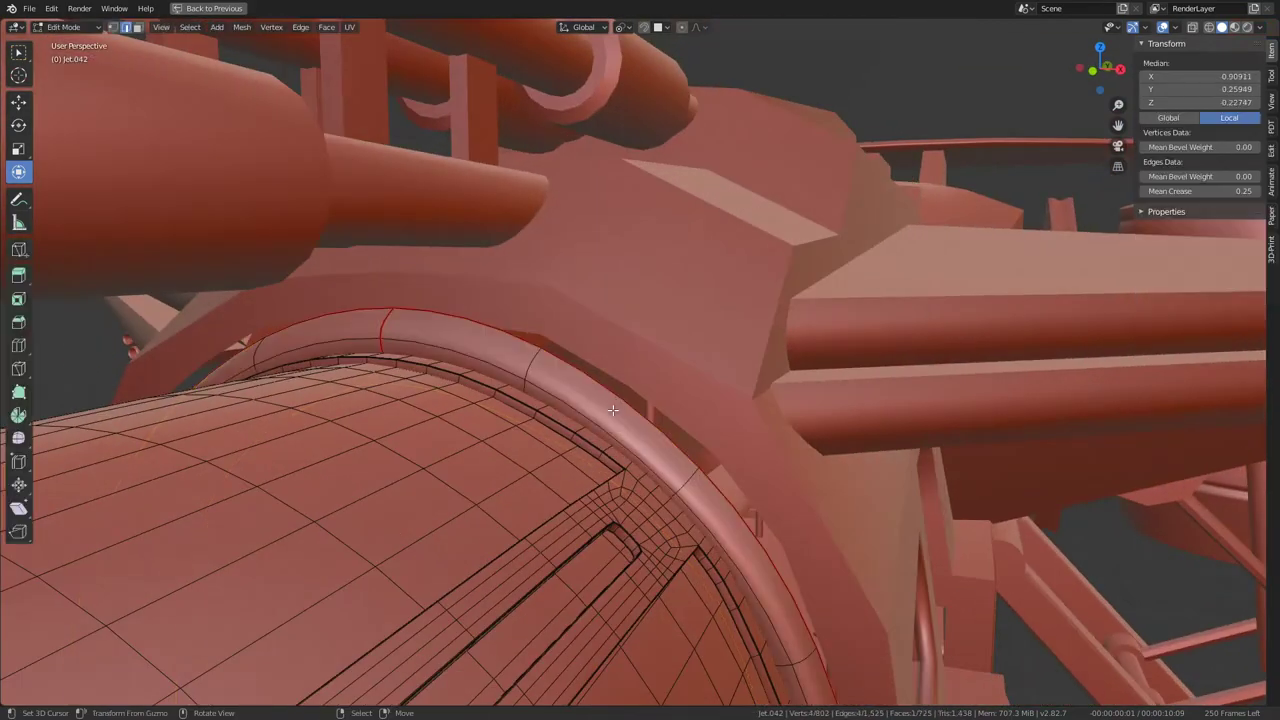
key("KP_1")
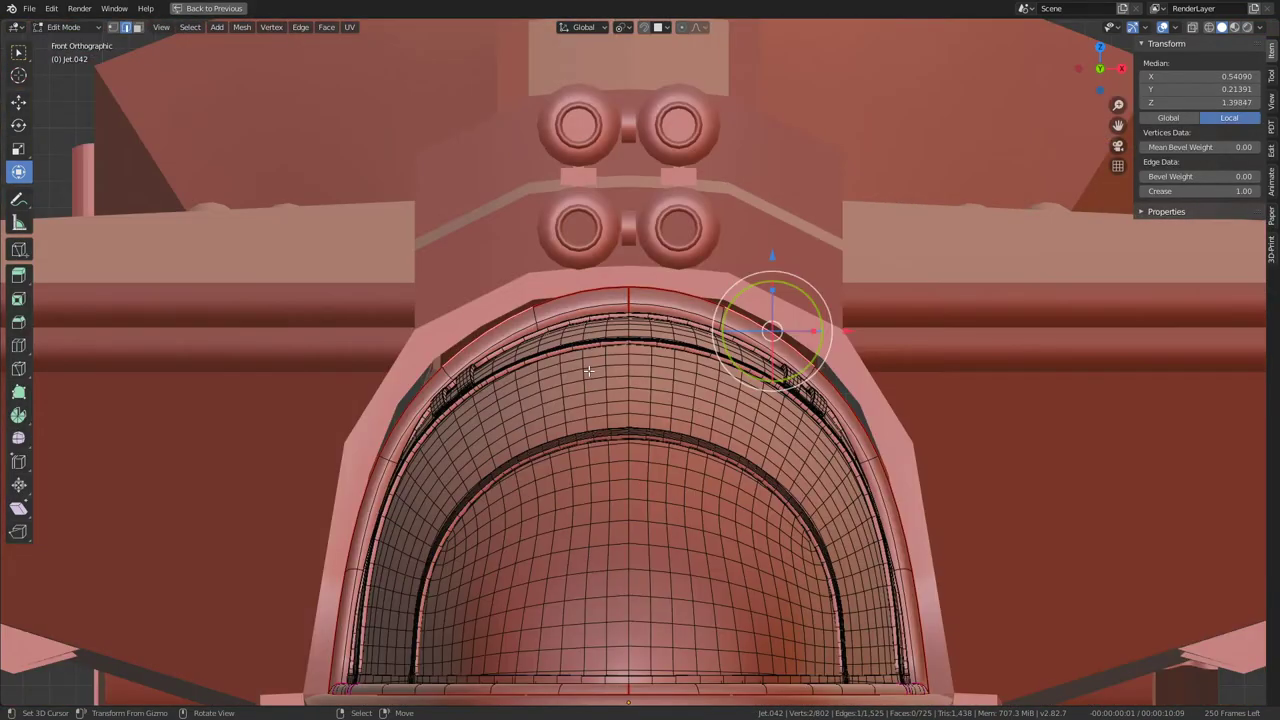
scroll(801, 369, "up", 1)
scroll(790, 367, "up", 3)
key("g")
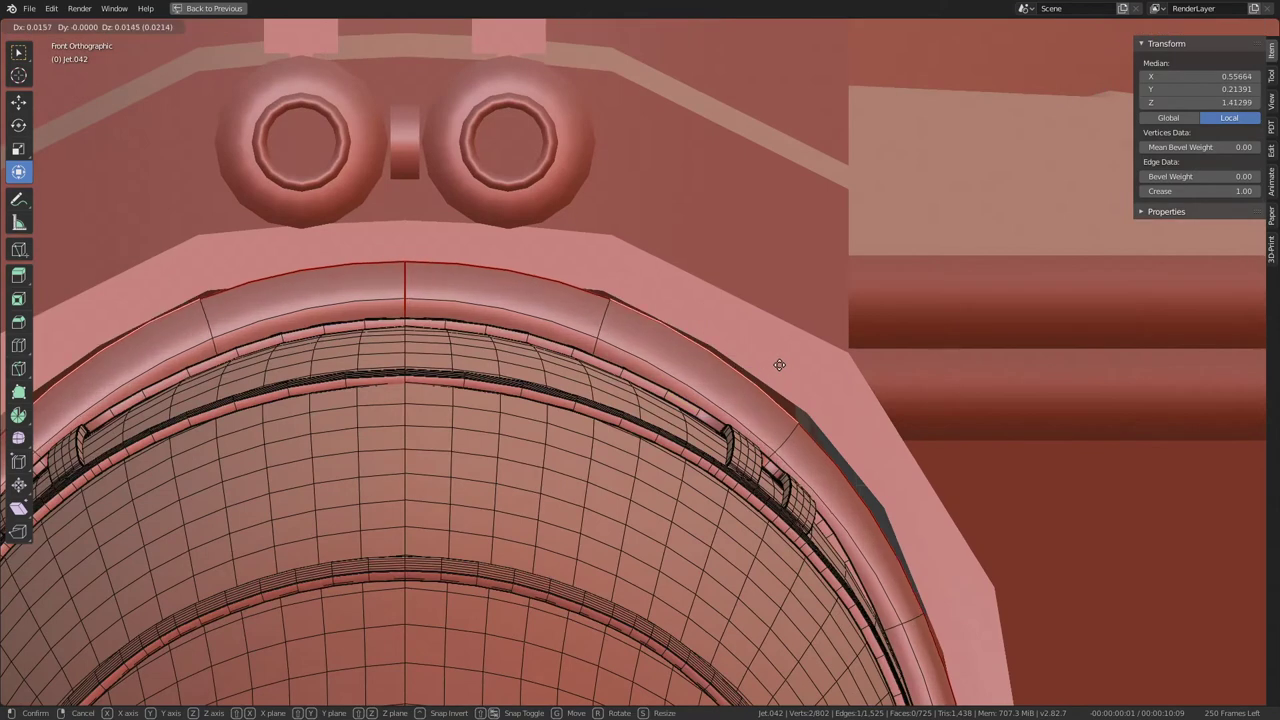
left_click(785, 352)
left_click(871, 486)
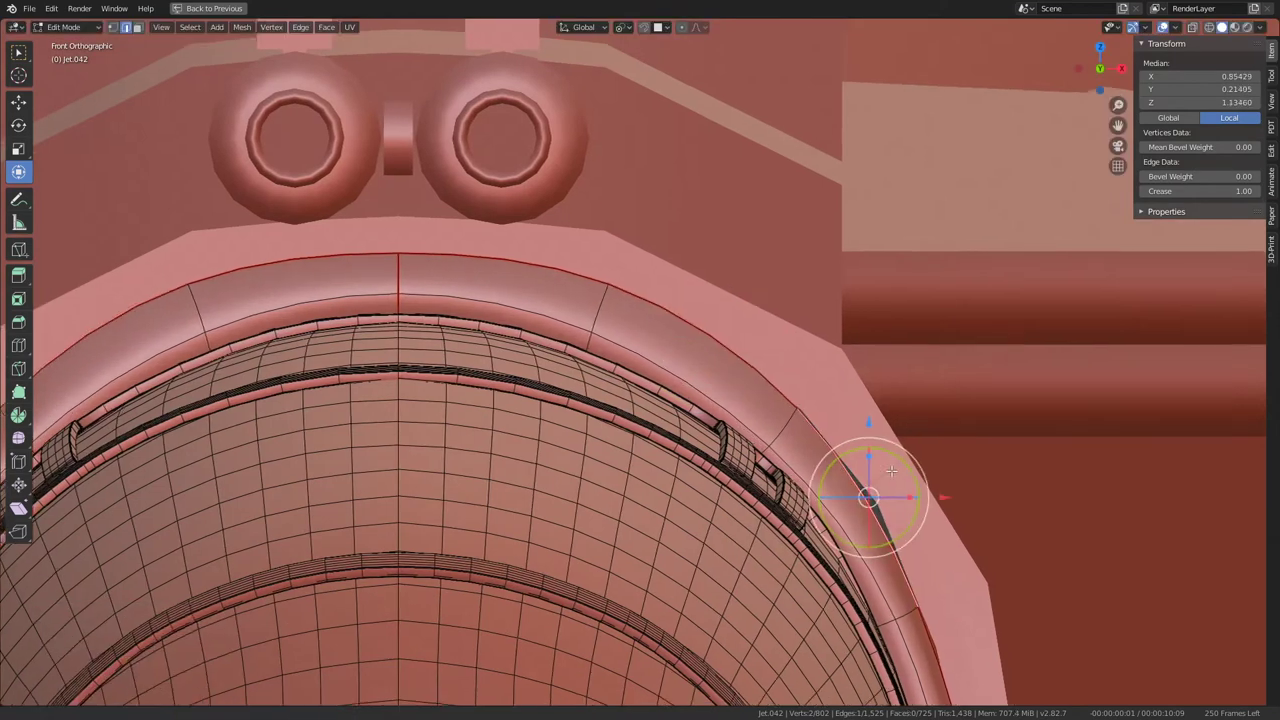
scroll(748, 350, "up", 2)
left_click(842, 386)
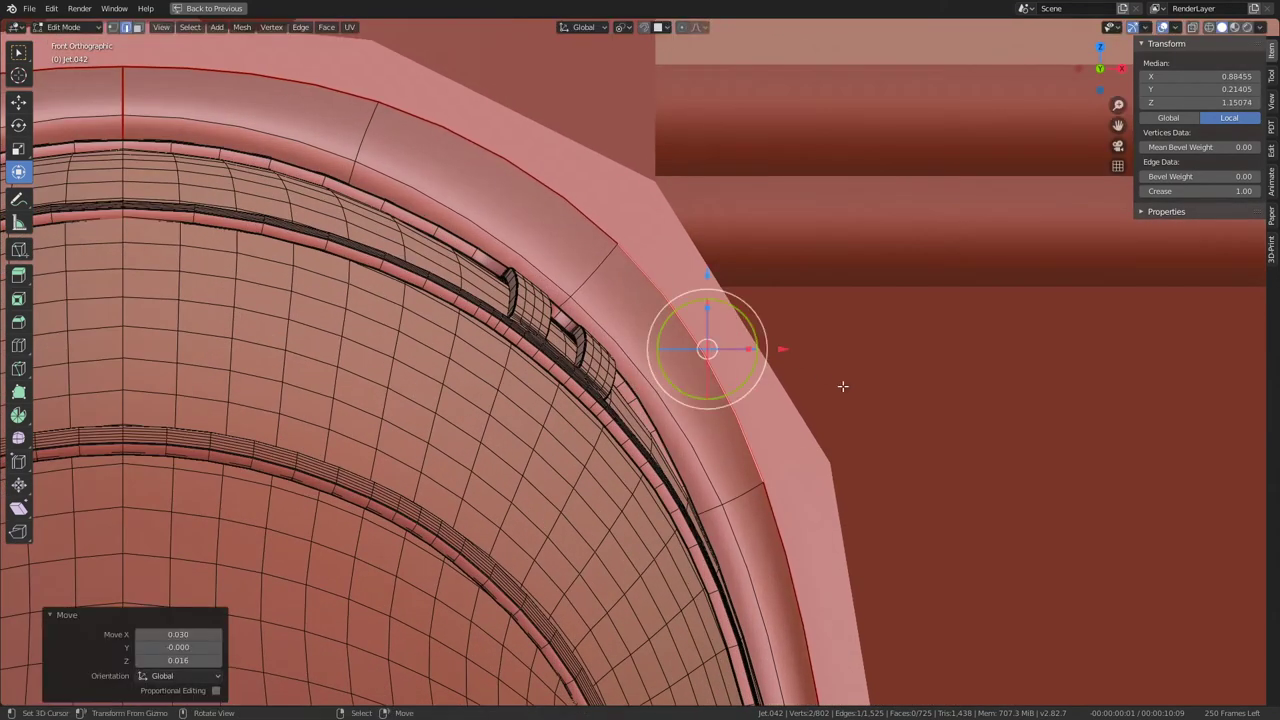
left_click(855, 380)
Step: Slightly rotate the arch frame vertices to fit the canopy, then return to Object Mode
scroll(829, 391, "down", 3)
middle_click_drag(829, 391, 683, 254, "shift")
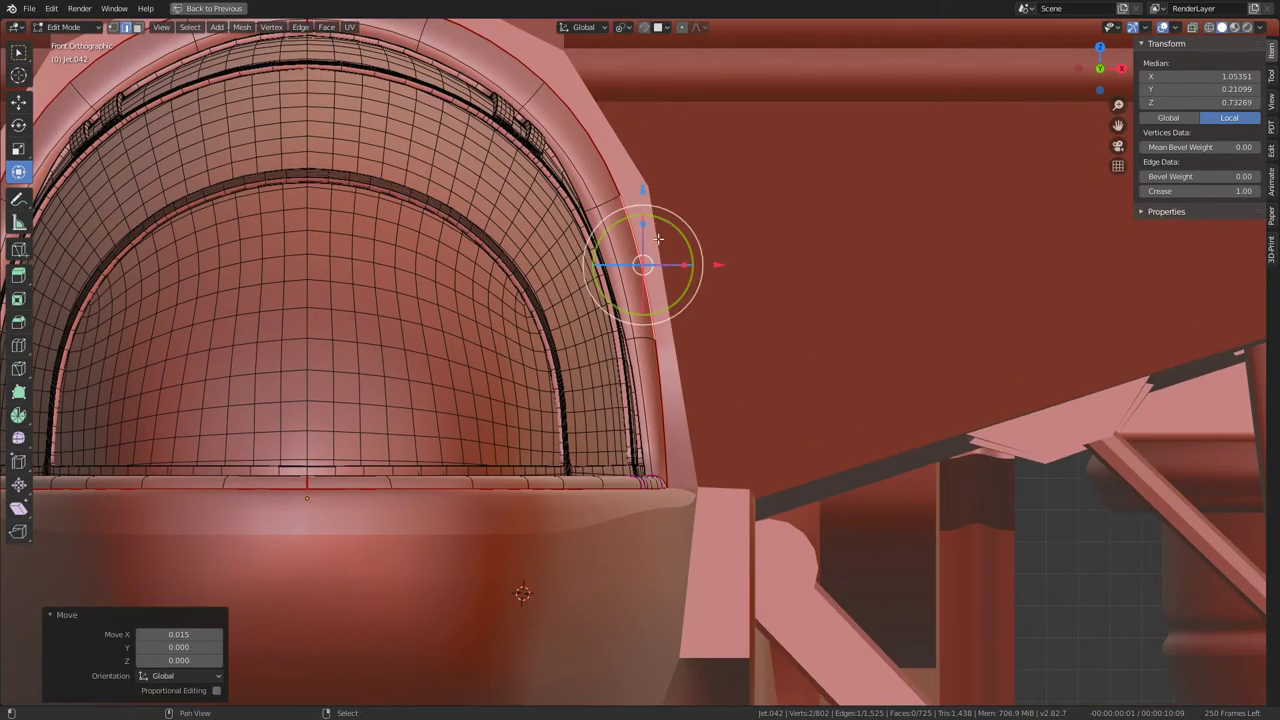
scroll(658, 238, "up", 2, "shift")
scroll(628, 228, "up", 2)
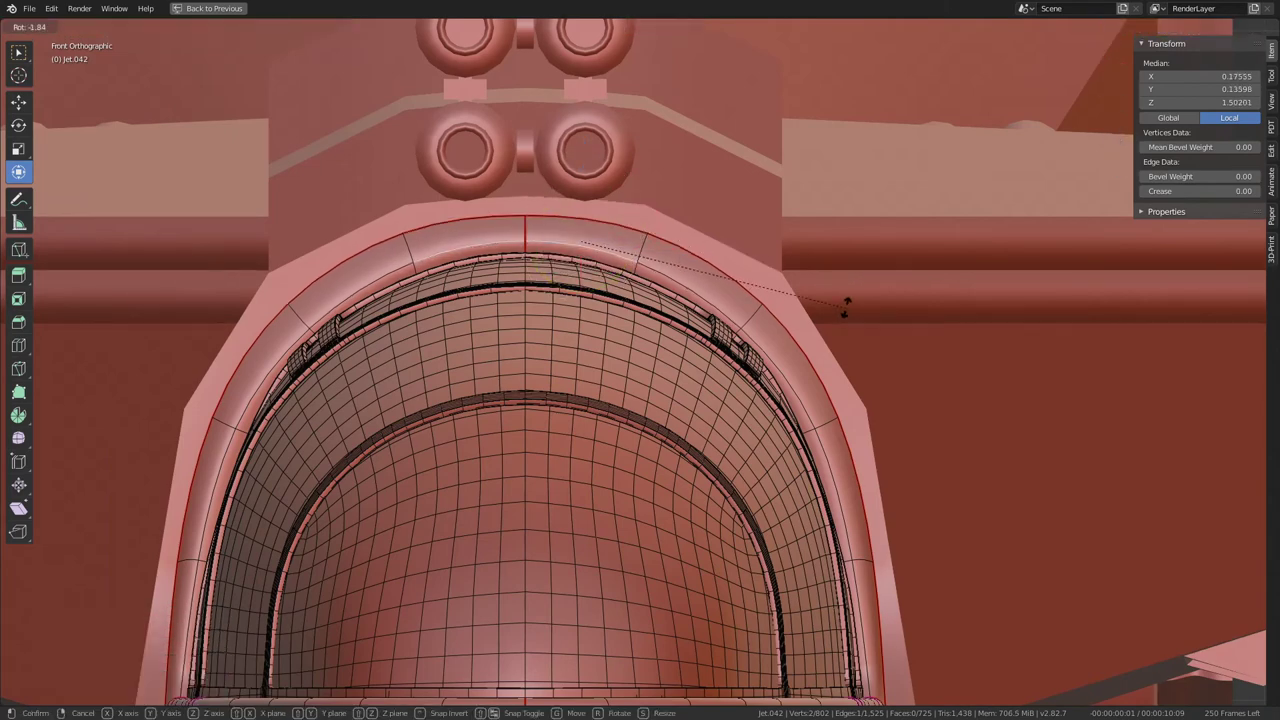
key("r")
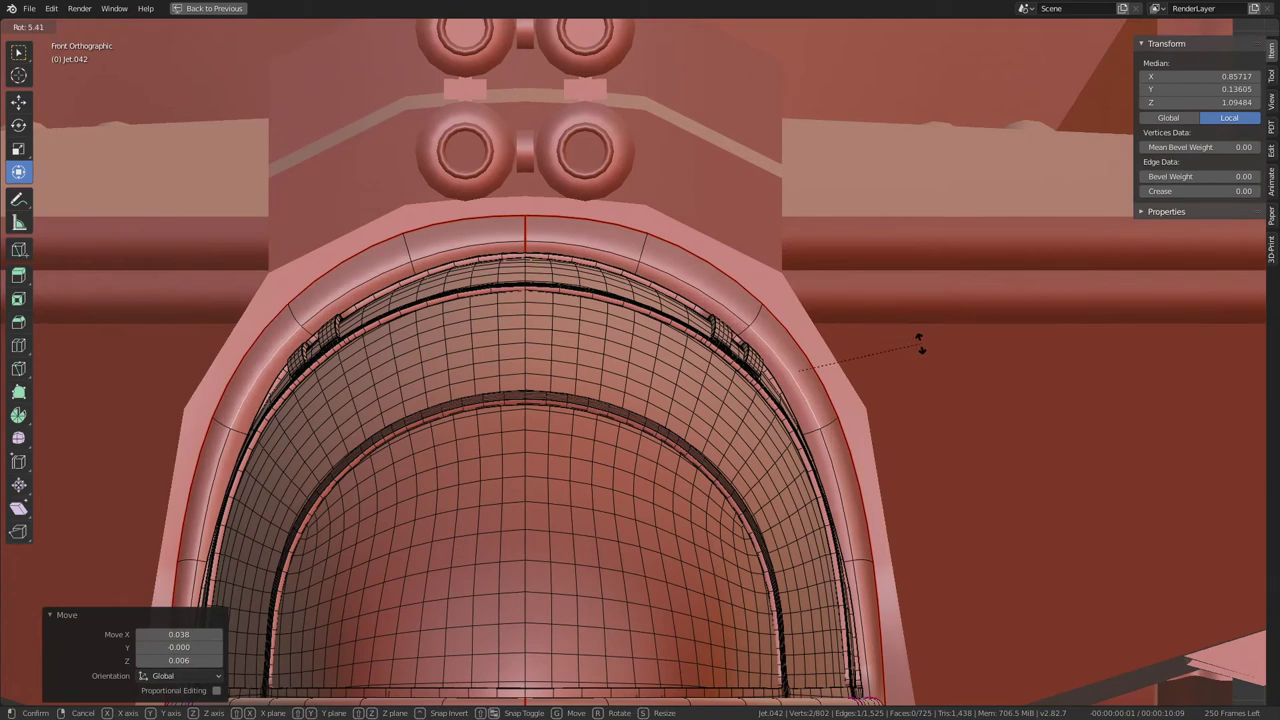
left_click(975, 376)
scroll(975, 376, "down", 5)
mouse_move(975, 376)
middle_mouse_down()
mouse_move(704, 330)
mouse_move(577, 342)
mouse_move(565, 310)
middle_mouse_up()
key("Tab")
scroll(669, 315, "down", 5)
Step: Orbit to a low frontal view, restore the Shading layout, and zoom the solid view into the cockpit
scroll(577, 342, "up", 3)
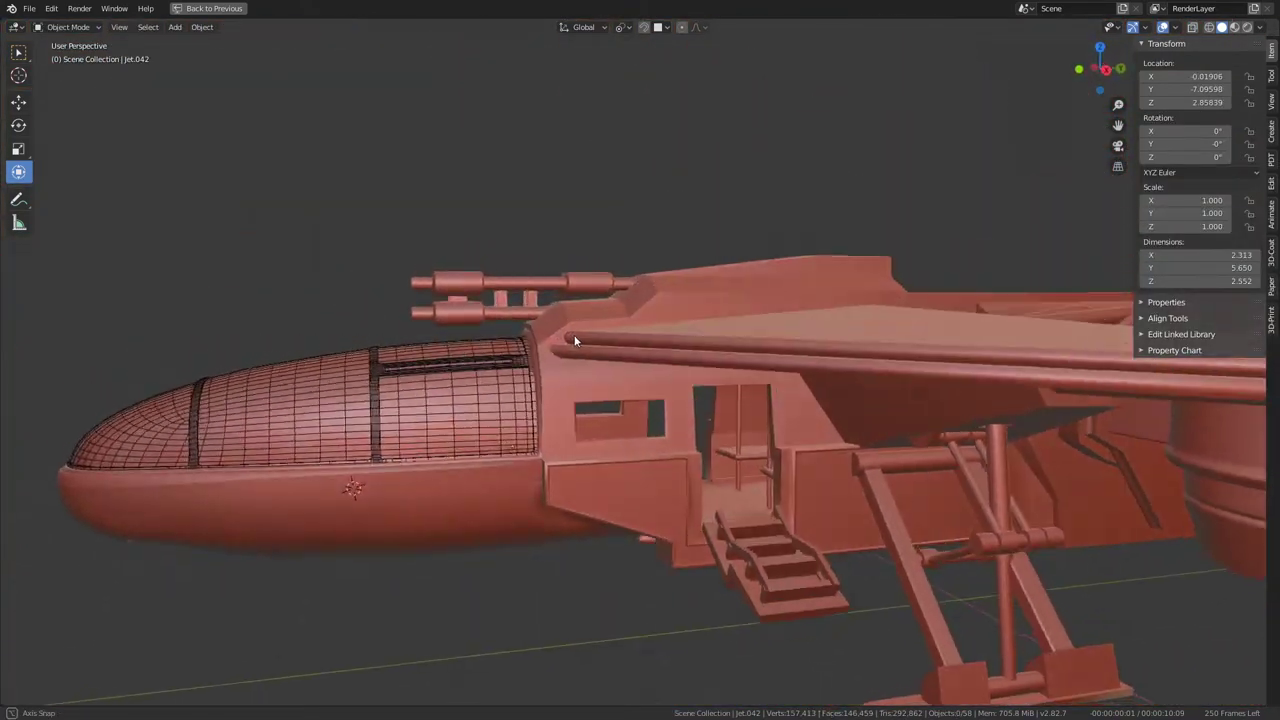
scroll(740, 327, "up", 3)
mouse_move(740, 327)
middle_mouse_down()
mouse_move(860, 335)
mouse_move(976, 320)
mouse_move(756, 322)
mouse_move(632, 300)
middle_mouse_up()
scroll(976, 320, "down", 2)
scroll(834, 319, "down", 2)
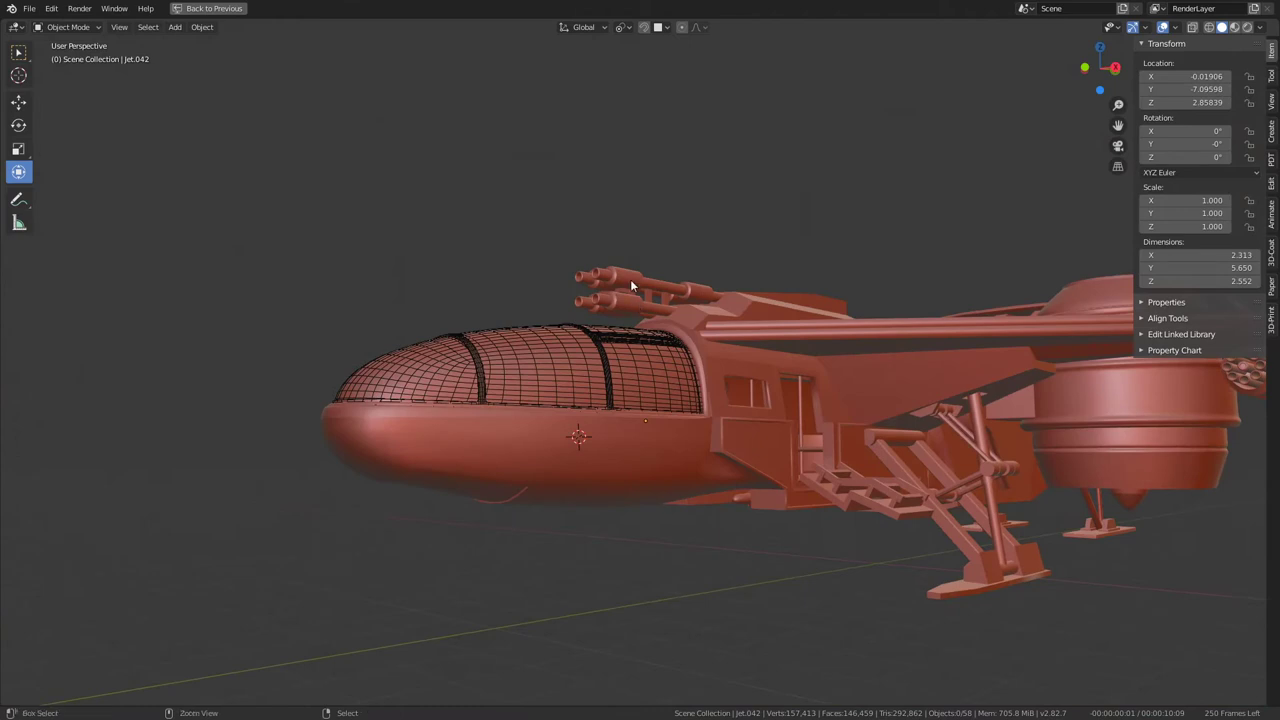
key("ctrl+space")
mouse_move(838, 239)
middle_mouse_down()
mouse_move(708, 249)
mouse_move(834, 255)
mouse_move(850, 290)
mouse_move(842, 261)
middle_mouse_up()
mouse_move(880, 288)
middle_mouse_down()
mouse_move(895, 318)
mouse_move(755, 283)
mouse_move(853, 287)
mouse_move(828, 267)
mouse_move(798, 295)
mouse_move(855, 259)
middle_mouse_up()
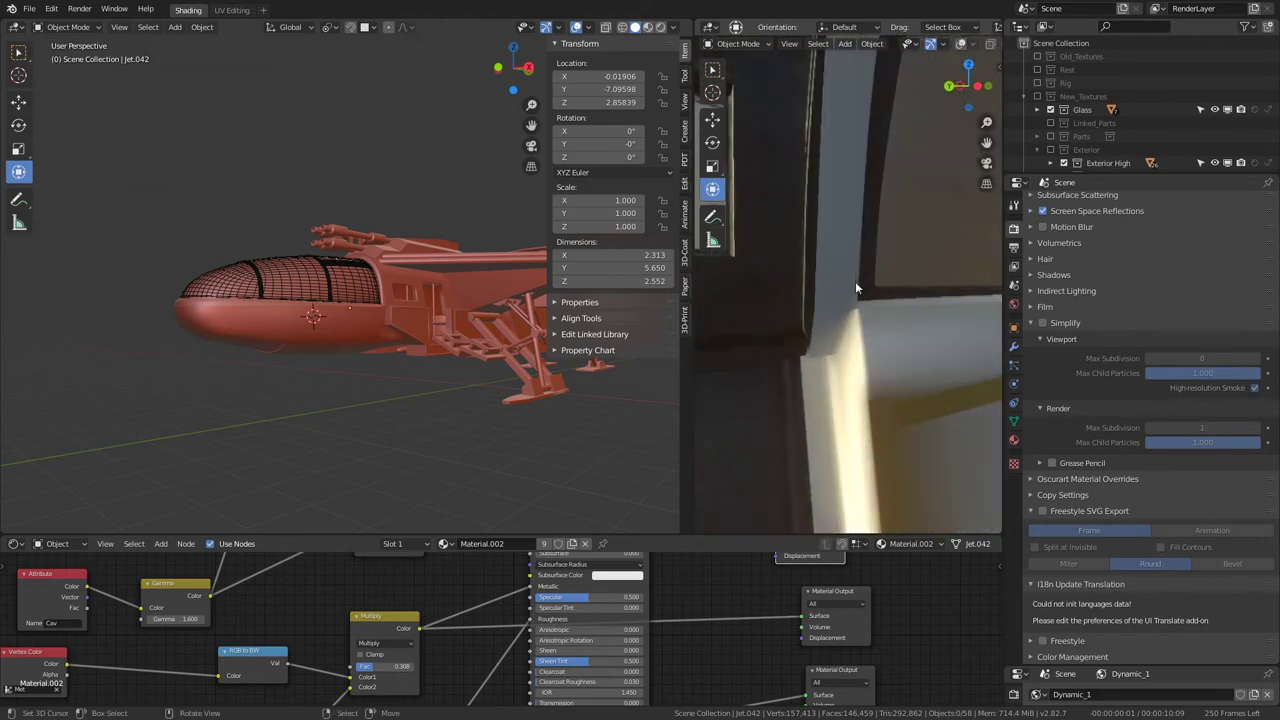
mouse_move(420, 300)
middle_mouse_down()
mouse_move(430, 320)
mouse_move(360, 370)
mouse_move(370, 280)
mouse_move(393, 300)
mouse_move(397, 257)
middle_mouse_up()
scroll(430, 320, "up", 4)
scroll(389, 296, "up", 3)
scroll(379, 287, "up", 3)
scroll(370, 325, "up", 2)
key("Tab")
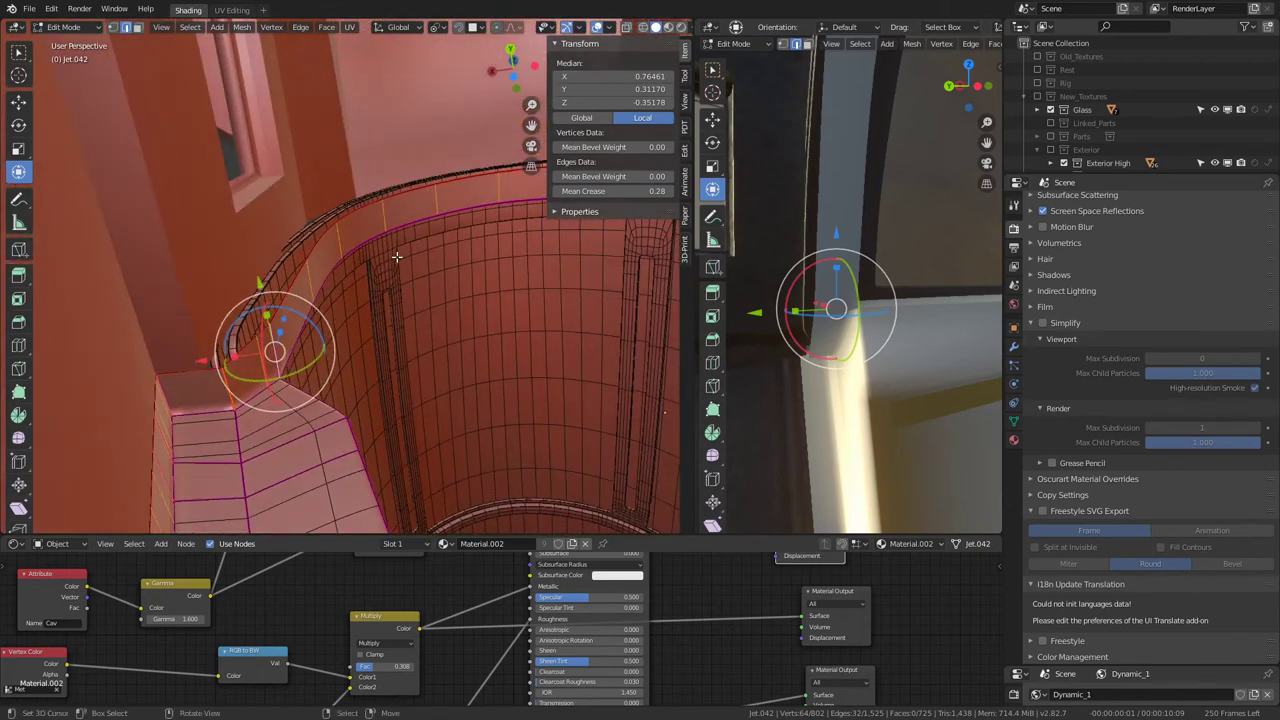
left_click(396, 256)
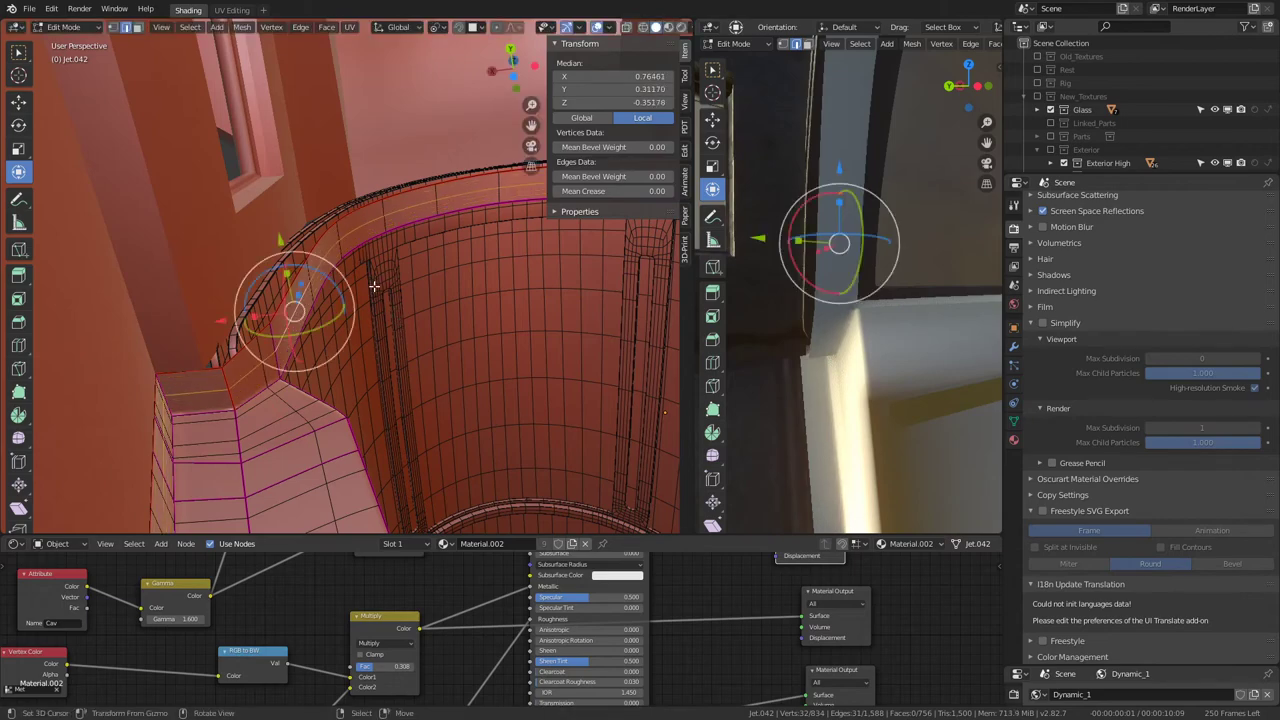
mouse_move(374, 286)
middle_mouse_down()
mouse_move(368, 357)
mouse_move(368, 285)
middle_mouse_up()
scroll(337, 341, "up", 5)
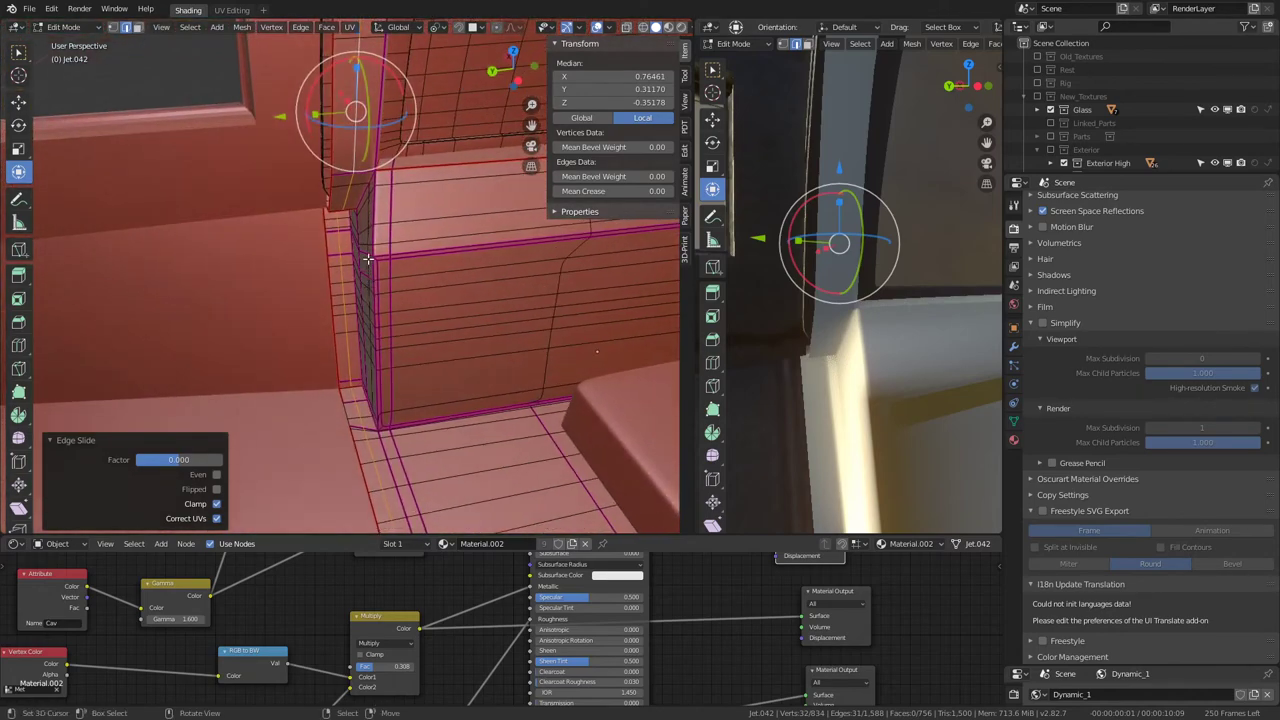
key("ctrl+space")
scroll(549, 366, "up", 2)
mouse_move(549, 366)
middle_mouse_down()
mouse_move(530, 383)
mouse_move(589, 254)
middle_mouse_up()
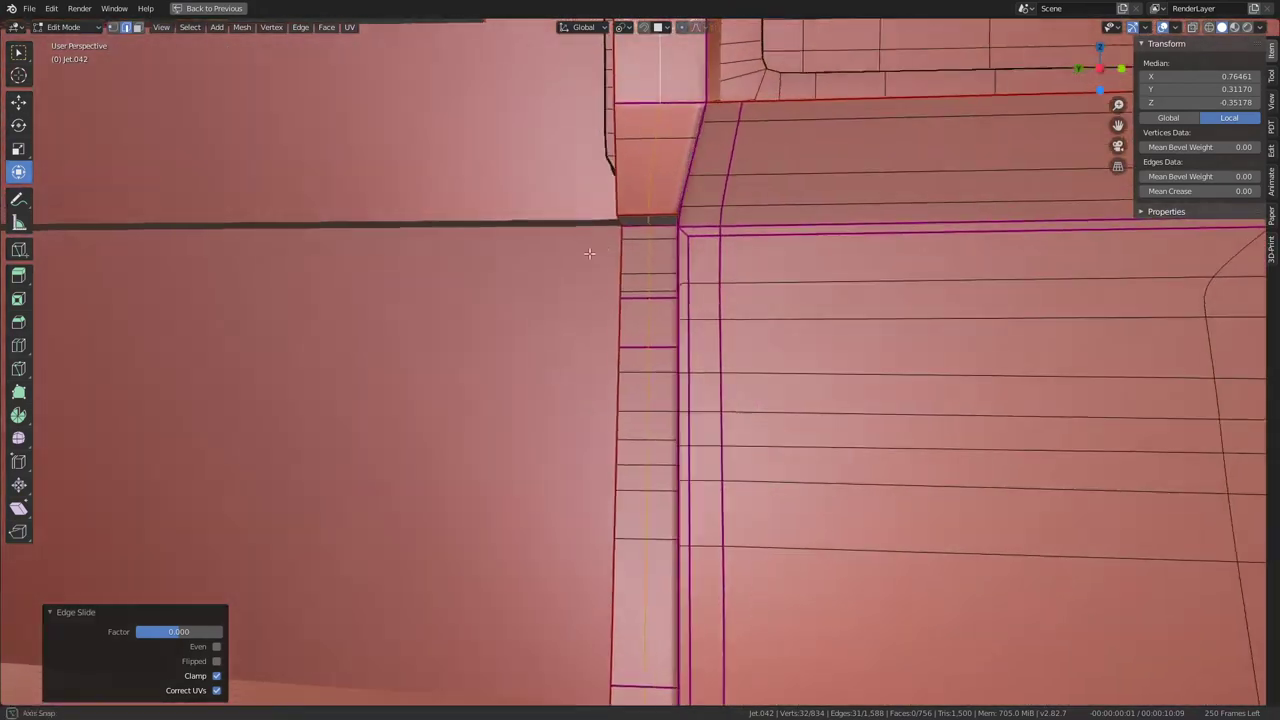
middle_click_drag(589, 254, 609, 245)
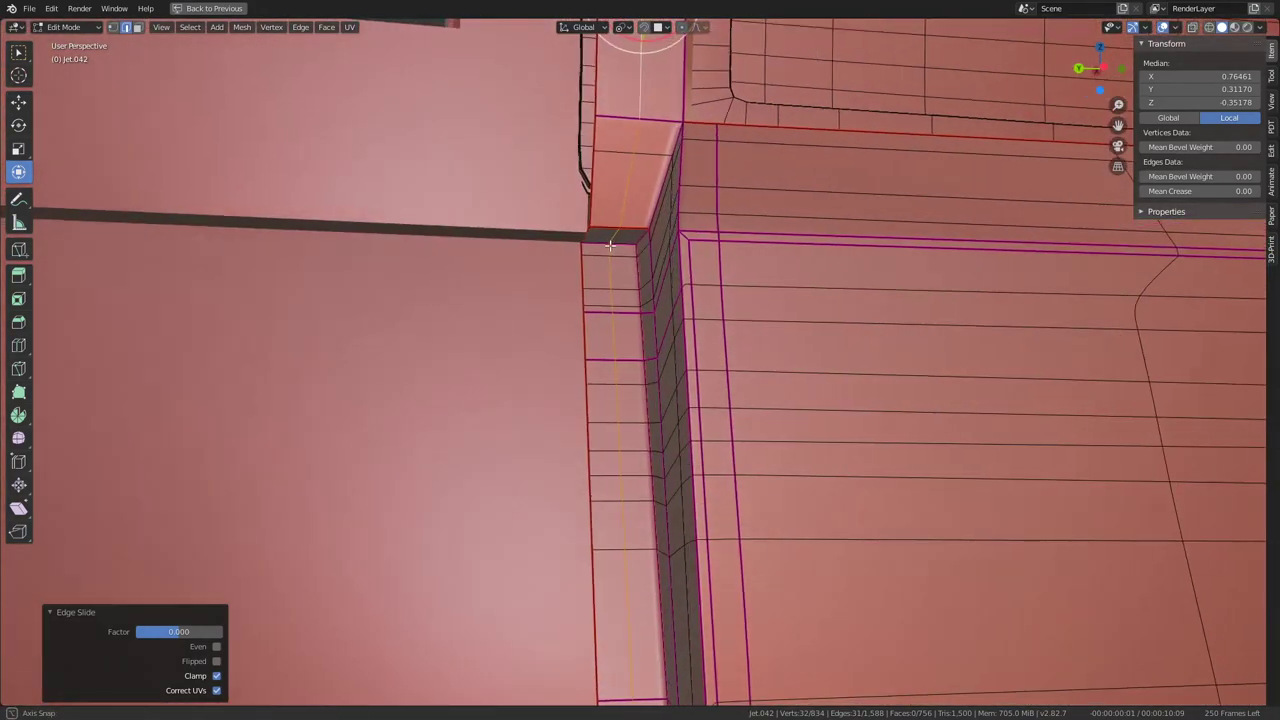
mouse_move(509, 119)
middle_mouse_down()
mouse_move(518, 293)
mouse_move(503, 369)
mouse_move(443, 437)
mouse_move(592, 300)
mouse_move(581, 412)
mouse_move(657, 371)
mouse_move(663, 277)
mouse_move(666, 400)
mouse_move(604, 387)
mouse_move(551, 400)
mouse_move(583, 309)
mouse_move(666, 394)
mouse_move(694, 281)
middle_mouse_up()
Step: Scale the Jet.042 floor corner edges along X and shift the junction strip -0.071 along Y
middle_click(694, 281, "alt")
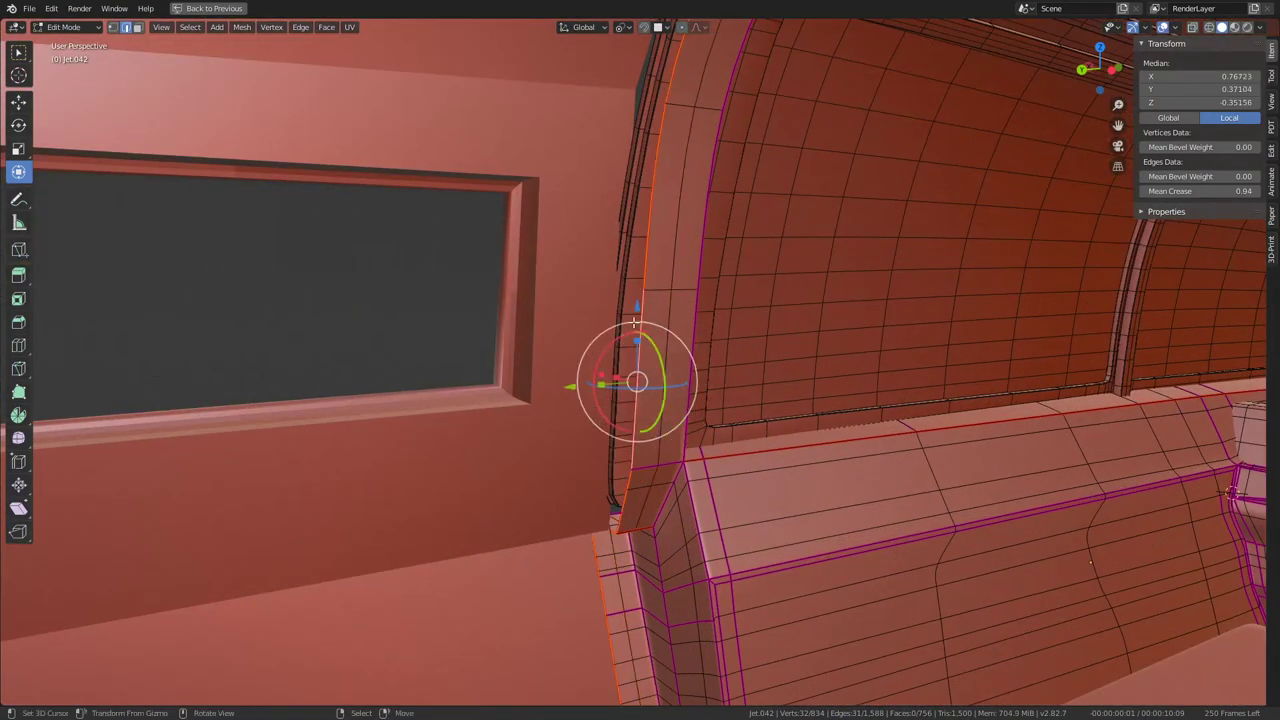
mouse_move(634, 323)
middle_mouse_down()
mouse_move(572, 386)
mouse_move(651, 294)
mouse_move(663, 331)
mouse_move(589, 140)
mouse_move(571, 306)
mouse_move(520, 330)
mouse_move(501, 382)
mouse_move(580, 380)
mouse_move(603, 317)
mouse_move(594, 359)
middle_mouse_up()
key("Tab")
key("Tab")
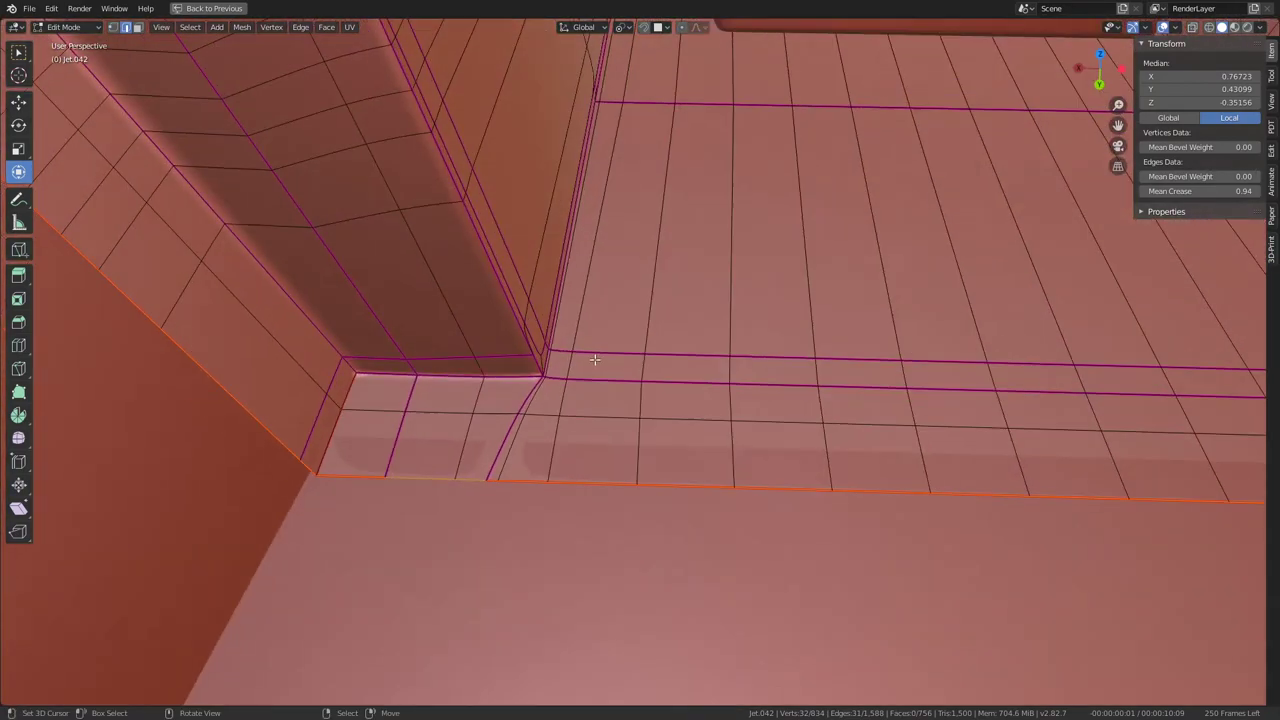
mouse_move(605, 471)
middle_mouse_down()
mouse_move(622, 372)
mouse_move(610, 516)
middle_mouse_up()
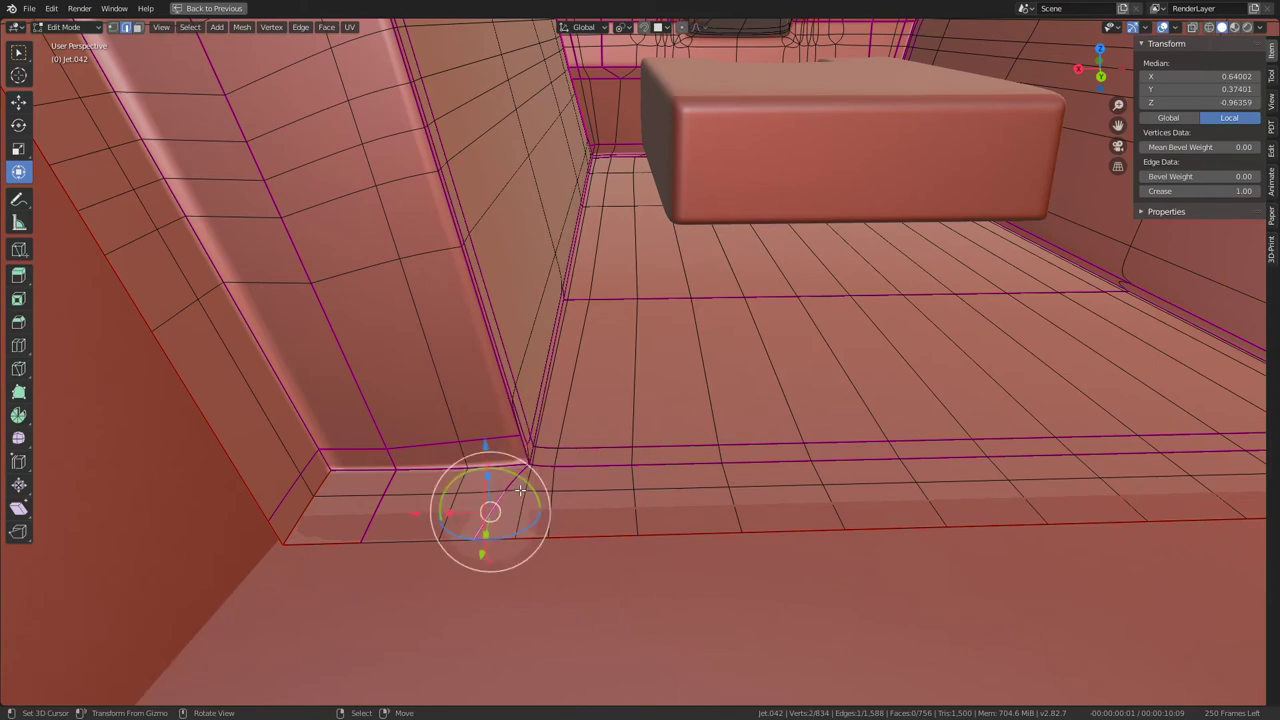
scroll(520, 490, "up", 2)
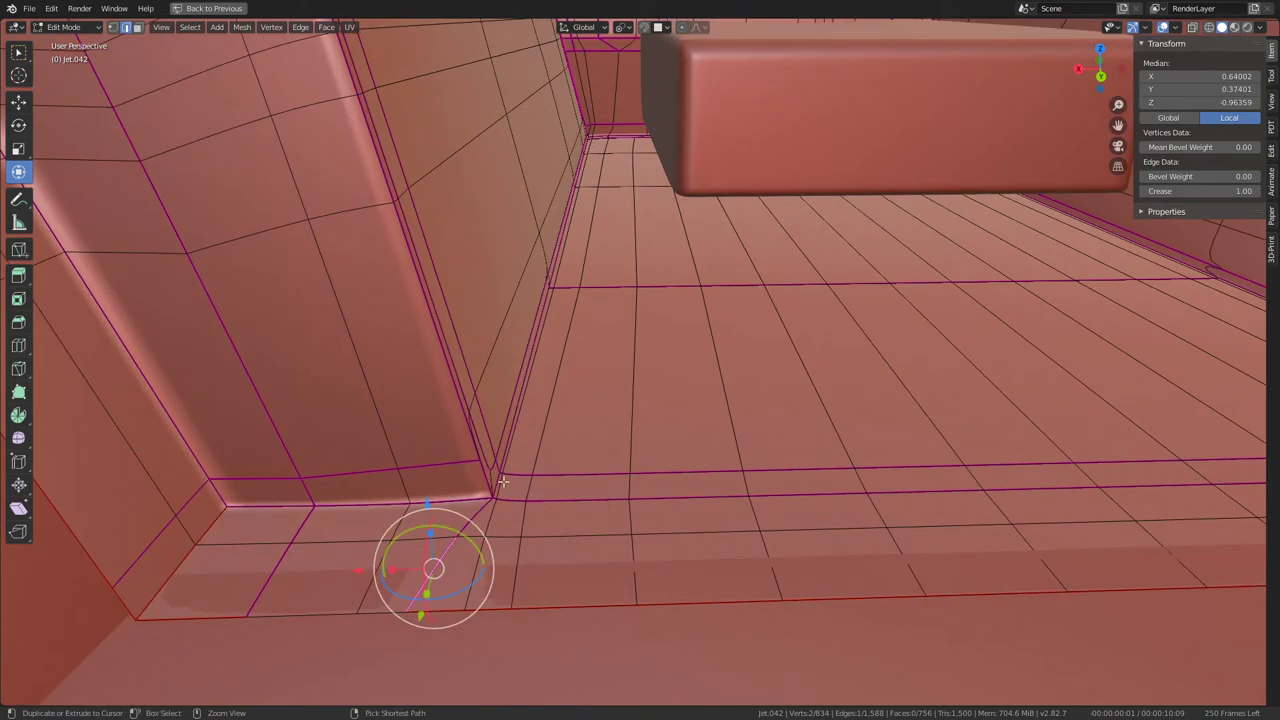
left_click(748, 411)
key("Tab")
mouse_move(692, 424)
middle_mouse_down()
mouse_move(555, 393)
mouse_move(665, 381)
mouse_move(543, 514)
middle_mouse_up()
key("Tab")
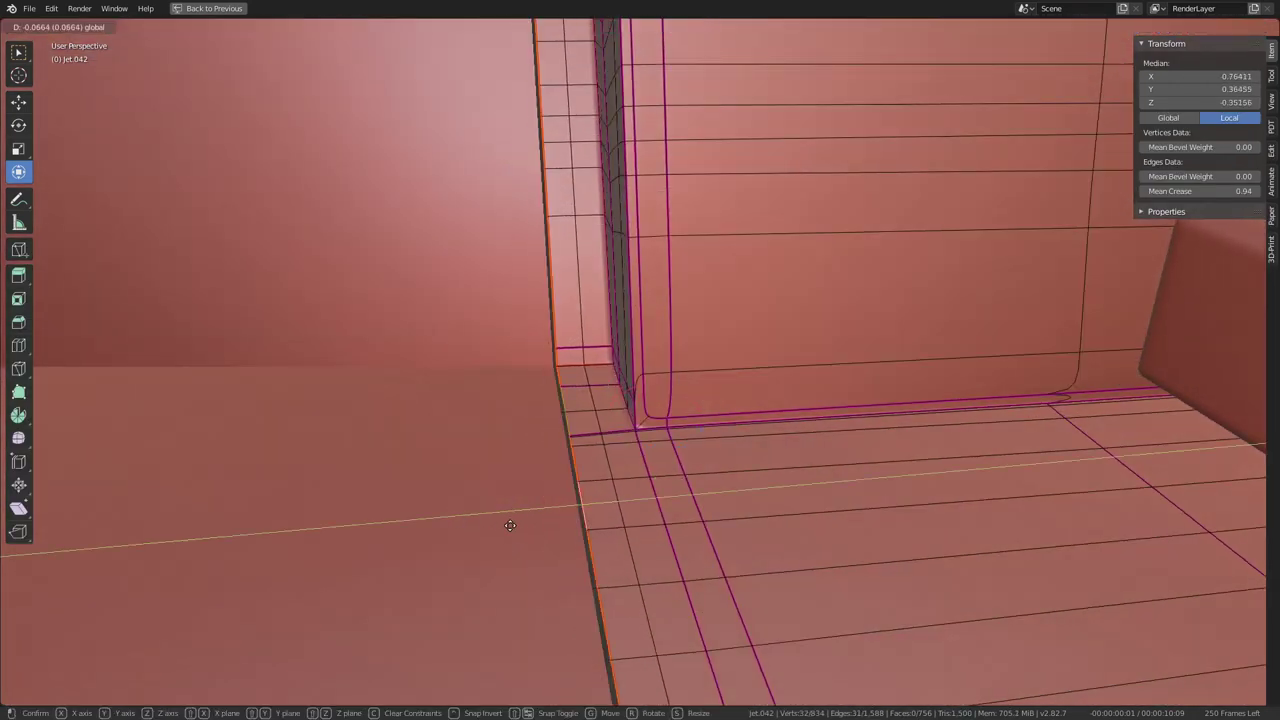
mouse_move(506, 524)
middle_mouse_down()
mouse_move(578, 355)
mouse_move(771, 392)
mouse_move(771, 420)
mouse_move(737, 317)
mouse_move(706, 408)
middle_mouse_up()
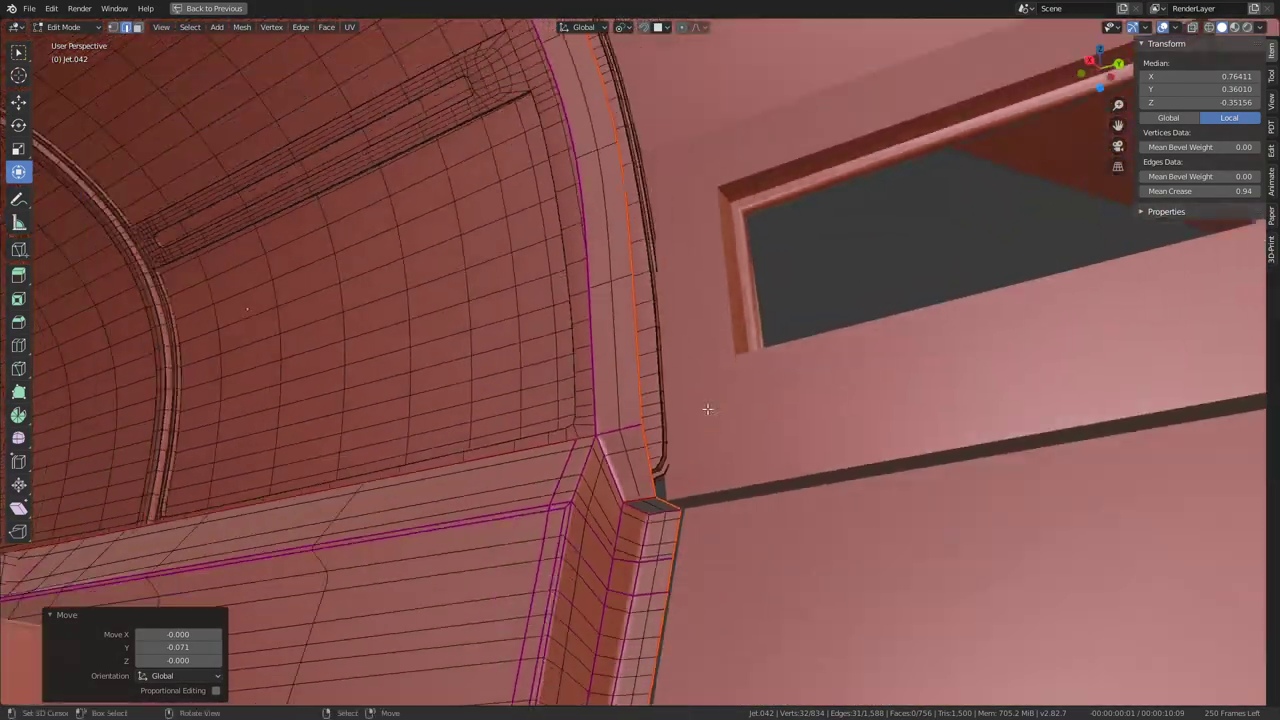
key("Tab")
Step: Move the first canopy glass piece's border strip flush against the wall frame
mouse_move(704, 341)
middle_mouse_down()
mouse_move(645, 305)
mouse_move(669, 331)
mouse_move(300, 289)
mouse_move(657, 435)
mouse_move(634, 395)
middle_mouse_up()
key("Tab")
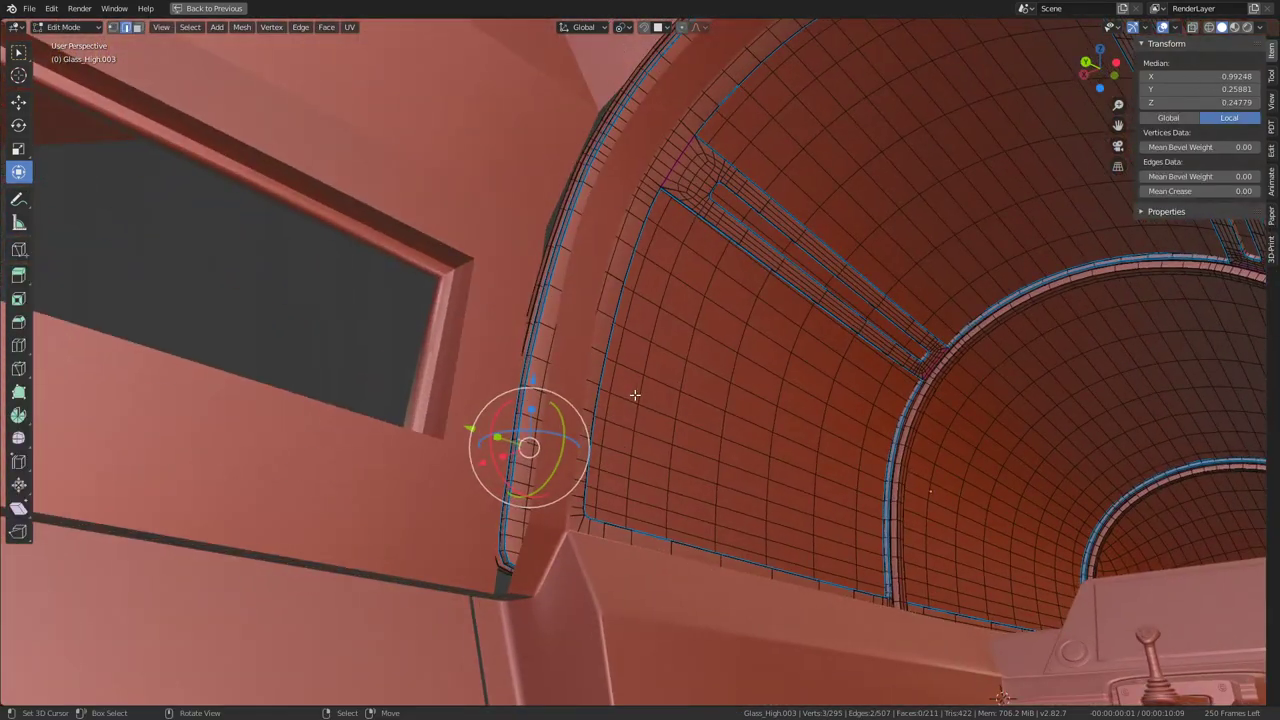
middle_click_drag(515, 348, 425, 292)
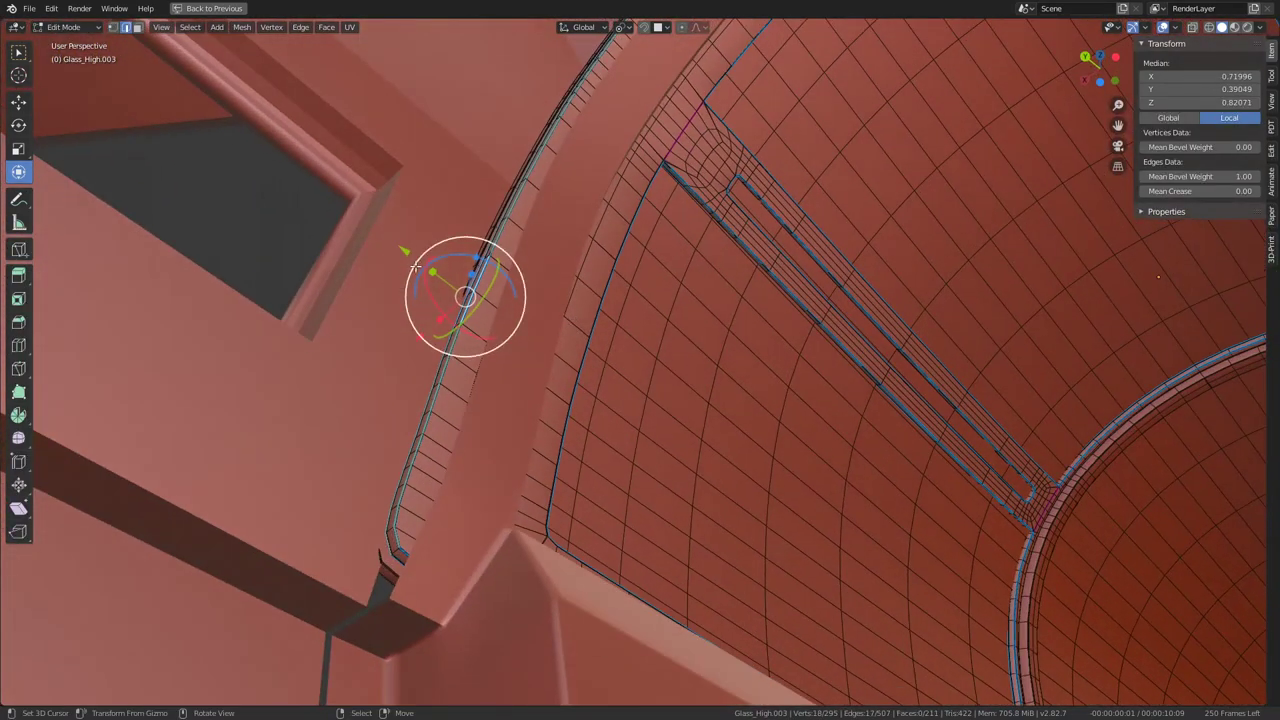
left_click(425, 265)
key("Tab")
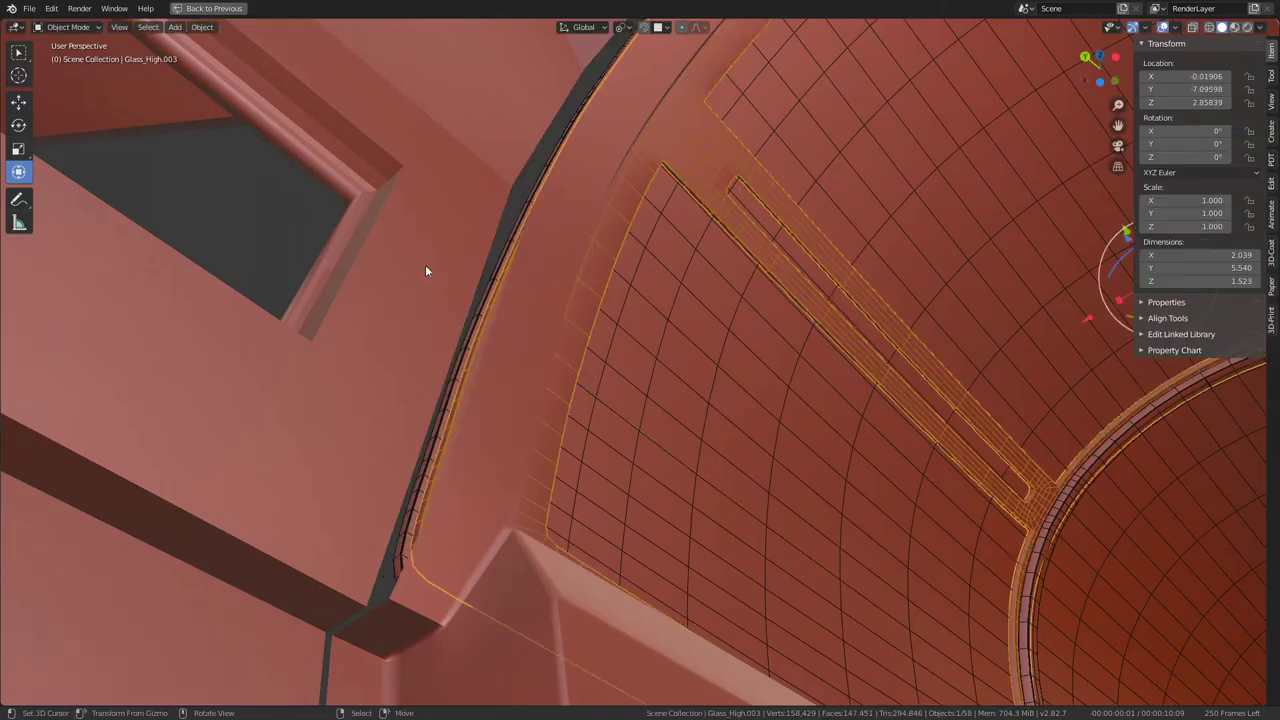
mouse_move(389, 284)
middle_mouse_down()
mouse_move(554, 420)
mouse_move(551, 477)
mouse_move(607, 439)
mouse_move(574, 489)
mouse_move(617, 317)
mouse_move(605, 229)
middle_mouse_up()
Step: Select the other glass piece's border edge loop and move it flush with the frame
key("Tab")
middle_click_drag(669, 306, 626, 298)
left_click(795, 310, "alt")
mouse_move(795, 310)
middle_mouse_down()
mouse_move(777, 337)
mouse_move(810, 311)
middle_mouse_up()
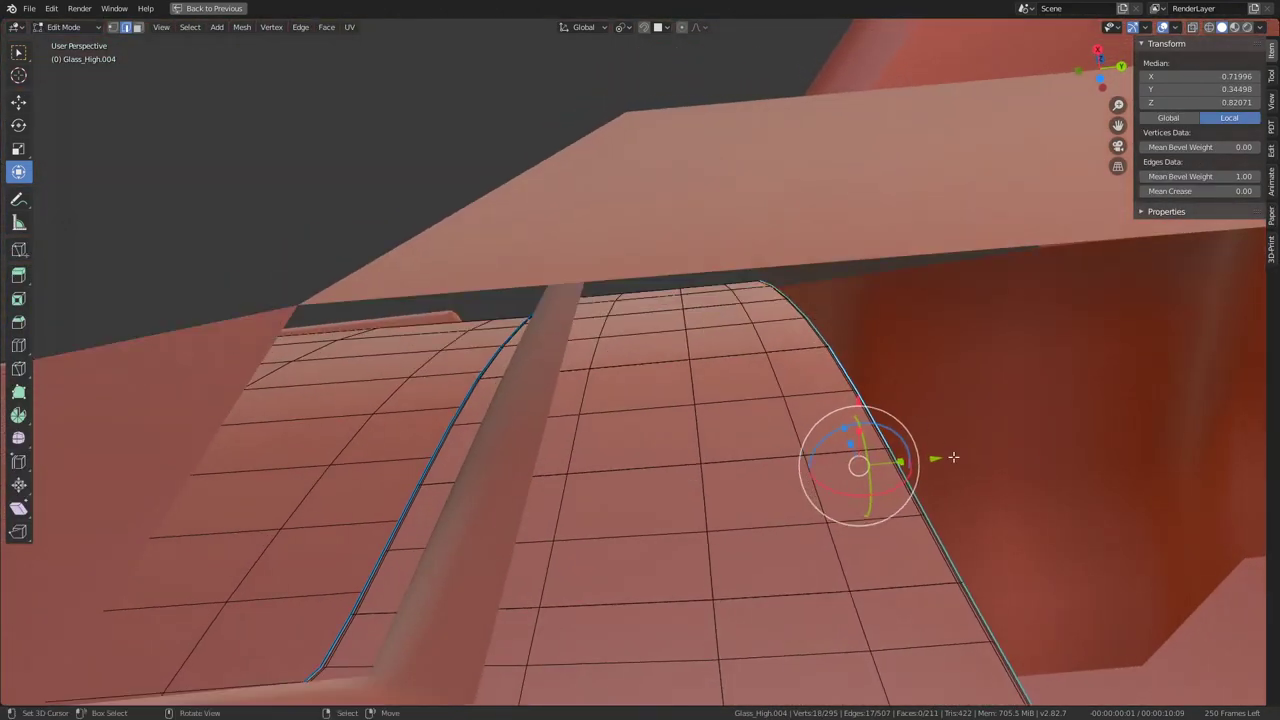
left_click(868, 467)
key("Tab")
mouse_move(868, 467)
middle_mouse_down()
mouse_move(851, 420)
mouse_move(688, 366)
mouse_move(697, 371)
mouse_move(647, 381)
middle_mouse_up()
Step: In the cockpit frame mesh, select the single creased edge at the frame corner
key("Tab")
mouse_move(530, 363)
middle_mouse_down()
mouse_move(634, 383)
mouse_move(666, 406)
mouse_move(666, 361)
mouse_move(669, 371)
mouse_move(509, 315)
middle_mouse_up()
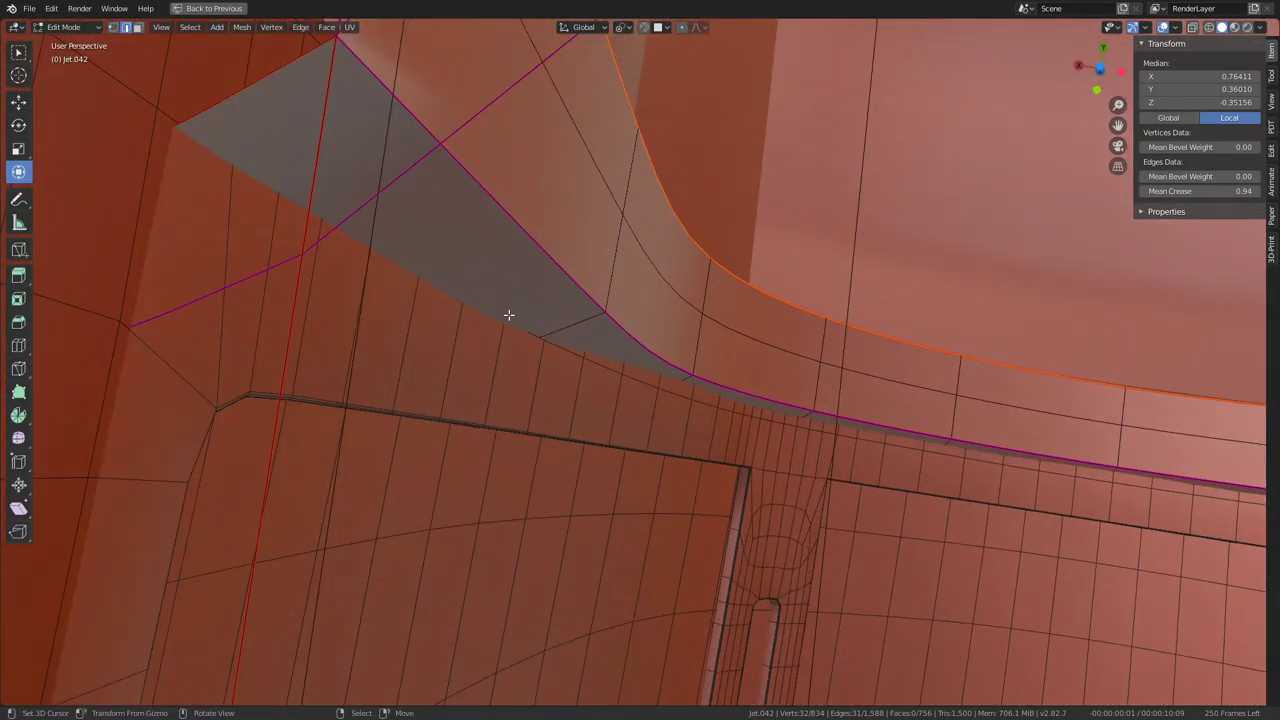
mouse_move(592, 315)
middle_mouse_down()
mouse_move(386, 363)
mouse_move(614, 400)
mouse_move(751, 451)
mouse_move(824, 326)
mouse_move(706, 457)
middle_mouse_up()
left_click(643, 296)
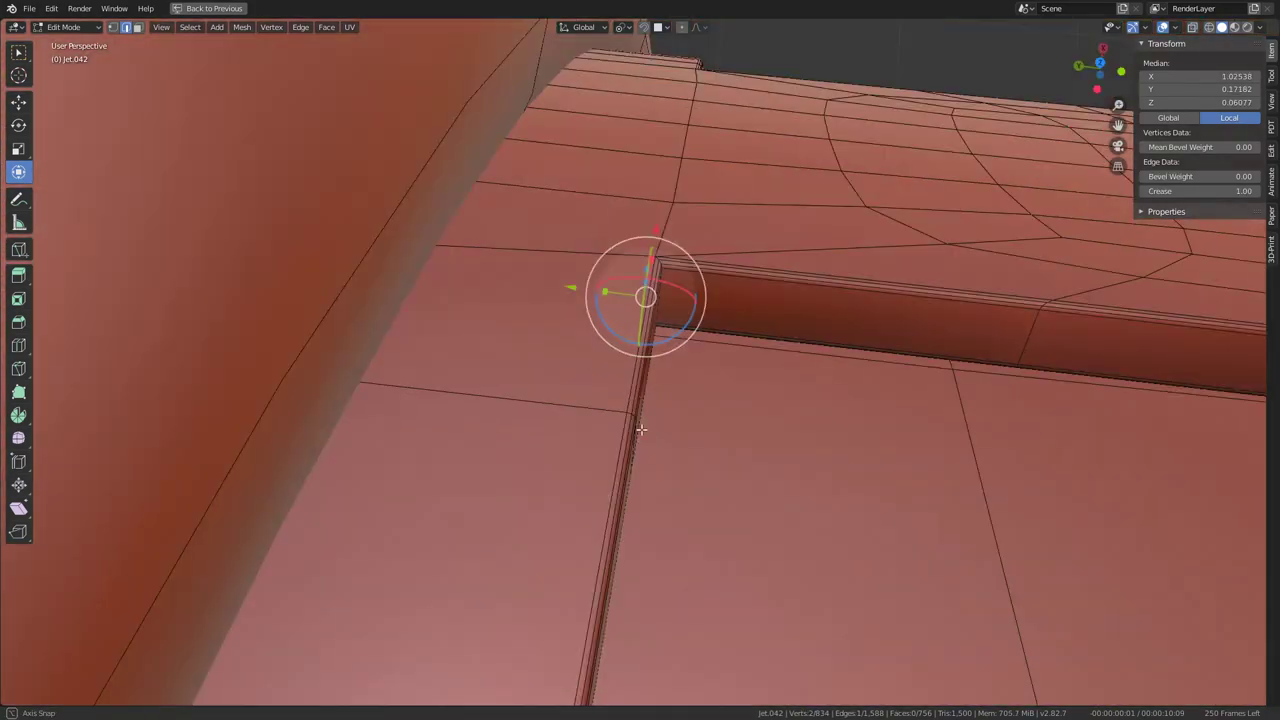
mouse_move(634, 429)
middle_mouse_down()
mouse_move(651, 443)
mouse_move(657, 257)
mouse_move(686, 223)
mouse_move(562, 344)
mouse_move(576, 277)
middle_mouse_up()
Step: Hide the canopy glass pieces, cockpit frame and inner arch to expose the cockpit
key("Tab")
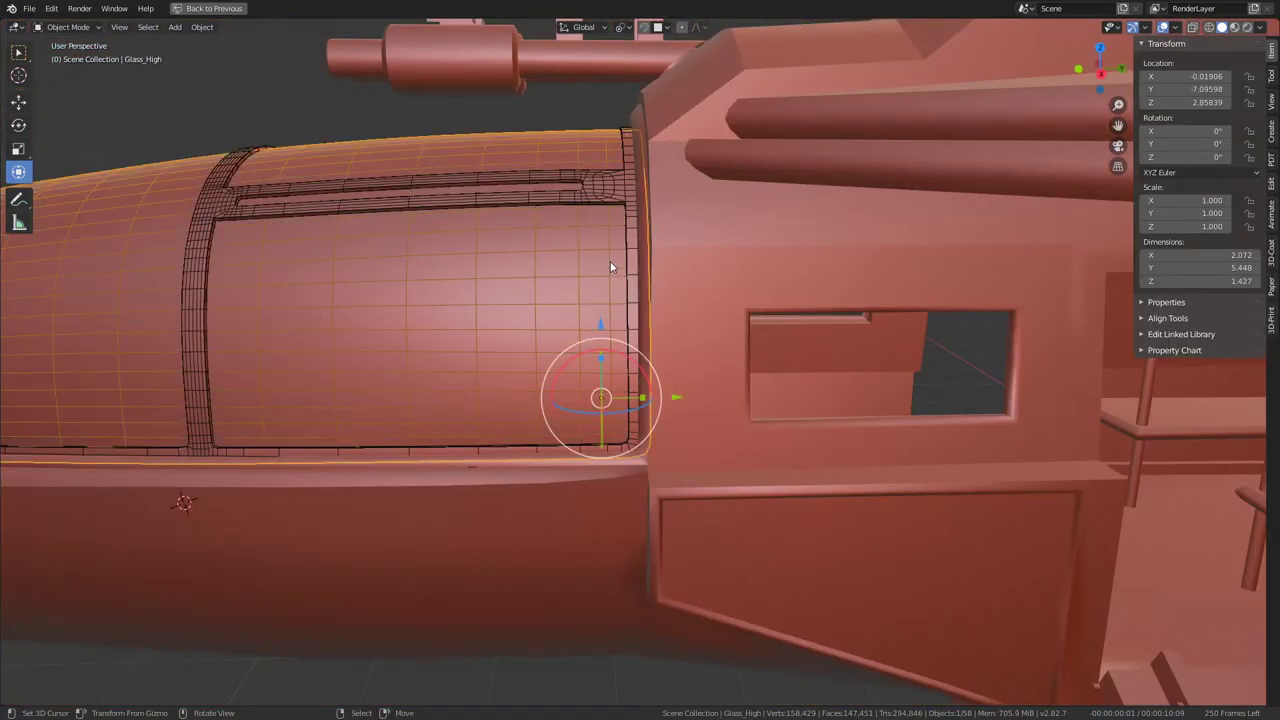
left_click(593, 259)
mouse_move(593, 259)
middle_mouse_down()
mouse_move(697, 223)
mouse_move(620, 225)
middle_mouse_up()
key("Delete")
left_click(601, 218)
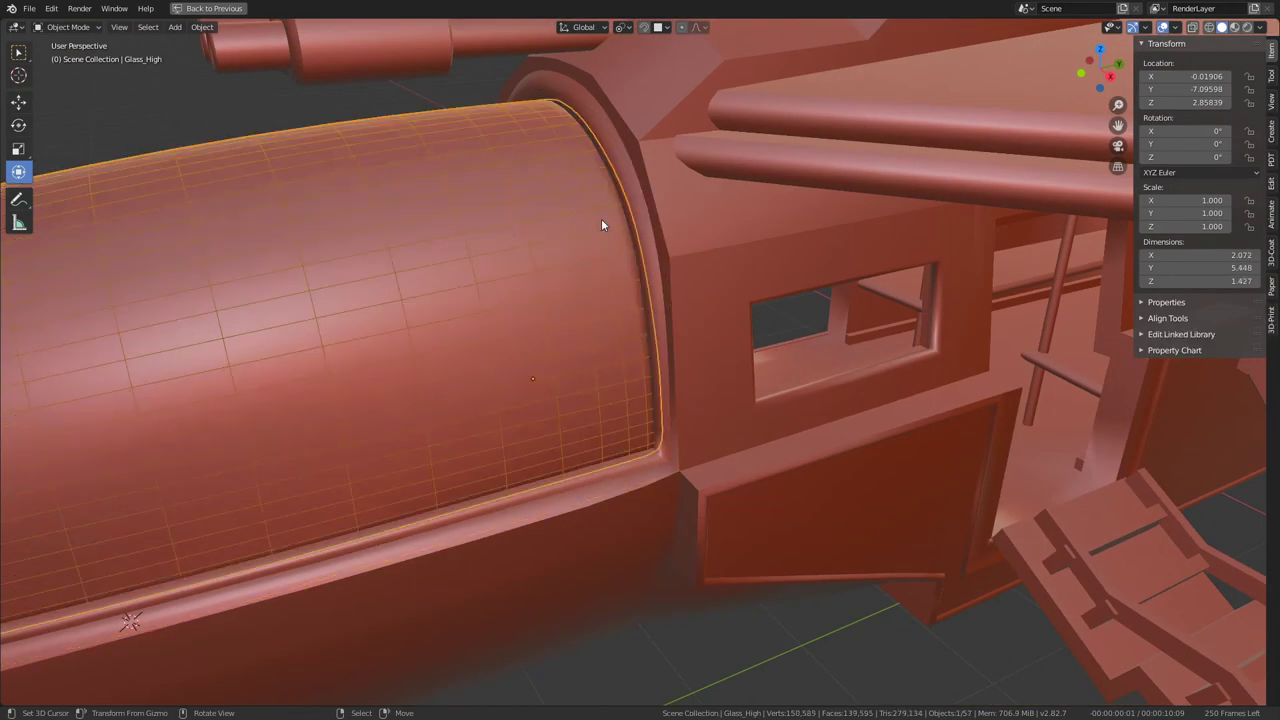
key("Delete")
left_click(615, 220)
key("Delete")
left_click(617, 217)
mouse_move(625, 210)
middle_mouse_down()
mouse_move(576, 243)
mouse_move(766, 194)
middle_mouse_up()
key("Delete")
Step: Inspect the fuselage mesh (Jet.049) in Edit Mode, then unhide all objects with Alt+H
mouse_move(655, 253)
middle_mouse_down()
mouse_move(625, 299)
mouse_move(463, 254)
middle_mouse_up()
left_click(668, 278)
key("Tab")
mouse_move(721, 278)
middle_mouse_down()
mouse_move(709, 297)
mouse_move(794, 346)
mouse_move(843, 317)
mouse_move(679, 145)
mouse_move(517, 206)
mouse_move(660, 343)
mouse_move(530, 380)
middle_mouse_up()
scroll(517, 206, "down", 5)
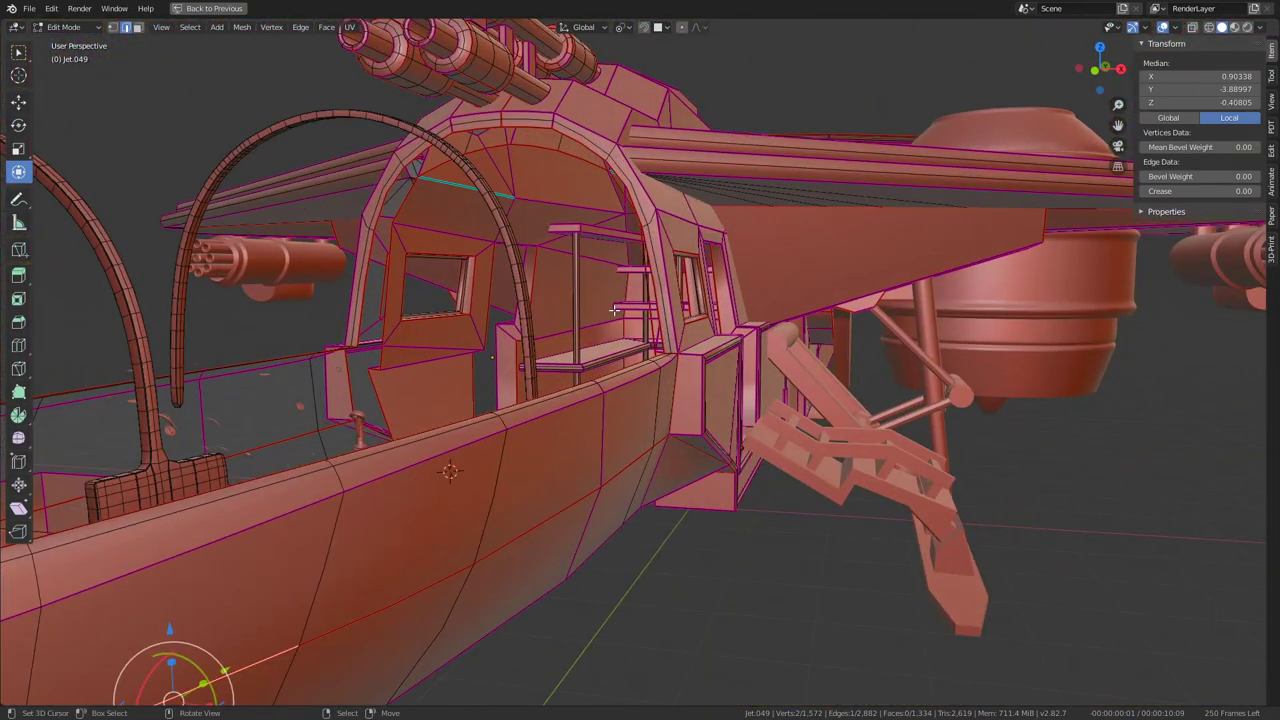
key("Tab")
key("alt+h")
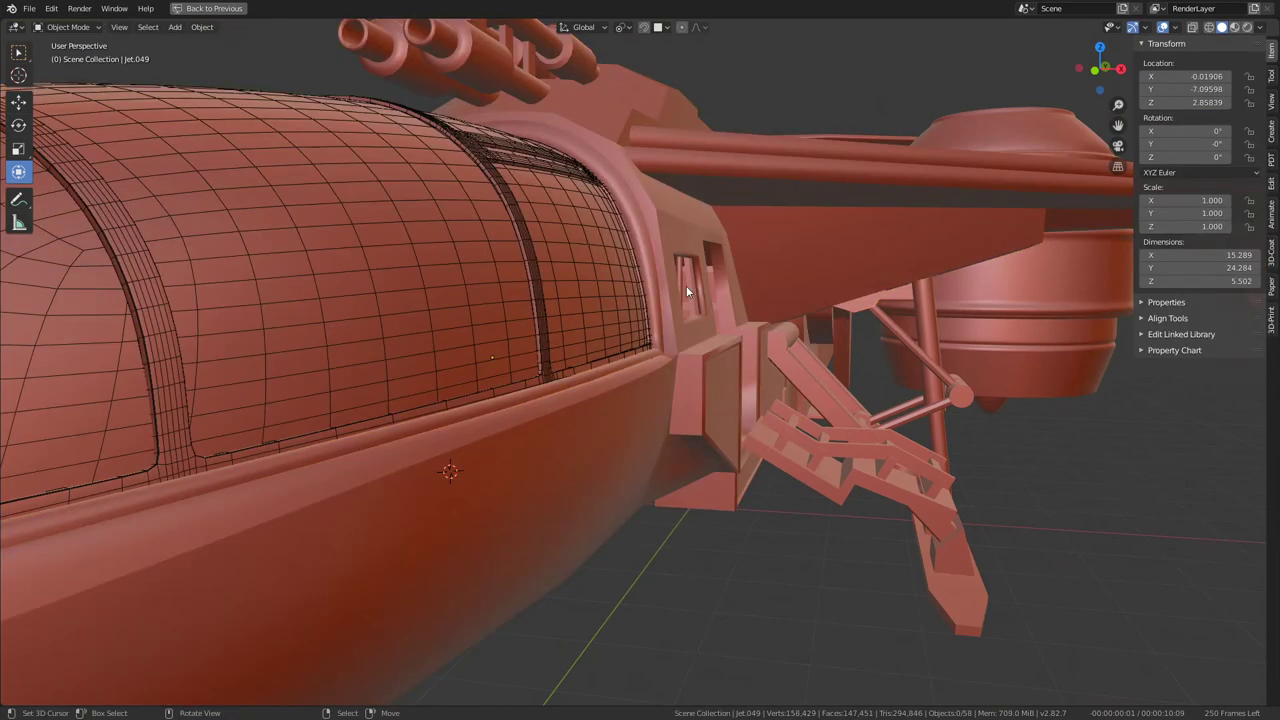
mouse_move(696, 288)
middle_mouse_down()
mouse_move(705, 343)
mouse_move(550, 270)
mouse_move(560, 200)
middle_mouse_up()
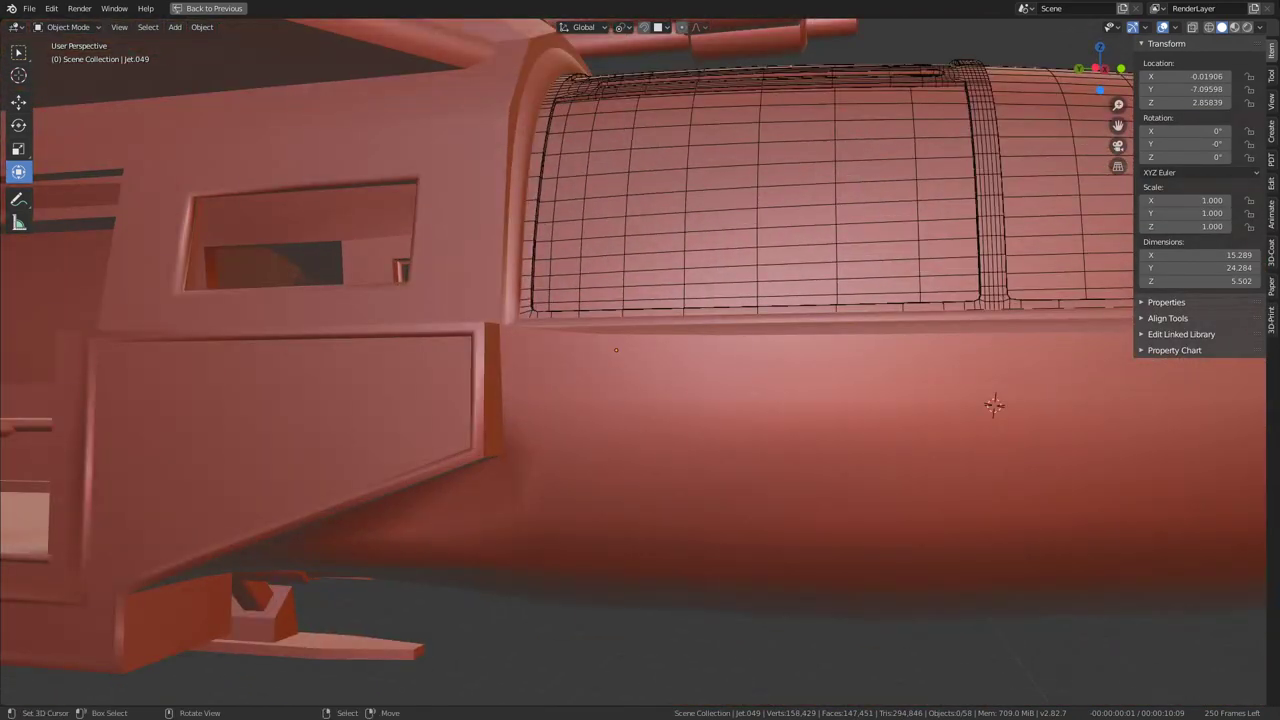
Step: Maximize the Material Preview viewport and zoom into the cockpit's dashboard, joystick and seat
key("ctrl+space")
mouse_move(838, 212)
middle_mouse_down("shift")
mouse_move(906, 230)
mouse_move(728, 288)
mouse_move(814, 350)
mouse_move(885, 292)
mouse_move(700, 274)
mouse_move(654, 289)
mouse_move(824, 255)
mouse_move(782, 248)
middle_mouse_up("shift")
scroll(906, 230, "down", 5)
key("ctrl+alt+space")
scroll(885, 292, "up", 3)
scroll(885, 292, "up", 3)
scroll(885, 292, "up", 3)
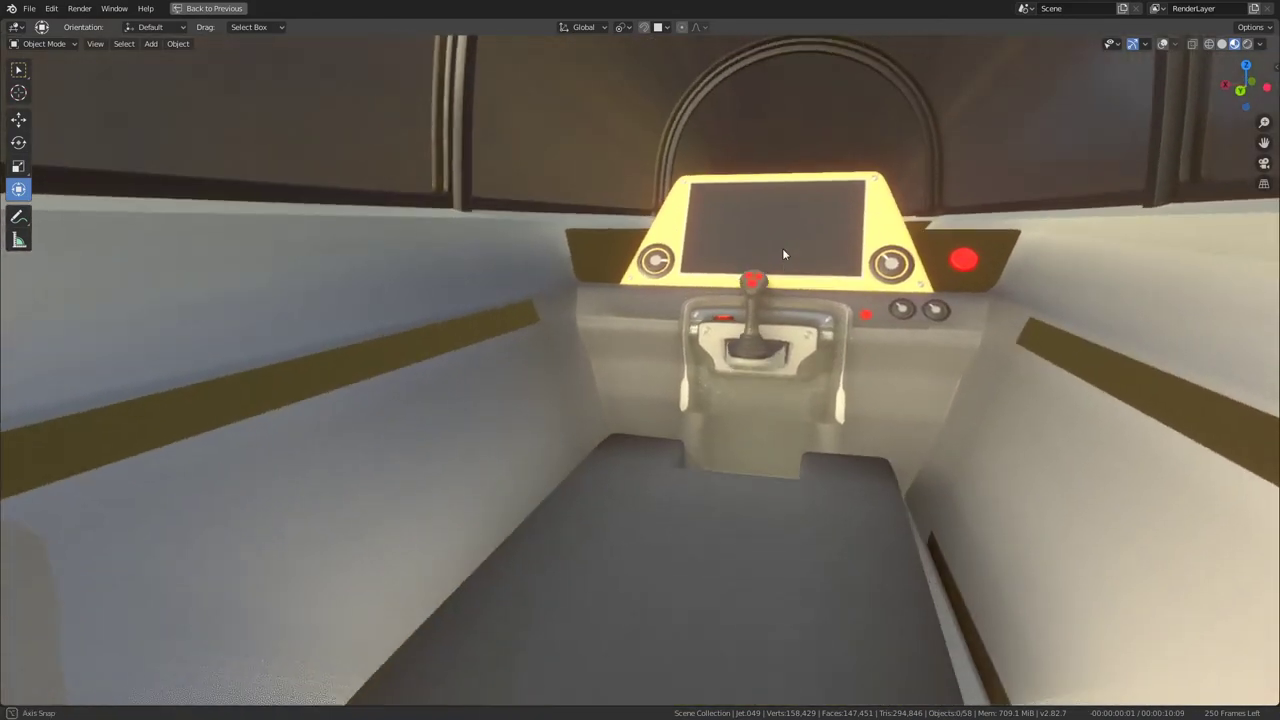
Step: Zoom in on the cockpit side panel, then restore the split Shading layout
scroll(782, 248, "up", 5)
scroll(693, 260, "up", 4)
mouse_move(774, 294)
middle_mouse_down()
mouse_move(566, 140)
mouse_move(457, 677)
mouse_move(526, 123)
mouse_move(673, 158)
mouse_move(695, 207)
mouse_move(662, 270)
mouse_move(607, 251)
middle_mouse_up()
key("ctrl+space")
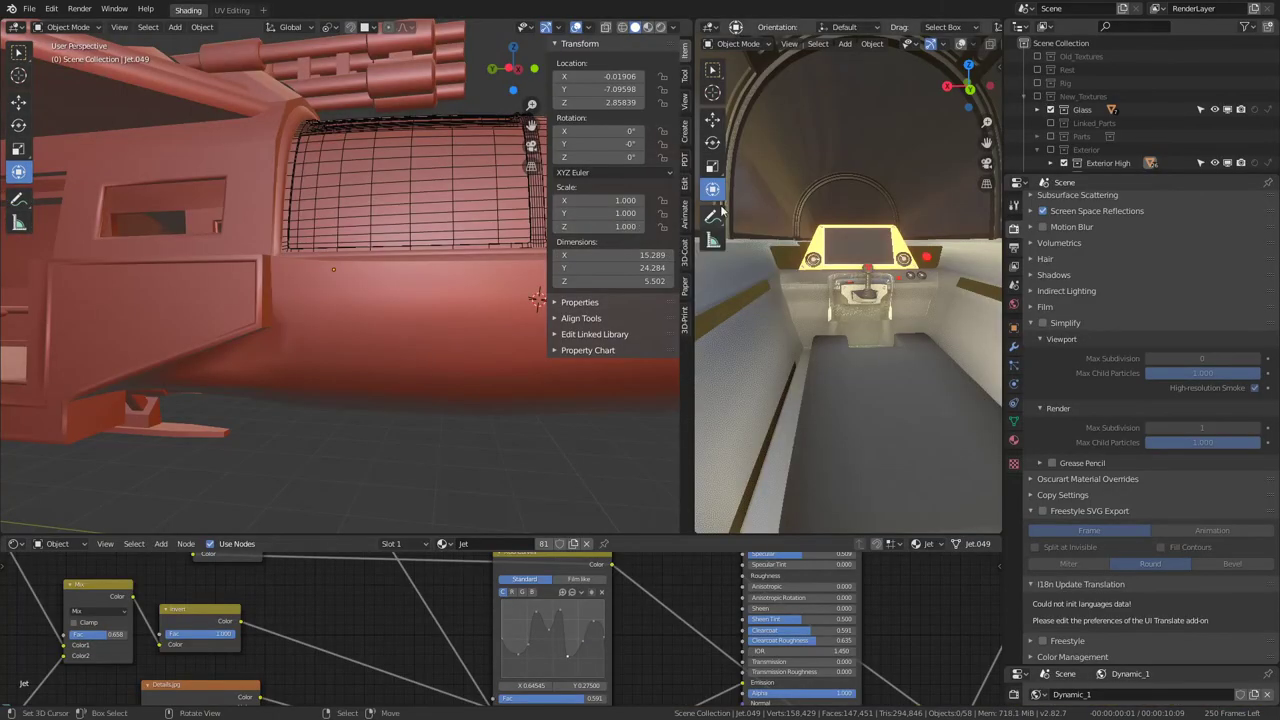
Step: Orbit the Material Preview around the cockpit console and canopy interior
scroll(790, 217, "up", 3)
scroll(790, 217, "down", 2)
mouse_move(970, 262)
middle_mouse_down()
mouse_move(872, 334)
mouse_move(838, 418)
mouse_move(894, 400)
mouse_move(867, 334)
middle_mouse_up()
mouse_move(332, 138)
middle_mouse_down()
mouse_move(374, 221)
mouse_move(420, 250)
middle_mouse_up()
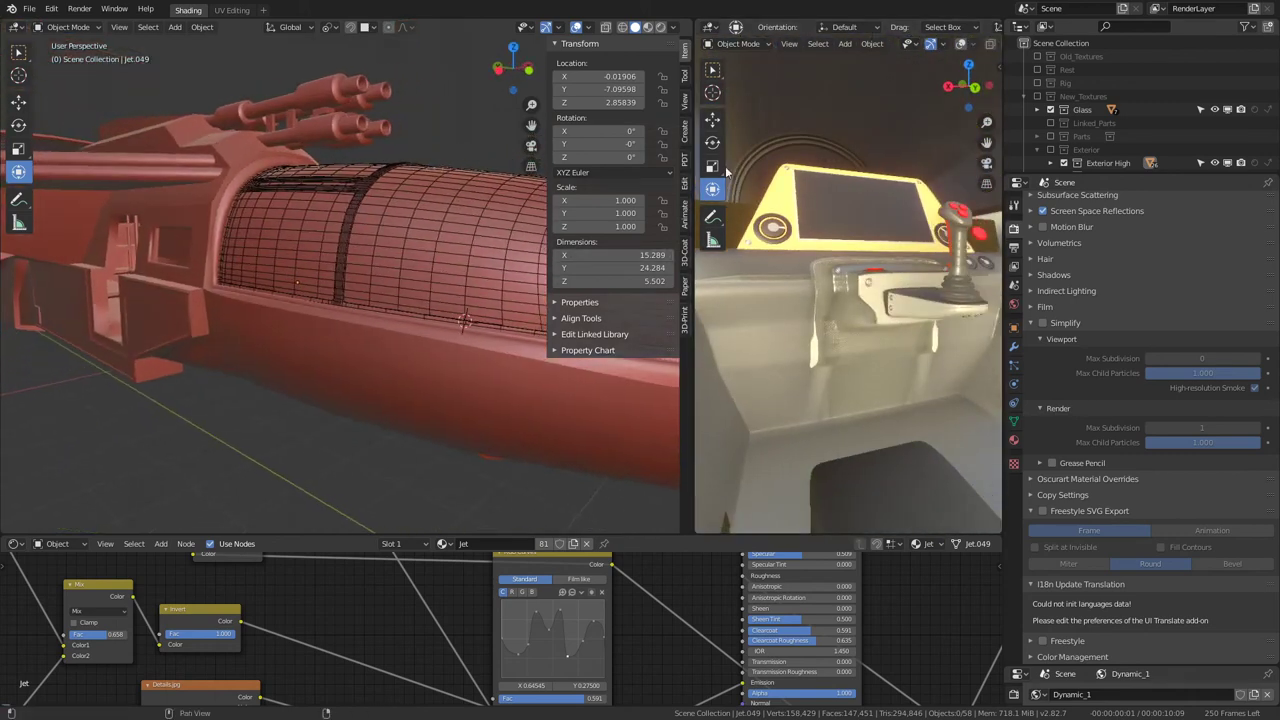
mouse_move(800, 260)
middle_mouse_down()
mouse_move(860, 220)
mouse_move(798, 308)
mouse_move(976, 277)
mouse_move(872, 258)
mouse_move(843, 236)
middle_mouse_up()
middle_click_drag(365, 338, 428, 293)
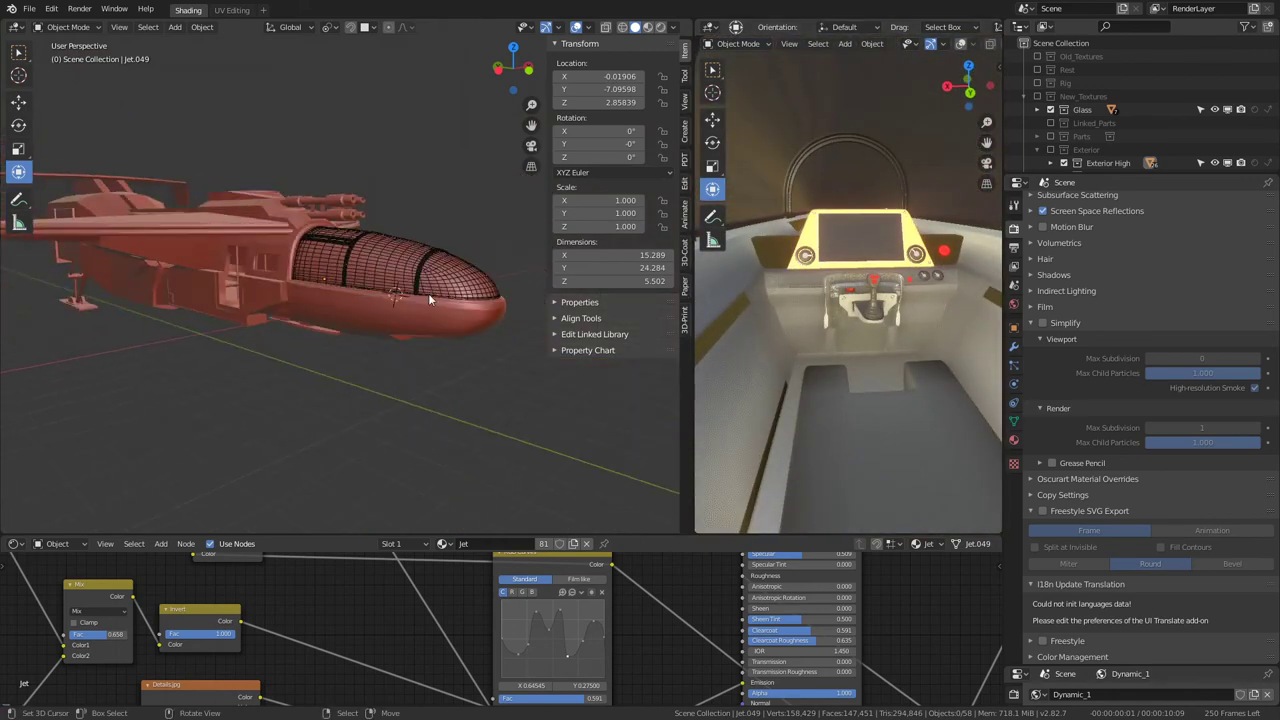
mouse_move(850, 250)
middle_mouse_down()
mouse_move(829, 276)
mouse_move(831, 262)
mouse_move(789, 270)
mouse_move(824, 285)
mouse_move(854, 252)
mouse_move(940, 269)
mouse_move(875, 293)
mouse_move(697, 285)
middle_mouse_up()
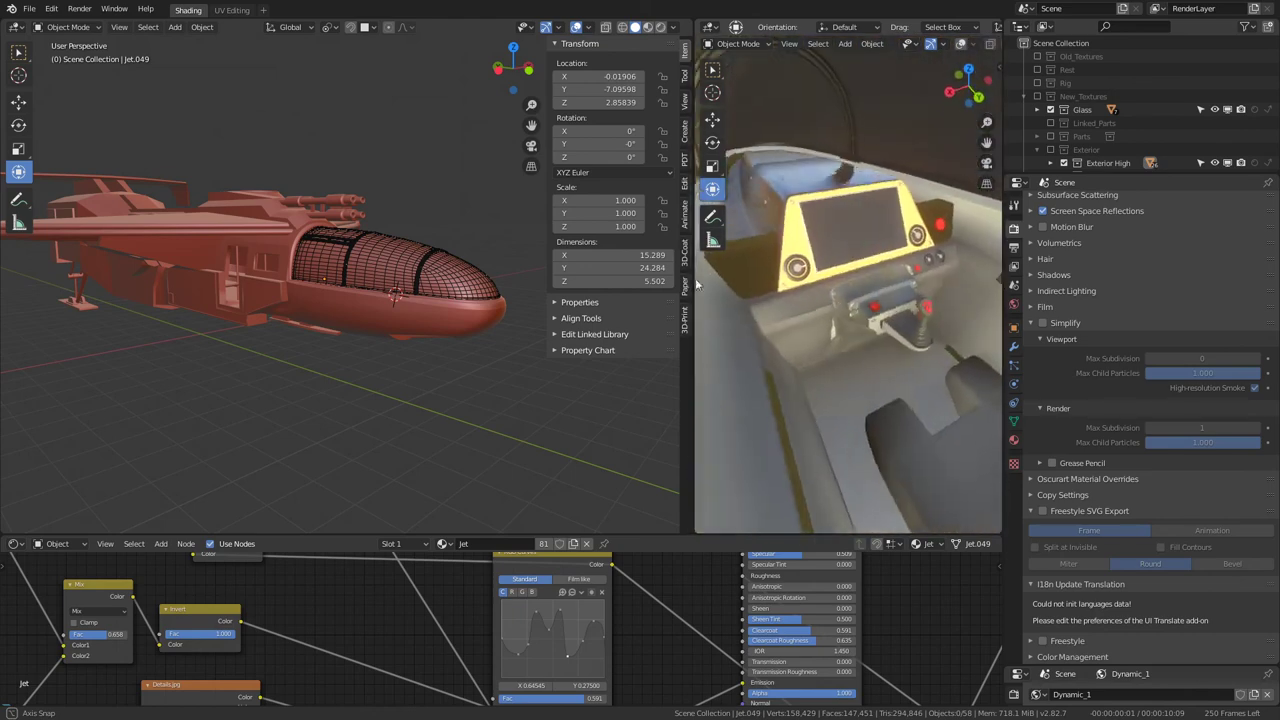
middle_click_drag(1053, 266, 822, 215)
scroll(823, 215, "down", 2)
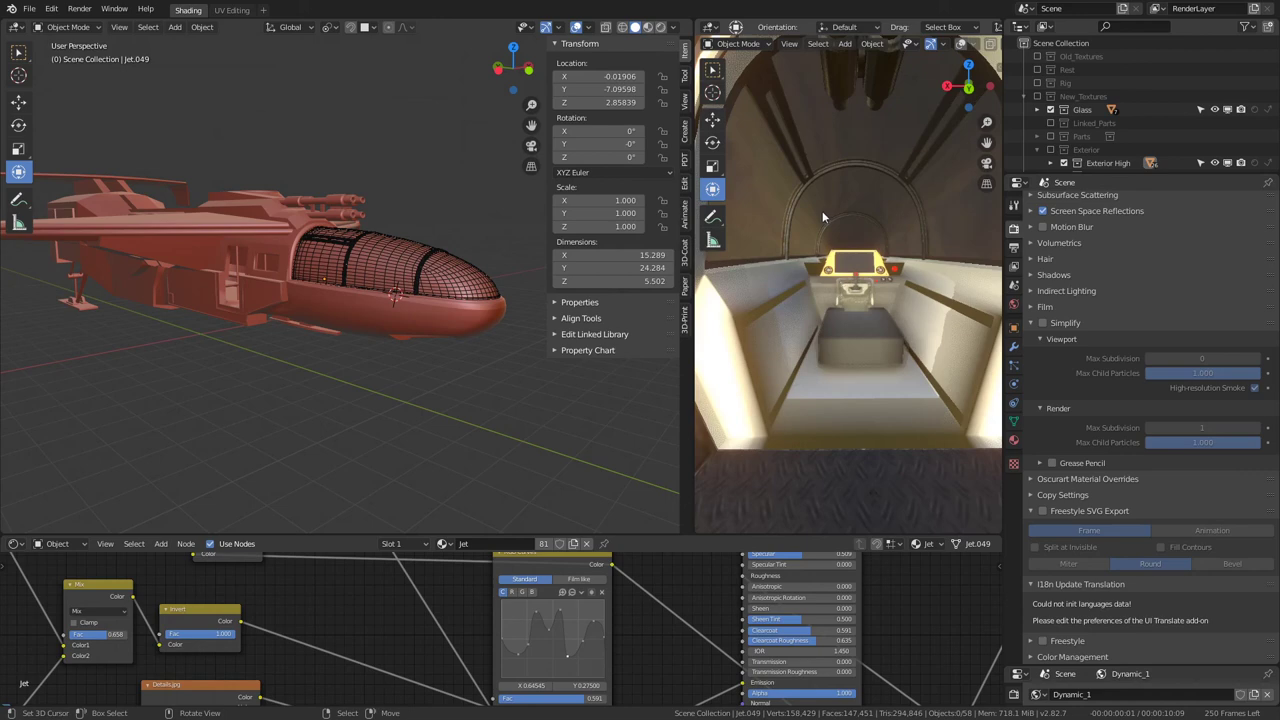
Step: Face the dashboard head-on and select the red dashboard button to show its material nodes
middle_click_drag(823, 210, 873, 265)
scroll(873, 258, "up", 3)
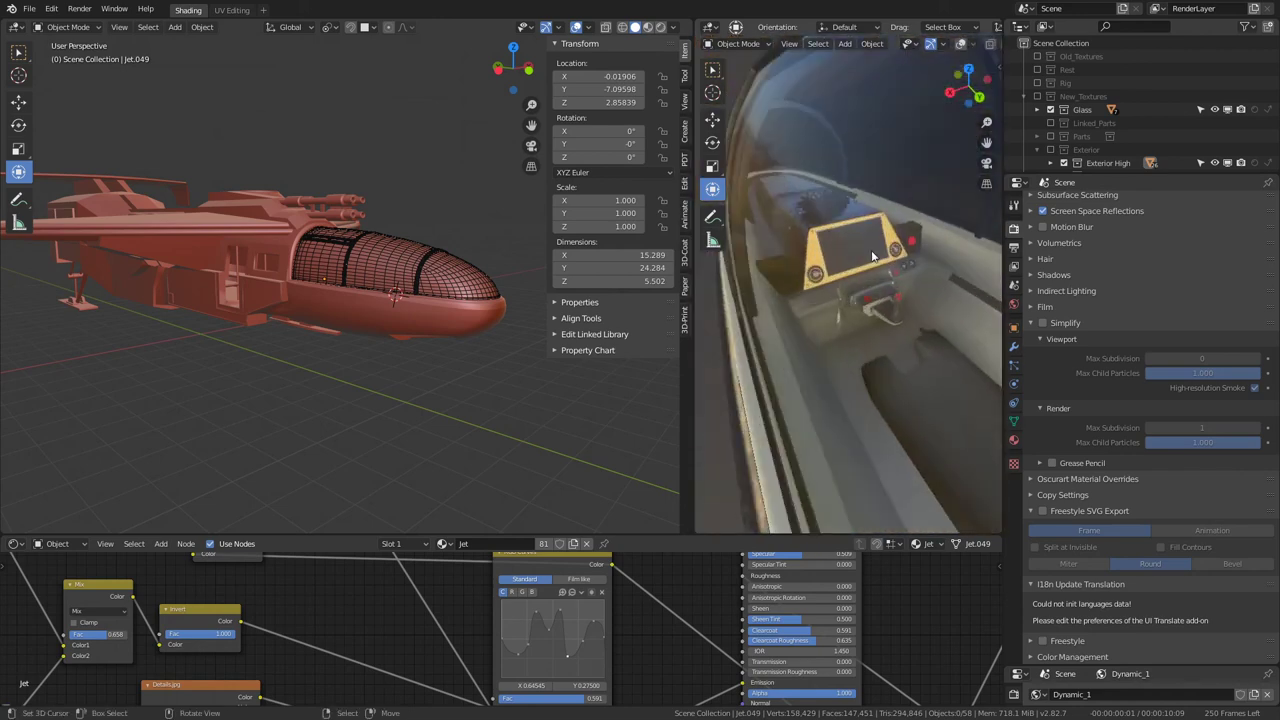
middle_click_drag(872, 256, 868, 247)
scroll(868, 247, "up", 2)
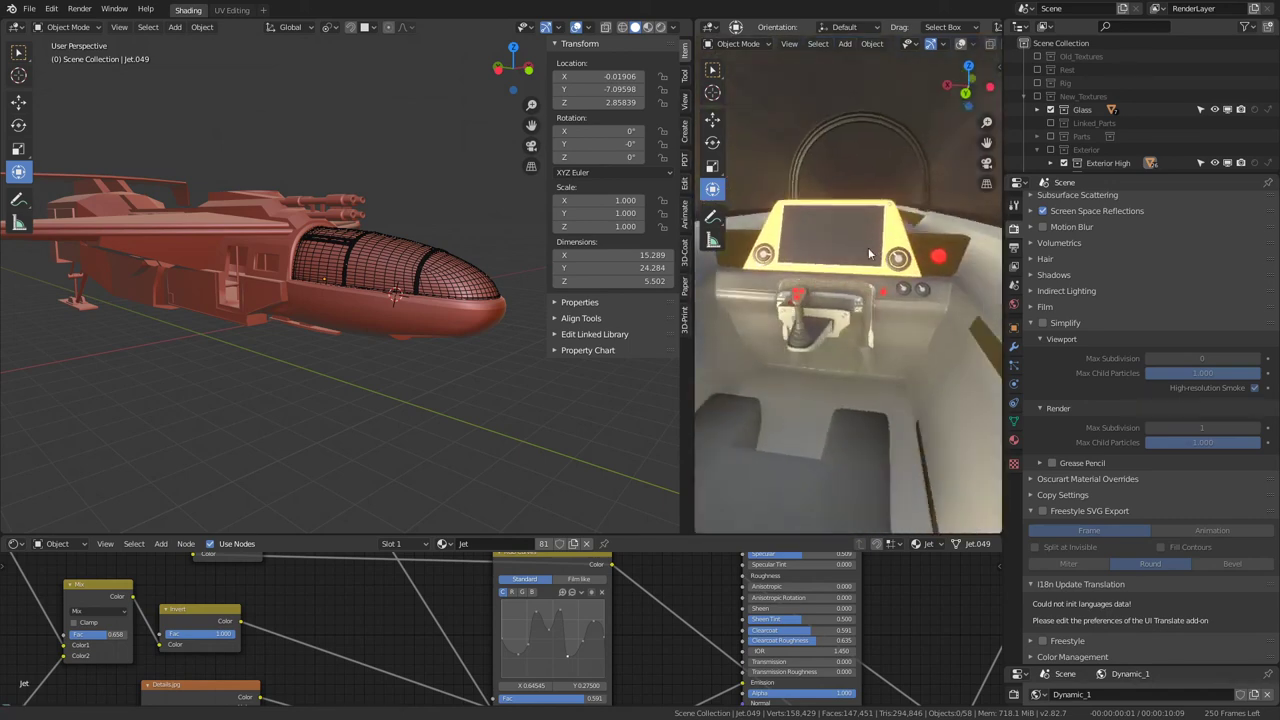
scroll(880, 260, "up", 2)
left_click(881, 264)
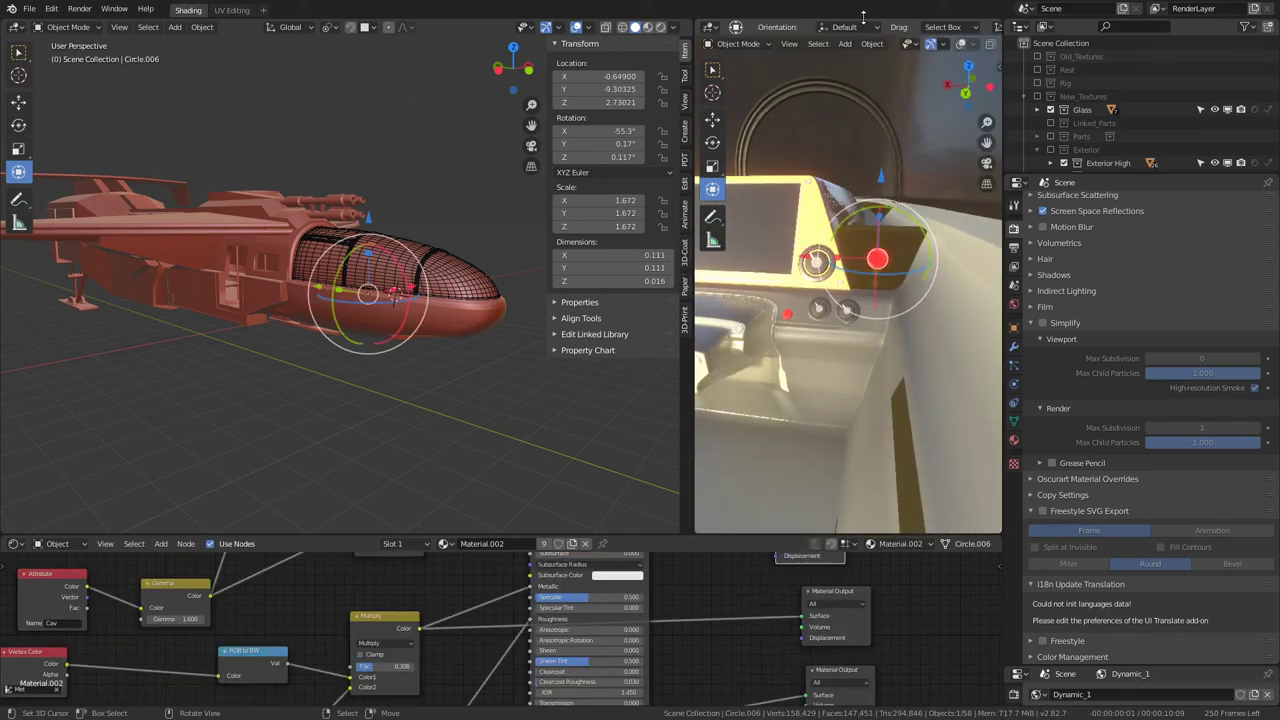
mouse_move(772, 72)
middle_mouse_down()
mouse_move(764, 199)
mouse_move(921, 325)
mouse_move(861, 319)
mouse_move(871, 330)
middle_mouse_up()
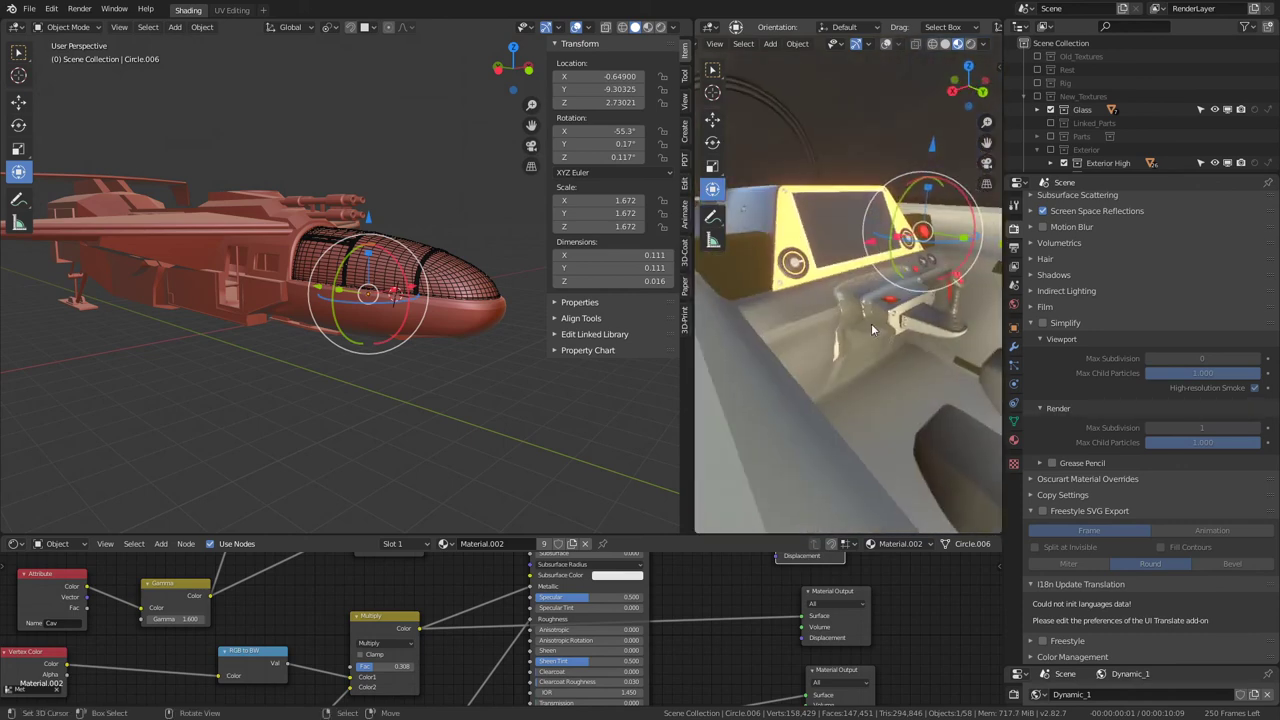